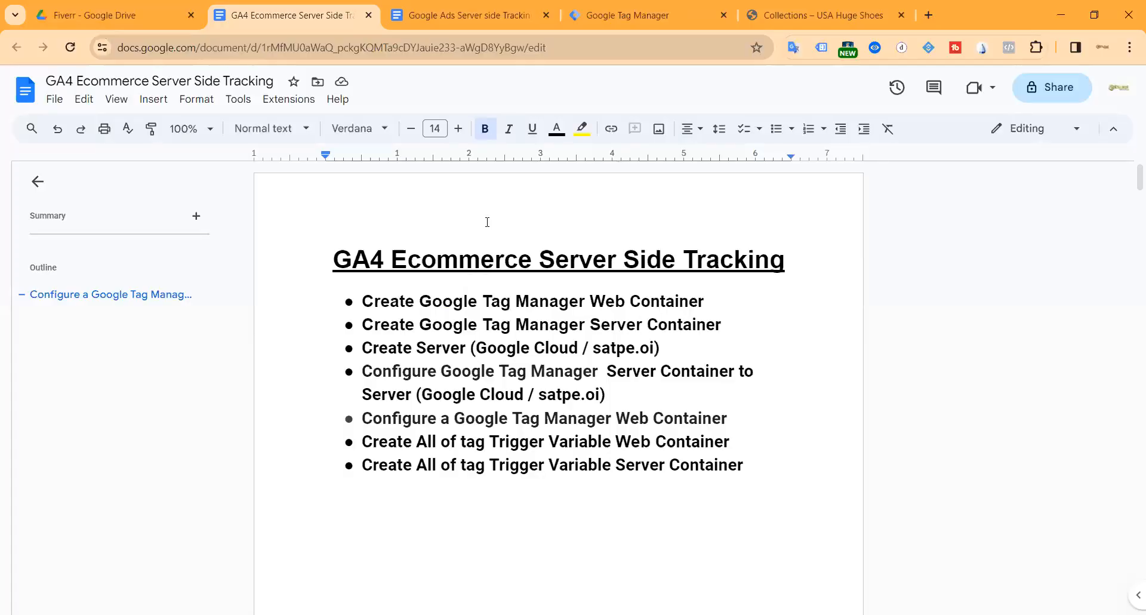
Examine the first three items of the GA4 Ecommerce Server Side Tracking outline, covering container creation and the server options.
drag(335, 261, 765, 486)
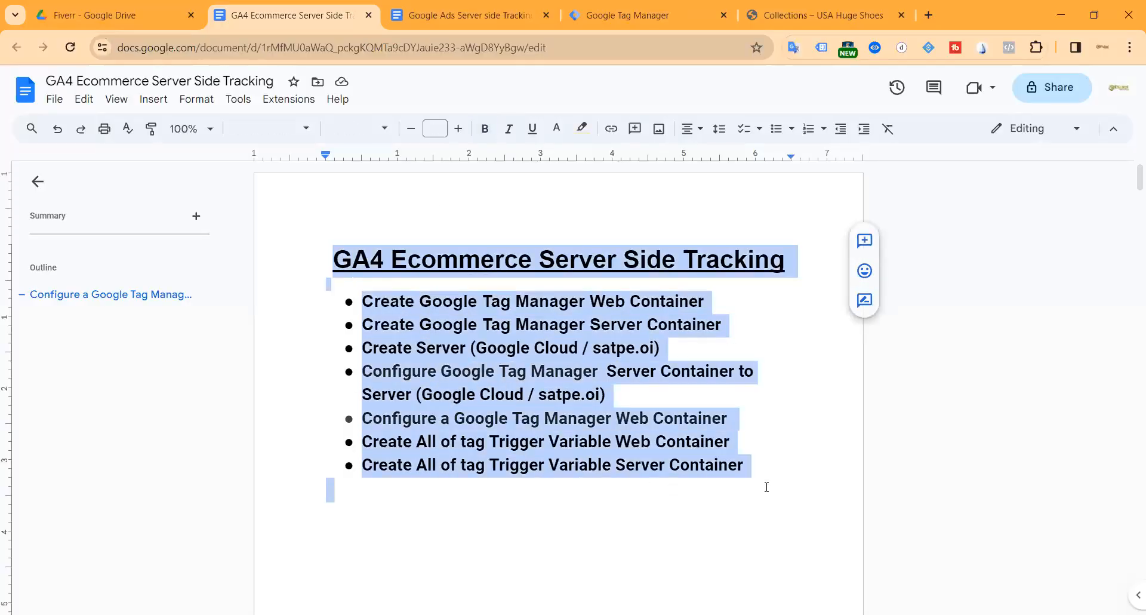
click(521, 373)
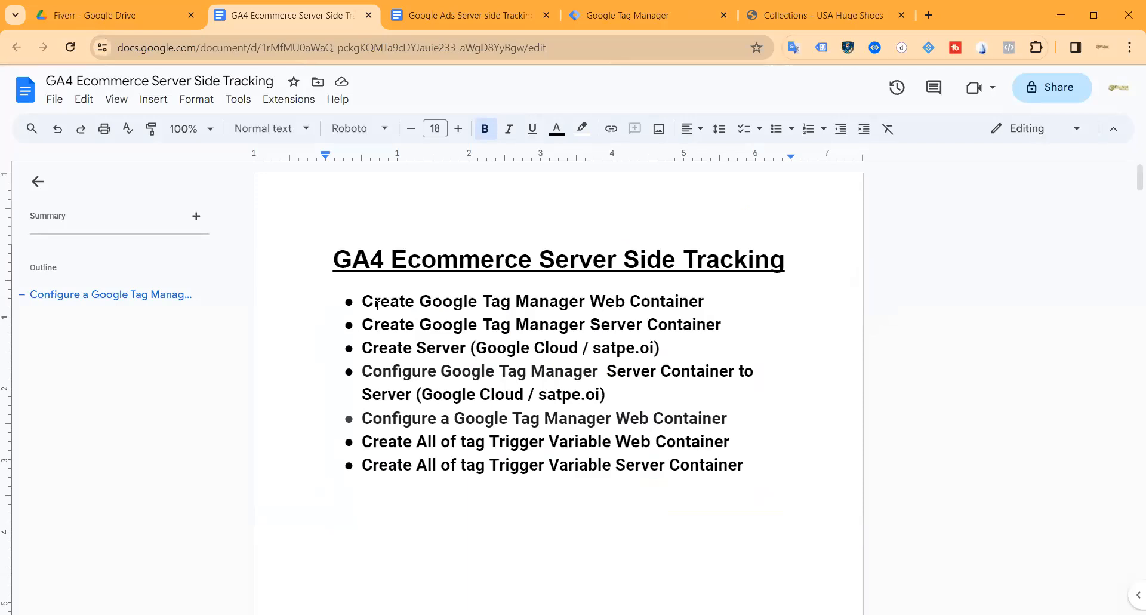
drag(363, 302, 680, 303)
drag(365, 324, 717, 324)
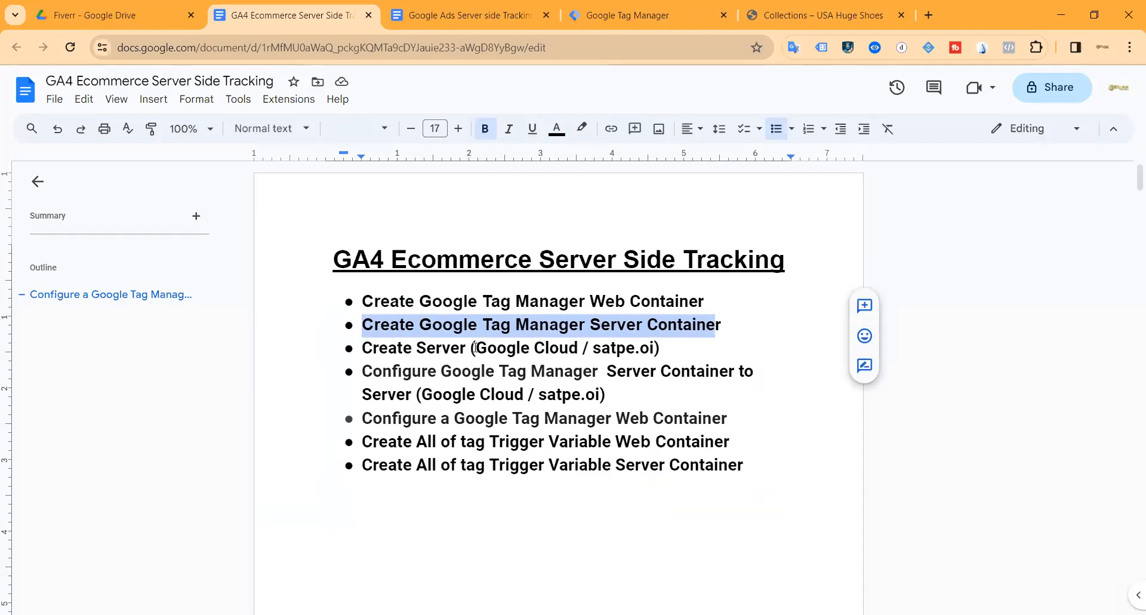
drag(475, 348, 539, 348)
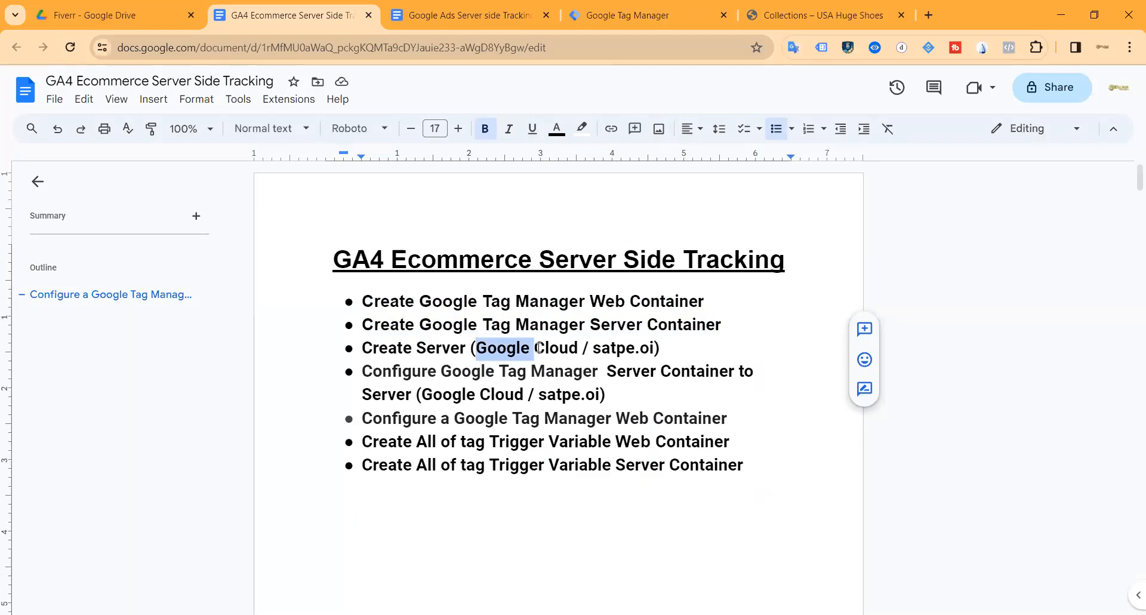
click(501, 348)
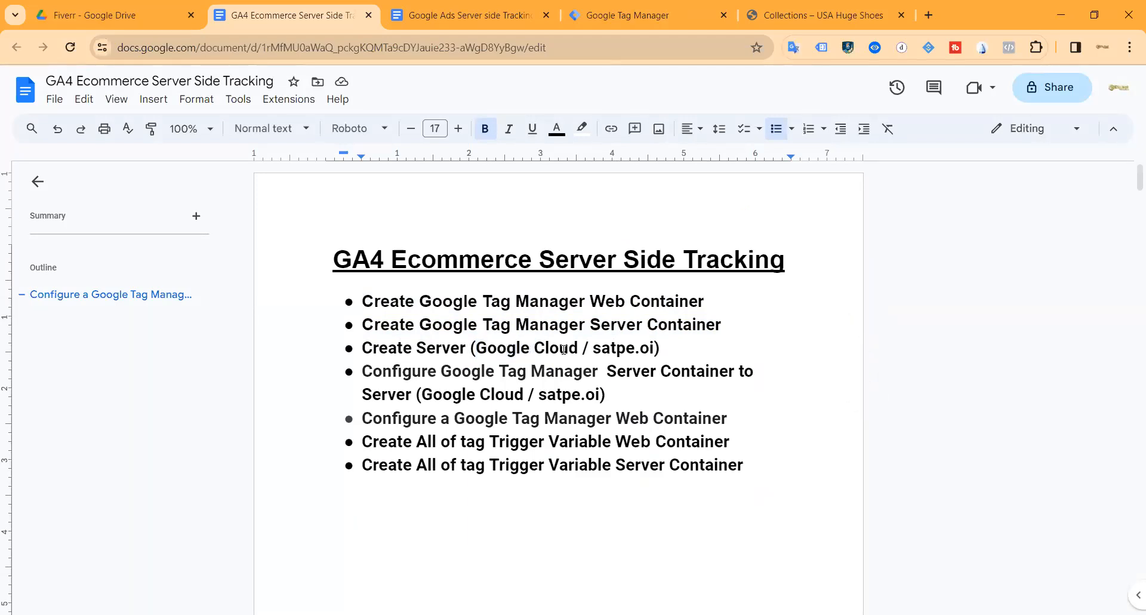
drag(585, 348, 477, 348)
click(594, 348)
mouse_move(594, 348)
mouse_down()
mouse_move(657, 348)
mouse_move(592, 351)
mouse_up()
click(655, 350)
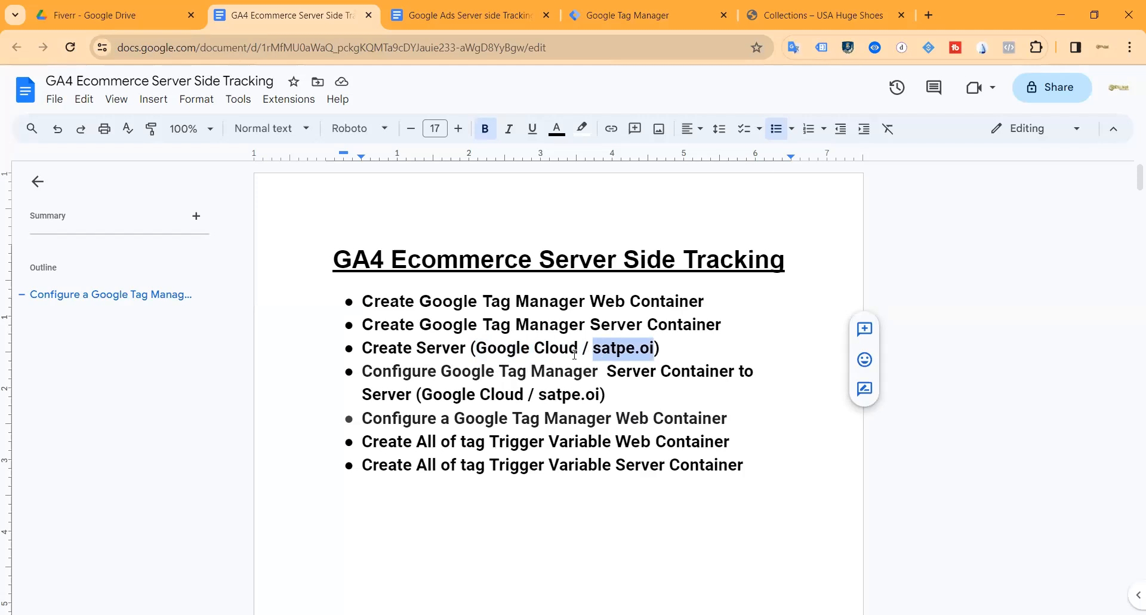
click(594, 353)
drag(600, 351, 655, 348)
click(654, 347)
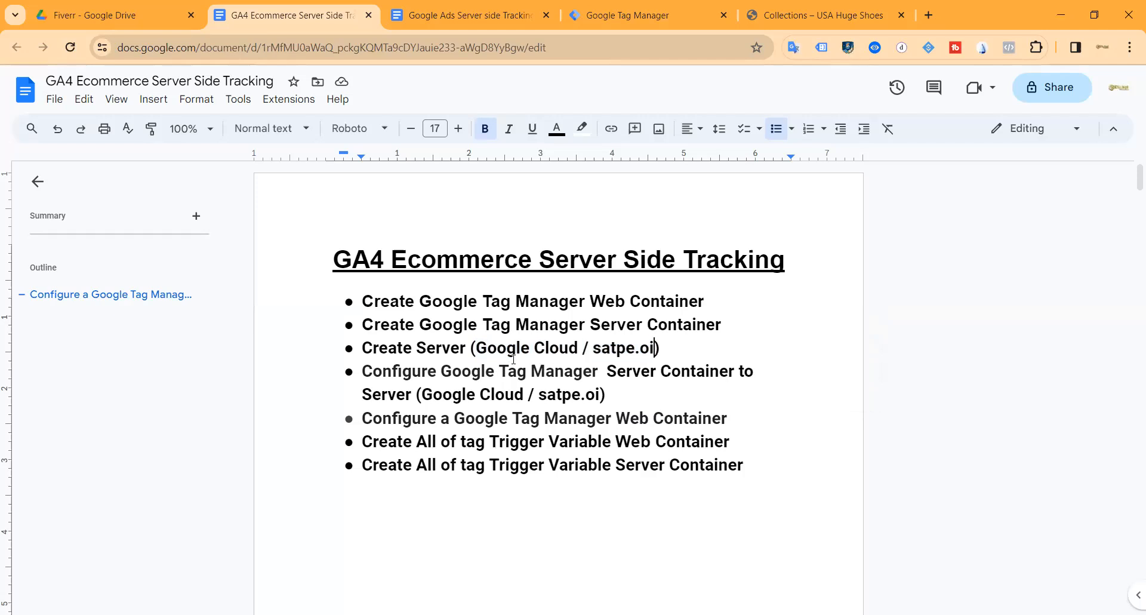
click(374, 349)
drag(421, 350, 635, 350)
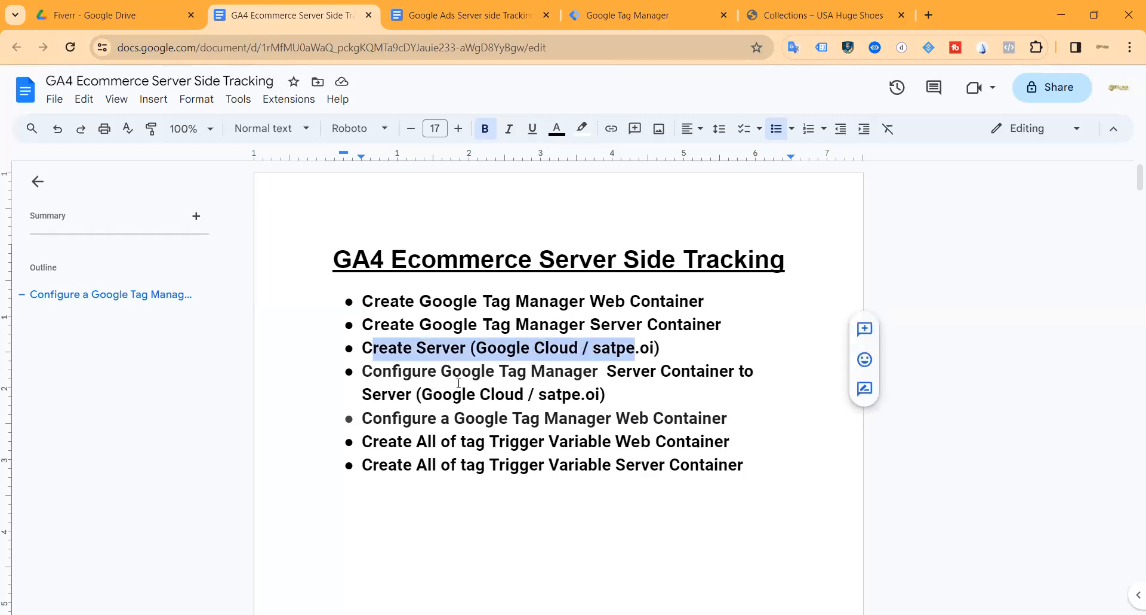
click(597, 346)
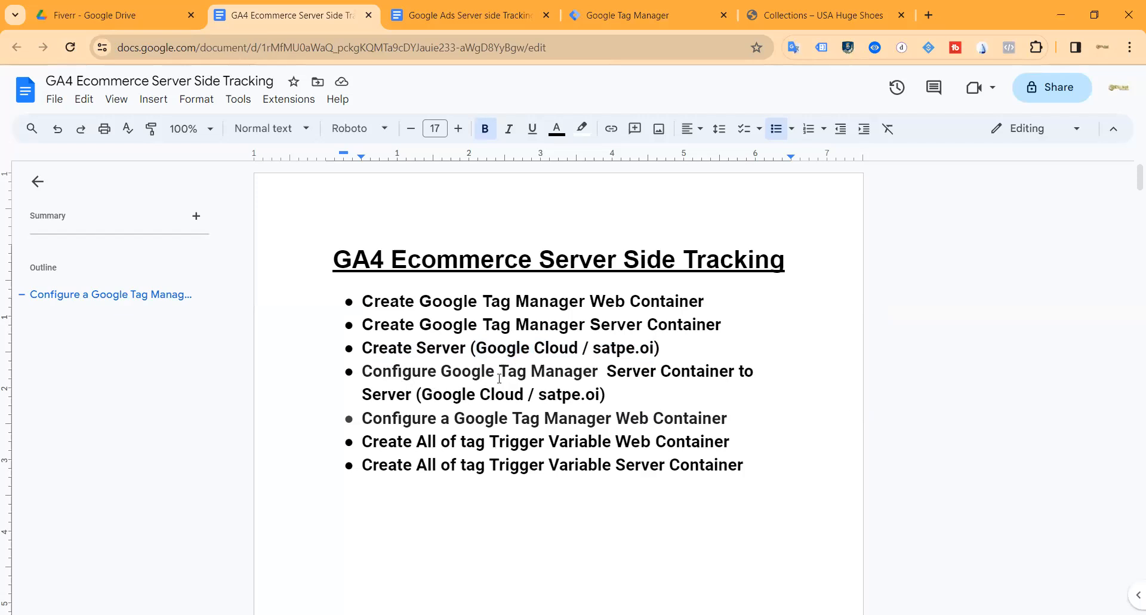
Examine the remaining outline items on configuring the server and web containers and creating their tags, triggers and variables.
drag(363, 372, 612, 391)
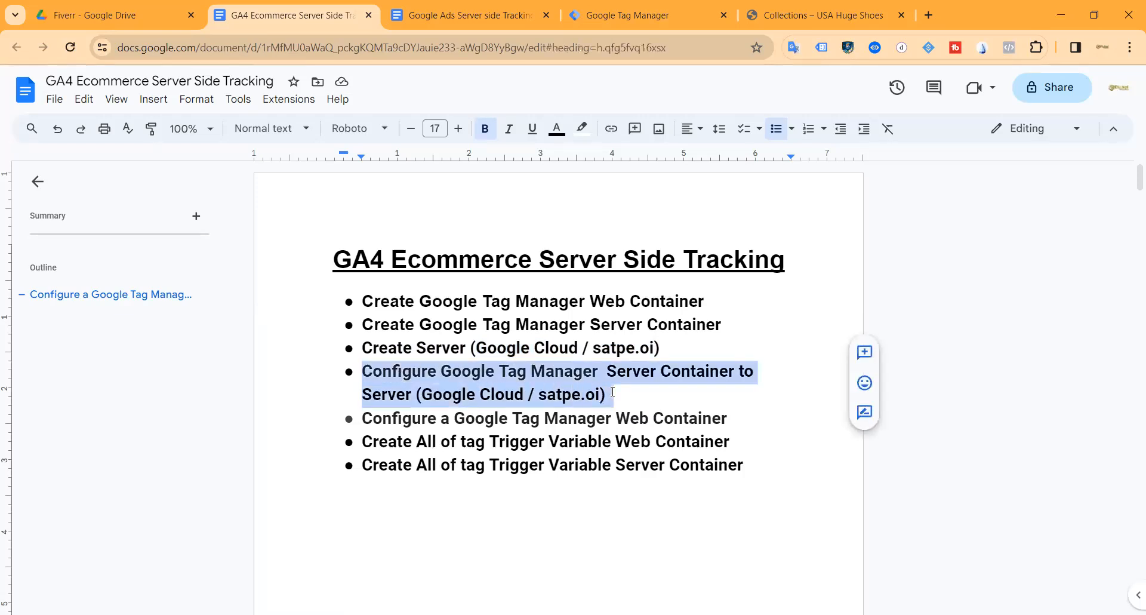
click(618, 395)
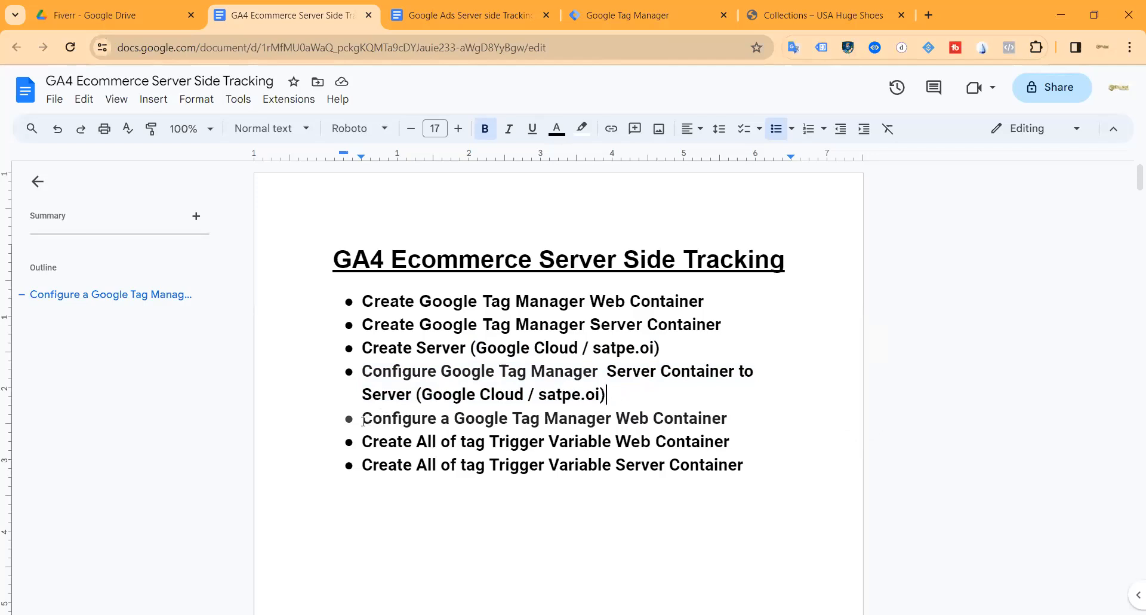
drag(364, 422, 729, 423)
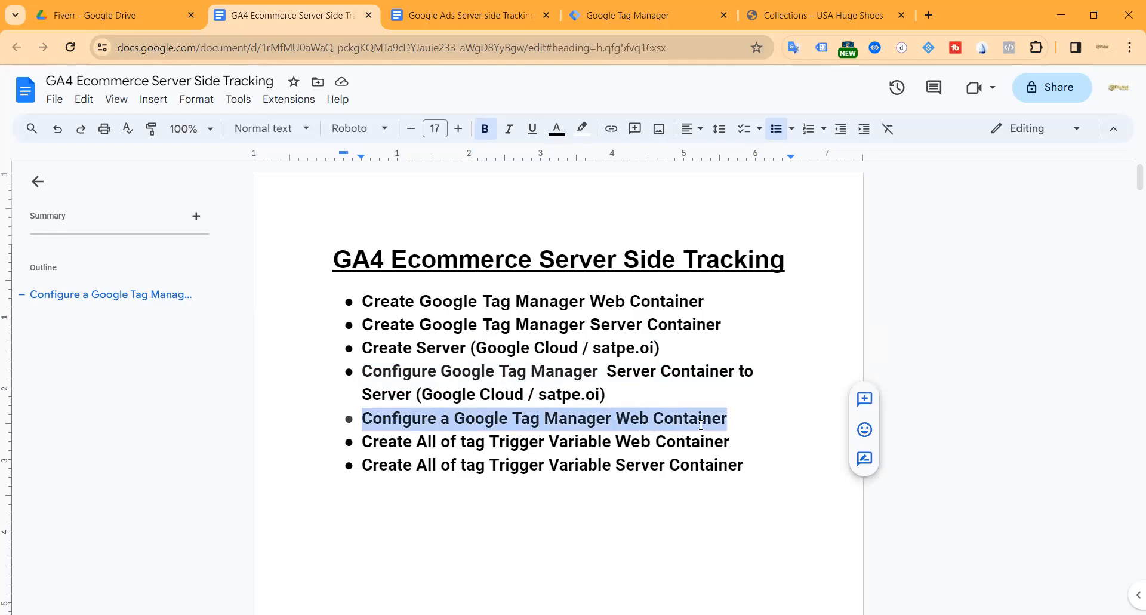
click(360, 440)
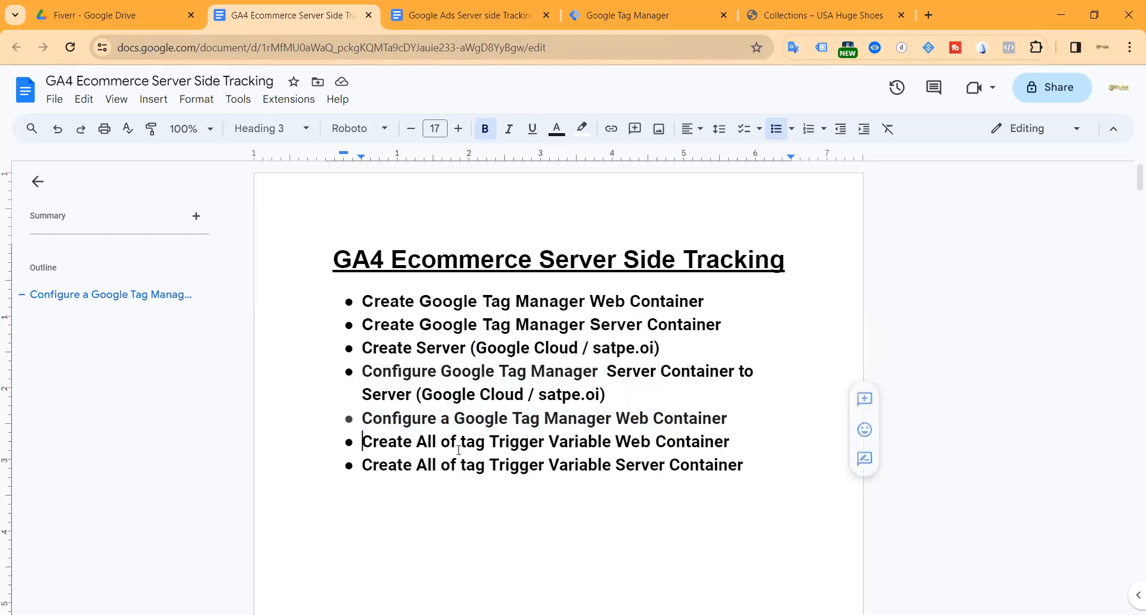
drag(360, 440, 737, 469)
scroll(536, 373, down, 5)
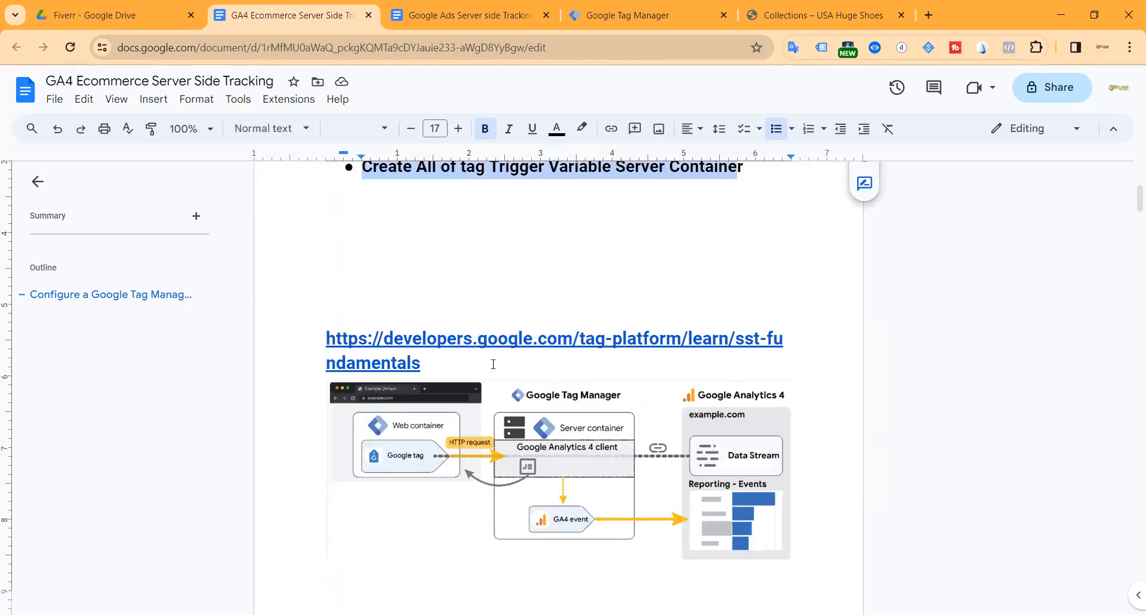
scroll(519, 286, up, 5)
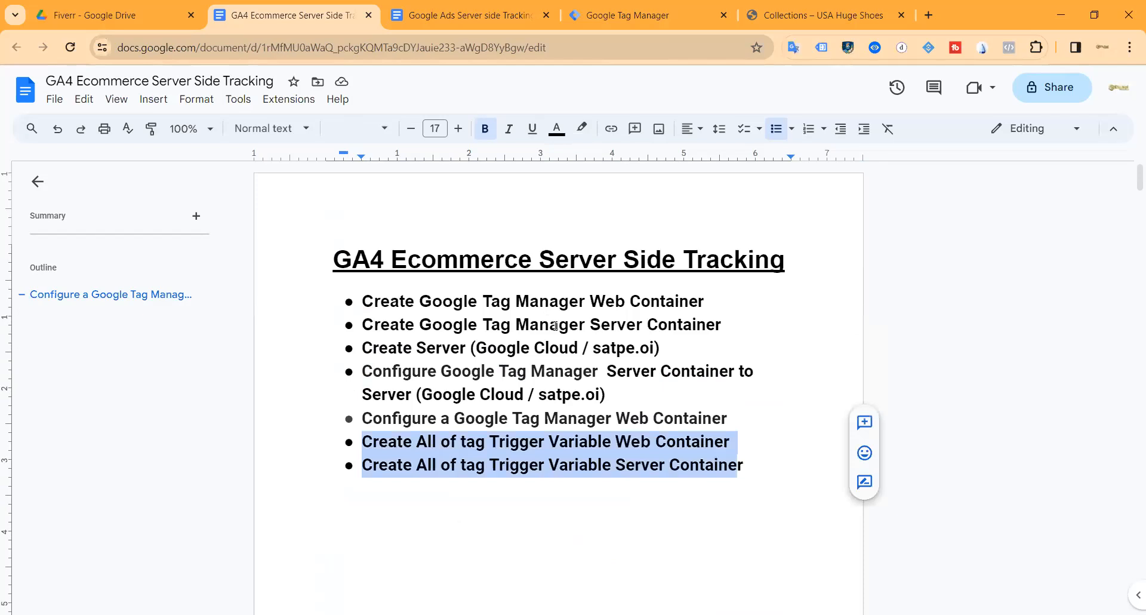
scroll(554, 326, down, 7)
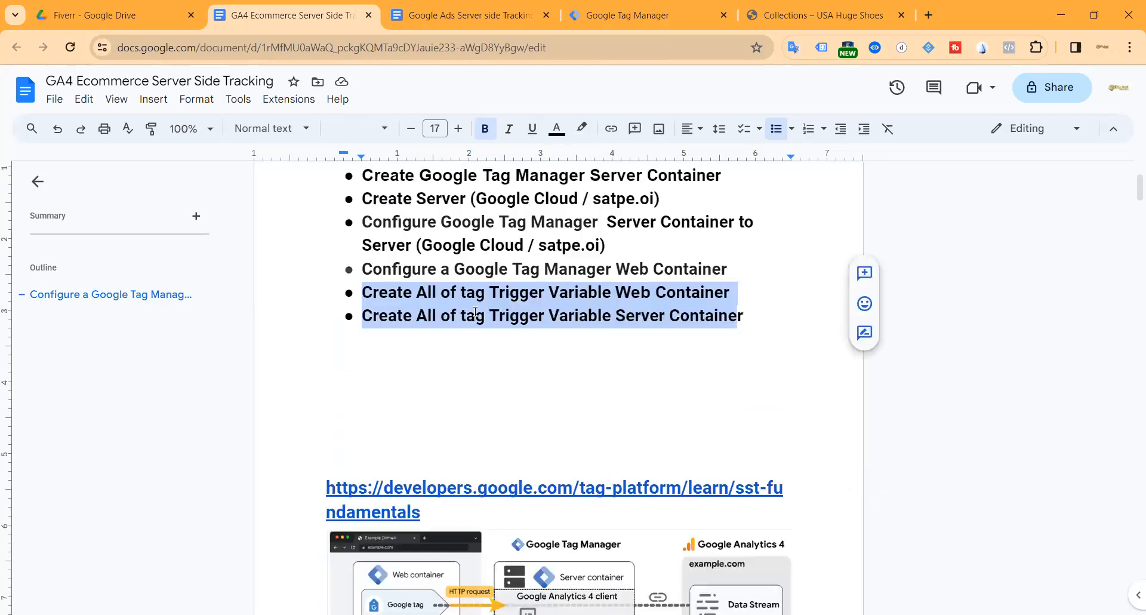
scroll(442, 282, up, 7)
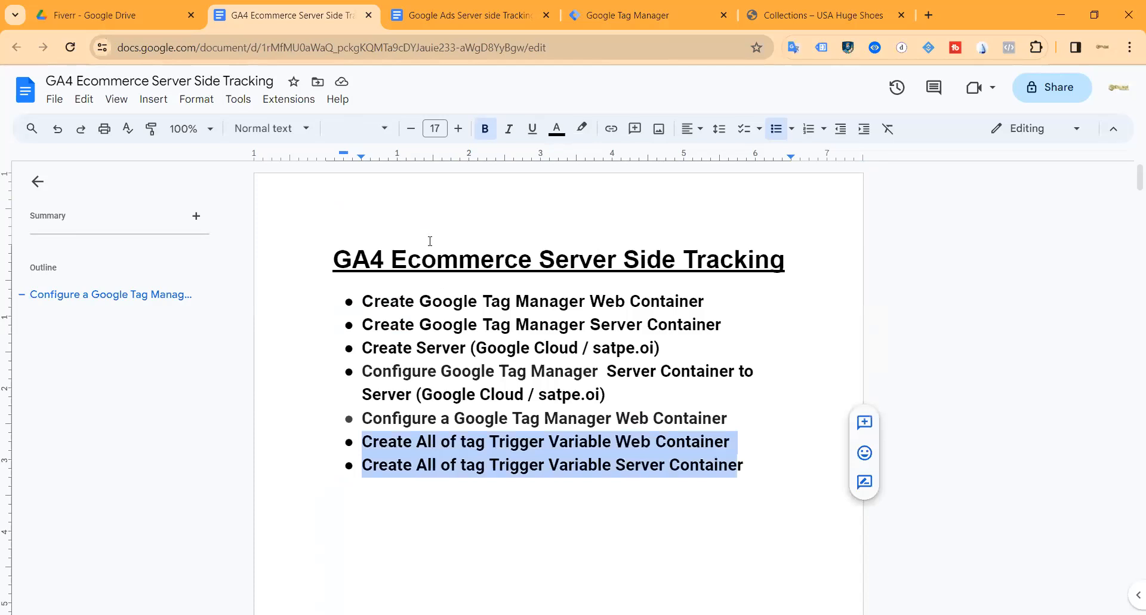
Switch to Google Tag Manager and open the admin settings for the USA Pet Care -Shopify -Web container.
click(690, 15)
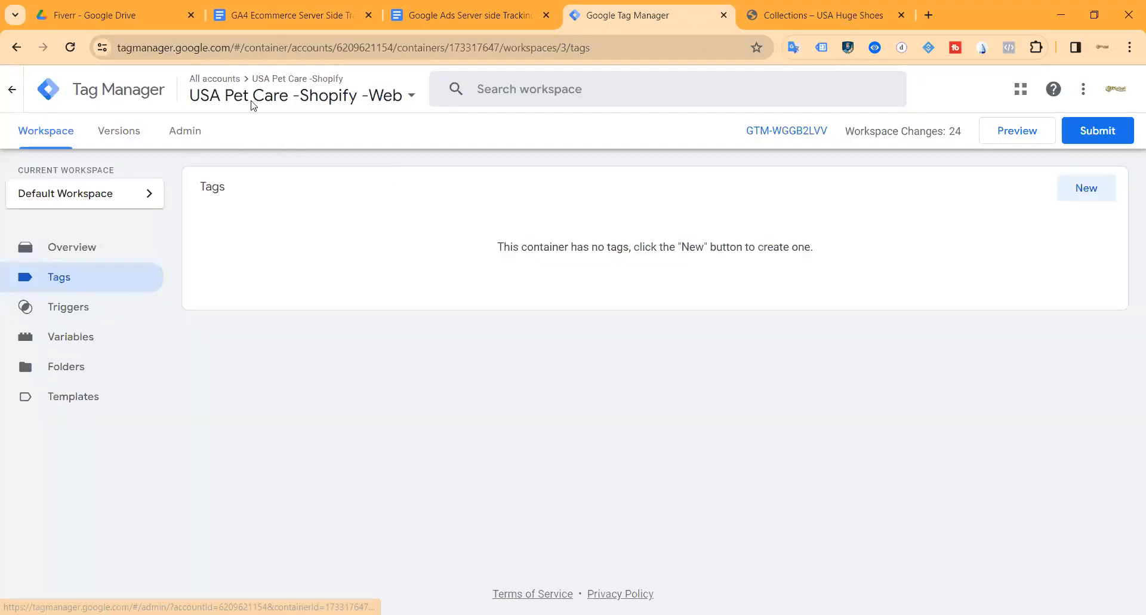
click(321, 102)
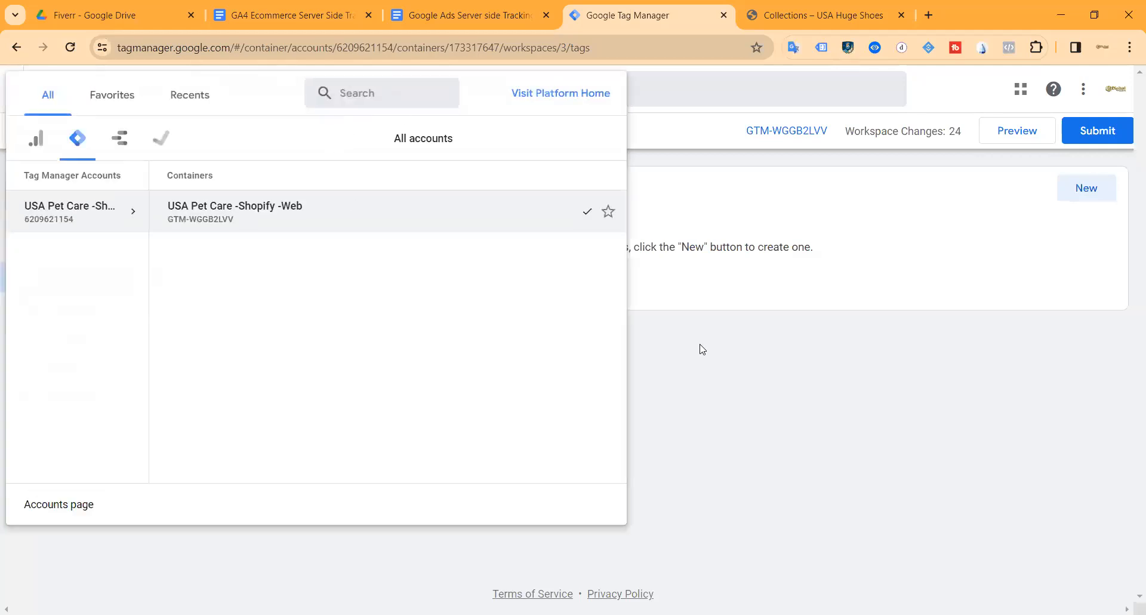
click(700, 349)
click(185, 132)
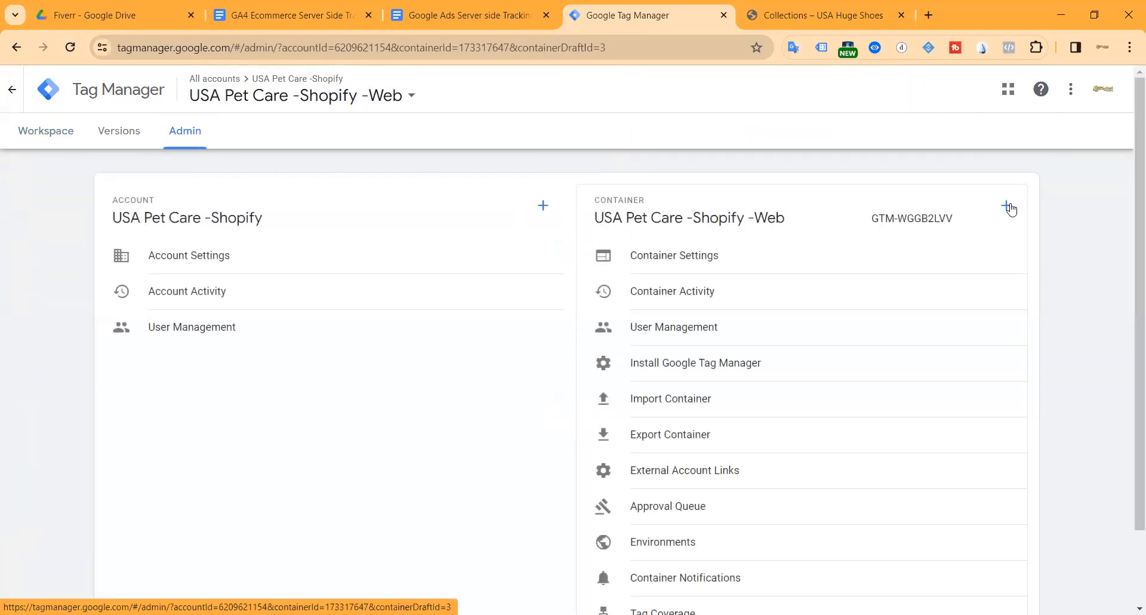
Create a new container named USA Pet Care -Shopify -Server with Server as the target platform.
click(1007, 206)
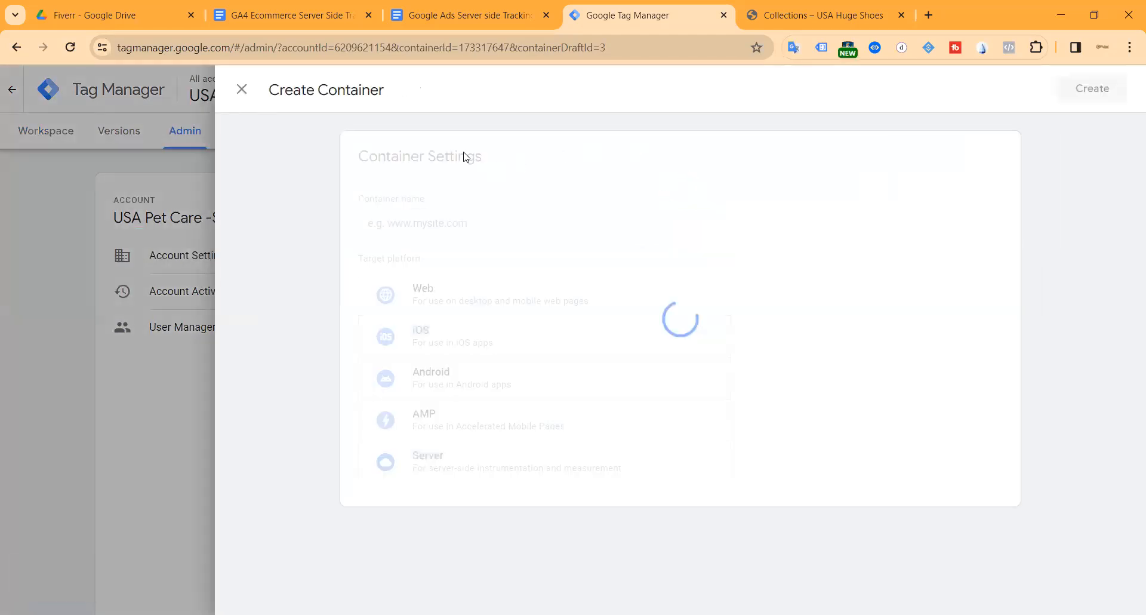
click(443, 222)
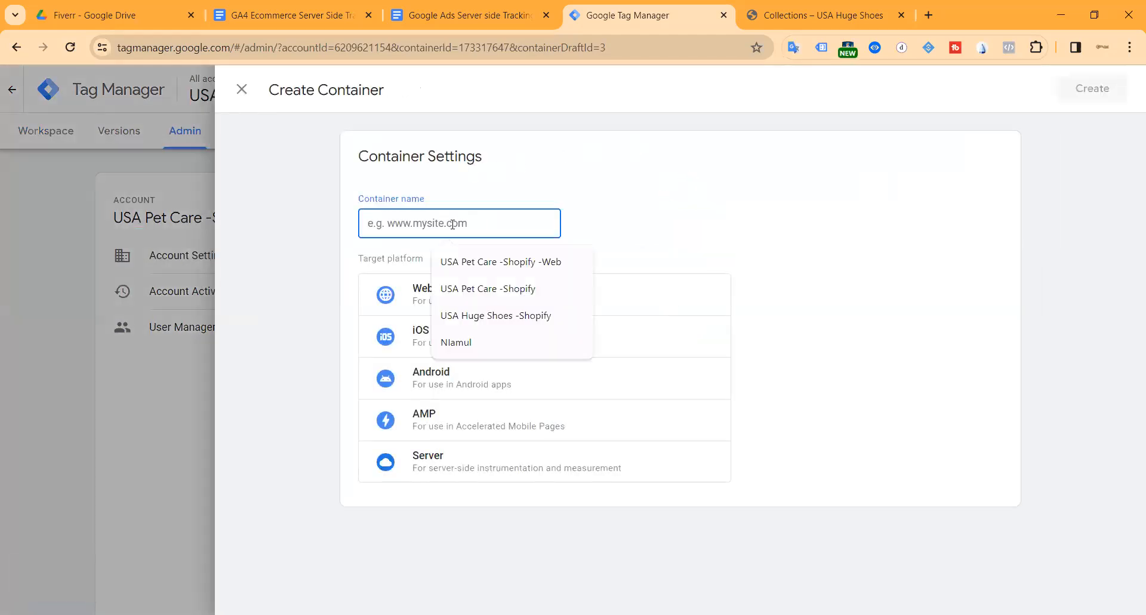
click(497, 264)
drag(480, 224, 554, 226)
text(Server)
click(430, 459)
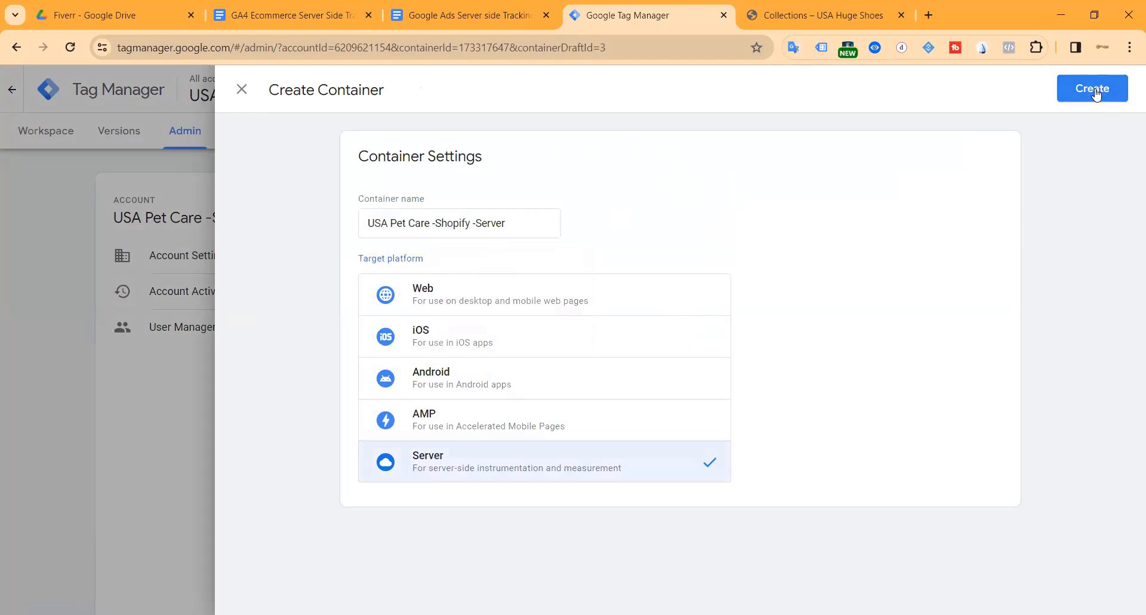
click(1096, 91)
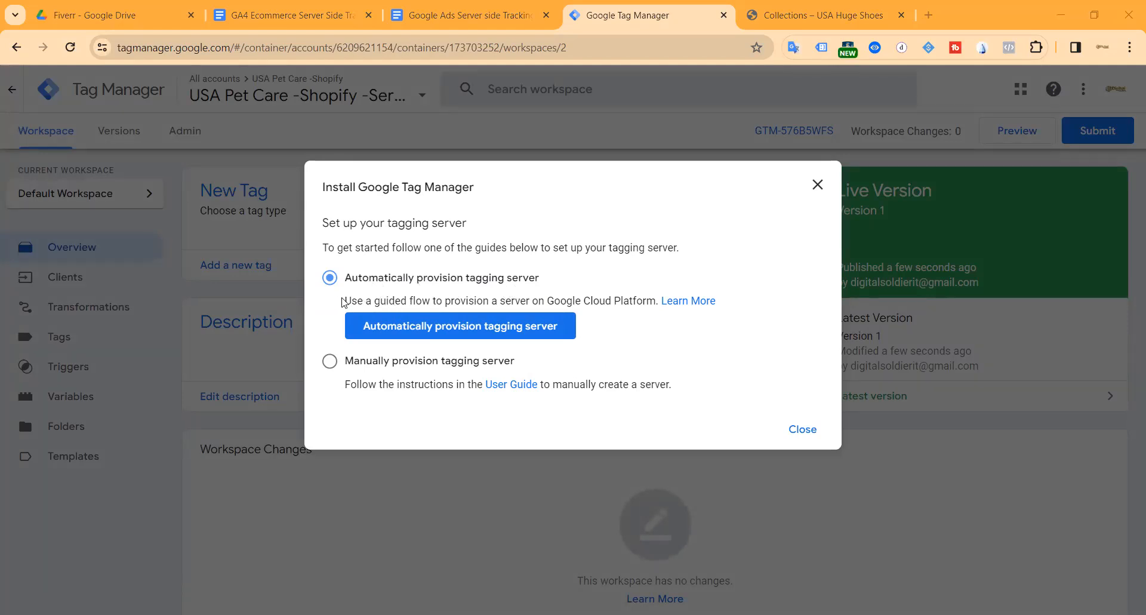
Choose to manually provision the tagging server for the new container so its container config is shown.
drag(344, 301, 654, 301)
click(575, 206)
click(329, 361)
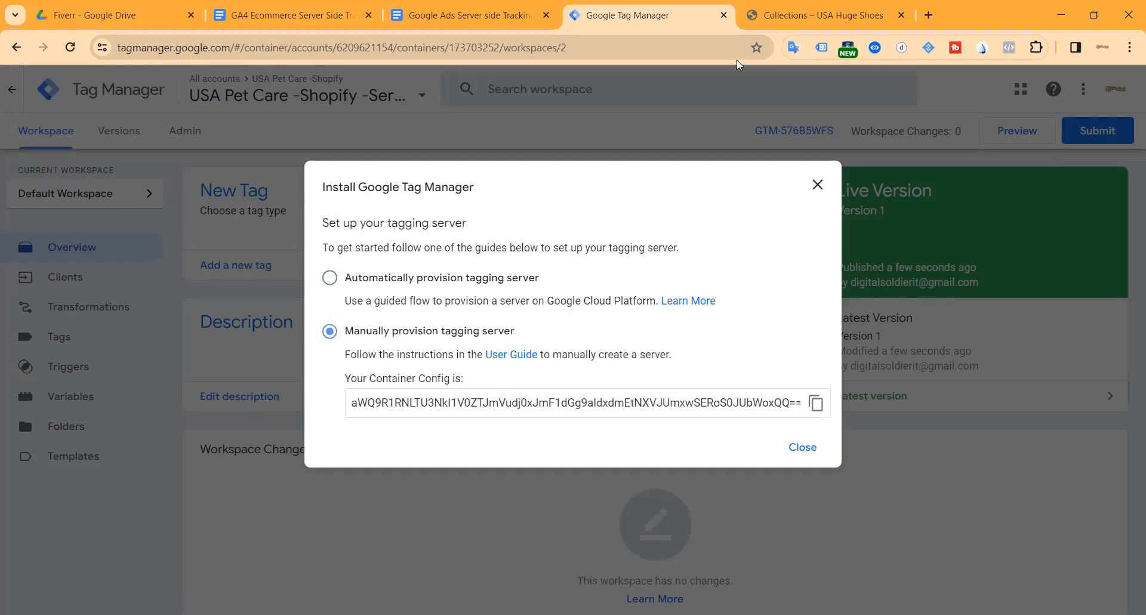
Search Google in a new tab for satpe.oi, copied from the GA4 Ecommerce Server Side Tracking document.
click(929, 15)
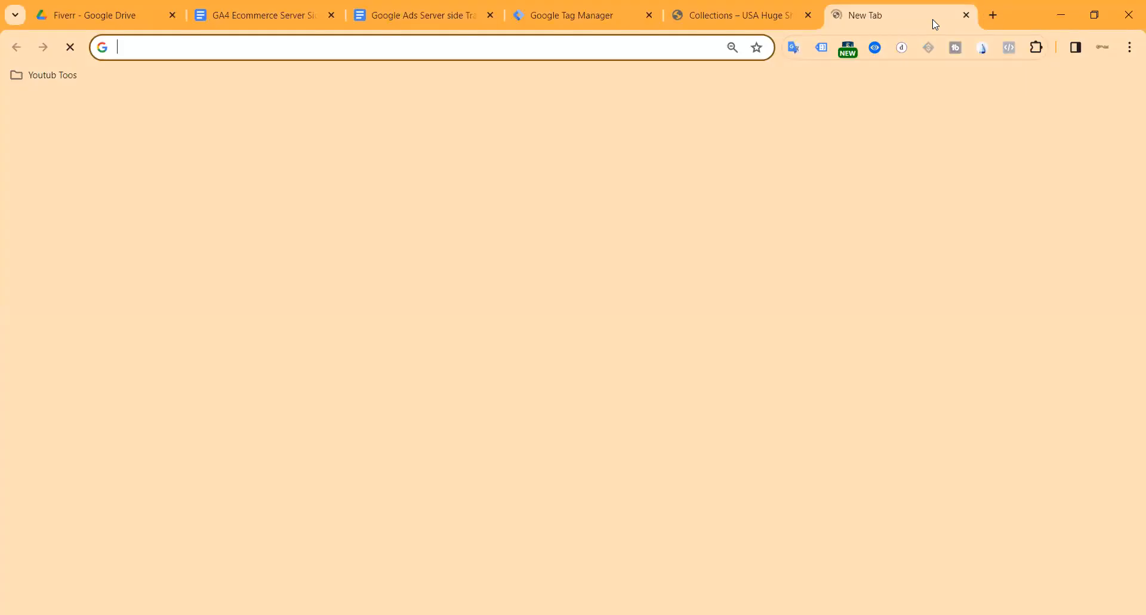
text(ste)
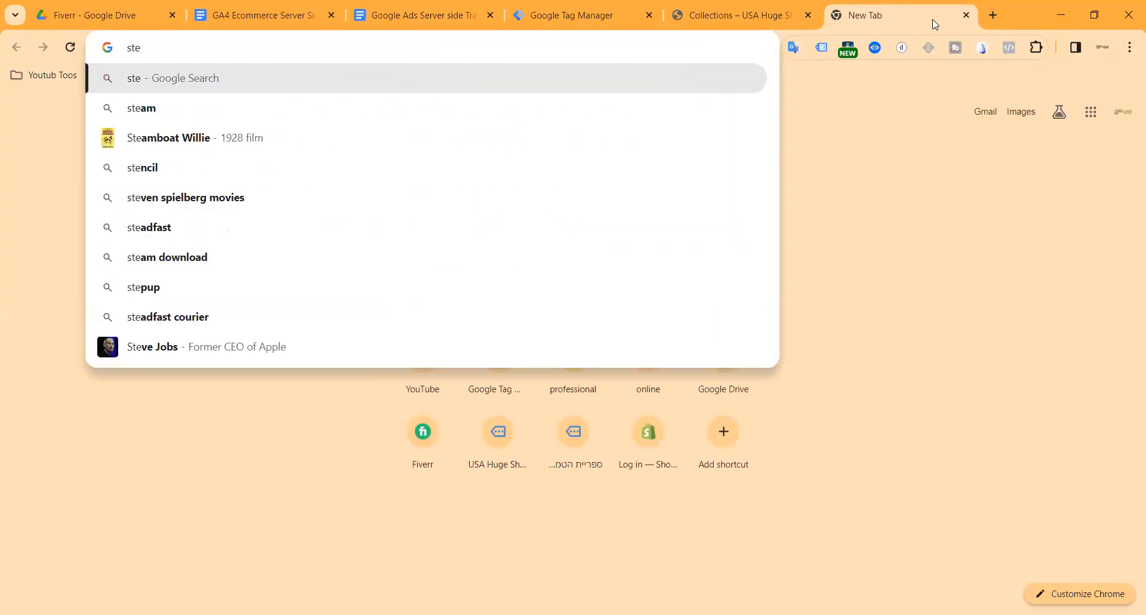
click(276, 12)
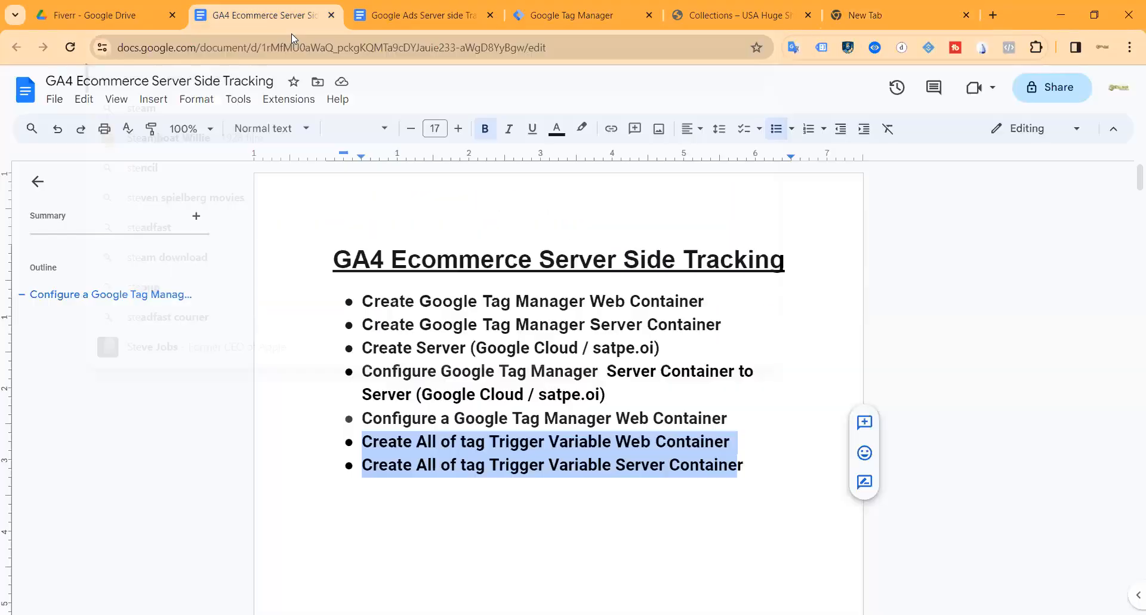
drag(595, 349, 654, 349)
click(854, 16)
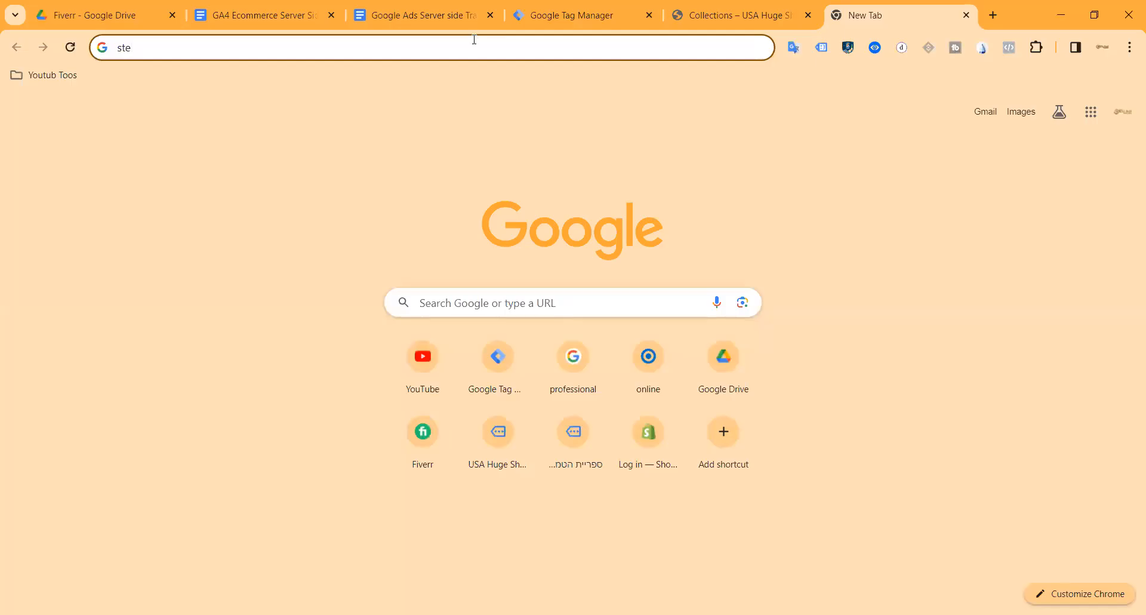
click(456, 47)
key(ctrl+v)
key(Return)
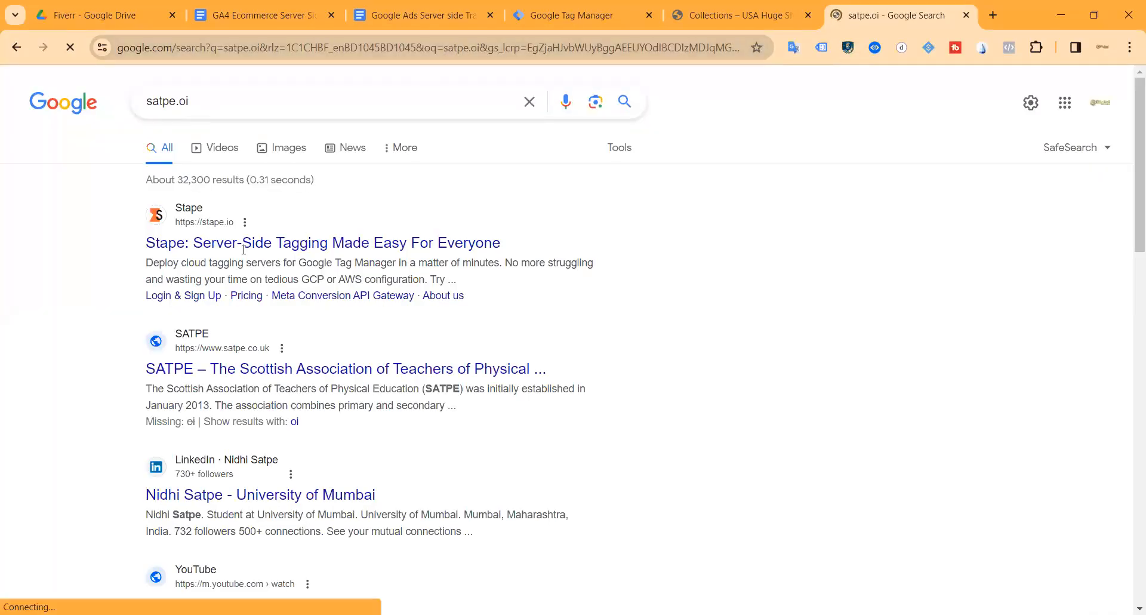
Open the Stape website from the search results and allow all of its cookies.
click(243, 245)
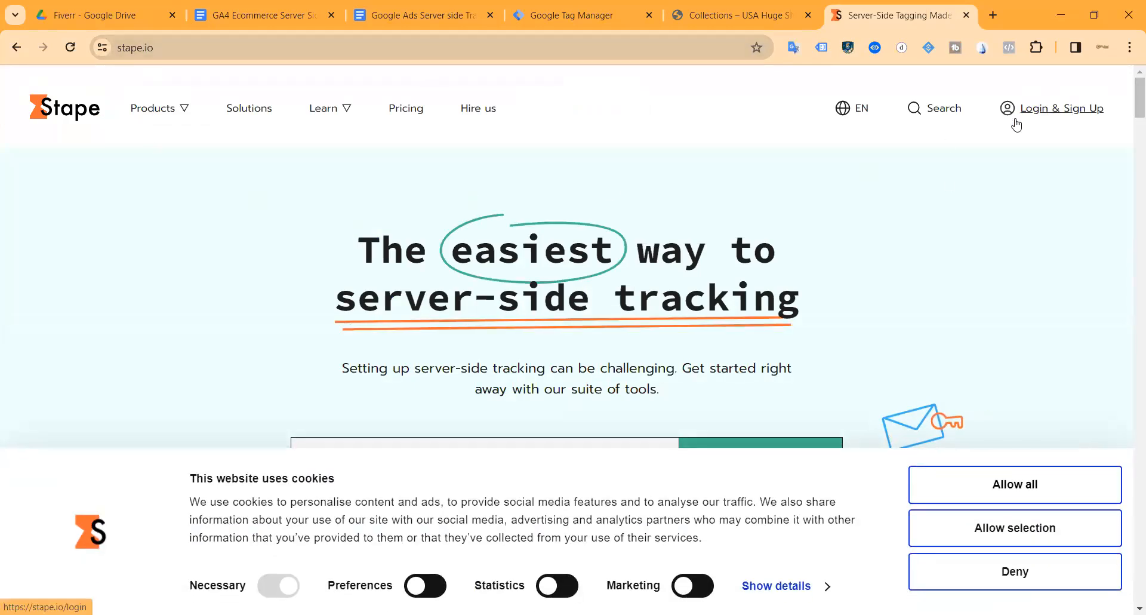
scroll(785, 256, down, 3)
click(544, 319)
click(1033, 482)
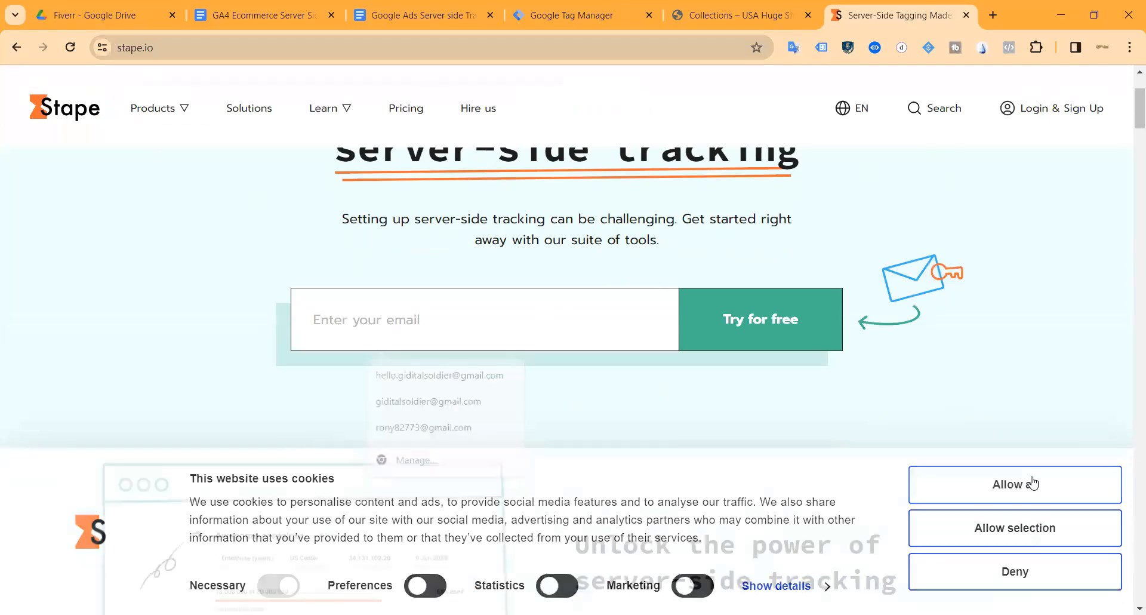
Copy the Google account's e-mail from a new Google tab and submit it in Stape's free-trial form.
click(991, 15)
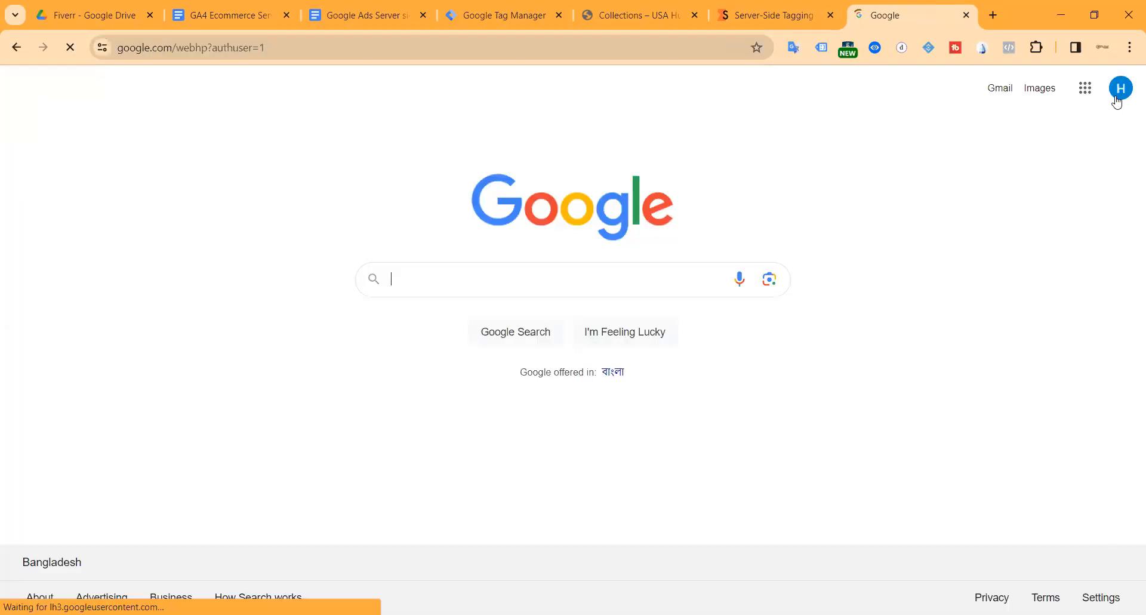
click(1117, 94)
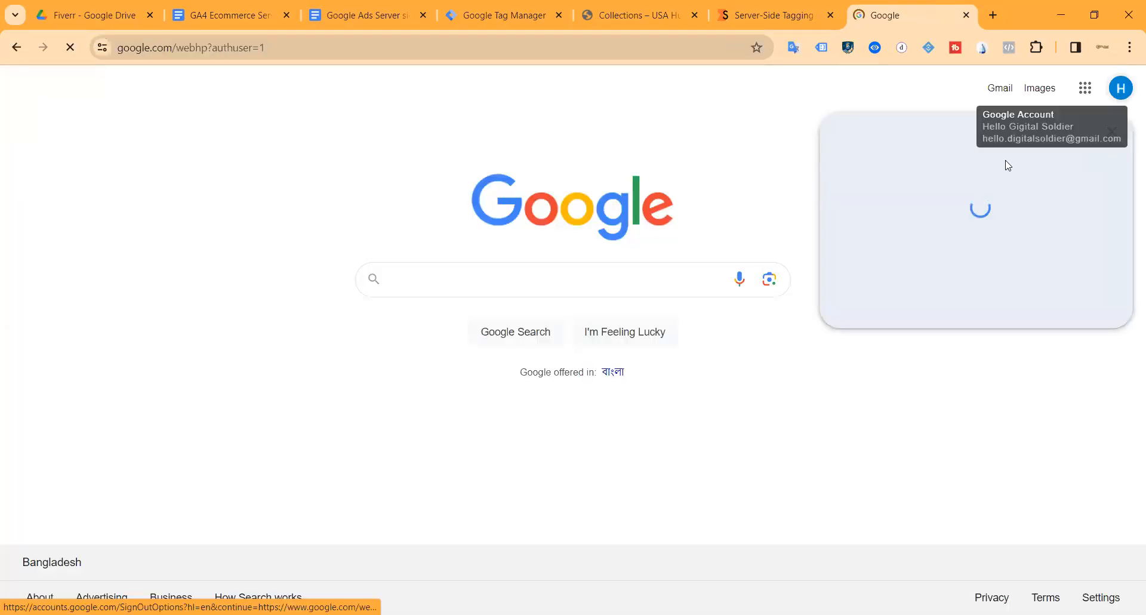
triple_click(962, 134)
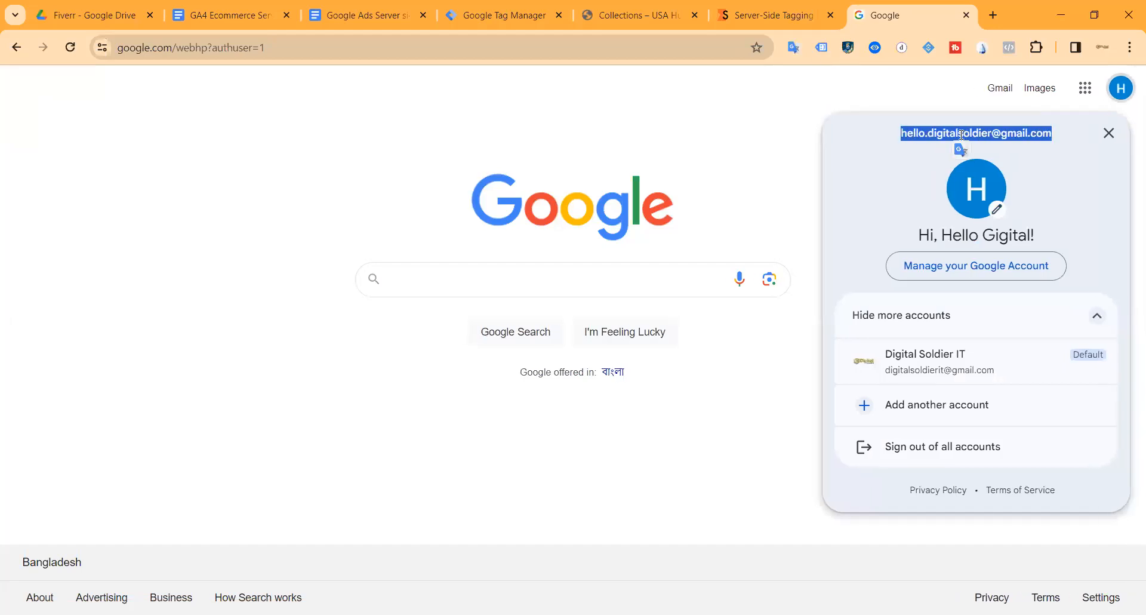
click(770, 15)
click(389, 320)
key(ctrl+v)
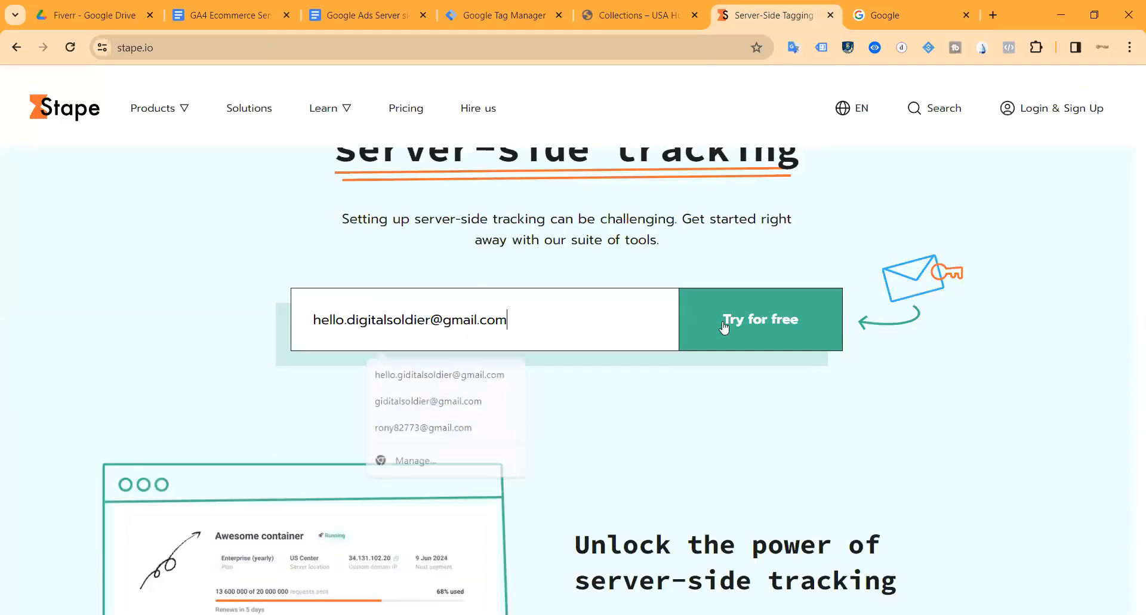
click(766, 319)
Sign up for Stape with Global as the usage region and agreement to the terms of use and privacy notice.
scroll(371, 396, down, 2)
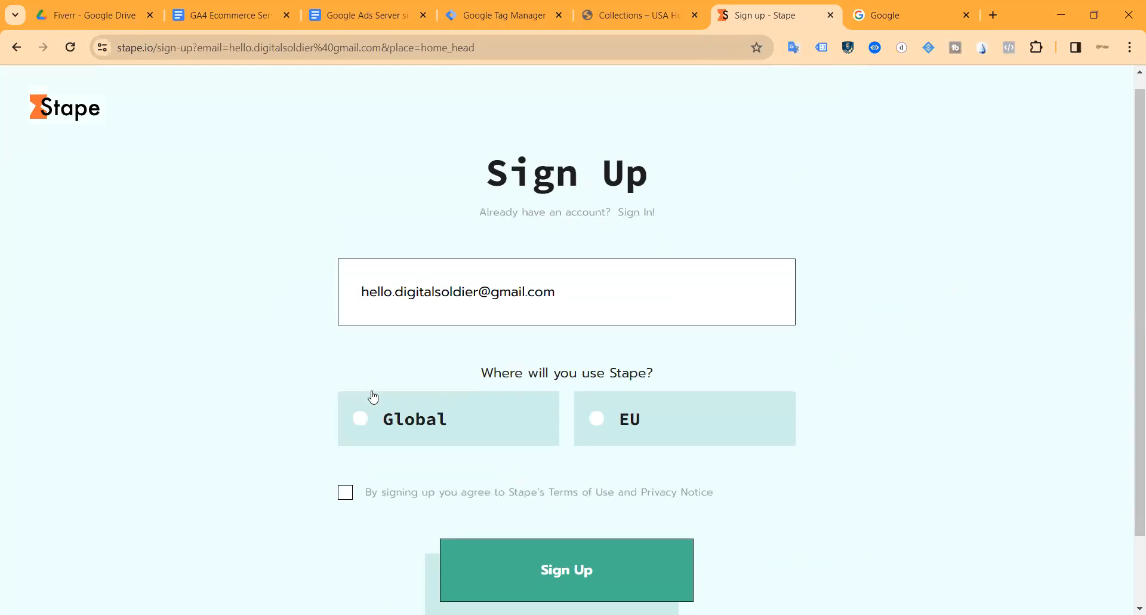
click(351, 346)
click(345, 411)
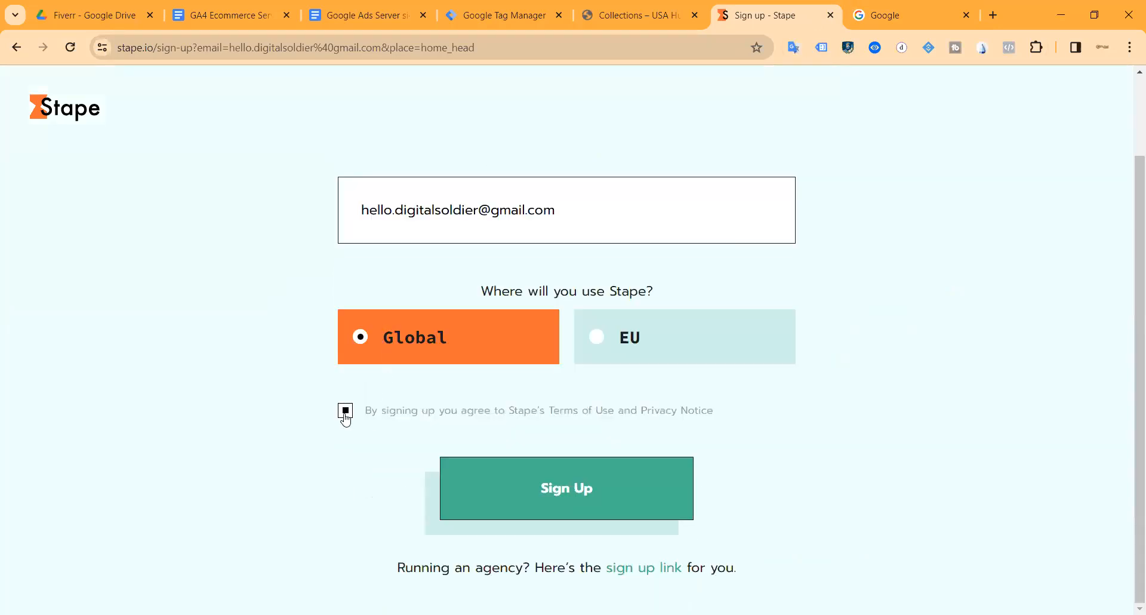
click(559, 488)
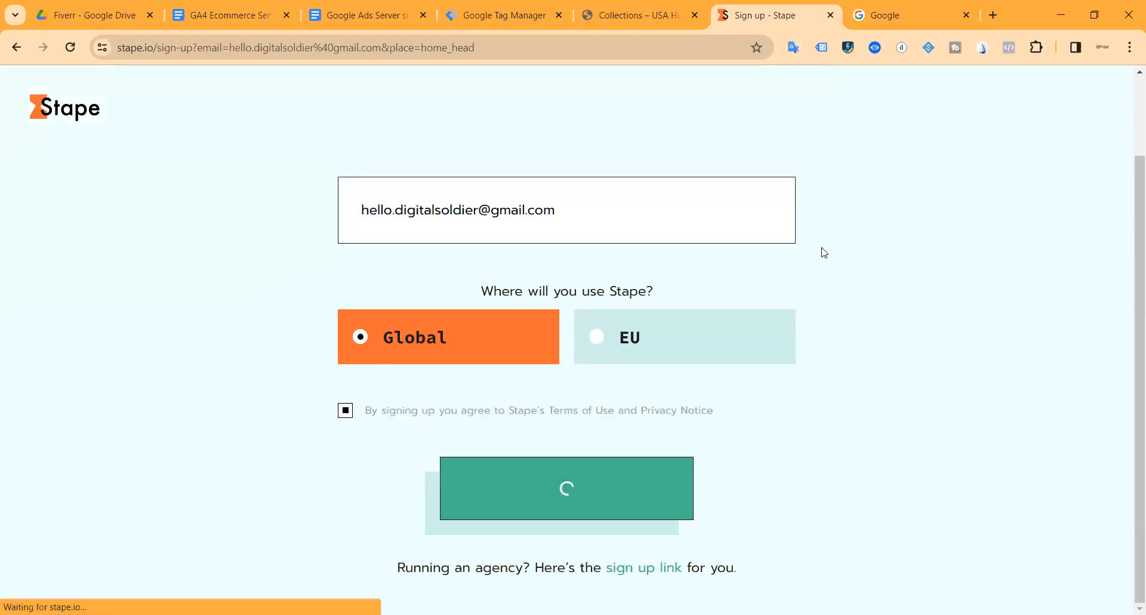
Switch to Gmail in the Google tab and open the Welcome message from Stape in the inbox.
click(898, 16)
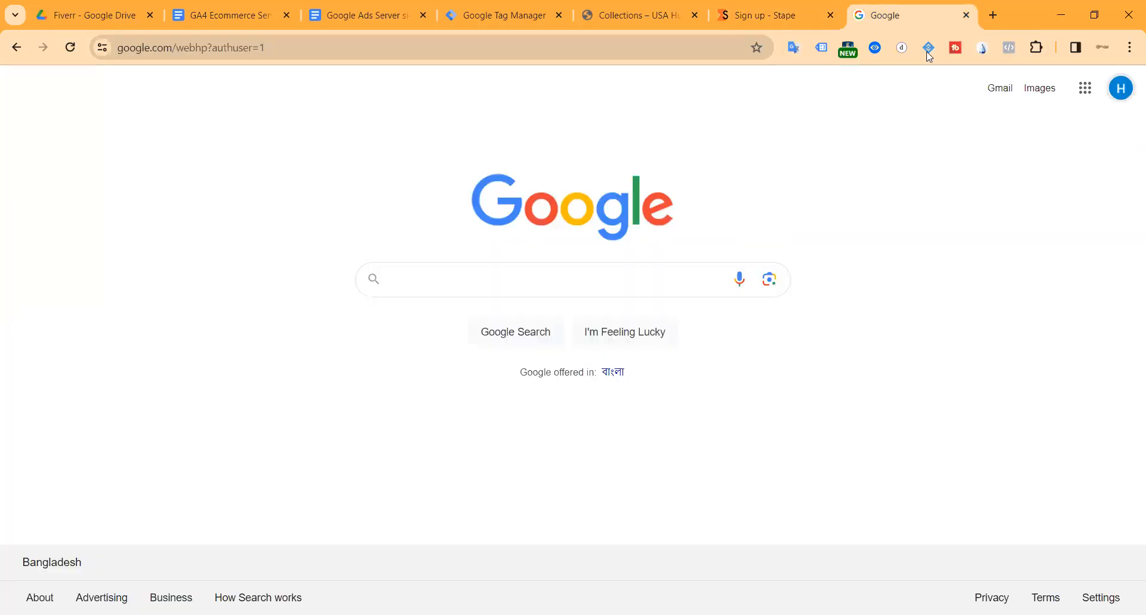
click(758, 9)
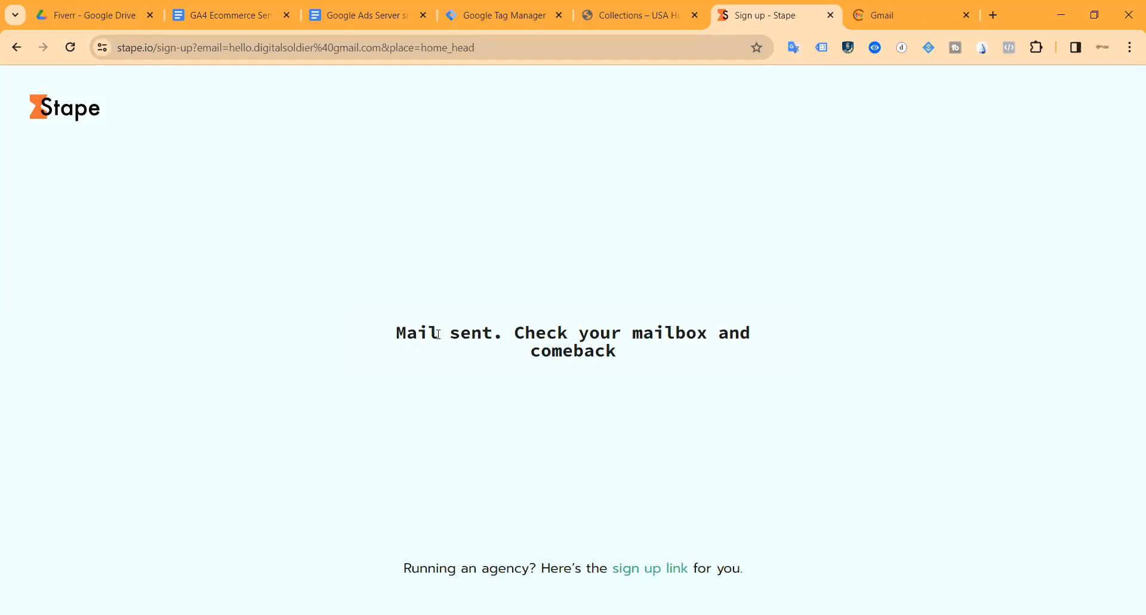
click(869, 17)
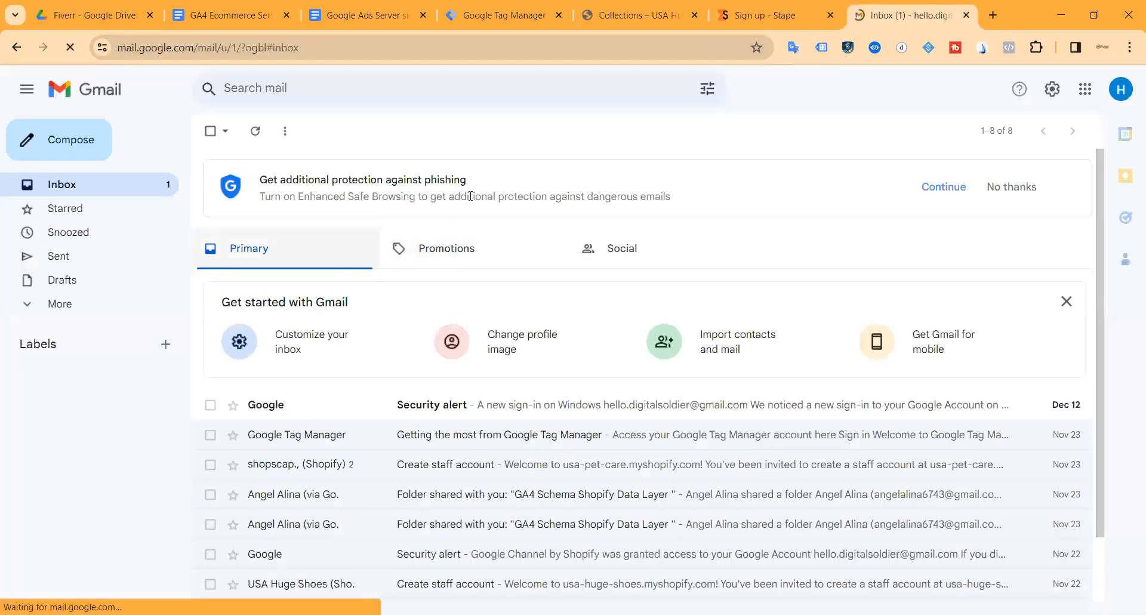
click(597, 249)
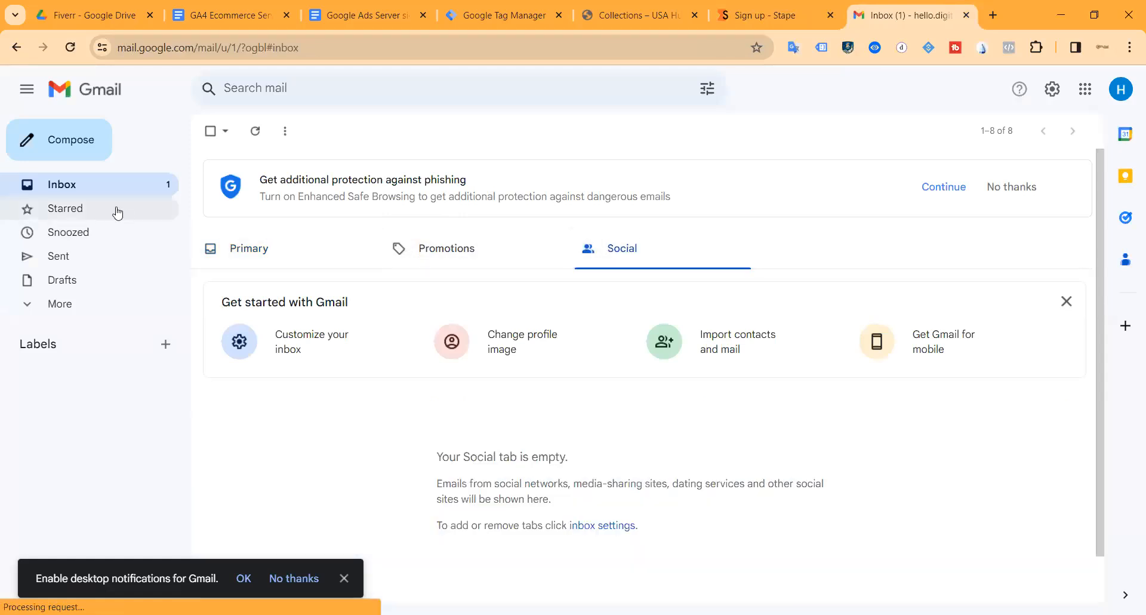
click(114, 180)
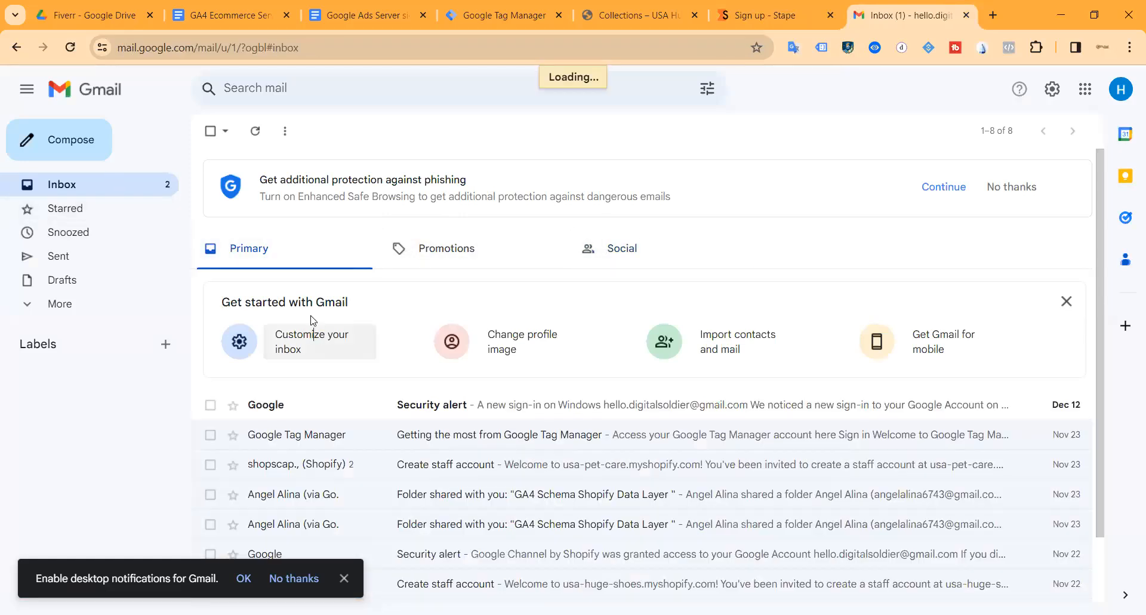
scroll(473, 357, down, 3)
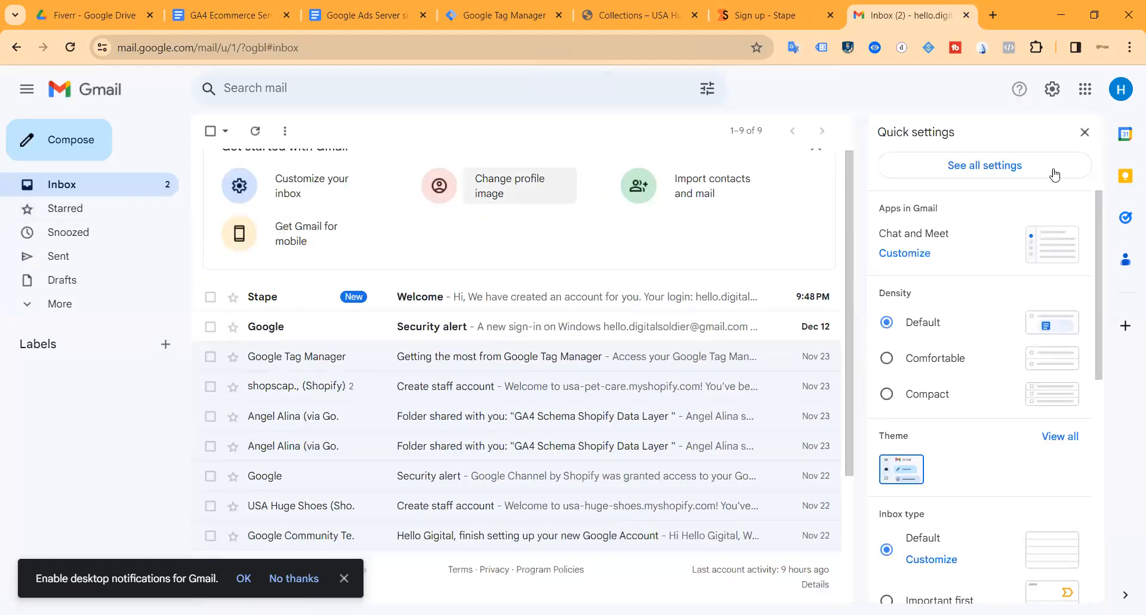
click(1086, 135)
click(532, 296)
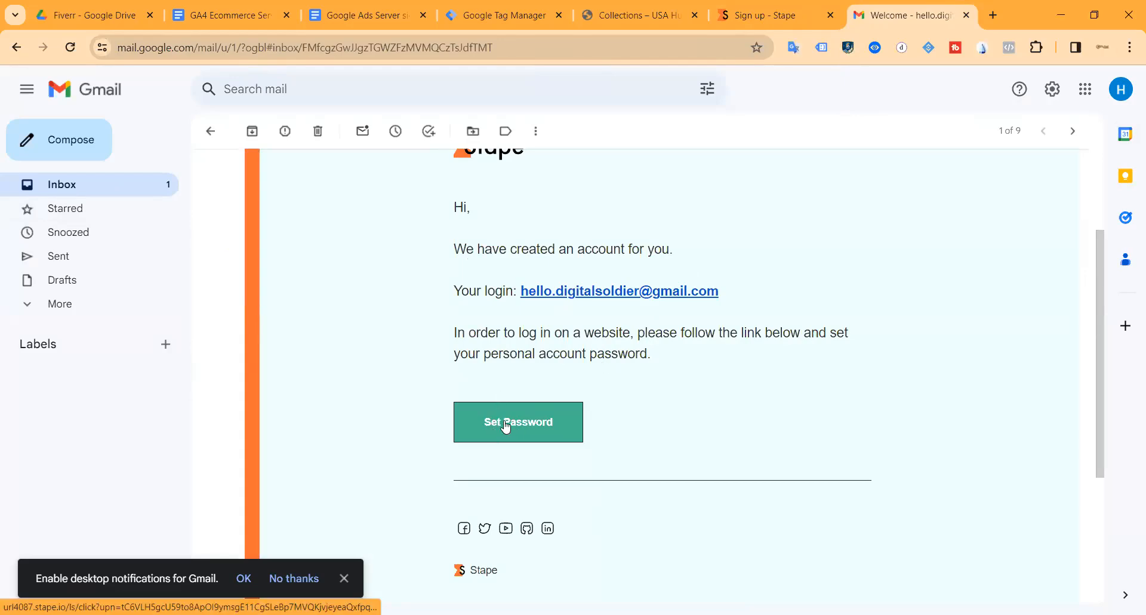
Follow the Set Password link in the Stape message, enter and confirm a new account password, and submit it.
click(502, 425)
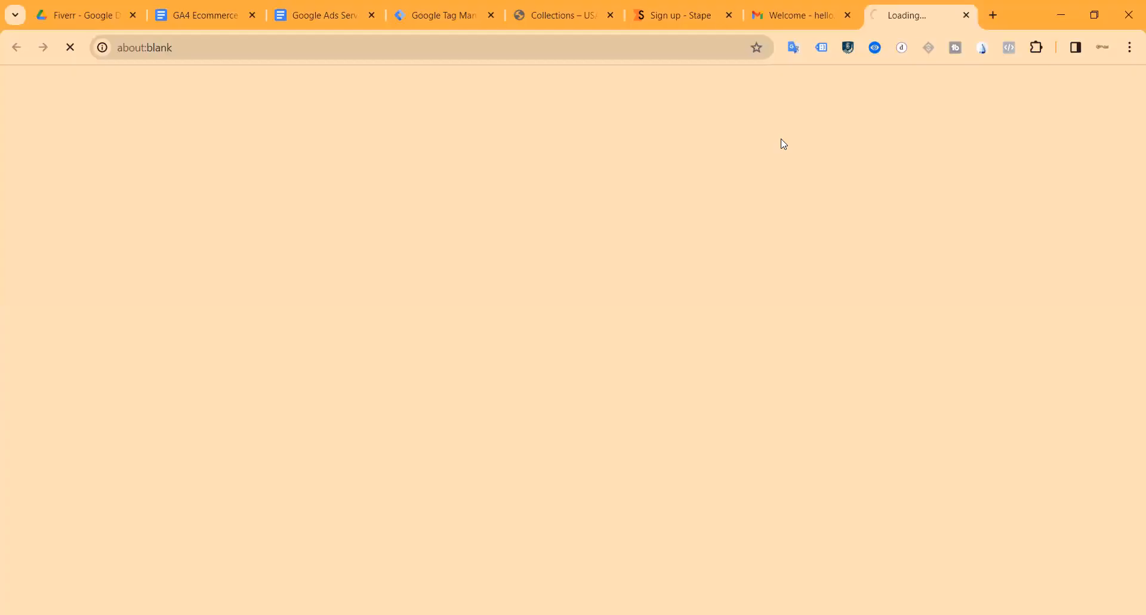
click(778, 7)
drag(764, 289, 558, 291)
key(ctrl+c)
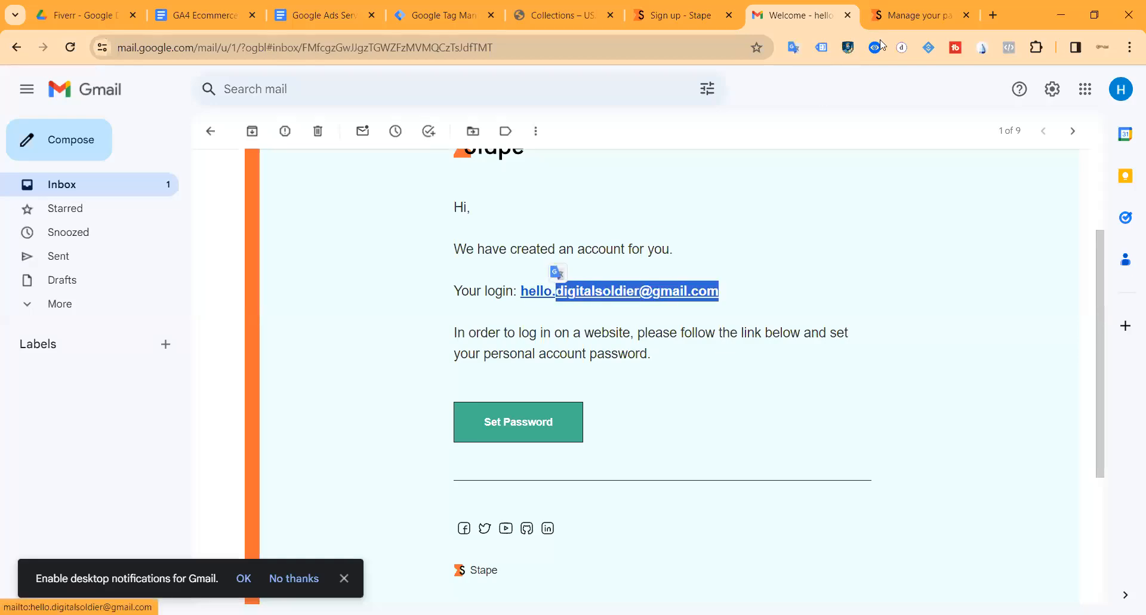
click(907, 15)
click(619, 309)
key(ctrl+v)
click(448, 382)
key(ctrl+v)
click(349, 485)
click(586, 566)
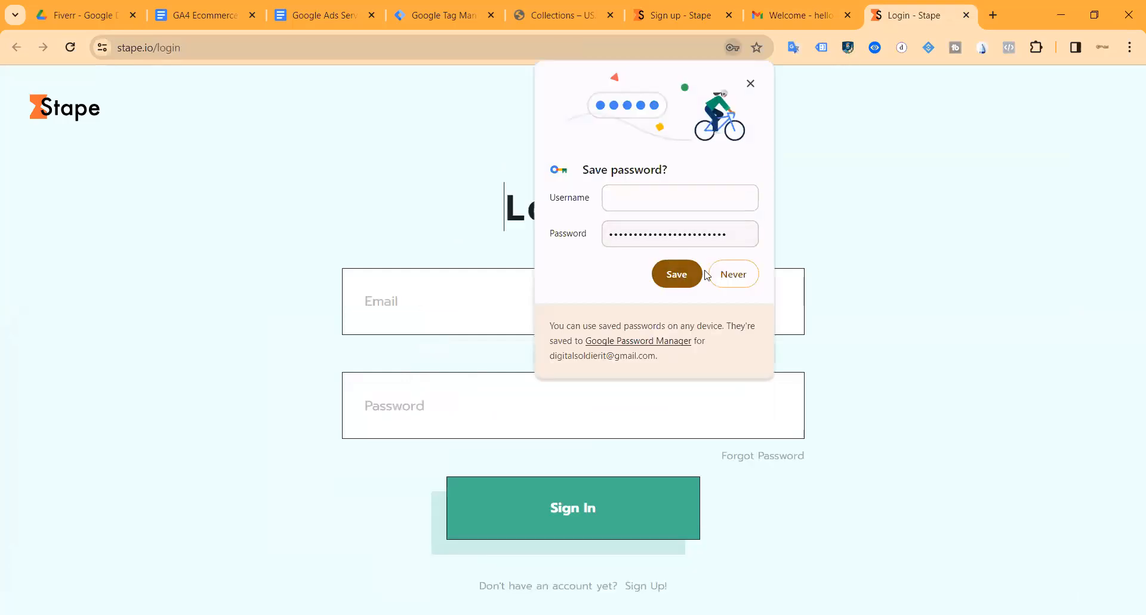
Try to sign in to Stape with the account e-mail and the account password.
click(658, 203)
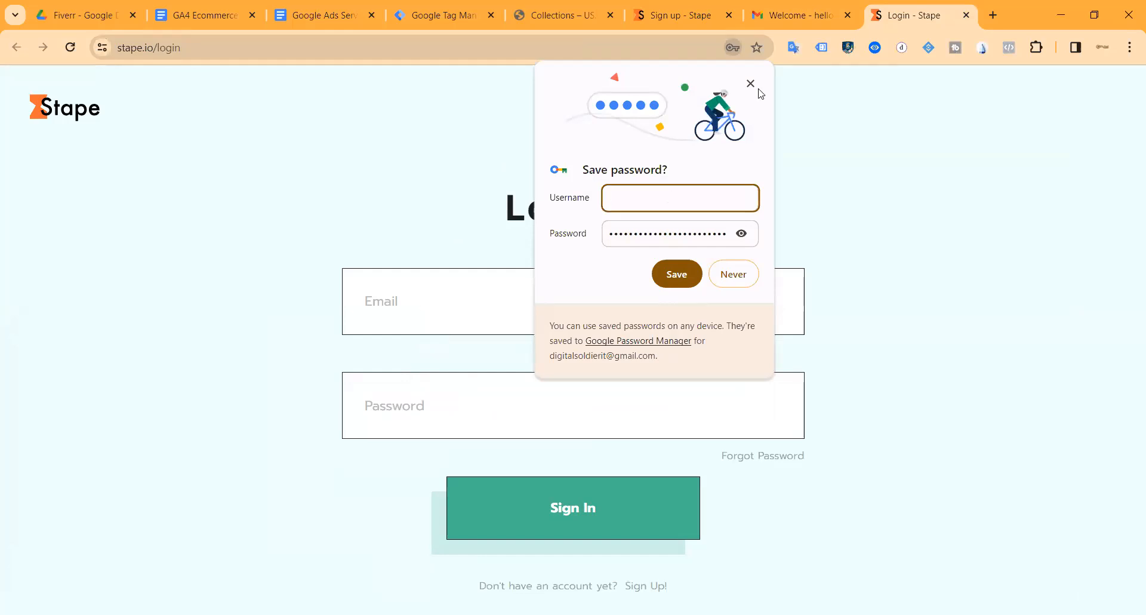
click(411, 310)
key(ctrl+v)
click(402, 404)
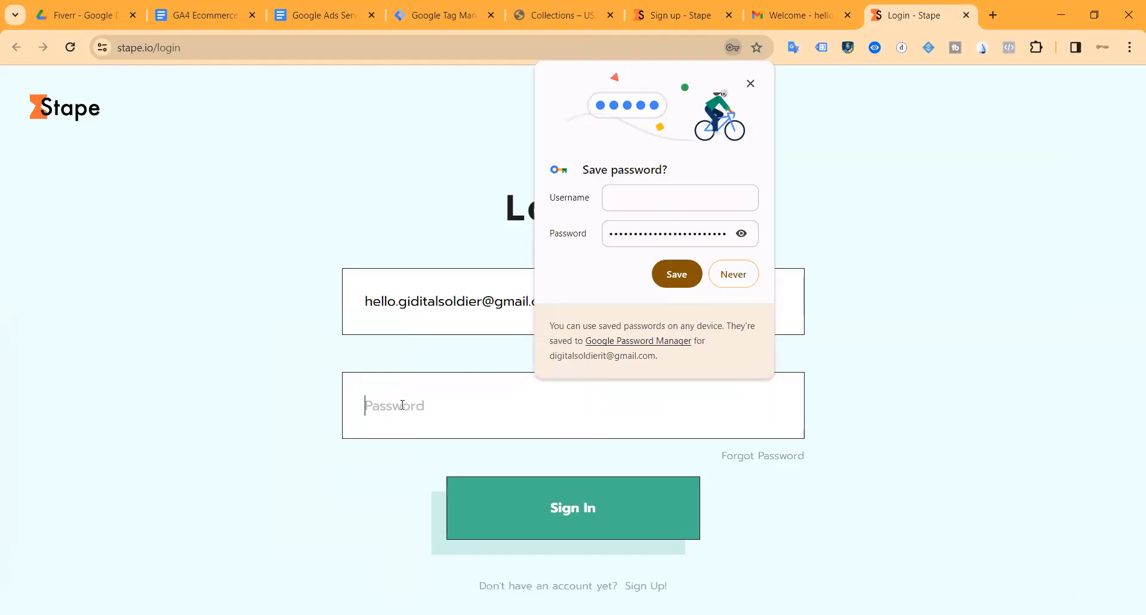
key(ctrl+v)
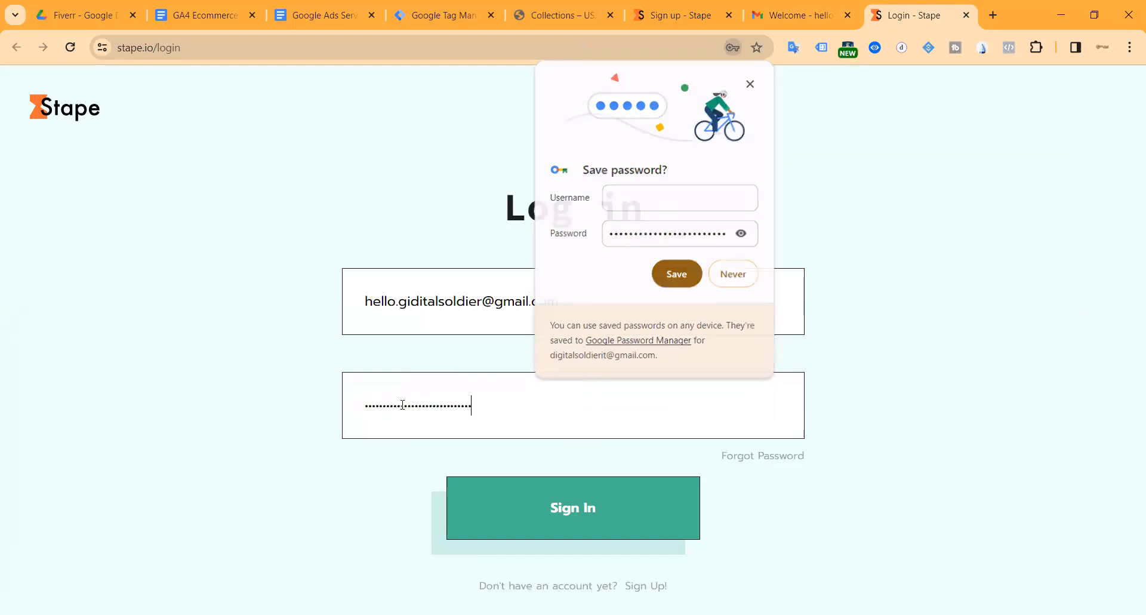
drag(471, 405, 358, 401)
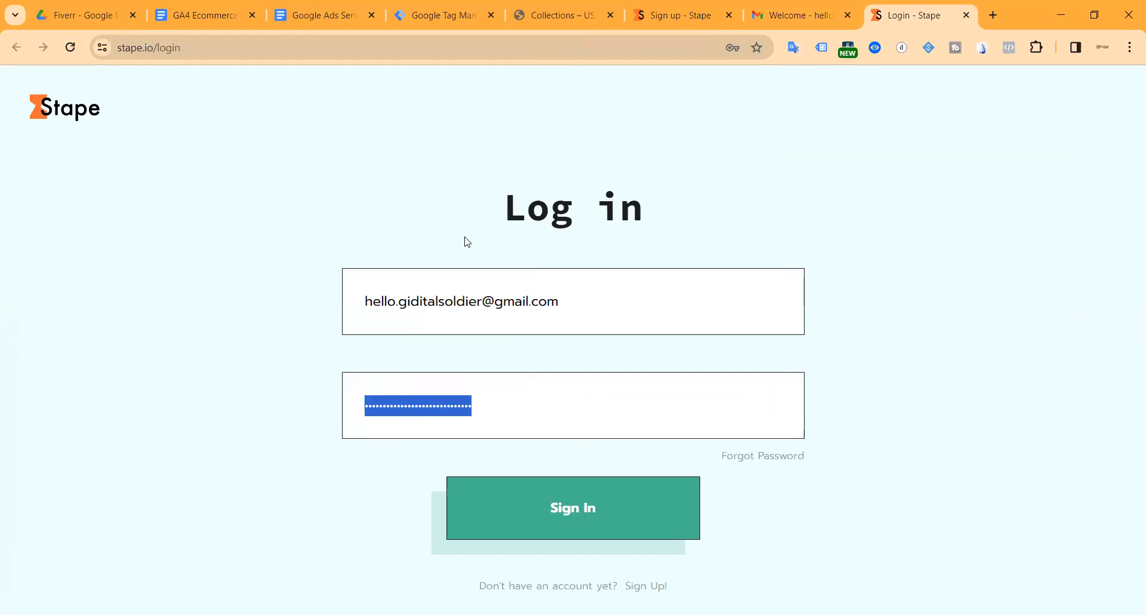
click(537, 515)
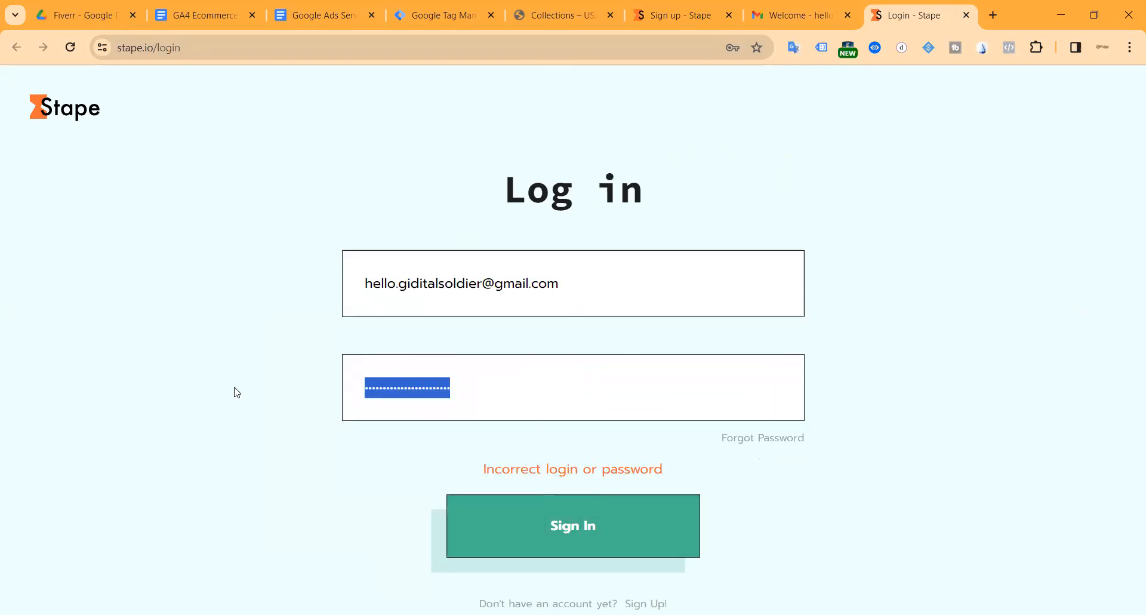
Re-enter the account password, retry the Stape sign-in, and clear the password field.
key(BackSpace)
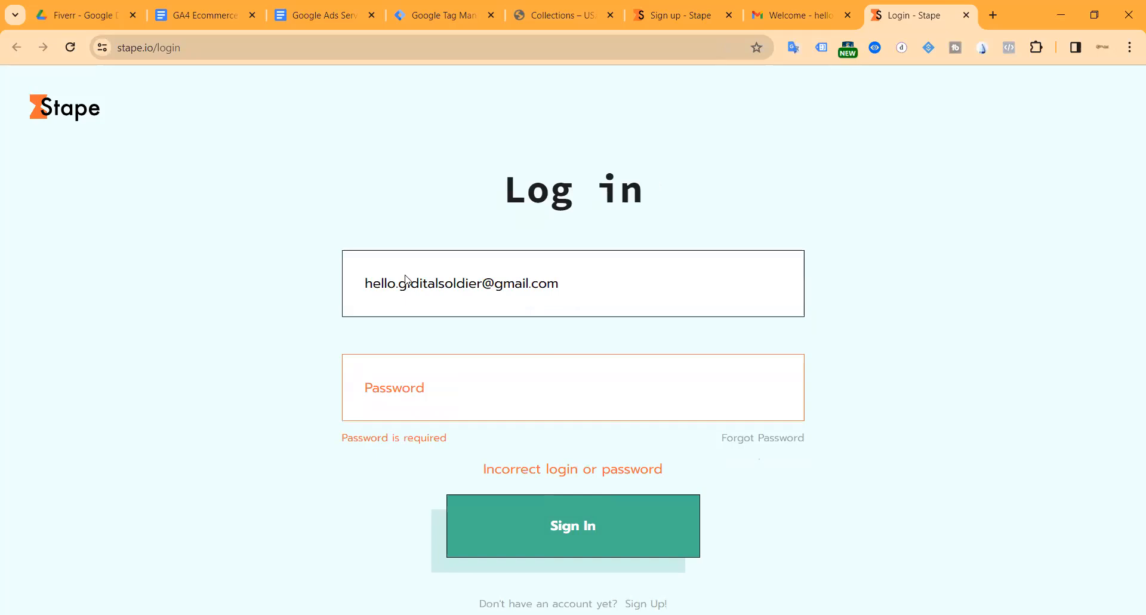
key(ctrl+v)
click(563, 538)
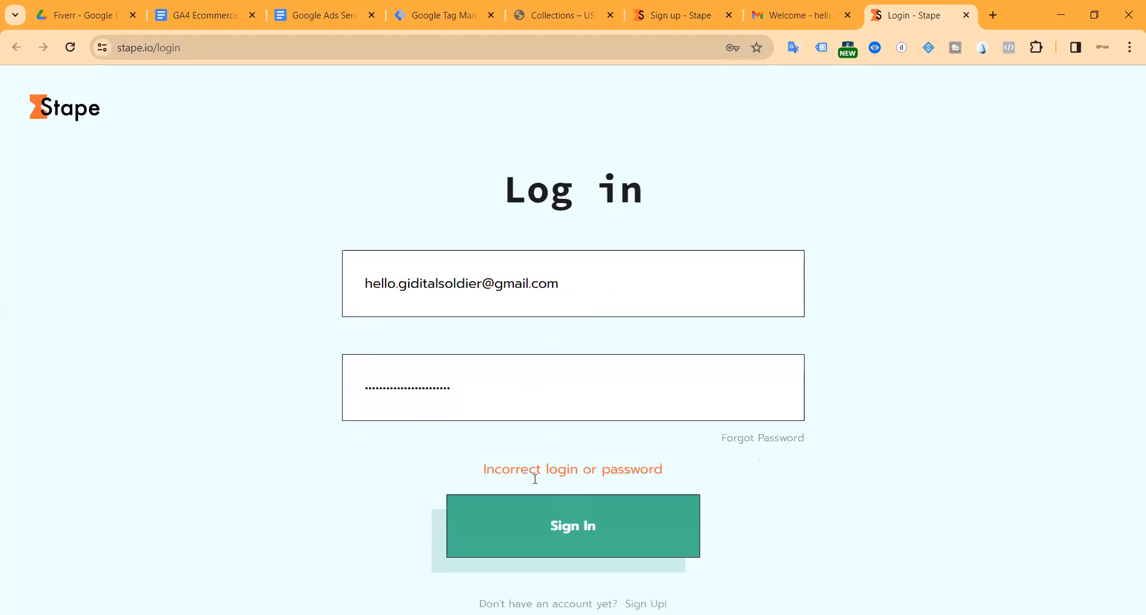
double_click(371, 402)
key(BackSpace)
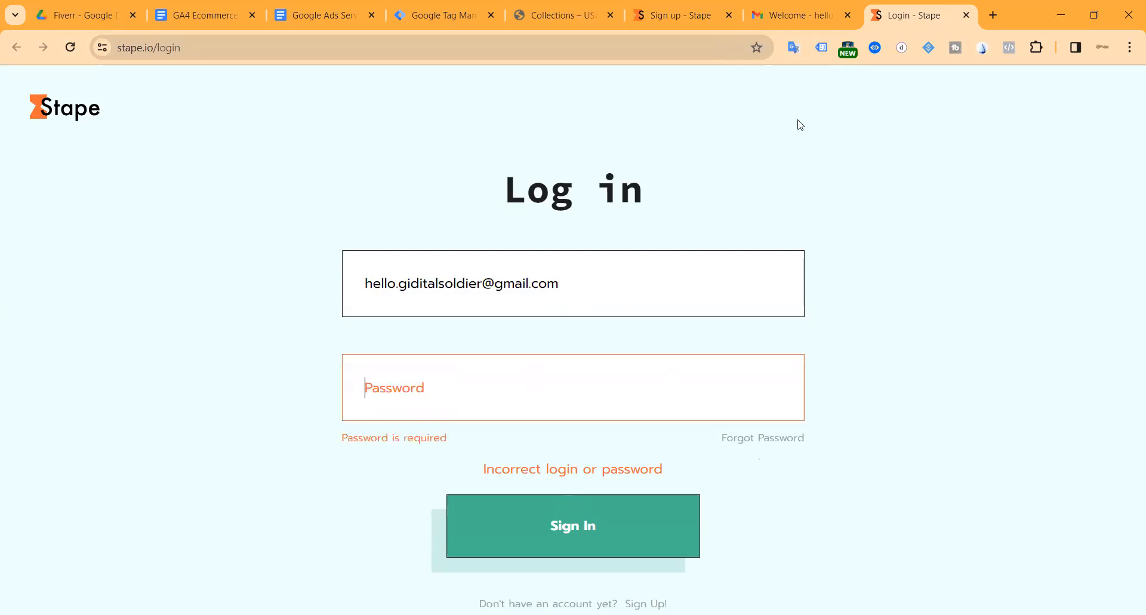
Request a Stape password reset for the account e-mail suggested by the browser.
click(762, 438)
click(542, 365)
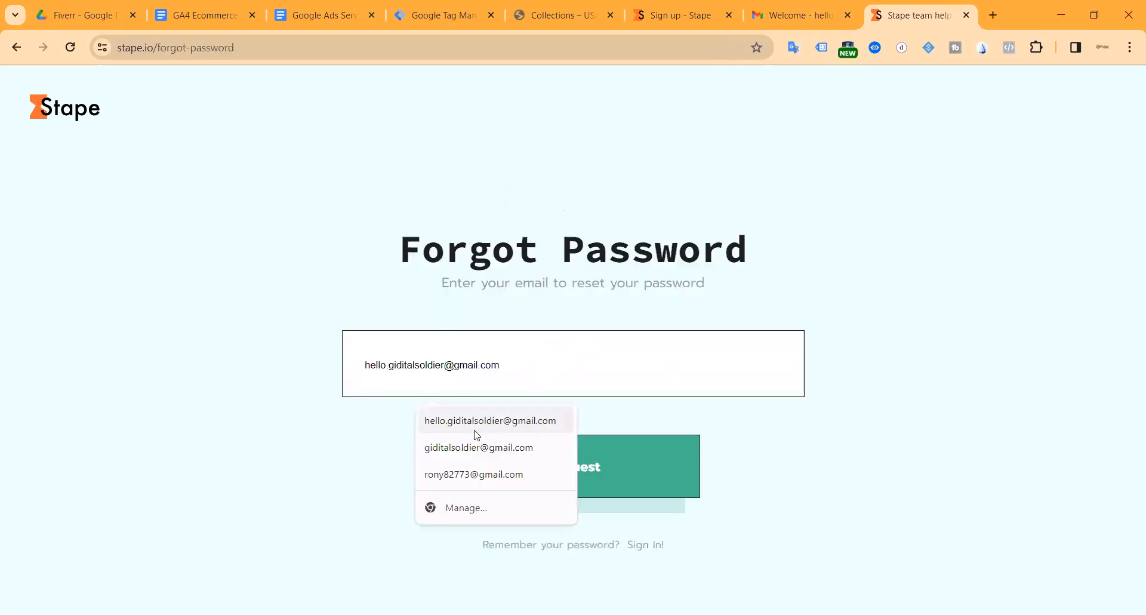
click(486, 417)
click(548, 477)
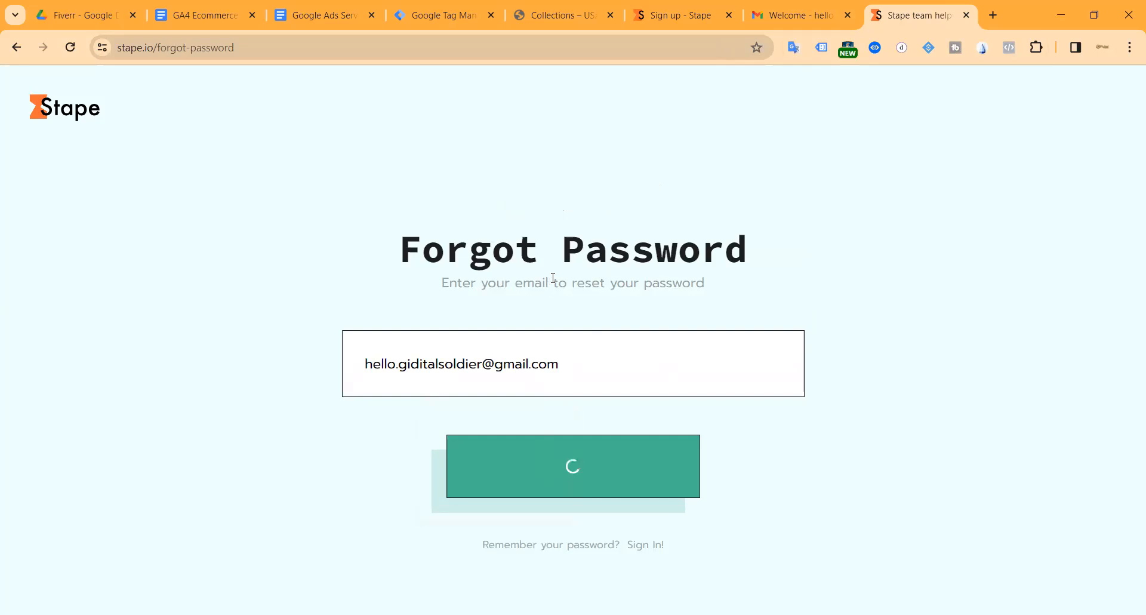
Check the reloaded Gmail inbox for the Stape password reset message and close the password reset tab.
click(788, 17)
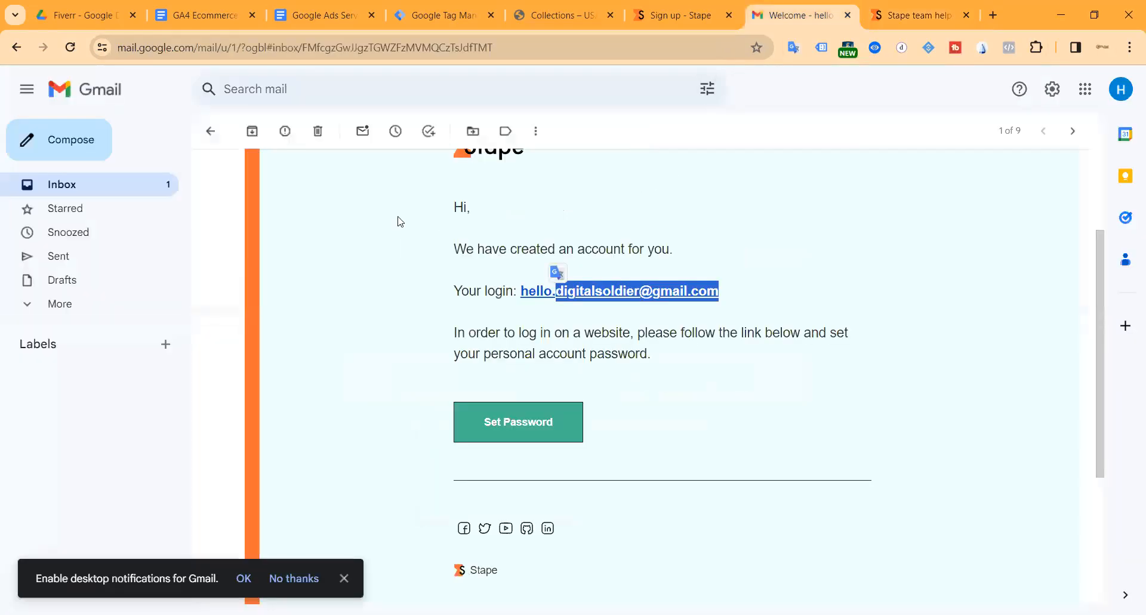
click(208, 134)
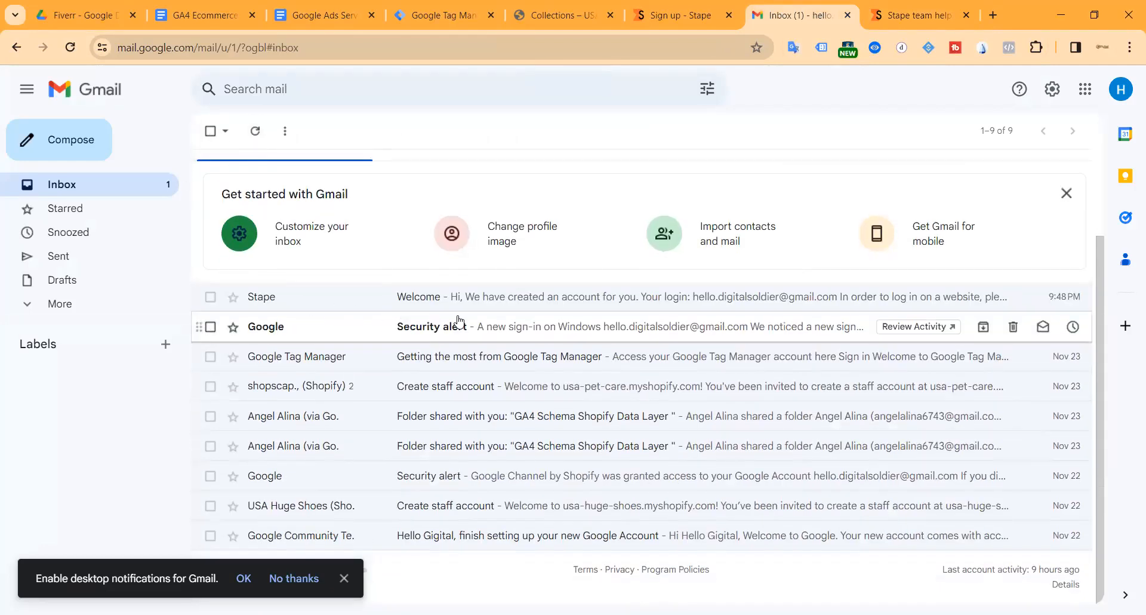
click(342, 577)
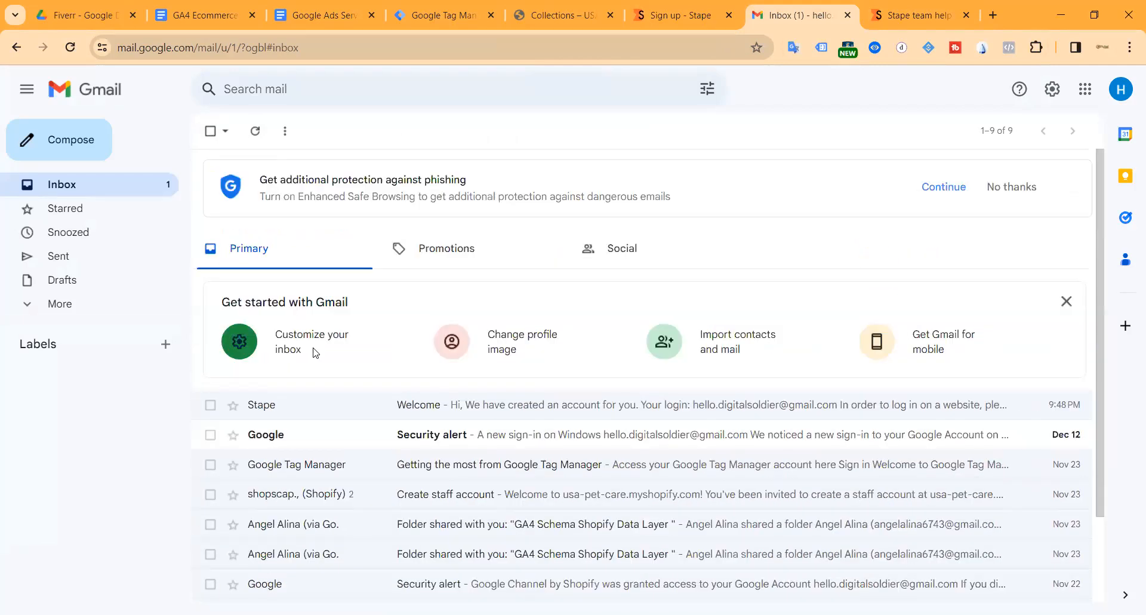
click(69, 48)
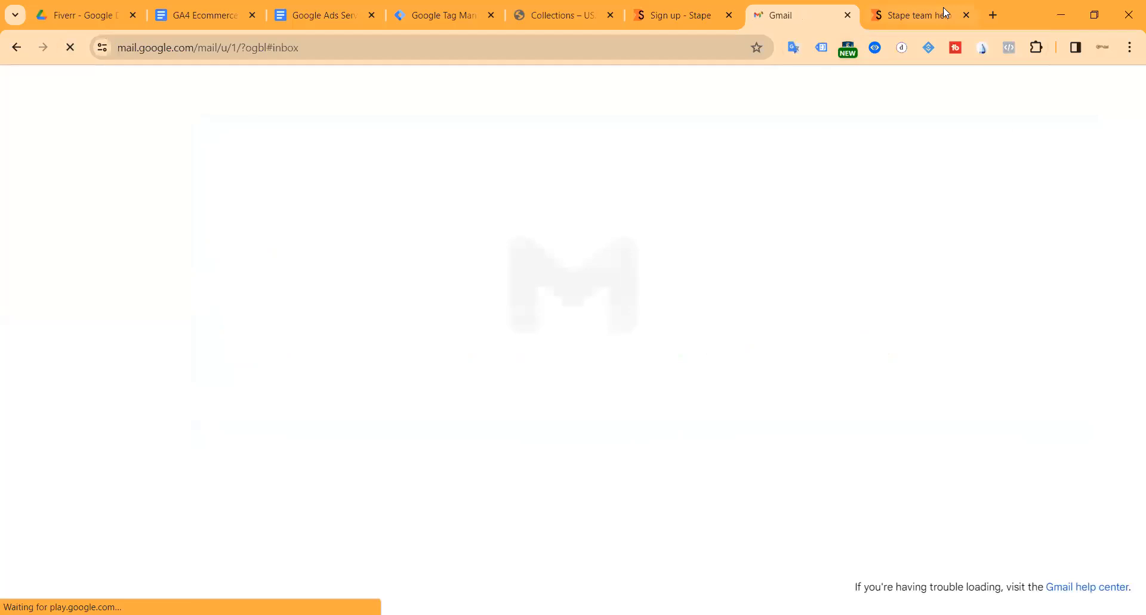
click(966, 16)
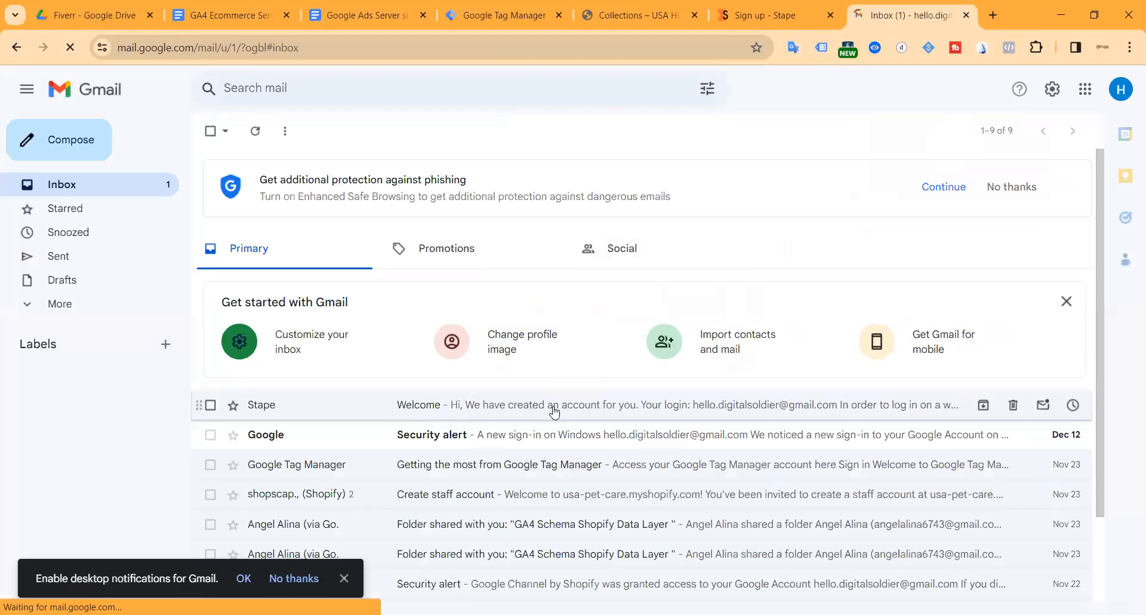
Review the Google security alert and the Stape Welcome message, and return to the Stape sign-up tab.
click(473, 442)
click(204, 137)
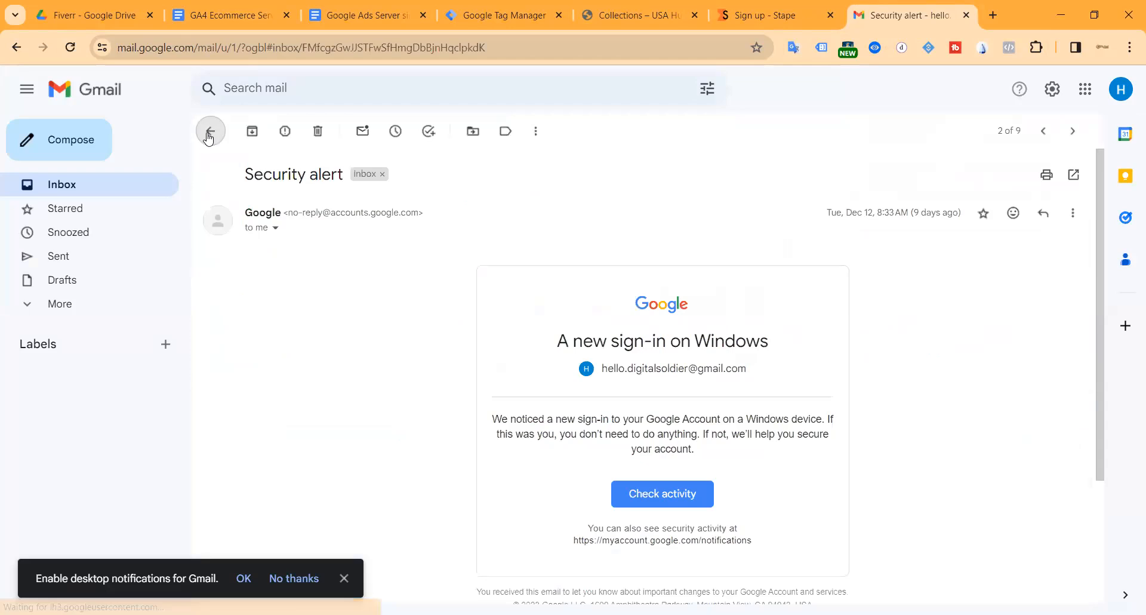
click(365, 406)
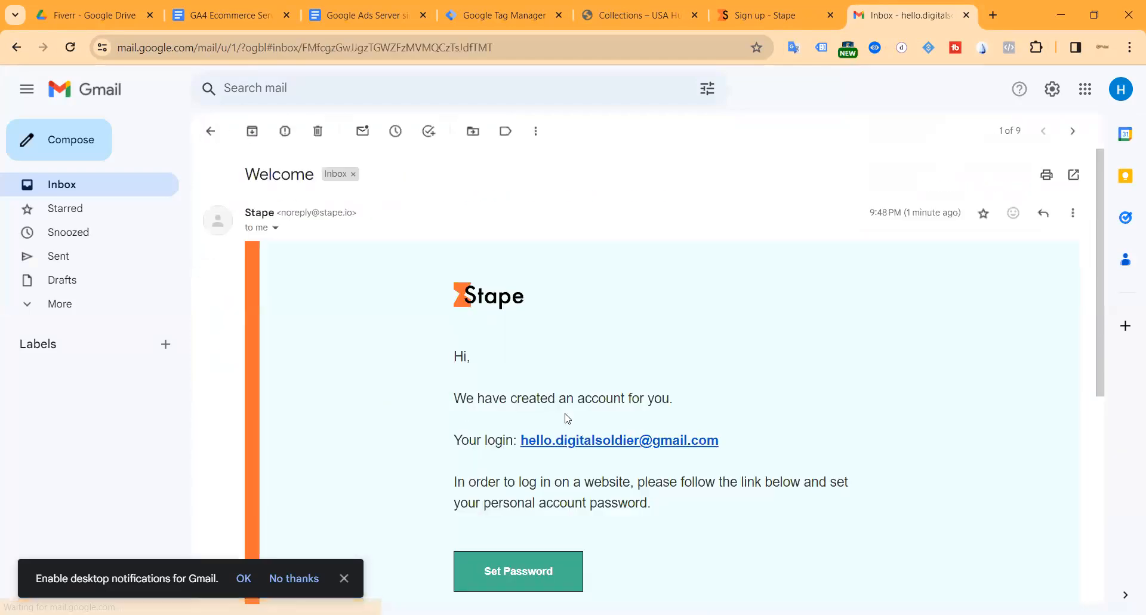
click(762, 11)
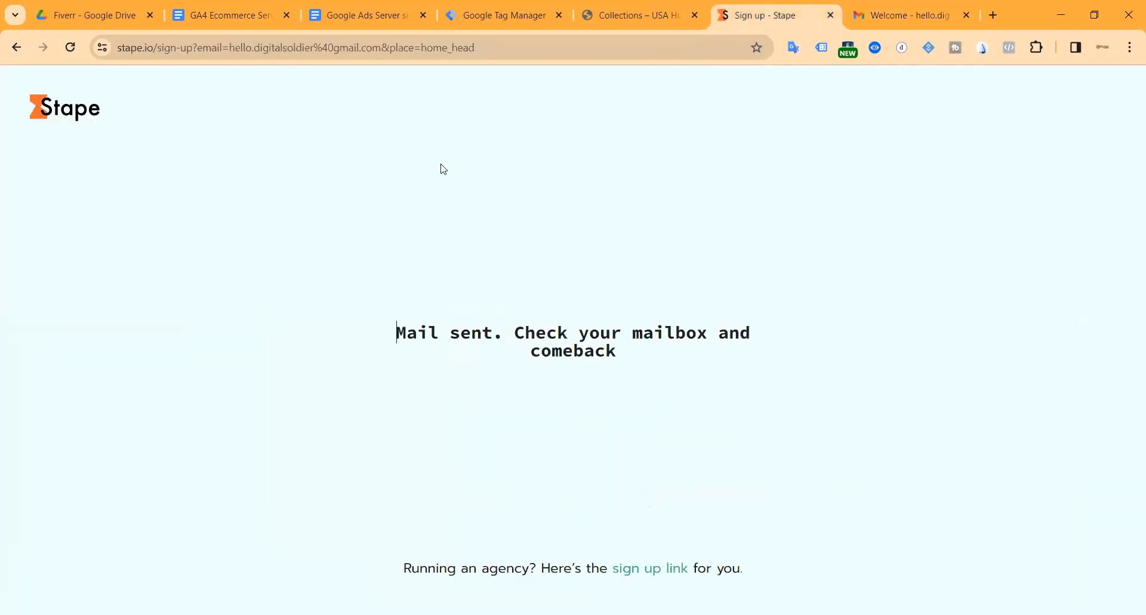
Check the Gmail inbox and Spam folder for a new Stape message.
drag(417, 339, 694, 338)
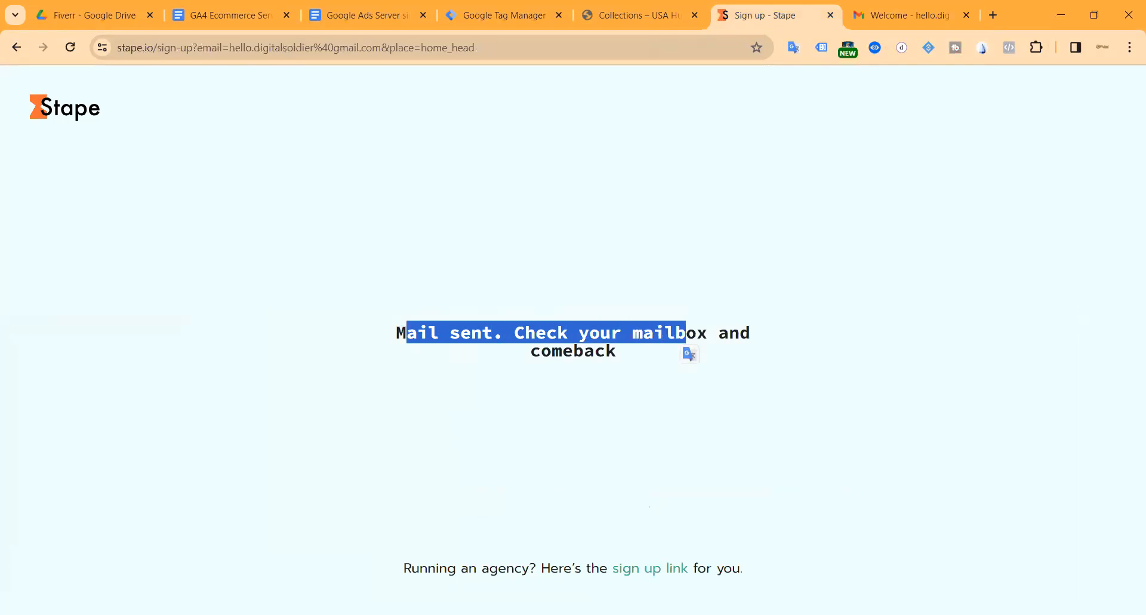
click(872, 17)
click(61, 185)
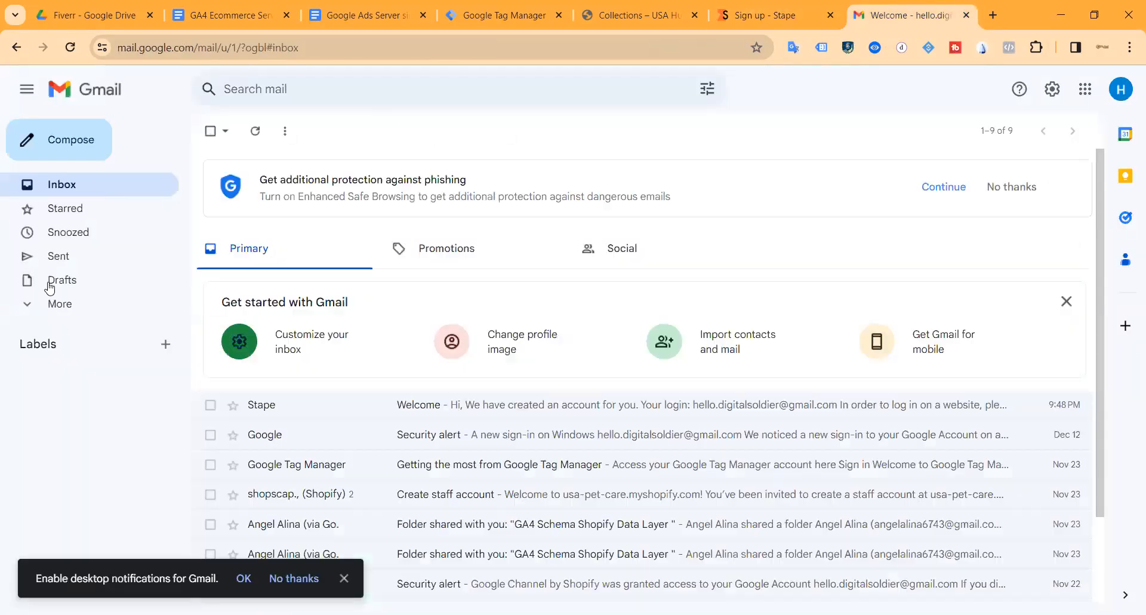
click(50, 304)
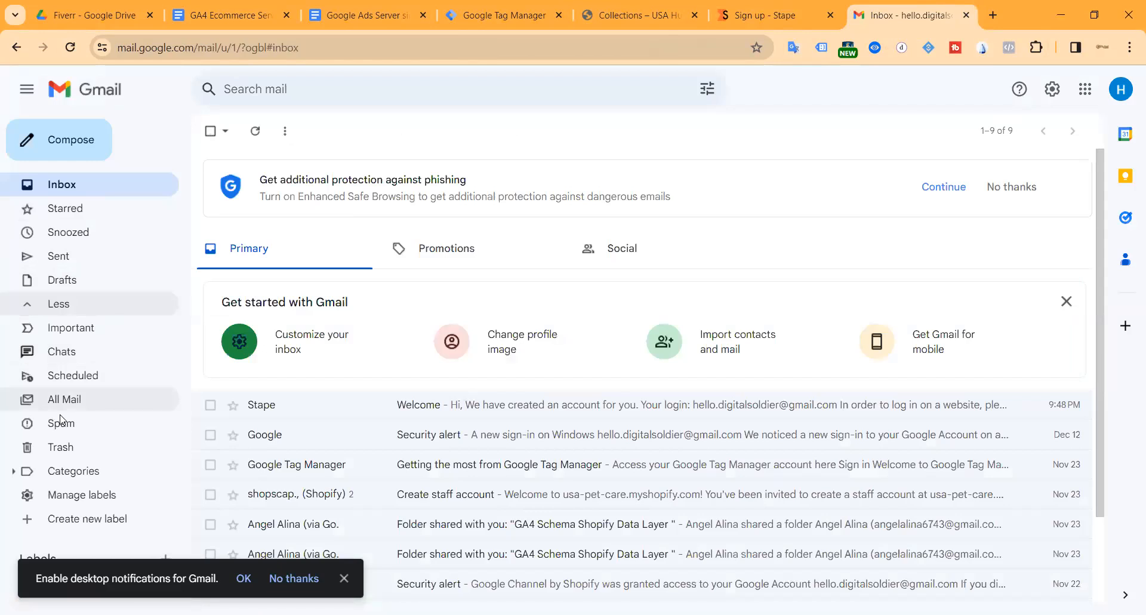
click(89, 423)
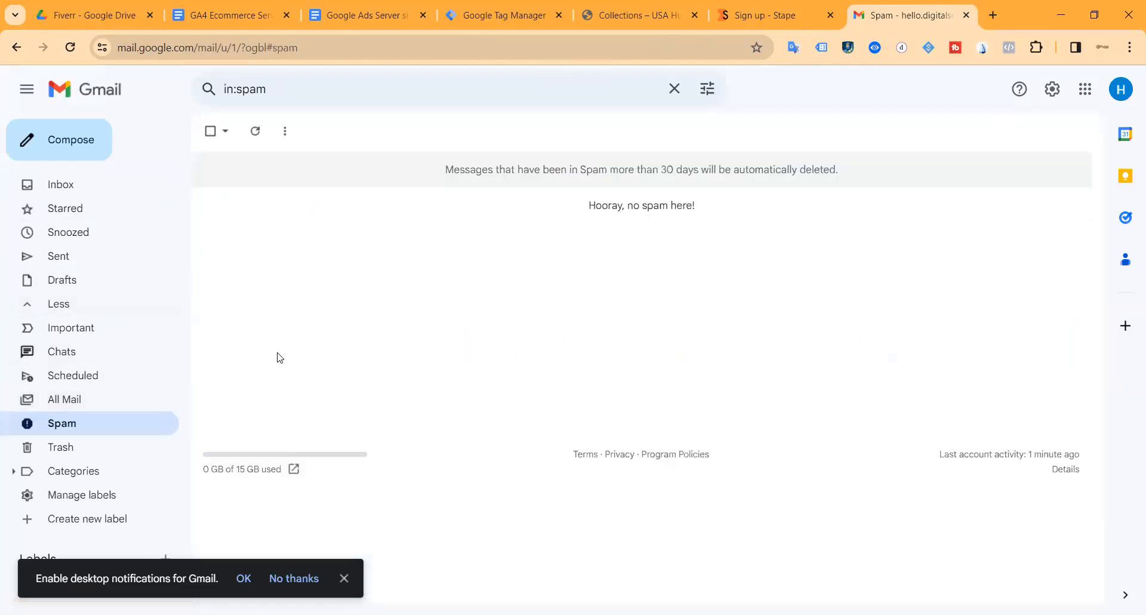
click(61, 184)
Follow the Set Password link in the Stape Welcome message and try to save the browser-suggested password with marketing e-mails enabled.
click(538, 402)
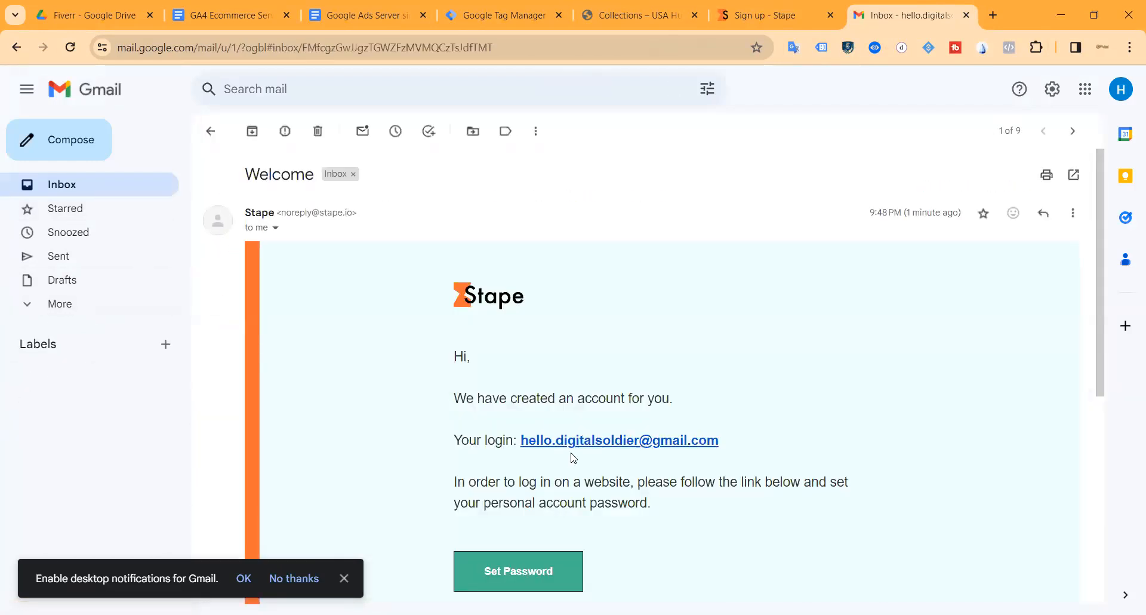
click(518, 571)
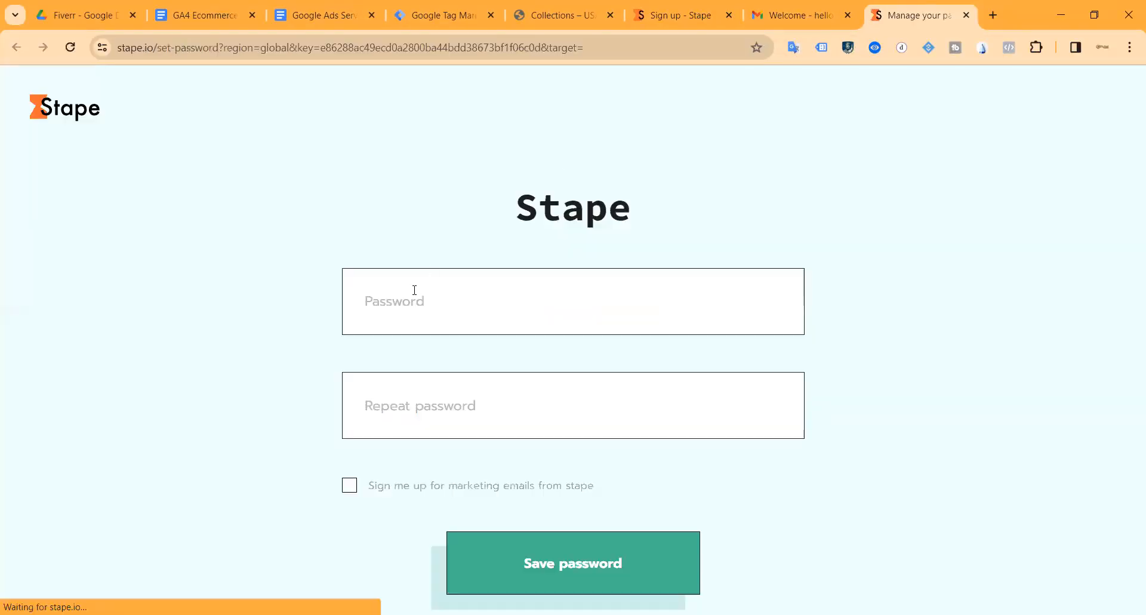
click(414, 290)
click(675, 367)
drag(507, 410, 359, 411)
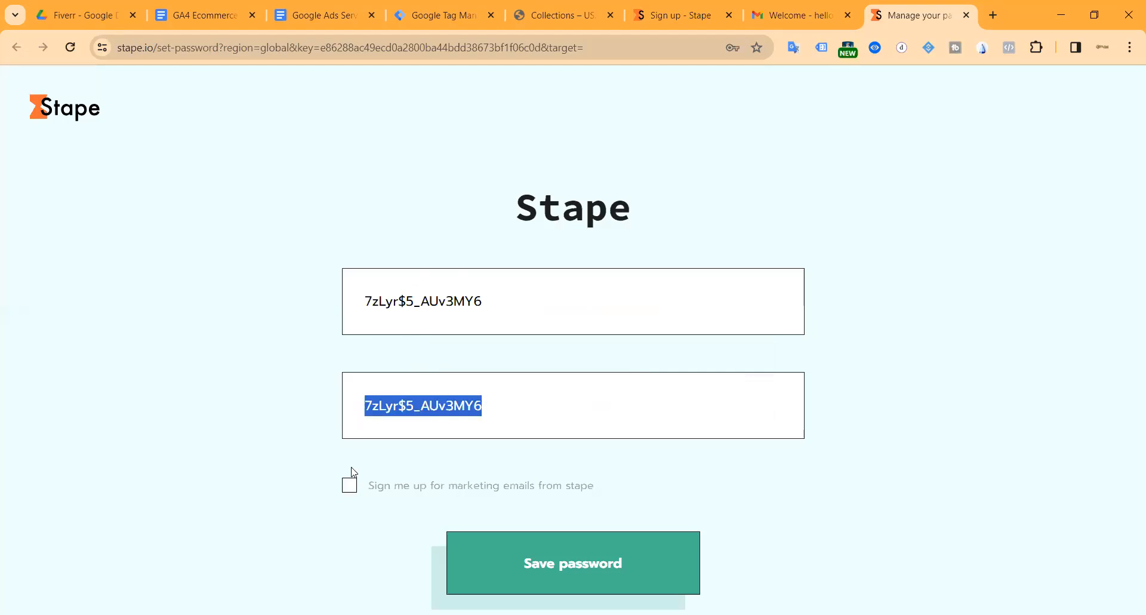
click(350, 483)
click(508, 554)
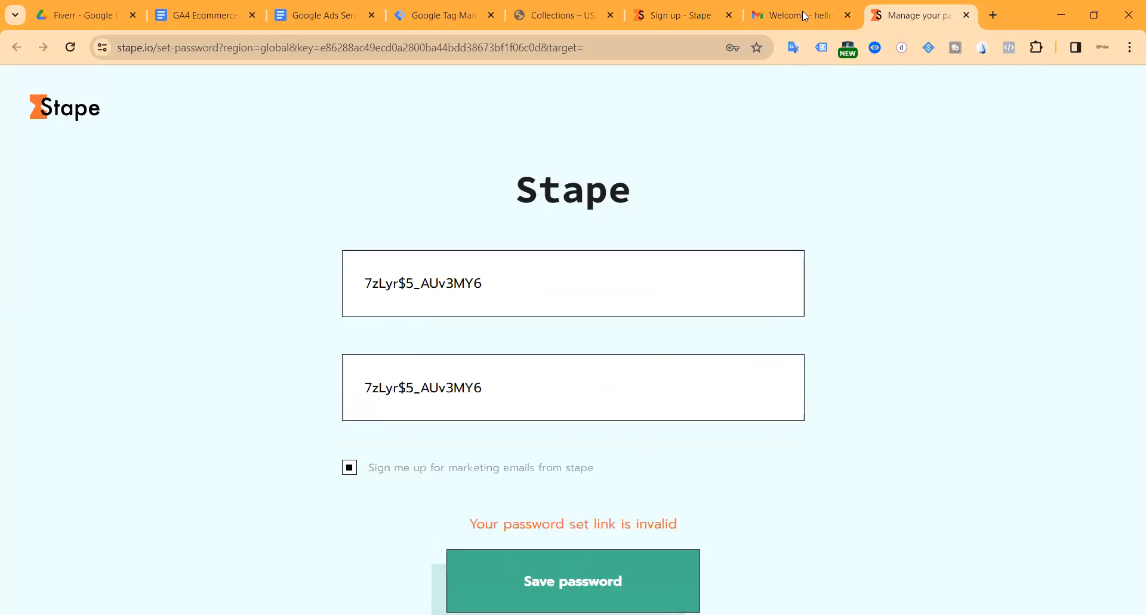
Check Gmail's Promotions and Primary mail for a newer Stape message, reload the inbox, and close the old Stape sign-up tab.
click(842, 17)
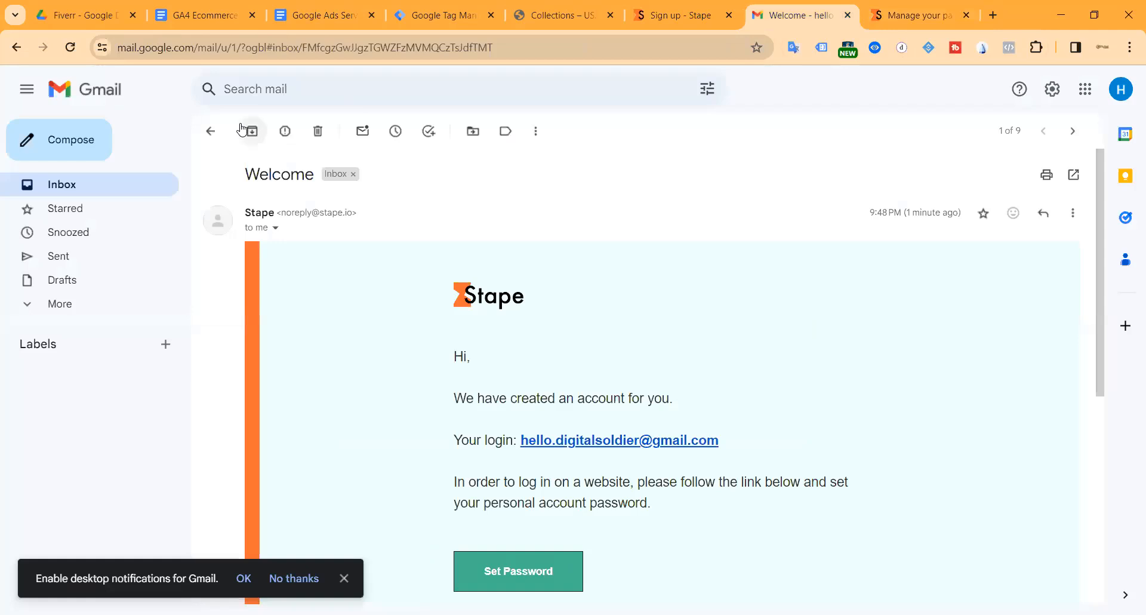
click(210, 131)
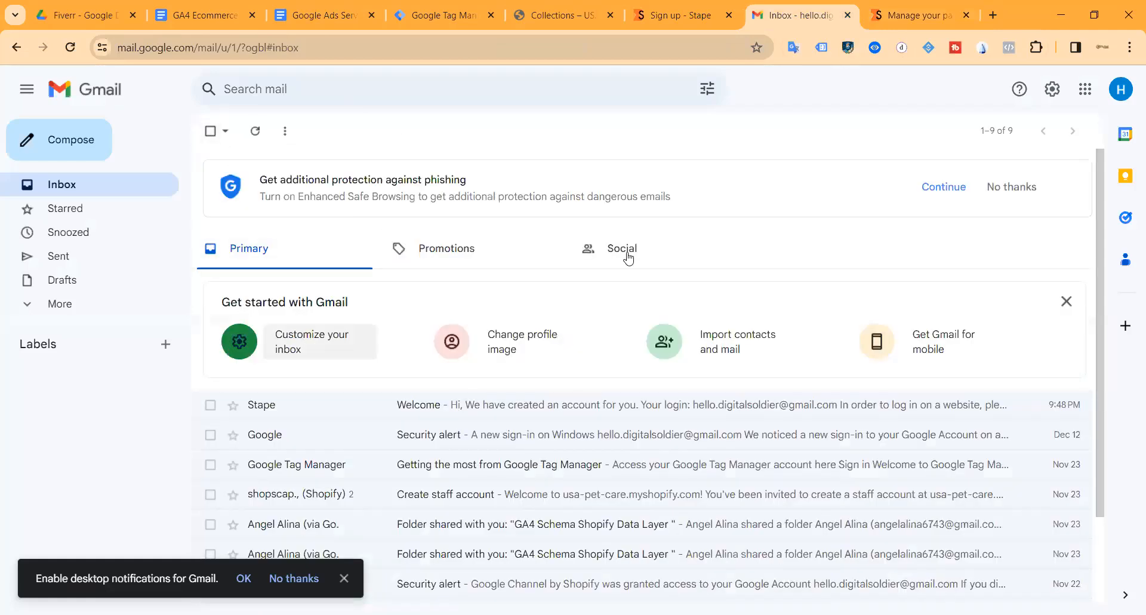
click(486, 248)
click(309, 254)
click(70, 47)
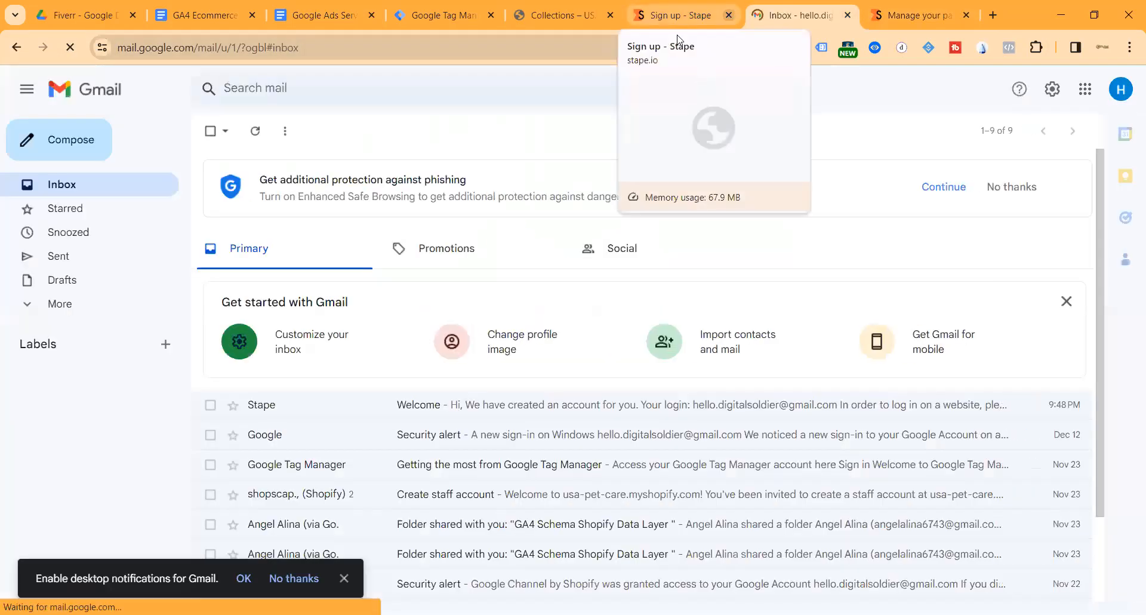
click(729, 15)
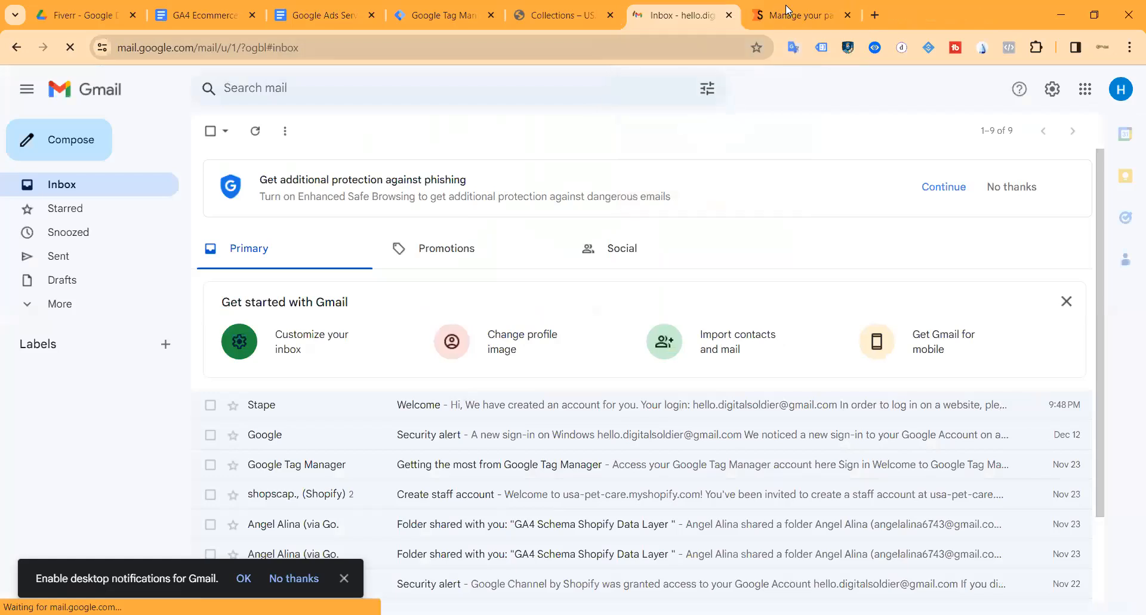
Open the Stape login page, paste the account e-mail, and try to sign in with the prefilled password.
click(791, 9)
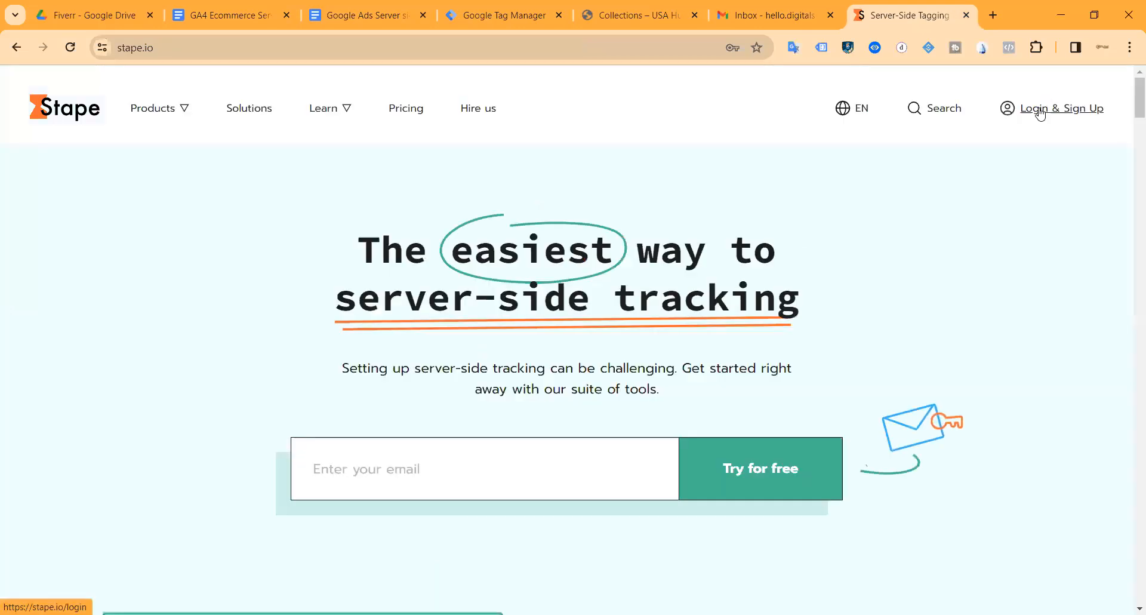
click(1038, 110)
click(481, 302)
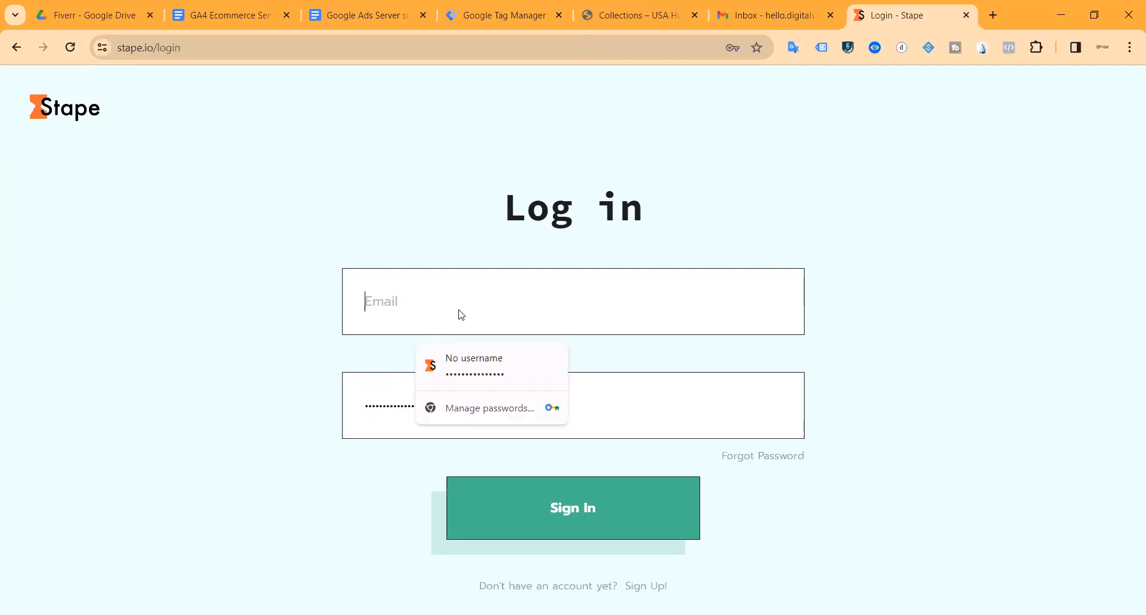
key(ctrl+v)
click(590, 508)
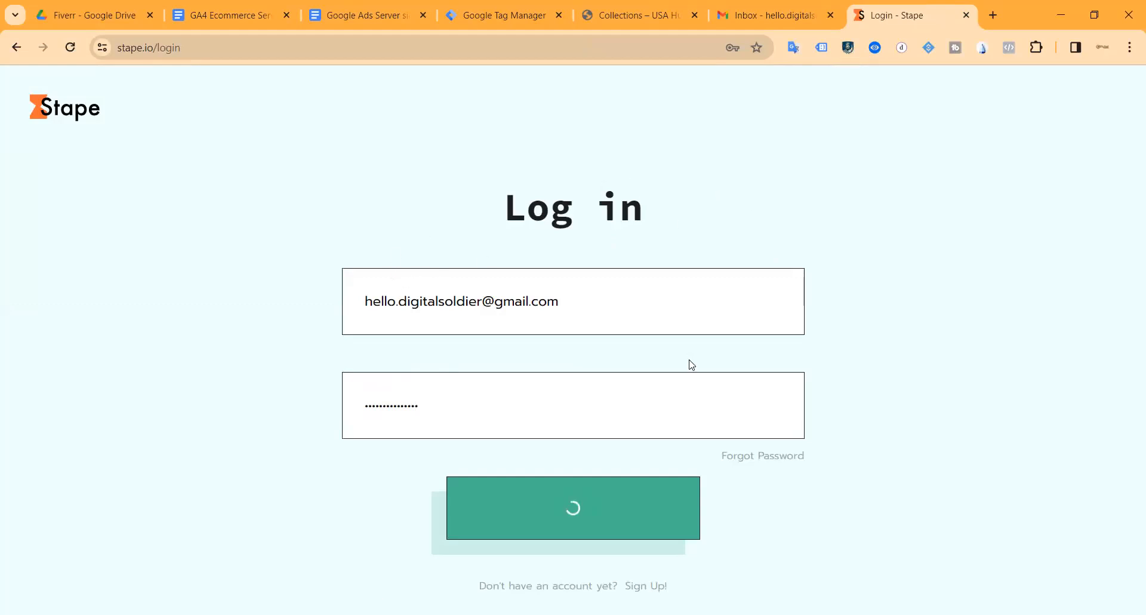
drag(484, 469, 663, 484)
click(662, 484)
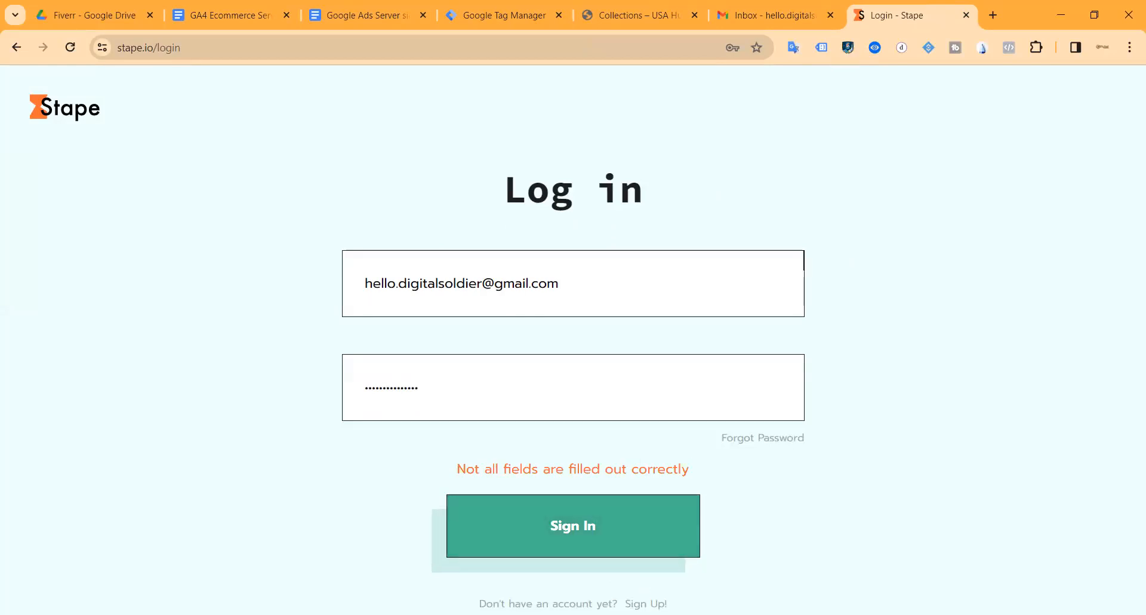
Submit a new Stape sign-up with the browser-suggested account e-mail, the Global region, and the Terms of Use accepted.
click(646, 603)
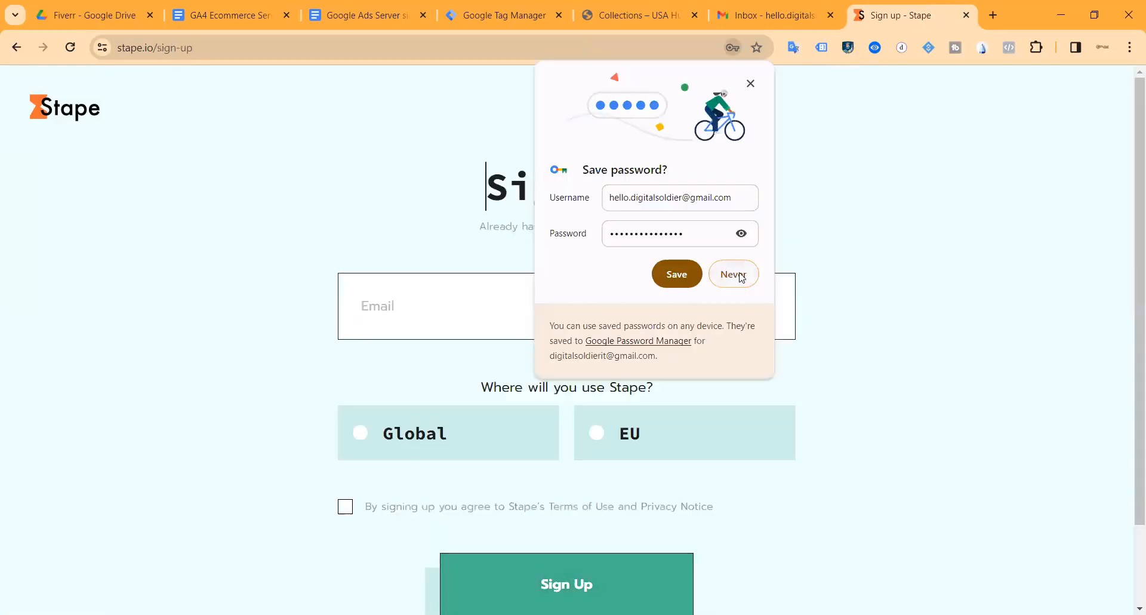
click(709, 446)
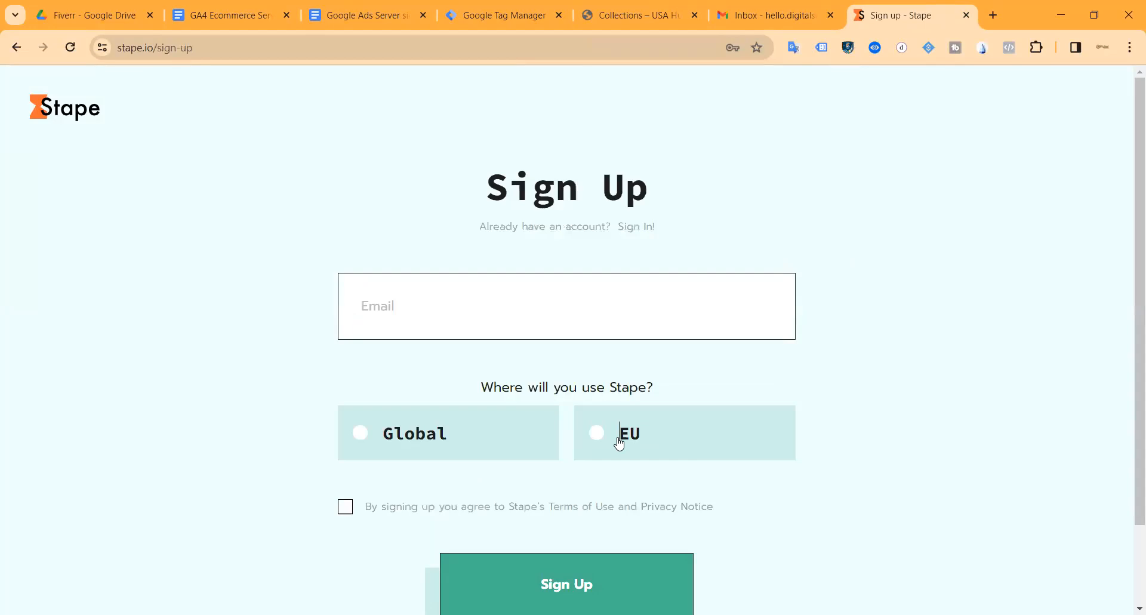
click(619, 443)
scroll(508, 422, down, 4)
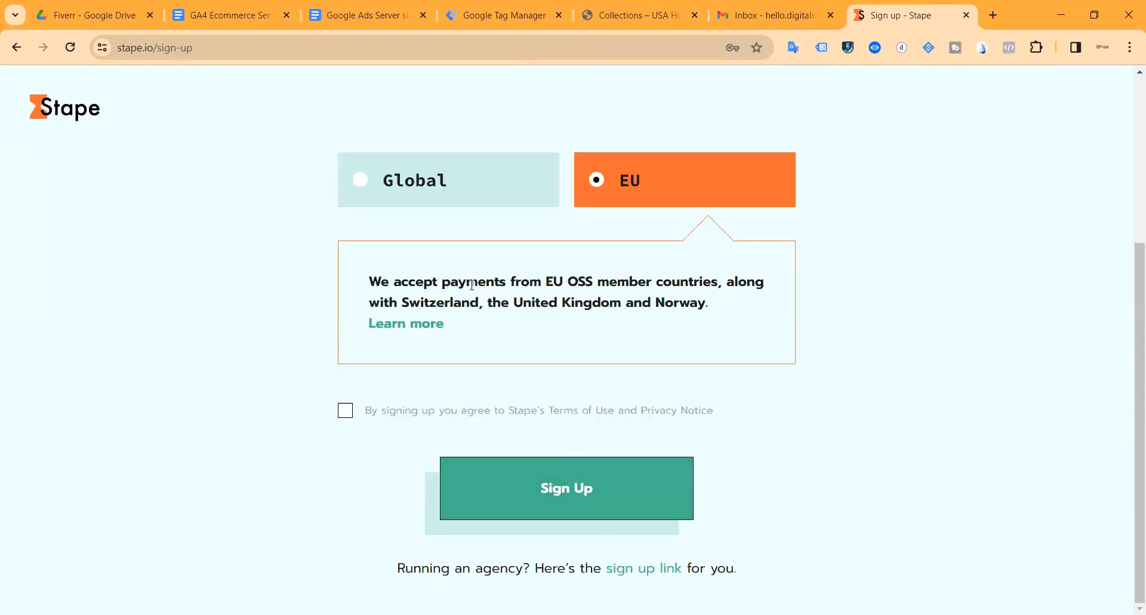
click(395, 197)
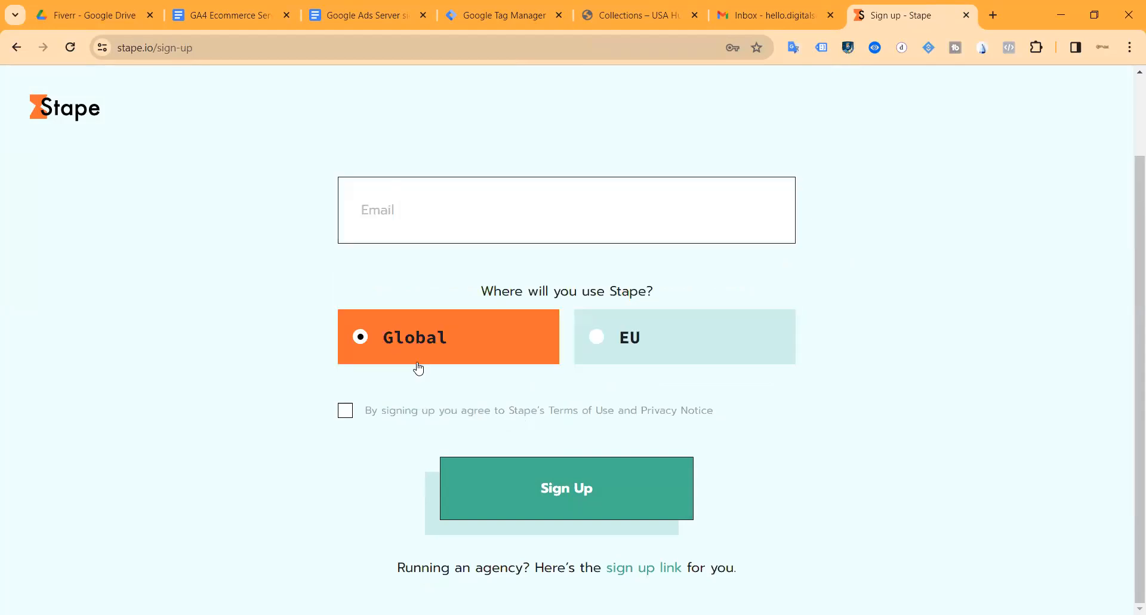
click(403, 202)
key(Down)
key(Return)
click(352, 410)
click(514, 499)
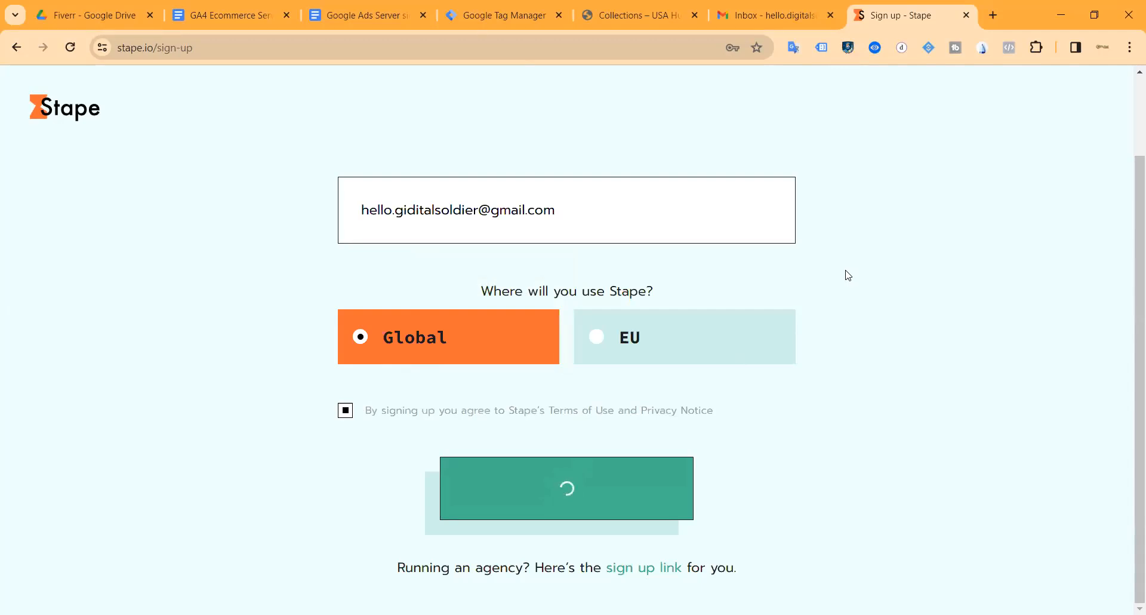
Reload the Gmail inbox to look for the sign-up mail, and reread the existing Stape Welcome message.
scroll(836, 251, up, 2)
click(721, 22)
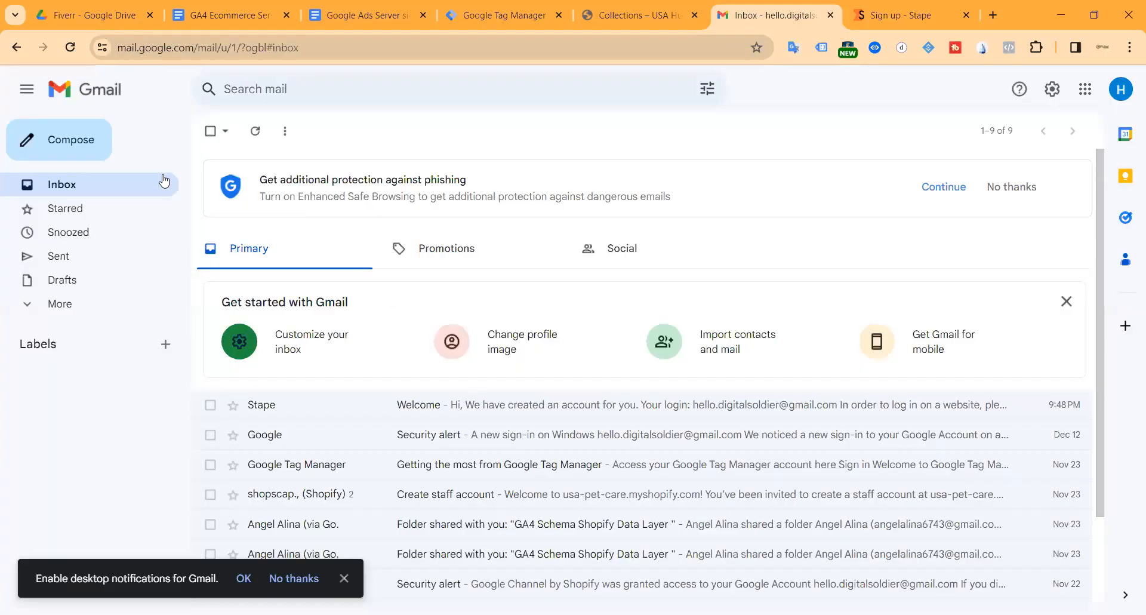
click(877, 19)
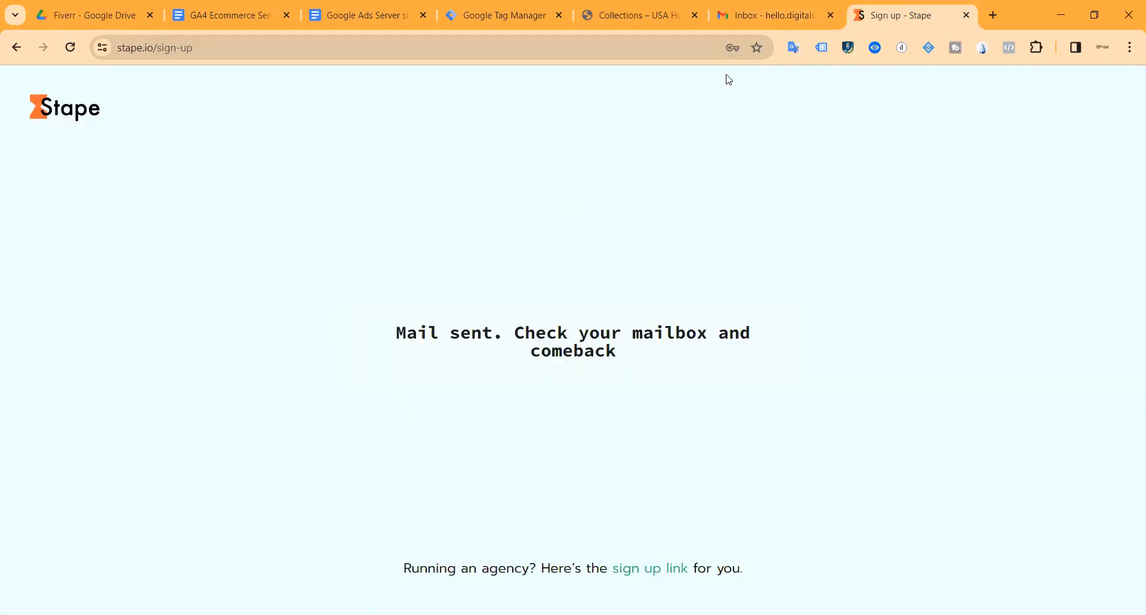
click(751, 21)
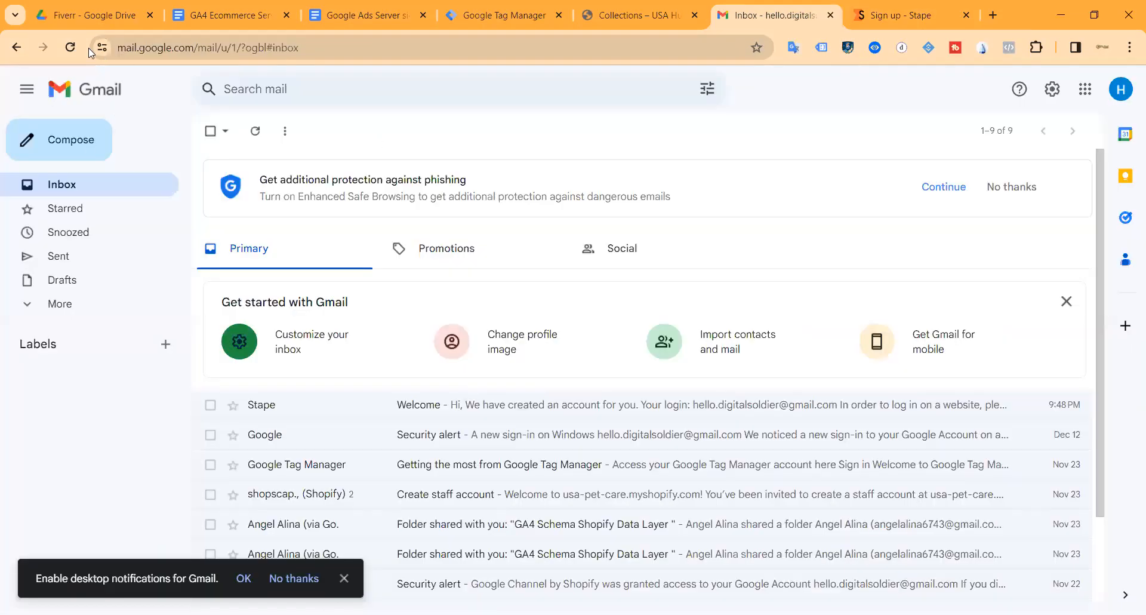
click(71, 49)
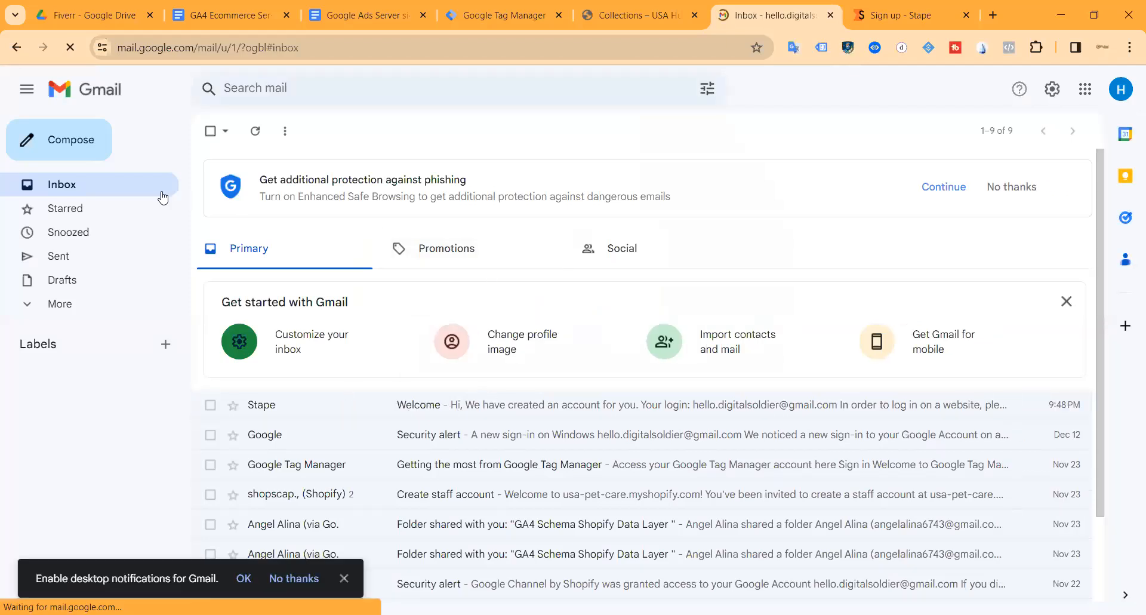
click(436, 404)
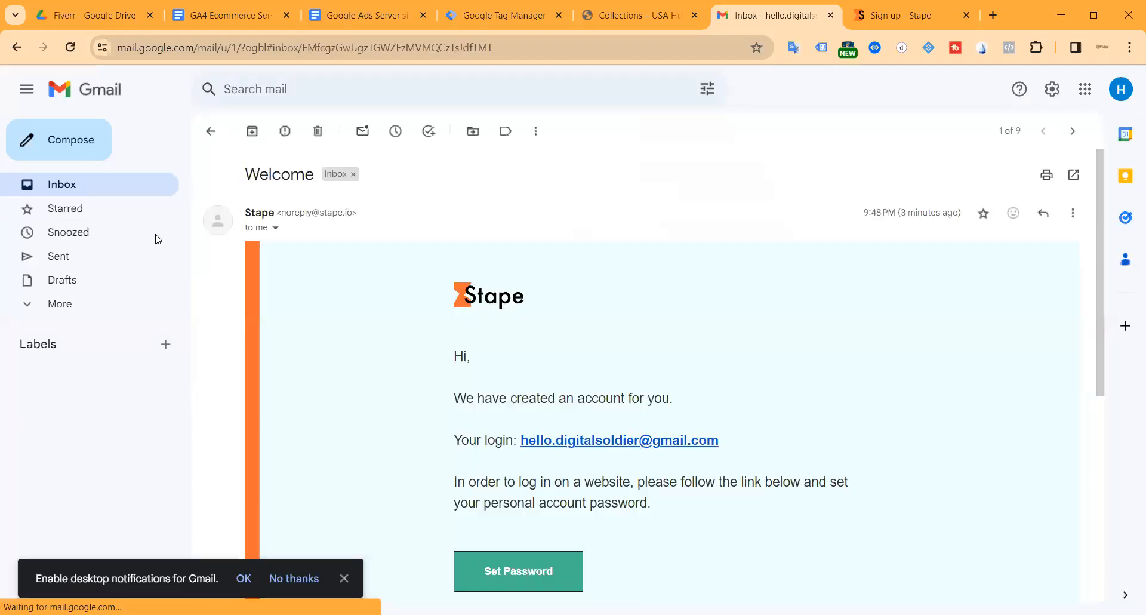
click(85, 183)
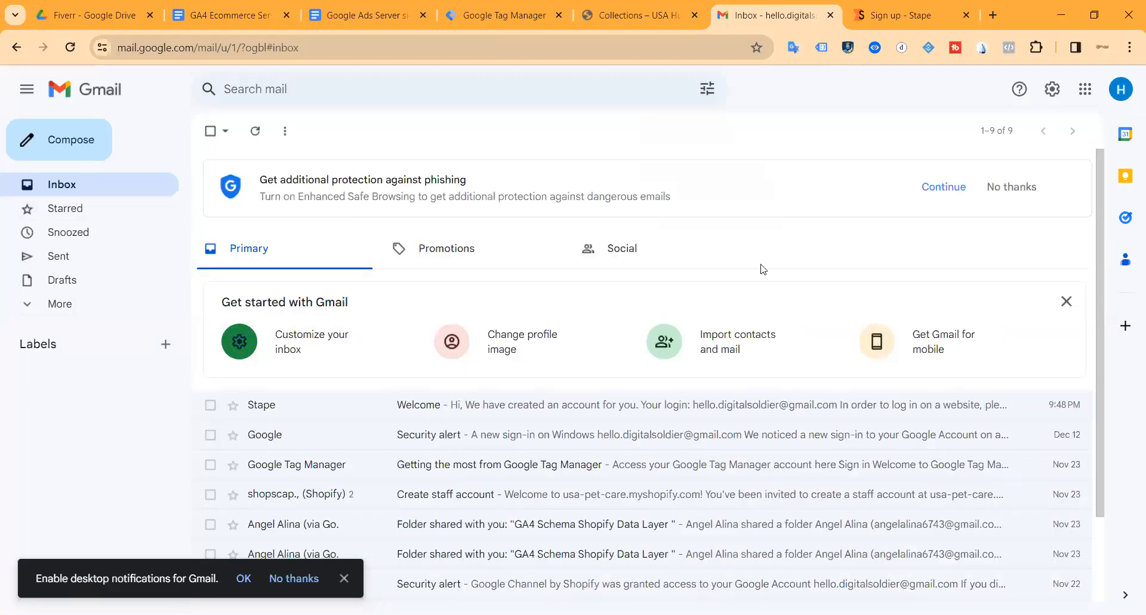
Close the Enhanced Safe Browsing page opened from Gmail, and compare the Stape Welcome message with the sign-up page.
click(944, 187)
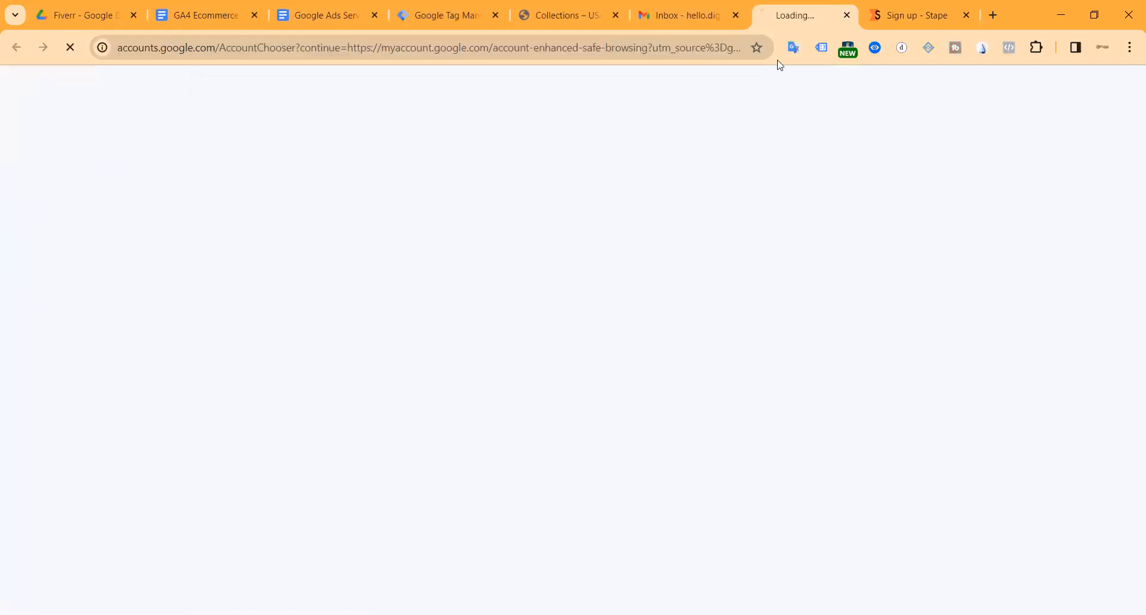
click(846, 15)
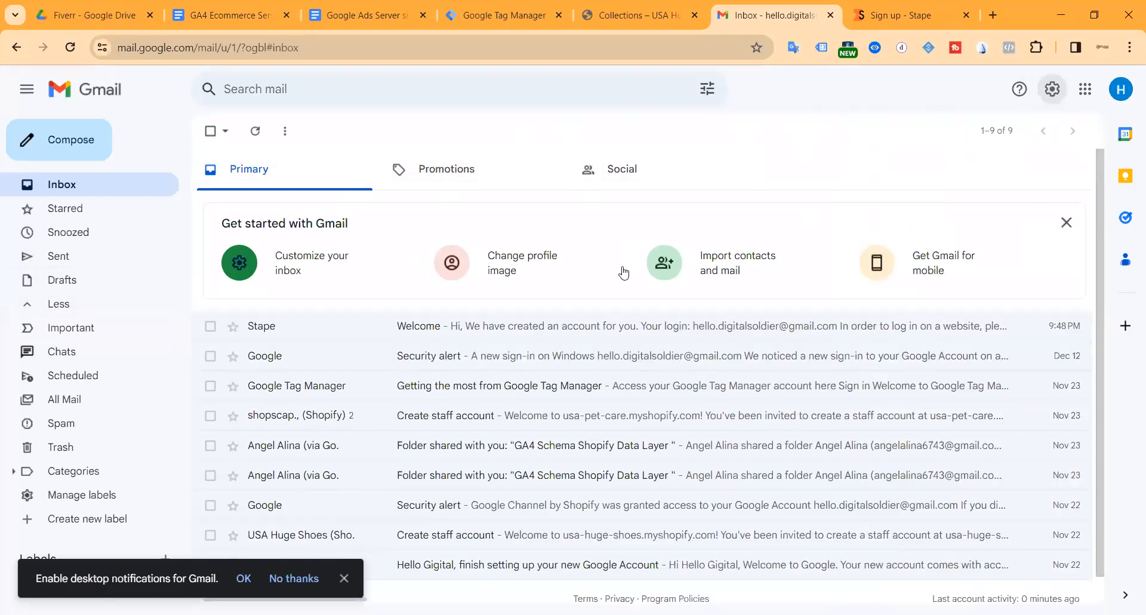
click(513, 325)
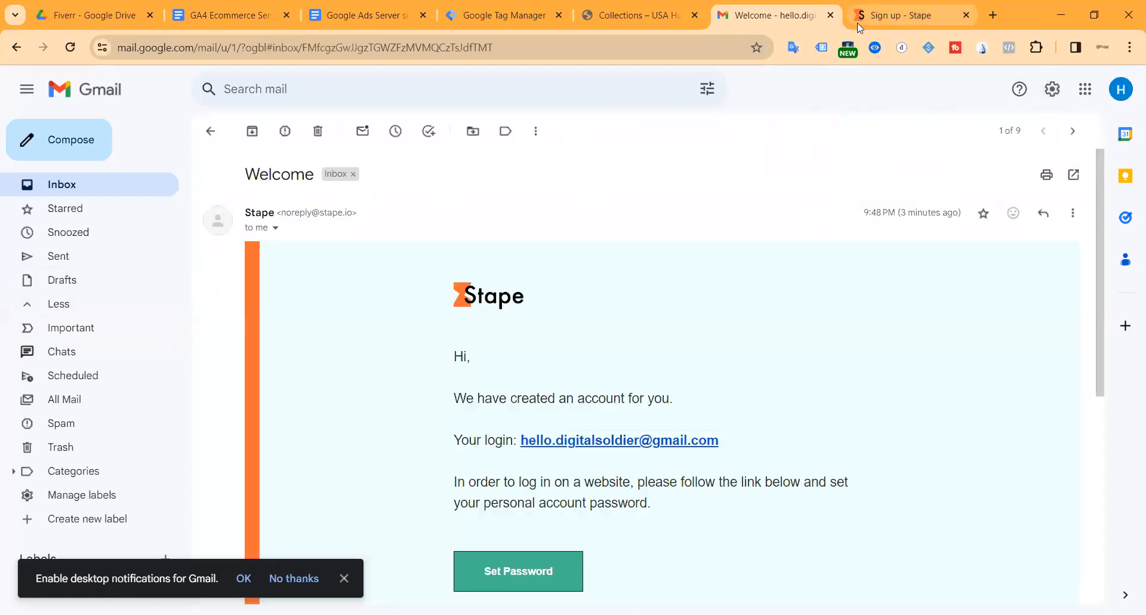
click(858, 18)
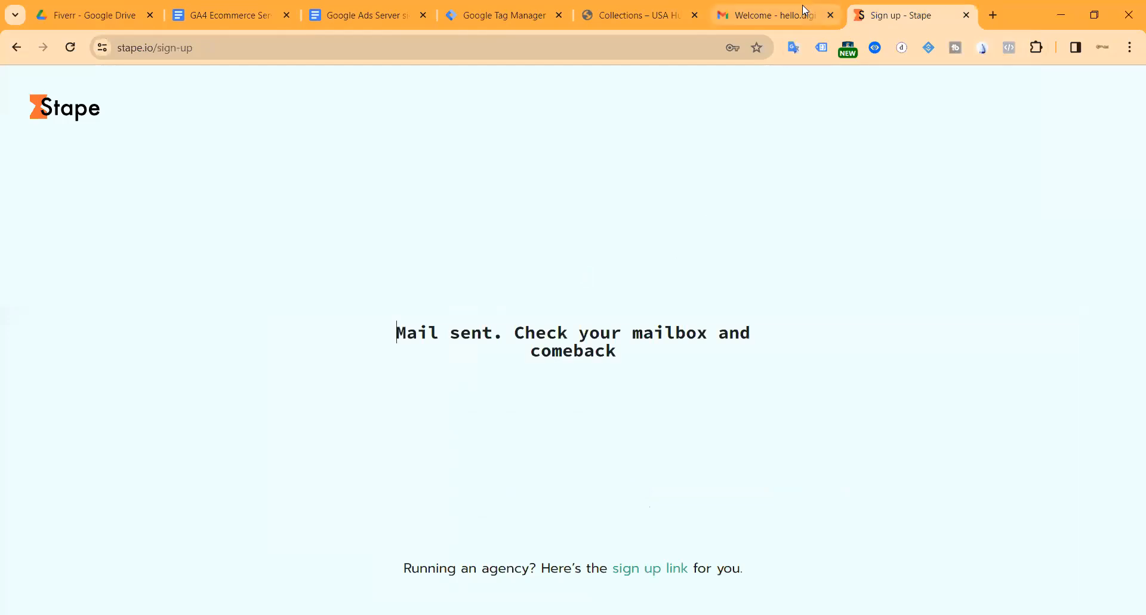
click(800, 12)
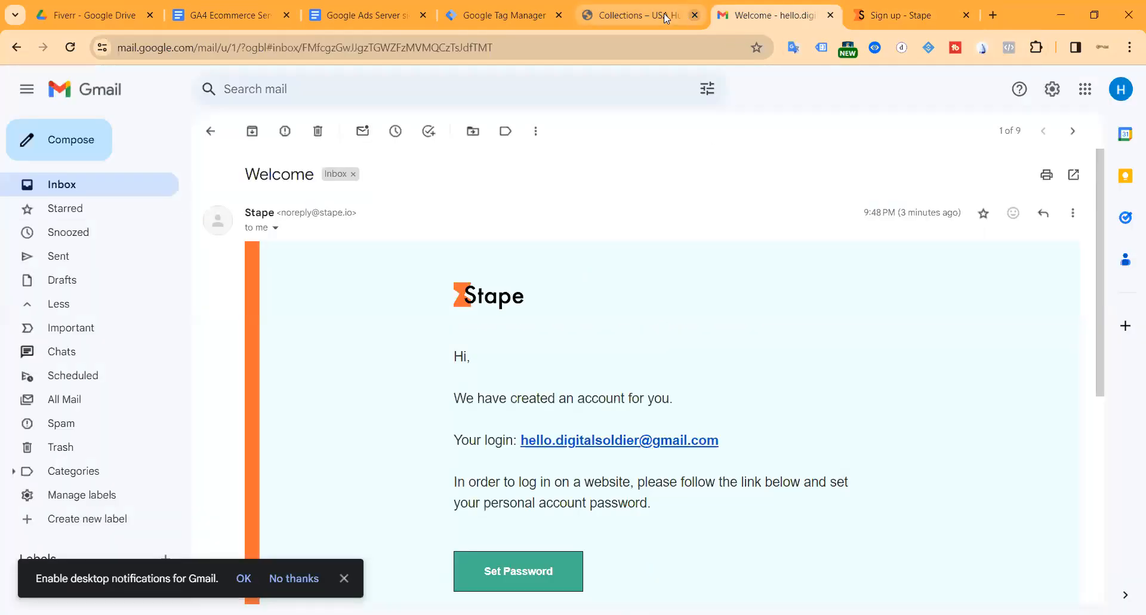
click(891, 18)
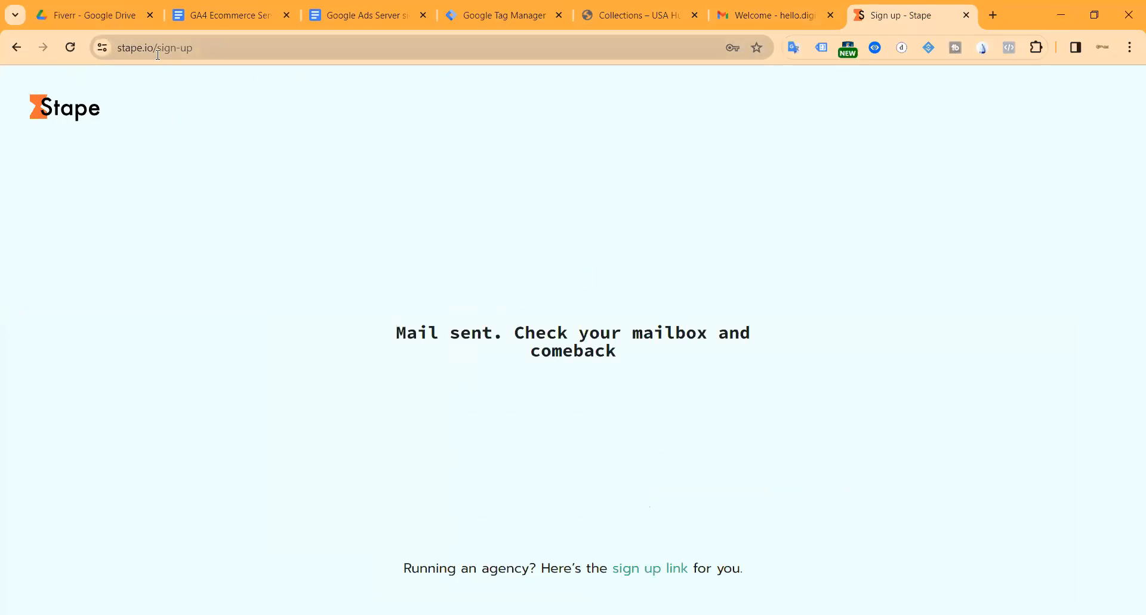
Go to the stape.io home page and open its login page.
drag(159, 55, 261, 61)
key(BackSpace)
key(Return)
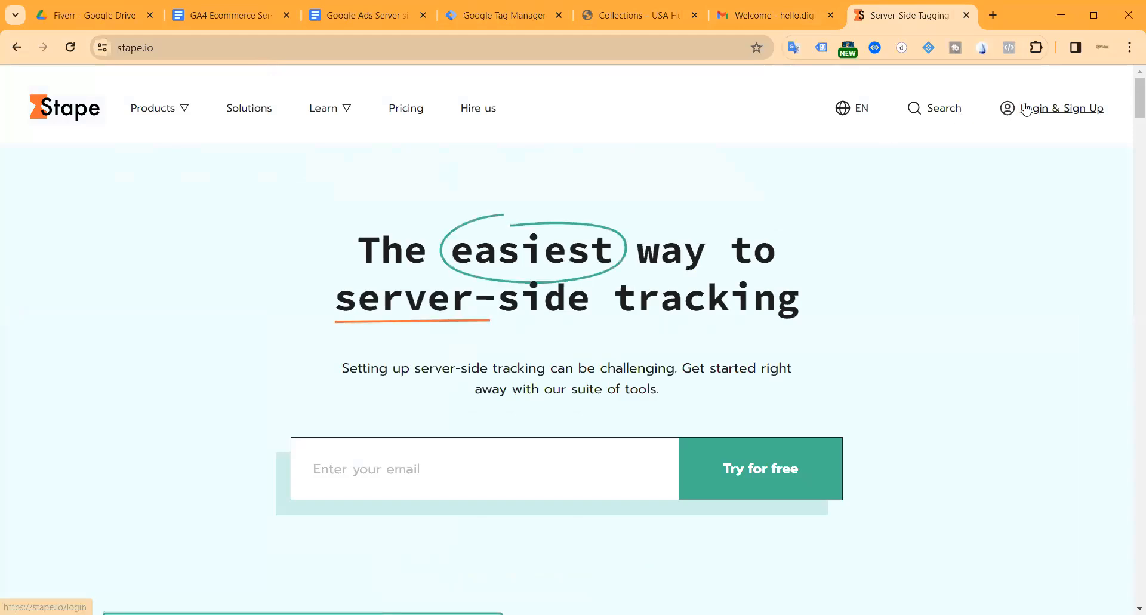
click(1026, 109)
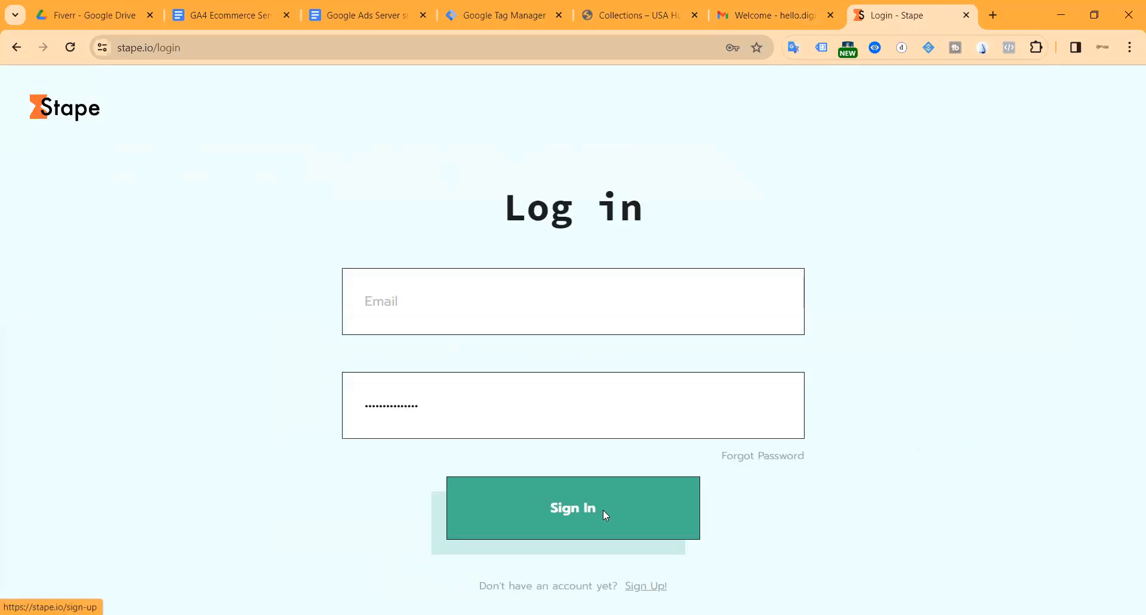
Fill the Stape sign-up form's e-mail field with the first browser-suggested address.
click(387, 307)
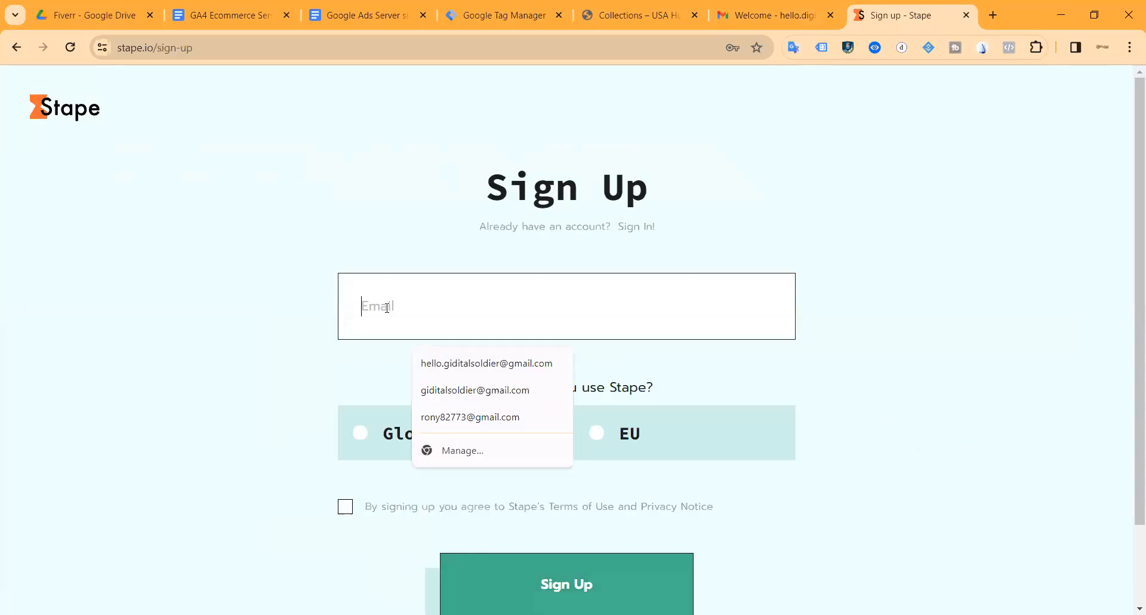
click(442, 365)
click(362, 306)
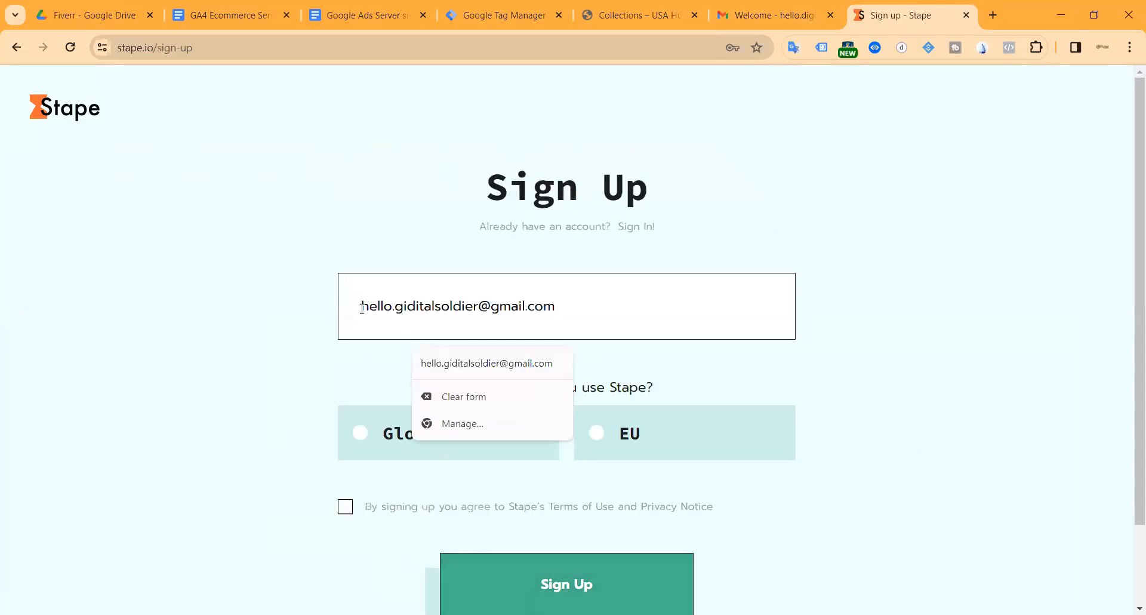
drag(393, 308, 359, 307)
Open the Gmail inbox of the default Google account and copy that account's e-mail address.
click(769, 18)
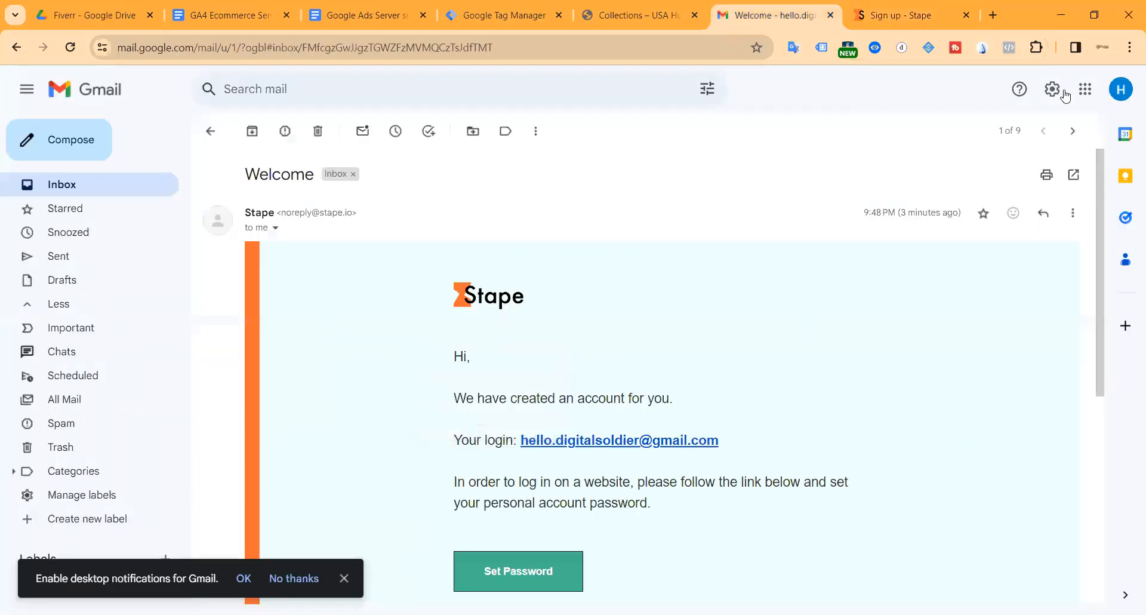
click(1121, 89)
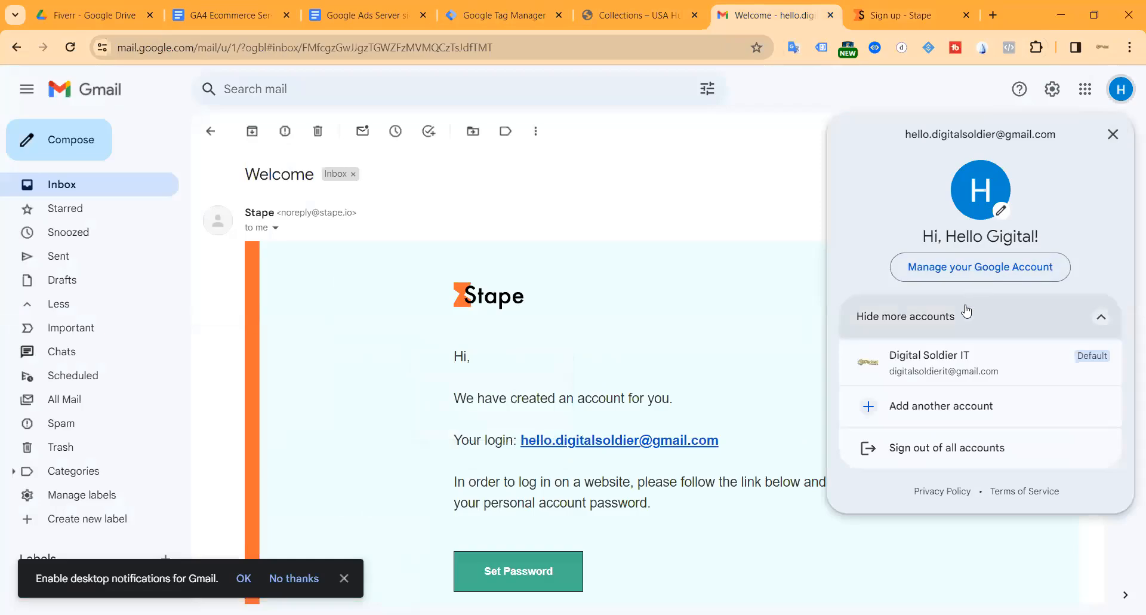
click(931, 361)
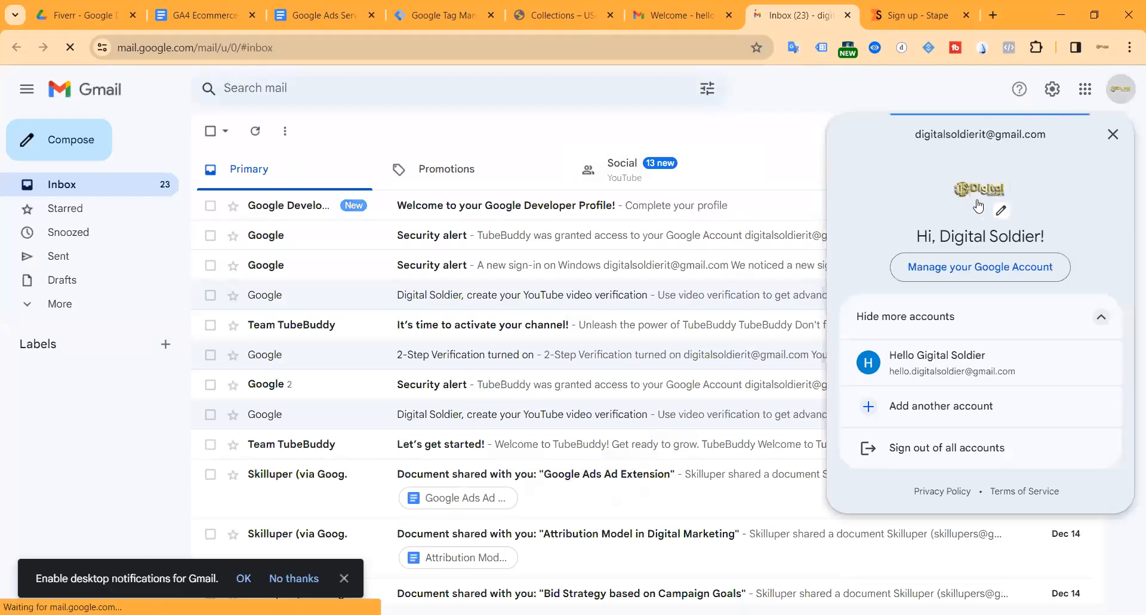
triple_click(929, 138)
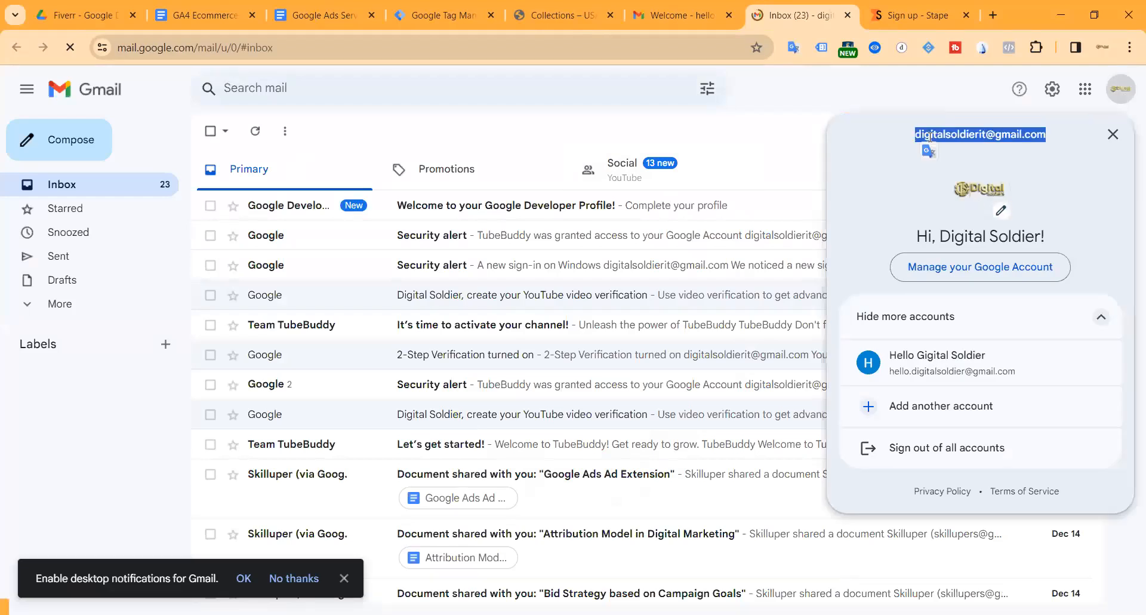
key(ctrl+c)
Submit the Stape sign-up with the copied account e-mail, the Global region, and the Terms of Use accepted.
click(904, 15)
double_click(502, 306)
key(ctrl+a)
key(ctrl+v)
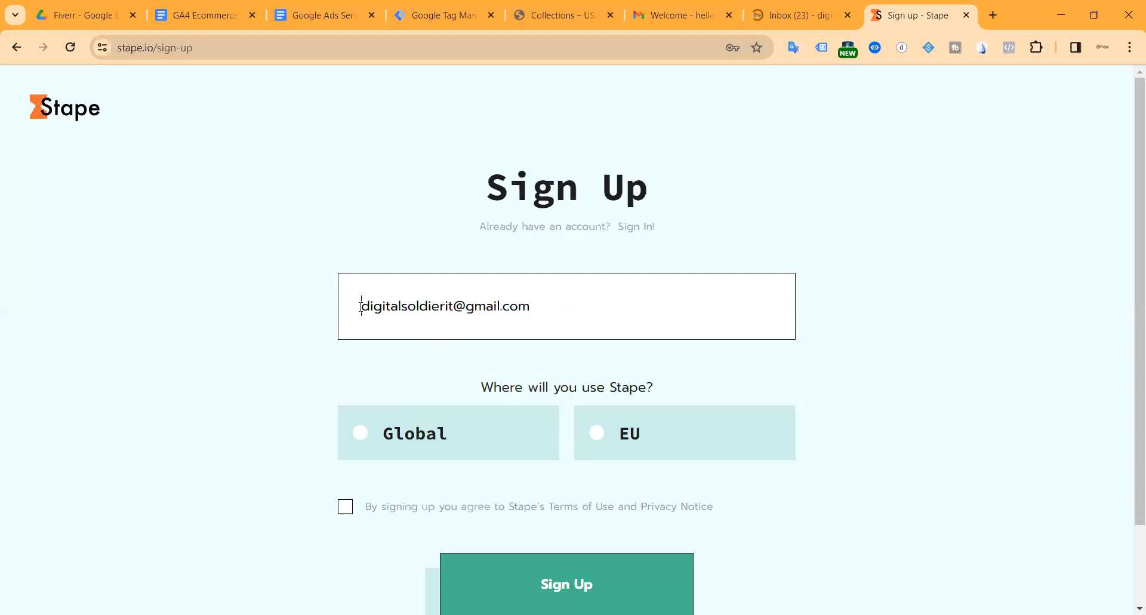
click(360, 432)
click(345, 510)
click(540, 572)
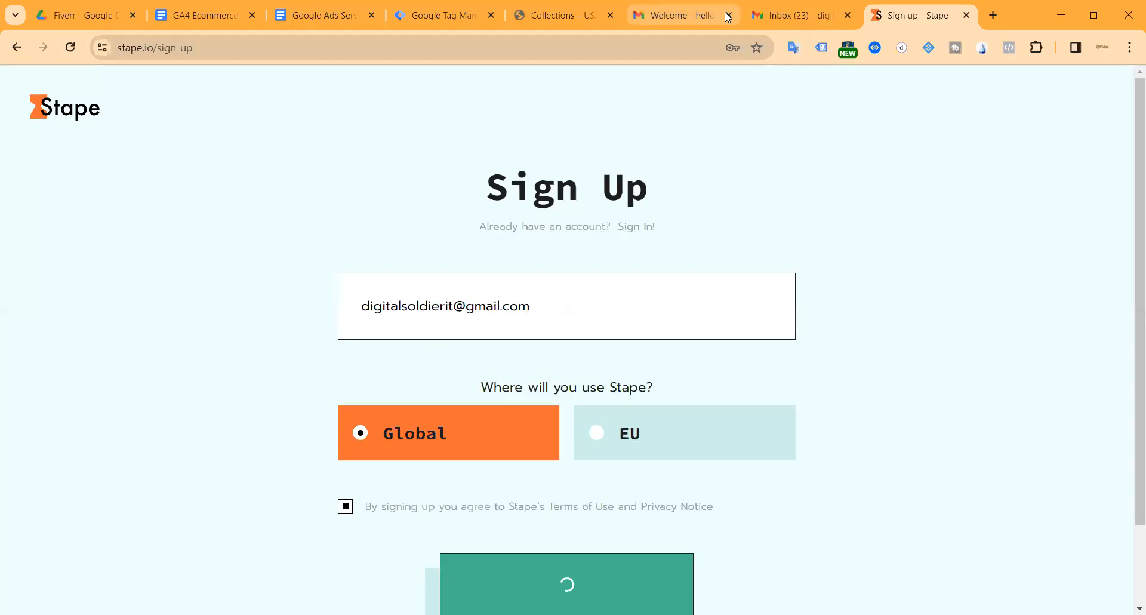
Close the old account's Gmail page, refresh the default account's inbox, and open the new Stape Welcome message.
middle_click(707, 20)
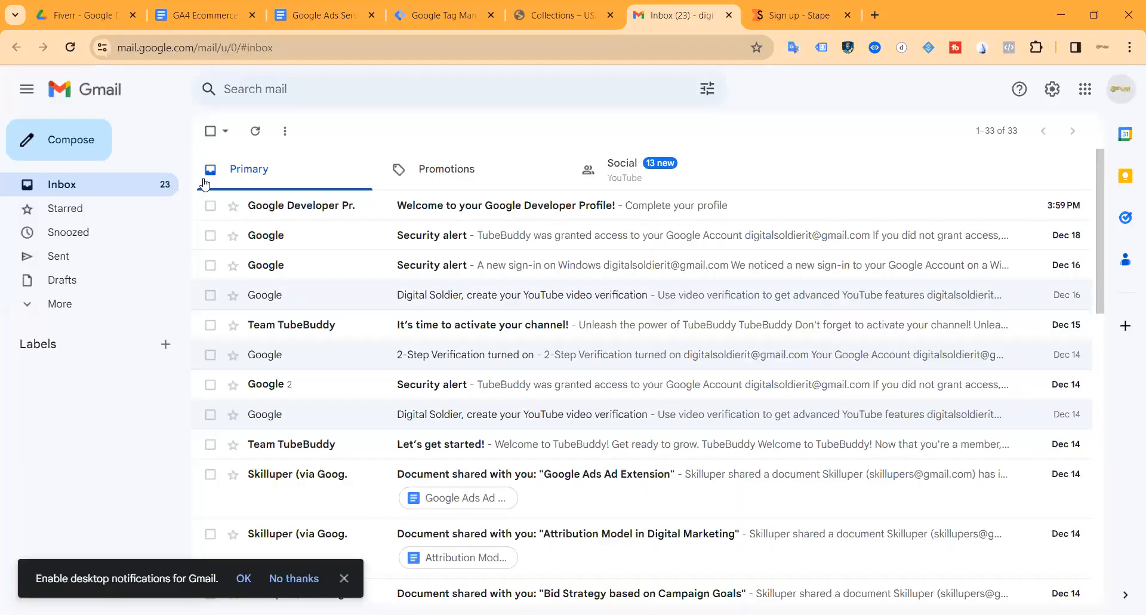
click(615, 170)
click(322, 174)
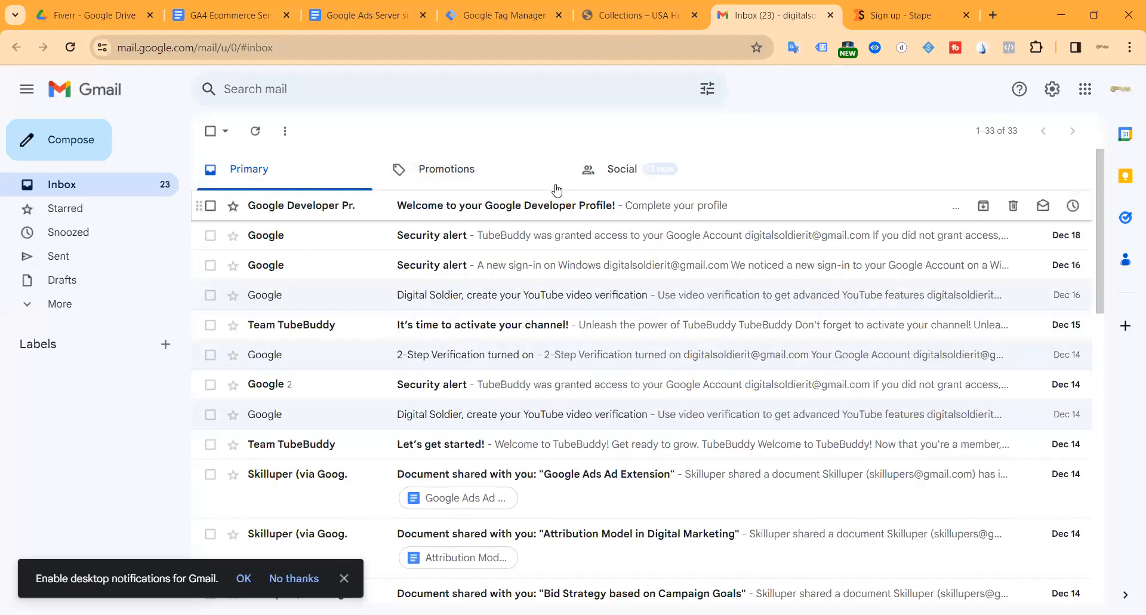
click(255, 133)
click(408, 209)
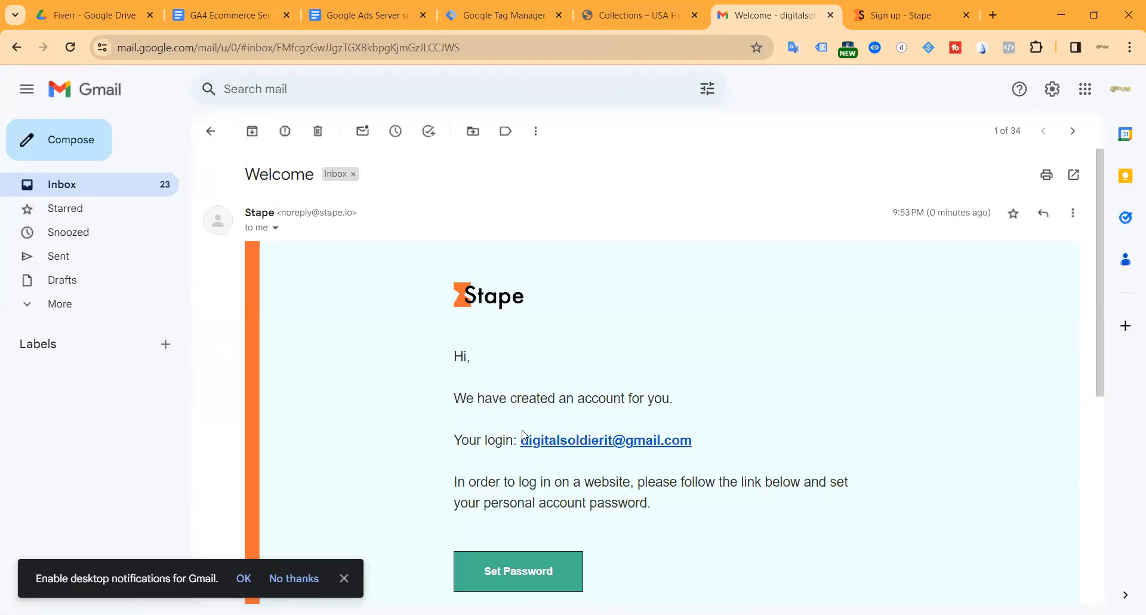
Follow the Set Password link in the Stape Welcome message, and recheck the login e-mail given there.
drag(519, 425, 555, 442)
click(524, 579)
click(686, 18)
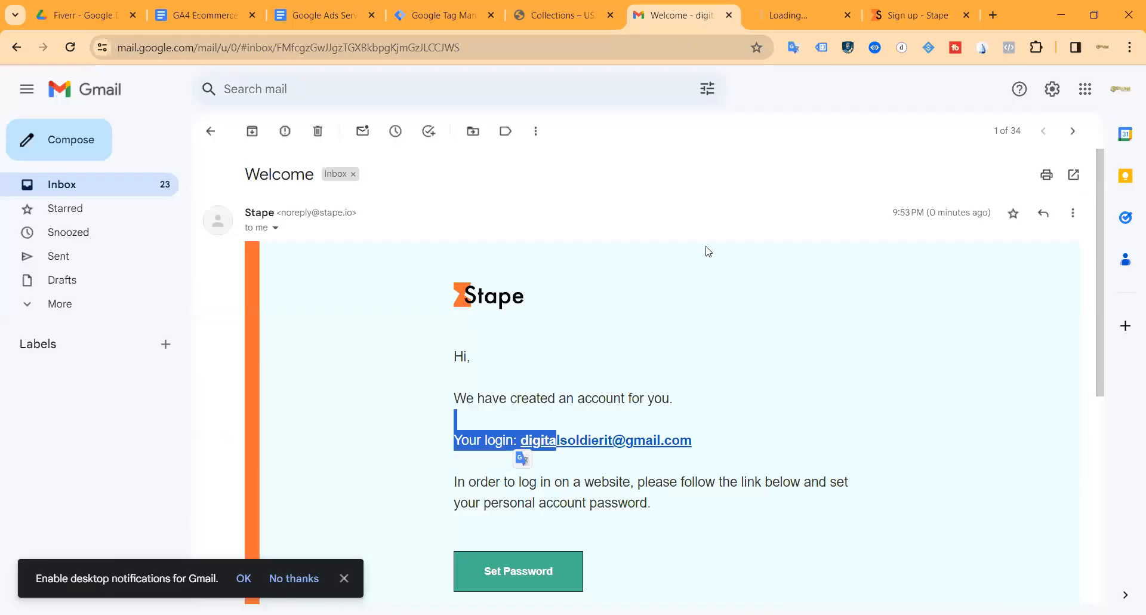
click(590, 422)
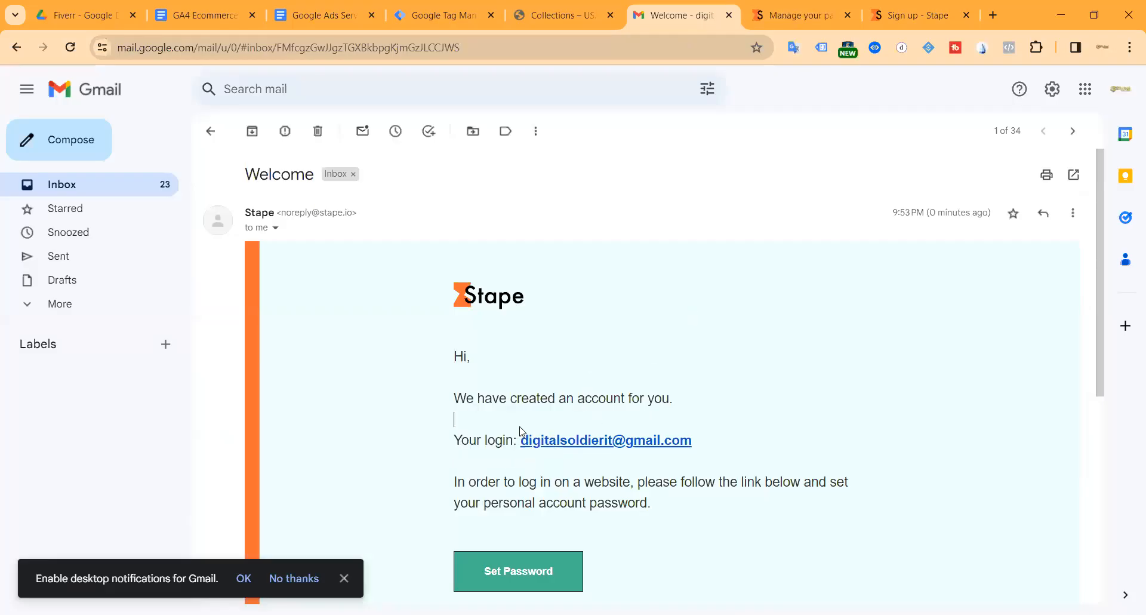
drag(524, 429, 548, 441)
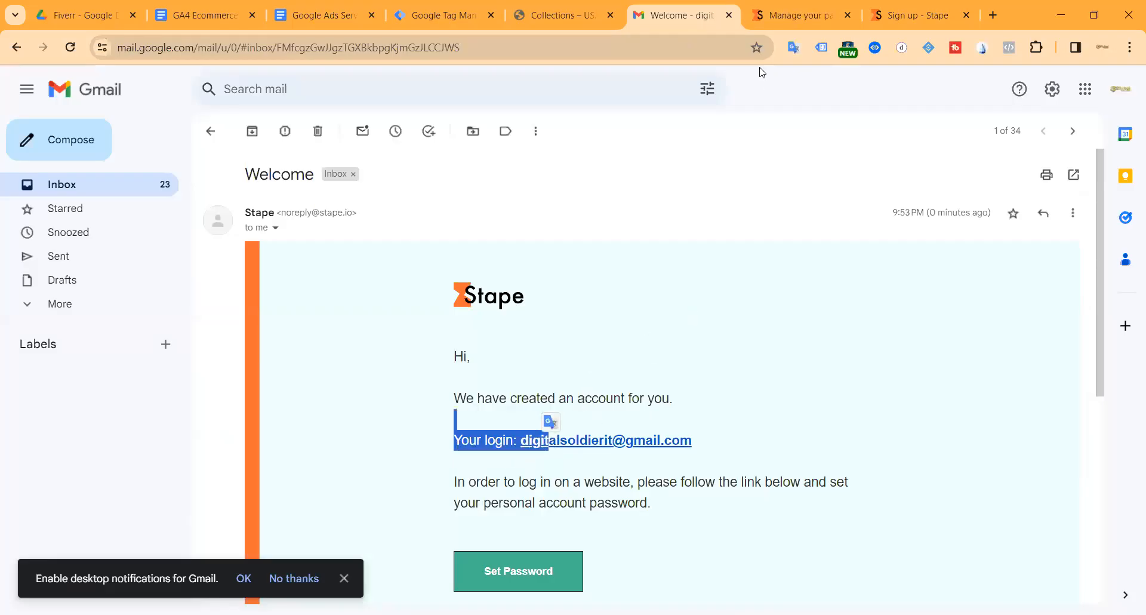
click(788, 24)
Opt in to Stape marketing emails on the set-password page, and look back at the Welcome message and sign-up page.
click(520, 308)
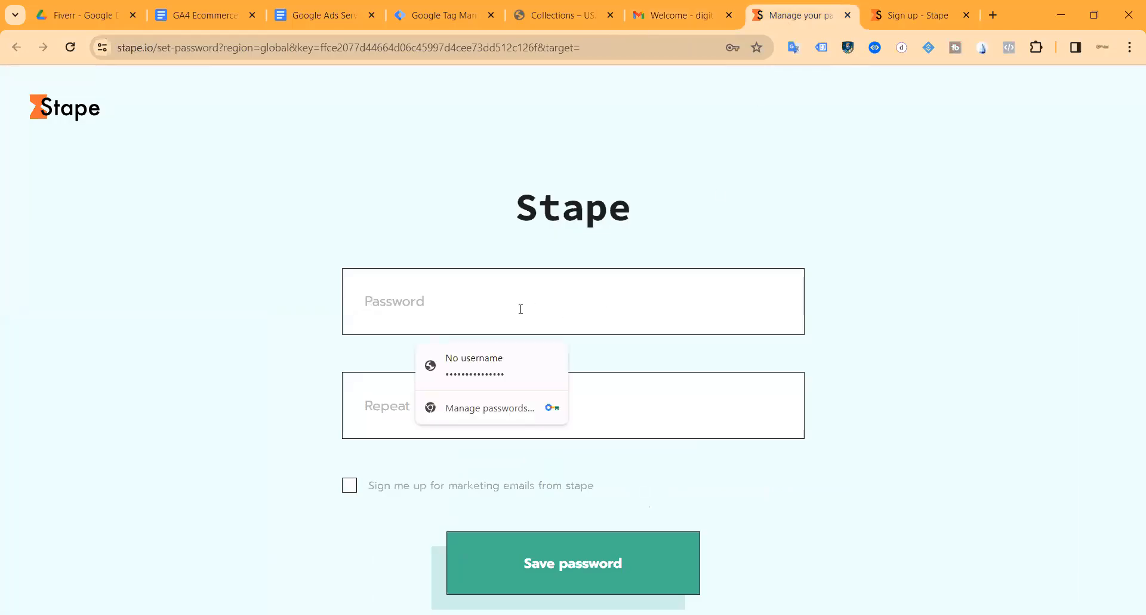
click(348, 486)
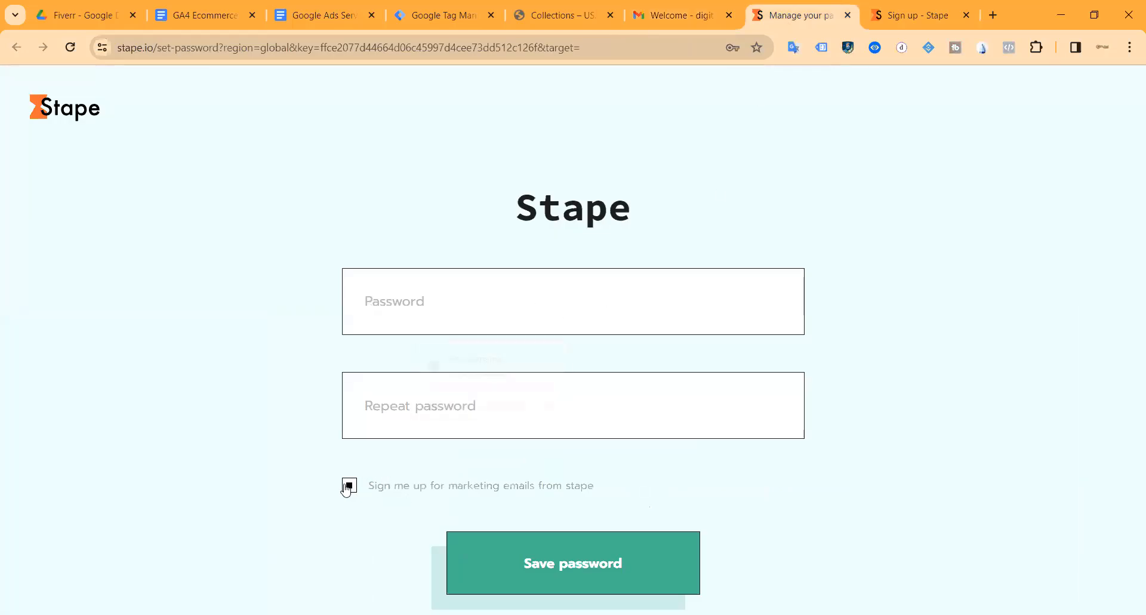
click(431, 300)
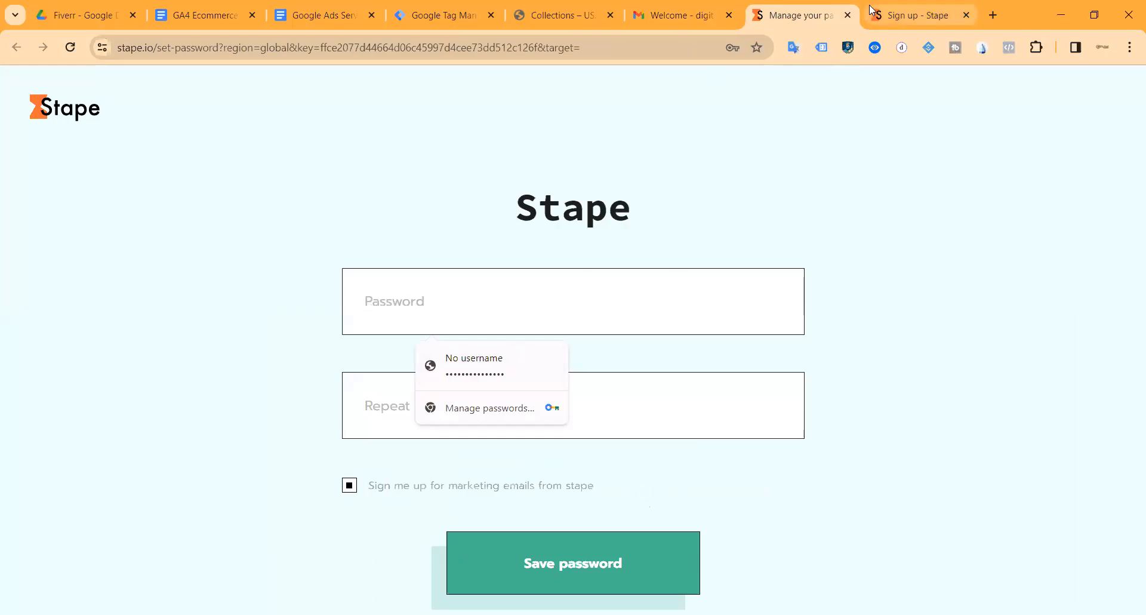
click(704, 17)
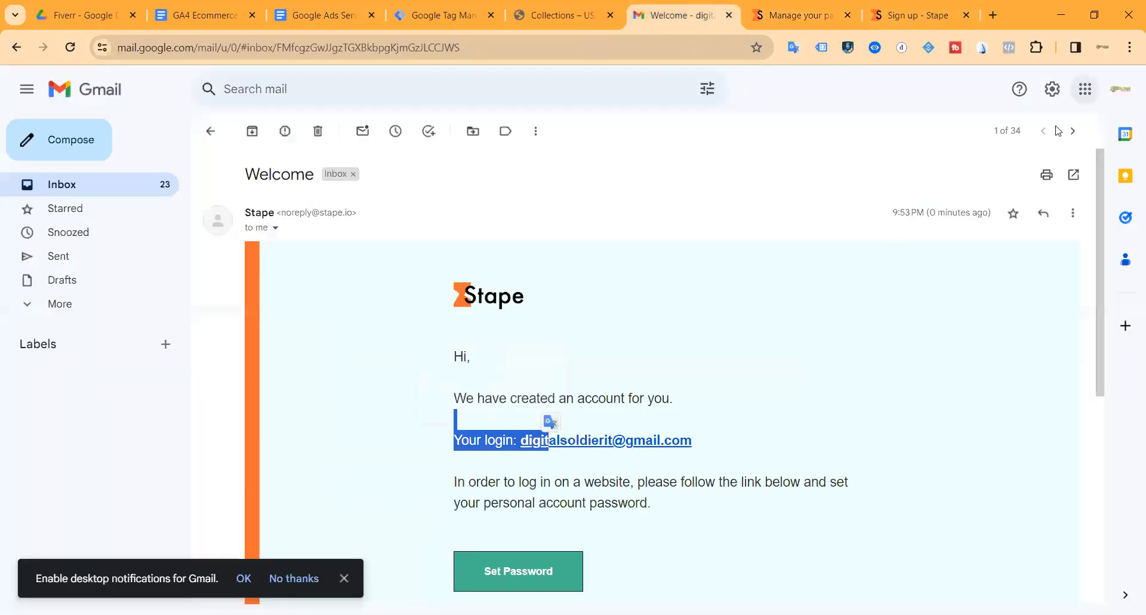
drag(989, 135, 917, 135)
click(911, 16)
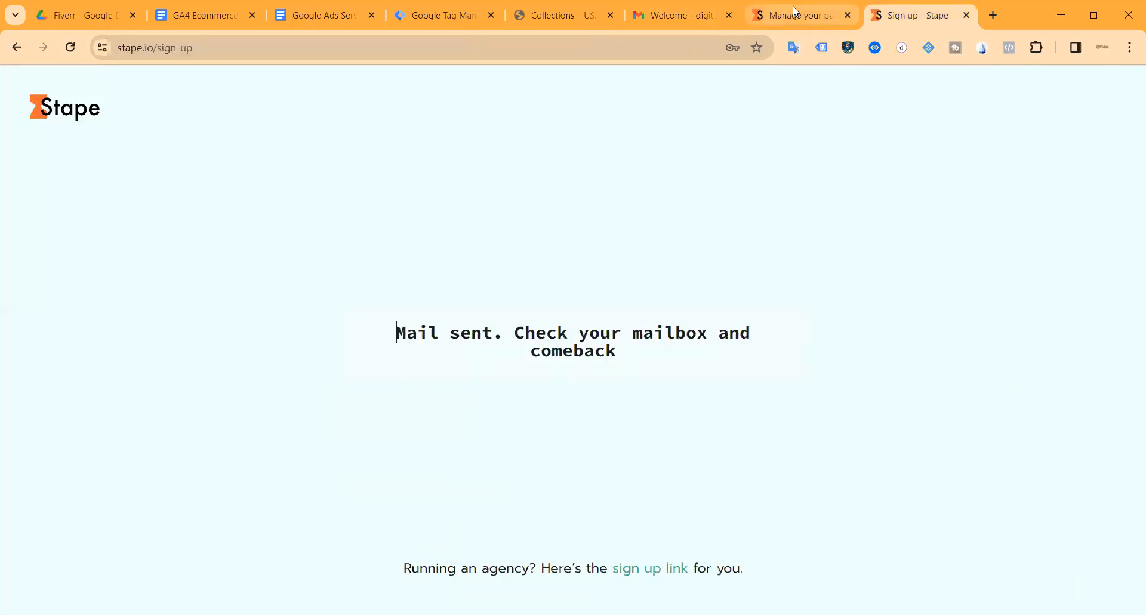
Enter the new account password in both password fields on Stape's set-password page and save it.
click(822, 18)
click(586, 294)
key(ctrl+v)
click(418, 402)
key(ctrl+v)
click(567, 561)
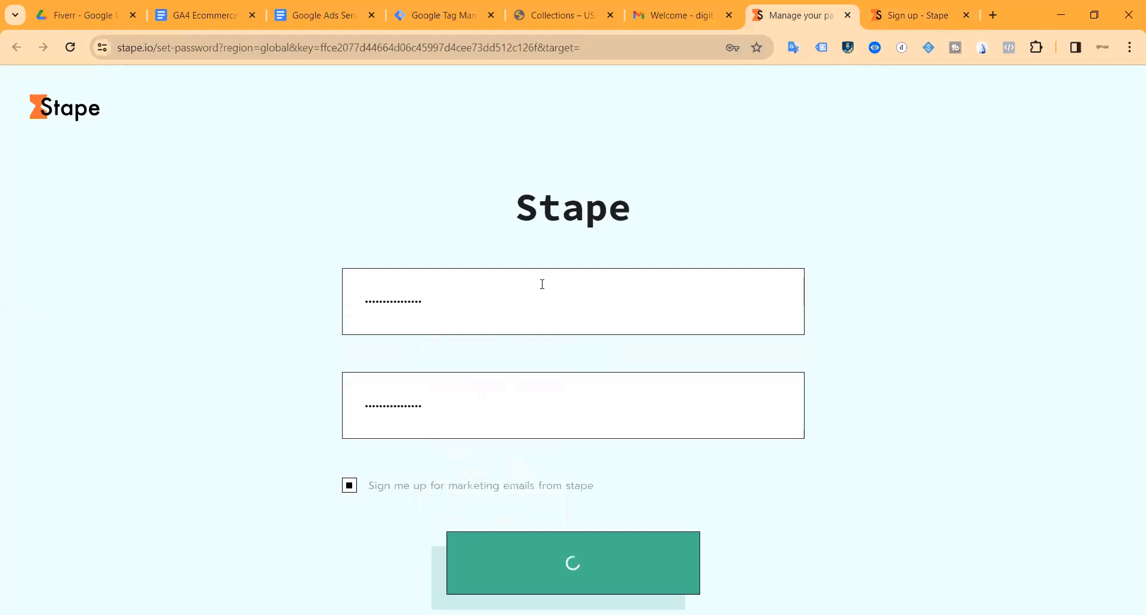
Copy the account e-mail from the Gmail account details into the e-mail field of the Stape login form.
click(444, 285)
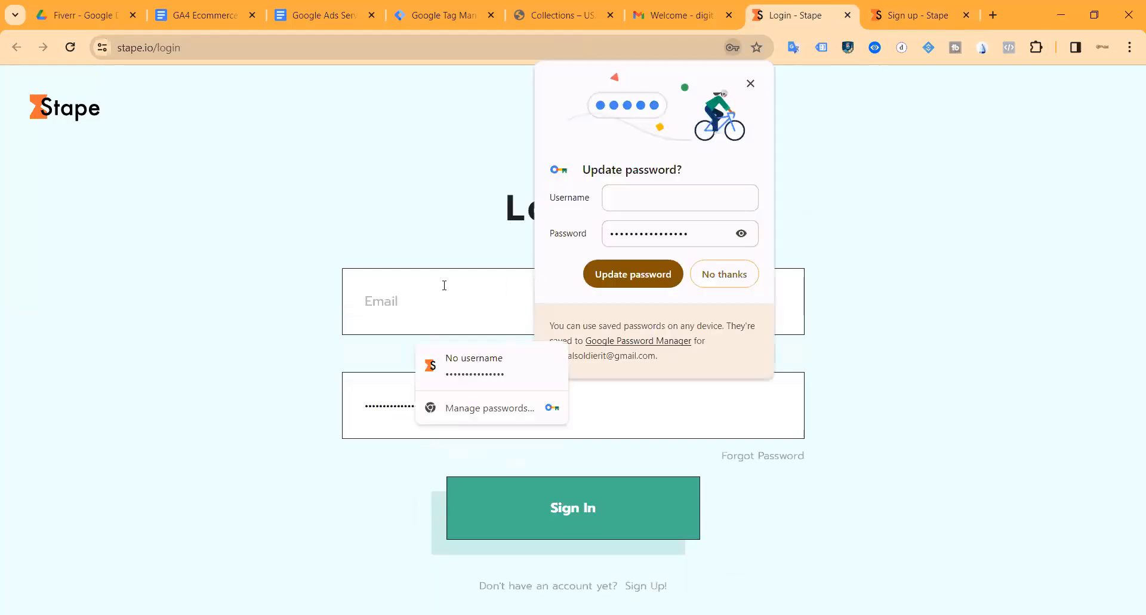
click(679, 16)
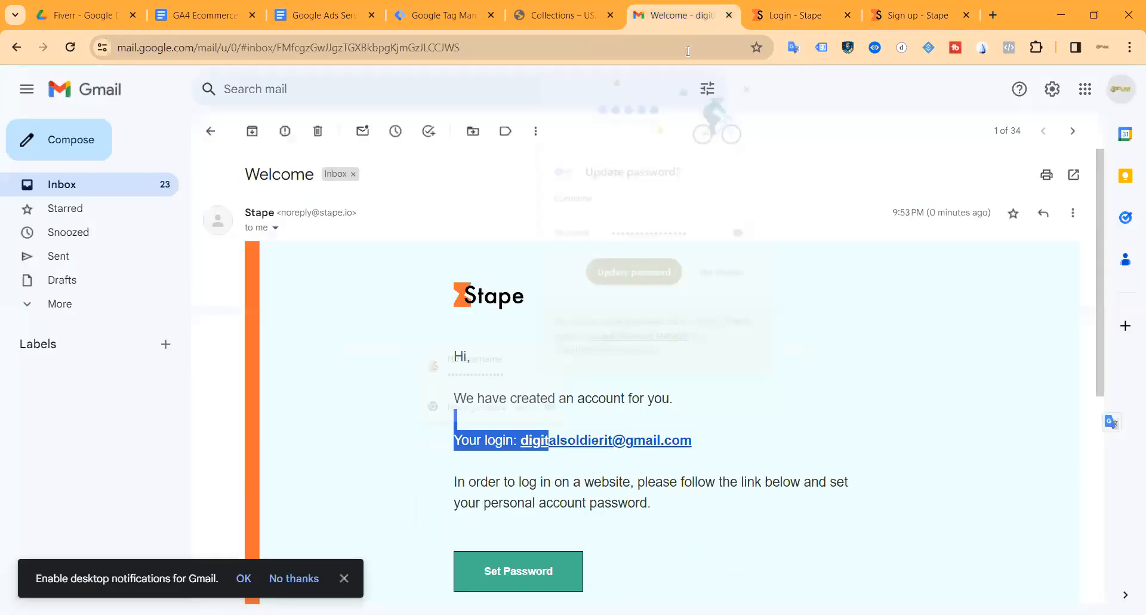
click(1127, 91)
drag(1049, 137, 915, 134)
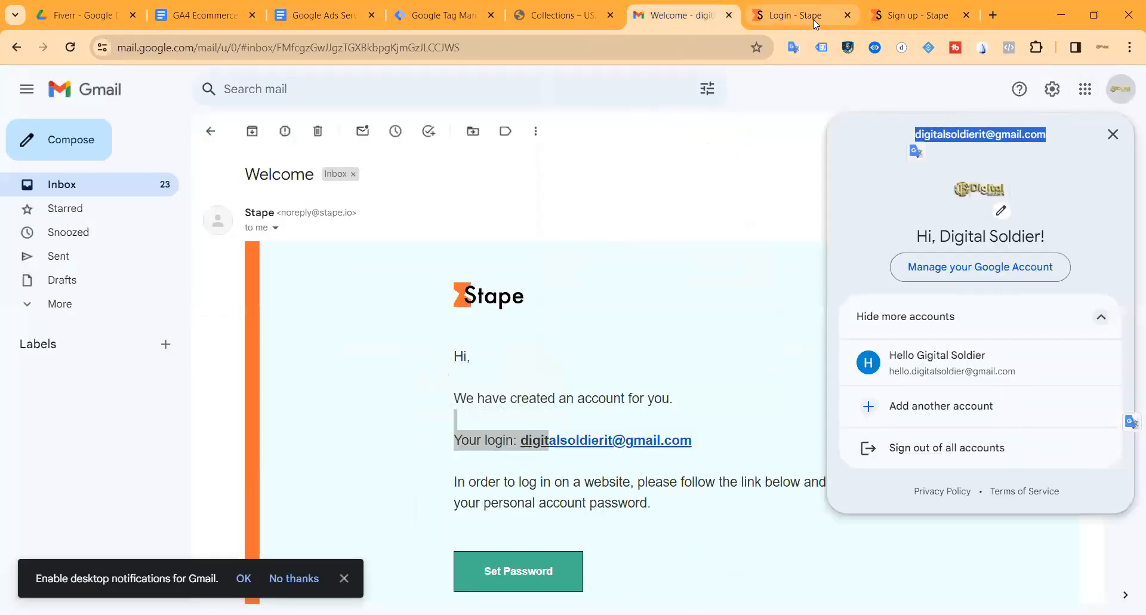
click(813, 19)
key(ctrl+v)
Replace the prefilled password with the new account password, sign in to Stape, and close the leftover sign-up page.
double_click(416, 392)
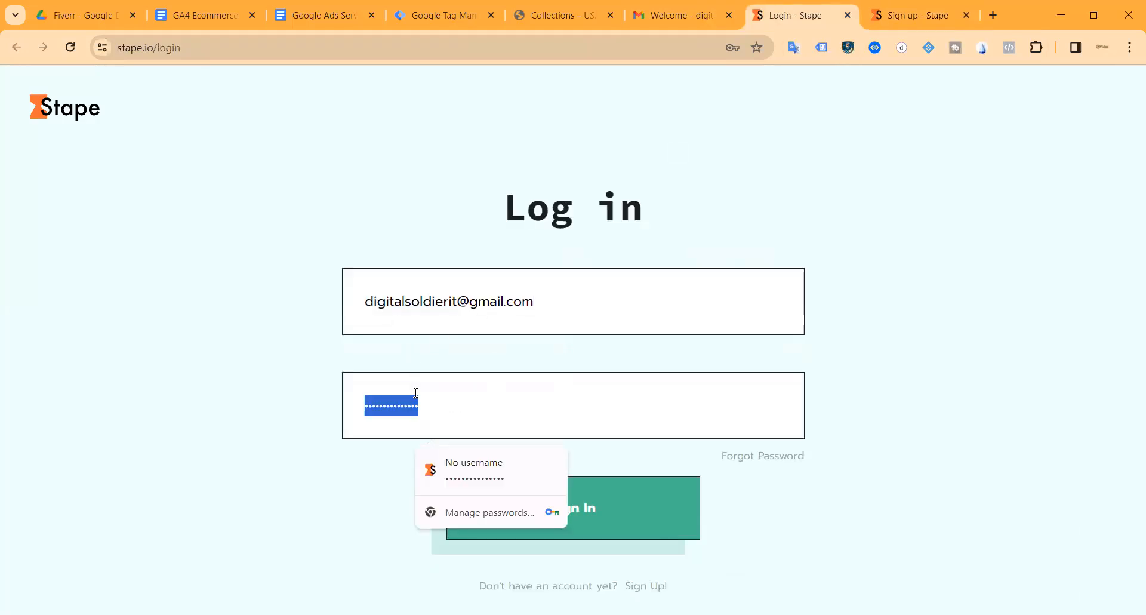
key(BackSpace)
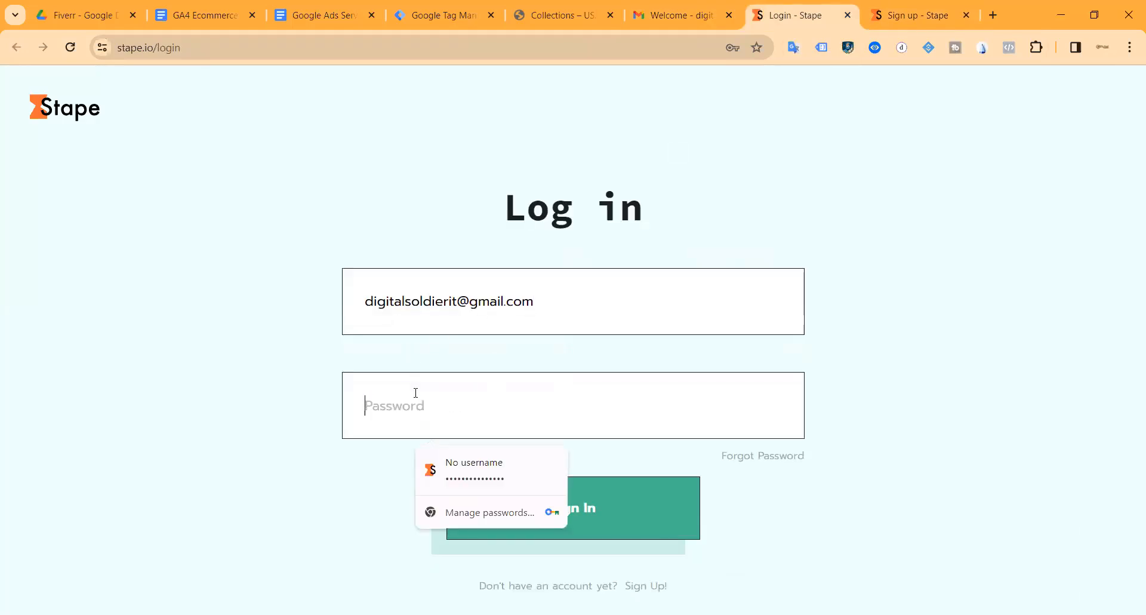
key(ctrl+v)
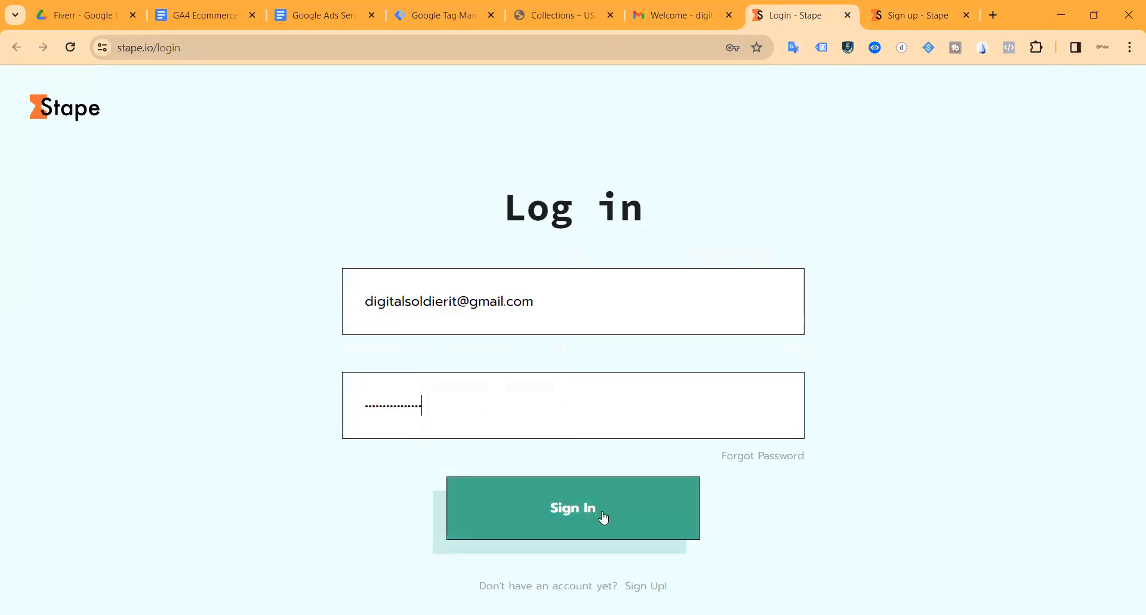
click(602, 511)
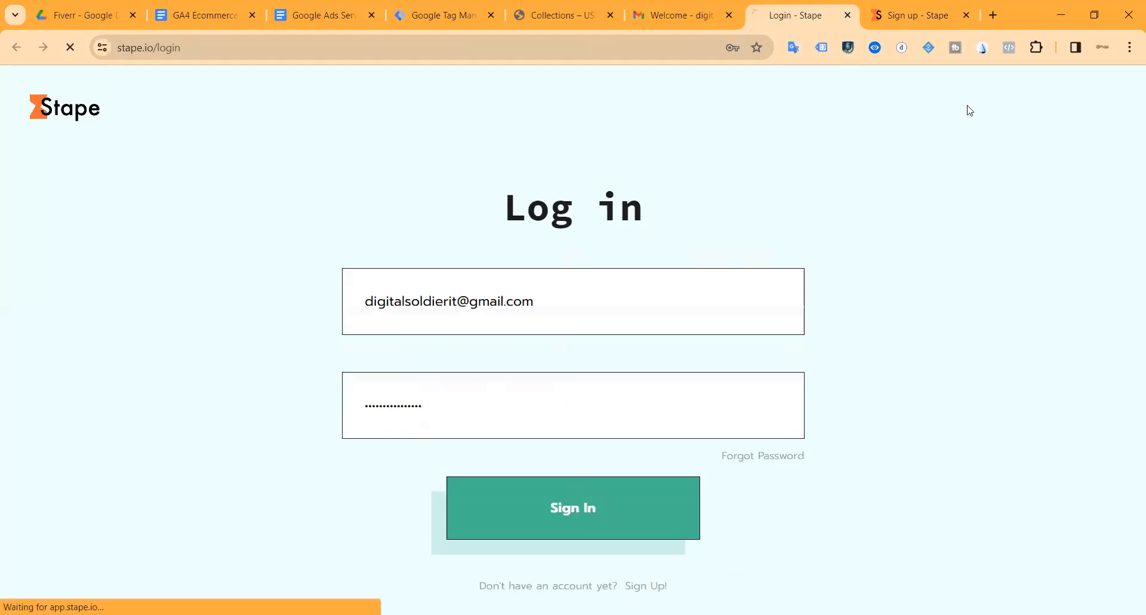
click(967, 15)
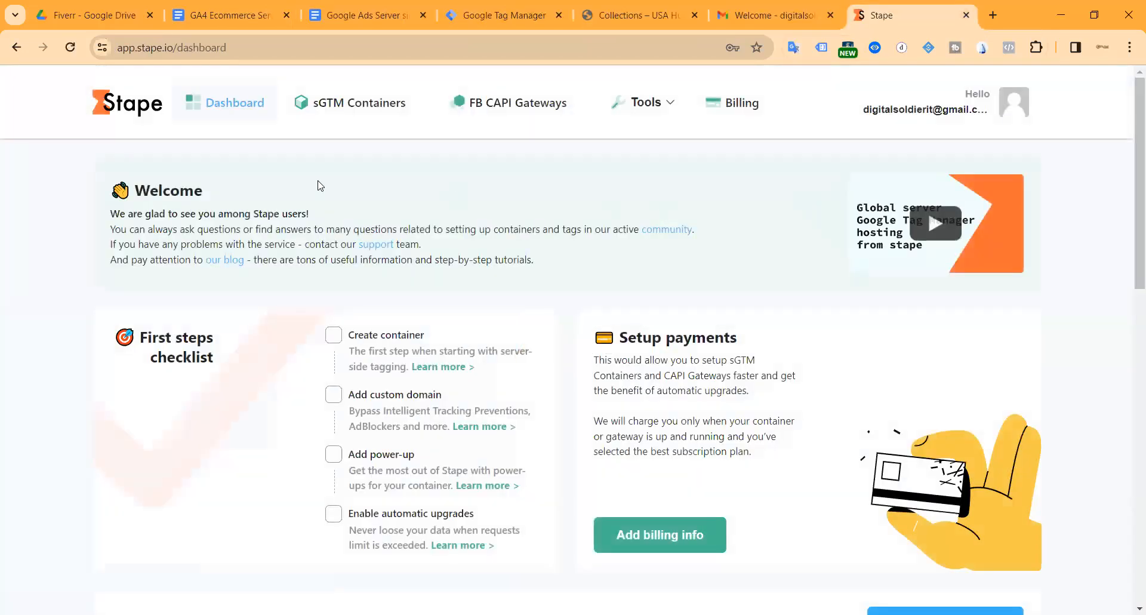
Look over the Stape dashboard's first steps checklist, payment setup, and recent GTM container and Conversion API Gateway sections.
scroll(394, 209, down, 7)
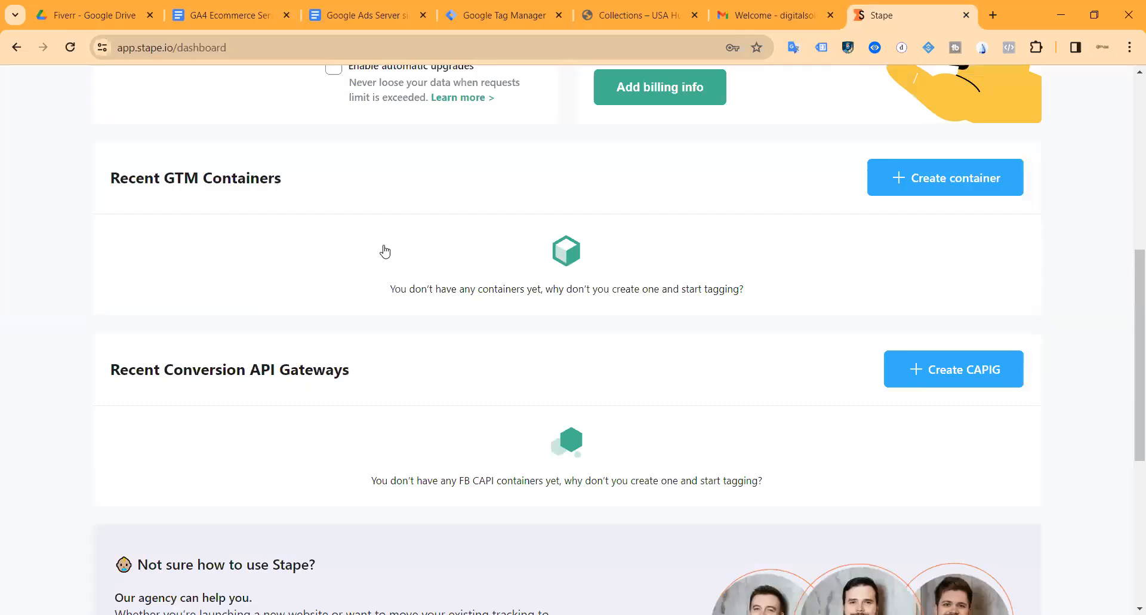
scroll(384, 248, up, 5)
scroll(412, 200, down, 5)
scroll(243, 246, up, 5)
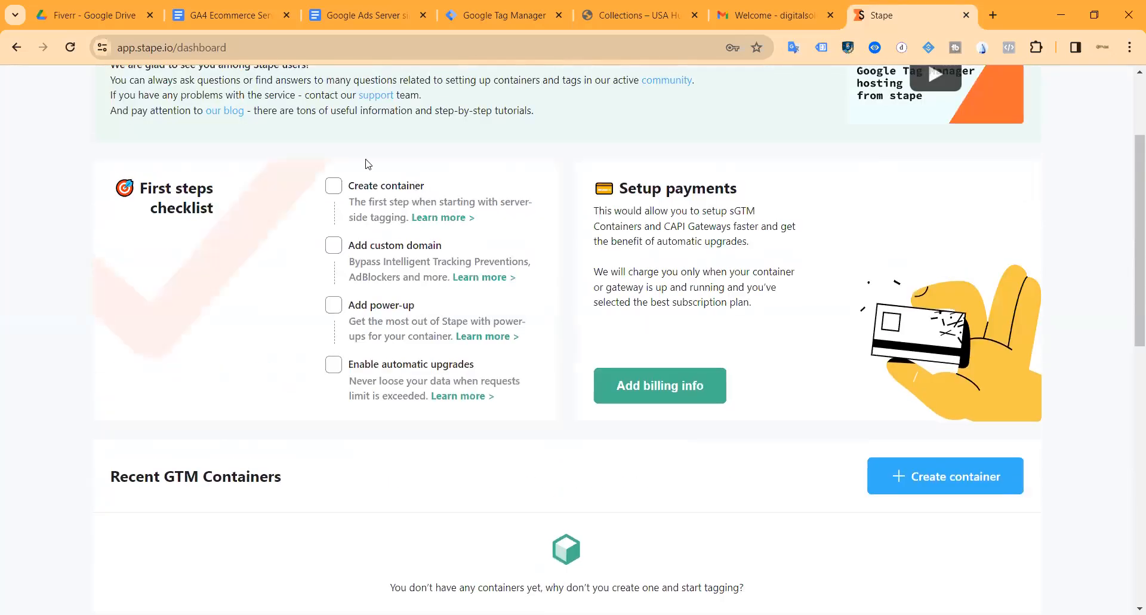
scroll(561, 167, down, 2)
scroll(256, 249, down, 3)
scroll(323, 221, up, 7)
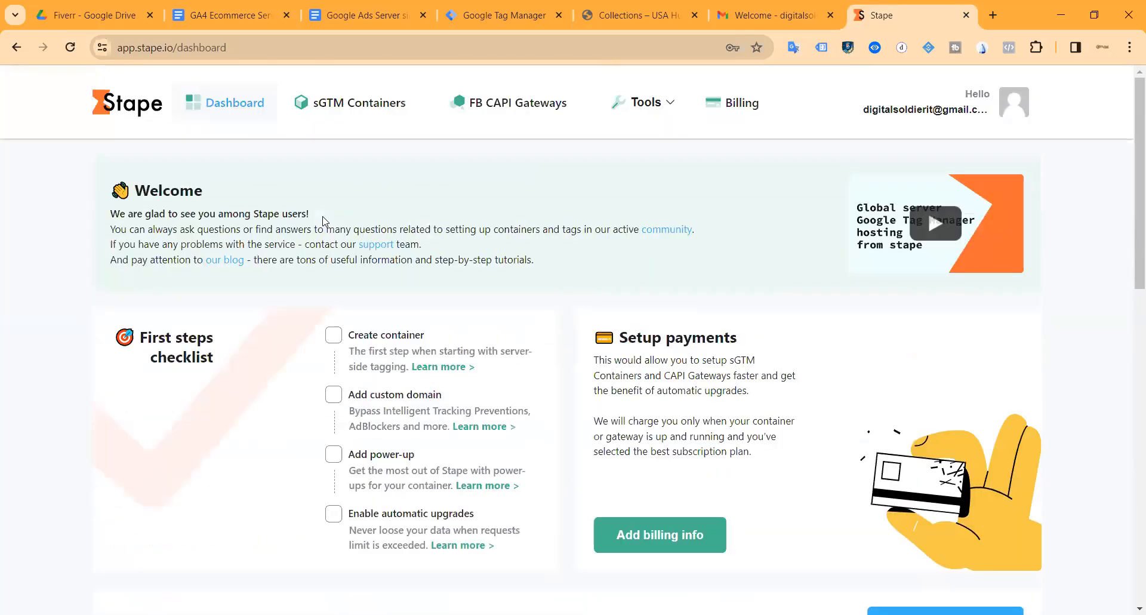
Start a new sGTM container in Stape and name it UAS-huge-shoes.myshopify.com, based on the Shopify store's copied address.
click(353, 109)
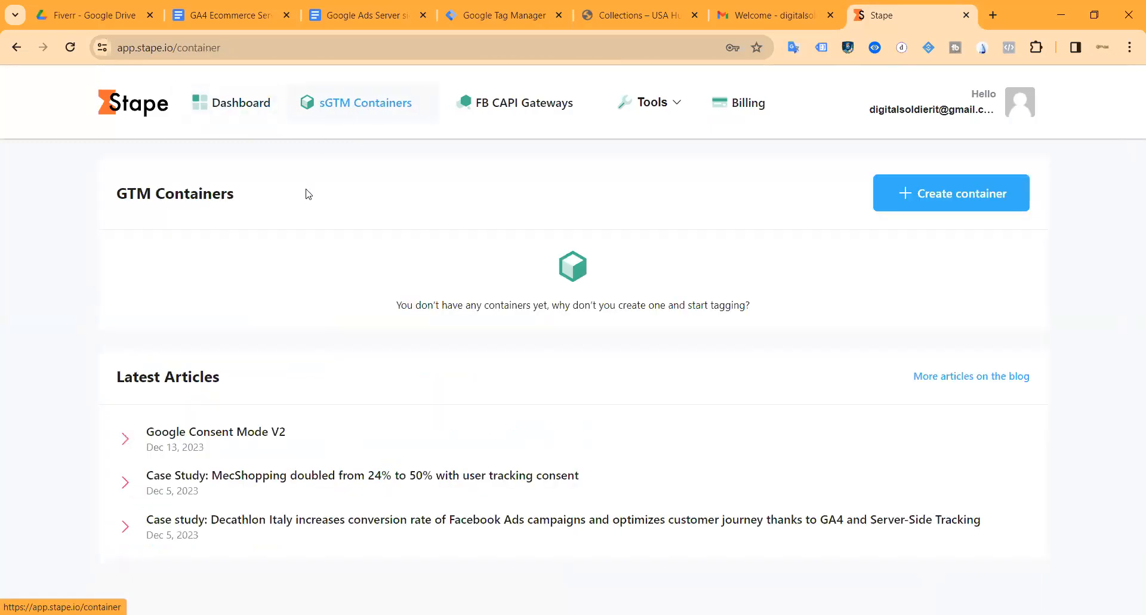
click(953, 199)
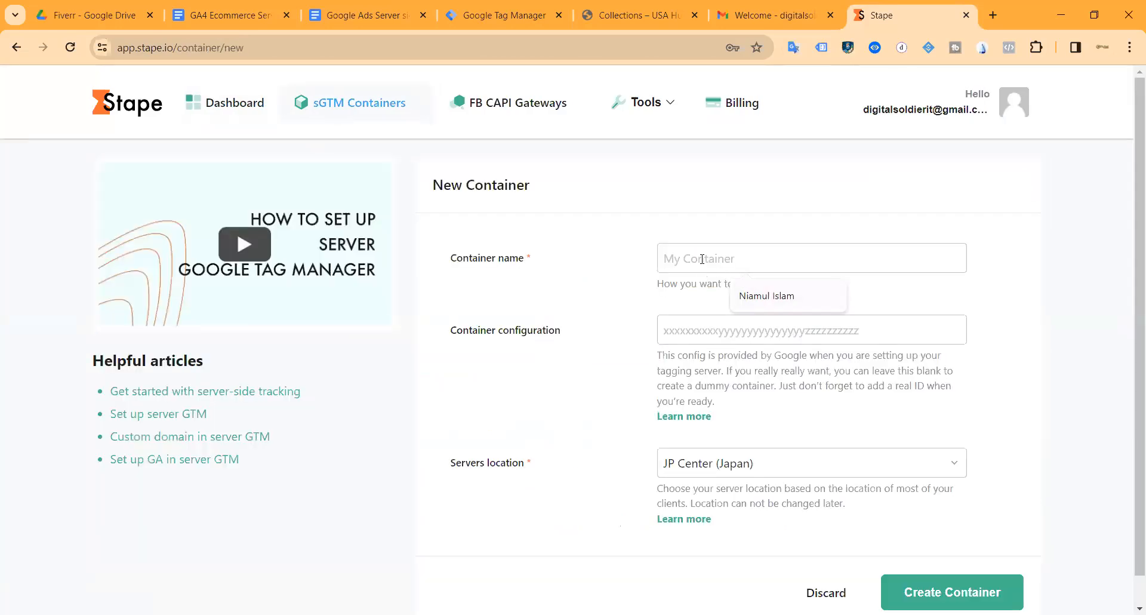
click(623, 24)
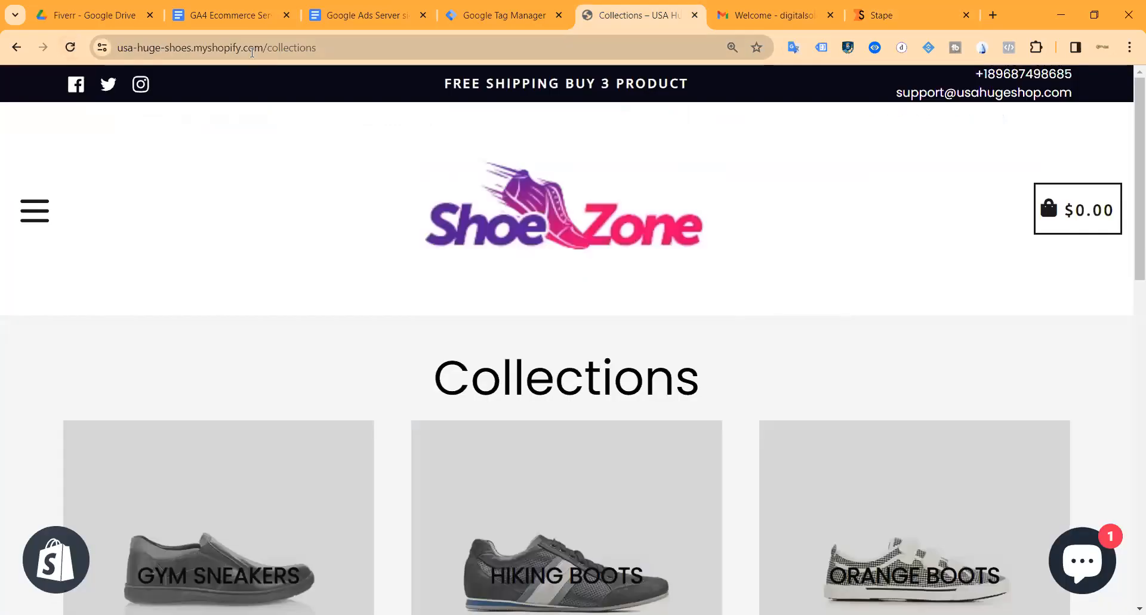
click(249, 47)
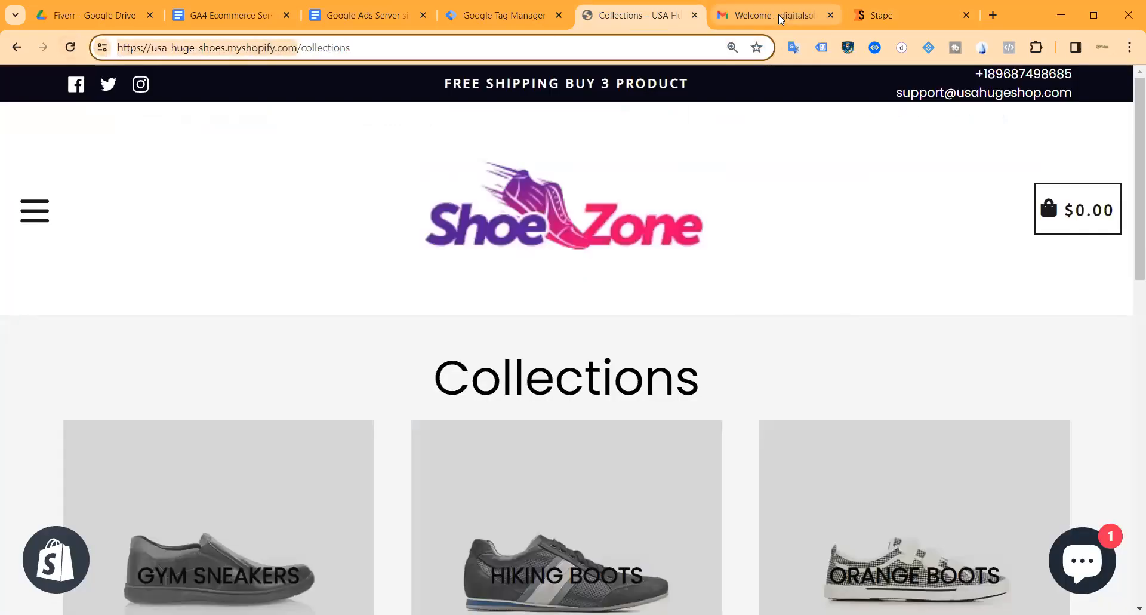
click(860, 17)
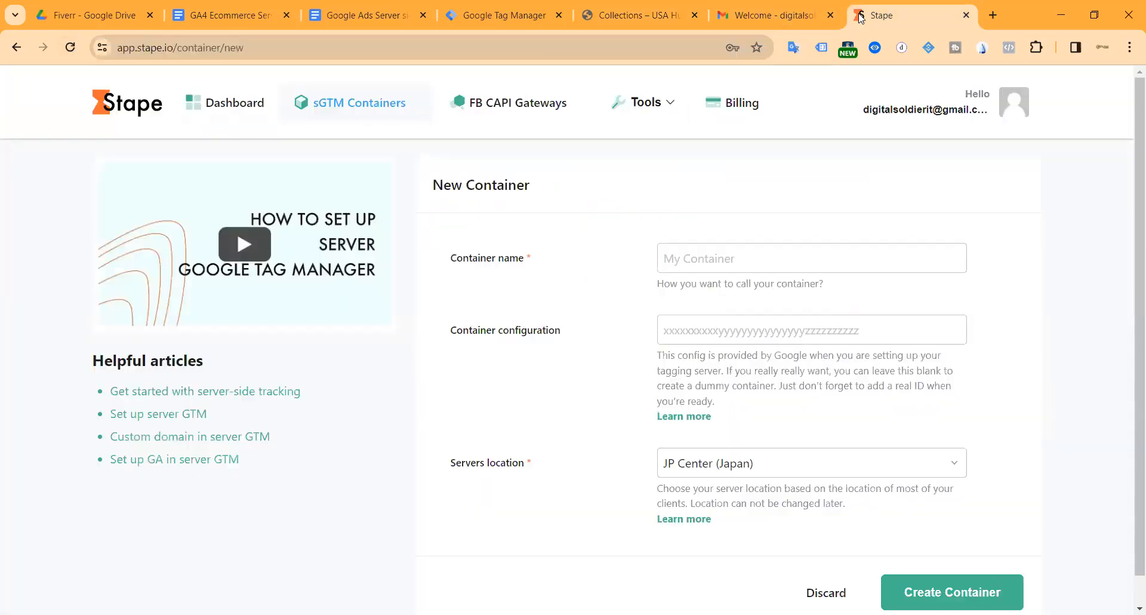
click(730, 261)
text(https://usa-huge-shoes.myshopify.com/)
key(shift+Home)
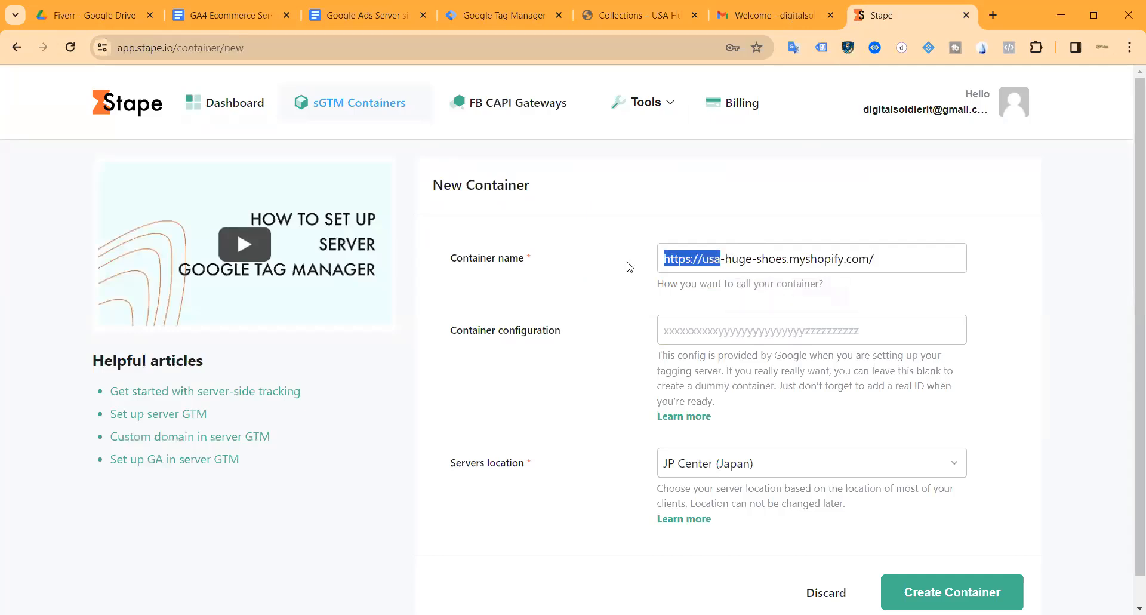
key(BackSpace)
text(U)
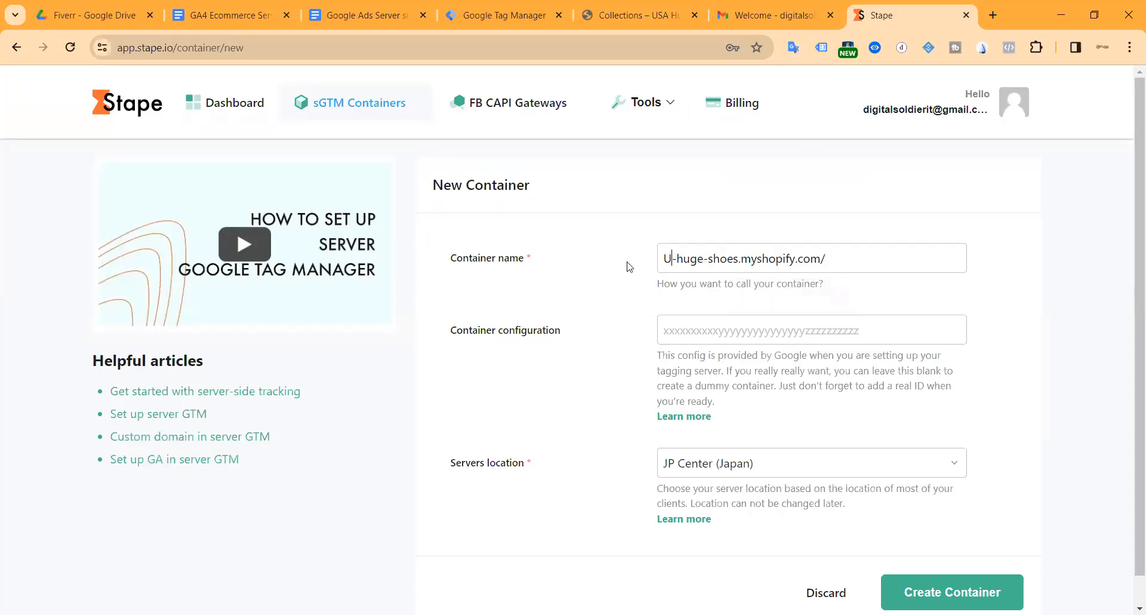
text(AS)
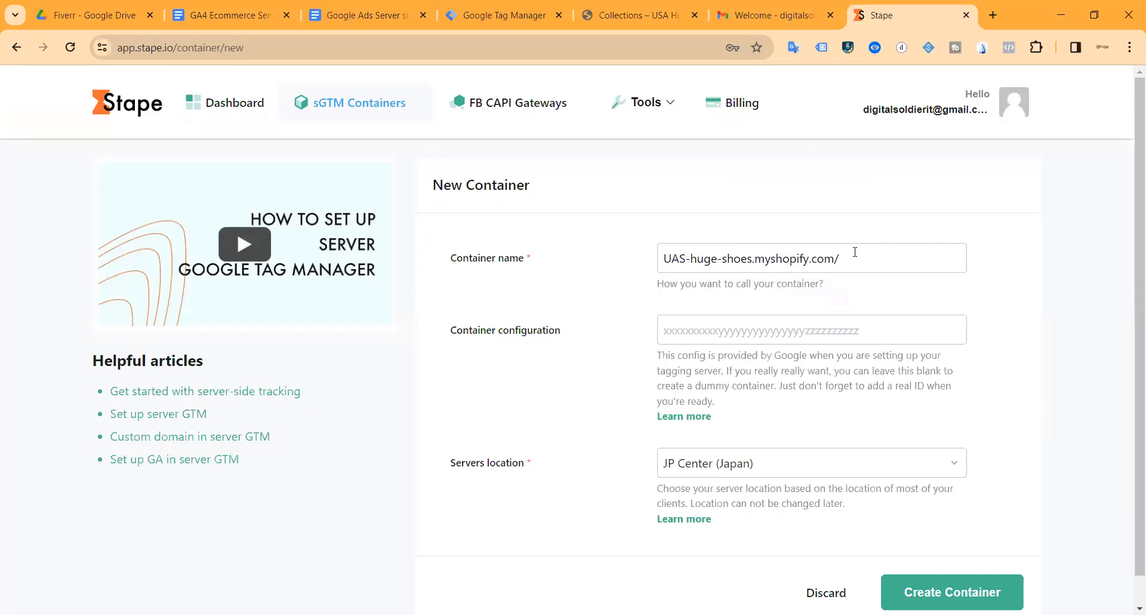
Copy the container config for manual provisioning from Tag Manager into the container configuration field of the Stape form.
drag(476, 334, 555, 333)
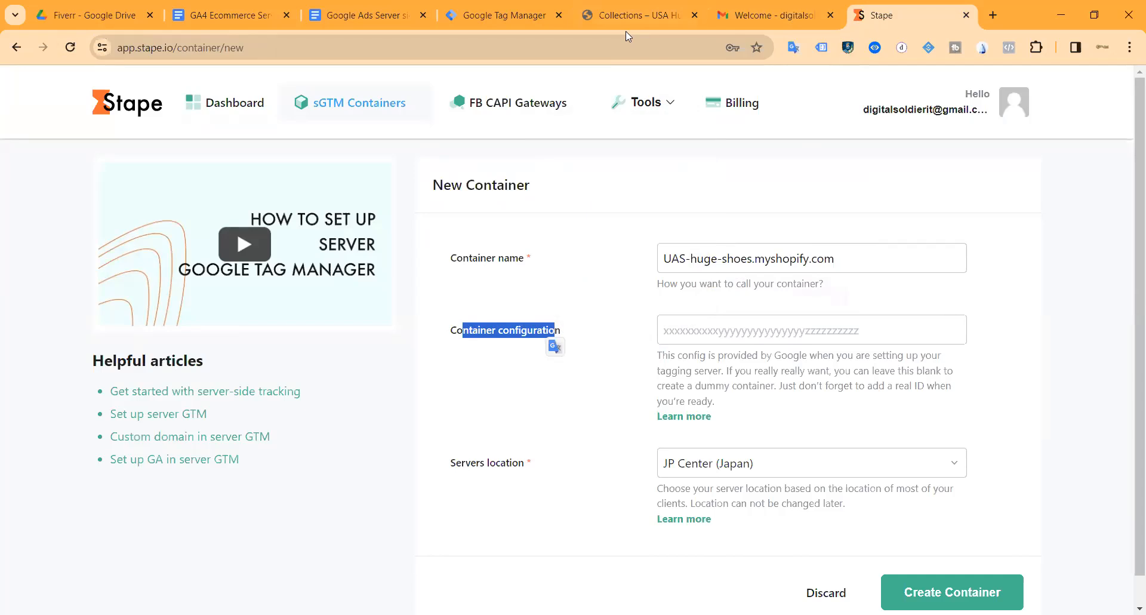
click(501, 16)
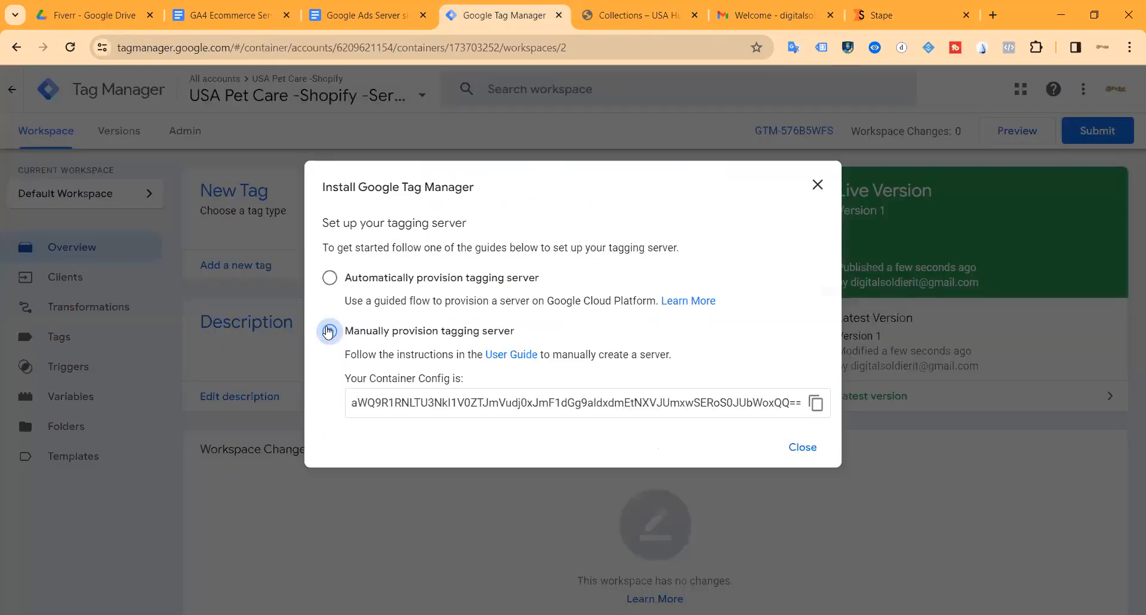
drag(387, 404, 630, 404)
click(817, 404)
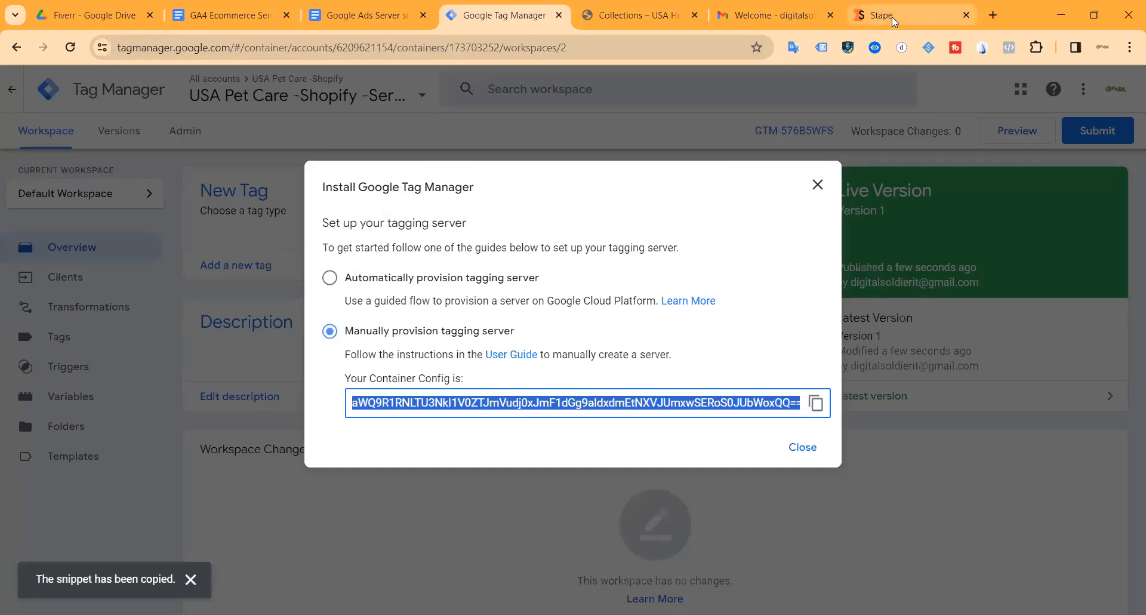
click(891, 16)
click(730, 334)
key(ctrl+v)
Set the servers location to EU North (Finland) and create the container.
scroll(608, 425, down, 1)
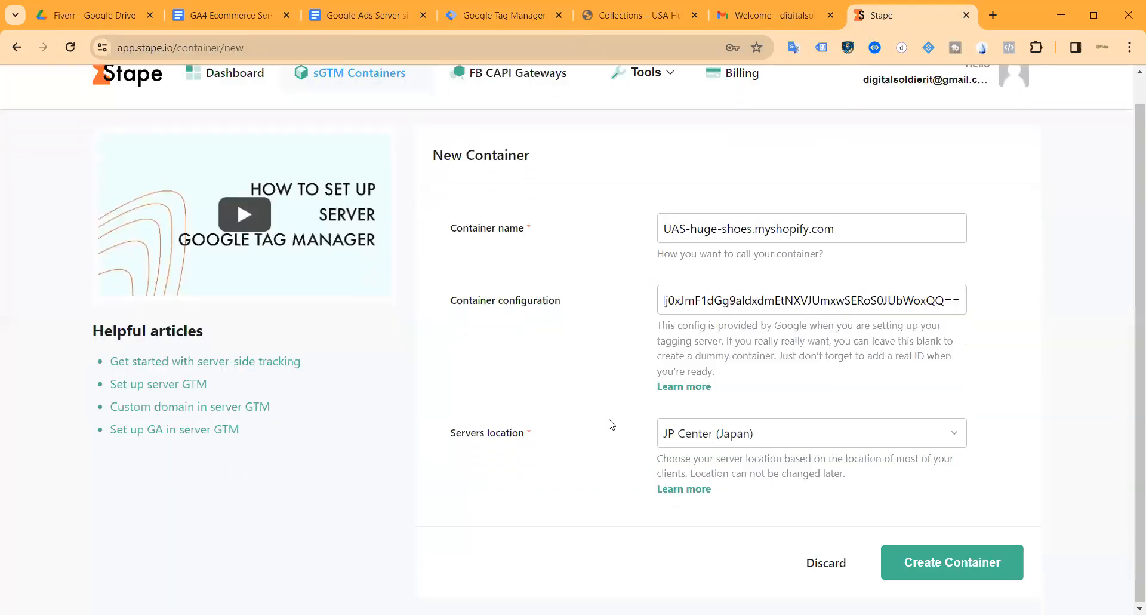
click(733, 439)
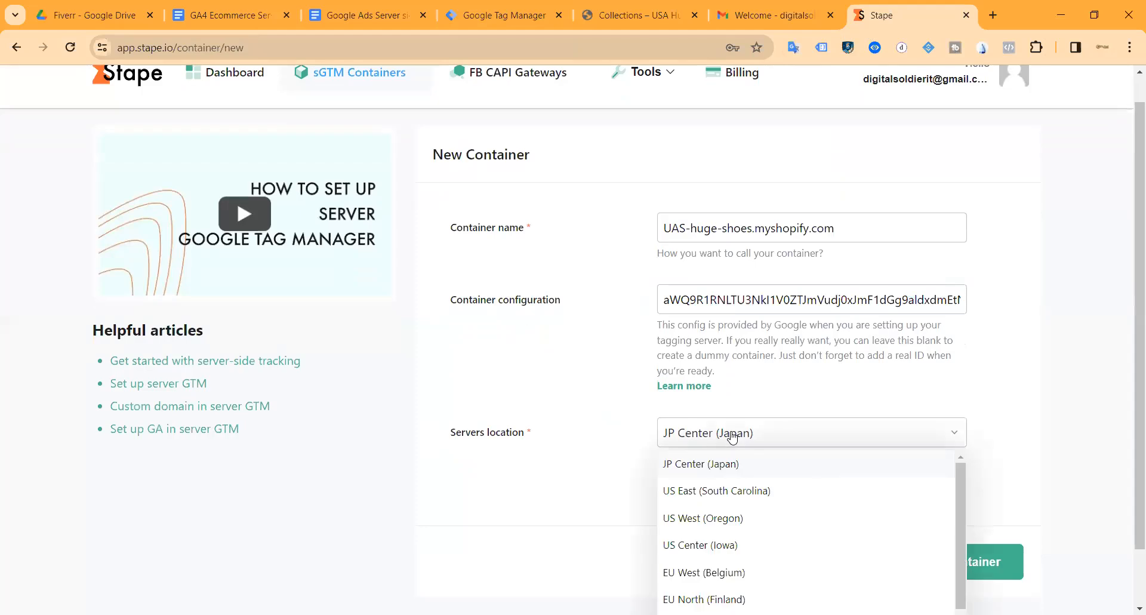
scroll(717, 434, down, 1)
scroll(729, 453, down, 2)
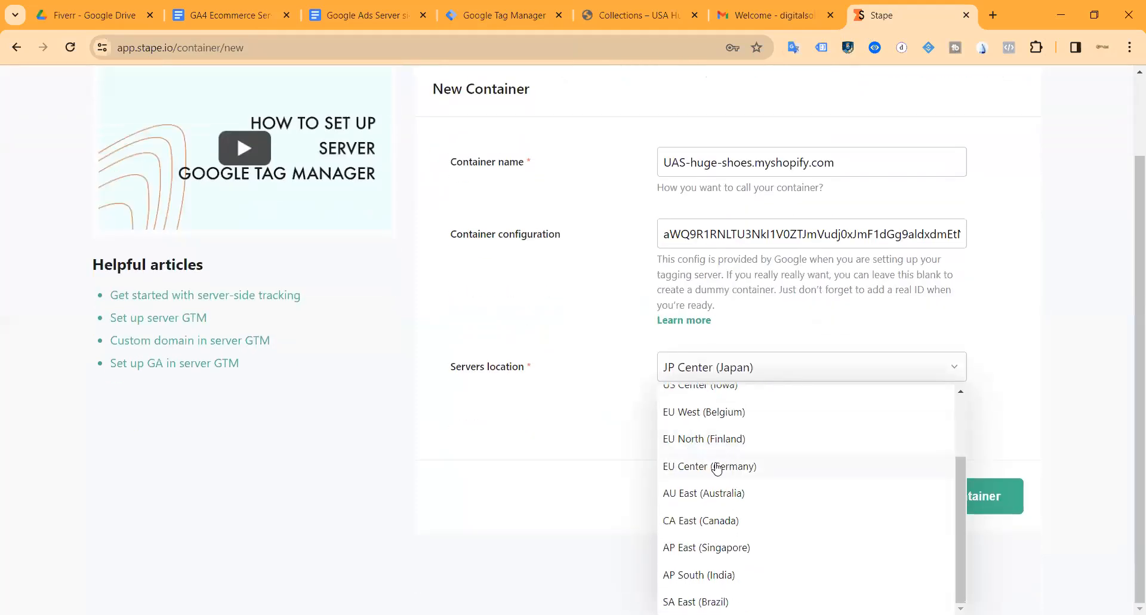
click(708, 442)
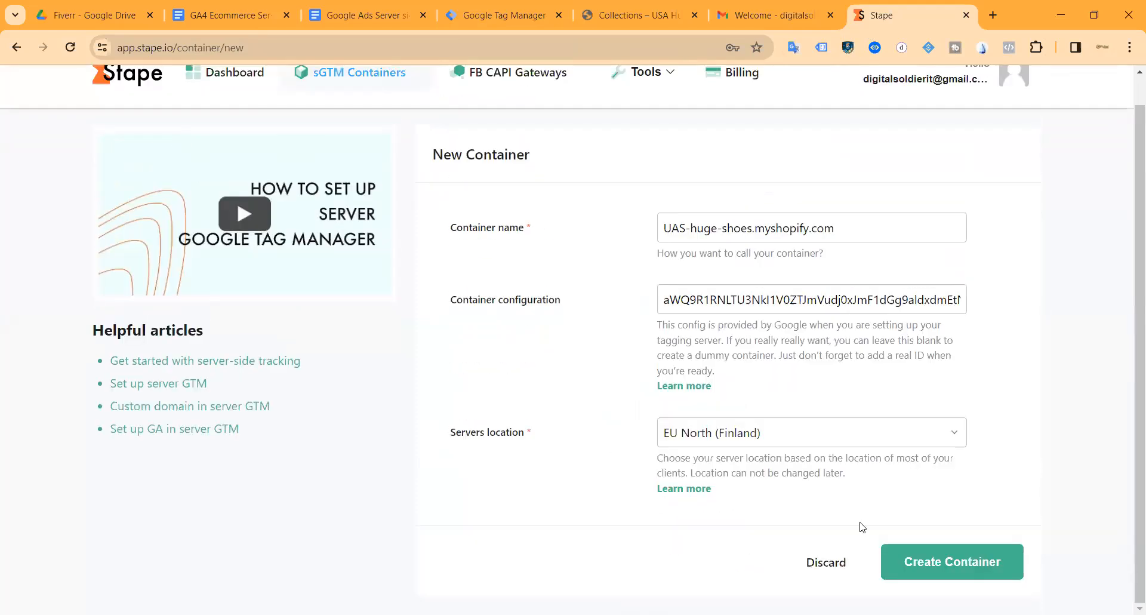
click(962, 566)
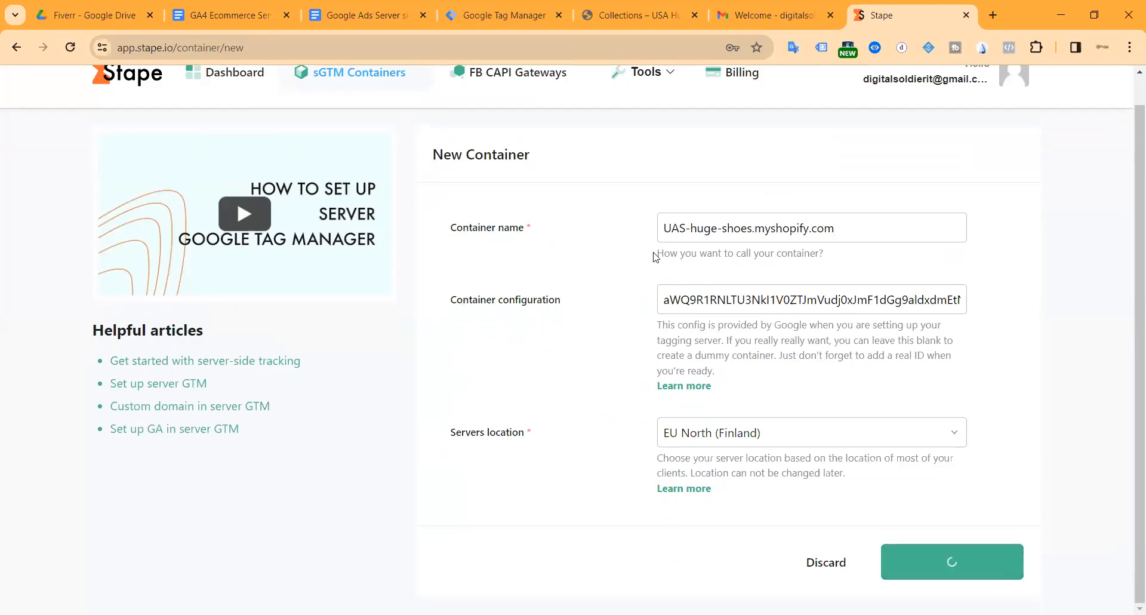
Close Tag Manager's installation dialog and continue with the Free plan for the new Stape container.
click(469, 19)
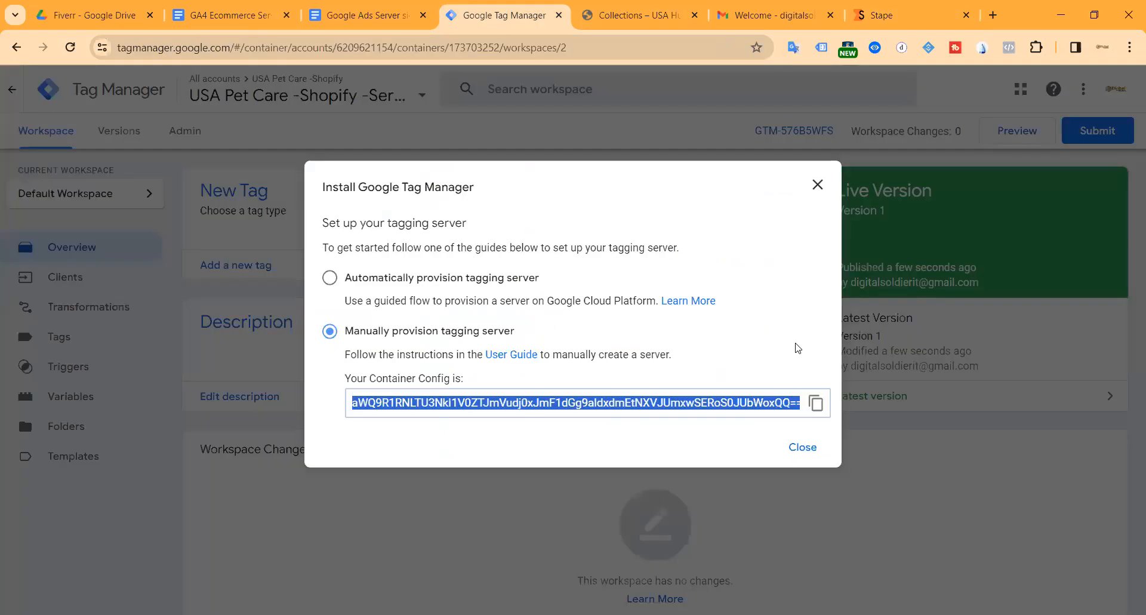
click(802, 447)
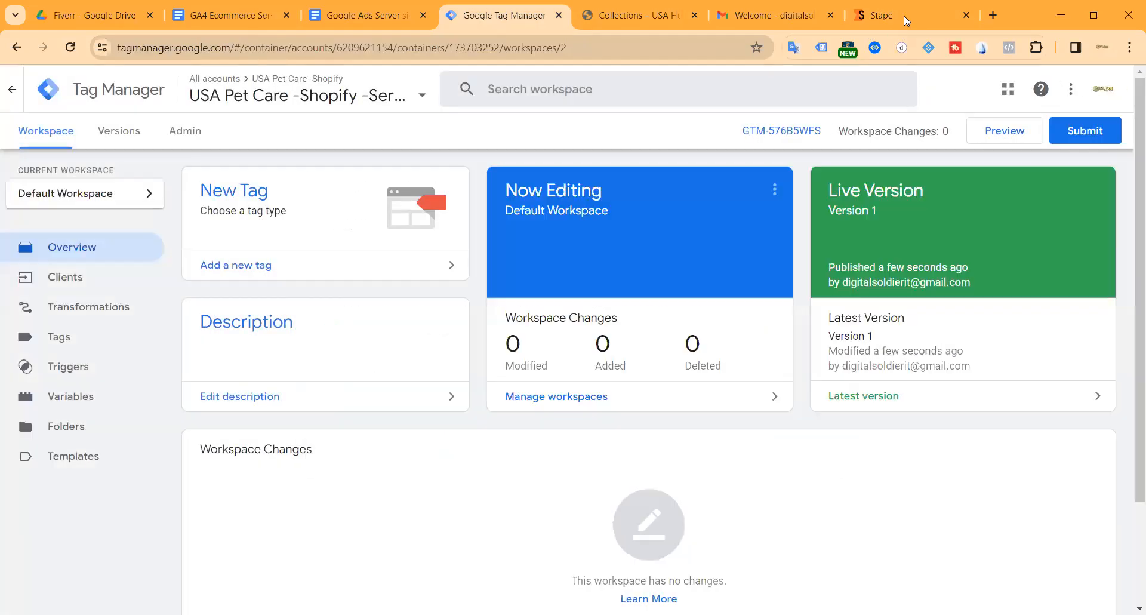
click(882, 15)
scroll(366, 405, down, 1)
scroll(312, 374, up, 7)
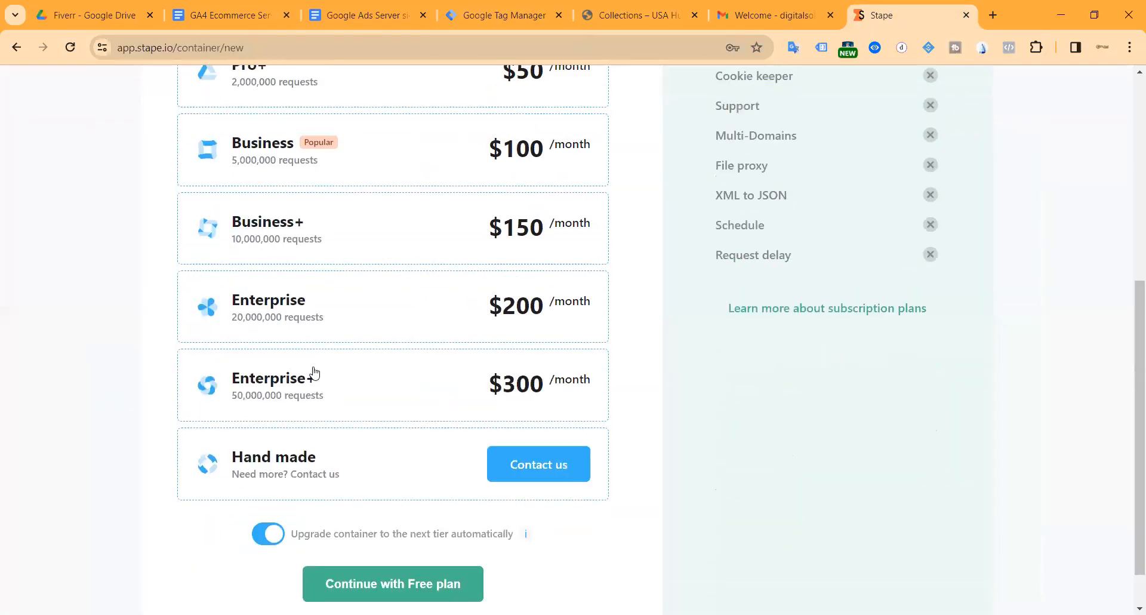
scroll(506, 495, down, 7)
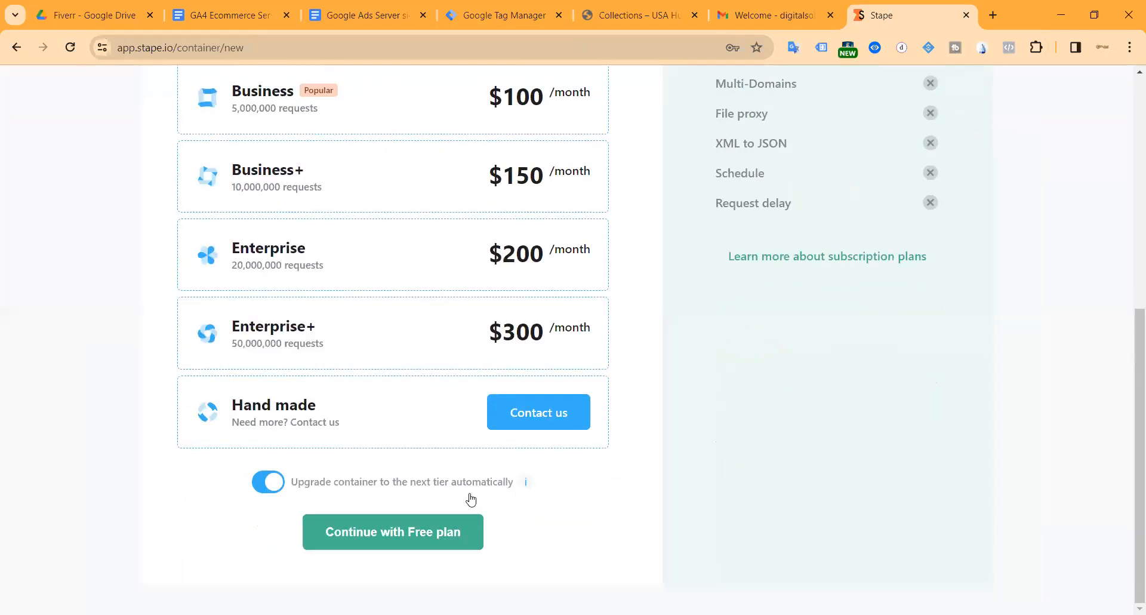
click(382, 529)
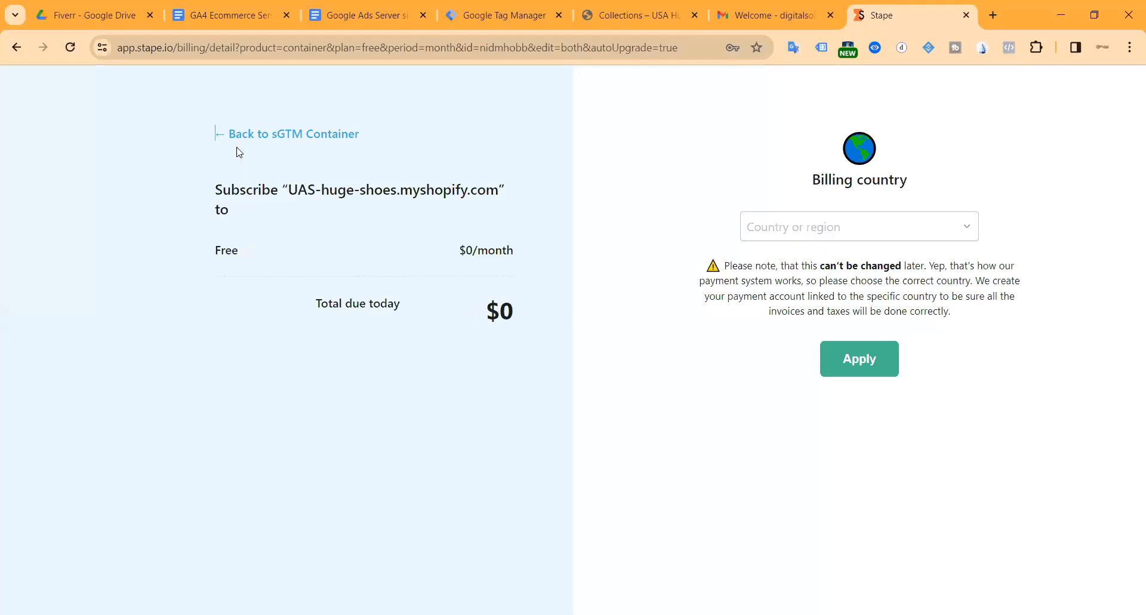
scroll(322, 286, down, 10)
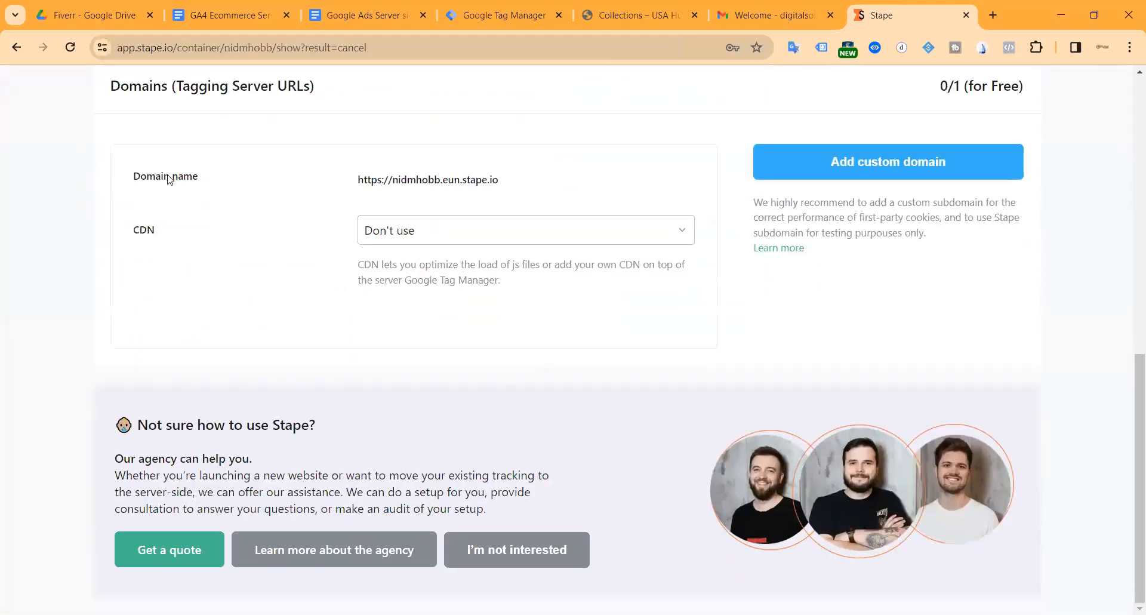
scroll(145, 225, up, 8)
scroll(167, 349, down, 5)
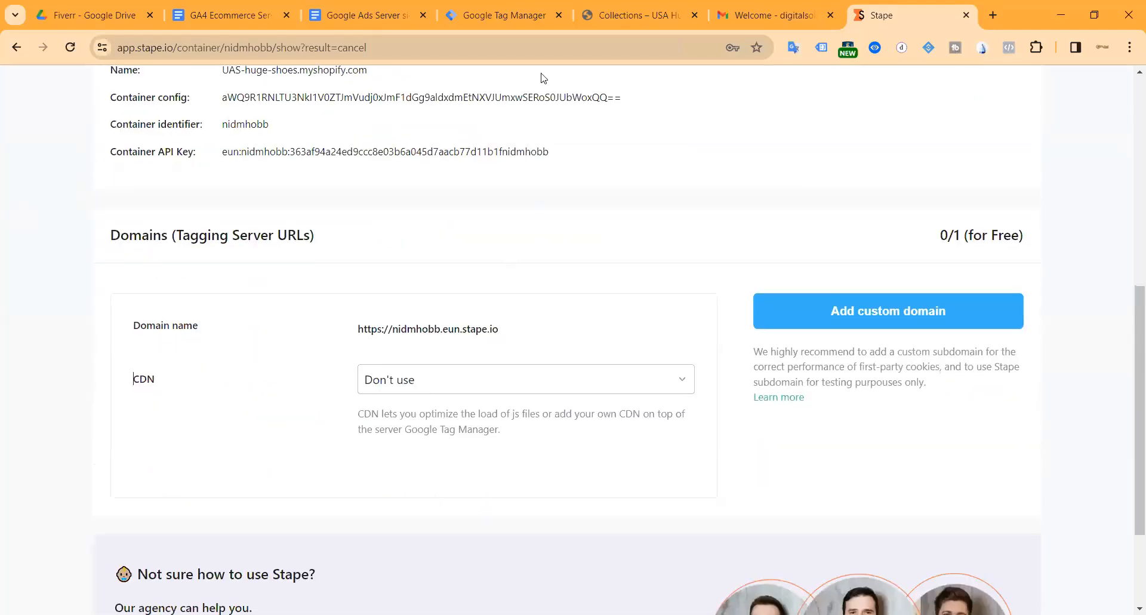
click(508, 15)
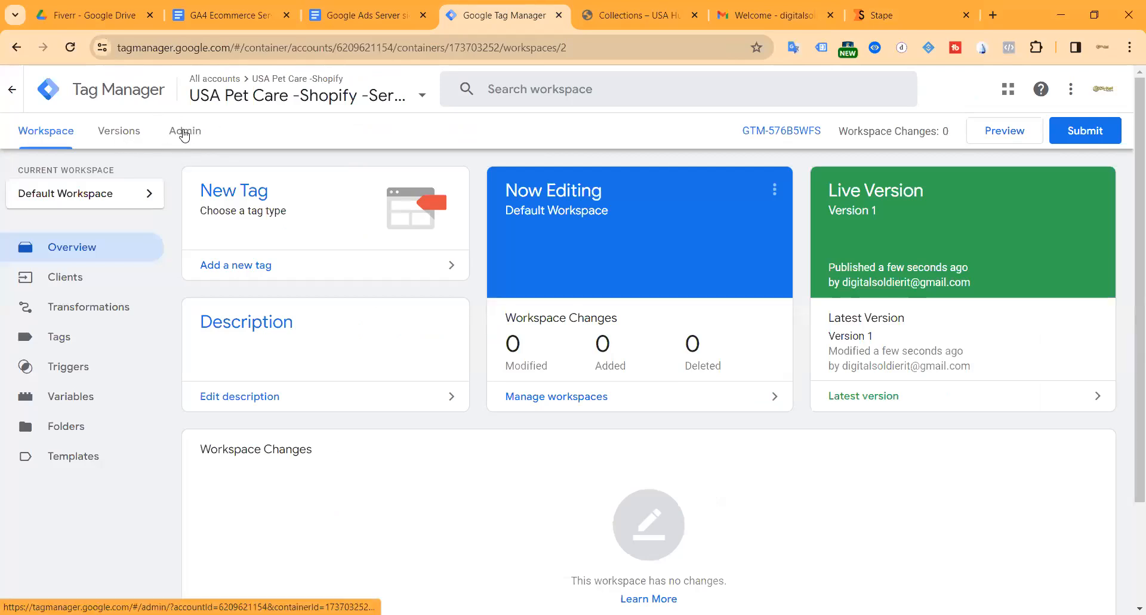
click(185, 135)
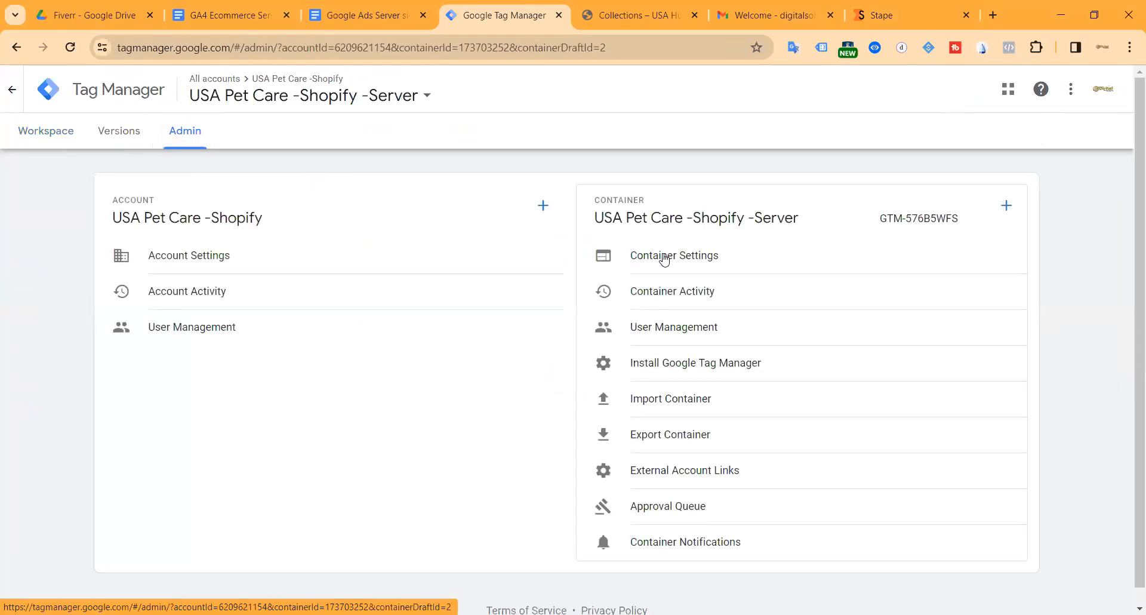
click(666, 258)
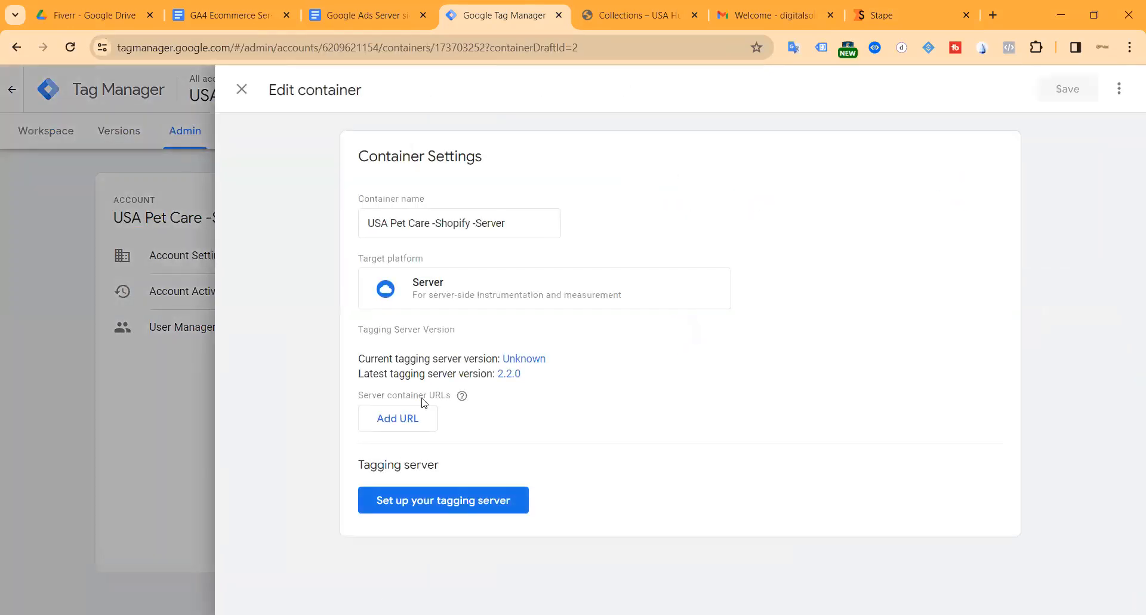
click(411, 417)
key(ctrl+v)
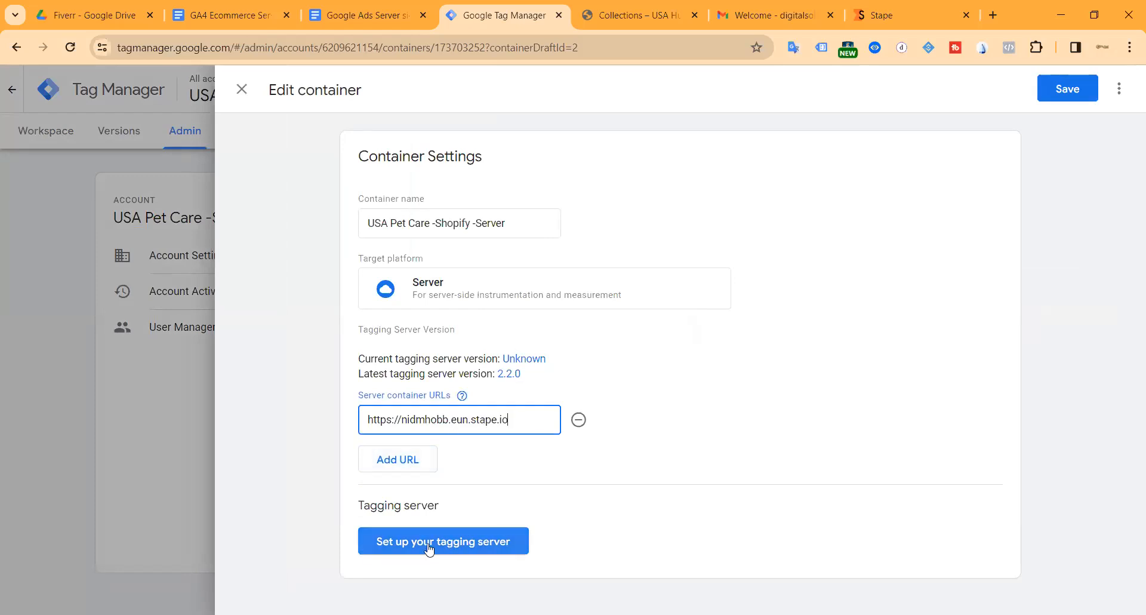
click(1067, 88)
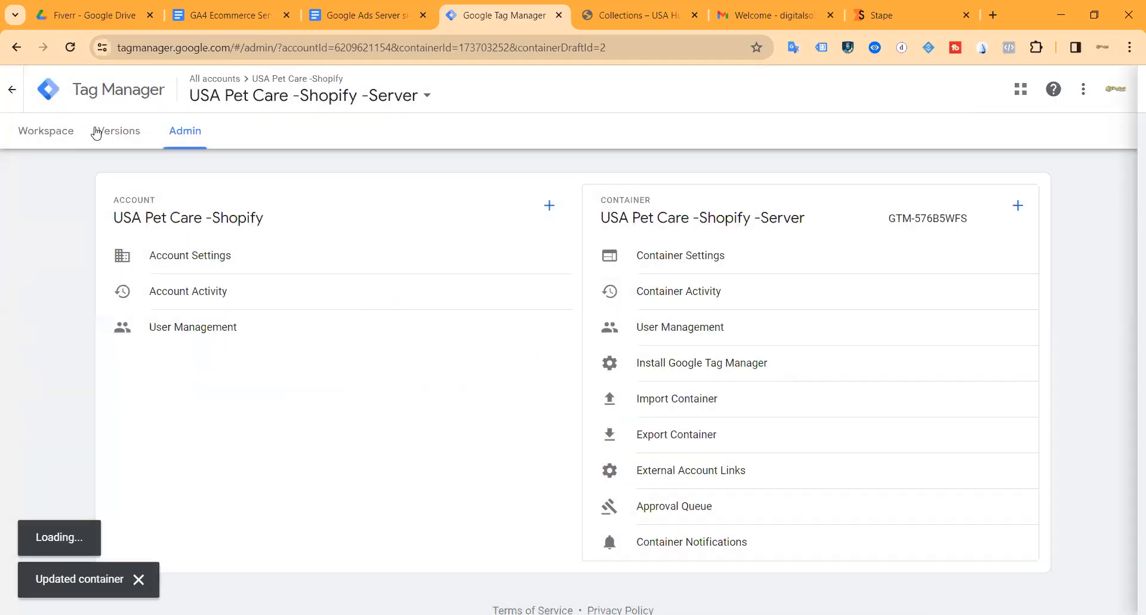
Reorder the browser tabs so Stape sits directly before Tag Manager, and return to Tag Manager.
click(58, 131)
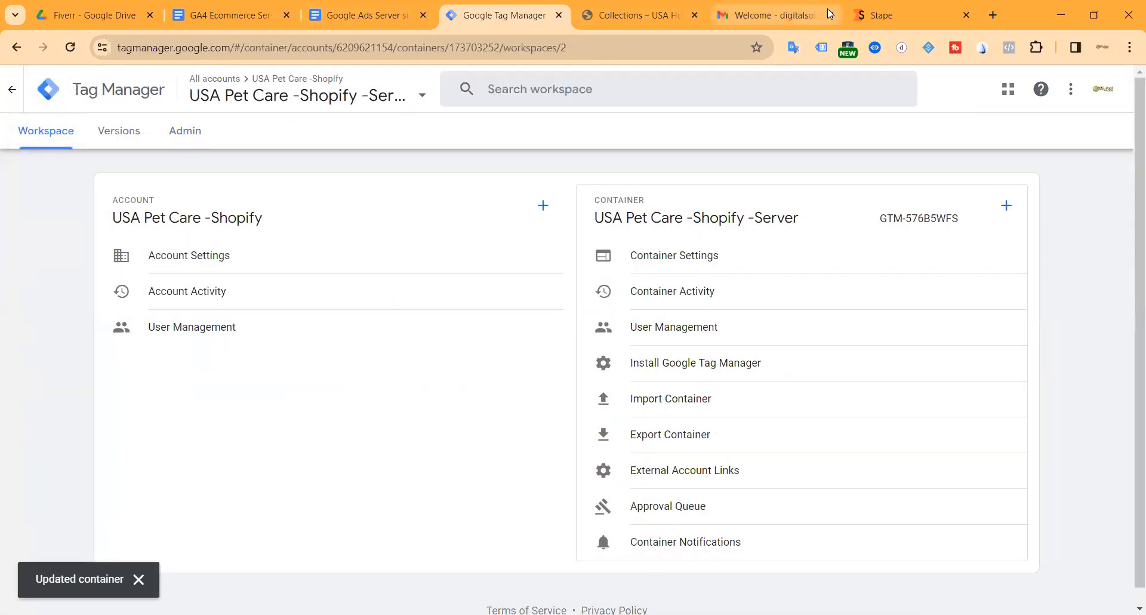
click(883, 15)
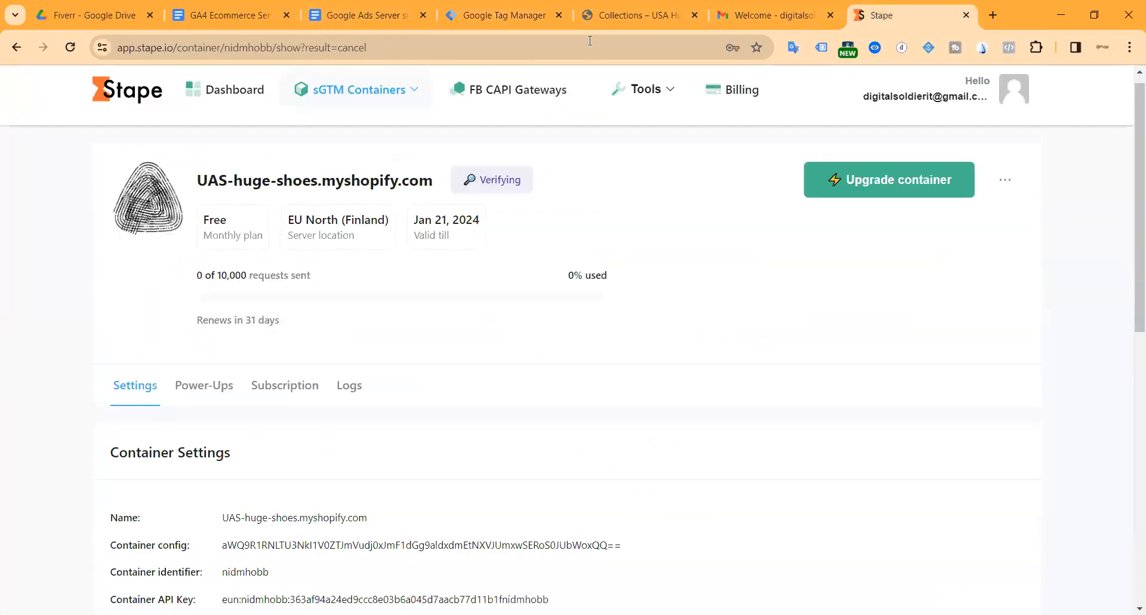
click(480, 16)
drag(901, 24, 503, 20)
click(633, 15)
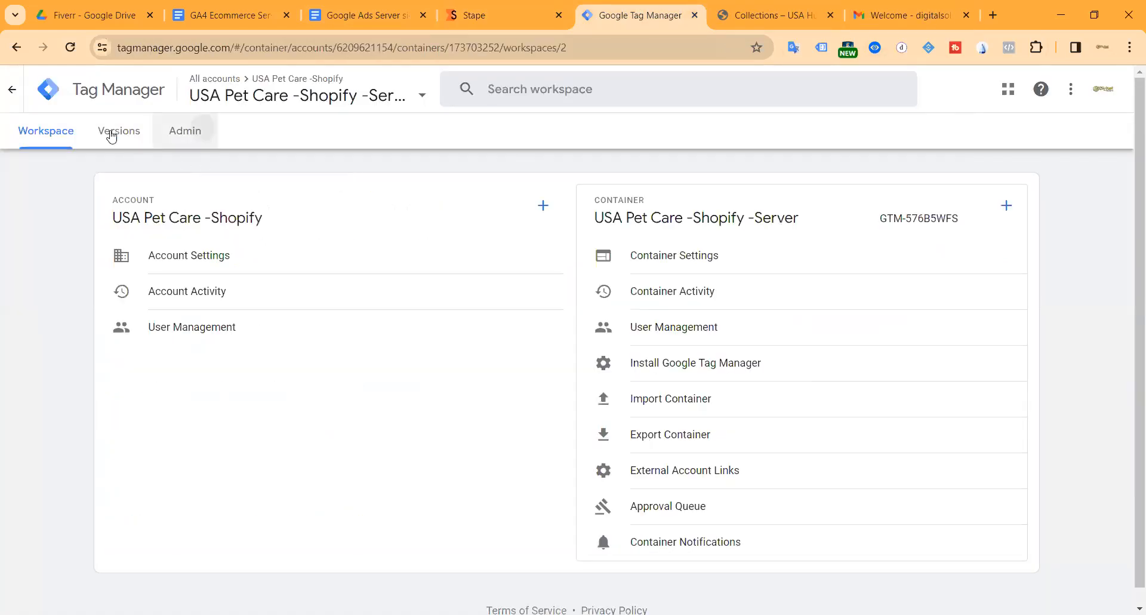
Preview the server container from its workspace, check the Request output in the debug summary, and close the preview.
click(53, 132)
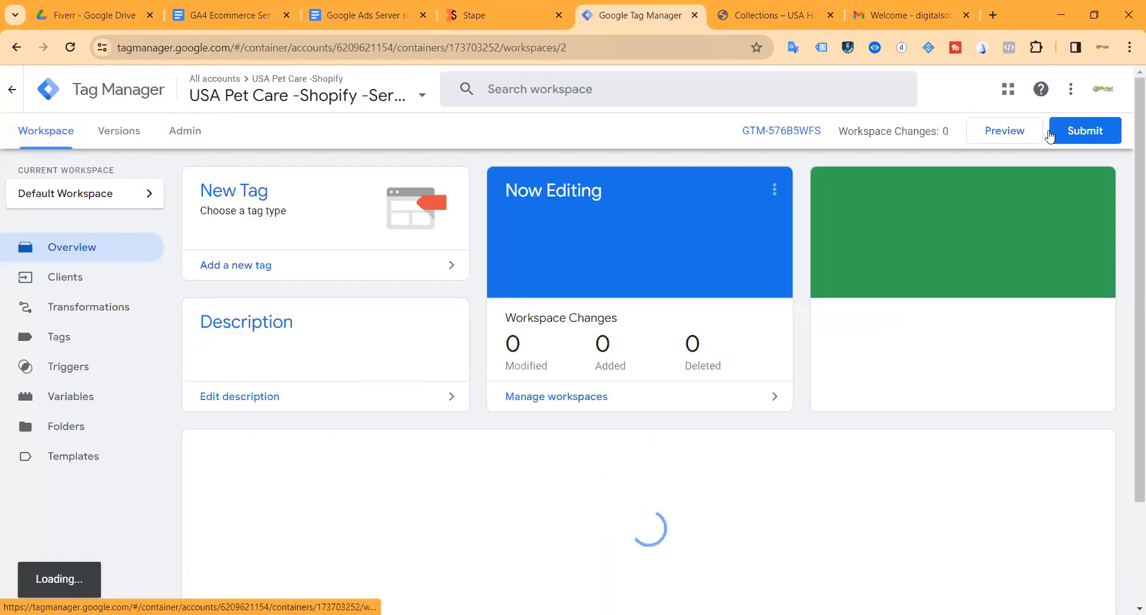
click(994, 138)
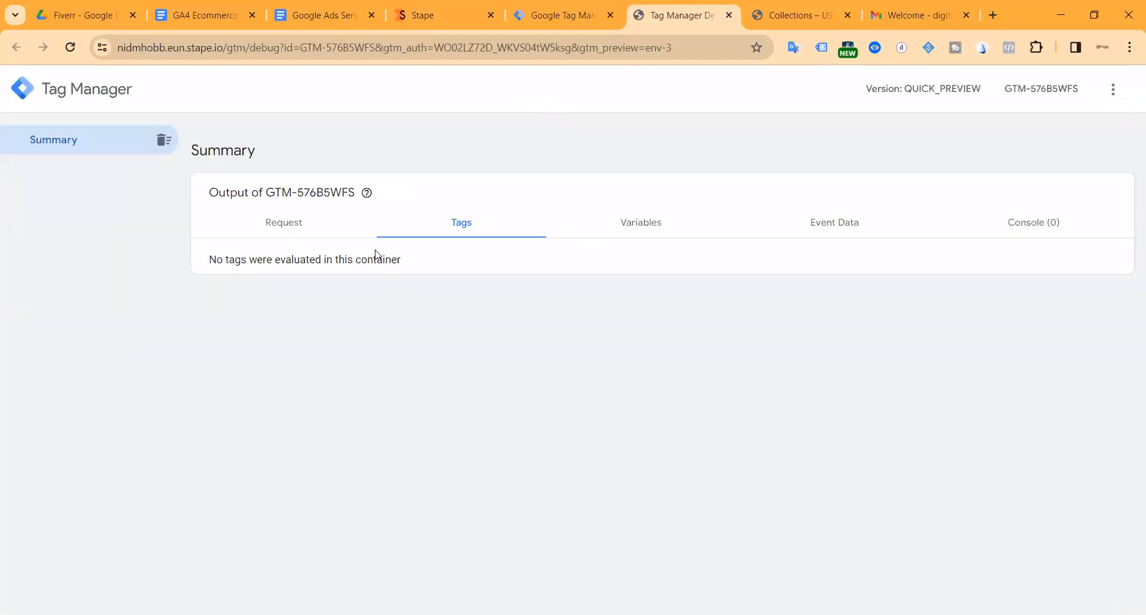
click(280, 222)
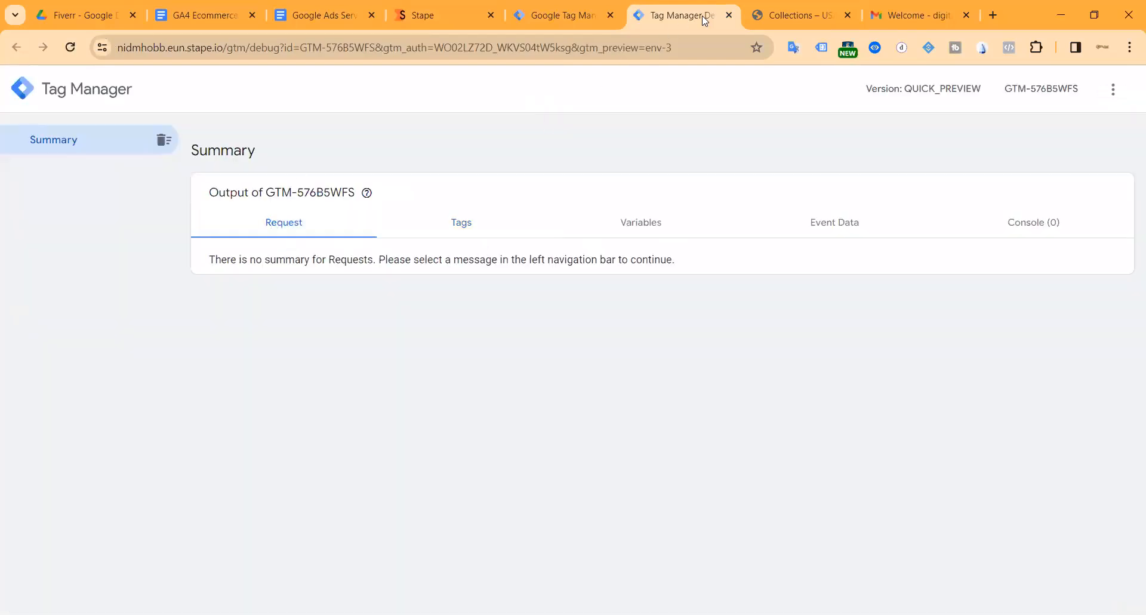
click(729, 15)
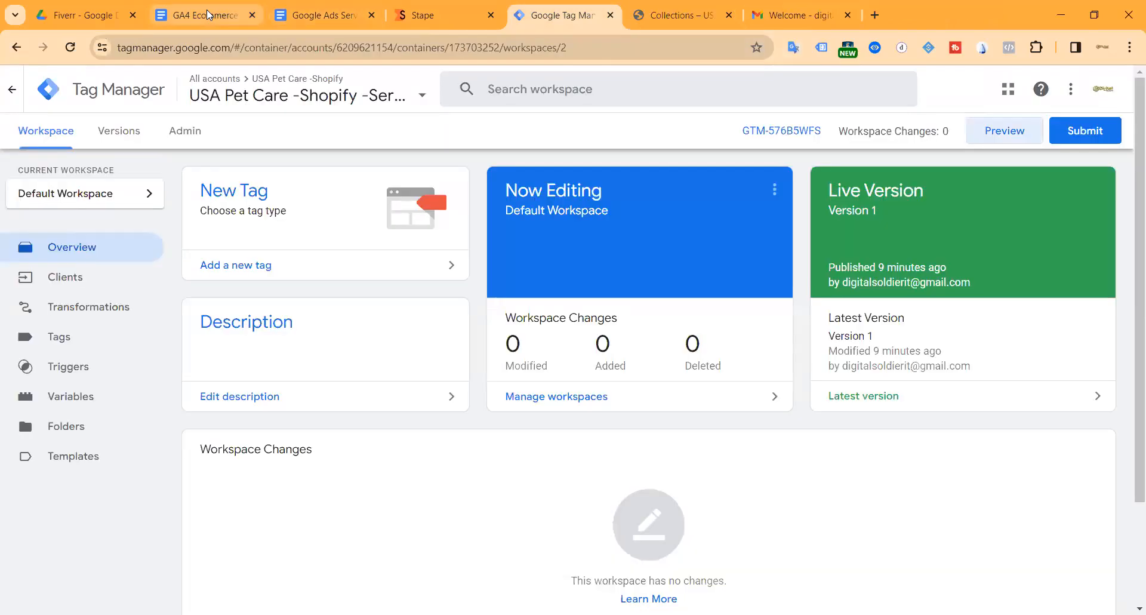
Review the GA4 Ecommerce Server Side Tracking document's setup list and its event parameter tables for view_item and add_to_cart.
click(206, 13)
drag(328, 285, 436, 347)
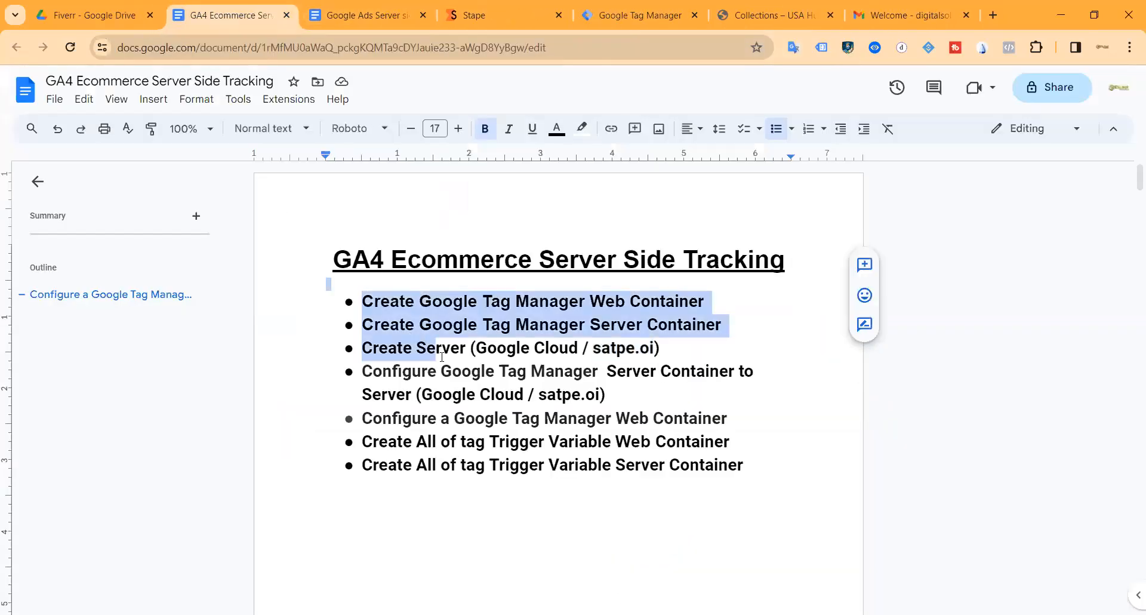
scroll(517, 351, down, 12)
scroll(450, 333, up, 8)
scroll(419, 300, down, 4)
scroll(418, 300, down, 8)
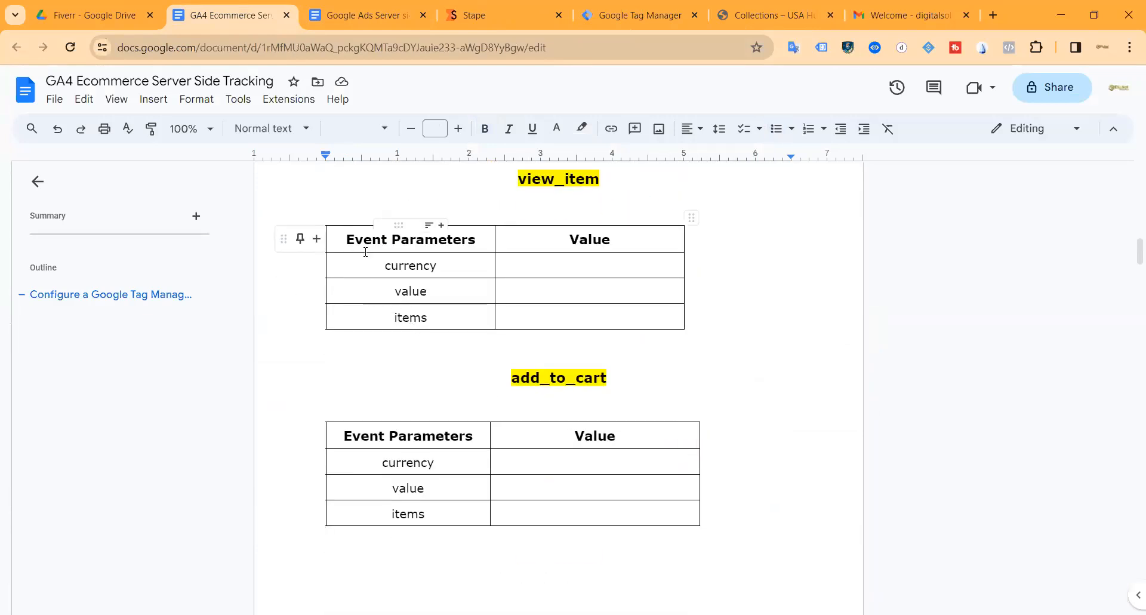
drag(349, 237, 491, 393)
scroll(436, 327, down, 5)
scroll(416, 312, up, 5)
click(396, 294)
scroll(558, 331, up, 10)
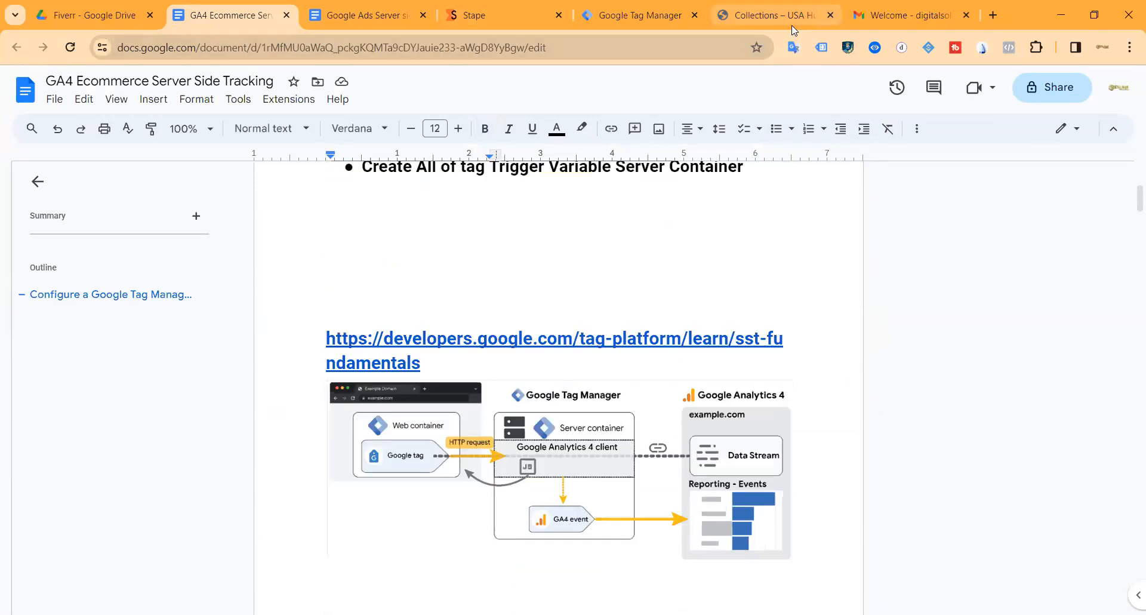
Close the store's Collections tab and open the USA Pet Care -Shopify -Web container from Tag Manager in a new browser tab.
click(764, 15)
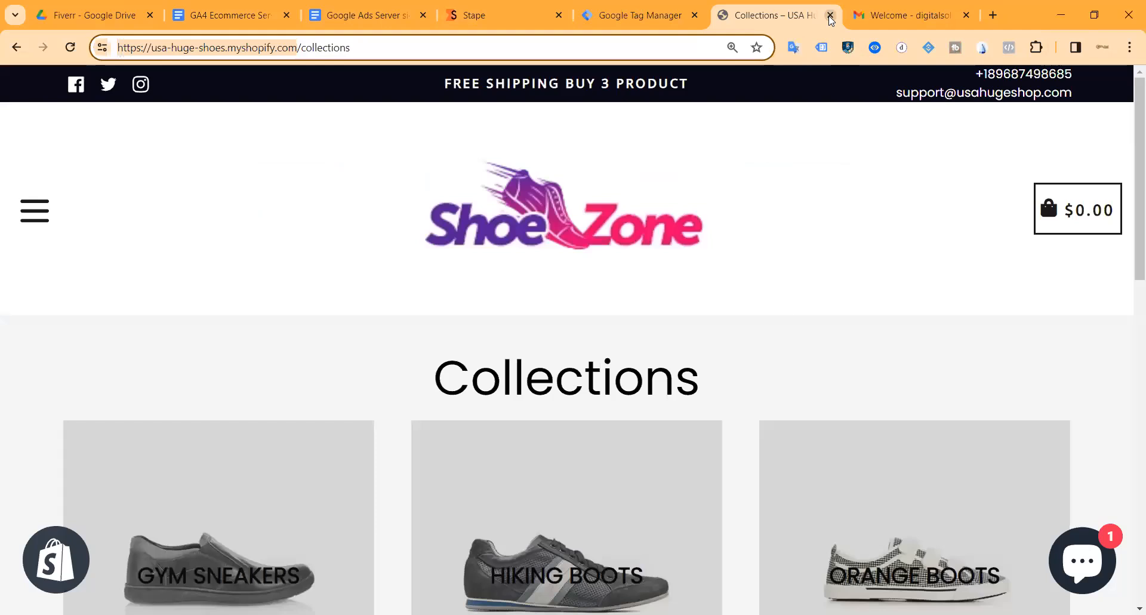
click(830, 15)
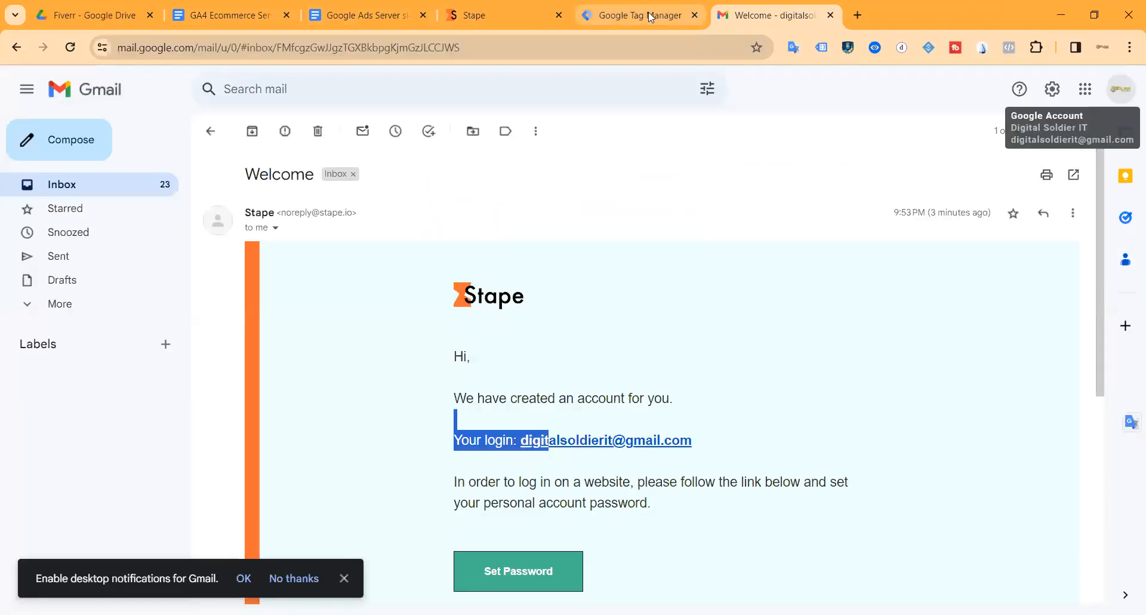
click(600, 15)
click(367, 100)
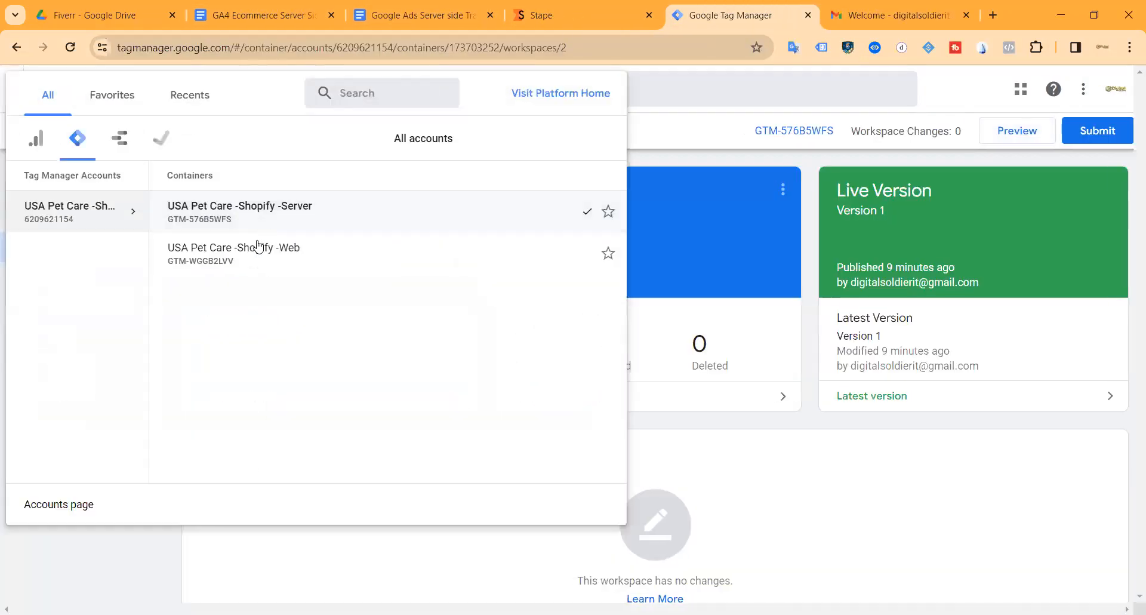
right_click(293, 260)
click(307, 271)
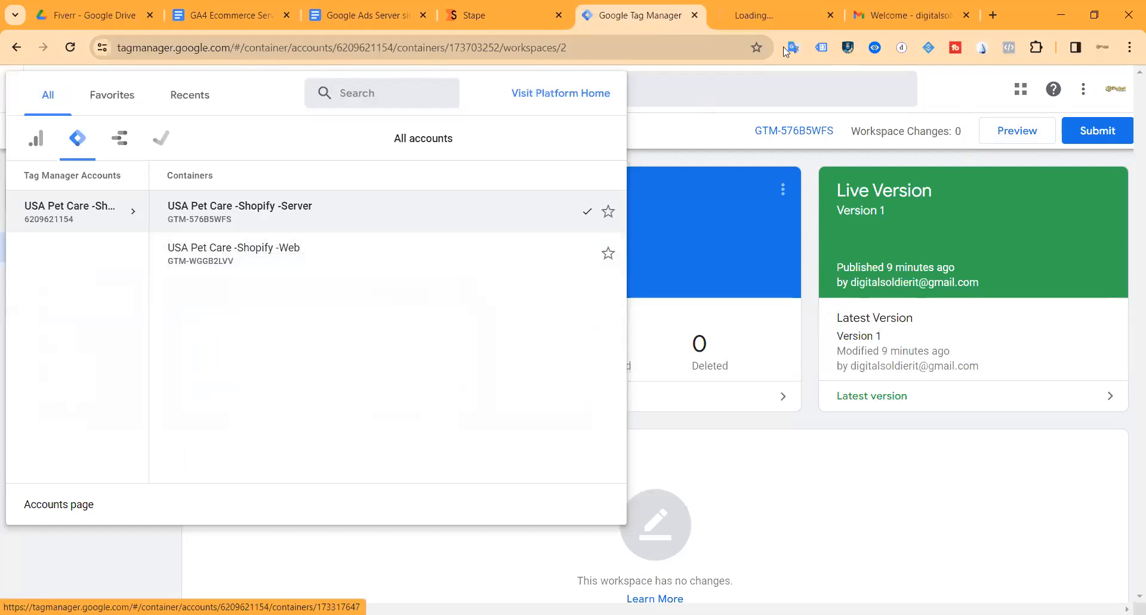
Move the Gmail tab directly after Google Drive and open the tag list in the web container's workspace.
click(803, 15)
drag(926, 15, 263, 10)
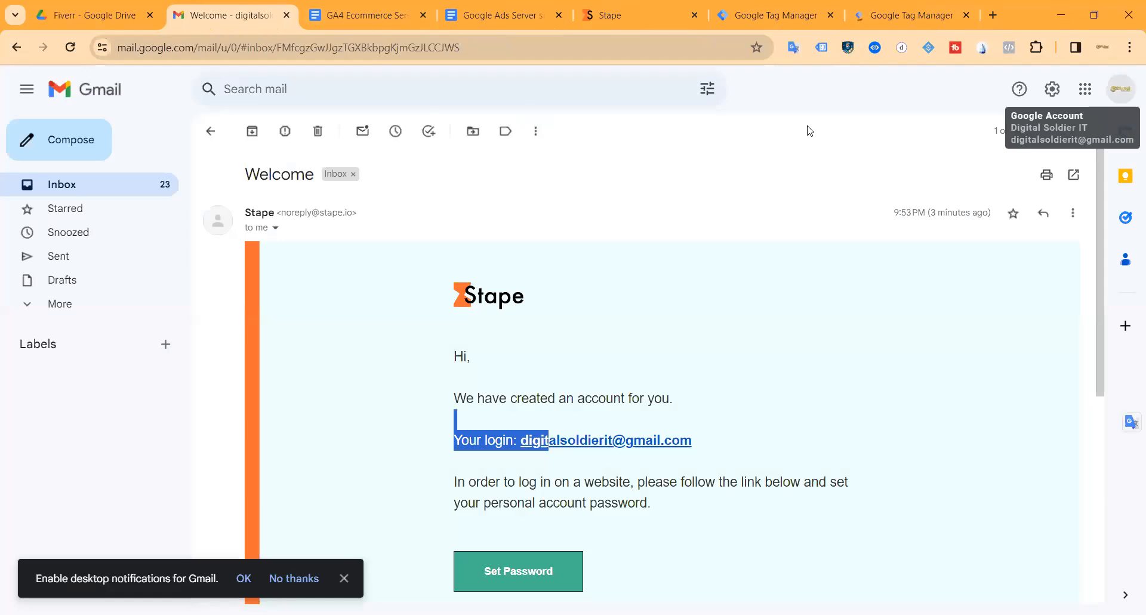
click(874, 108)
click(895, 15)
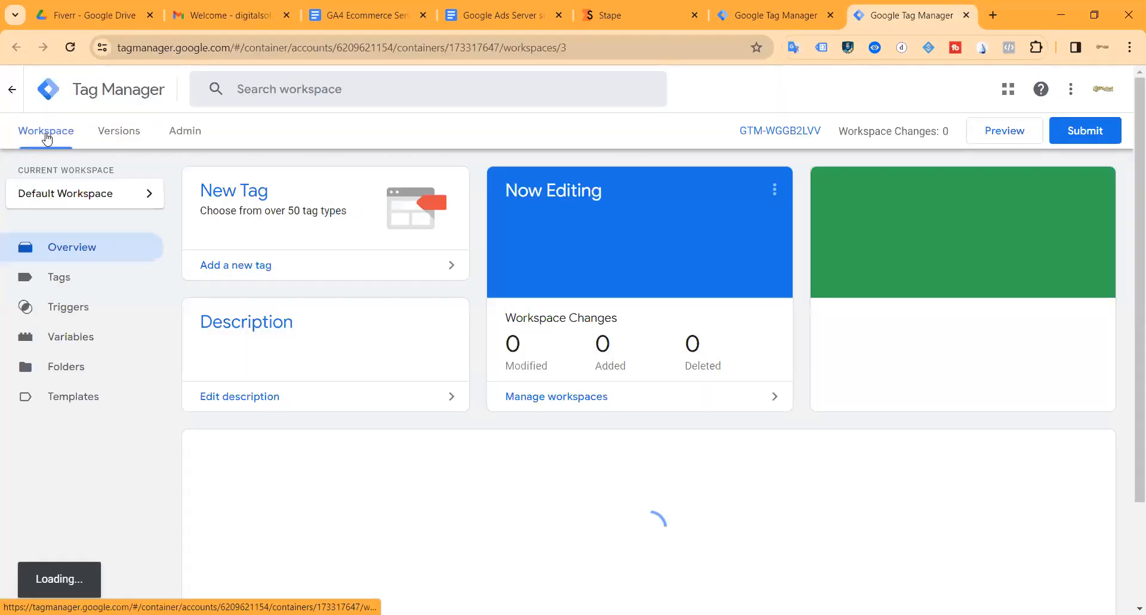
click(82, 277)
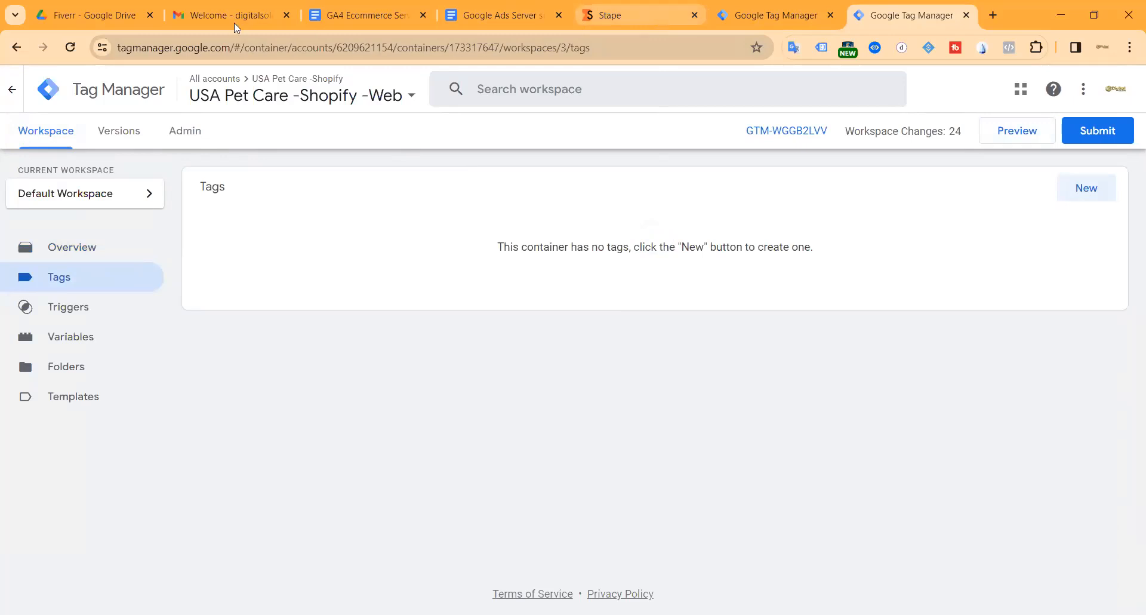
Move the Stape tab directly after the GA4 Ecommerce document's tab.
click(627, 12)
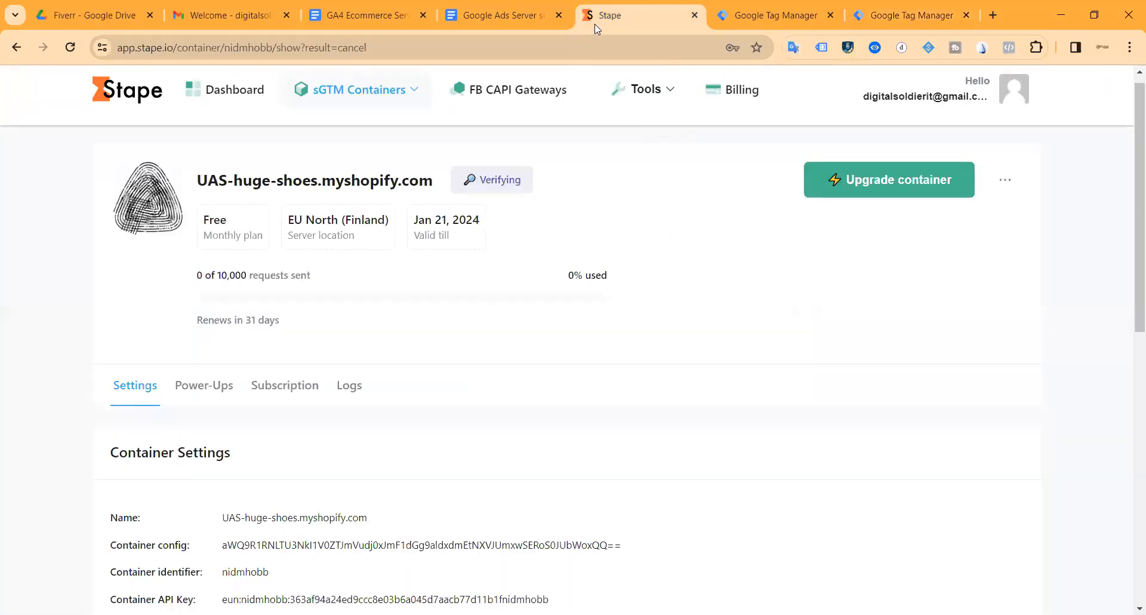
drag(594, 24, 477, 19)
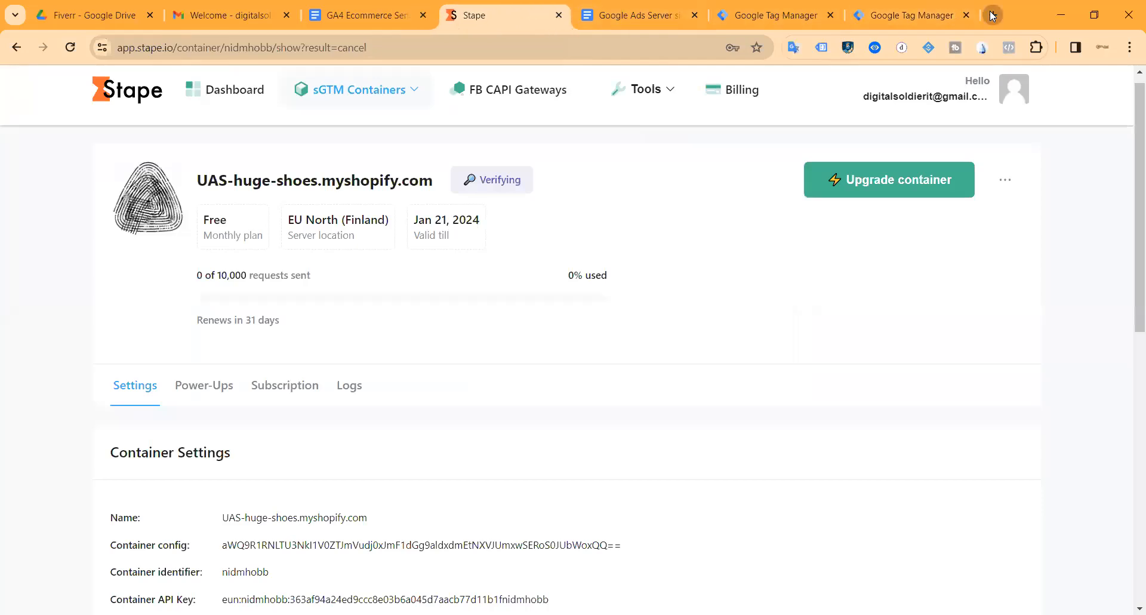
click(992, 17)
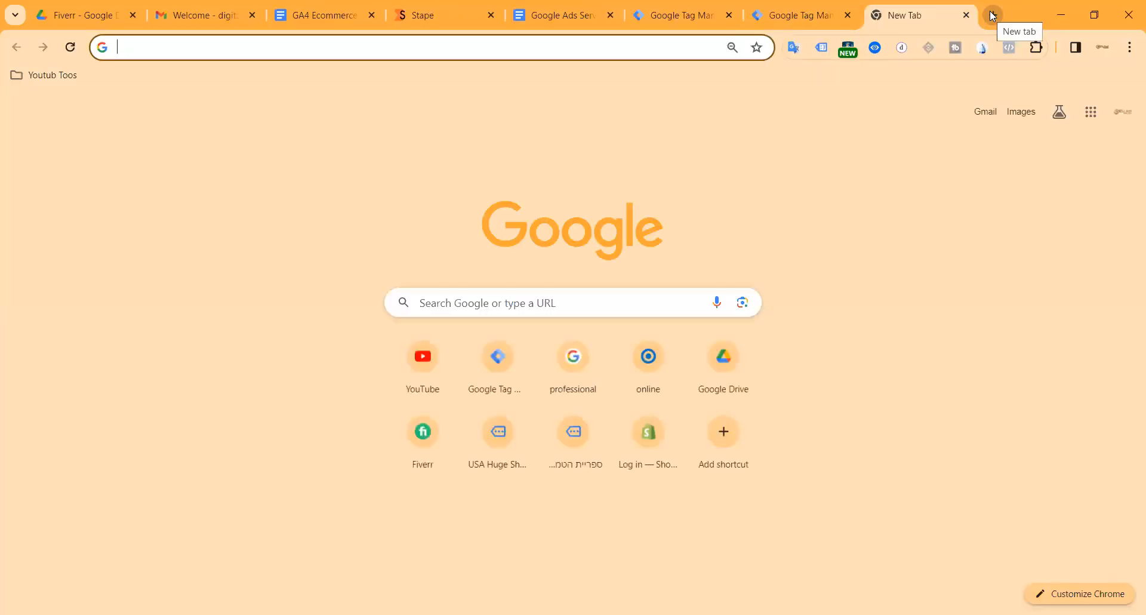
text(fiverr.com)
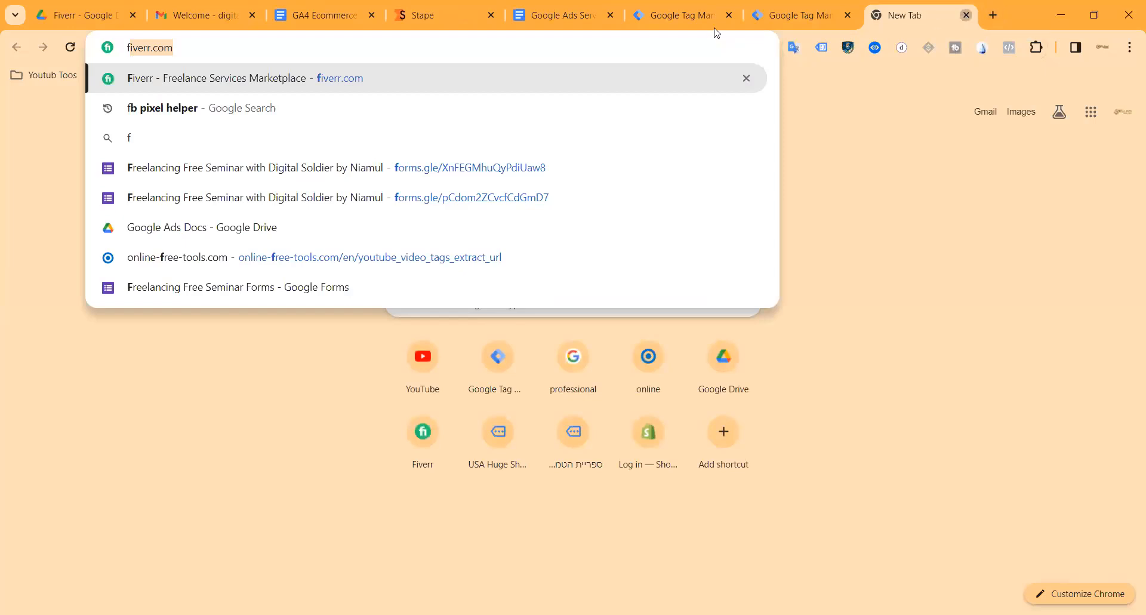
key(ctrl+w)
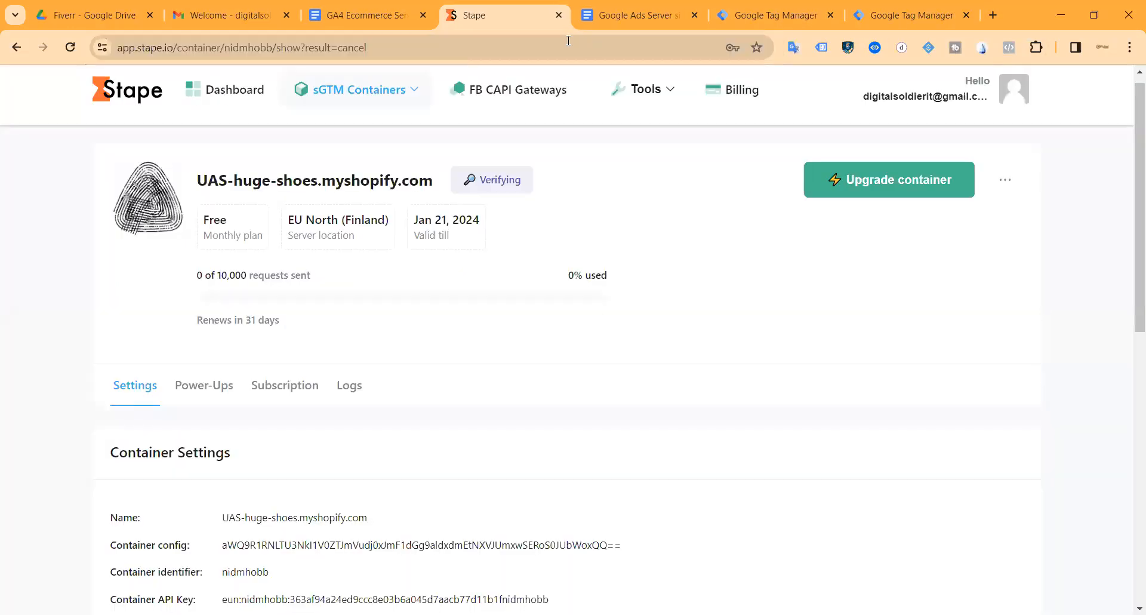
Open usa-huge-shoes.myshopify.com in a new browser tab, set the page zoom to 100%, and select the store's address.
click(992, 16)
text(u)
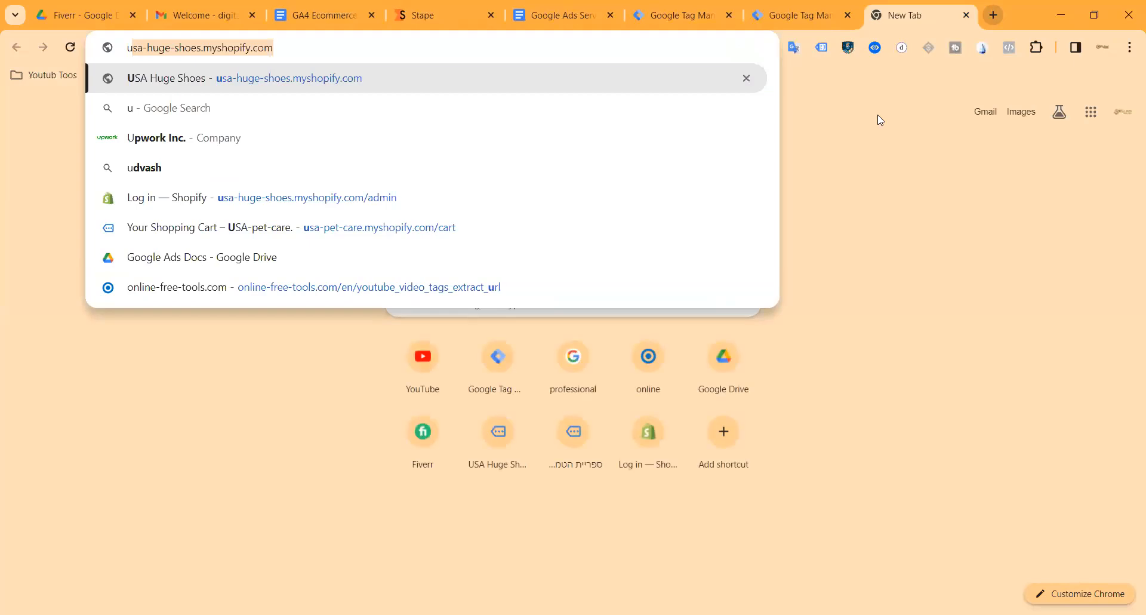
key(Return)
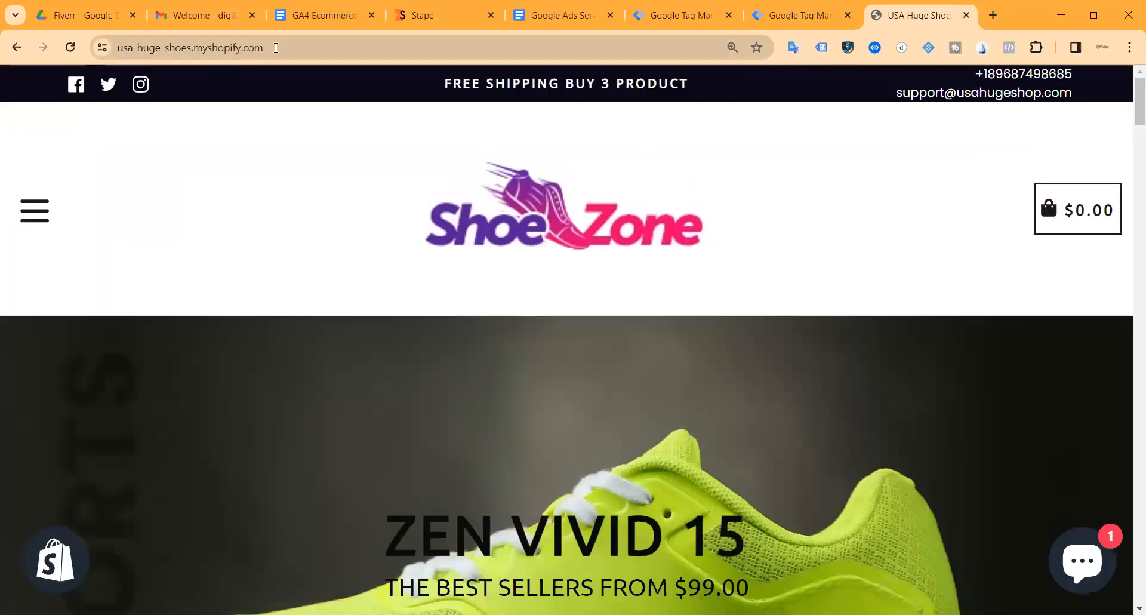
click(1129, 47)
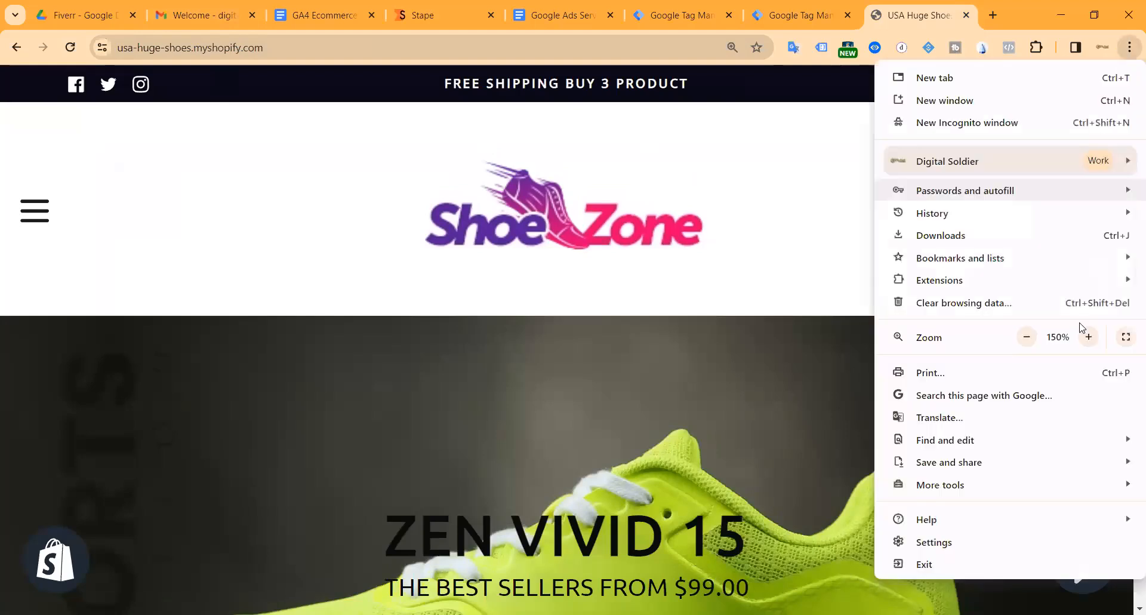
click(1026, 336)
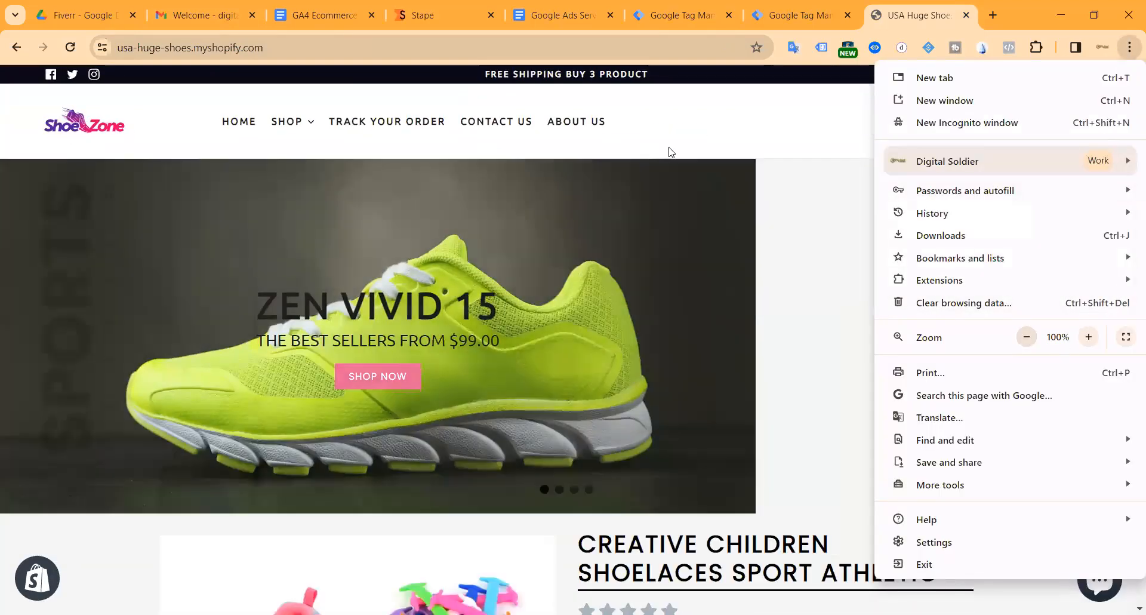
click(228, 48)
click(255, 49)
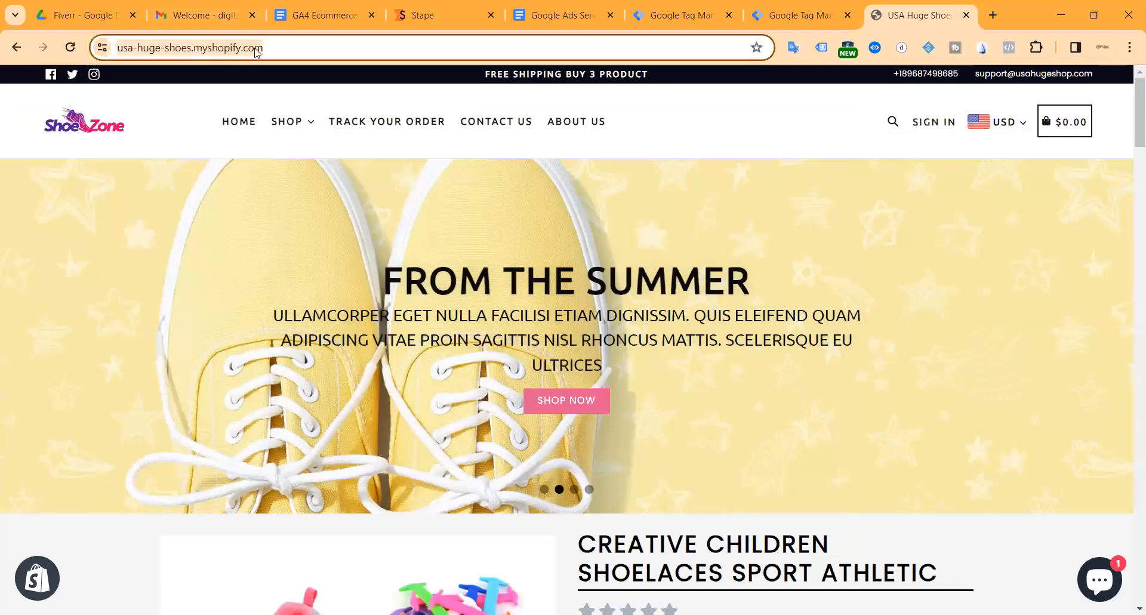
click(791, 10)
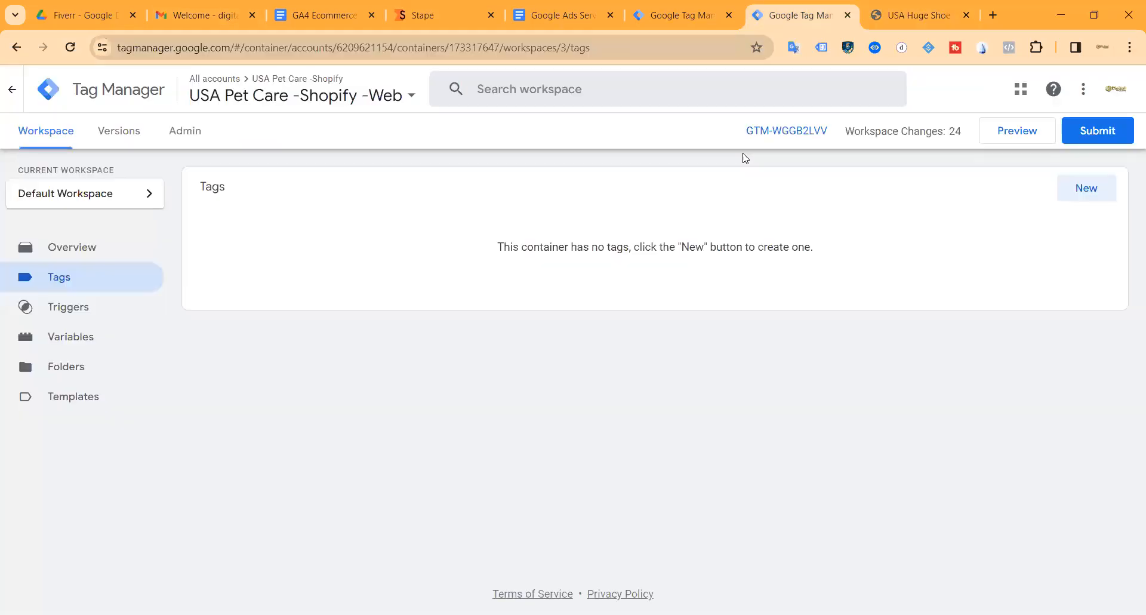
click(1005, 135)
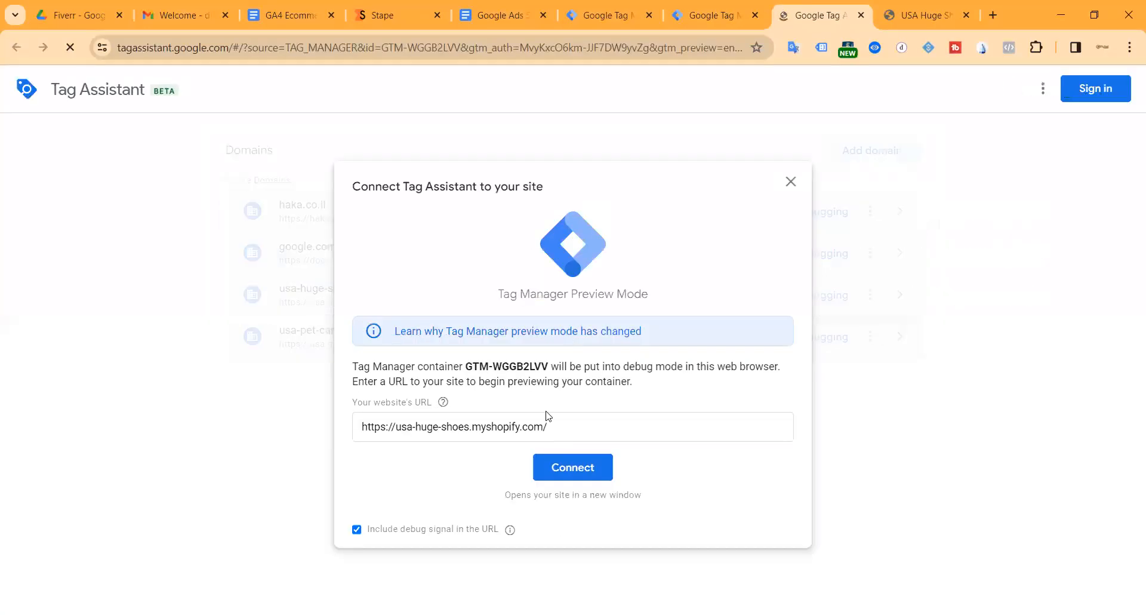
click(562, 467)
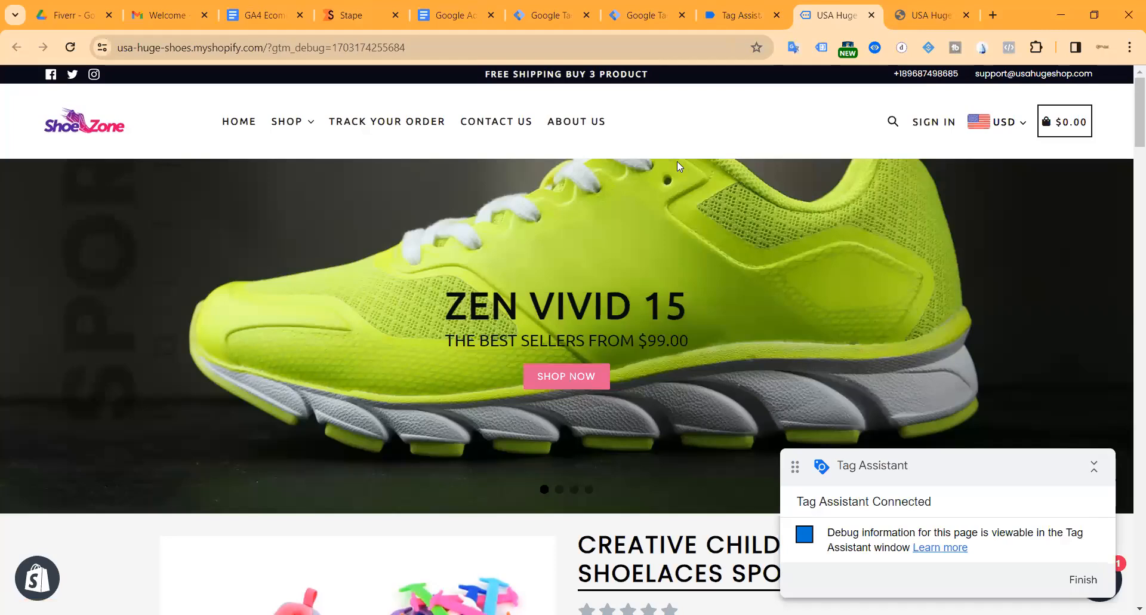
Collapse the Tag Assistant badge on the store page, move it lower, and look through the home page's product sections.
scroll(670, 281, down, 10)
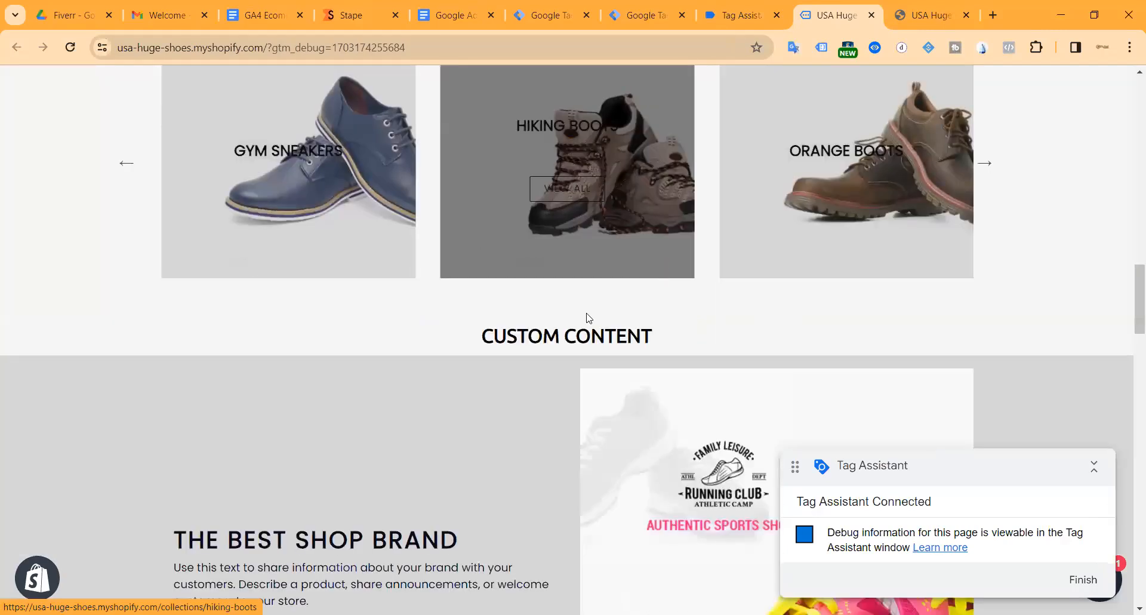
click(1094, 467)
drag(1071, 465, 1034, 565)
scroll(839, 416, down, 10)
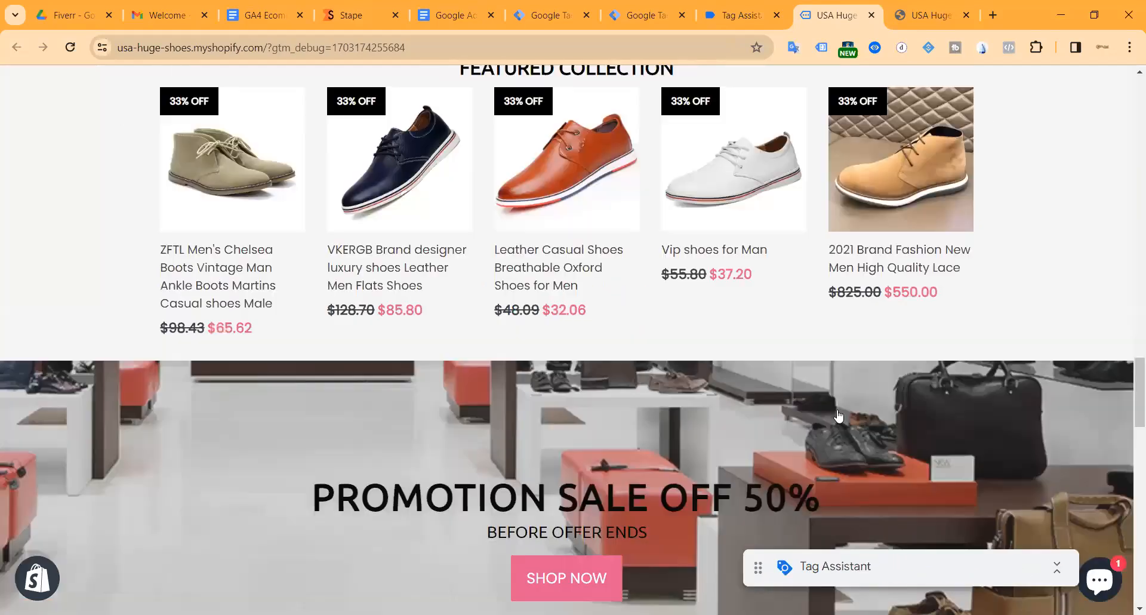
scroll(839, 416, down, 10)
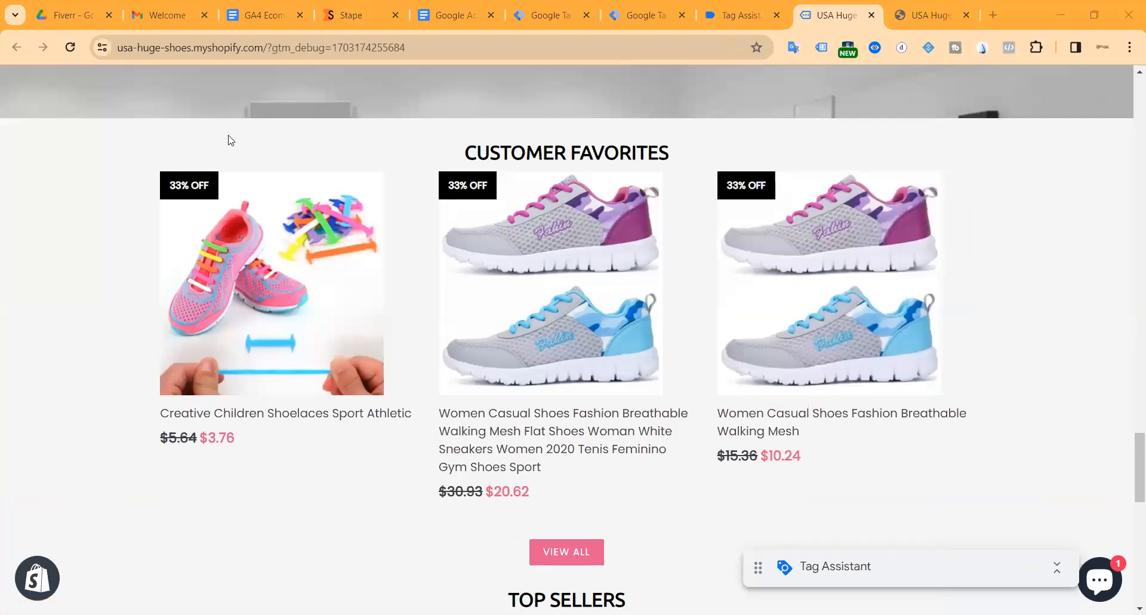
scroll(567, 201, up, 20)
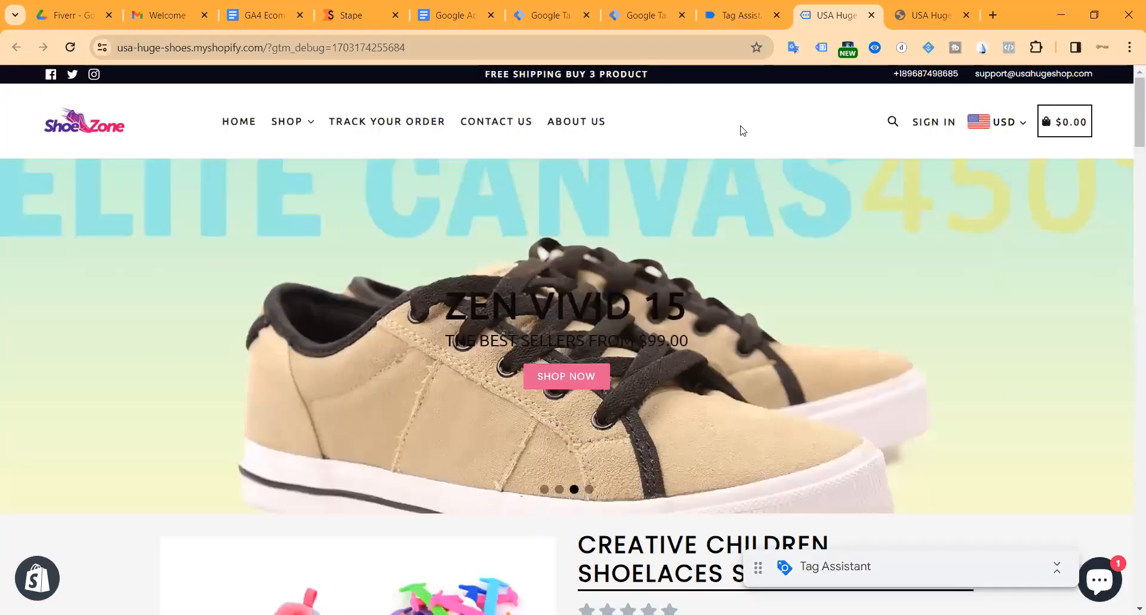
Return to Tag Assistant, dismiss the connection dialog, and check the web container's debug summary alongside the store page.
click(642, 17)
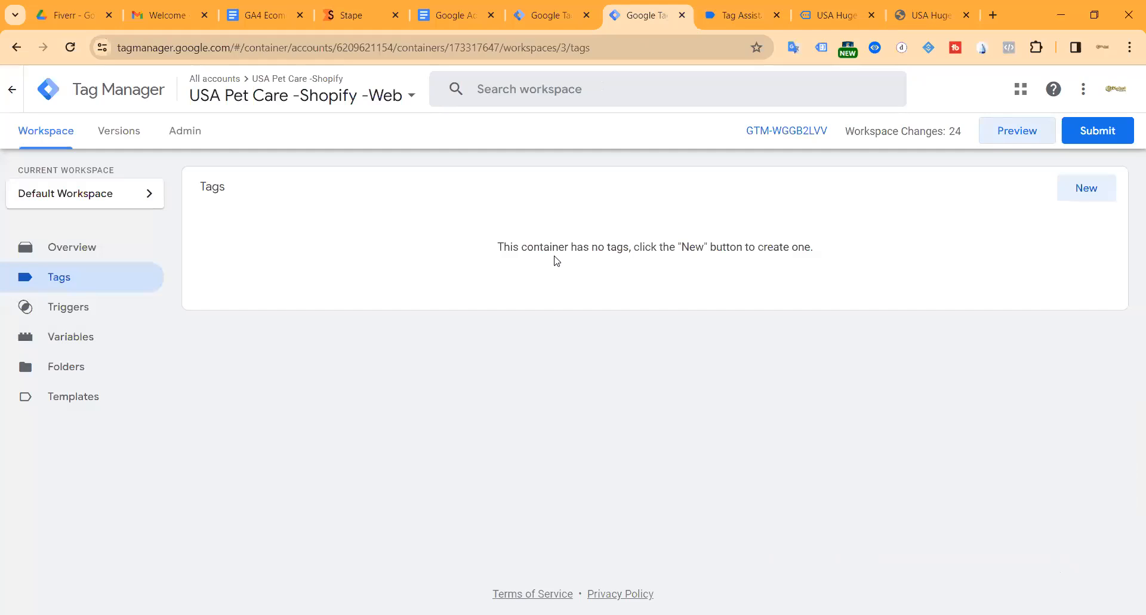
click(699, 16)
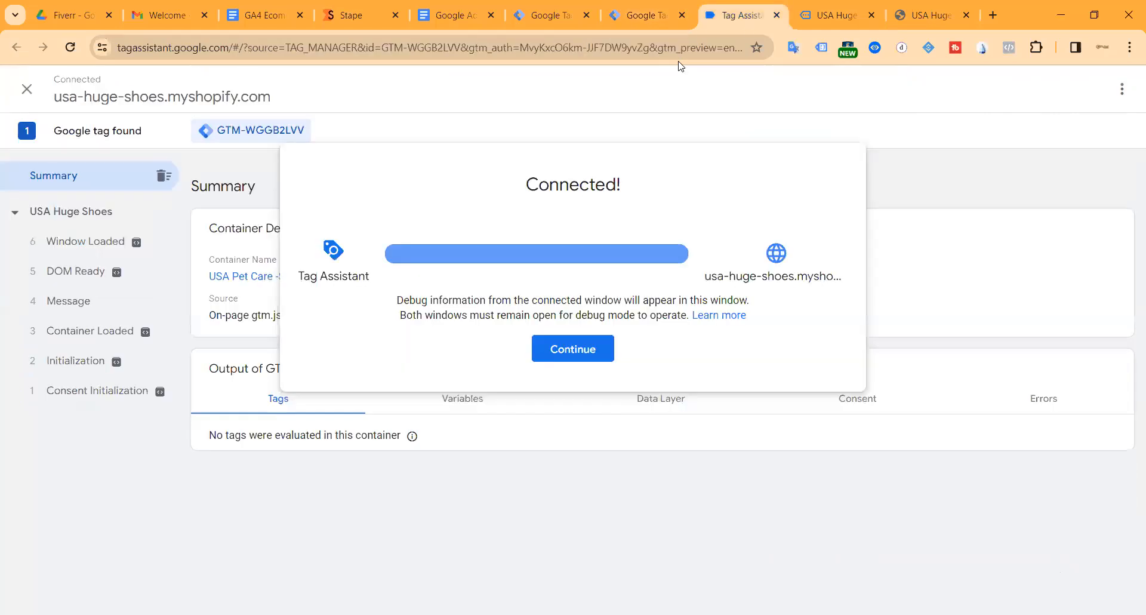
click(539, 354)
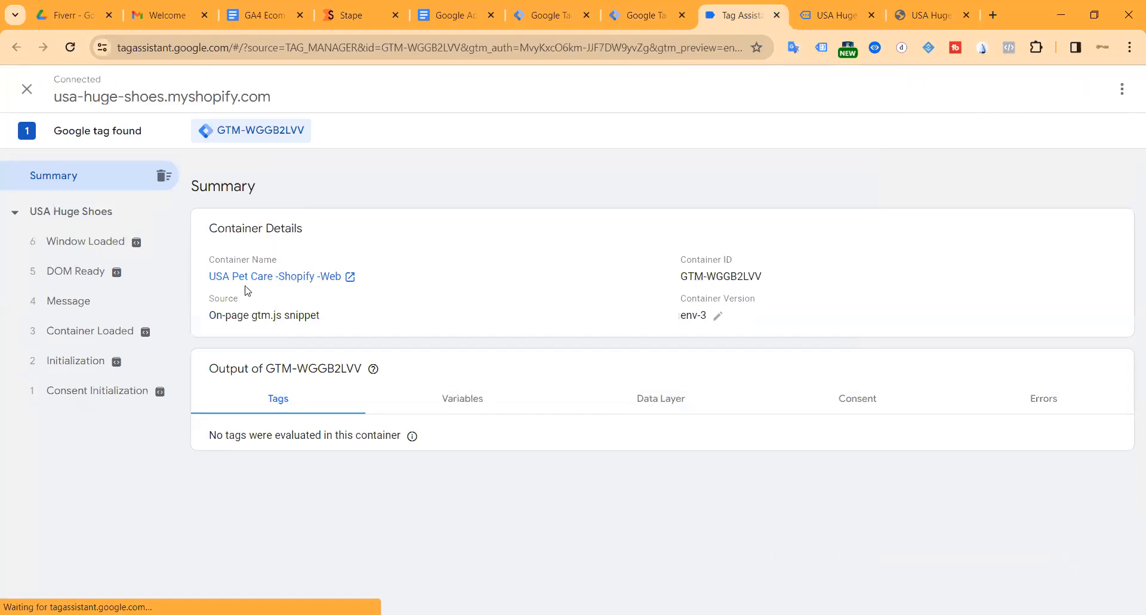
click(832, 16)
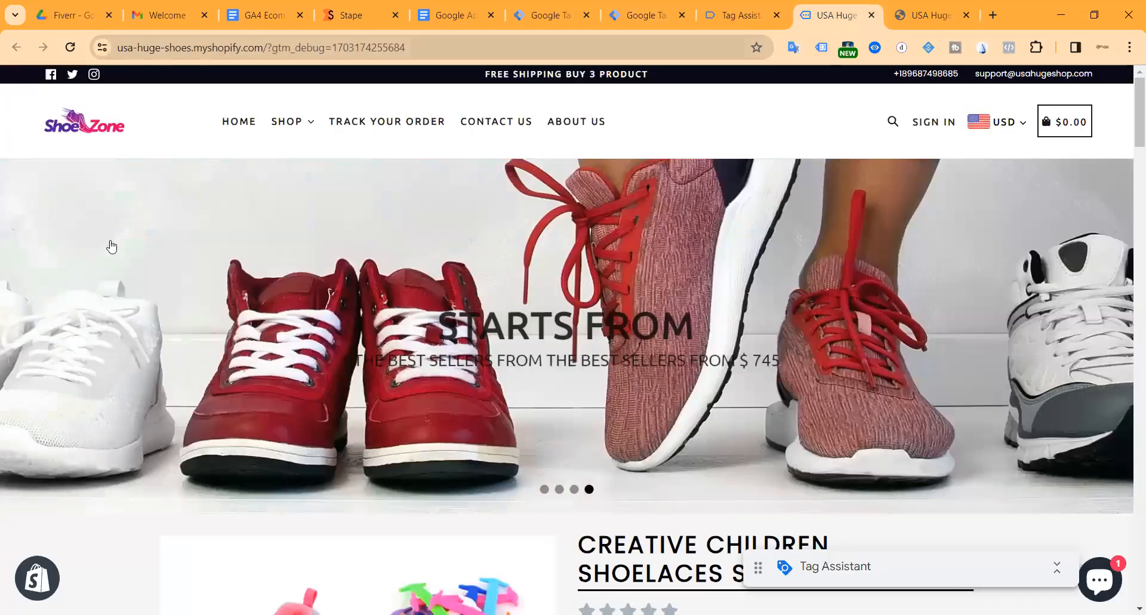
click(740, 16)
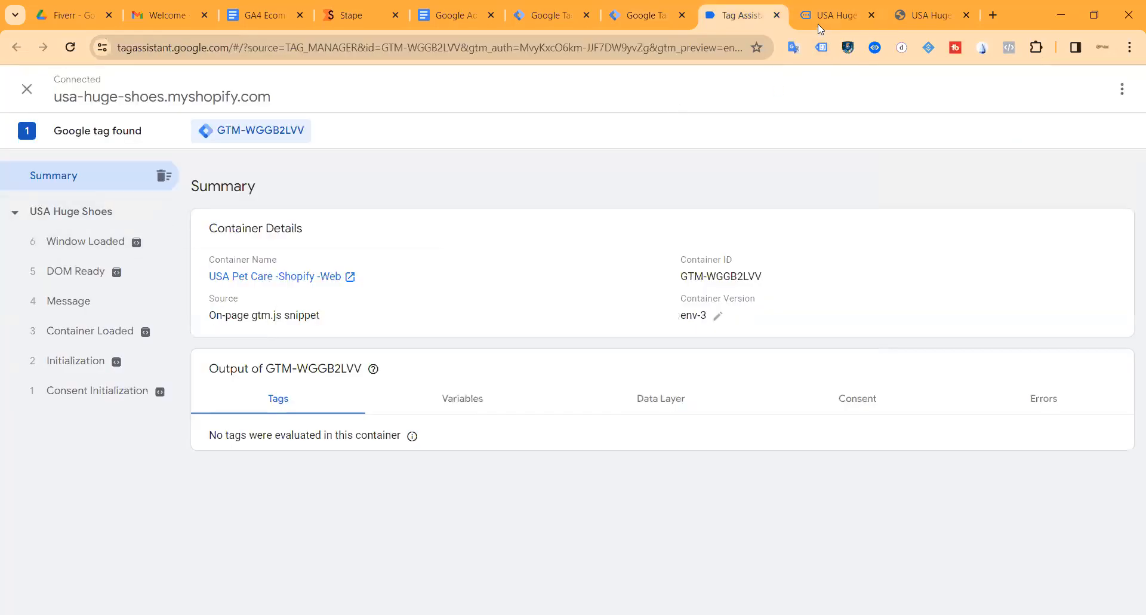
Add the Creative Children Shoelaces Sport Athletic product to the store's cart and return to Tag Assistant to check its events.
click(818, 24)
scroll(635, 285, down, 5)
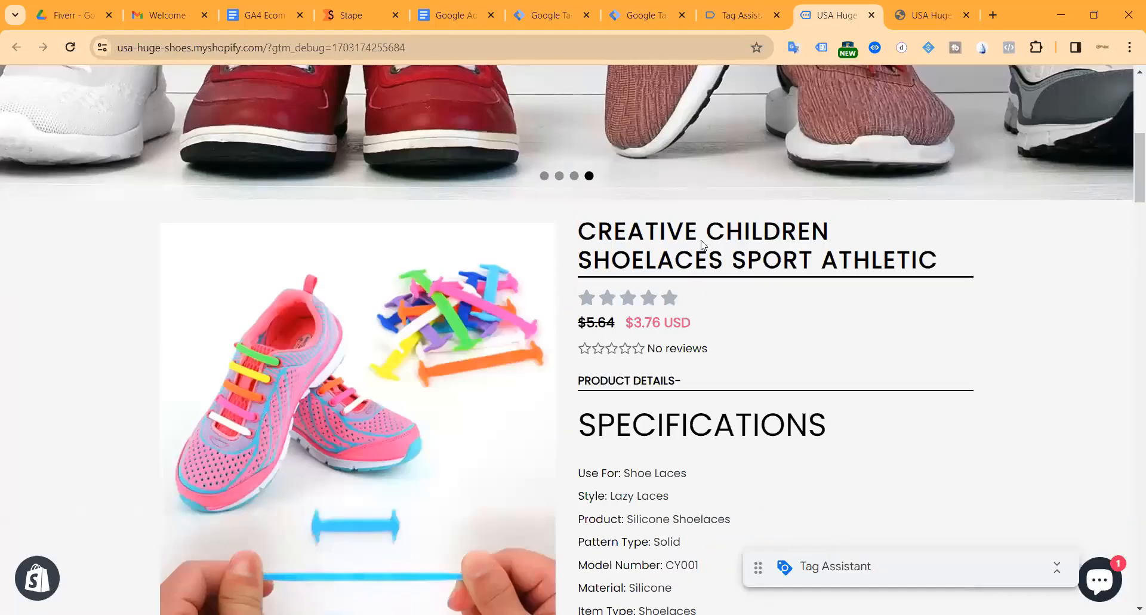
scroll(703, 245, down, 15)
scroll(702, 253, up, 13)
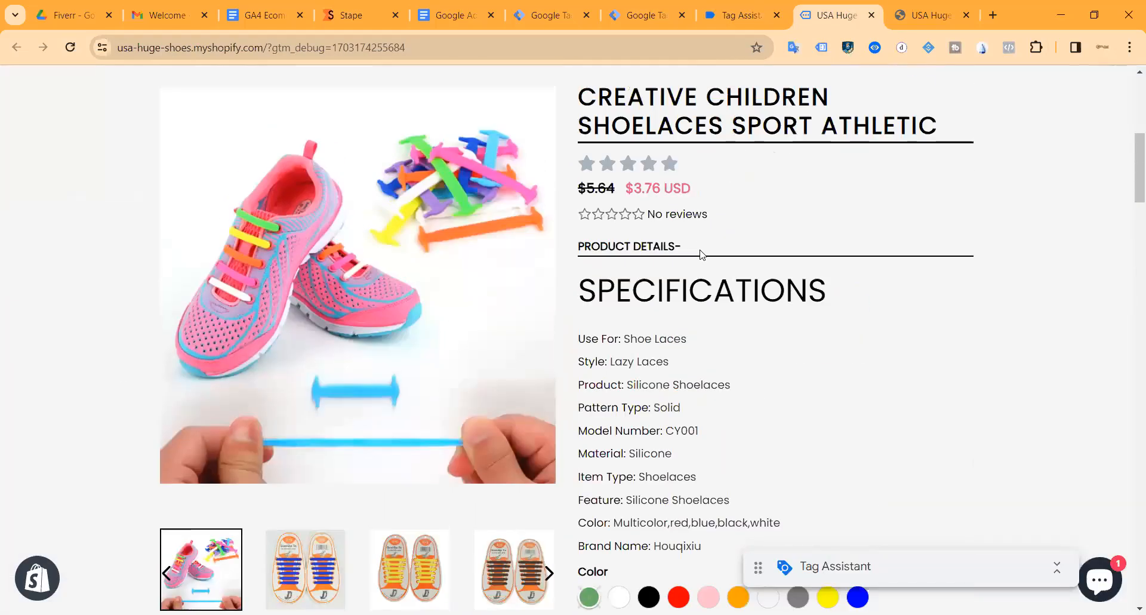
scroll(703, 254, down, 6)
click(750, 187)
click(742, 13)
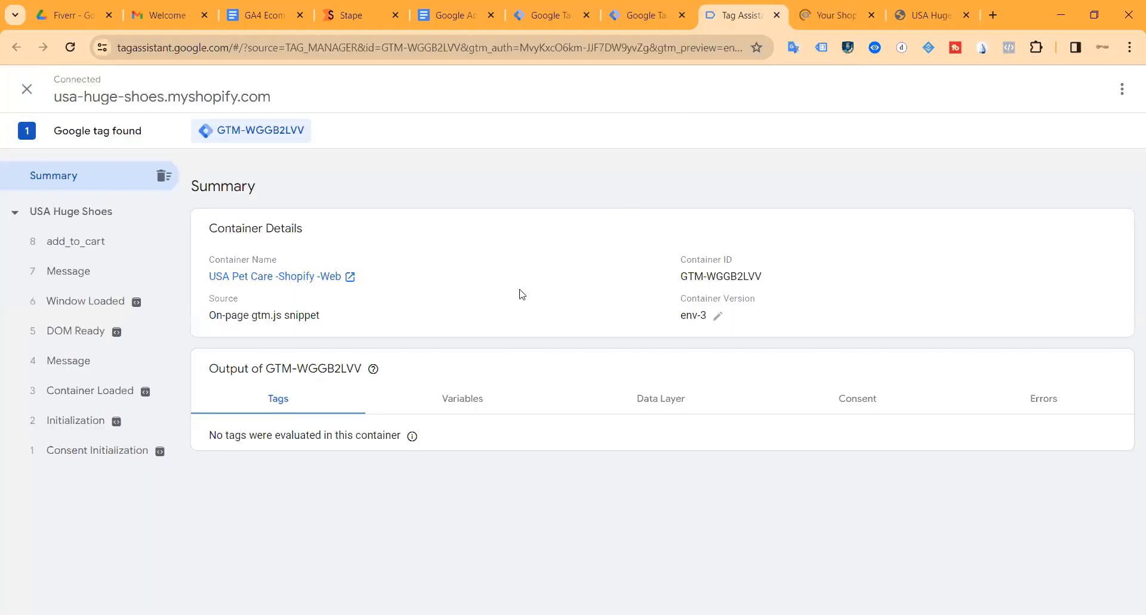
Open the ZFTL Men's Chelsea Boots product from the store's Shop collection and add it to the cart.
click(836, 15)
scroll(494, 214, down, 4)
scroll(511, 148, up, 4)
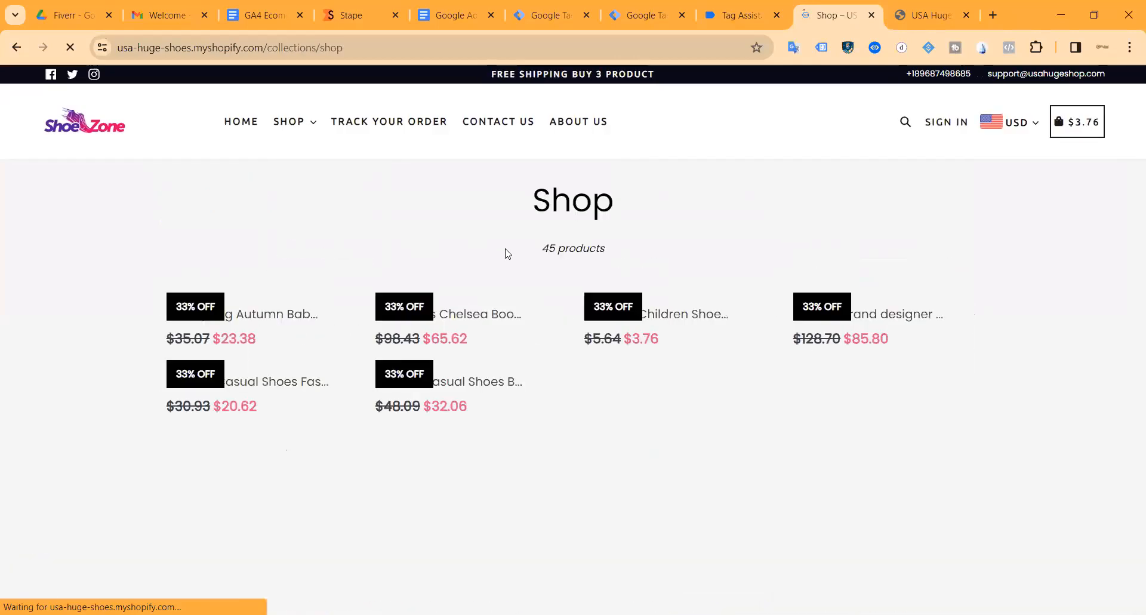
scroll(452, 219, down, 3)
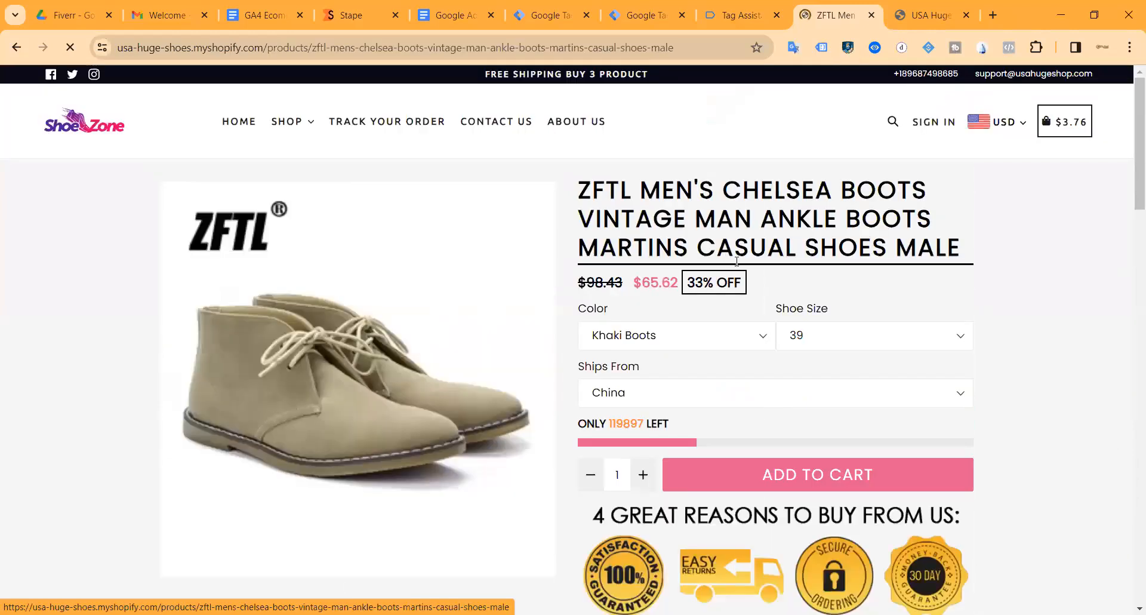
scroll(786, 289, down, 8)
scroll(788, 291, up, 8)
scroll(794, 292, down, 5)
click(804, 206)
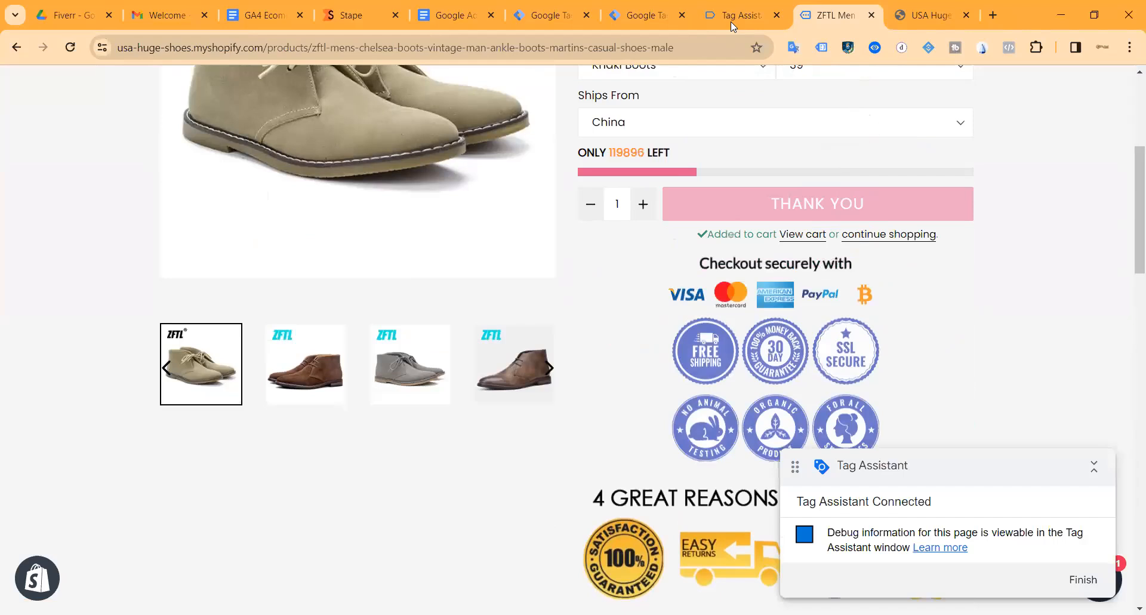
Check Tag Assistant for the events from the ZFTL boots page and look through the rest of that product page.
click(730, 18)
click(826, 17)
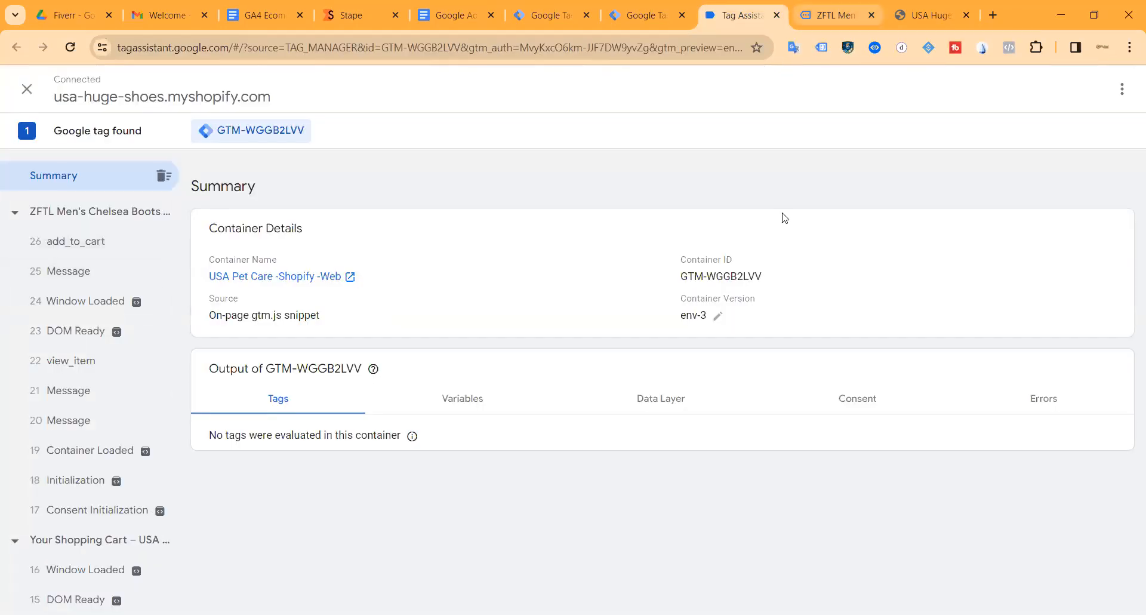
scroll(642, 298, down, 5)
scroll(642, 298, down, 10)
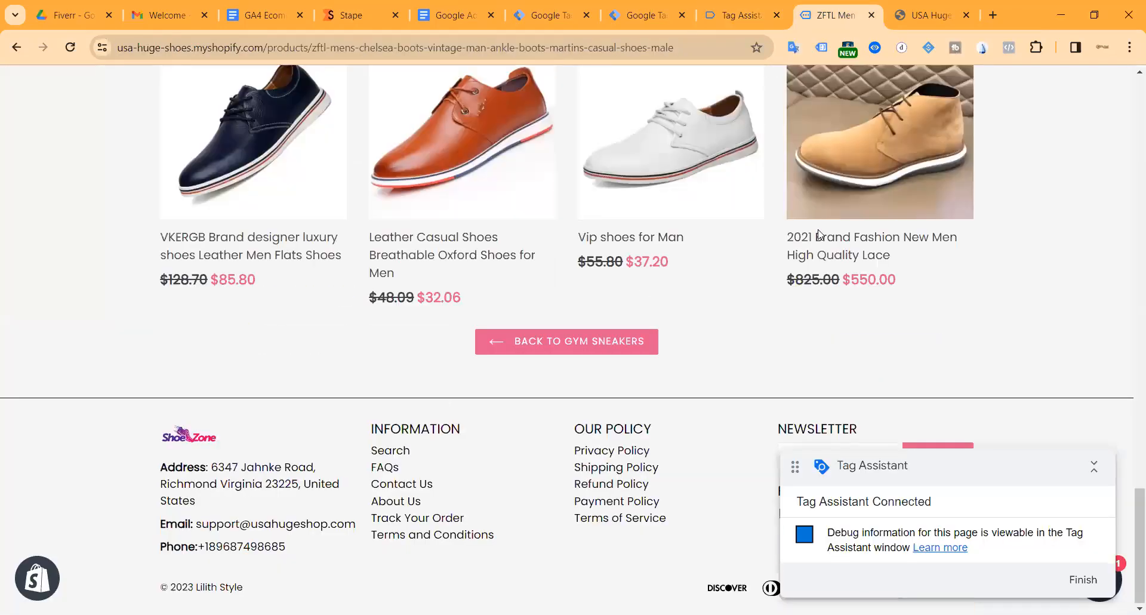
scroll(818, 234, up, 15)
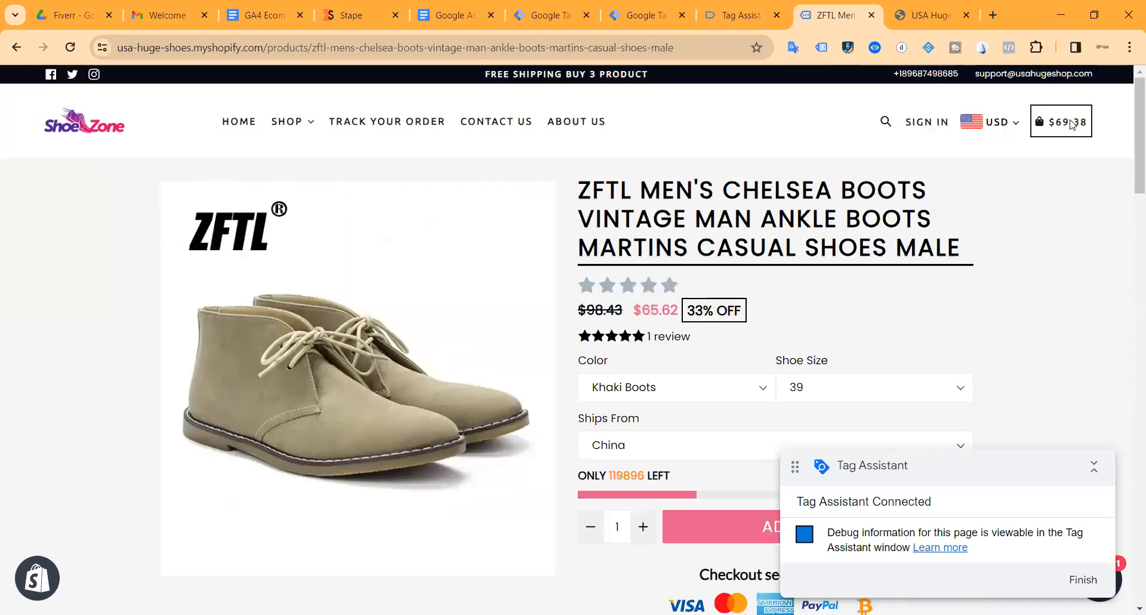
Open the store's shopping cart and proceed to checkout.
click(1072, 124)
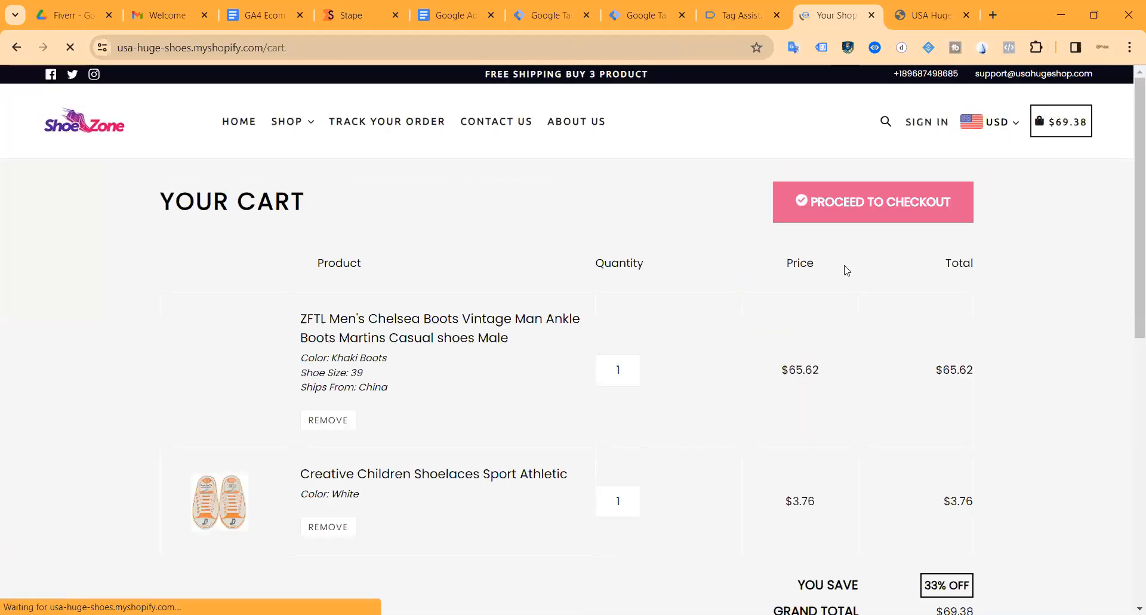
scroll(877, 274, down, 7)
click(872, 276)
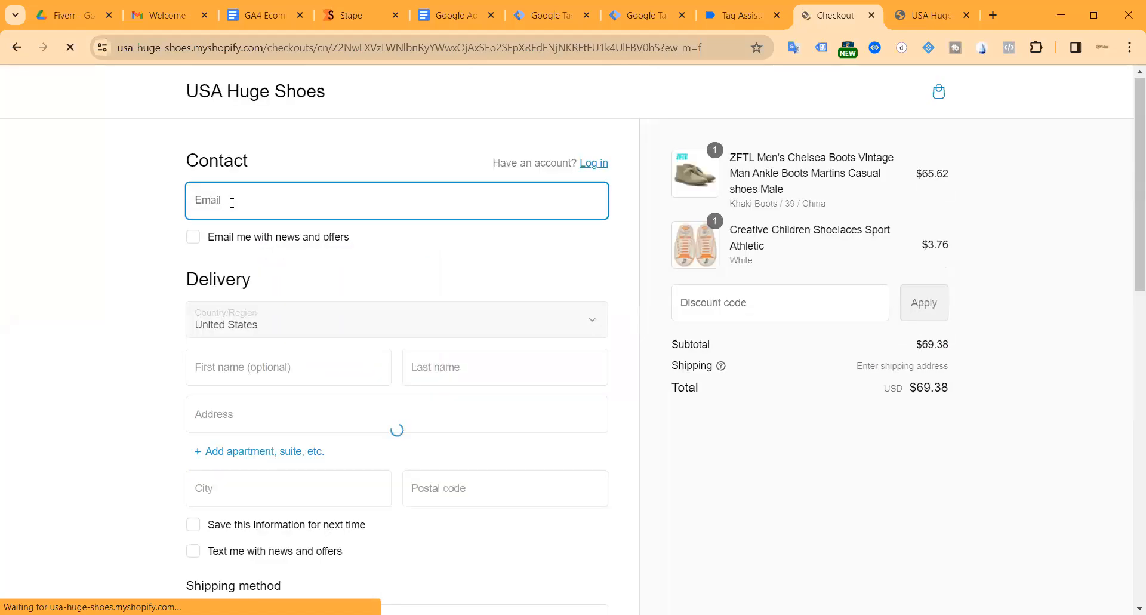
Enter the card number, expiration date and security code for the credit card payment and try to pay.
click(231, 202)
scroll(244, 324, down, 10)
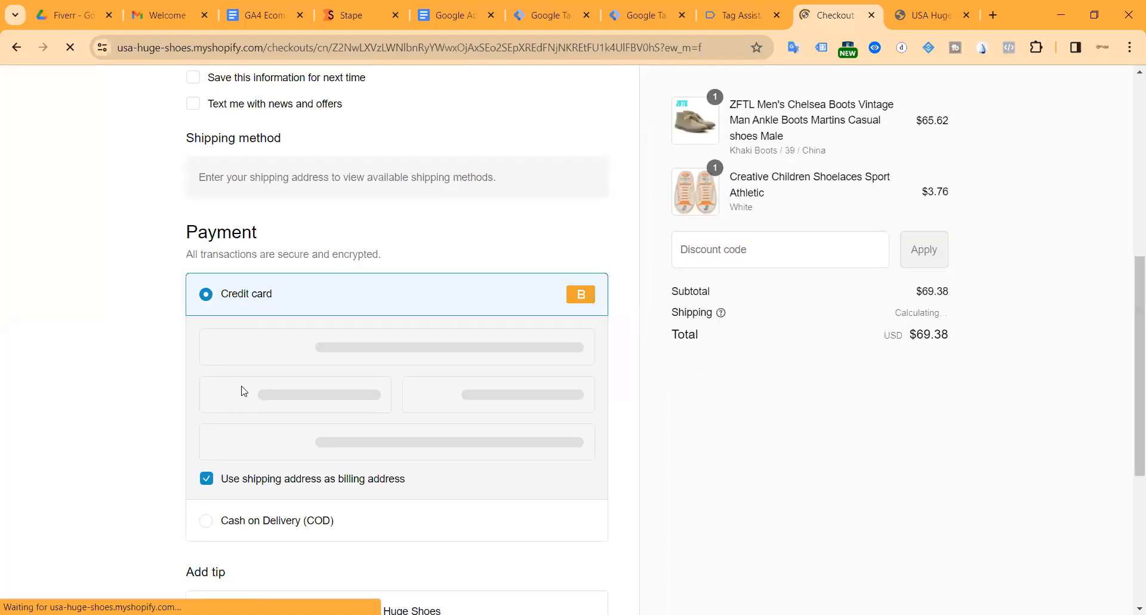
scroll(239, 235, down, 4)
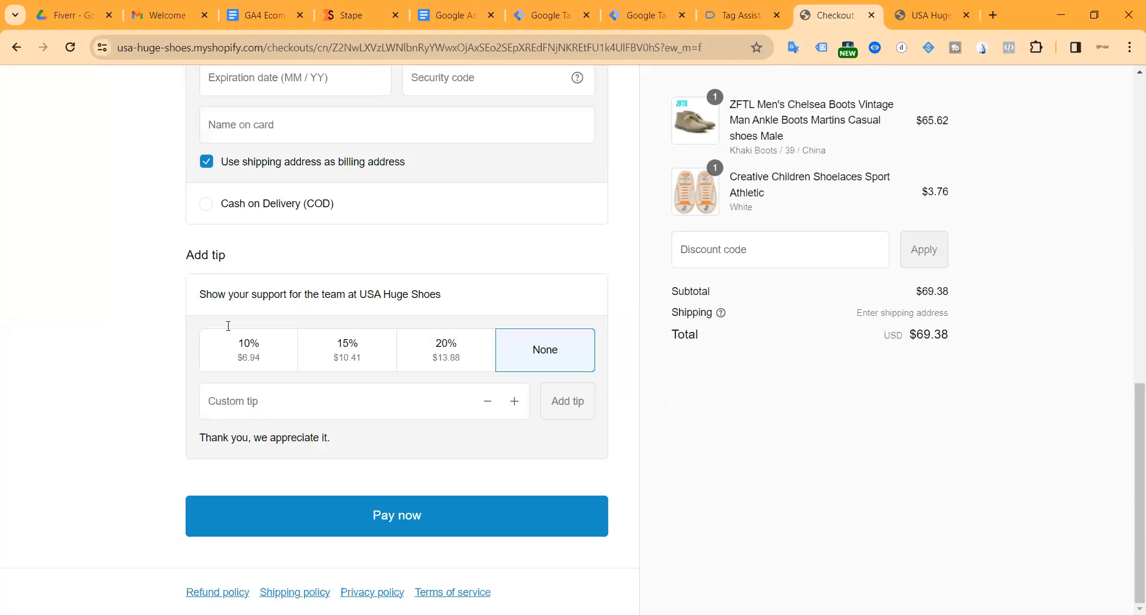
scroll(228, 327, up, 6)
click(228, 327)
text(1)
click(226, 384)
click(327, 388)
text(12 / 23)
drag(224, 383, 269, 390)
text(24)
click(469, 374)
text(111)
scroll(340, 476, down, 5)
click(366, 514)
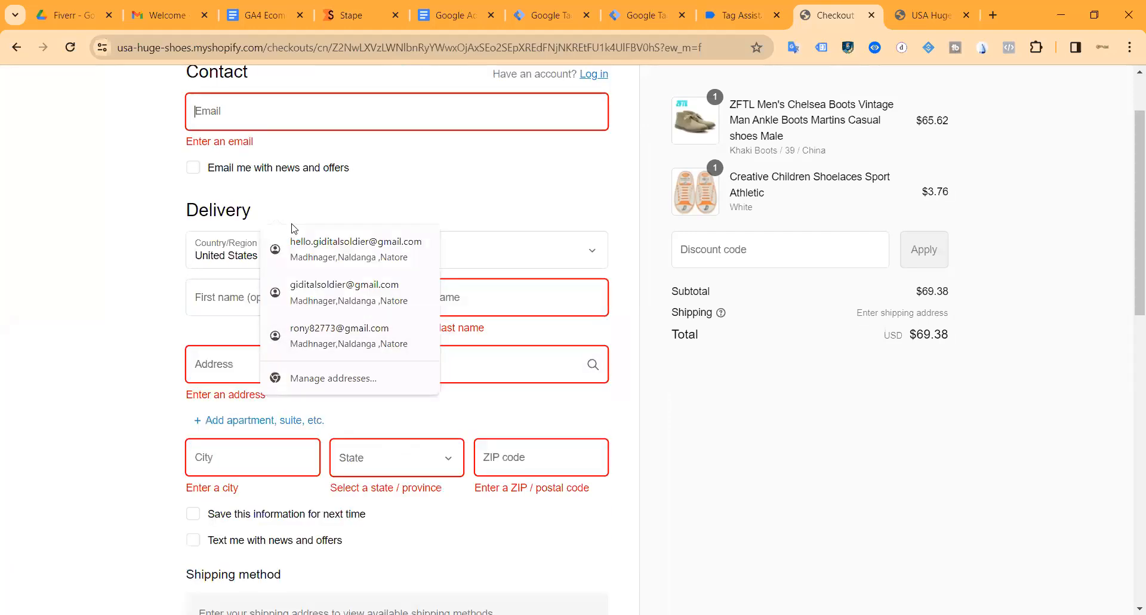
Fill in the contact and delivery details from a saved profile, set the state to Alaska and replace the ZIP code.
click(293, 241)
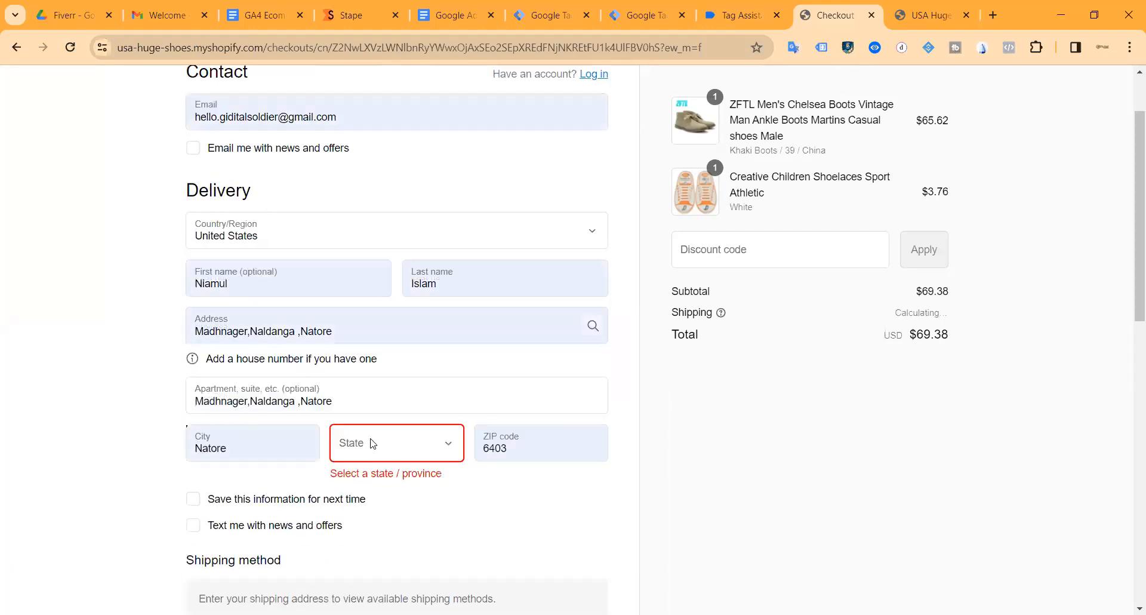
drag(511, 448, 419, 454)
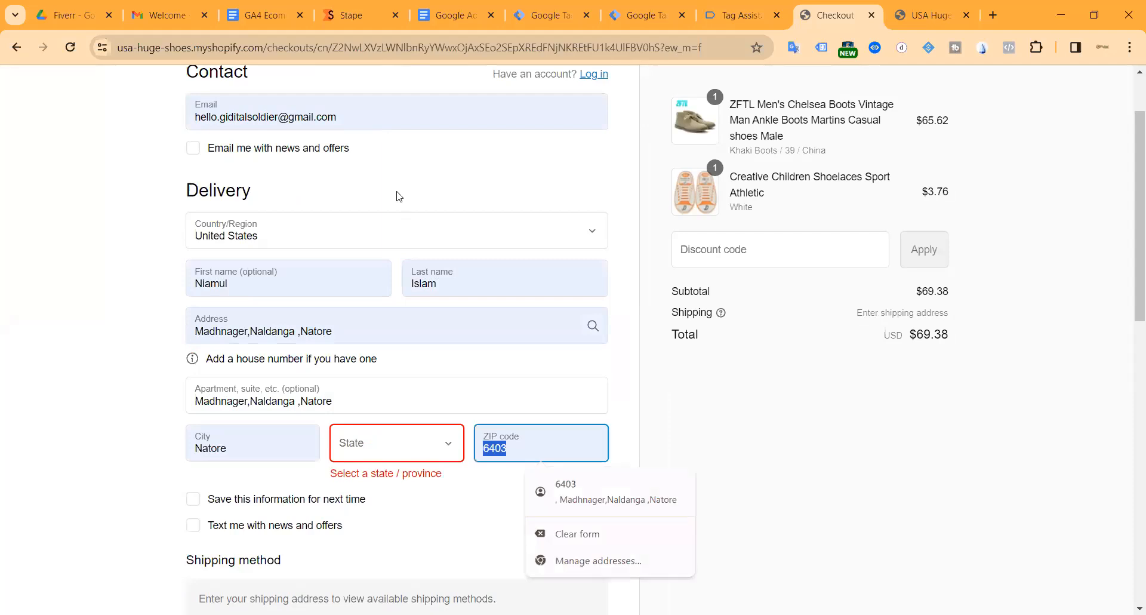
click(396, 443)
click(393, 178)
double_click(500, 442)
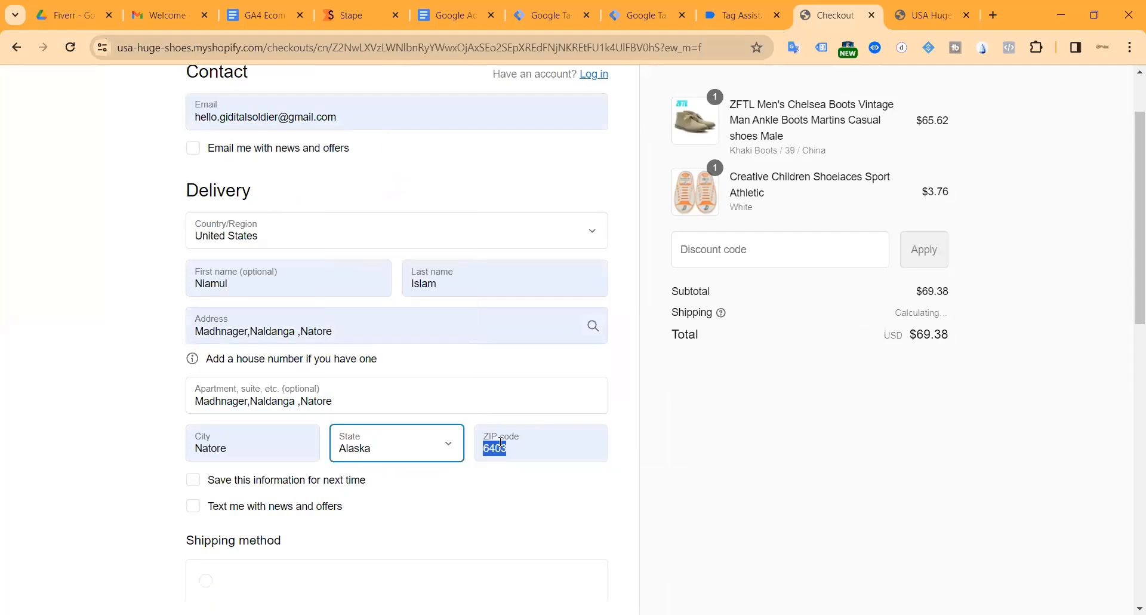
key(BackSpace)
text(9)
click(554, 485)
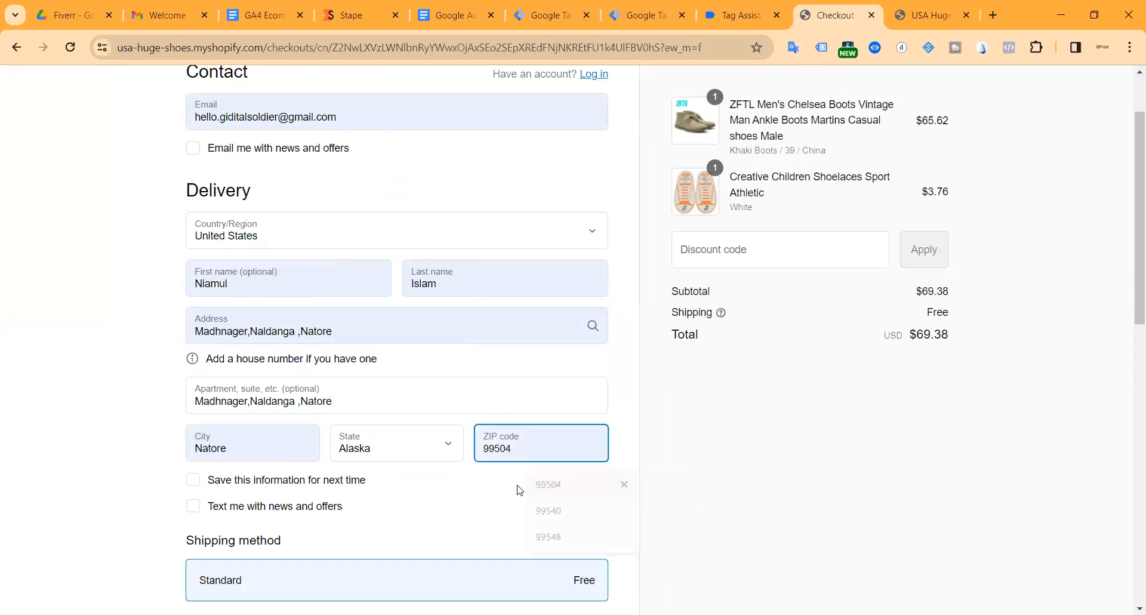
Submit the order for payment by credit card with no tip.
scroll(396, 461, down, 10)
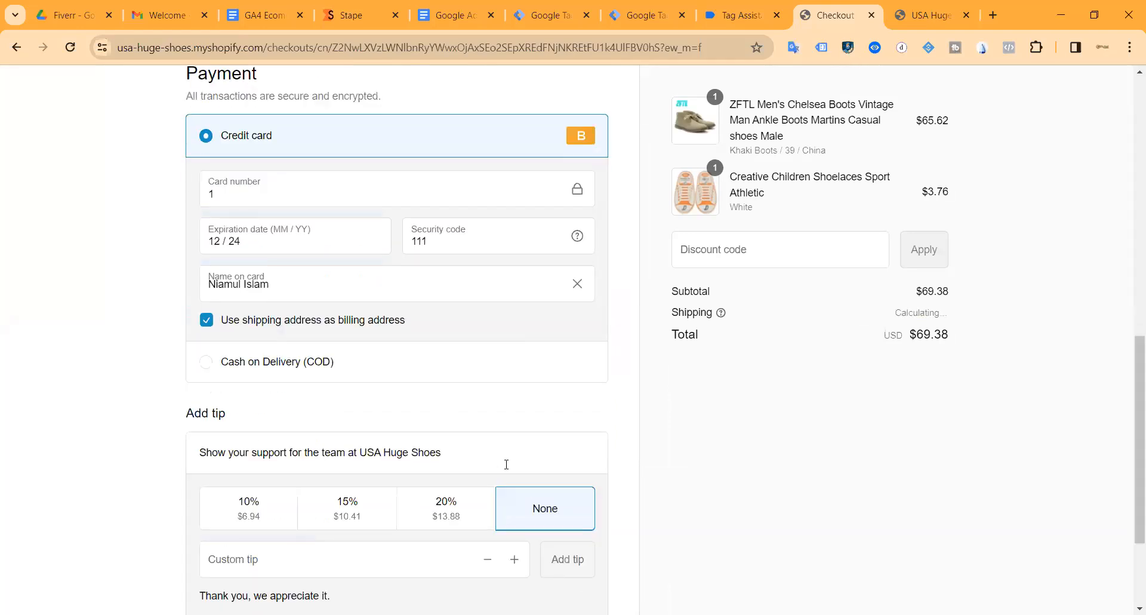
scroll(418, 502, down, 3)
click(382, 524)
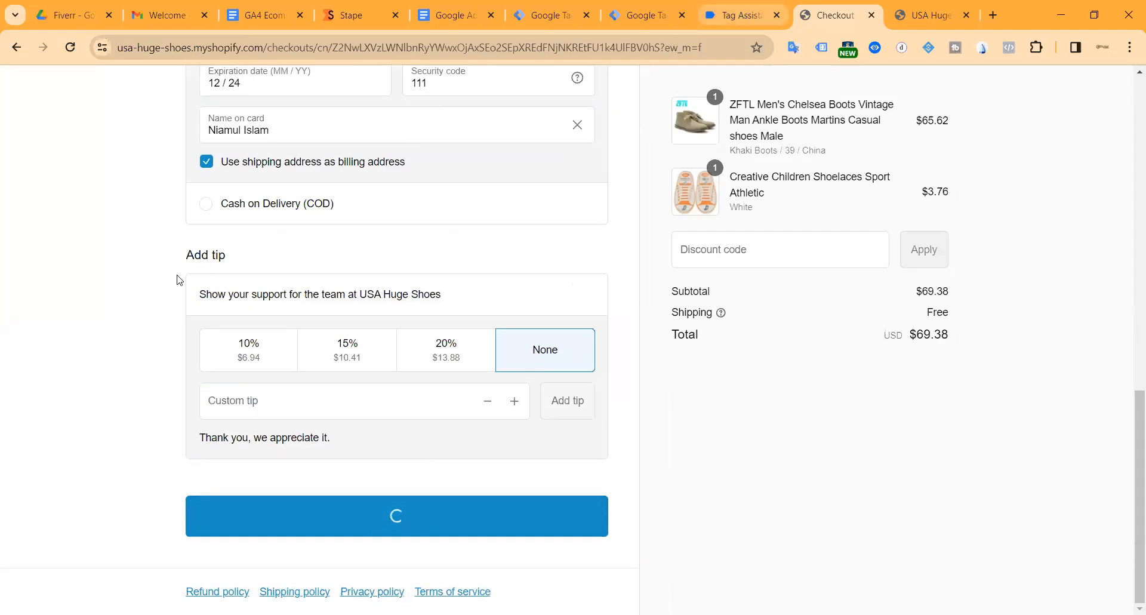
Examine the begin_checkout, view_cart and add_to_cart events recorded in Tag Assistant.
key(ctrl+shift+Tab)
click(60, 275)
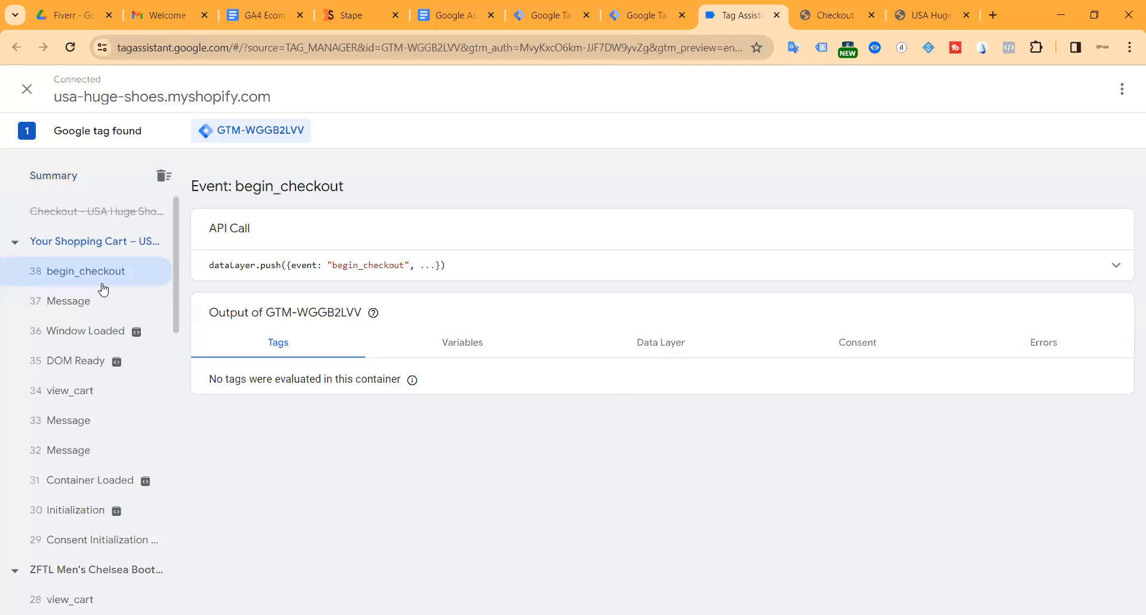
click(84, 391)
scroll(95, 406, down, 2)
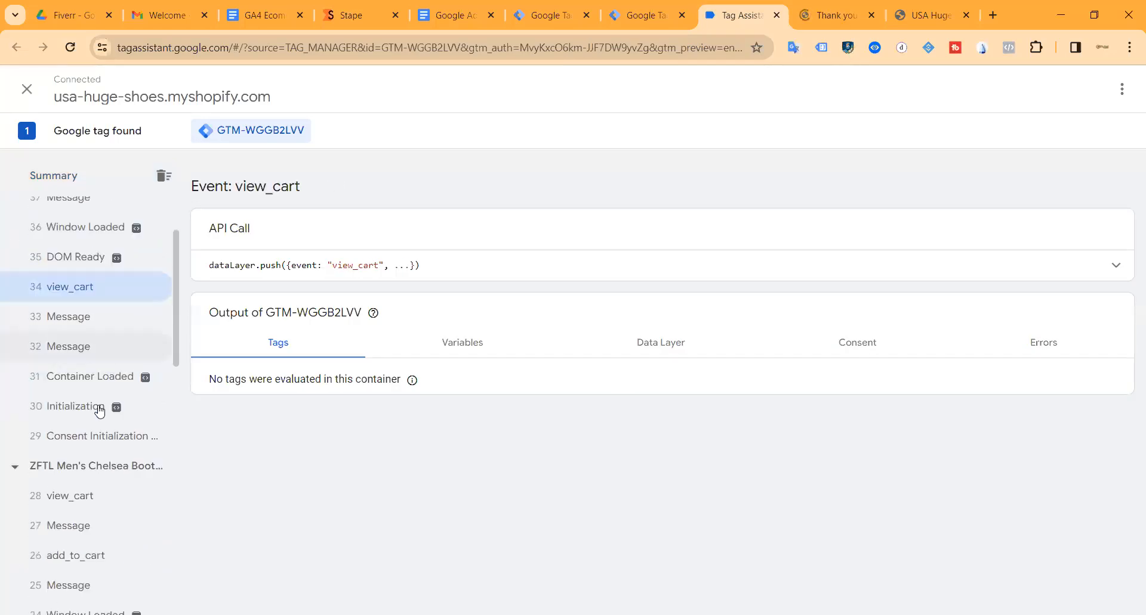
scroll(100, 411, down, 3)
click(88, 306)
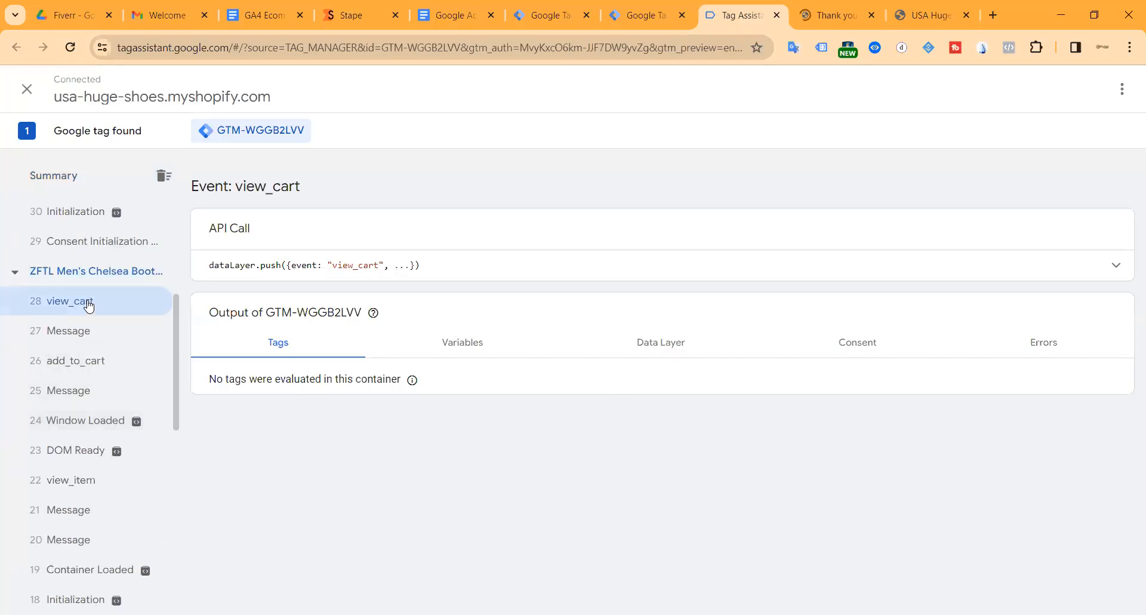
click(97, 360)
scroll(137, 400, down, 7)
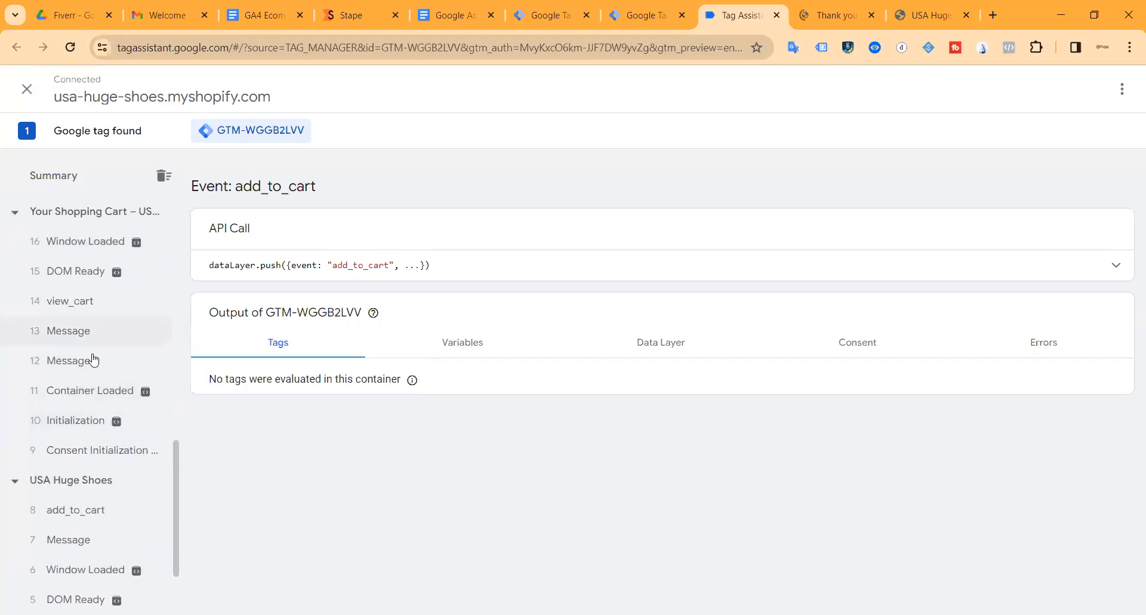
Check the order's thank-you page, then inspect the purchase event in Tag Assistant.
click(827, 18)
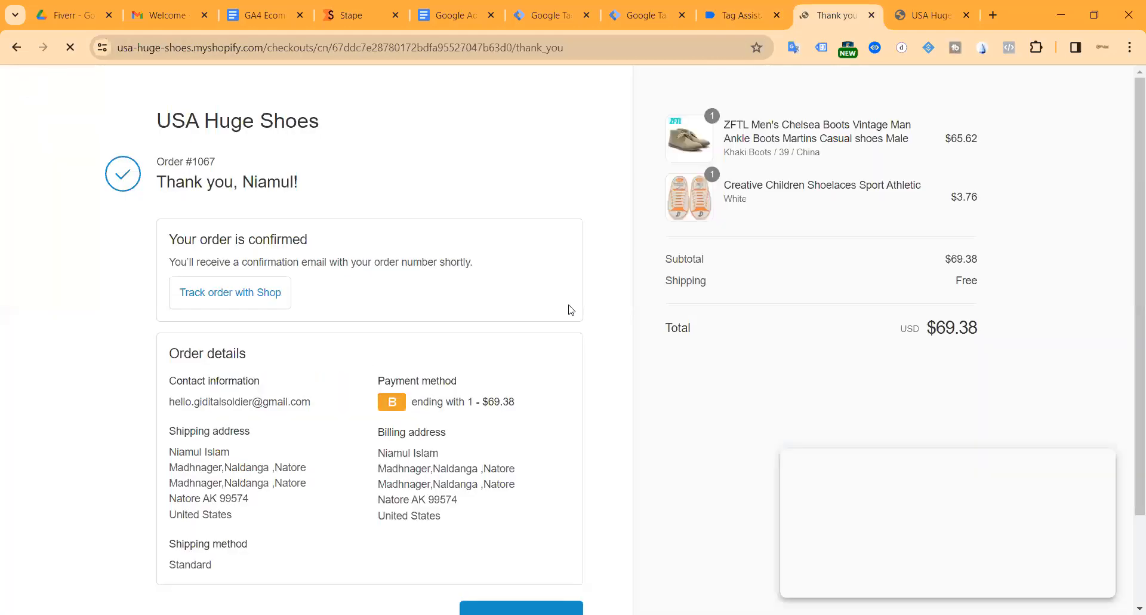
scroll(448, 327, down, 3)
key(ctrl+shift+Tab)
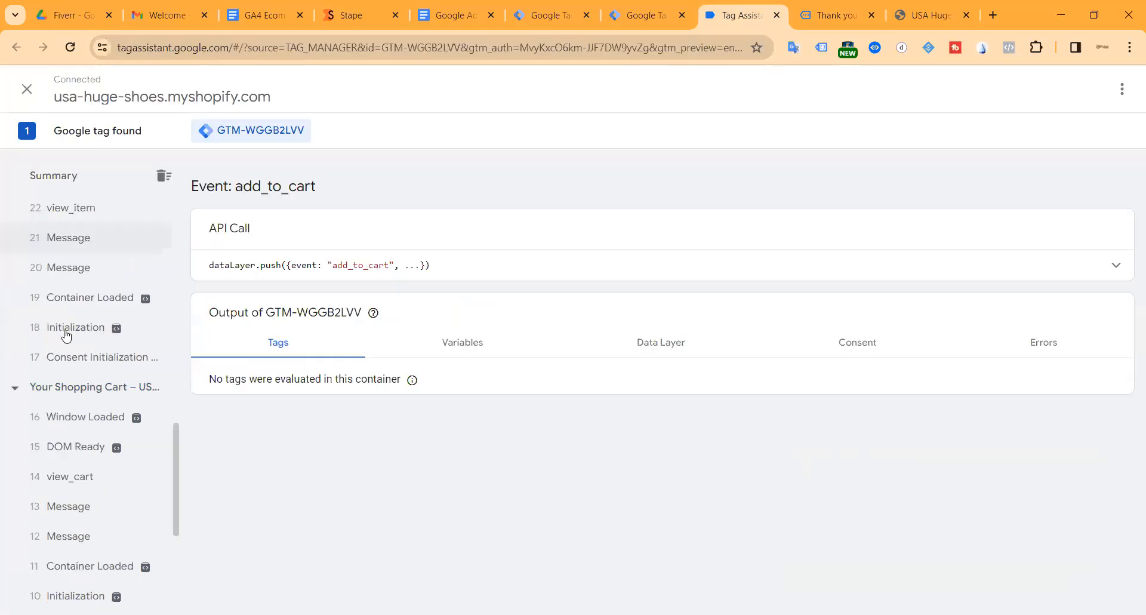
click(82, 308)
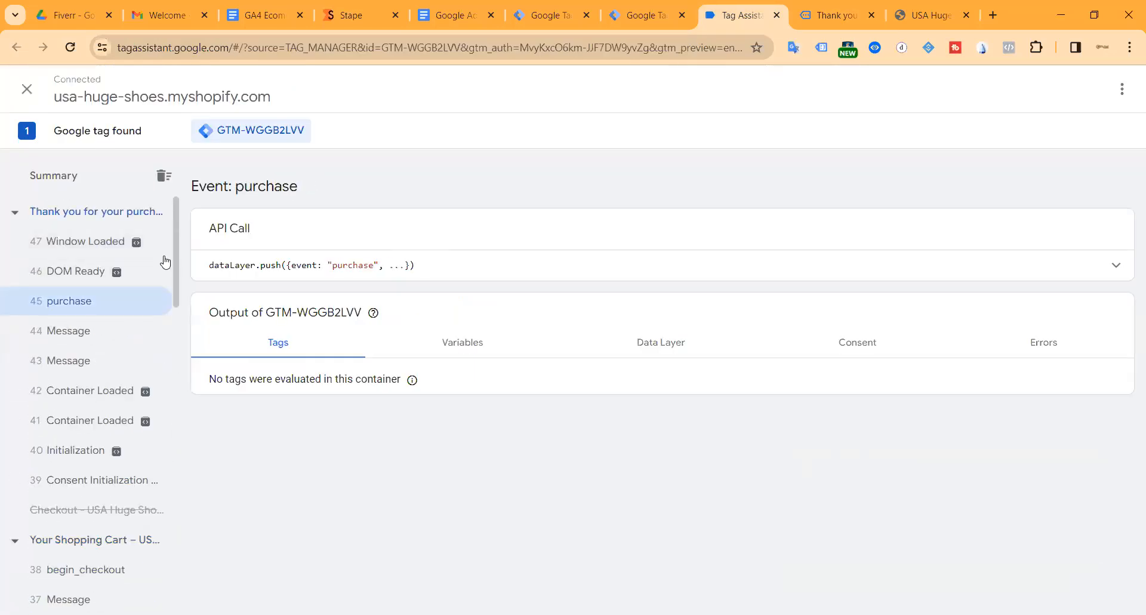
click(642, 17)
click(719, 21)
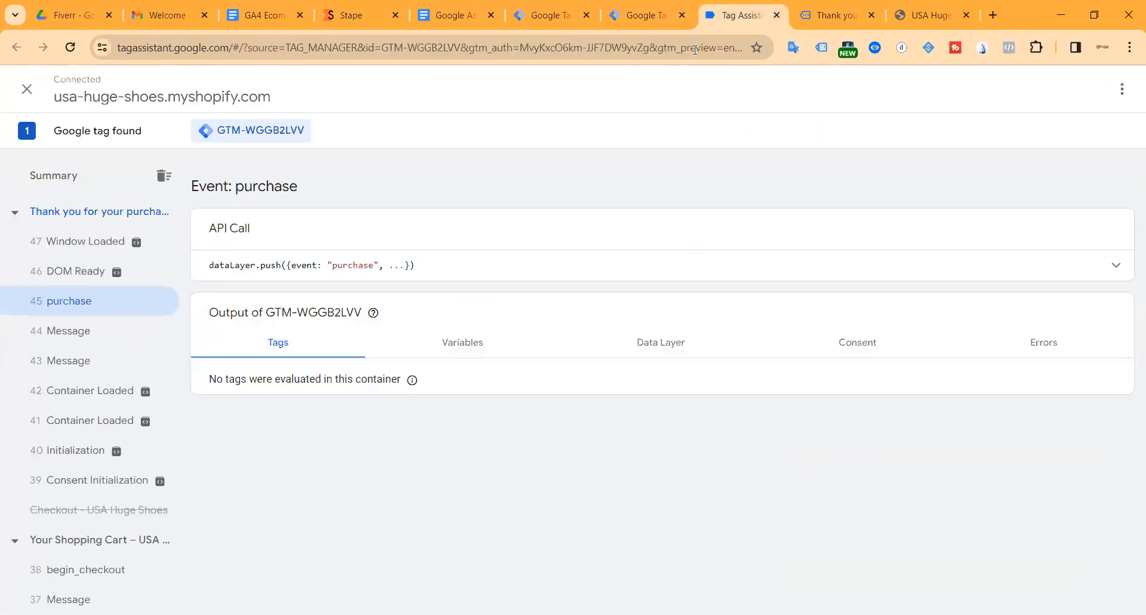
scroll(90, 382, down, 3)
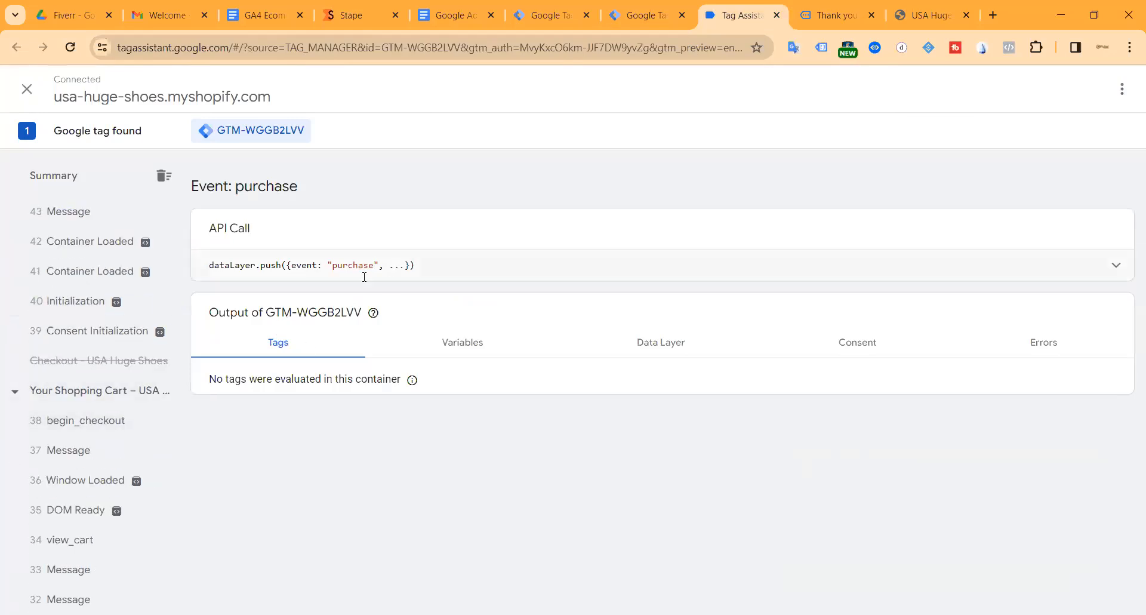
Open datalayer checker on the thank-you page and expand the purchase event in flat view.
click(833, 15)
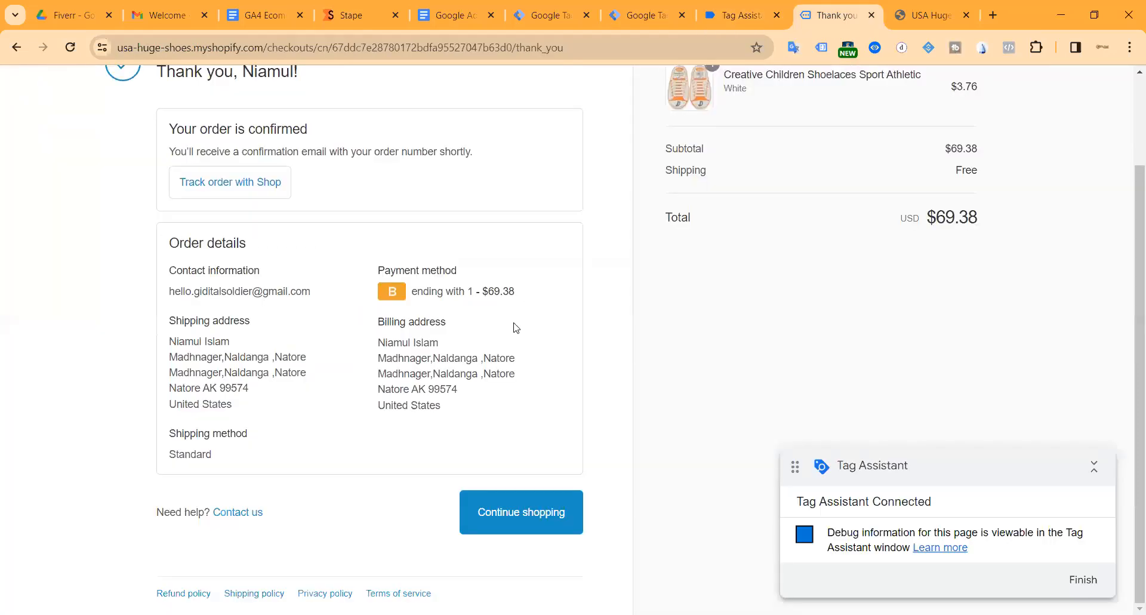
scroll(763, 182, up, 3)
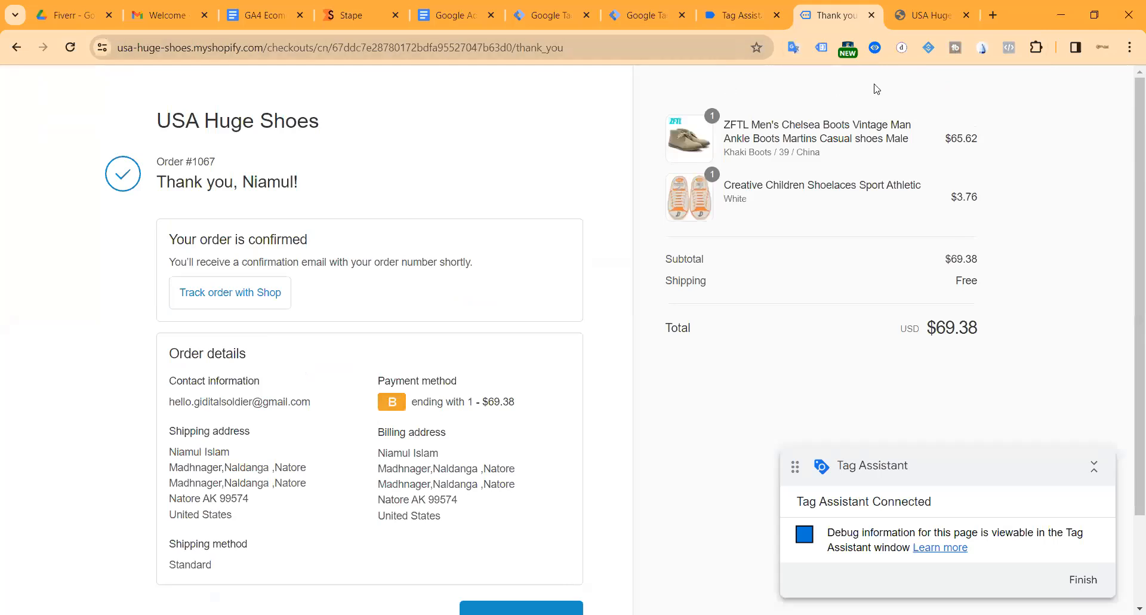
click(874, 47)
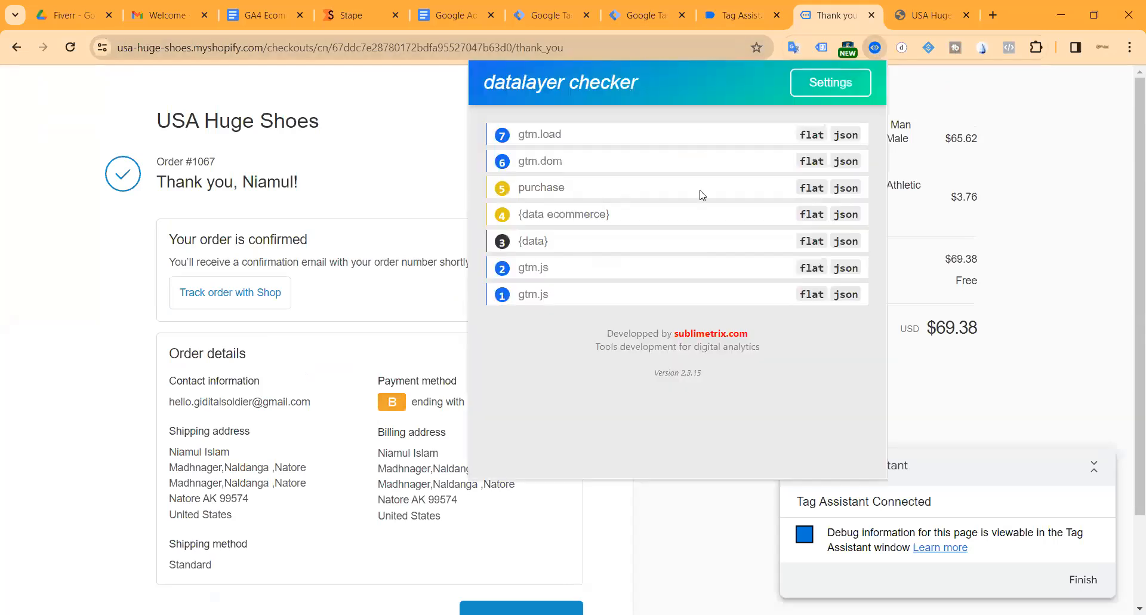
click(812, 187)
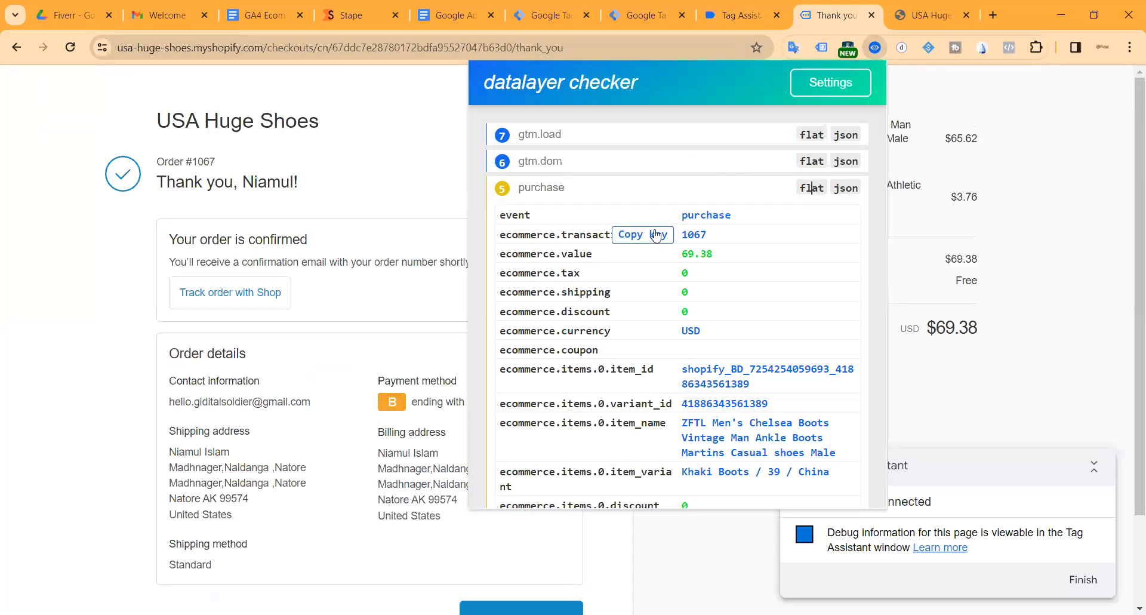
Open the web container's variables in Tag Manager, then consult the event parameter tables in the GA4 Ecommerce Server Side Tracking document.
click(646, 14)
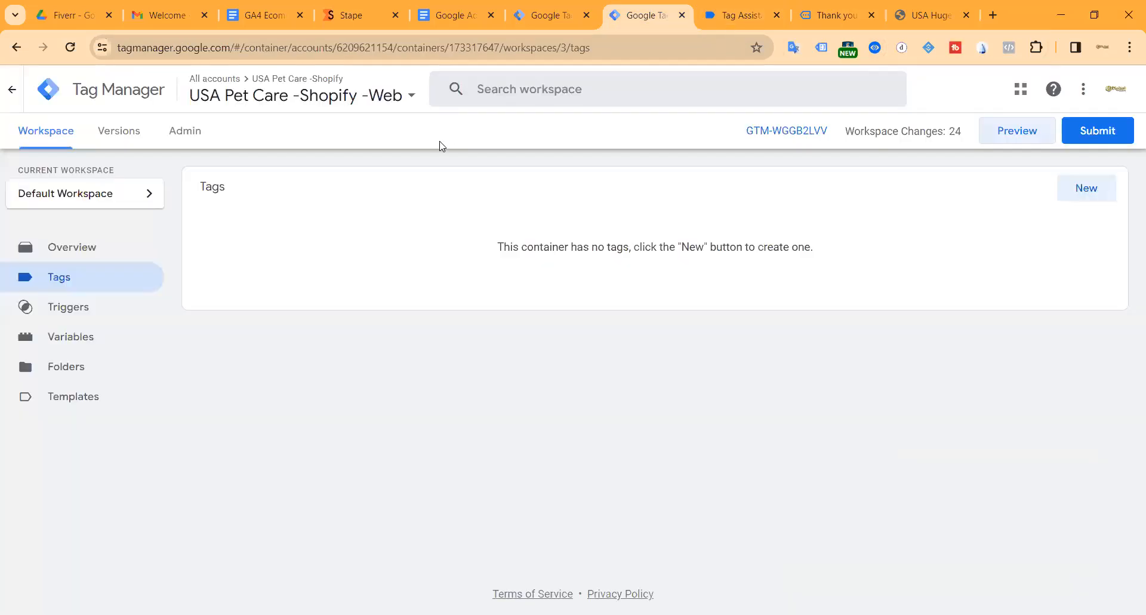
click(74, 340)
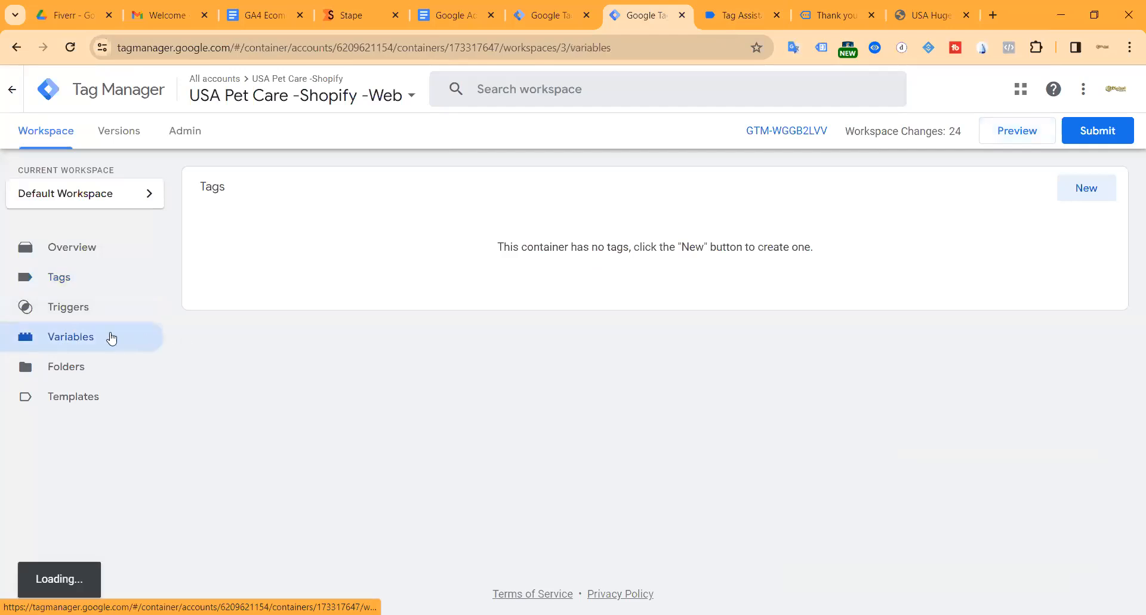
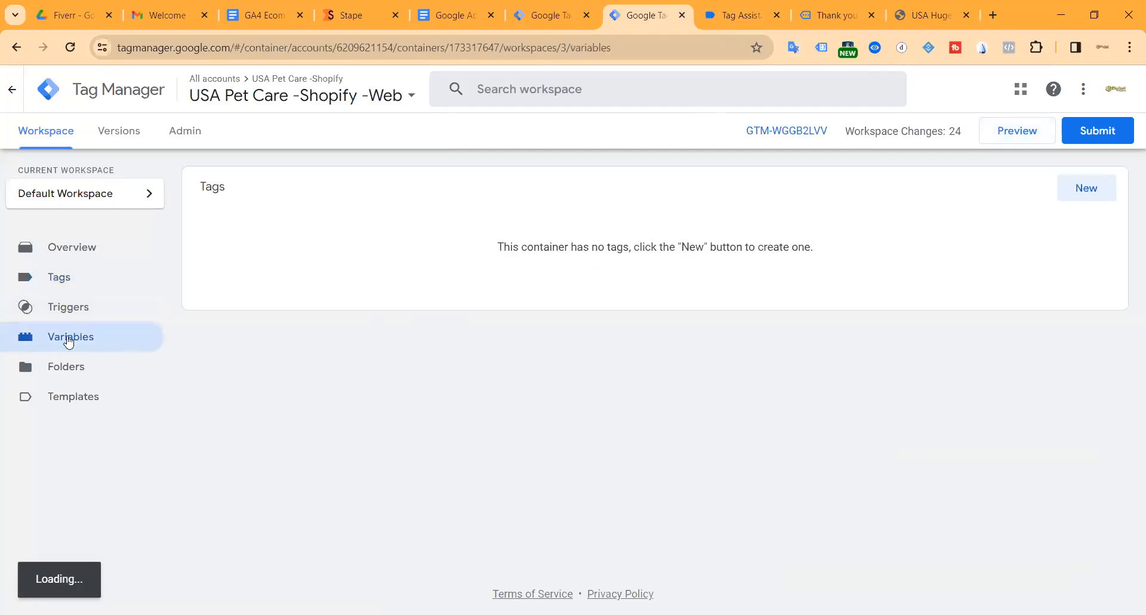
click(252, 16)
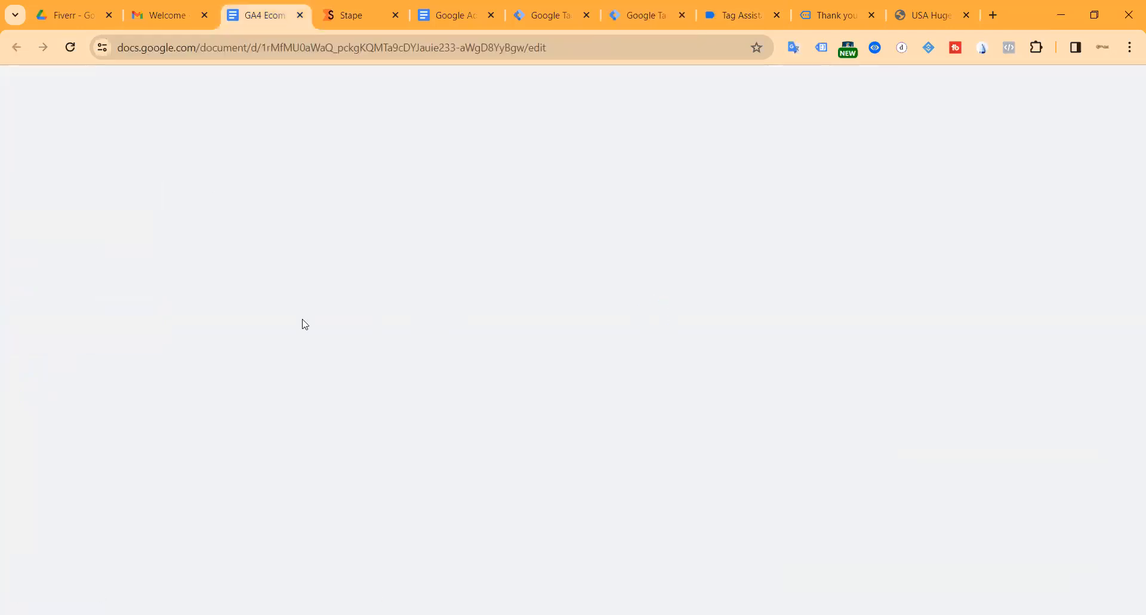
scroll(429, 394, down, 15)
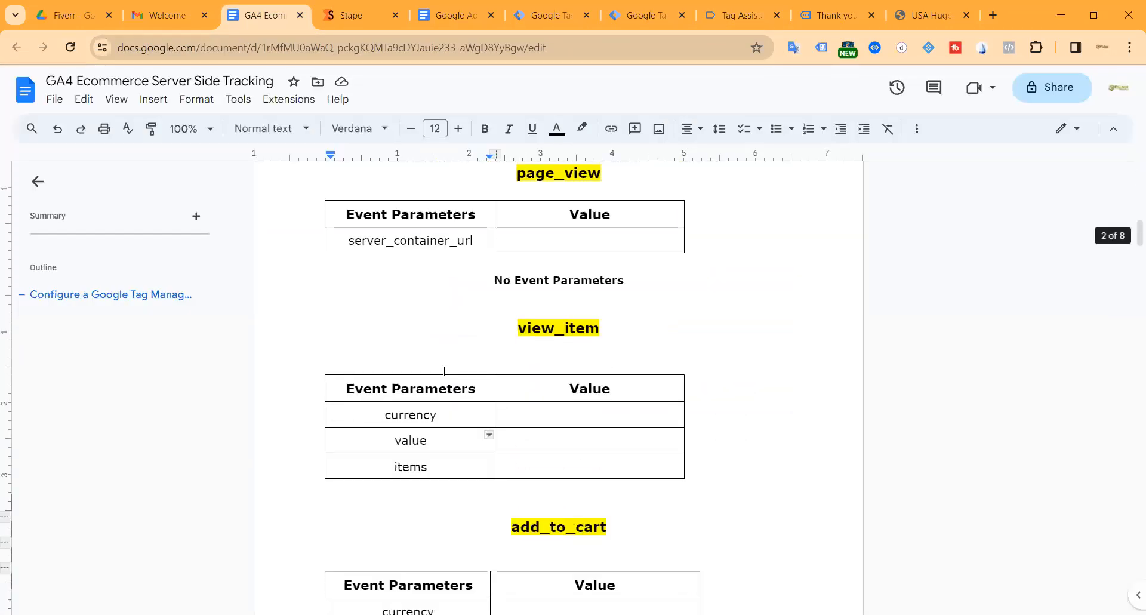
Copy the ecommerce.currency key from the purchase event in datalayer checker into the view_item table's currency value in the tracking document.
click(524, 273)
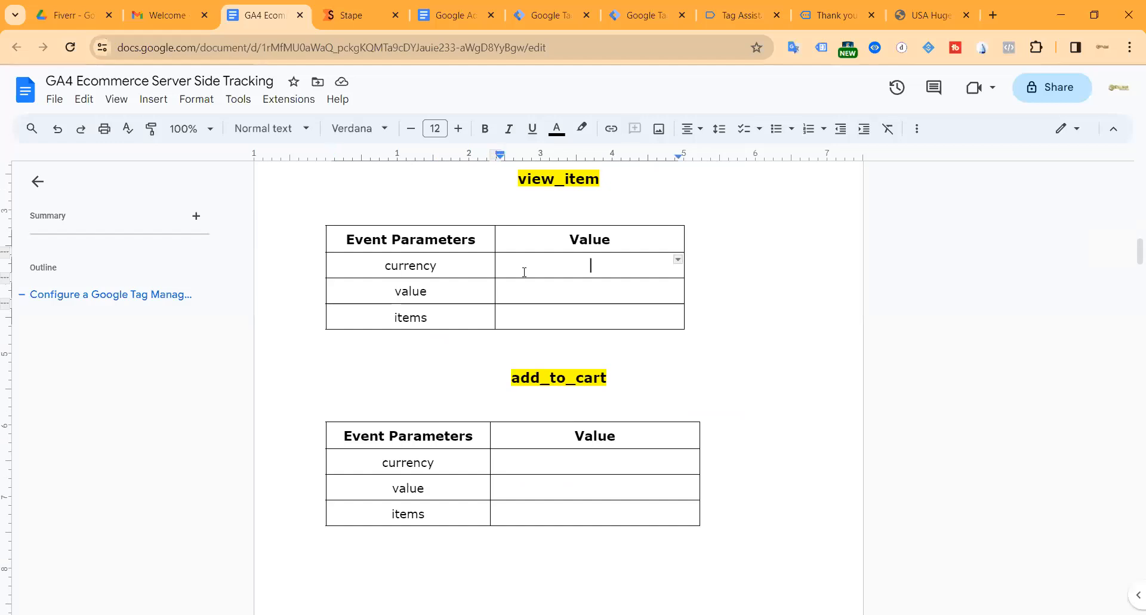
click(833, 15)
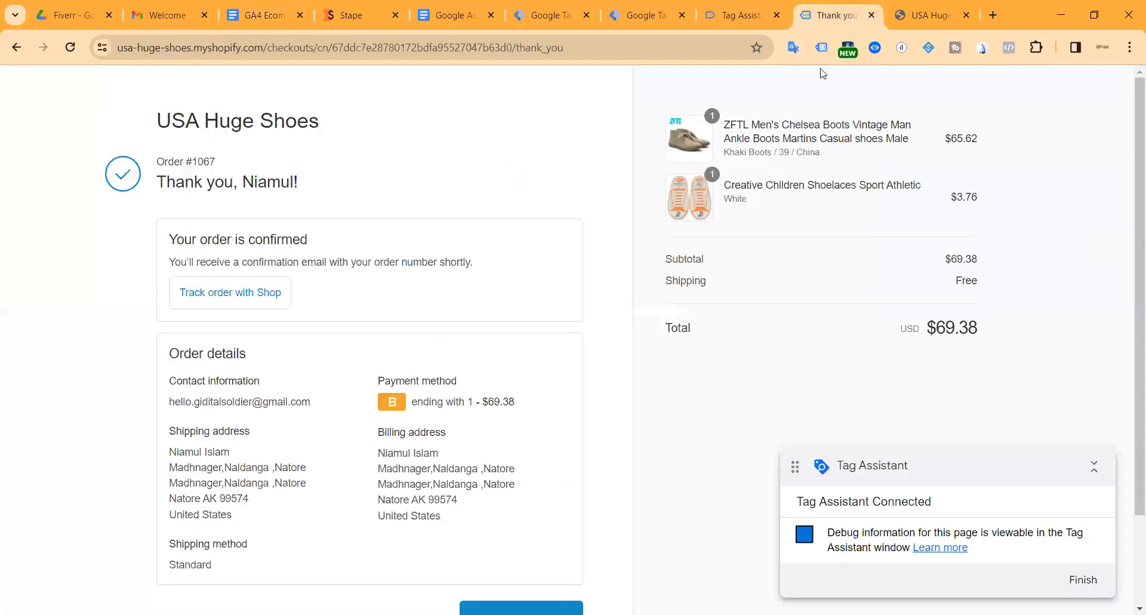
click(875, 48)
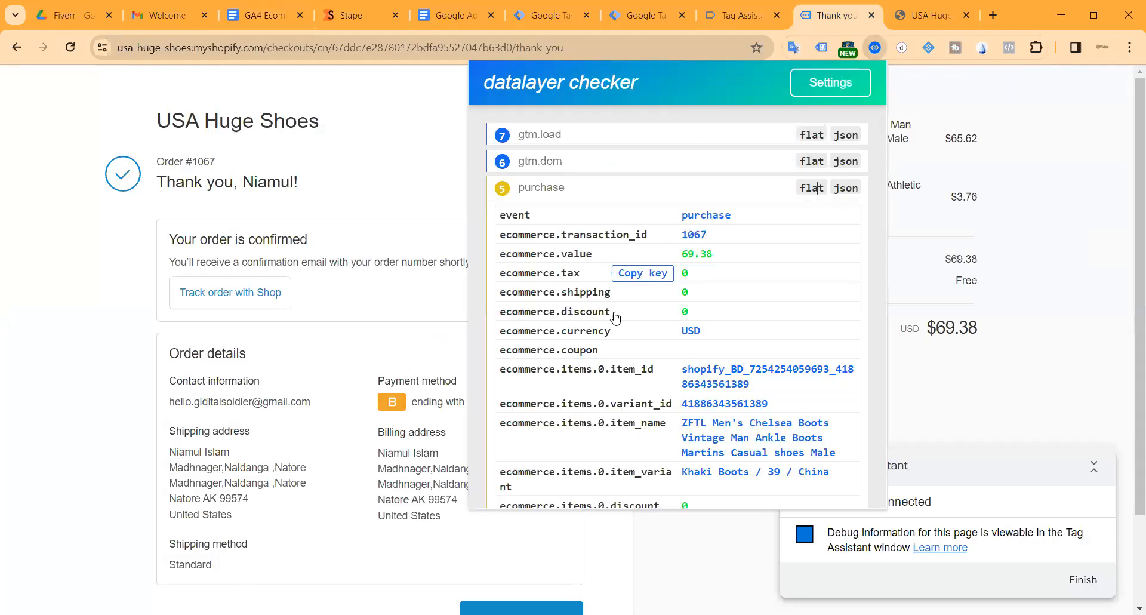
click(648, 18)
drag(261, 23, 651, 28)
text(ecommerce.currency)
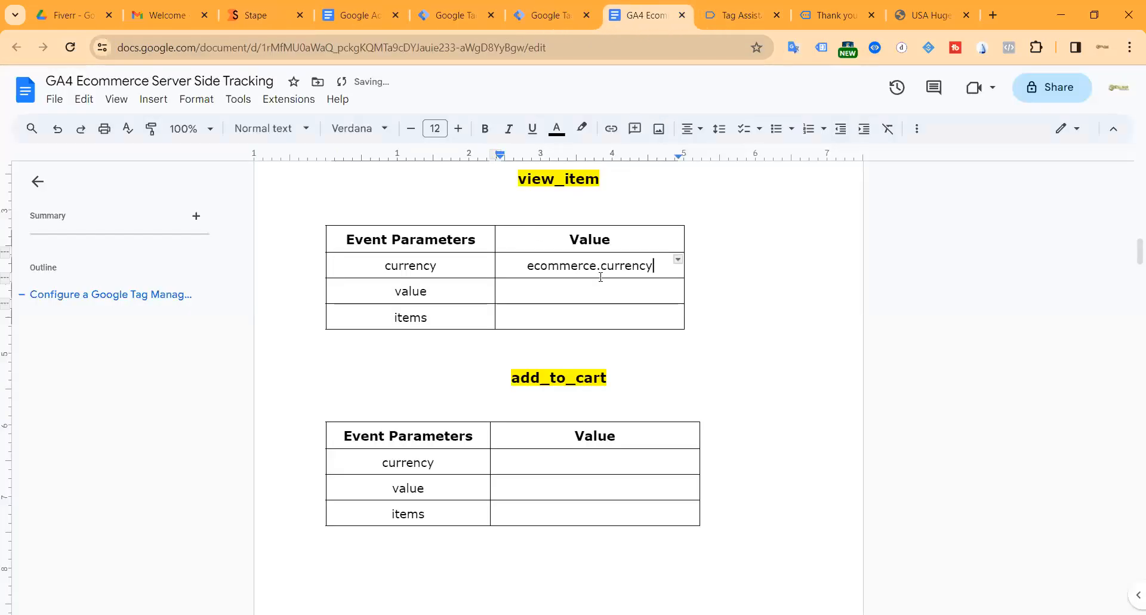
Fill the view_item table's value parameter with the ecommerce.value key from datalayer checker's purchase event.
click(560, 295)
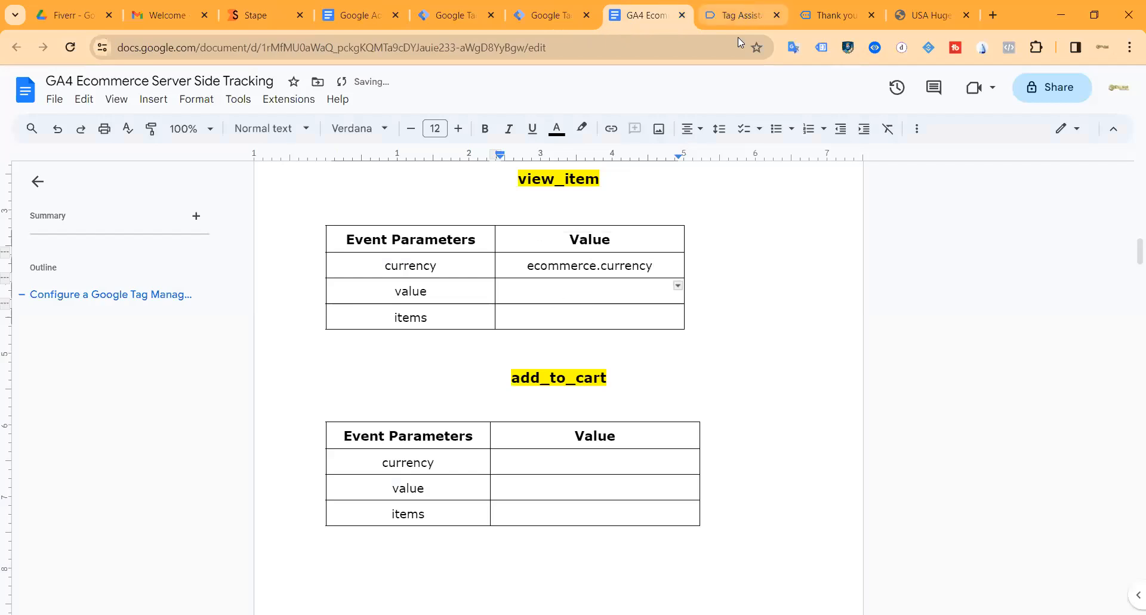
click(740, 17)
click(841, 18)
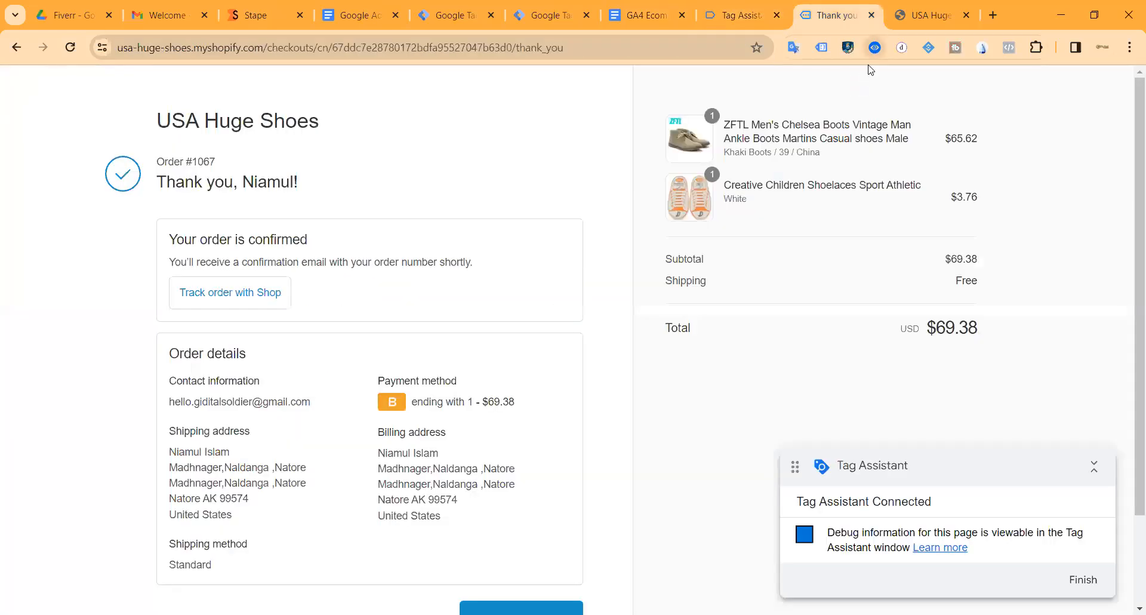
click(874, 48)
click(812, 188)
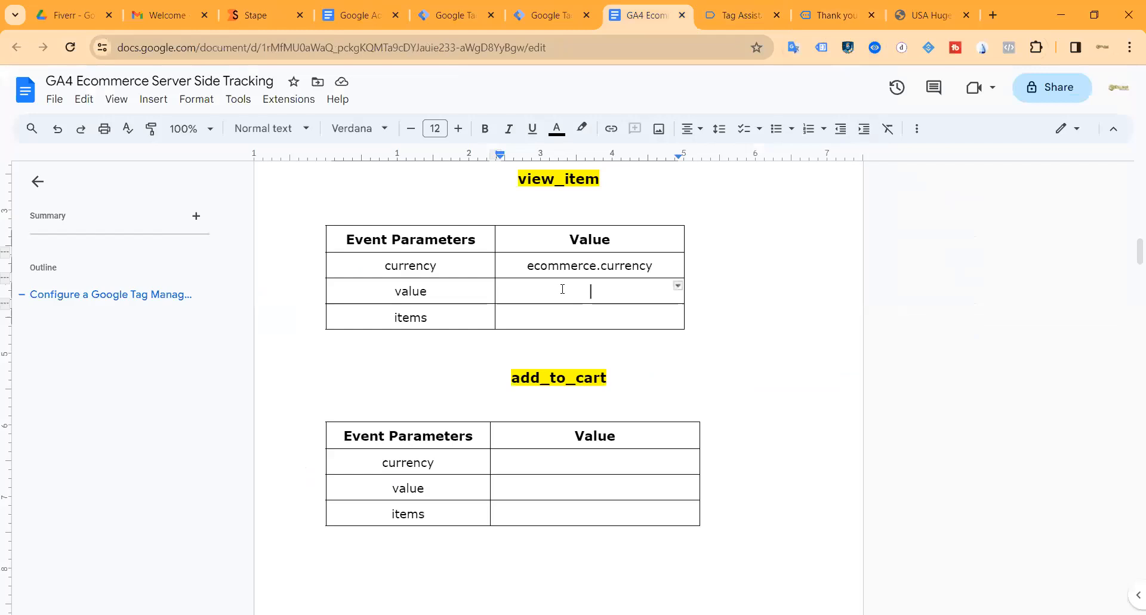
text(ecommerce.value)
Fill the view_item table's items parameter with ecommerce.items, checking the key structure in Tag Assistant's purchase API call.
double_click(561, 292)
key(ctrl+c)
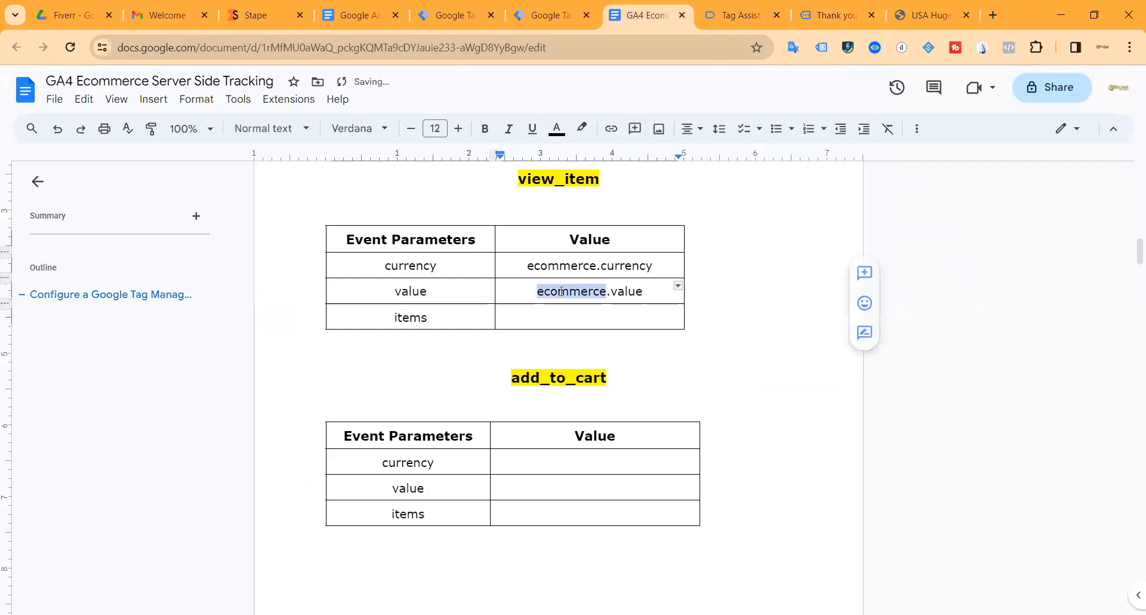
click(557, 318)
key(ctrl+v)
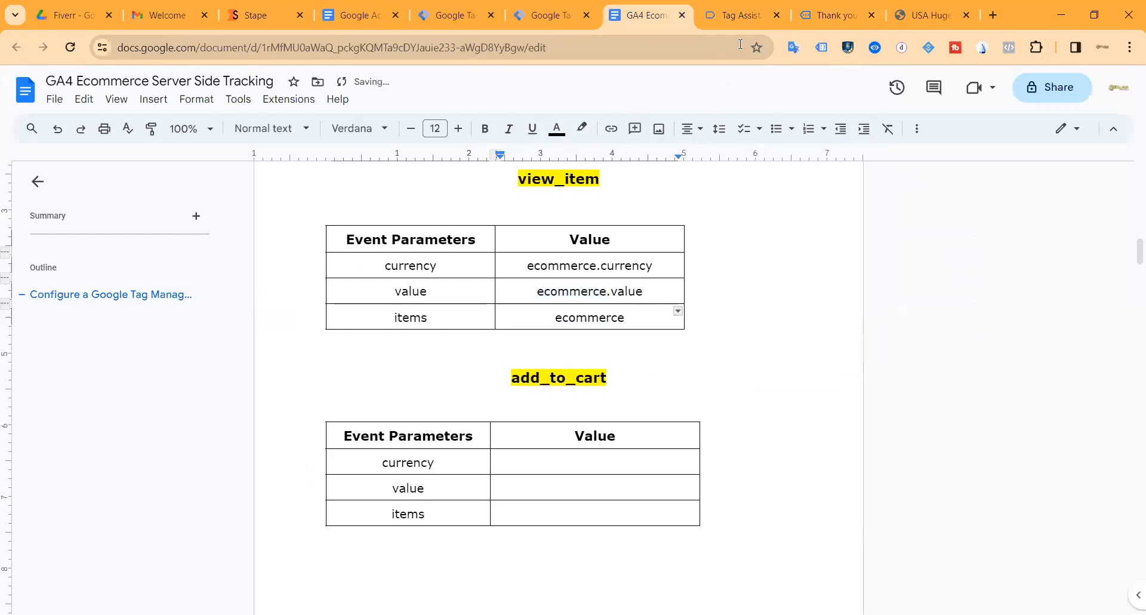
click(727, 18)
click(645, 15)
click(729, 16)
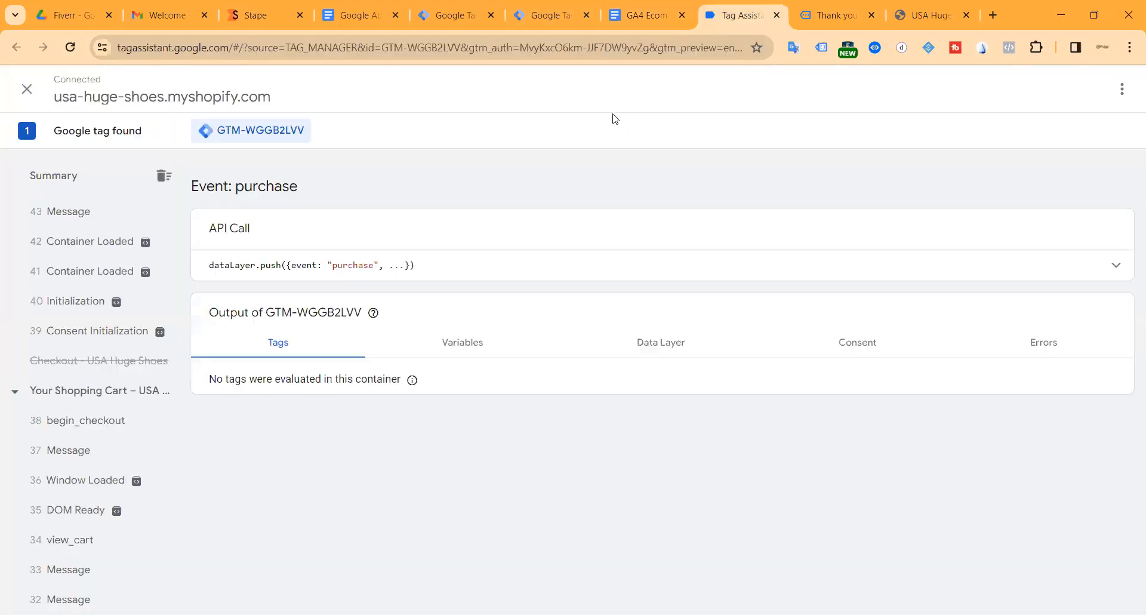
click(532, 264)
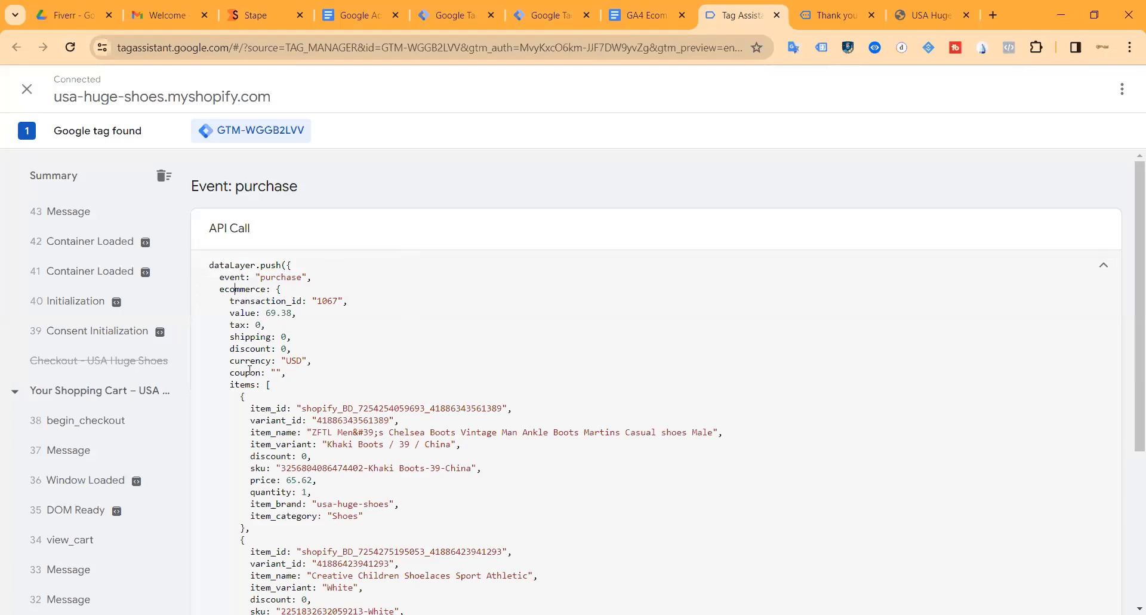
click(635, 21)
text(.items)
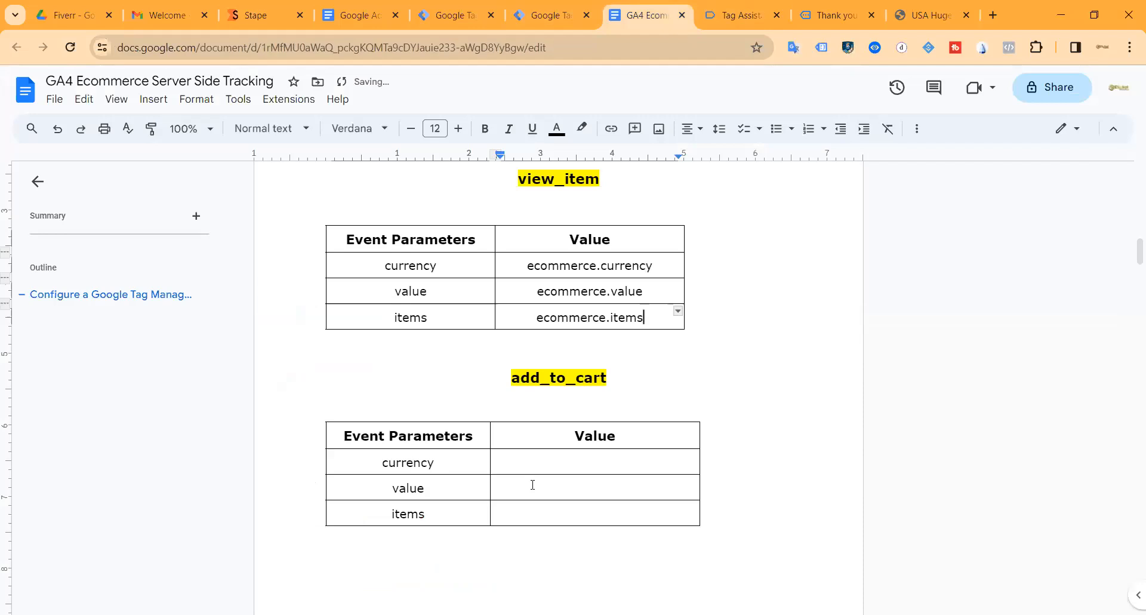
Copy the view_item table's currency, value and items values into the add_to_cart table's Value column.
drag(585, 266, 593, 321)
key(ctrl+c)
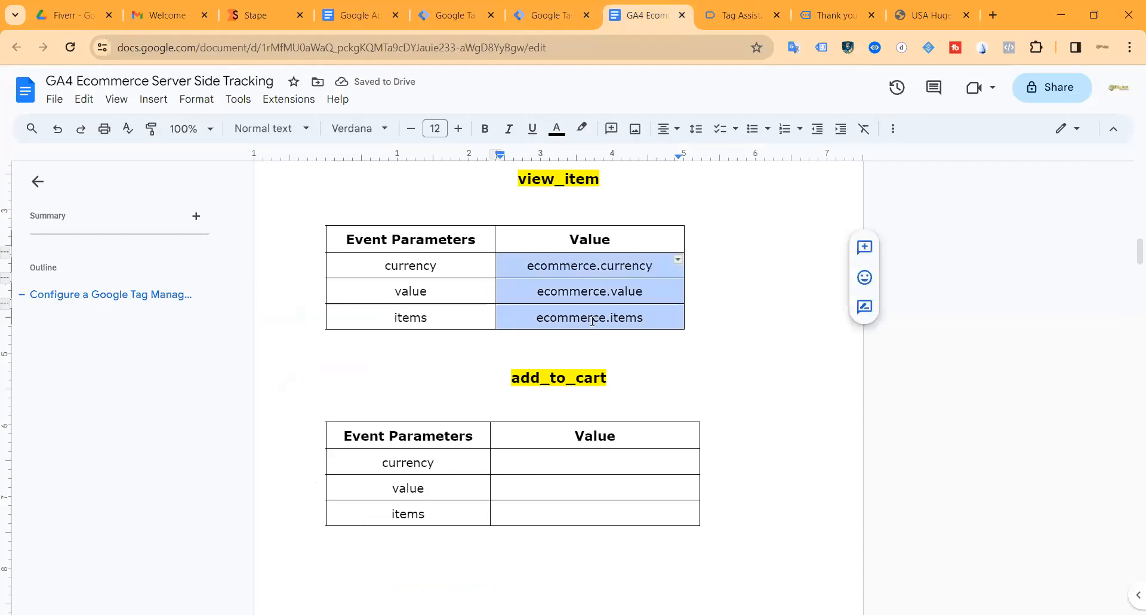
drag(592, 462, 597, 513)
key(ctrl+v)
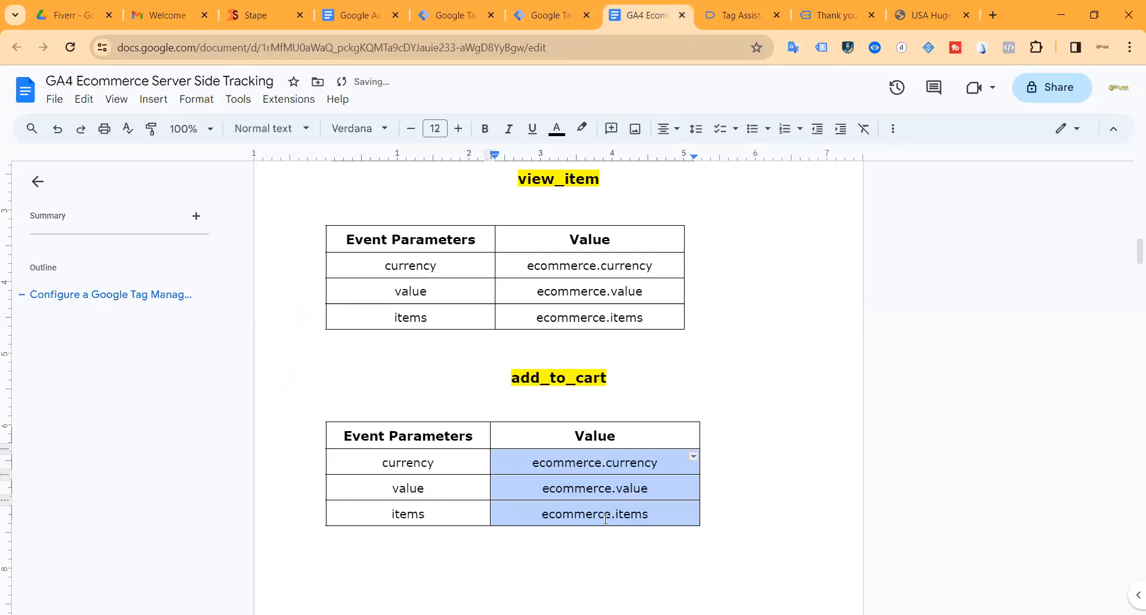
Paste the same ecommerce.currency, ecommerce.value and ecommerce.items values into the view_cart table's Value column.
scroll(641, 374, down, 6)
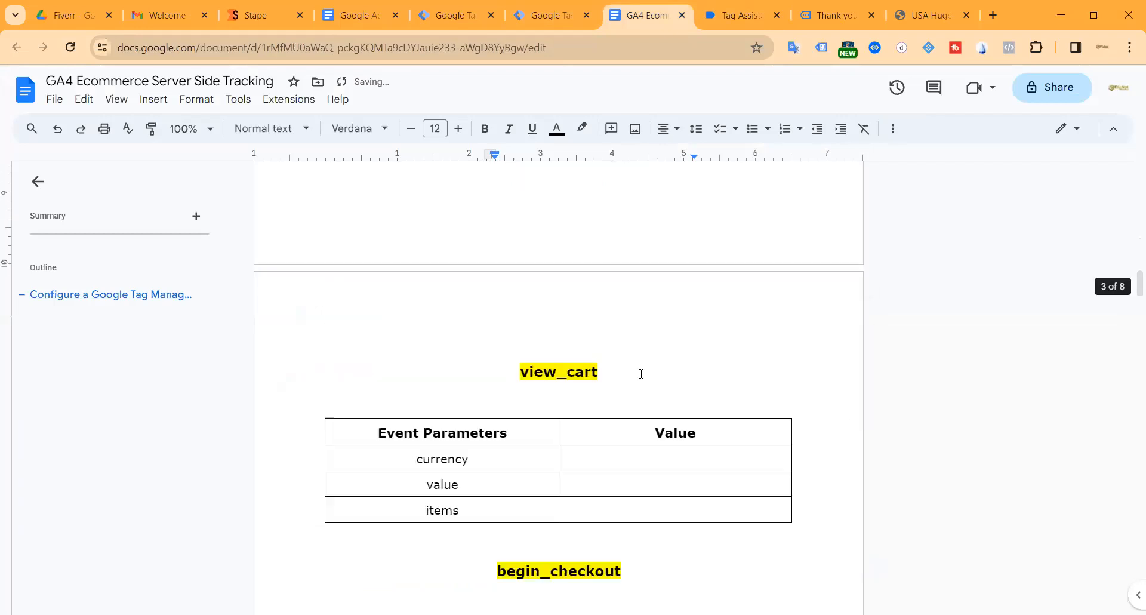
click(580, 453)
drag(644, 455, 655, 502)
key(ctrl+v)
Paste the copied ecommerce values into the begin_checkout table's Value column.
scroll(653, 418, down, 7)
scroll(653, 409, up, 4)
scroll(627, 377, down, 1)
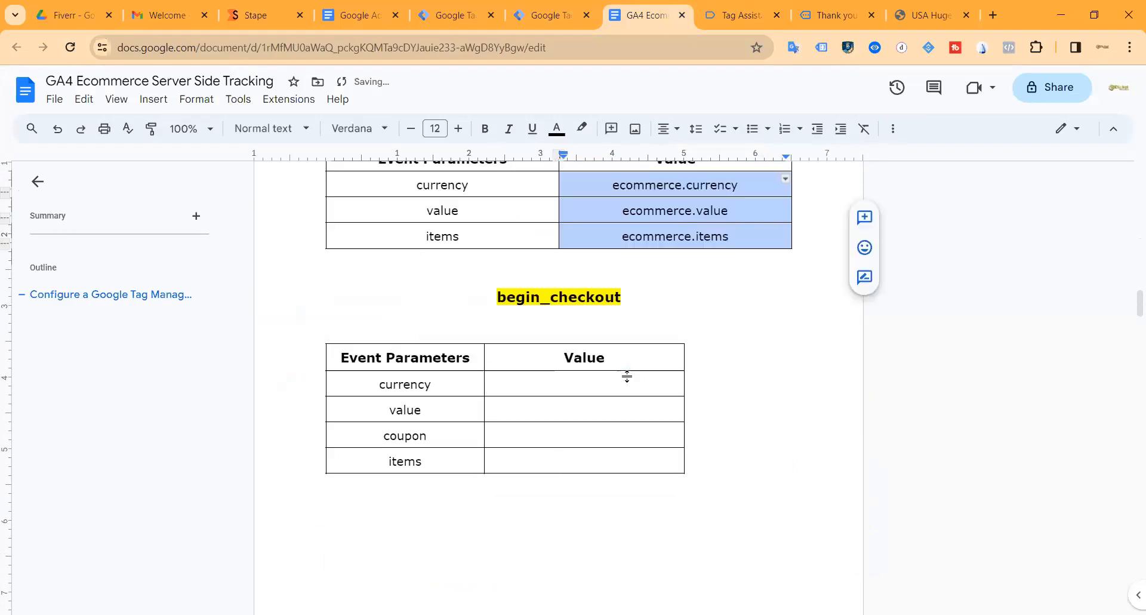
drag(562, 364, 568, 420)
text(ecommerce.currency ecommerce.value ecommerce.items ecommerce.currency)
click(620, 412)
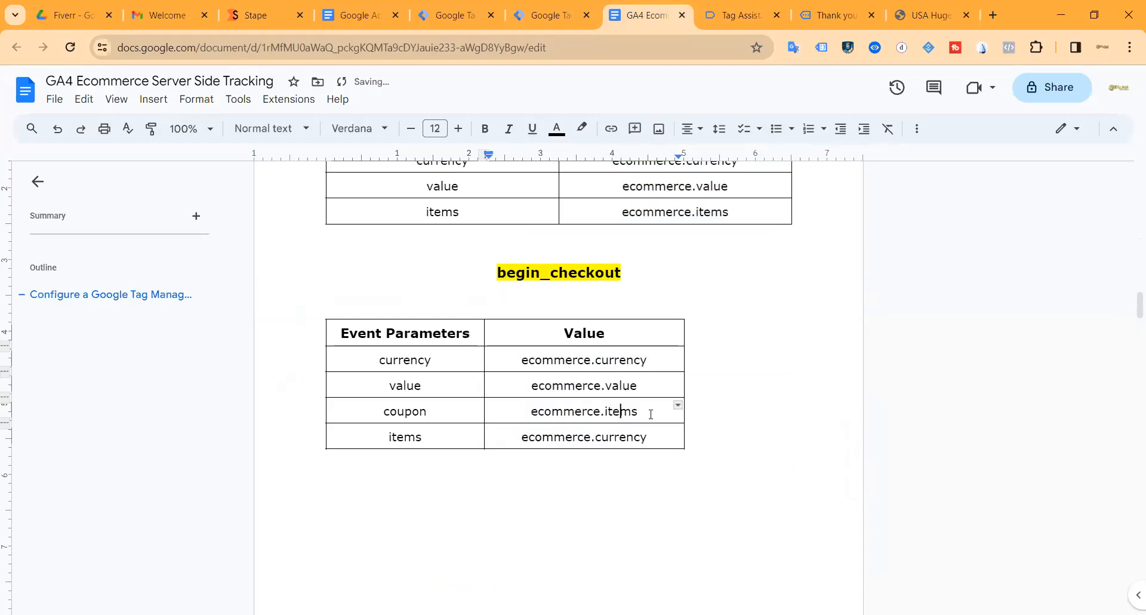
Move ecommerce.items from the begin_checkout table's coupon row to its items row, replacing ecommerce.currency there.
scroll(674, 354, up, 4)
scroll(654, 457, down, 4)
drag(653, 412, 534, 411)
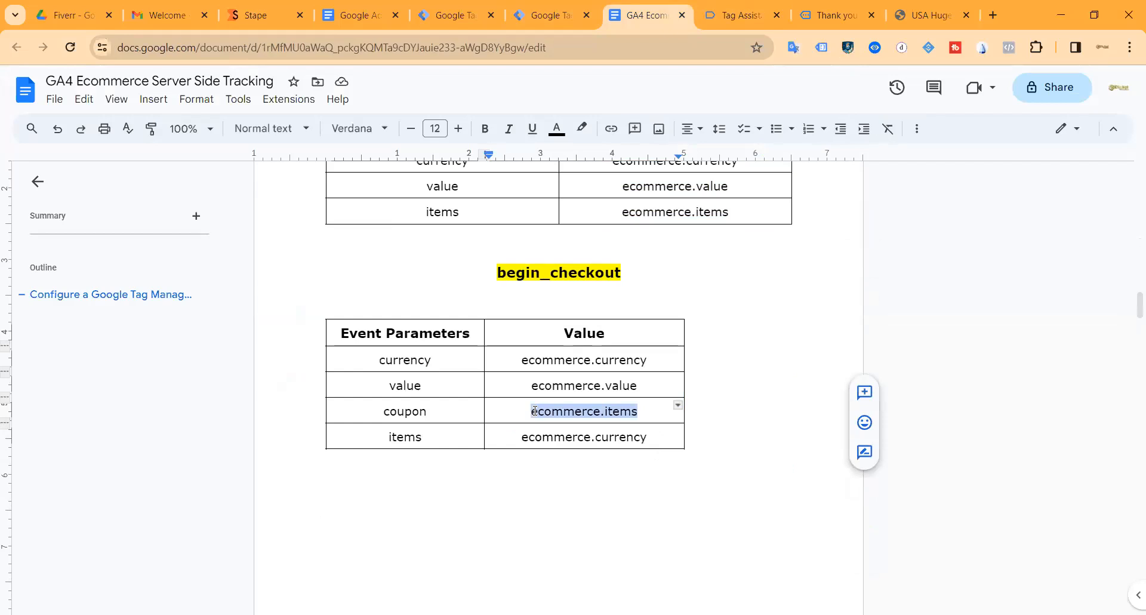
key(ctrl+x)
click(648, 437)
drag(649, 436, 520, 436)
key(ctrl+v)
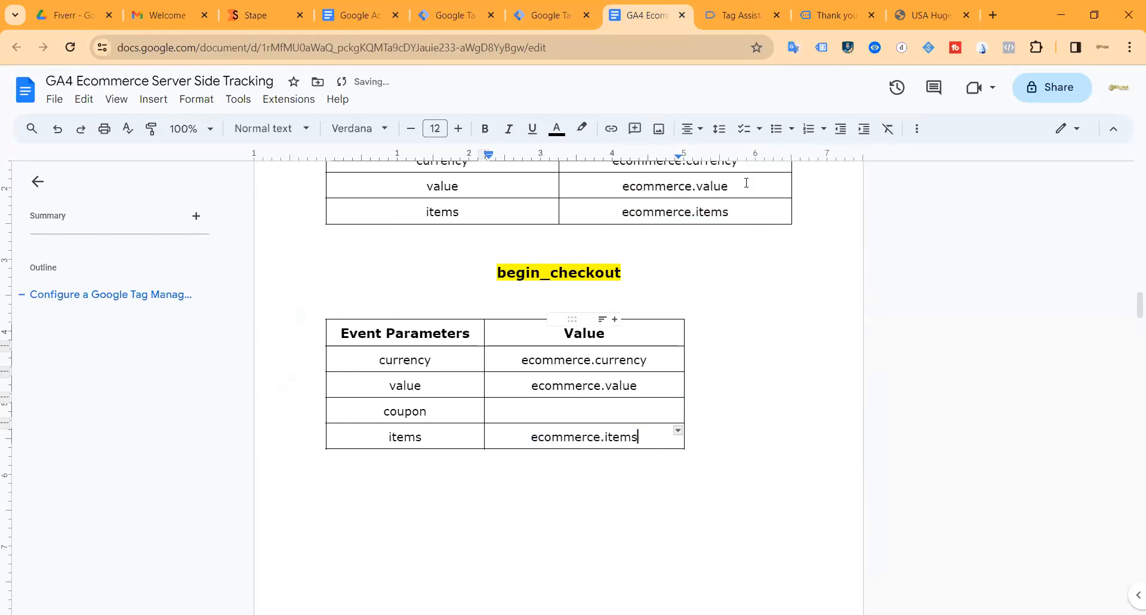
Copy the ecommerce.coupon key from datalayer checker's purchase event into the begin_checkout table's coupon row.
click(833, 17)
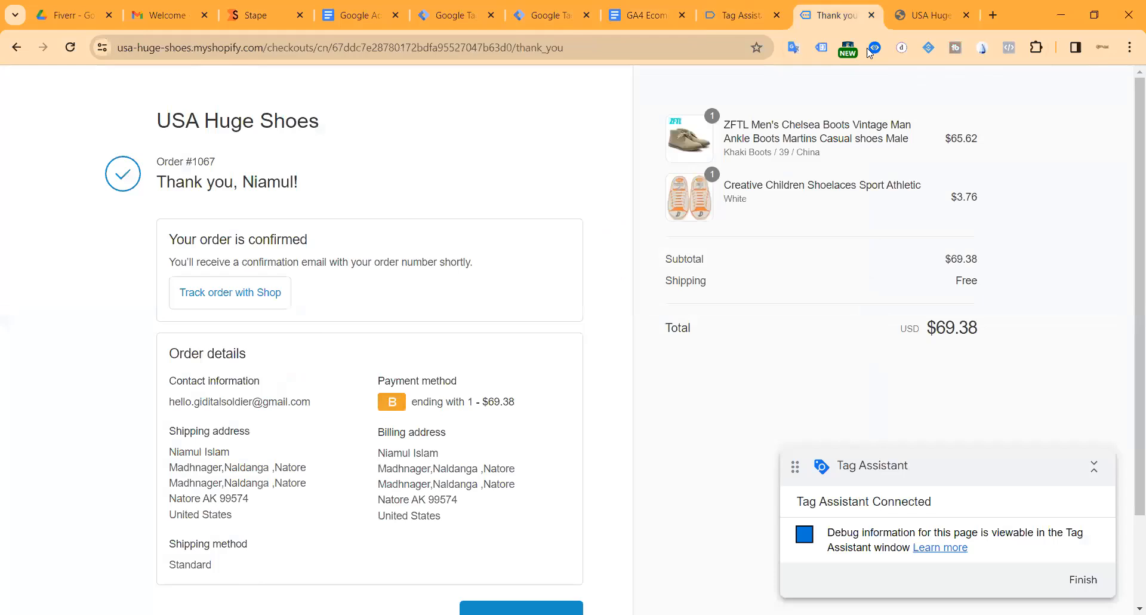
click(873, 48)
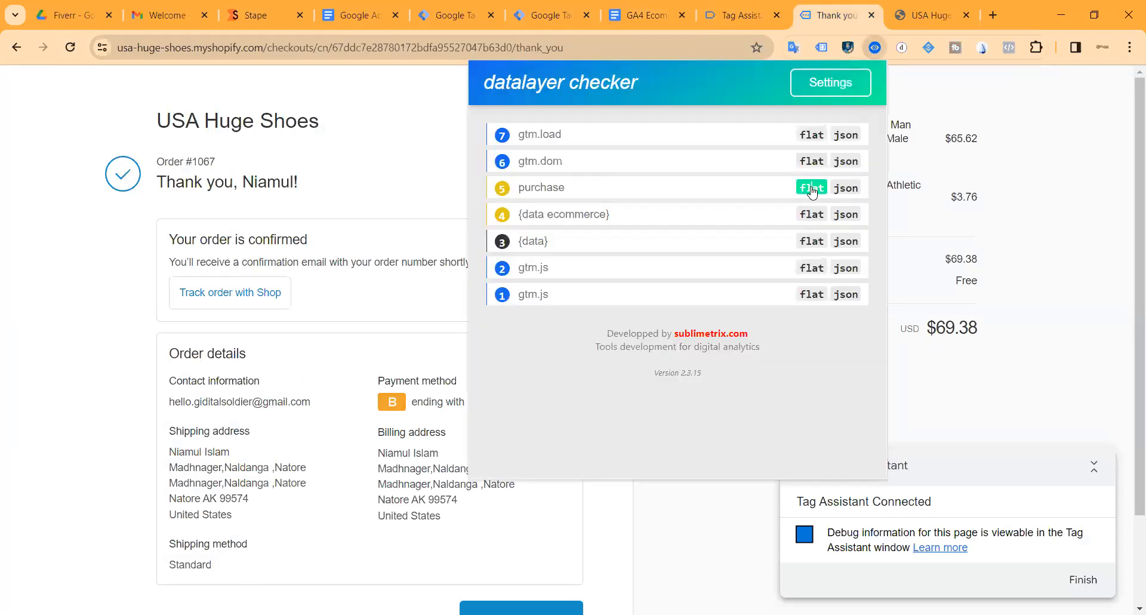
click(811, 188)
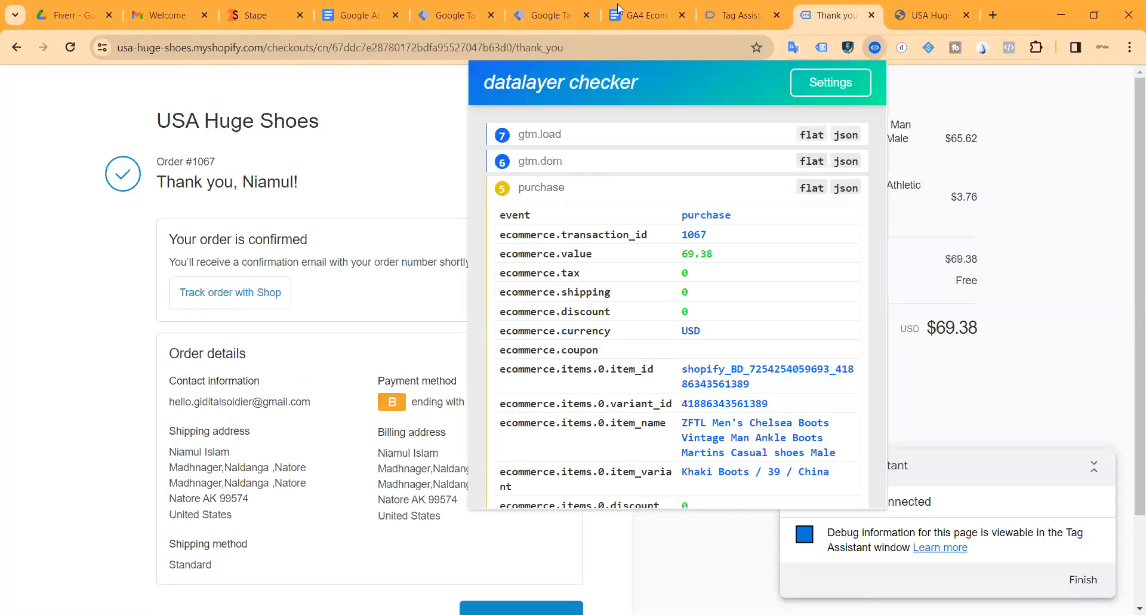
click(647, 15)
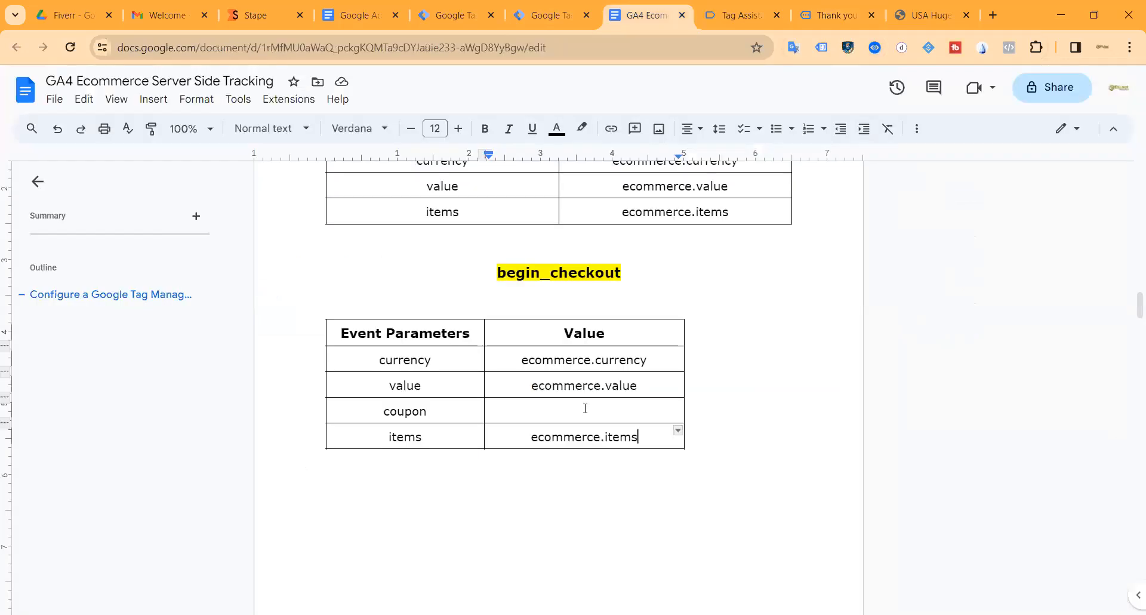
click(586, 410)
key(ctrl+v)
Copy ecommerce.currency from the begin_checkout table into the purchase table's currency row.
scroll(700, 314, down, 2)
drag(557, 211, 575, 277)
click(583, 261)
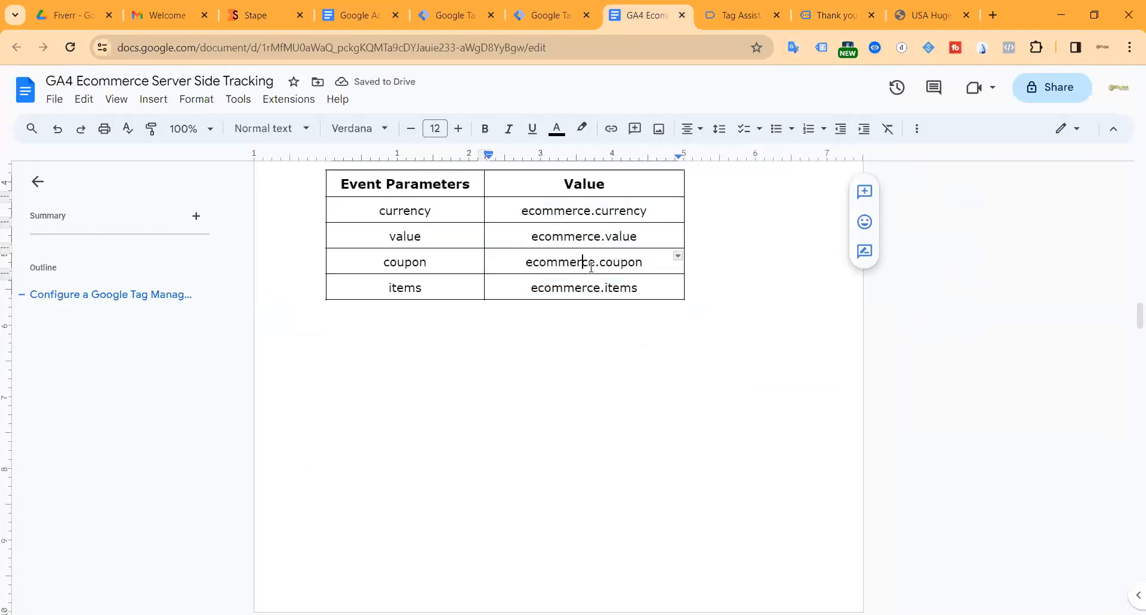
triple_click(611, 210)
scroll(557, 328, down, 5)
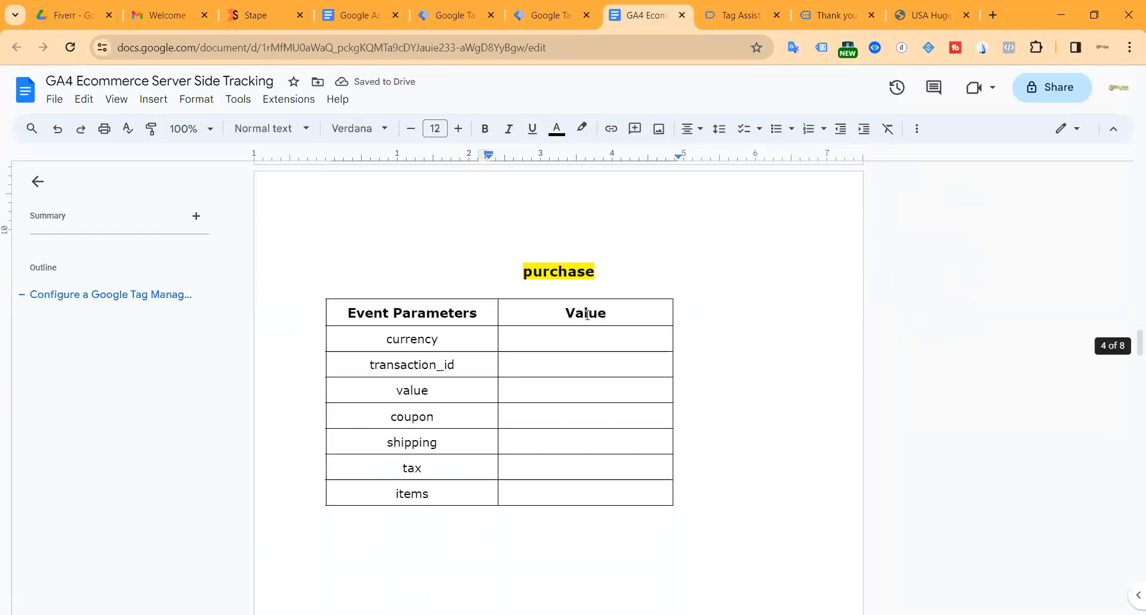
click(557, 336)
key(ctrl+v)
Copy ecommerce.value from the begin_checkout table into the purchase table's value row.
scroll(583, 304, up, 5)
triple_click(591, 249)
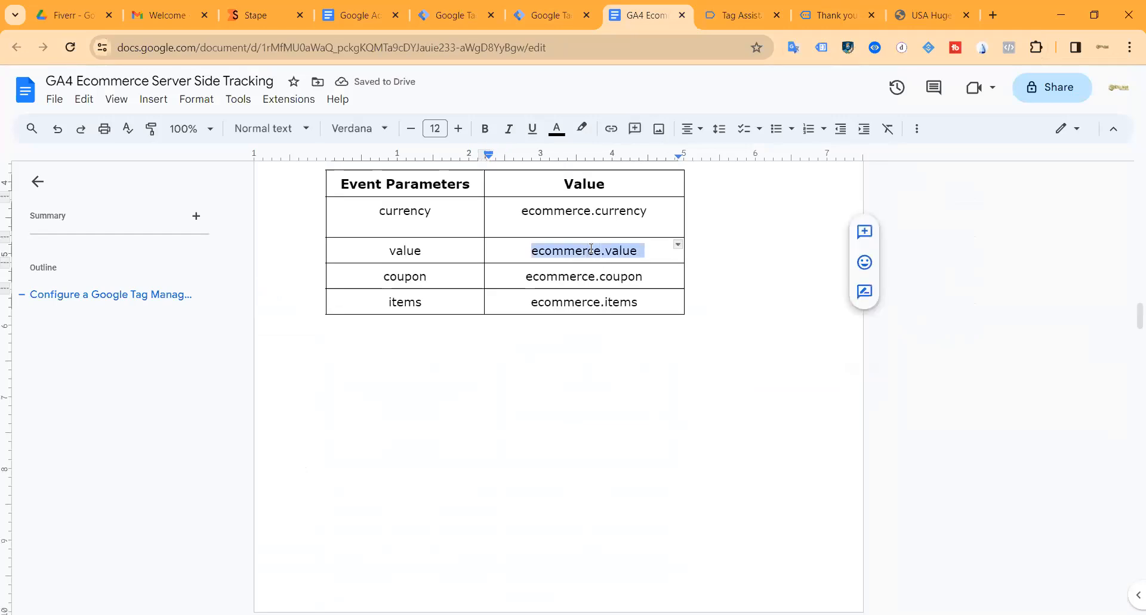
scroll(593, 278, down, 5)
click(548, 423)
key(ctrl+v)
Copy ecommerce.coupon from the begin_checkout table into the purchase table's coupon row.
scroll(611, 270, up, 2)
scroll(611, 270, up, 5)
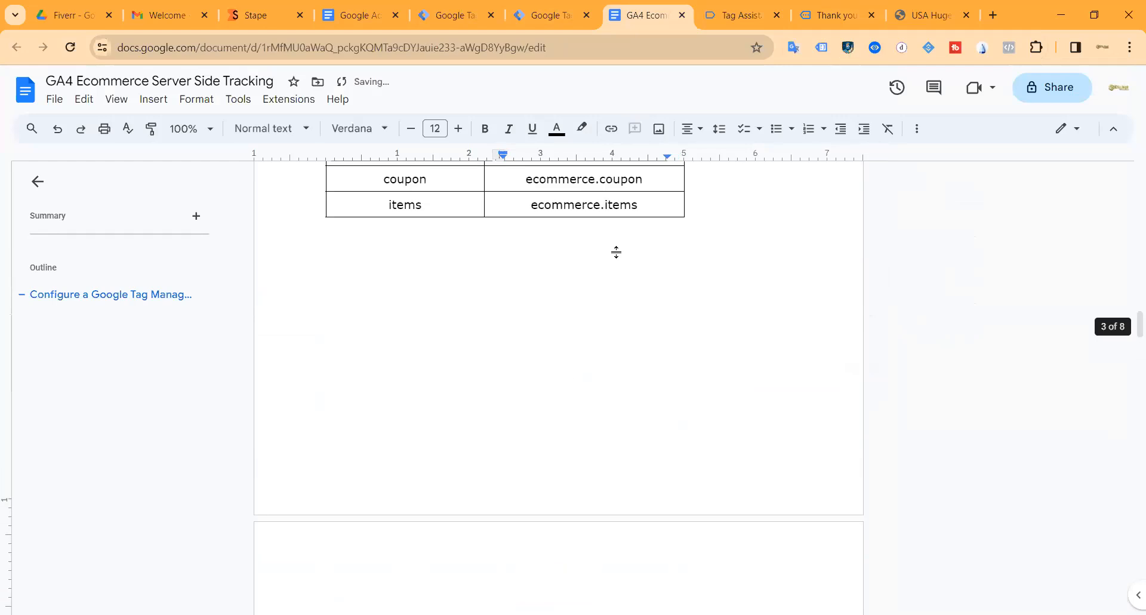
double_click(592, 275)
triple_click(593, 275)
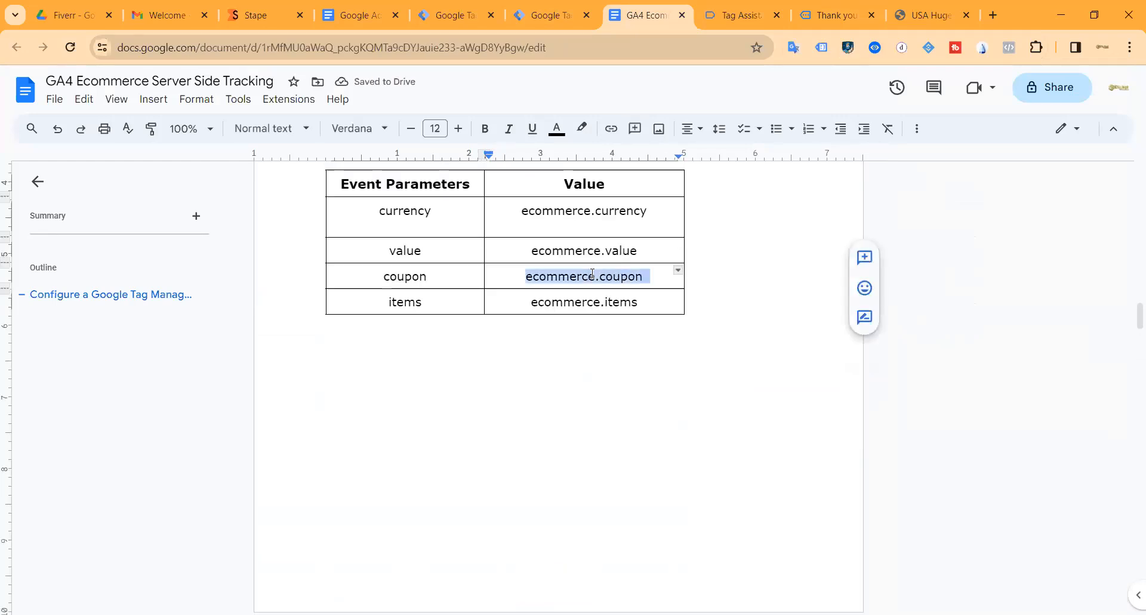
scroll(616, 284, down, 10)
scroll(543, 305, up, 3)
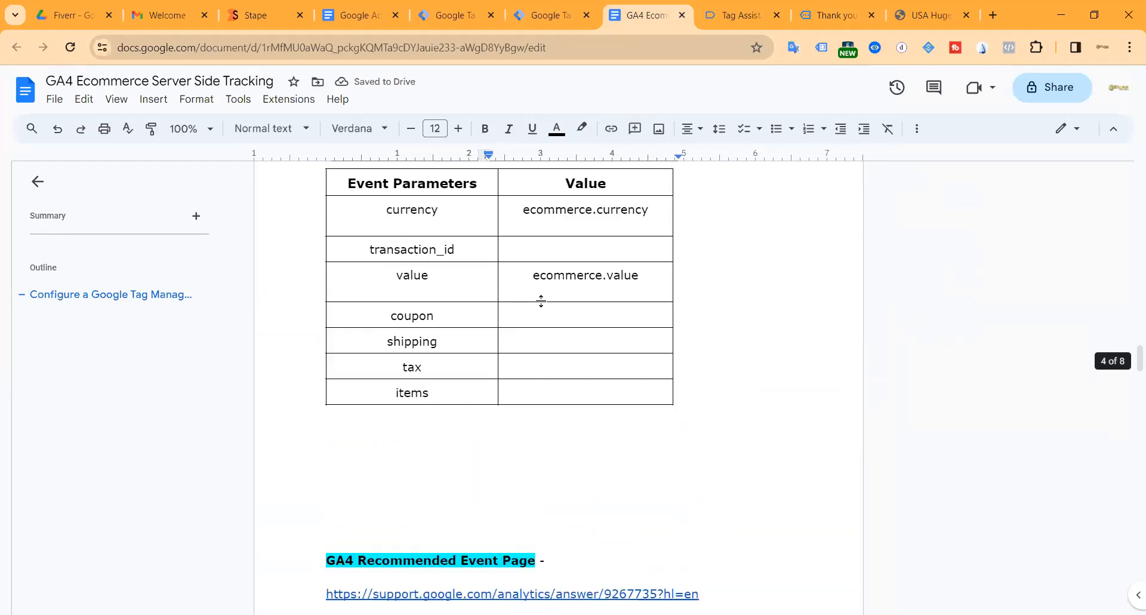
click(536, 313)
key(ctrl+v)
Copy ecommerce.items from the begin_checkout table into the purchase table's items row.
scroll(624, 249, up, 10)
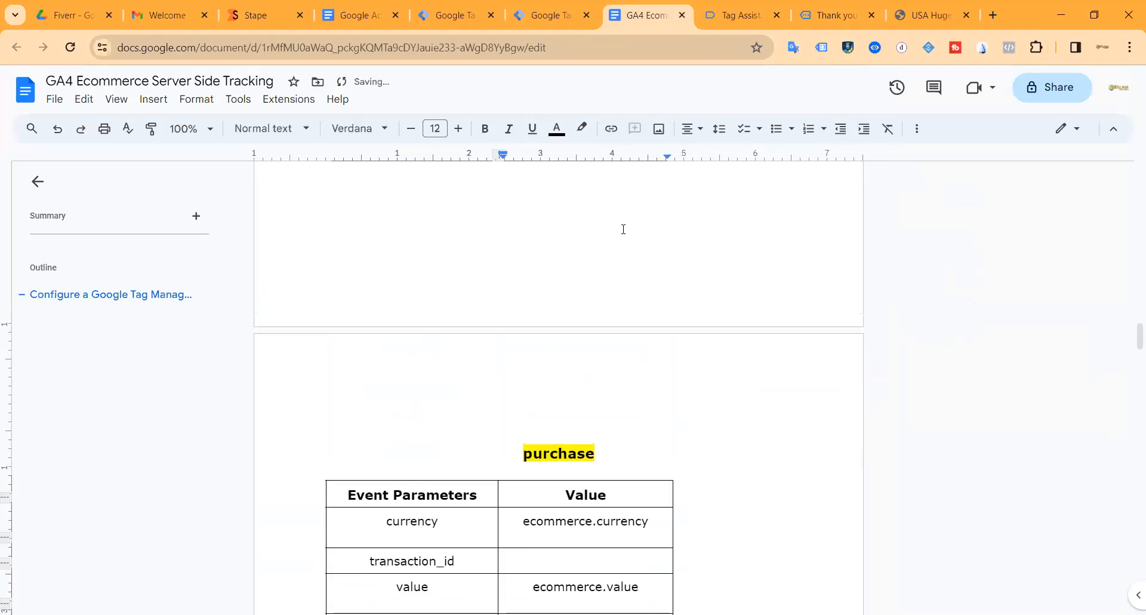
triple_click(572, 301)
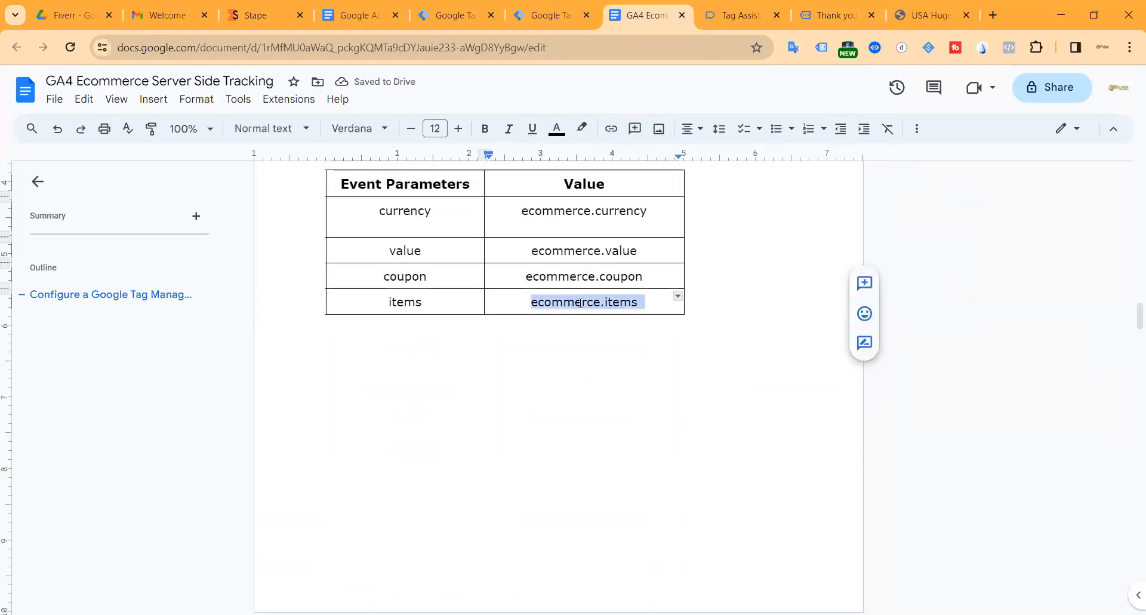
scroll(576, 311, down, 10)
click(562, 401)
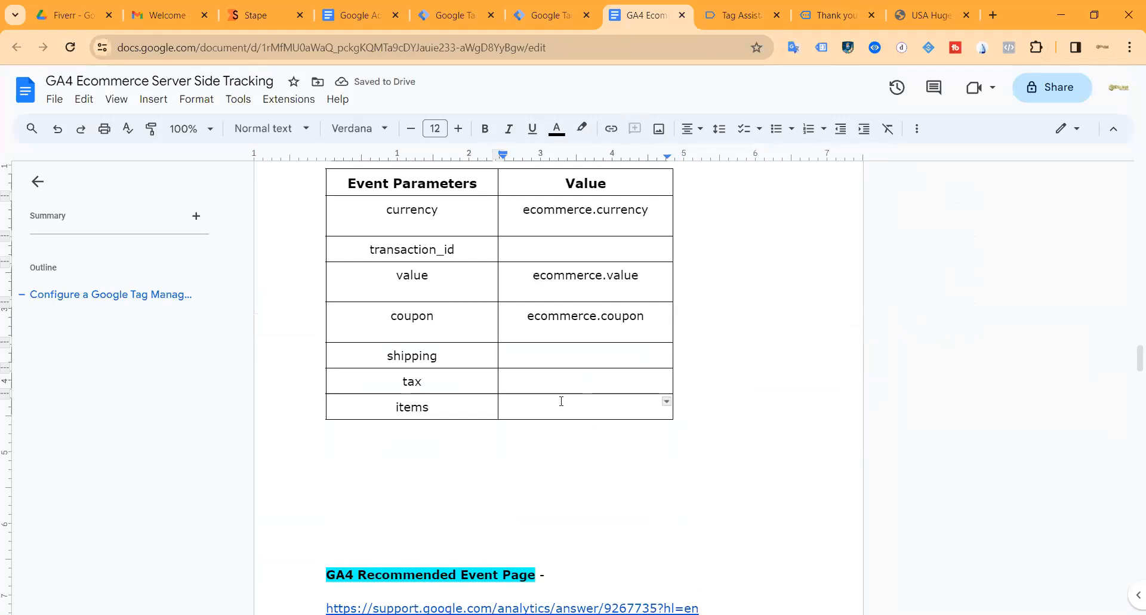
key(ctrl+v)
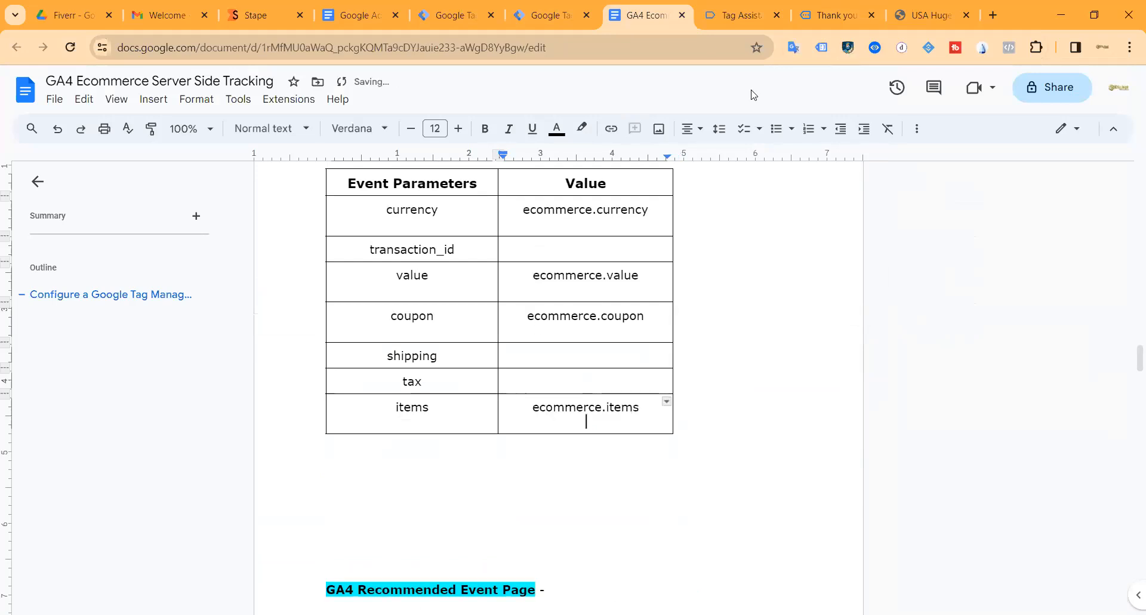
Copy the ecommerce.transaction_id key from the thank-you page's purchase event in datalayer checker into the purchase table's transaction_id row.
click(833, 15)
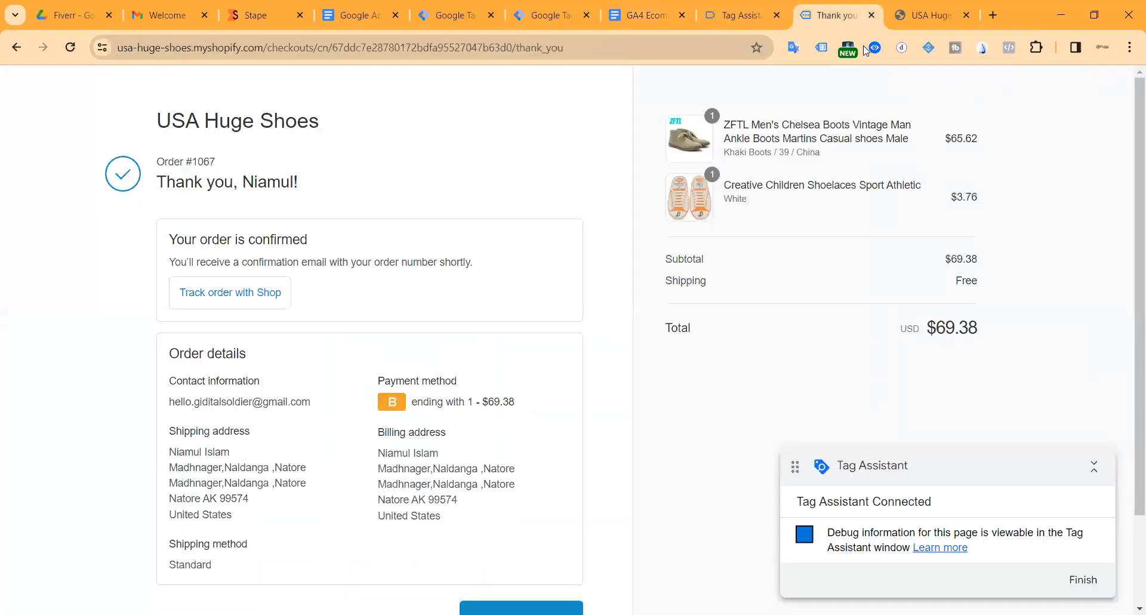
click(875, 46)
click(809, 189)
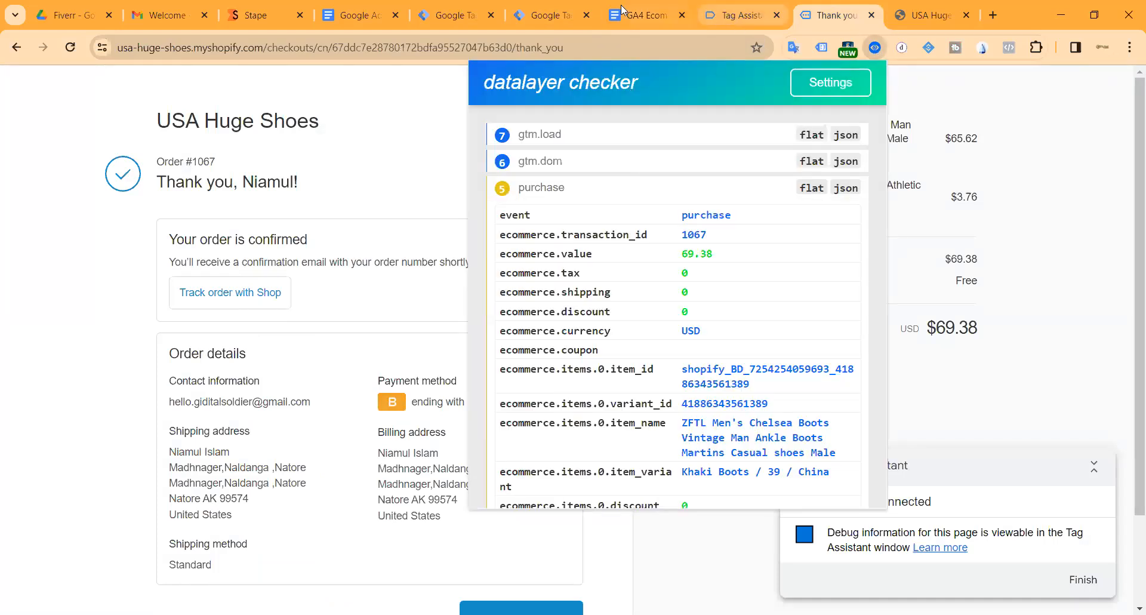
click(646, 15)
click(587, 352)
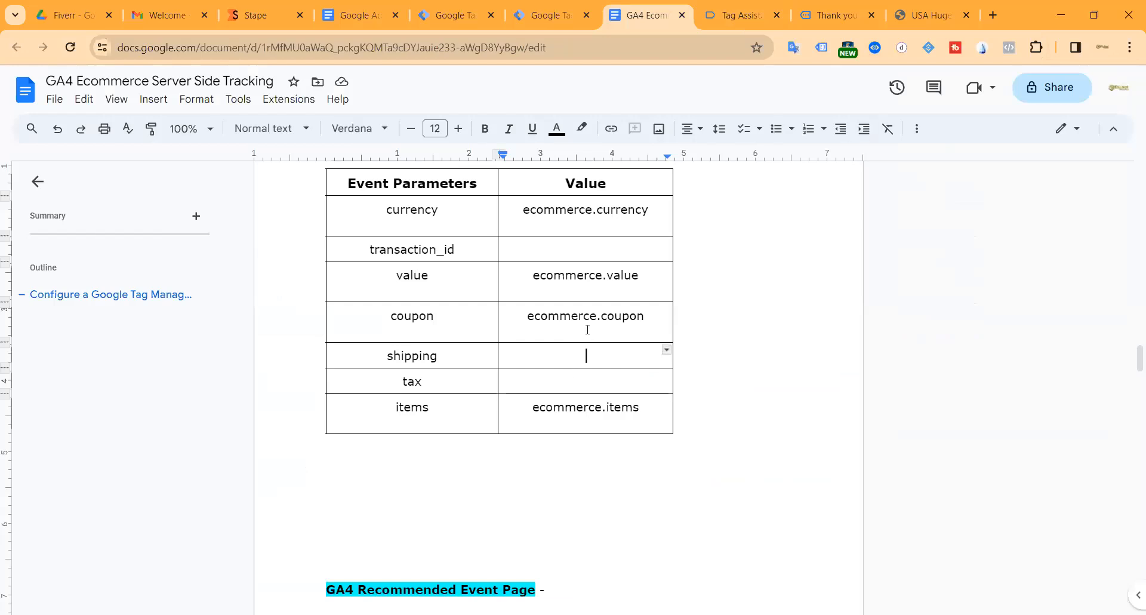
click(581, 247)
key(ctrl+v)
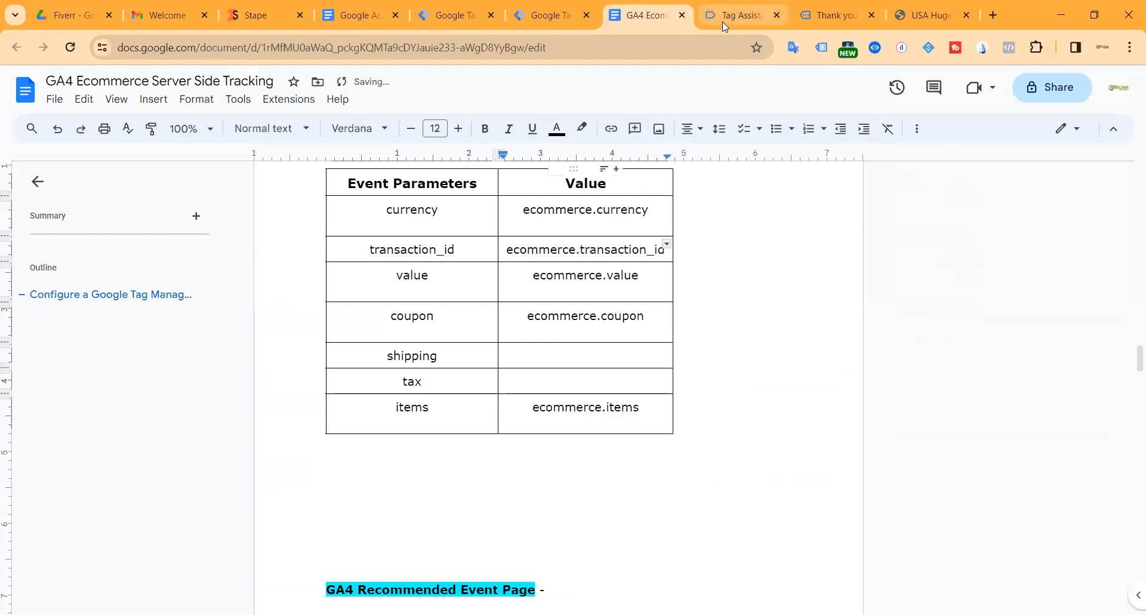
Copy the ecommerce.shipping key from the purchase event in datalayer checker into the purchase table's shipping row.
click(739, 15)
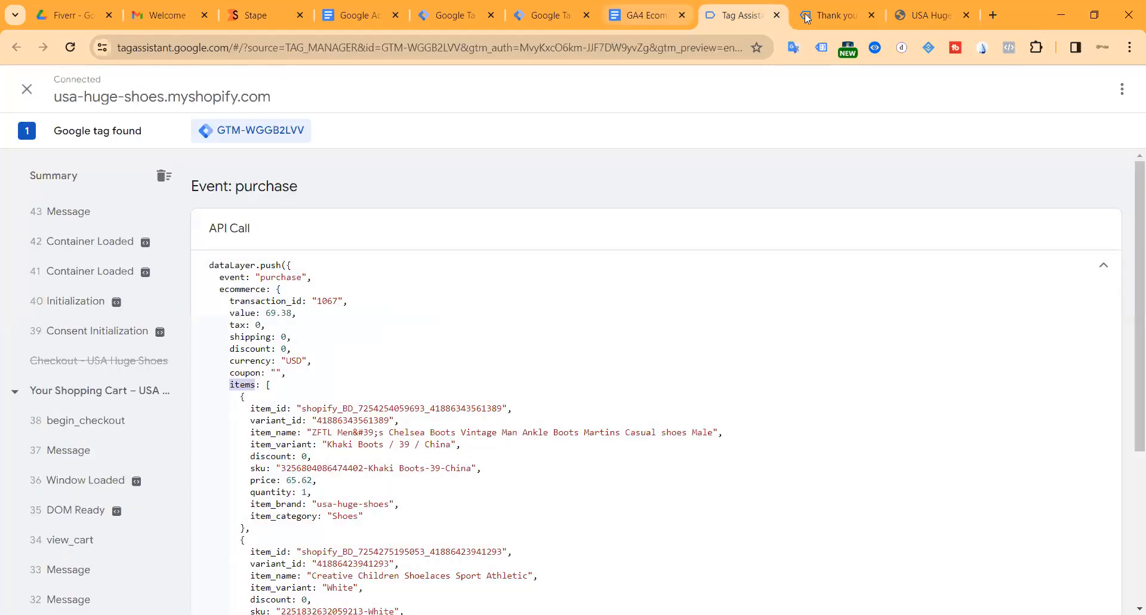
click(809, 16)
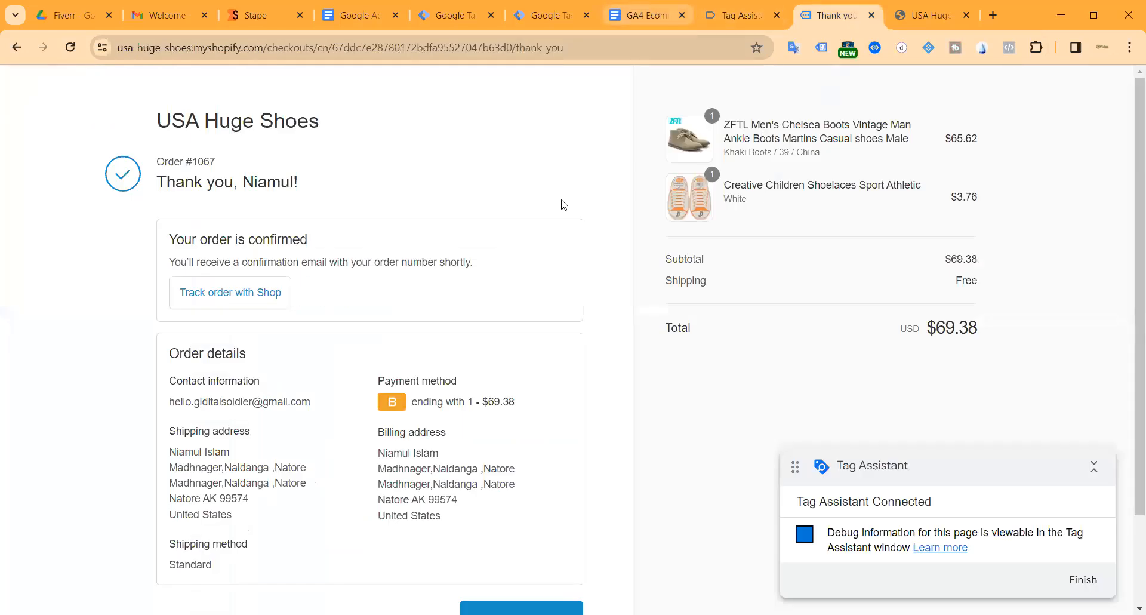
click(646, 15)
click(541, 355)
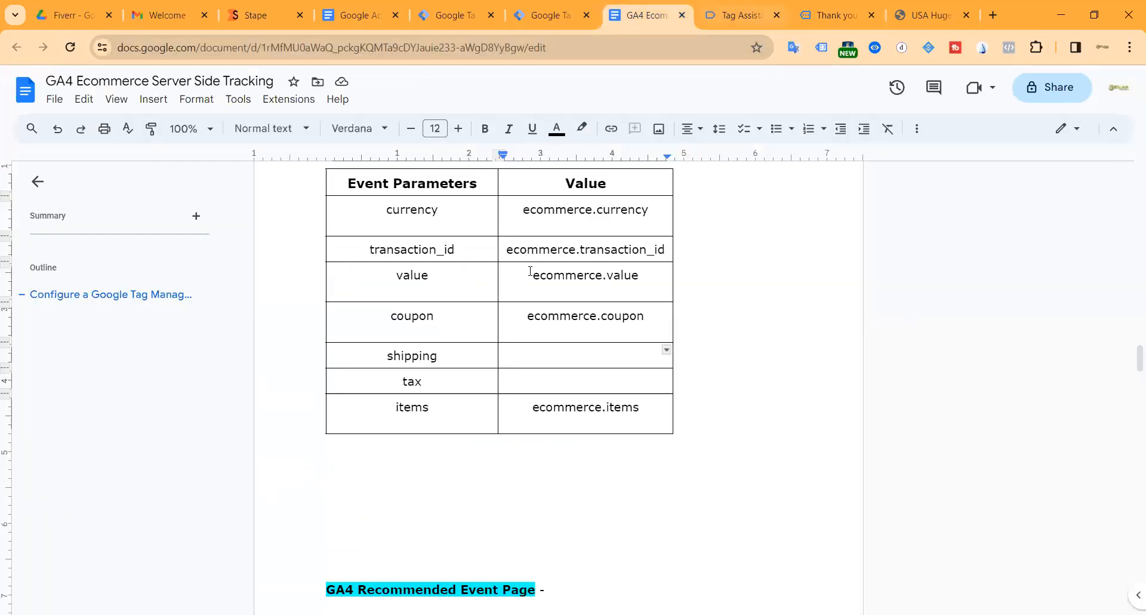
click(836, 15)
click(875, 47)
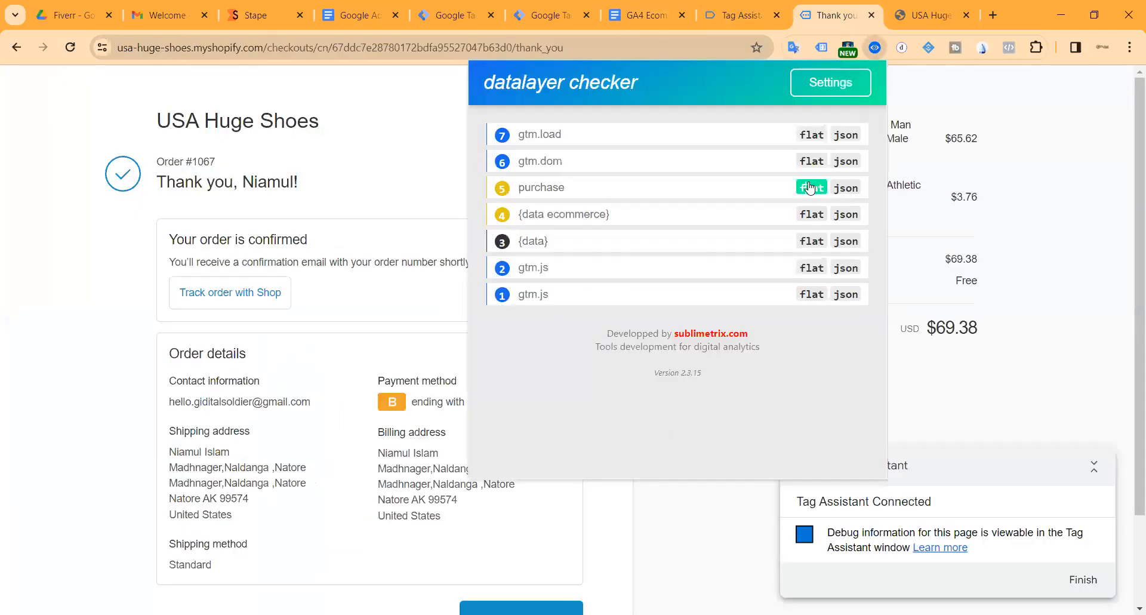
click(809, 189)
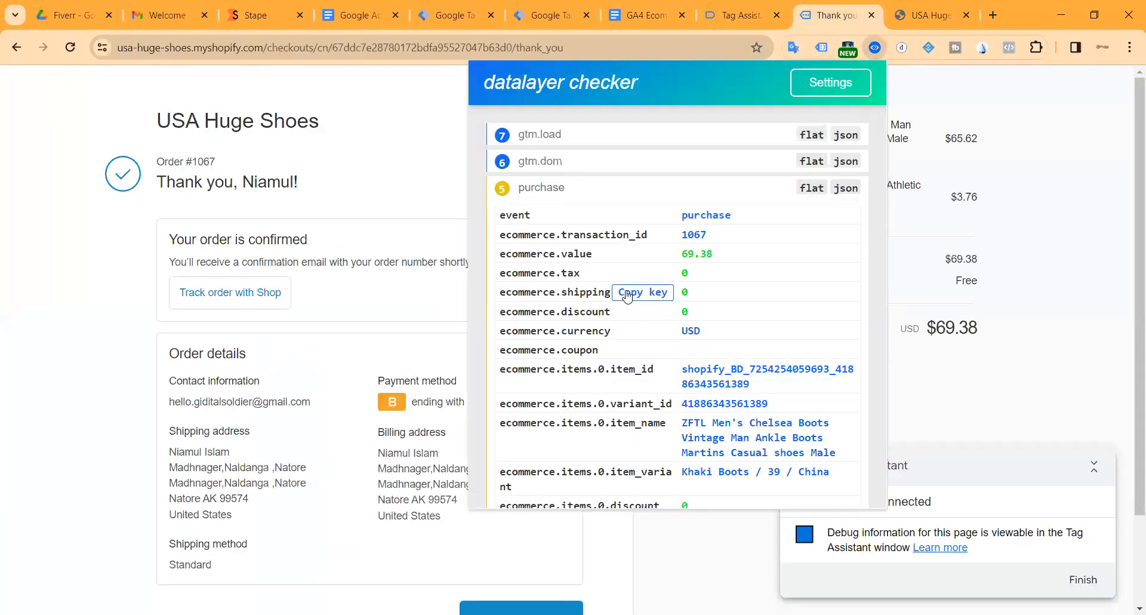
click(648, 14)
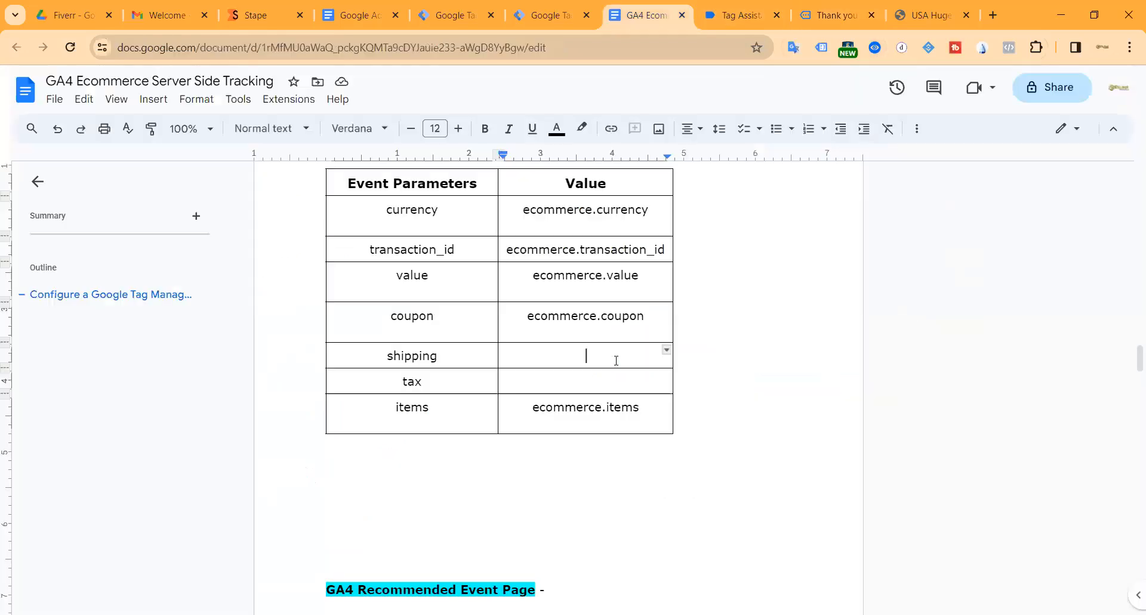
text(ecommerce.shipping)
Copy the ecommerce.tax key from the thank-you page's purchase event into the purchase table's tax row.
click(766, 18)
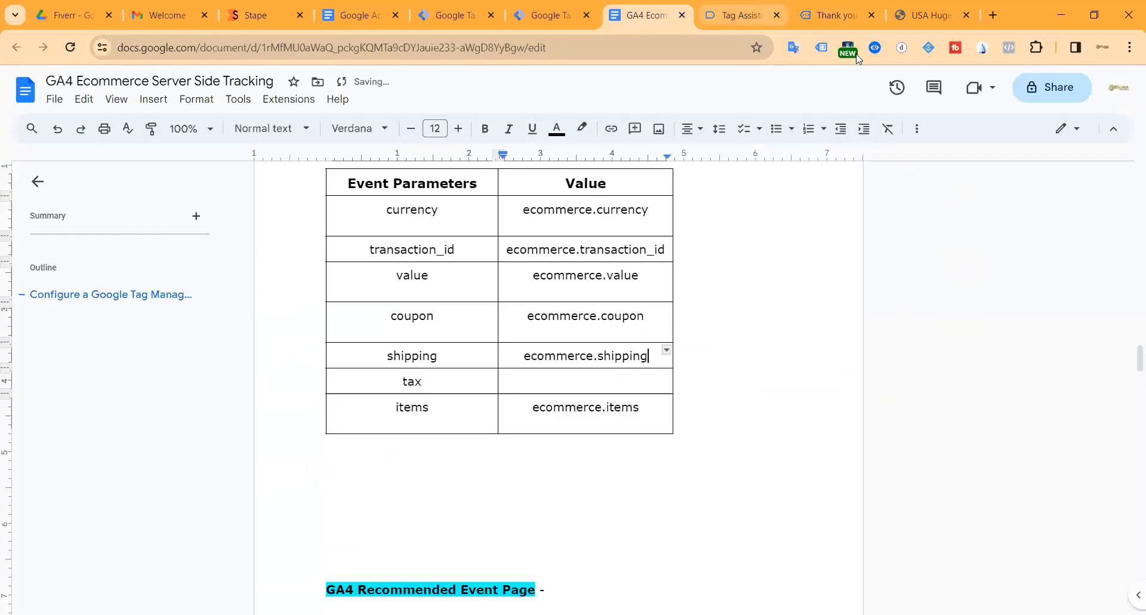
click(848, 47)
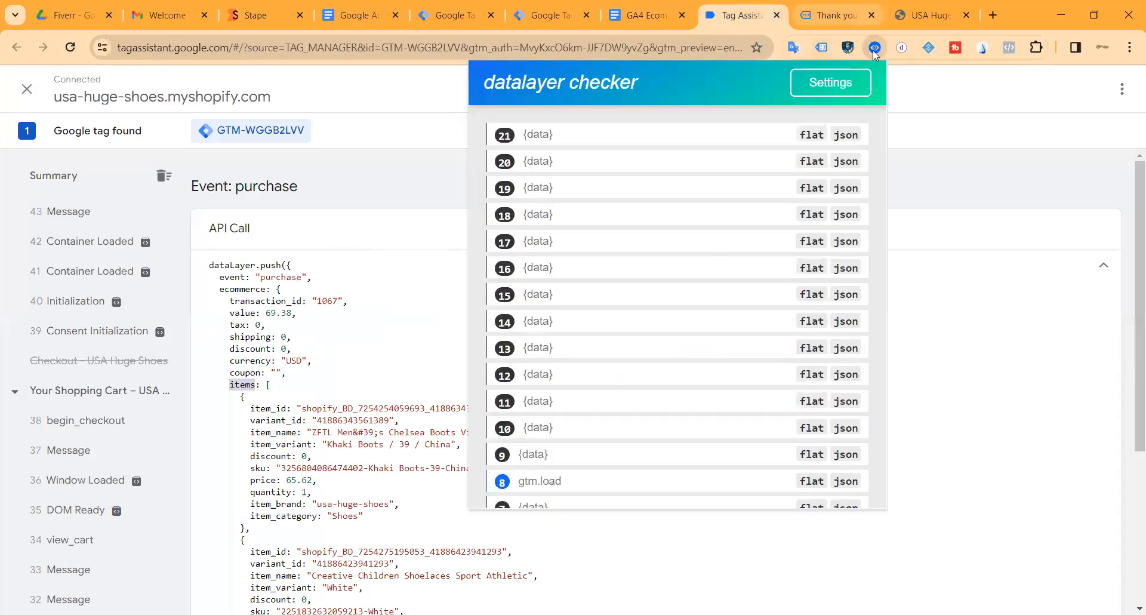
click(836, 15)
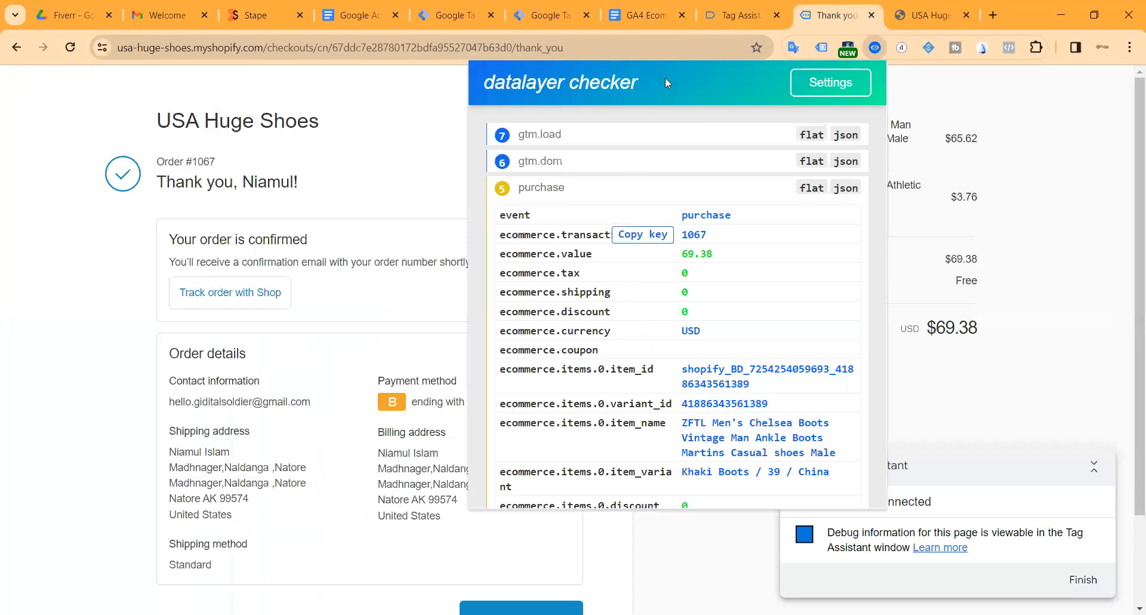
click(636, 11)
text(ecommerce.tax)
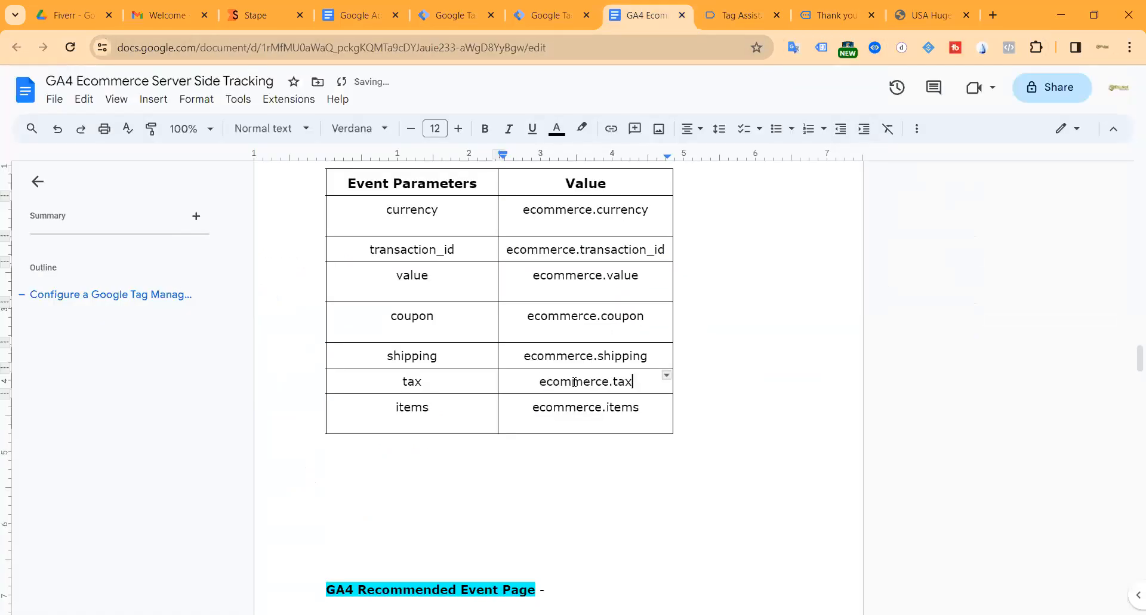
In the web container, enable the built-in variables Environment Name, Container ID, Container Version, Random Number and HTML ID.
scroll(511, 239, down, 5)
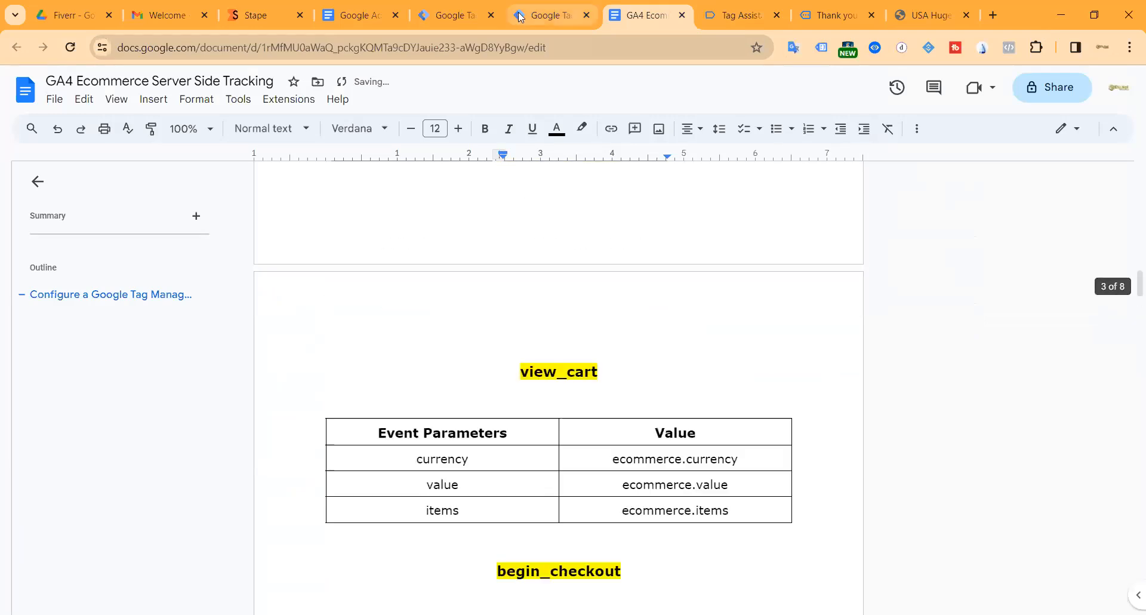
click(548, 15)
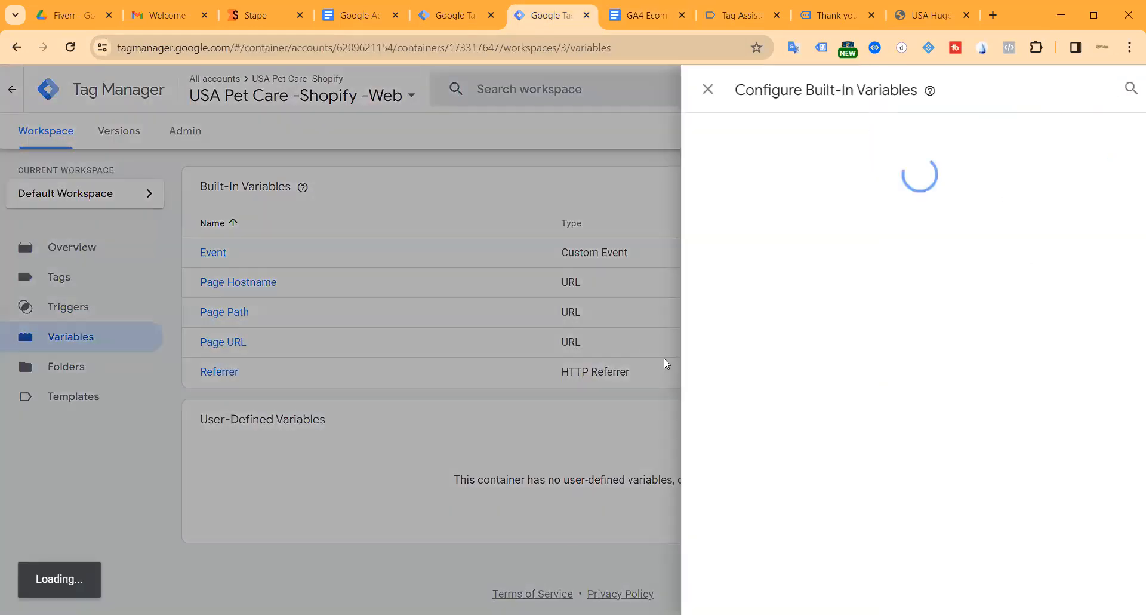
click(696, 360)
click(696, 449)
click(696, 479)
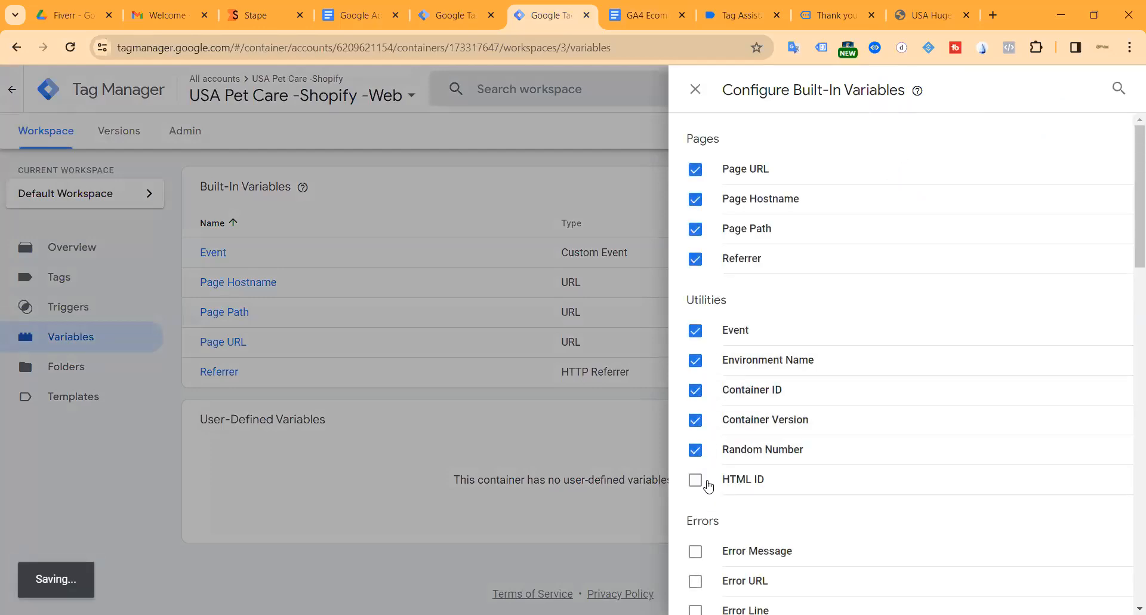
click(127, 459)
Start a new user-defined variable in the web container with the type Data Layer Variable.
scroll(1061, 452, down, 1)
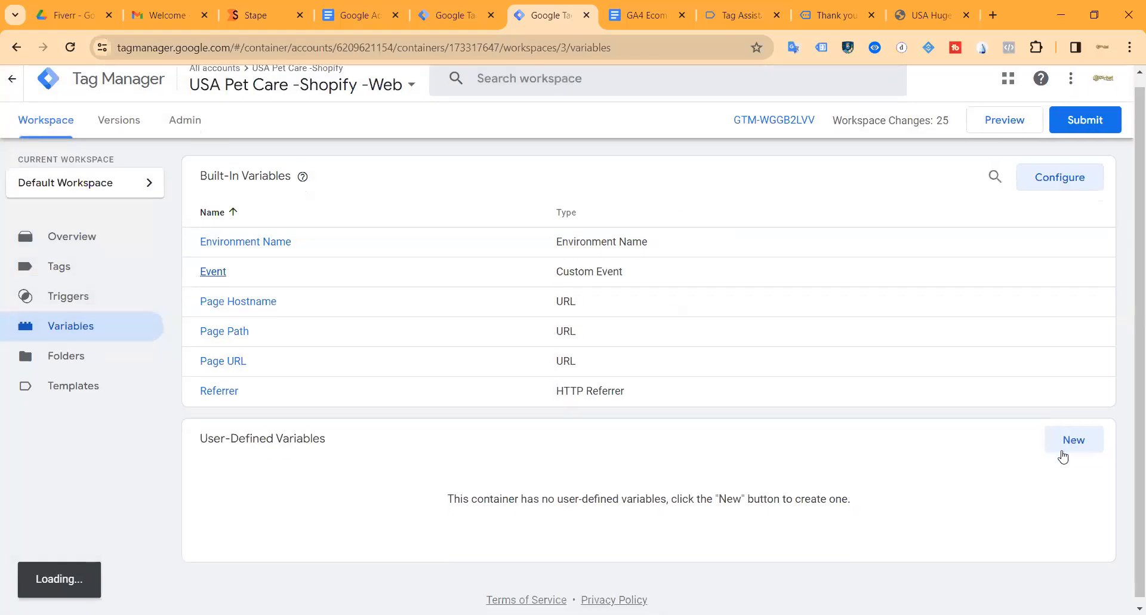
click(1080, 466)
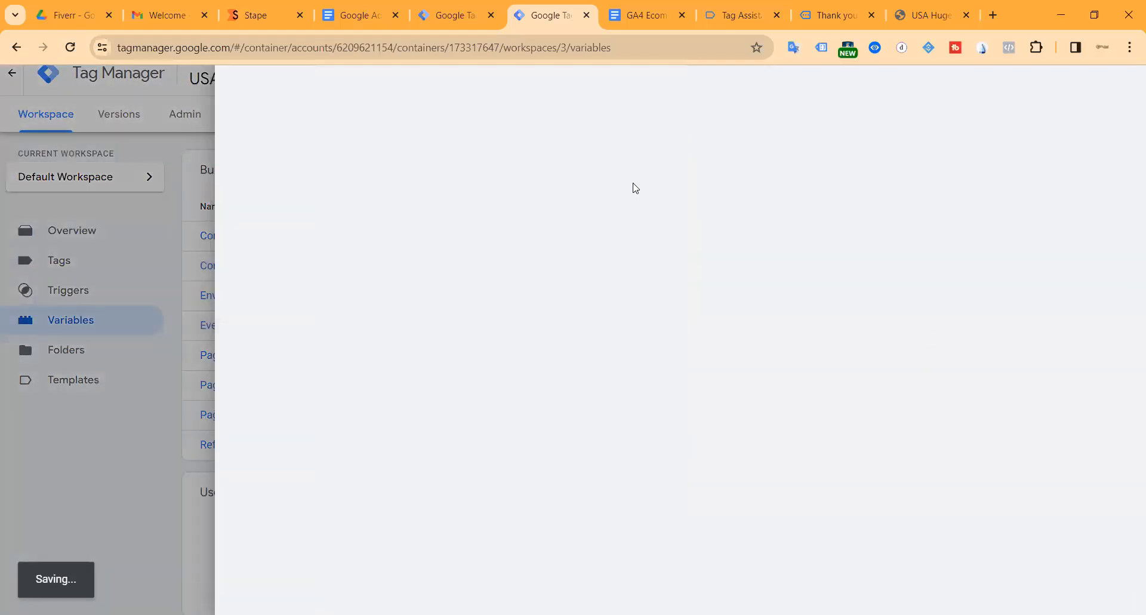
click(619, 221)
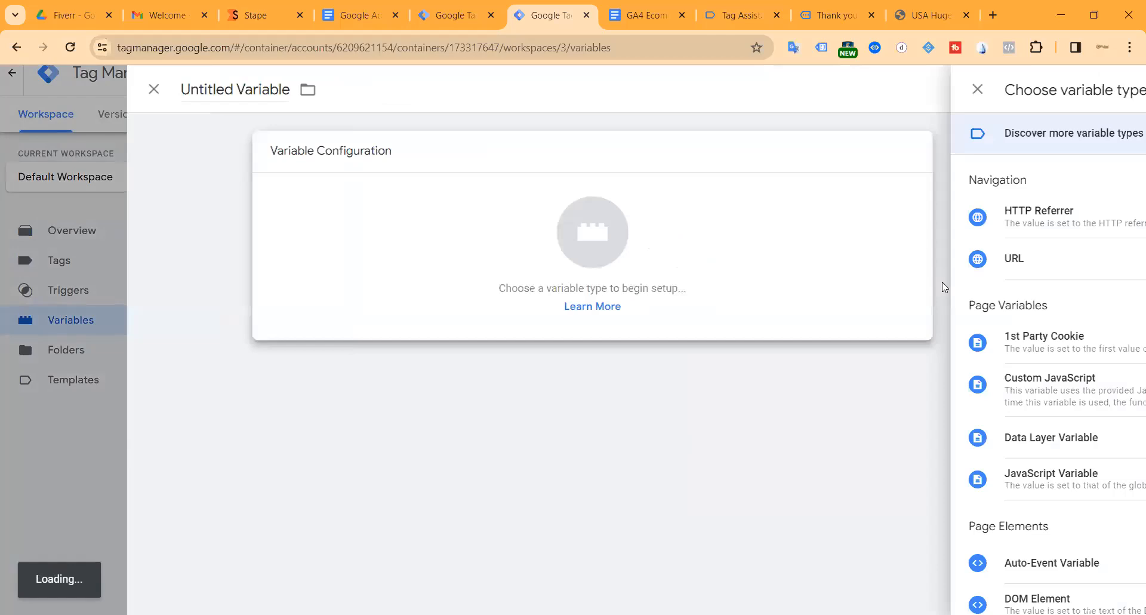
scroll(770, 310, down, 2)
click(769, 287)
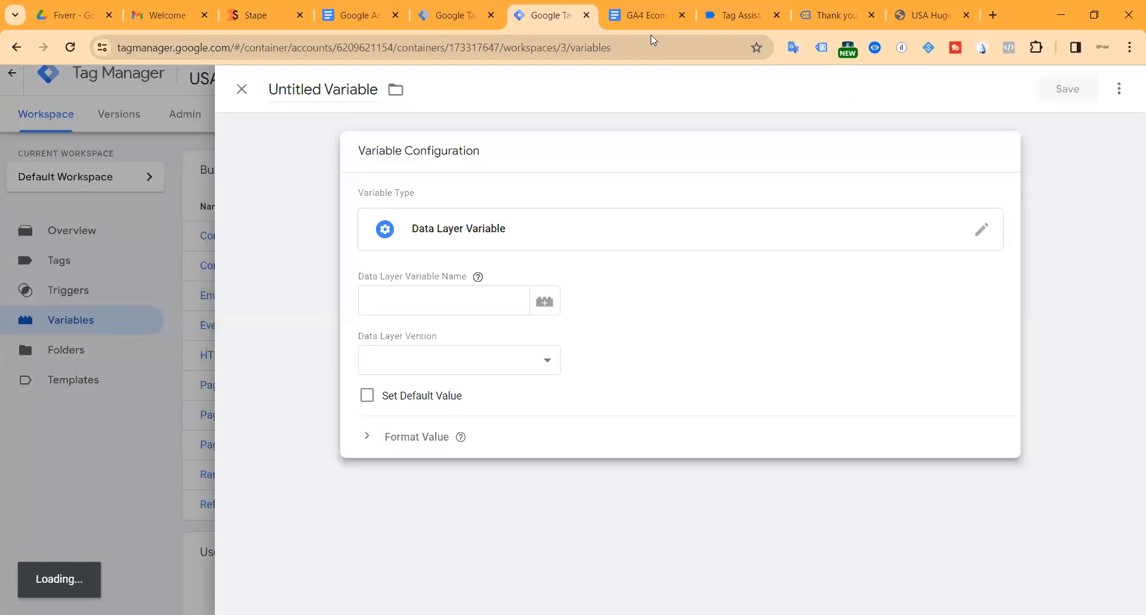
Copy ecommerce.currency from the purchase table as both the data layer variable name and the variable's title, and save the variable.
click(645, 15)
scroll(624, 358, up, 15)
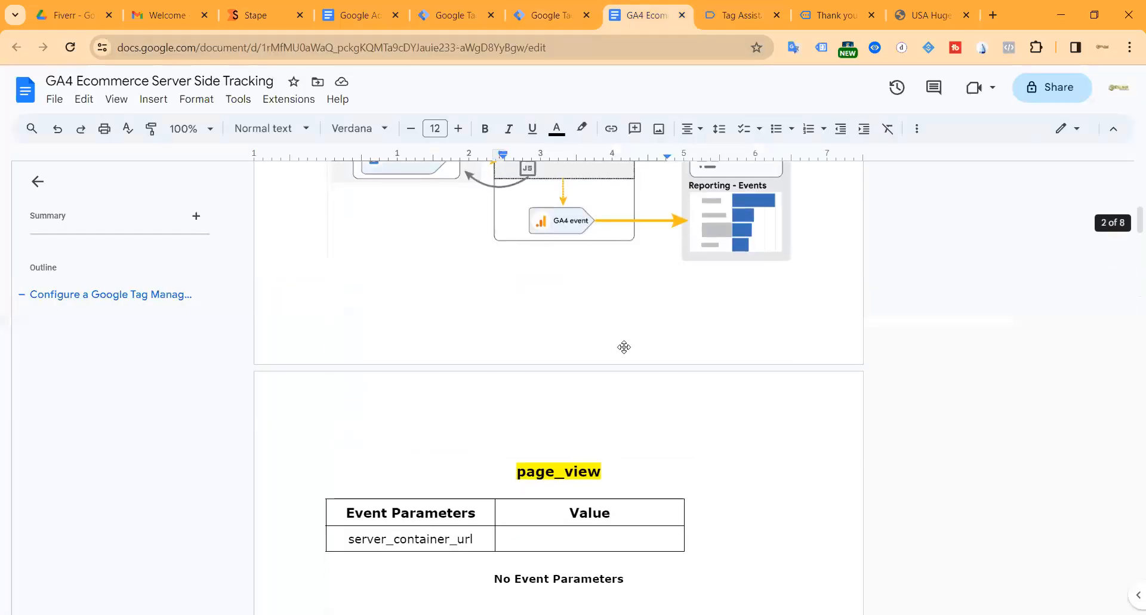
scroll(625, 388, down, 15)
scroll(632, 391, down, 12)
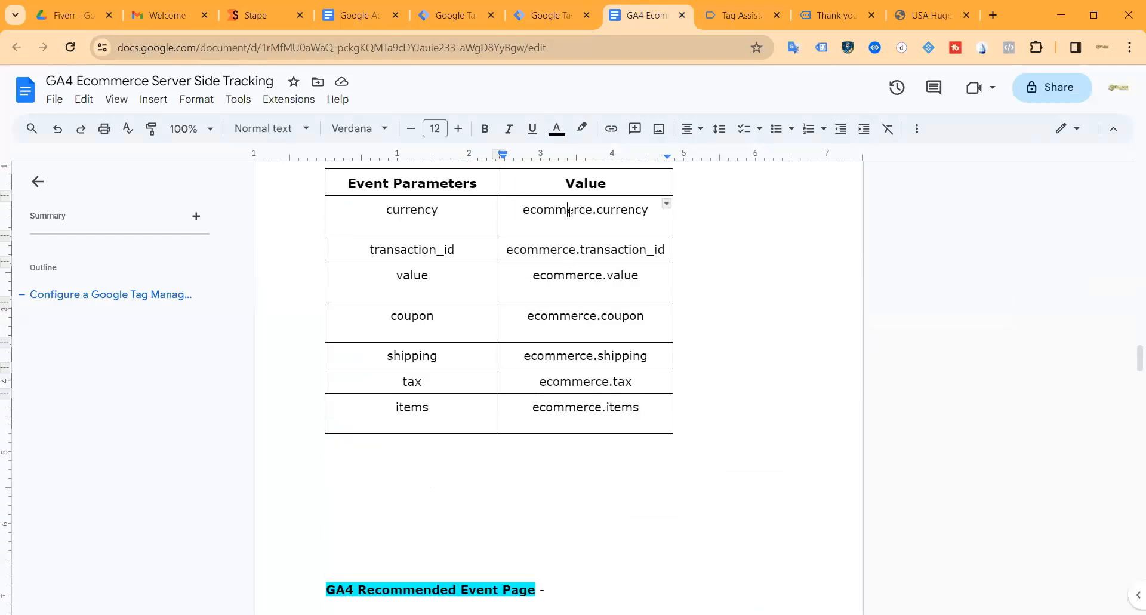
double_click(570, 212)
key(ctrl+c)
click(549, 15)
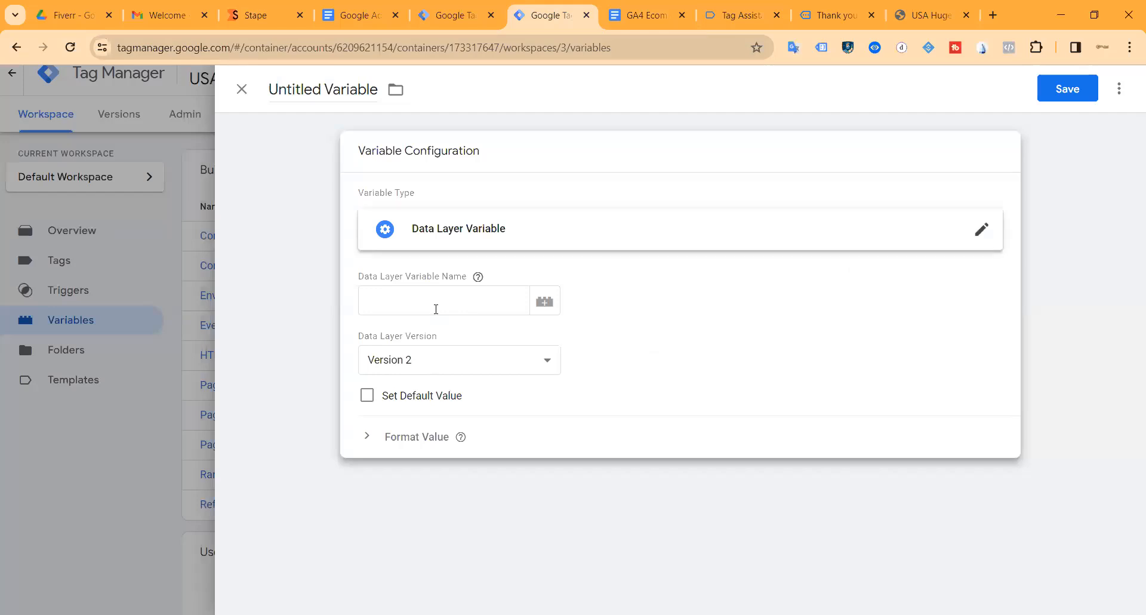
key(ctrl+v)
click(313, 92)
key(ctrl+v)
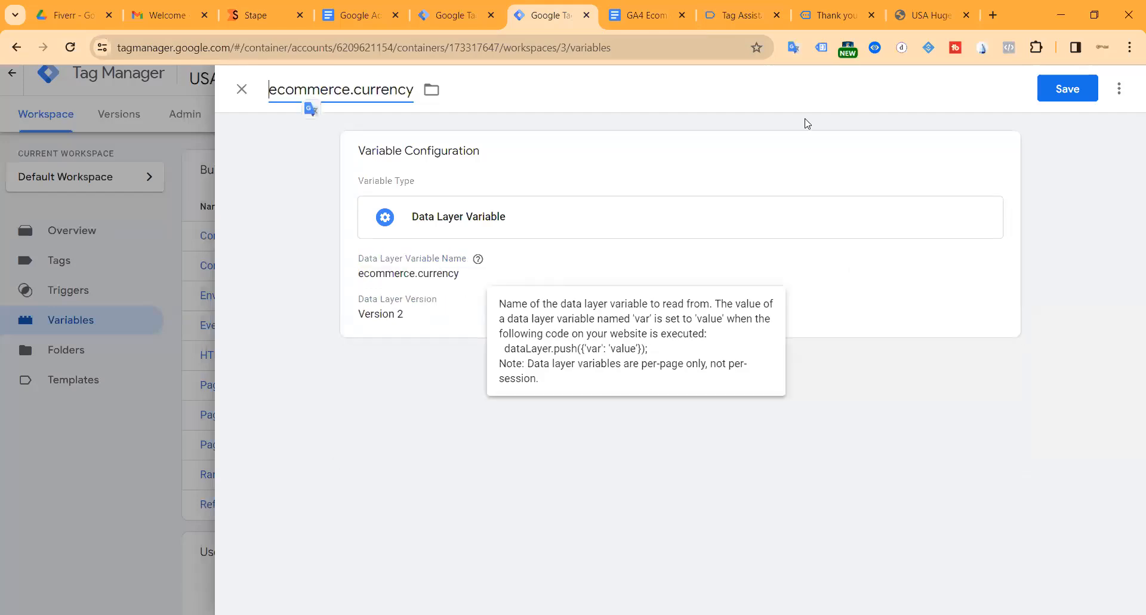
click(1066, 88)
Create and save a Data Layer Variable titled ecommerce.transaction_id that reads the ecommerce.transaction_id key copied from the purchase table.
click(651, 18)
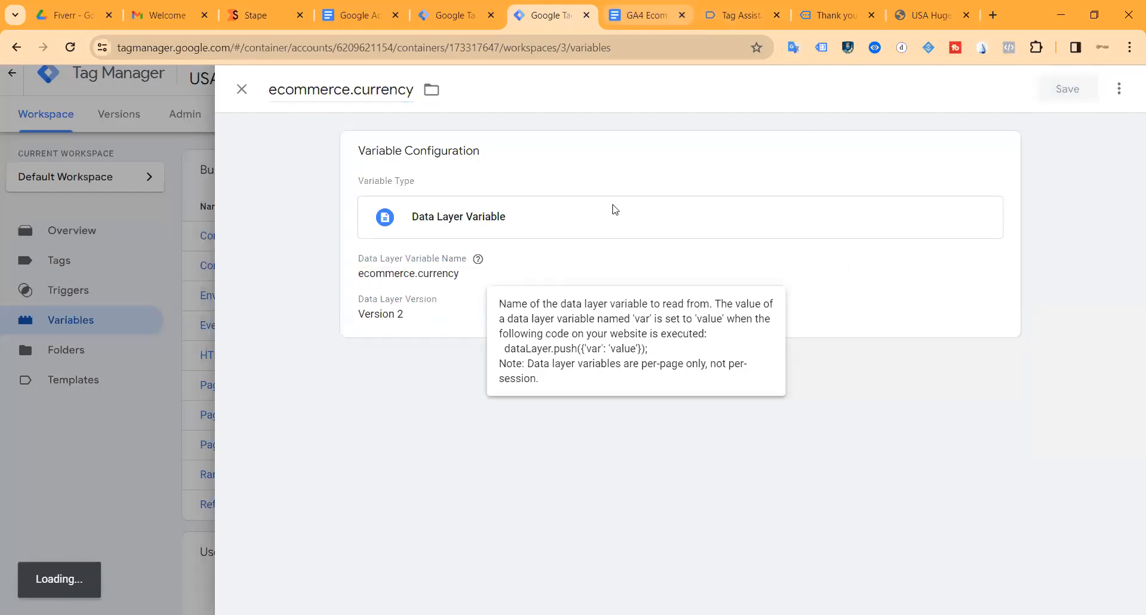
triple_click(571, 250)
key(ctrl+c)
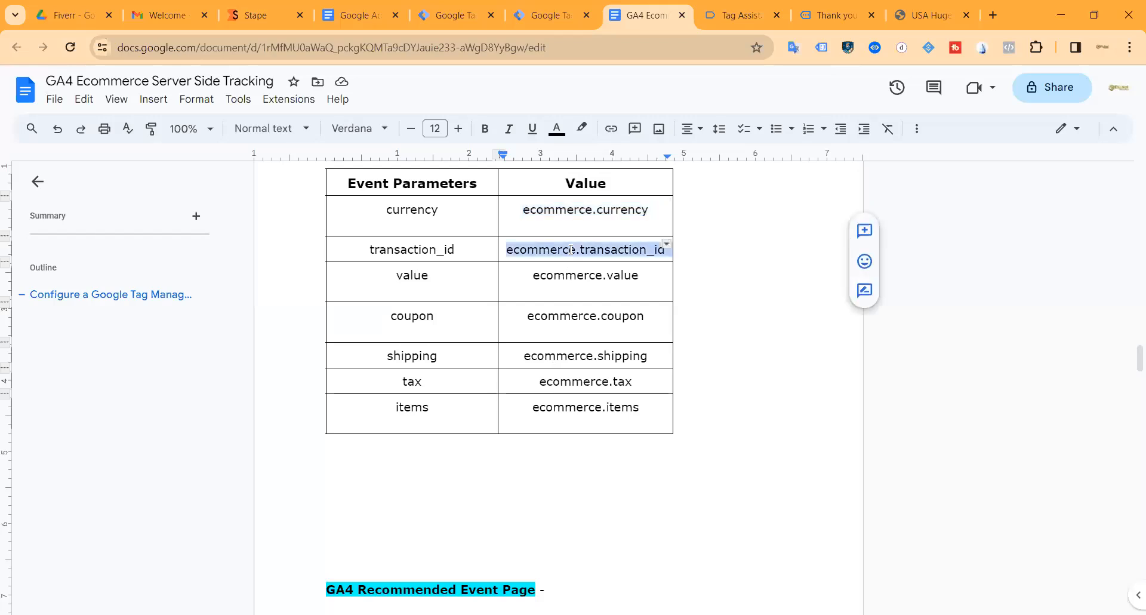
click(535, 18)
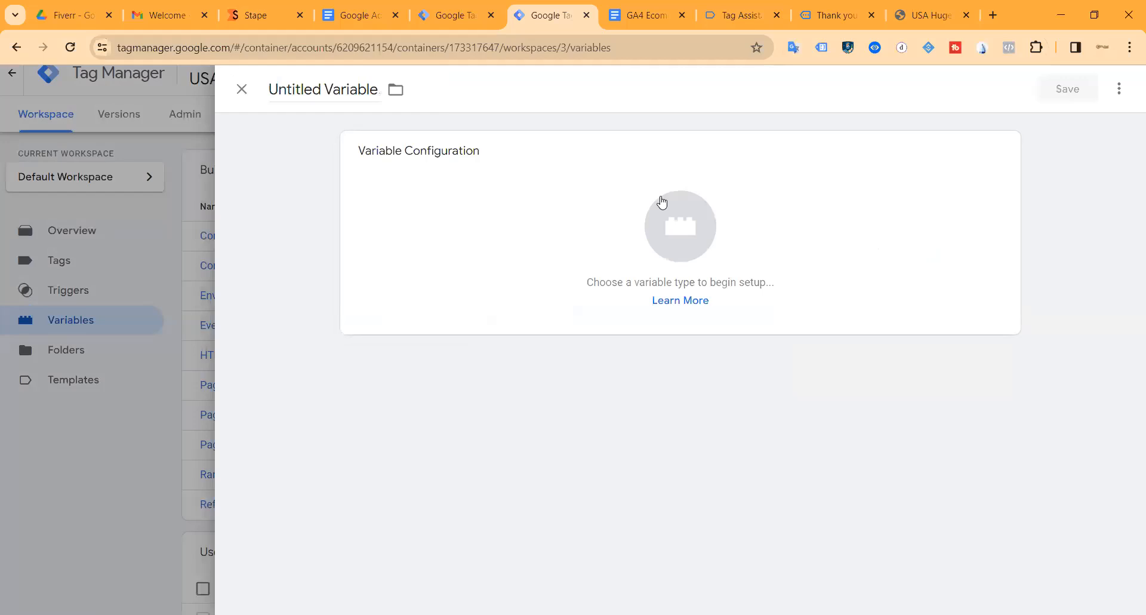
click(656, 224)
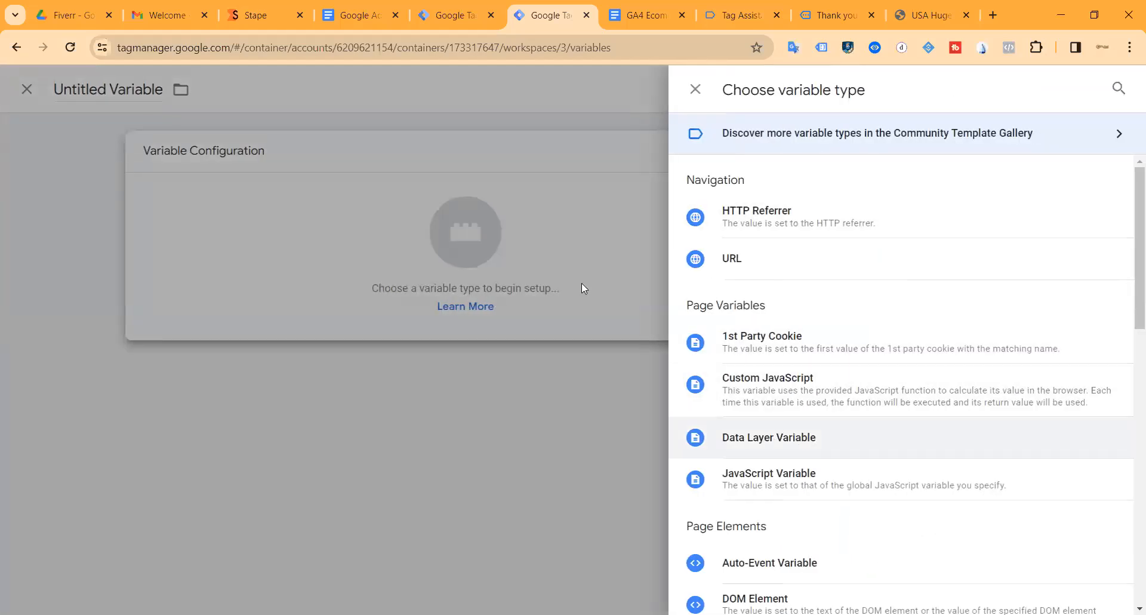
click(769, 437)
key(ctrl+v)
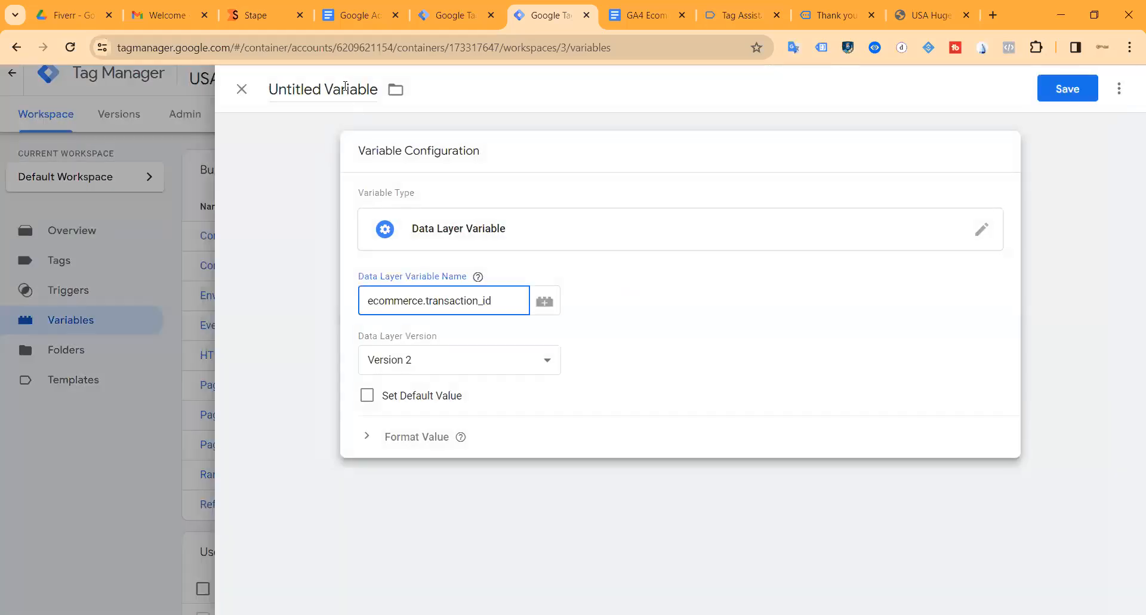
double_click(345, 88)
key(ctrl+a)
key(ctrl+v)
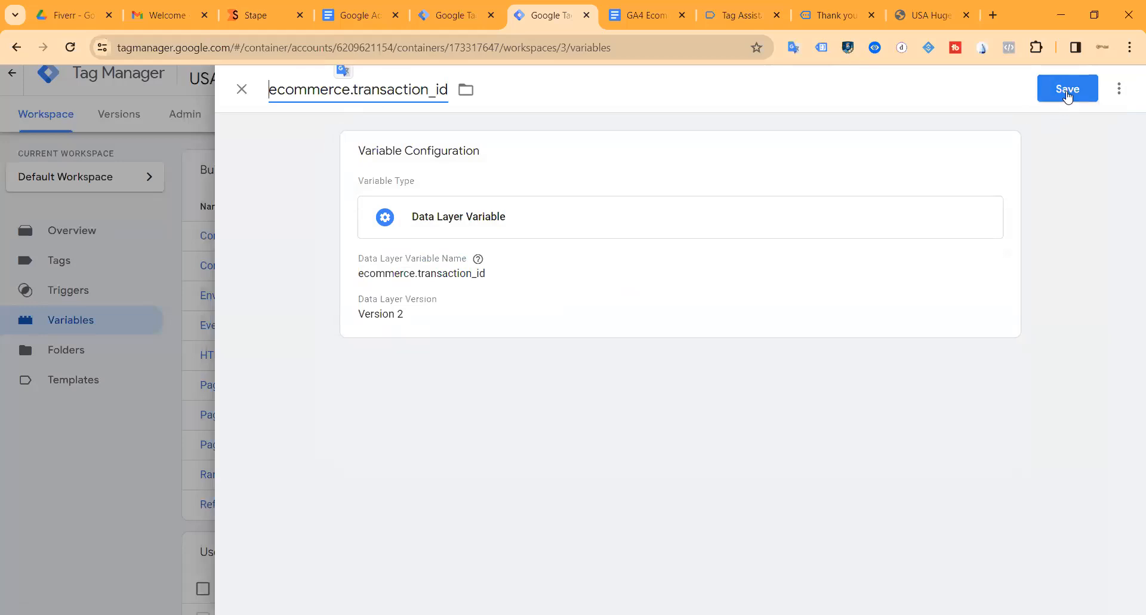
click(1068, 93)
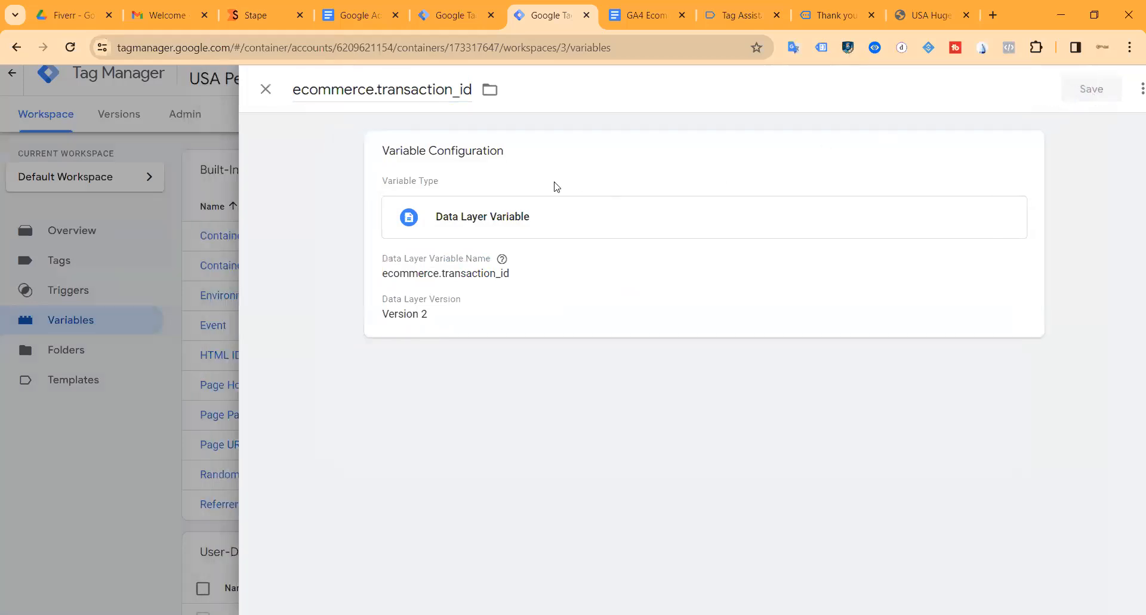
scroll(1127, 76, up, 1)
click(1129, 47)
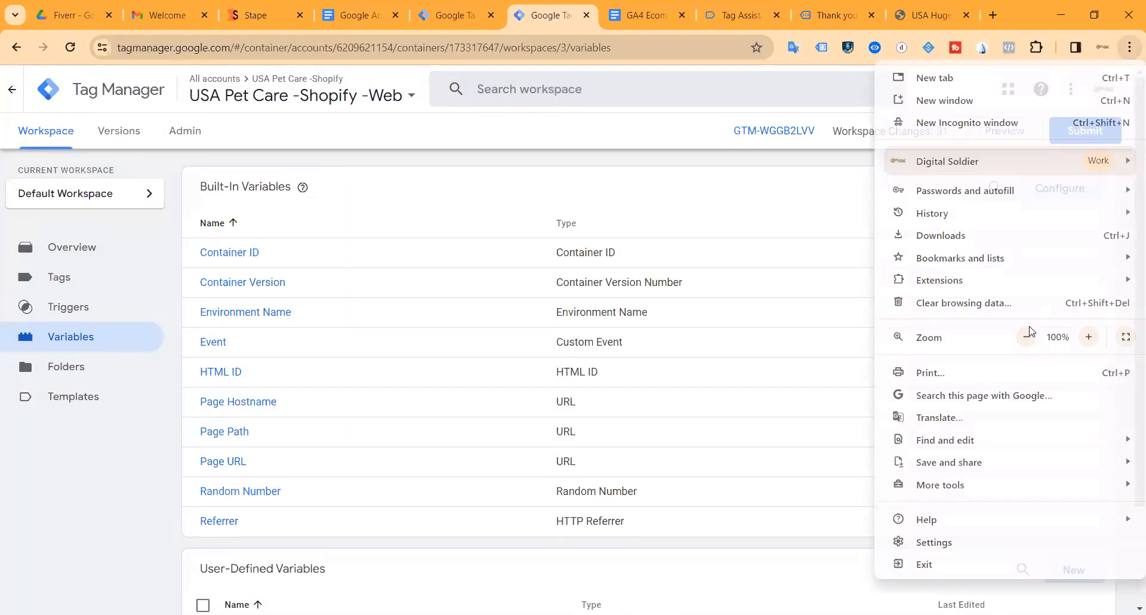
click(7, 480)
scroll(371, 440, down, 2)
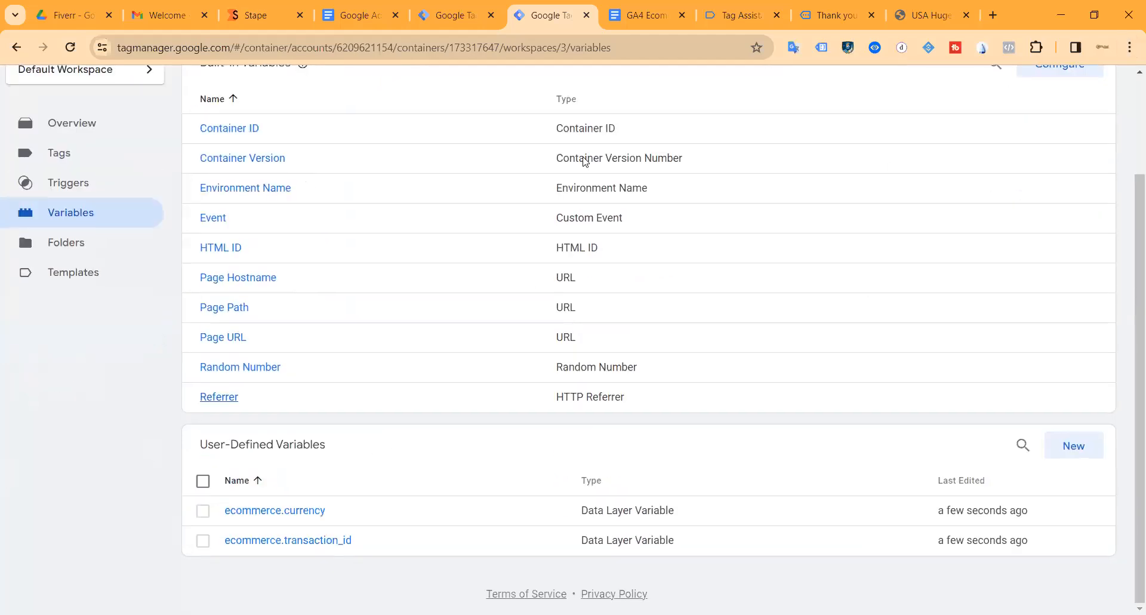
Copy ecommerce.value from the purchase table in the tracking document into the data layer variable name of a new Data Layer Variable.
key(ctrl+Tab)
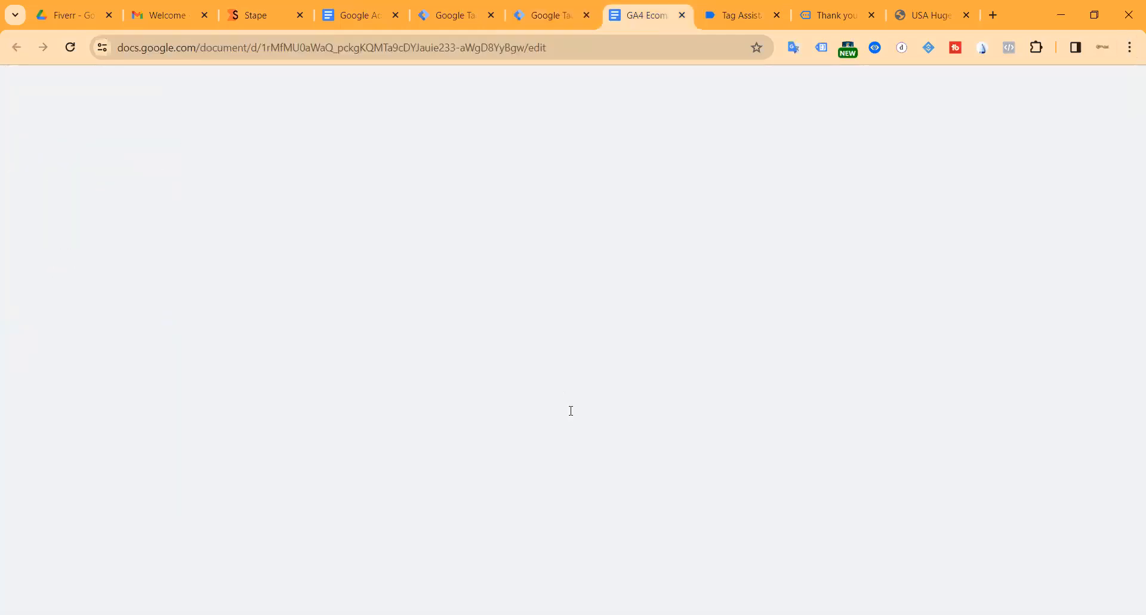
click(577, 278)
double_click(576, 278)
key(ctrl+c)
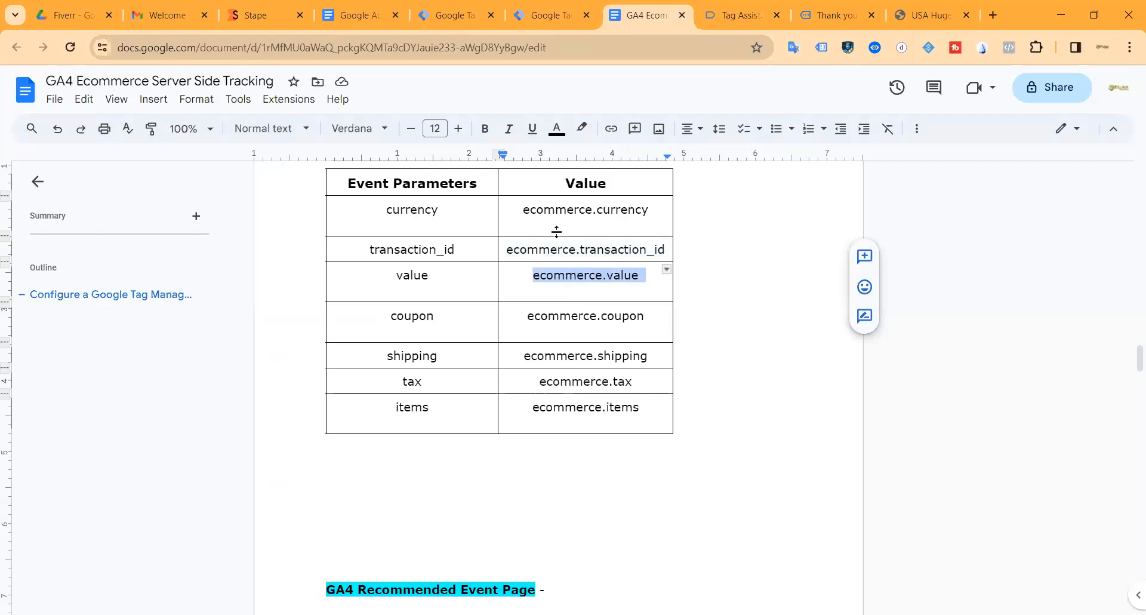
click(543, 15)
click(1062, 451)
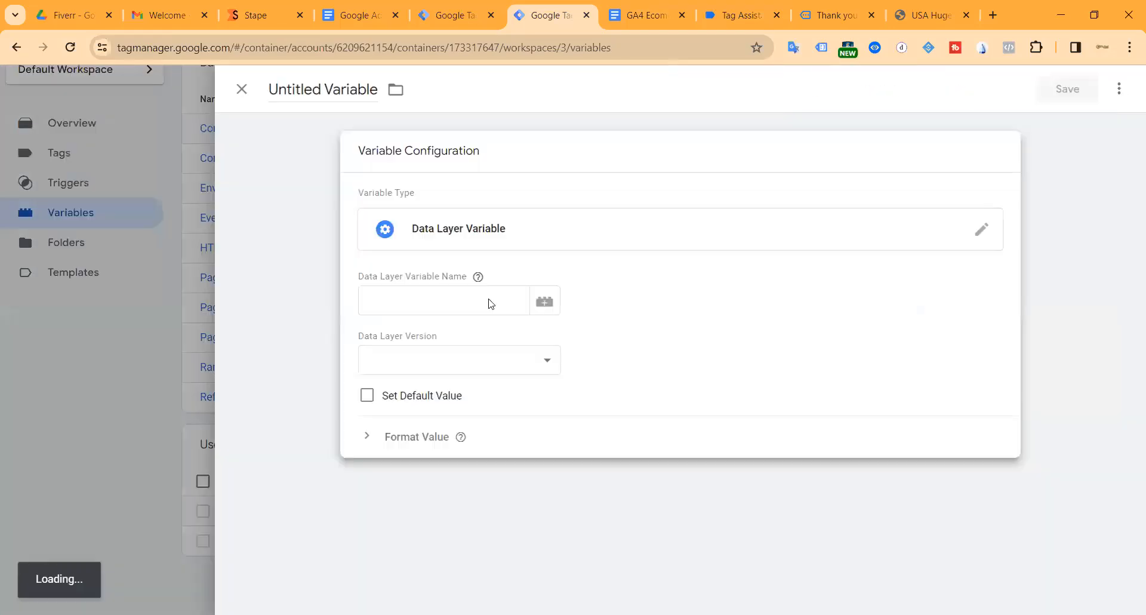
click(489, 302)
key(ctrl+v)
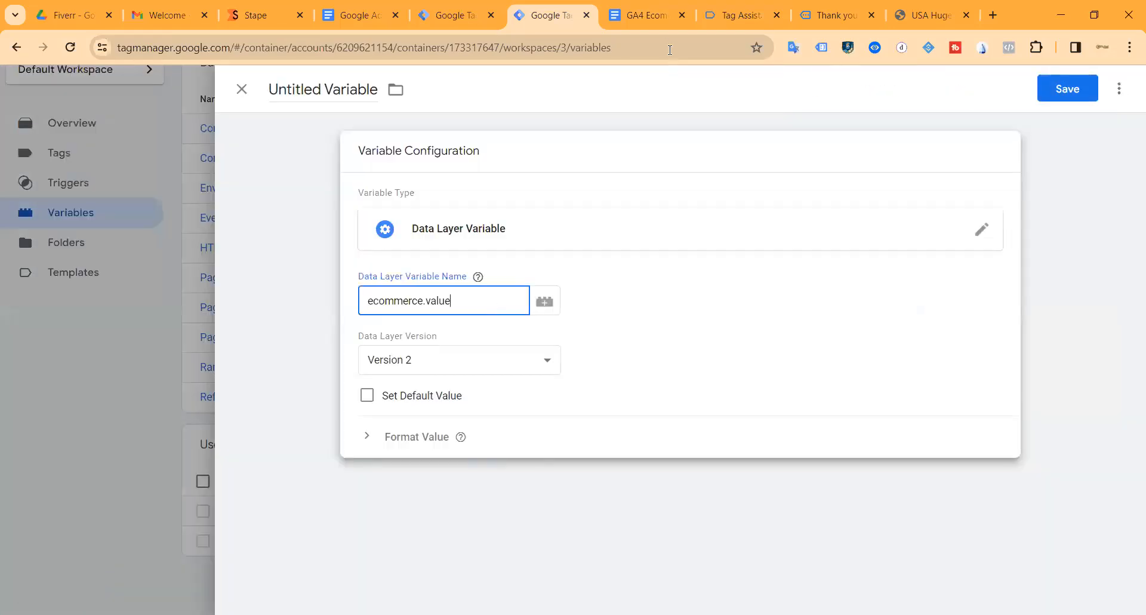
Title the new variable ecommerce.value and save it.
double_click(353, 89)
key(ctrl+a)
key(ctrl+v)
key(ctrl+v)
double_click(474, 91)
key(ctrl+a)
key(ctrl+v)
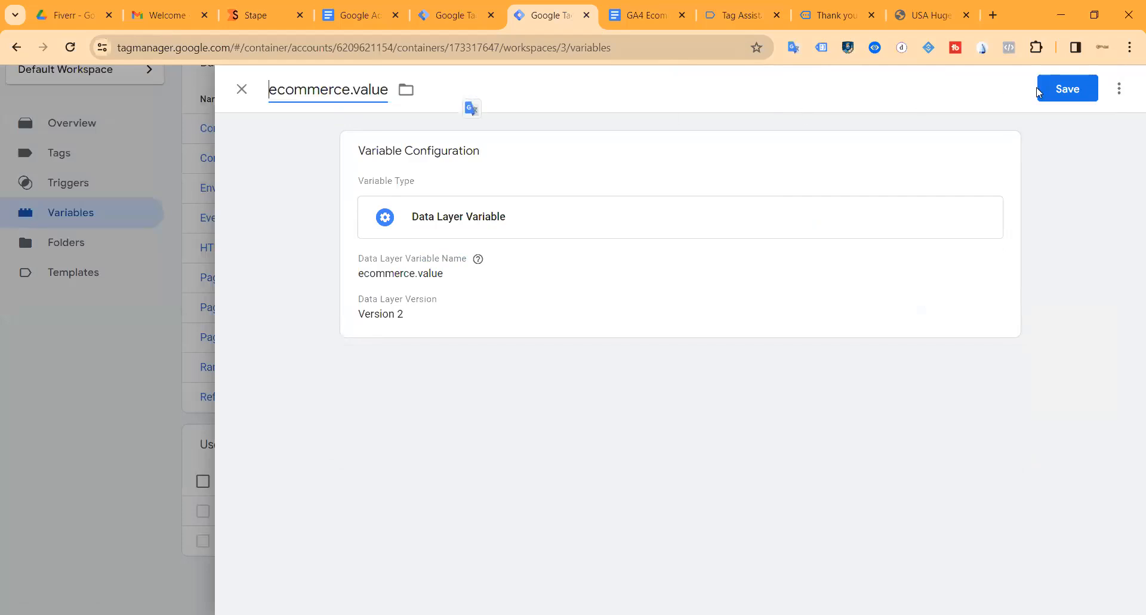
click(1043, 91)
Create and save a Data Layer Variable titled ecommerce.coupon that reads the ecommerce.coupon key copied from the purchase table.
click(614, 12)
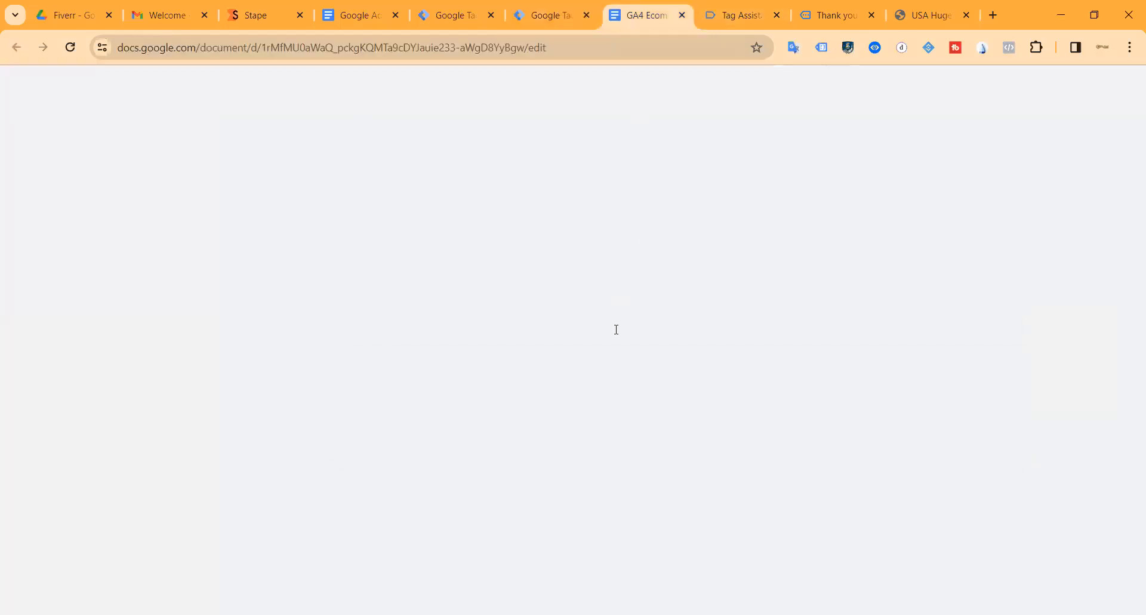
double_click(575, 315)
key(ctrl+c)
click(532, 14)
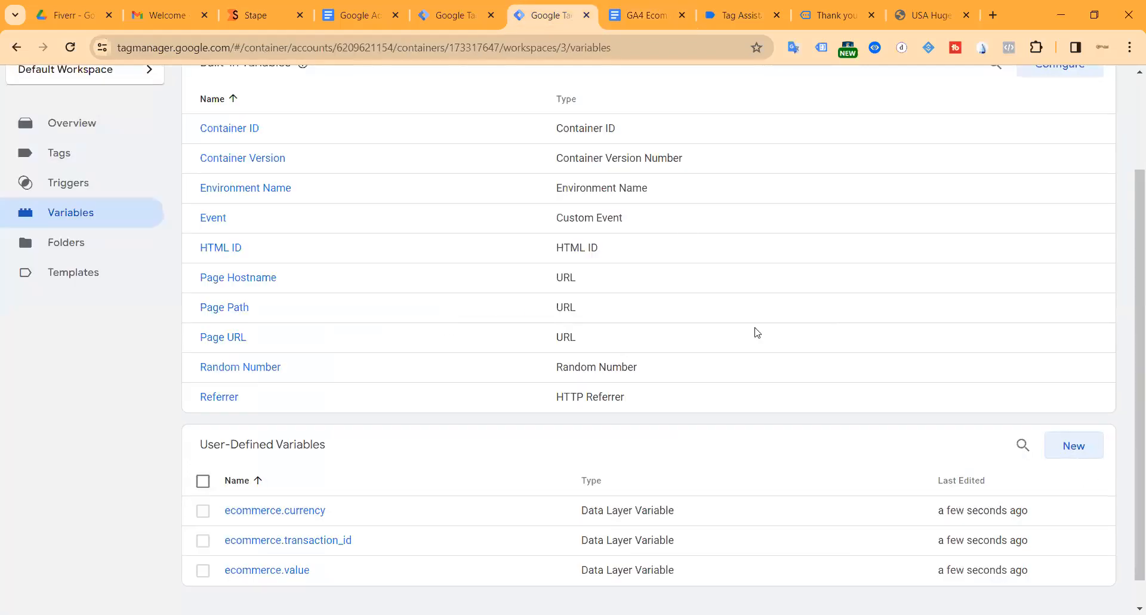
click(1074, 446)
click(775, 322)
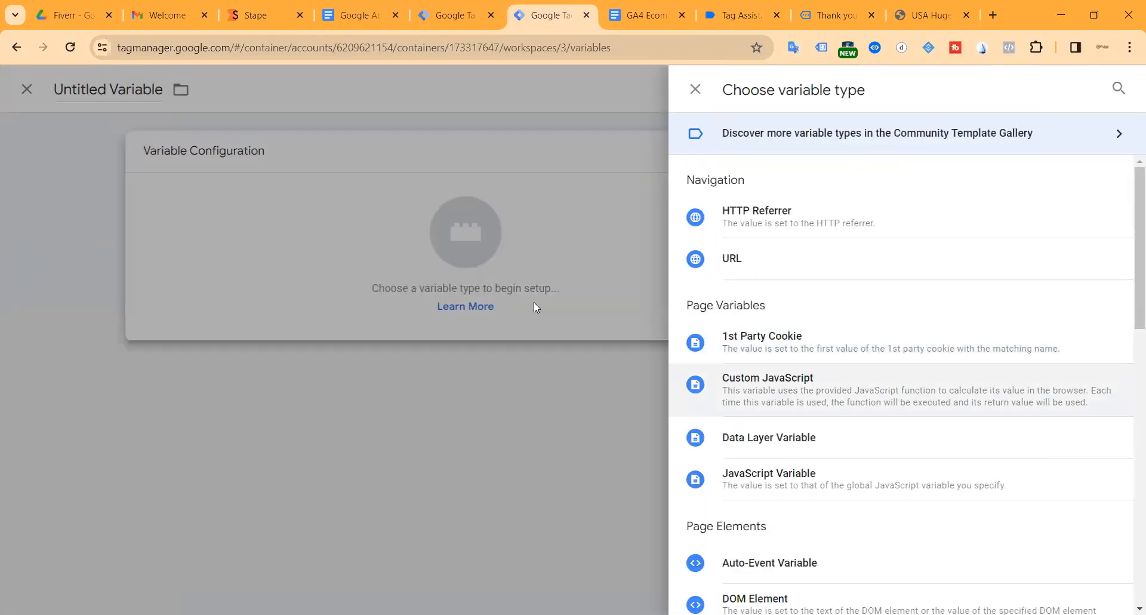
click(769, 437)
key(ctrl+v)
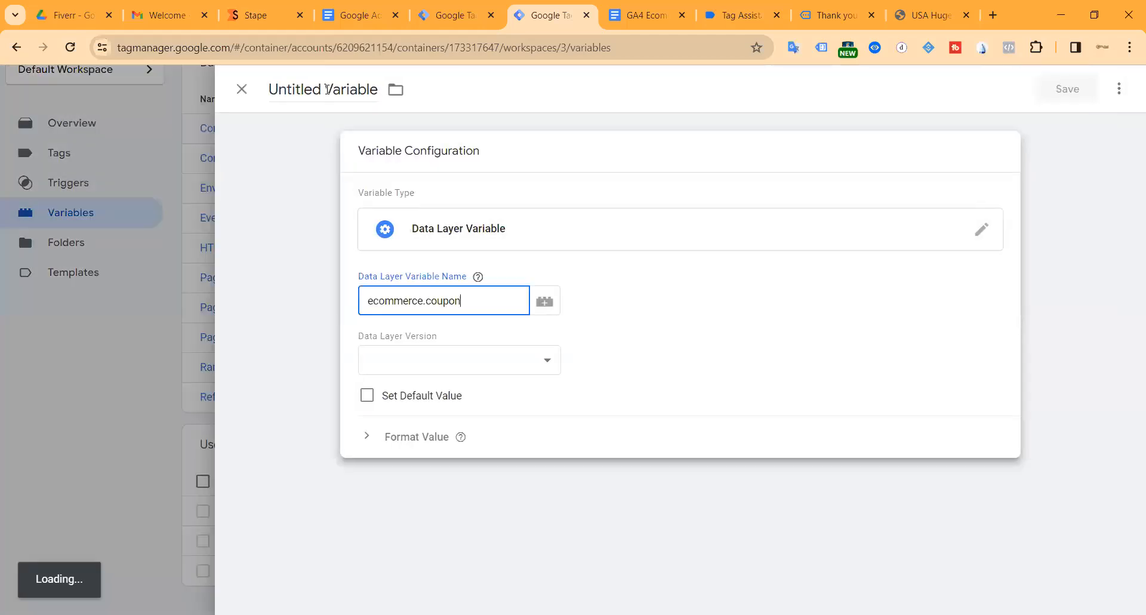
click(327, 89)
key(ctrl+a)
key(ctrl+v)
click(1068, 89)
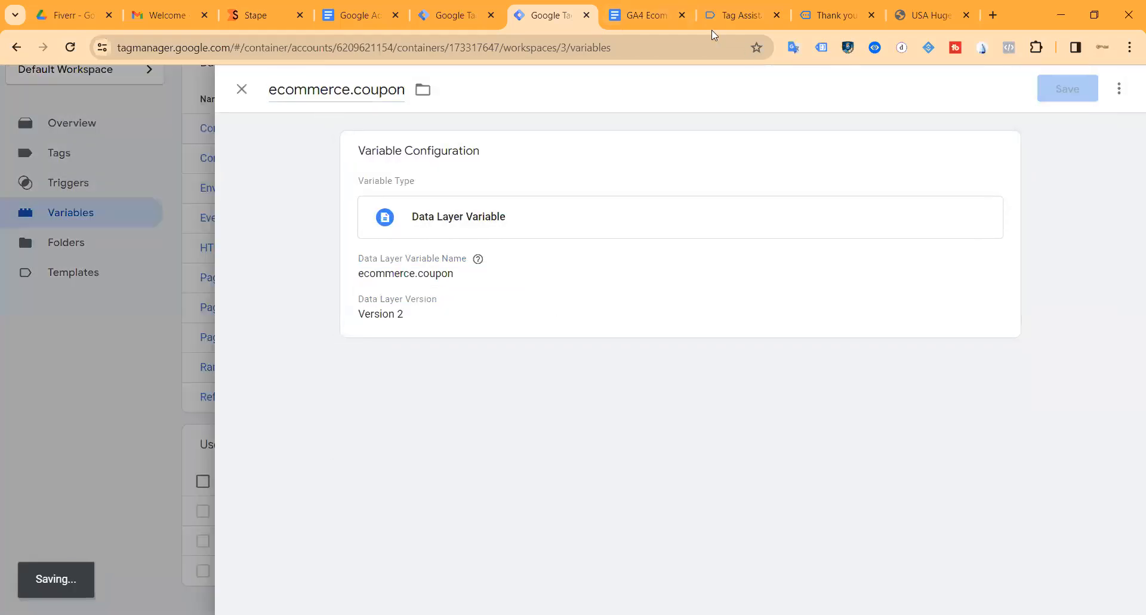
Create and save a Data Layer Variable titled ecommerce.shipping that reads the ecommerce.shipping key copied from the purchase table.
click(645, 15)
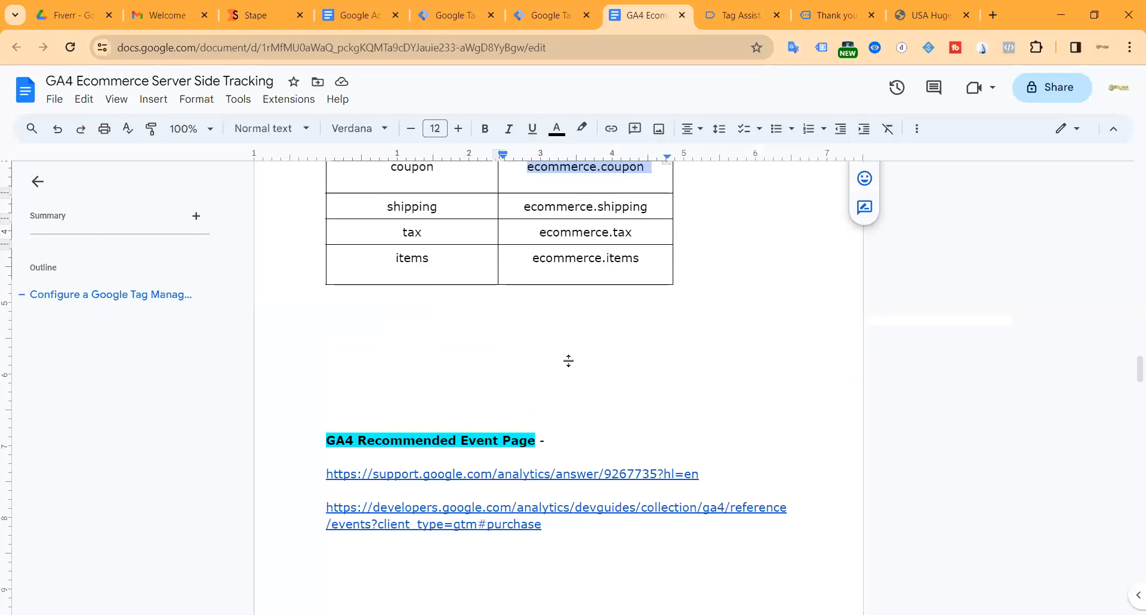
scroll(568, 361, up, 3)
triple_click(587, 357)
key(ctrl+c)
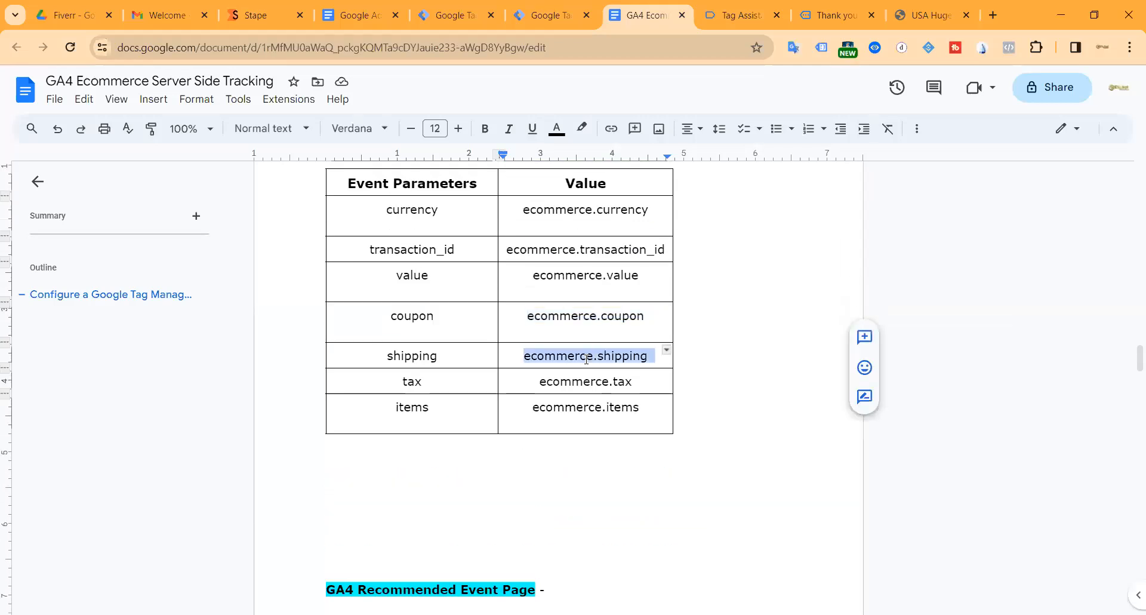
key(ctrl+shift+Tab)
click(1073, 448)
click(761, 232)
click(764, 443)
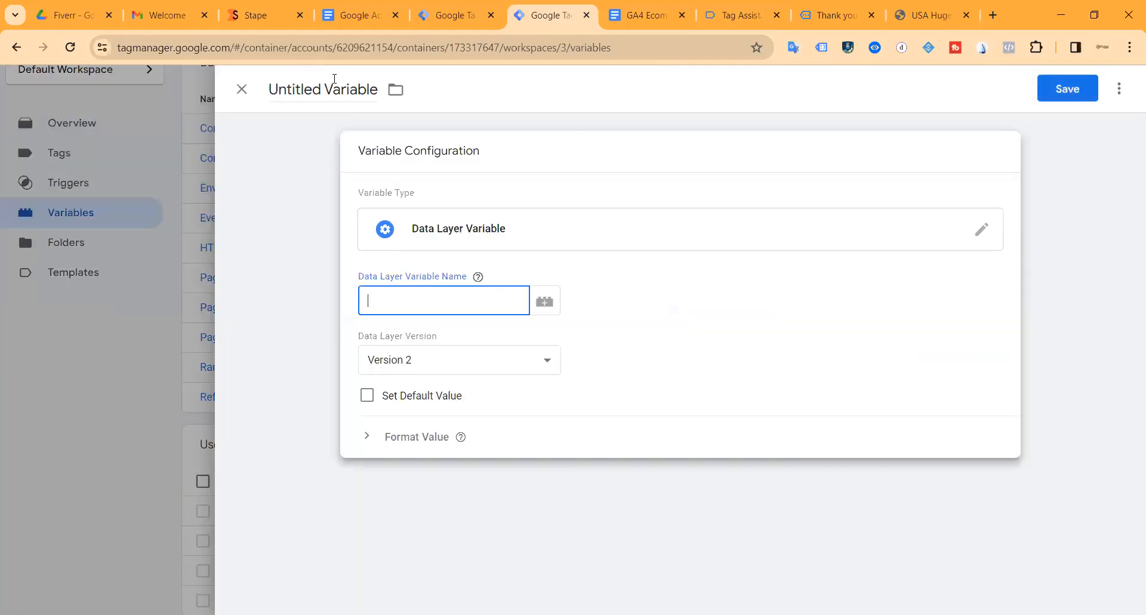
key(ctrl+v)
click(323, 89)
key(ctrl+v)
click(1049, 94)
Create and save a Data Layer Variable titled ecommerce.tax that reads the ecommerce.tax key copied from the purchase table.
click(642, 16)
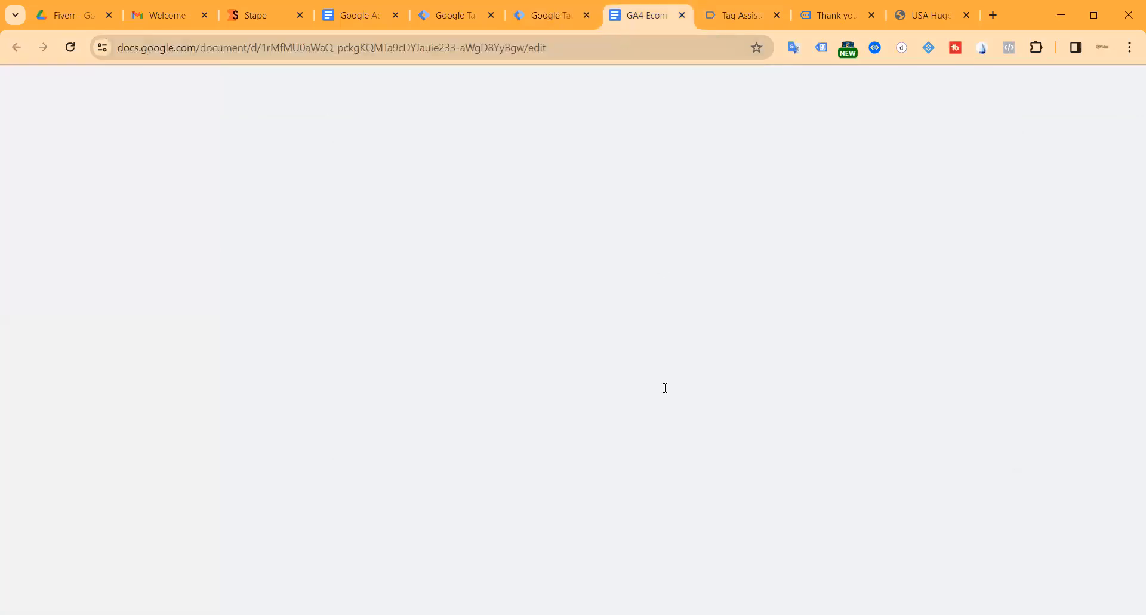
triple_click(579, 384)
key(ctrl+c)
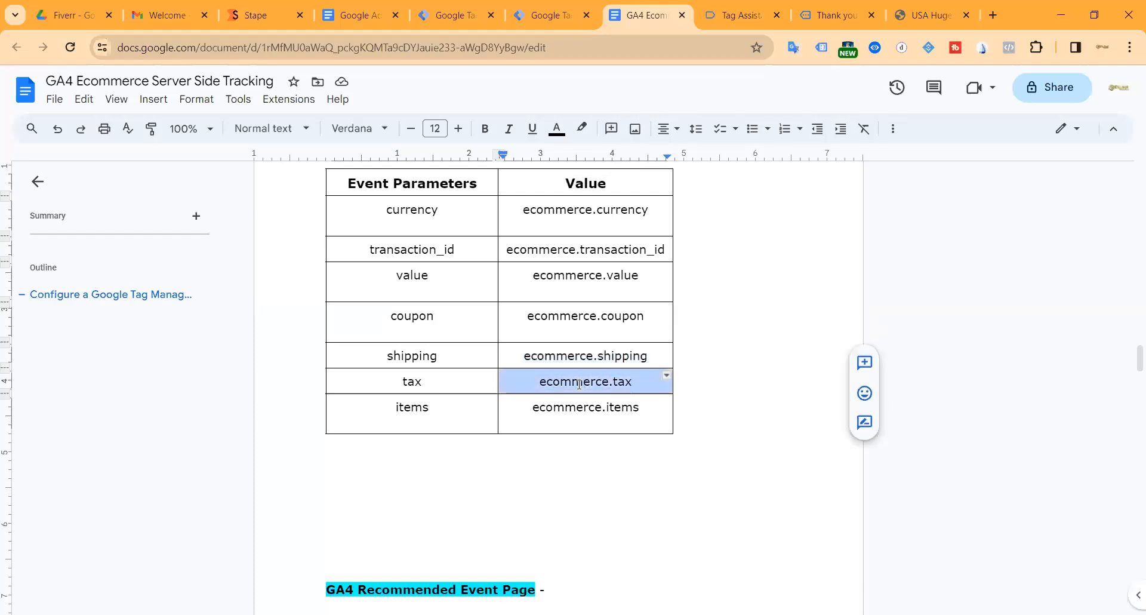
click(546, 14)
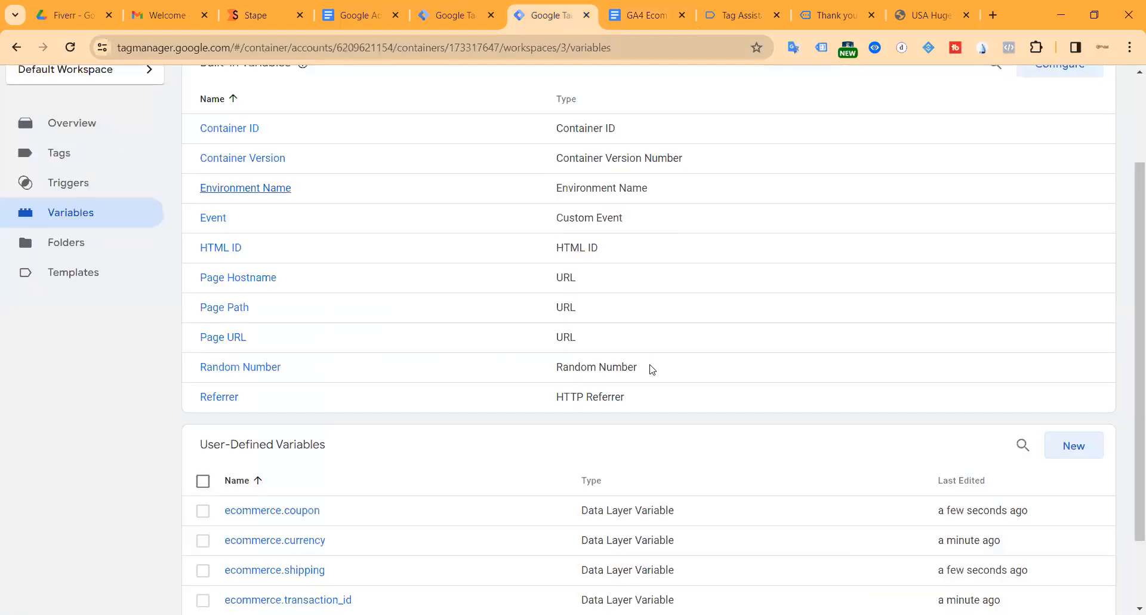
click(1099, 444)
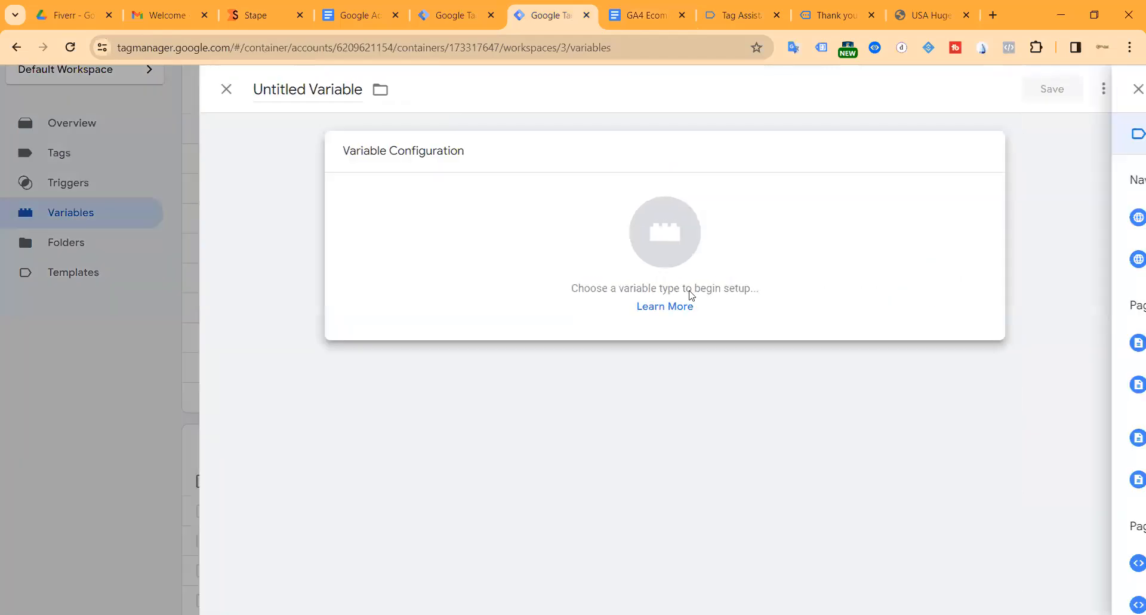
click(687, 294)
scroll(766, 293, down, 2)
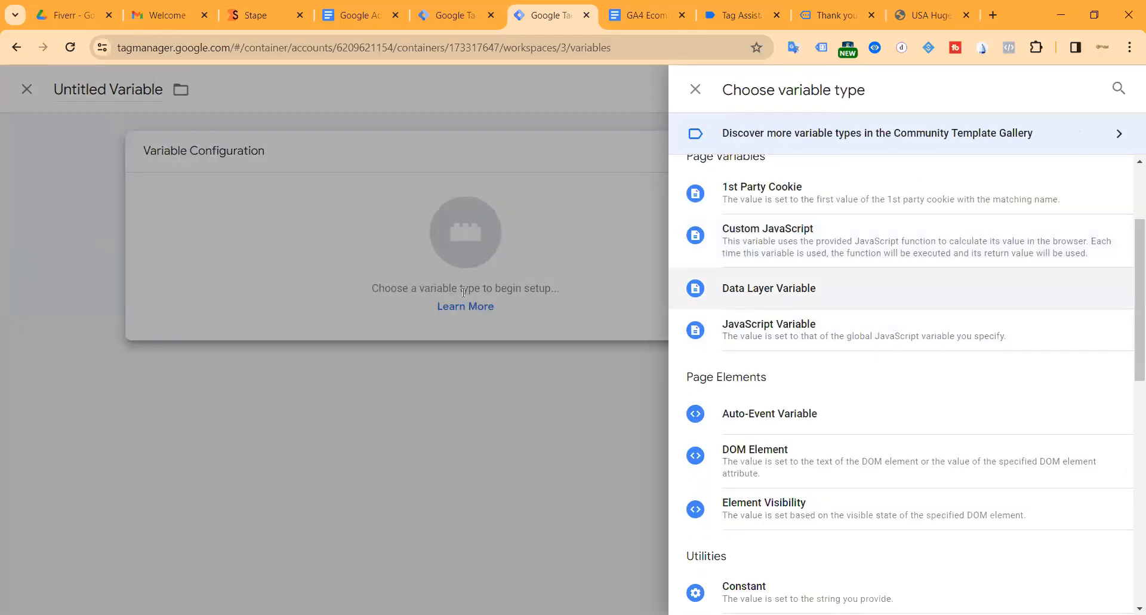
click(766, 292)
key(ctrl+v)
click(348, 100)
key(ctrl+v)
click(1061, 89)
Create and save a Data Layer Variable that reads the ecommerce.items key copied from the purchase table.
click(649, 19)
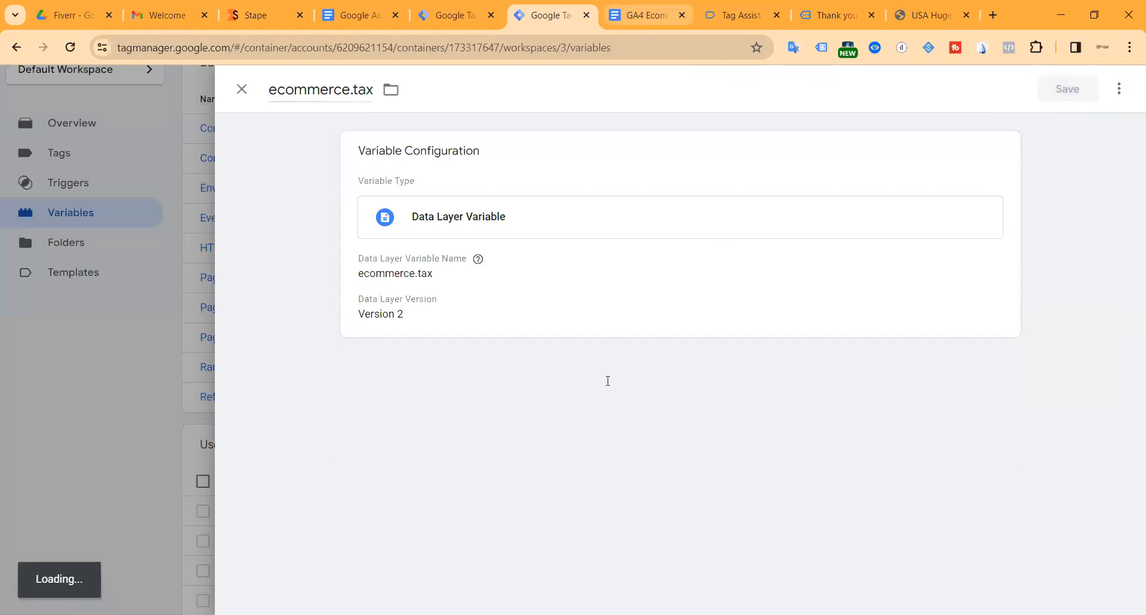
triple_click(559, 408)
key(ctrl+c)
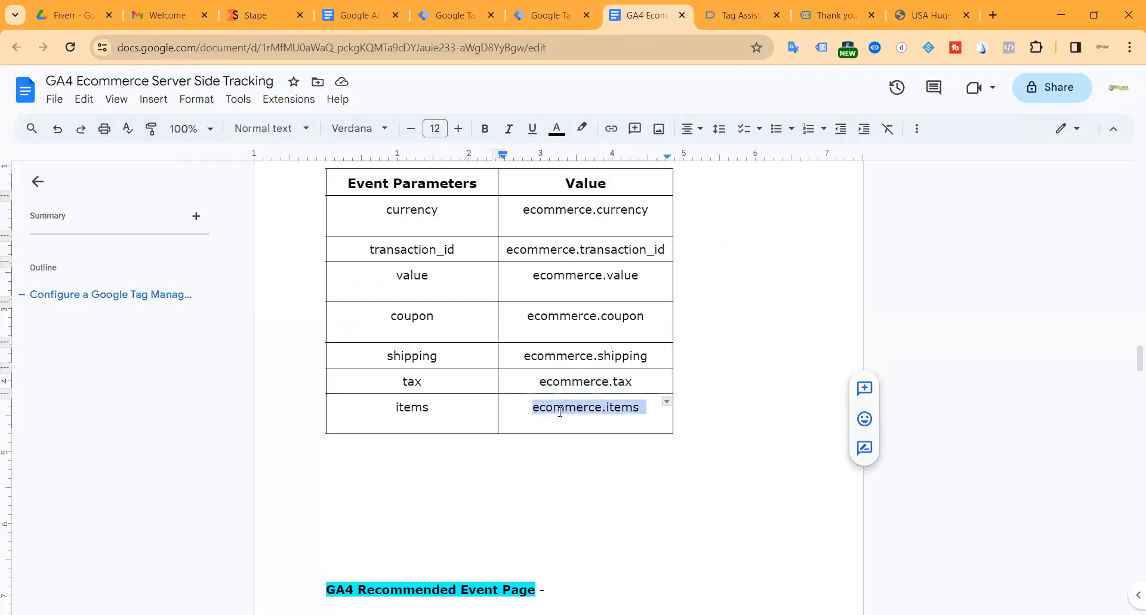
click(551, 13)
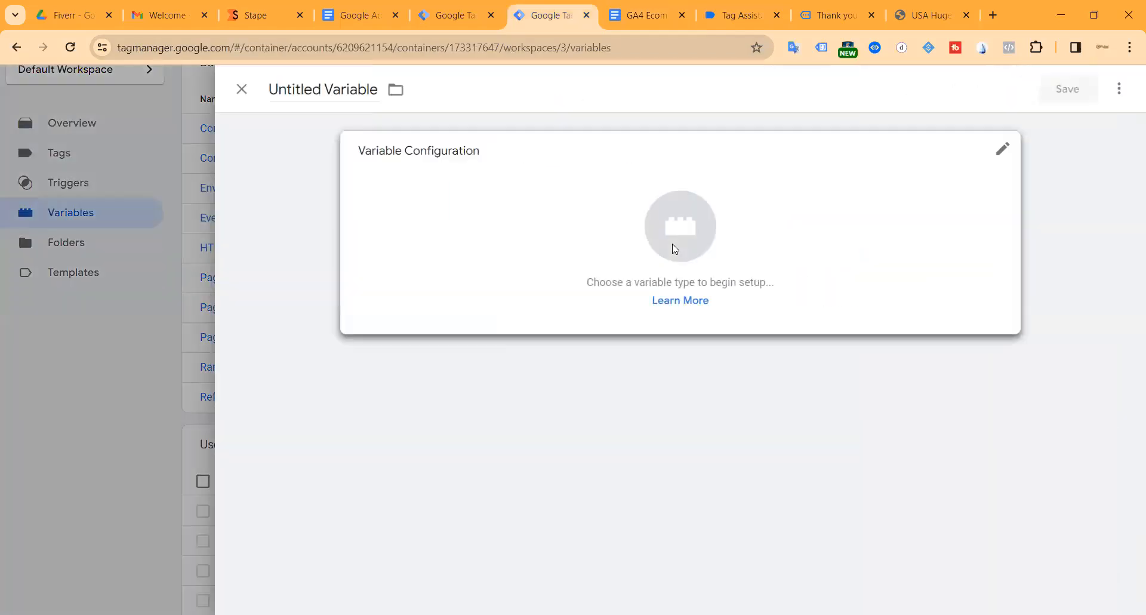
click(673, 247)
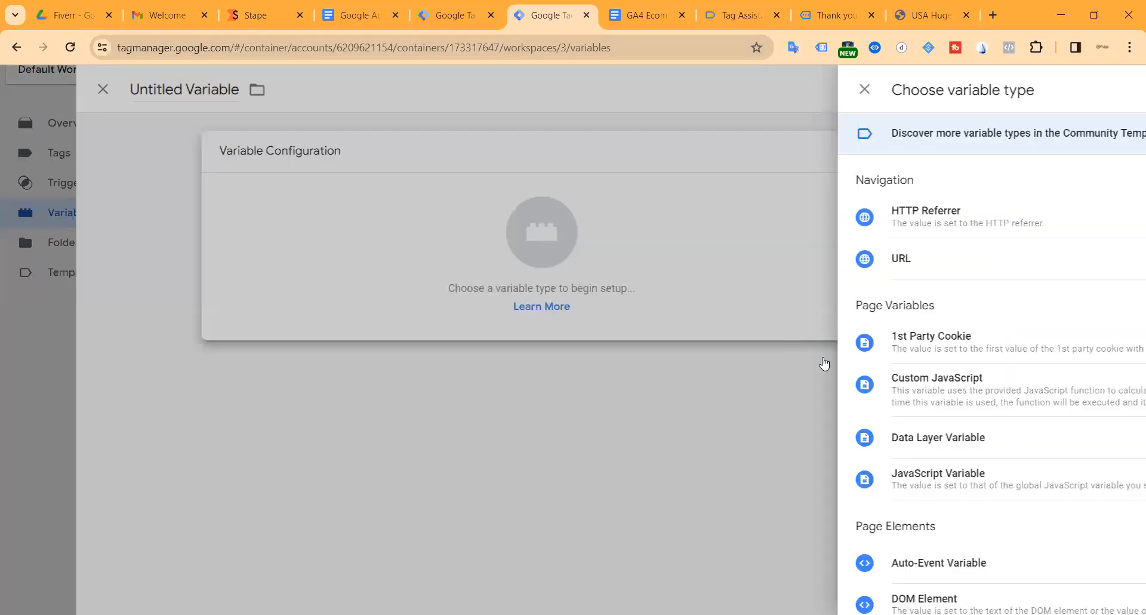
click(781, 437)
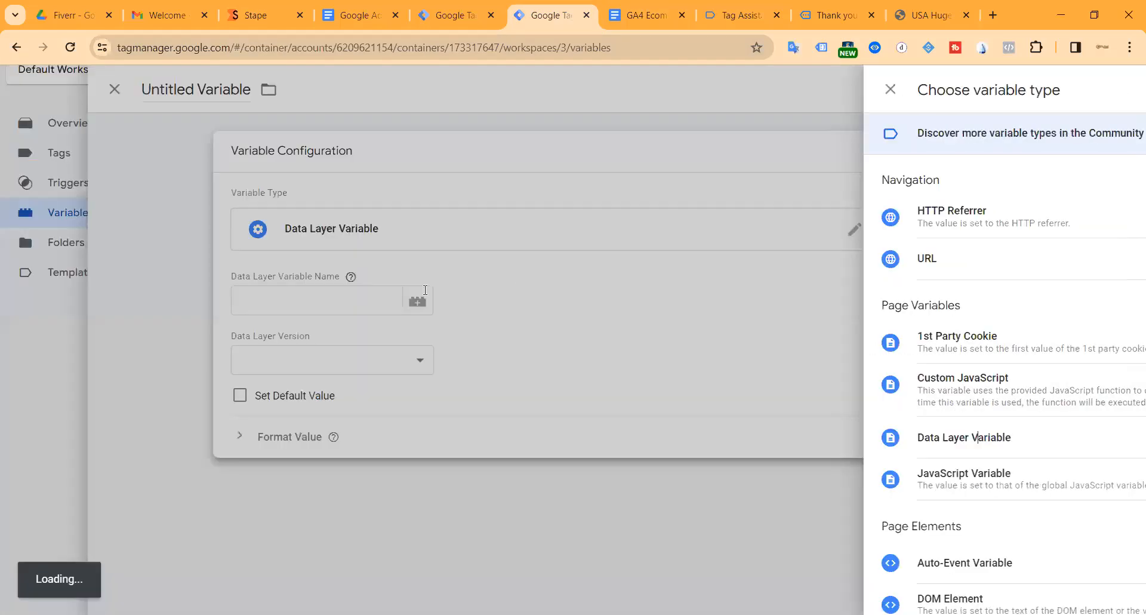
key(ctrl+v)
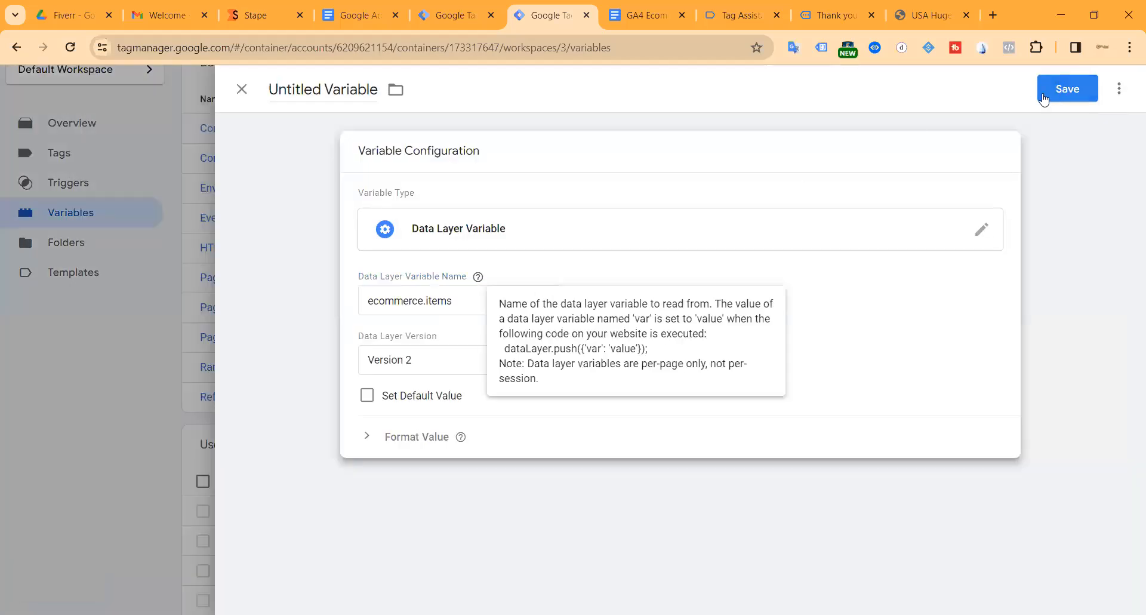
click(1067, 88)
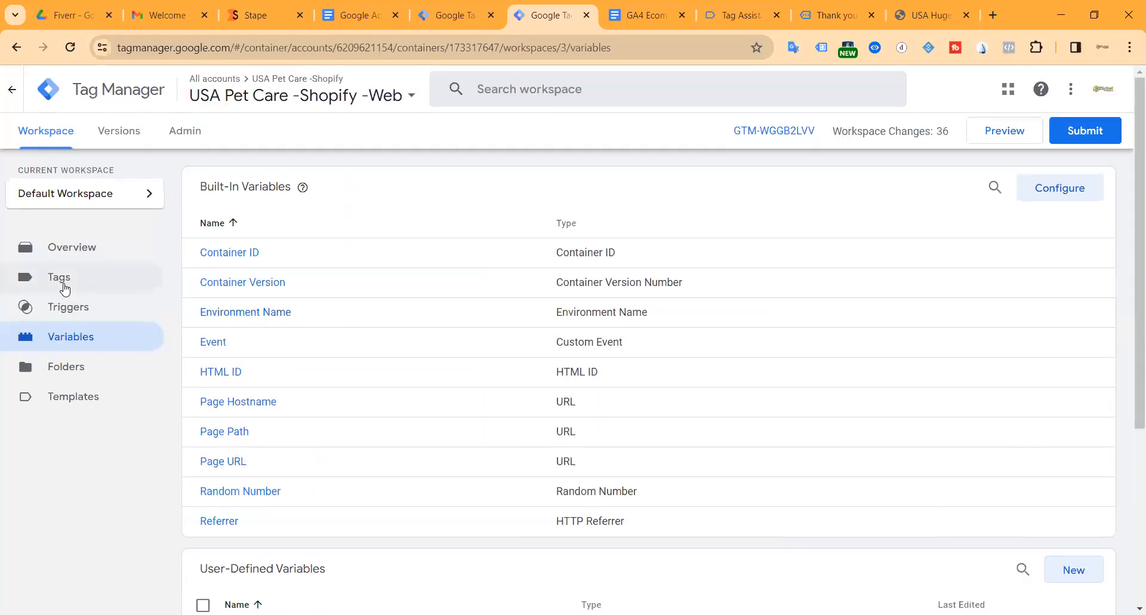
Open the web container's tag list, and review the tracking document's parameter table and the purchase event in Tag Assistant.
click(65, 290)
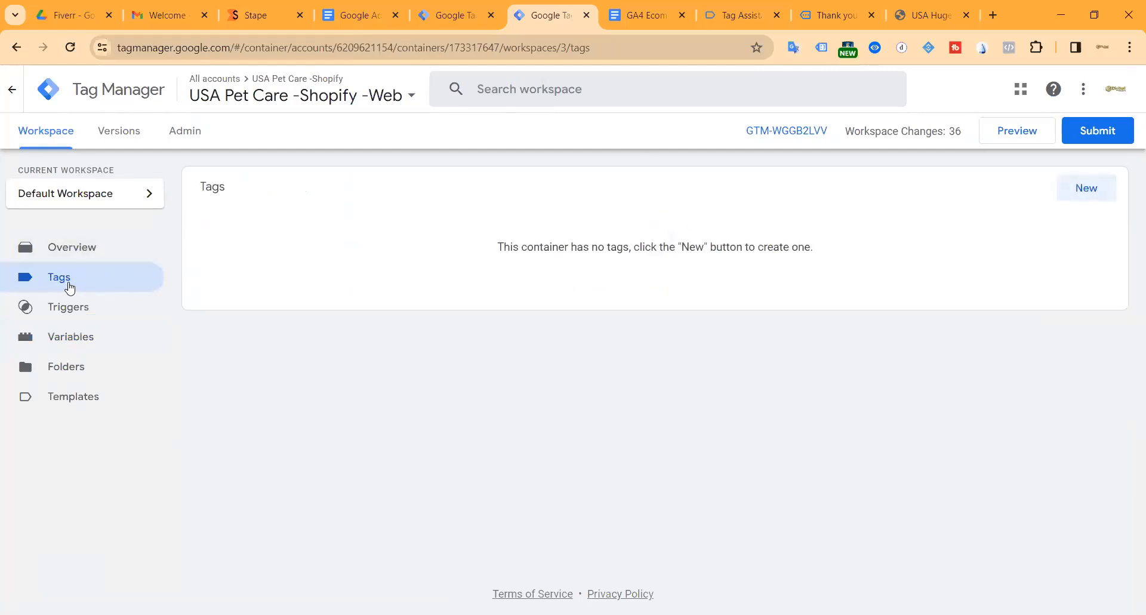
click(635, 18)
scroll(541, 269, down, 8)
scroll(540, 276, up, 10)
scroll(540, 276, down, 5)
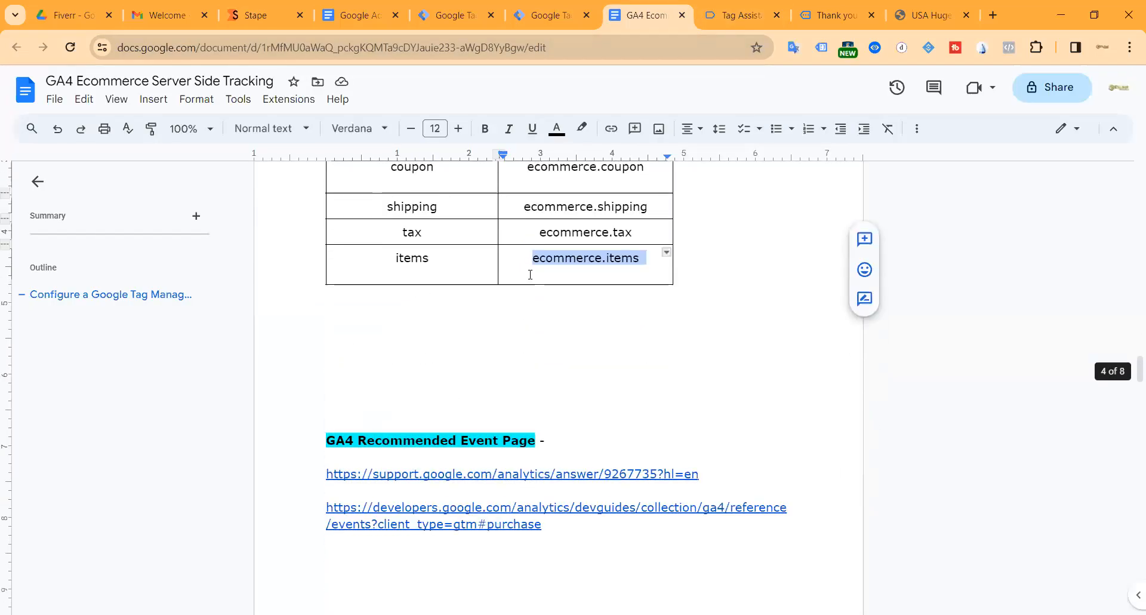
click(734, 17)
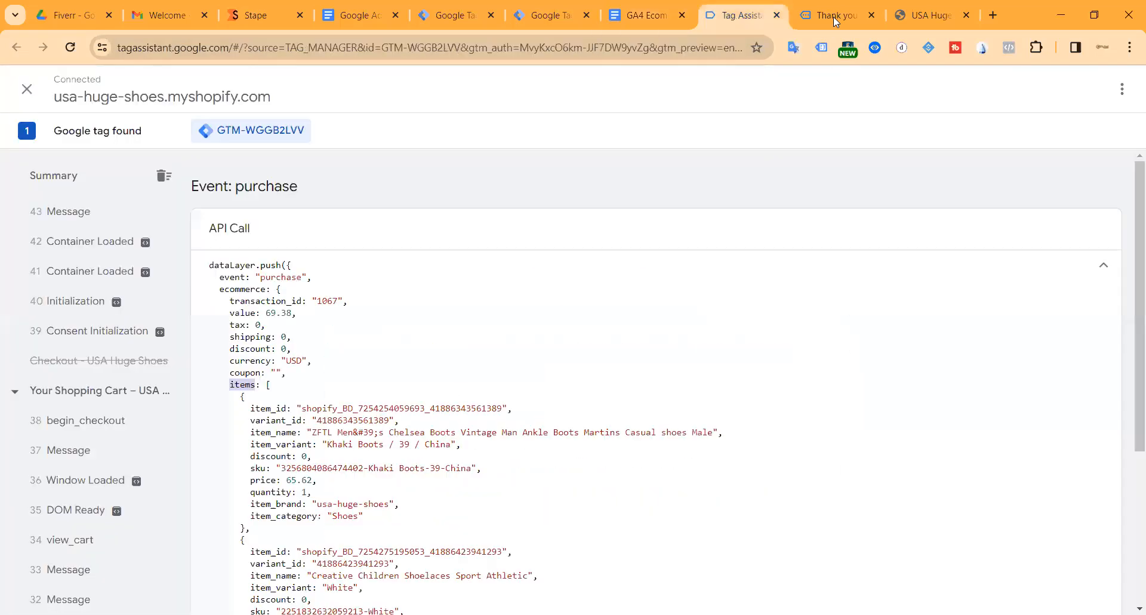
Examine the purchase event's keys and the customer data keys in datalayer checker on the store's thank-you page, and return to the web container.
click(839, 17)
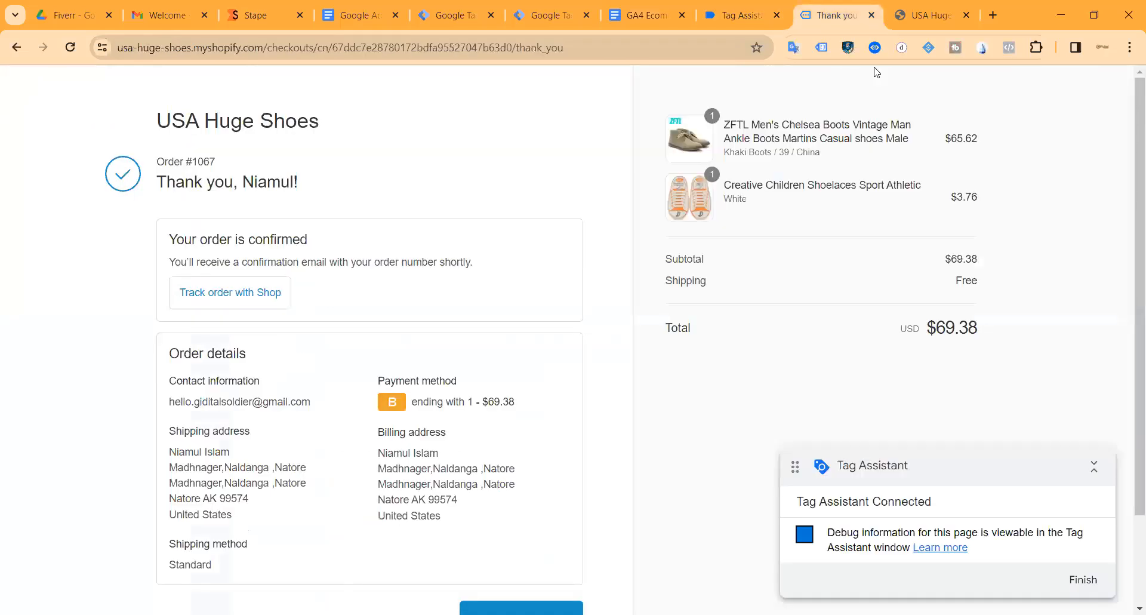
click(811, 214)
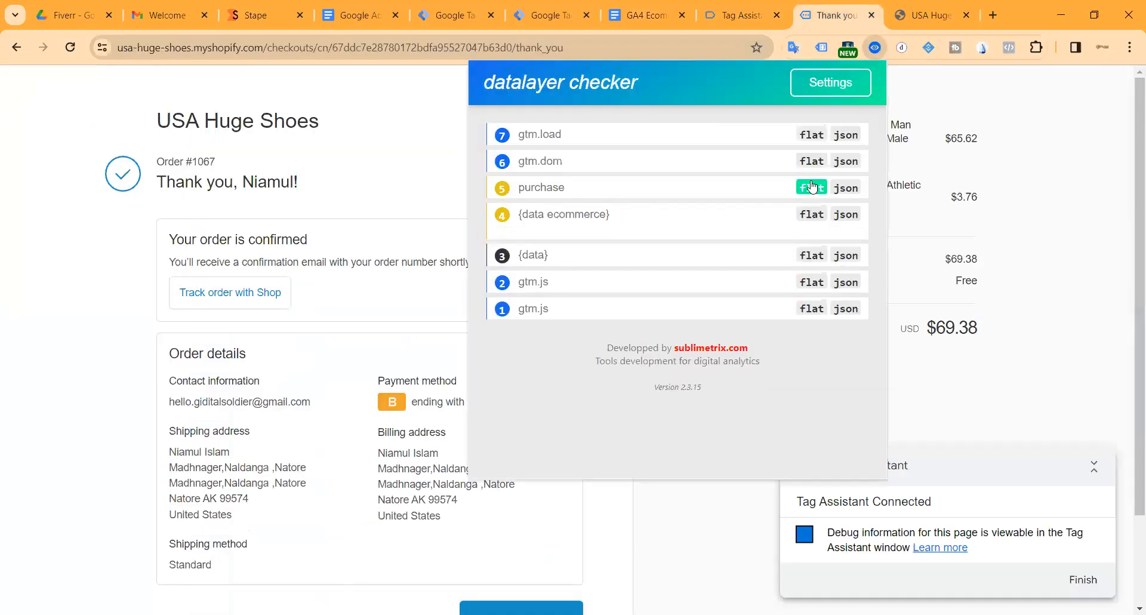
scroll(590, 327, down, 3)
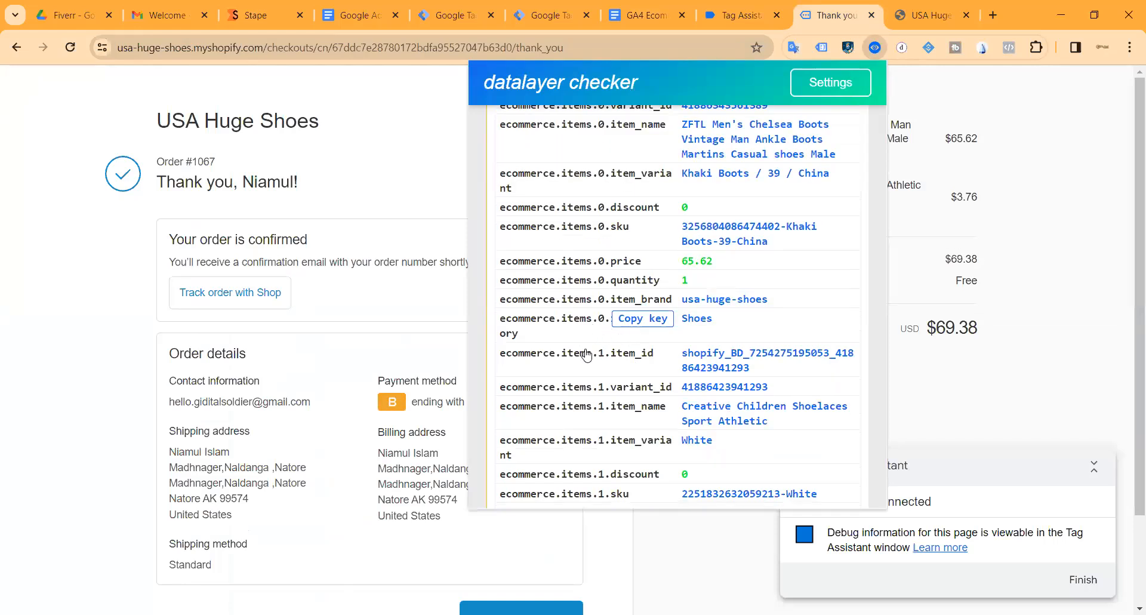
scroll(588, 353, down, 5)
scroll(621, 299, up, 3)
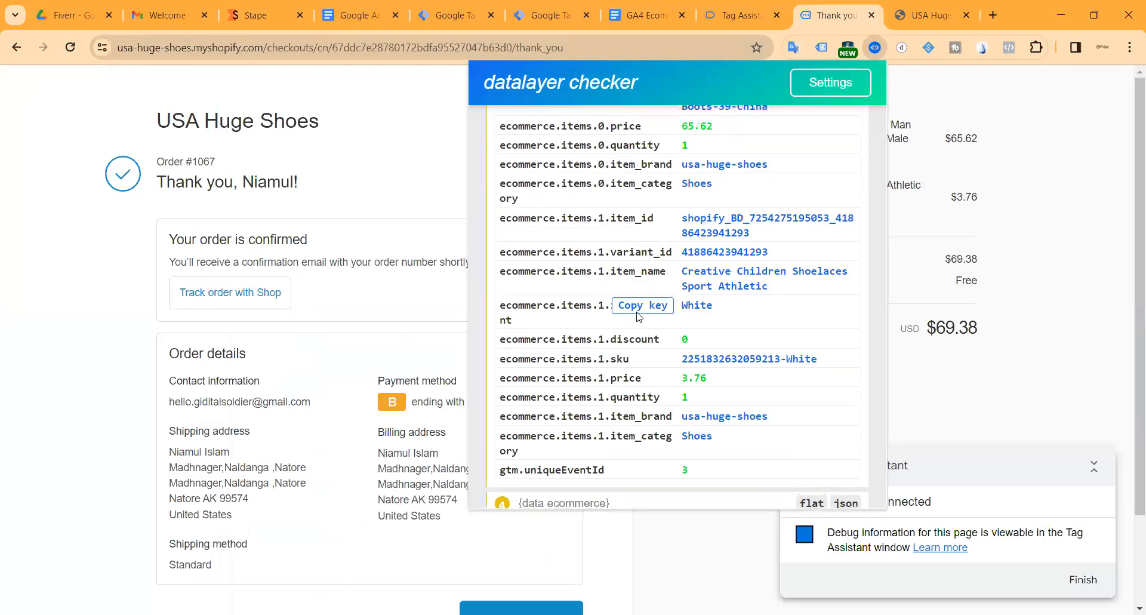
scroll(597, 334, down, 3)
click(810, 352)
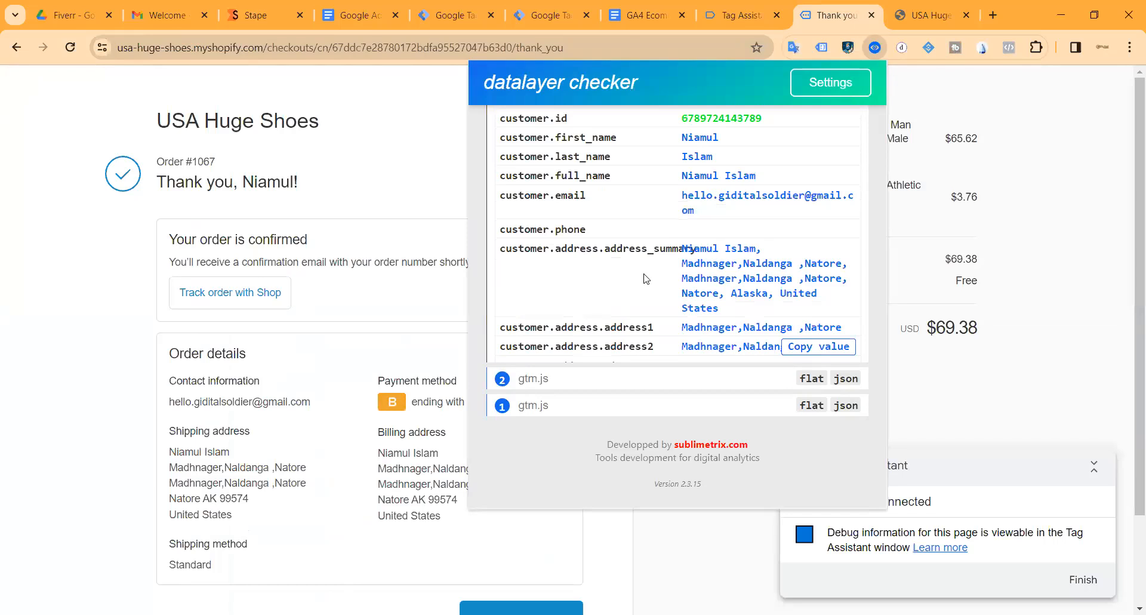
scroll(576, 276, up, 1)
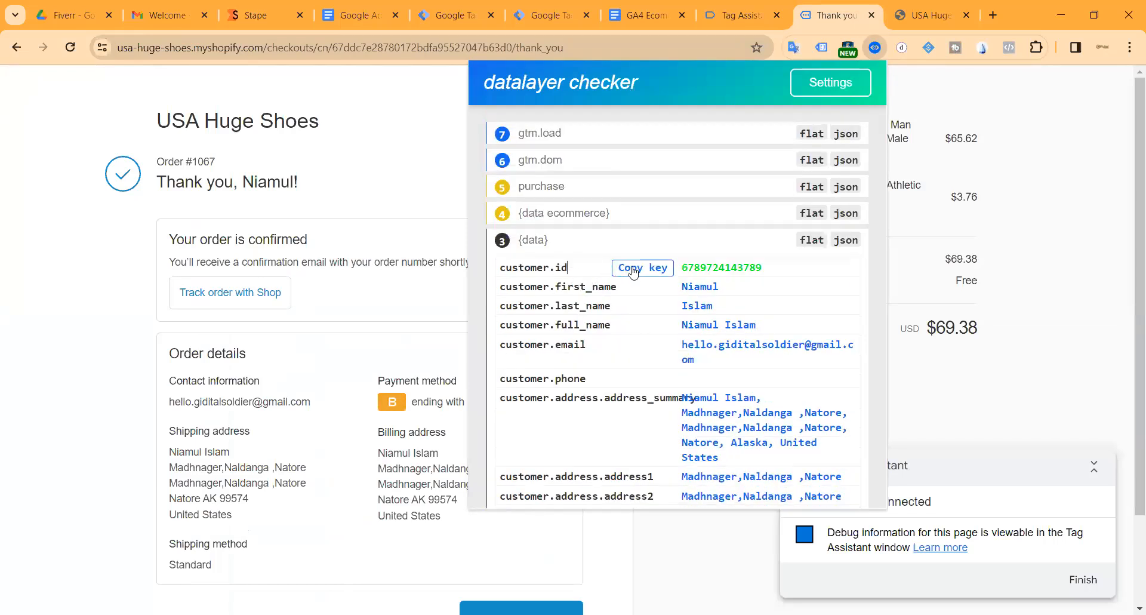
click(549, 15)
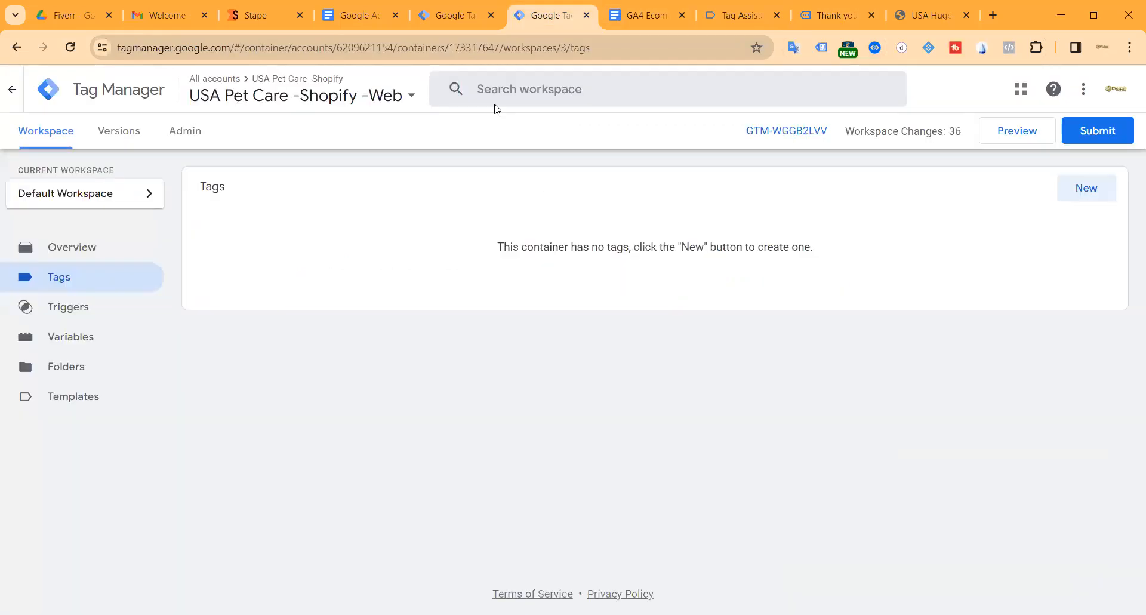
Open the web container's variables, and add customer.id below the purchase table in the GA4 Ecommerce Server Side Tracking document.
click(83, 338)
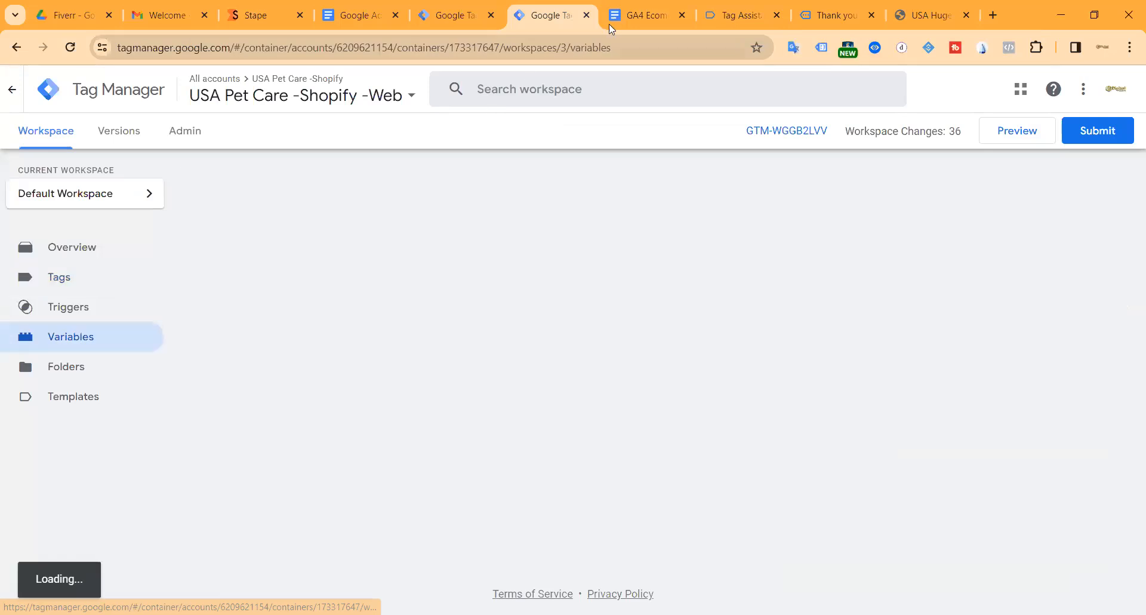
click(627, 18)
text(customer.id)
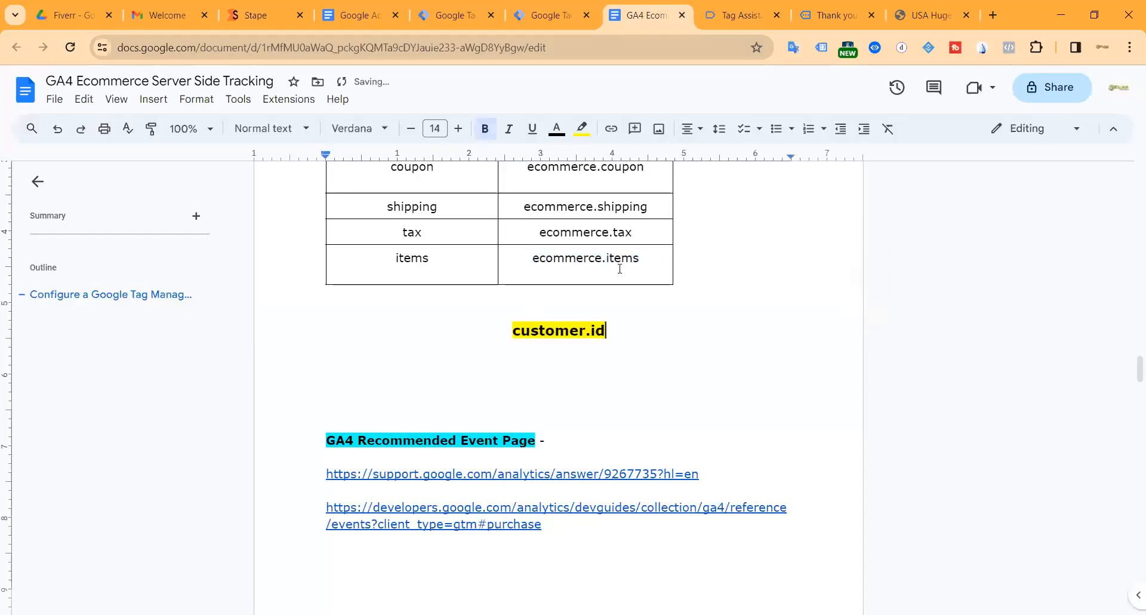
Add the customer.first_name key, copied from datalayer checker on the thank-you page, below customer.id in the tracking document, with blank lines beneath.
click(740, 11)
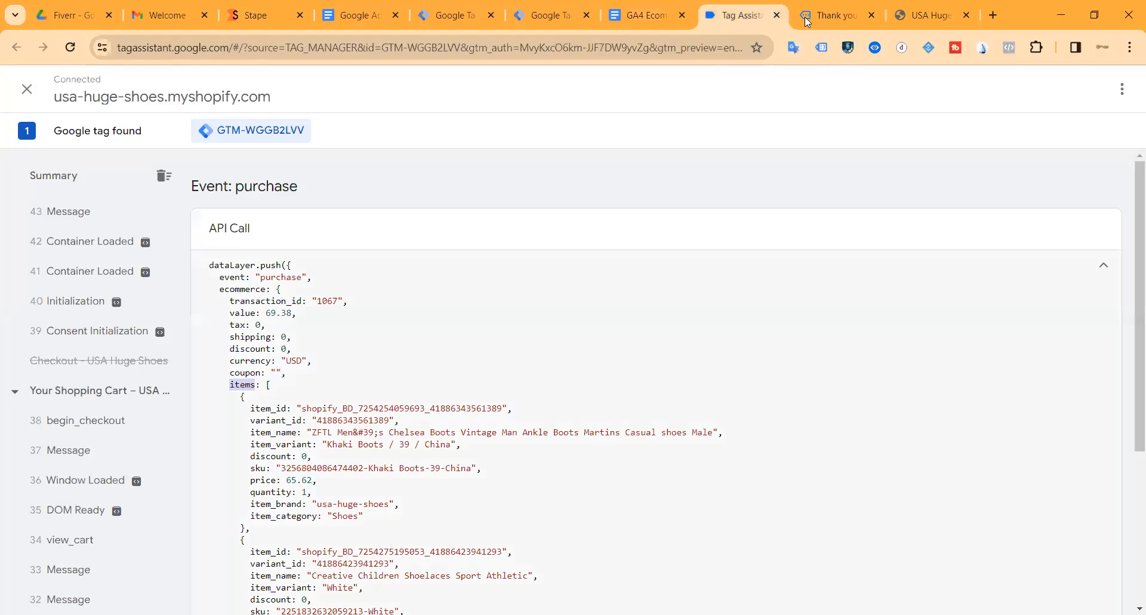
click(836, 15)
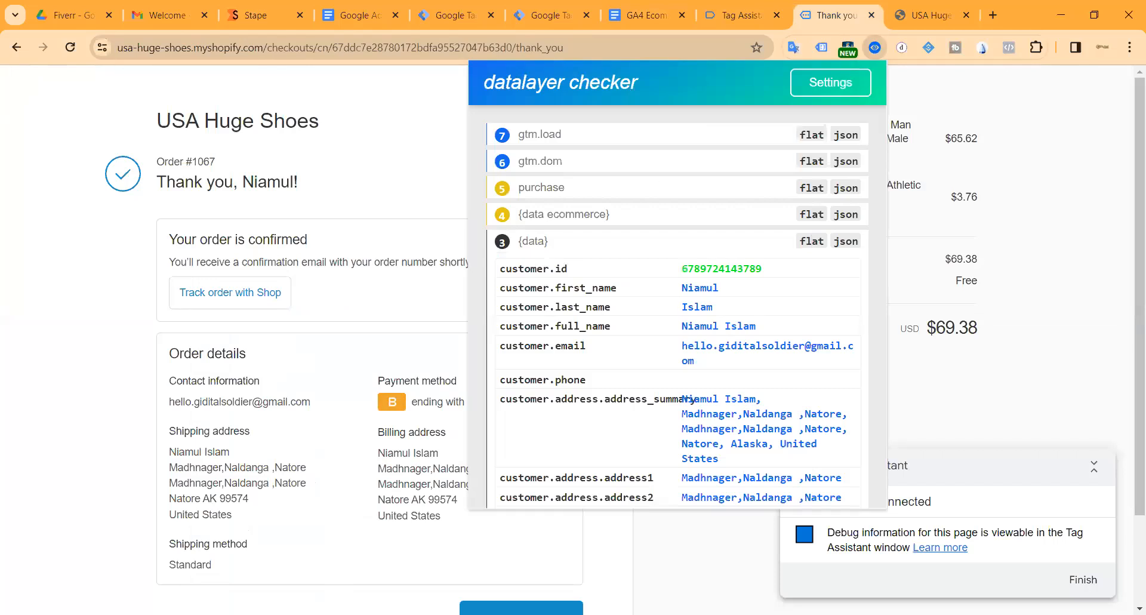
click(629, 7)
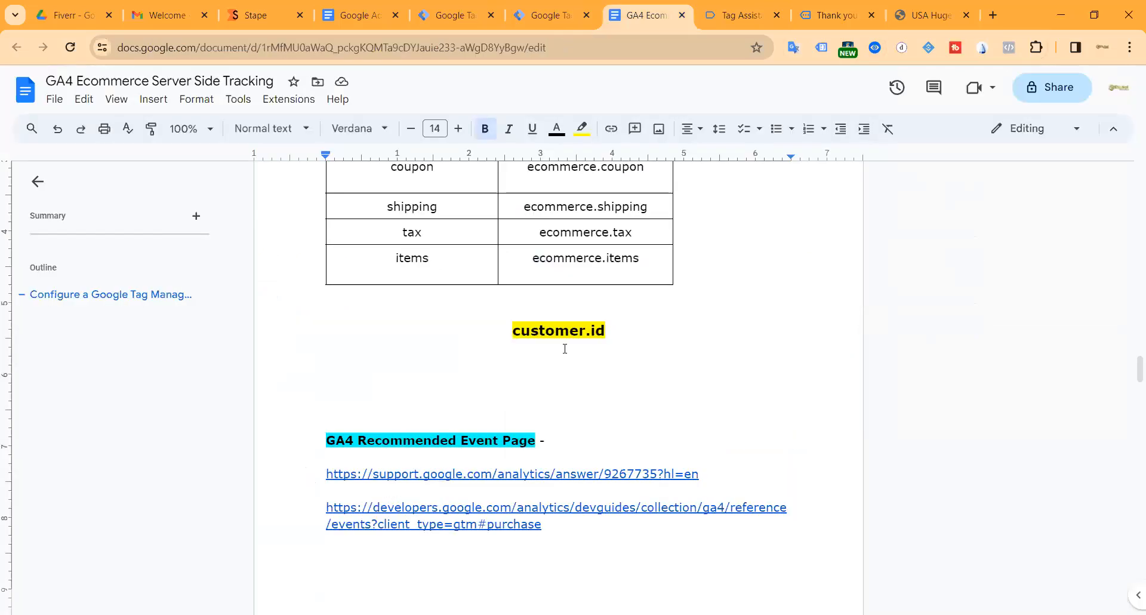
key(Return)
key(Return)
key(Return)
key(Return)
key(Return)
key(Return)
key(Return)
key(Return)
key(Return)
key(Return)
key(Return)
key(Return)
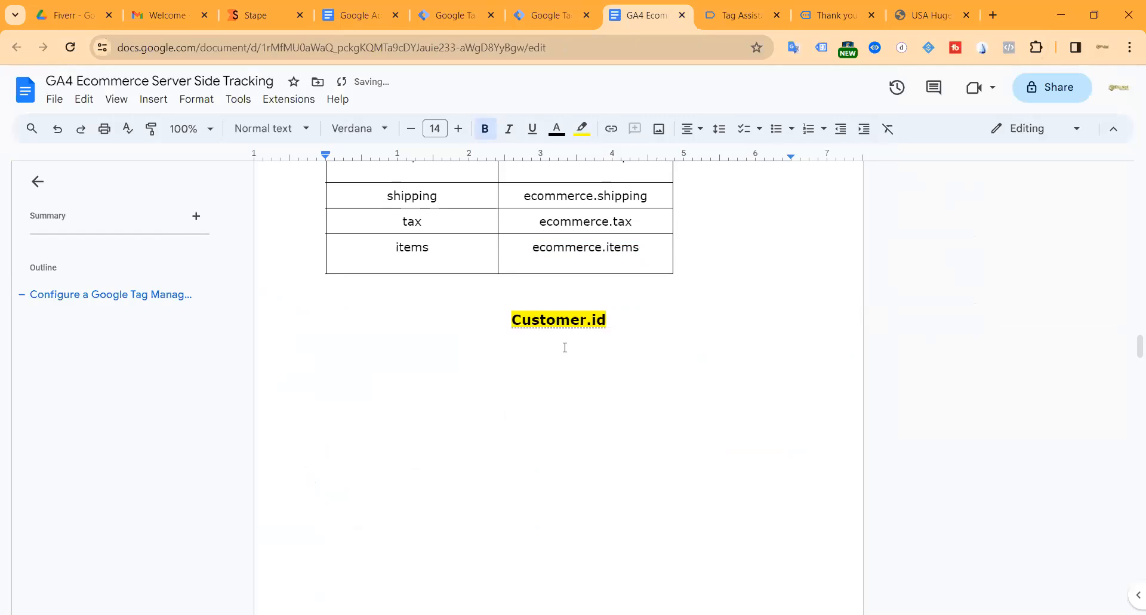
key(Return)
key(Return)
key(Return)
key(Return)
key(Return)
key(Return)
key(Return)
key(Return)
key(Return)
key(Return)
scroll(563, 336, down, 6)
scroll(560, 336, up, 16)
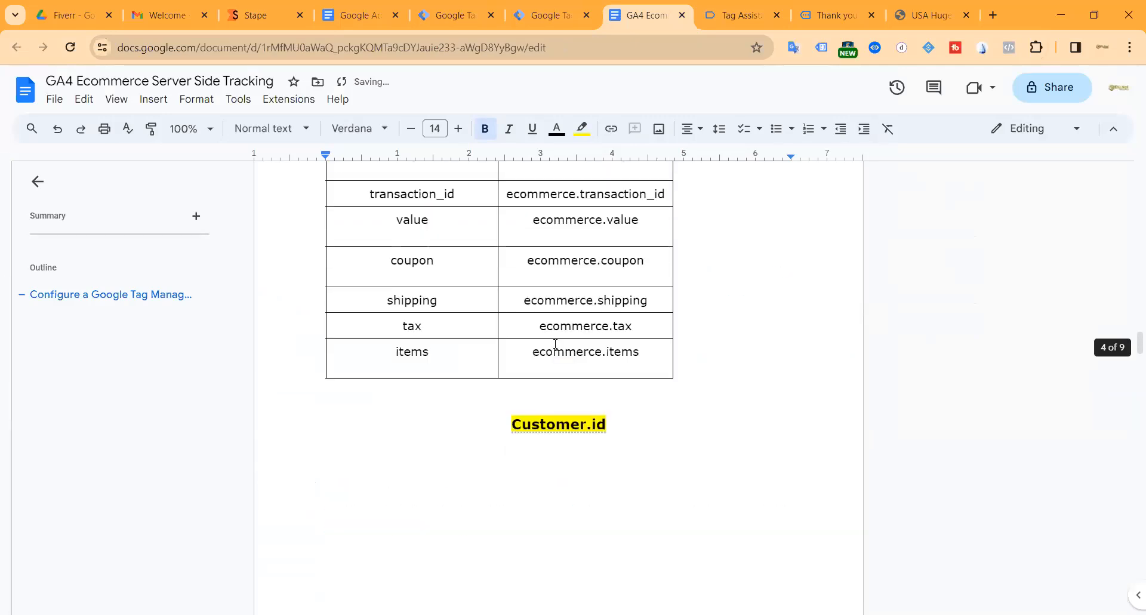
click(520, 517)
text(customer.first_name)
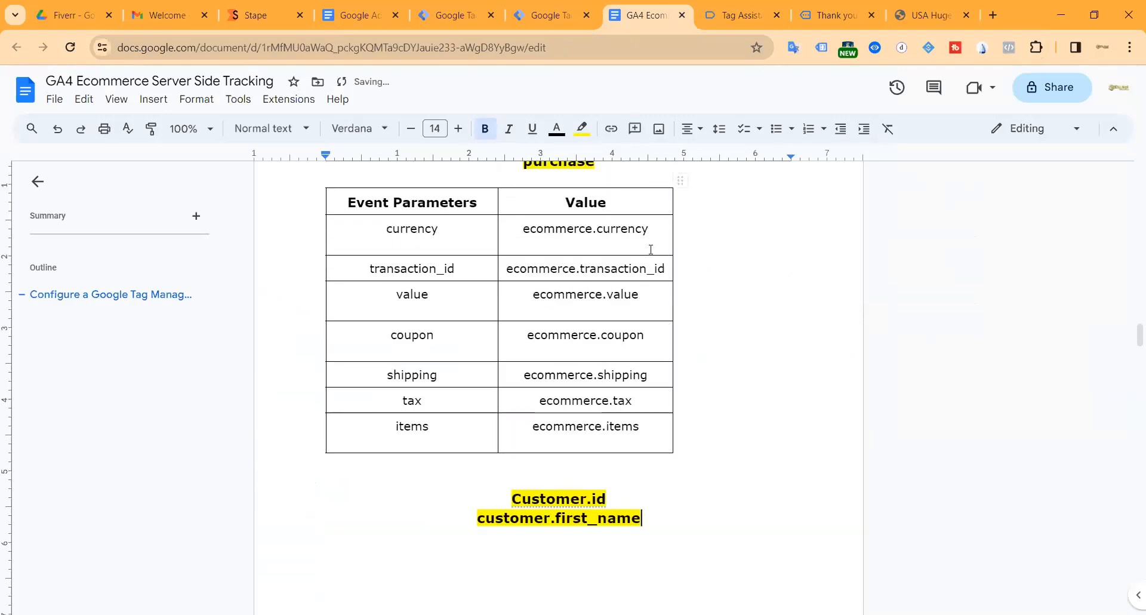
Left-align the customer.id and customer.first_name lines below the purchase table.
scroll(651, 249, down, 5)
drag(642, 220, 504, 197)
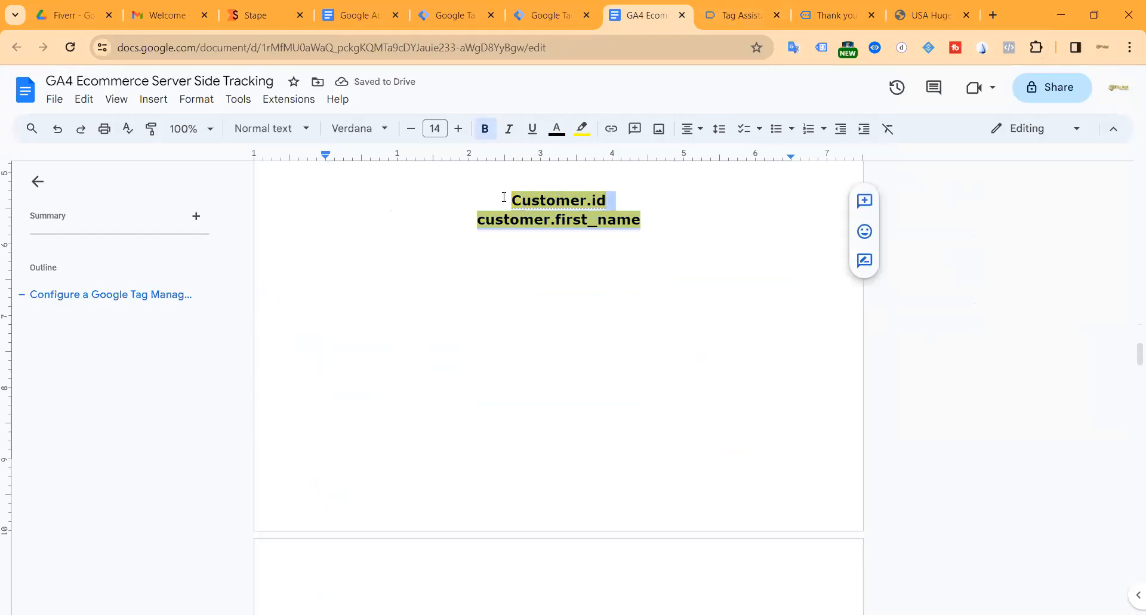
click(690, 128)
click(690, 153)
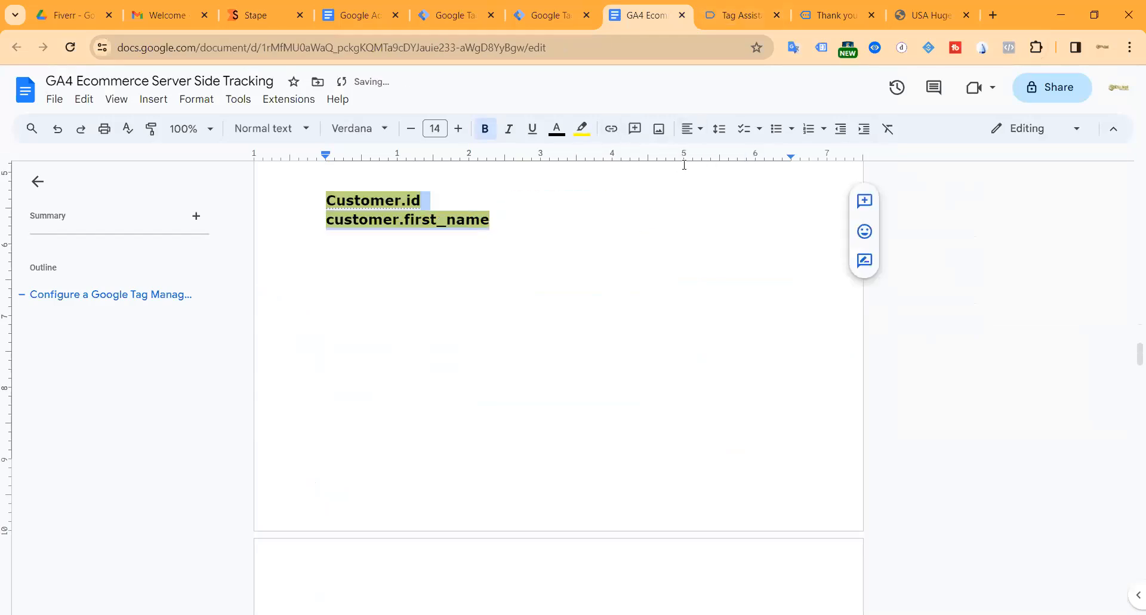
click(519, 260)
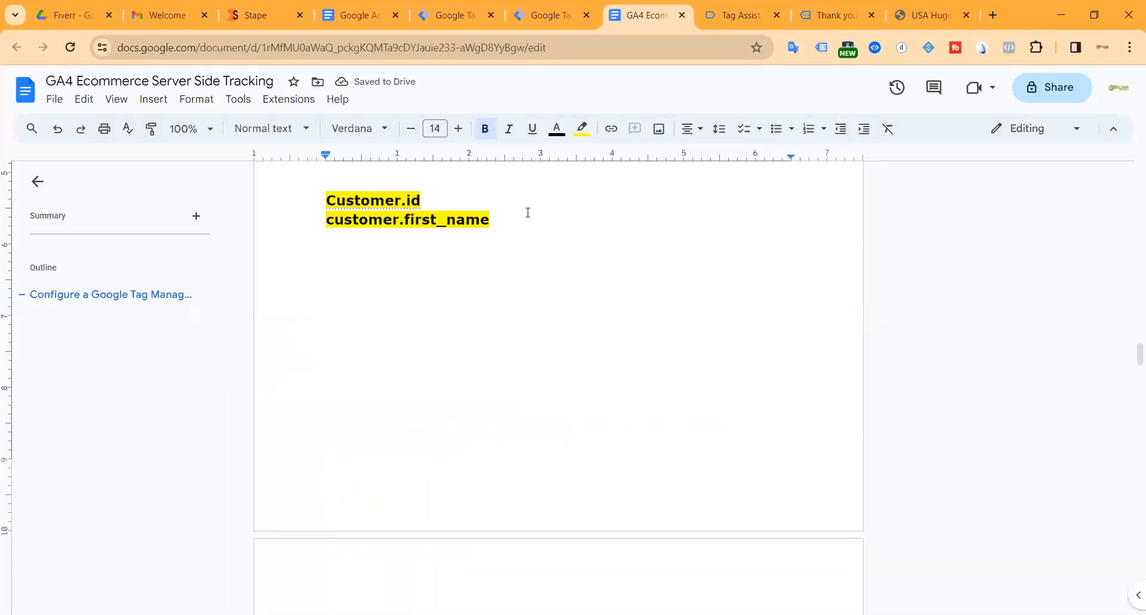
Copy the customer.last_name key from the thank-you page's data entry in datalayer checker, and add it on a new line below customer.first_name.
key(Return)
scroll(521, 215, down, 3)
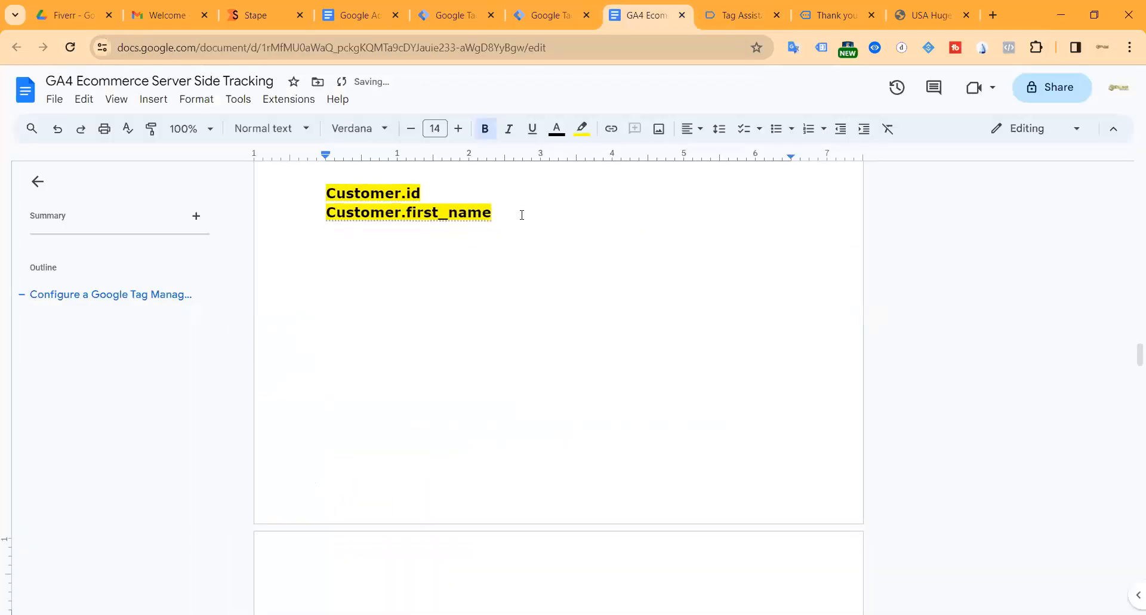
scroll(622, 195, down, 4)
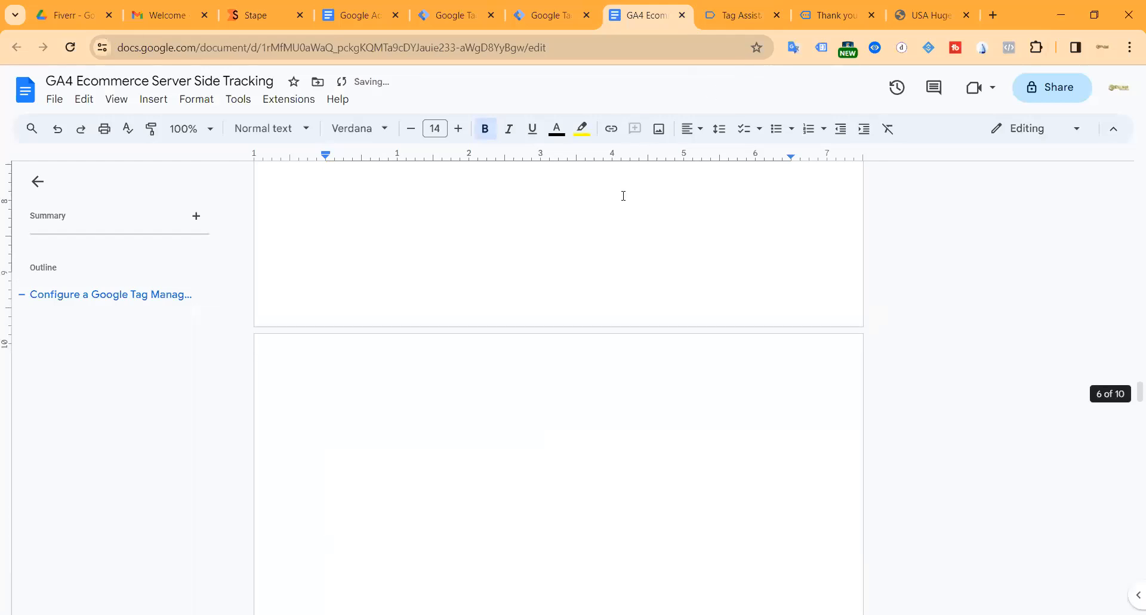
scroll(530, 256, up, 5)
scroll(525, 260, up, 6)
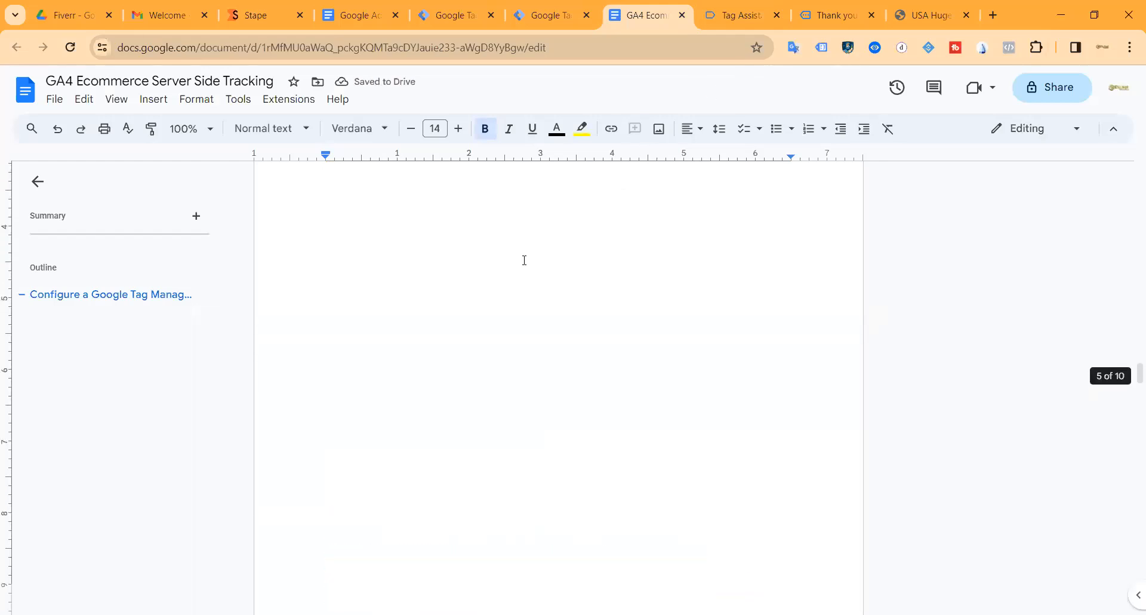
scroll(456, 285, down, 5)
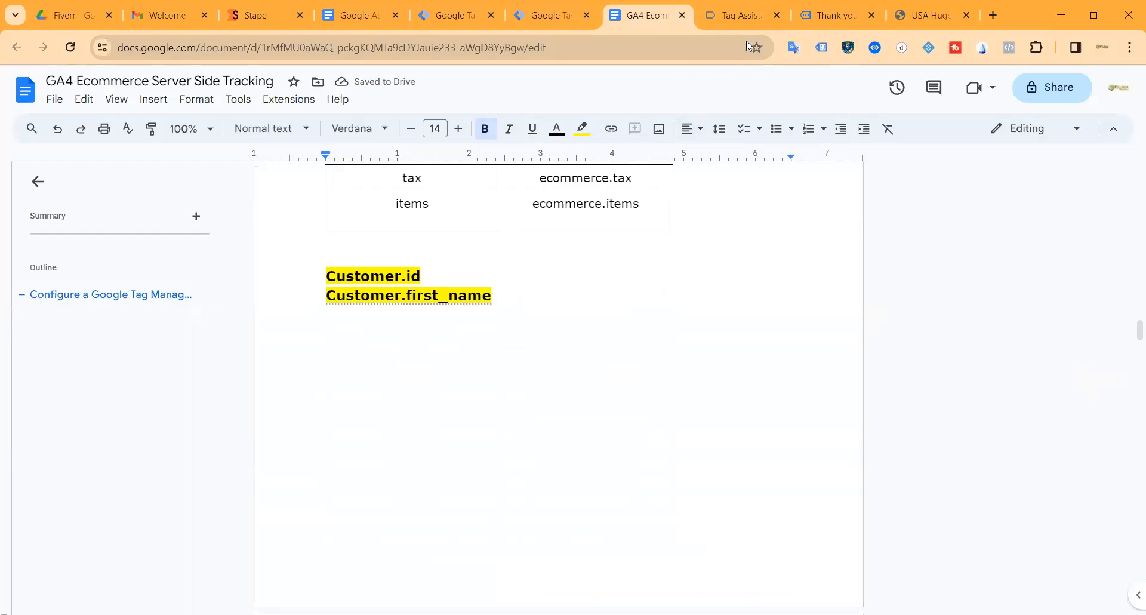
click(833, 15)
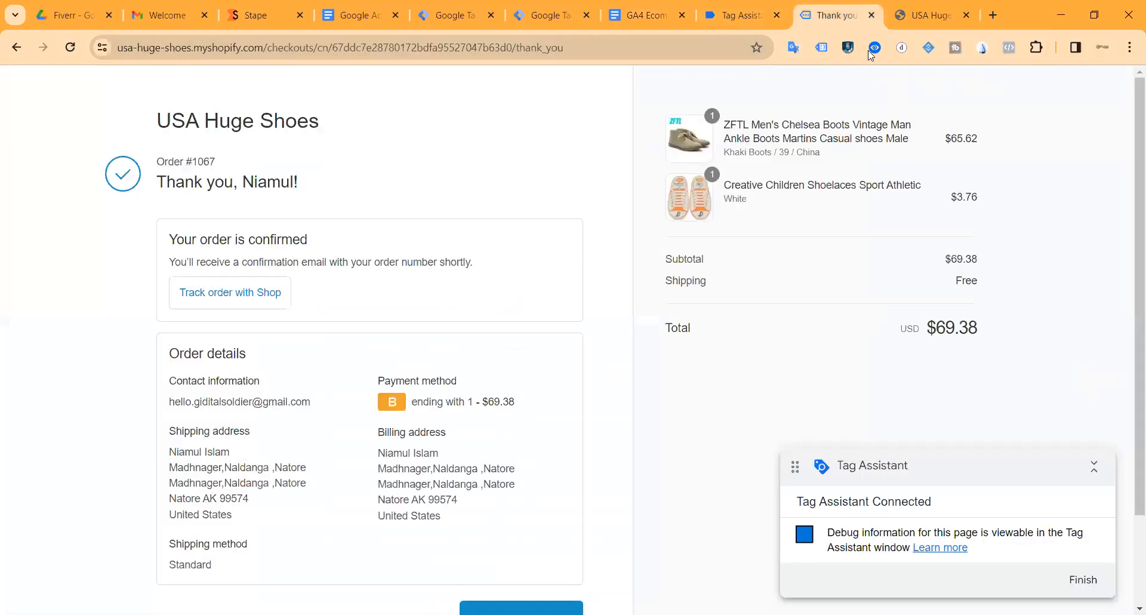
click(874, 47)
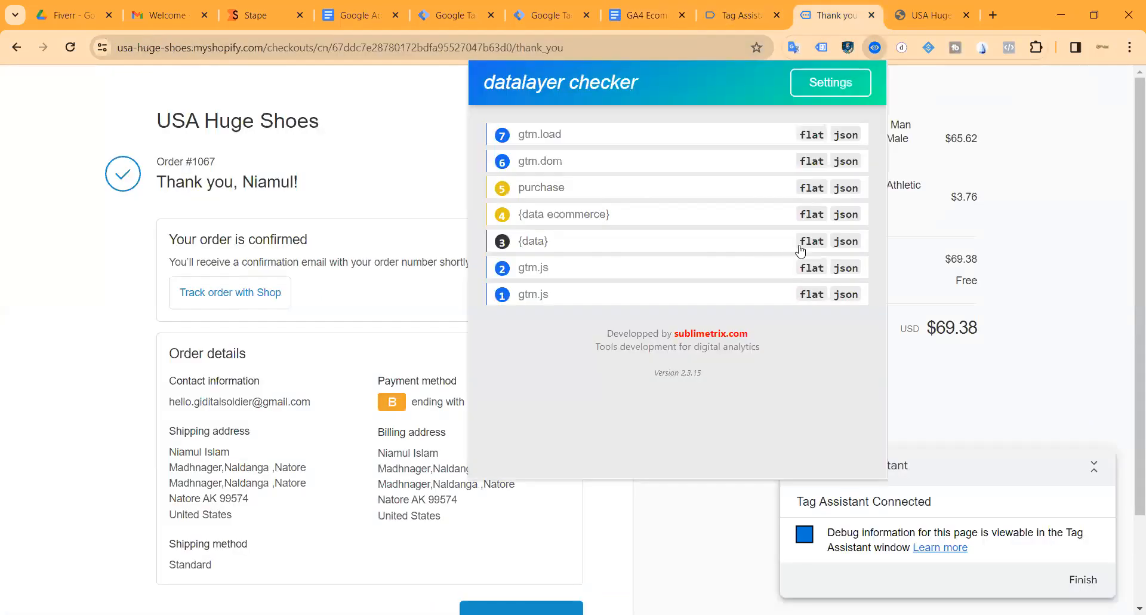
click(806, 242)
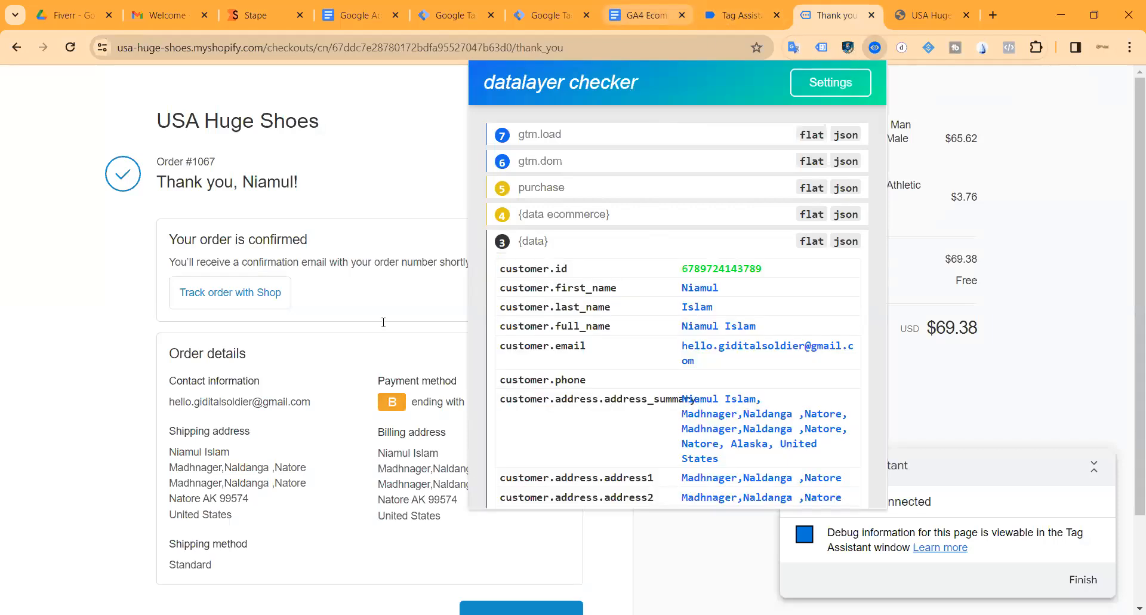
click(644, 14)
text(customer.last_name)
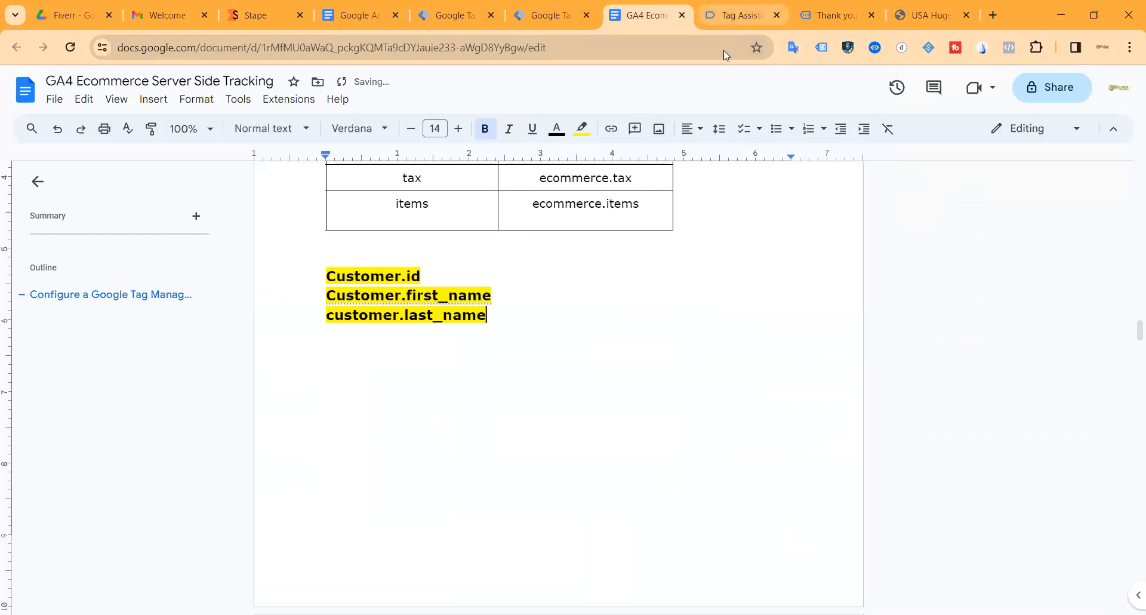
Copy the customer.email key from datalayer checker's data entry, and add it on a new line below customer.last_name in the tracking document.
click(740, 15)
click(829, 15)
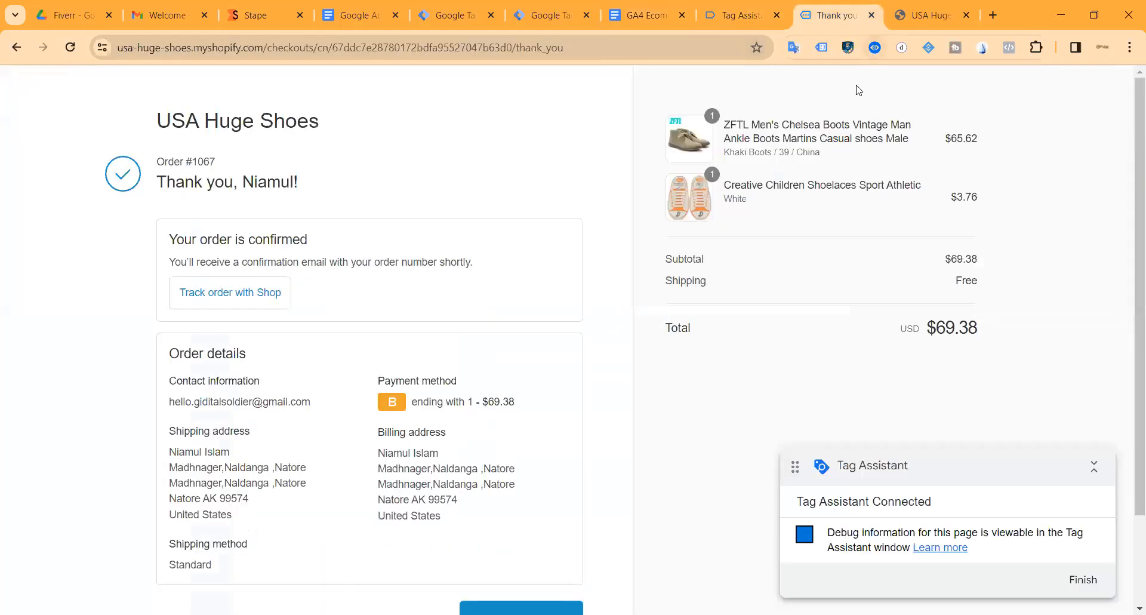
click(807, 190)
click(801, 189)
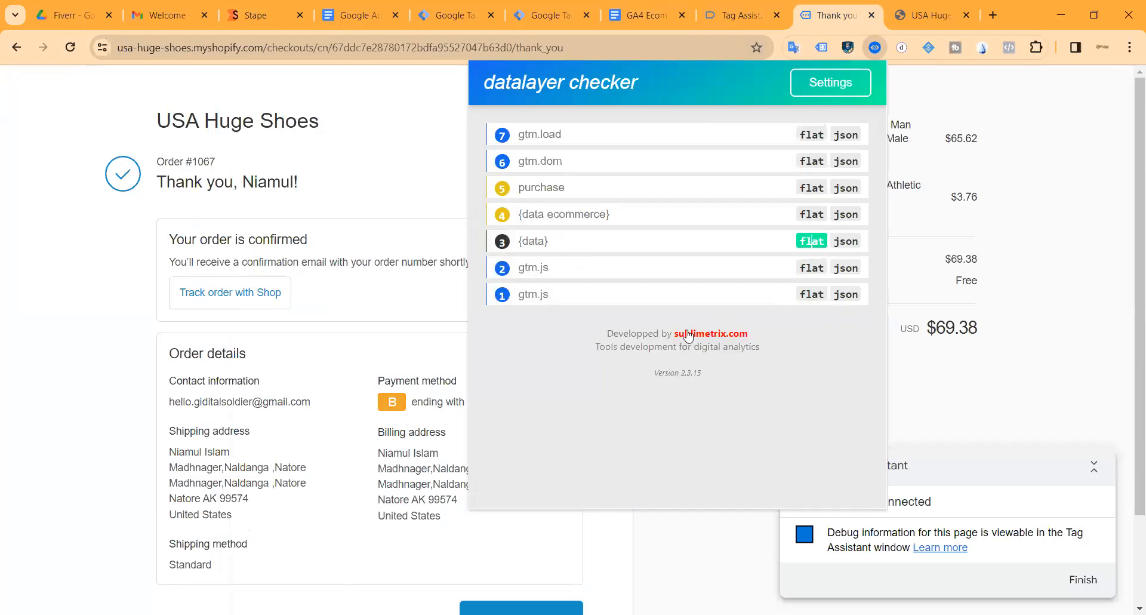
mouse_move(644, 351)
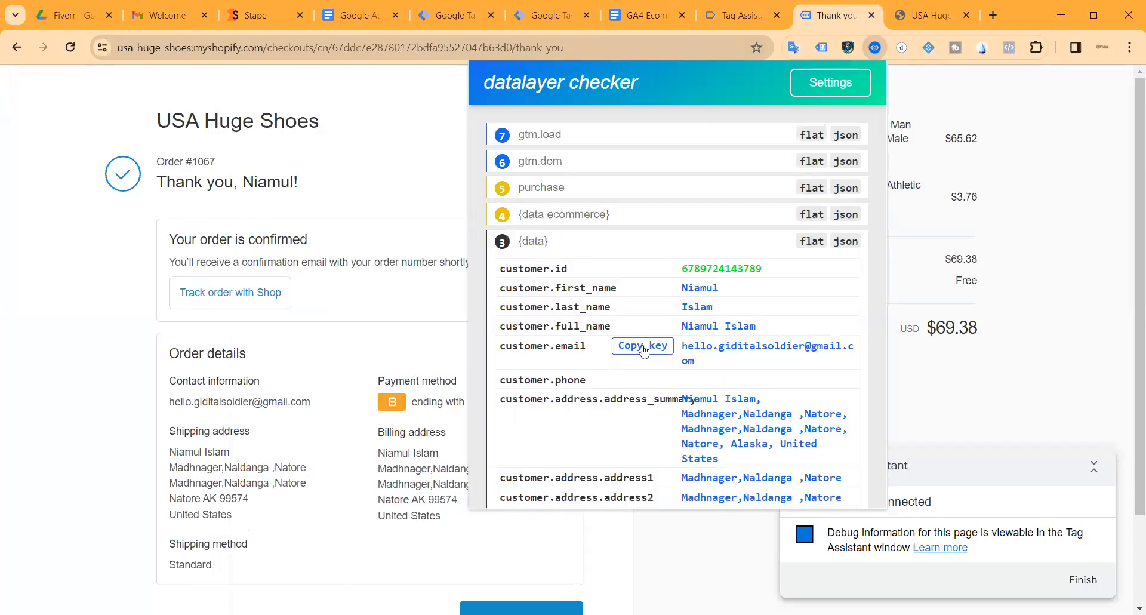
click(639, 14)
key(Return)
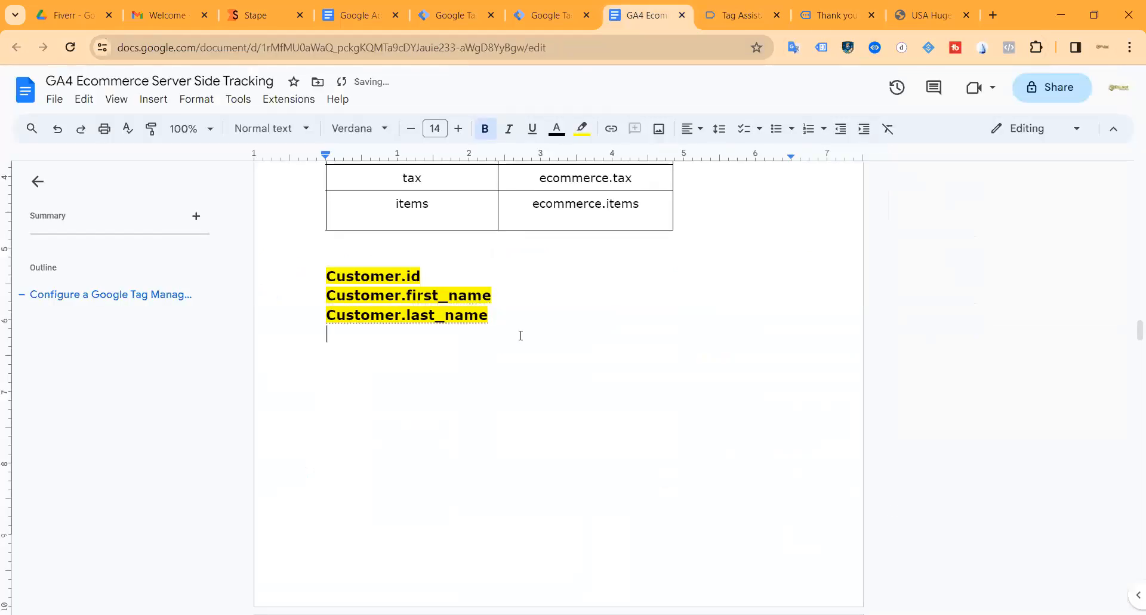
text(customer.email)
Copy the customer.phone key from datalayer checker's data entry, and add it on a new line below customer.email in the tracking document.
key(ctrl+Tab)
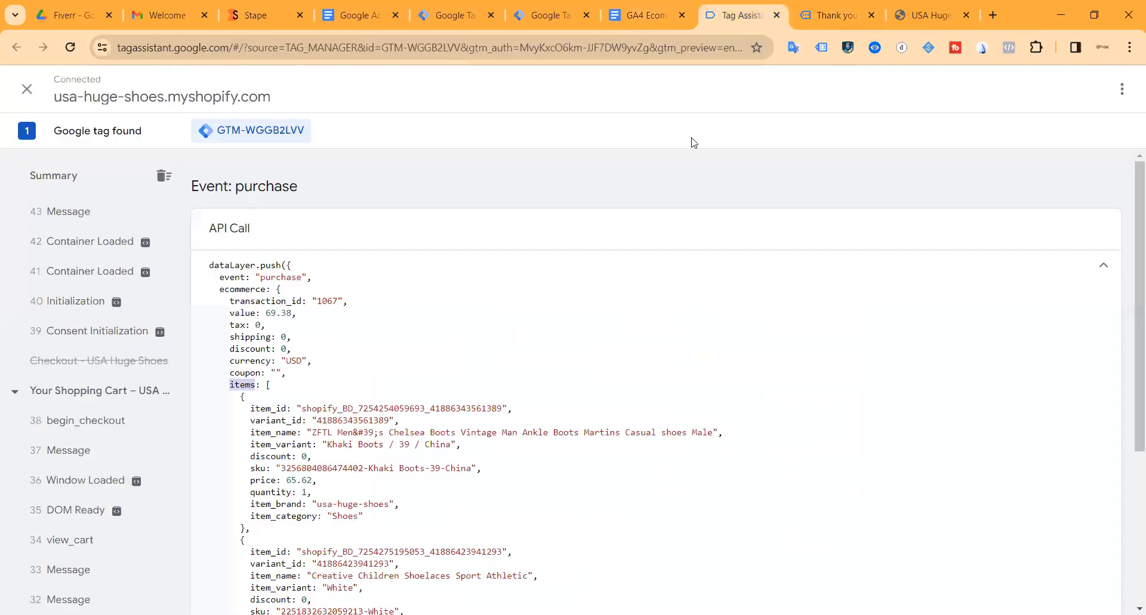
key(ctrl+Tab)
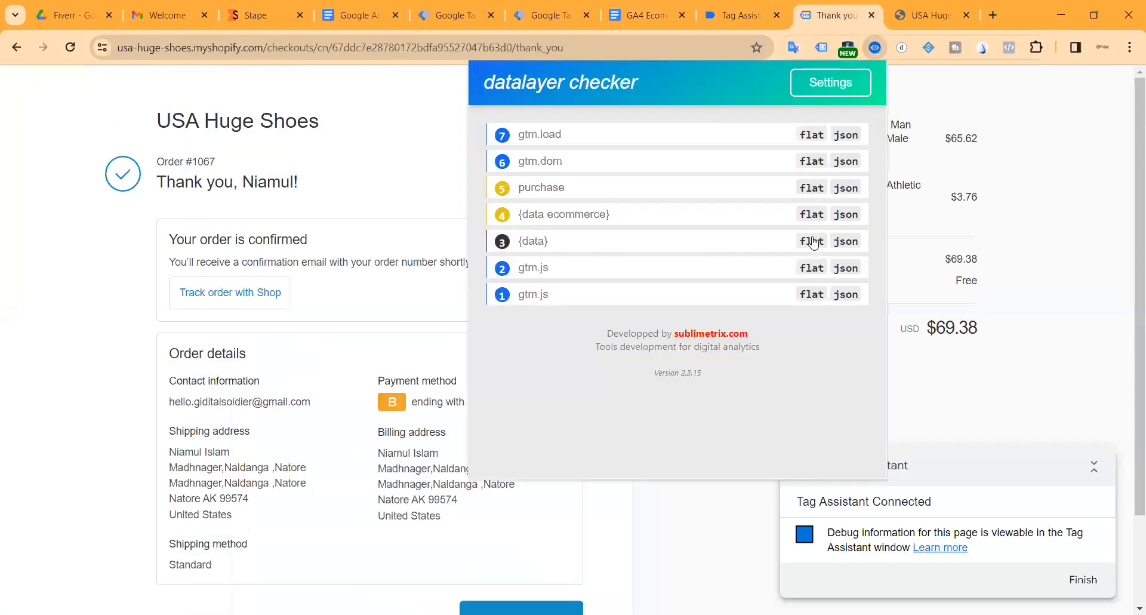
click(607, 242)
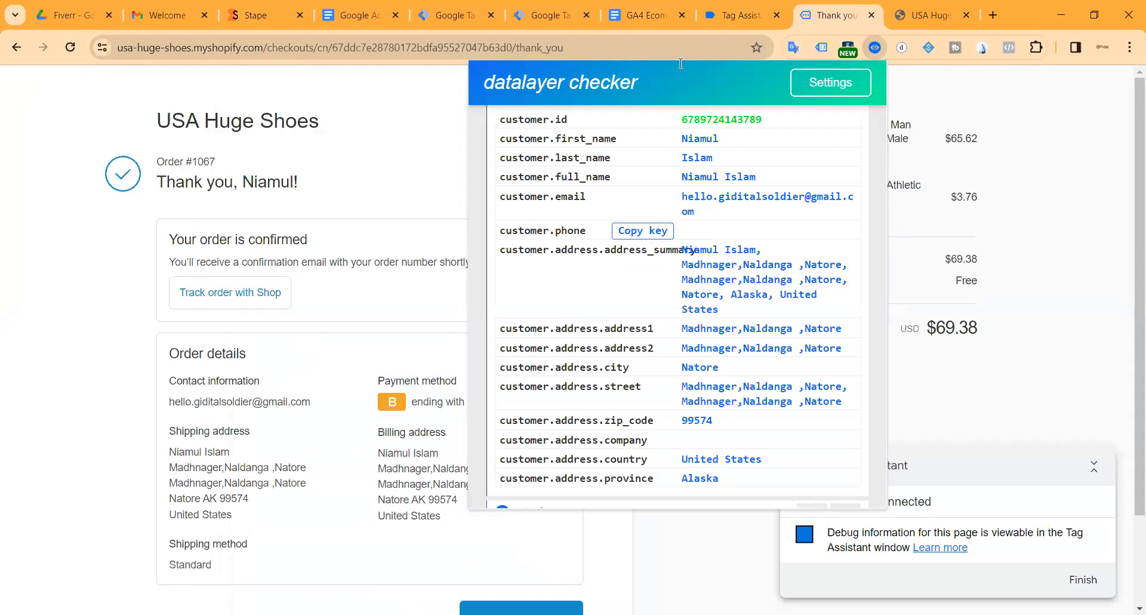
click(644, 18)
key(Return)
text(customer.phone)
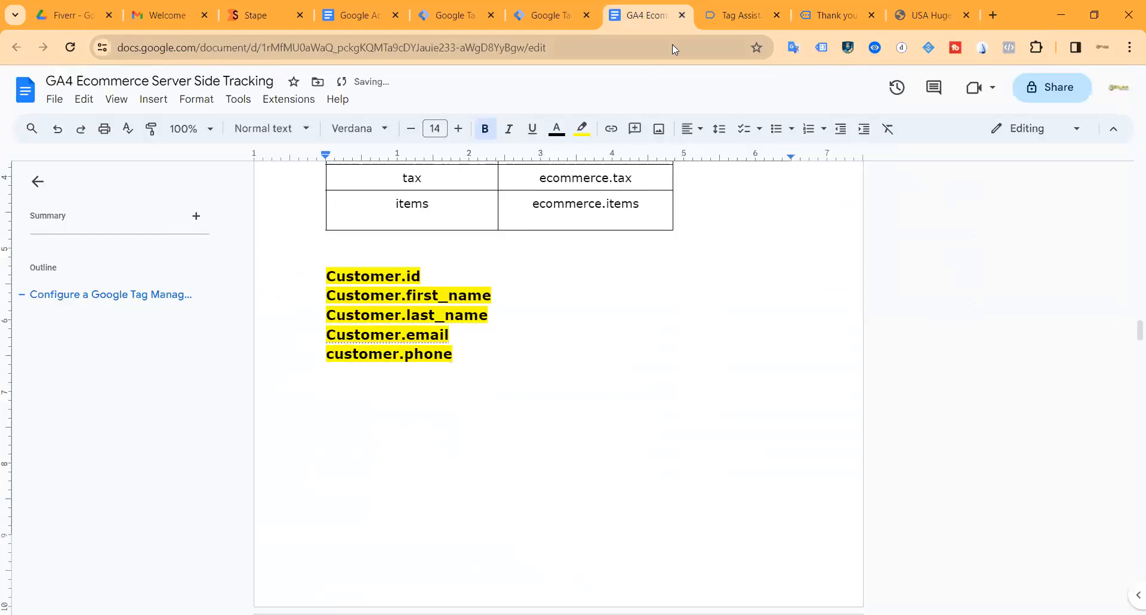
Copy the customer.address.address1 key from the thank-you page's data layer and add it below customer.phone in the Google Docs list.
click(742, 15)
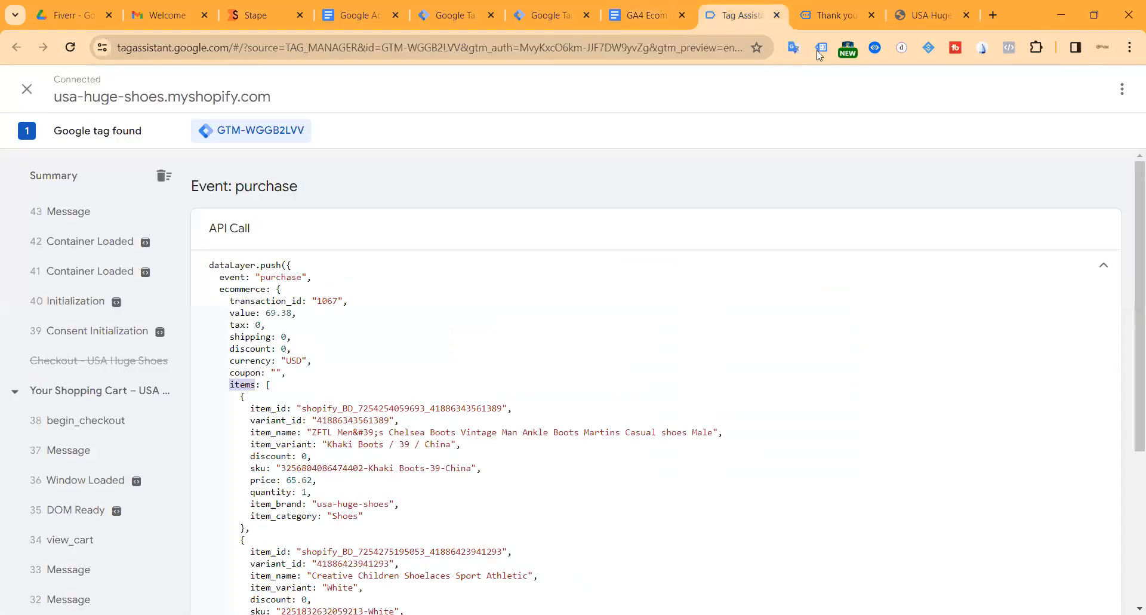
click(874, 48)
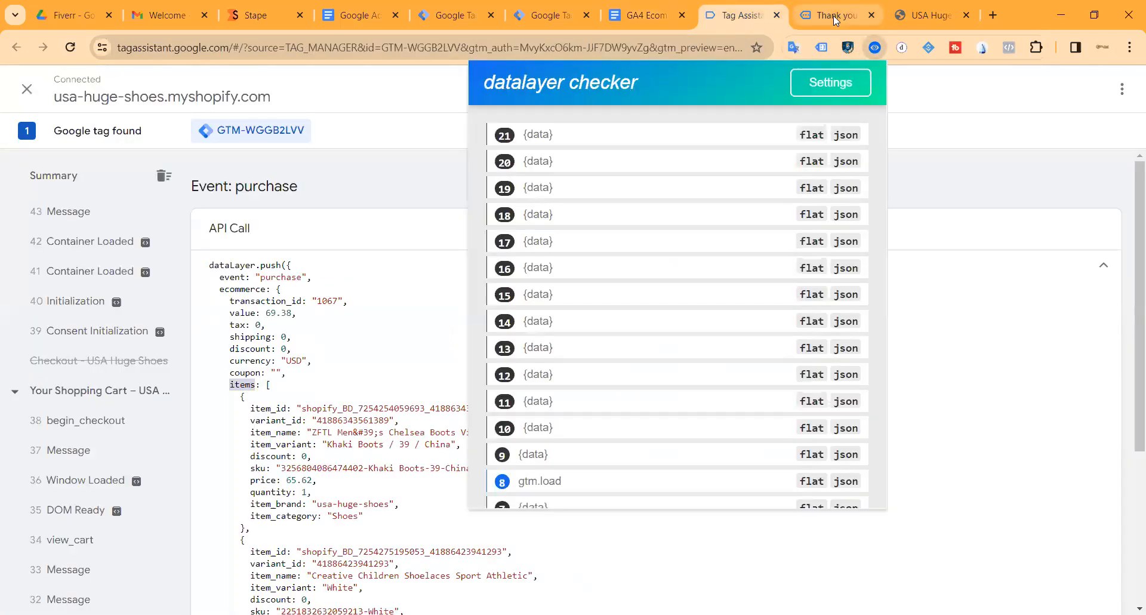
click(836, 15)
click(874, 48)
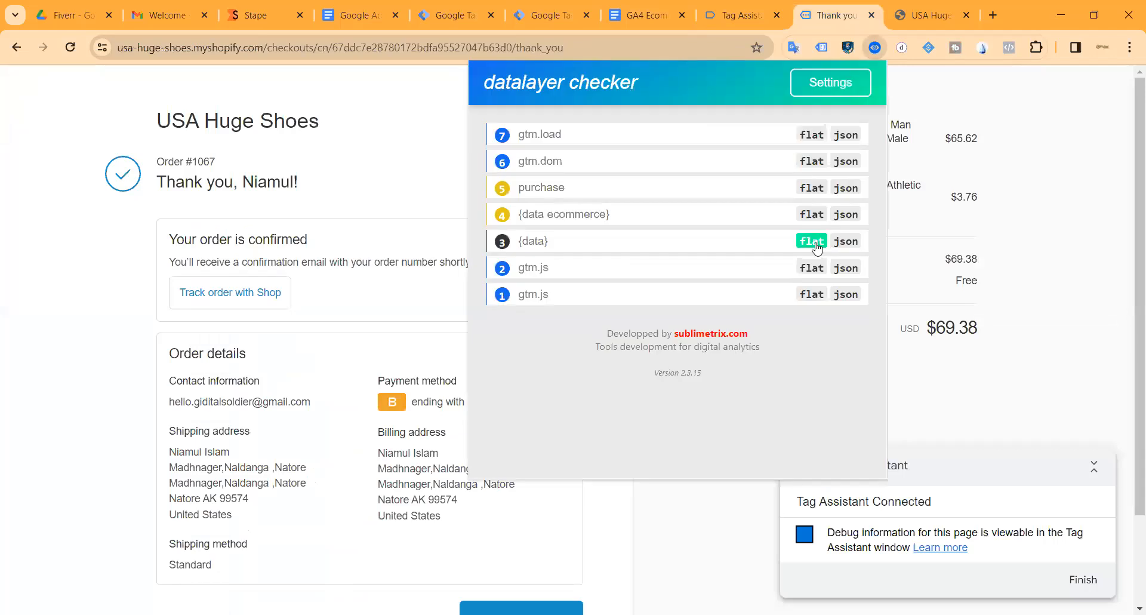
click(818, 241)
scroll(676, 254, down, 4)
scroll(675, 253, up, 2)
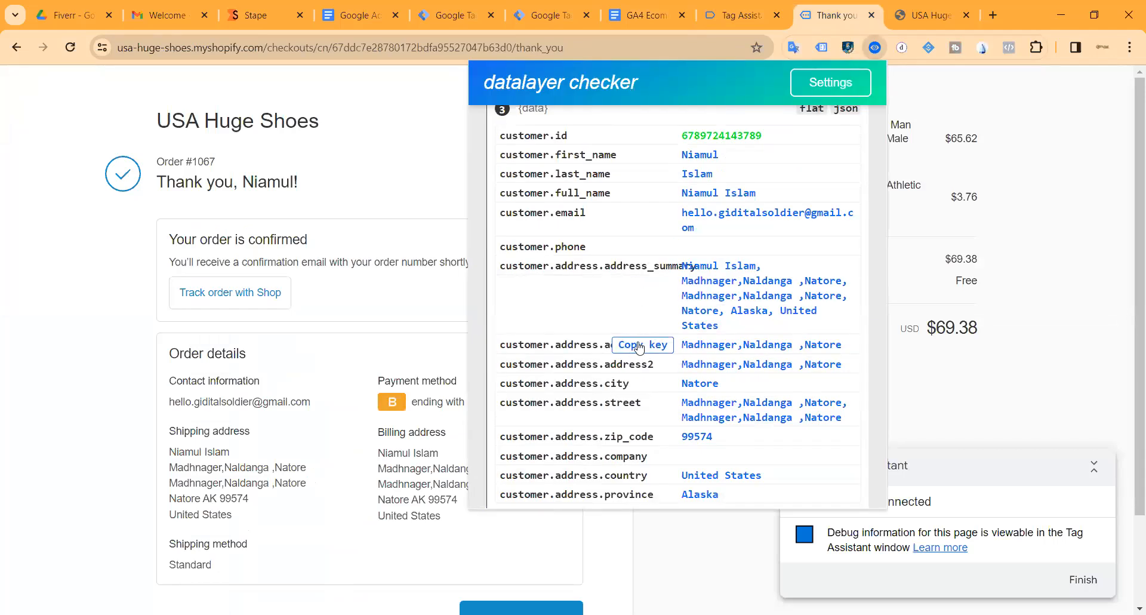
click(633, 12)
key(Return)
text(customer.address.address1)
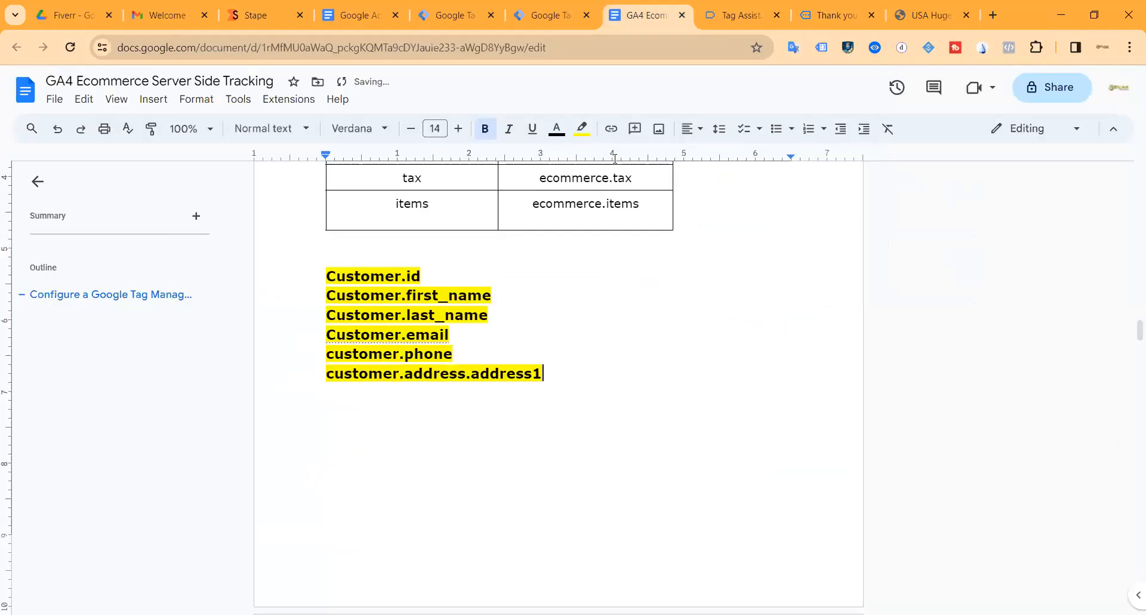
Copy the customer.address.city key from the thank-you page's data layer and add it as the next line of the document's list.
click(740, 15)
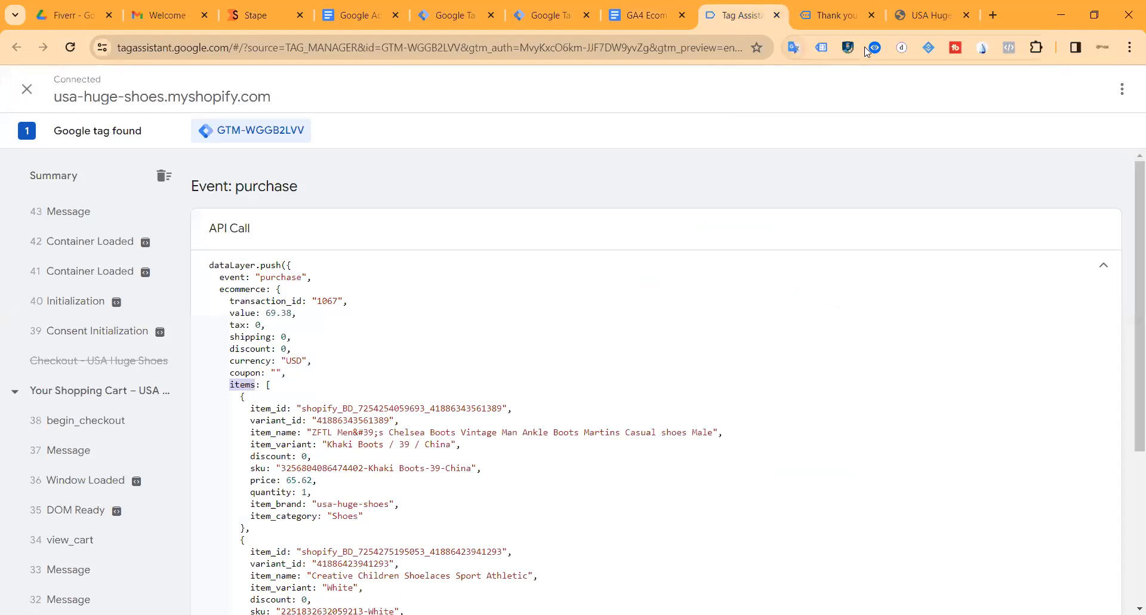
click(827, 23)
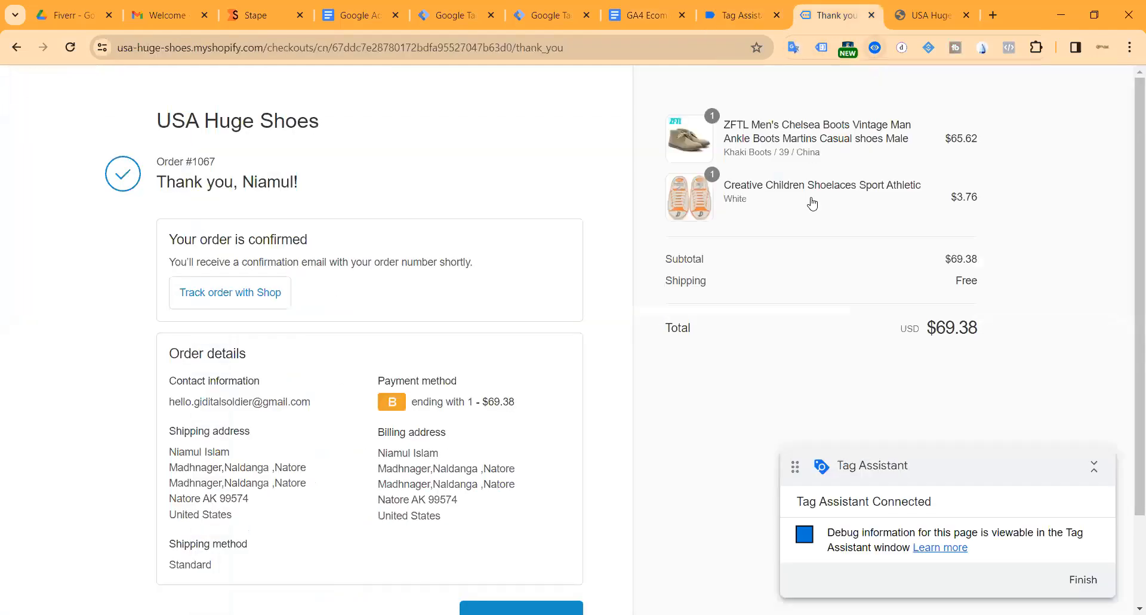
click(875, 48)
click(812, 241)
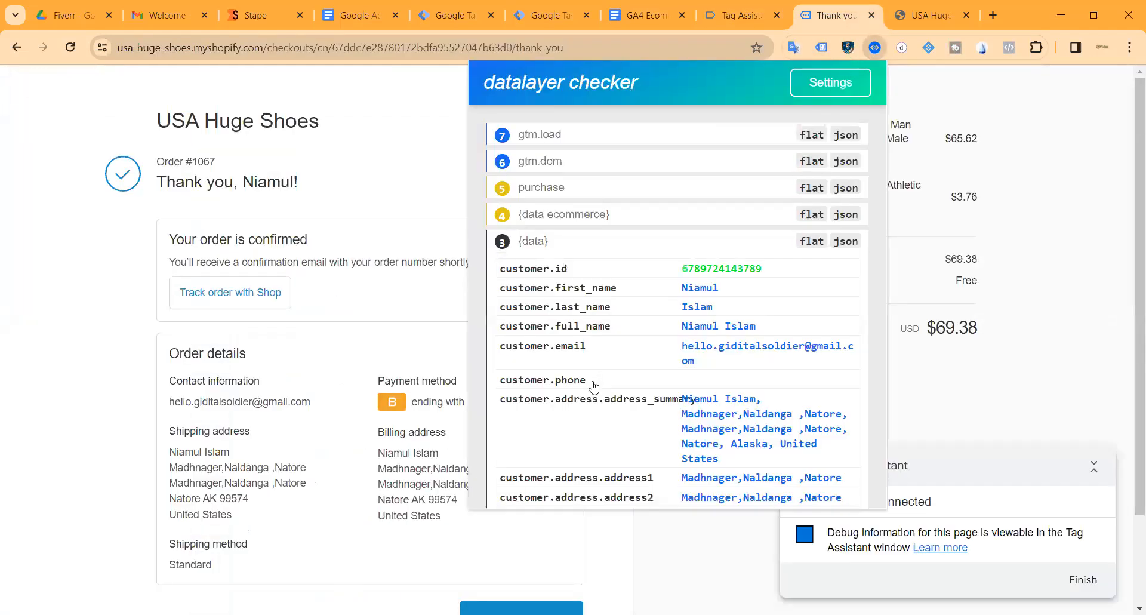
scroll(603, 382, down, 3)
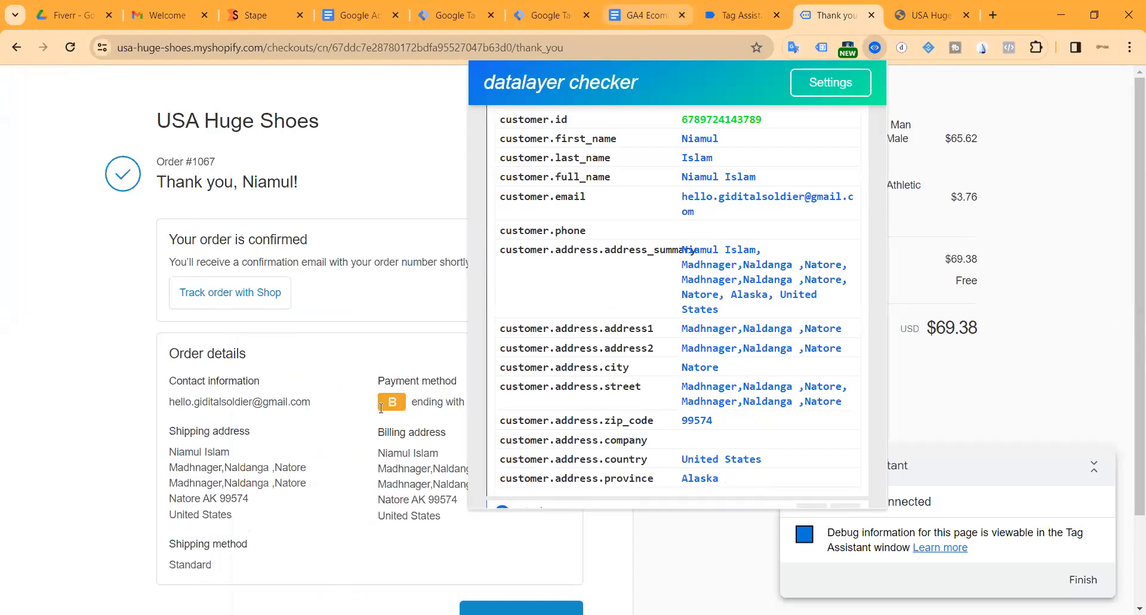
click(647, 15)
key(Return)
text(customer.address.city)
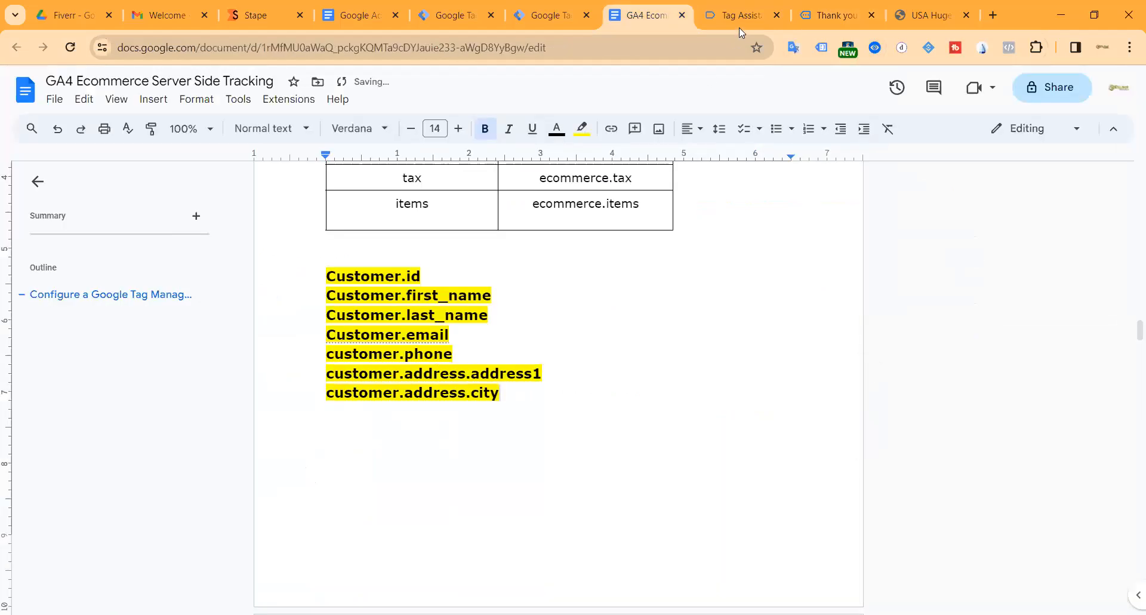
Copy the customer.address.street key from the thank-you page's data layer and add it below customer.address.city in the document.
click(741, 21)
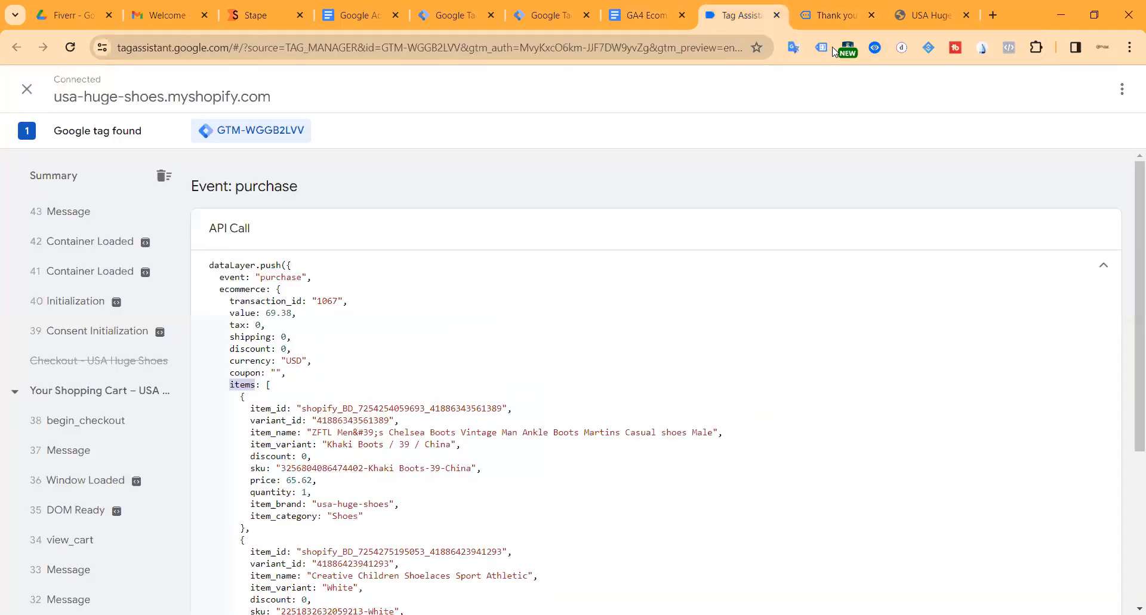
click(835, 16)
click(874, 48)
click(812, 241)
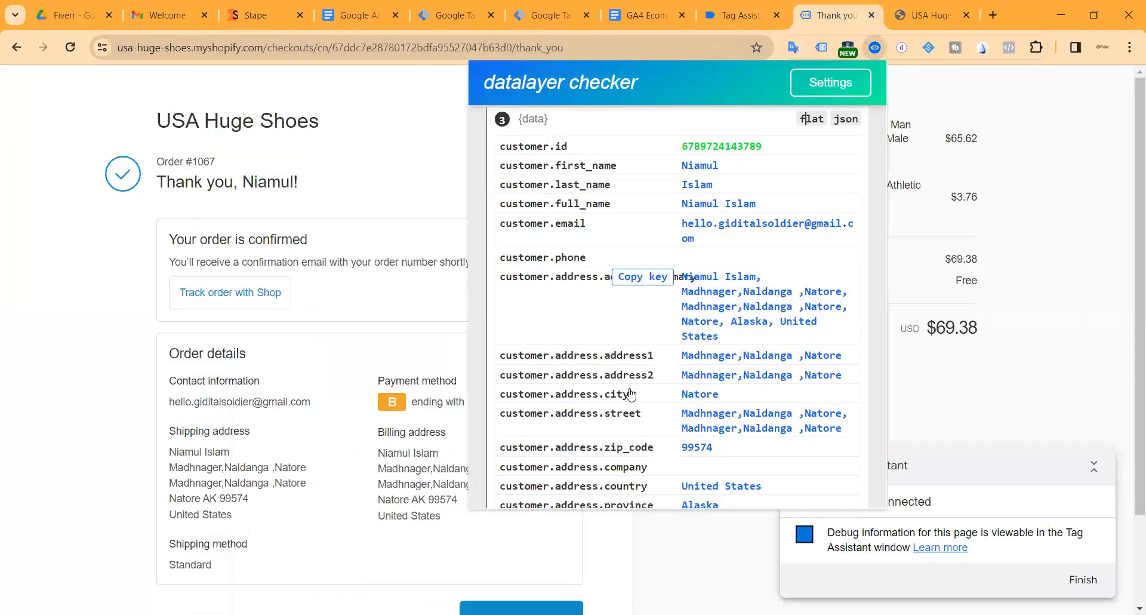
scroll(631, 394, down, 1)
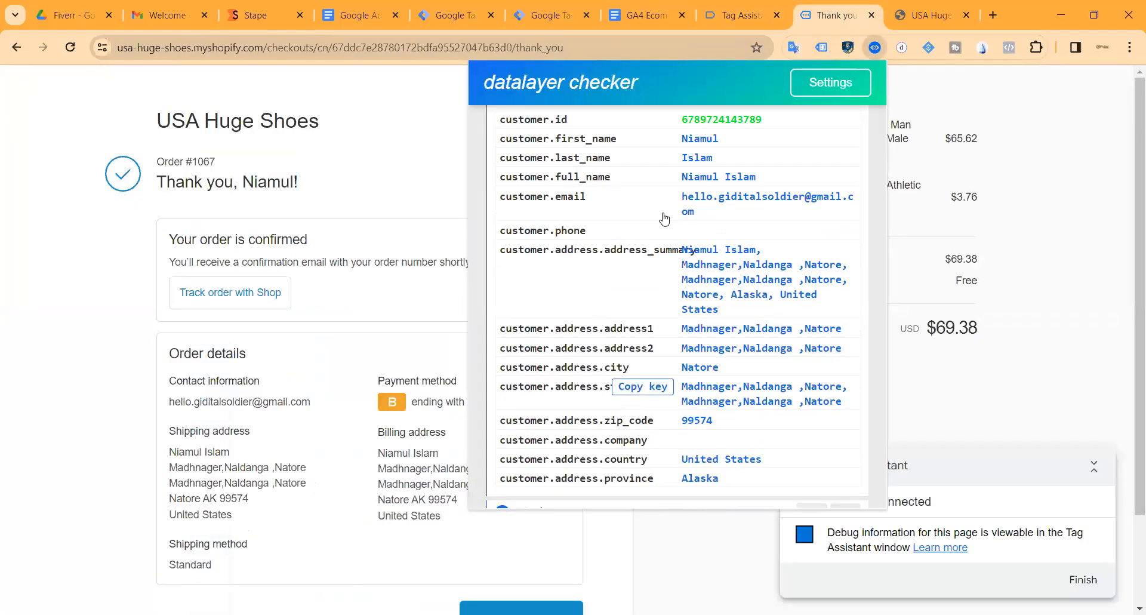
click(651, 15)
key(Return)
text(customer.address.street)
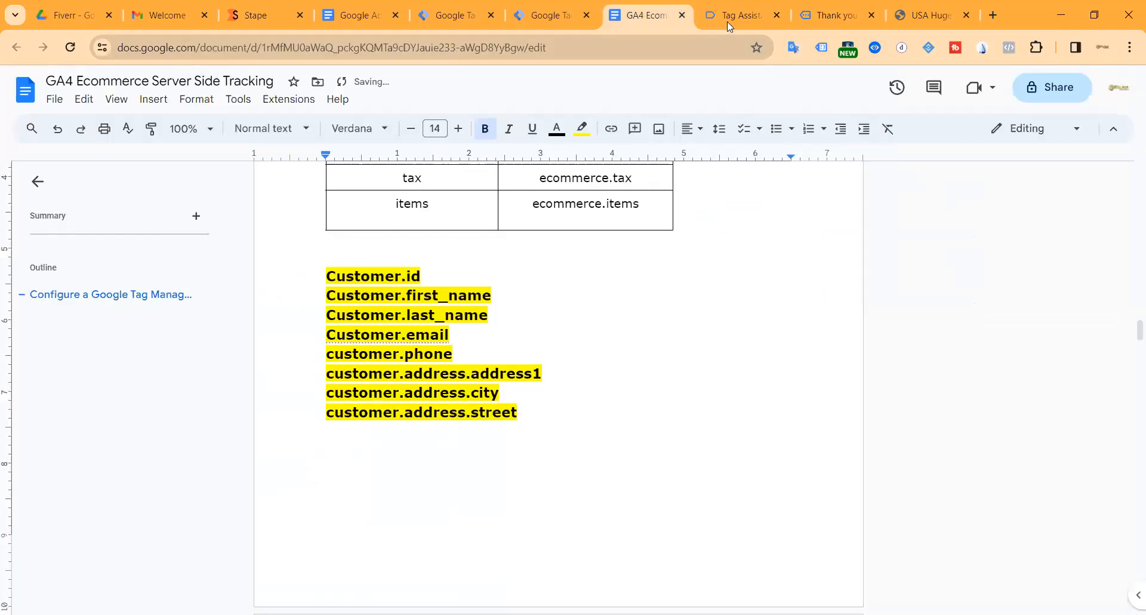
Copy the customer.address.zip_code key from the thank-you page's data layer and add it below customer.address.street in the document.
click(727, 18)
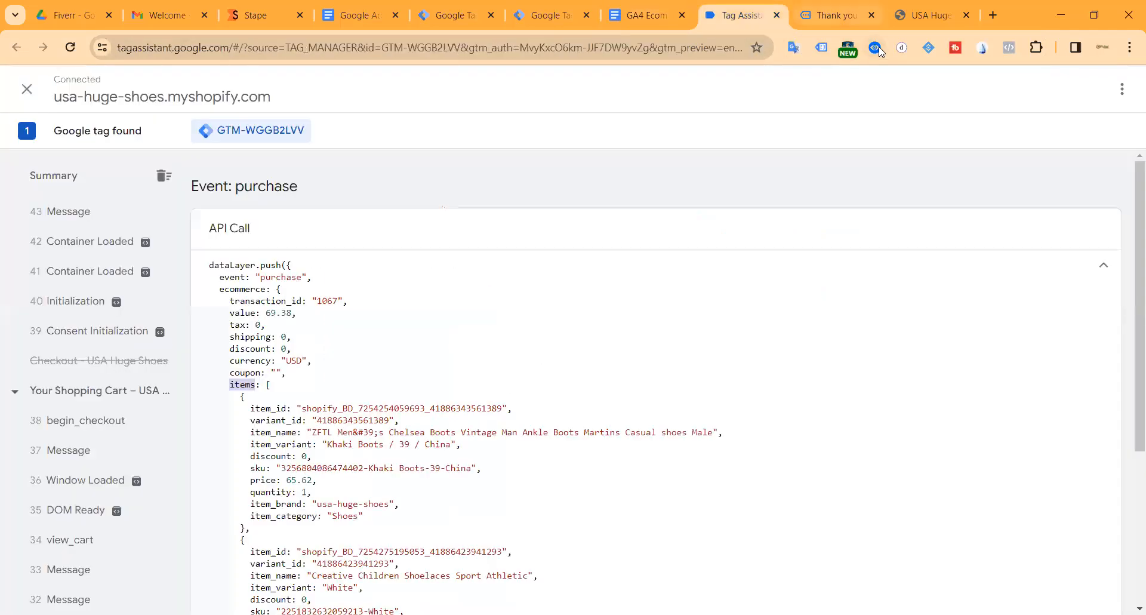
click(853, 27)
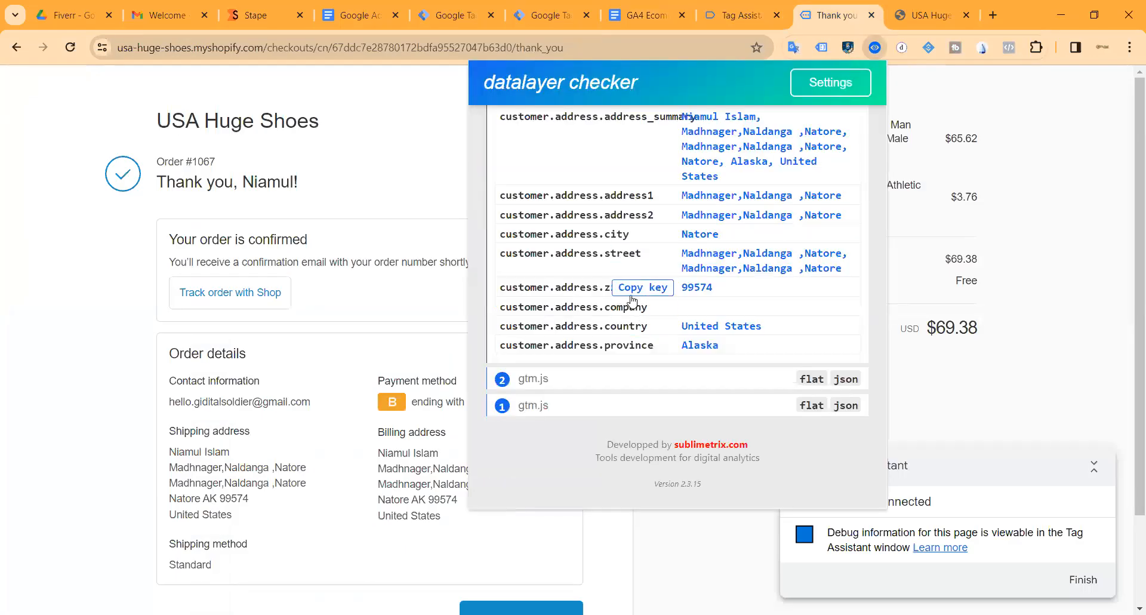
click(645, 15)
text(customer.address.zip_code)
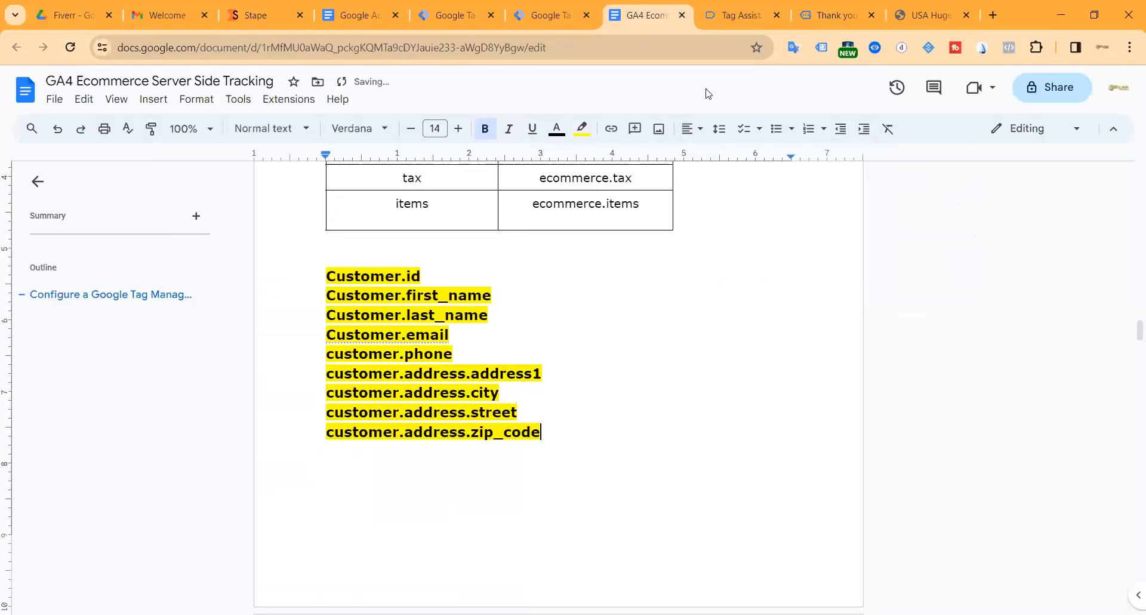
Copy the customer.address.country key from the thank-you page's data layer and add it below customer.address.zip_code in the document.
click(740, 15)
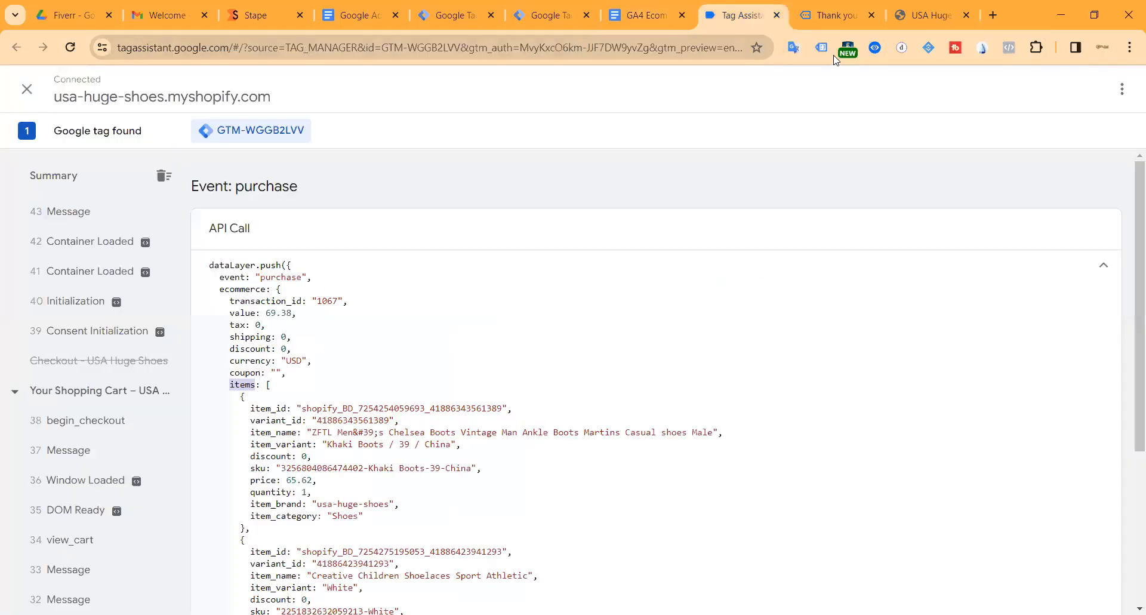
click(875, 47)
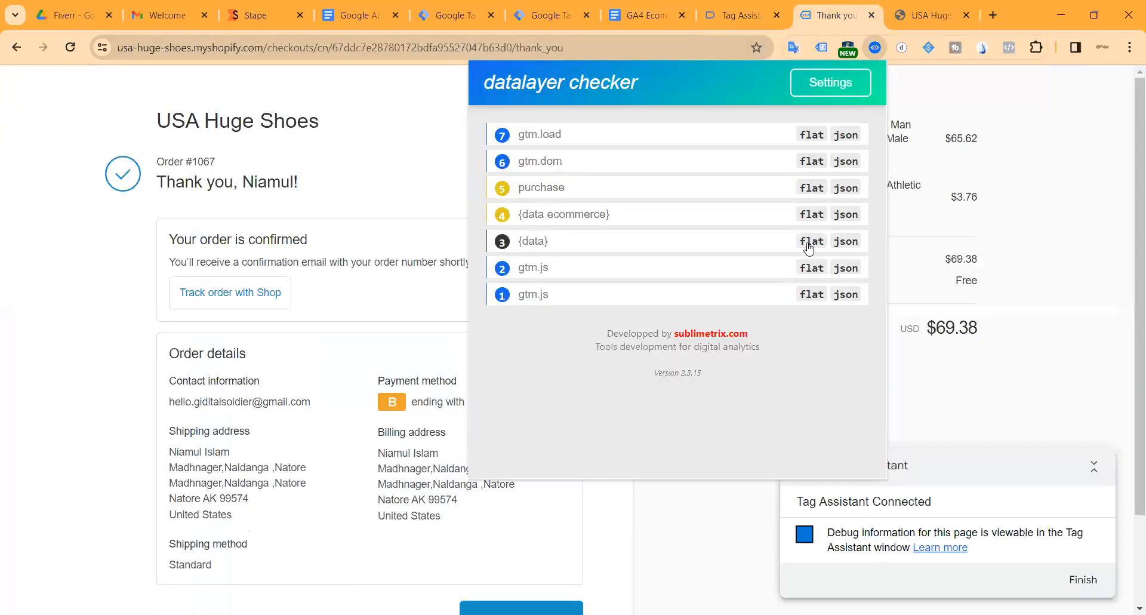
click(809, 243)
scroll(644, 343, down, 6)
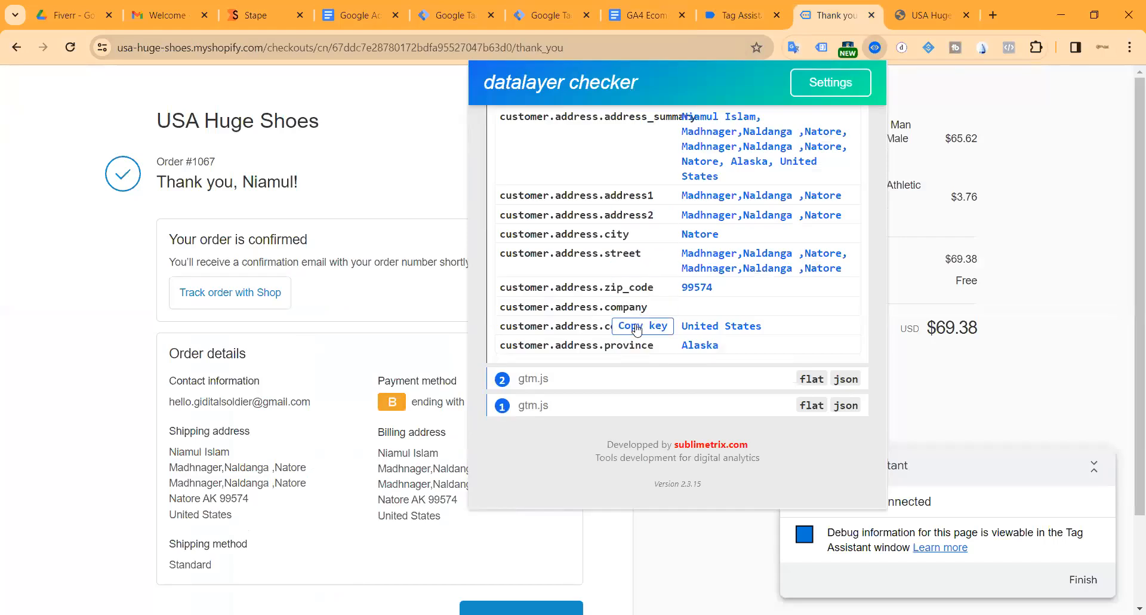
click(645, 15)
text(customer.address.country)
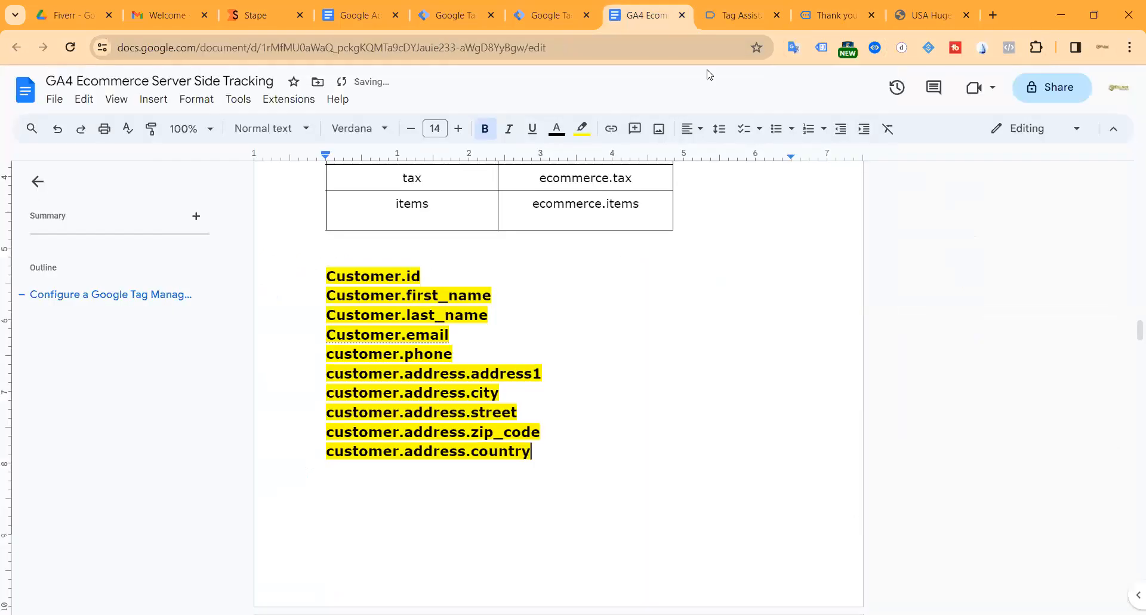
Copy the customer.address.province key from the thank-you page's data layer and add it as the last line of the document's list.
key(ctrl+Tab)
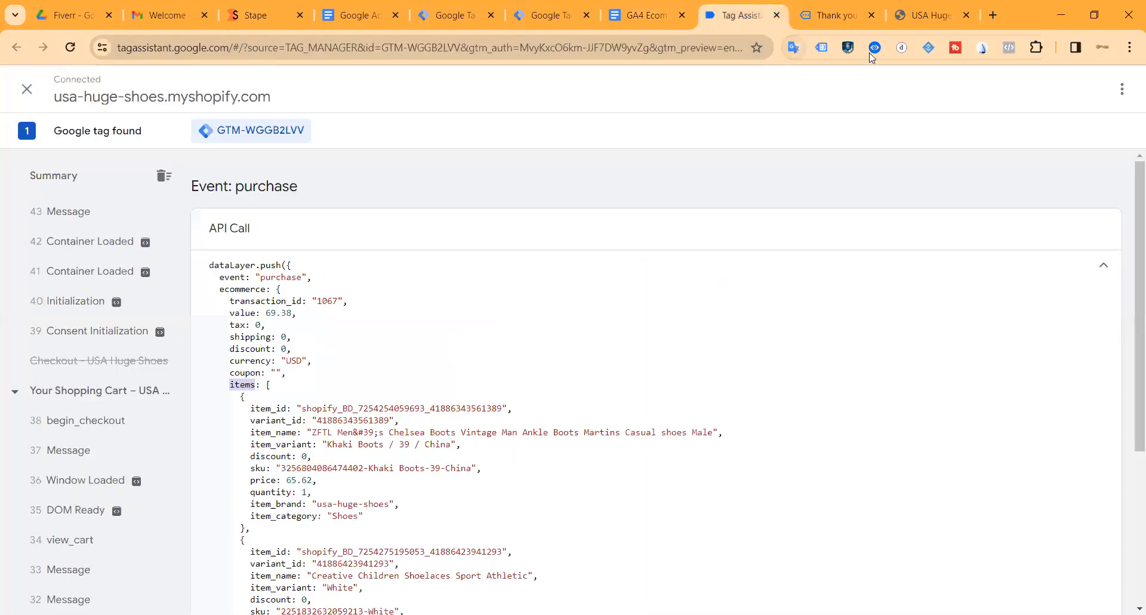
click(834, 15)
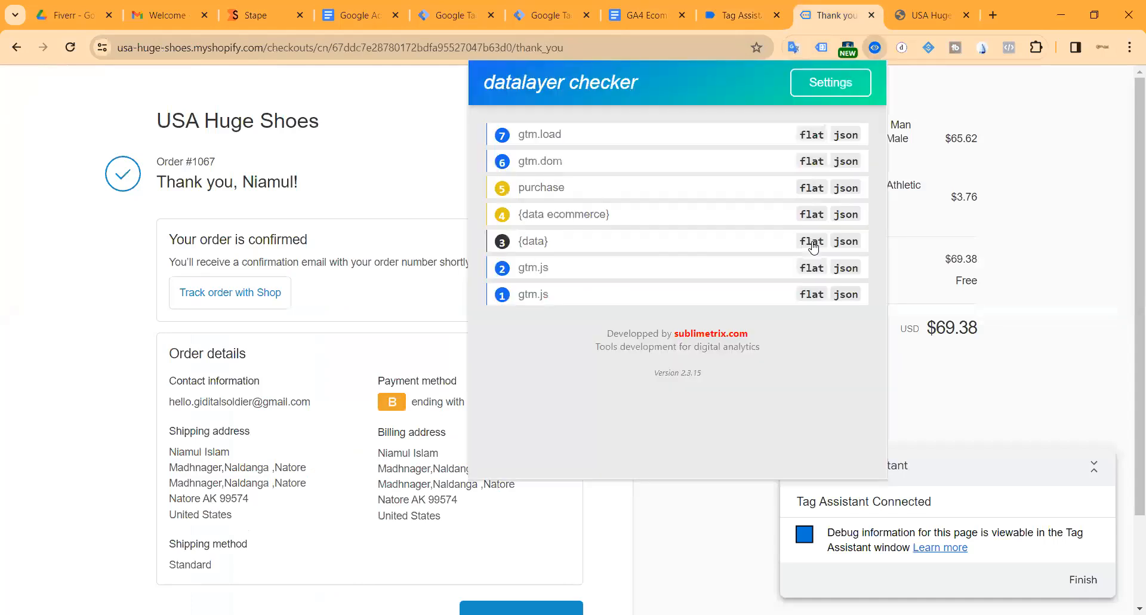
click(814, 244)
scroll(636, 378, down, 5)
mouse_move(659, 352)
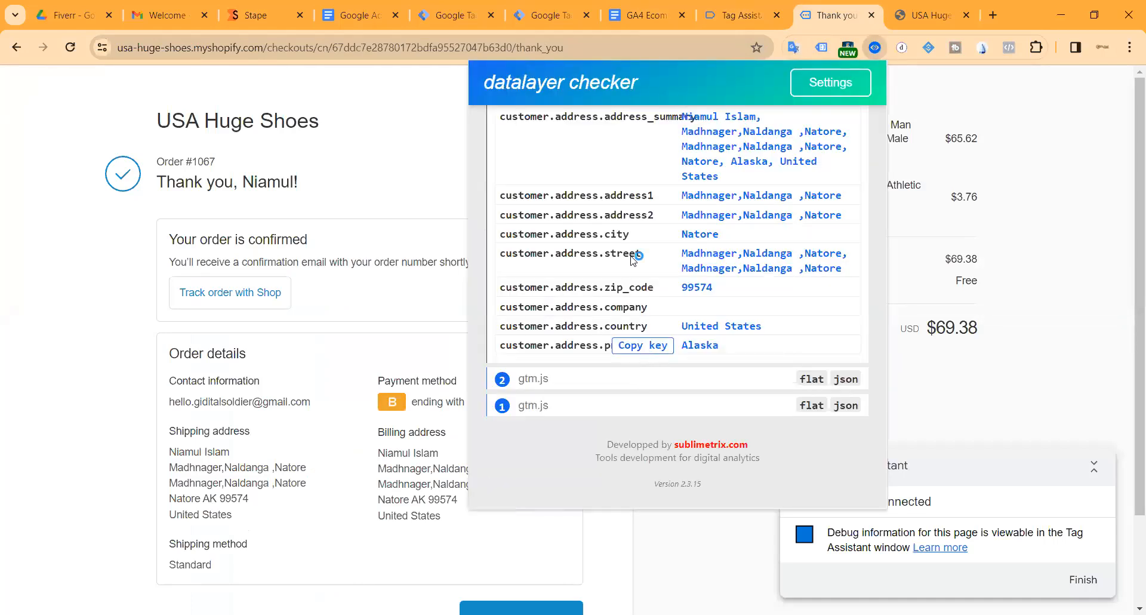
click(647, 14)
key(Return)
text(customer.address.province)
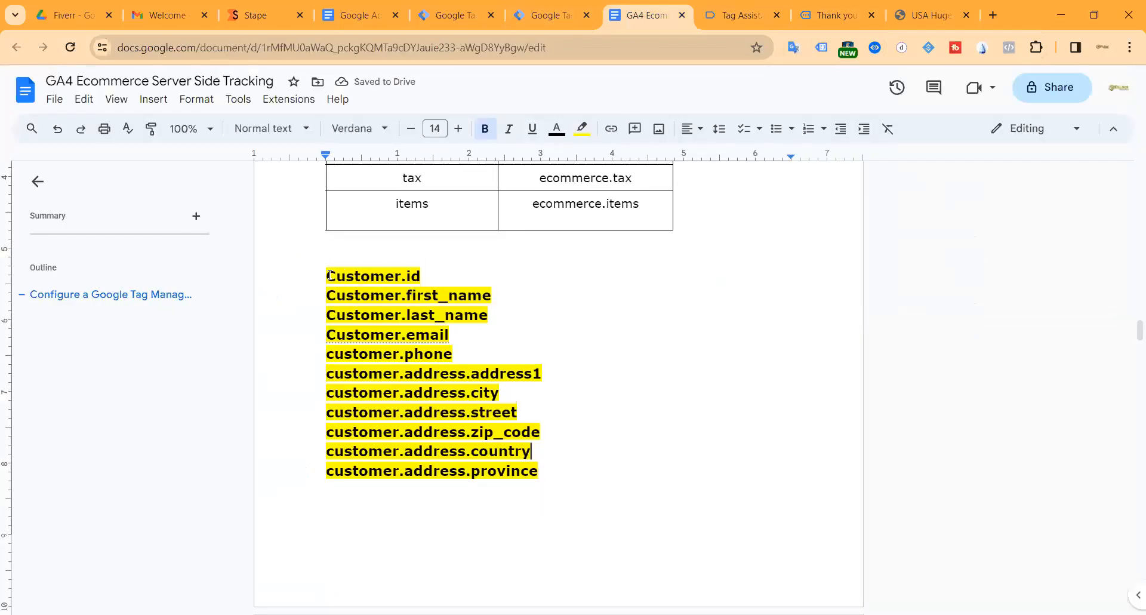
Change the initial capital C to lowercase in the customer.id, customer.first_name, customer.last_name and customer.email lines.
drag(326, 276, 423, 271)
click(369, 330)
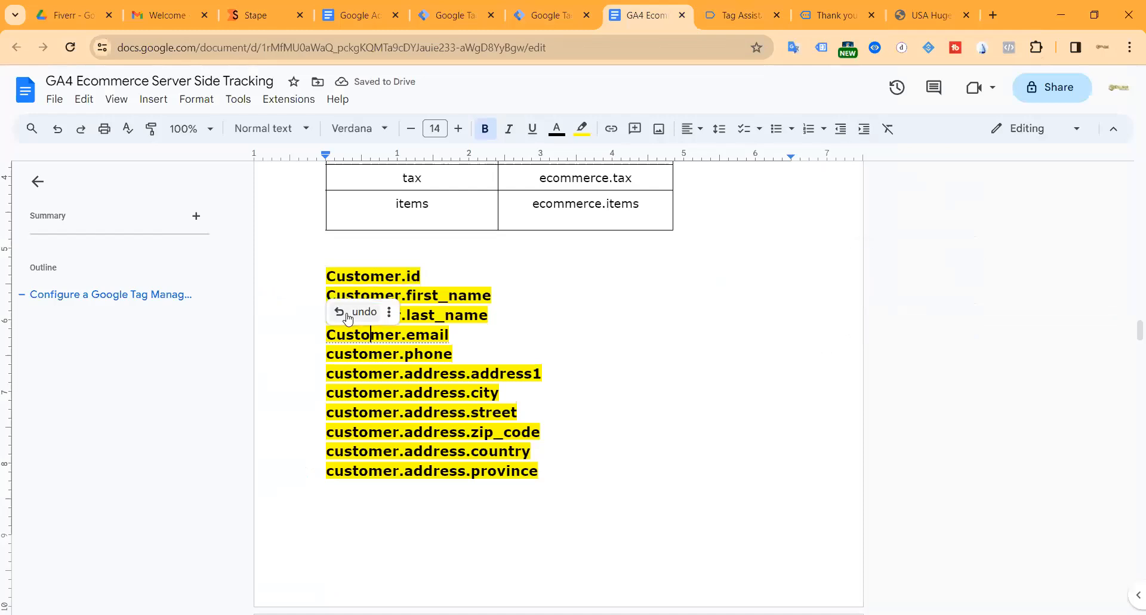
click(338, 275)
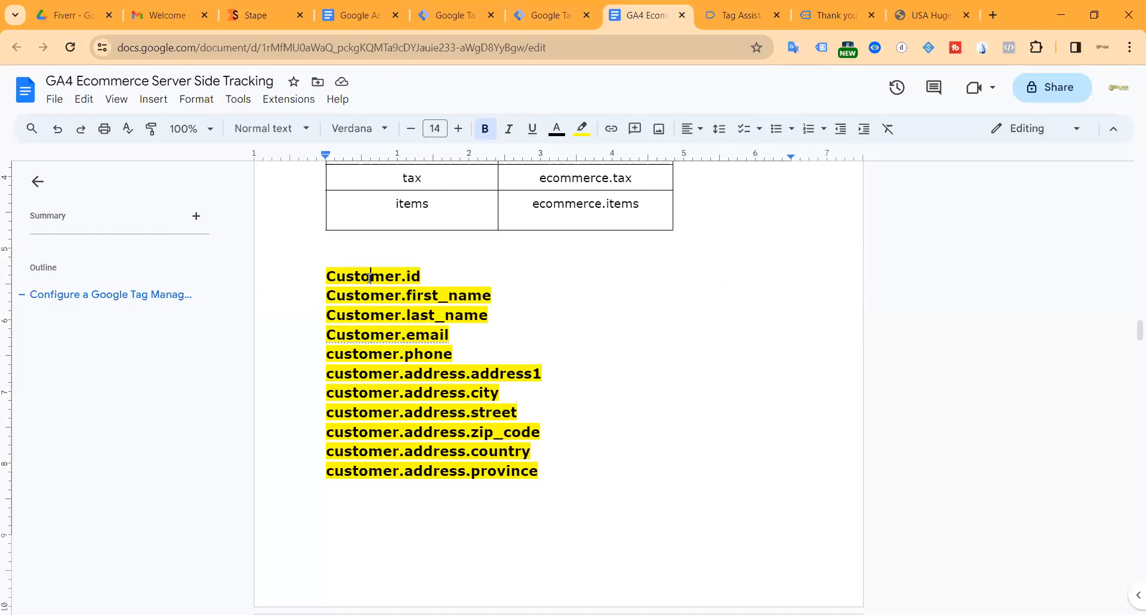
key(BackSpace)
text(c)
click(335, 293)
key(BackSpace)
text(c)
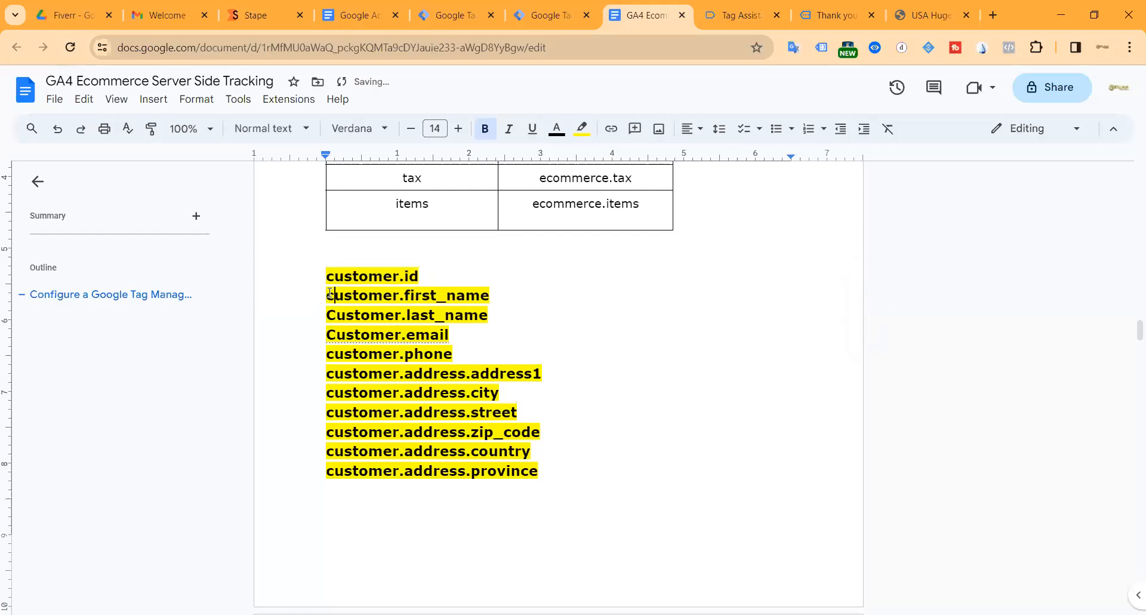
key(BackSpace)
text(c)
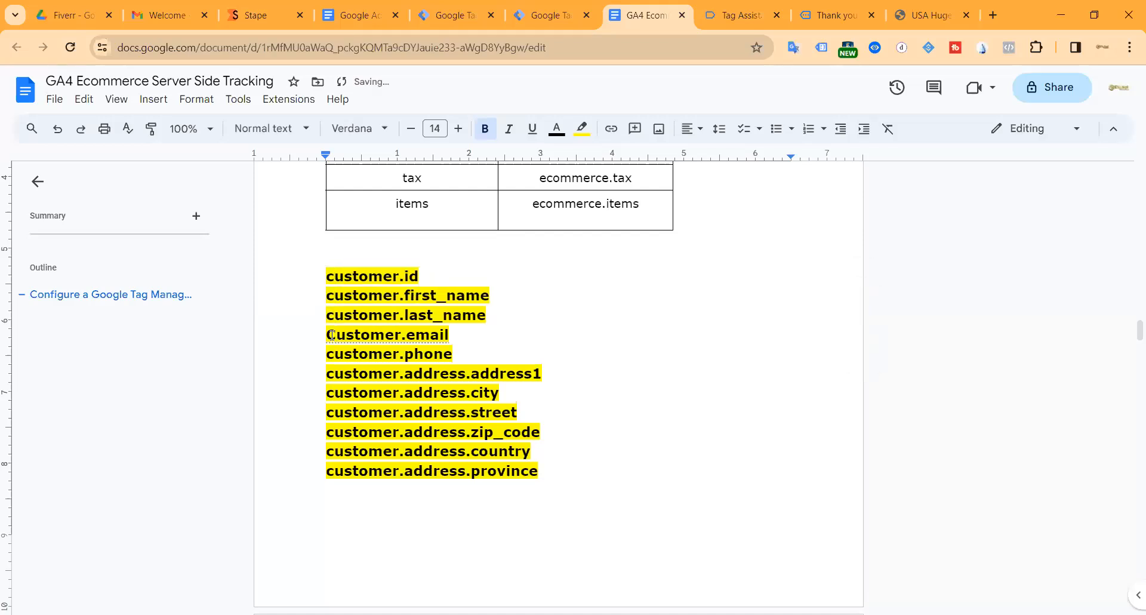
click(334, 335)
key(BackSpace)
text(c)
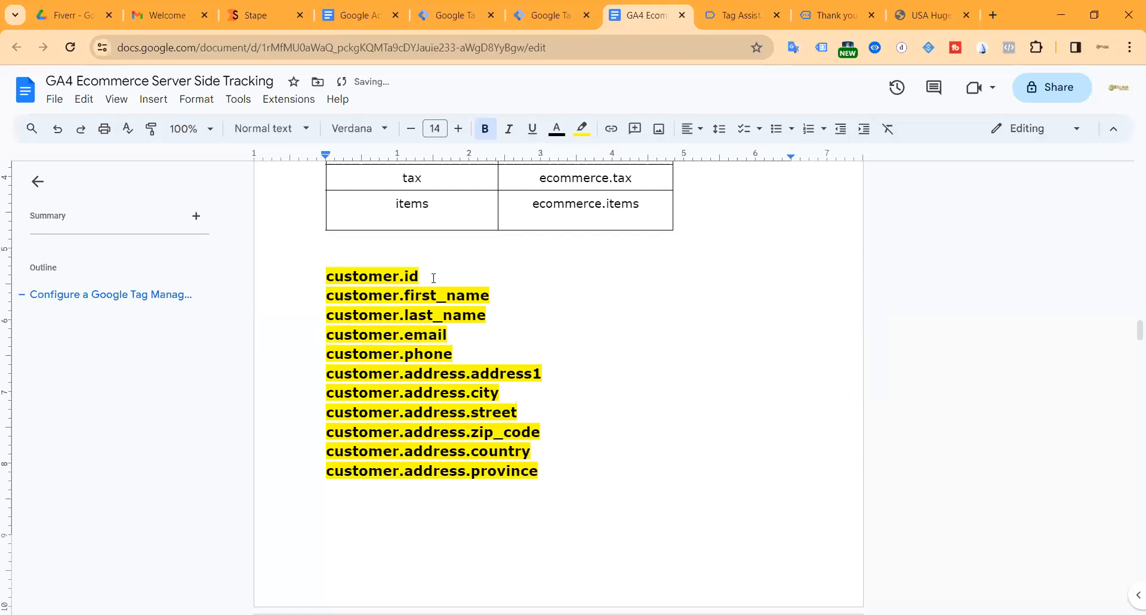
Copy customer.id from the document's list and start a new user-defined variable of type Data Layer Variable in Google Tag Manager.
double_click(339, 276)
key(ctrl+c)
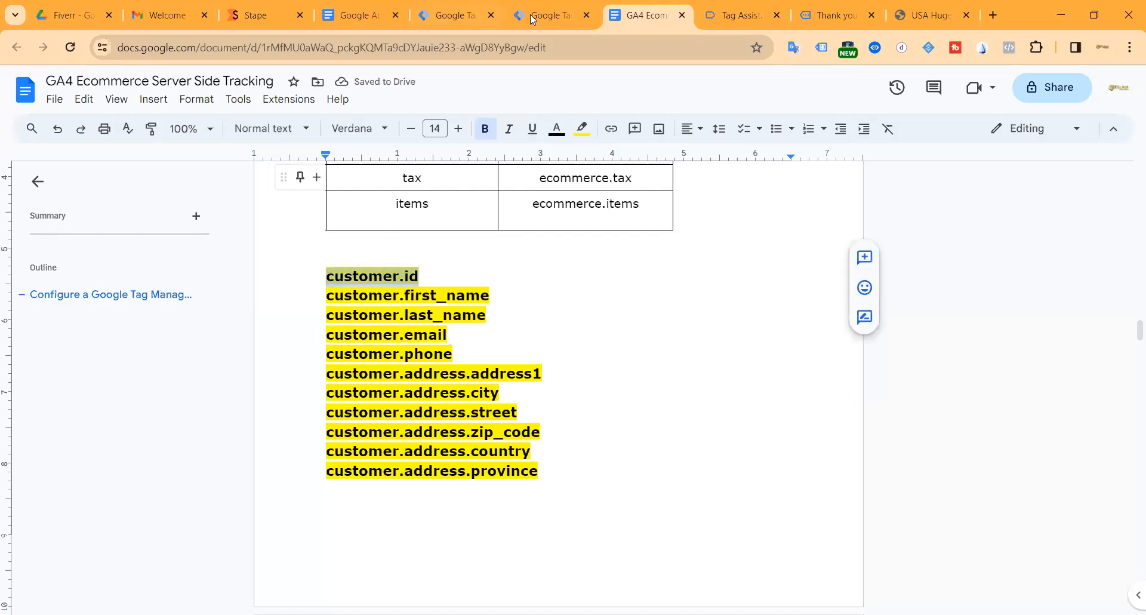
click(533, 19)
scroll(537, 404, down, 5)
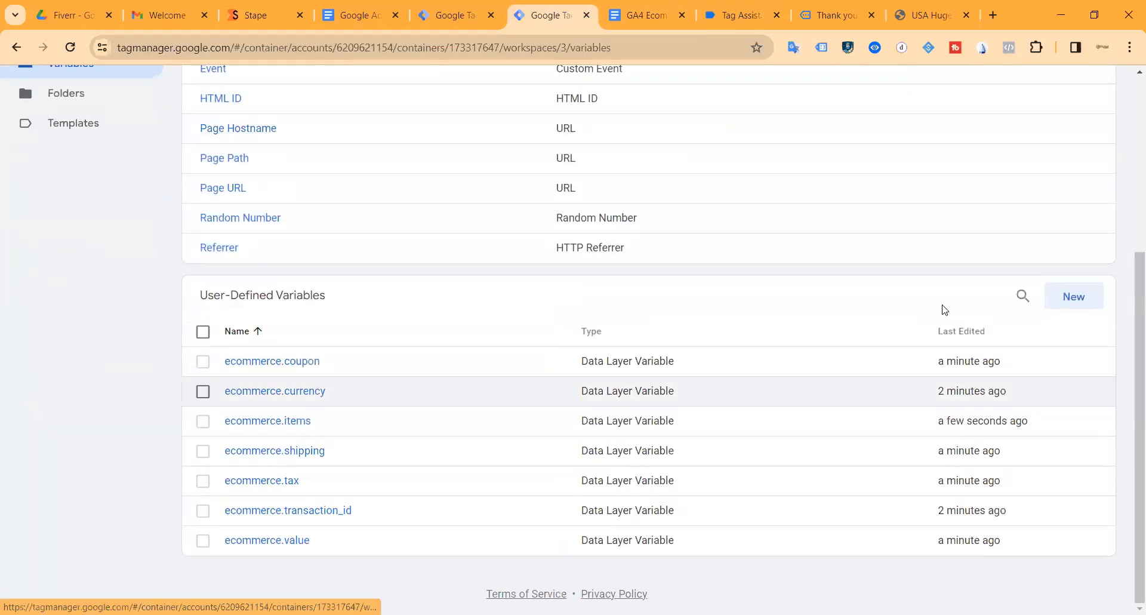
click(1074, 296)
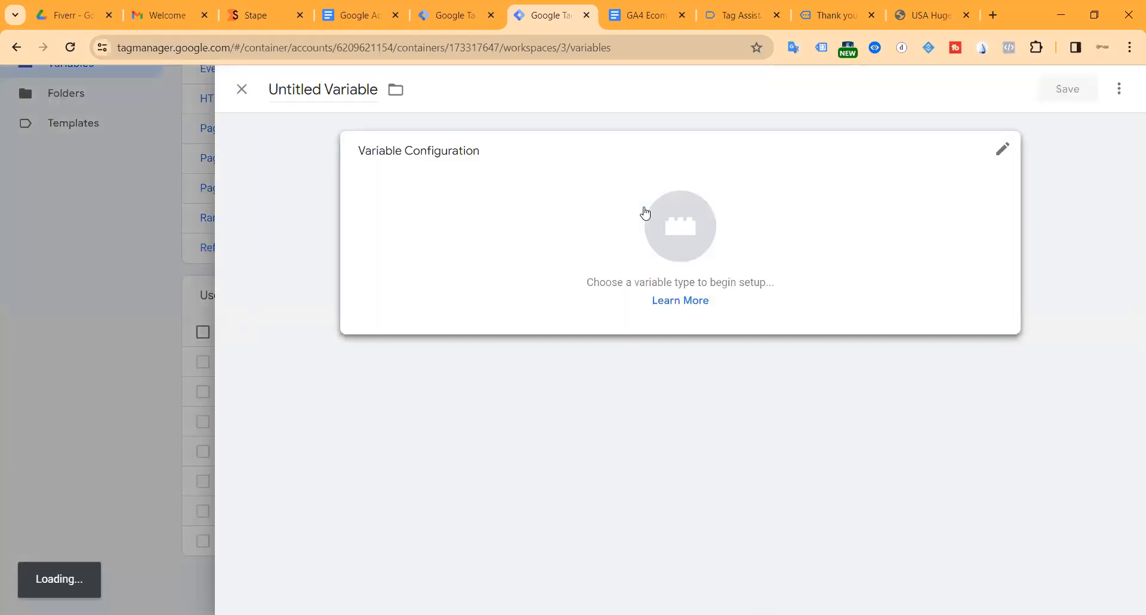
click(645, 213)
scroll(770, 335, down, 3)
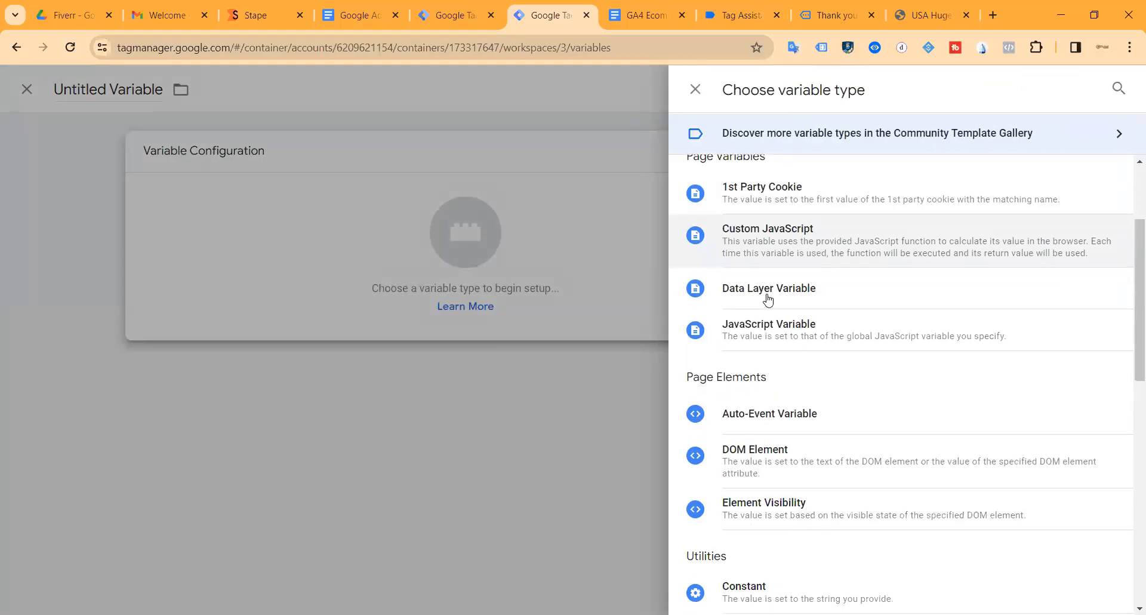
click(776, 287)
Set both the Data Layer Variable Name and the variable's title to customer.id, and save the variable.
text(customer.id)
triple_click(306, 92)
key(ctrl+v)
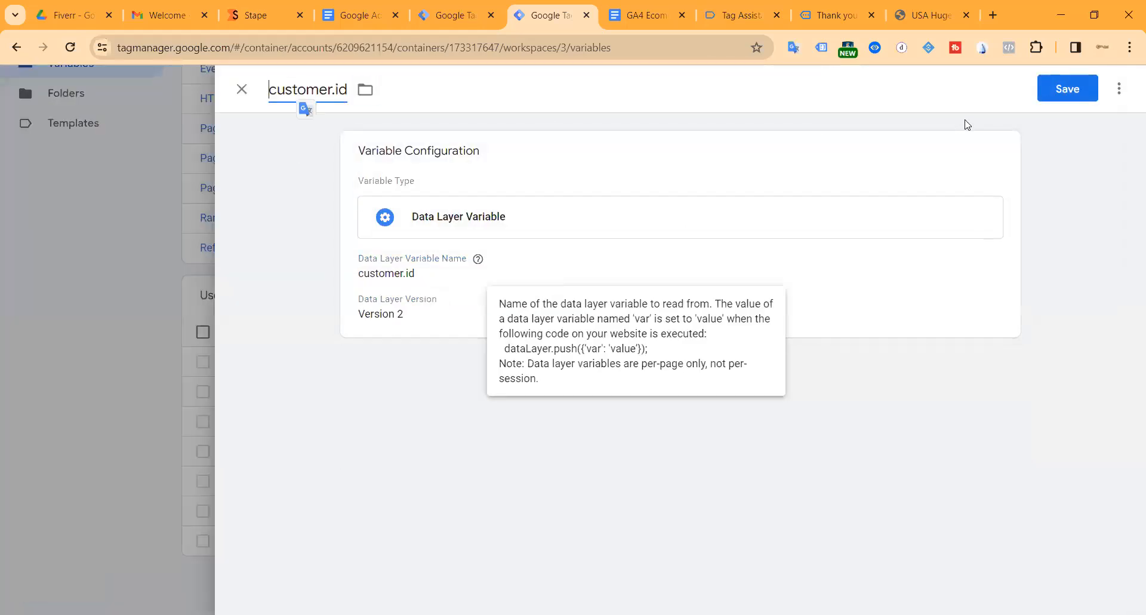
click(1059, 92)
Copy customer.first_name from the document's list and save it in Google Tag Manager as a Data Layer Variable with that key and title.
click(663, 11)
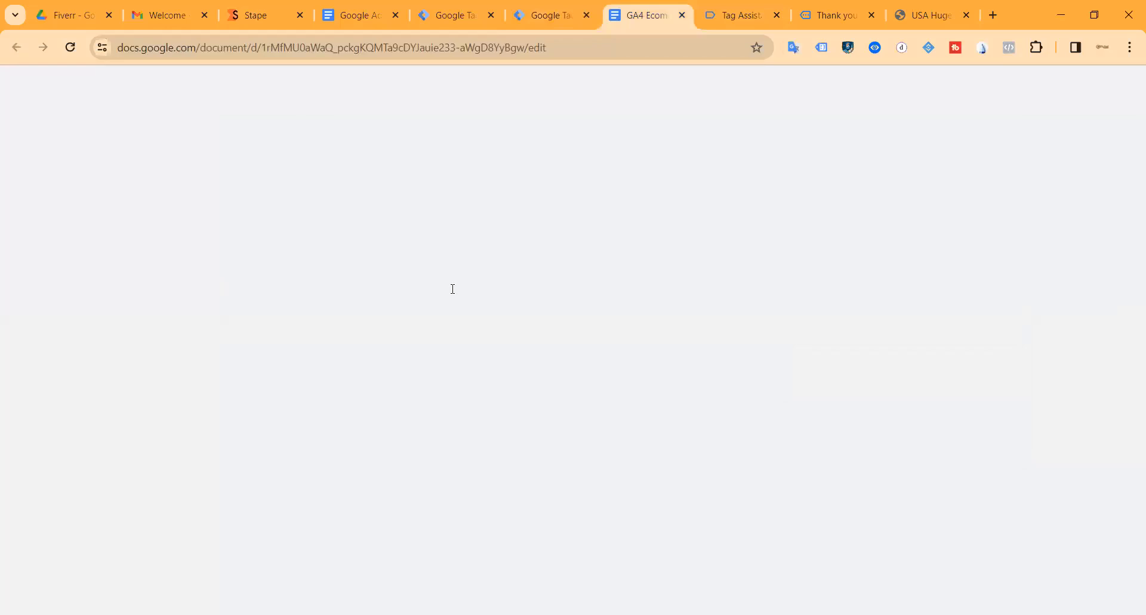
triple_click(452, 290)
key(ctrl+c)
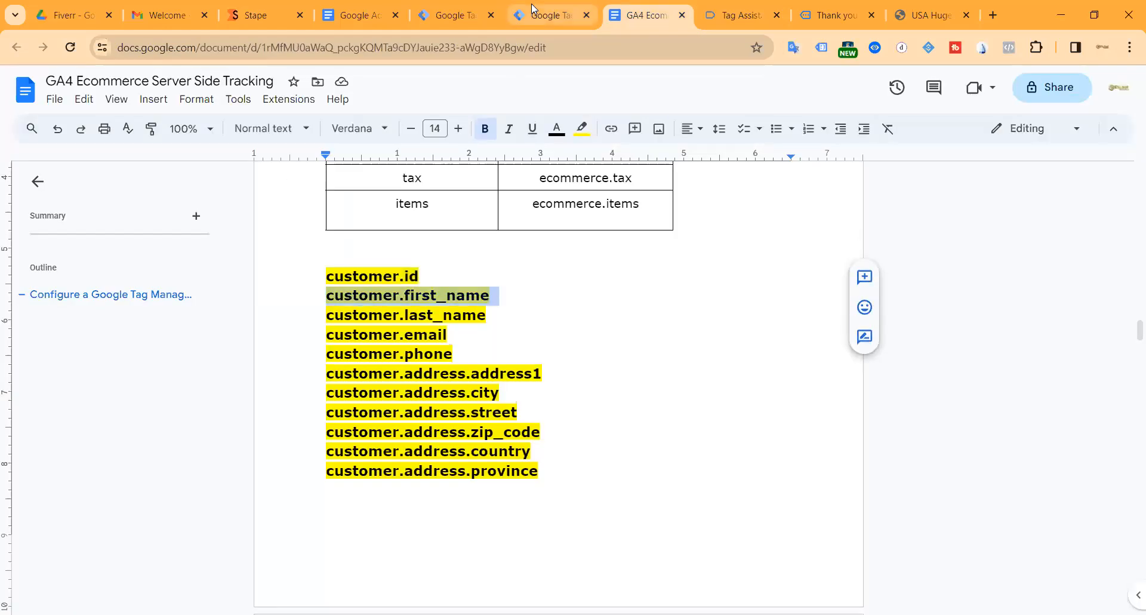
key(ctrl+shift+Tab)
click(1075, 294)
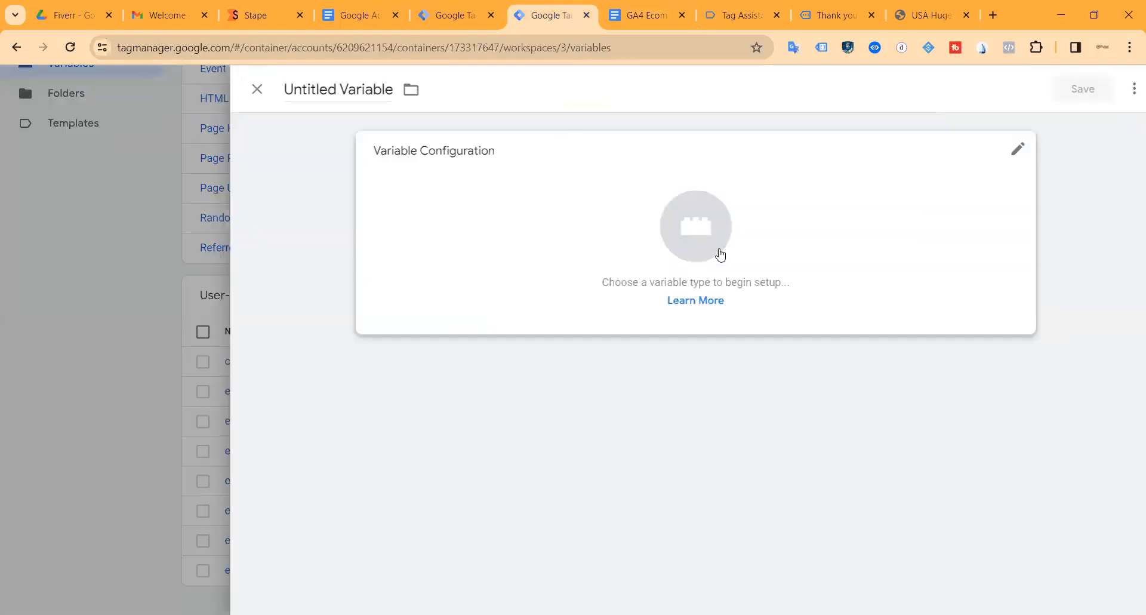
click(862, 410)
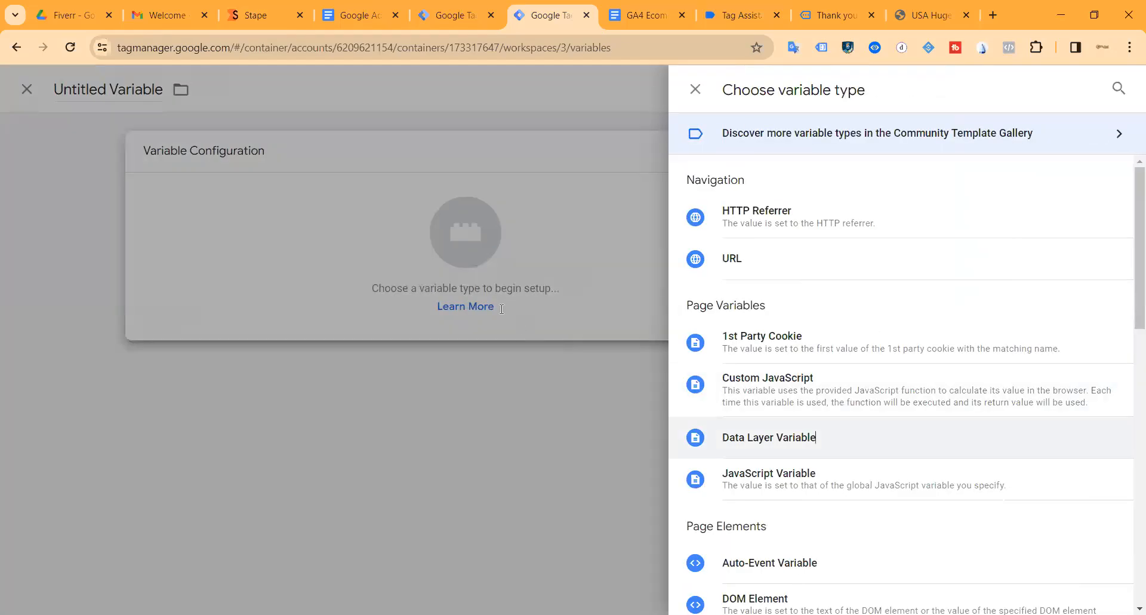
click(836, 435)
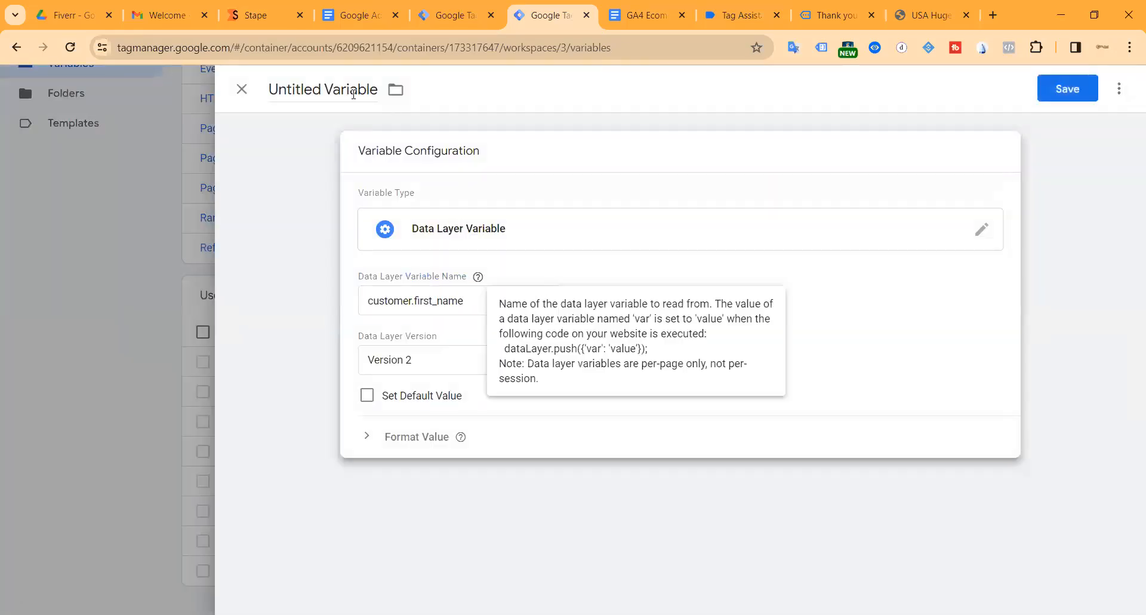
click(322, 89)
key(ctrl+v)
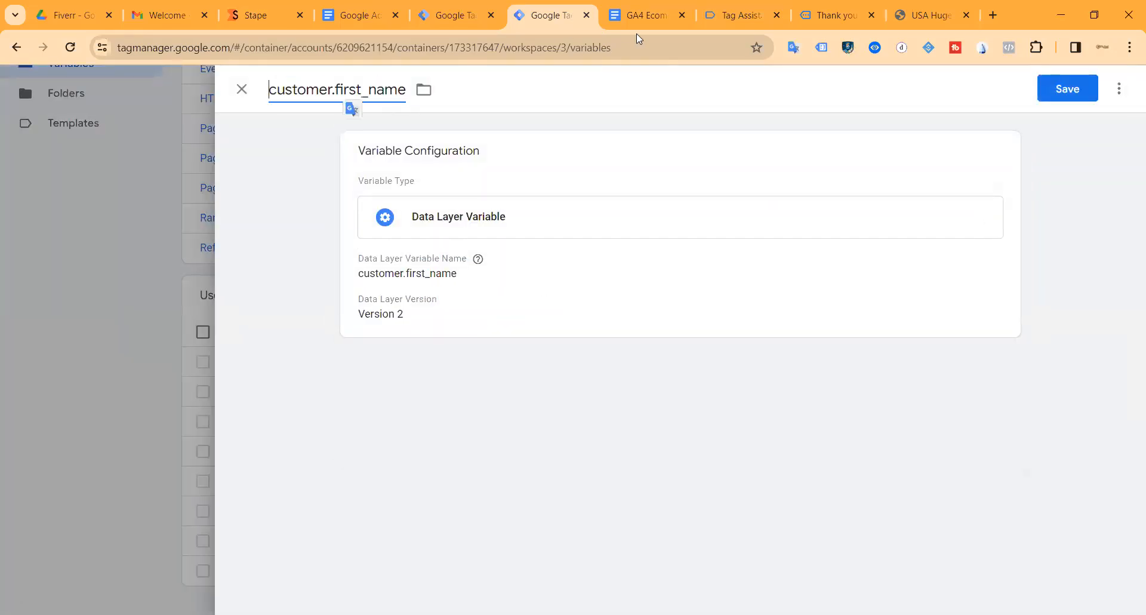
click(1063, 89)
Copy customer.last_name from the document's list and save it in Google Tag Manager as a Data Layer Variable with that key and title.
click(642, 17)
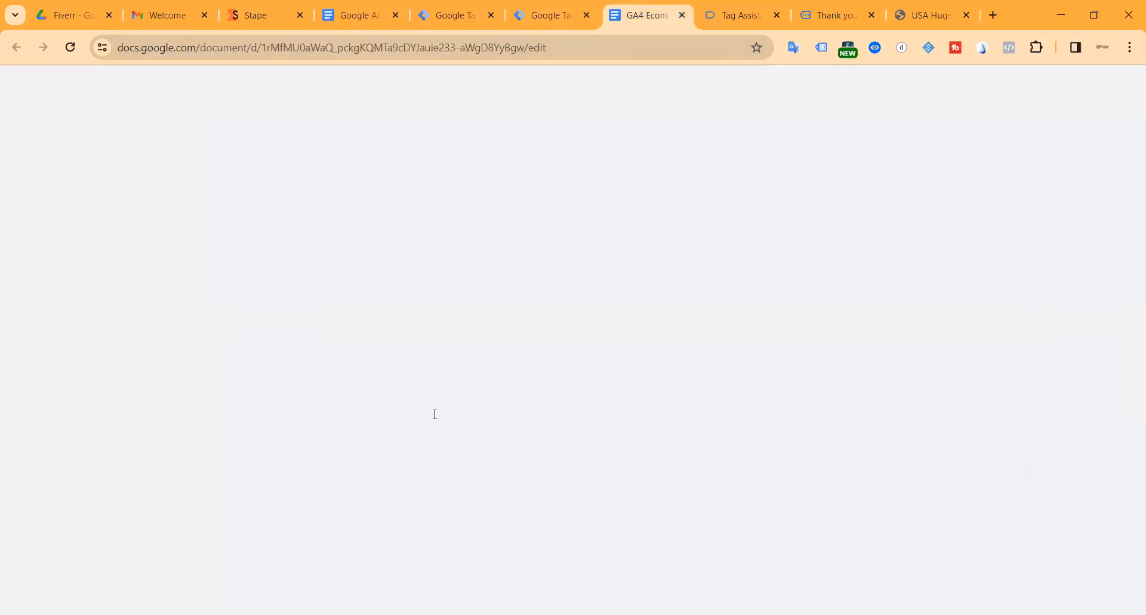
triple_click(427, 316)
key(ctrl+c)
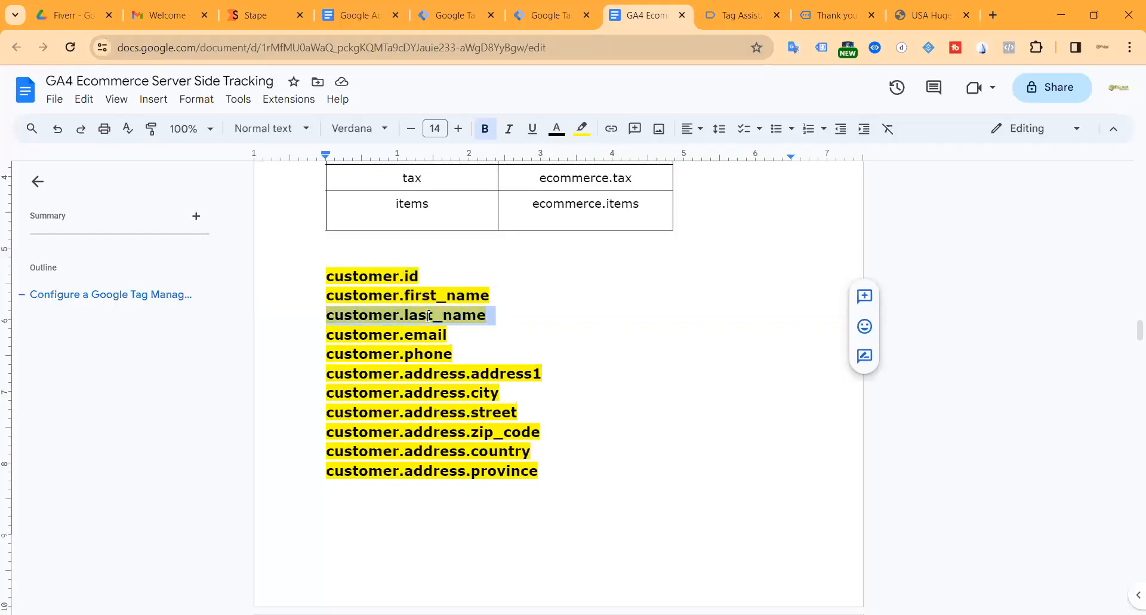
click(551, 16)
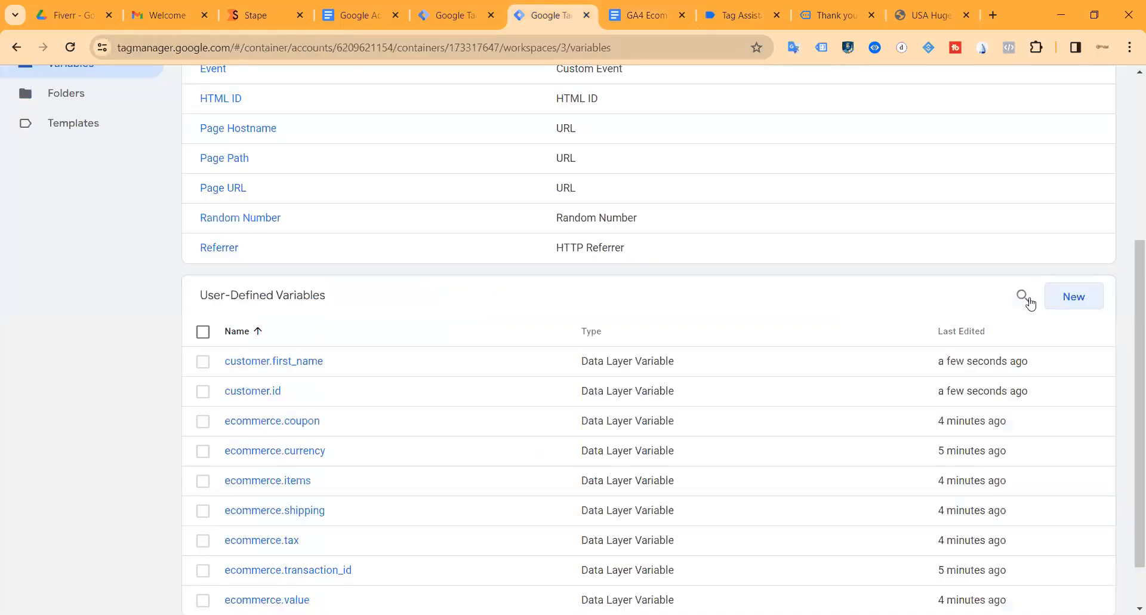
click(1086, 296)
click(756, 236)
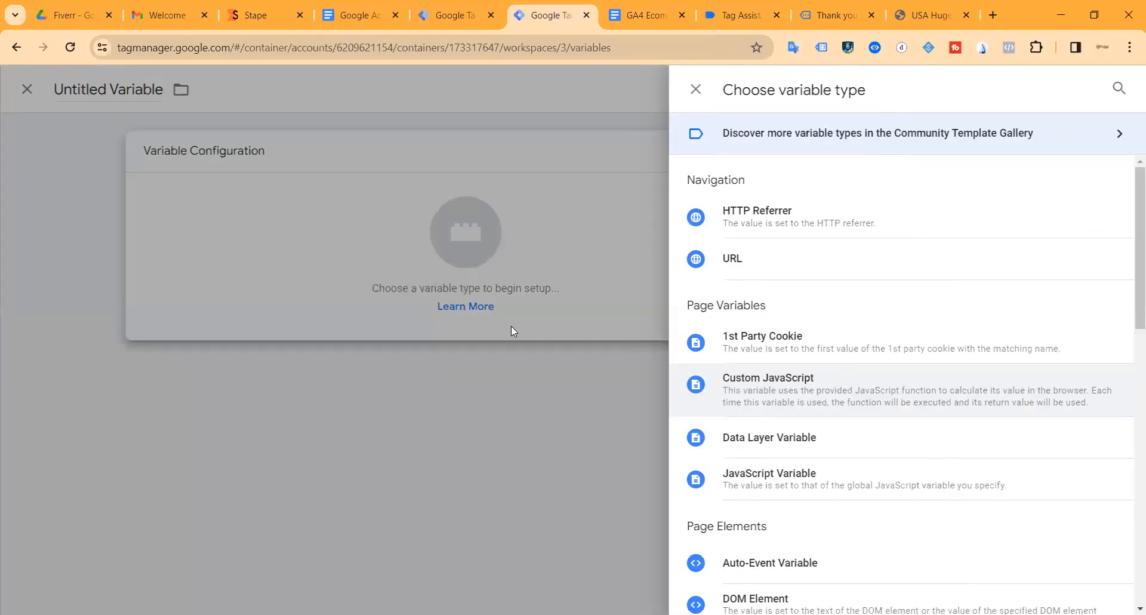
click(793, 438)
key(ctrl+v)
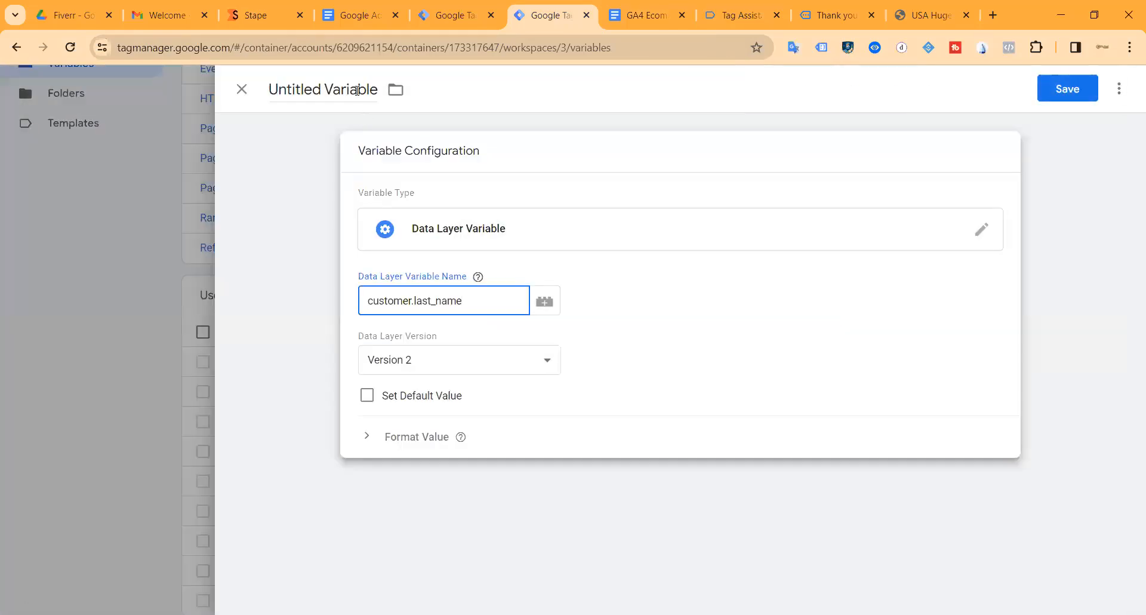
click(357, 90)
click(1063, 88)
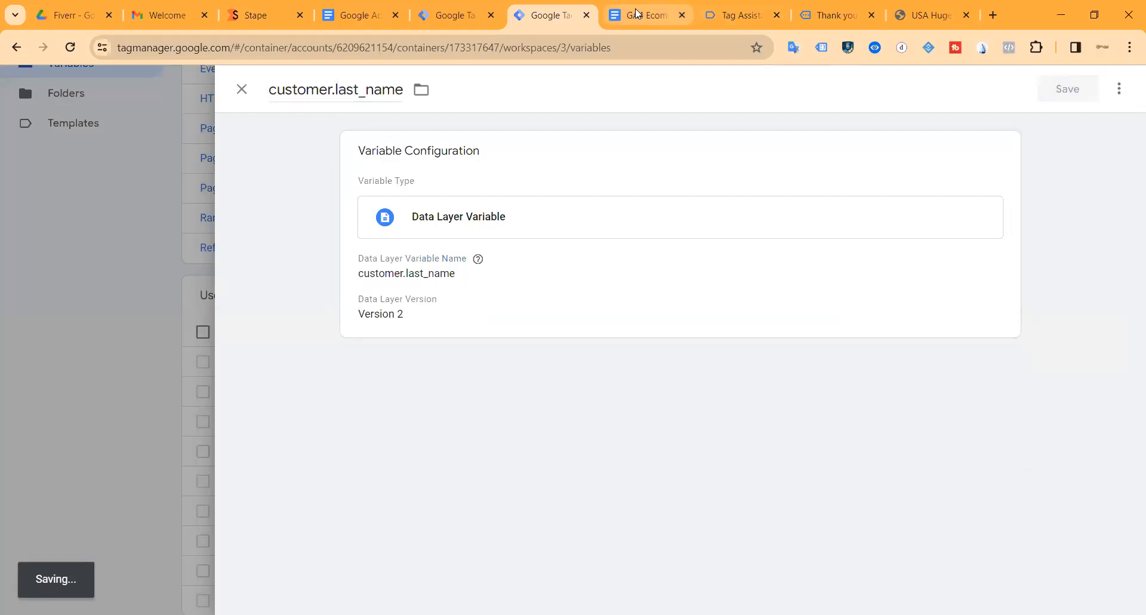
Copy customer.email from the document's list and save it in Google Tag Manager as a Data Layer Variable with that key and title.
click(637, 13)
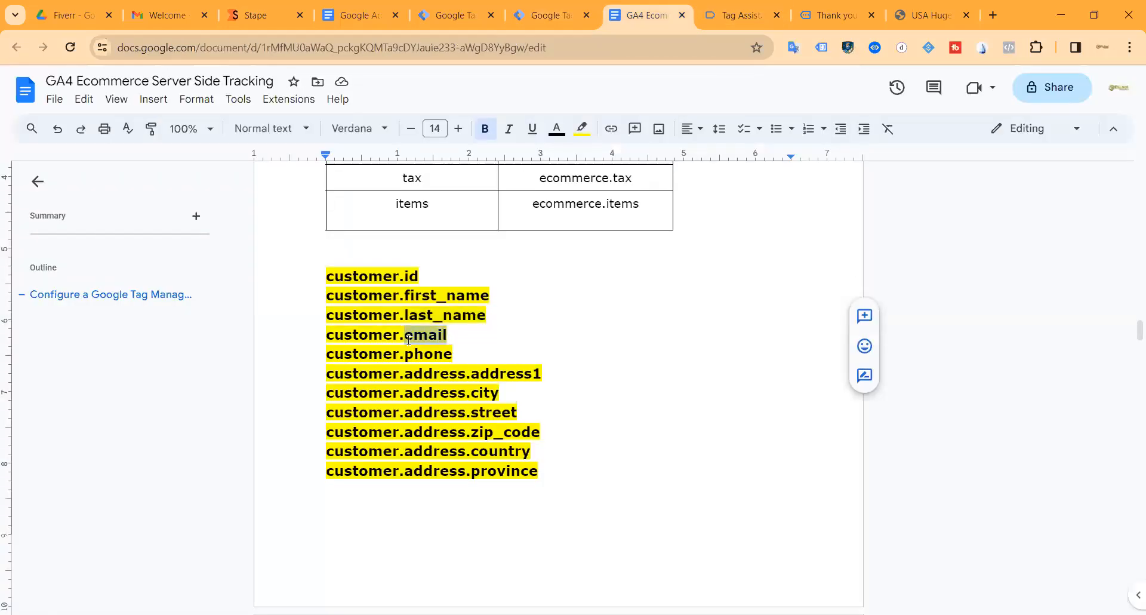
triple_click(408, 339)
key(ctrl+c)
click(533, 23)
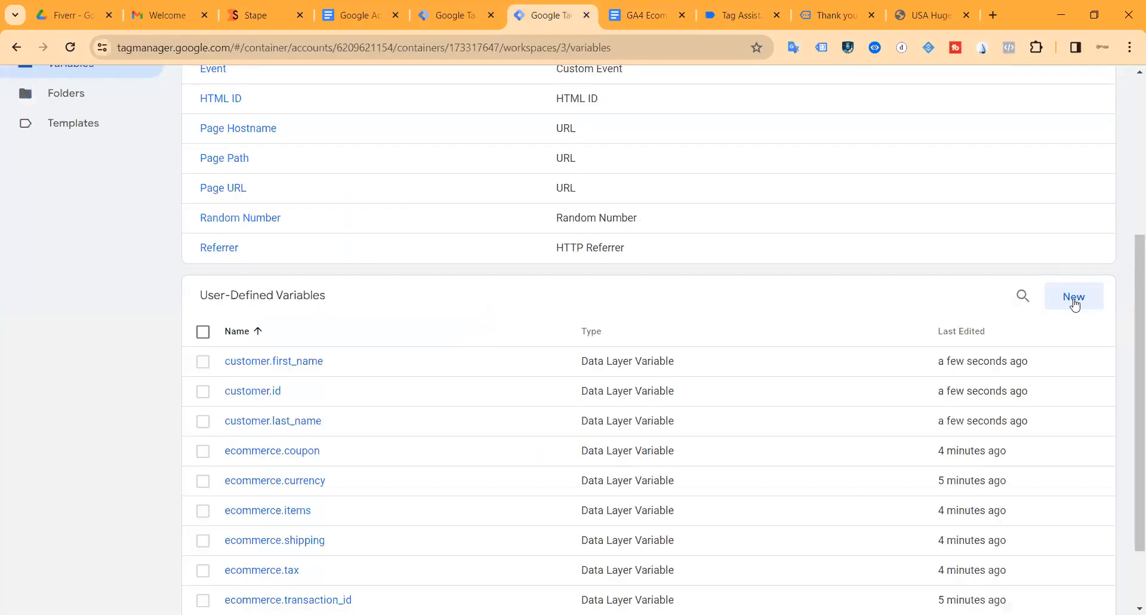
click(761, 288)
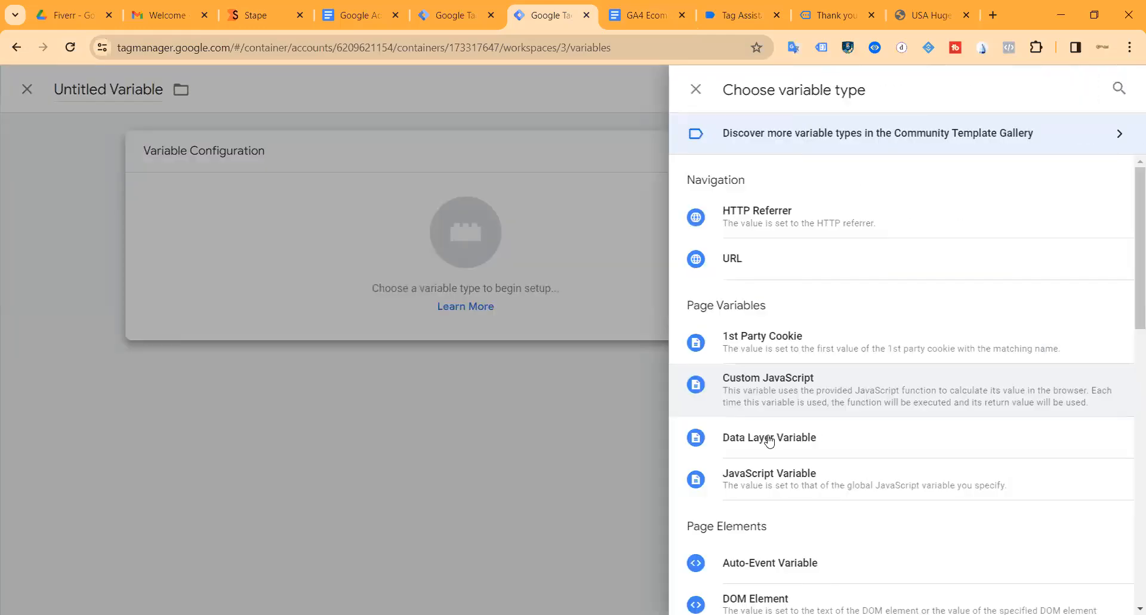
click(765, 439)
key(ctrl+v)
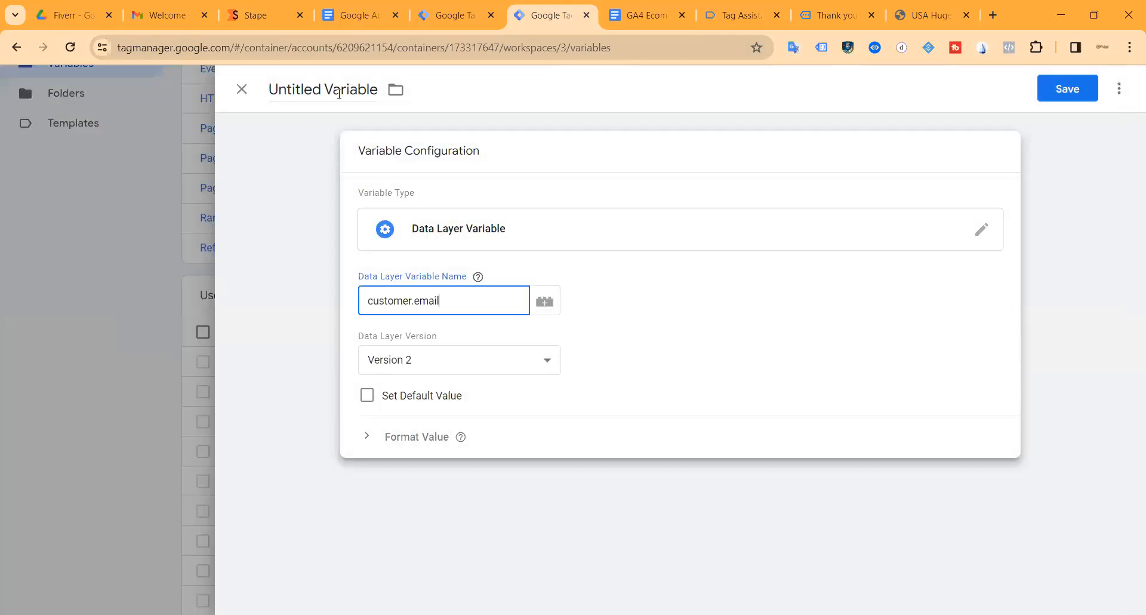
click(339, 91)
key(ctrl+a)
key(ctrl+v)
click(1067, 88)
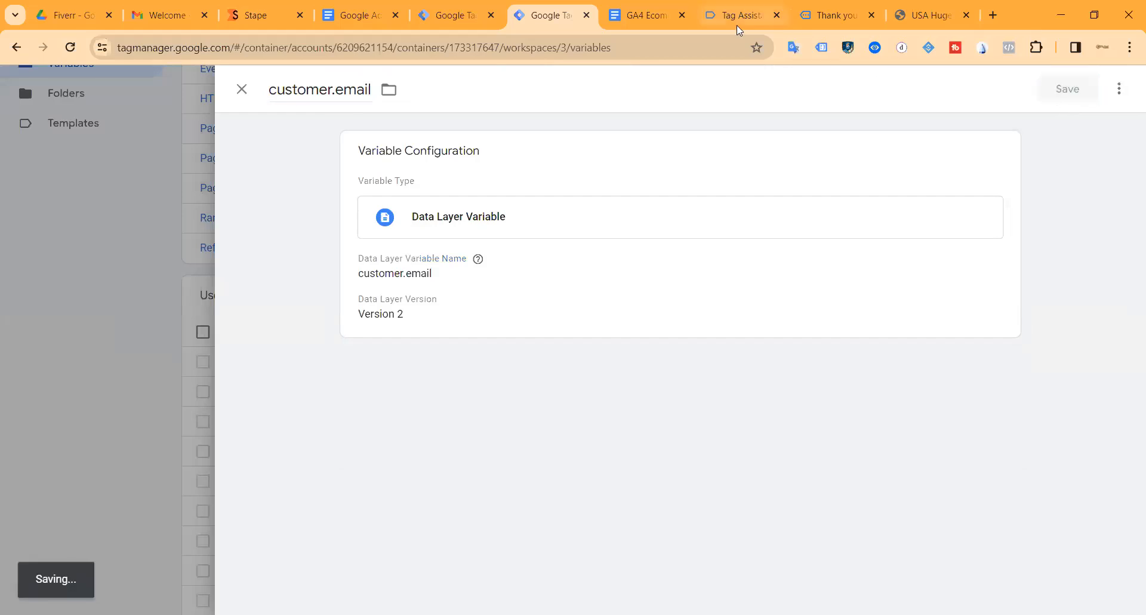
Copy customer.phone from the document's list and save it in Google Tag Manager as a Data Layer Variable with that key and title.
click(632, 15)
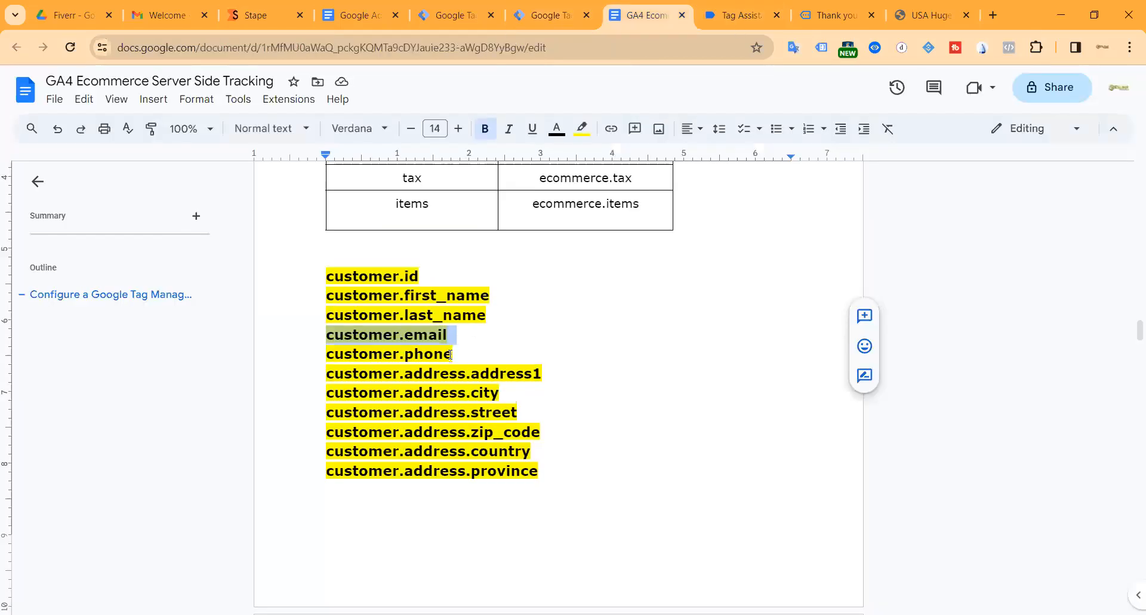
double_click(450, 354)
key(ctrl+c)
key(ctrl+shift+Tab)
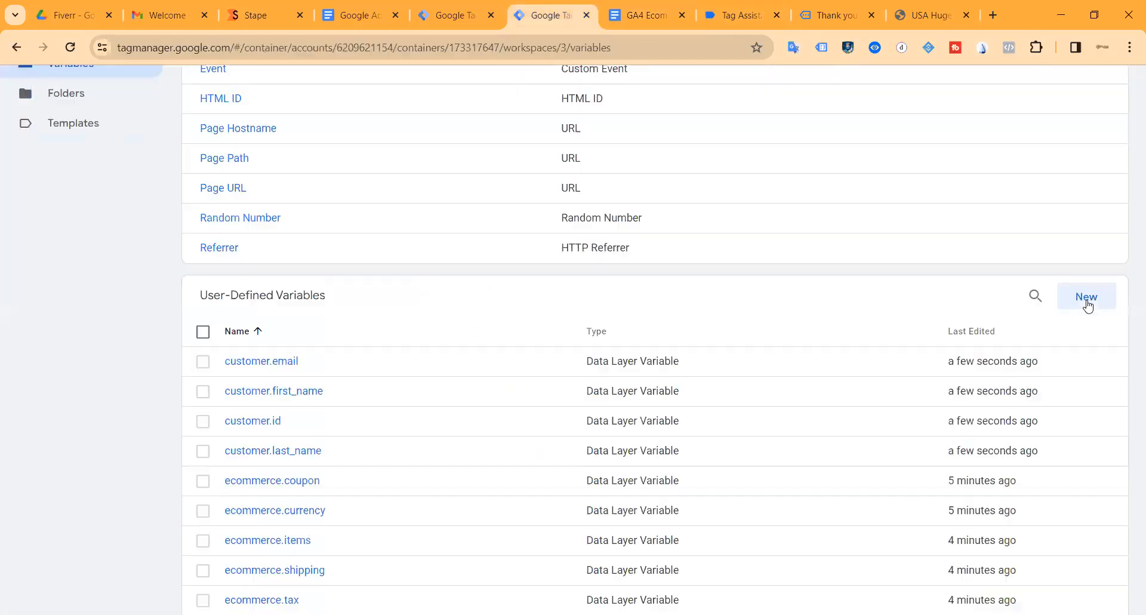
click(1074, 295)
click(633, 250)
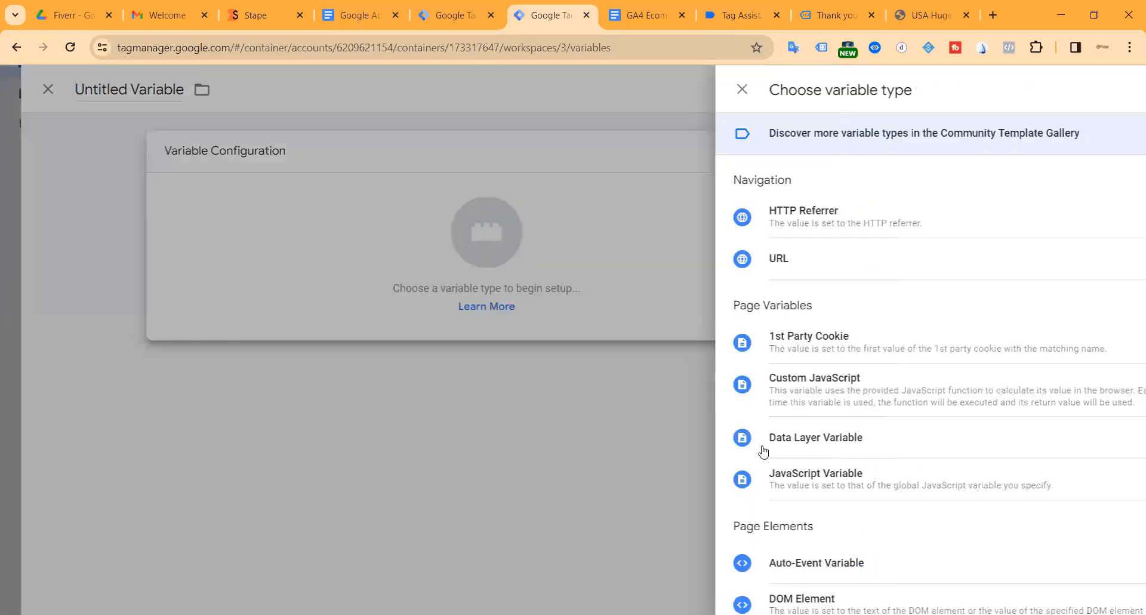
click(717, 435)
click(436, 300)
key(ctrl+v)
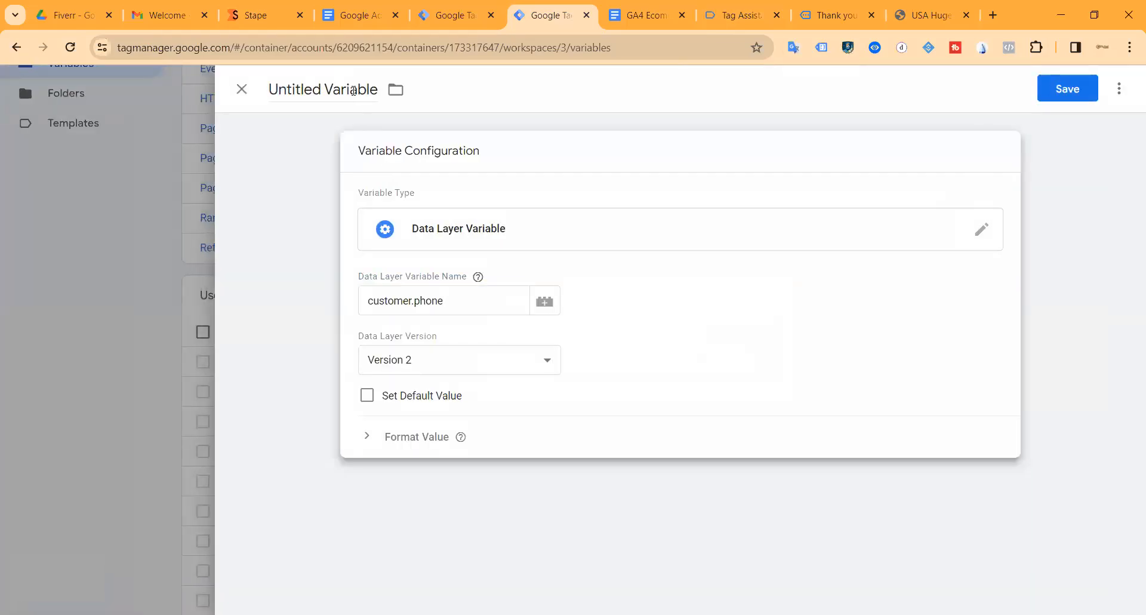
double_click(348, 90)
key(ctrl+a)
key(ctrl+v)
click(1067, 96)
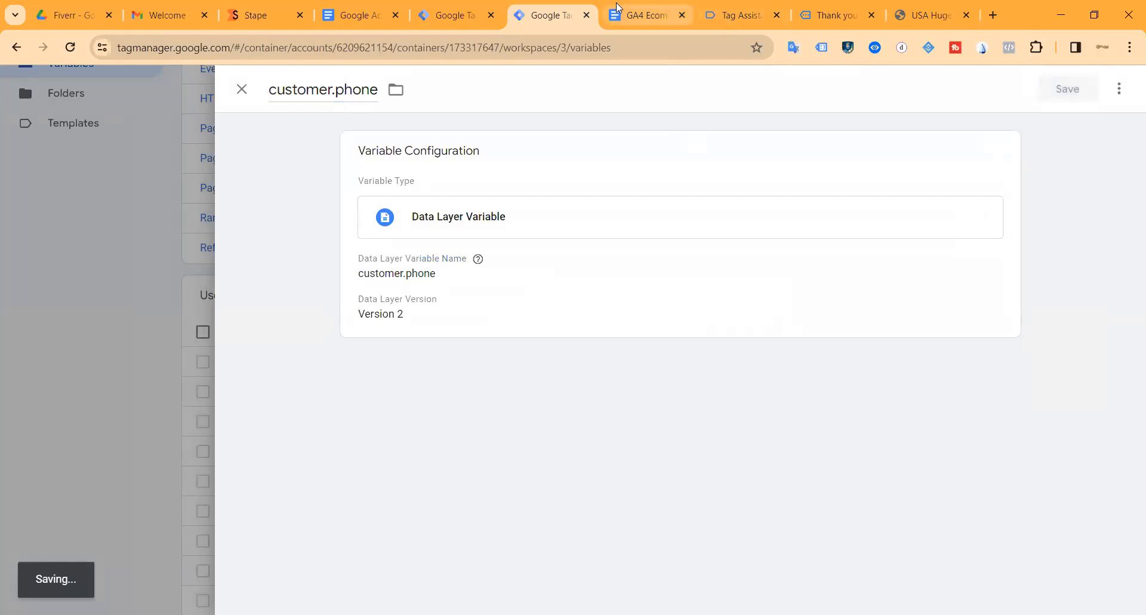
Copy customer.address.address1 from the document's list and save it in Google Tag Manager as a Data Layer Variable with that key and title.
click(647, 15)
triple_click(469, 374)
key(ctrl+c)
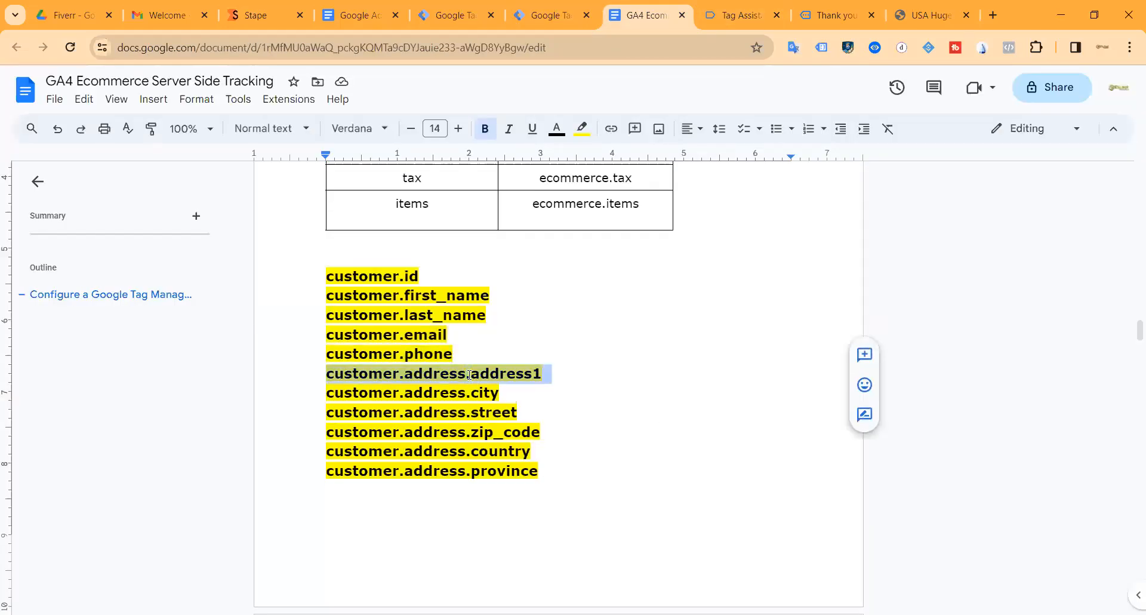
click(535, 26)
click(1066, 302)
click(837, 198)
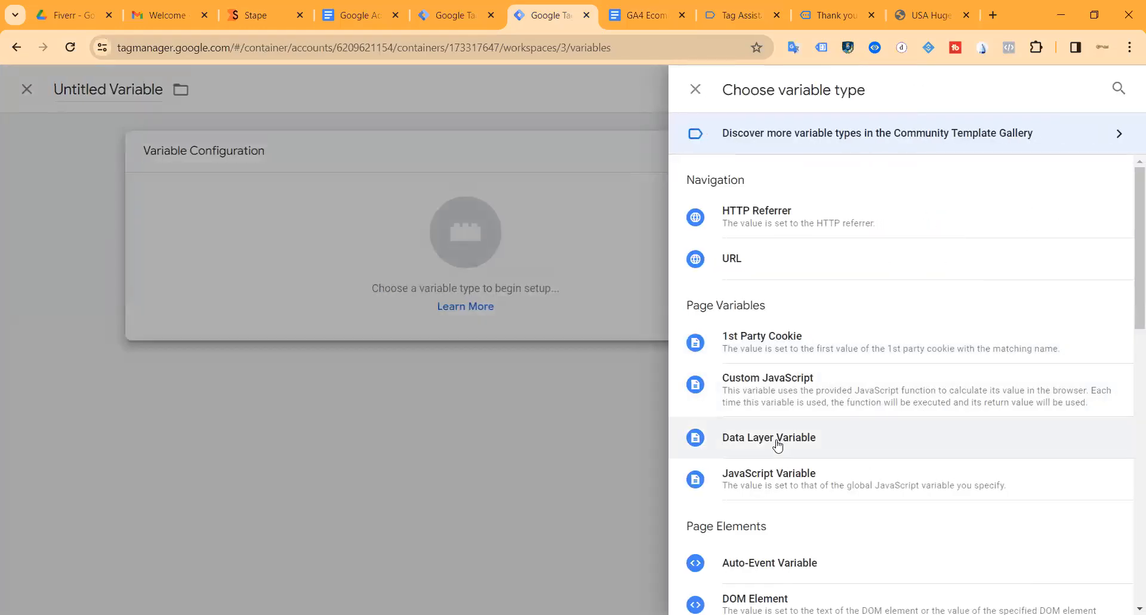
click(775, 437)
key(ctrl+v)
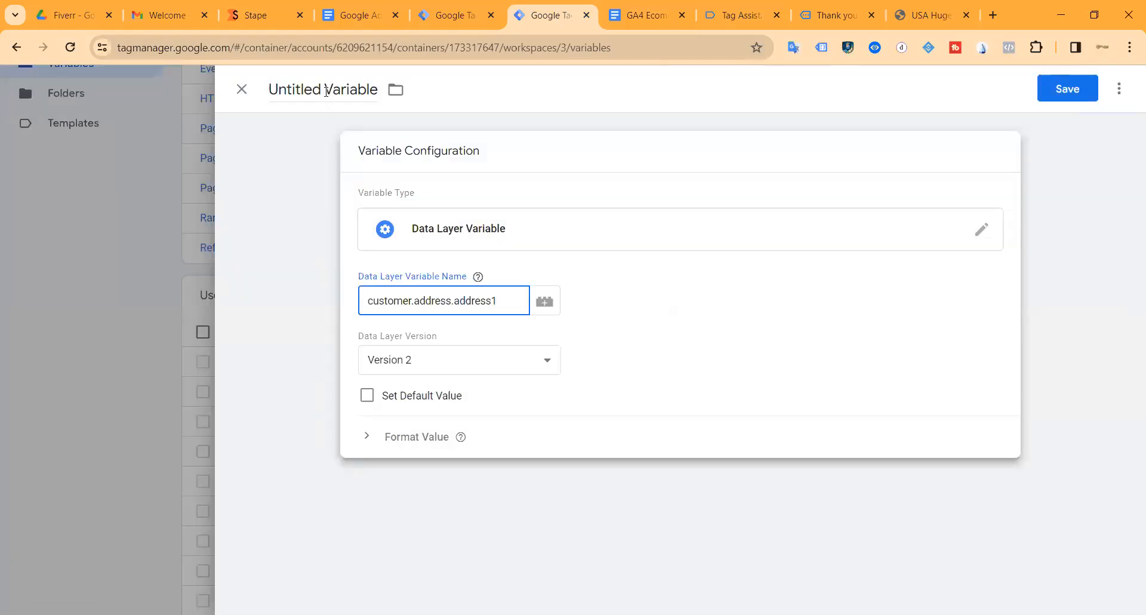
click(1019, 125)
key(ctrl+v)
click(1066, 89)
Copy customer.address.city from the document's list and save it in Google Tag Manager as a Data Layer Variable with that key and title.
click(647, 15)
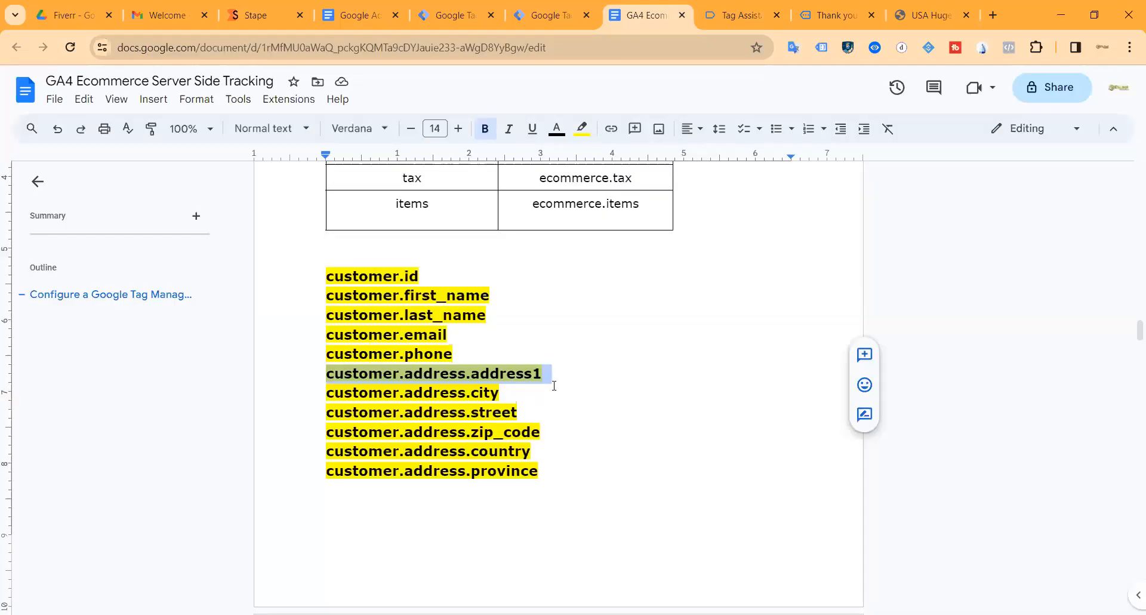
triple_click(513, 392)
key(ctrl+c)
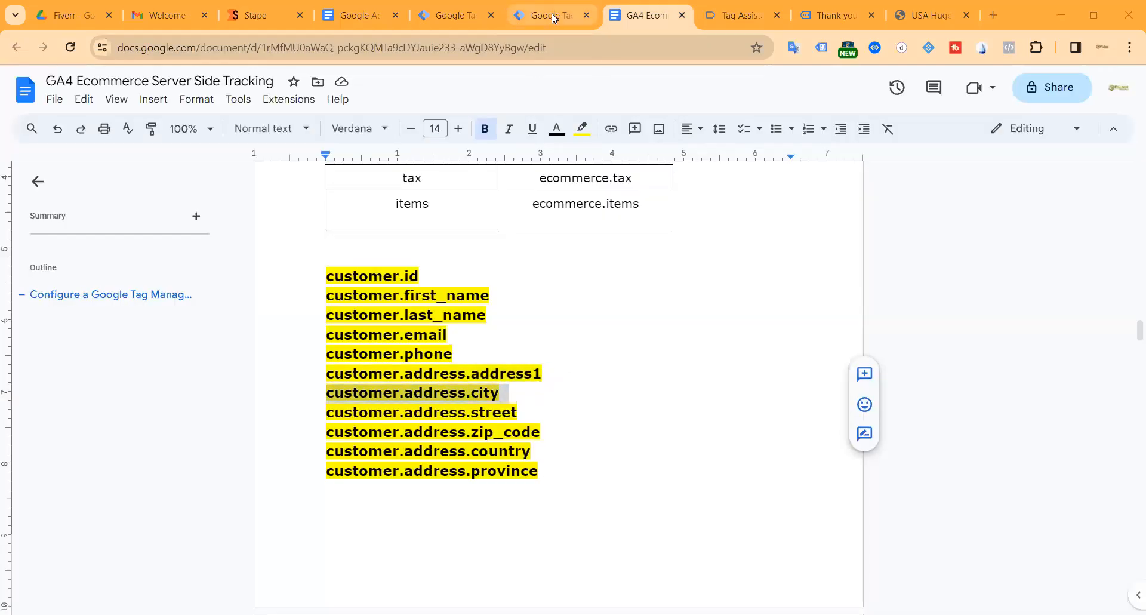
click(1054, 297)
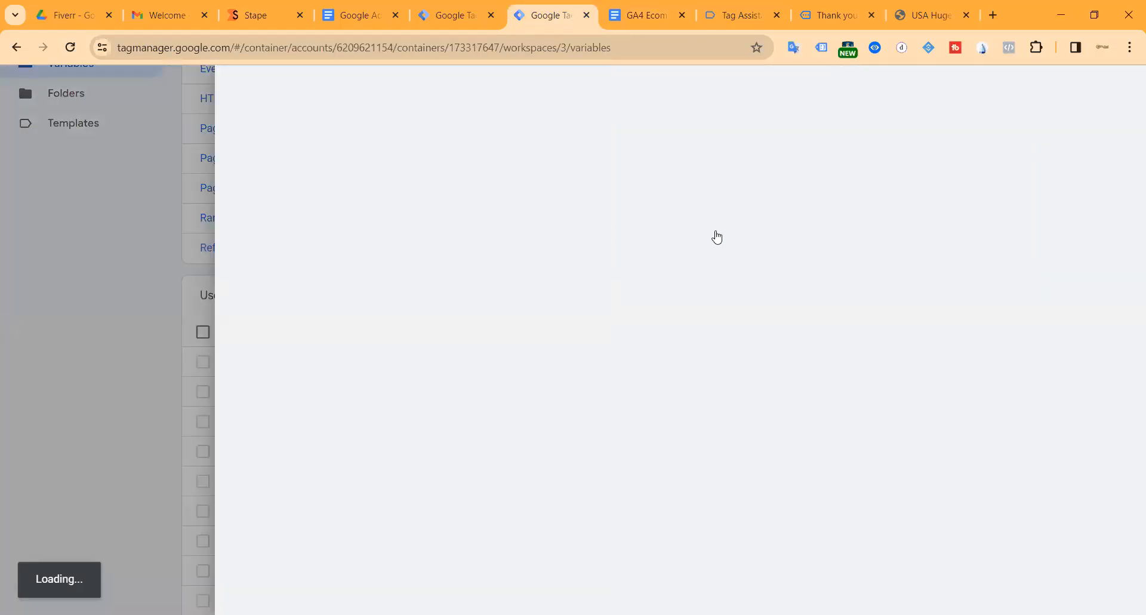
click(774, 295)
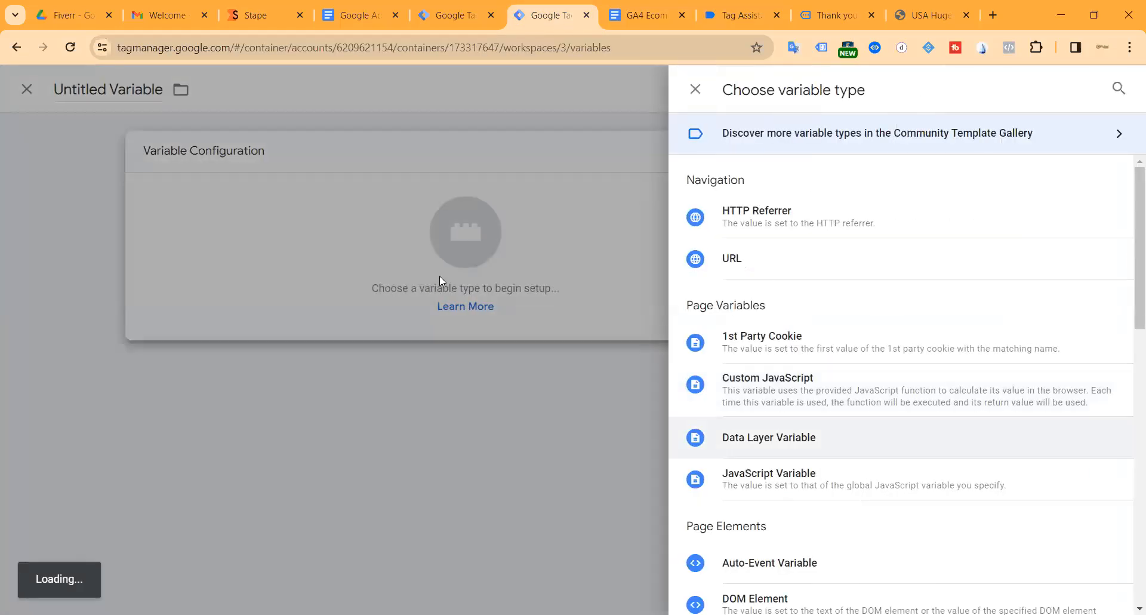
click(795, 438)
click(437, 302)
key(ctrl+v)
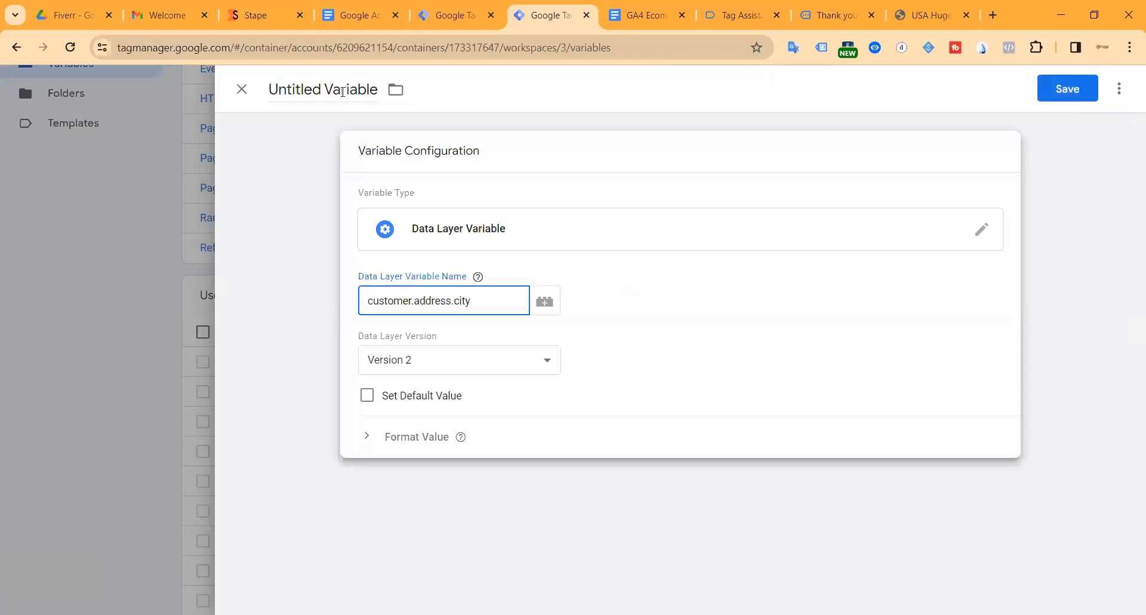
click(344, 91)
key(ctrl+v)
click(1067, 88)
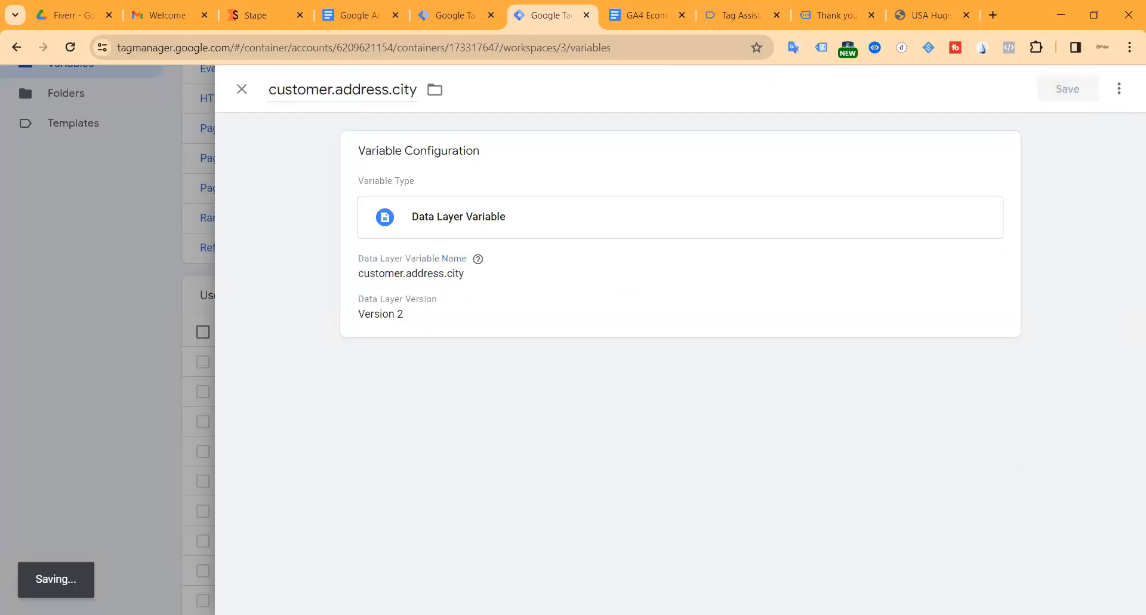
Copy customer.address.street from the document's list and save it in Google Tag Manager as a Data Layer Variable with that key and title.
click(642, 18)
triple_click(450, 412)
key(ctrl+c)
click(533, 18)
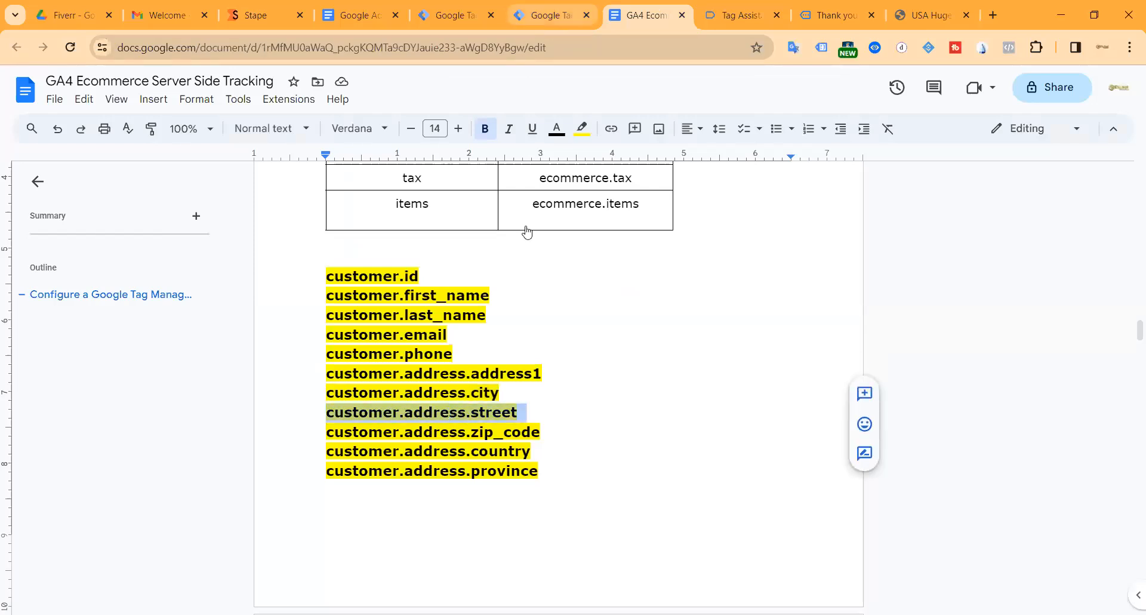
click(1074, 296)
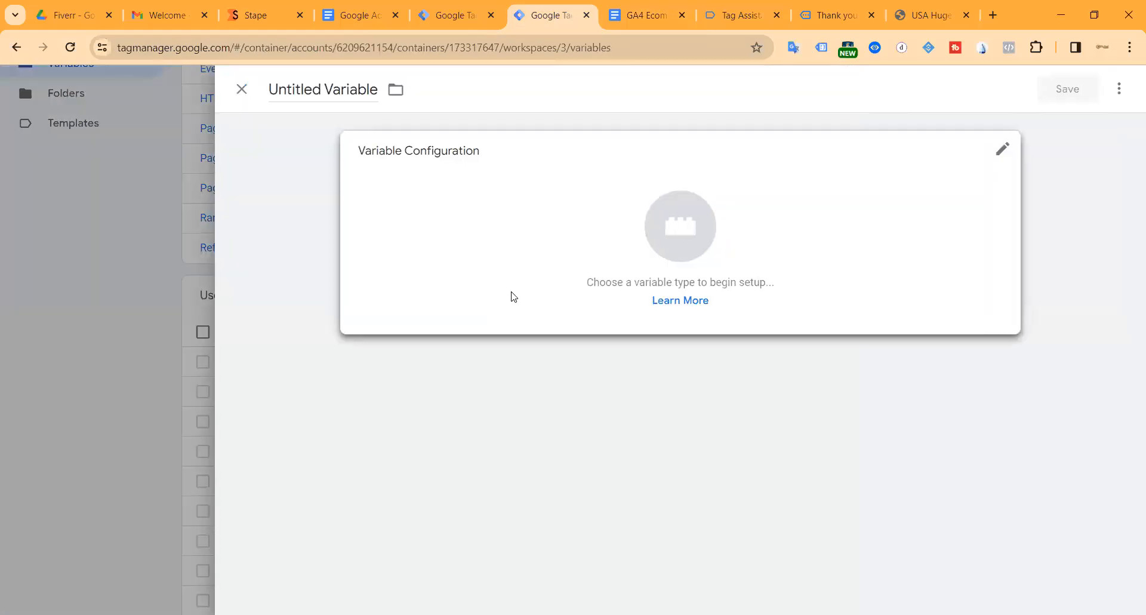
click(621, 289)
click(745, 442)
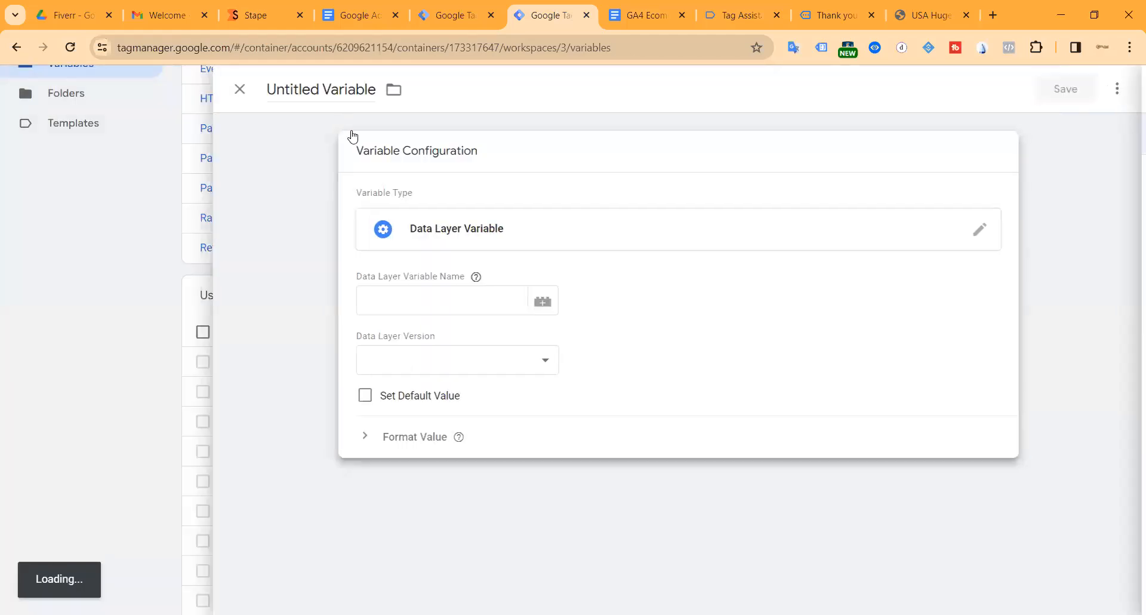
key(ctrl+v)
click(338, 91)
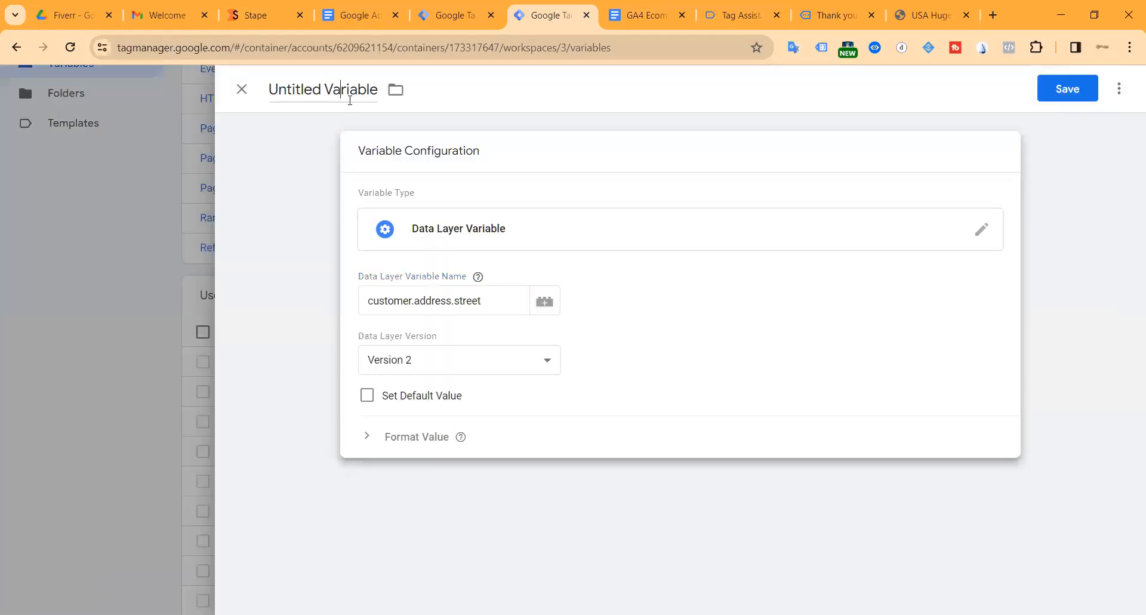
key(ctrl+v)
click(1062, 88)
Copy customer.address.zip_code from the document's list and save it in Google Tag Manager as a Data Layer Variable with that key and title.
click(642, 14)
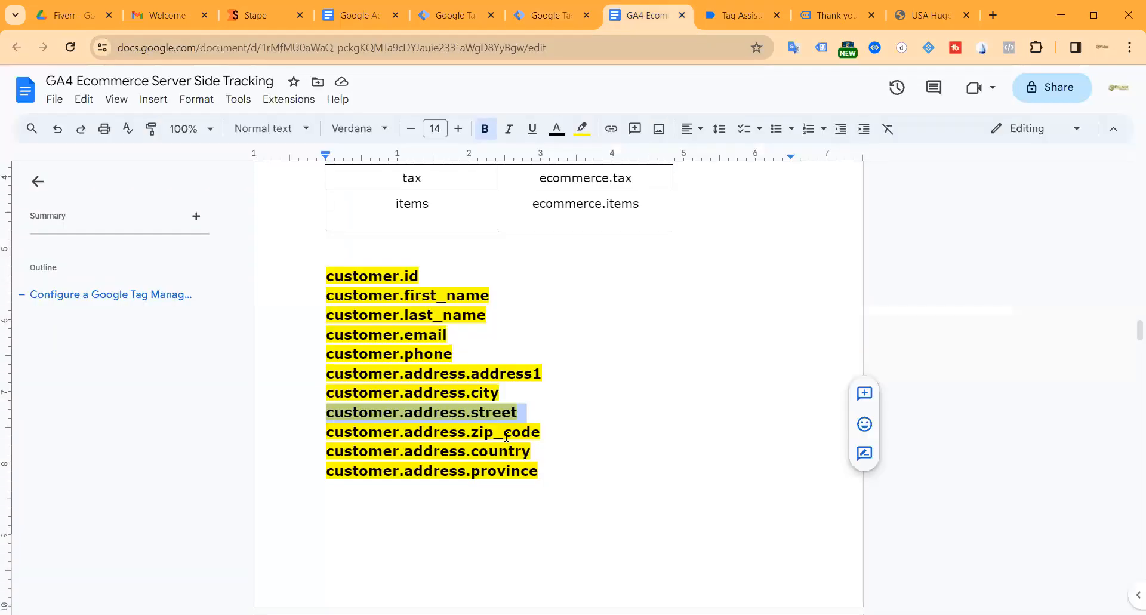
triple_click(506, 437)
key(ctrl+c)
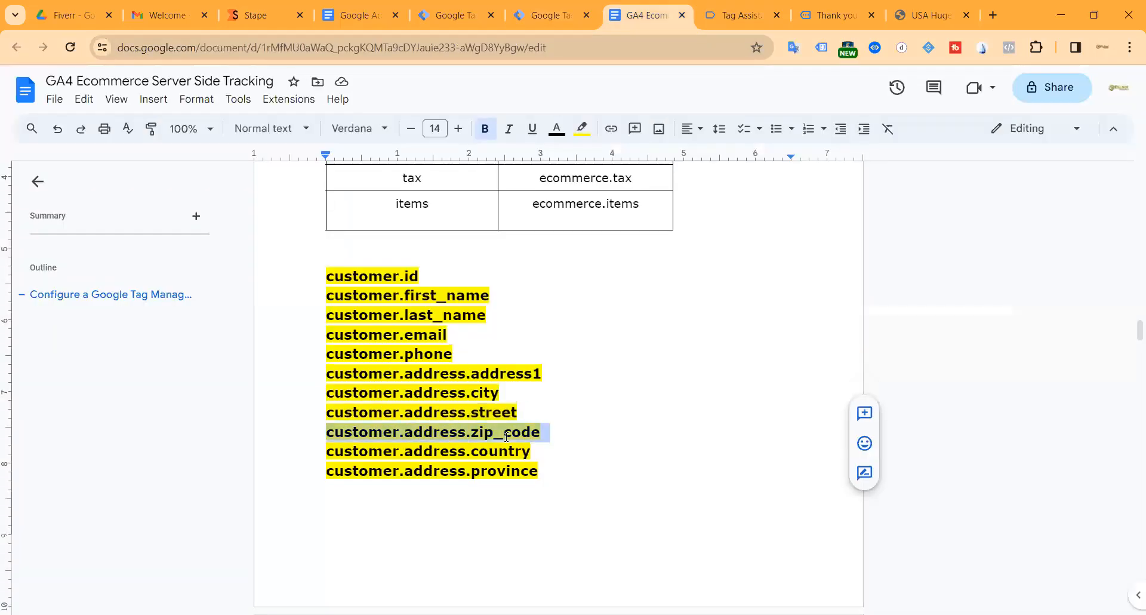
key(ctrl+shift+Tab)
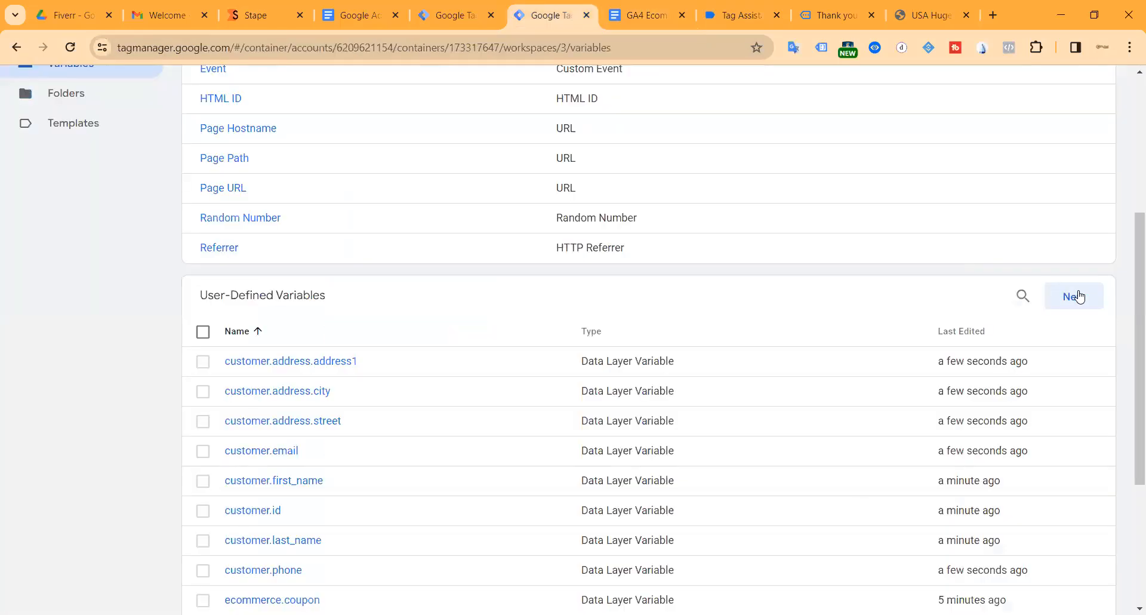
click(662, 307)
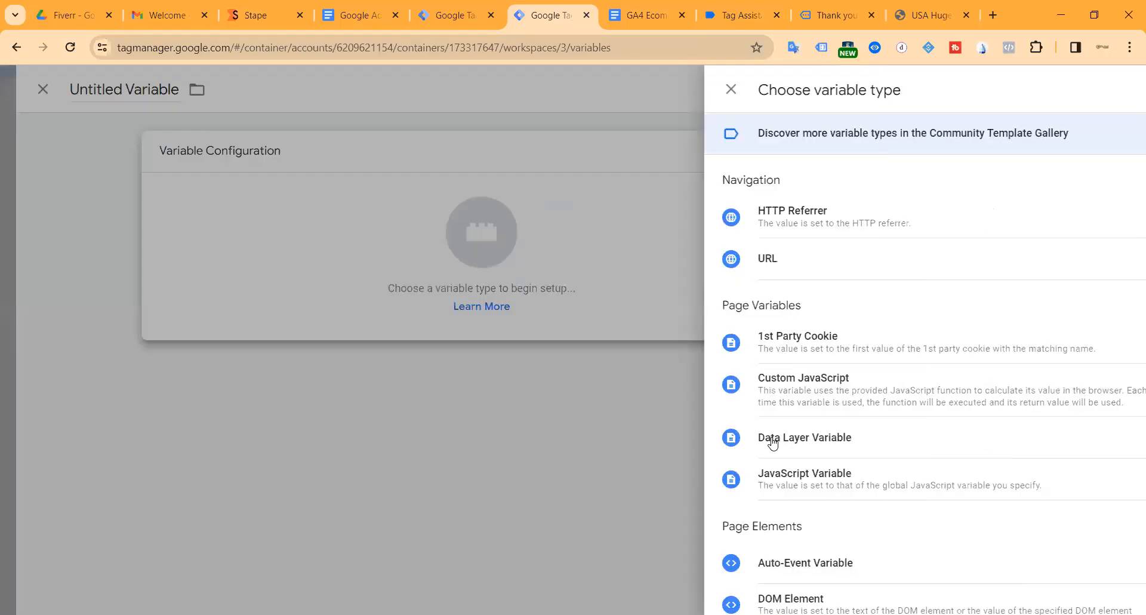
click(769, 437)
key(ctrl+v)
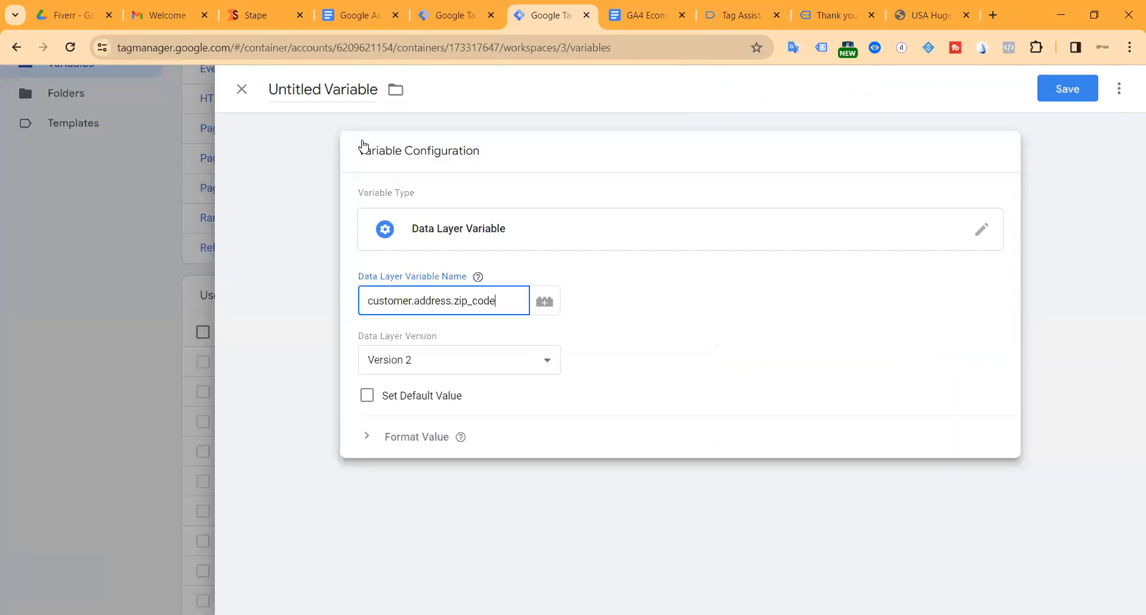
double_click(349, 80)
key(ctrl+a)
key(ctrl+v)
click(1067, 89)
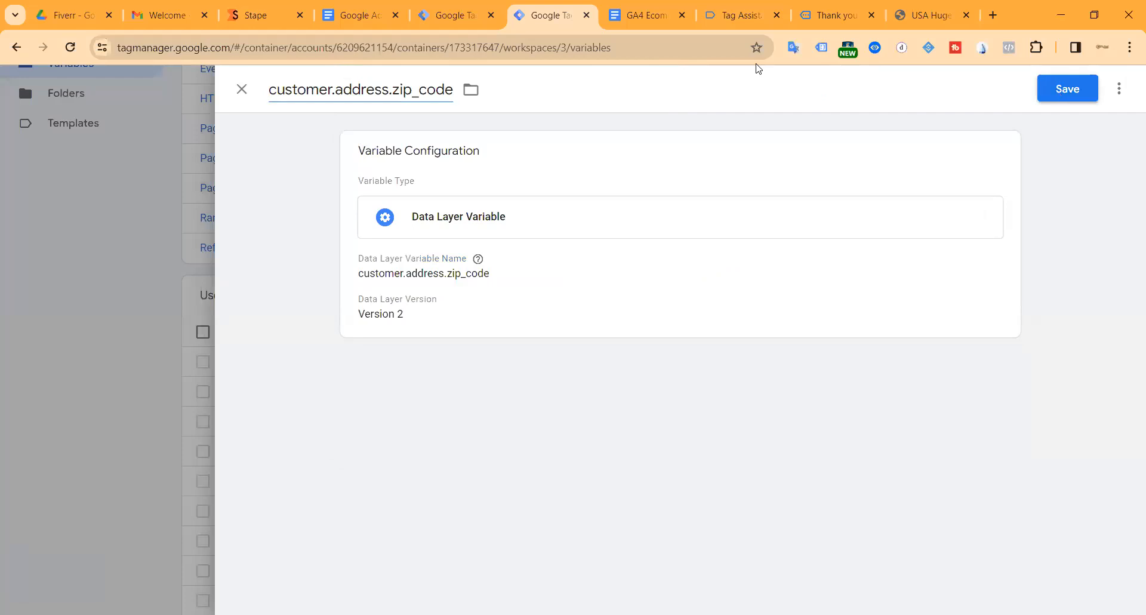
Copy customer.address.country from the document's list and save it in Google Tag Manager as a Data Layer Variable with that key and title.
click(624, 16)
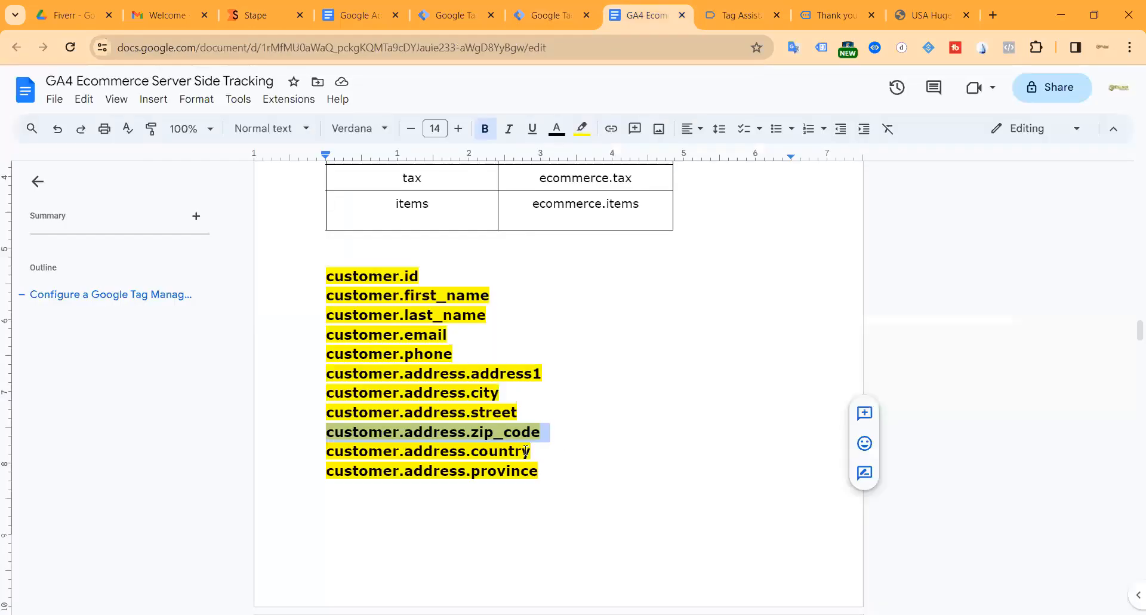
triple_click(525, 450)
key(ctrl+c)
click(545, 8)
click(1066, 294)
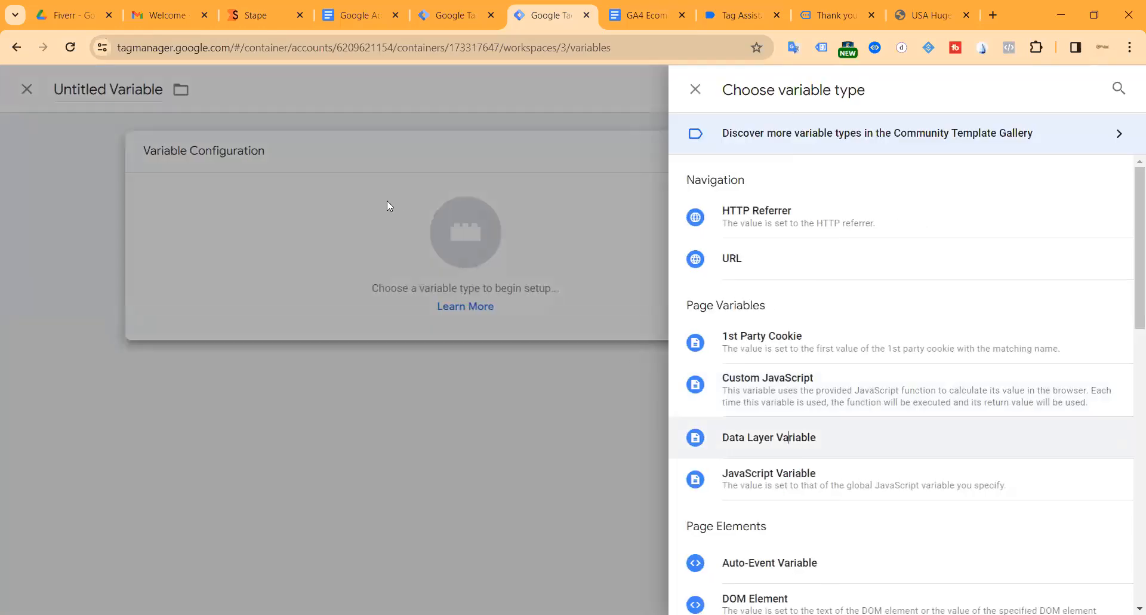
click(789, 438)
key(ctrl+v)
click(372, 89)
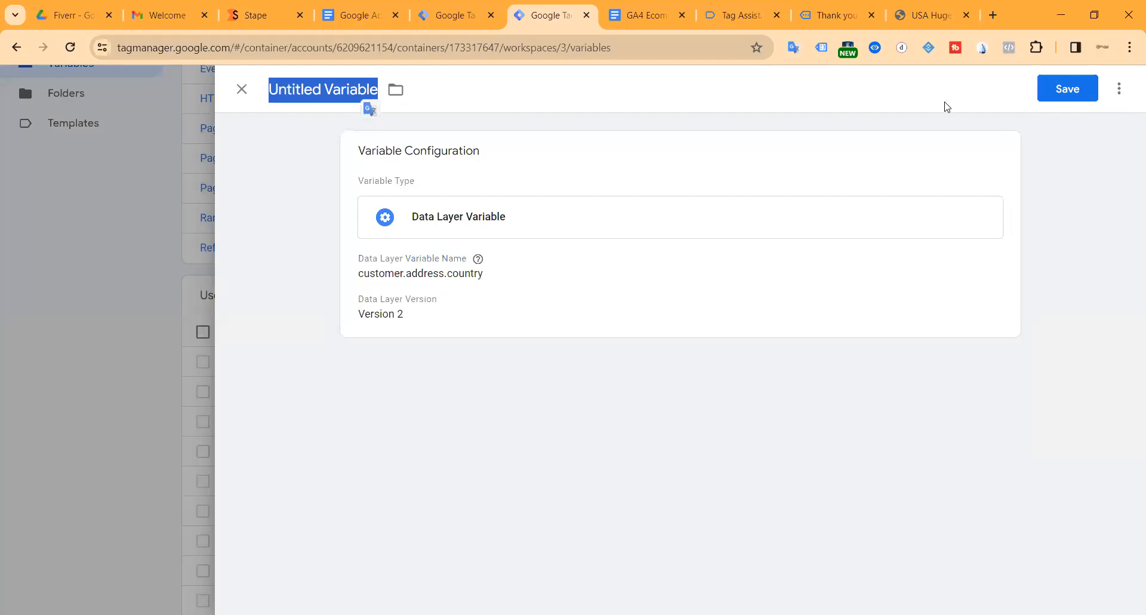
key(ctrl+v)
click(1060, 90)
Copy customer.address.province from the document's list and save it in Google Tag Manager as a Data Layer Variable with that key and title.
click(648, 15)
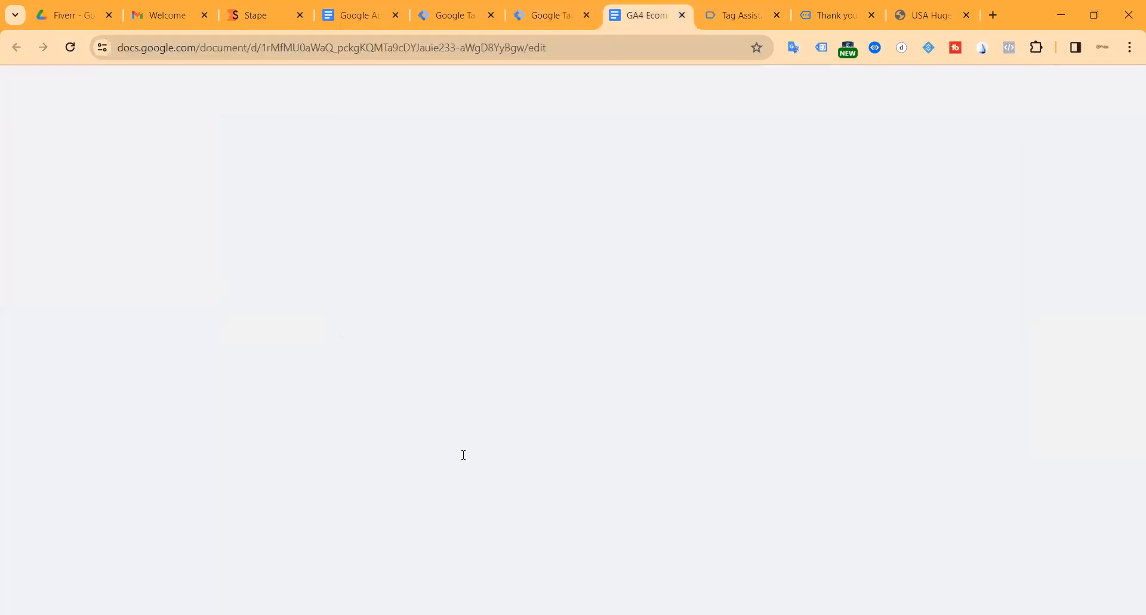
triple_click(458, 468)
key(ctrl+c)
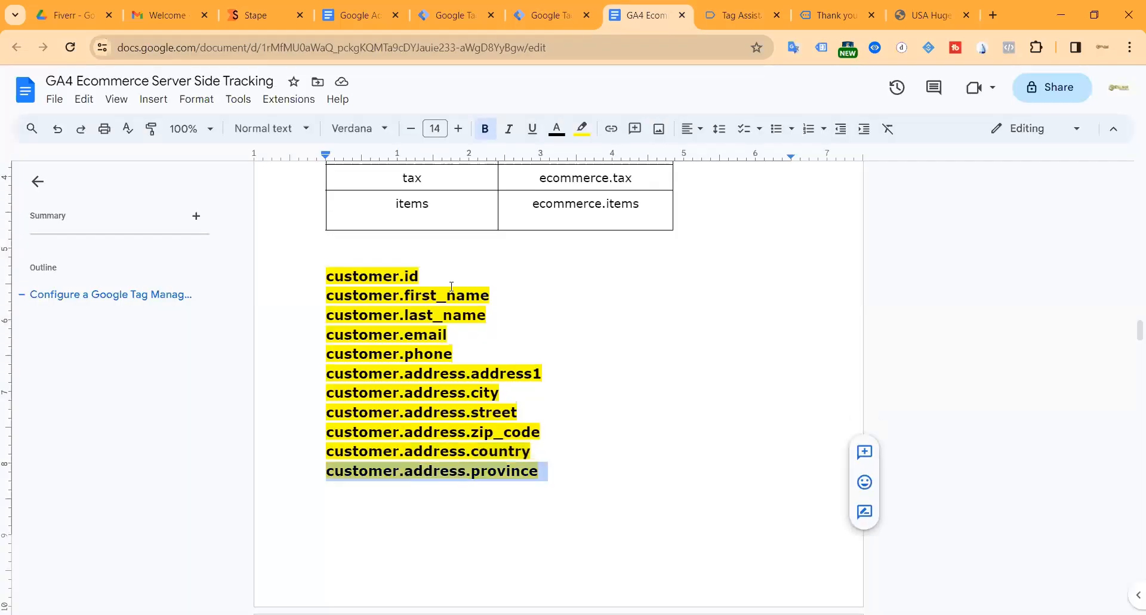
click(547, 15)
click(1078, 296)
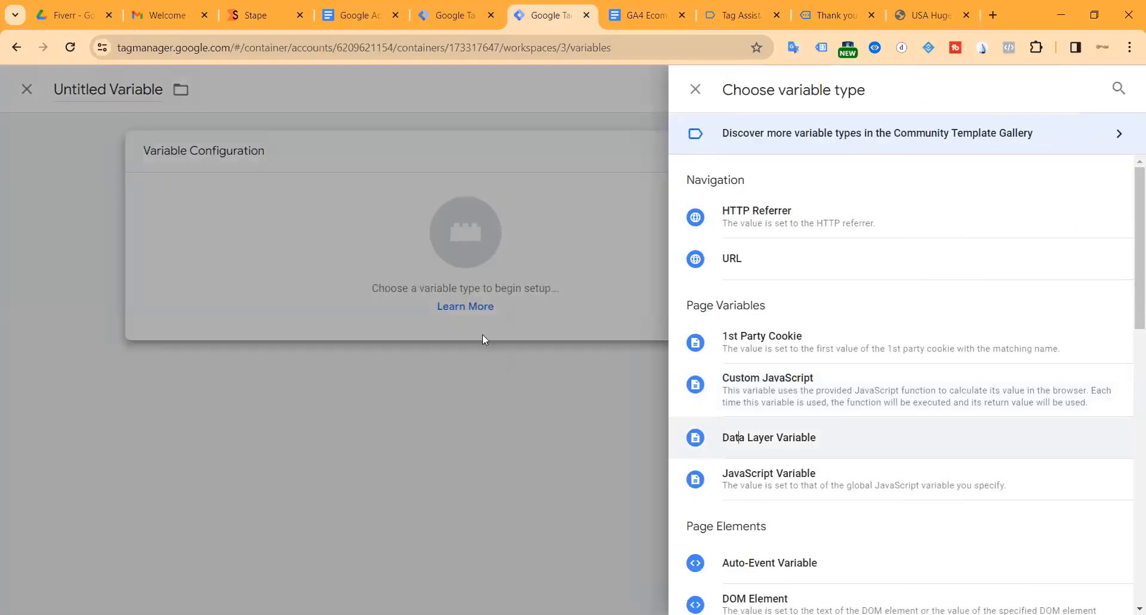
click(776, 435)
click(460, 296)
key(ctrl+v)
double_click(337, 93)
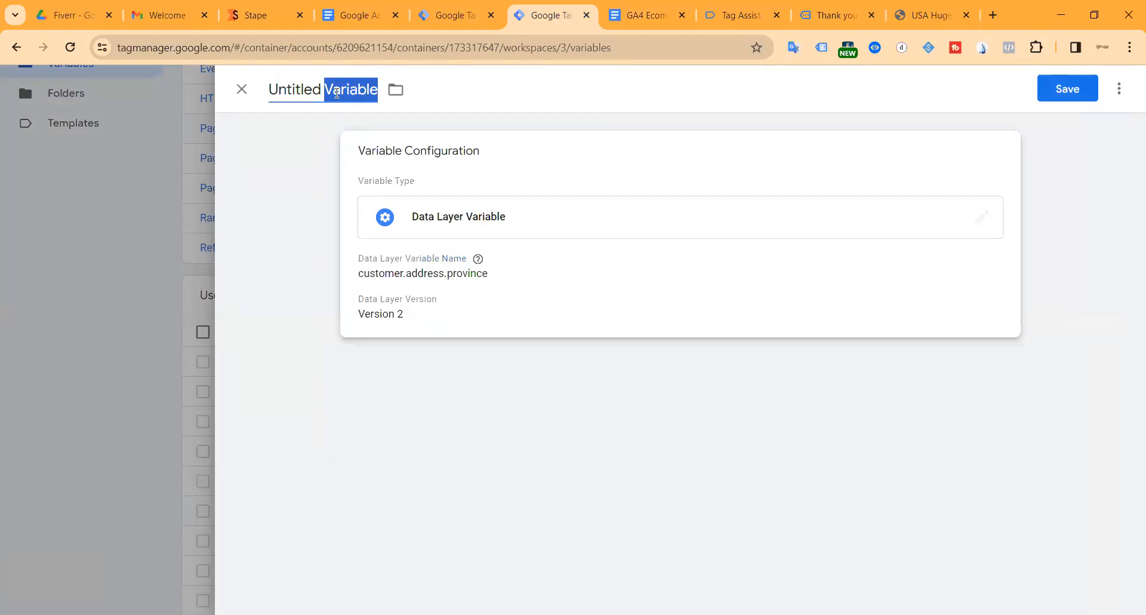
key(ctrl+a)
key(ctrl+v)
click(1067, 88)
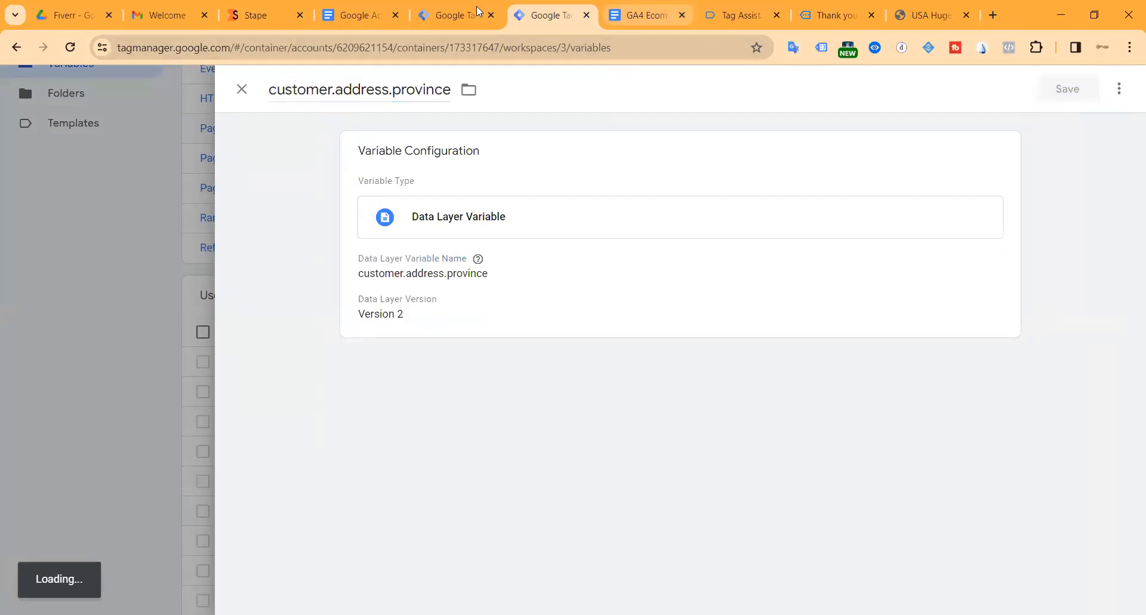
Switch to Tag Assistant, find the view_item event in the summary and copy its event name from the API call.
click(716, 27)
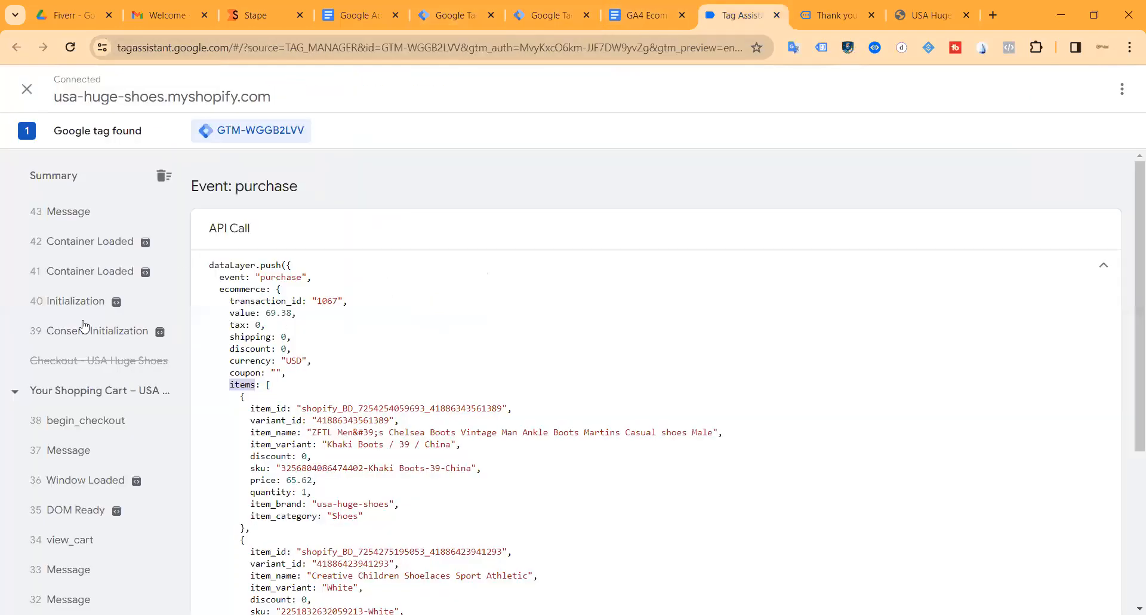
scroll(65, 445, up, 2)
scroll(90, 507, down, 15)
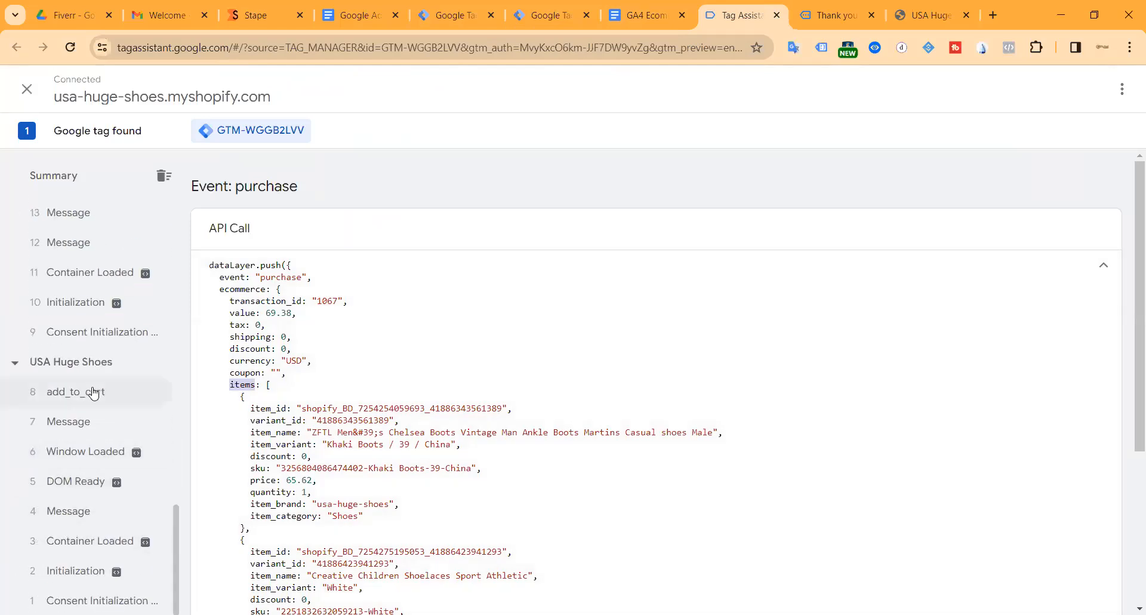
scroll(83, 382, up, 4)
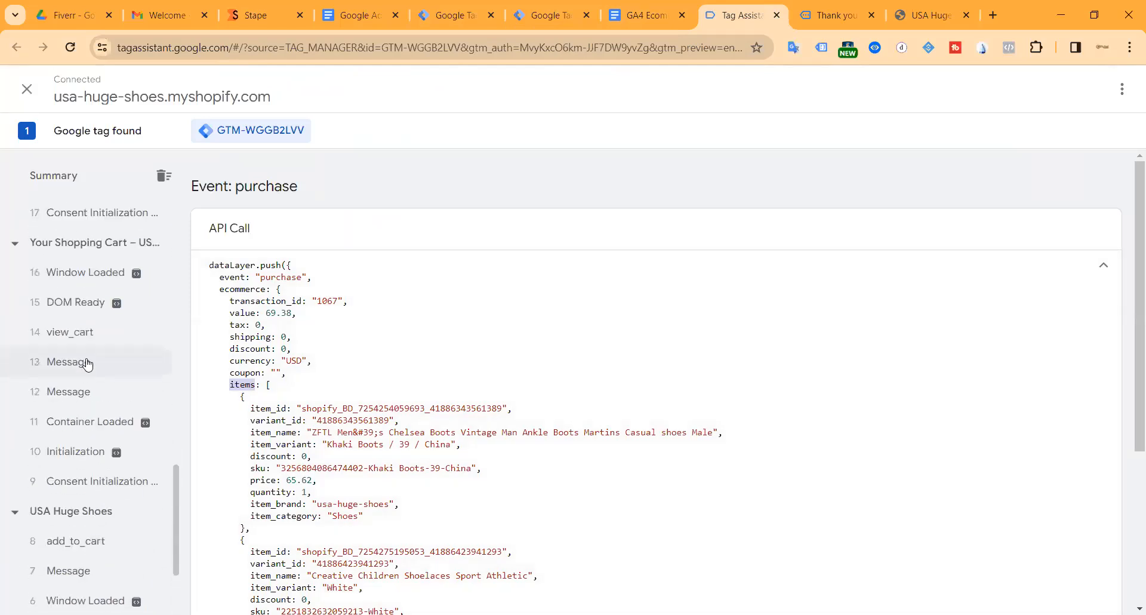
scroll(91, 385, down, 1)
scroll(91, 385, up, 4)
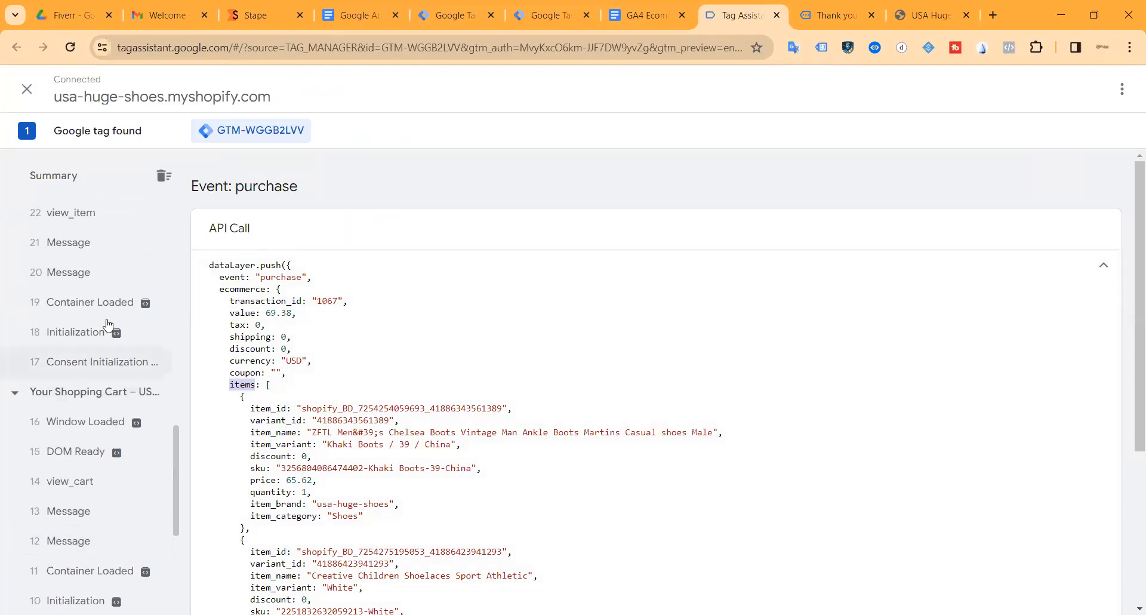
click(104, 360)
double_click(284, 277)
key(ctrl+c)
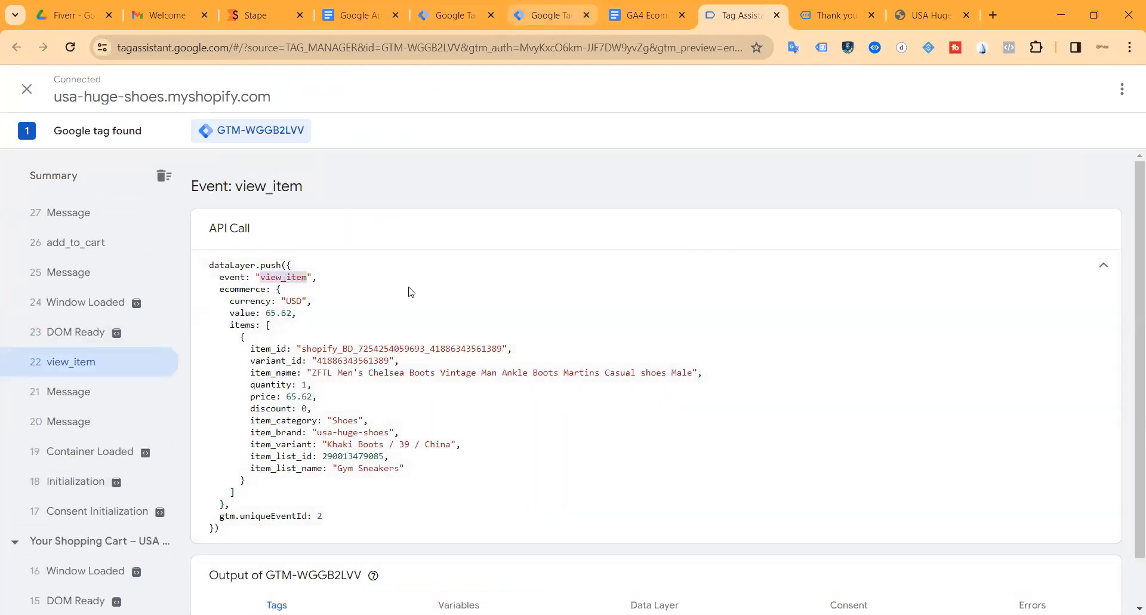
Create a Custom Event trigger in Google Tag Manager with view_item as event name and title, firing on all custom events, and save it.
click(556, 17)
scroll(76, 297, up, 5)
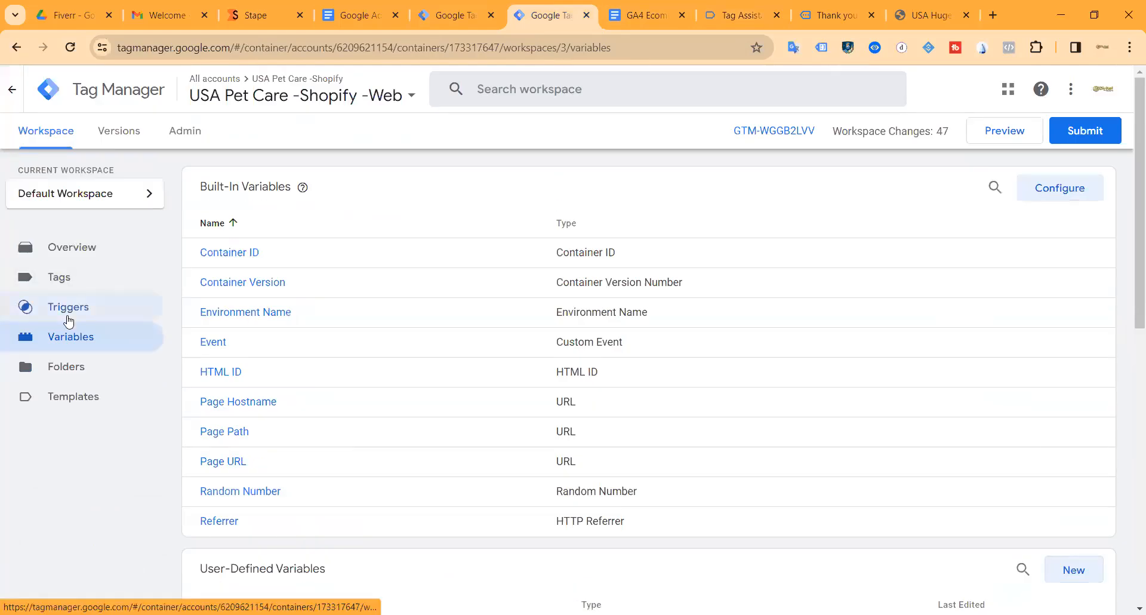
click(68, 316)
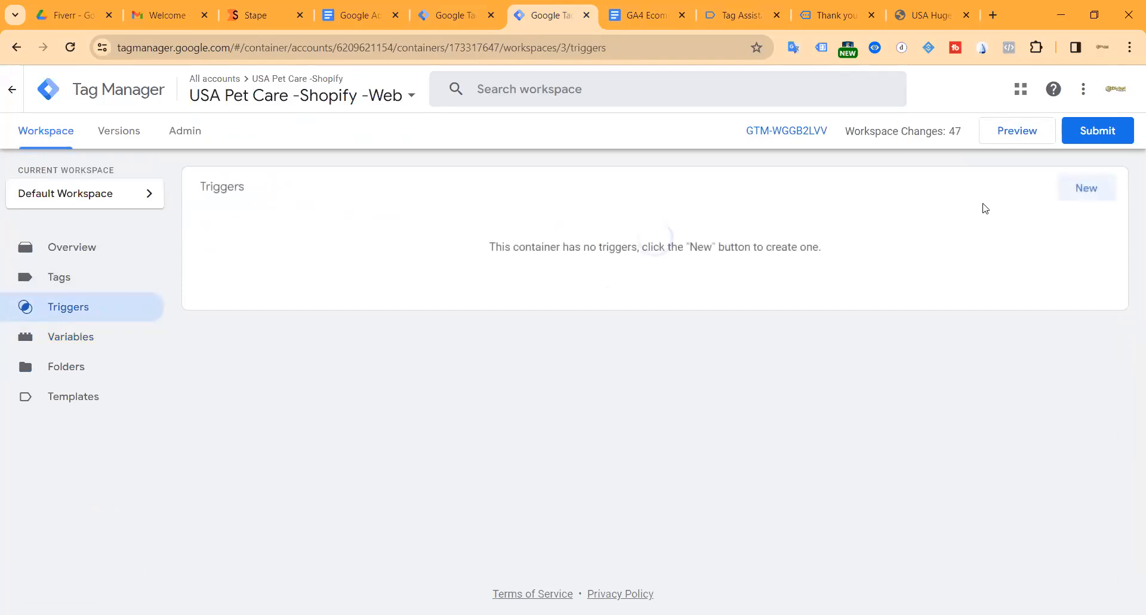
click(1077, 189)
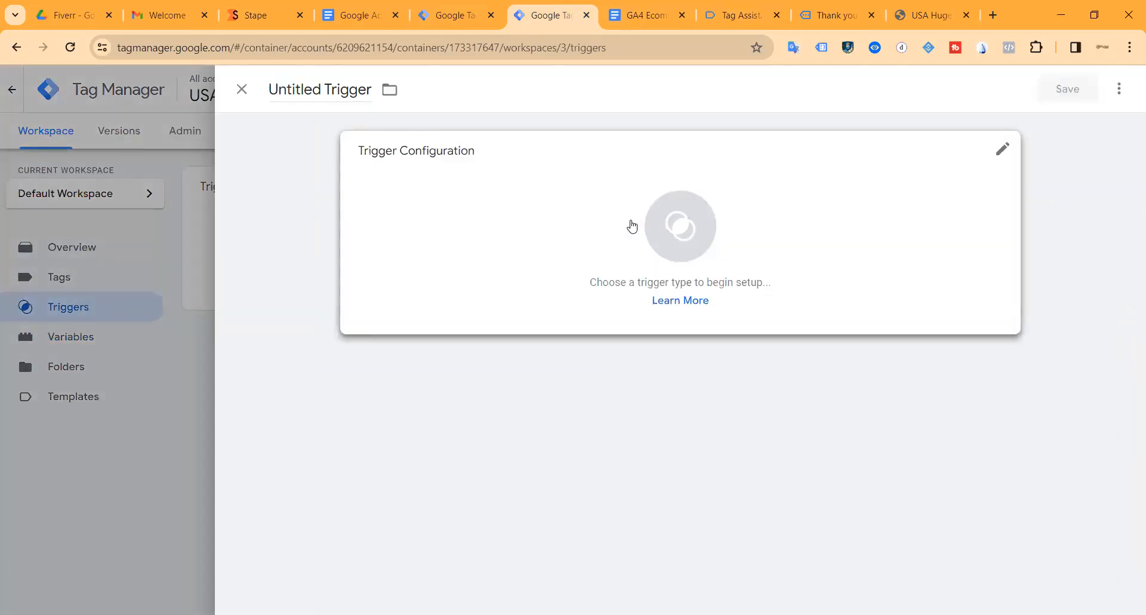
click(862, 304)
scroll(768, 392, down, 5)
click(770, 460)
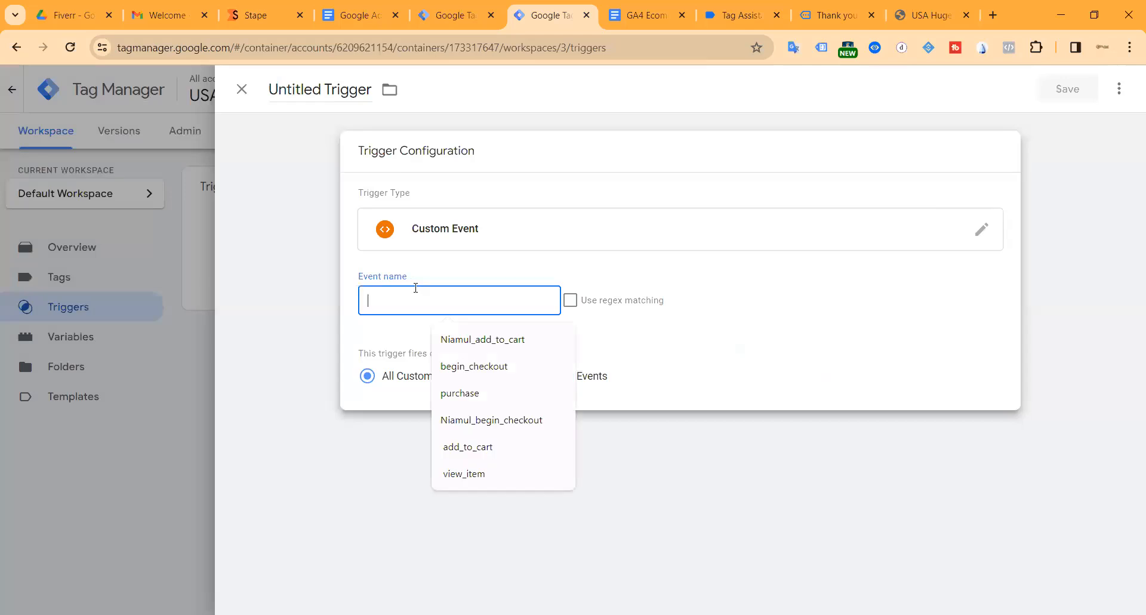
key(ctrl+v)
triple_click(288, 89)
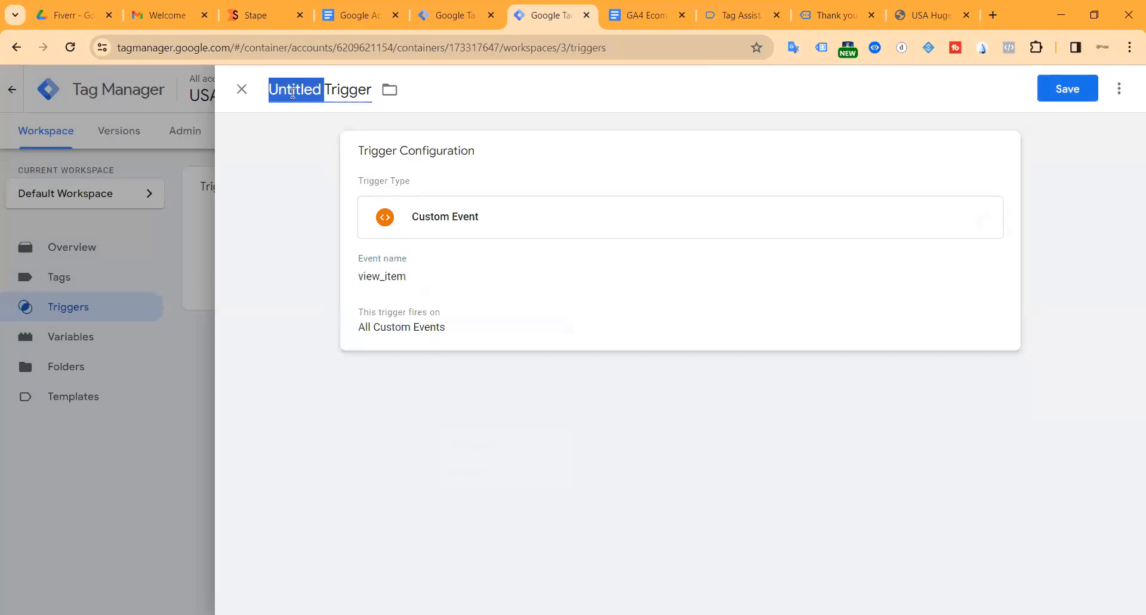
key(ctrl+v)
click(1055, 93)
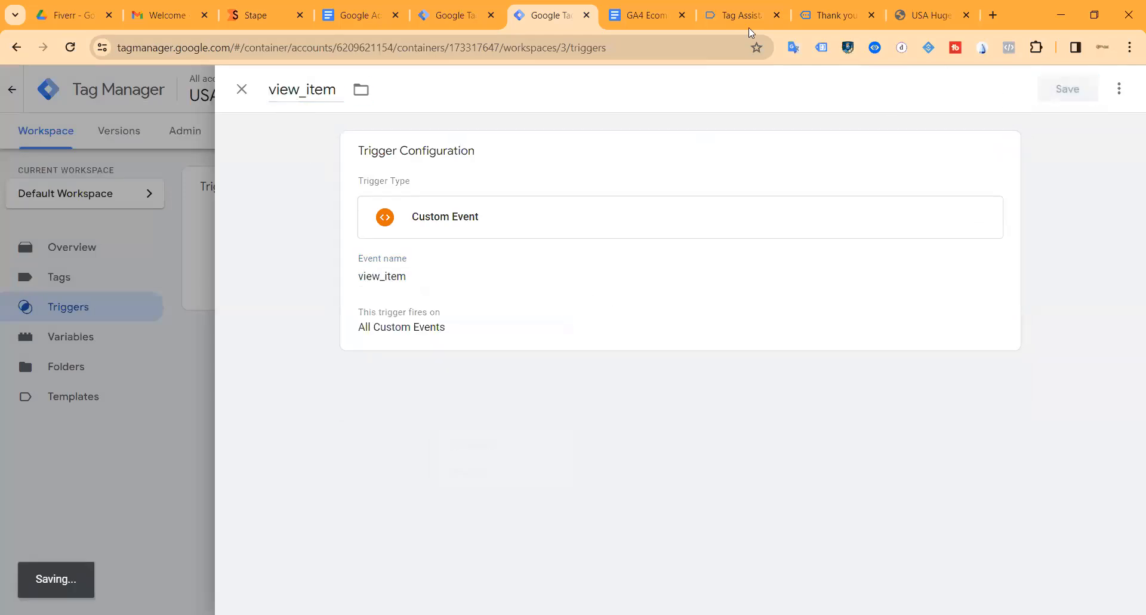
Return to Tag Assistant, open the add_to_cart event and copy its event name from the API call.
click(644, 16)
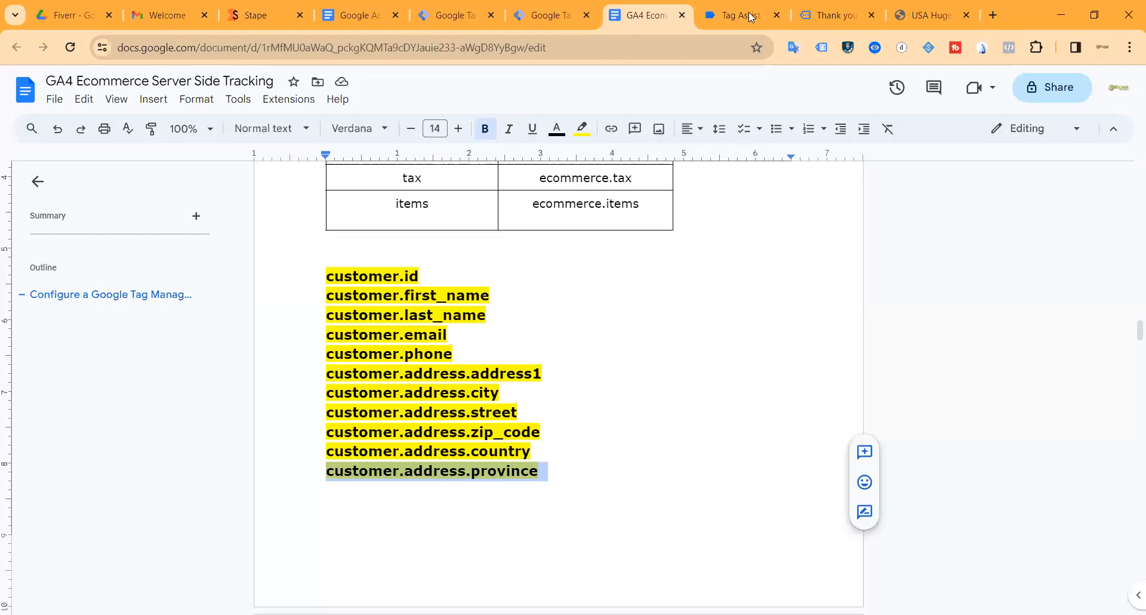
key(ctrl+Tab)
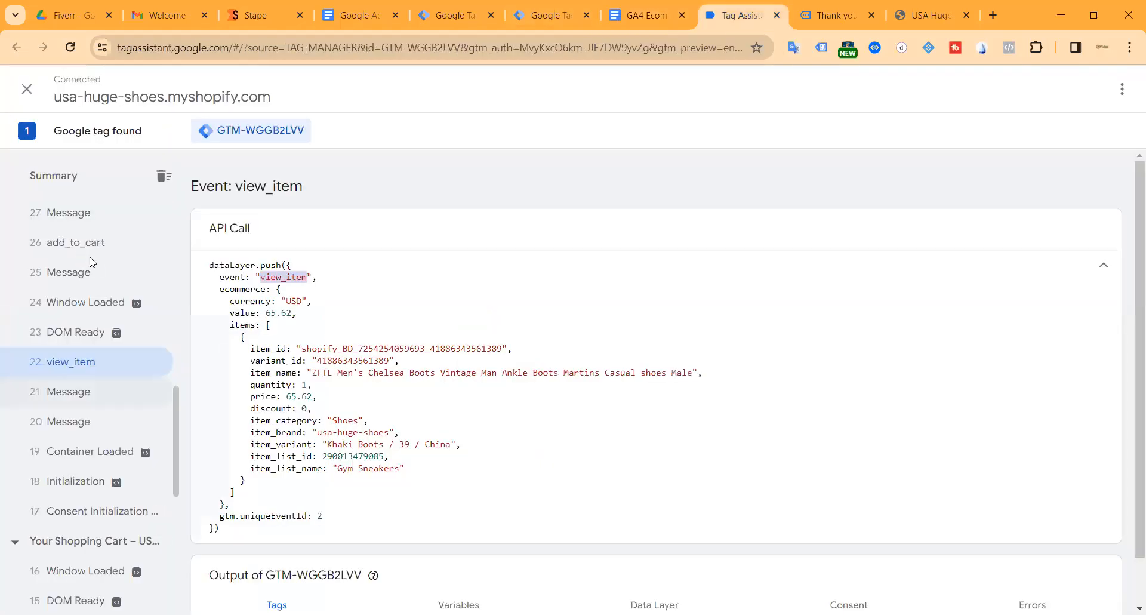
click(78, 243)
double_click(291, 278)
key(ctrl+c)
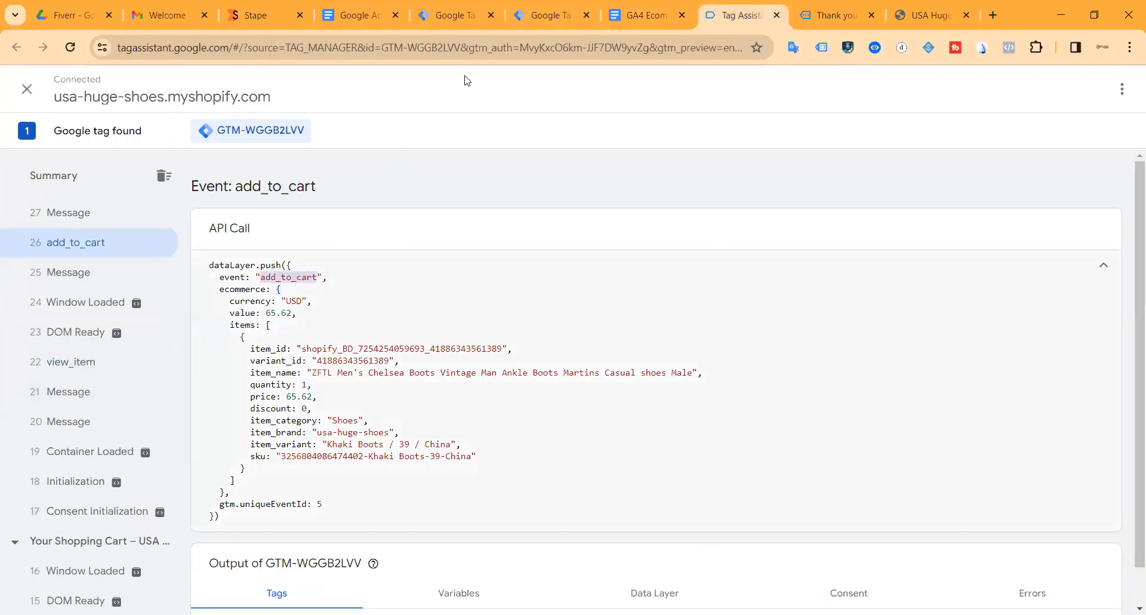
Create a Custom Event trigger in Google Tag Manager with add_to_cart as event name and title, firing on all custom events, and save it.
click(540, 16)
click(1083, 189)
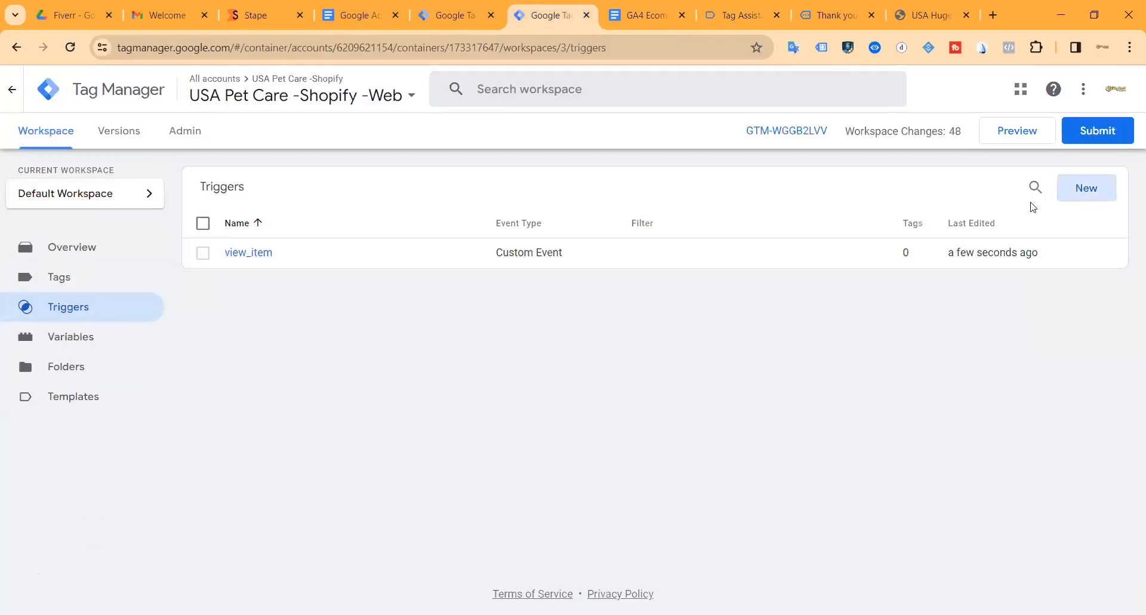
click(802, 299)
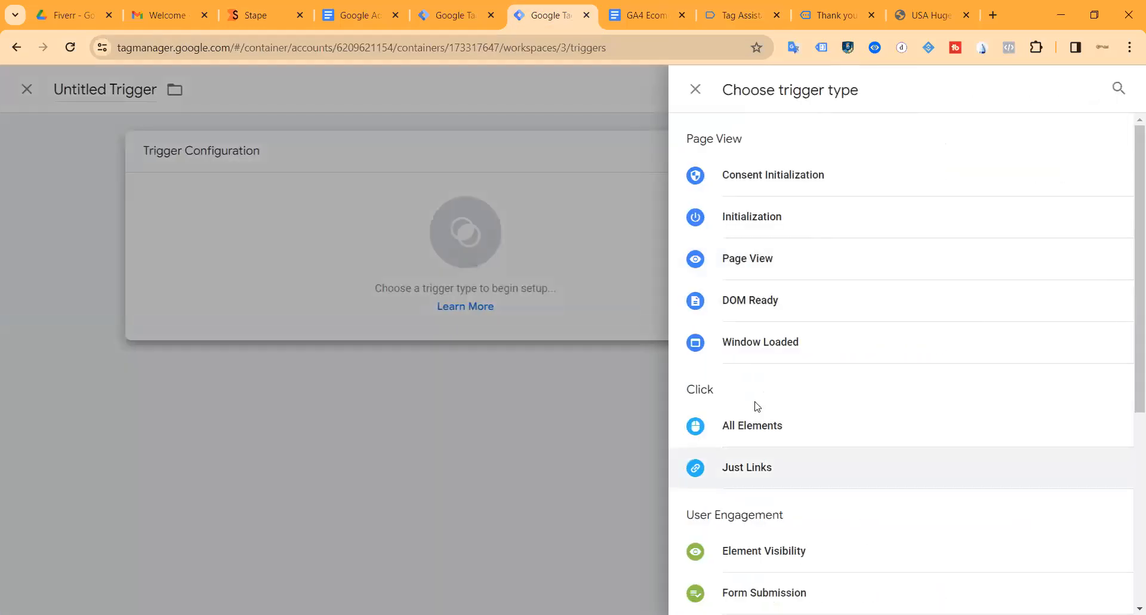
scroll(756, 430, down, 5)
click(760, 460)
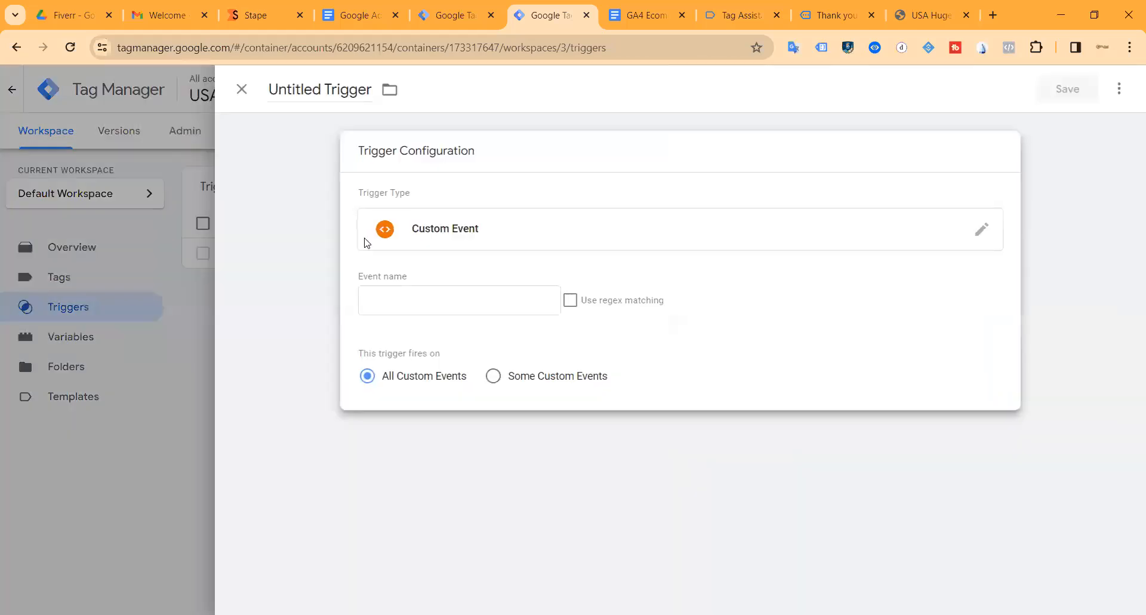
key(ctrl+v)
click(342, 90)
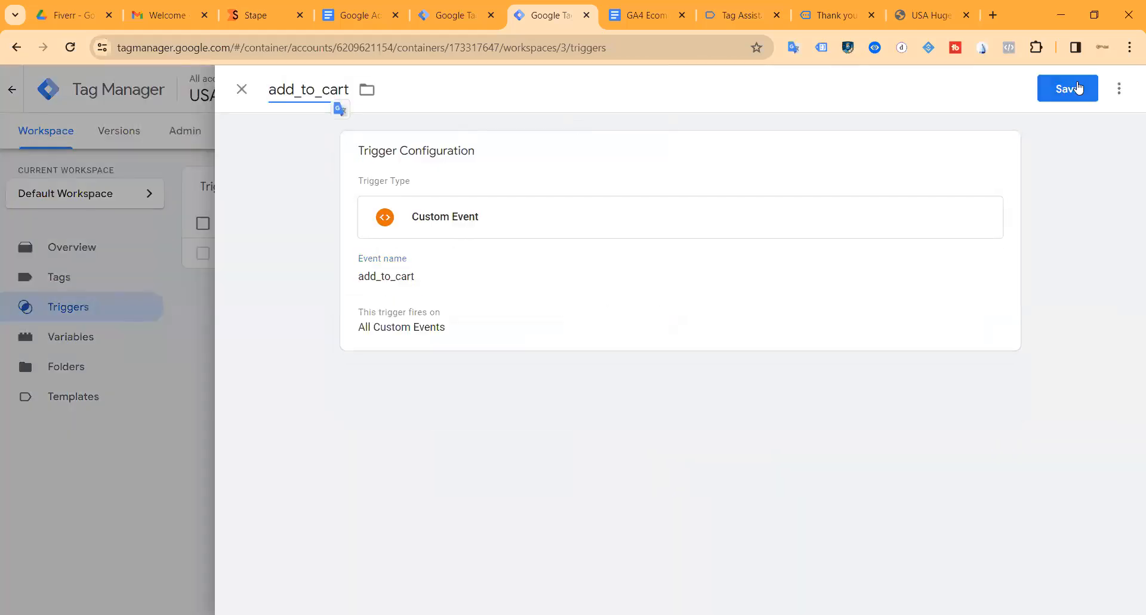
click(1053, 89)
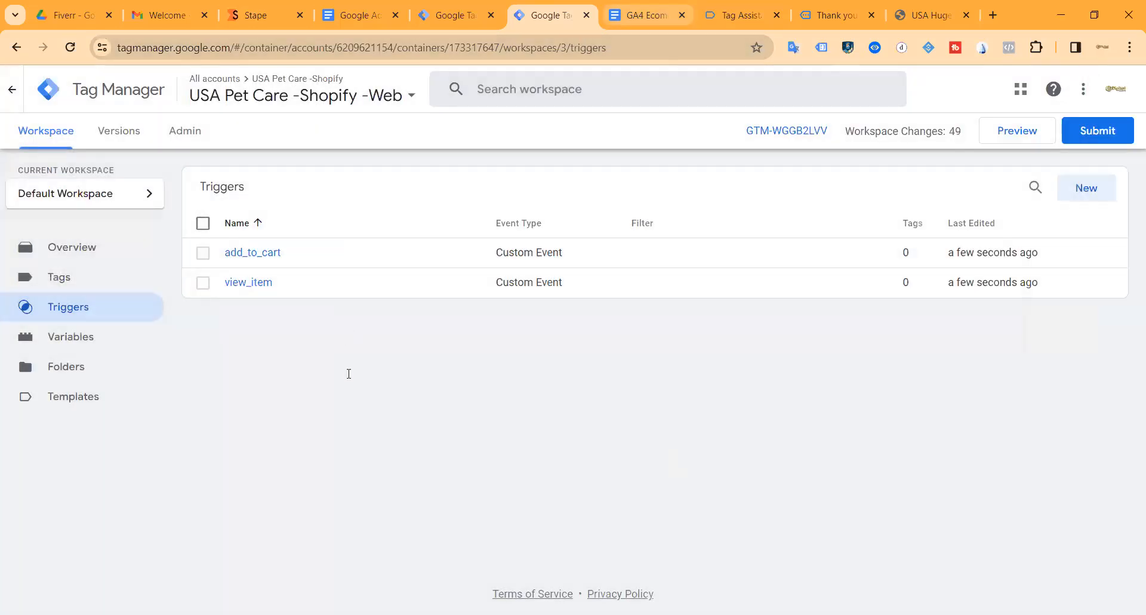
Switch to Tag Assistant, open the view_cart event in the summary and copy its event name from the API call.
key(ctrl+Tab)
click(720, 16)
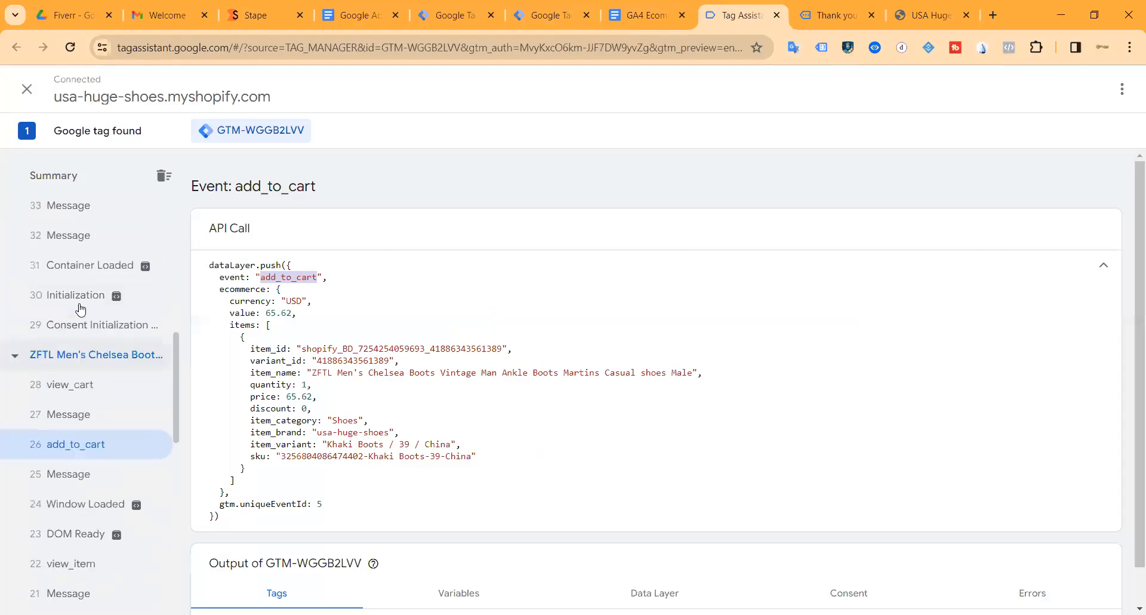
click(68, 421)
double_click(275, 277)
key(ctrl+c)
Create a Custom Event trigger in Google Tag Manager with view_cart as event name and title, firing on all custom events, and save it.
click(554, 17)
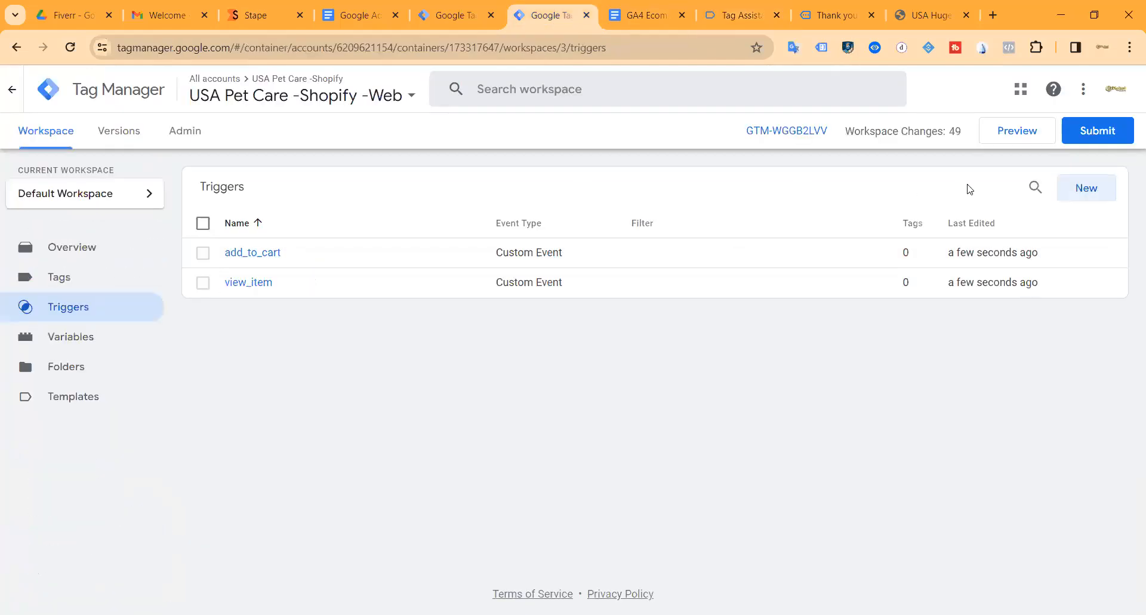
click(1074, 197)
click(739, 225)
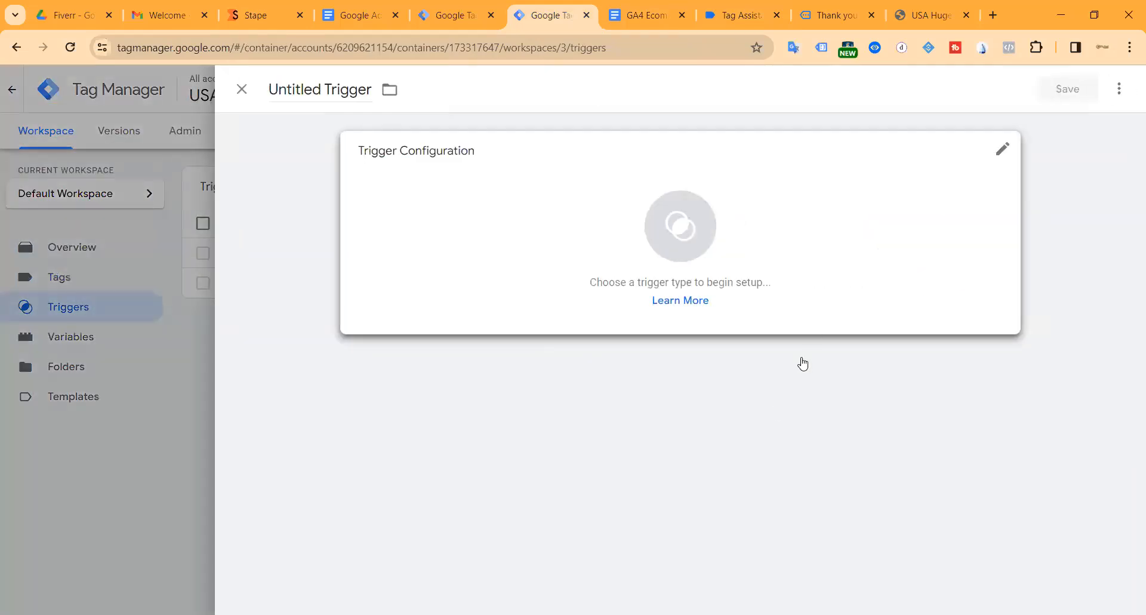
scroll(745, 454, down, 5)
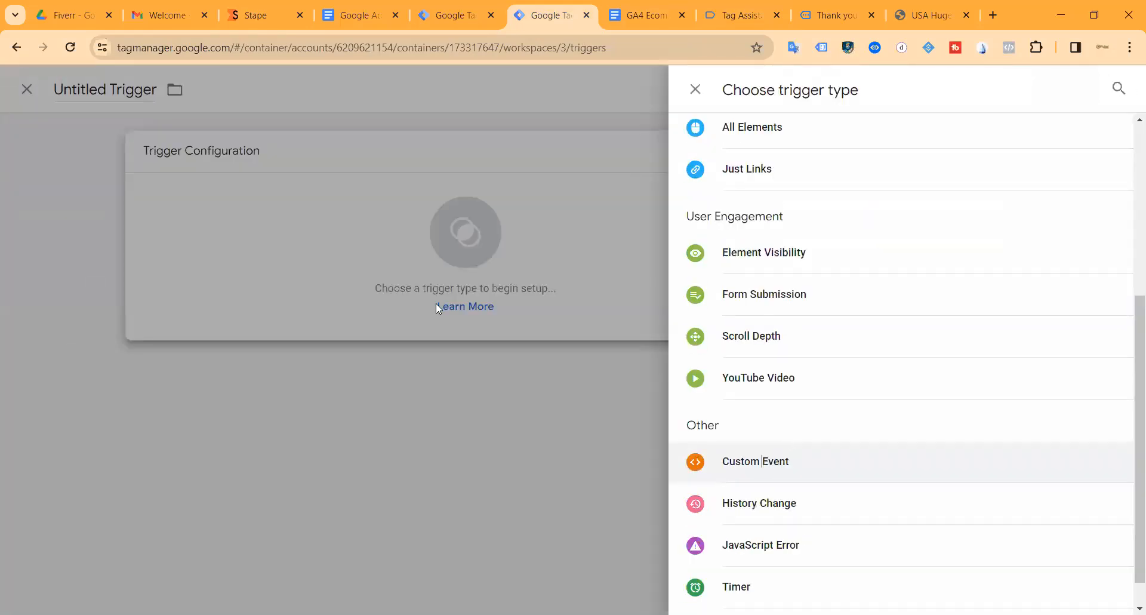
click(763, 461)
key(ctrl+v)
double_click(308, 90)
key(ctrl+a)
key(ctrl+v)
click(1068, 90)
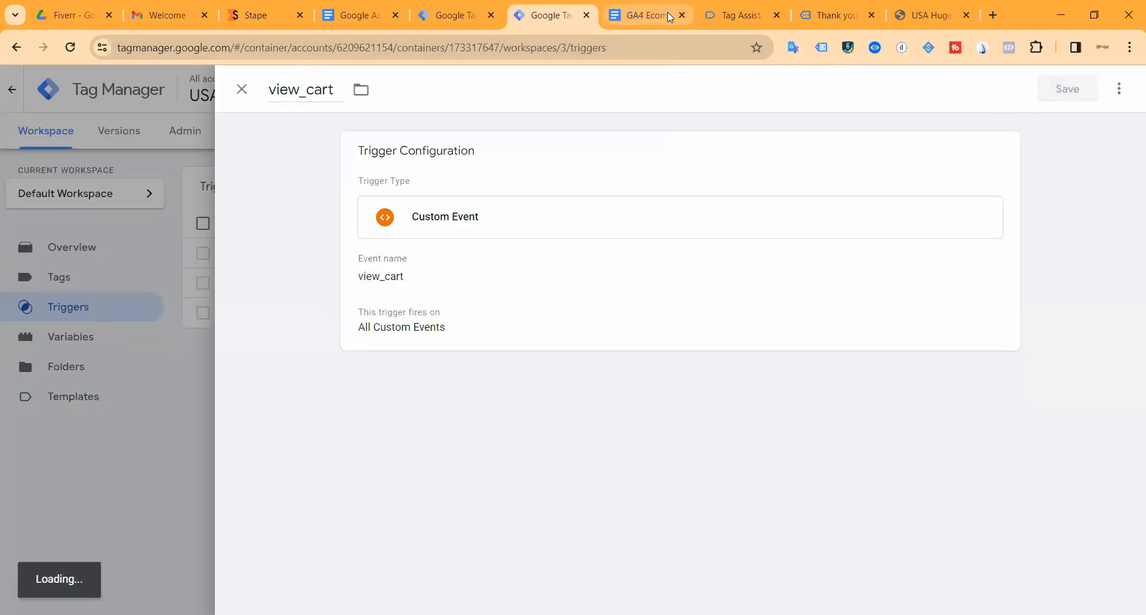
Return to Tag Assistant, open the begin_checkout event and copy its event name from the API call.
click(741, 15)
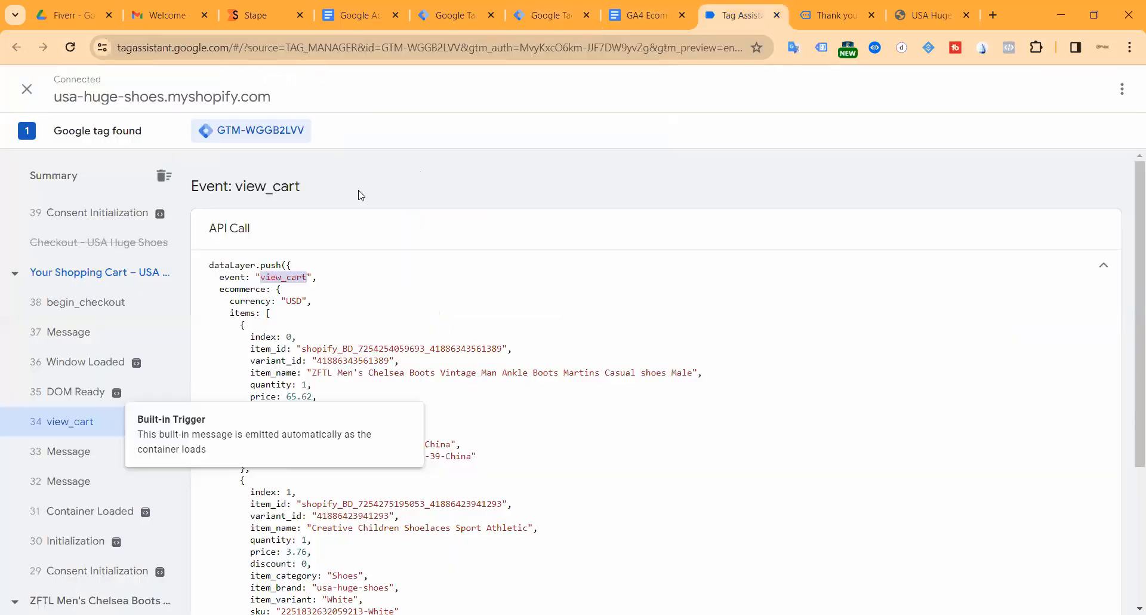
click(86, 304)
double_click(288, 277)
key(ctrl+c)
Create a Custom Event trigger in Google Tag Manager with begin_checkout as event name and title, firing on all custom events, and save it.
click(551, 15)
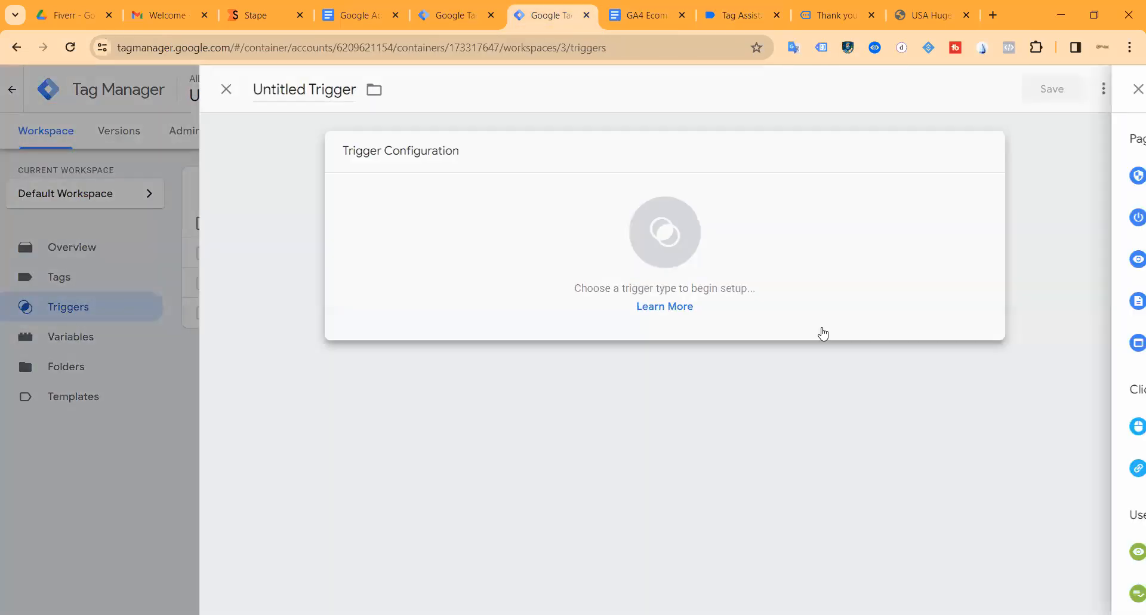
click(821, 330)
scroll(771, 440, down, 5)
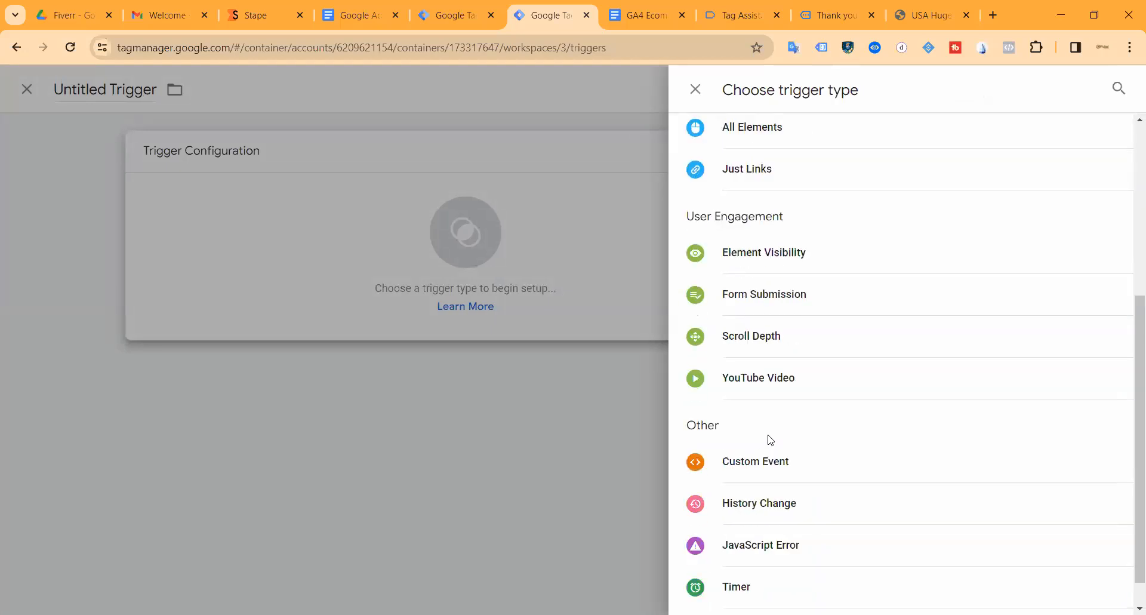
click(786, 458)
key(ctrl+v)
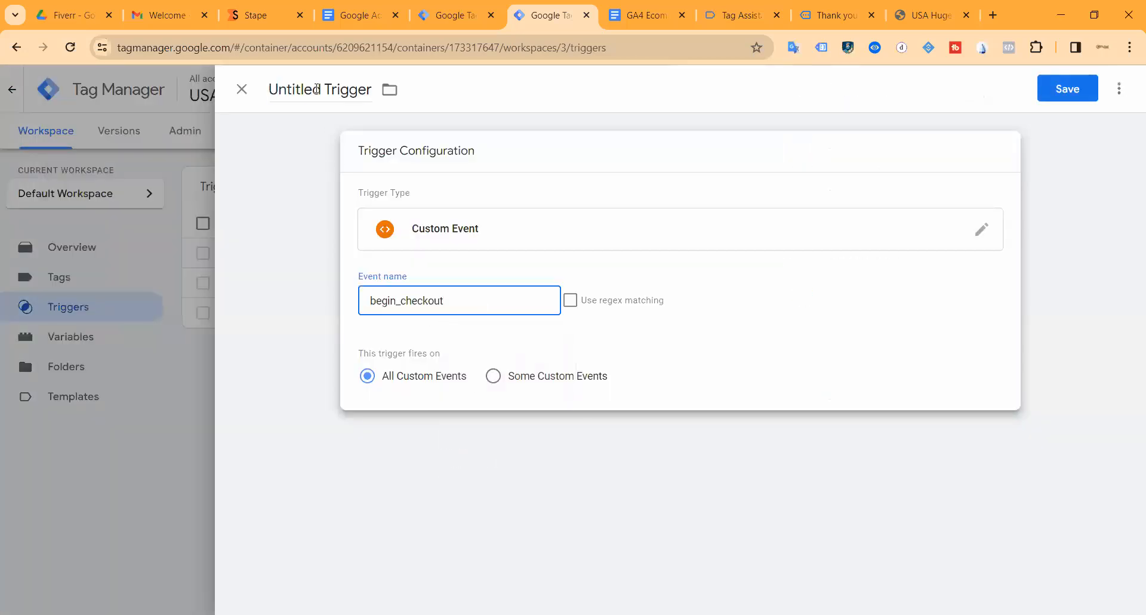
click(317, 89)
key(ctrl+v)
click(1066, 90)
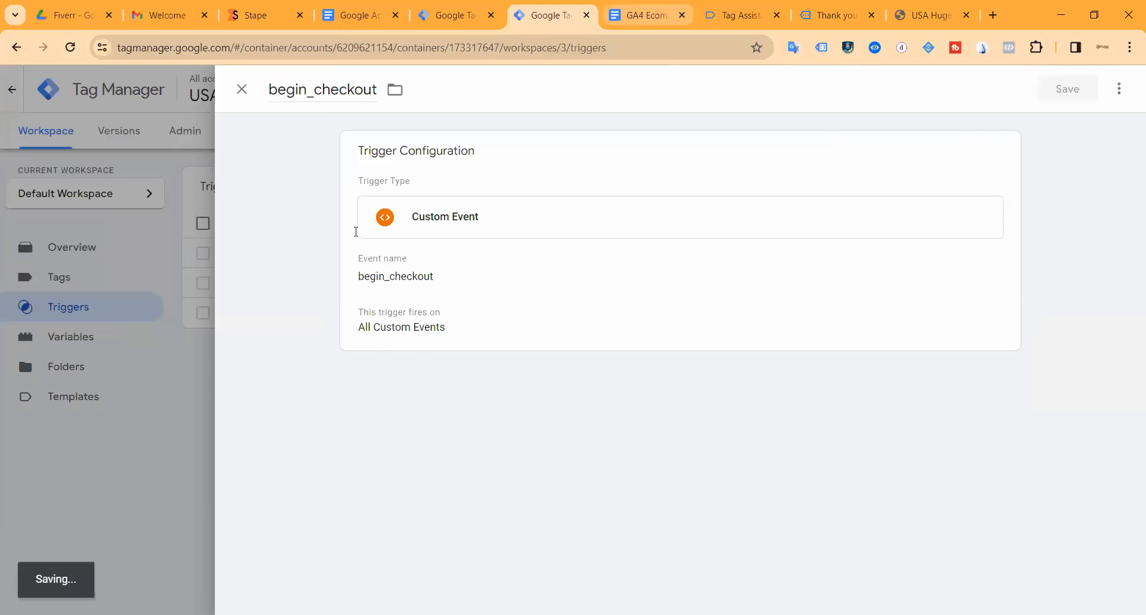
Return to Tag Assistant, open the purchase event on the thank-you page and copy its event name from the API call.
click(637, 15)
click(740, 15)
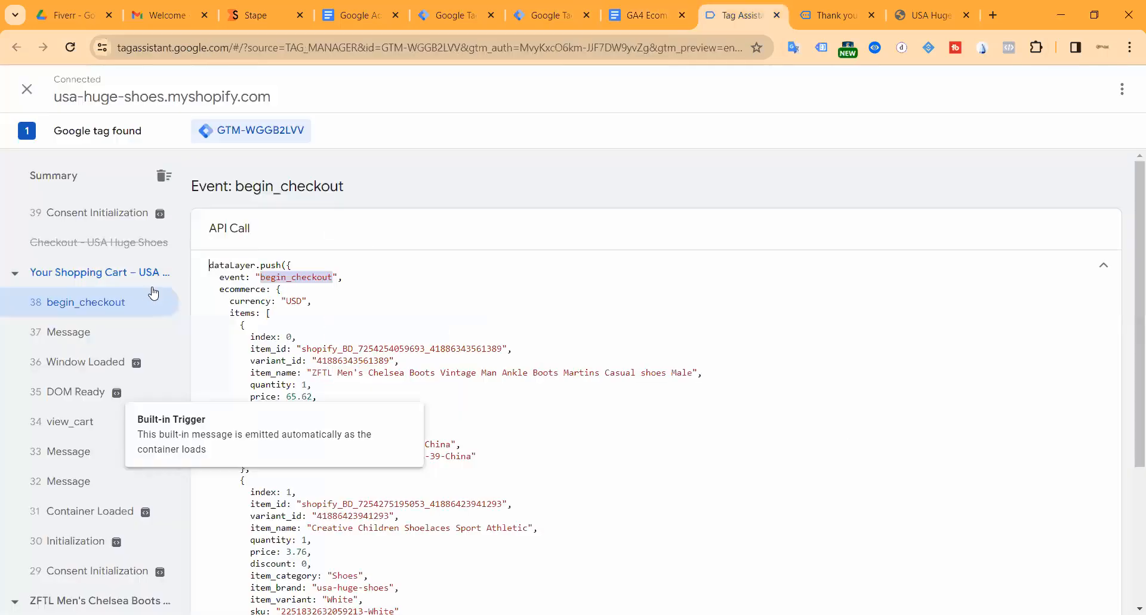
click(84, 300)
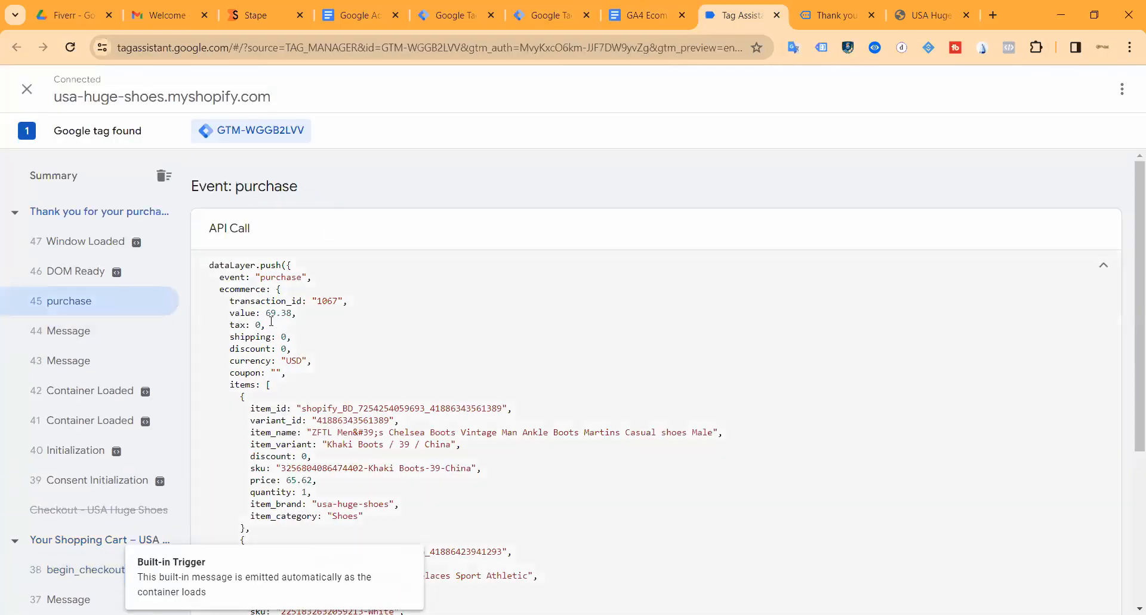
double_click(276, 276)
key(ctrl+c)
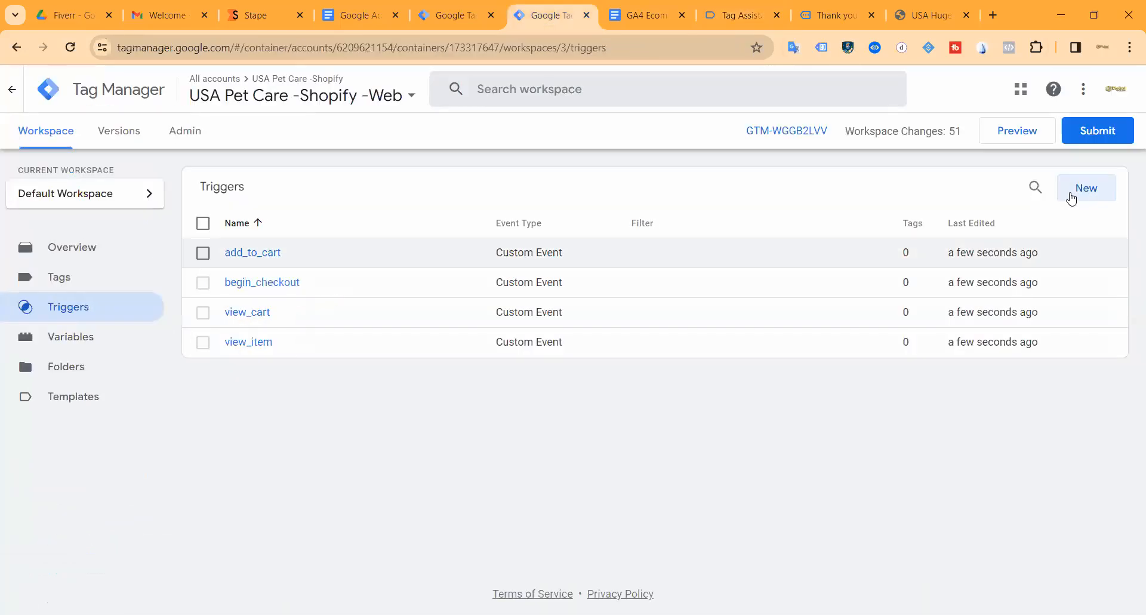
Create a Custom Event trigger in Google Tag Manager with purchase as event name and title, firing on all custom events, and save it.
click(1068, 191)
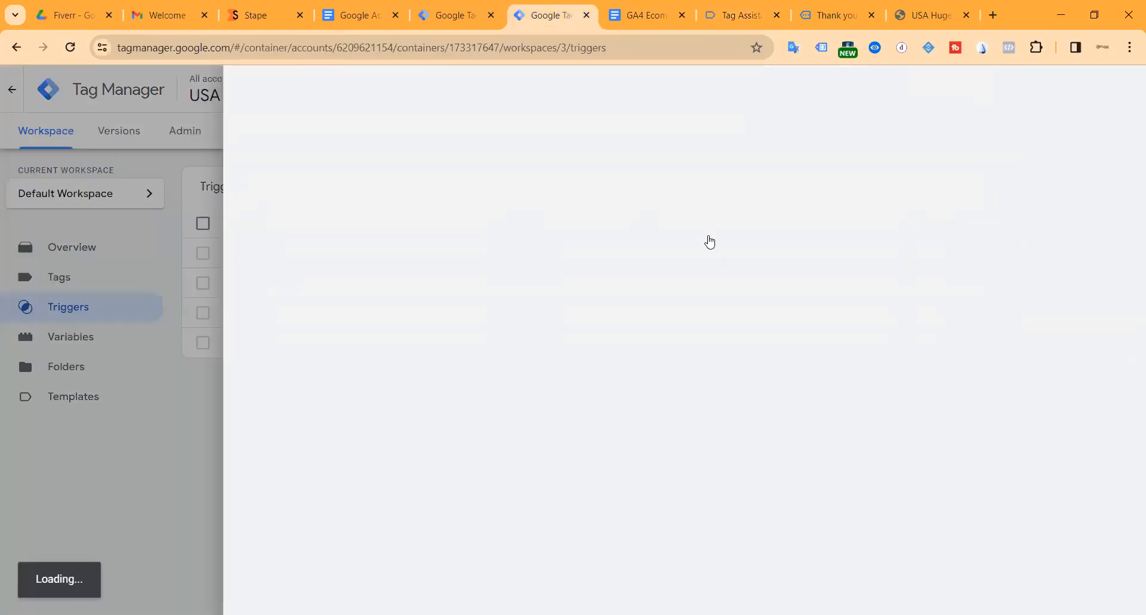
click(842, 372)
scroll(760, 428, down, 5)
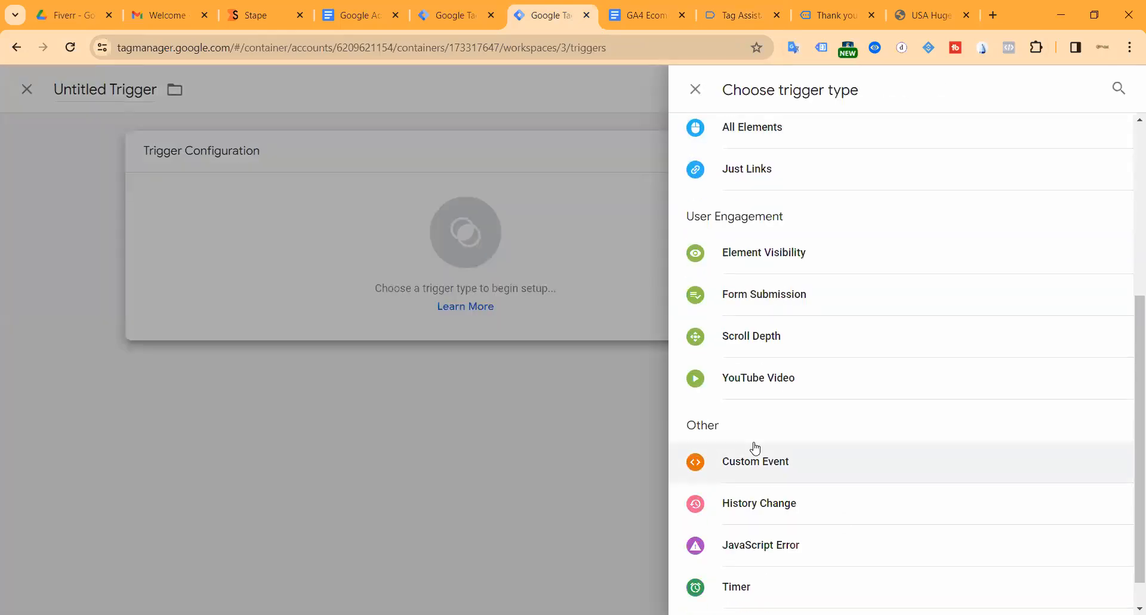
click(754, 453)
click(471, 299)
key(ctrl+v)
triple_click(345, 95)
key(ctrl+v)
click(1055, 90)
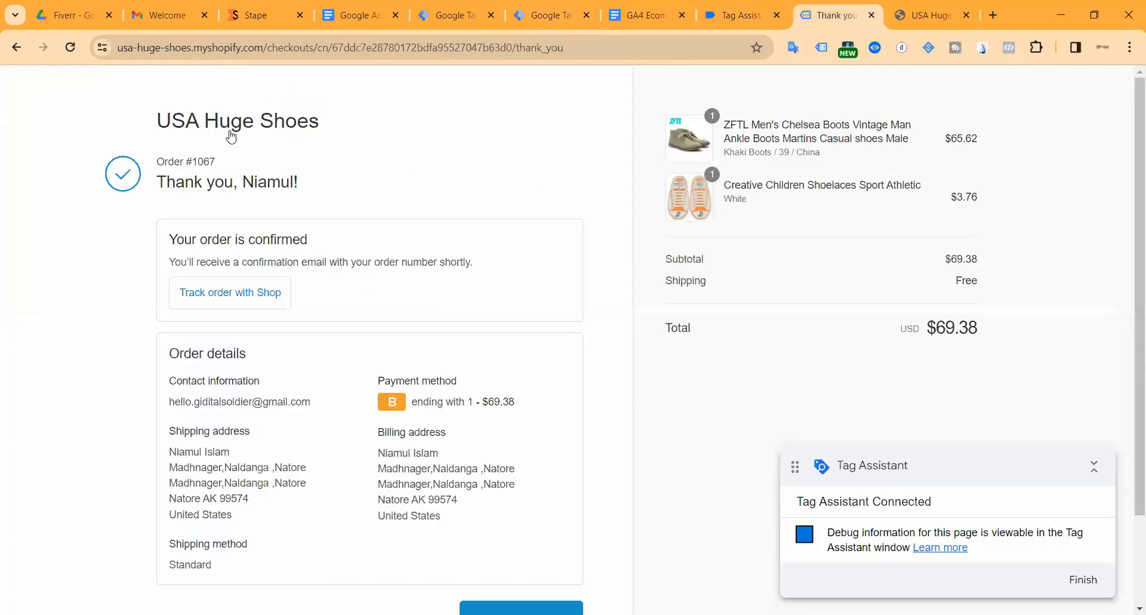
Return from the order confirmation page to the USA Huge Shoes storefront and add the featured silicone shoelaces to the cart.
click(210, 127)
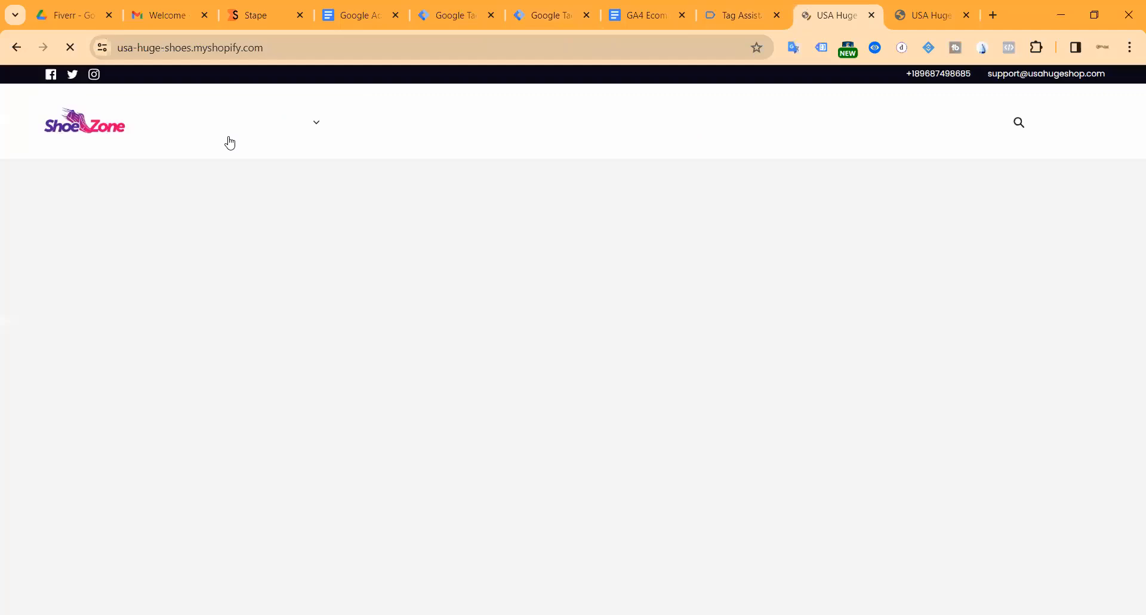
scroll(535, 249, down, 10)
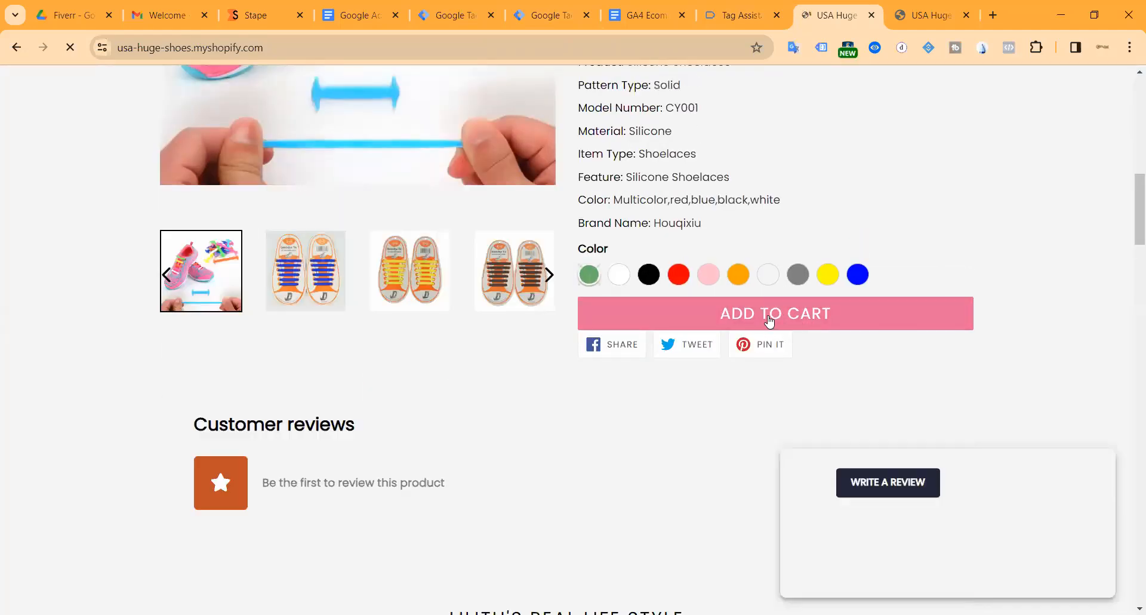
click(769, 316)
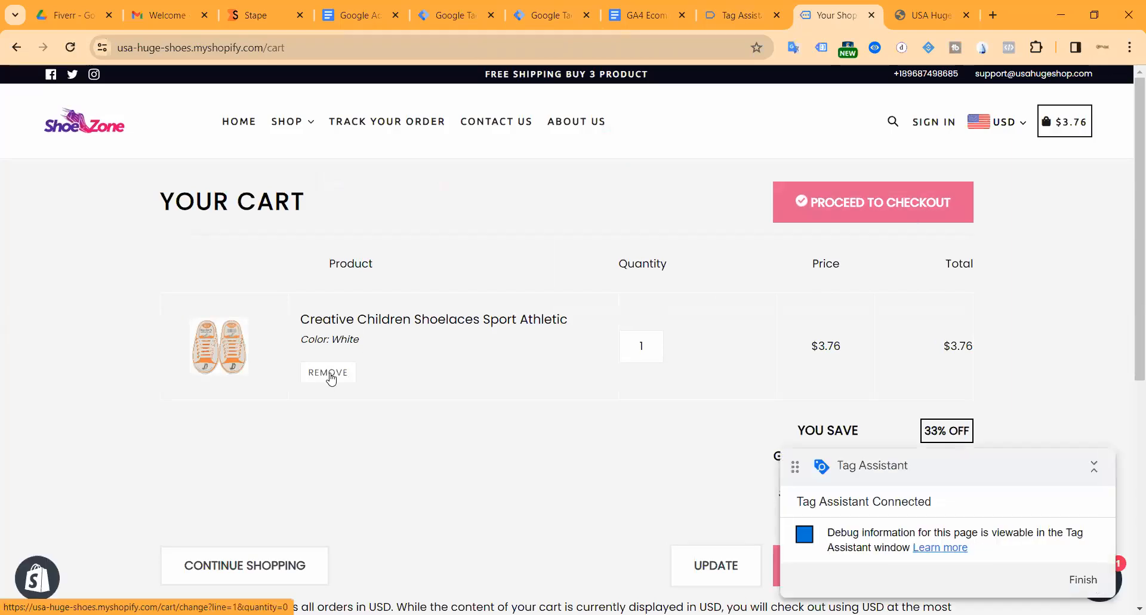
Switch to Tag Assistant and look through the summary for the events logged on the shopping cart pages.
click(740, 15)
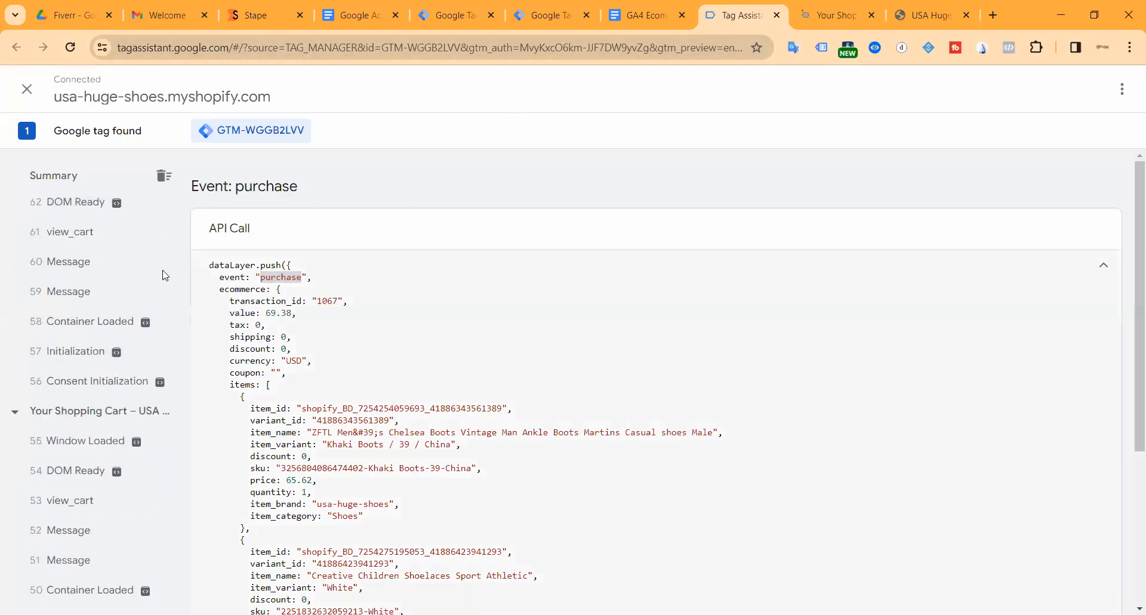
scroll(119, 298, down, 5)
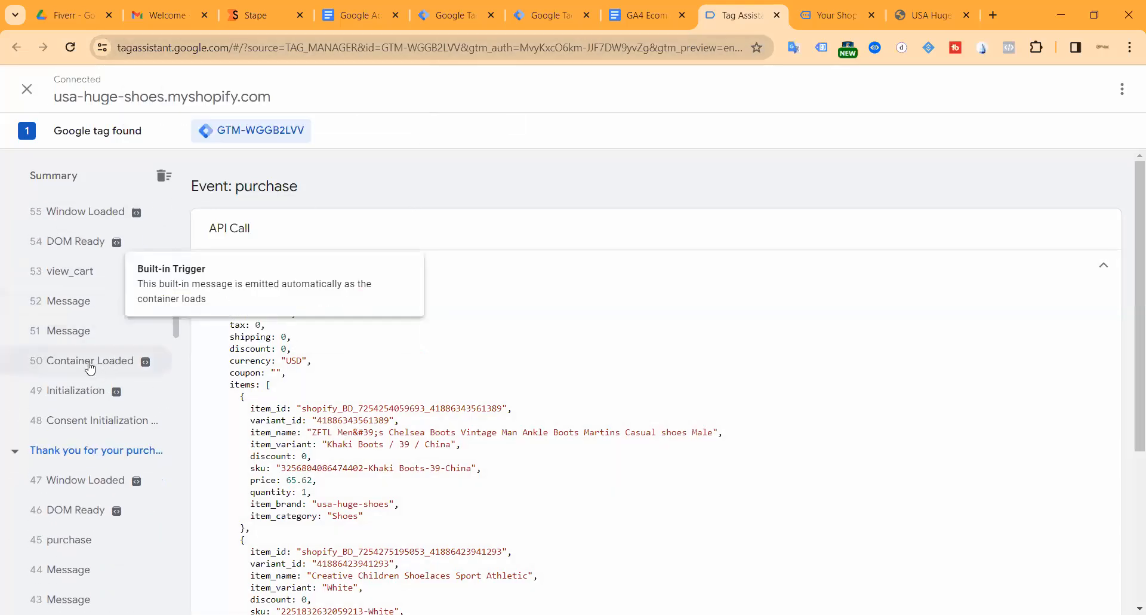
scroll(84, 269, up, 5)
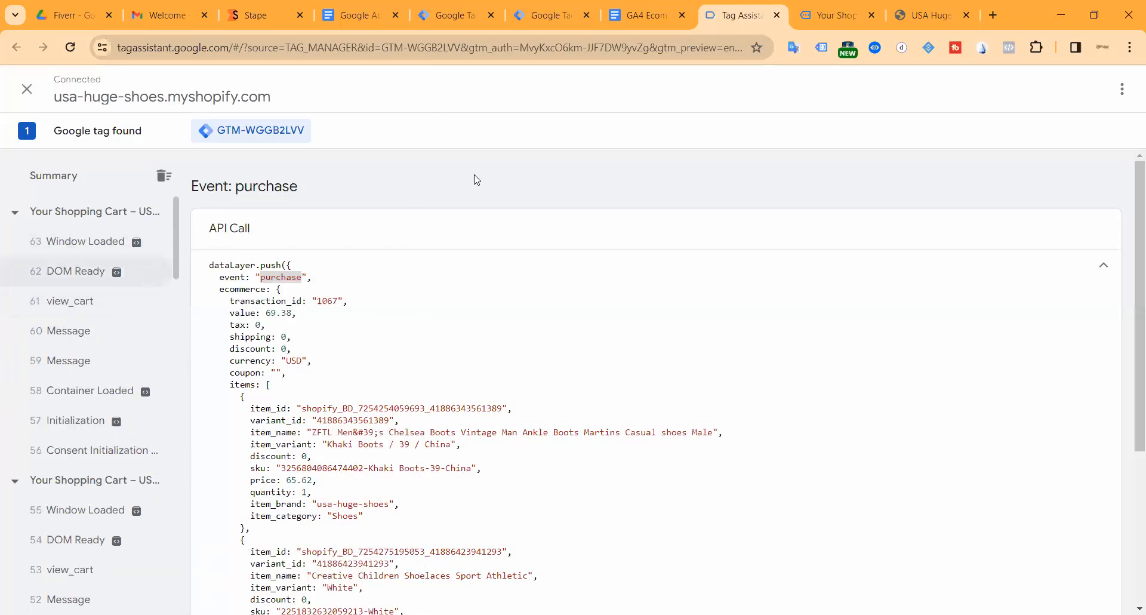
Return to the web container in Google Tag Manager and open its list of tags.
click(629, 24)
click(546, 20)
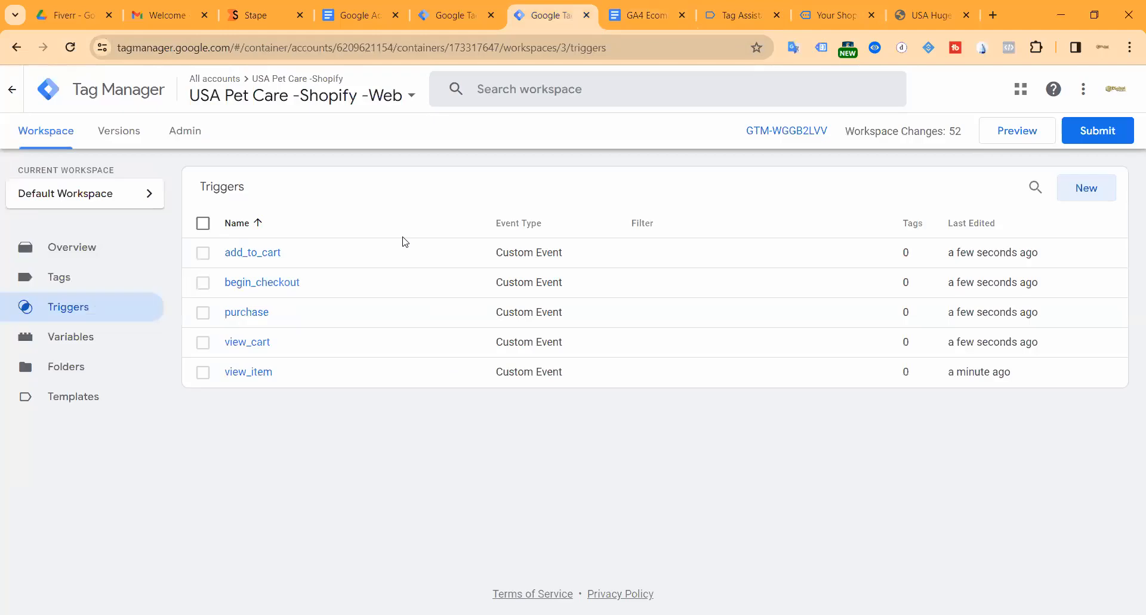
click(114, 279)
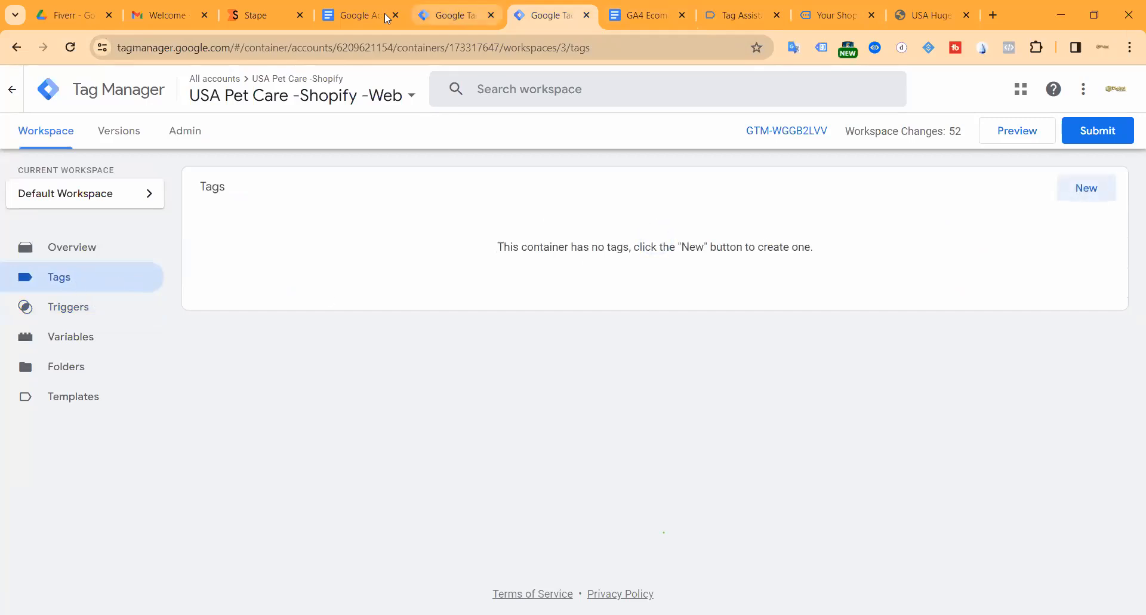
Switch to the Google Ads Server side Tracking document and review the event parameters for page_view and add_to_cart.
click(354, 20)
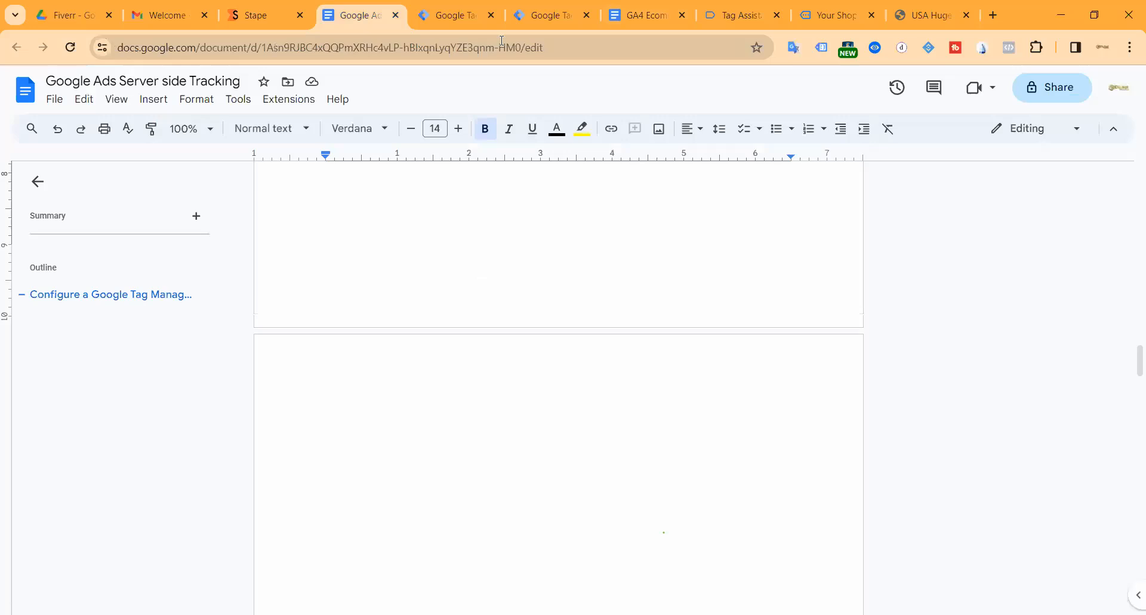
scroll(524, 224, up, 20)
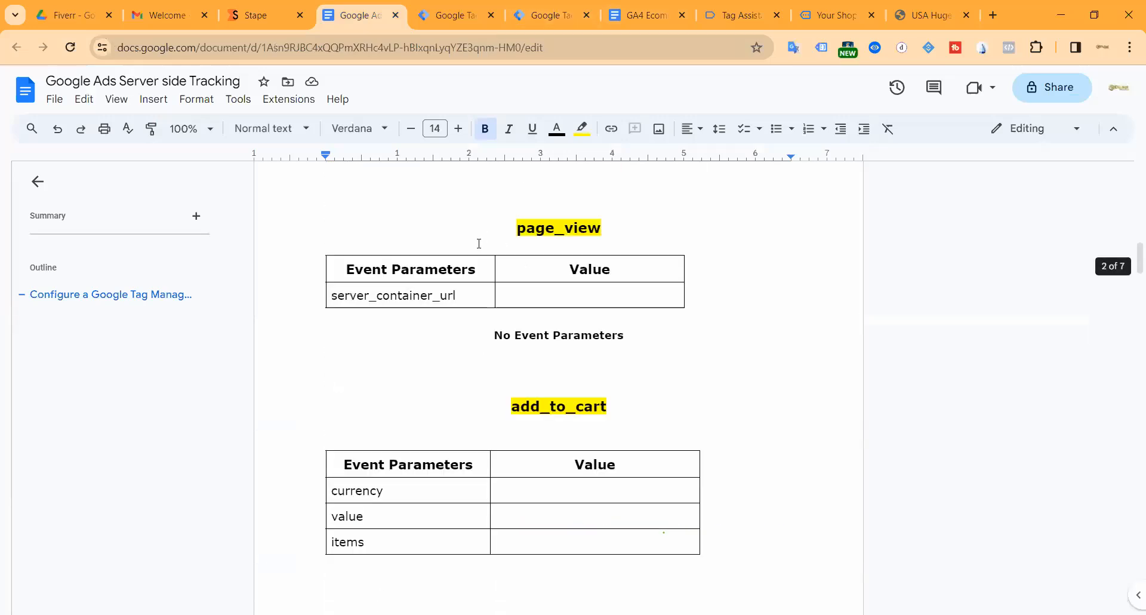
scroll(463, 244, down, 12)
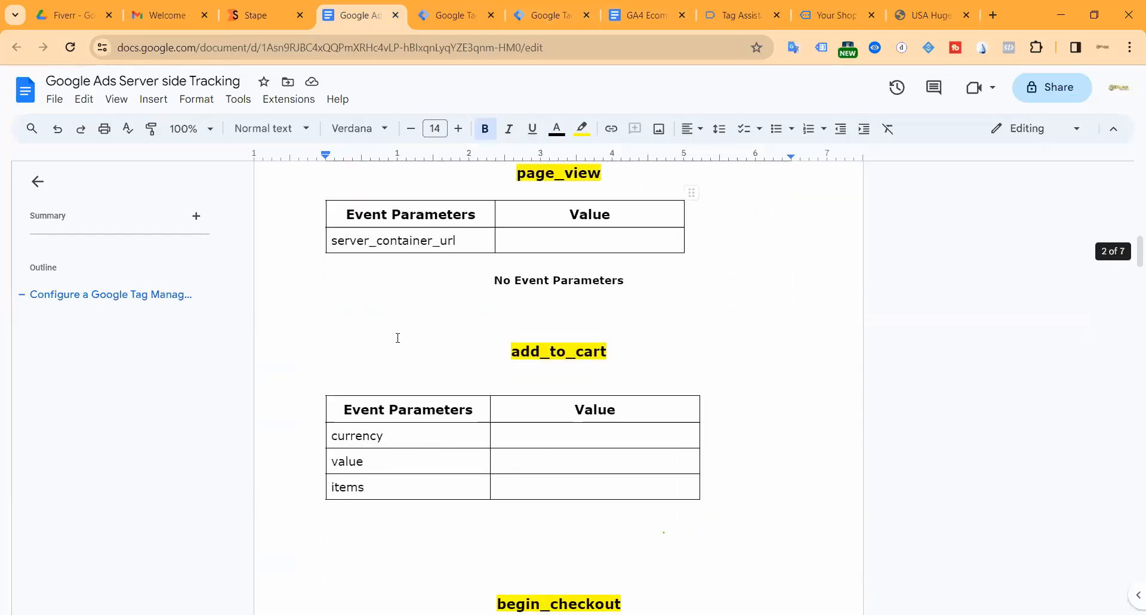
click(336, 220)
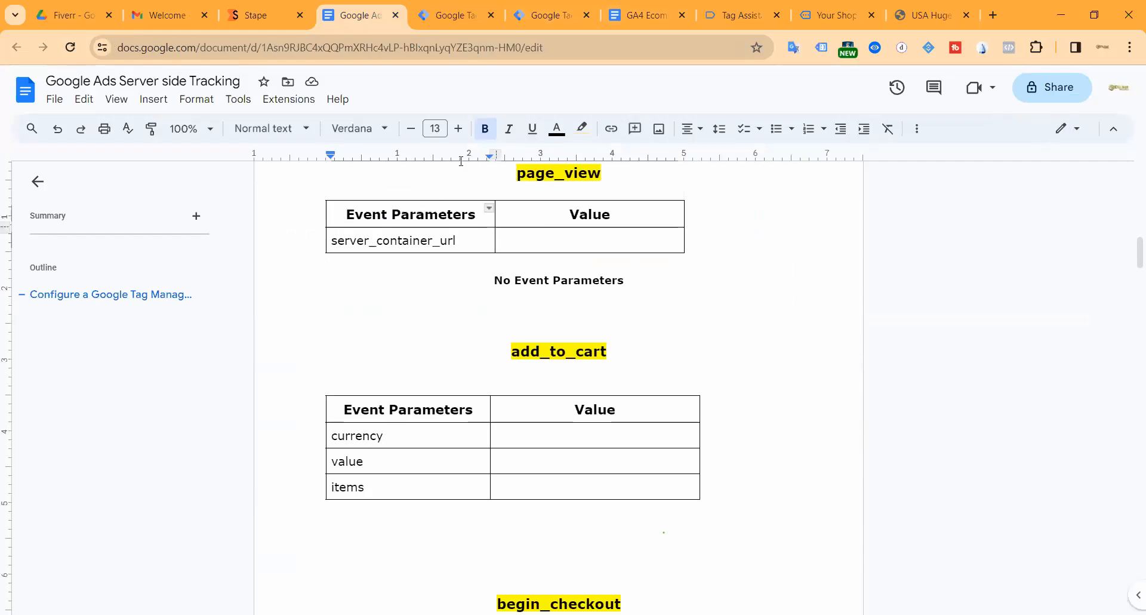
Look over the web container and Stape, and switch to the server container in Google Tag Manager to open its admin settings.
key(ctrl+Tab)
key(ctrl+Tab)
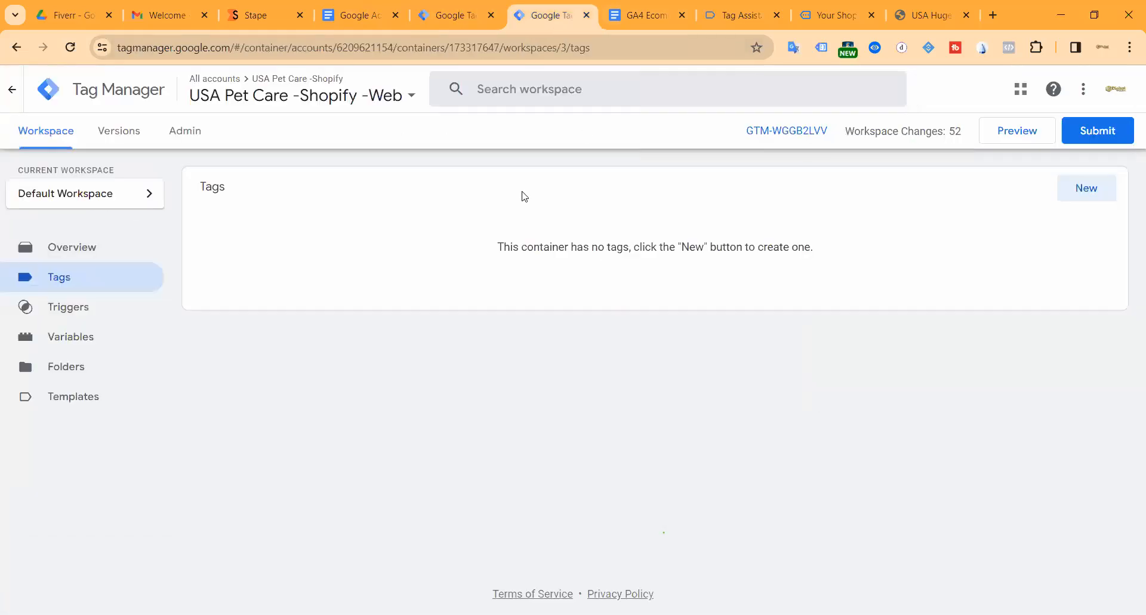
click(254, 22)
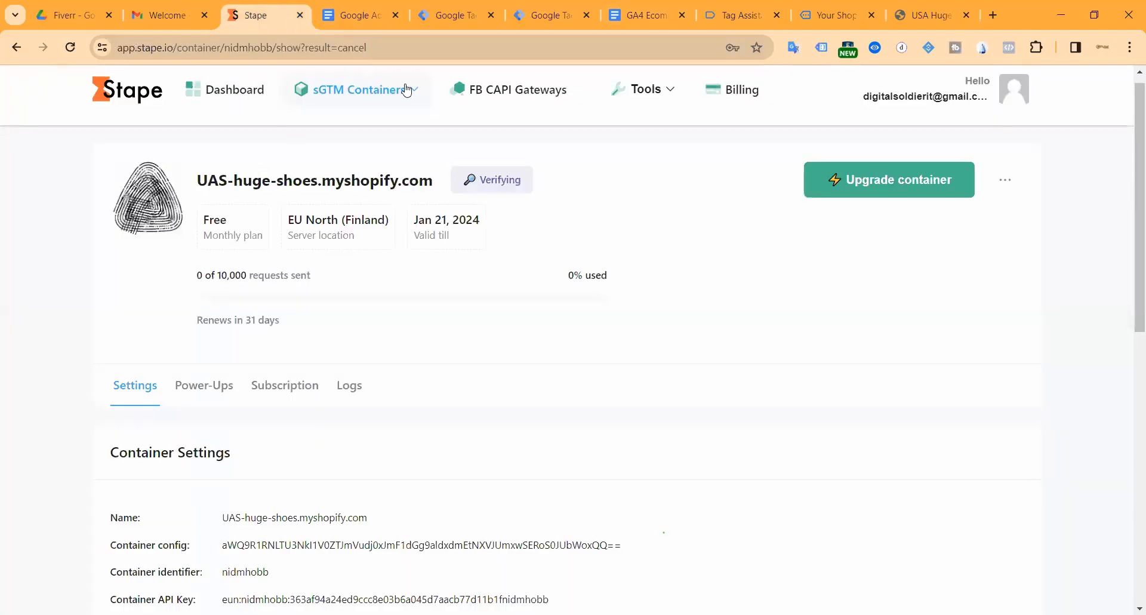
click(450, 23)
click(657, 127)
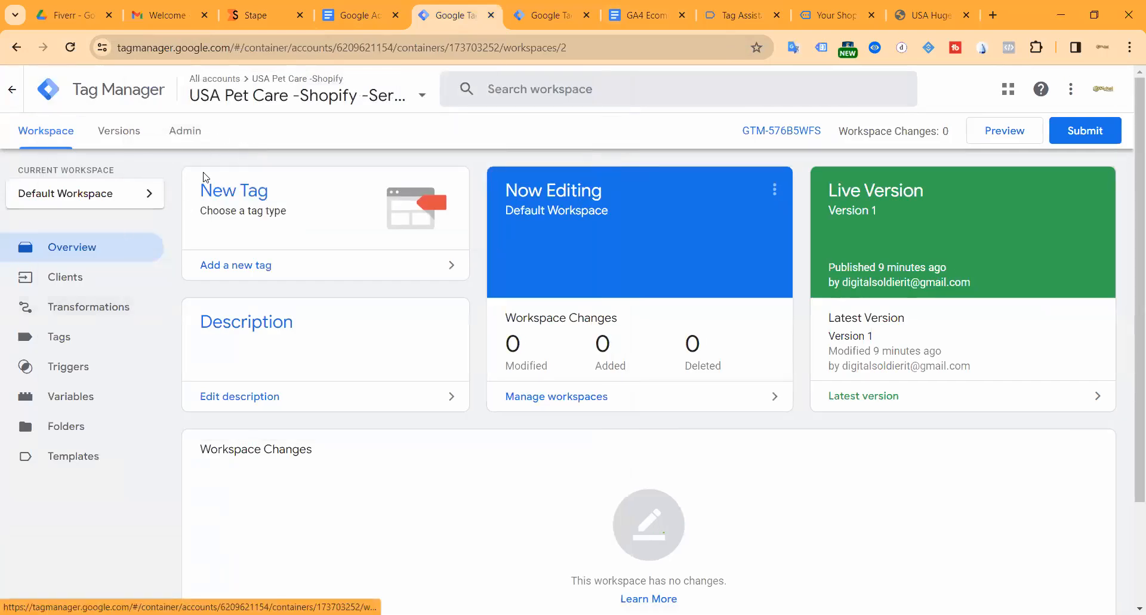
click(197, 132)
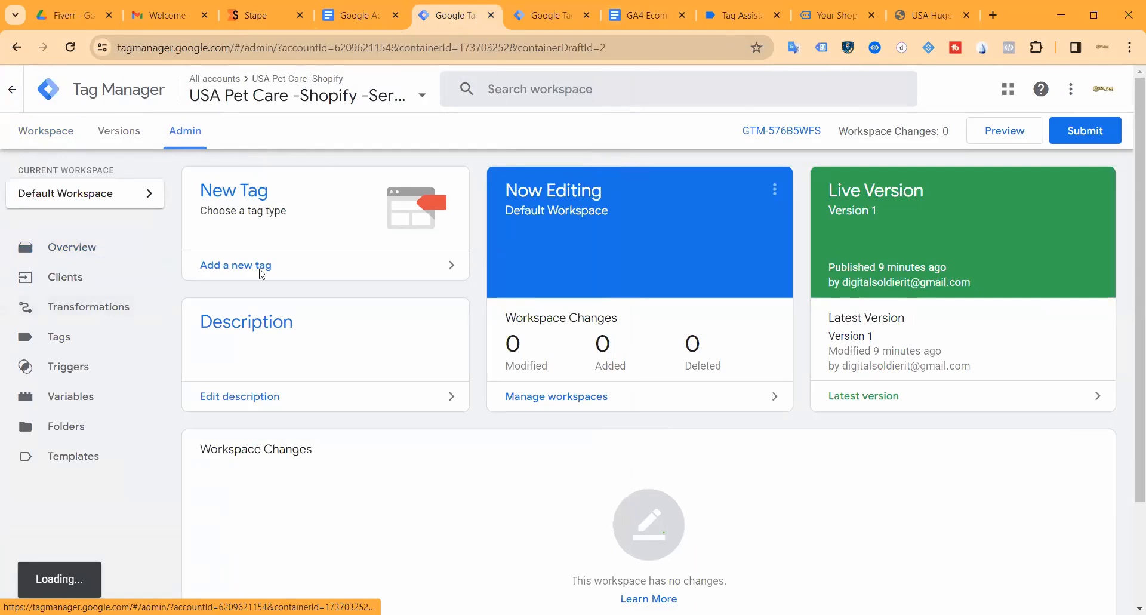
Switch to the Stape container page and copy the tagging server URL from its Domains section.
click(257, 16)
scroll(332, 357, down, 5)
click(507, 330)
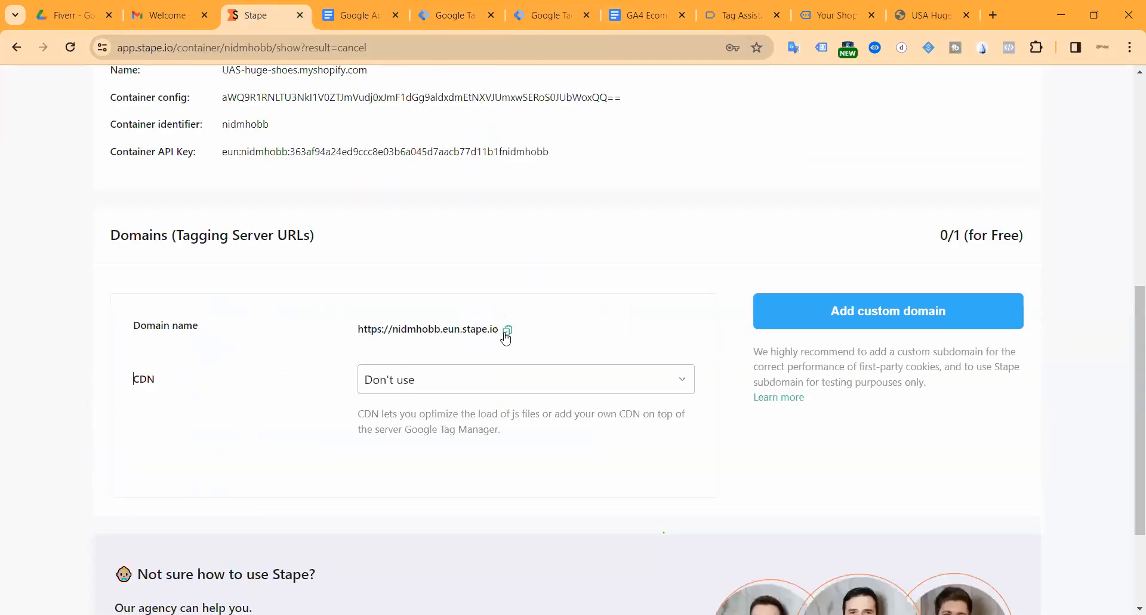
Return to the web container in Google Tag Manager and start a new tag of type Google Tag.
click(534, 16)
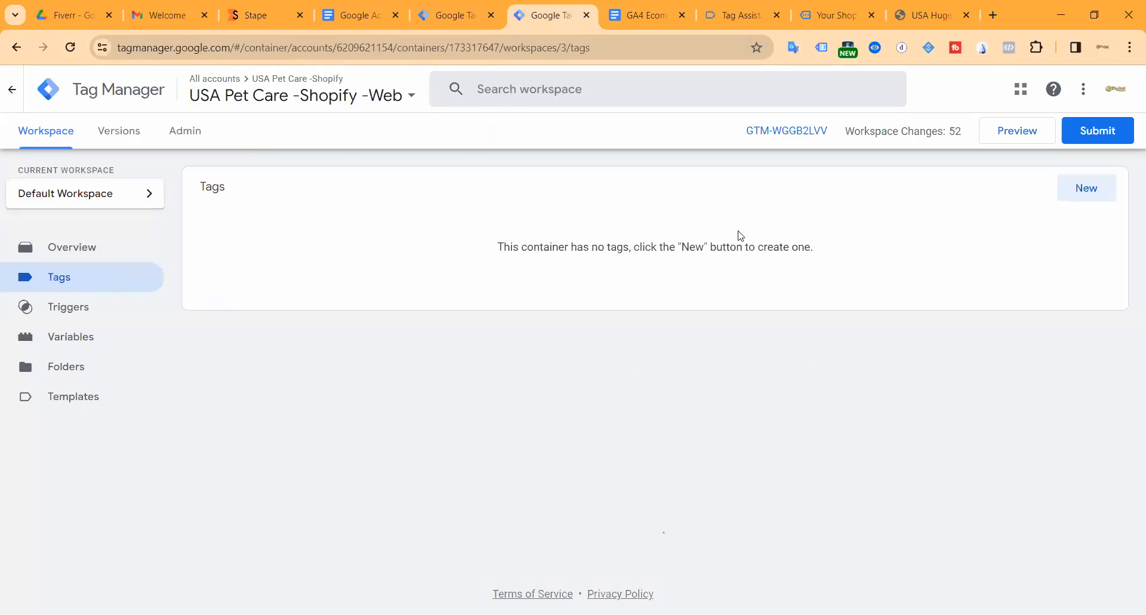
click(1072, 197)
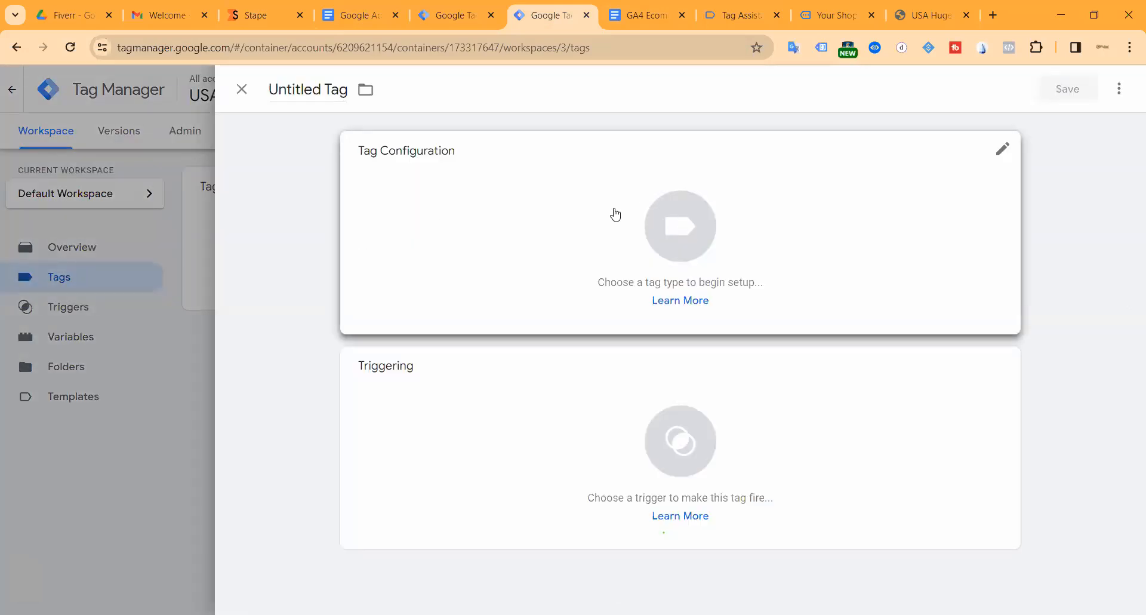
click(670, 230)
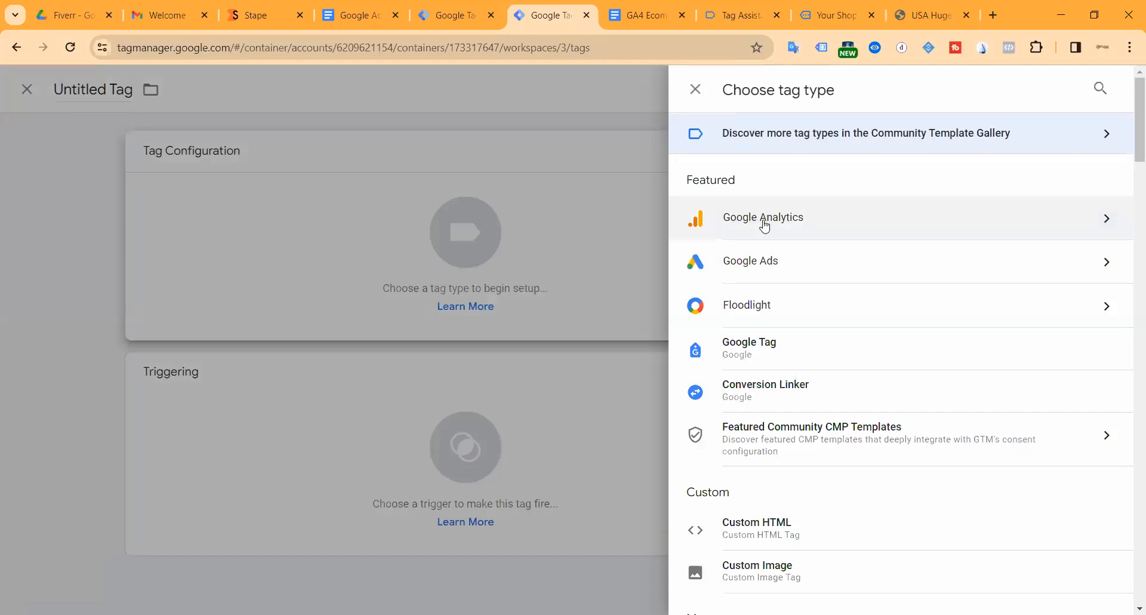
click(777, 225)
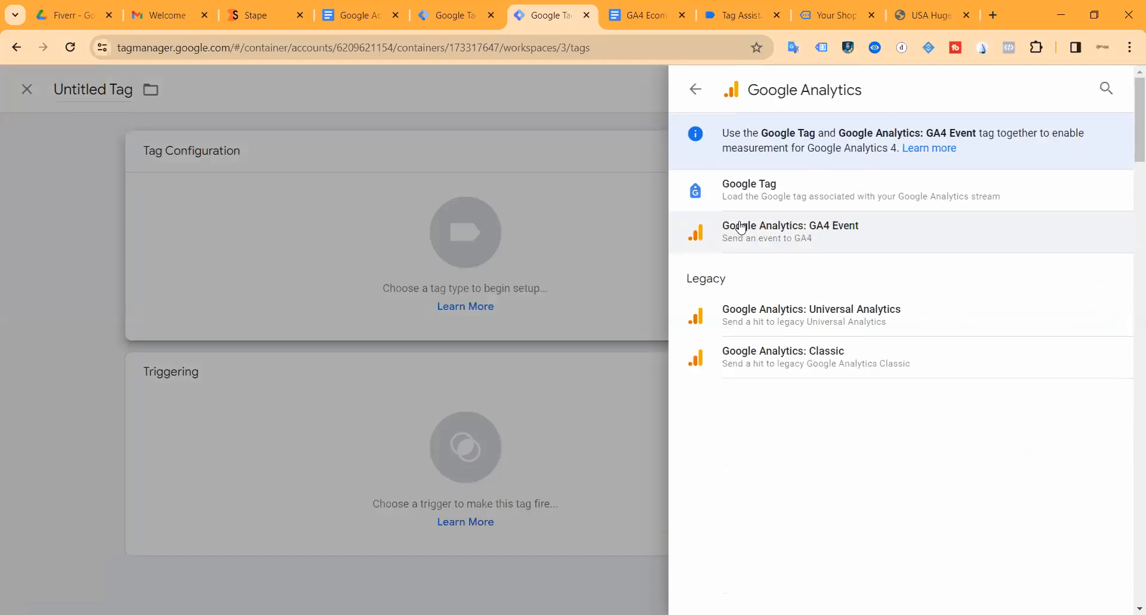
click(786, 194)
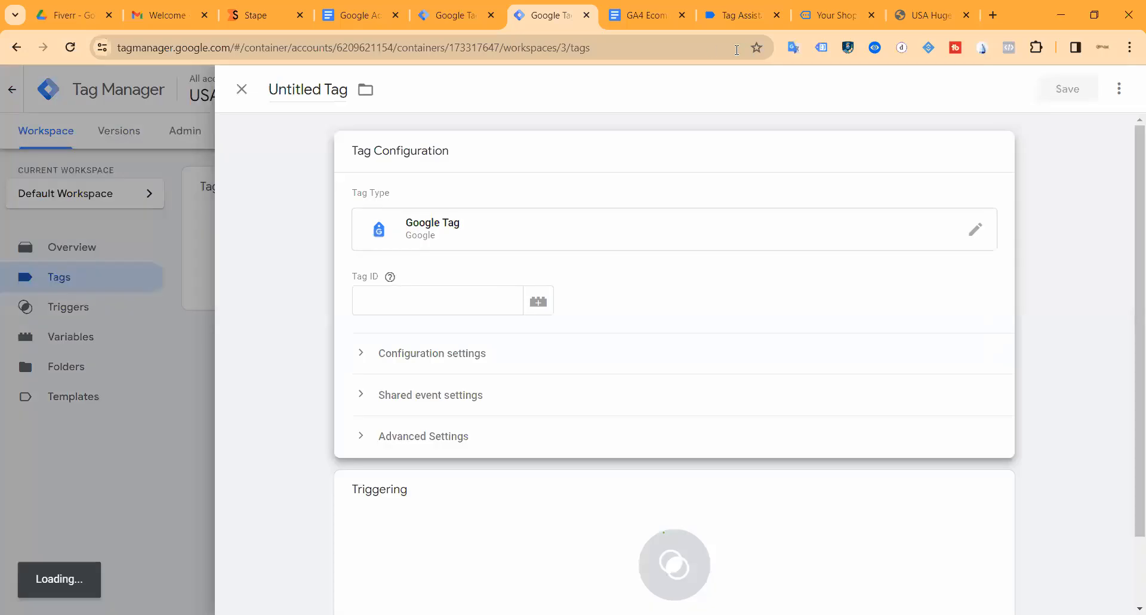
Search for google analytics in a new browser tab, sign in to Analytics from its product page, and close the leftover page.
click(992, 16)
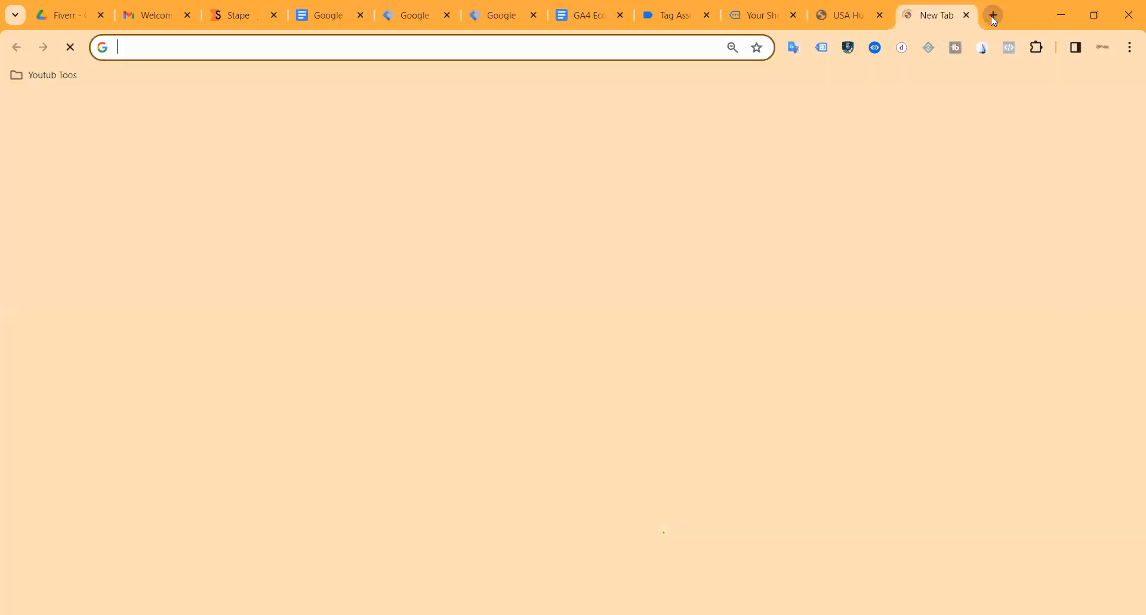
text(Goog)
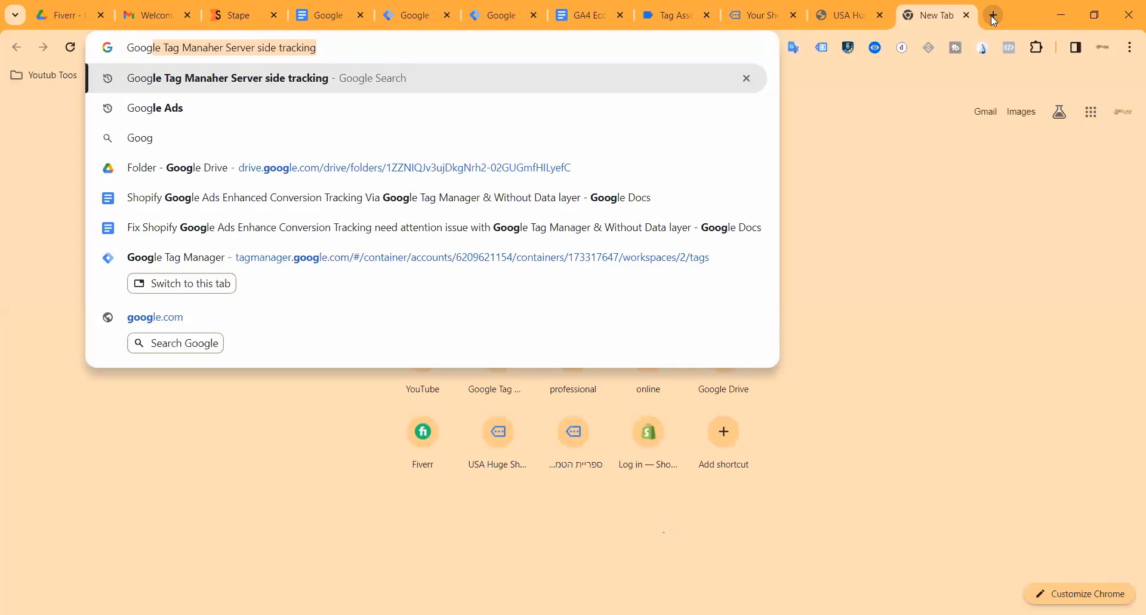
text(le Ana)
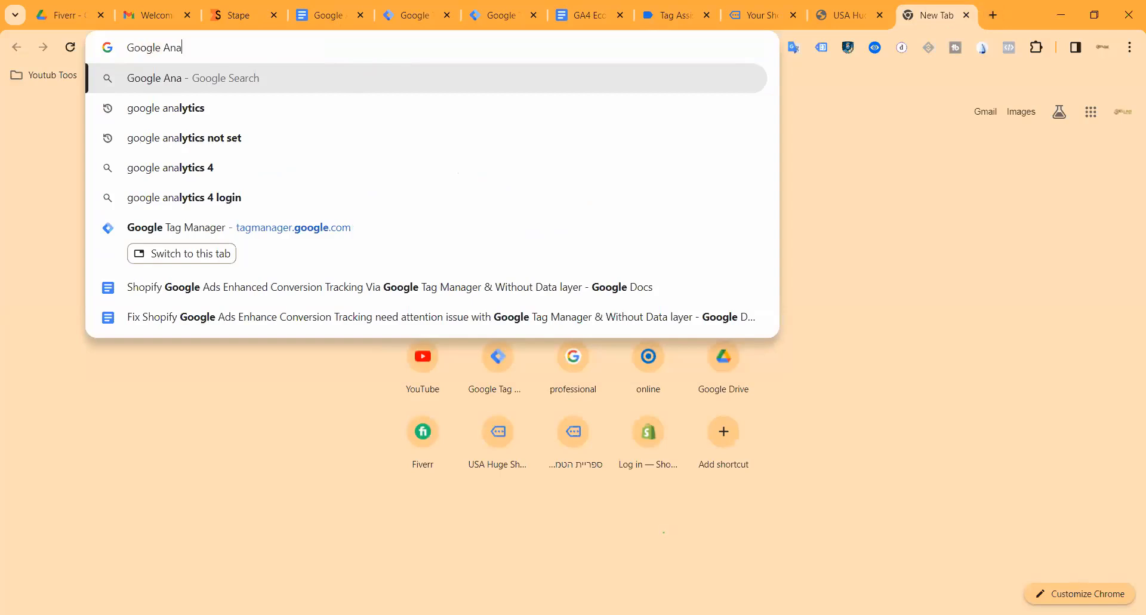
click(171, 111)
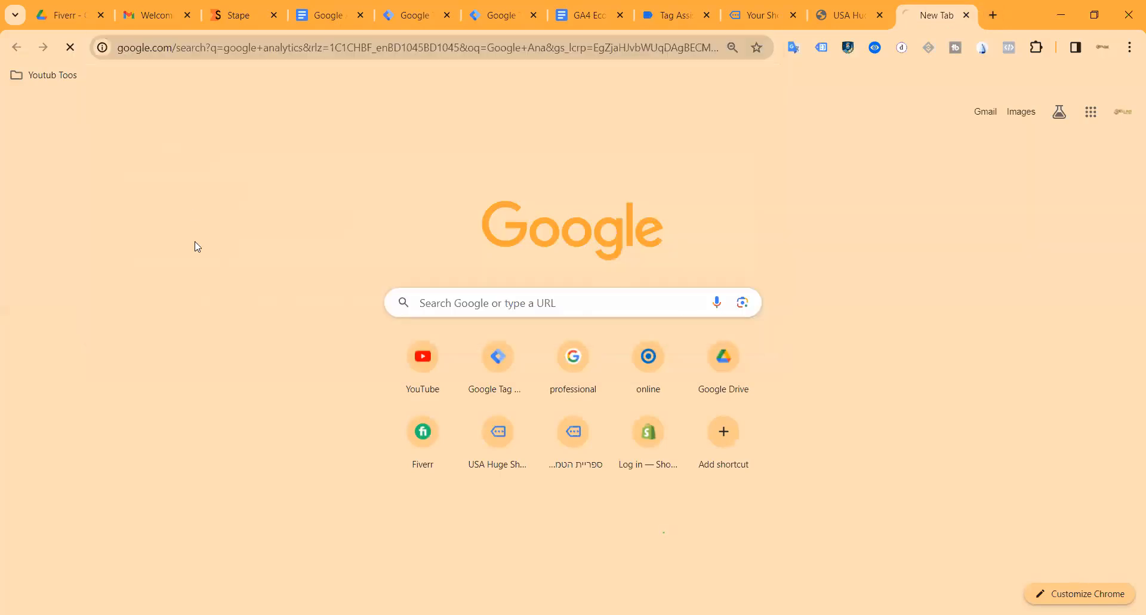
scroll(248, 287, down, 2)
scroll(287, 221, up, 2)
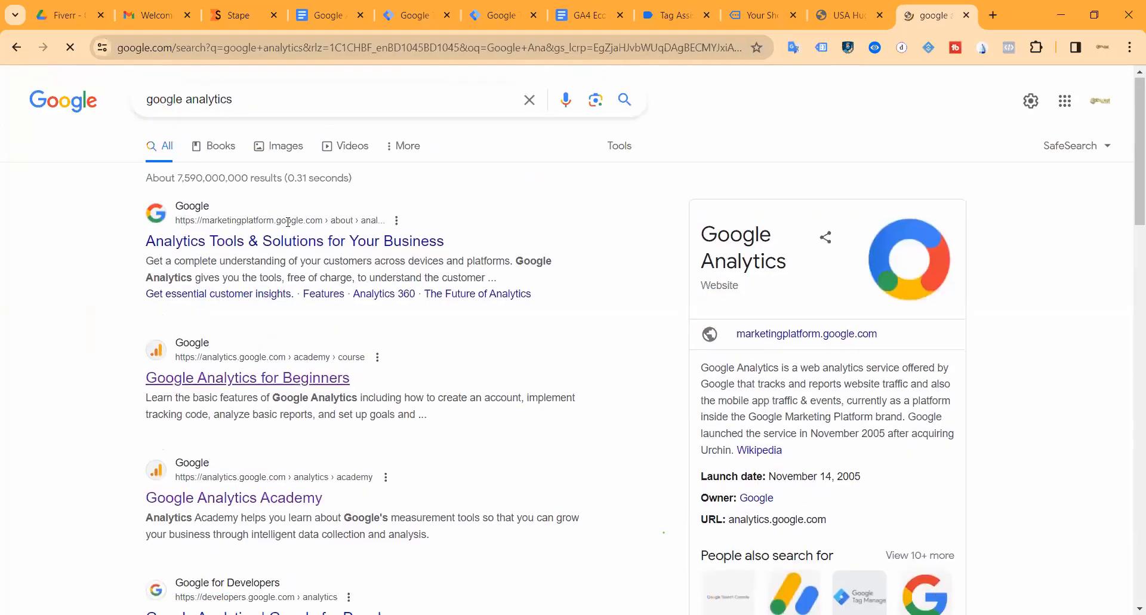
click(281, 245)
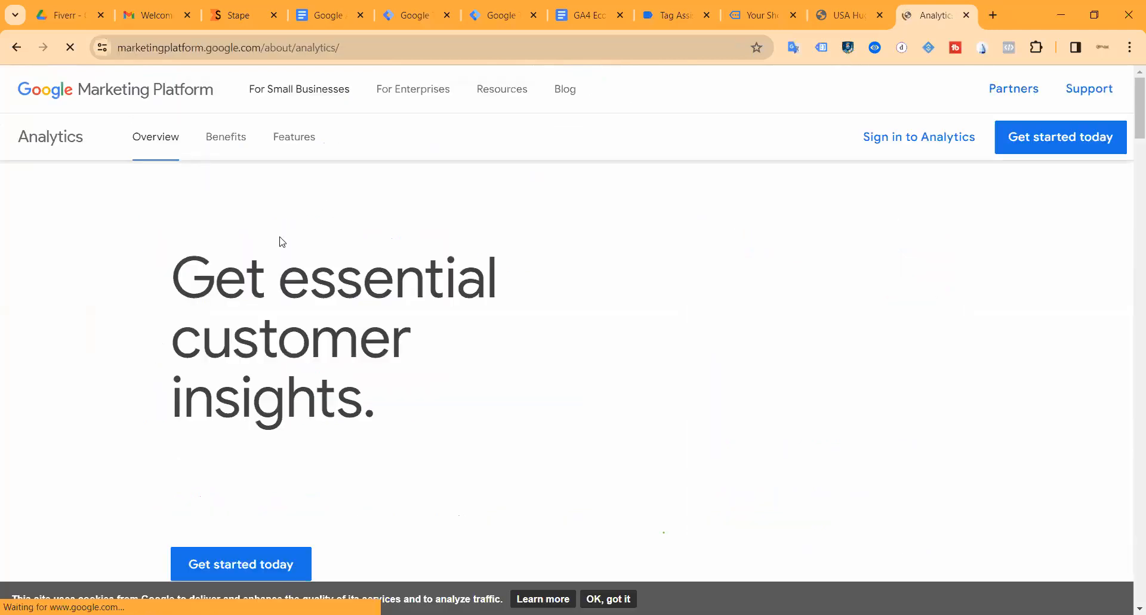
click(955, 138)
click(887, 15)
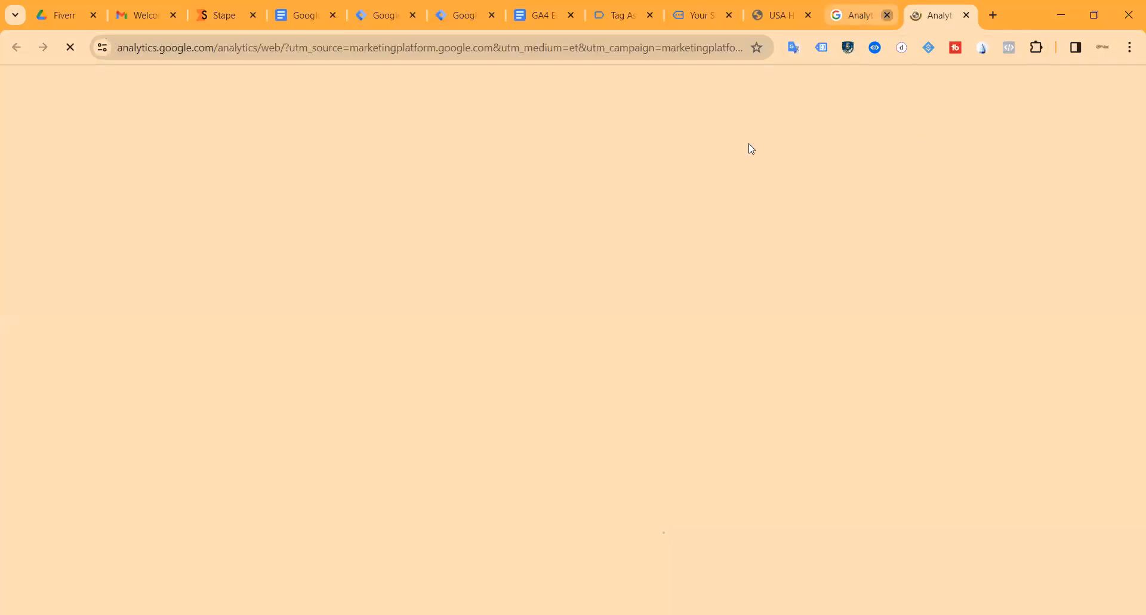
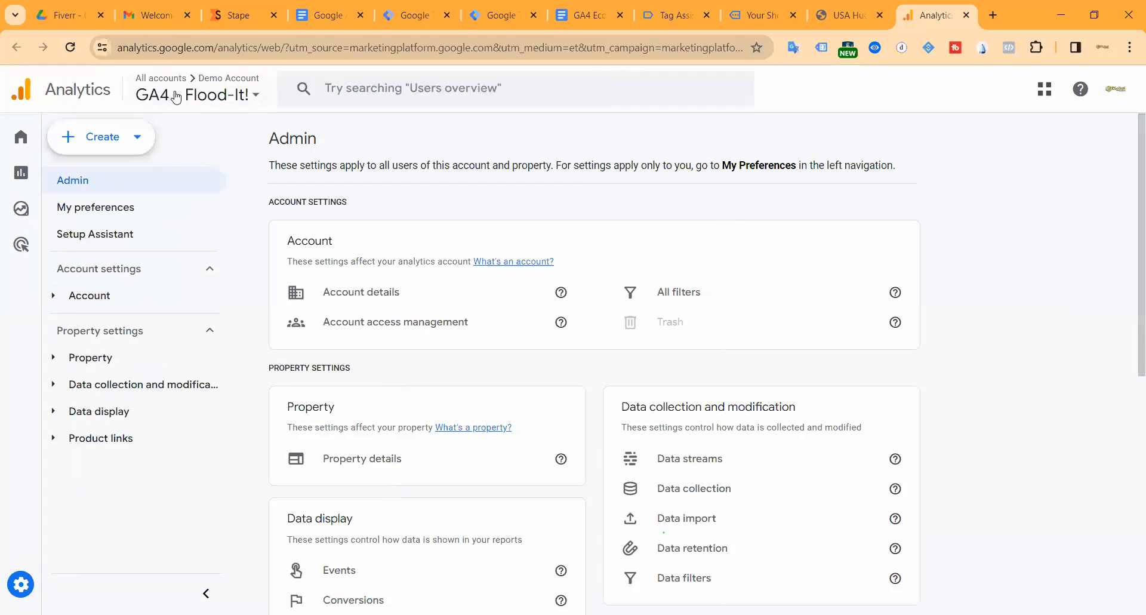
Start creating a new Analytics account and name it UAS-huge-shoes.myshopify.com.
click(179, 97)
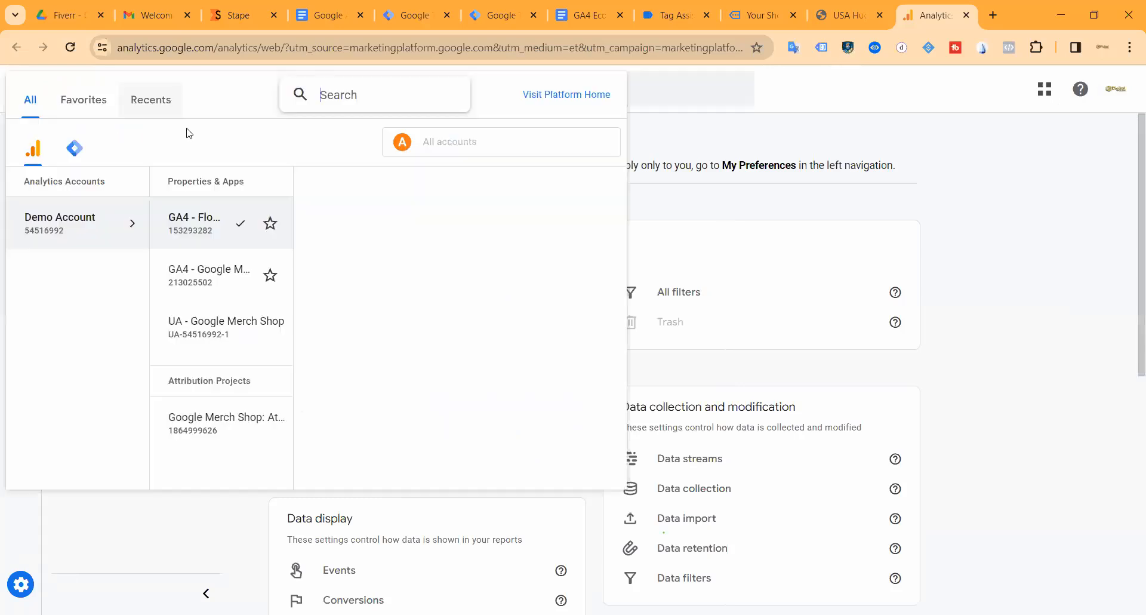
click(838, 87)
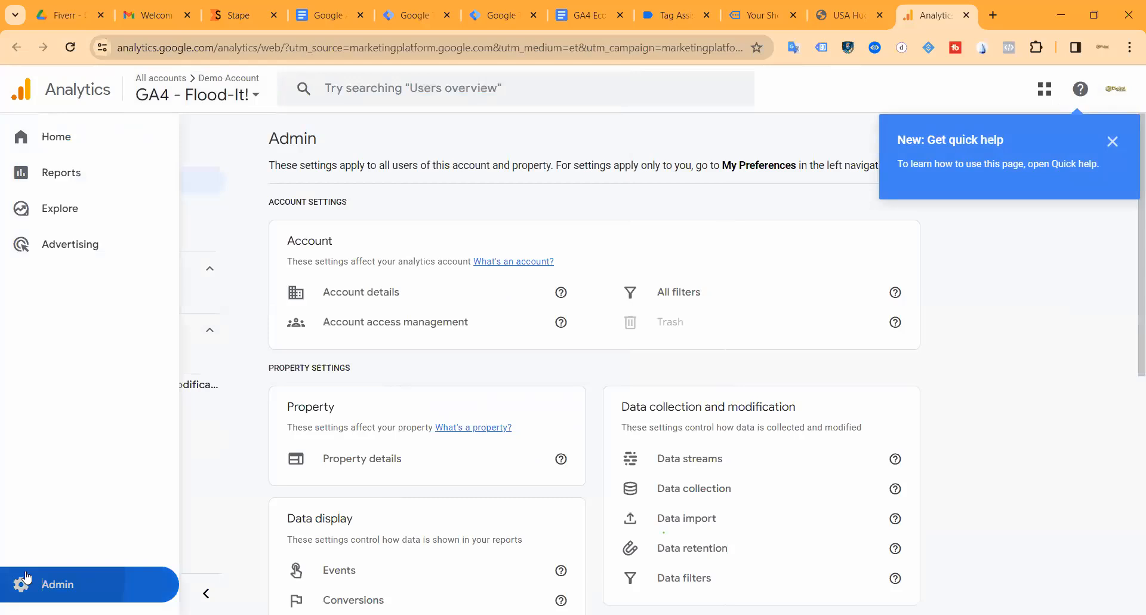
click(101, 137)
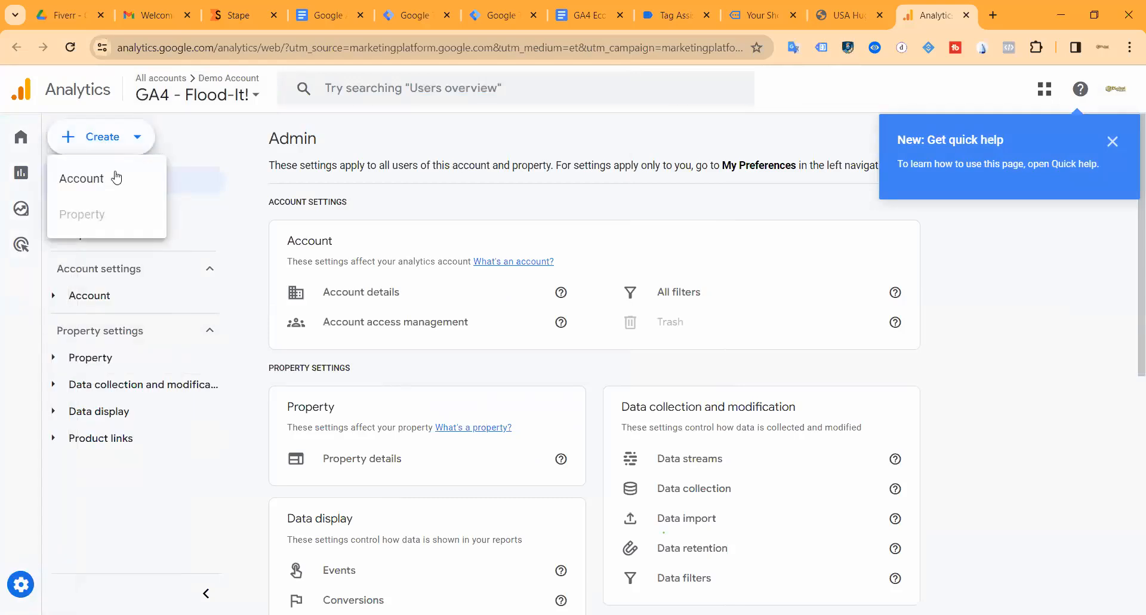
click(157, 179)
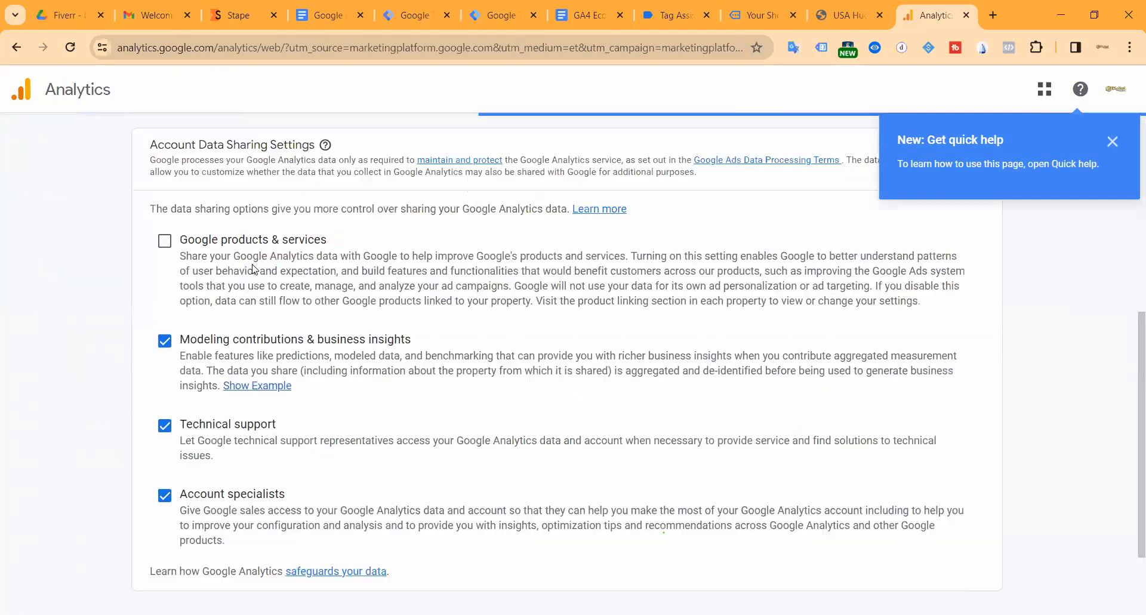
click(227, 425)
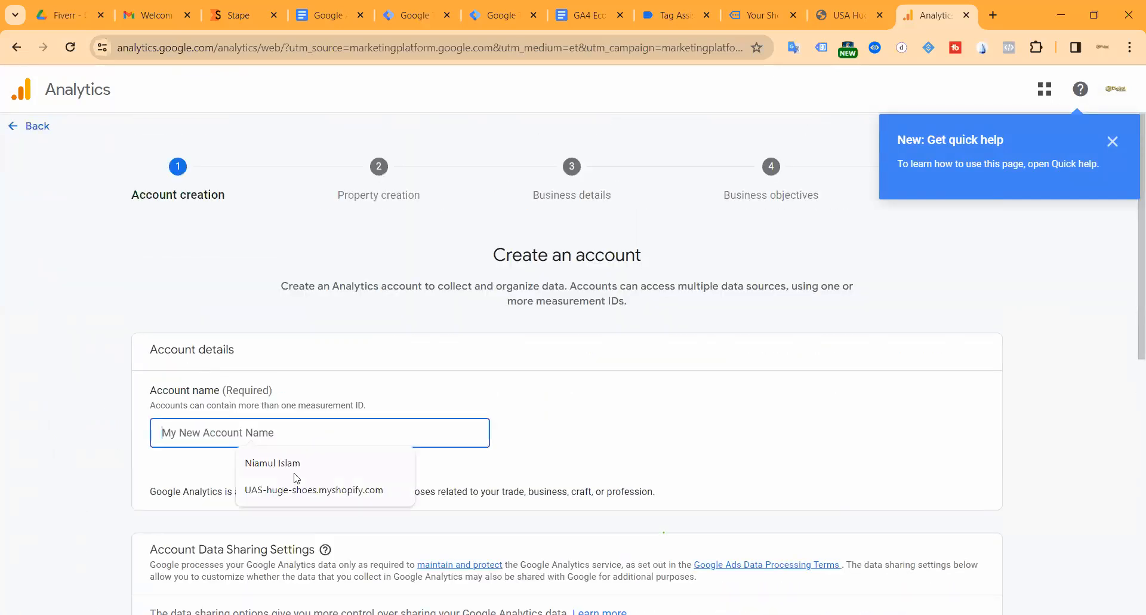
click(297, 484)
Enable data sharing with Google products & services and continue to property creation.
scroll(195, 354, down, 5)
click(165, 347)
scroll(165, 346, down, 4)
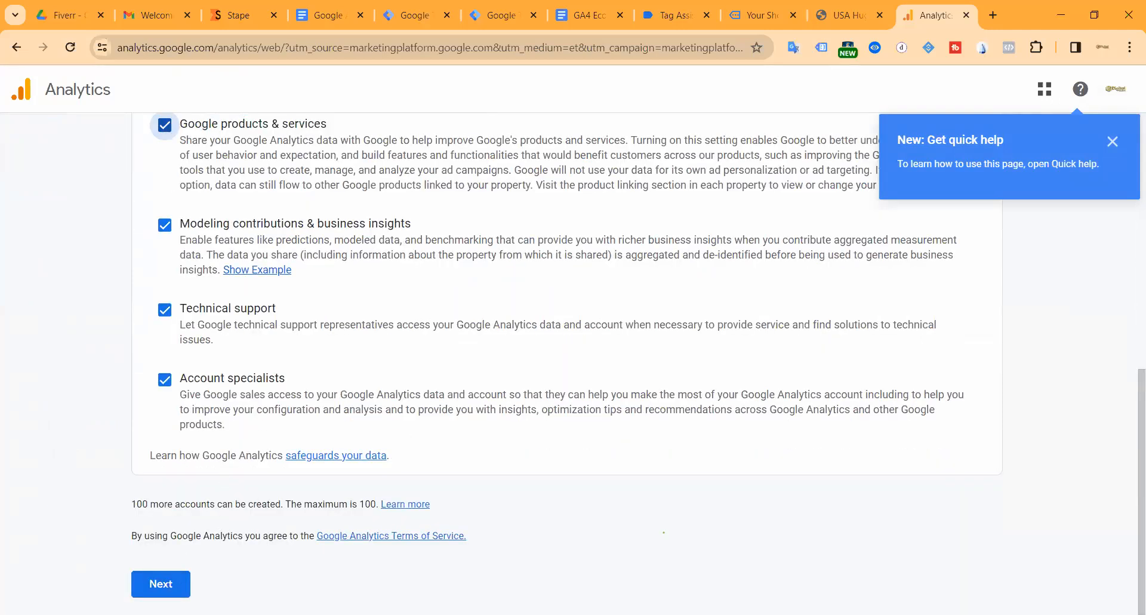
click(149, 583)
click(409, 420)
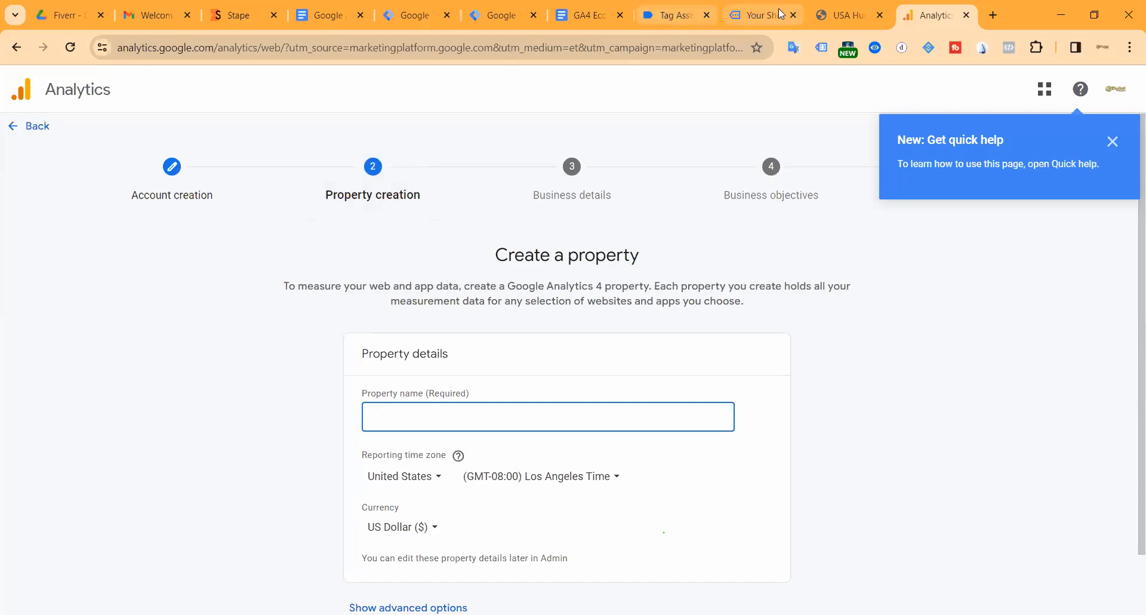
click(758, 14)
click(842, 15)
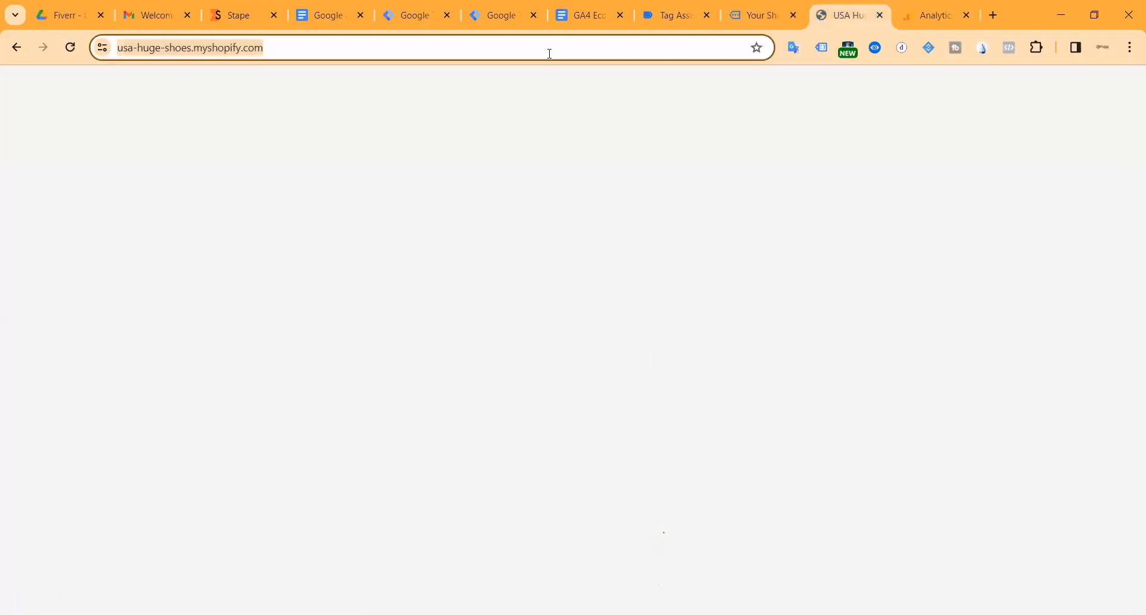
key(ctrl+Tab)
text(https://usa-huge-shoes.myshopify.com/)
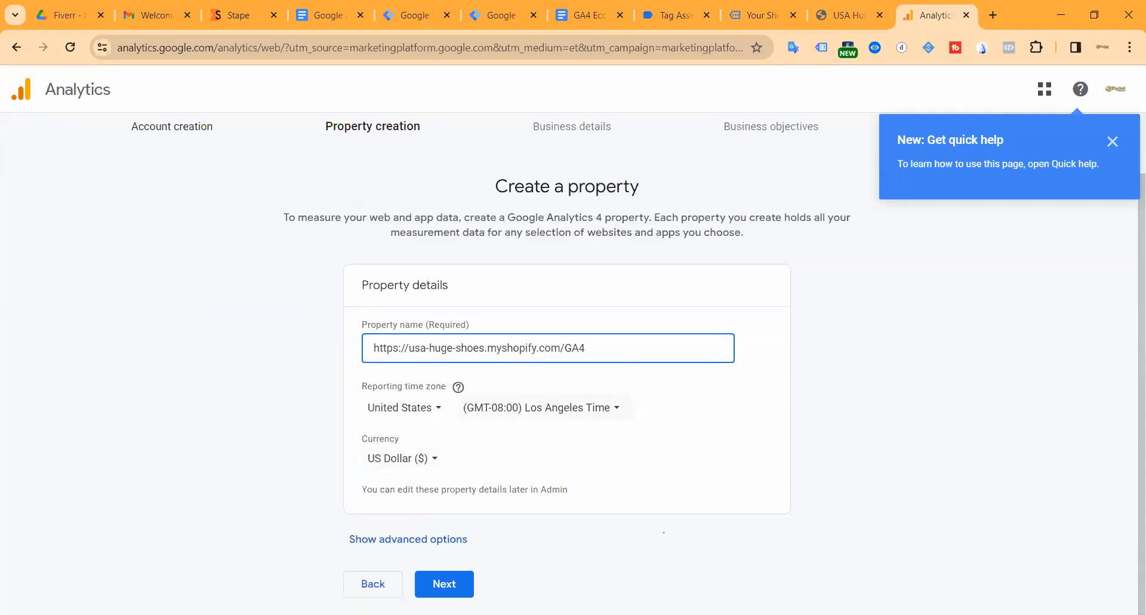
click(447, 583)
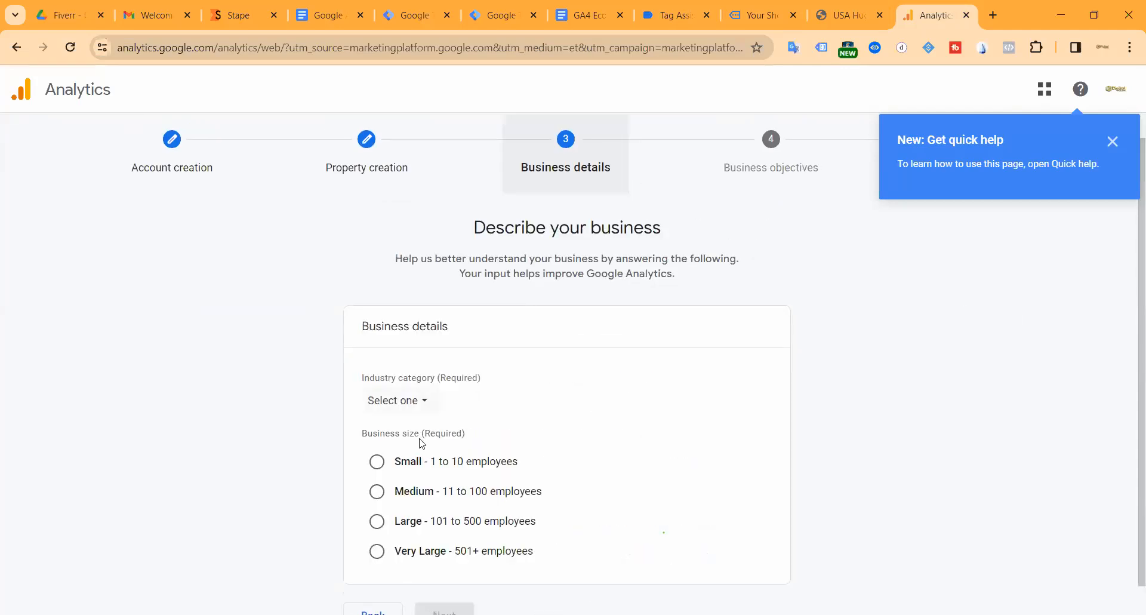
Set the industry category to Shopping and the business size to Small (1 to 10 employees), and continue to the business objectives.
scroll(422, 443, down, 1)
click(400, 367)
scroll(452, 240, down, 5)
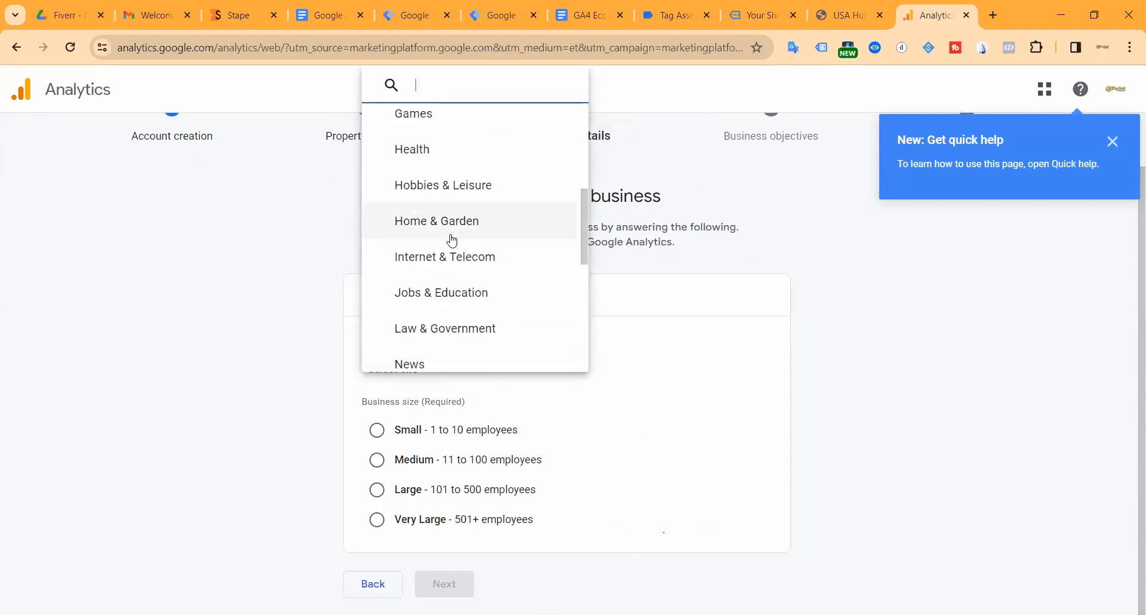
scroll(455, 278, down, 5)
click(465, 323)
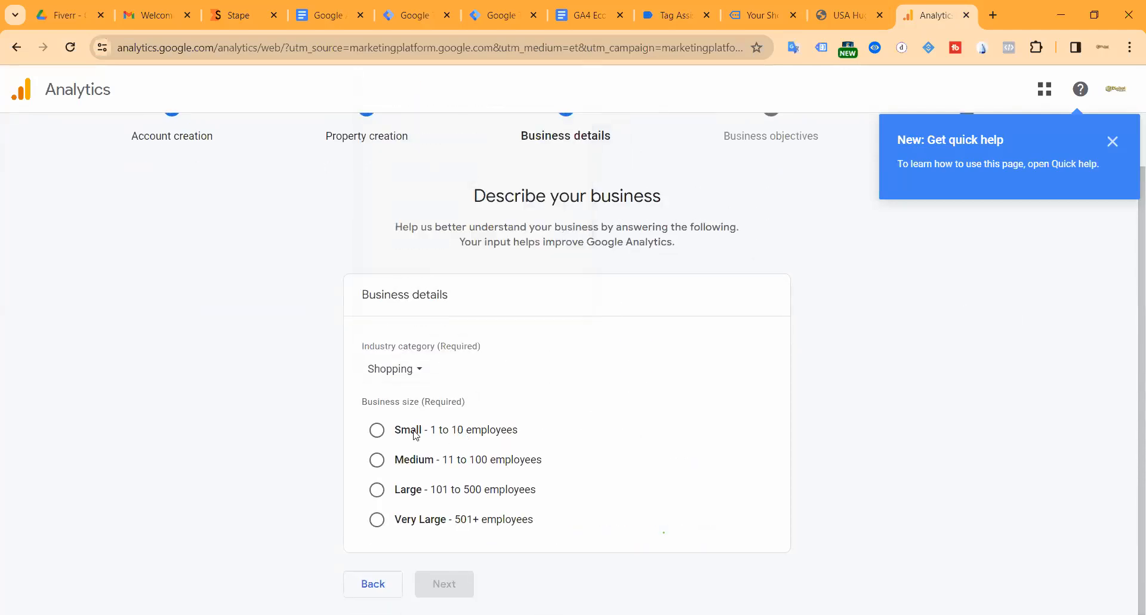
click(377, 431)
click(445, 584)
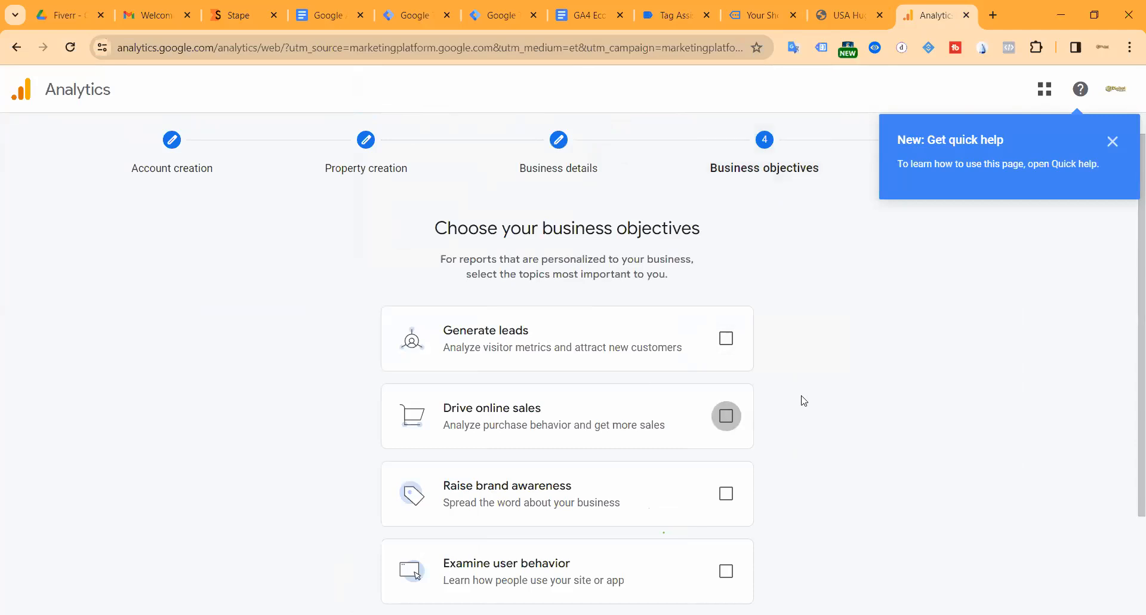
Choose Drive online sales as the business objective and create the Analytics account.
click(726, 416)
scroll(728, 436, down, 2)
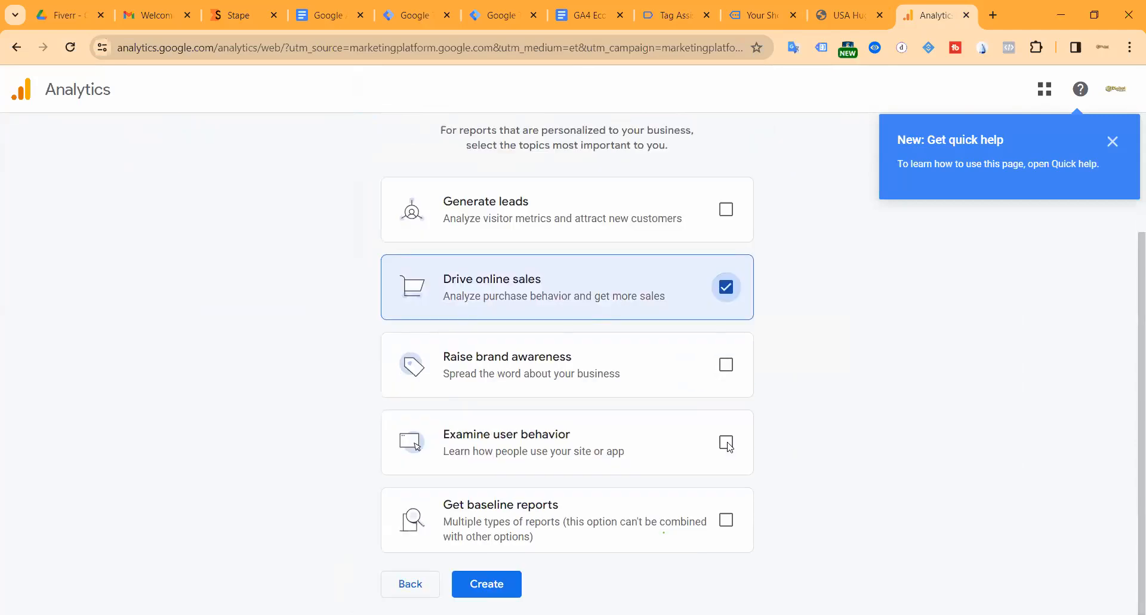
click(507, 584)
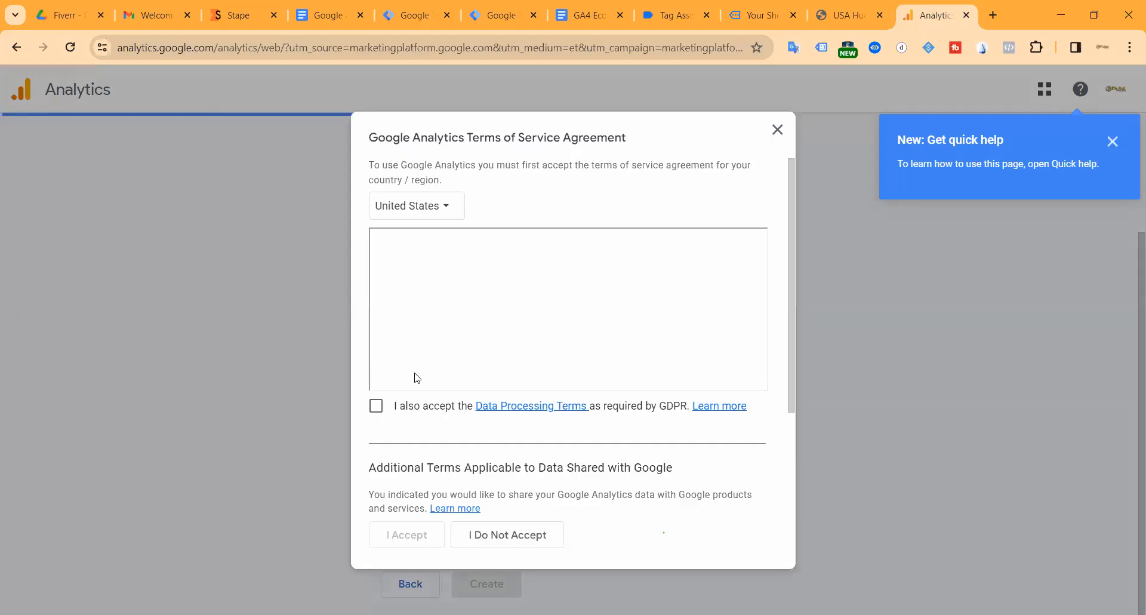
Accept the Google Analytics Terms of Service, including the GDPR Data Processing Terms and the additional terms for data shared with Google.
click(377, 406)
scroll(478, 352, down, 5)
scroll(488, 388, down, 15)
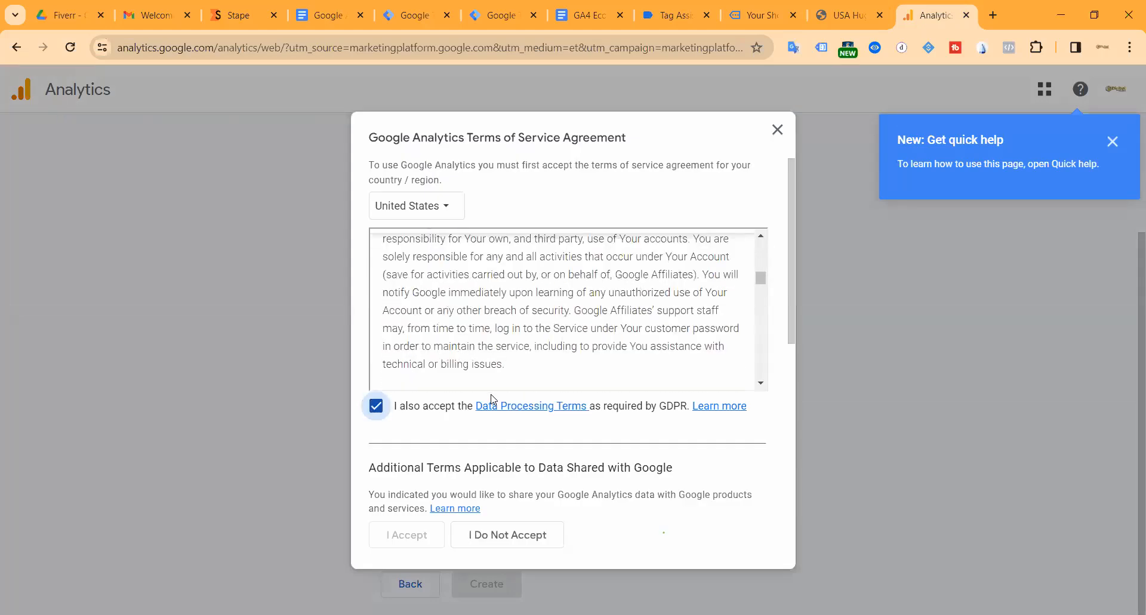
scroll(447, 347, down, 10)
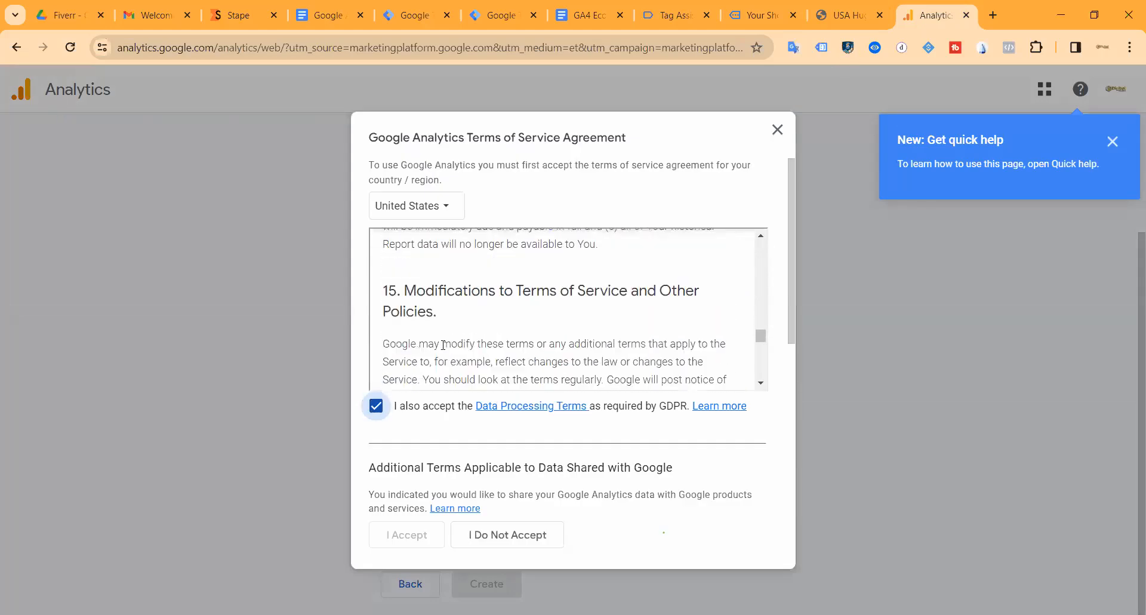
scroll(427, 545, down, 5)
click(376, 486)
click(406, 534)
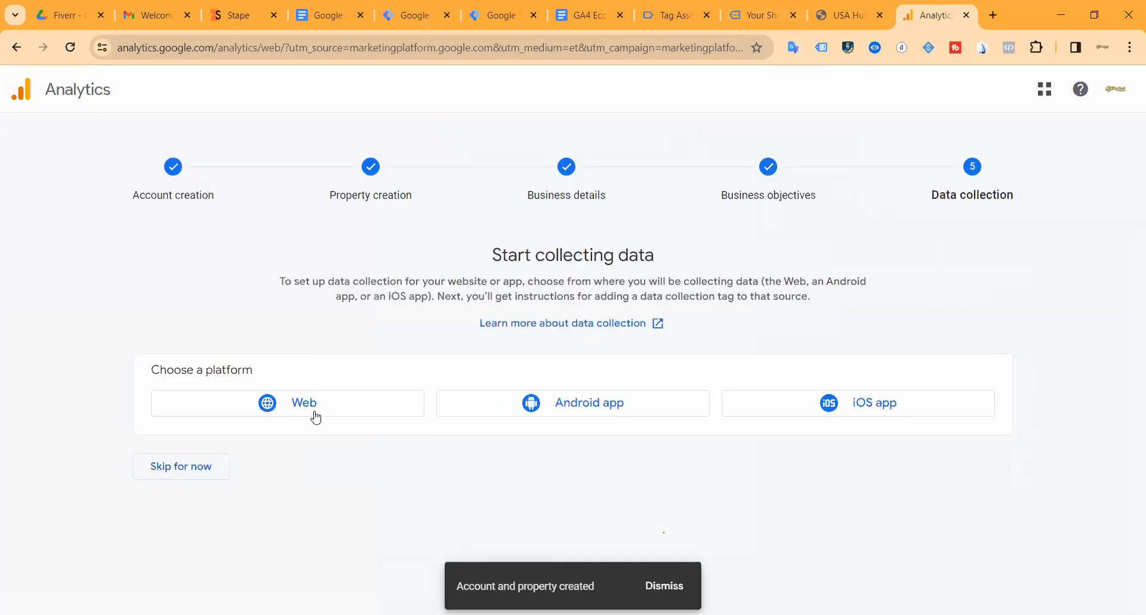
click(307, 404)
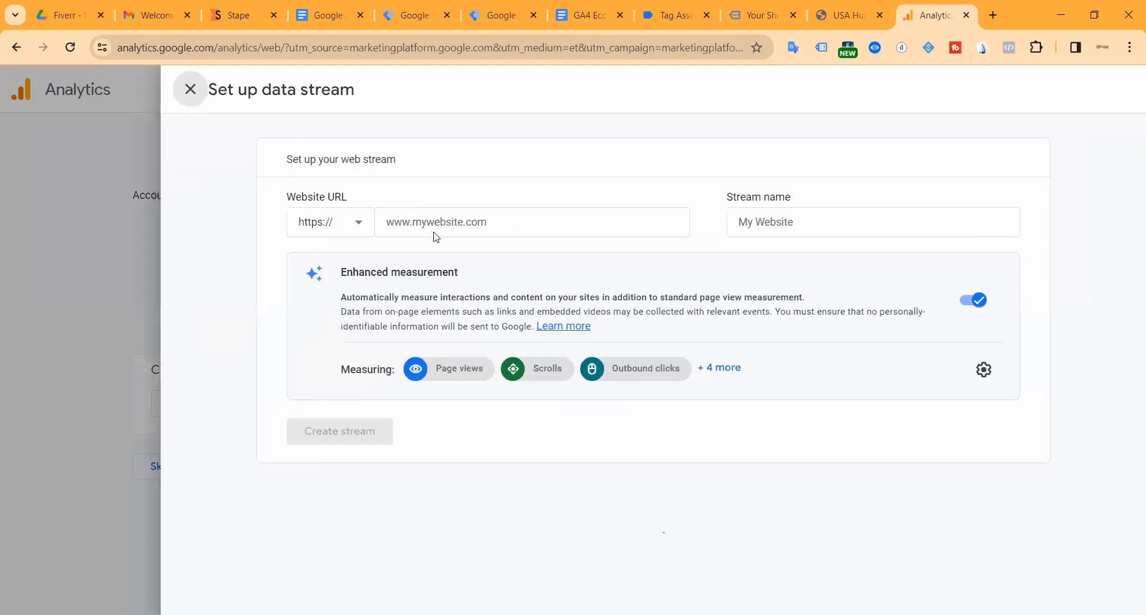
click(440, 221)
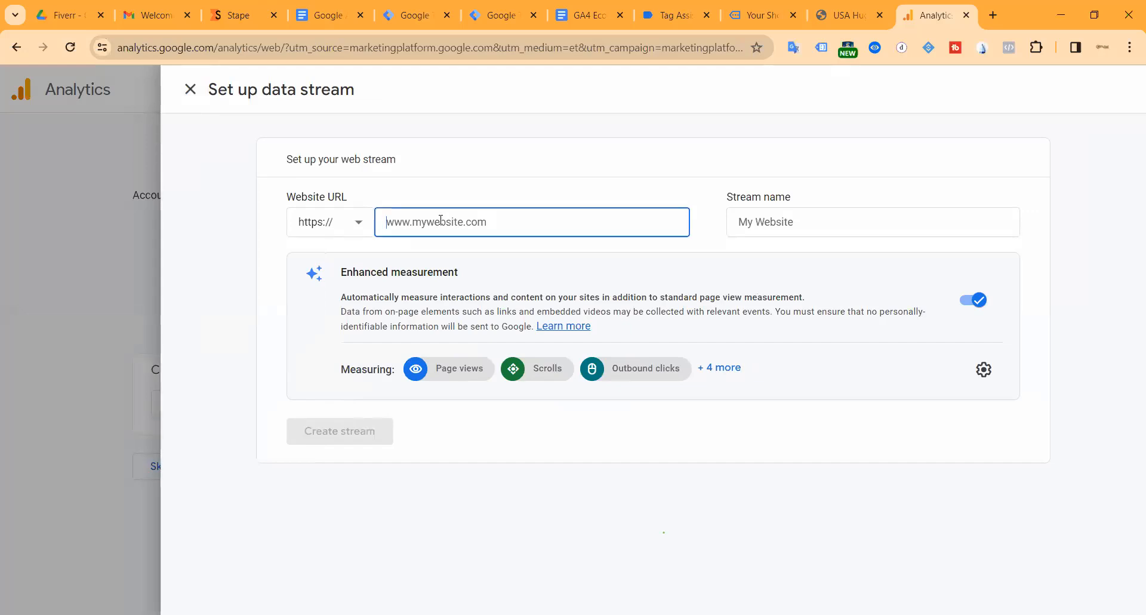
text(https://usa-huge-shoes.myshopify.com/)
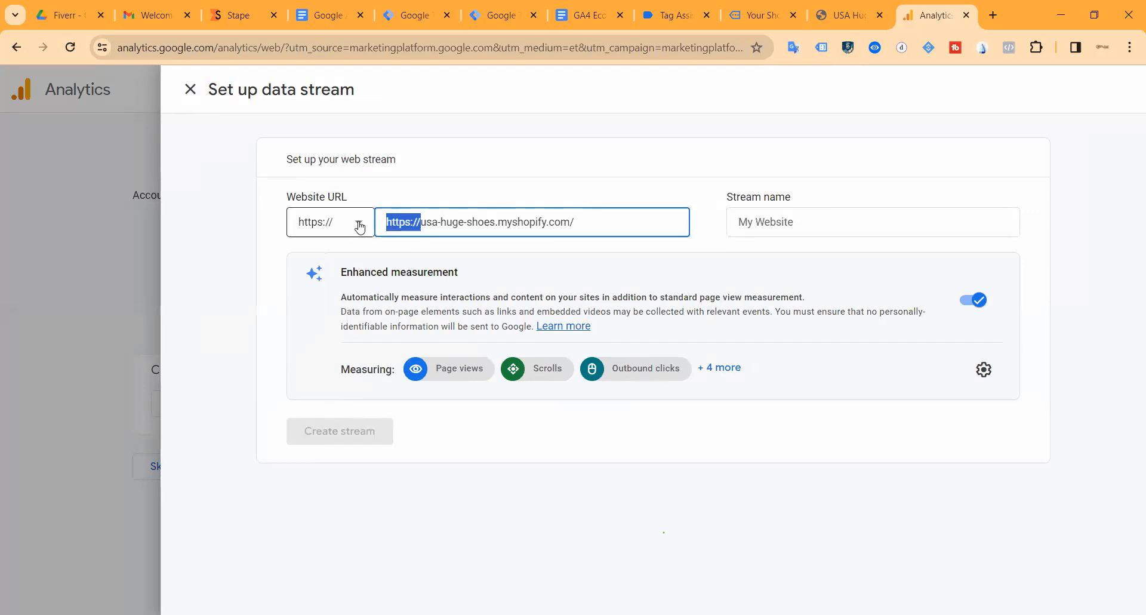
click(776, 220)
text(https://usa-huge-shoes.myshopify.com/)
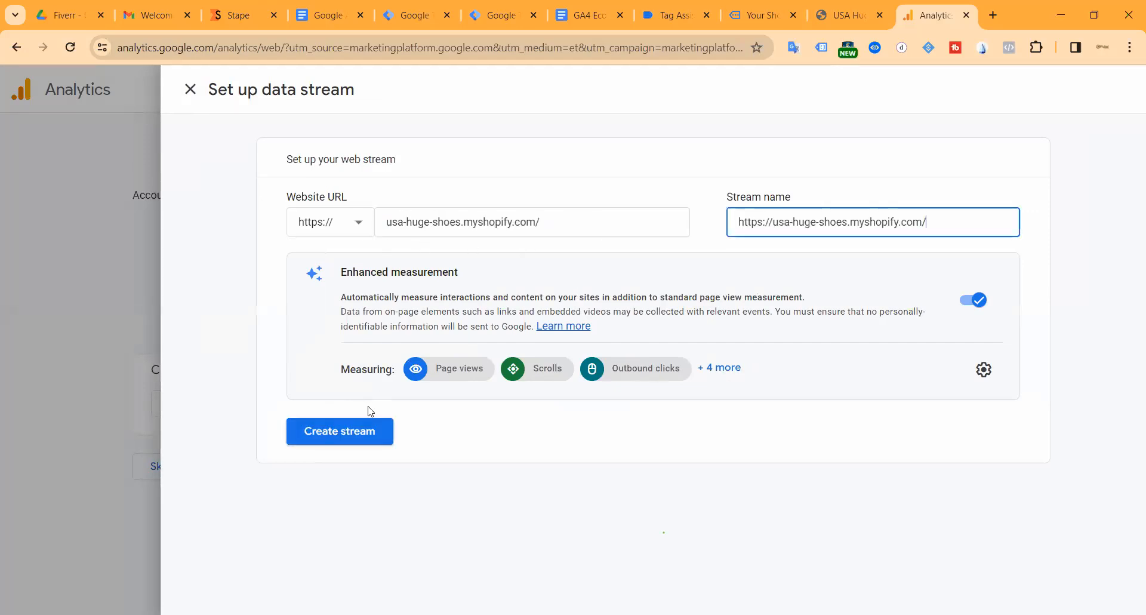
click(352, 431)
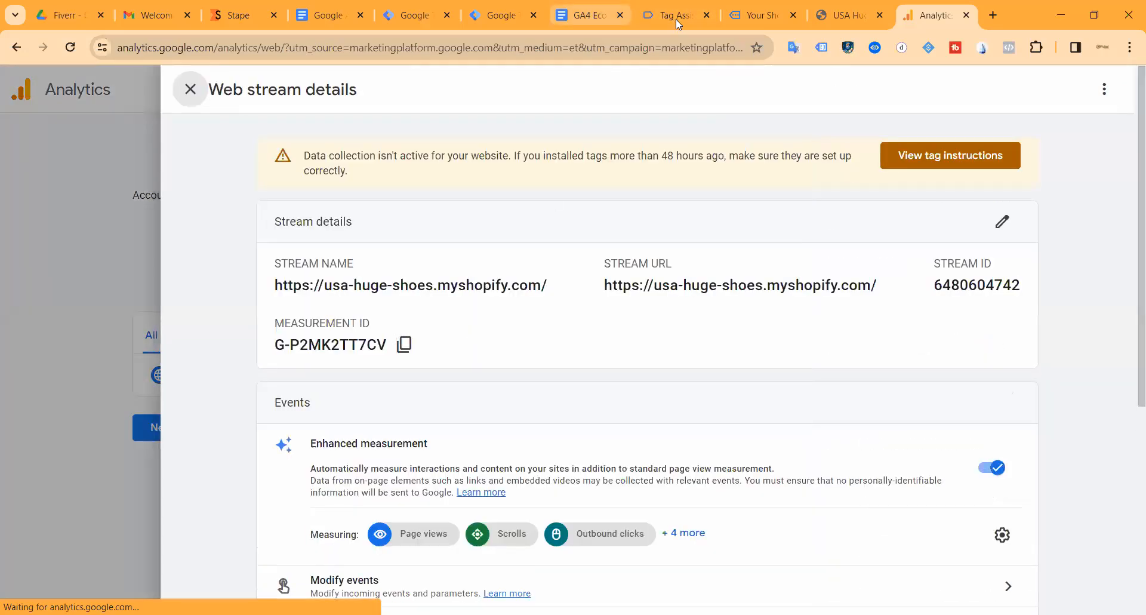
Copy the web stream's measurement ID and return to the Google Tag's Tag ID in Tag Manager.
drag(485, 18, 633, 21)
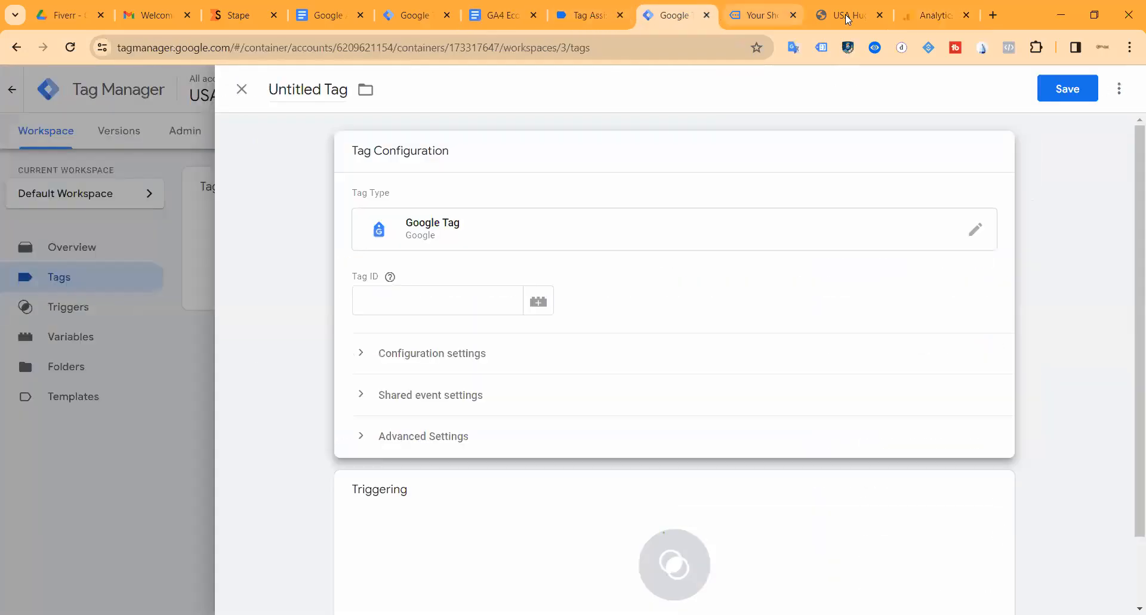
click(922, 18)
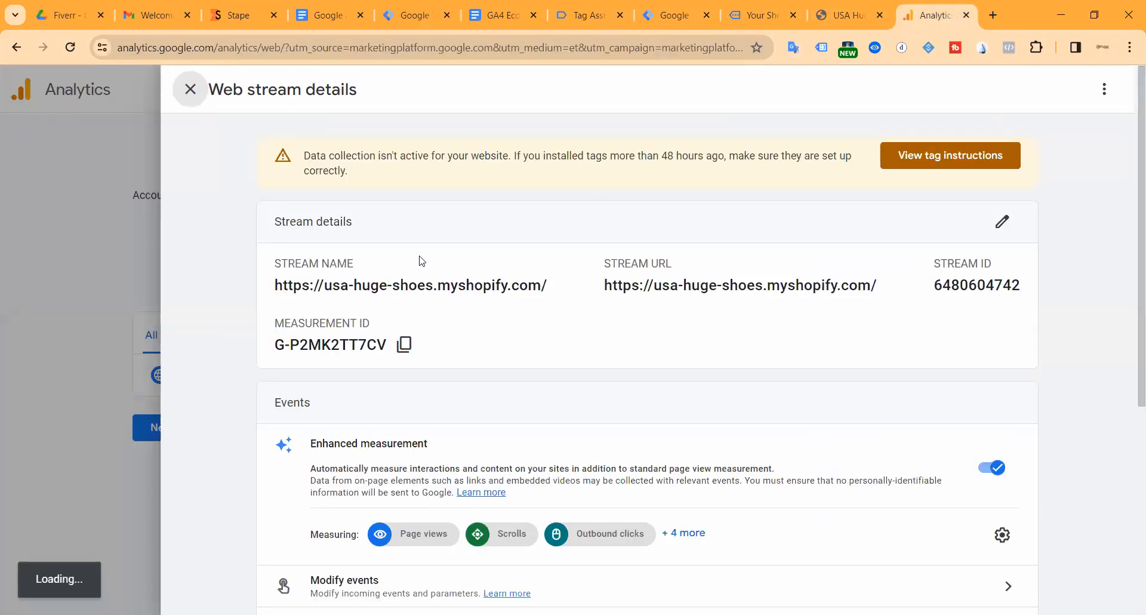
click(405, 345)
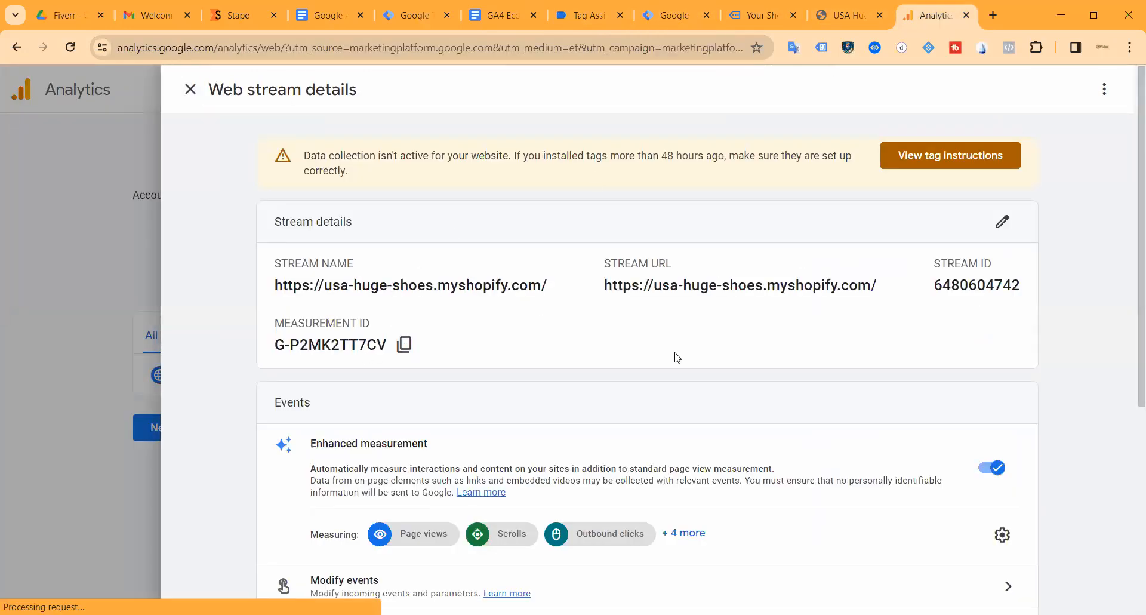
click(950, 156)
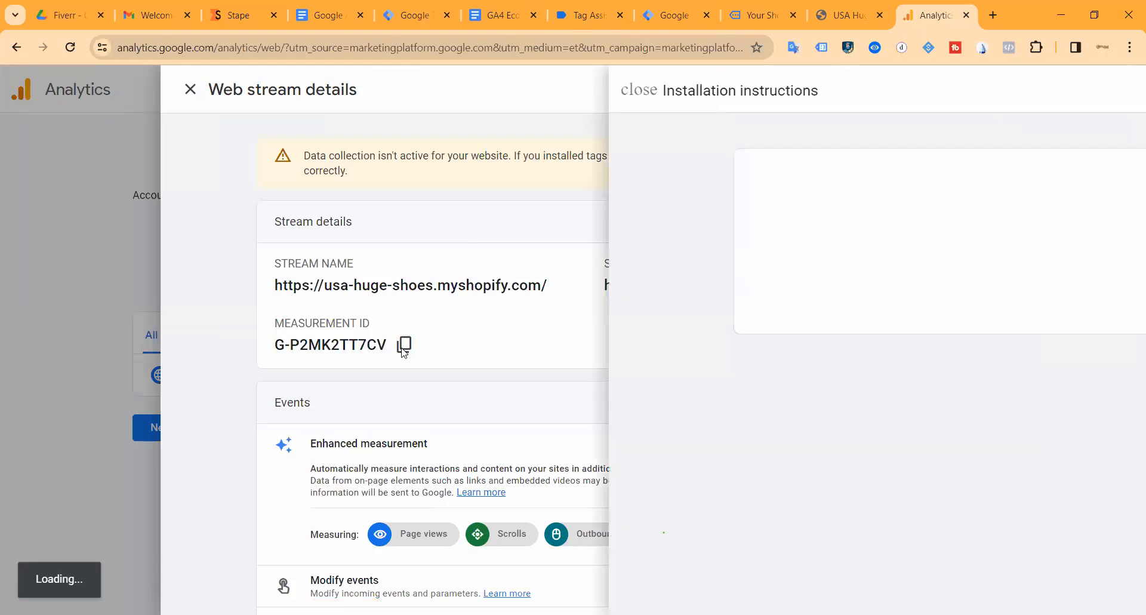
click(244, 90)
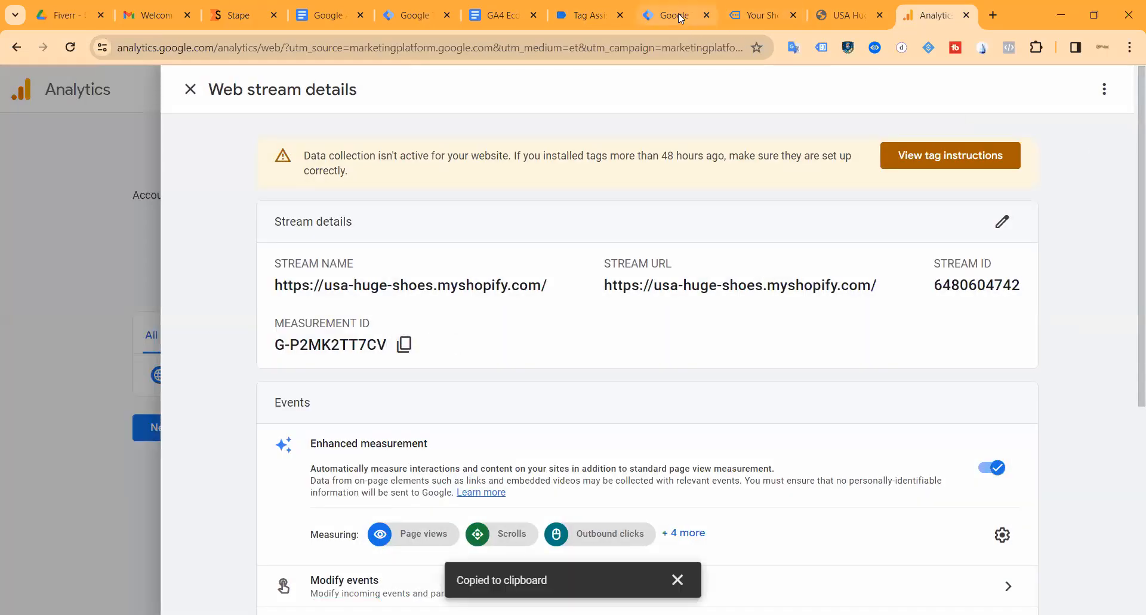
click(673, 15)
click(404, 298)
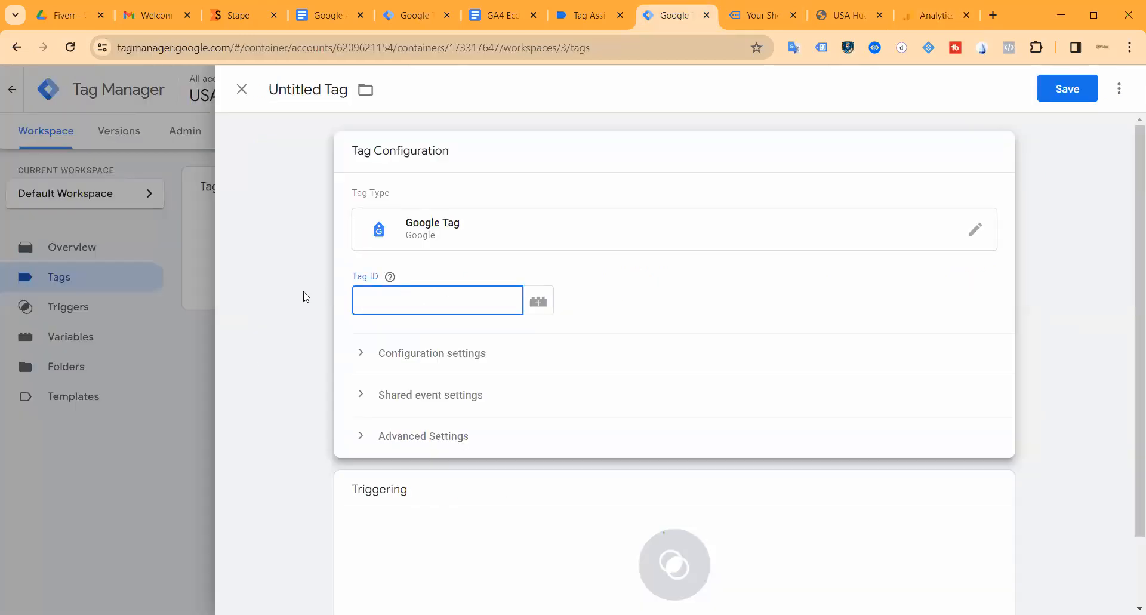
Create a new Constant variable for the Tag ID and set its value to the copied measurement ID.
click(537, 301)
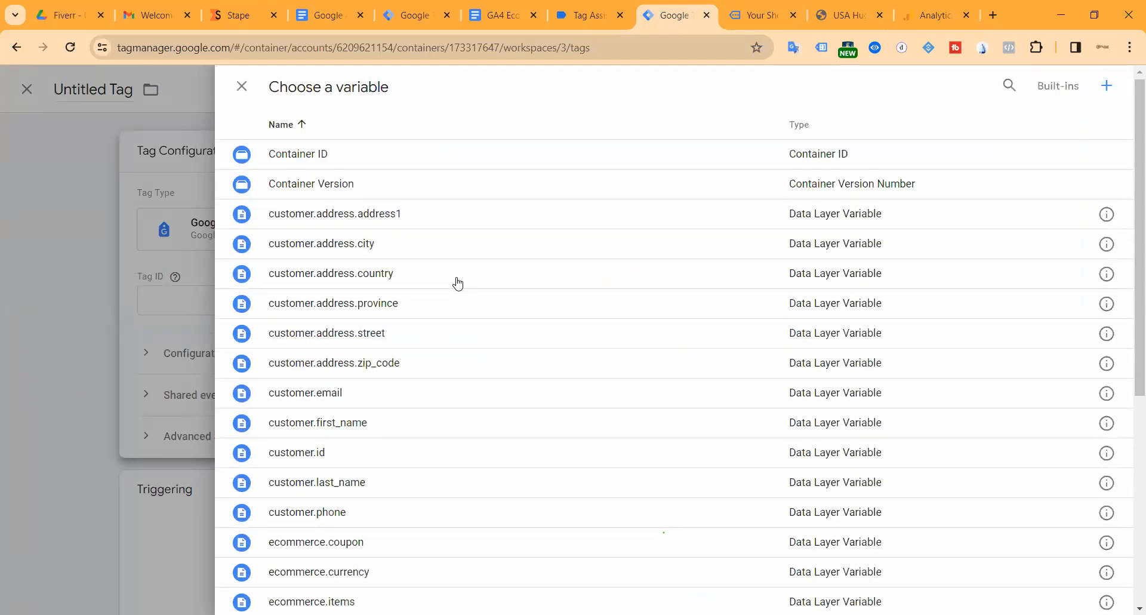
scroll(1129, 140, down, 6)
scroll(1130, 141, up, 6)
click(1106, 88)
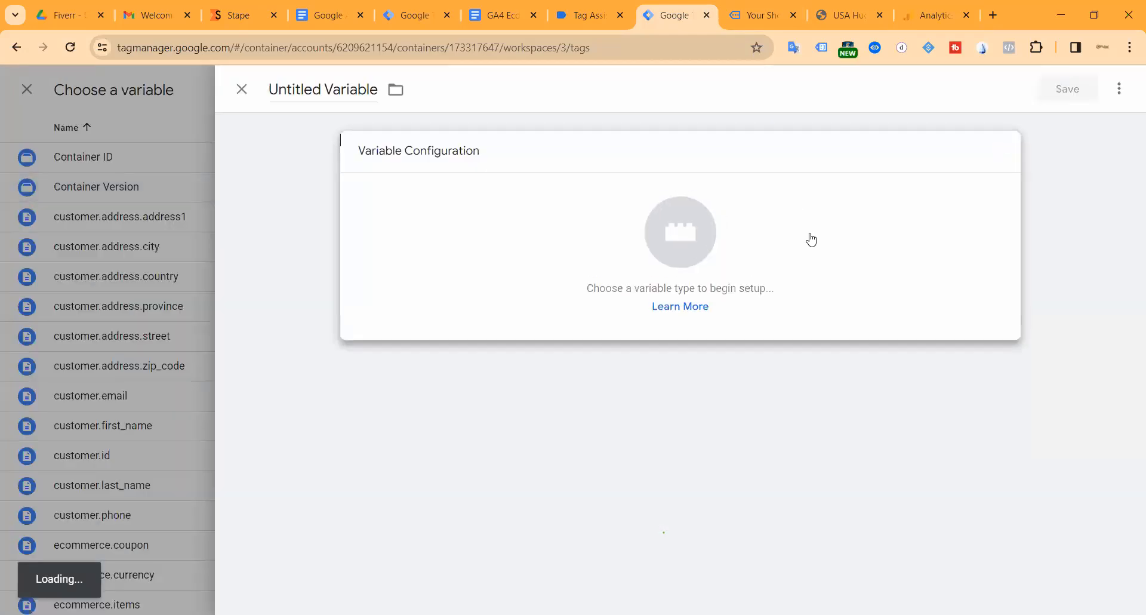
click(808, 238)
scroll(760, 376, down, 5)
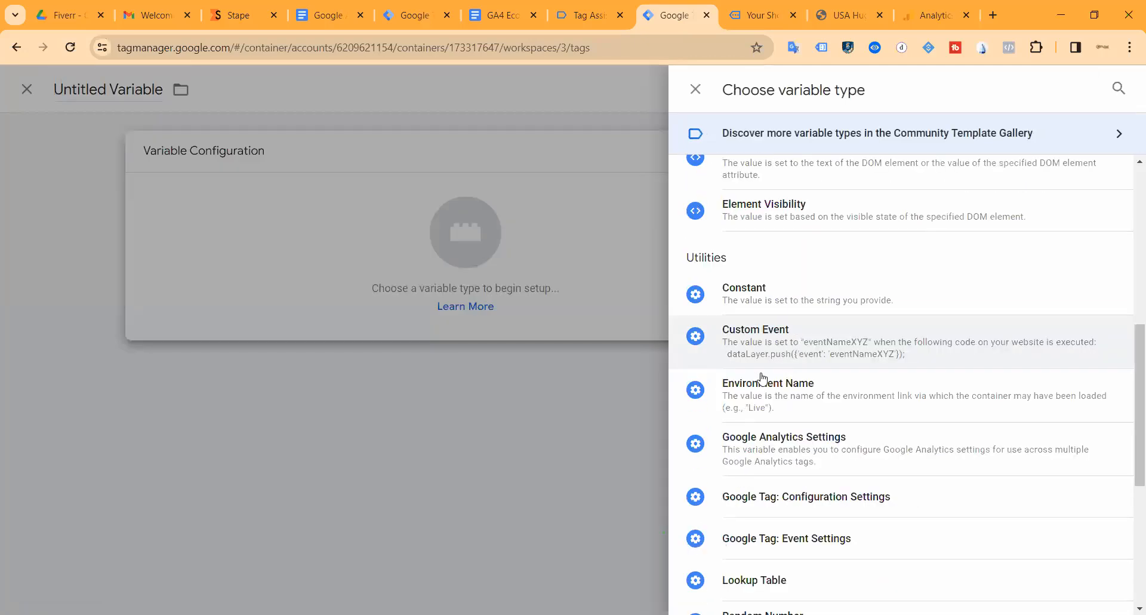
click(809, 296)
click(456, 296)
key(ctrl+v)
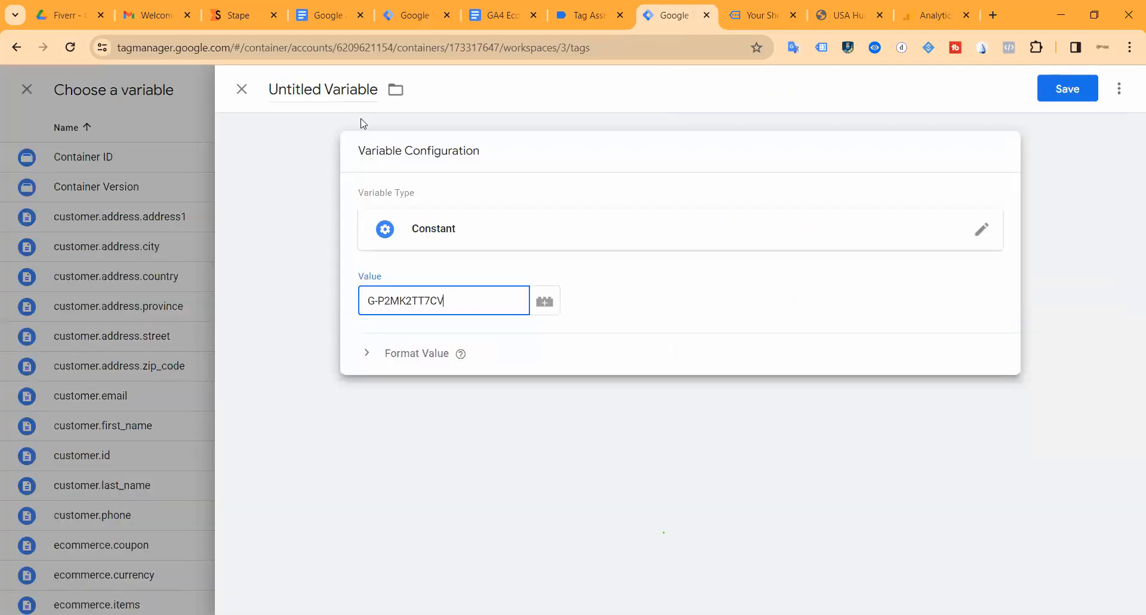
Name the constant variable GA4 ID and save it as the Google Tag's Tag ID.
click(339, 87)
text(GA)
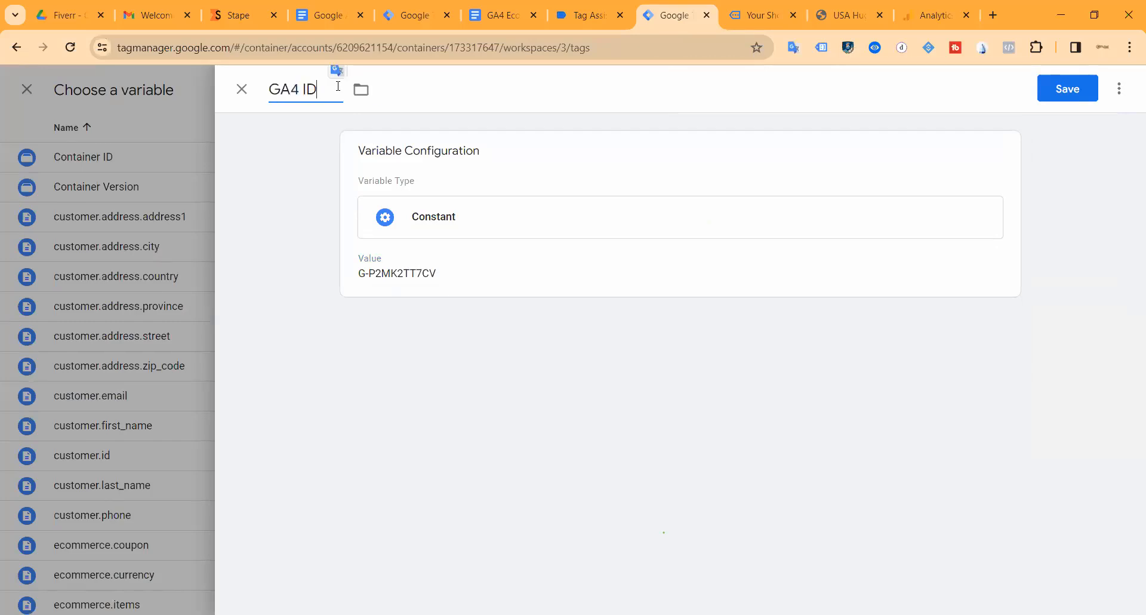
text(4 ID)
click(1078, 89)
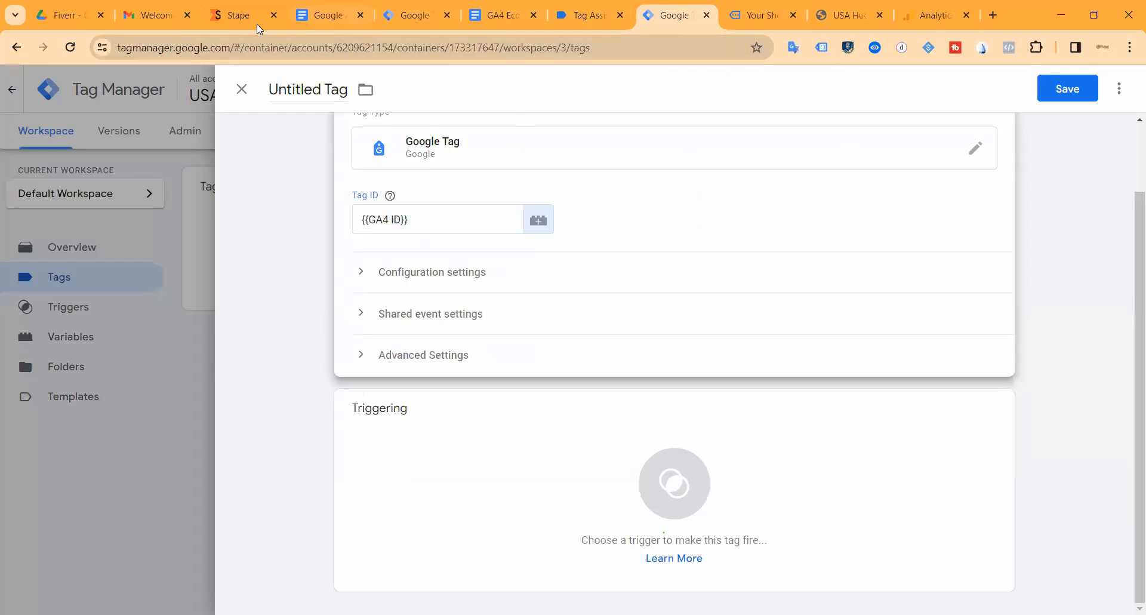
Add a configuration parameter named server_container_url to the Google Tag, copying the name from the page_view table in the Google Ads Server side Tracking document.
click(323, 17)
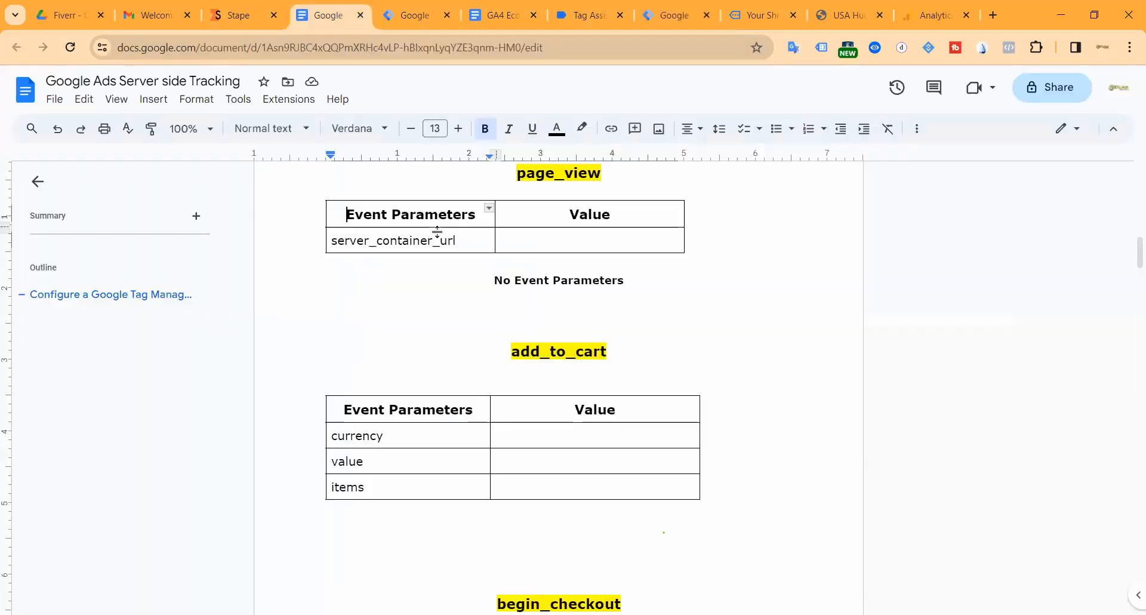
click(365, 241)
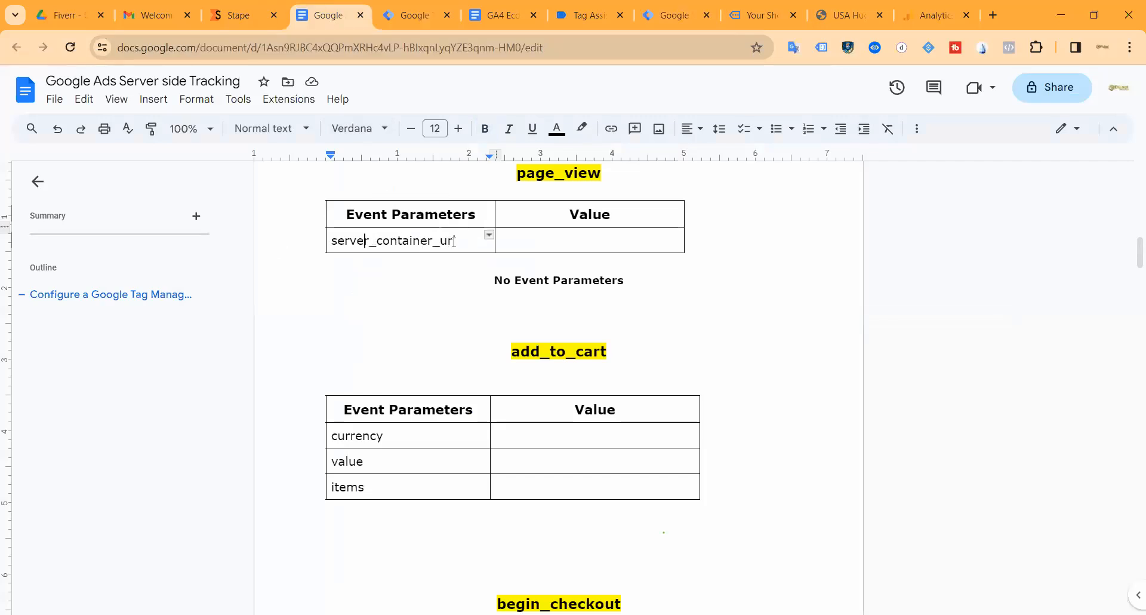
drag(457, 240, 333, 239)
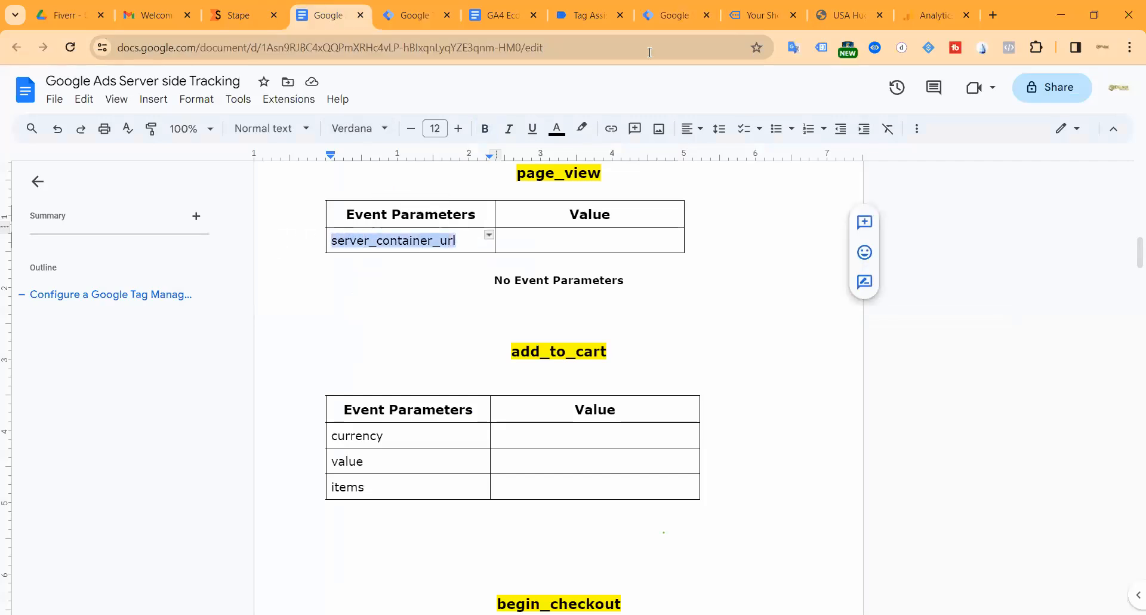
click(657, 16)
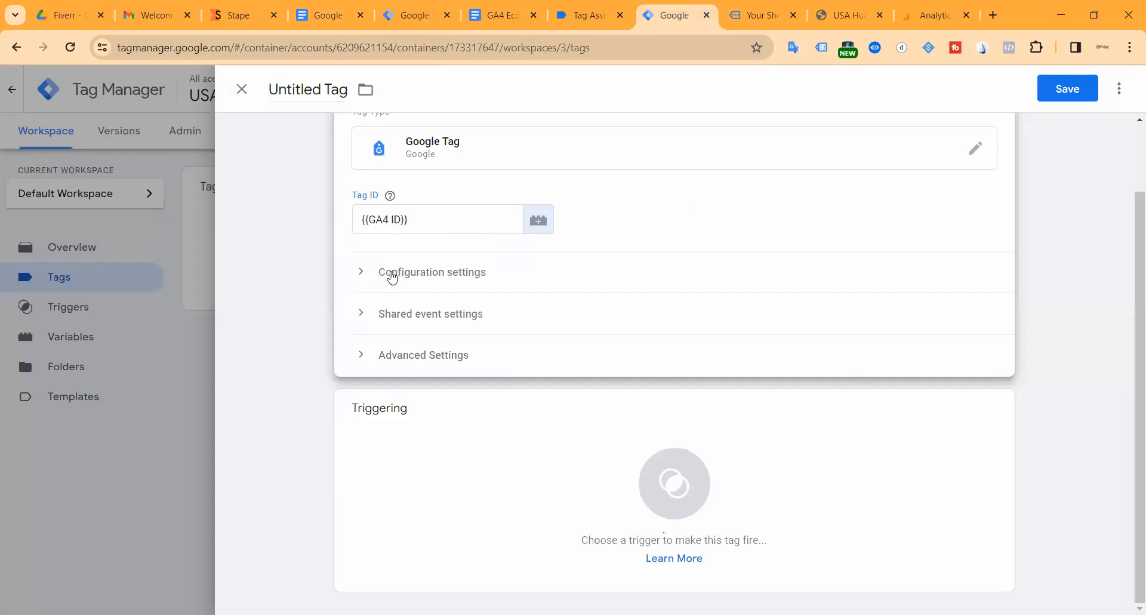
click(429, 274)
scroll(435, 287, down, 2)
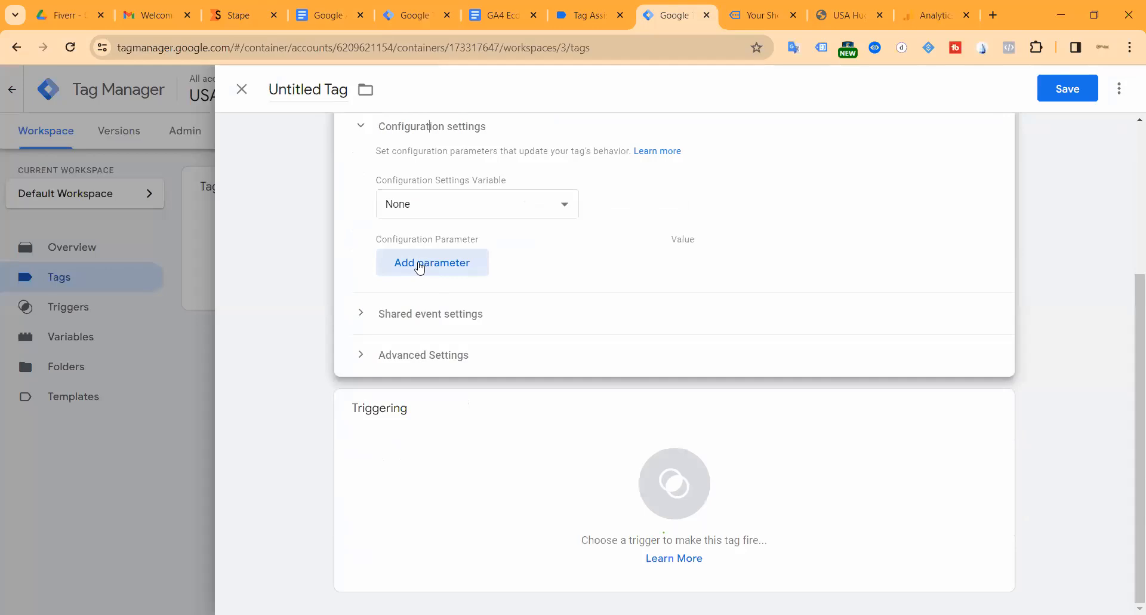
click(420, 267)
click(440, 271)
key(ctrl+v)
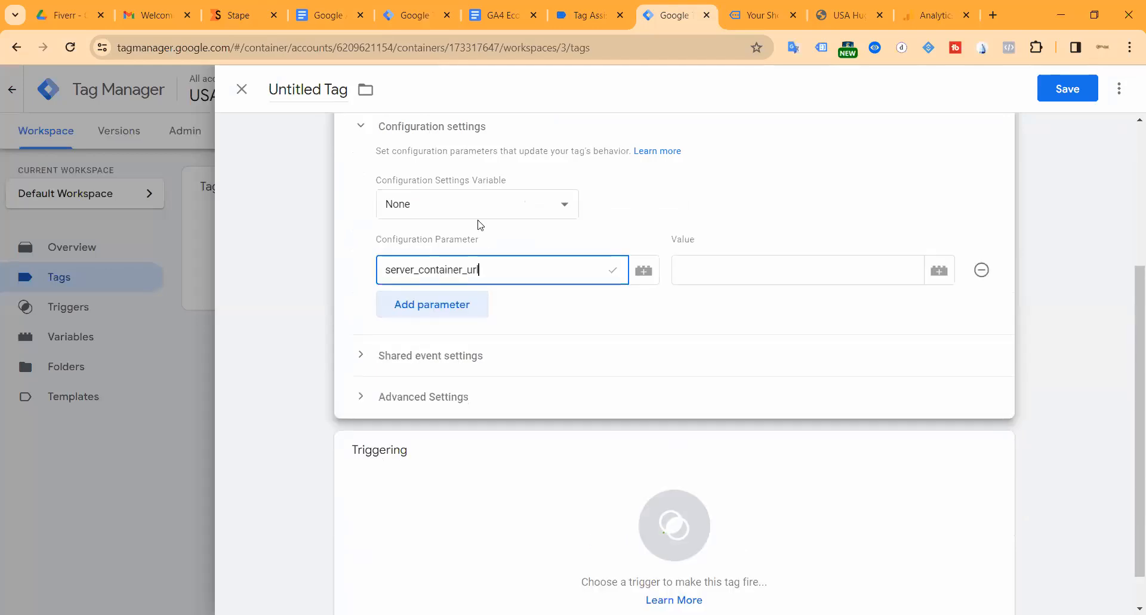
click(230, 17)
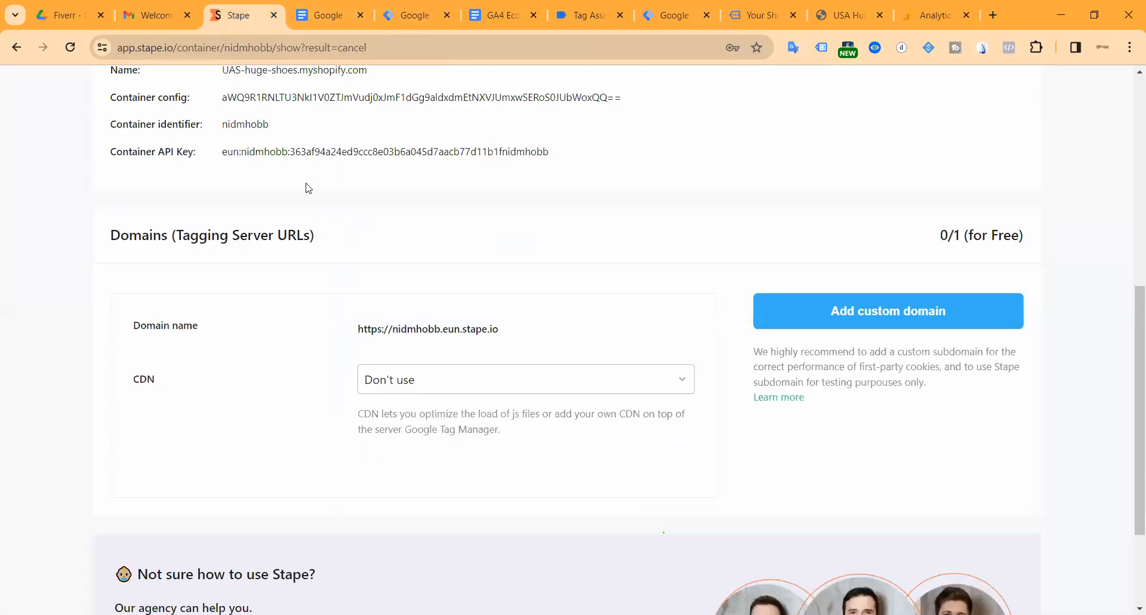
shift+click(237, 338)
click(507, 335)
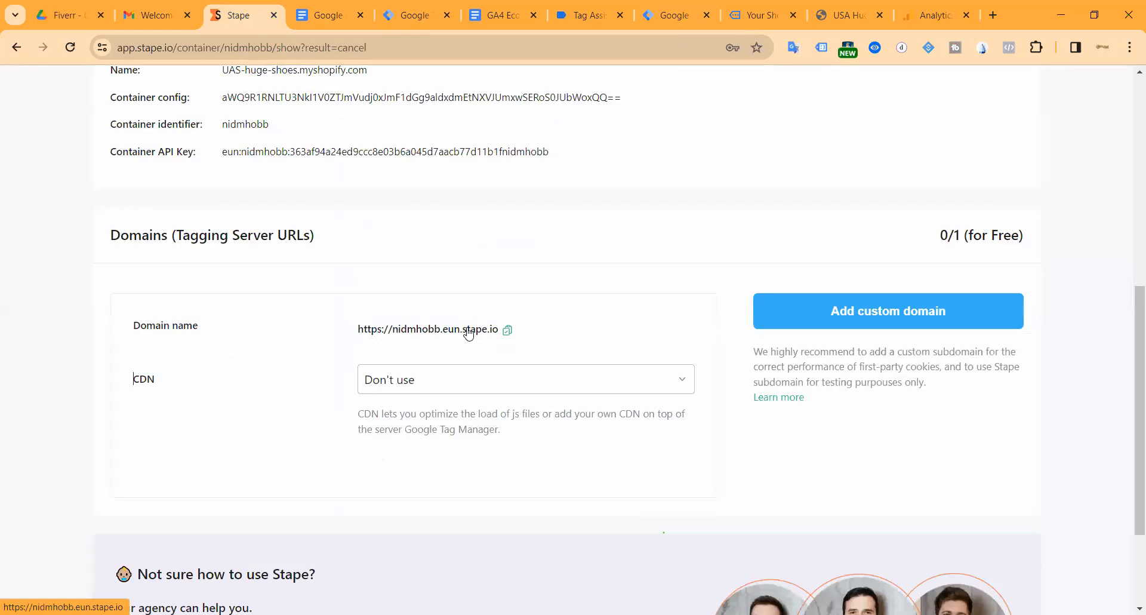
click(509, 331)
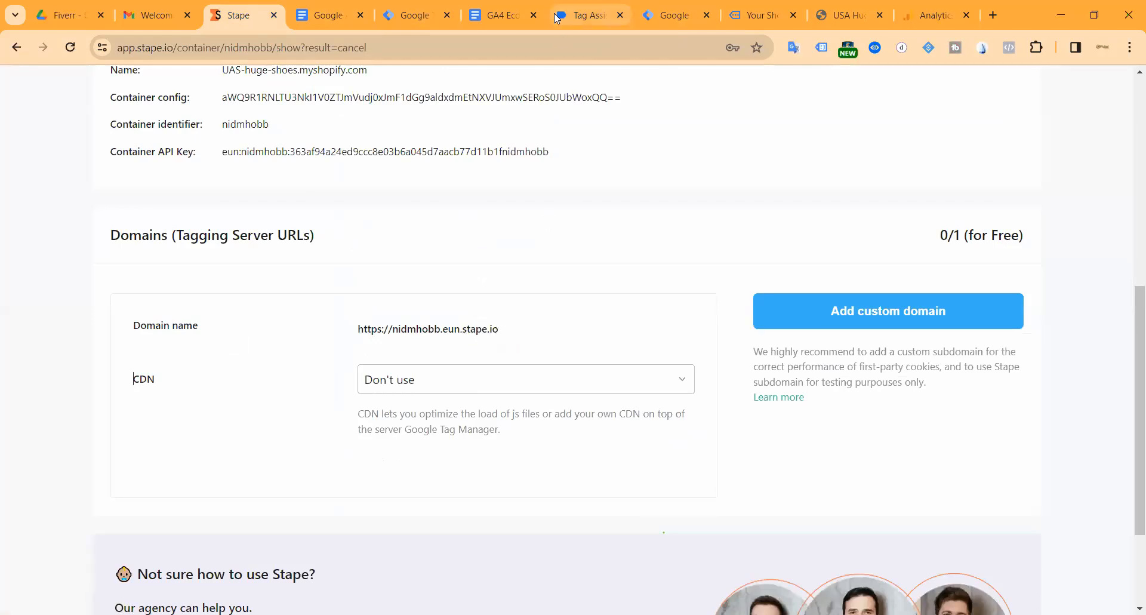
click(650, 23)
click(763, 267)
key(ctrl+v)
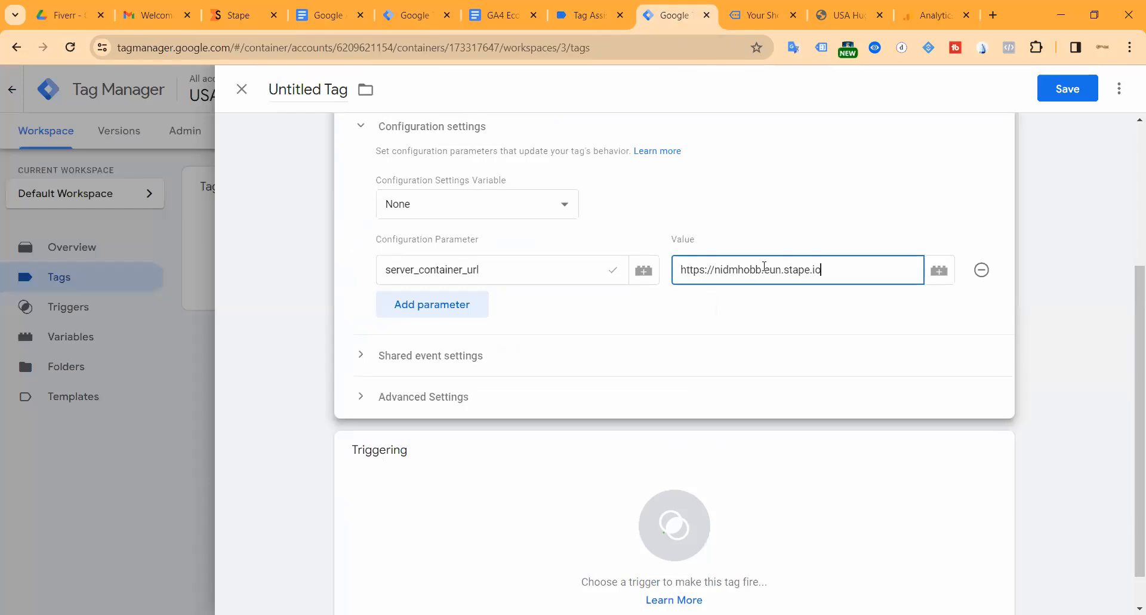
Add a second configuration parameter, send_page_view, with the value true.
click(461, 310)
click(433, 312)
text(page)
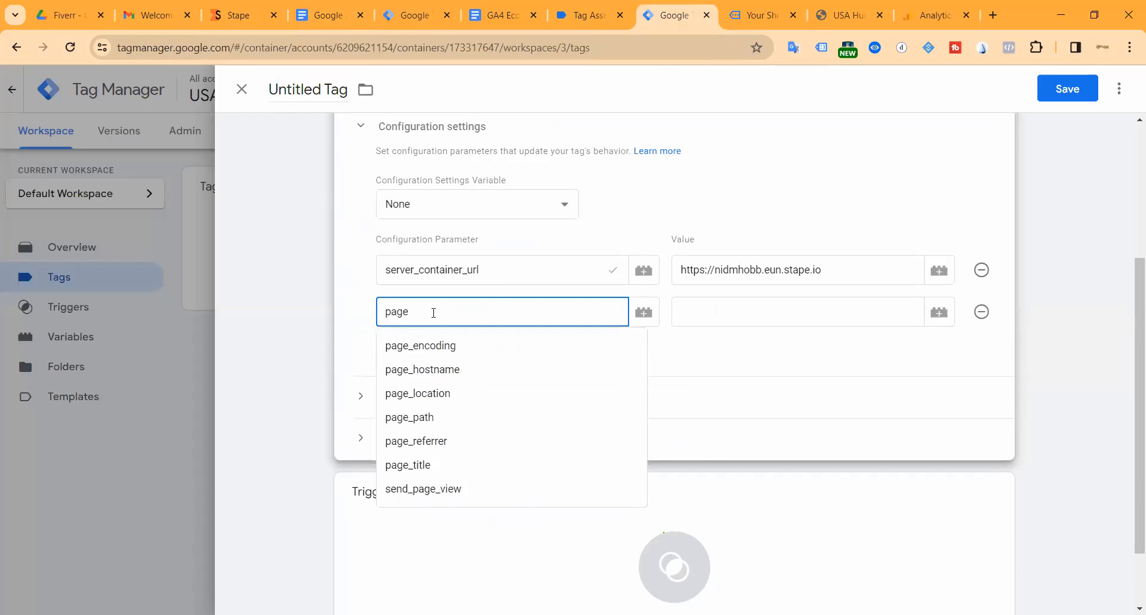
click(439, 488)
click(720, 310)
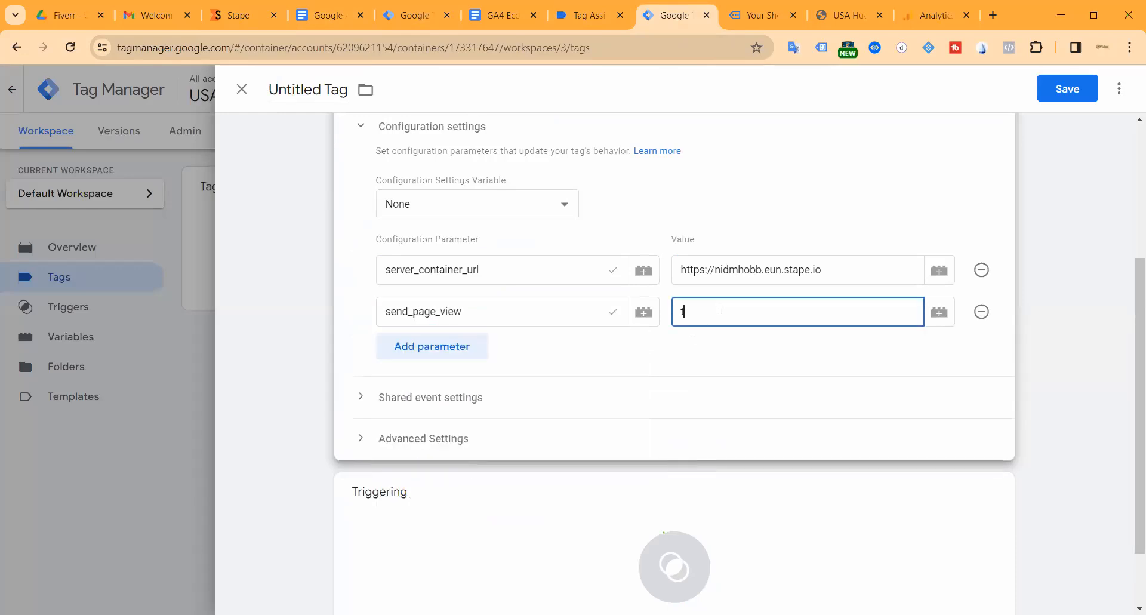
Assign the All Pages page view trigger to the Google Tag.
click(675, 379)
scroll(550, 415, down, 1)
click(660, 476)
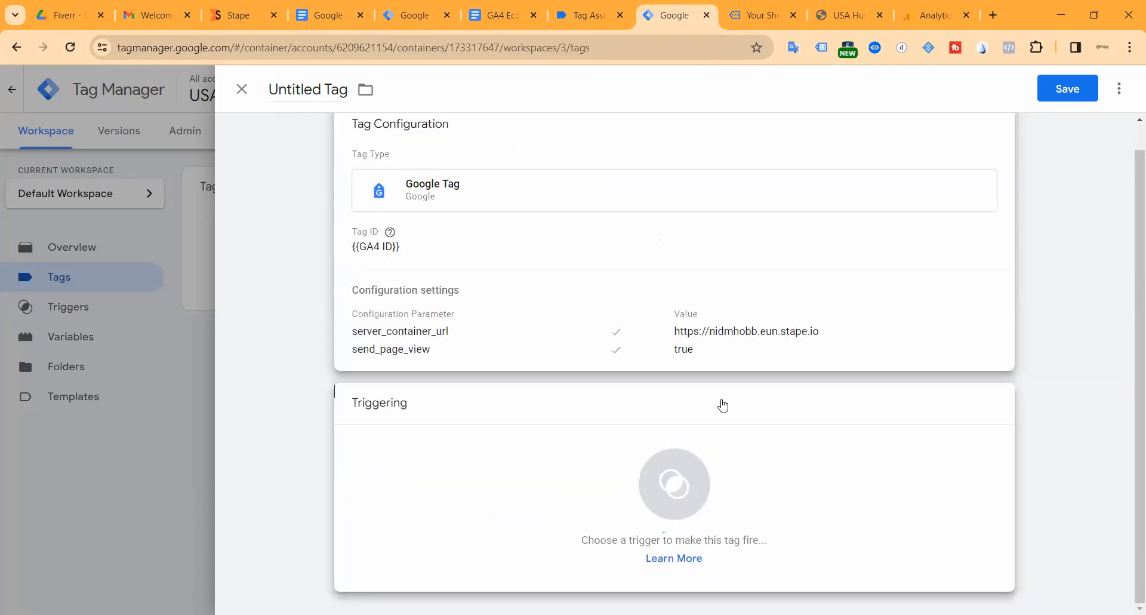
click(356, 191)
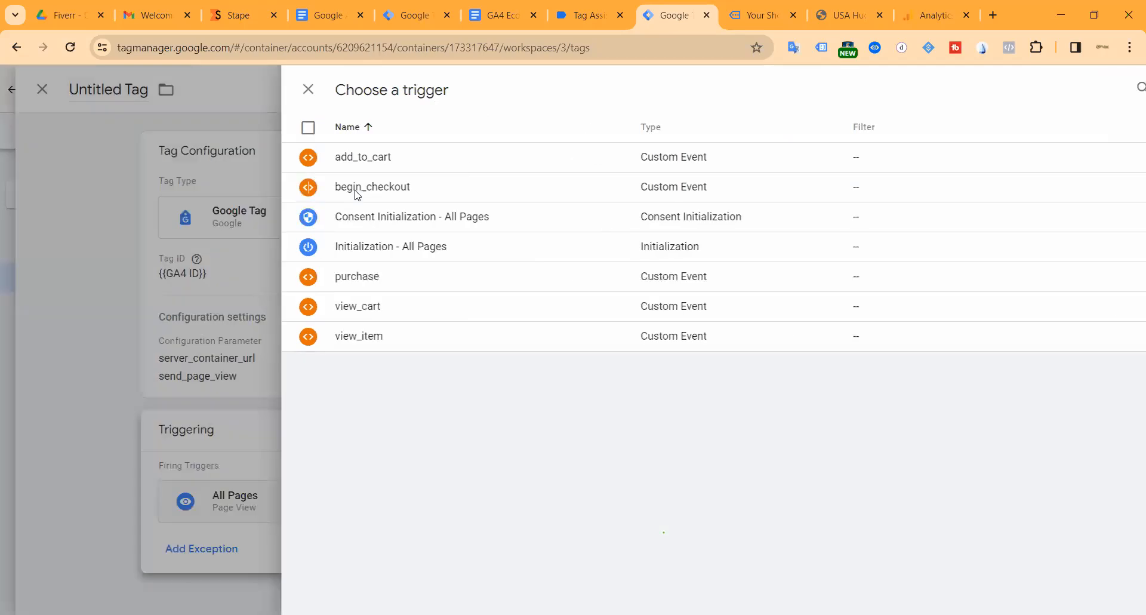
click(1070, 91)
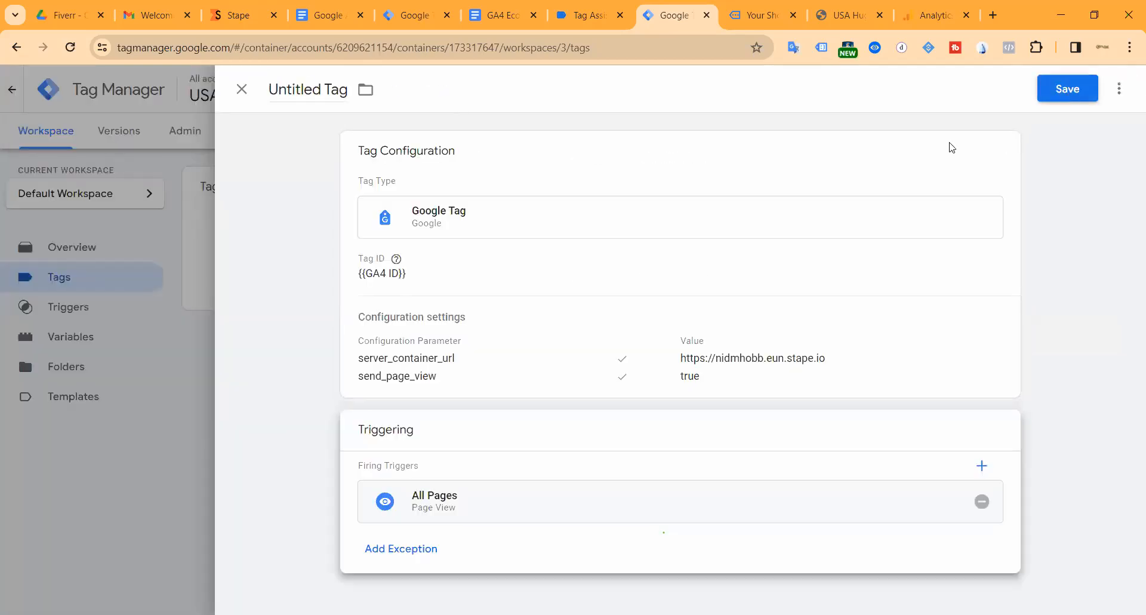
Save the configured Google Tag and start a new tag of type Google Analytics: GA4 Event.
click(712, 309)
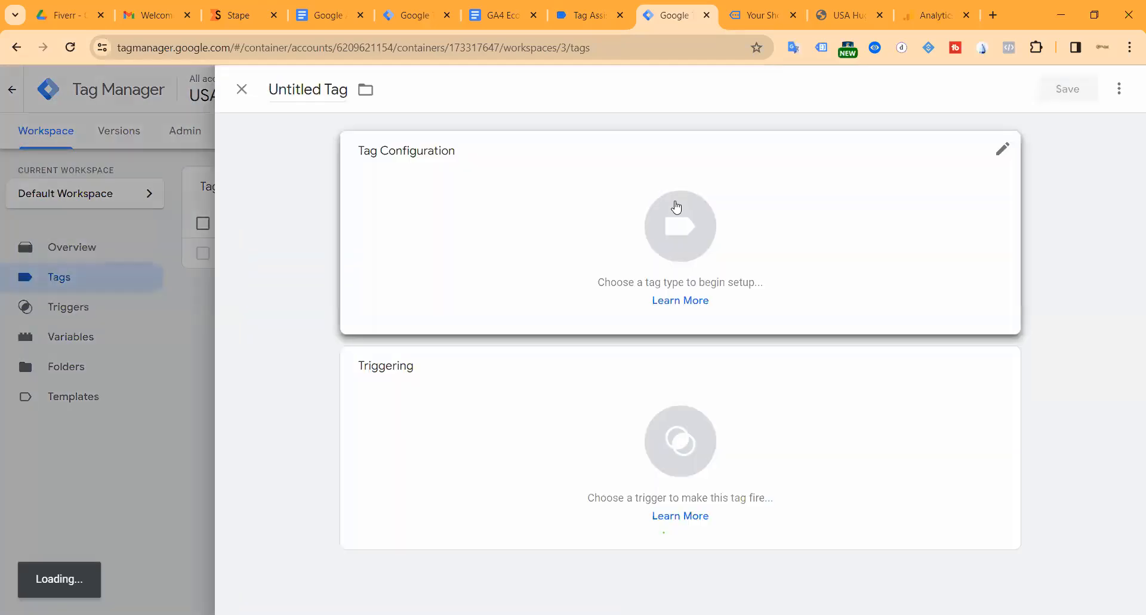
click(770, 212)
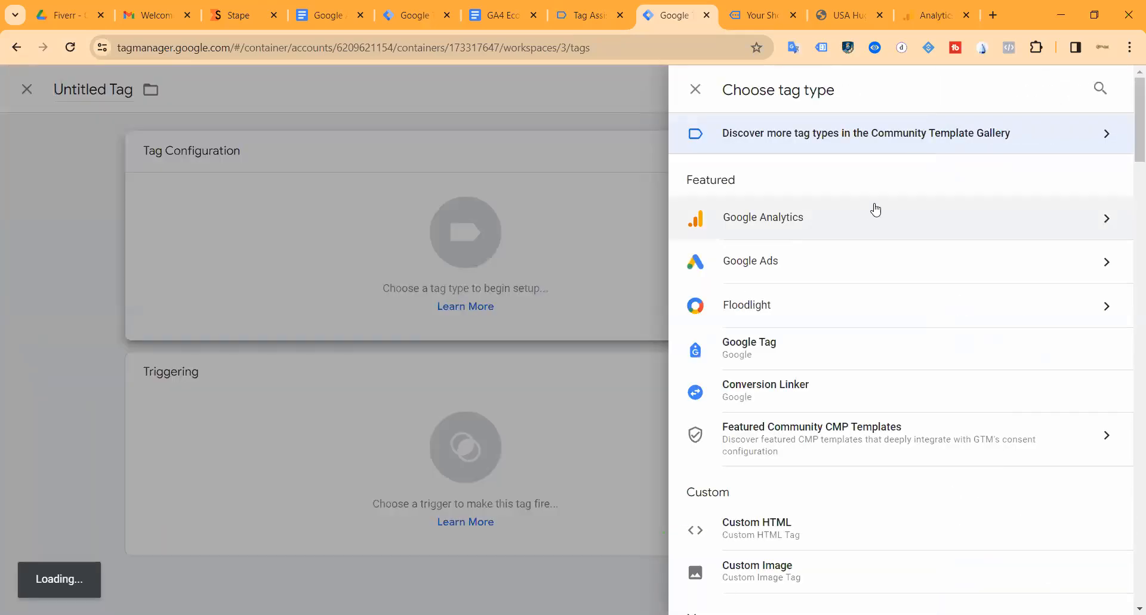
click(817, 225)
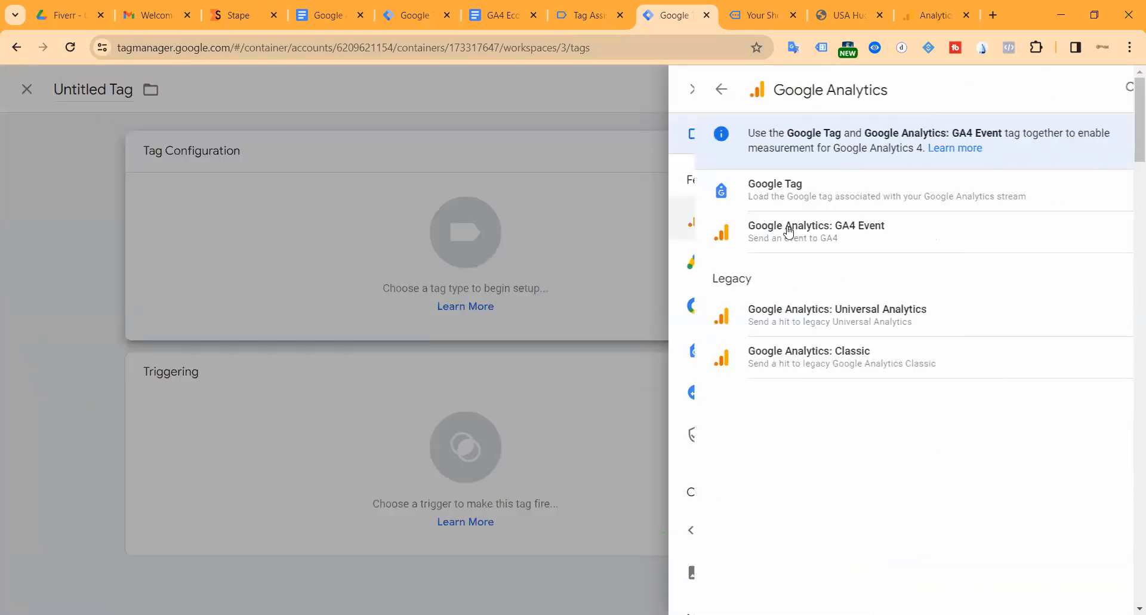
click(826, 234)
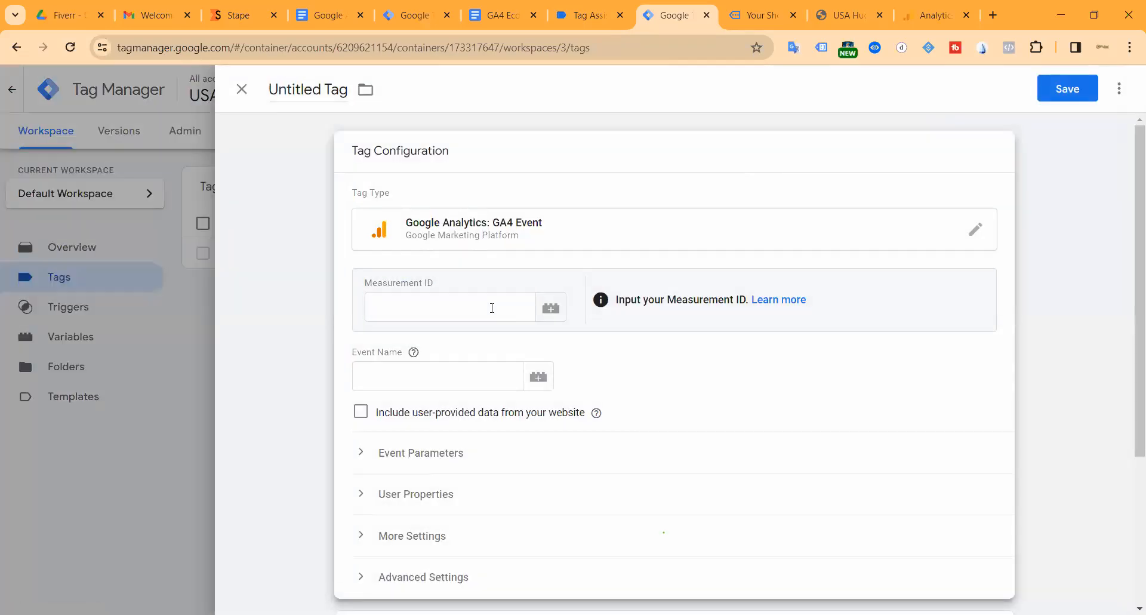
Set the GA4 Event tag's Measurement ID to the {{GA4 ID}} variable and activate the empty Event Name field.
click(492, 308)
text({)
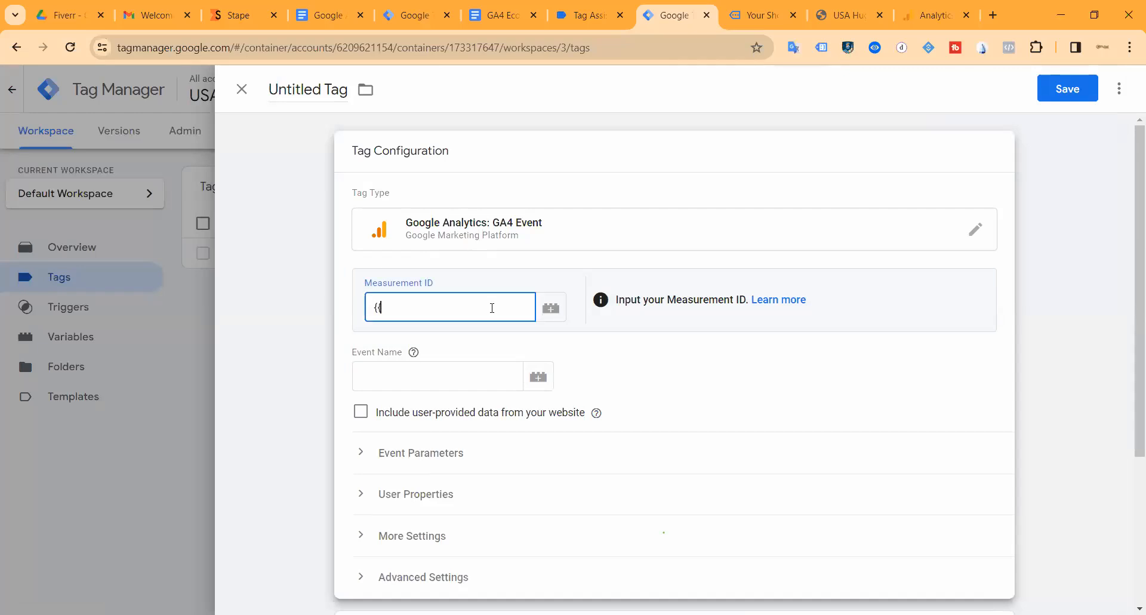
text({GA)
click(424, 348)
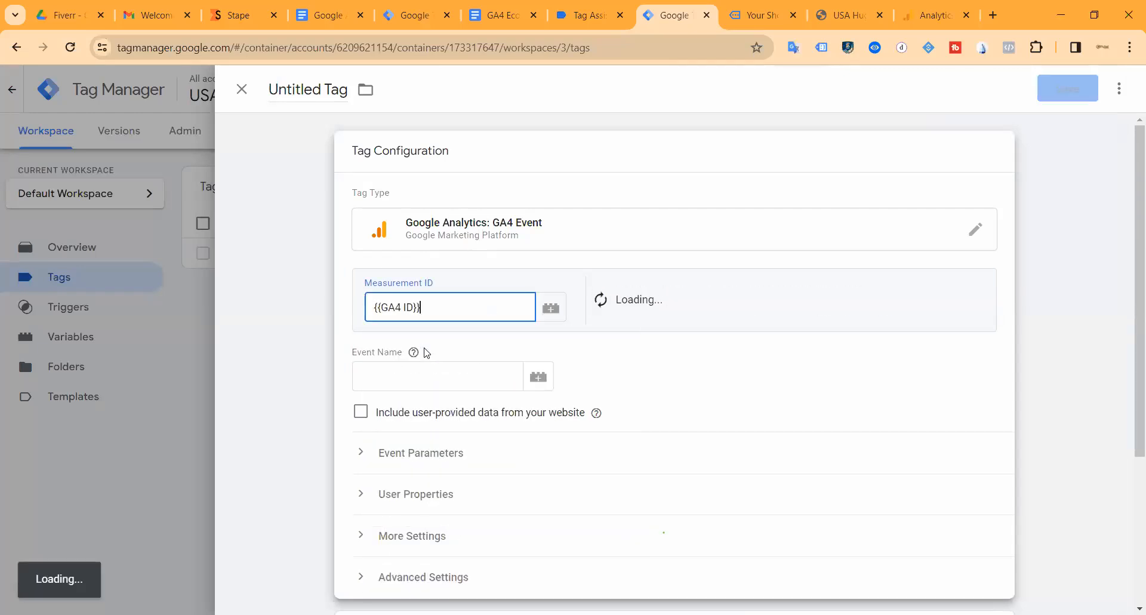
scroll(409, 367, down, 3)
click(400, 235)
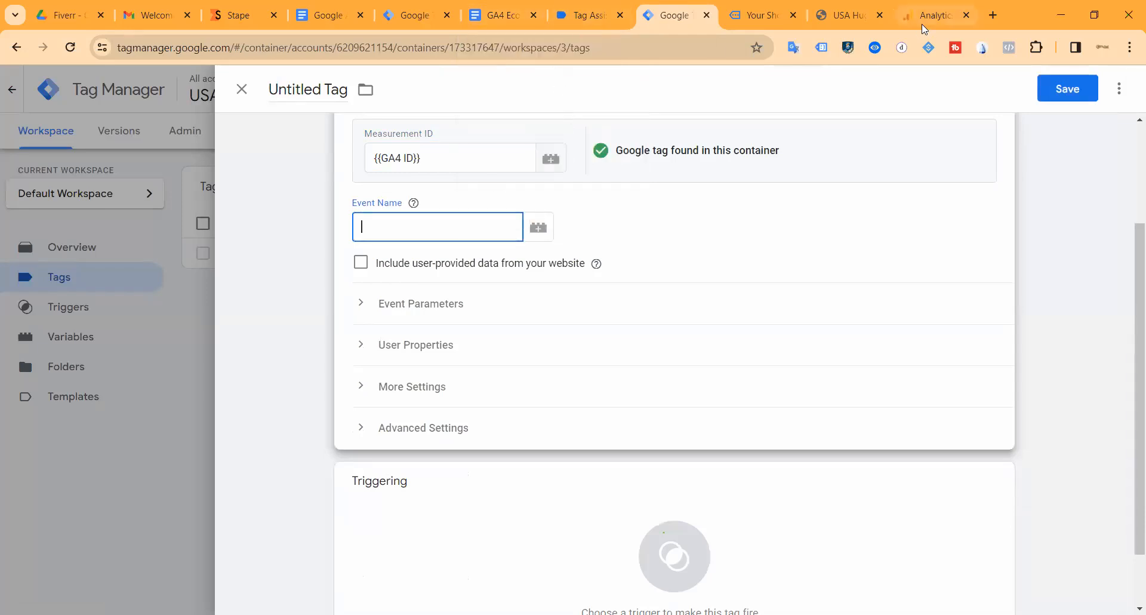
Search Google in a new browser tab for ga4 ecommerce tracking.
click(991, 16)
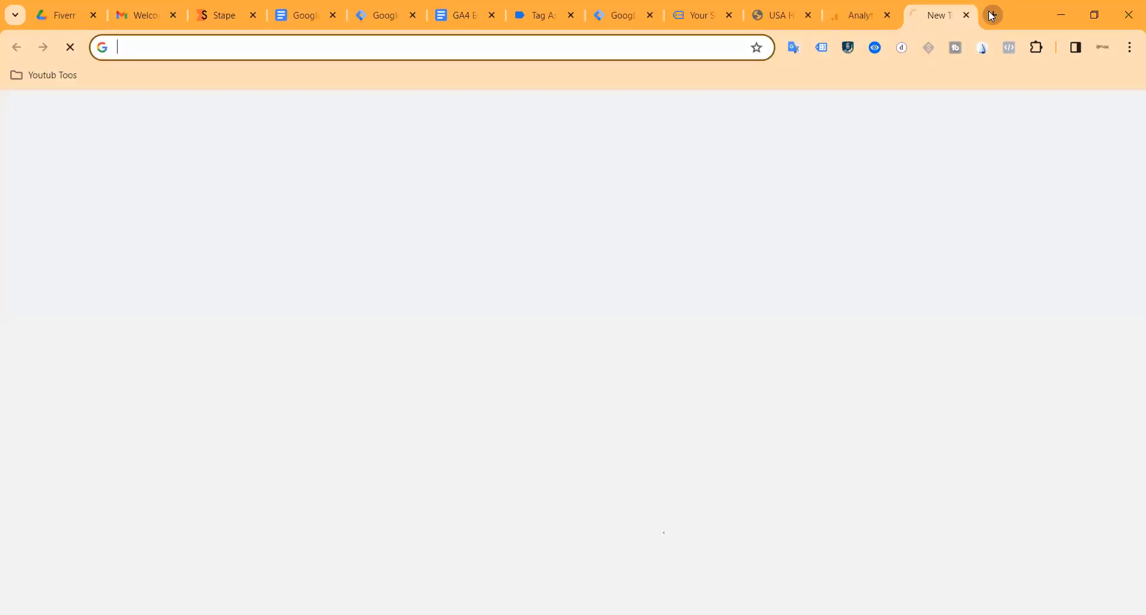
text(Google)
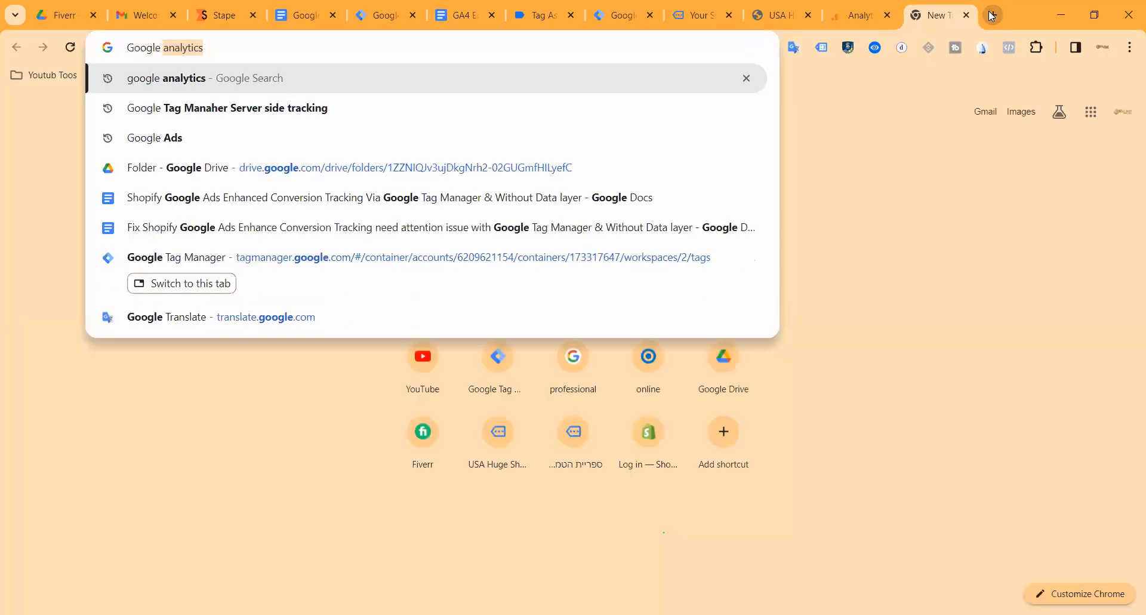
key(BackSpace)
key(BackSpace)
key(BackSpace)
key(BackSpace)
key(BackSpace)
key(BackSpace)
key(BackSpace)
key(BackSpace)
text(Ga4 Ec)
text(ommer)
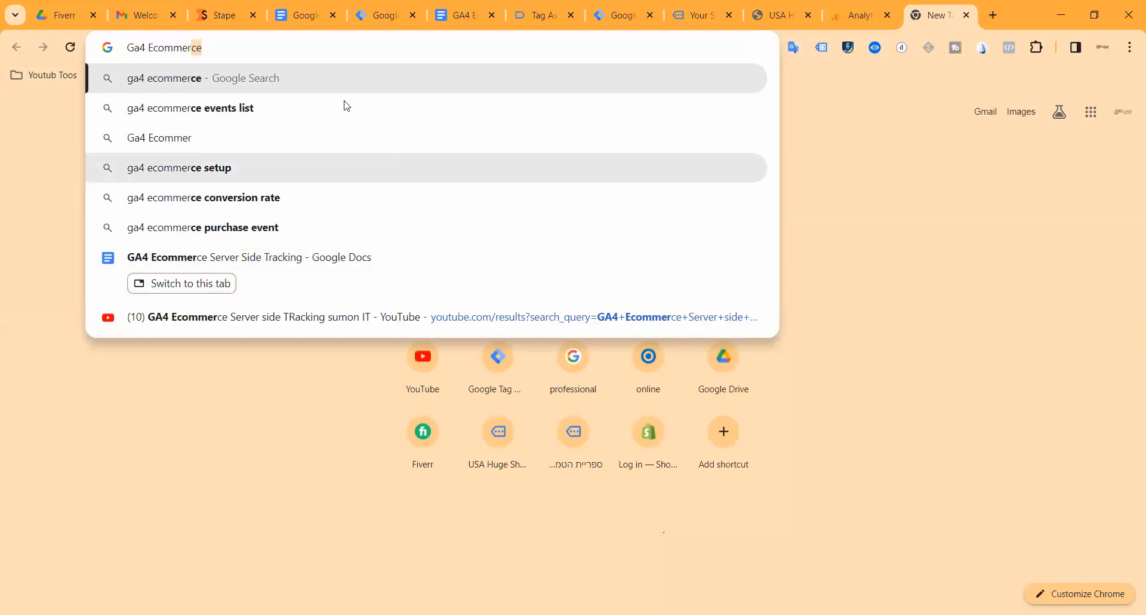
text(ce)
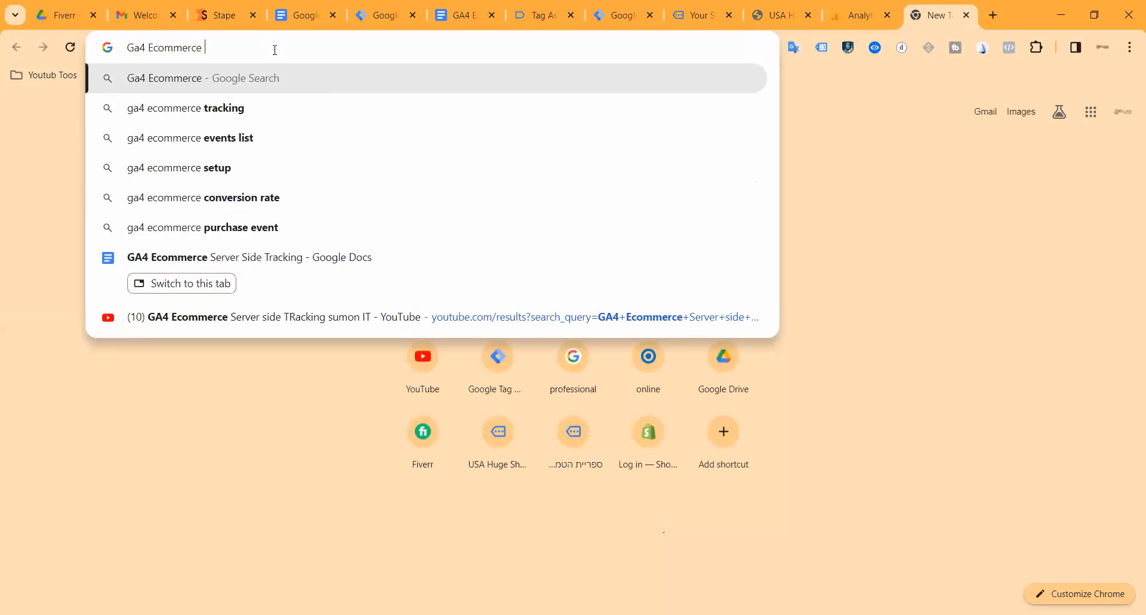
click(233, 108)
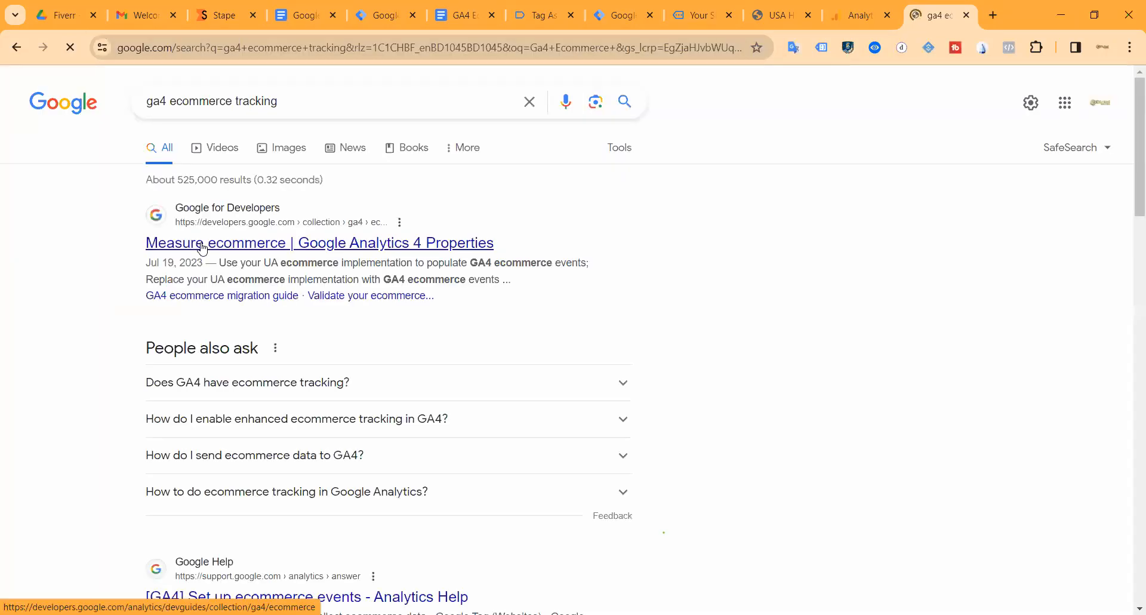
Open Google's Measure ecommerce guide and go to its Events reference, dismissing the collections tip.
click(203, 244)
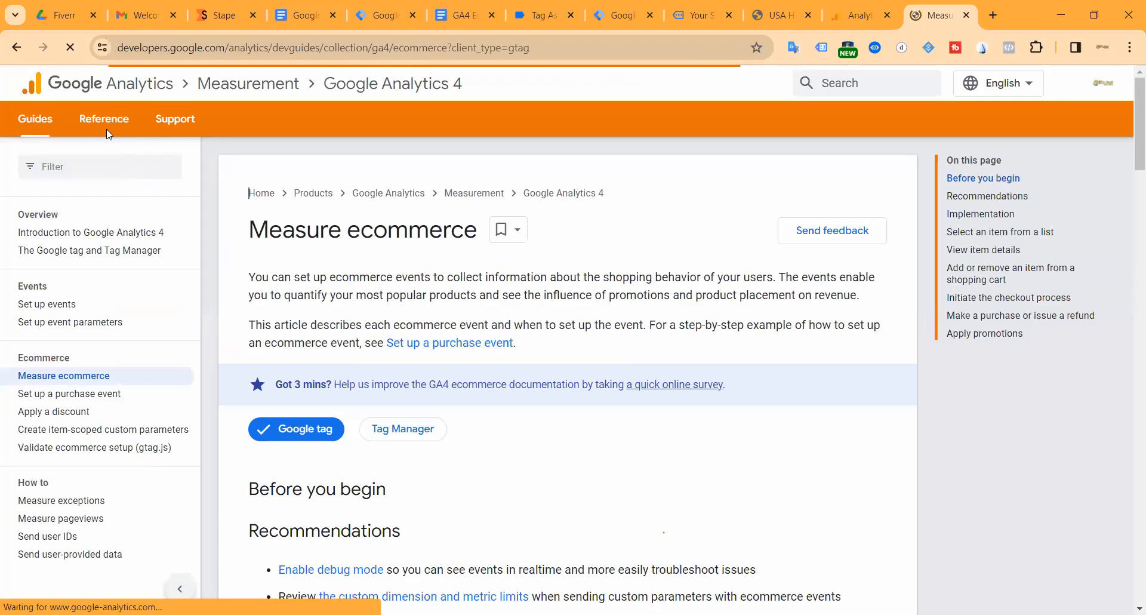
click(106, 129)
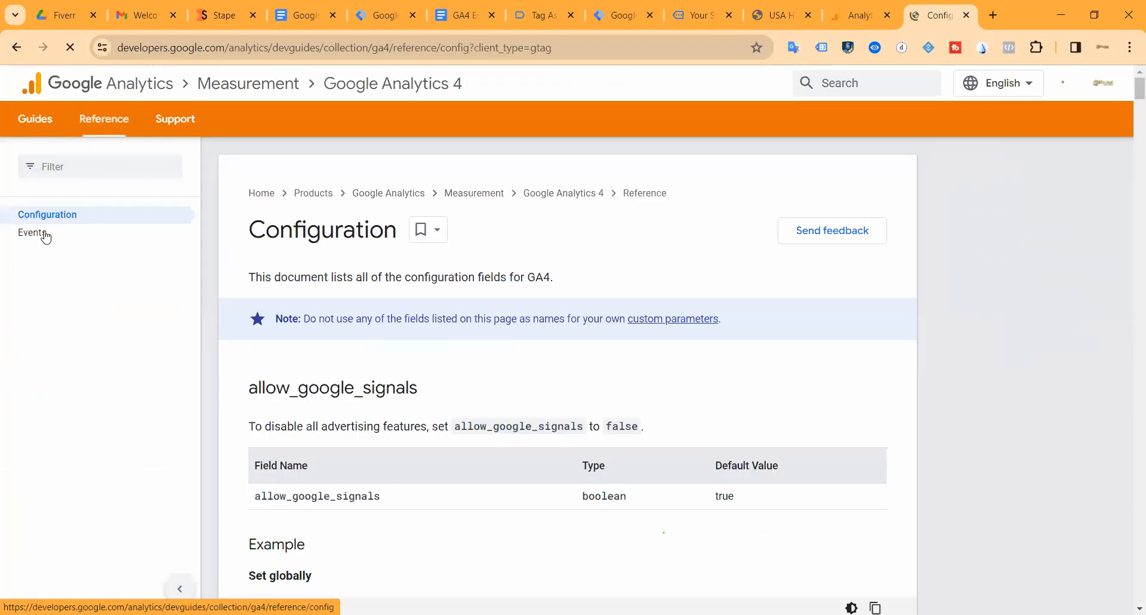
click(46, 236)
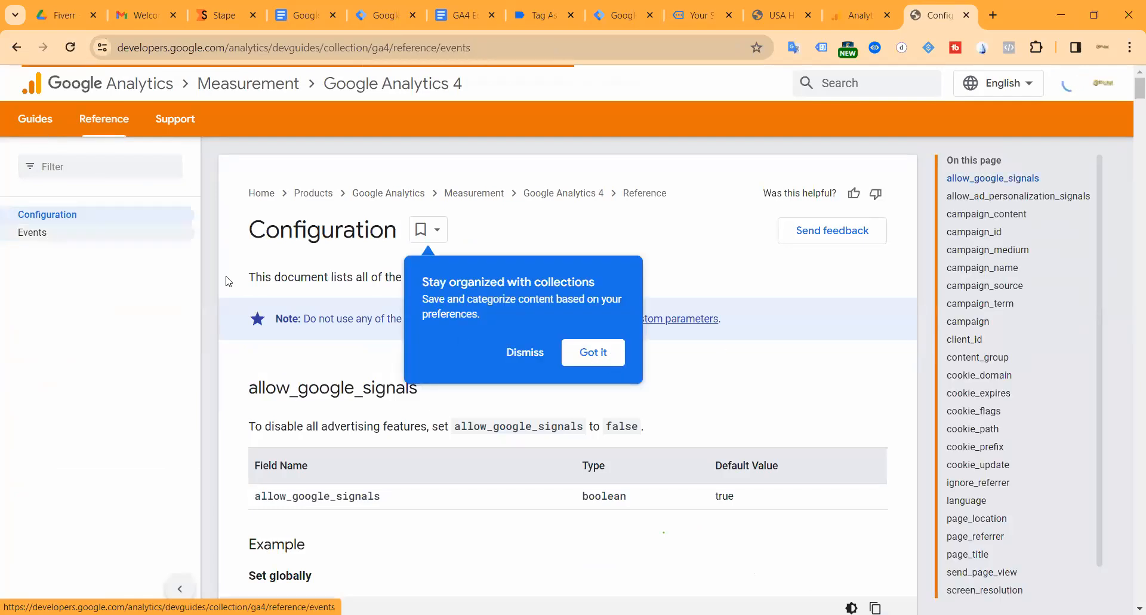
click(608, 359)
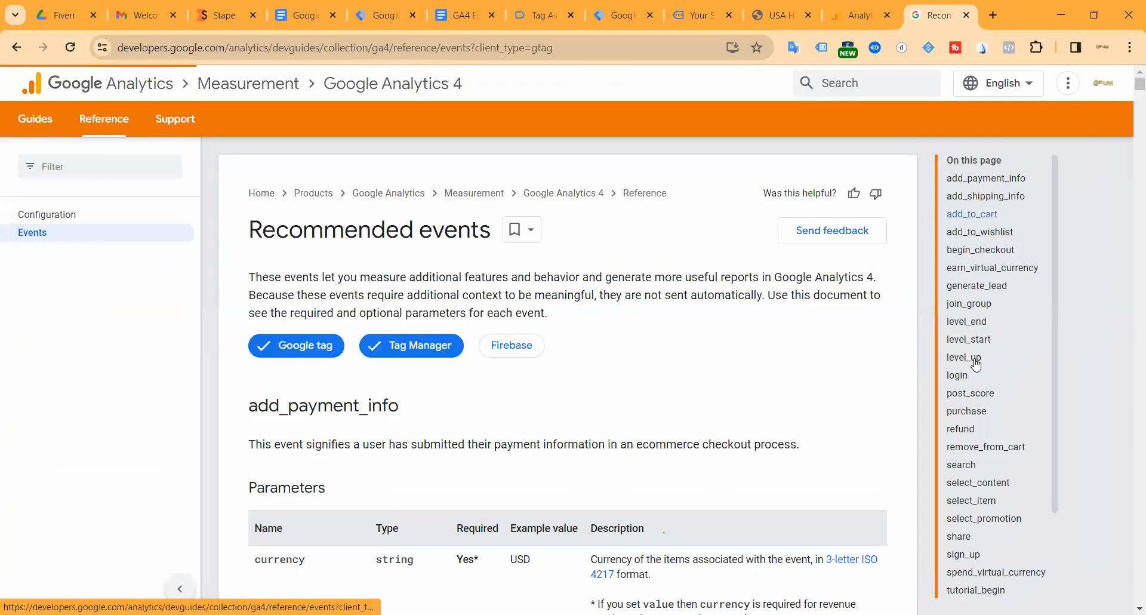
Find the view_item event in the Recommended events reference and copy its name.
scroll(991, 483, down, 2)
scroll(986, 489, down, 2)
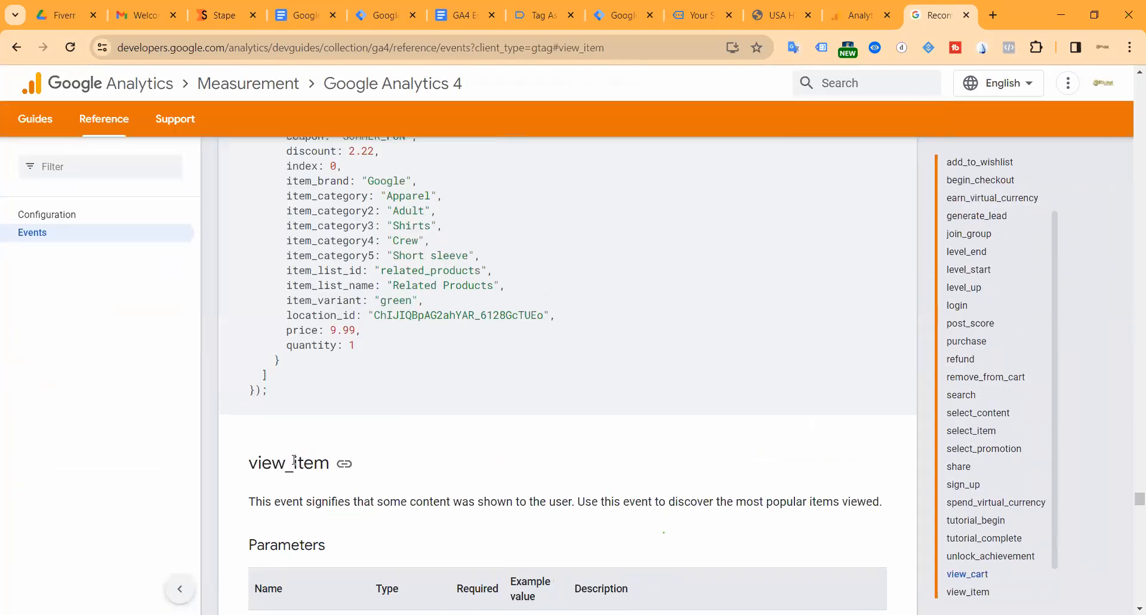
double_click(293, 463)
key(ctrl+c)
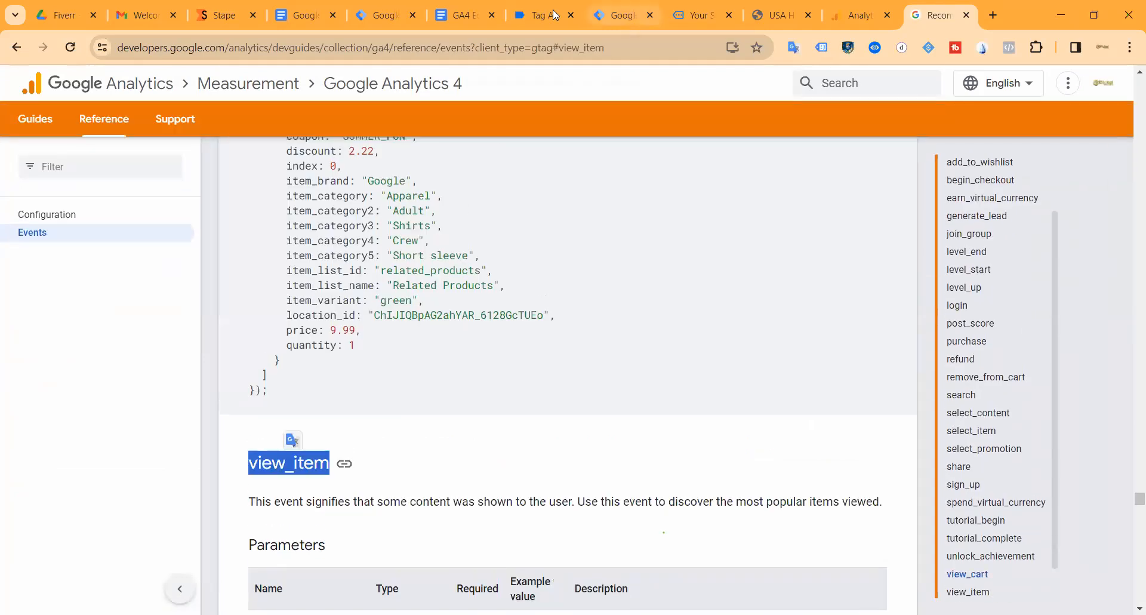
Switch to the GA4 Ecommerce Server Side Tracking document and insert five blank lines above the page_view heading.
click(457, 15)
scroll(376, 284, up, 20)
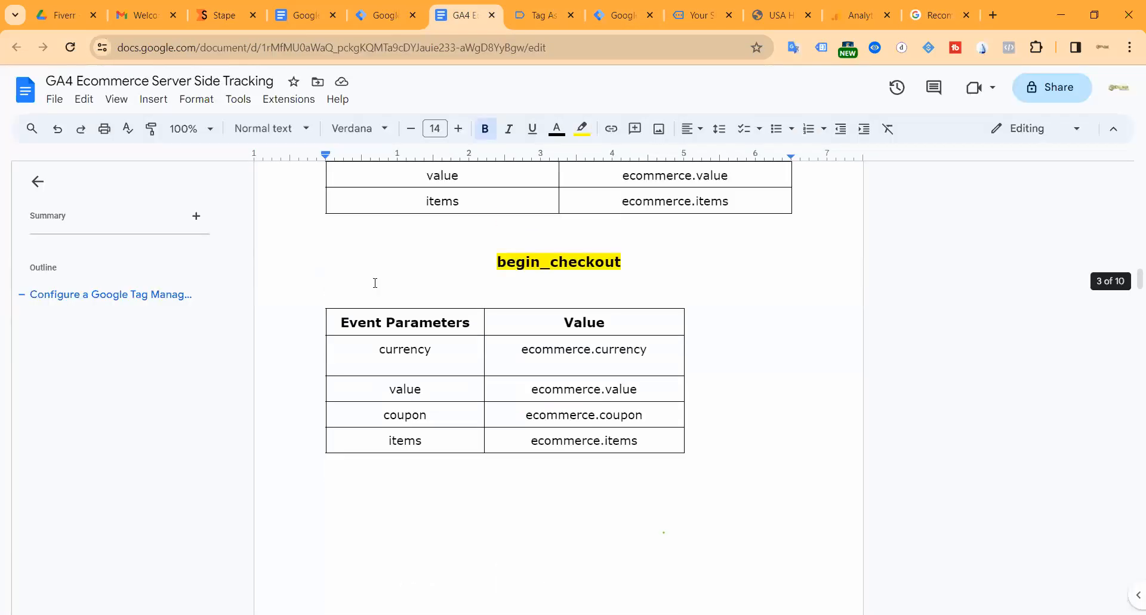
scroll(376, 284, up, 2)
scroll(386, 358, down, 8)
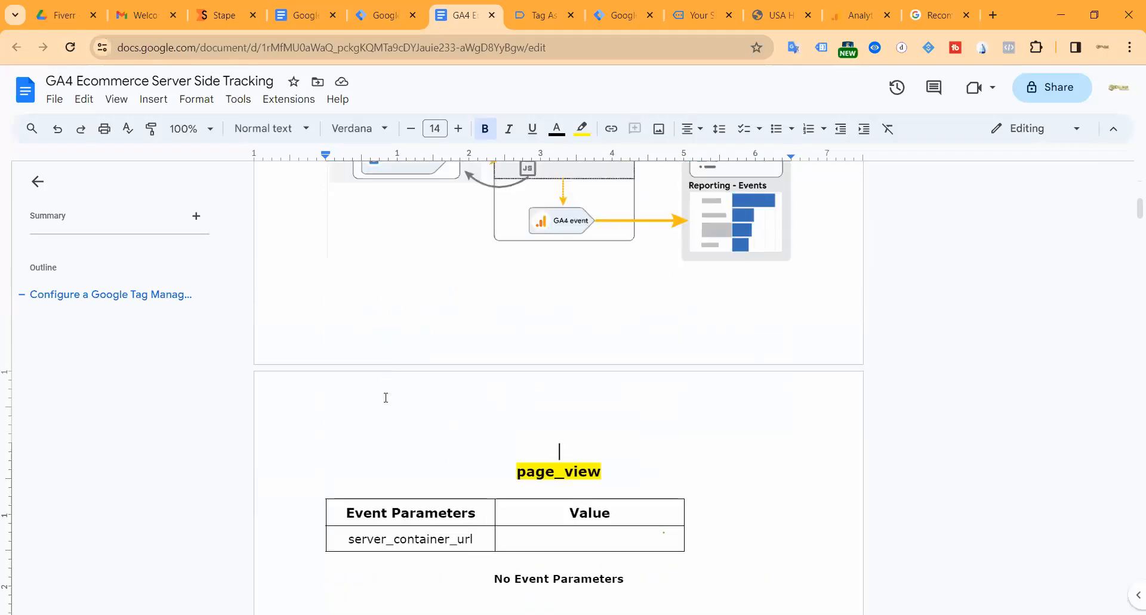
key(Return)
key(Return)
key(Return)
key(Return)
key(Return)
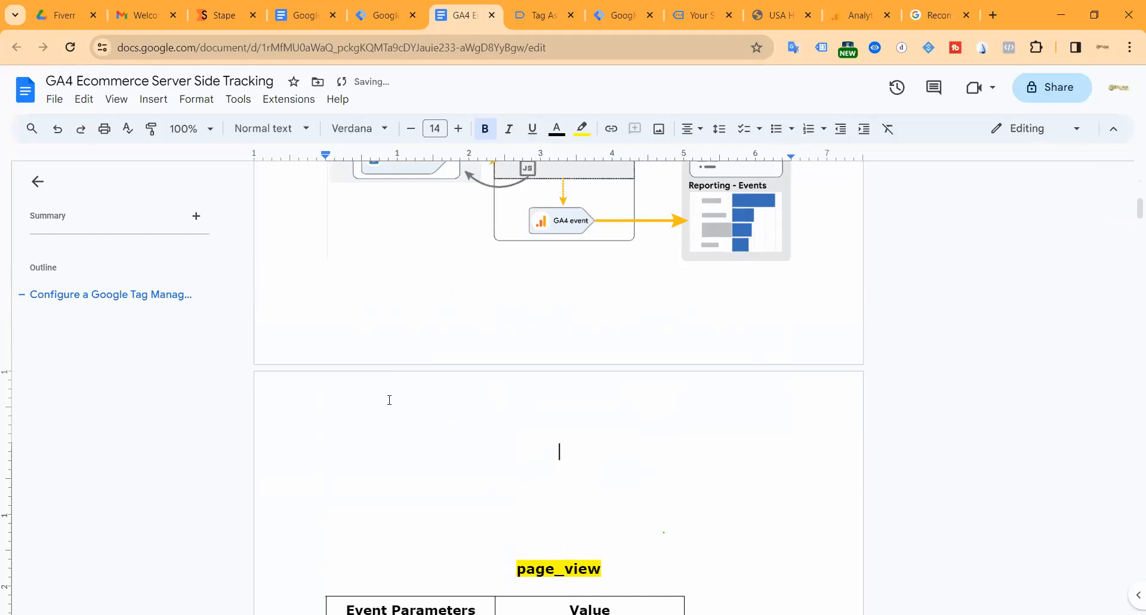
Left-align the new blank lines above the page_view heading.
key(shift+Down)
key(shift+Down)
key(shift+Down)
key(shift+Down)
key(shift+Down)
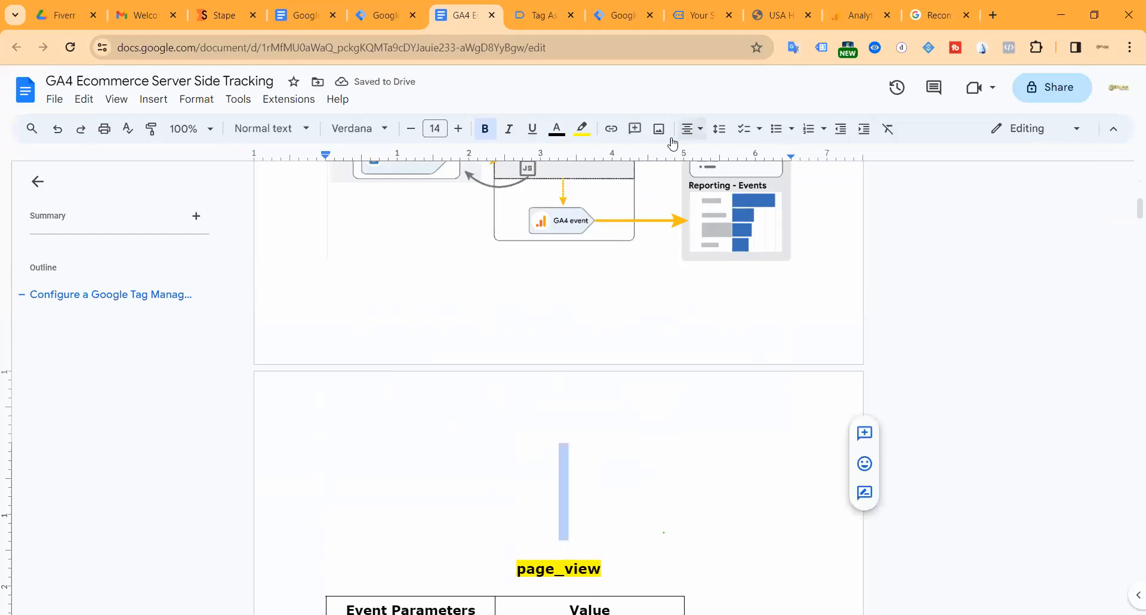
click(673, 139)
click(691, 156)
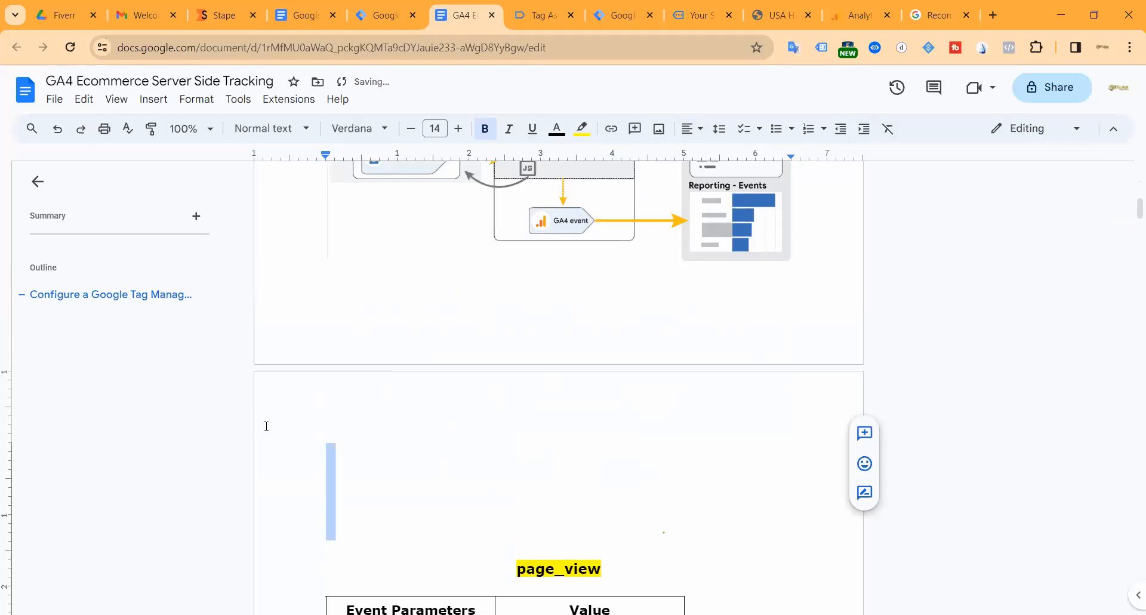
Write the label "Event Name:" on the first blank line and paste view_item below it.
click(300, 432)
text(Event)
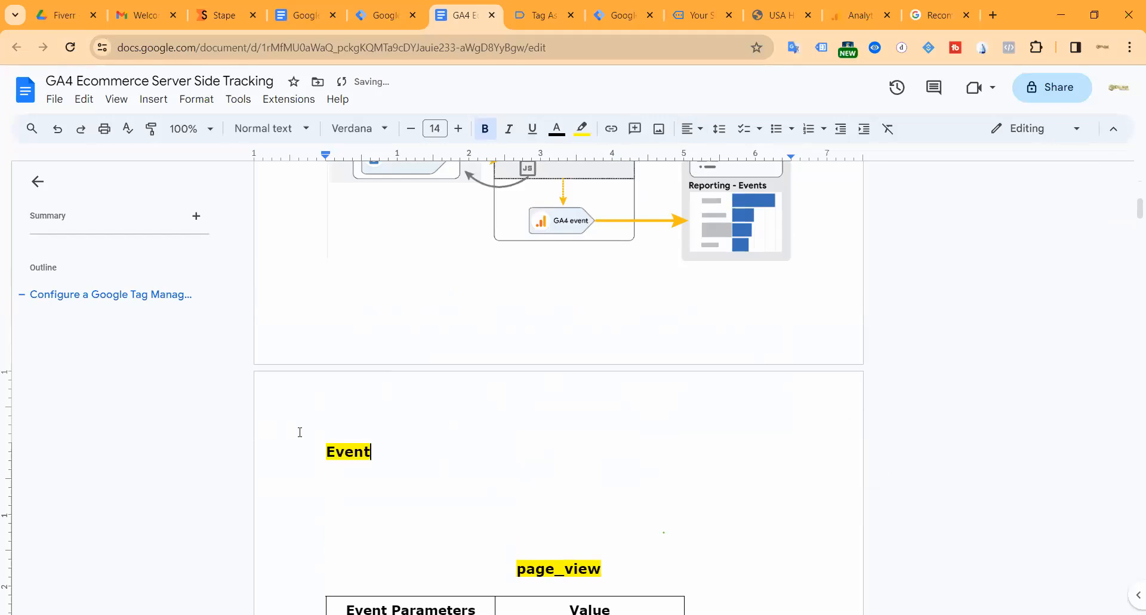
text( Name:)
key(Return)
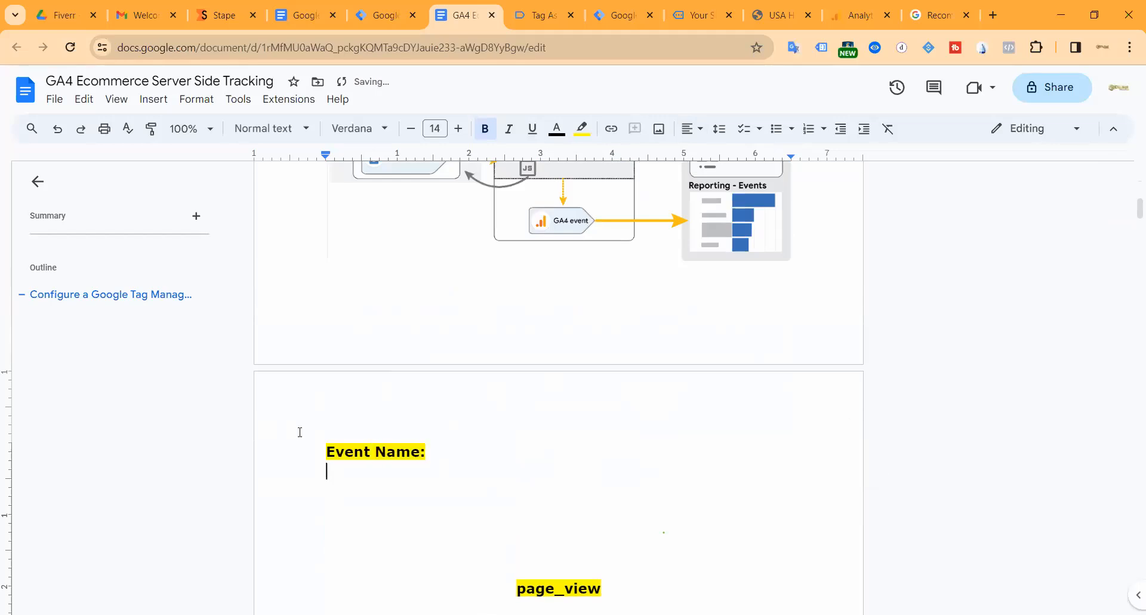
key(Return)
key(ctrl+v)
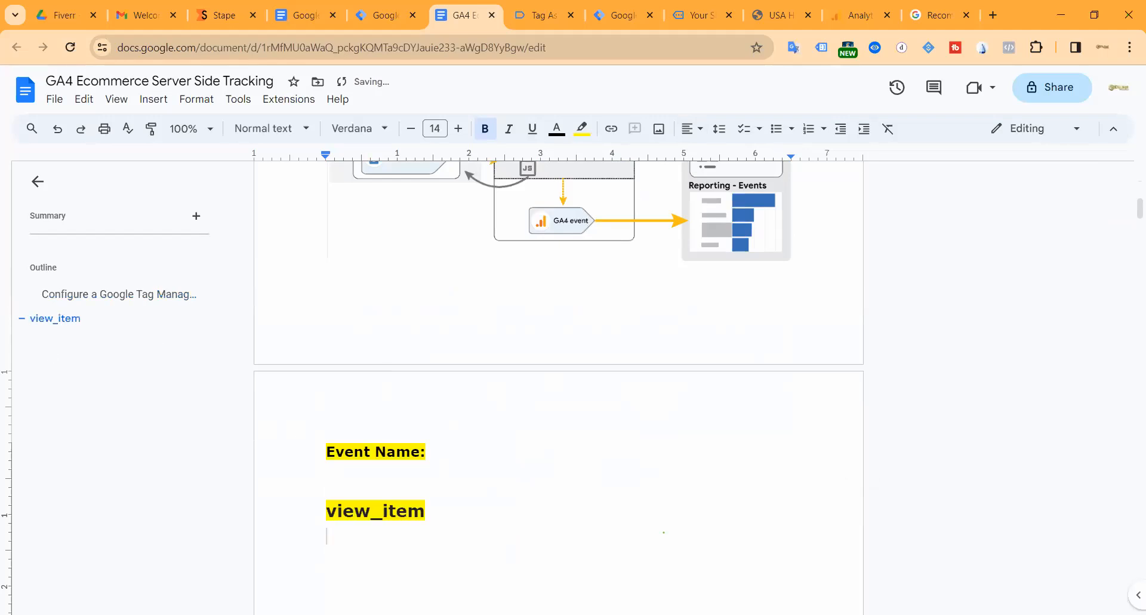
Copy the view_cart event name from the Recommended events reference and paste it below view_item in the document.
click(922, 21)
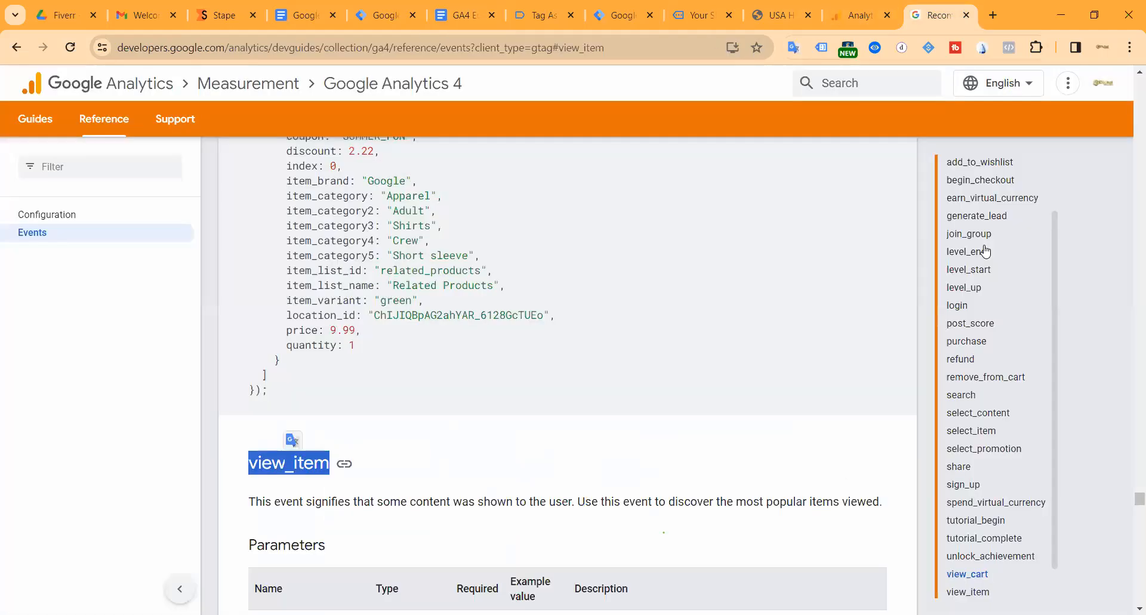
scroll(970, 555, down, 1)
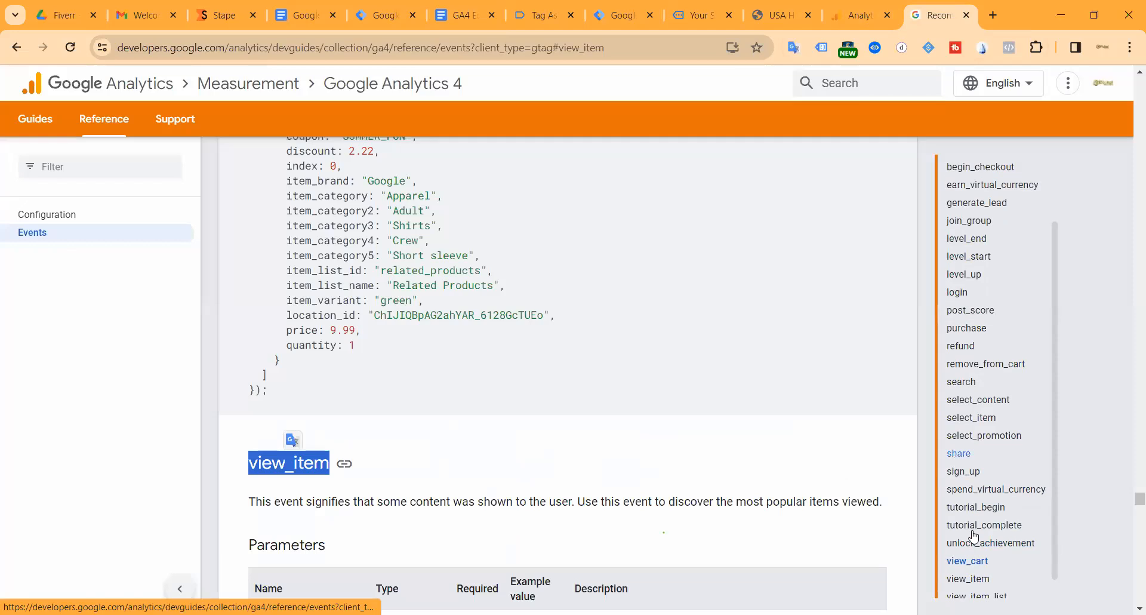
click(967, 538)
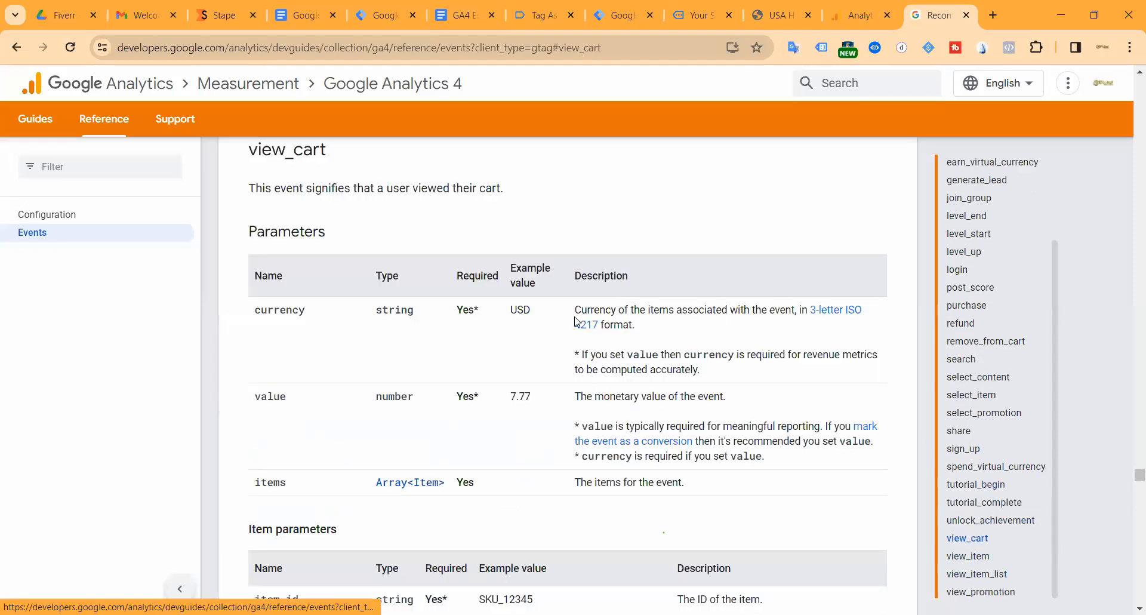
double_click(316, 156)
key(ctrl+c)
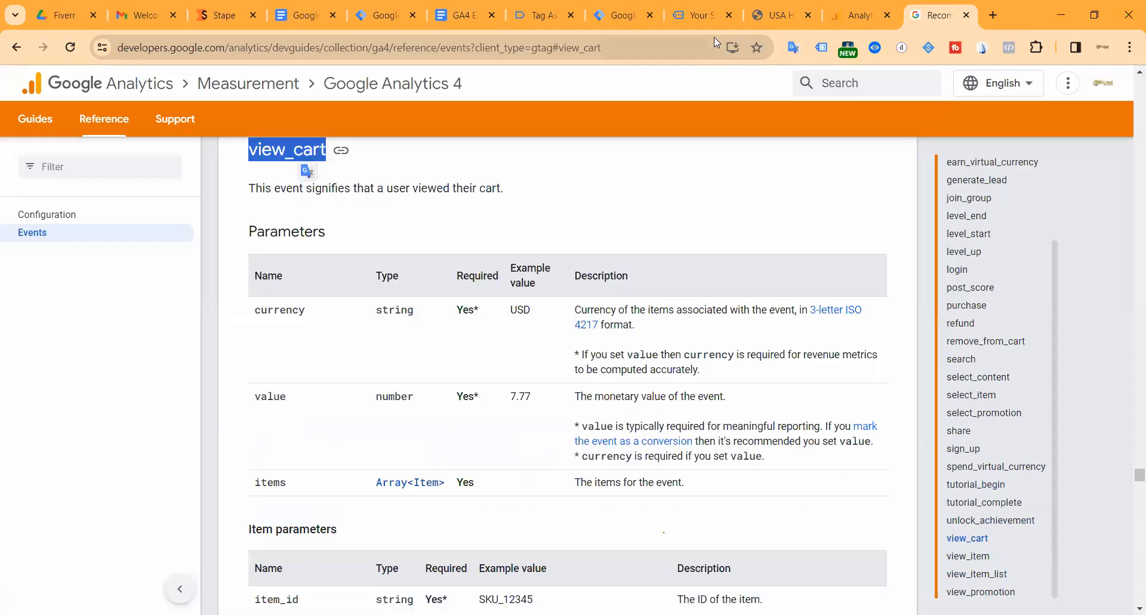
click(455, 3)
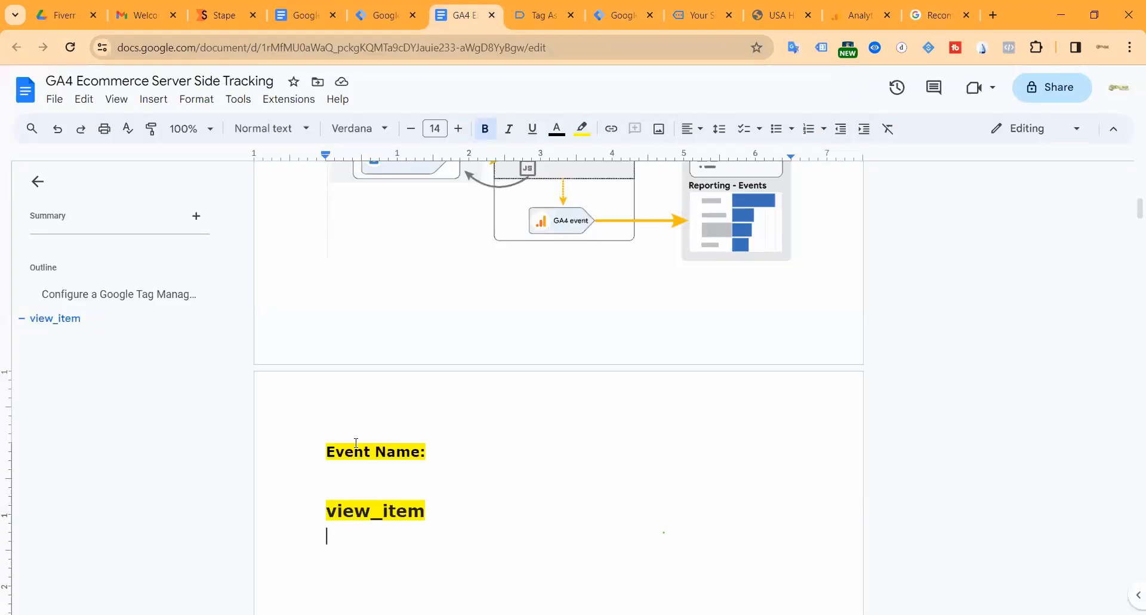
key(ctrl+v)
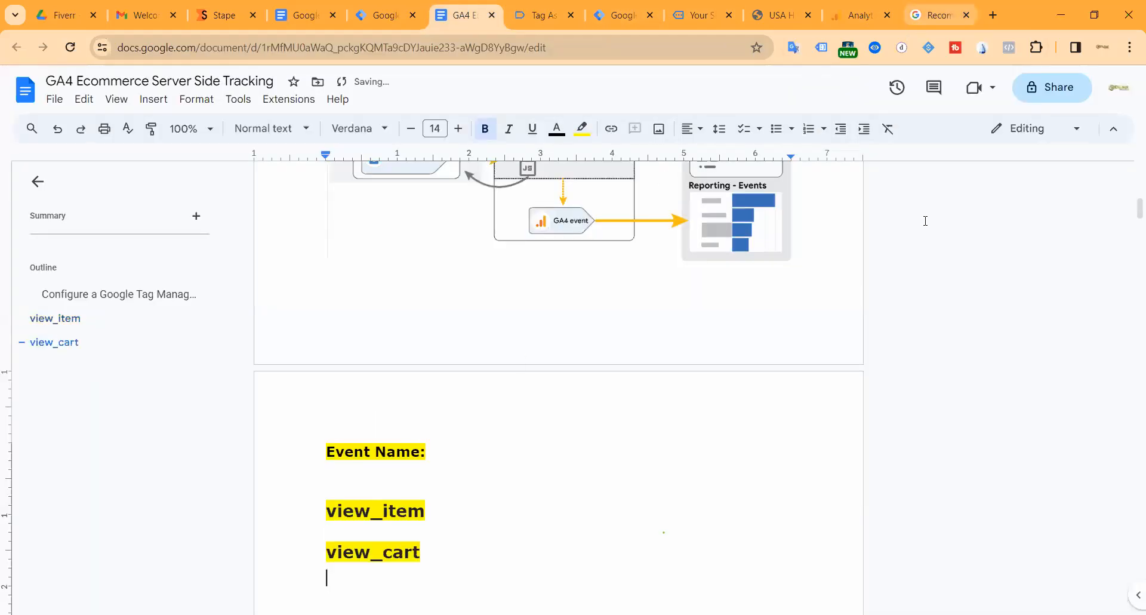
Copy the add_to_cart event name from the Recommended events reference and paste it below view_cart in the tracking document.
click(939, 12)
scroll(974, 219, up, 2)
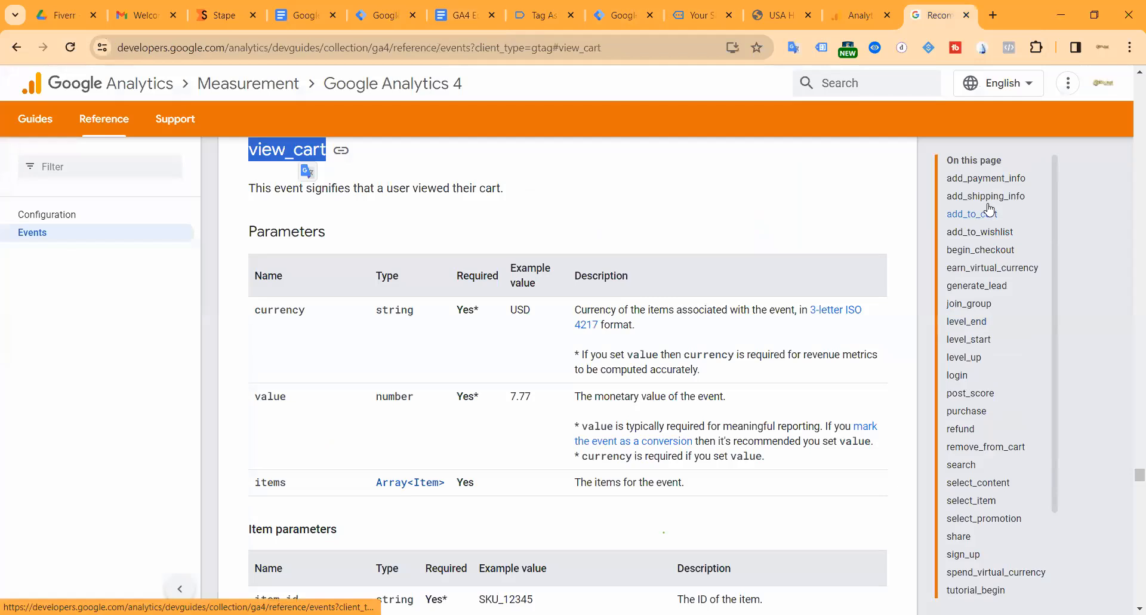
click(981, 217)
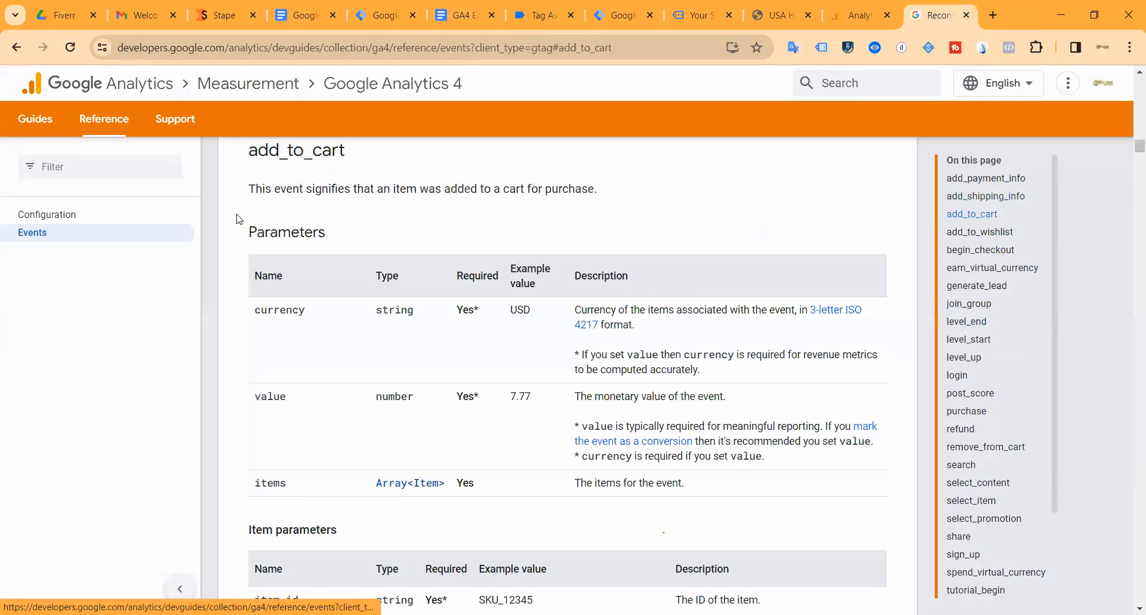
double_click(294, 151)
key(ctrl+c)
click(453, 15)
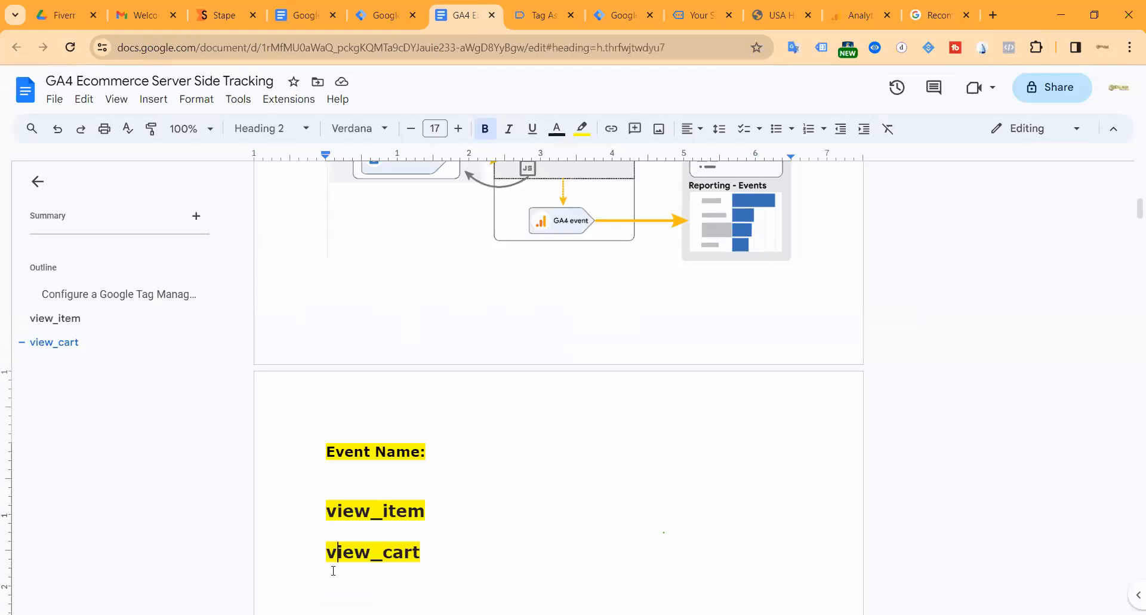
key(ctrl+v)
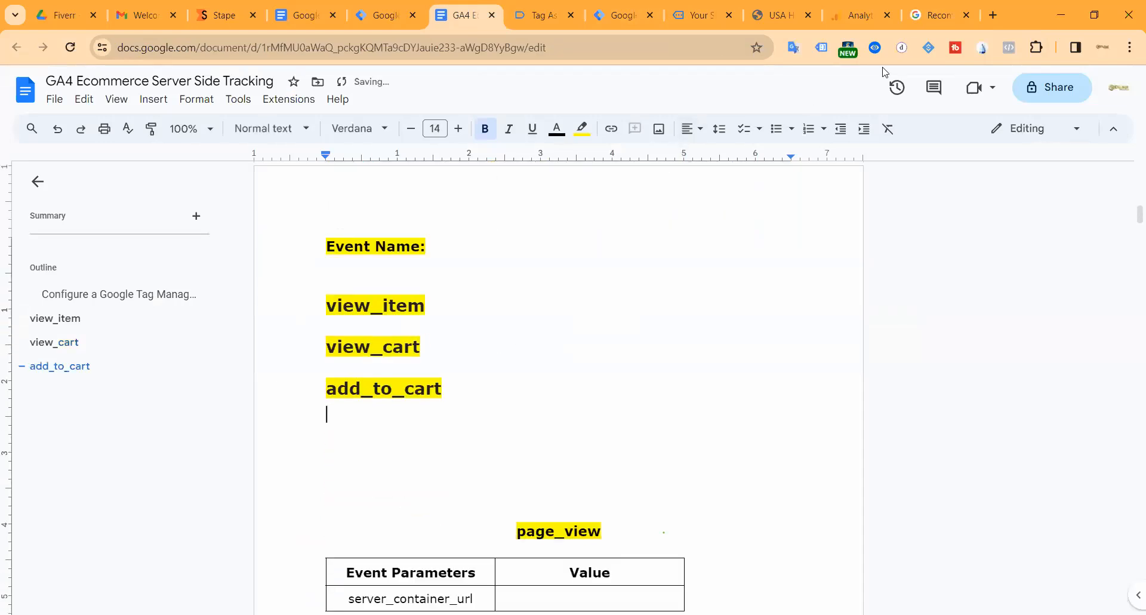
Copy the begin_checkout event name from the events reference and paste it below add_to_cart in the document.
click(927, 21)
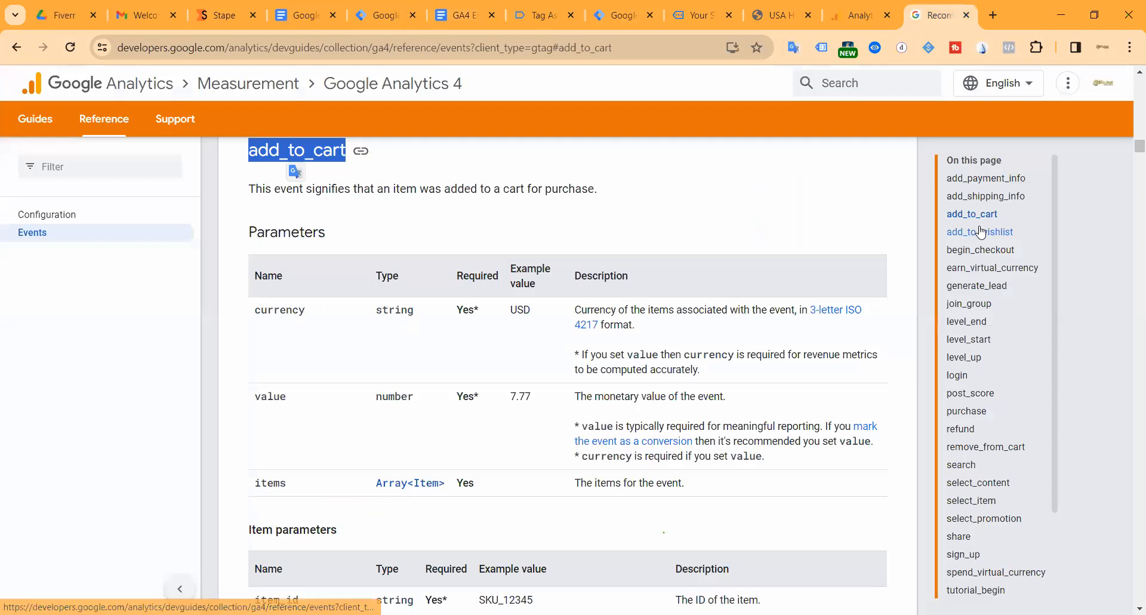
click(983, 266)
click(949, 285)
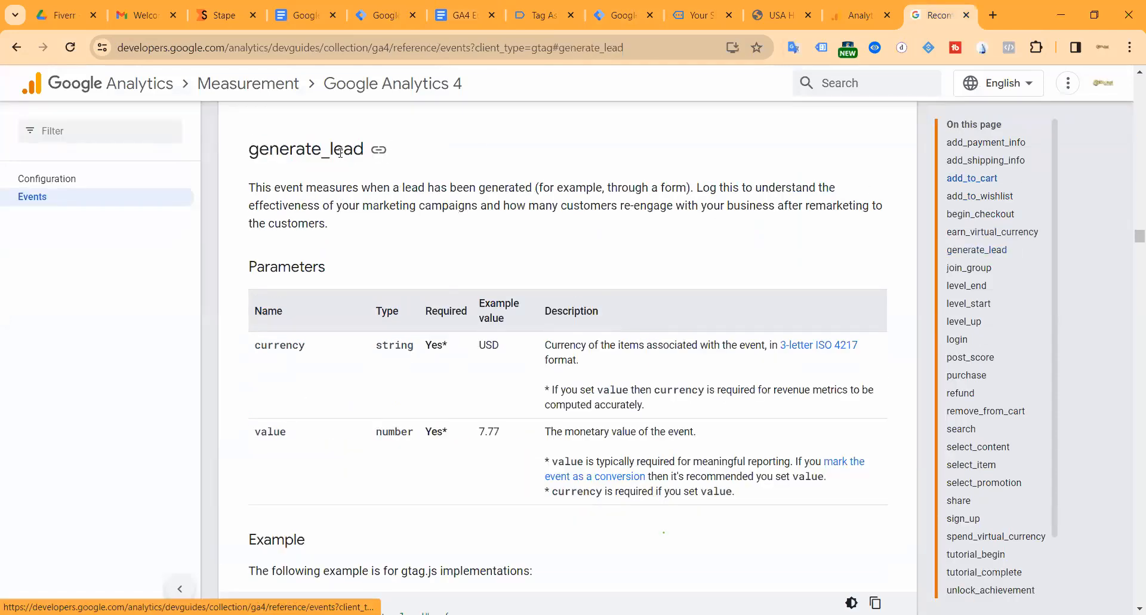
click(980, 214)
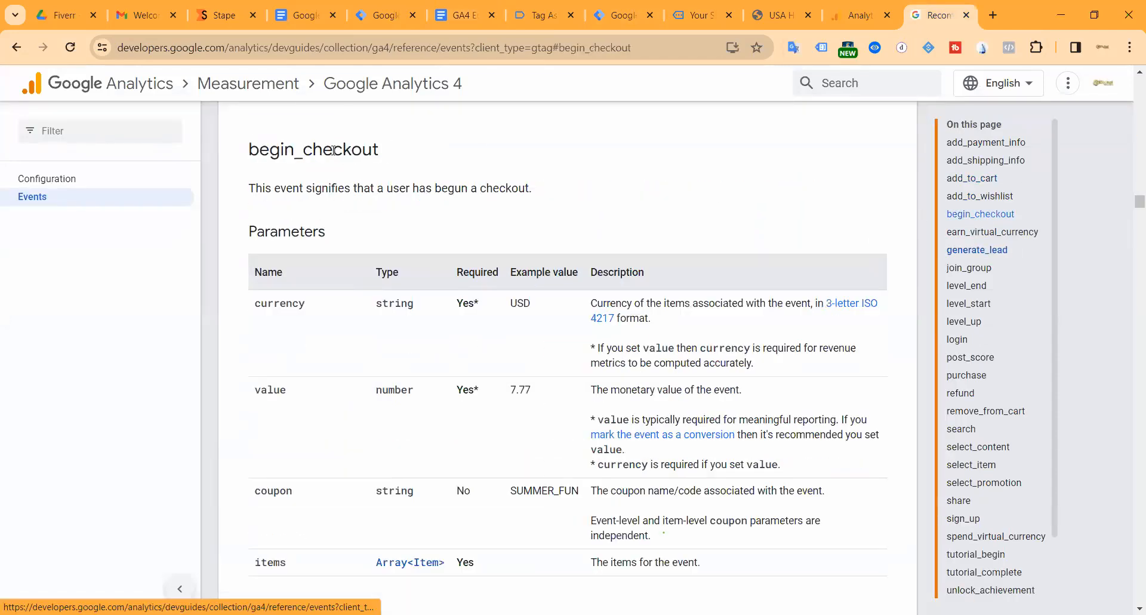
double_click(333, 150)
key(ctrl+c)
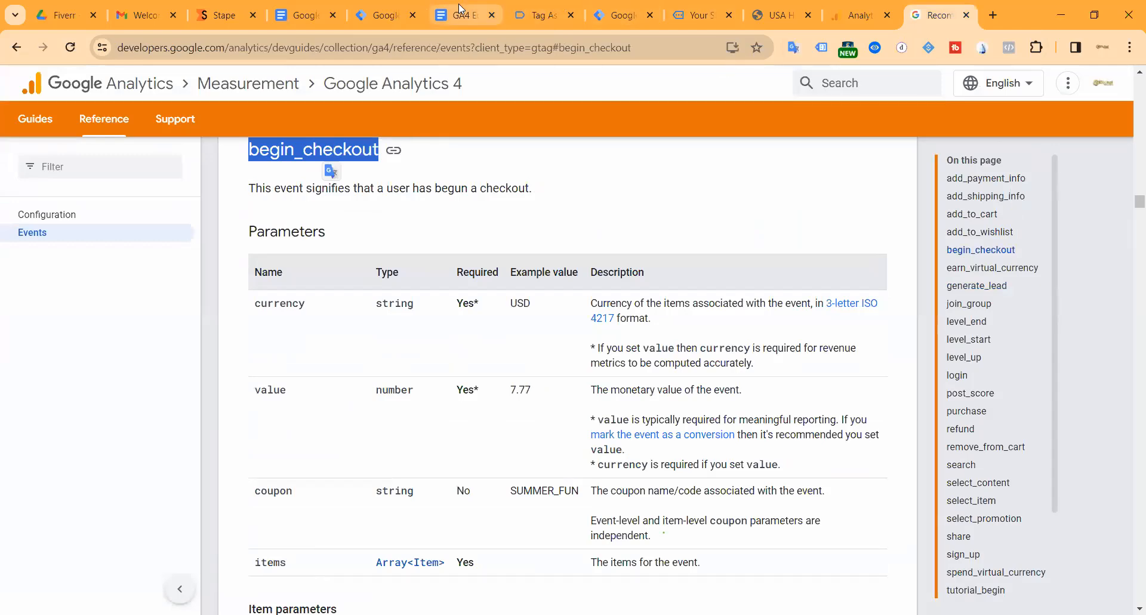
click(458, 12)
key(ctrl+v)
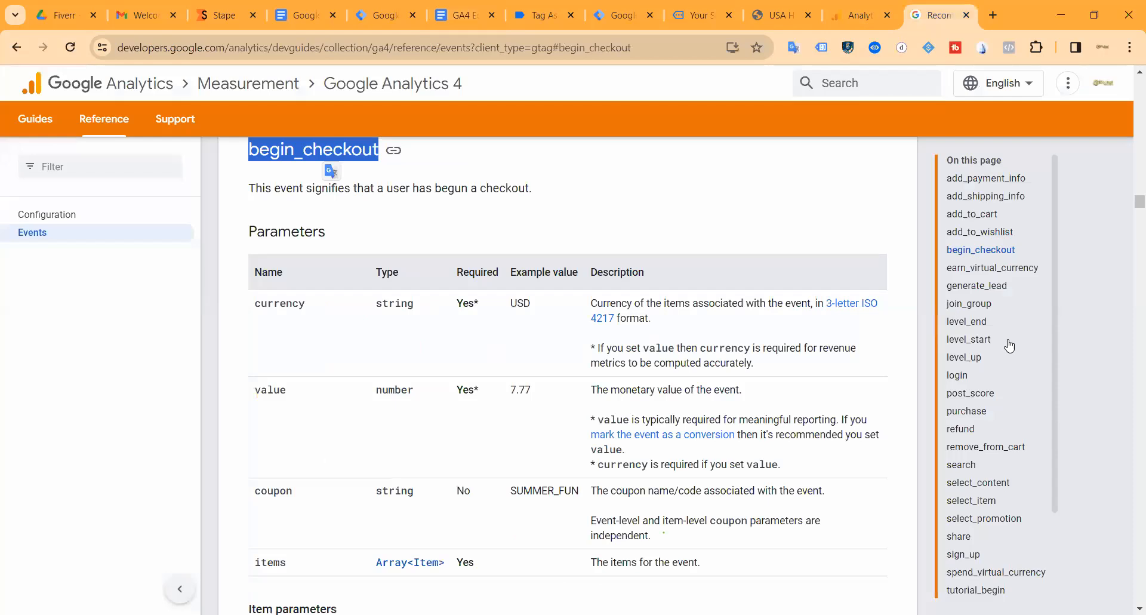
Copy the view_item_list event name from the events reference and paste it below begin_checkout in the document.
scroll(1003, 457, down, 5)
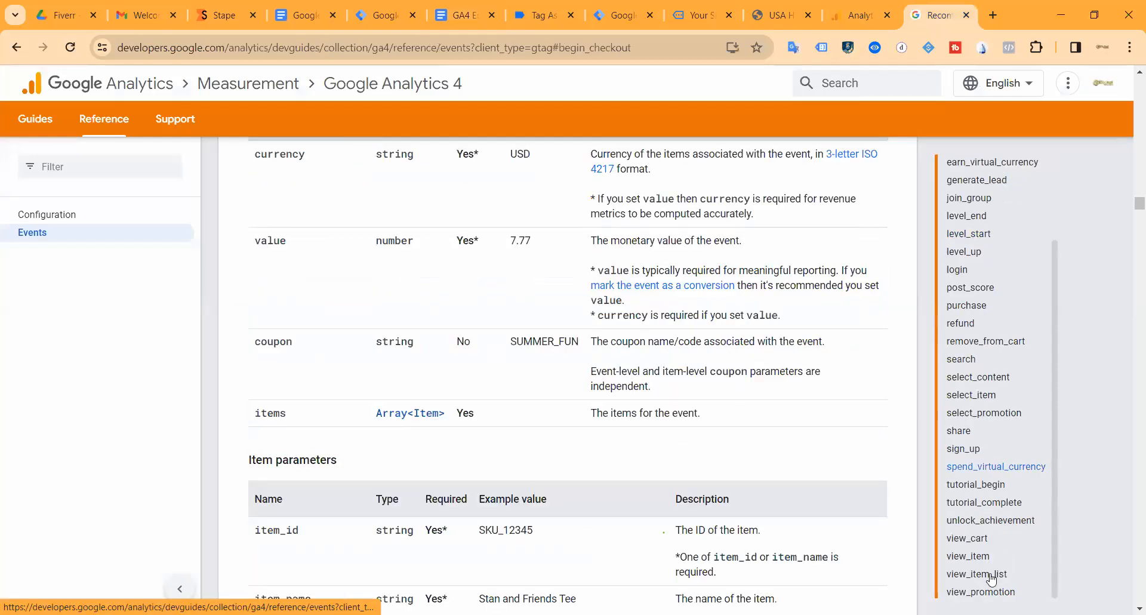
click(977, 574)
double_click(329, 151)
key(ctrl+c)
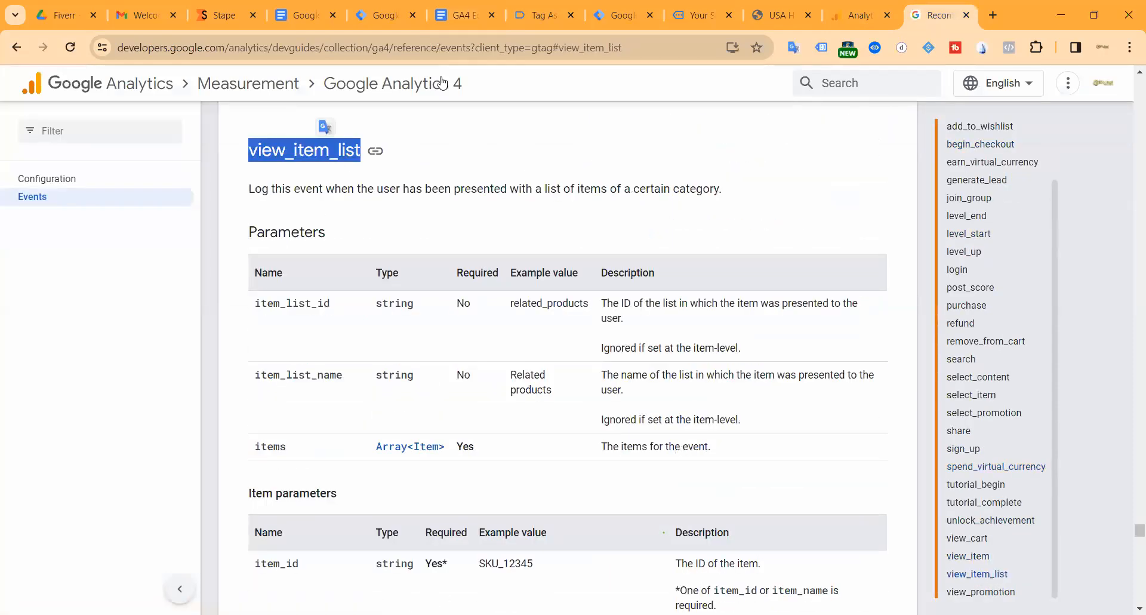
click(625, 16)
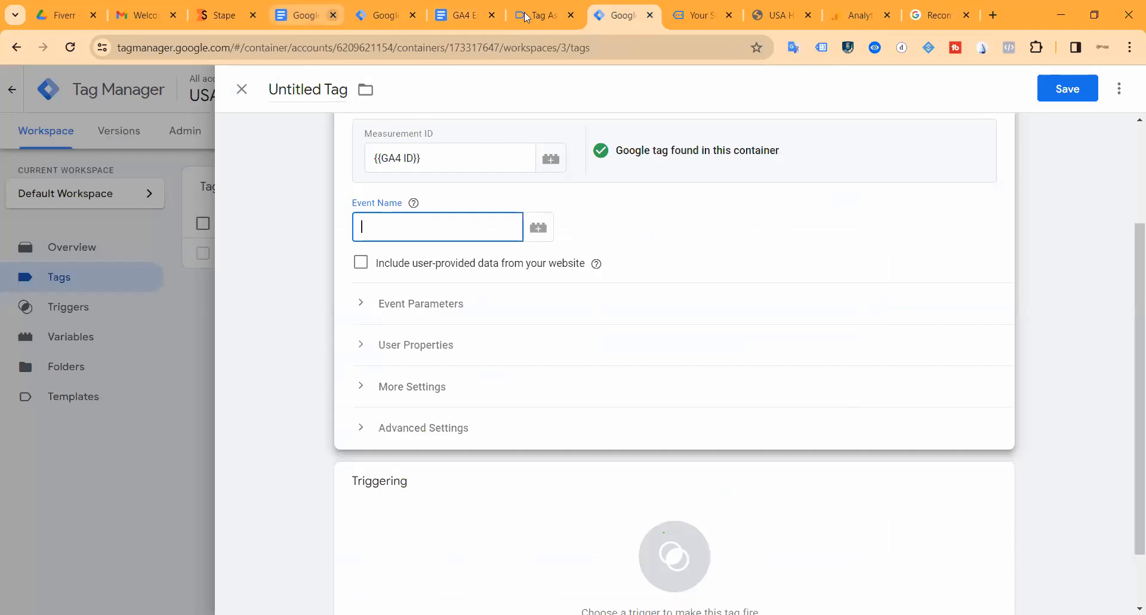
click(460, 15)
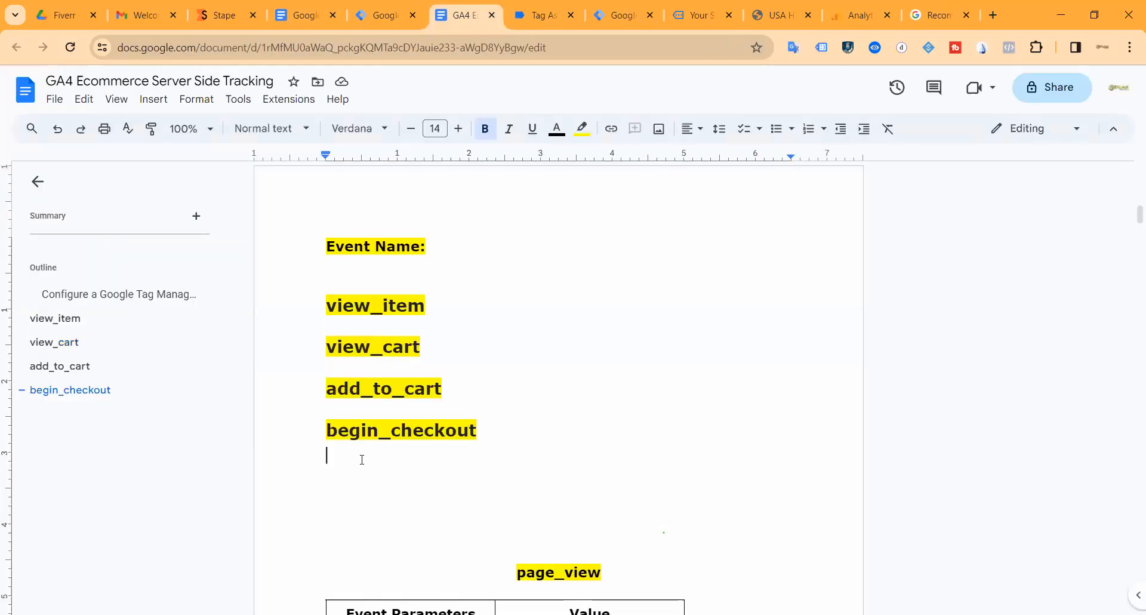
key(ctrl+v)
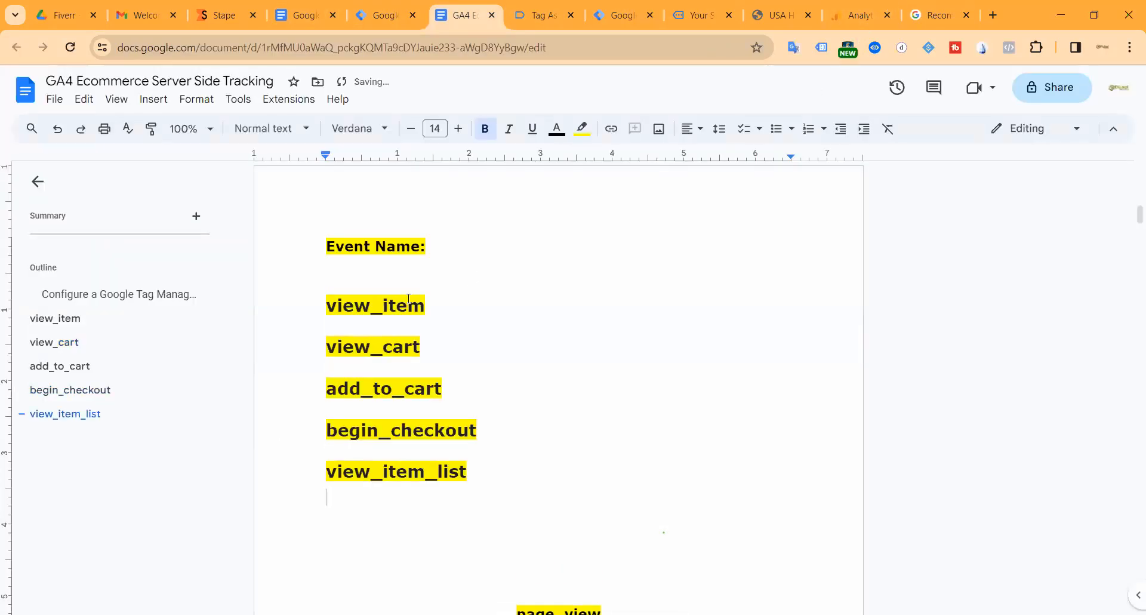
click(385, 303)
click(382, 351)
click(379, 431)
click(372, 472)
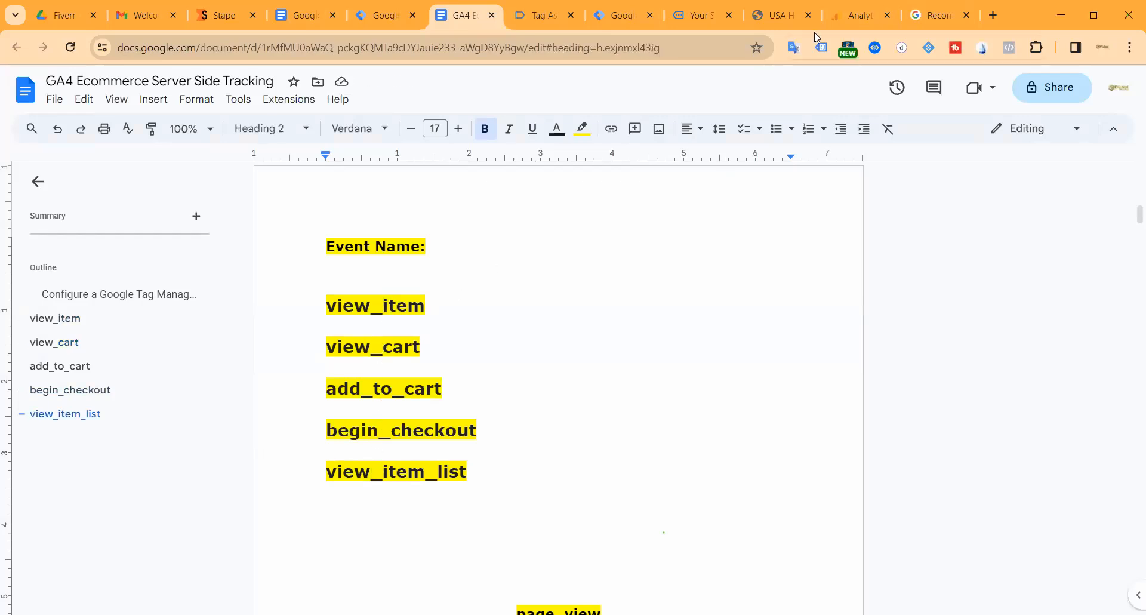
Find the purchase event in the events reference and add its name below view_item_list in the document.
click(922, 15)
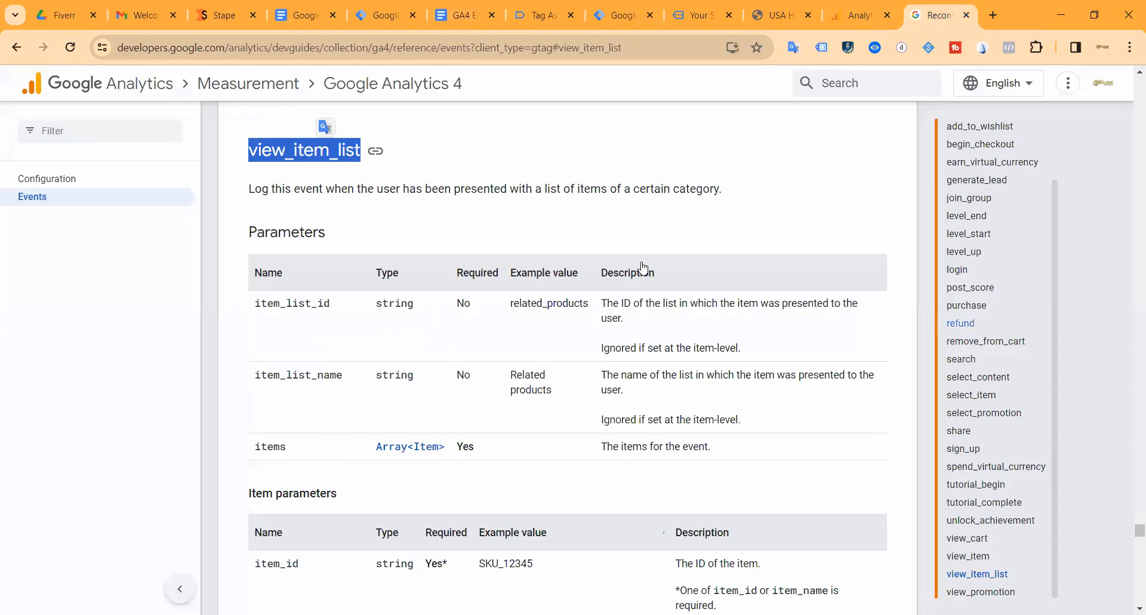
click(966, 305)
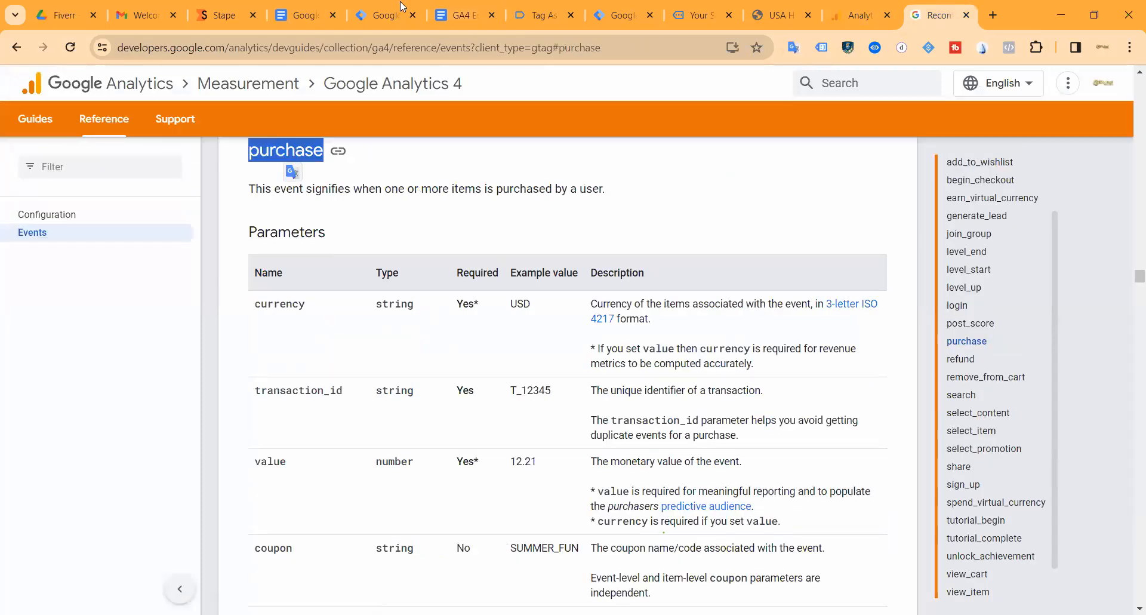
click(459, 14)
click(330, 497)
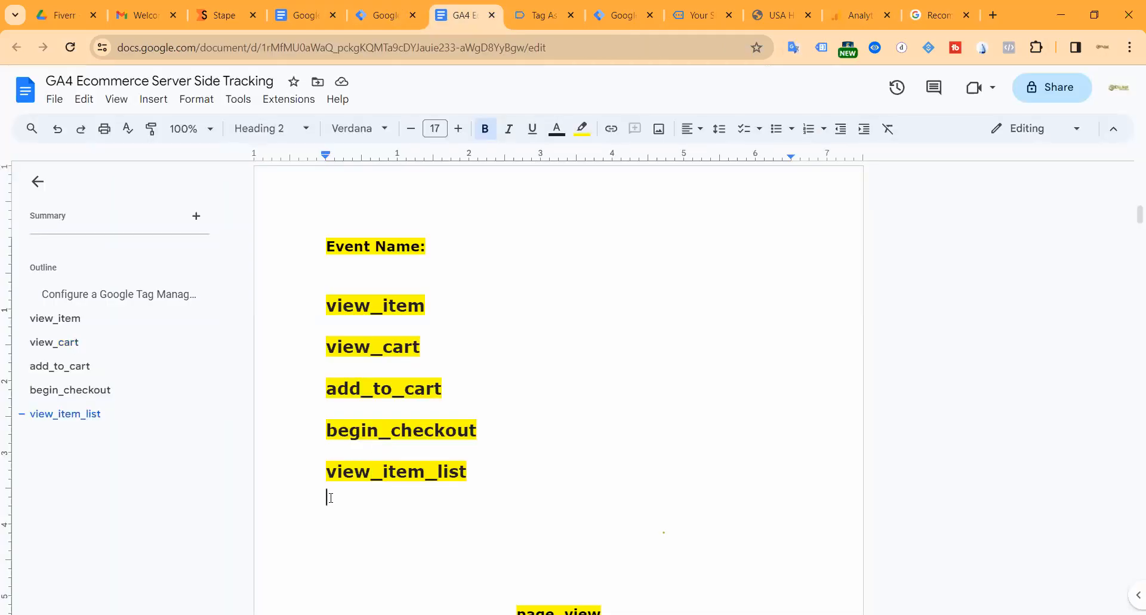
text(purchase)
Reduce the font size of the six listed event names, from view_item to purchase, to 11.
drag(419, 525, 312, 287)
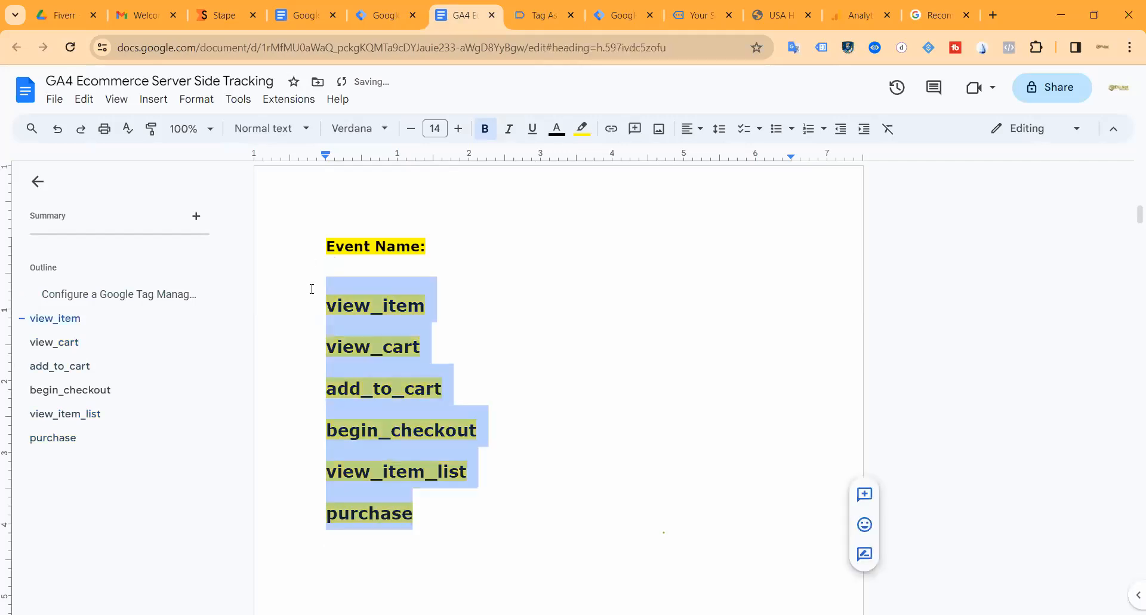
click(410, 128)
click(411, 128)
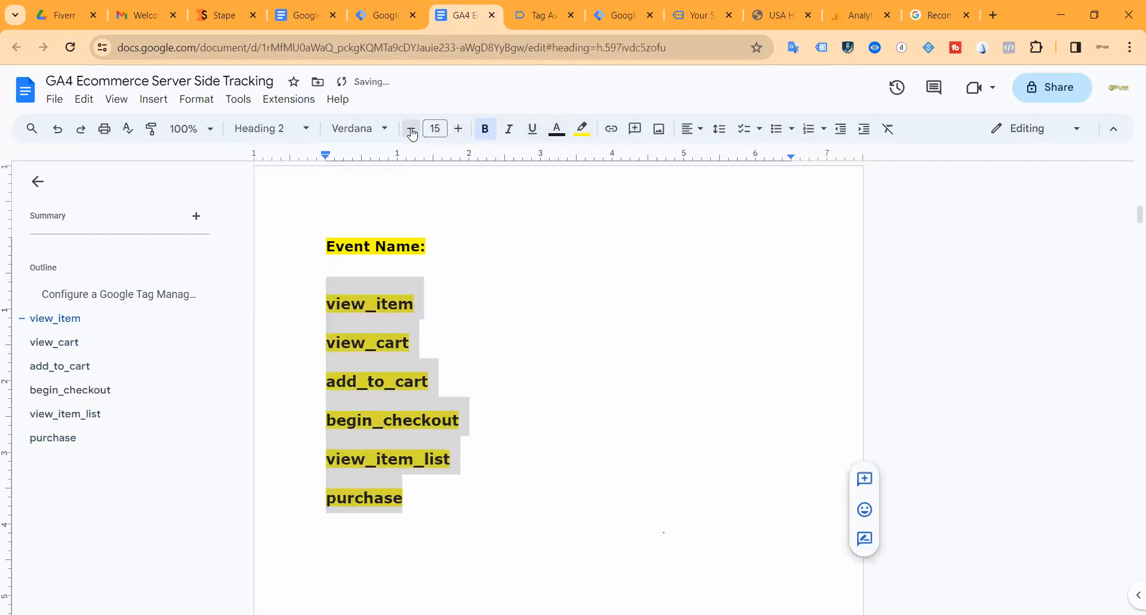
click(411, 128)
click(411, 128)
click(410, 128)
click(411, 128)
click(511, 287)
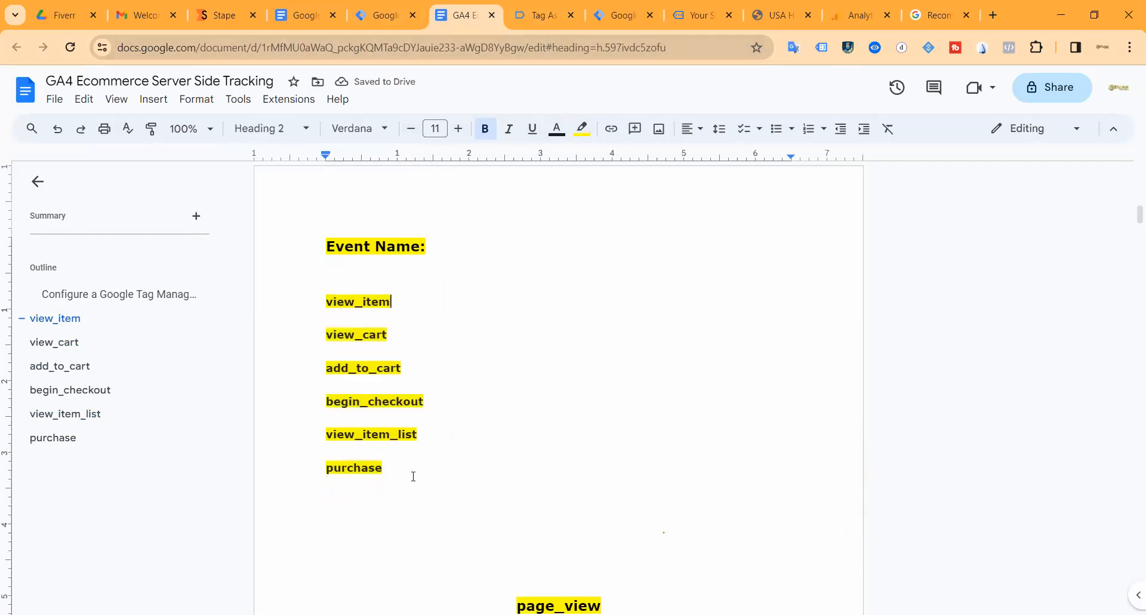
Copy view_item_list from the document and paste it as the Event Name of the GA4 Event tag in Tag Manager.
double_click(388, 438)
key(ctrl+c)
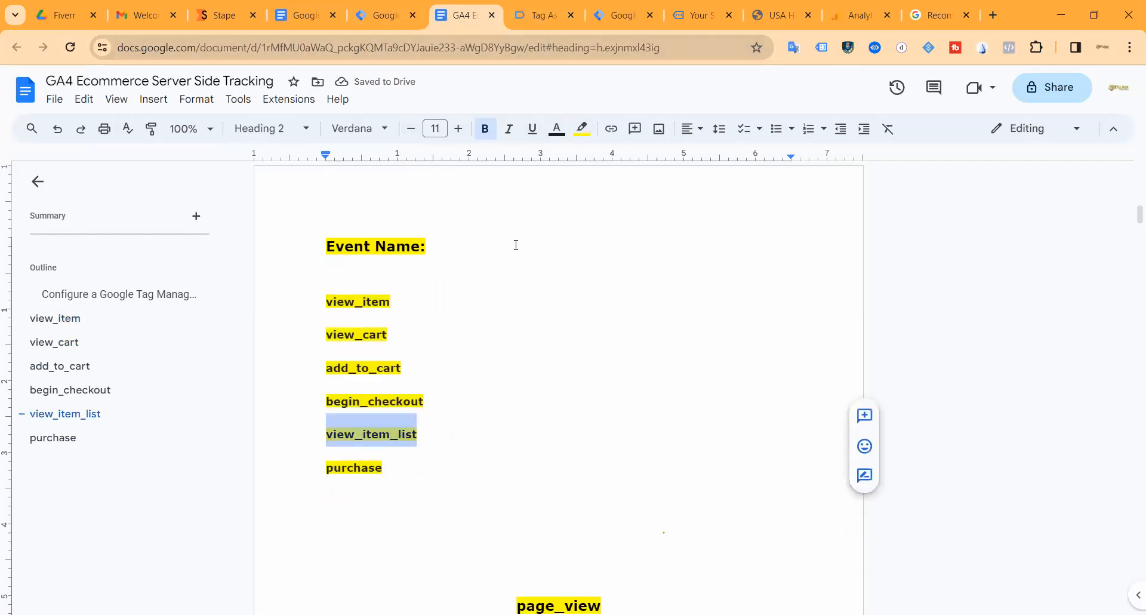
click(618, 18)
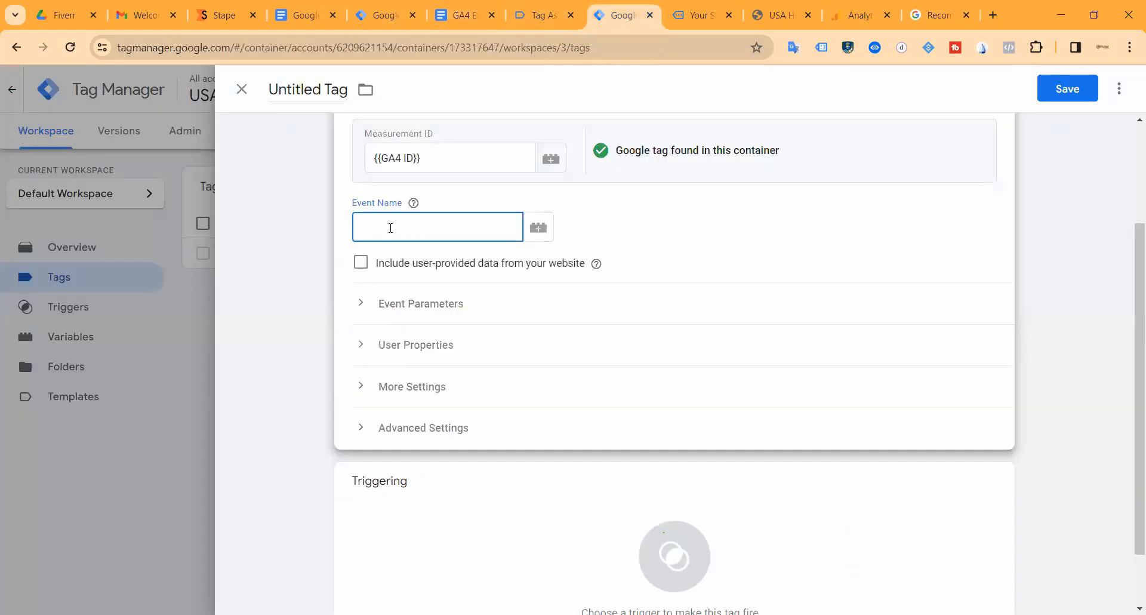
key(ctrl+v)
click(558, 297)
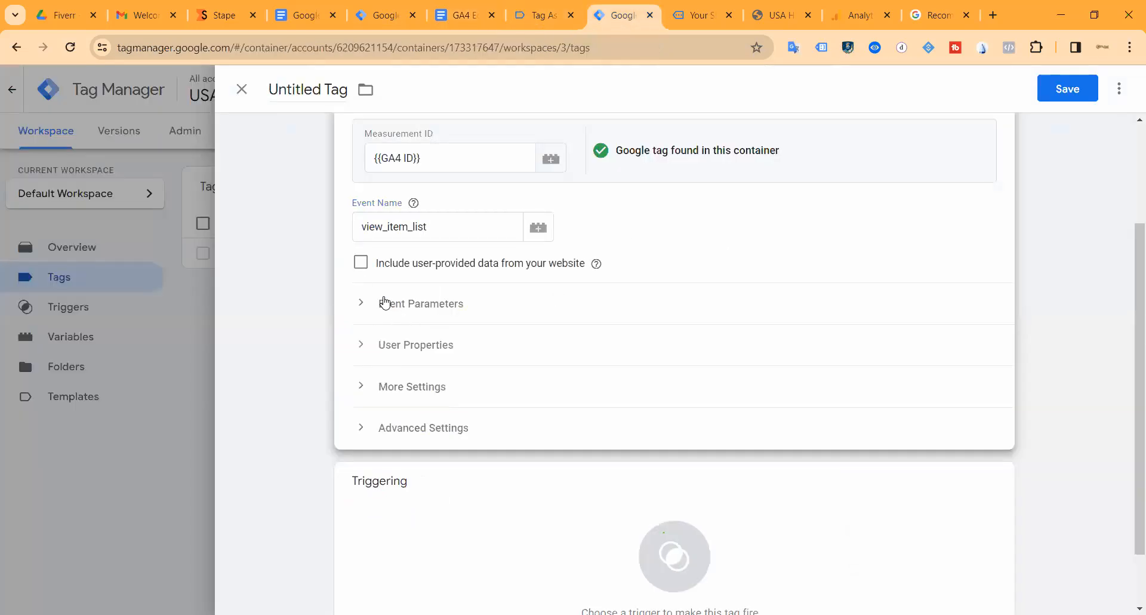
Expand the tag's Event Parameters section and add an empty parameter row.
scroll(627, 281, down, 1)
scroll(553, 283, up, 2)
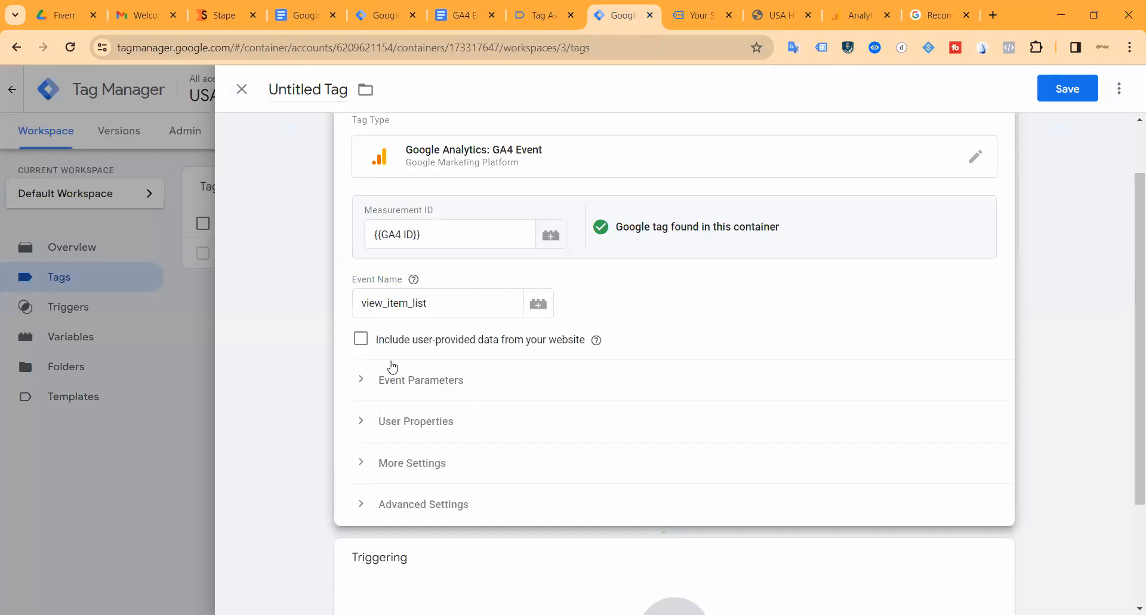
click(460, 381)
scroll(469, 377, down, 2)
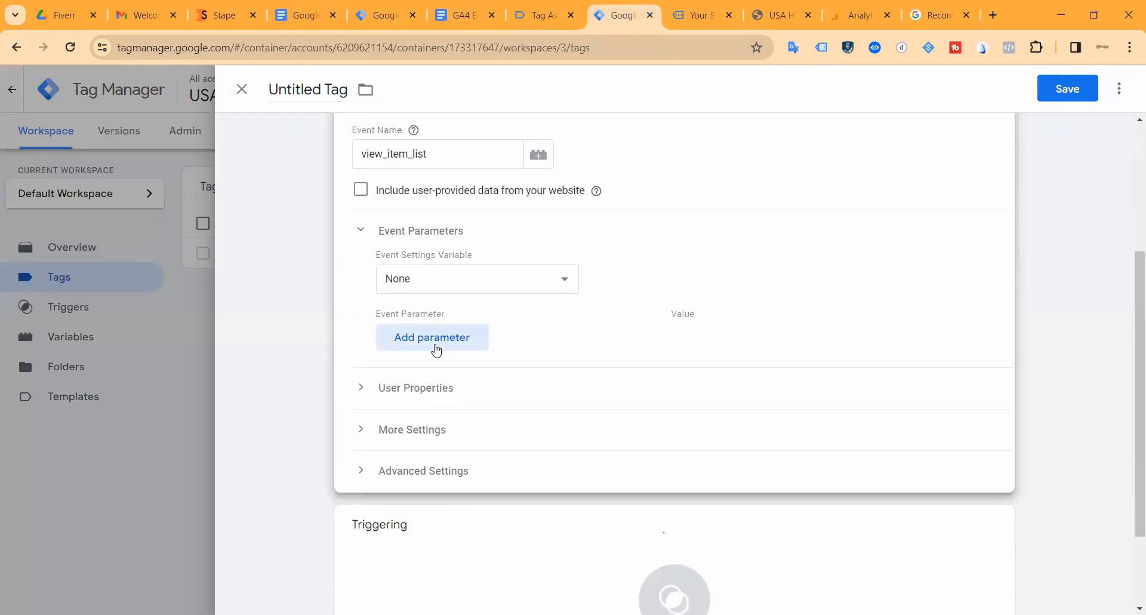
click(442, 345)
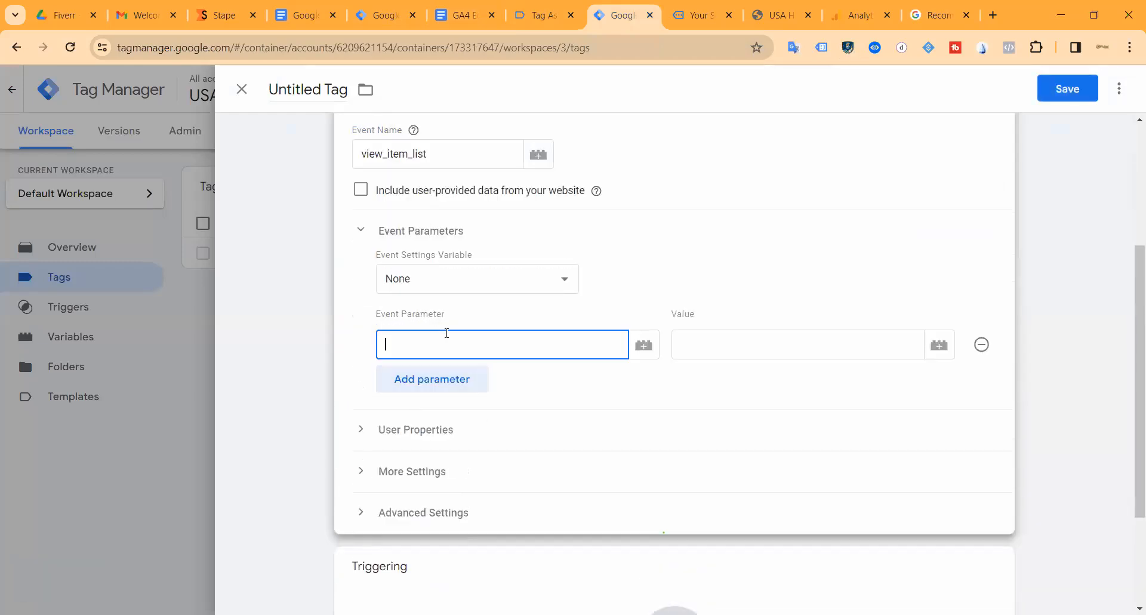
Copy the items parameter name from the view_item_list reference and enter it as the tag's event parameter.
click(929, 11)
scroll(525, 310, down, 3)
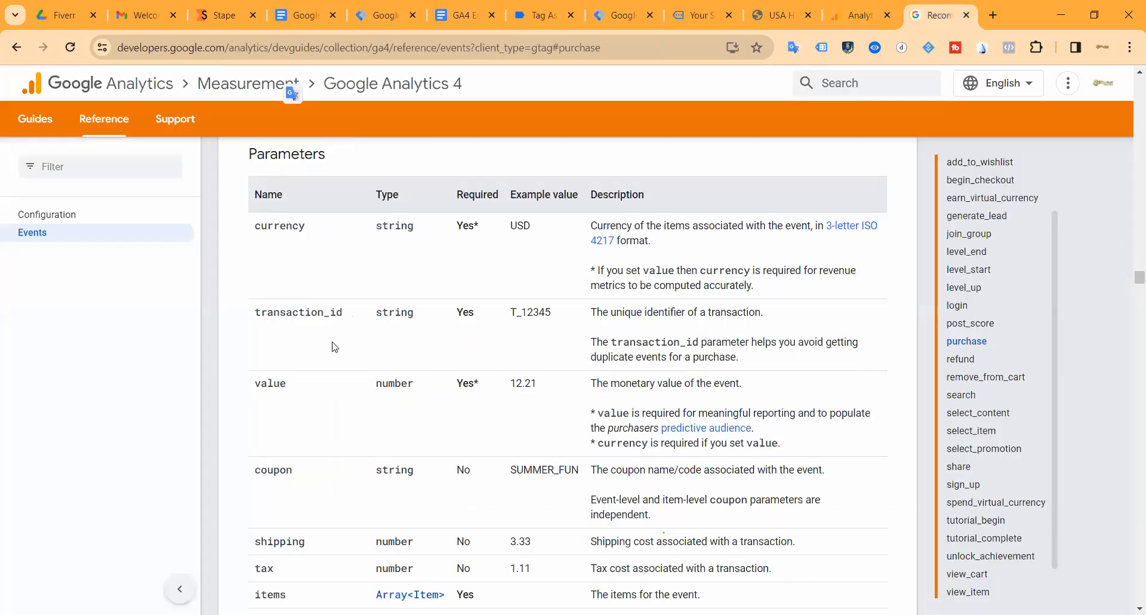
scroll(985, 504, down, 5)
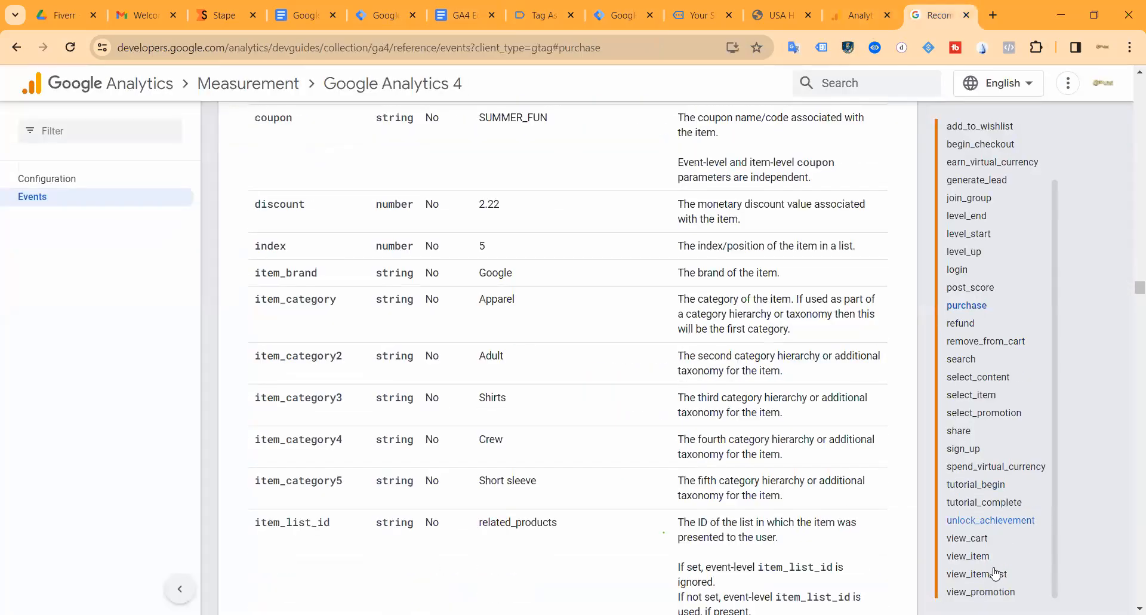
click(976, 574)
scroll(391, 379, up, 2)
scroll(392, 380, down, 5)
double_click(270, 296)
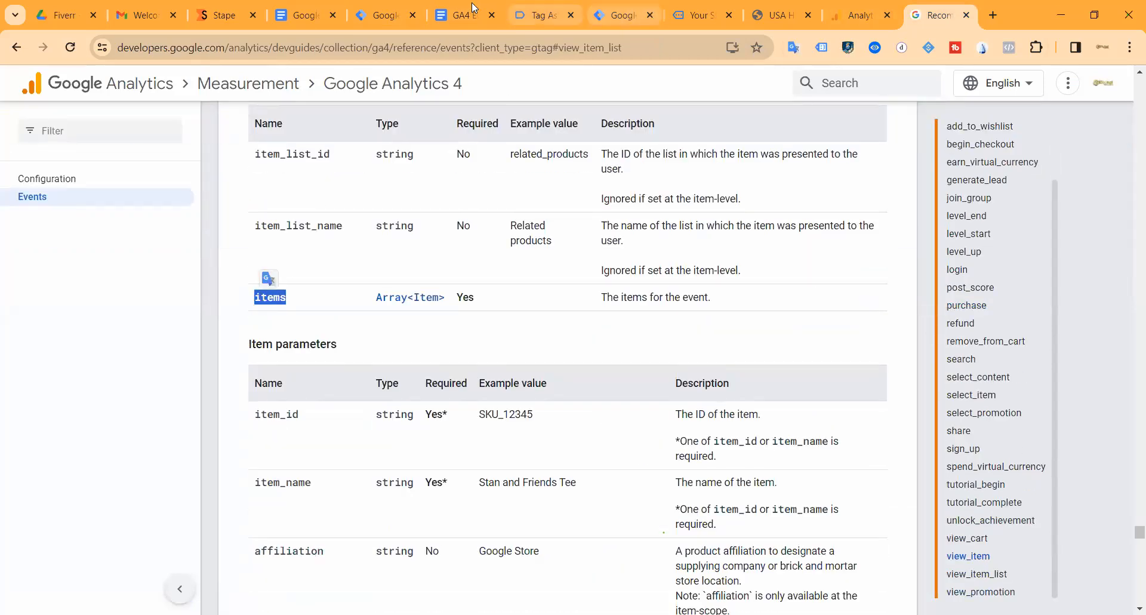
click(446, 17)
click(600, 17)
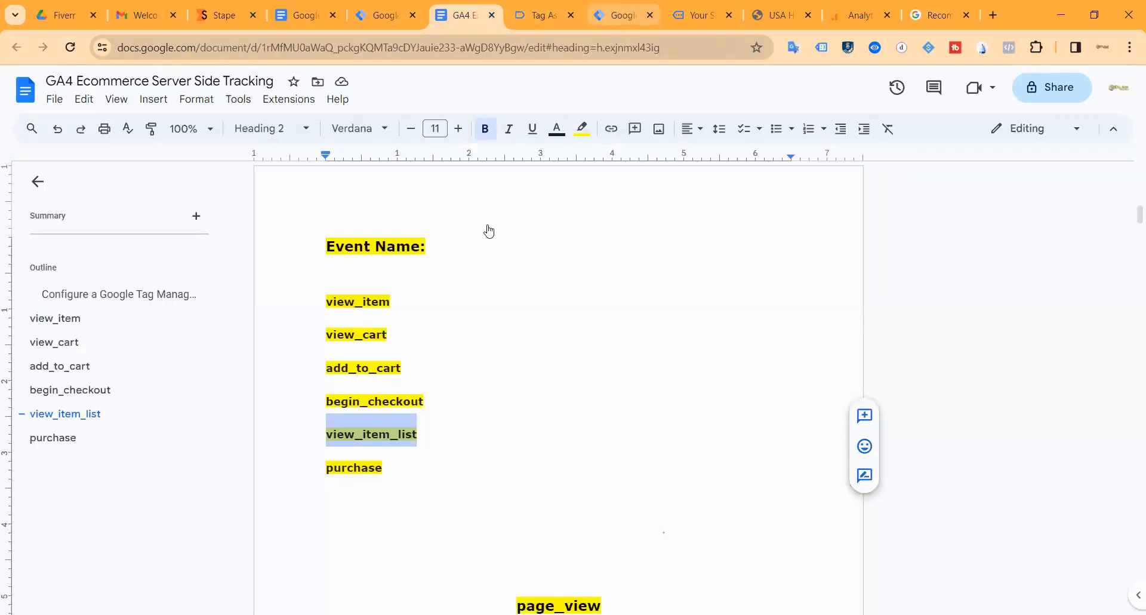
click(736, 337)
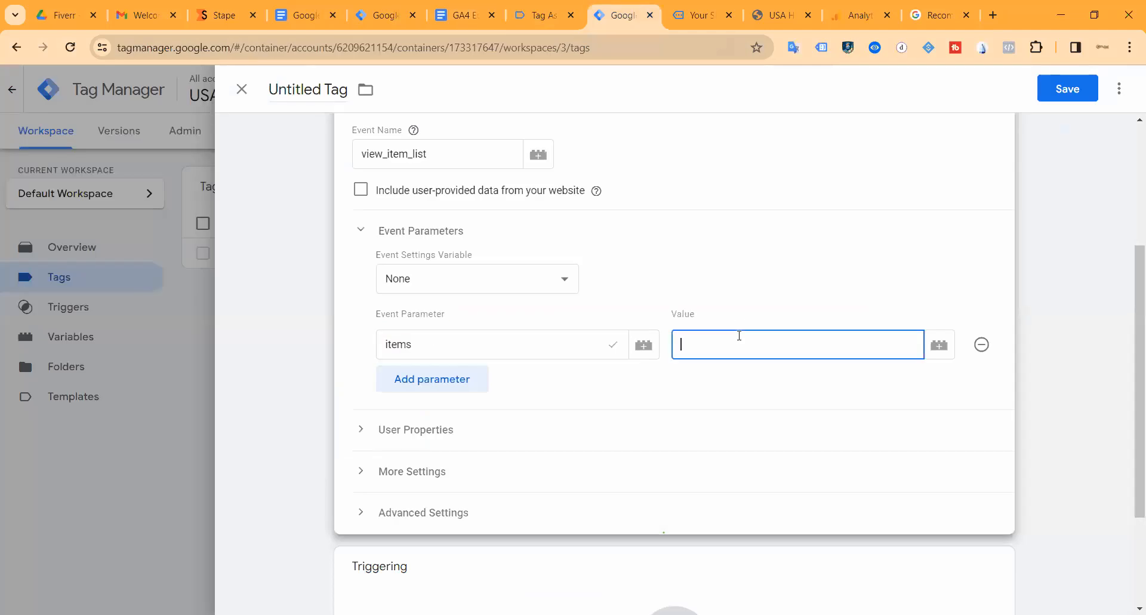
Look up the items value in the document and assign the ecommerce.items variable as the items parameter's value in Tag Manager.
click(460, 15)
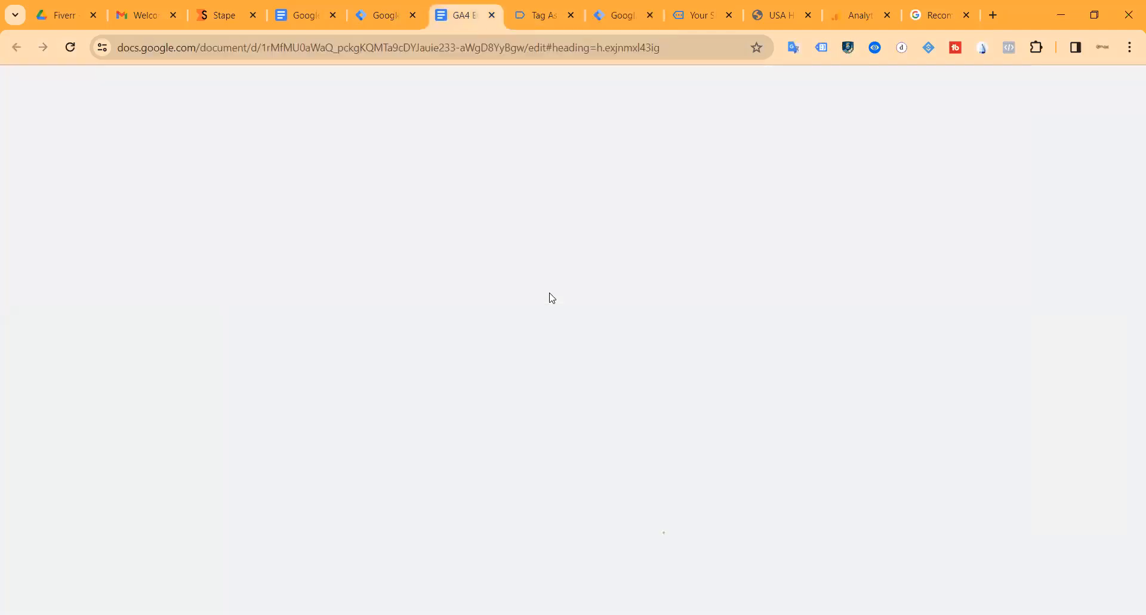
scroll(566, 308, down, 15)
scroll(552, 328, up, 5)
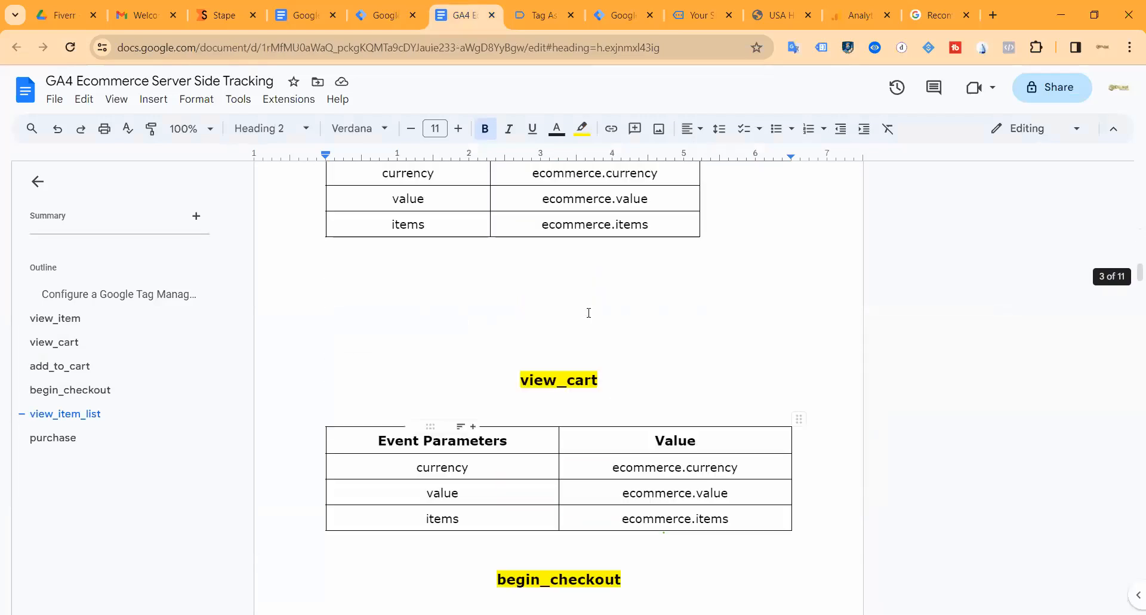
triple_click(585, 374)
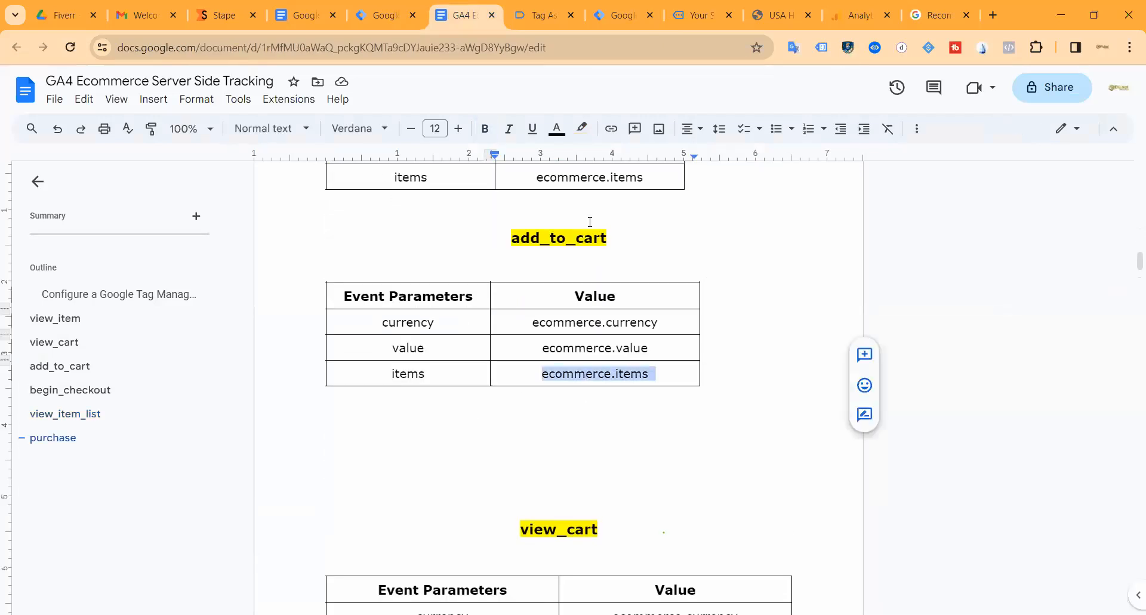
click(613, 7)
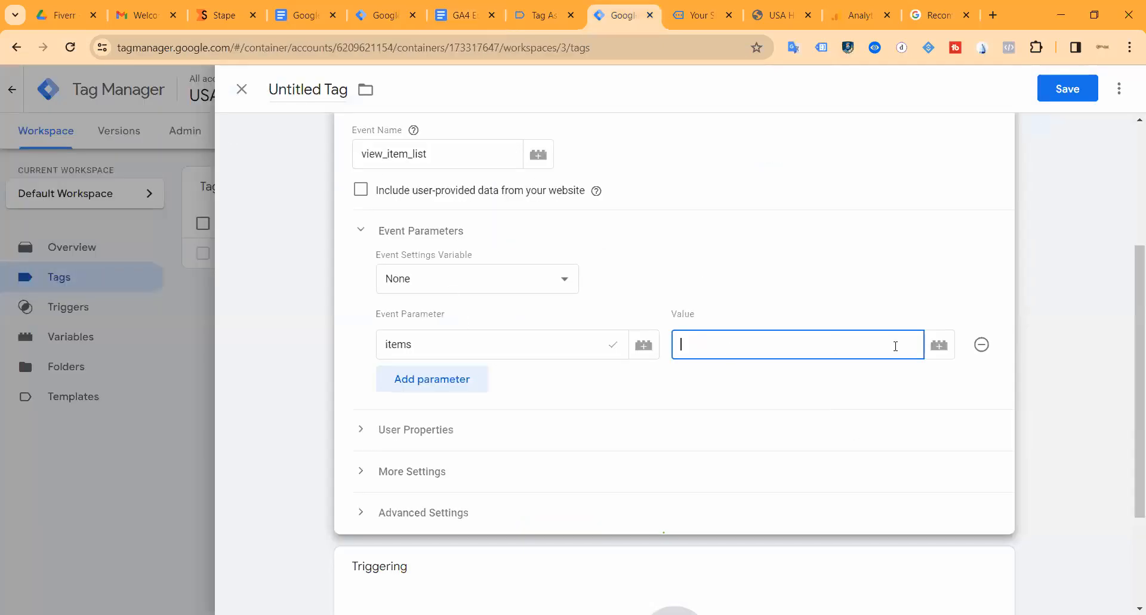
click(940, 345)
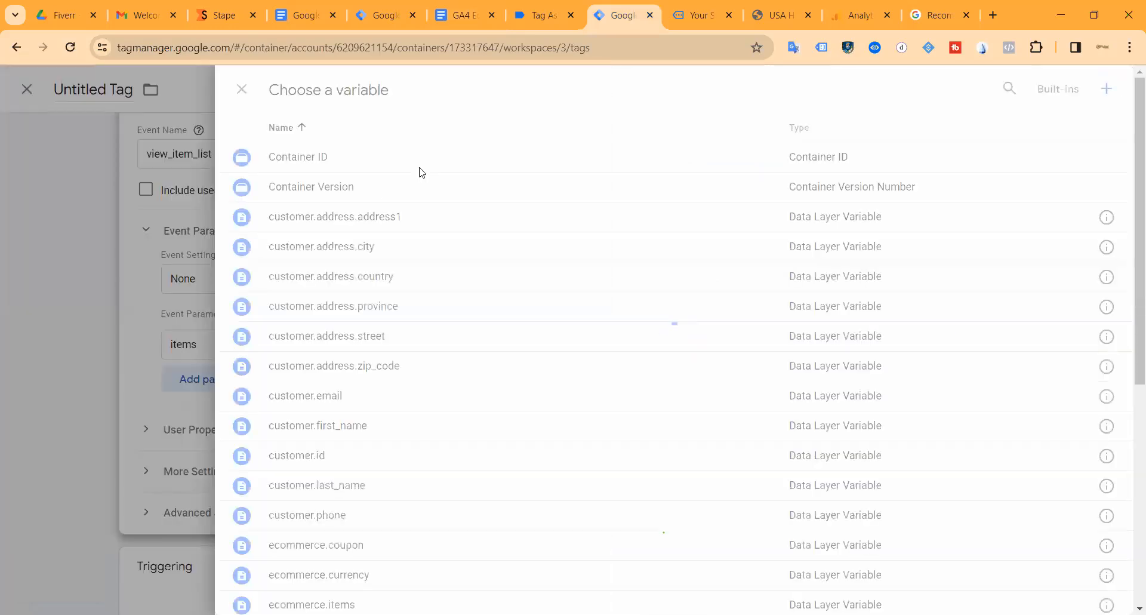
scroll(393, 255, down, 7)
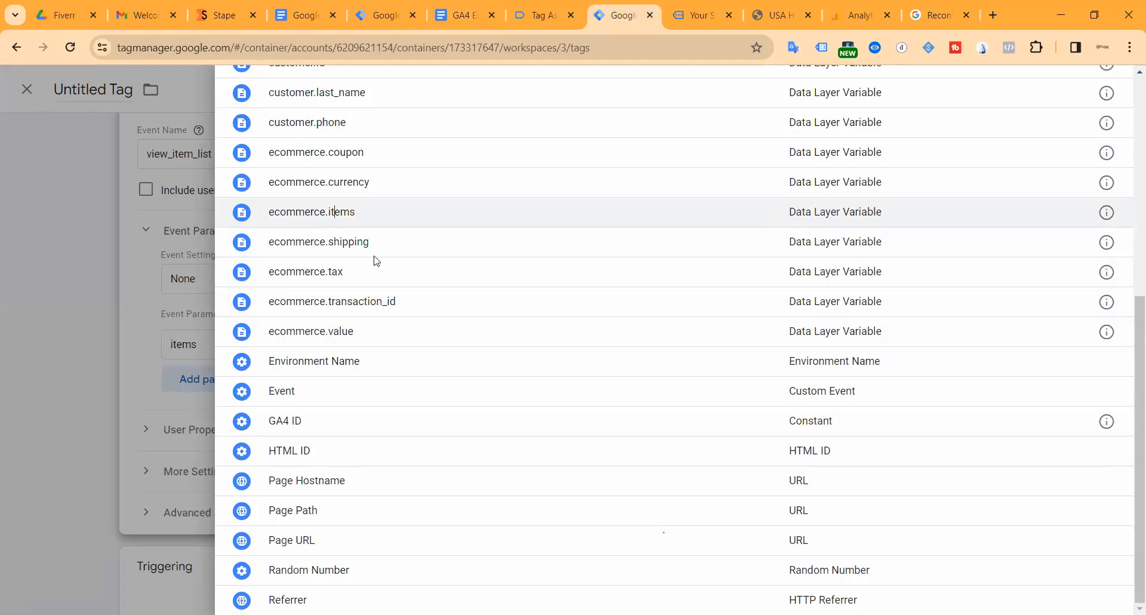
click(335, 212)
Start a new trigger for the tag and choose Custom Event as its trigger type.
scroll(501, 382, down, 3)
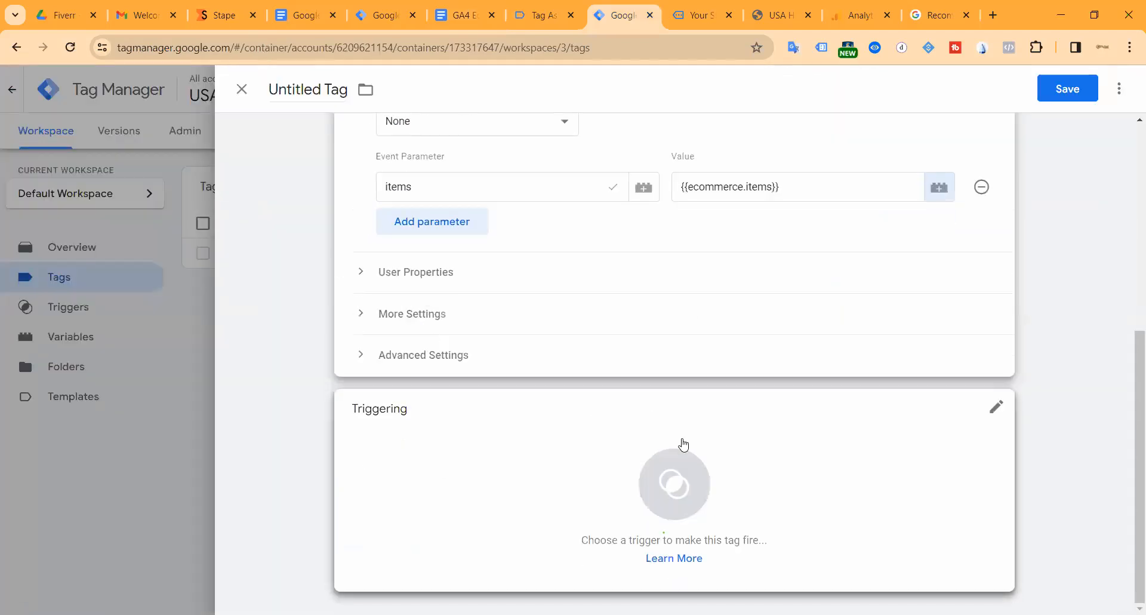
click(683, 439)
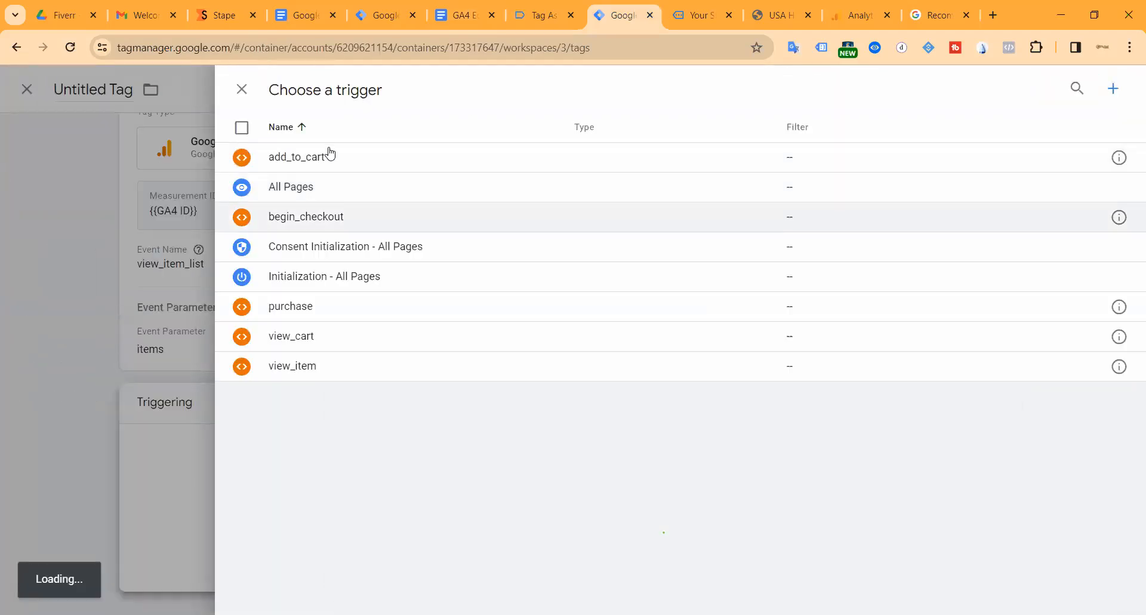
click(1114, 92)
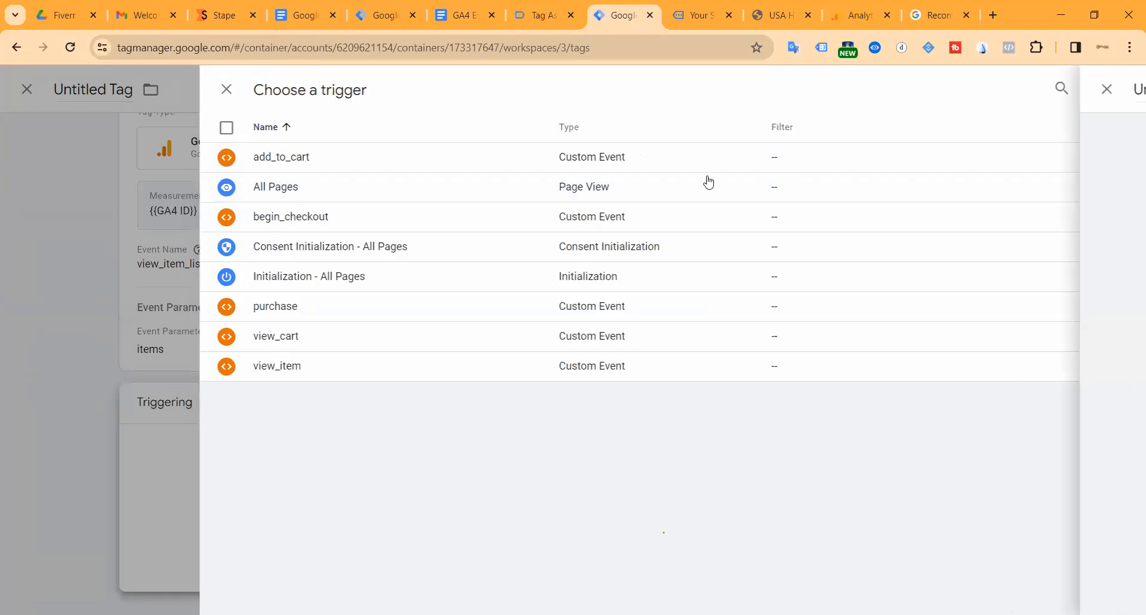
click(699, 233)
scroll(767, 417, down, 5)
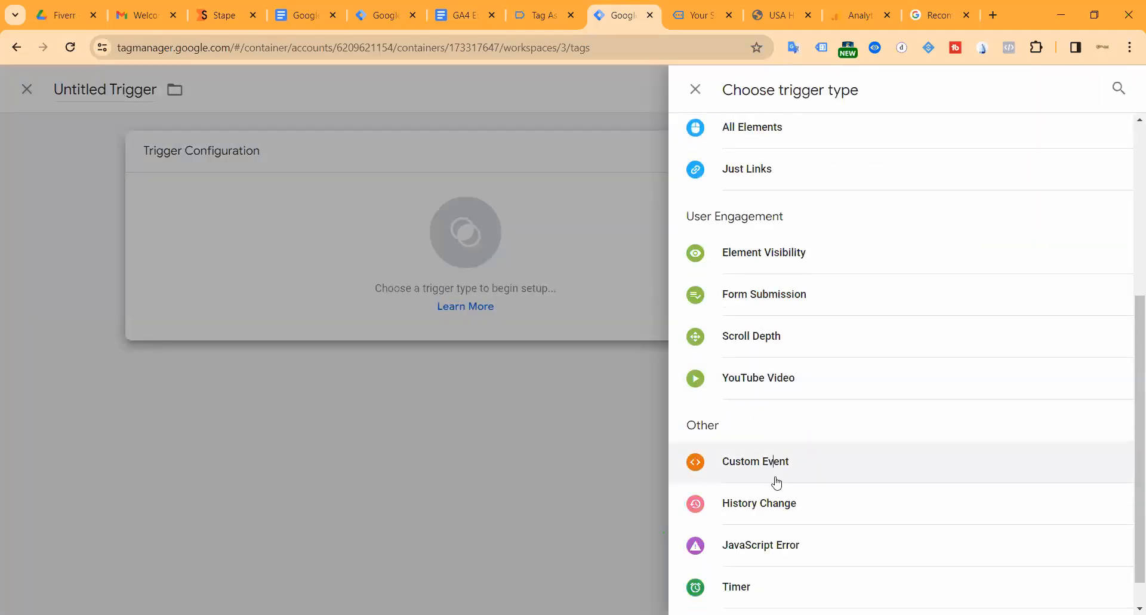
click(775, 464)
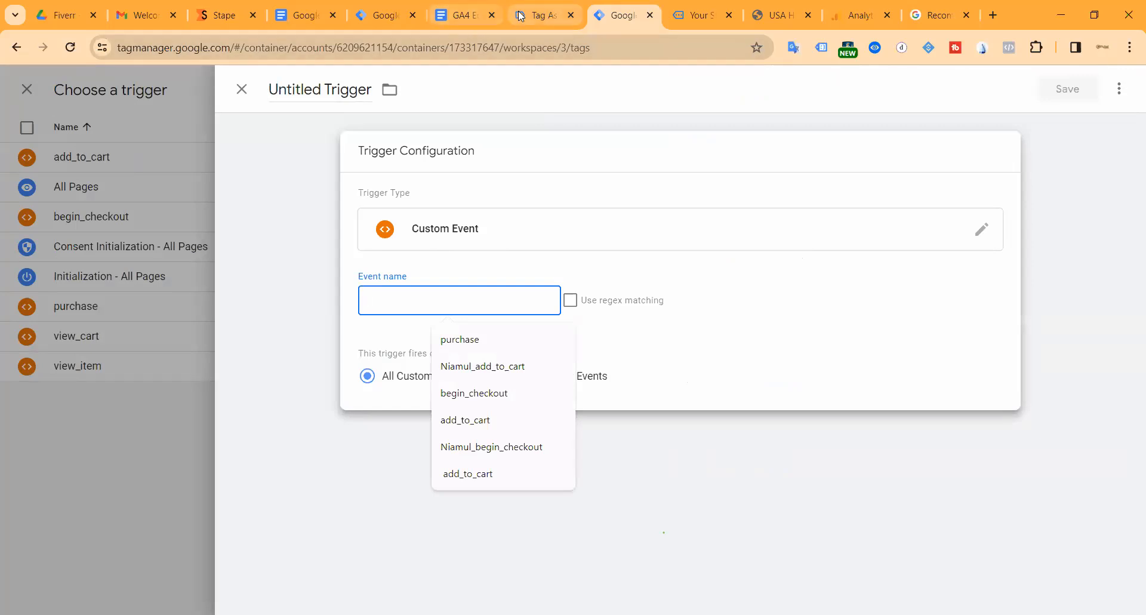
Copy view_item_list from the document's event name list and paste it as the Custom Event trigger's event name in Tag Manager.
click(479, 24)
scroll(410, 360, down, 14)
scroll(421, 341, up, 8)
scroll(420, 341, up, 15)
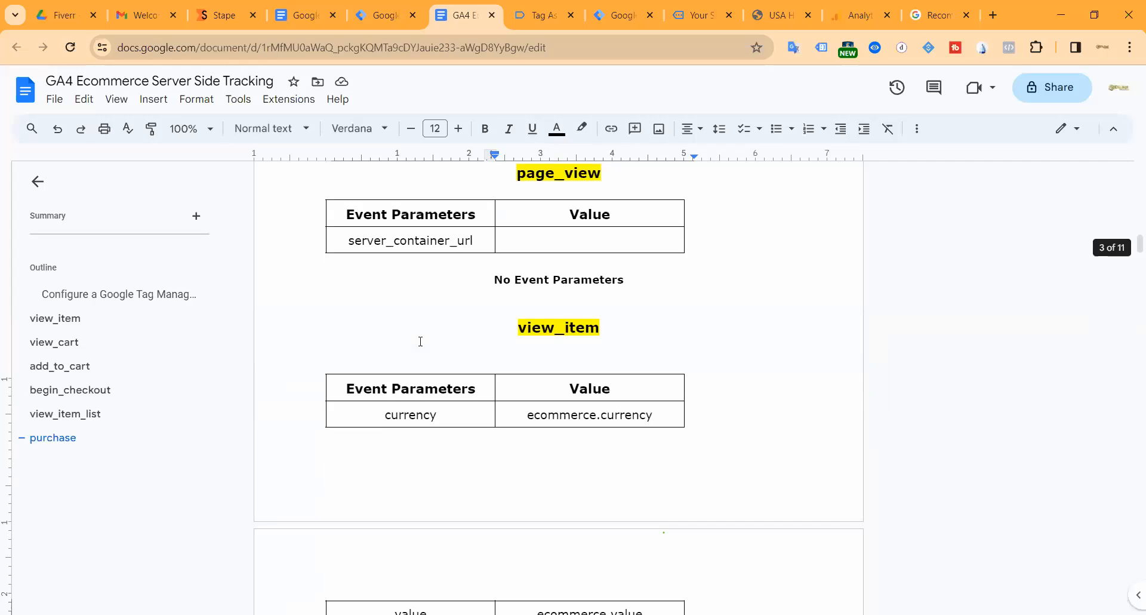
triple_click(380, 287)
key(ctrl+c)
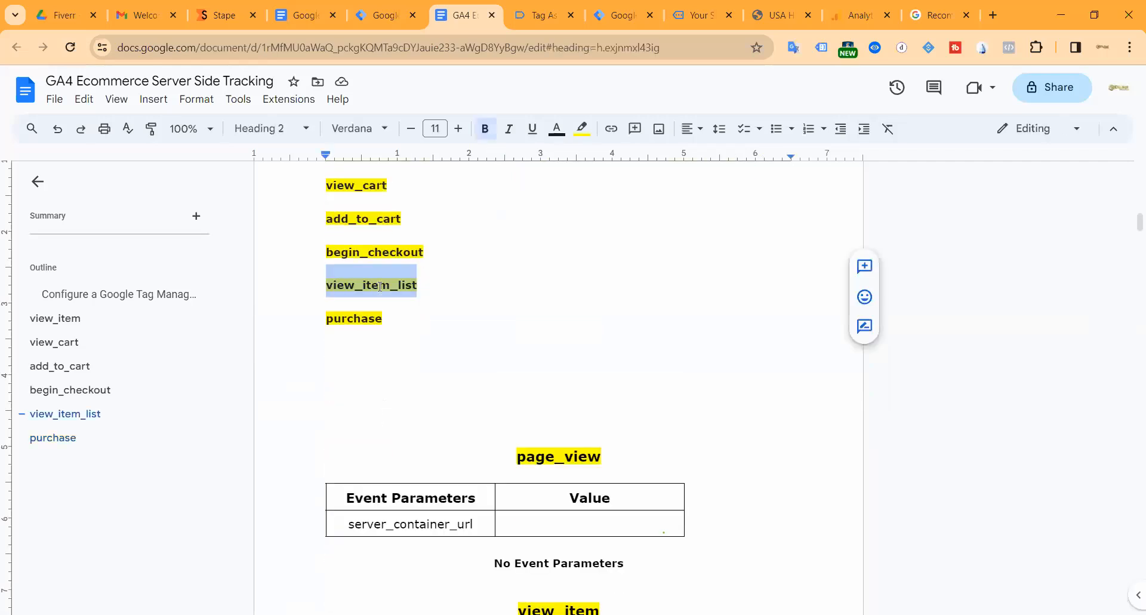
click(538, 15)
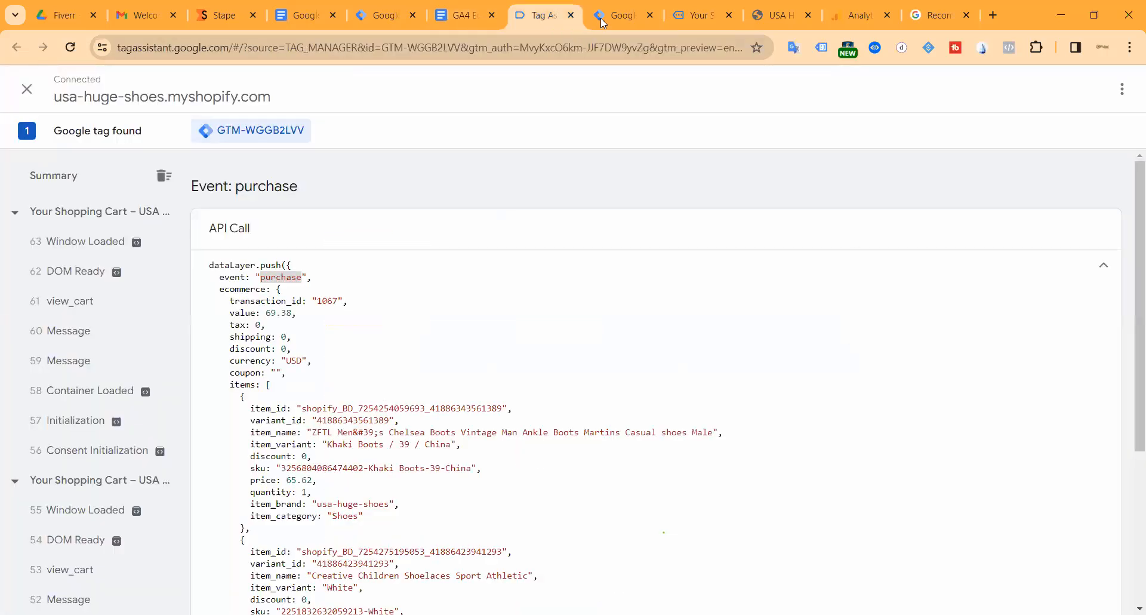
click(623, 15)
click(463, 306)
key(ctrl+v)
Name the trigger view_item_list and save it.
triple_click(360, 90)
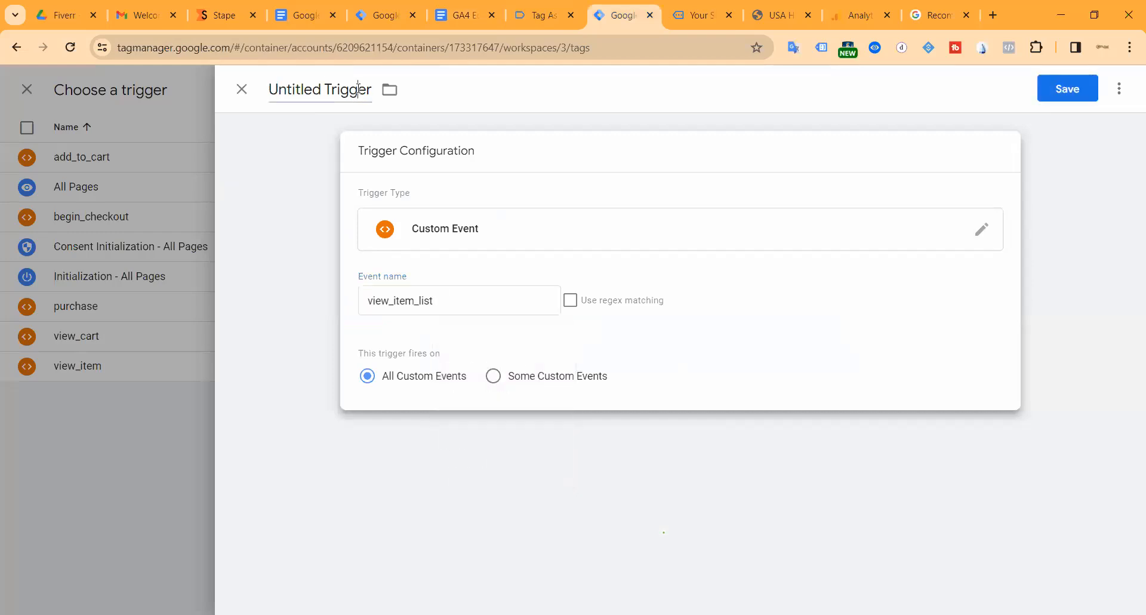
key(ctrl+v)
click(1050, 87)
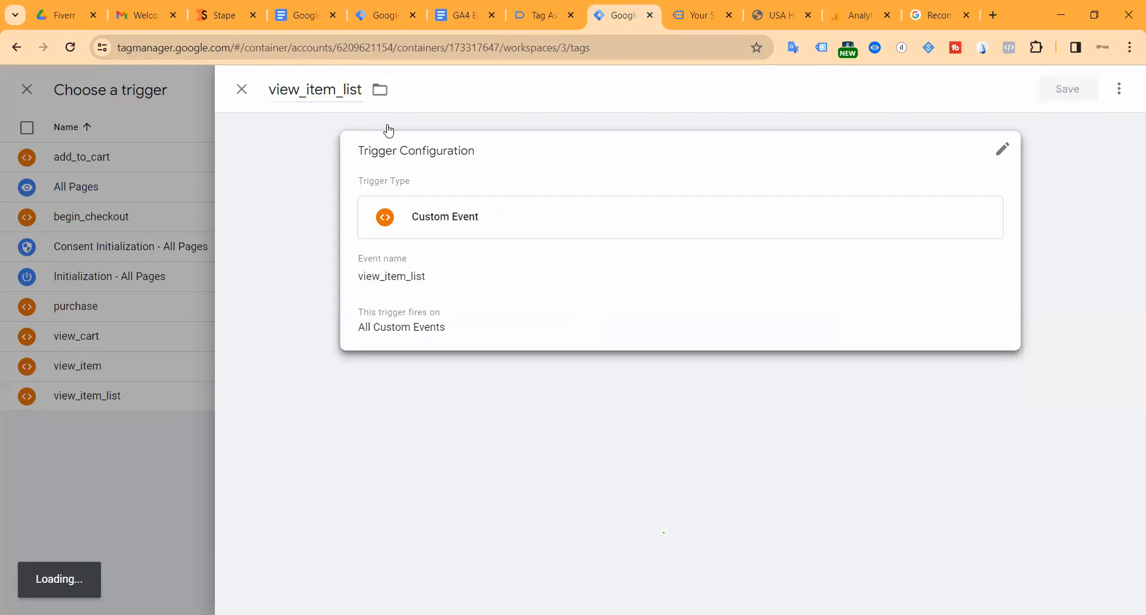
Name the tag GA4 view_item_list Tag and save it.
triple_click(316, 92)
key(ctrl+v)
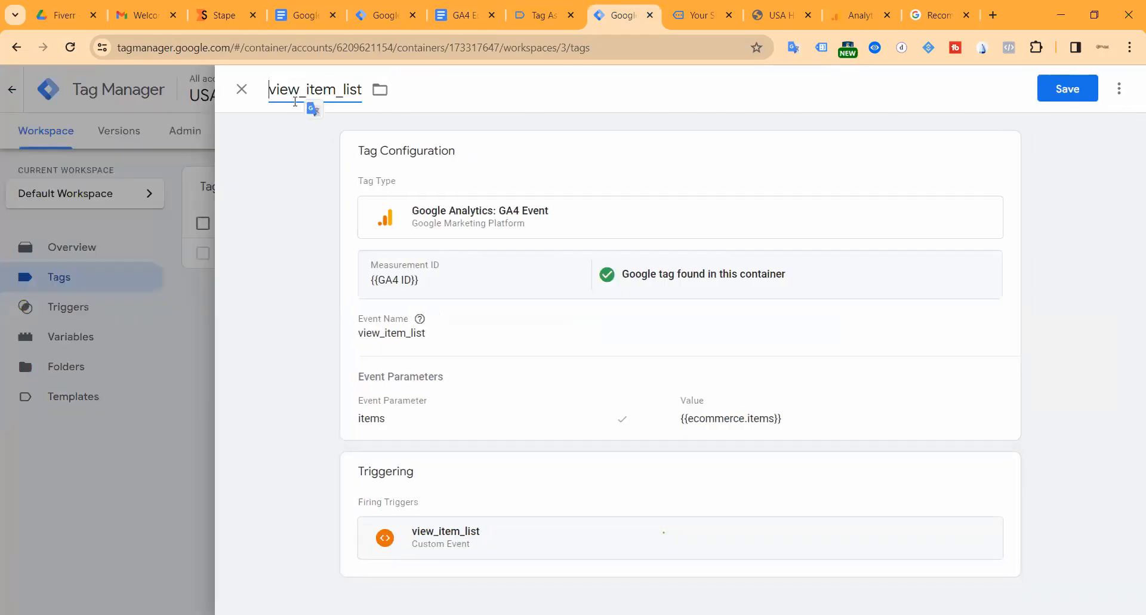
text(GA4 )
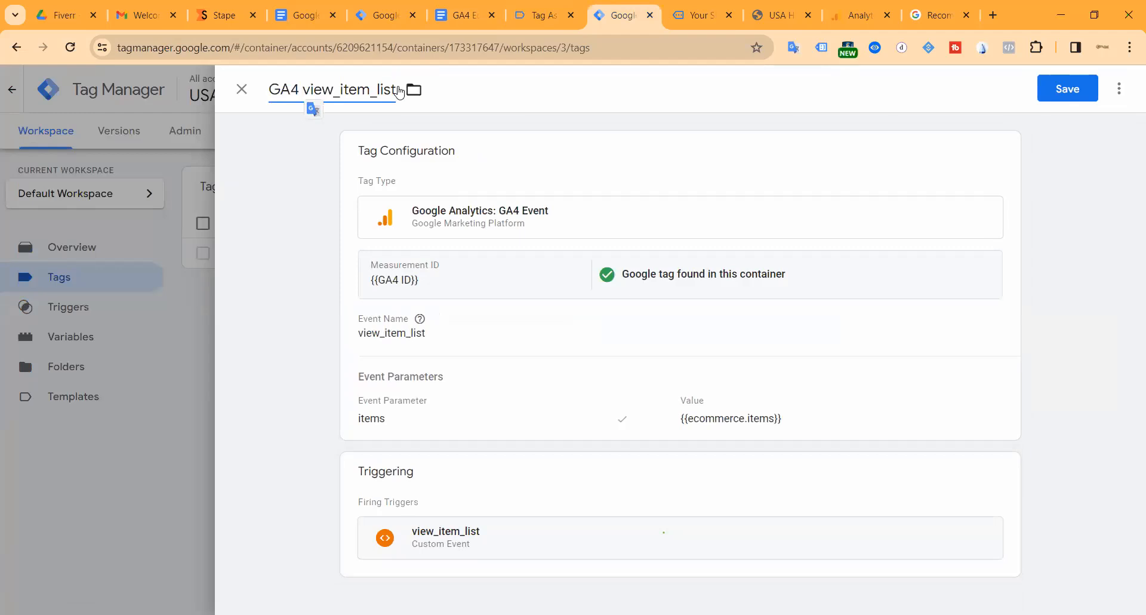
text( ATg)
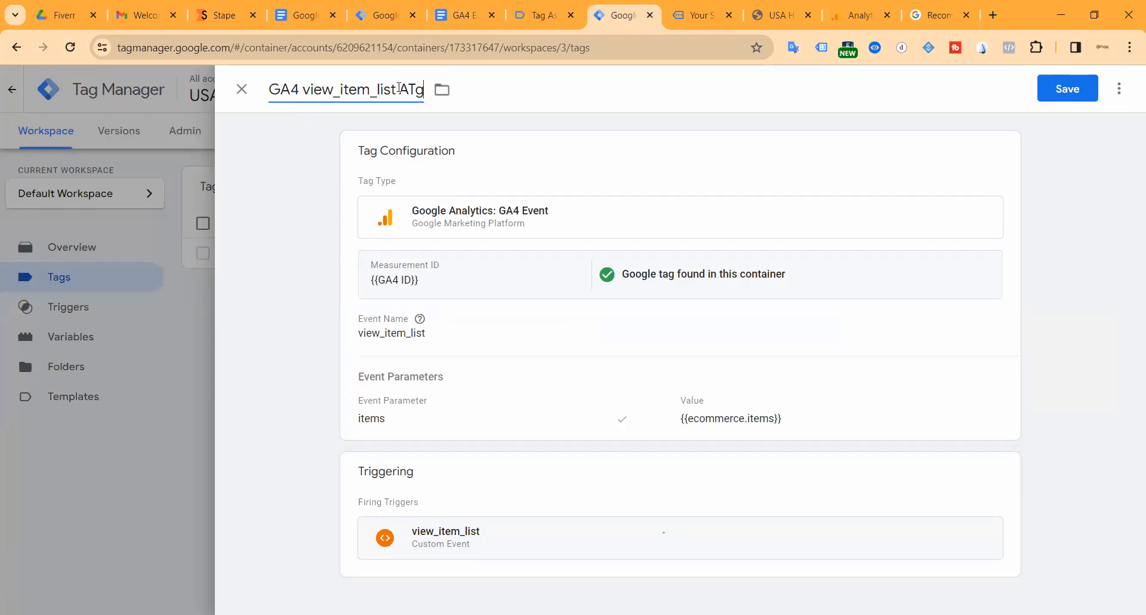
key(BackSpace)
key(BackSpace)
key(BackSpace)
text(Tag)
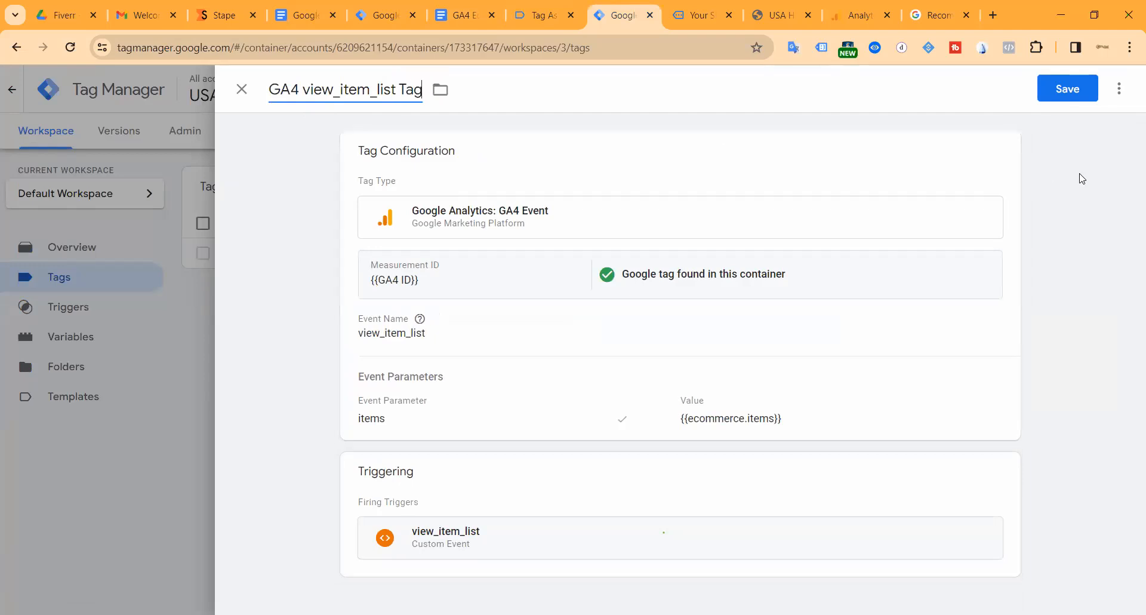
click(1069, 87)
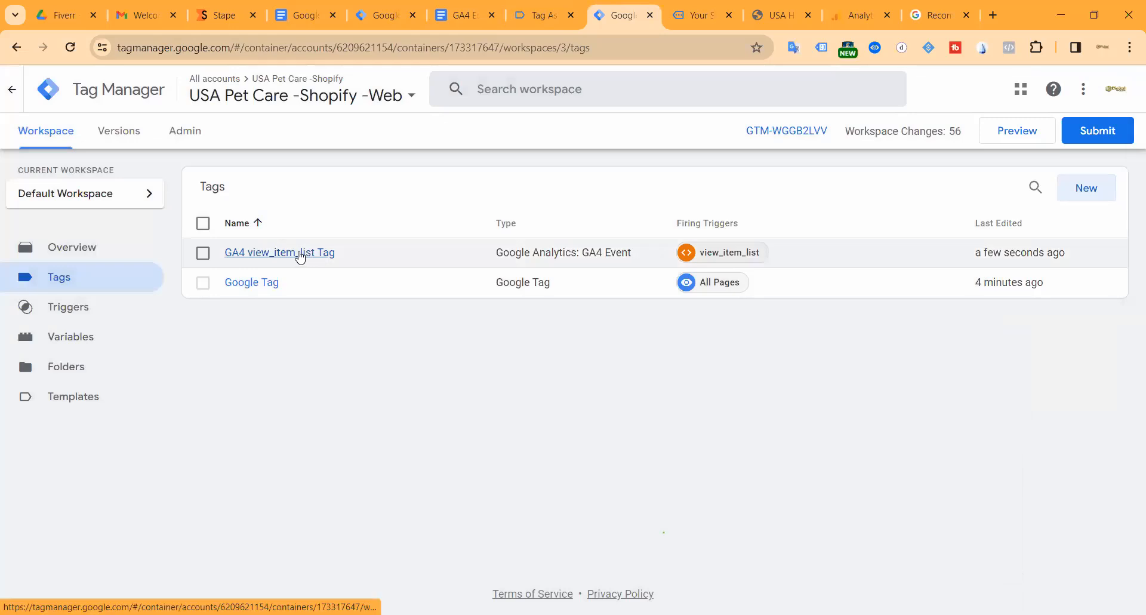
Make a copy of the GA4 view_item_list Tag.
click(300, 256)
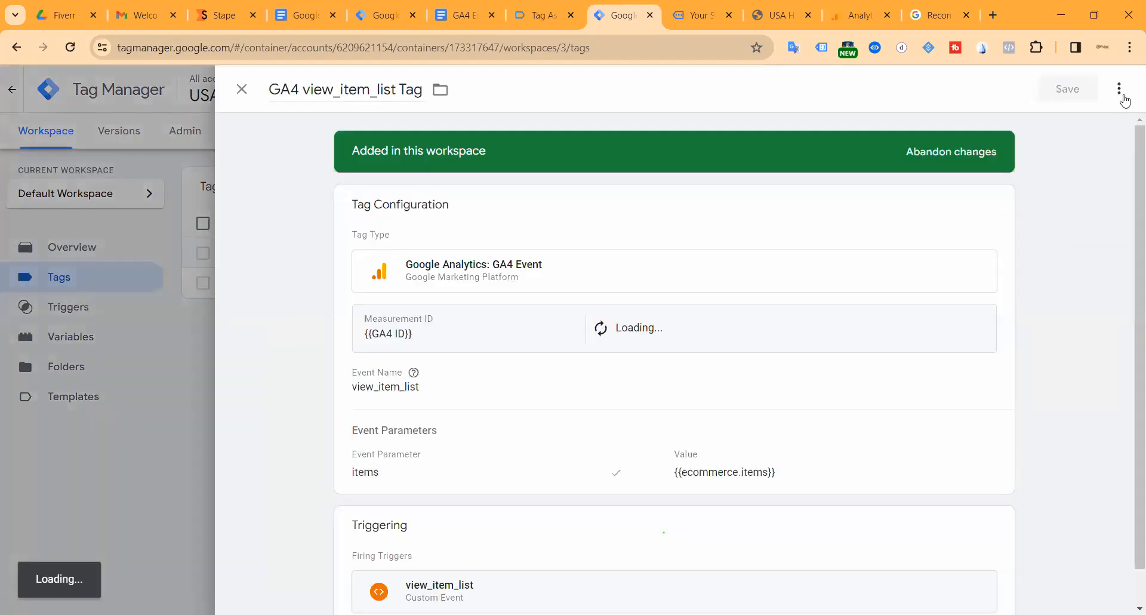
click(1119, 88)
click(1067, 120)
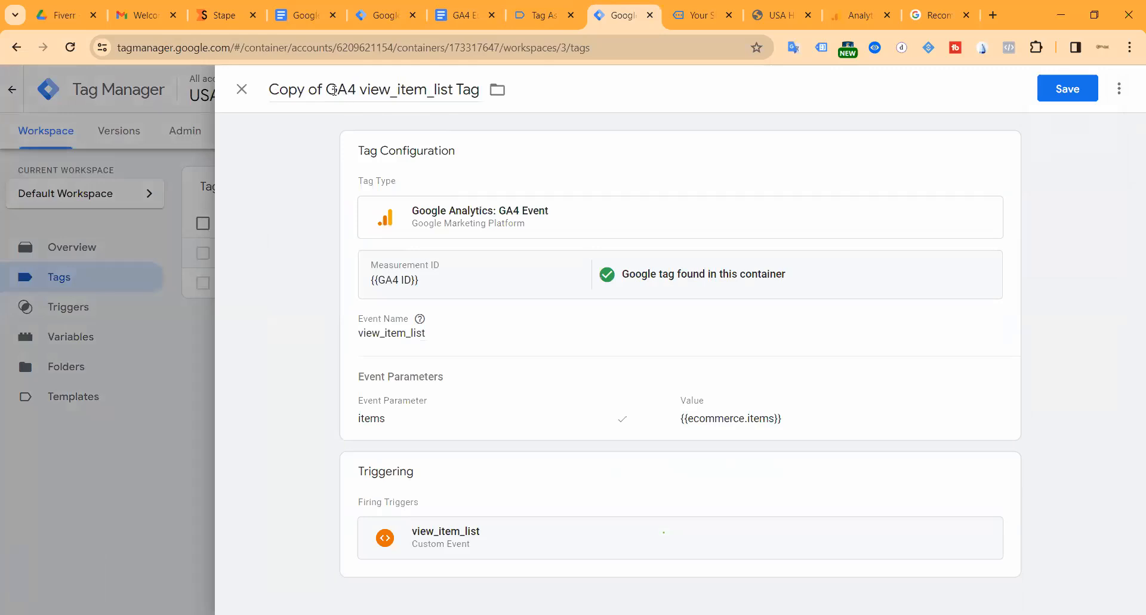
Rename the copied tag as GA4 view_item Tag, taking the view_item event name from the document.
drag(328, 88, 242, 94)
key(BackSpace)
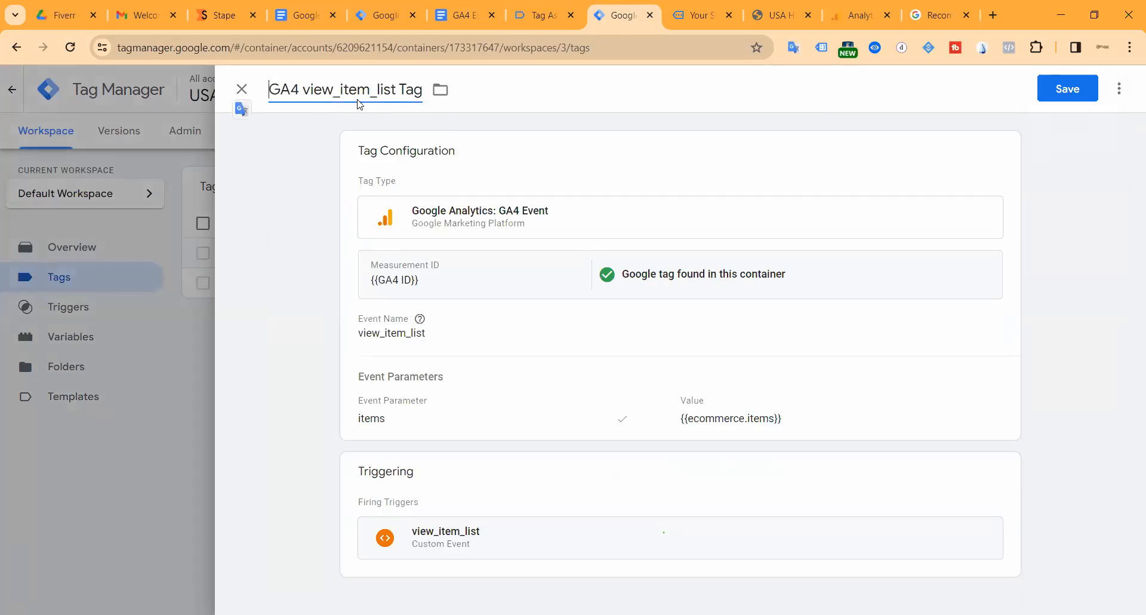
click(460, 15)
scroll(440, 285, up, 2)
drag(397, 301, 358, 297)
double_click(358, 300)
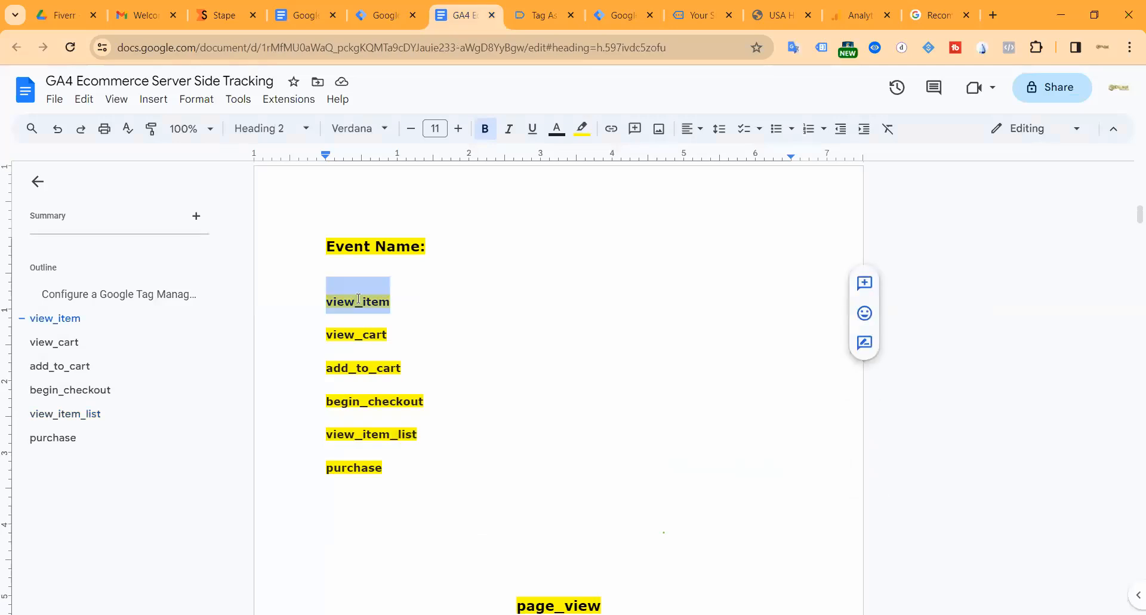
click(540, 15)
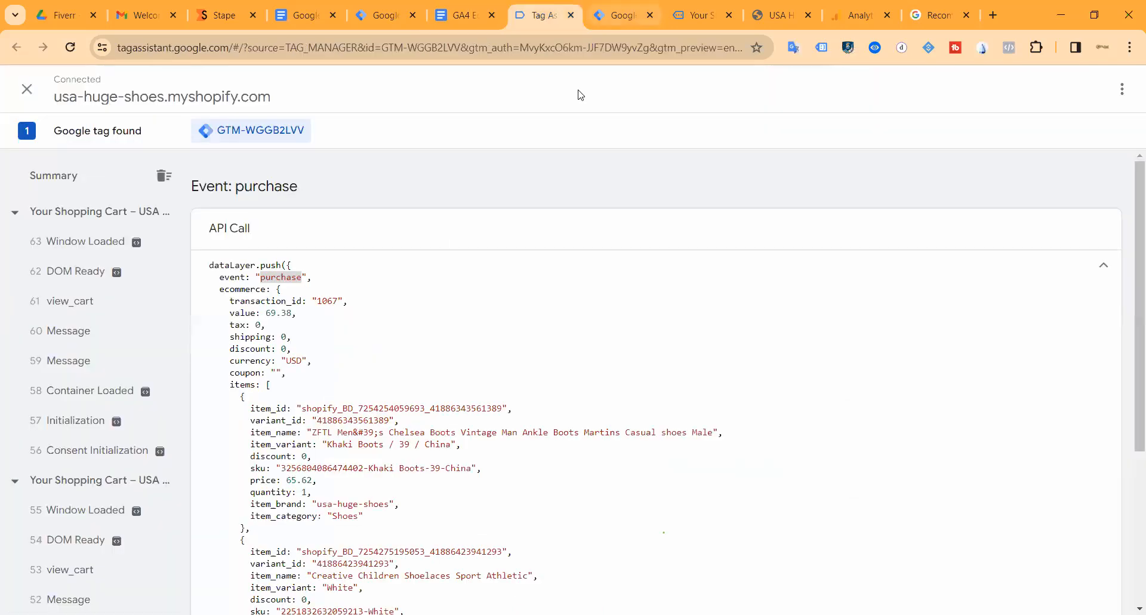
click(621, 14)
drag(302, 89, 395, 92)
key(ctrl+v)
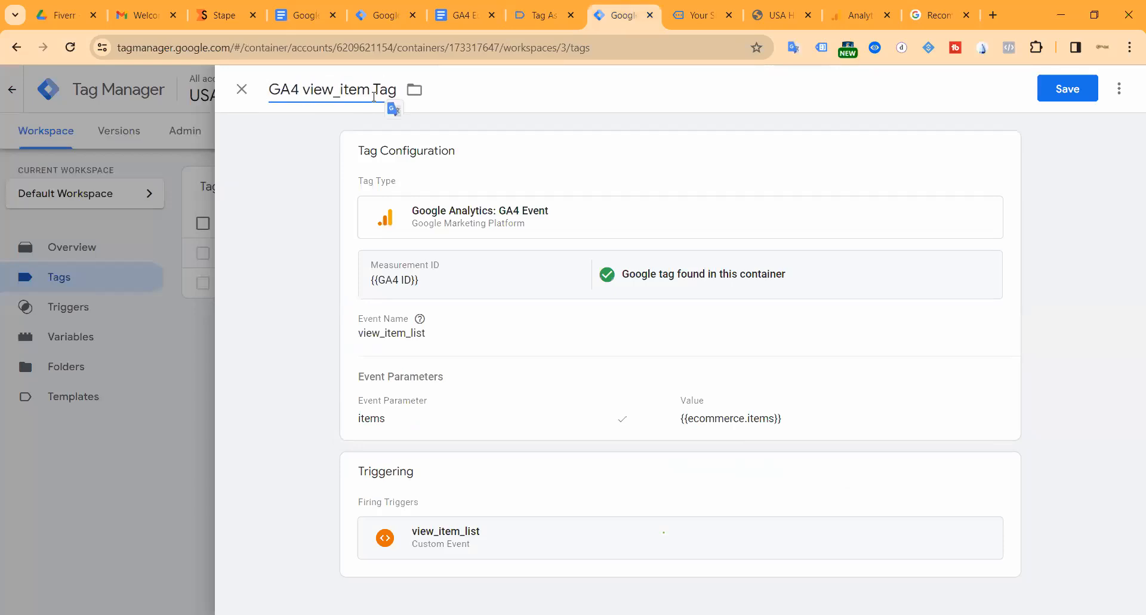
Set the copied tag's Event Name to view_item and add two empty event parameter rows.
click(428, 361)
double_click(417, 374)
key(ctrl+v)
scroll(540, 389, down, 5)
click(438, 305)
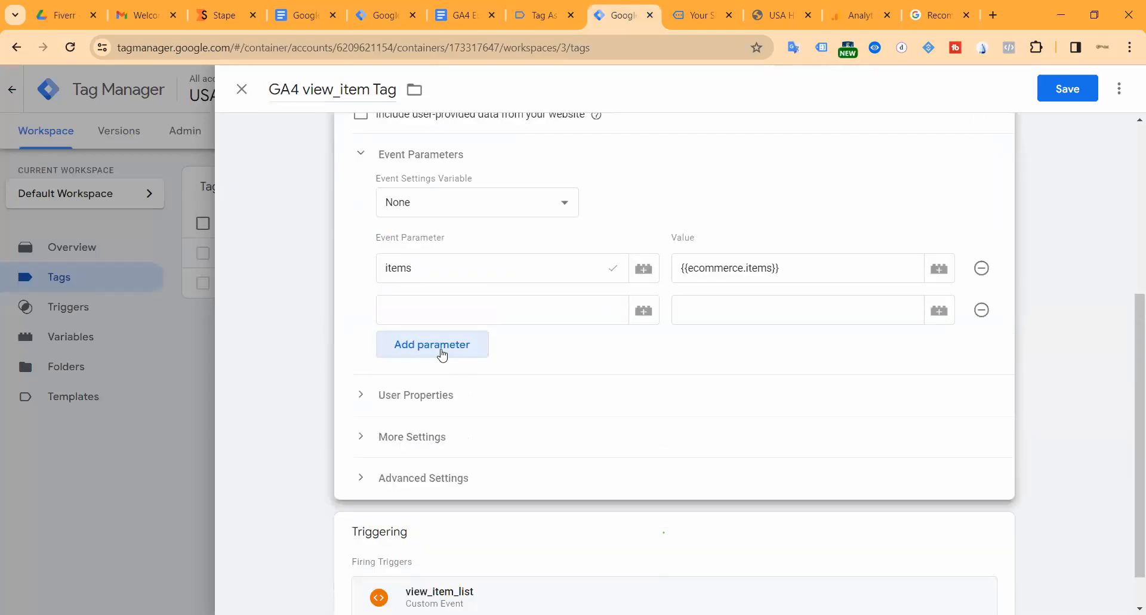
click(440, 356)
Copy the currency parameter name from the document's view_item table and enter it as the tag's second event parameter.
click(450, 312)
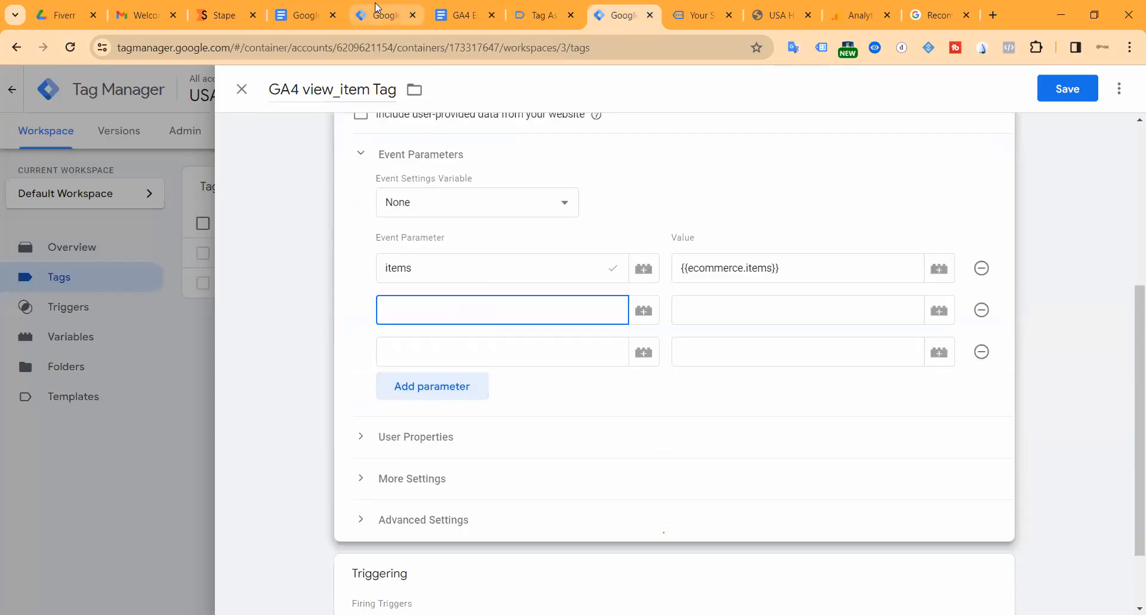
click(463, 15)
scroll(528, 270, down, 4)
scroll(528, 269, down, 8)
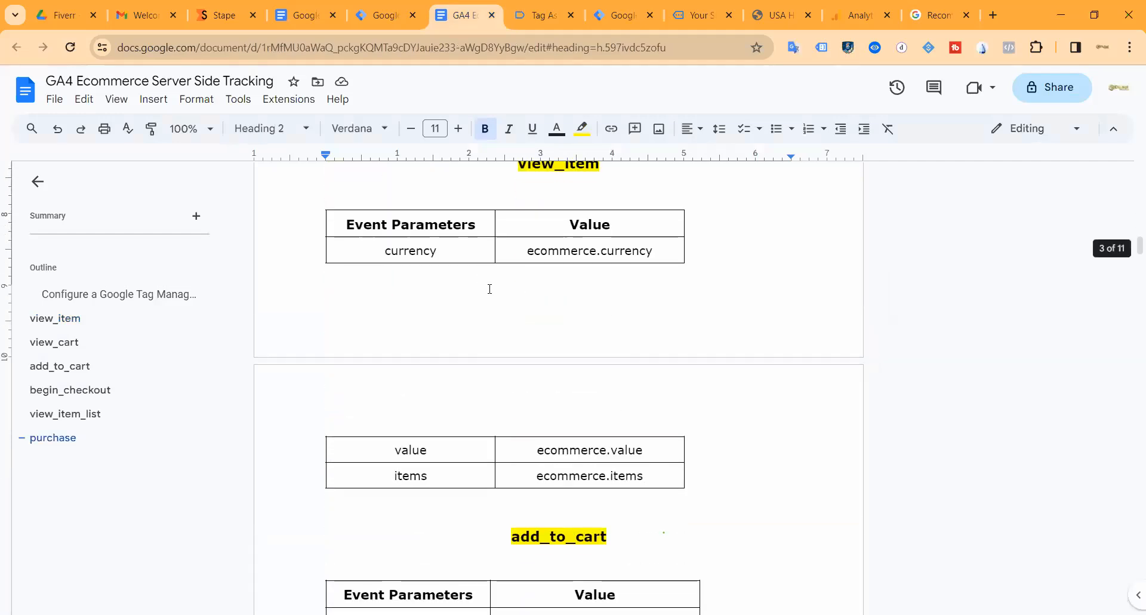
scroll(478, 300, up, 3)
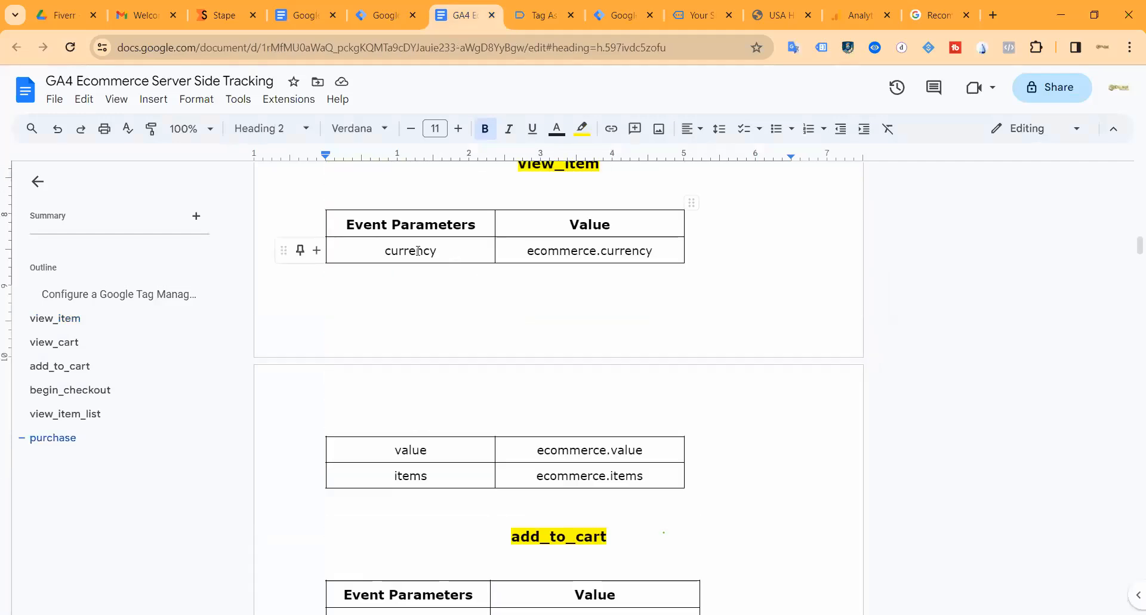
double_click(418, 250)
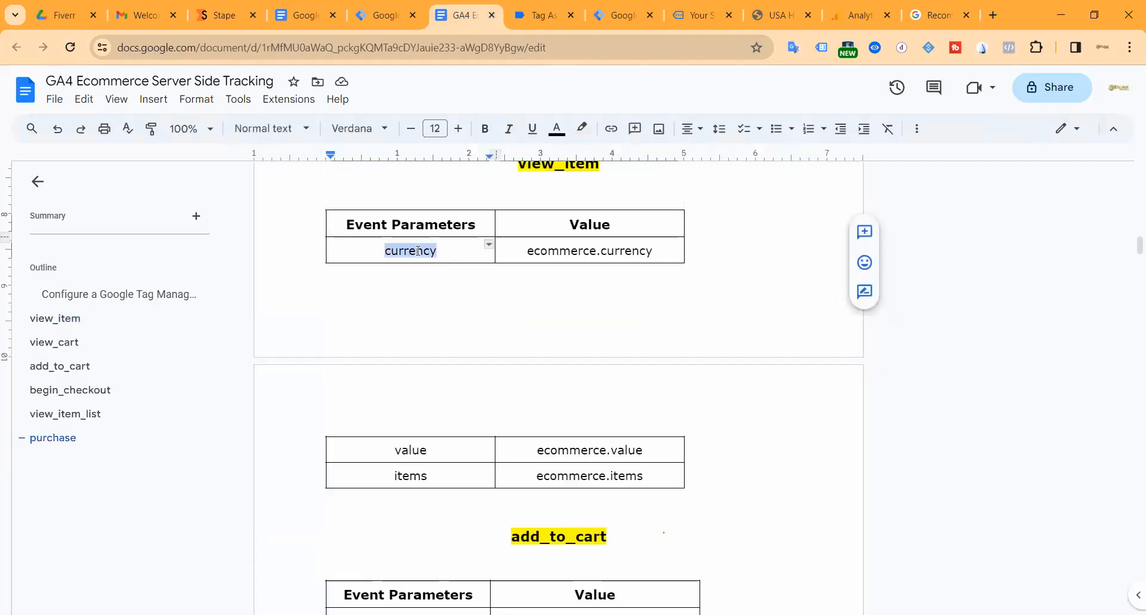
click(604, 18)
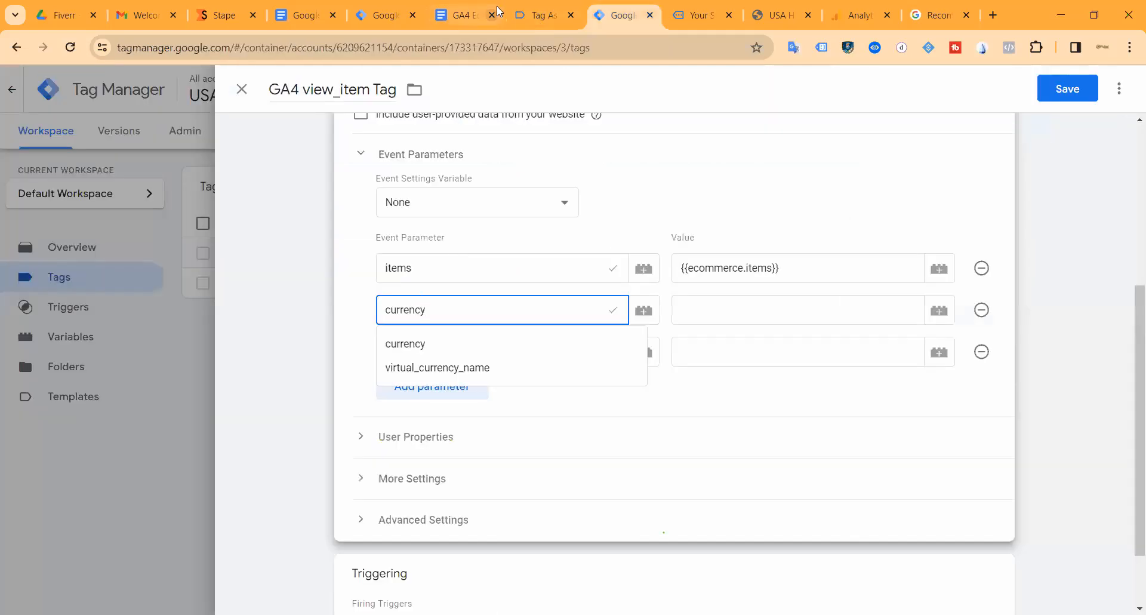
Copy the value parameter name from the document's view_item table and enter it as the tag's third event parameter.
click(424, 350)
click(446, 18)
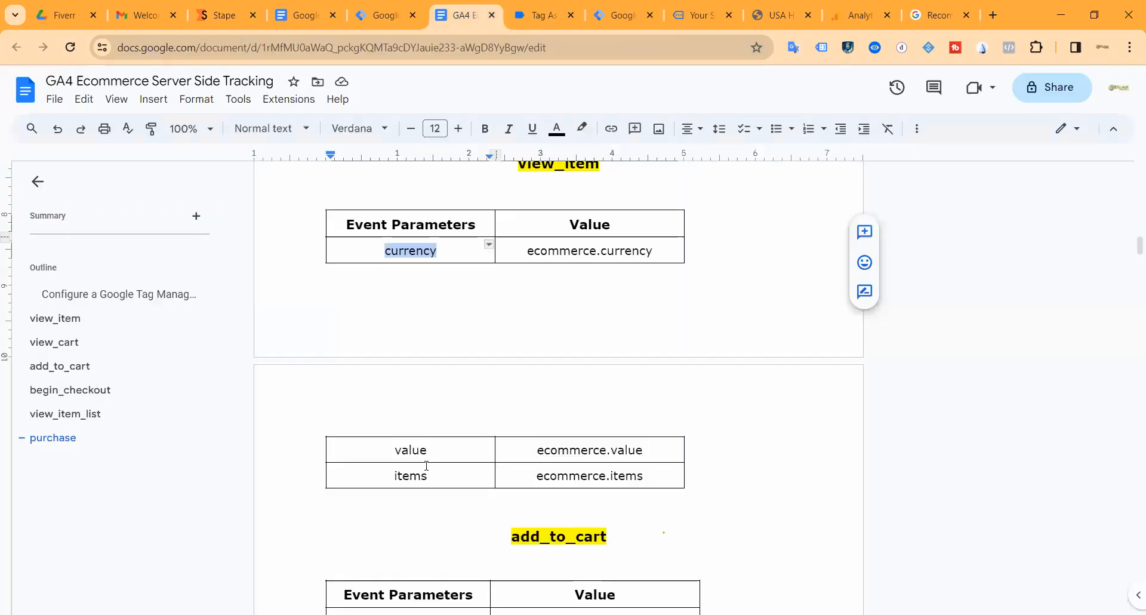
double_click(413, 453)
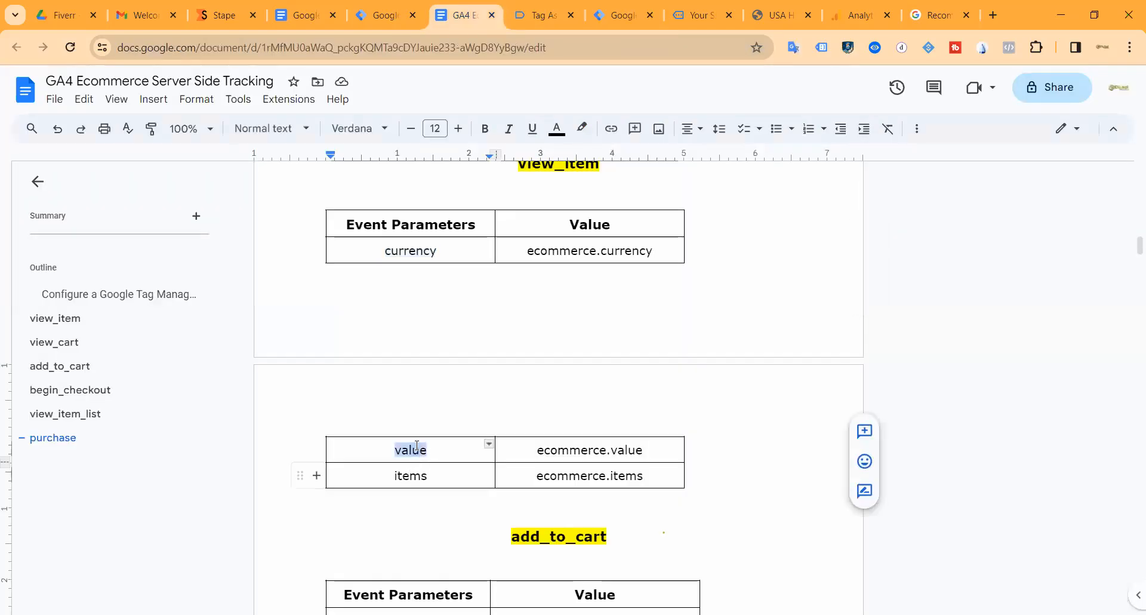
click(621, 15)
click(415, 348)
key(ctrl+v)
Assign the ecommerce.currency variable as the value of the currency event parameter.
click(806, 314)
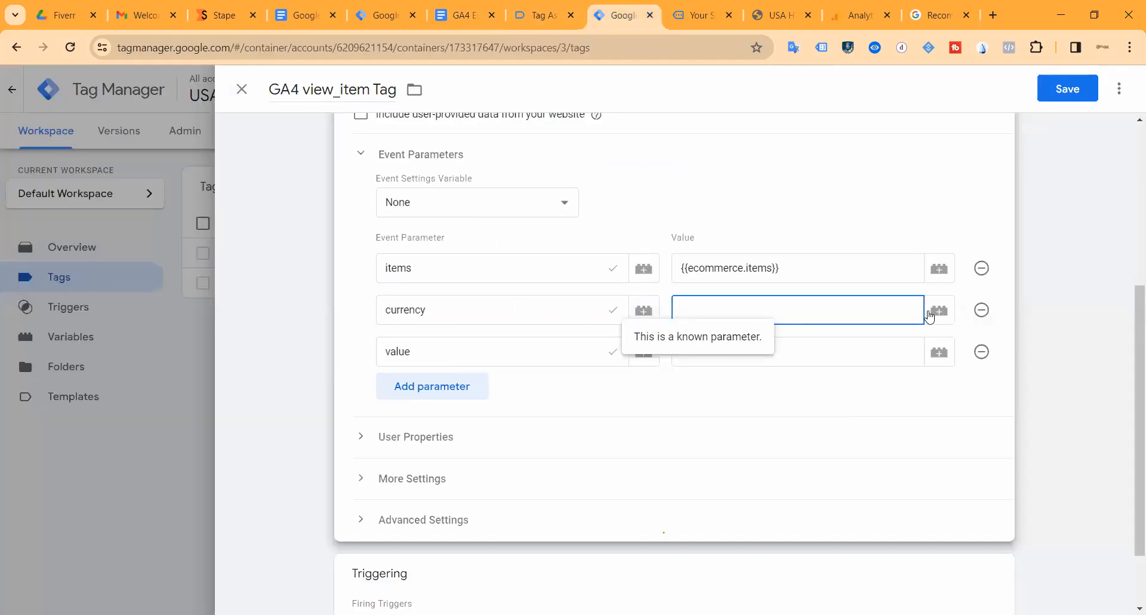
click(938, 310)
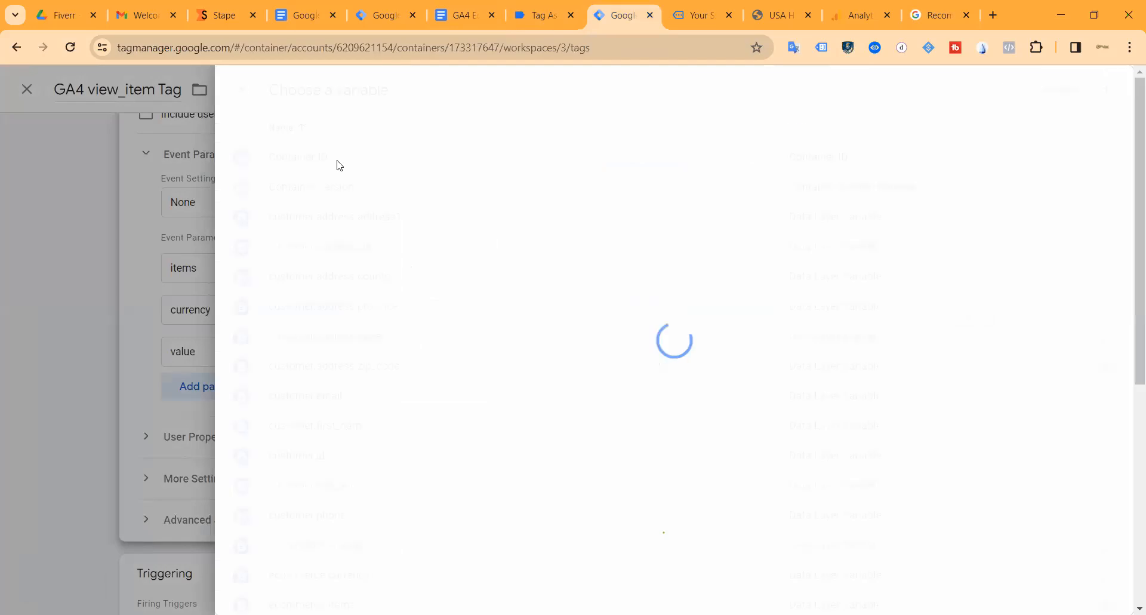
scroll(389, 322, down, 3)
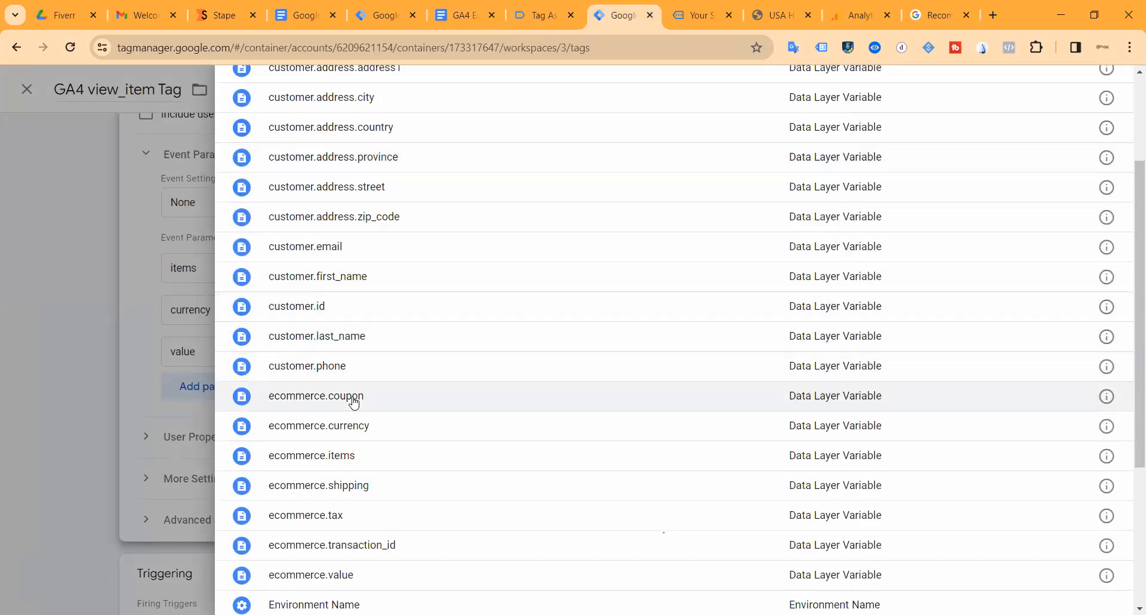
scroll(443, 266, down, 2)
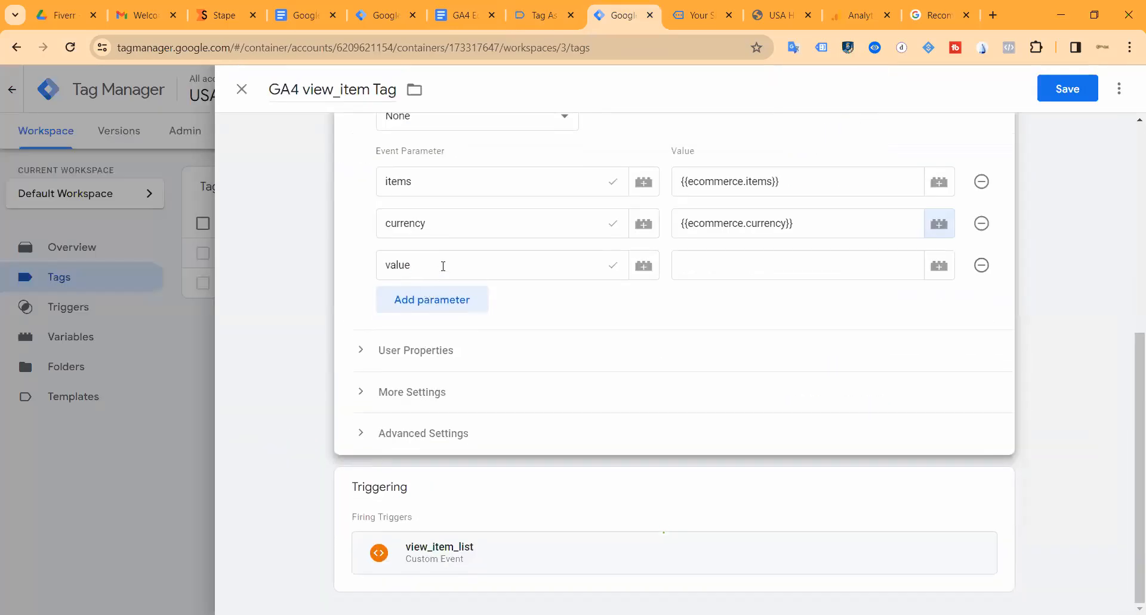
Assign the ecommerce.value variable as the value of the value event parameter.
click(692, 278)
click(938, 265)
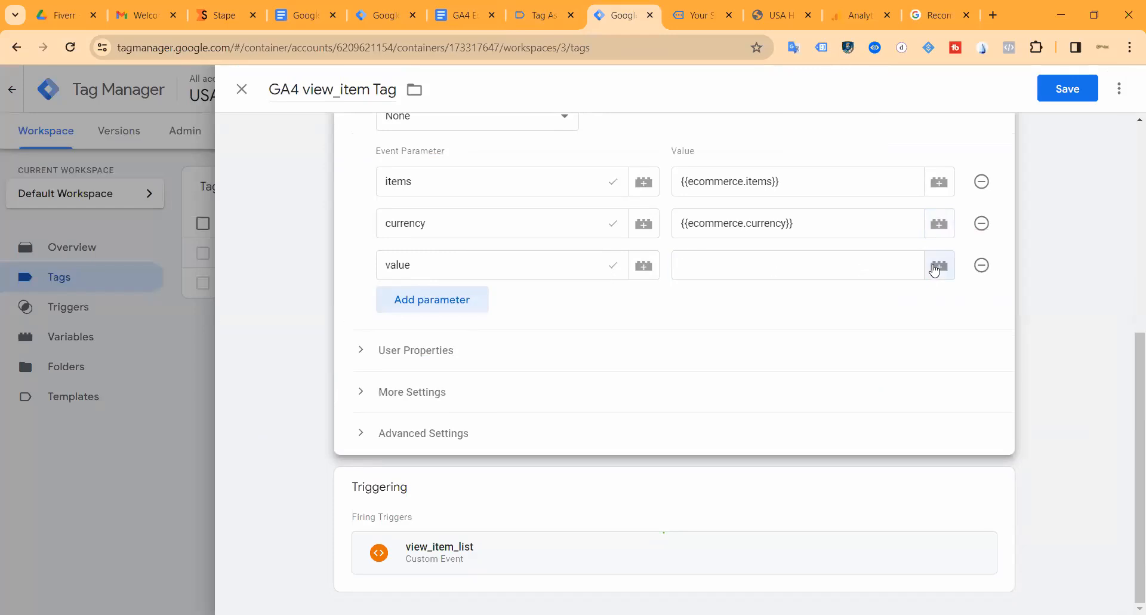
scroll(358, 397, down, 4)
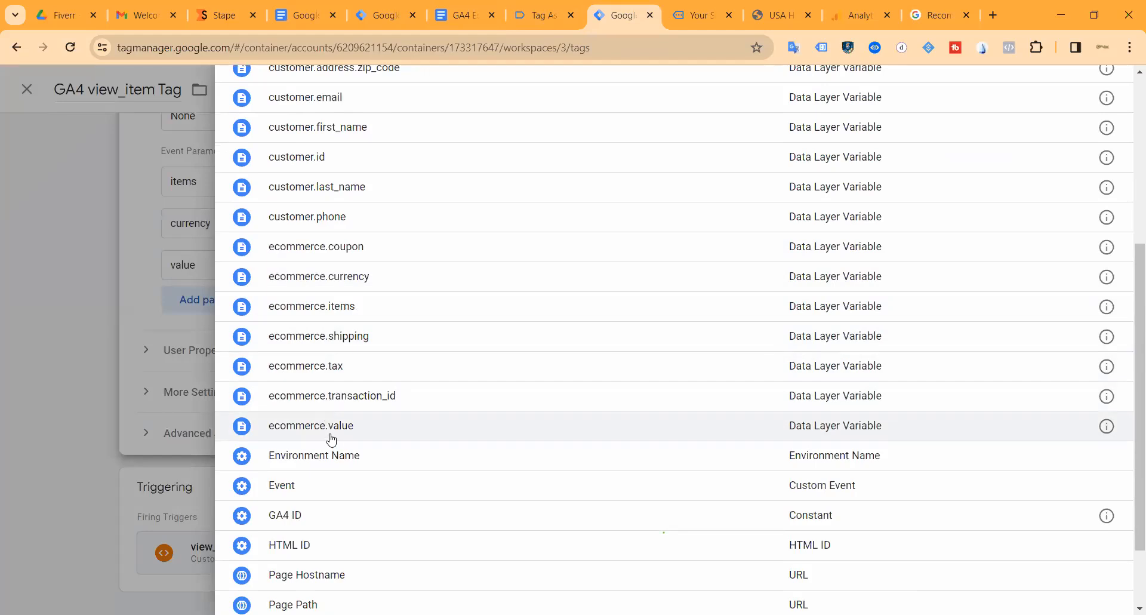
click(334, 425)
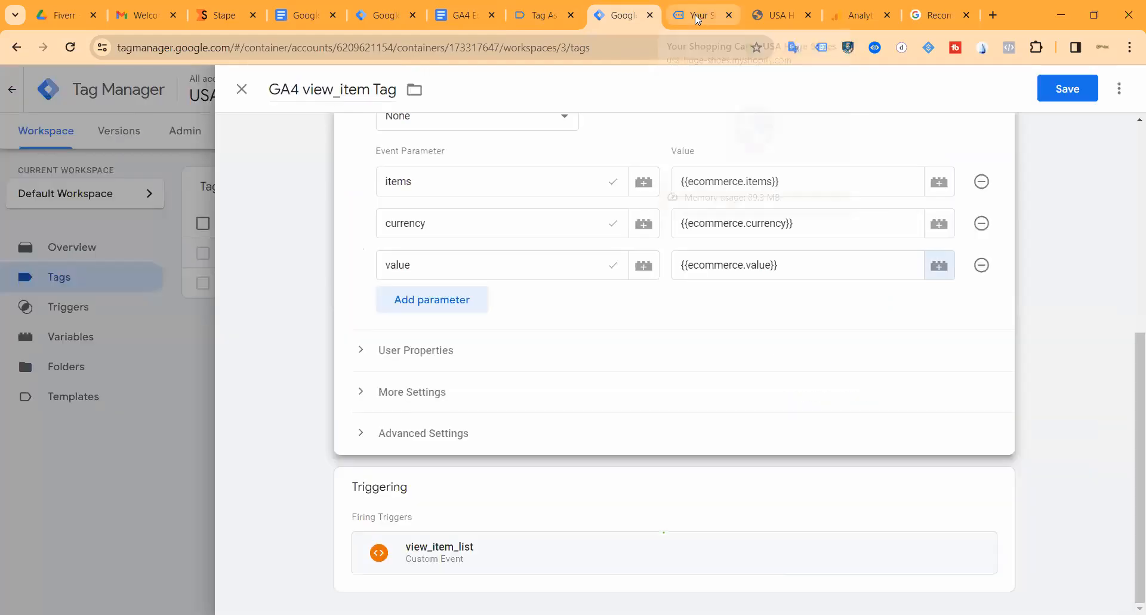
Examine the add_to_cart event's data layer parameters in Tag Assistant, then return to the view_item tag in Tag Manager.
click(711, 18)
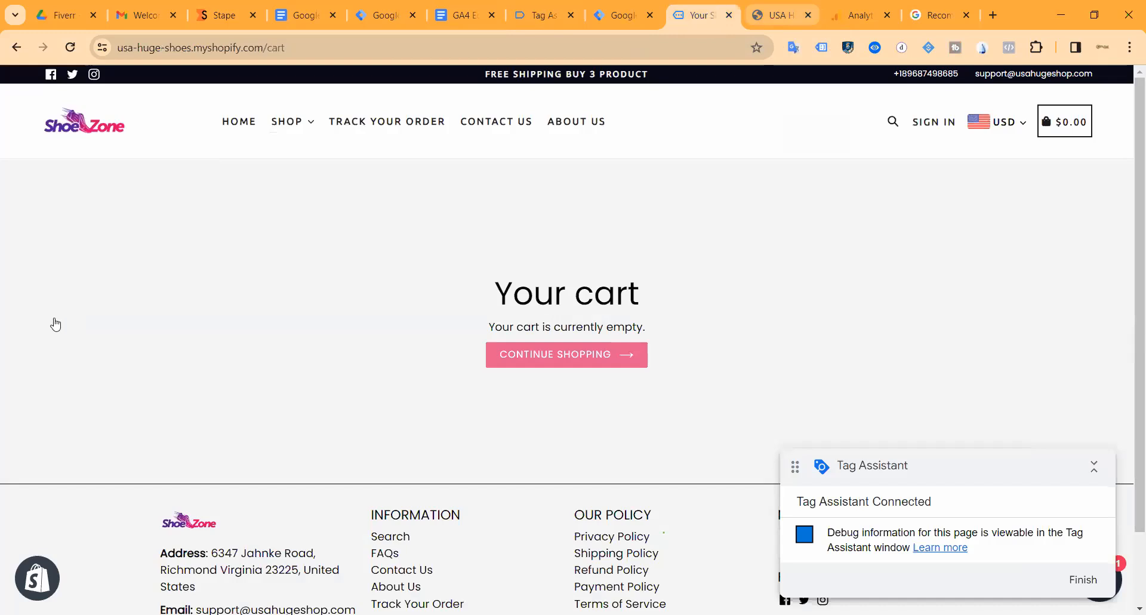
scroll(82, 456, down, 13)
scroll(89, 316, down, 4)
scroll(97, 365, up, 4)
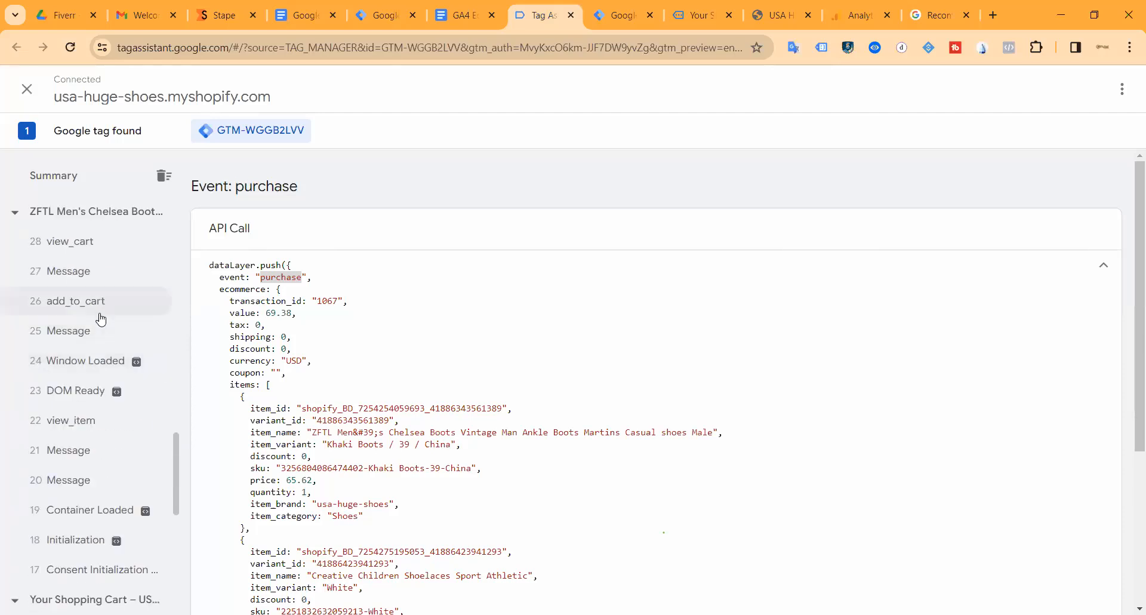
click(97, 302)
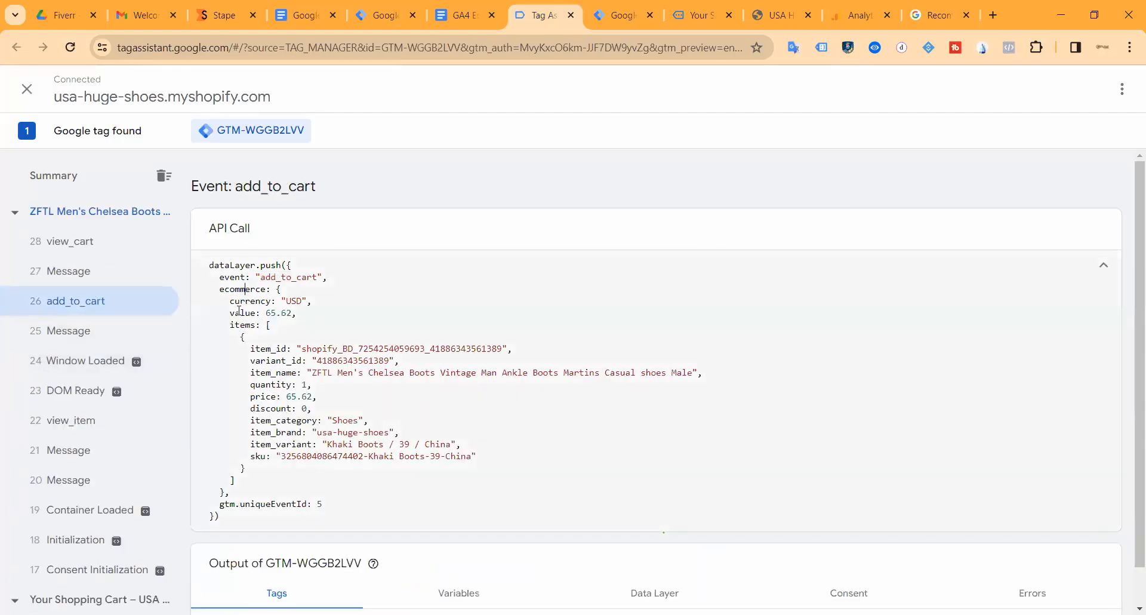
click(455, 15)
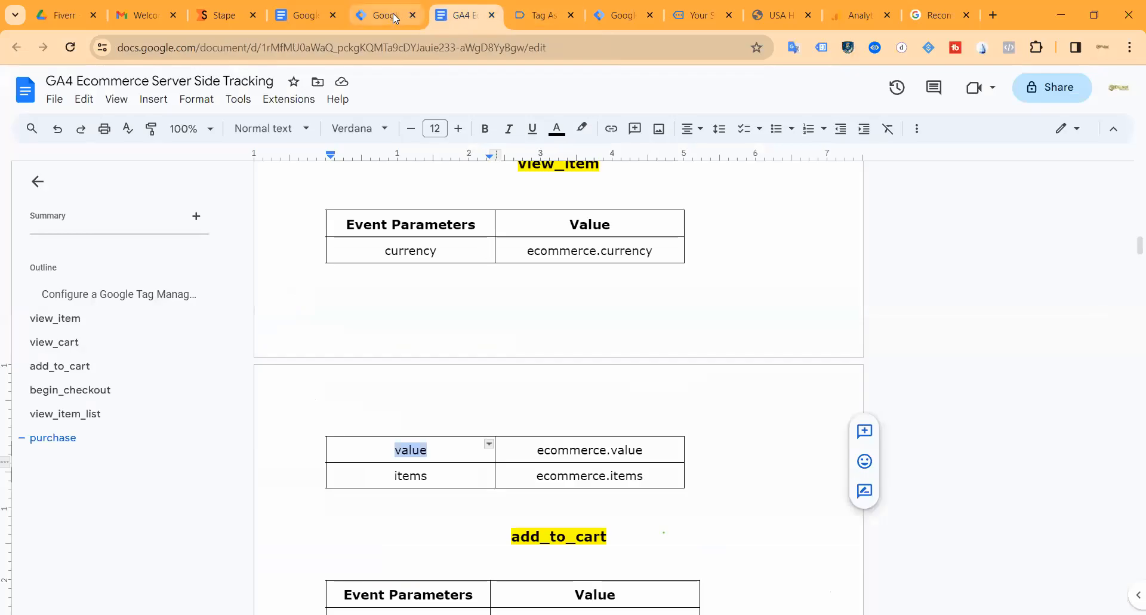
click(624, 14)
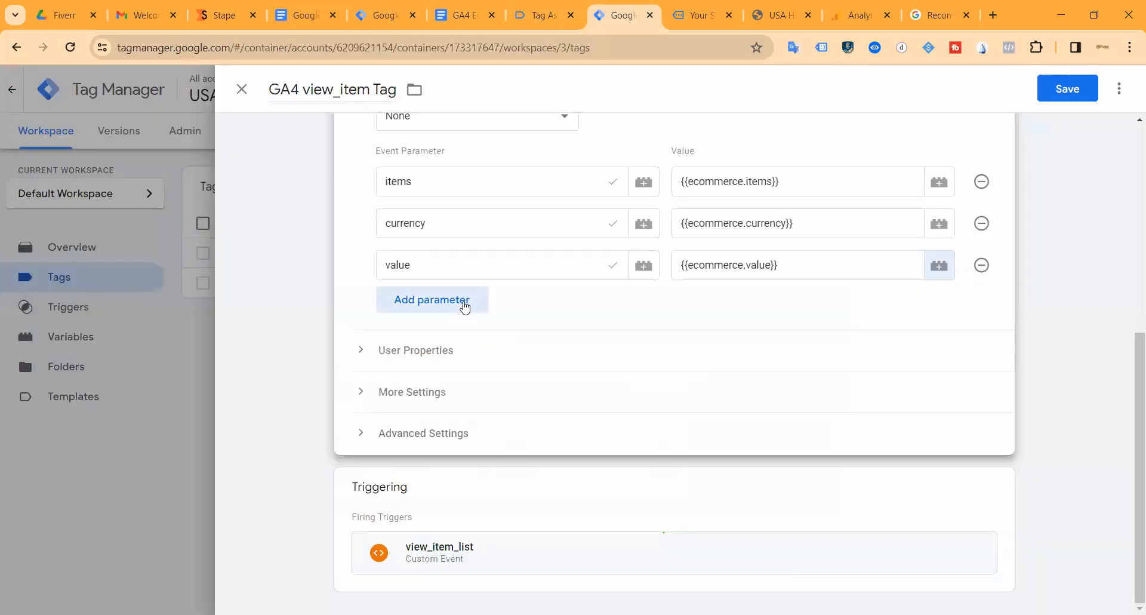
Replace the view_item_list firing trigger with the view_item trigger and save the GA4 view_item Tag.
scroll(468, 248, up, 5)
scroll(649, 453, down, 5)
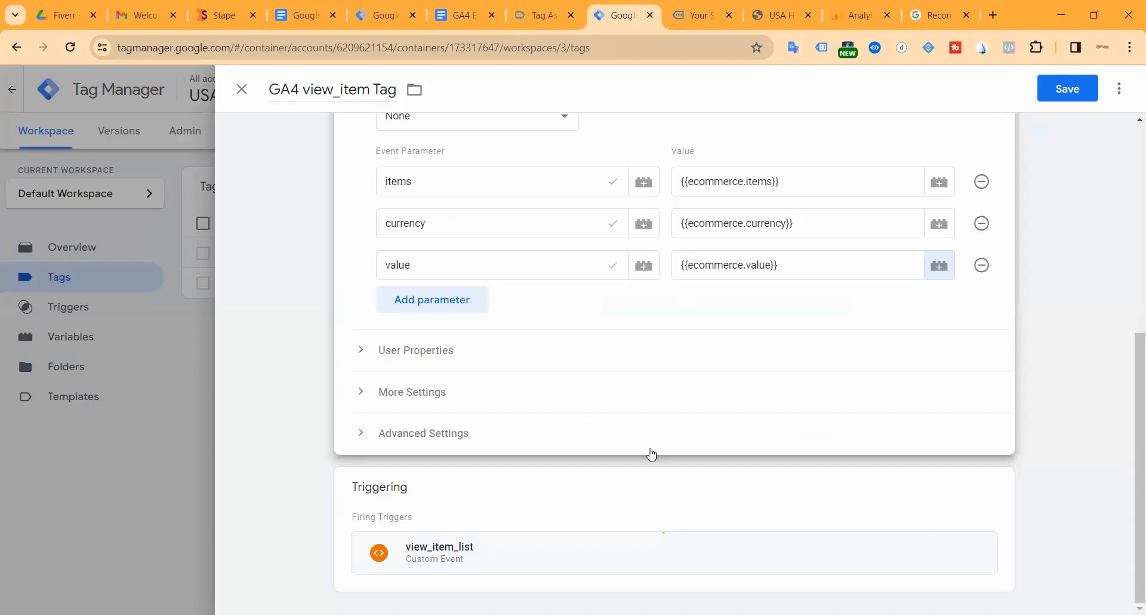
click(586, 498)
click(974, 520)
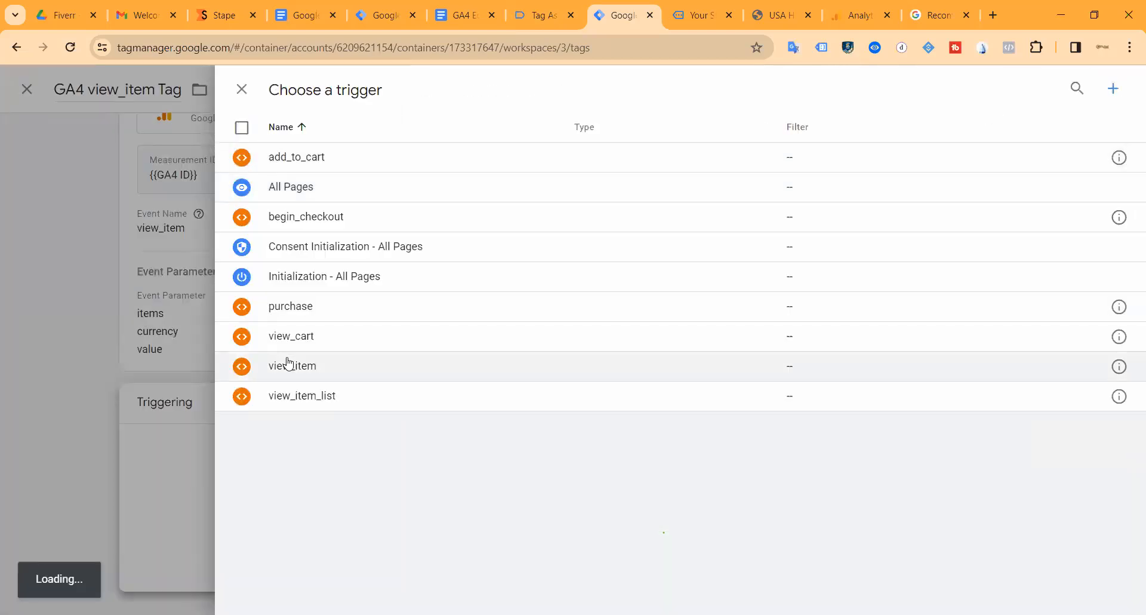
click(310, 366)
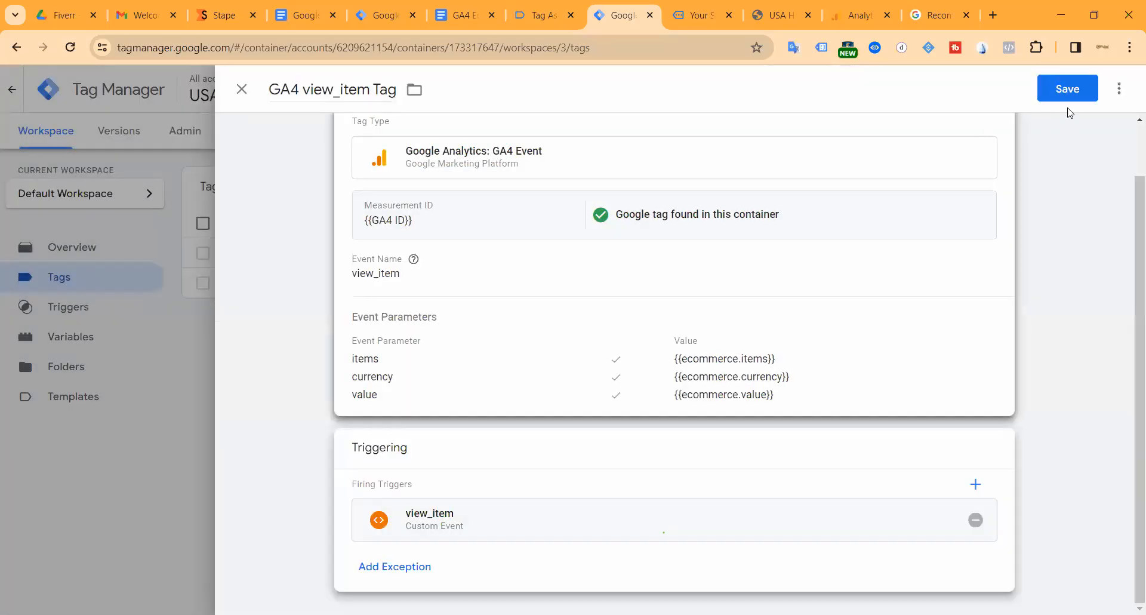
click(1068, 89)
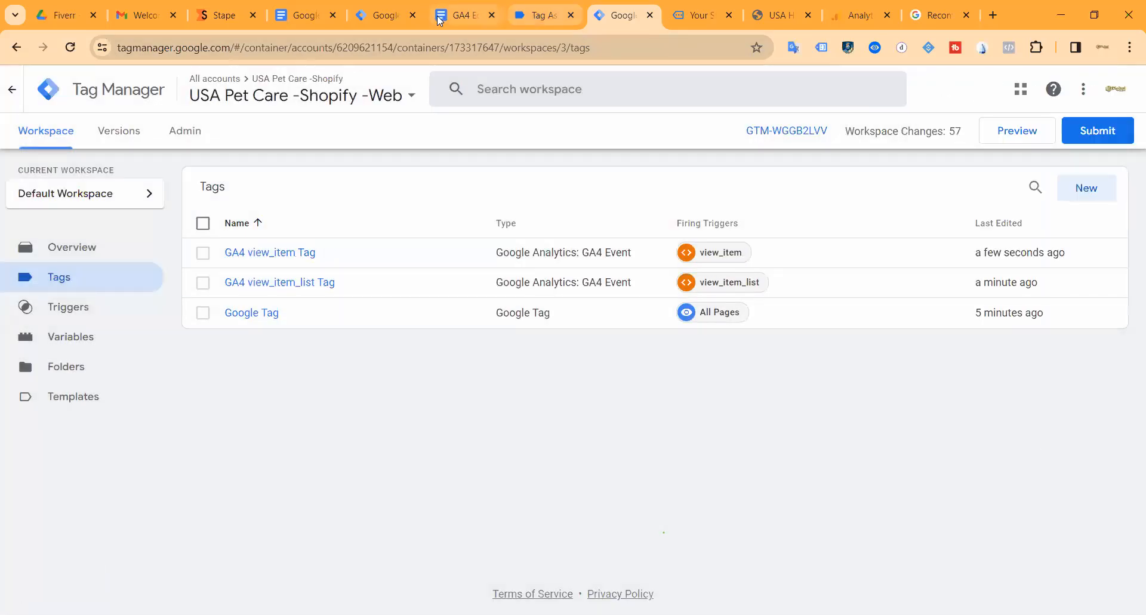
Copy the add_to_cart event name from the document's Event Name list and return to Tag Manager.
click(440, 18)
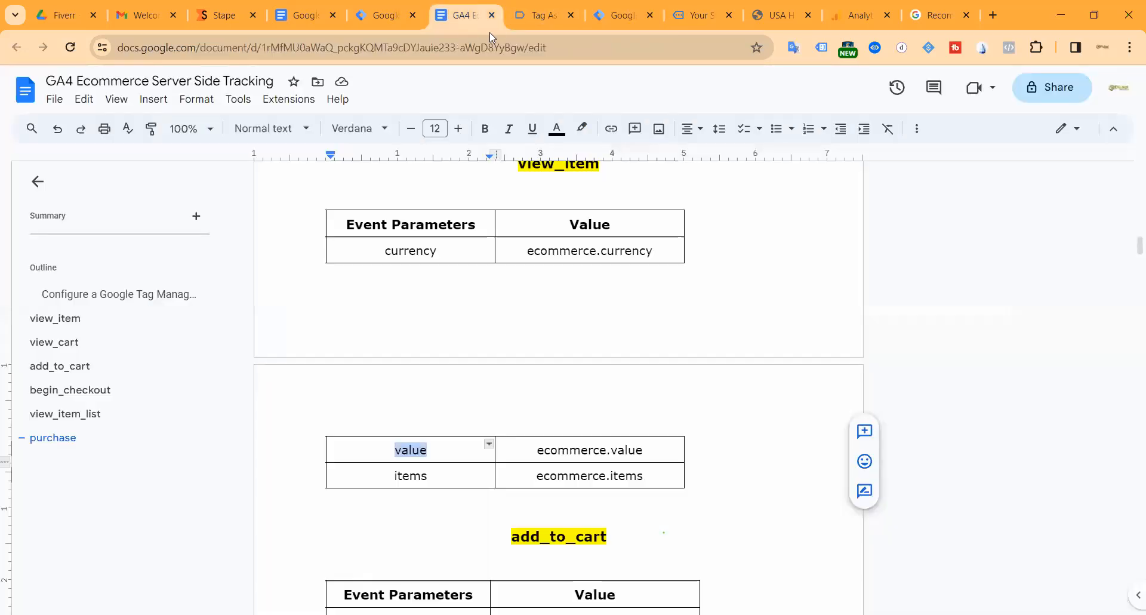
scroll(526, 171, up, 10)
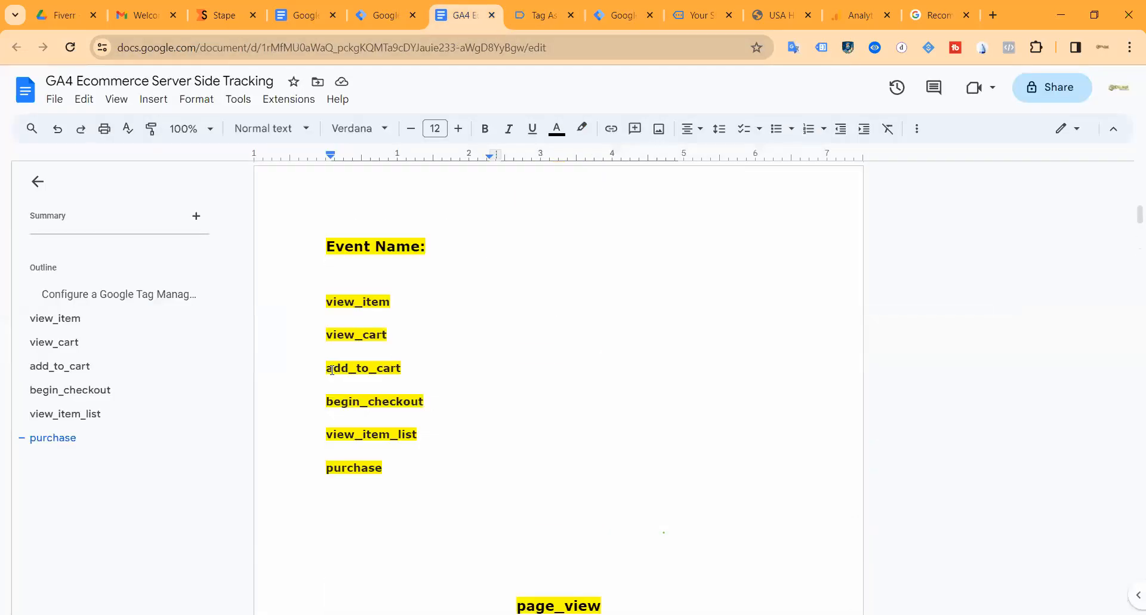
drag(328, 368, 402, 368)
click(621, 15)
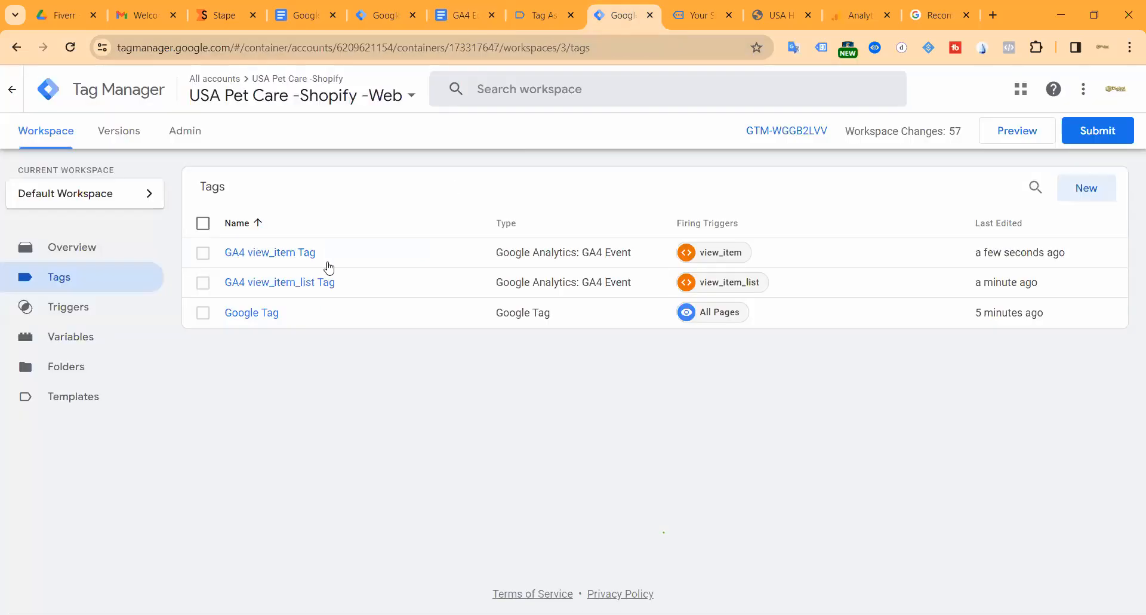
Make a copy of the GA4 view_item Tag.
click(283, 254)
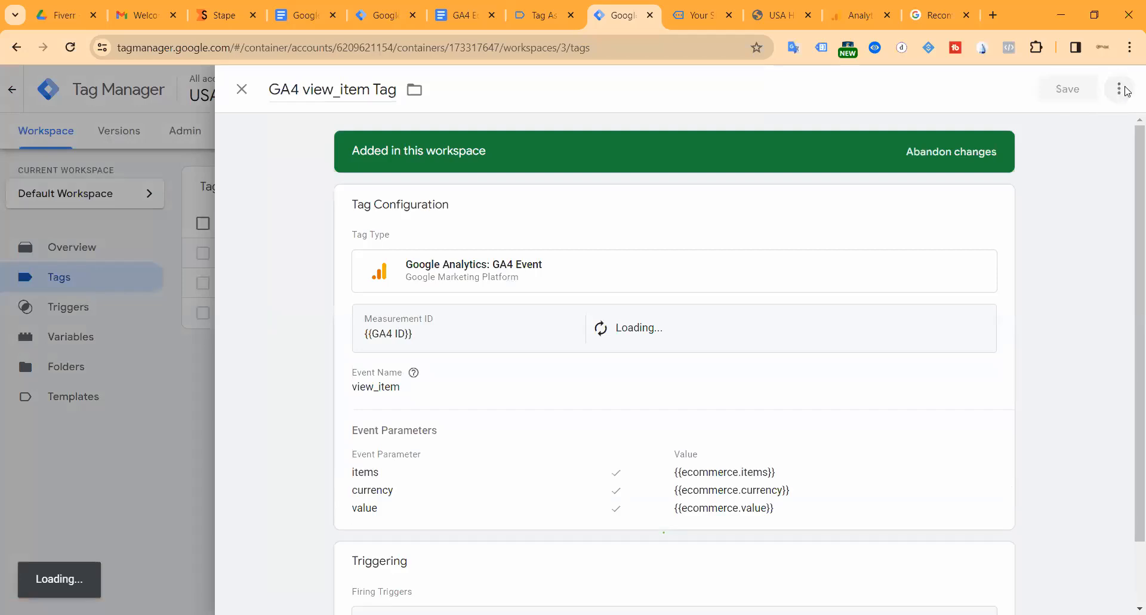
click(1118, 89)
click(1069, 125)
Rename the copied tag as GA4 add_to_cart Tag using the copied event name.
click(328, 89)
key(BackSpace)
key(BackSpace)
key(BackSpace)
key(BackSpace)
key(BackSpace)
key(BackSpace)
key(BackSpace)
key(BackSpace)
drag(305, 89, 367, 89)
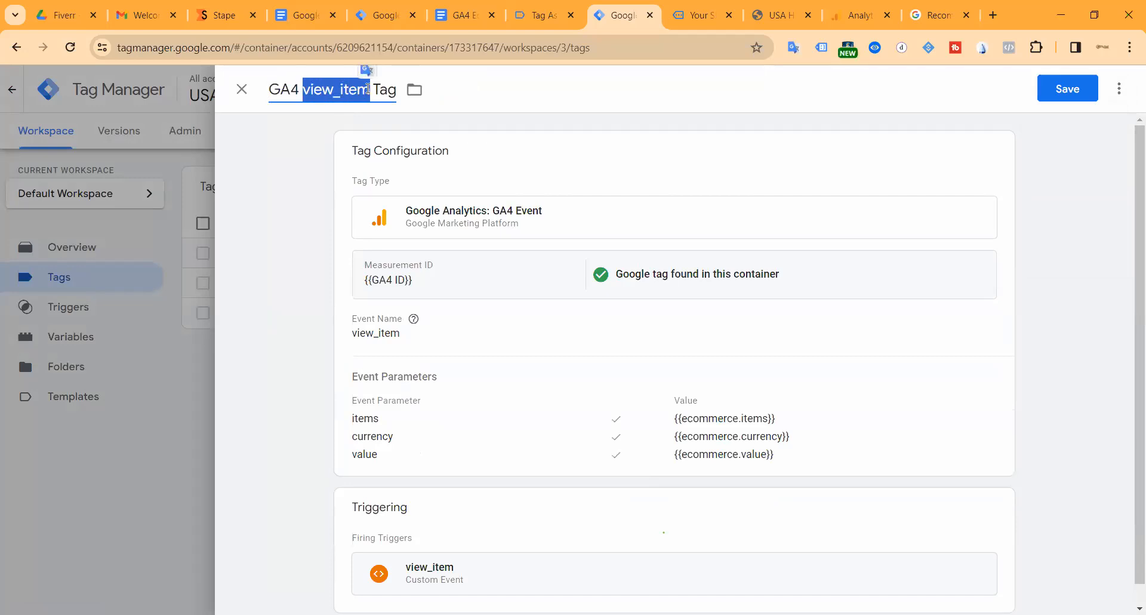
key(ctrl+v)
Set the copied tag's Event Name to add_to_cart.
click(418, 300)
click(387, 373)
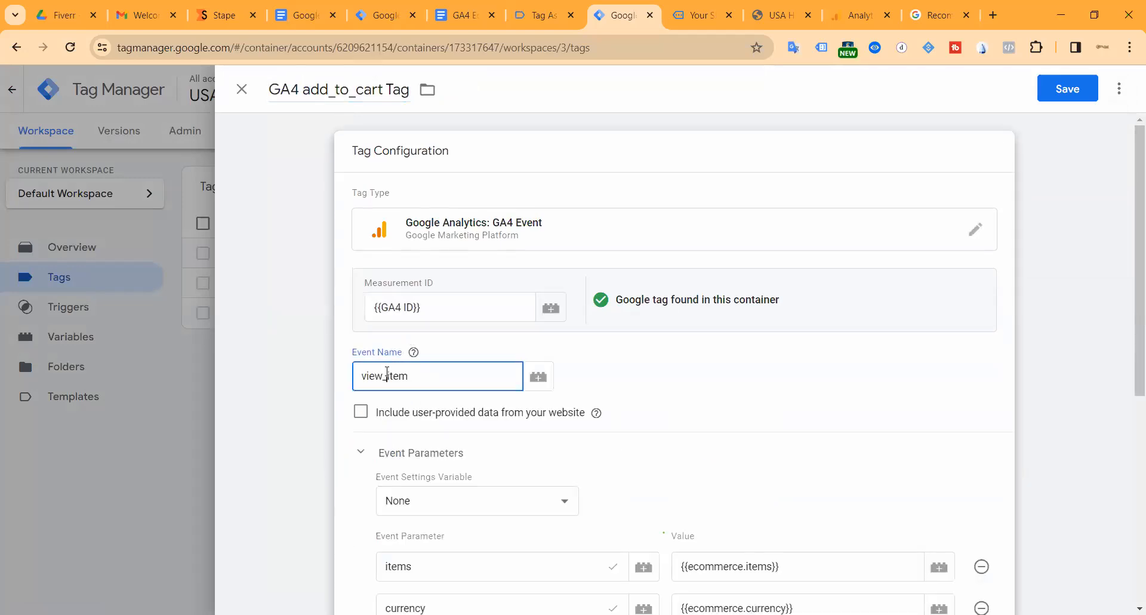
double_click(386, 373)
key(ctrl+v)
click(646, 356)
Compare the tag's items, currency and value event parameters with the document's add_to_cart table.
scroll(524, 350, down, 5)
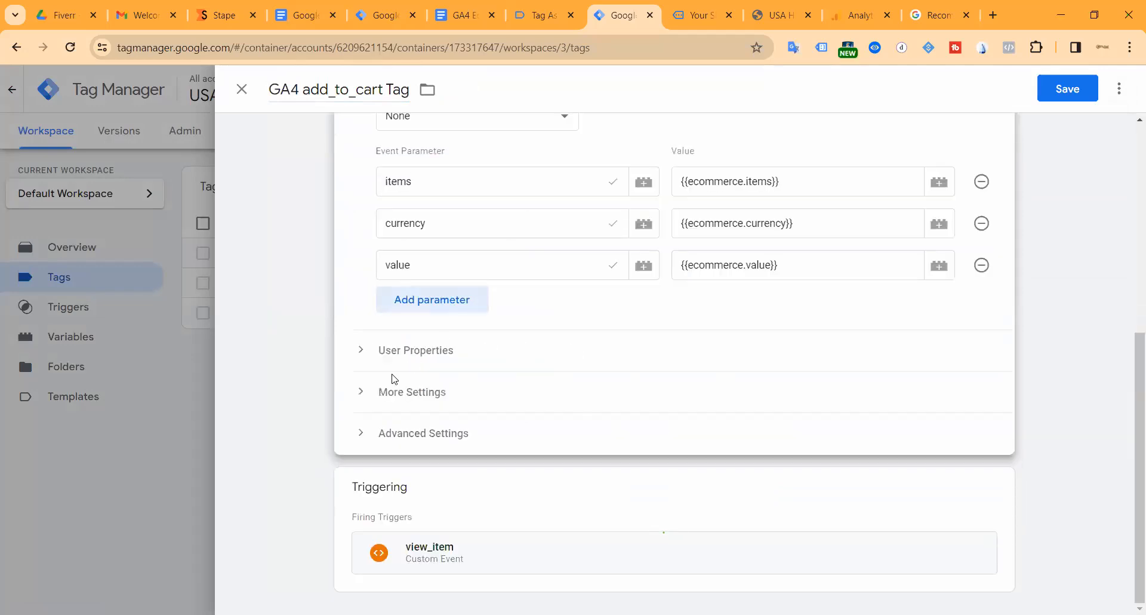
click(528, 406)
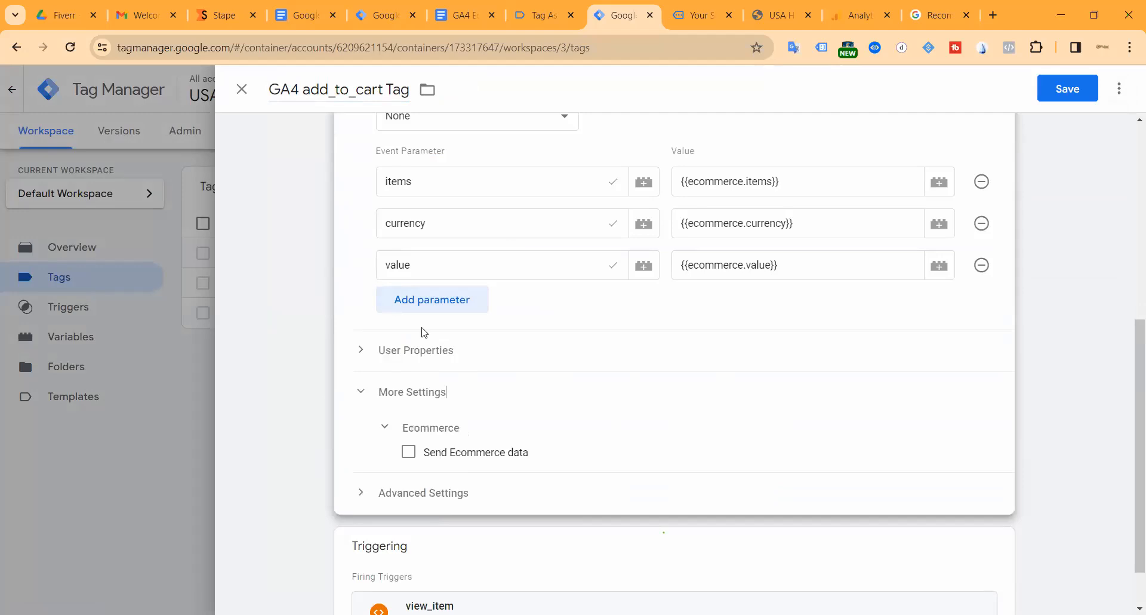
click(386, 399)
click(507, 494)
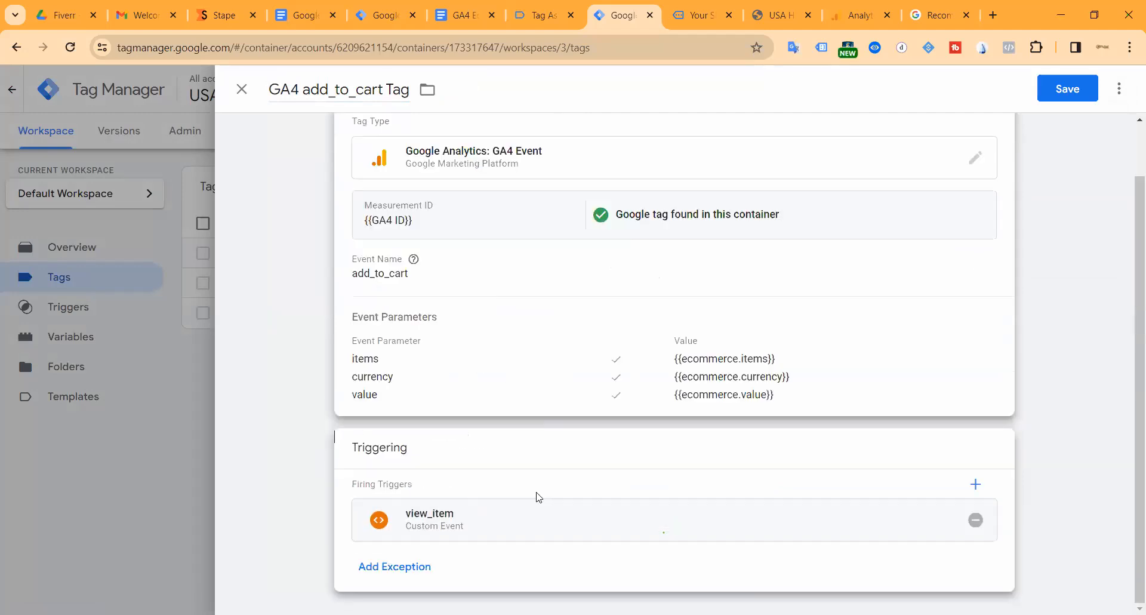
click(454, 383)
scroll(465, 430, down, 2)
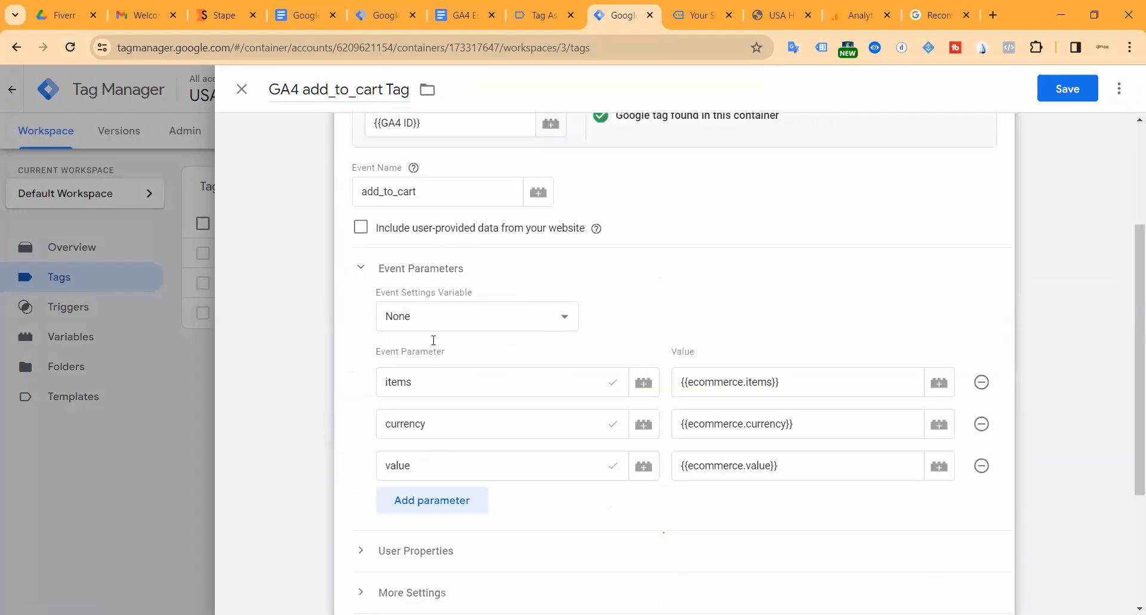
click(459, 15)
scroll(429, 297, down, 10)
scroll(466, 298, down, 4)
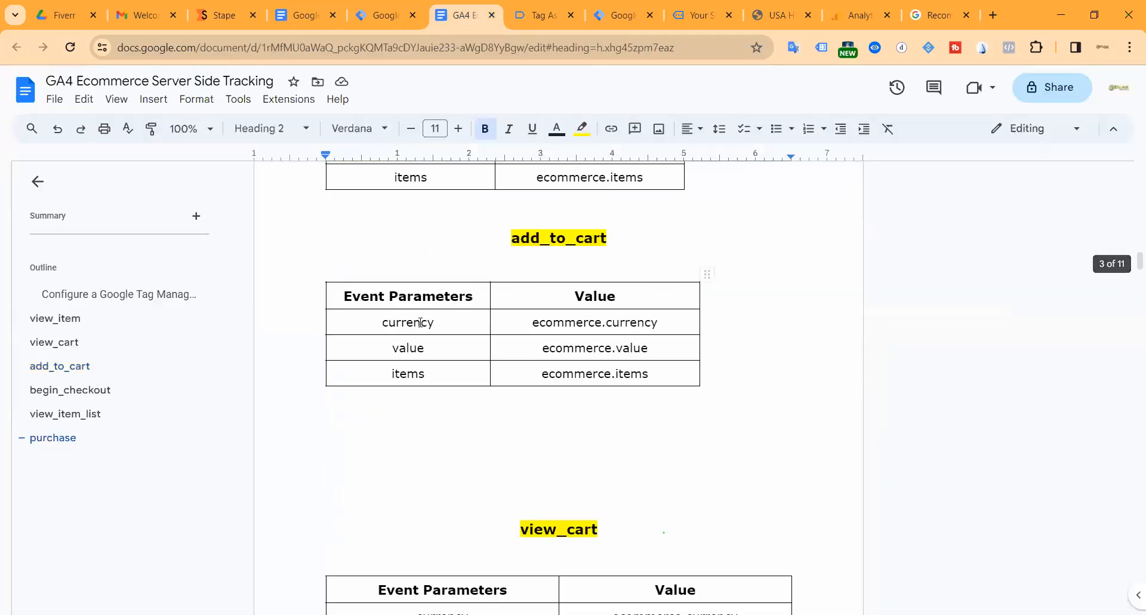
click(385, 323)
double_click(428, 323)
click(394, 348)
double_click(408, 347)
click(407, 374)
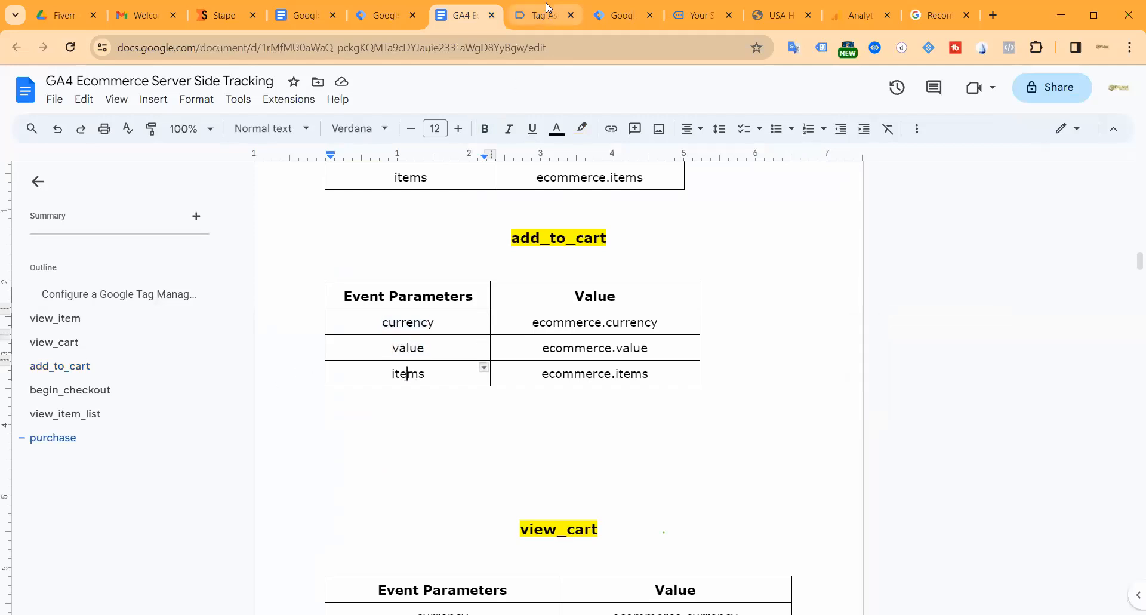
click(615, 15)
Replace the view_item firing trigger with the add_to_cart trigger and save the GA4 add_to_cart Tag.
scroll(647, 466, down, 3)
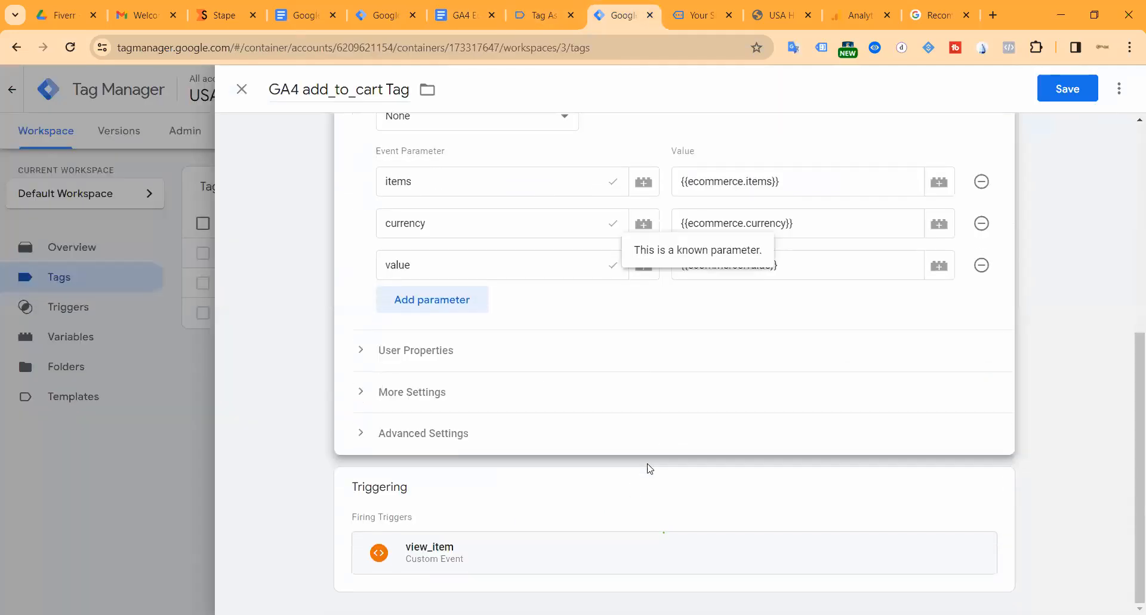
click(744, 534)
click(975, 522)
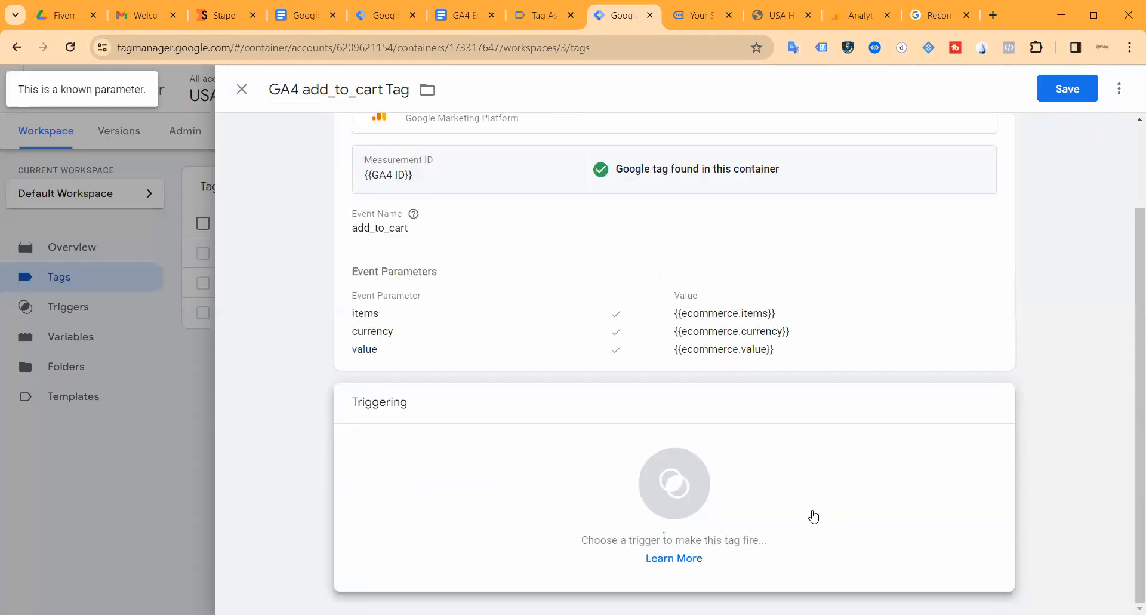
click(785, 492)
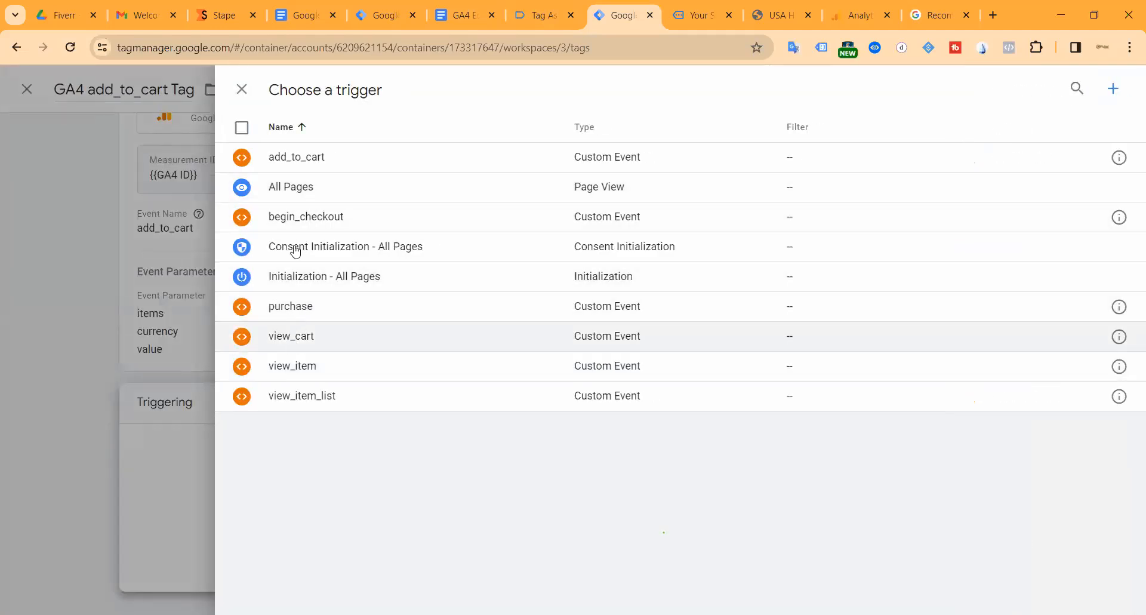
click(328, 163)
click(1063, 88)
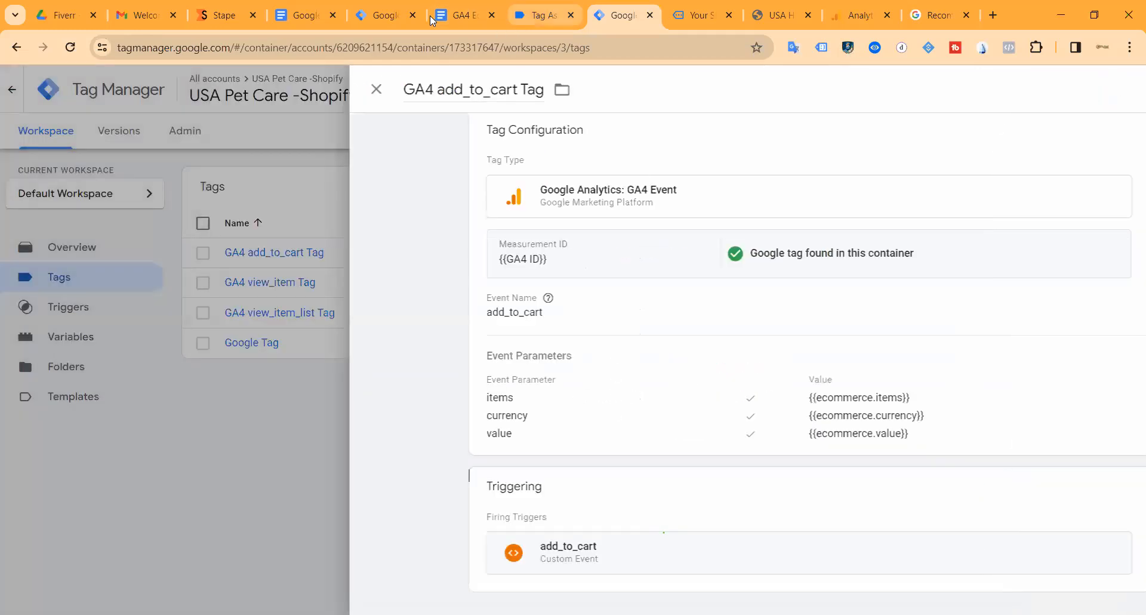
Copy the view_cart event name from the GA4 Ecommerce Server Side Tracking document and open the GA4 add_to_cart Tag in Tag Manager.
click(463, 16)
scroll(460, 266, up, 10)
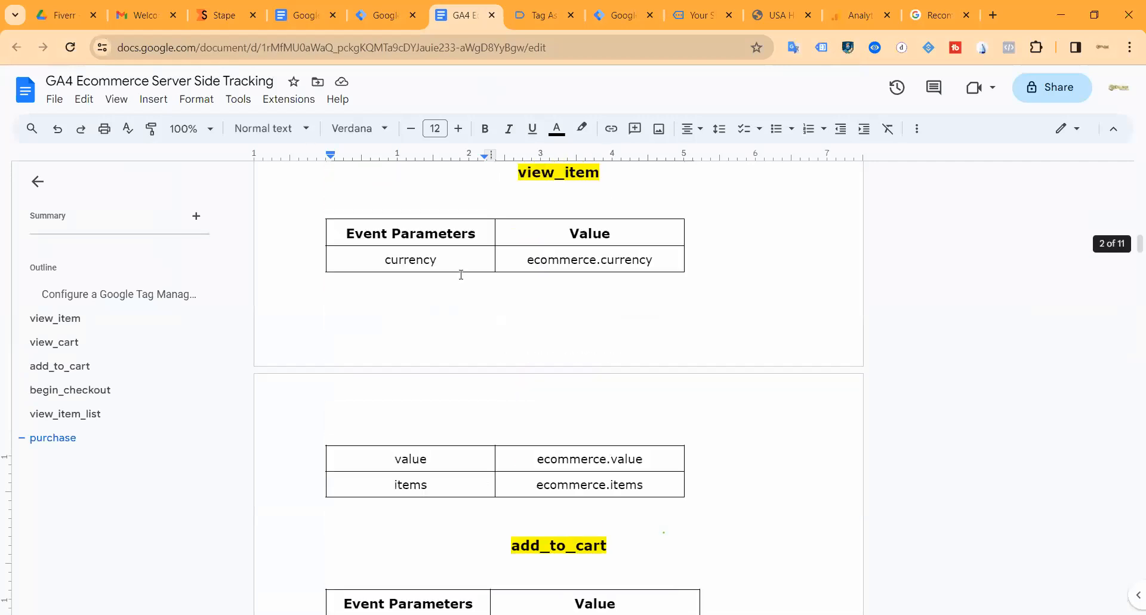
click(360, 192)
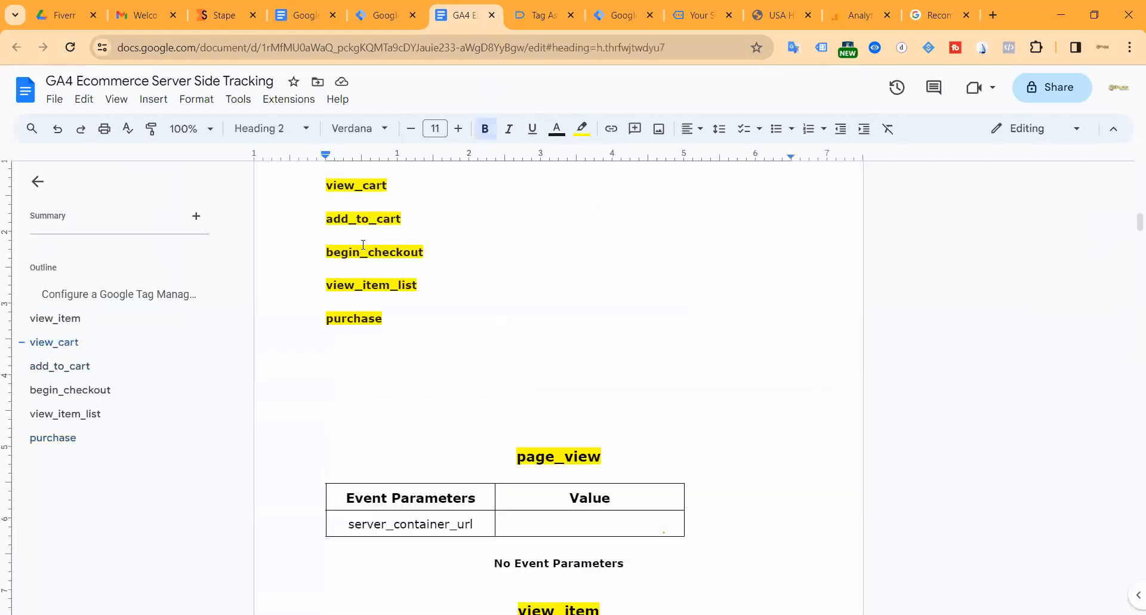
double_click(355, 186)
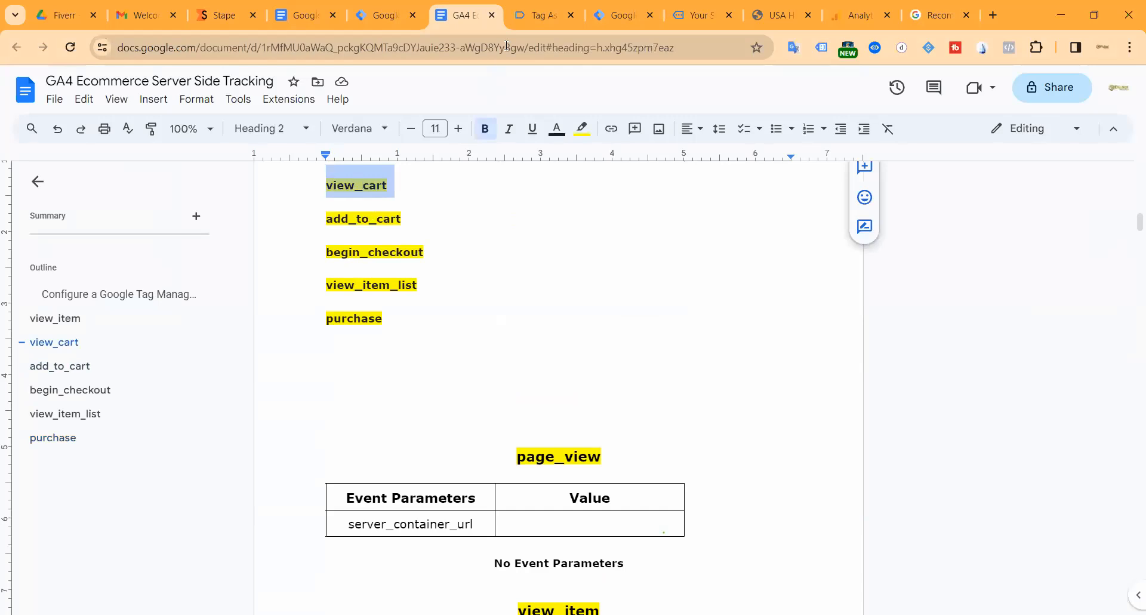
click(617, 14)
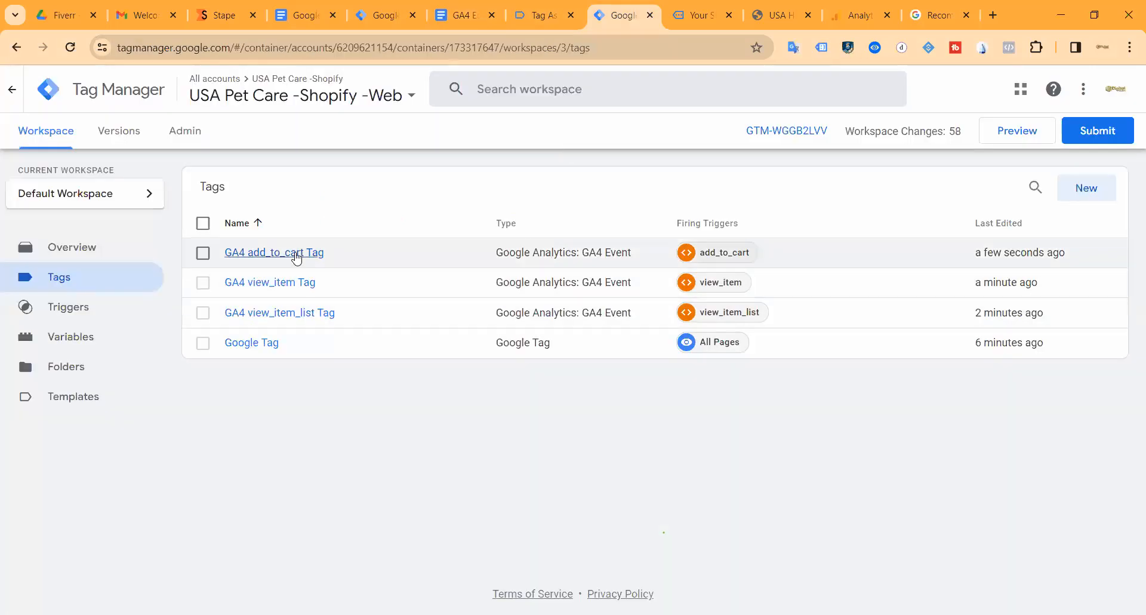
click(269, 253)
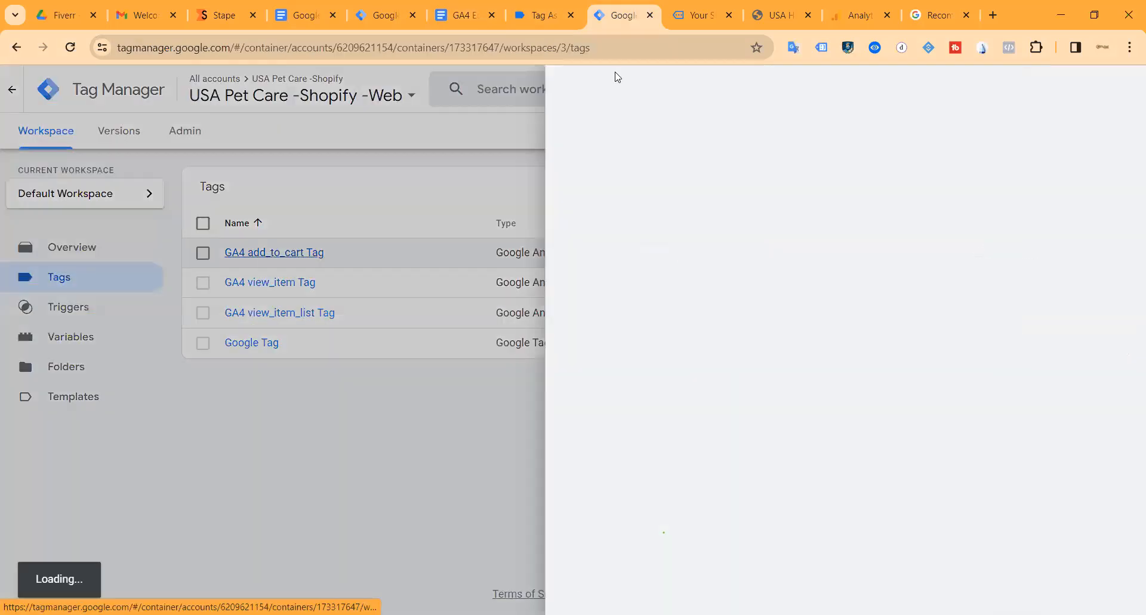
Check the event parameters listed in the document's view_cart table, then return to the open tag in Tag Manager.
click(477, 14)
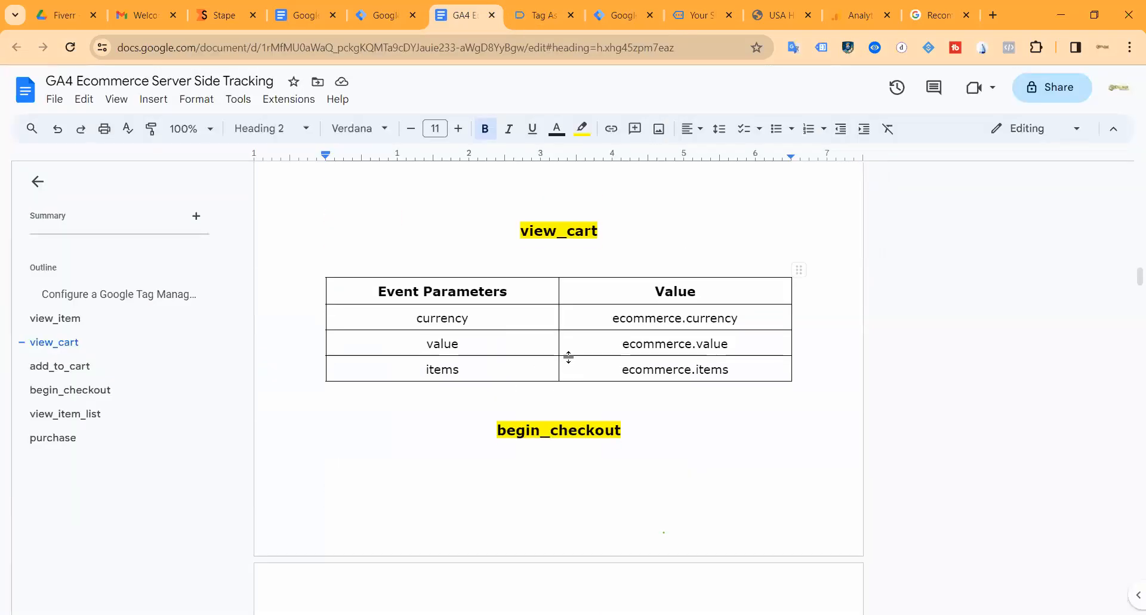
drag(444, 323, 442, 371)
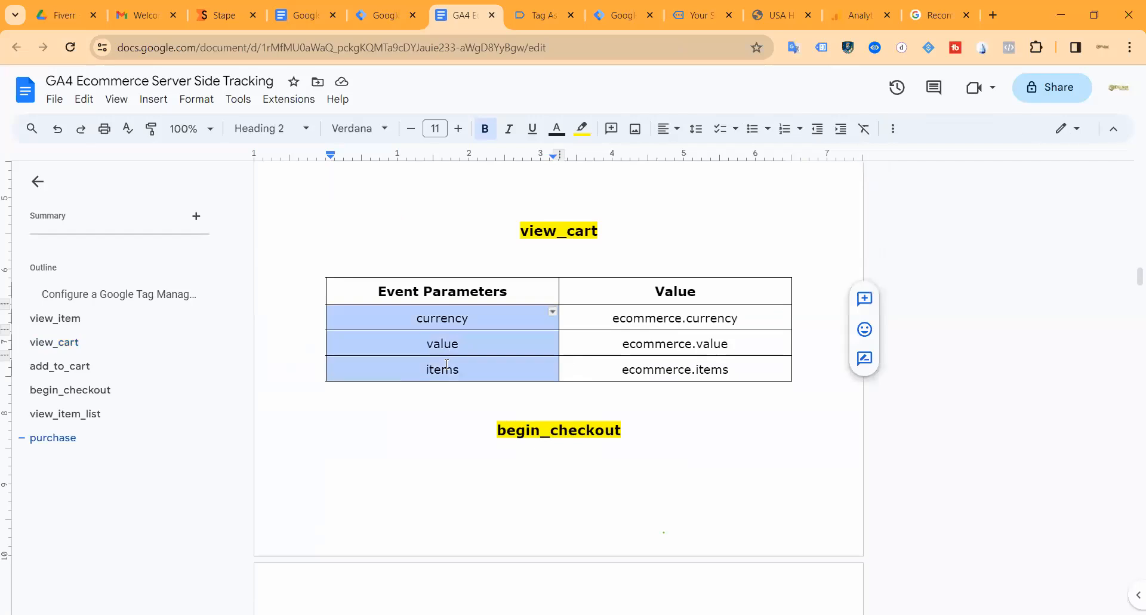
click(622, 368)
click(538, 15)
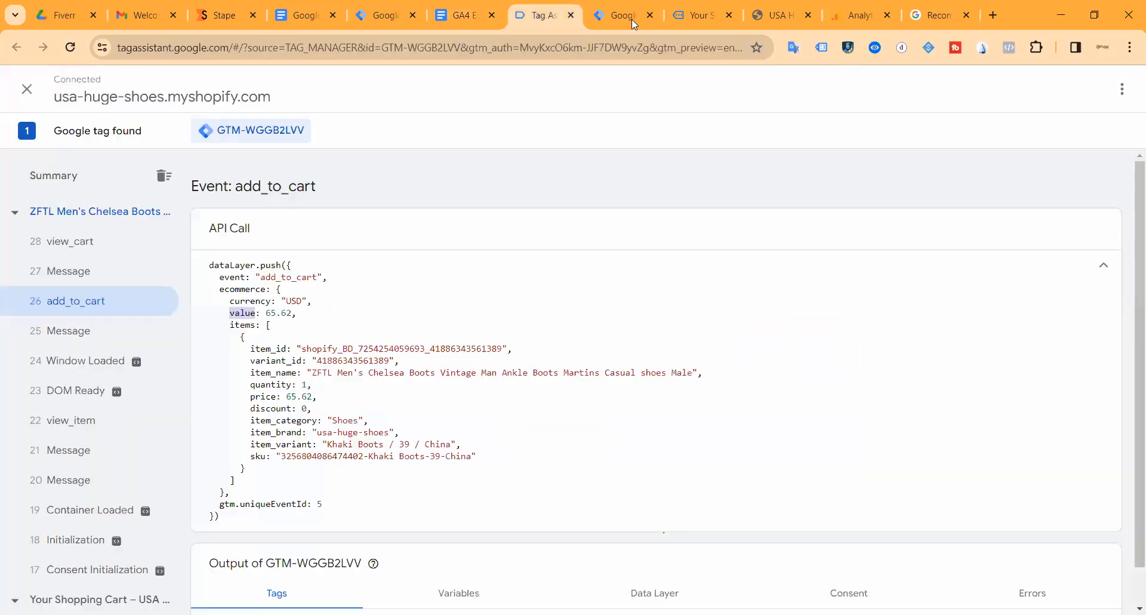
click(630, 17)
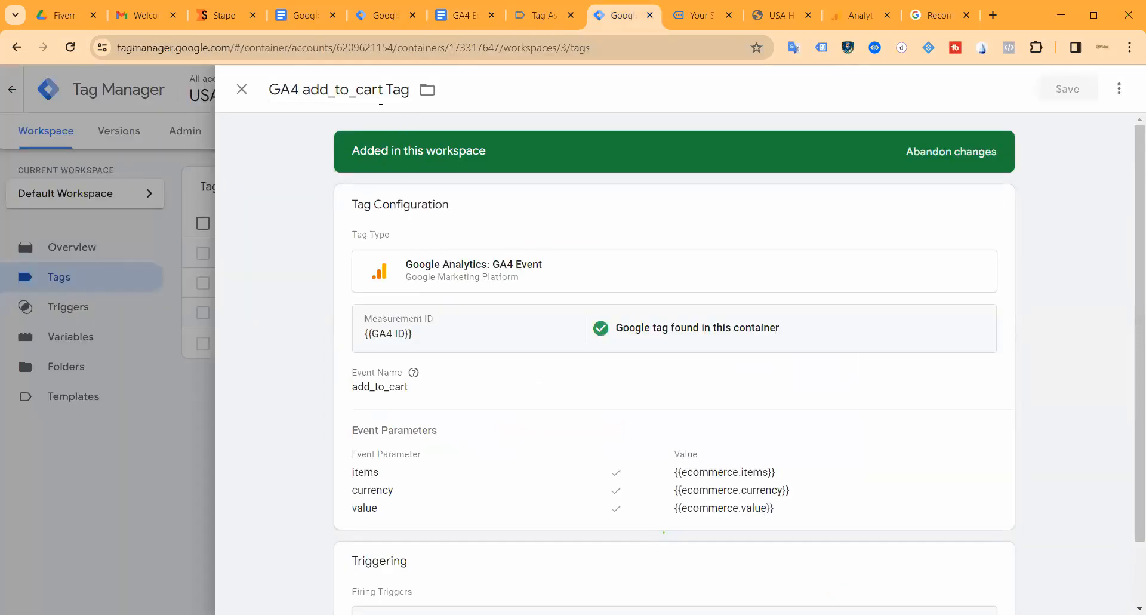
Duplicate the GA4 add_to_cart Tag and rename the copy as GA4 view_cartTag.
click(1118, 90)
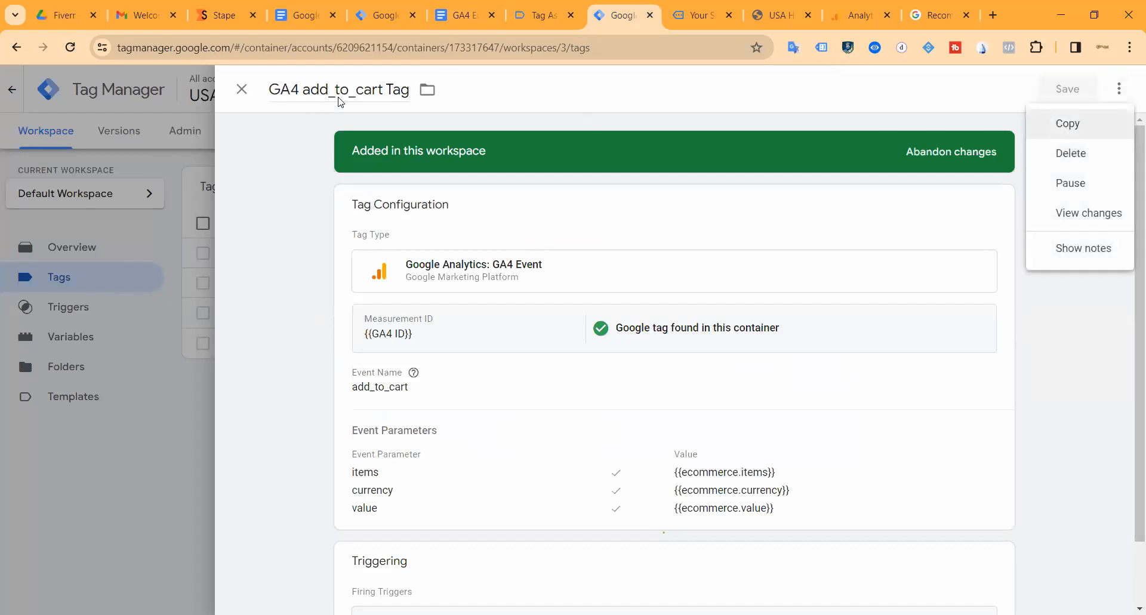
drag(358, 90, 267, 91)
key(BackSpace)
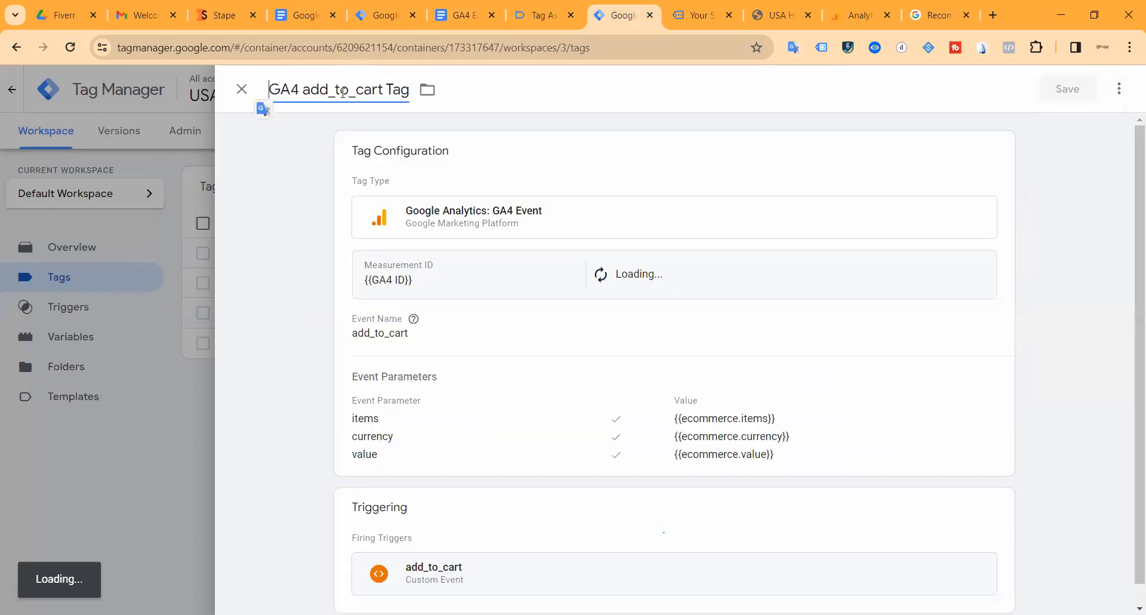
double_click(342, 90)
text(view_cart)
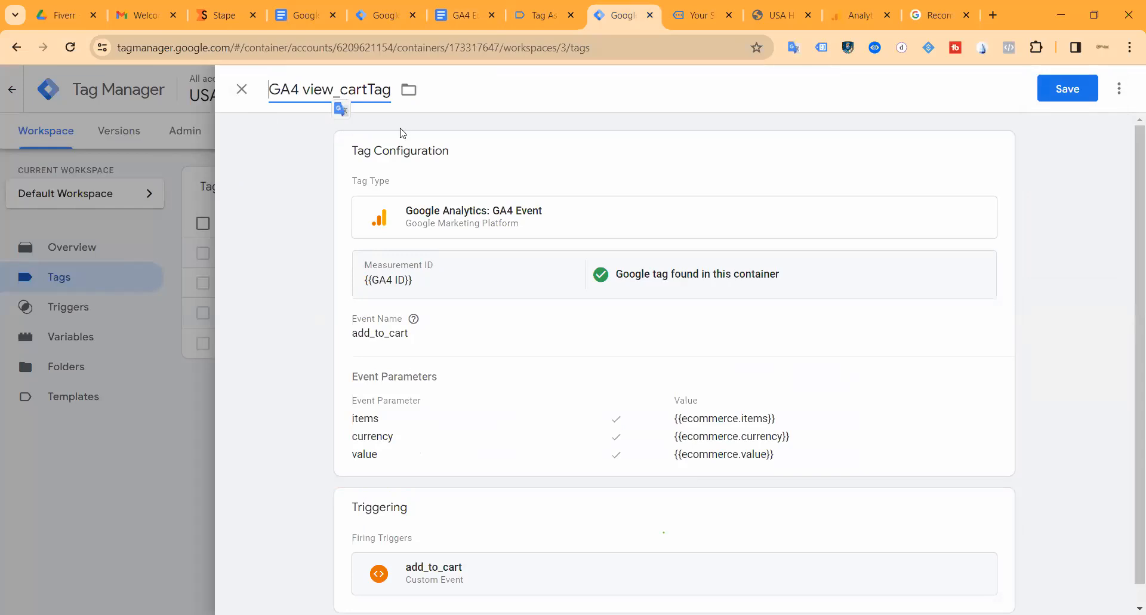
Set the copied tag's Event Name to view_cart.
click(397, 327)
double_click(454, 366)
text(view_cart)
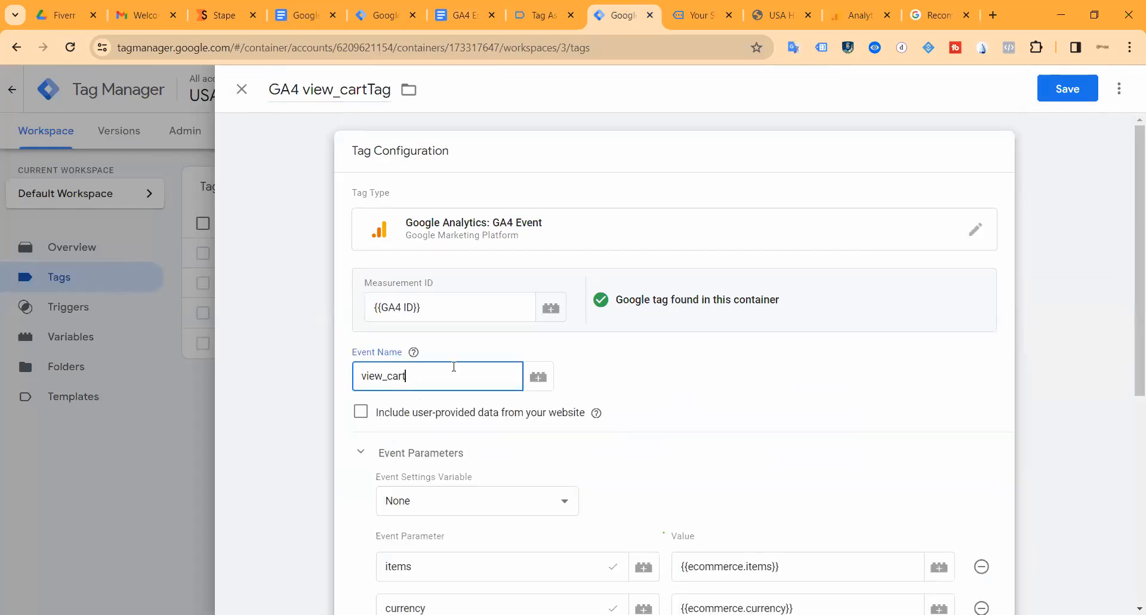
Replace the add_to_cart firing trigger with the view_cart trigger and save the GA4 view_cartTag.
scroll(622, 350, down, 5)
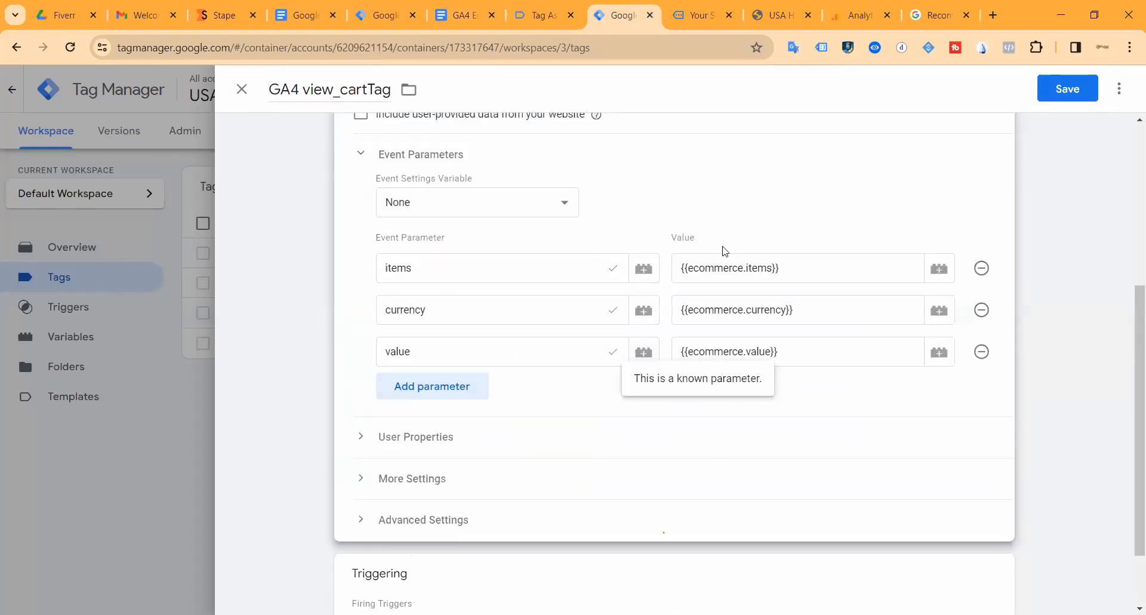
scroll(476, 418, down, 2)
click(456, 493)
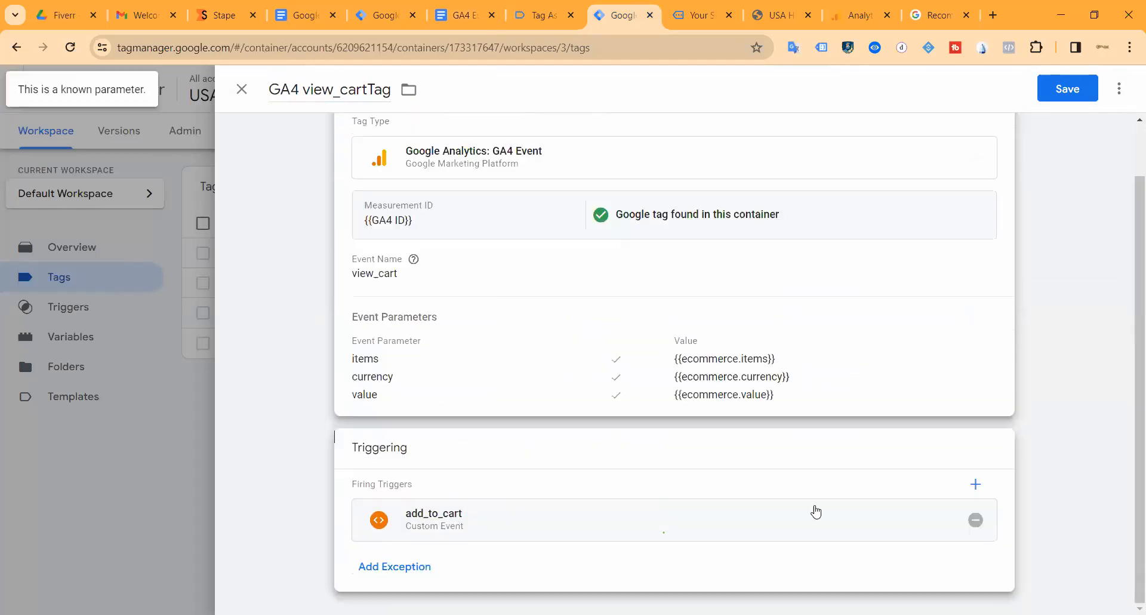
click(975, 519)
click(674, 479)
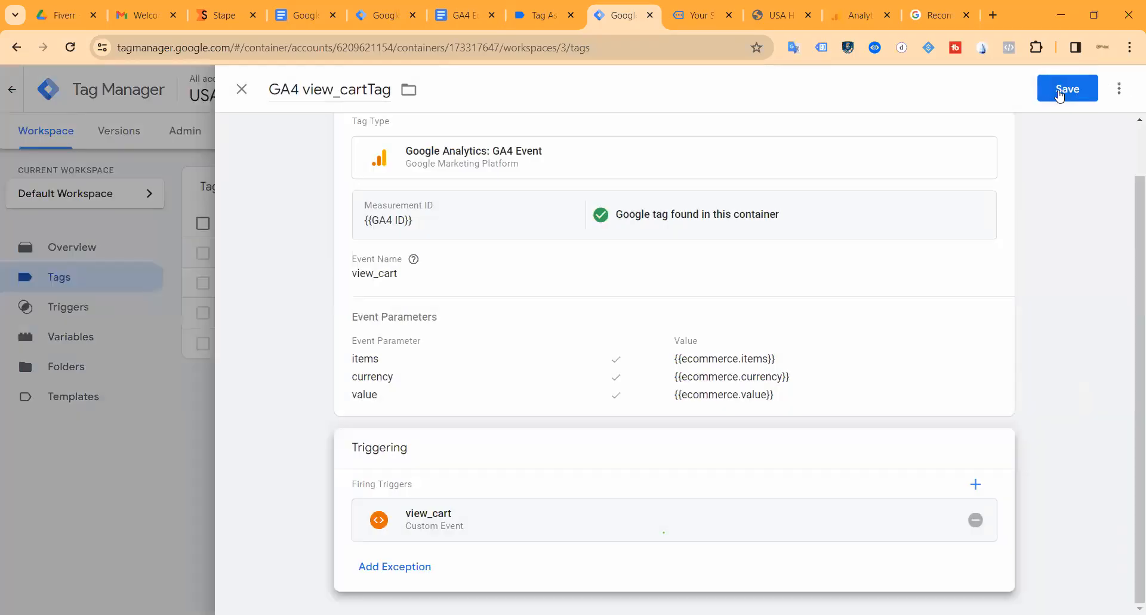
click(1067, 89)
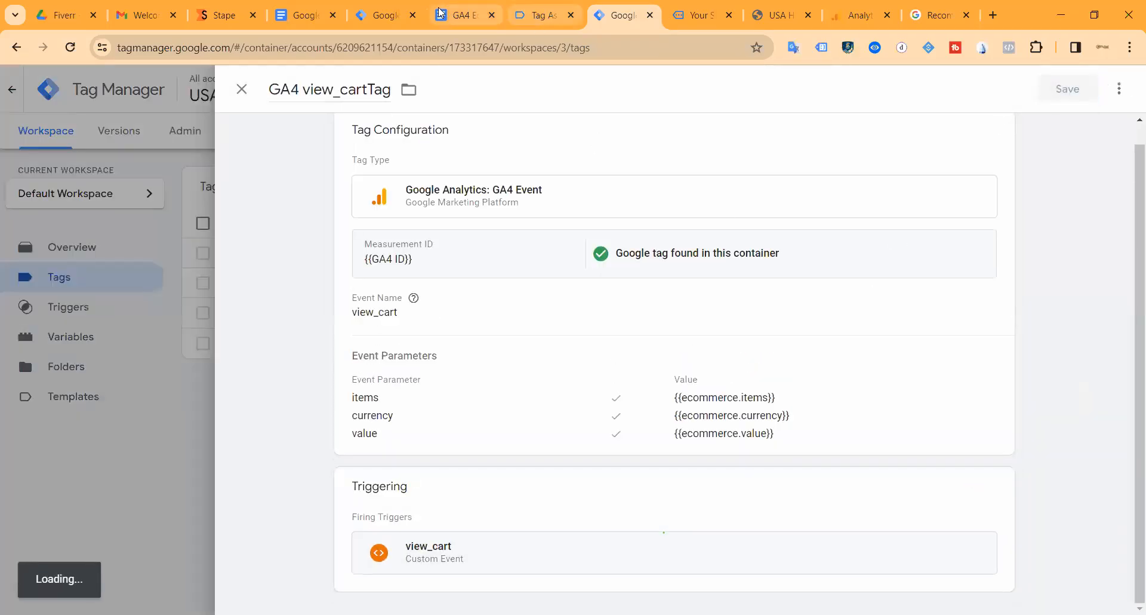
Examine the begin_checkout parameter table in the tracking document, including its coupon row.
click(457, 15)
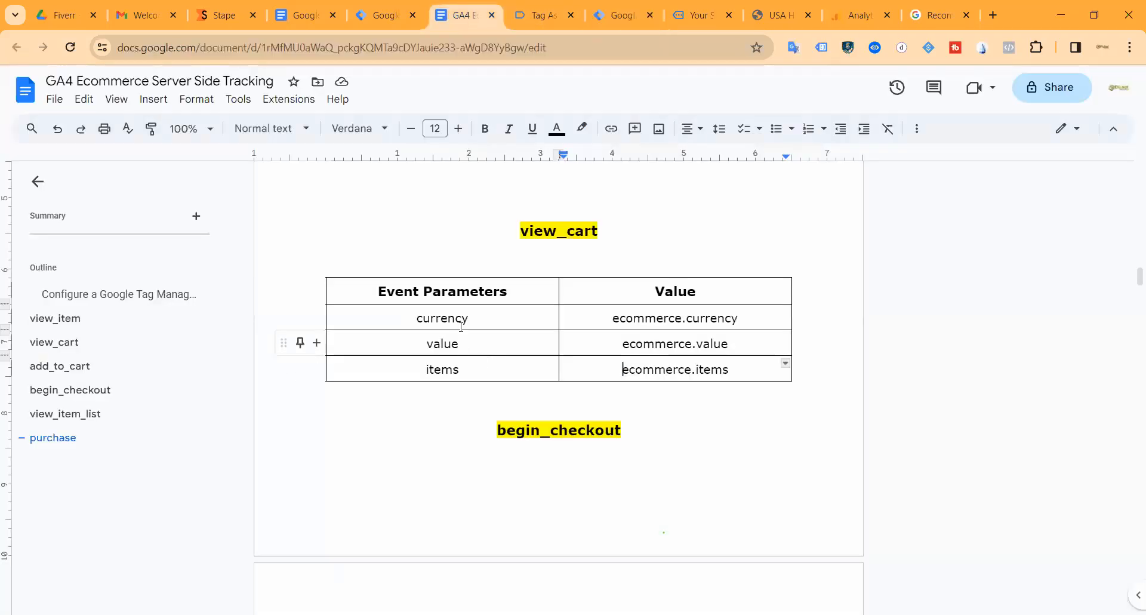
scroll(460, 327, down, 5)
click(380, 376)
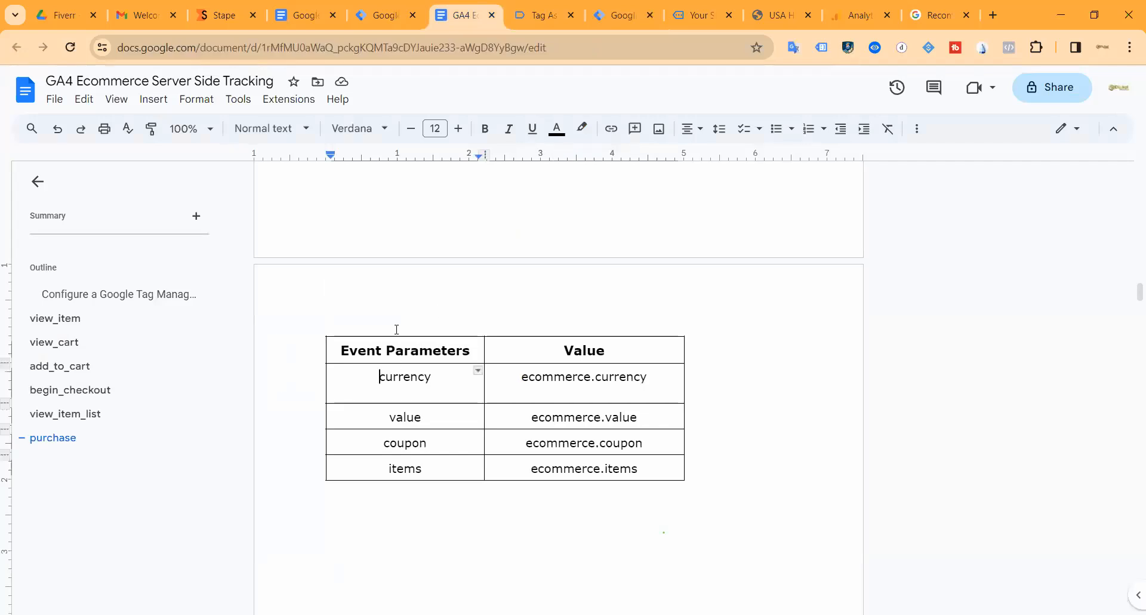
drag(382, 443, 416, 443)
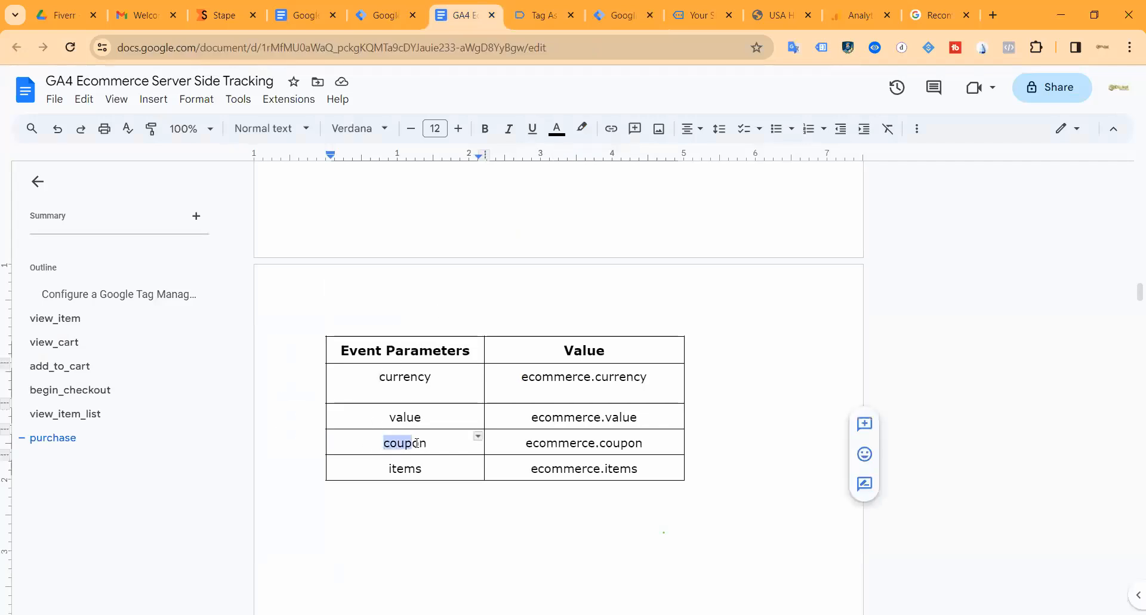
click(410, 445)
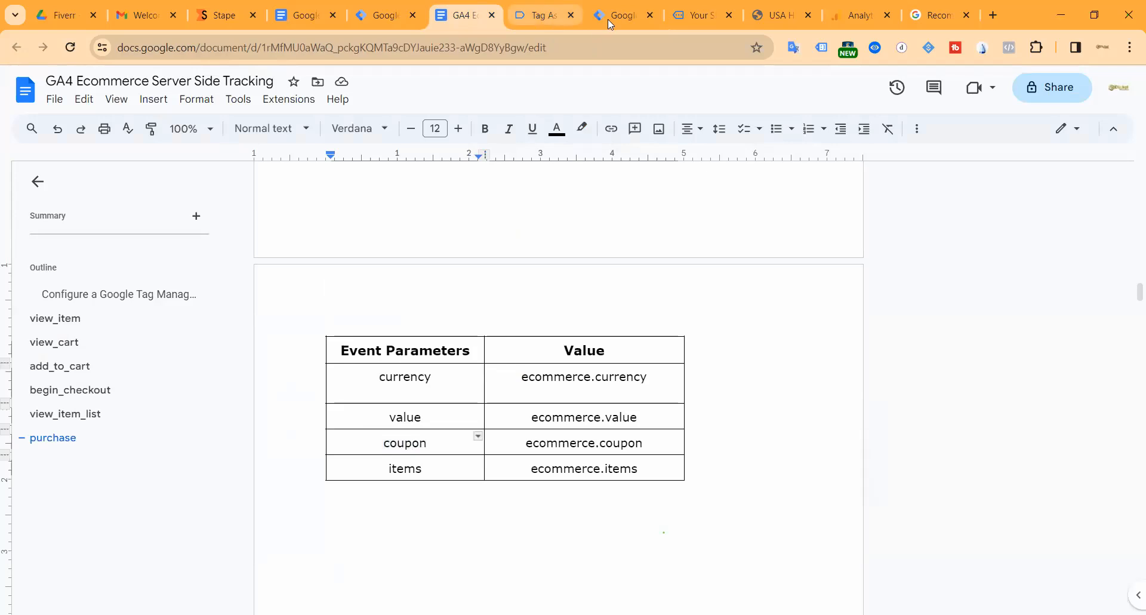
Duplicate the GA4 view_cartTag in Tag Manager and remove the "Copy of" prefix from the copy's name.
click(608, 19)
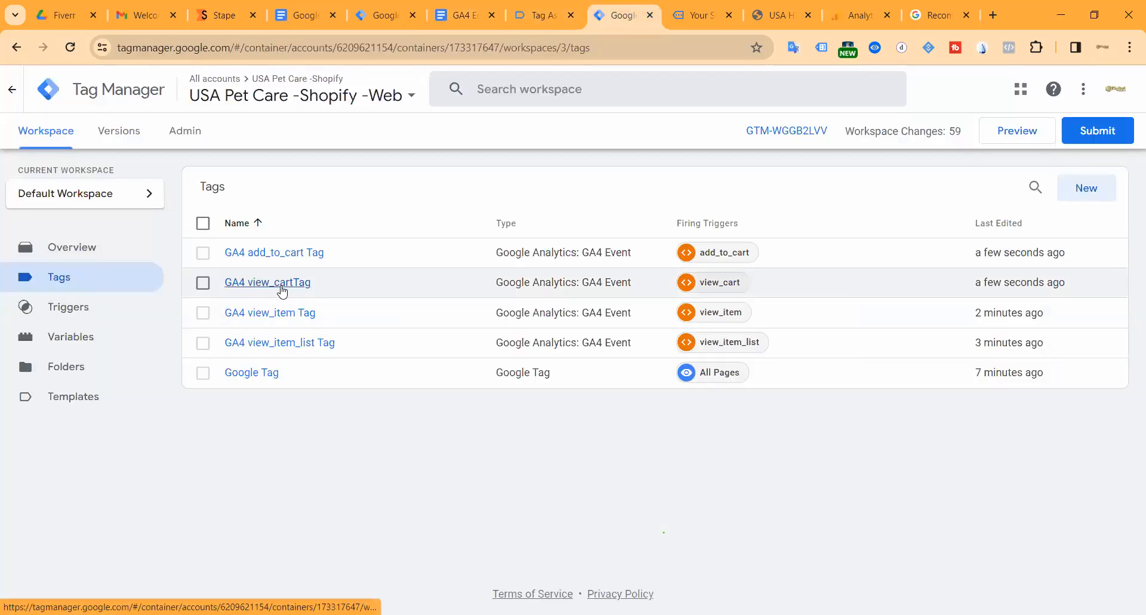
click(280, 285)
click(1119, 89)
click(1067, 120)
drag(326, 91, 269, 91)
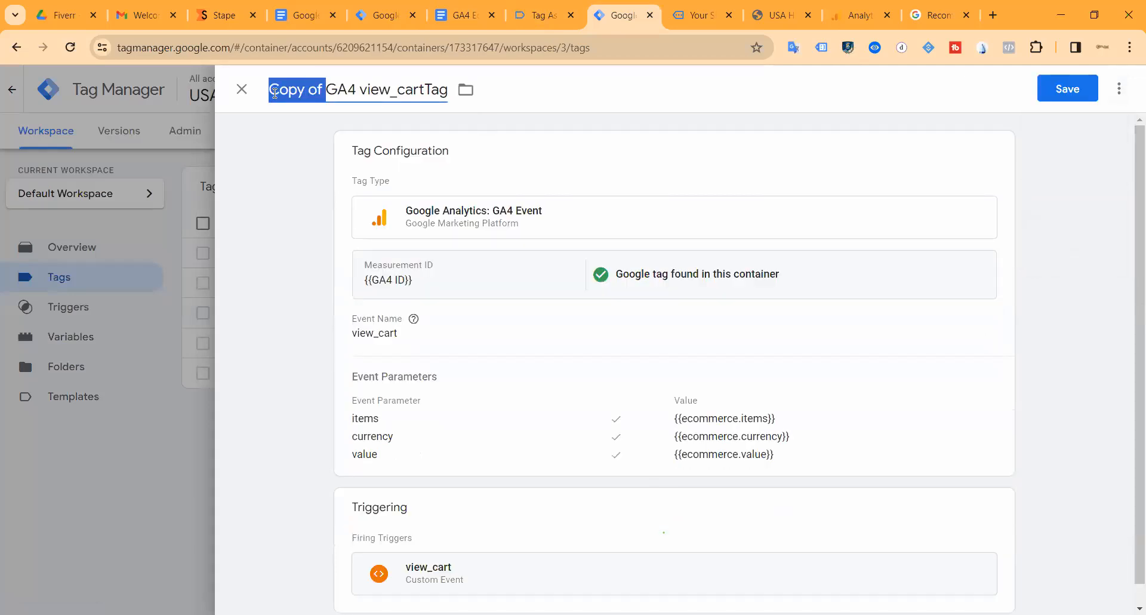
key(BackSpace)
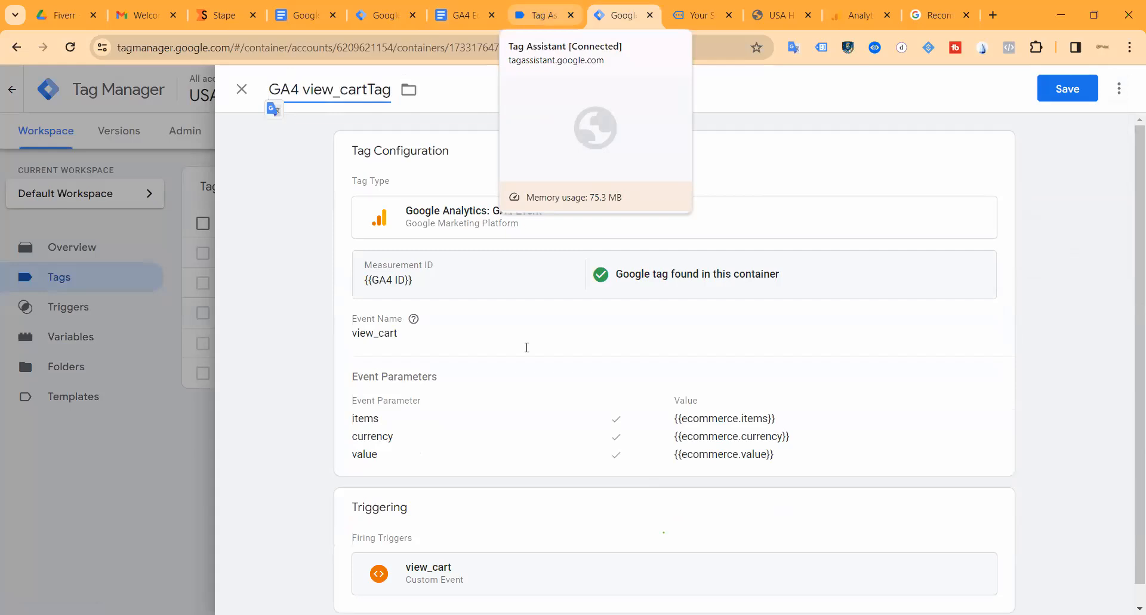
Copy the begin_checkout event name from the document and rename the duplicated tag as GA4 begin_checkout Tag.
click(464, 15)
scroll(523, 345, up, 2)
double_click(533, 282)
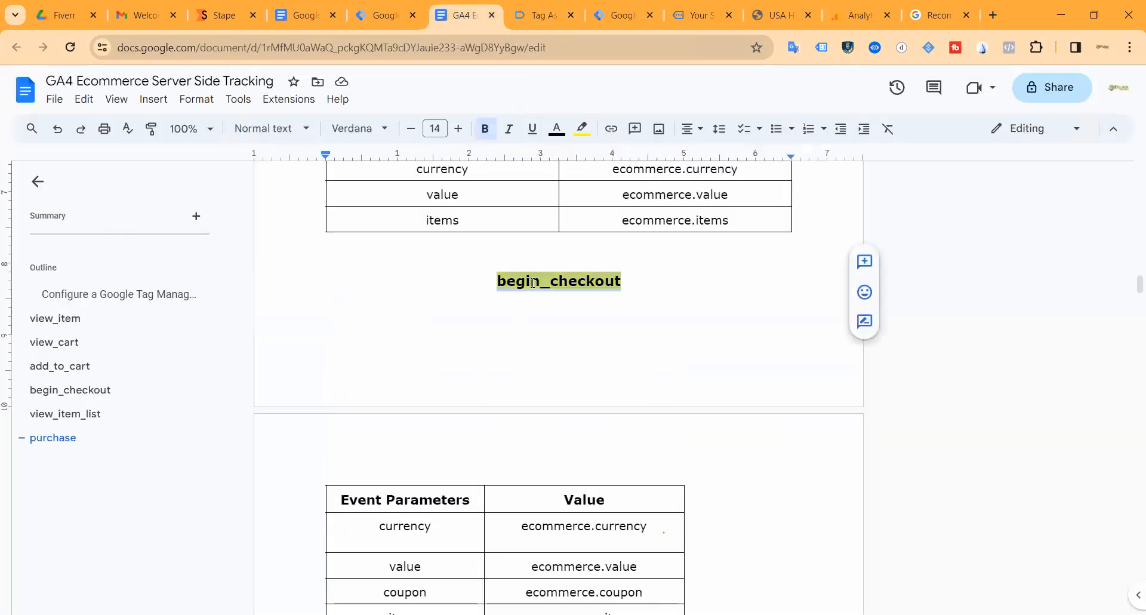
click(628, 18)
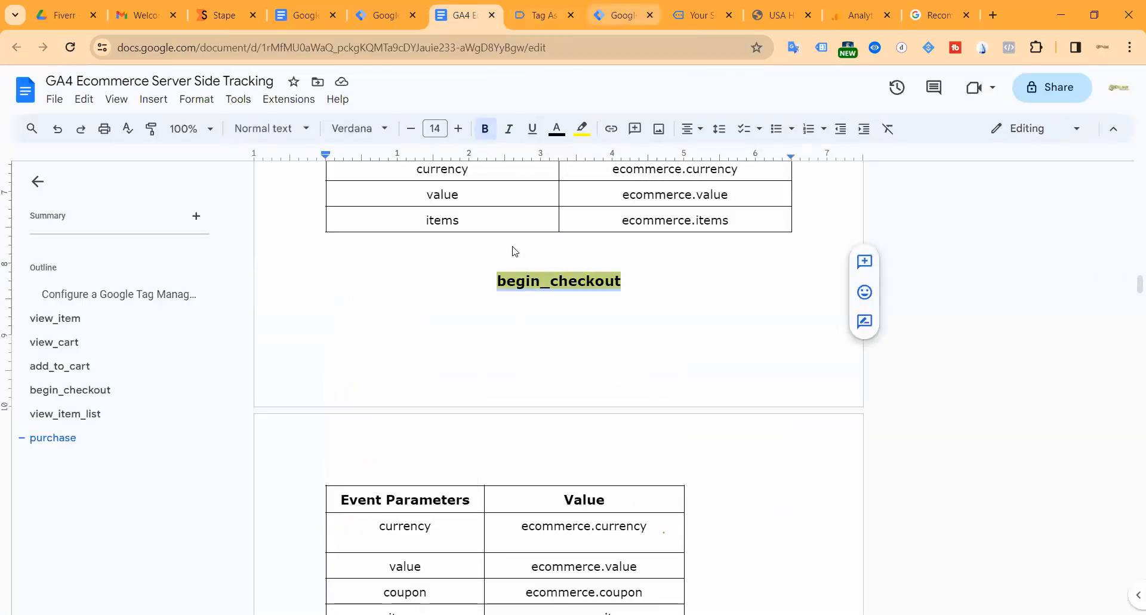
click(391, 161)
double_click(358, 89)
key(ctrl+v)
text(Tag)
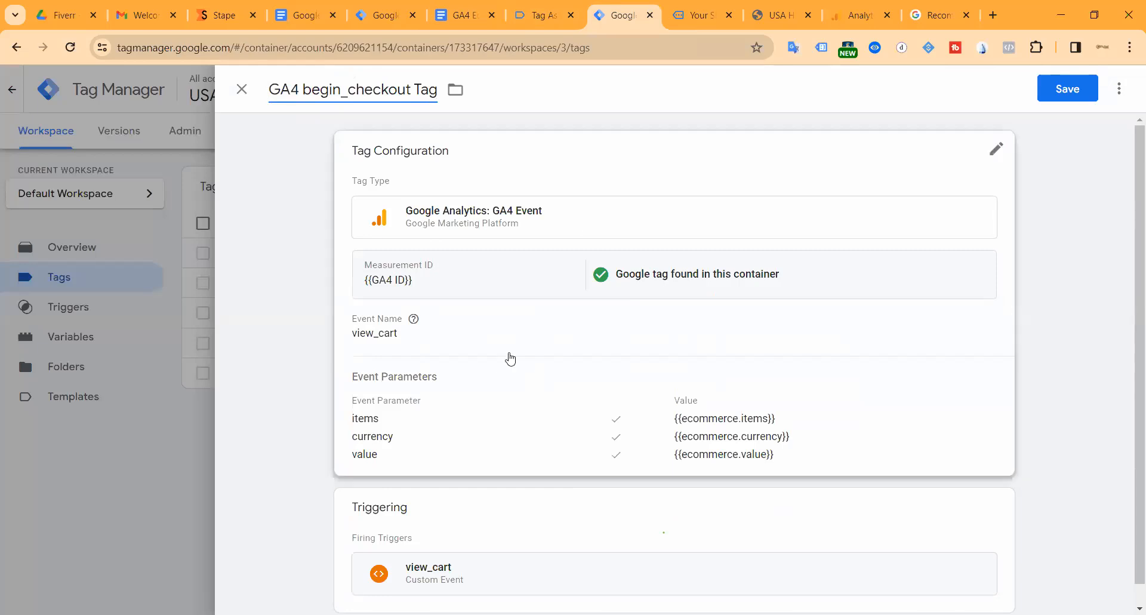
Set the Event Name of the GA4 begin_checkout Tag to begin_checkout.
click(391, 362)
double_click(387, 385)
key(ctrl+v)
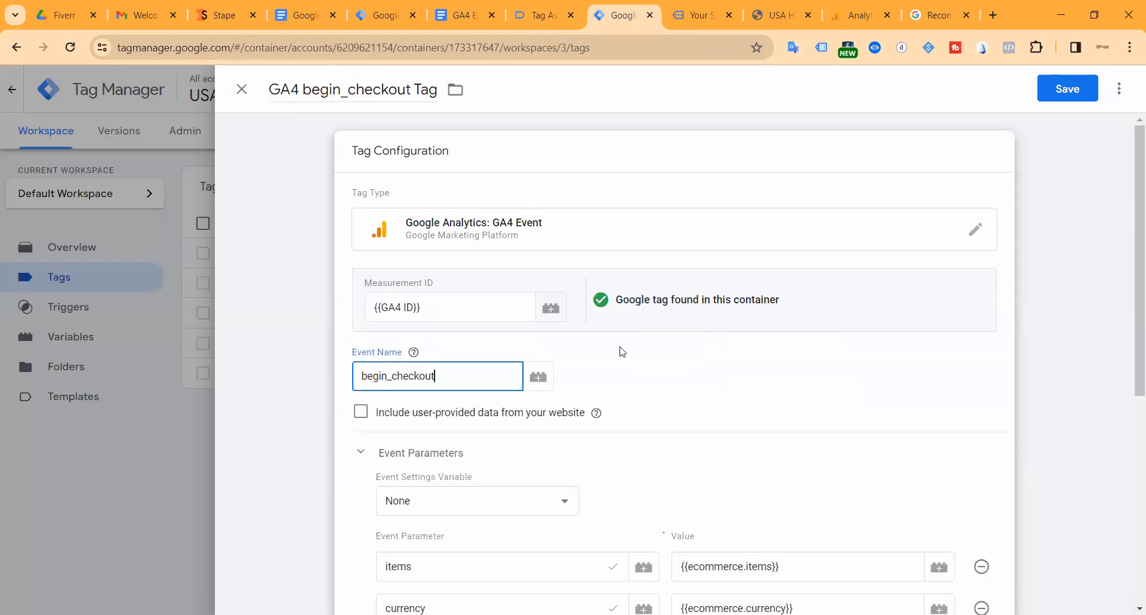
Add an event parameter named coupon, copied from the document, with the value {{ecommerce.coupon}} to the GA4 begin_checkout Tag.
scroll(648, 355, down, 6)
click(456, 300)
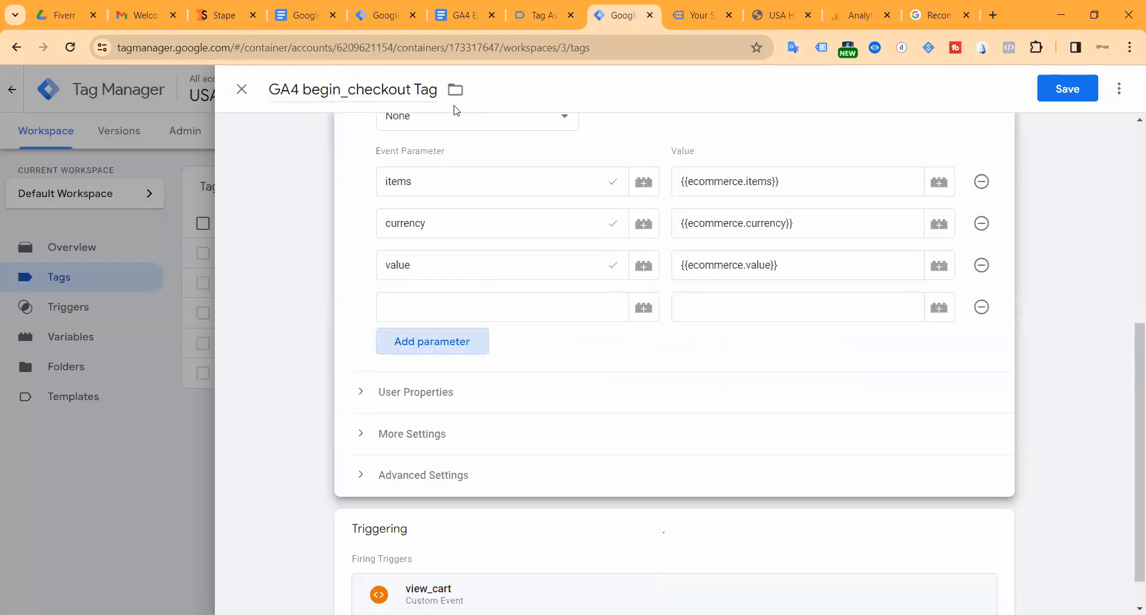
click(460, 15)
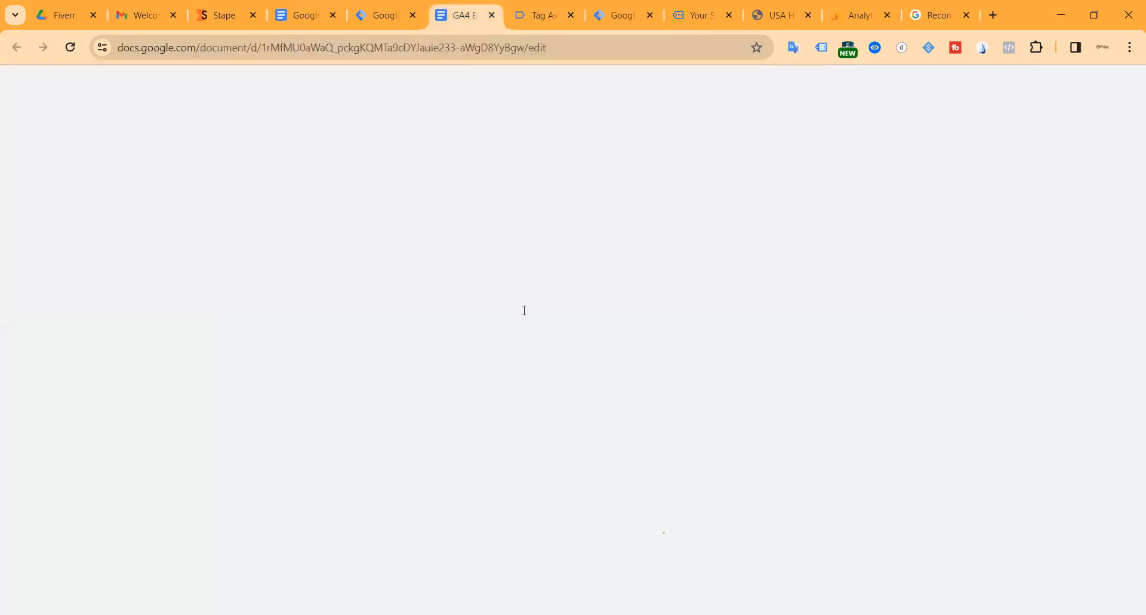
double_click(414, 440)
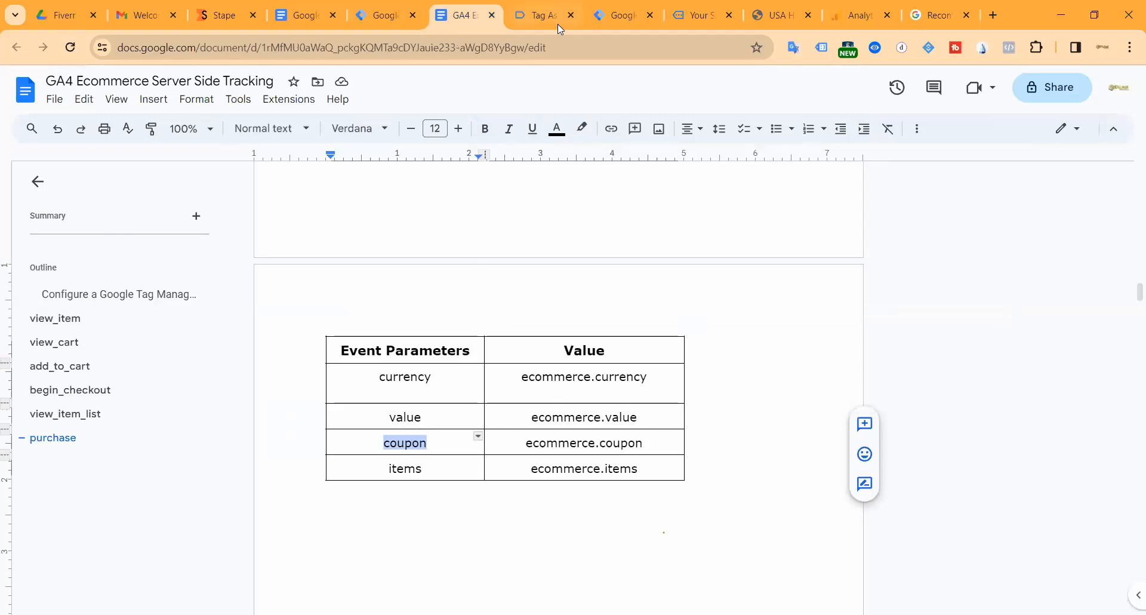
click(621, 15)
click(426, 308)
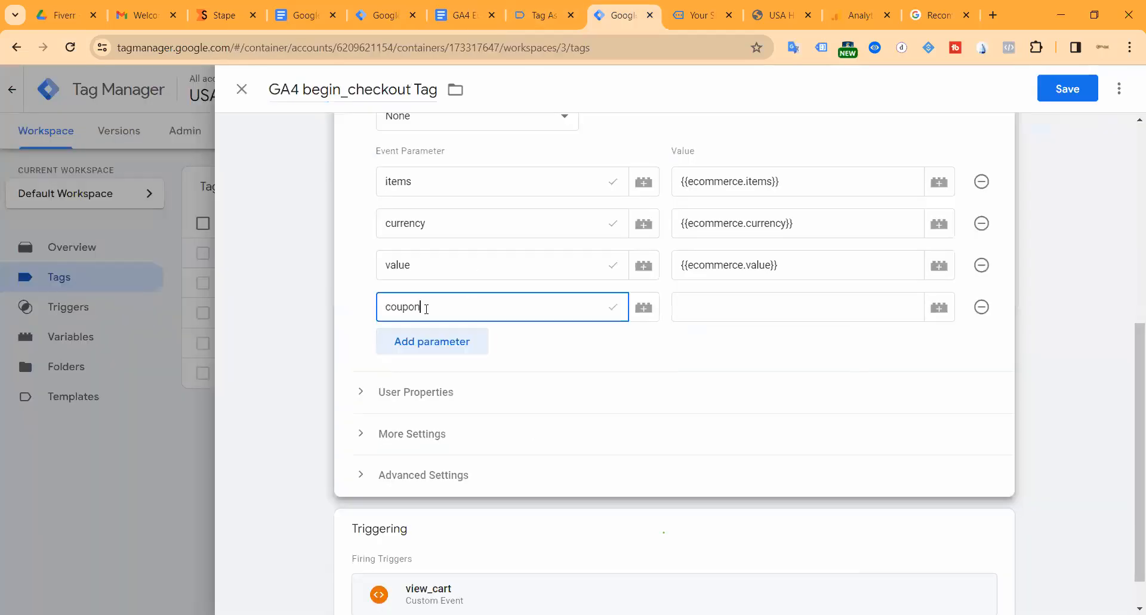
click(698, 305)
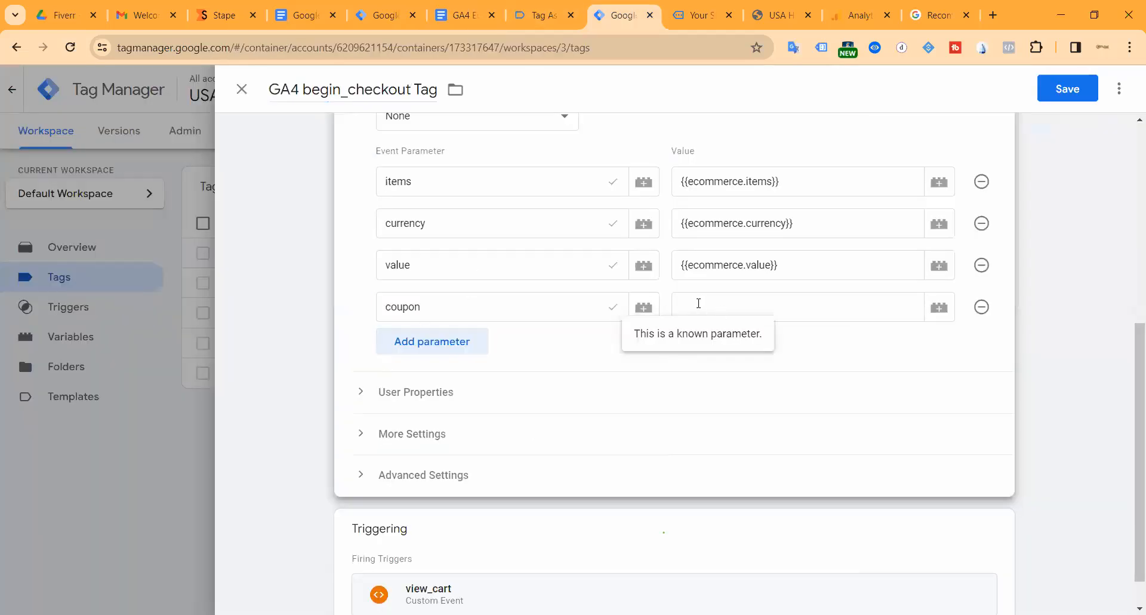
click(939, 306)
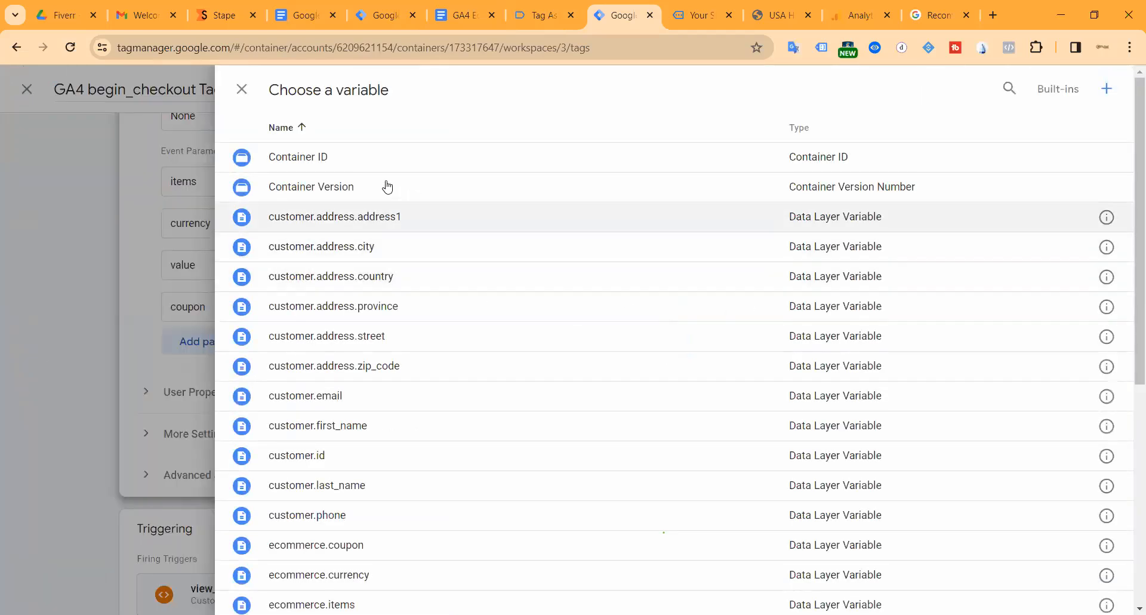
scroll(357, 172, down, 2)
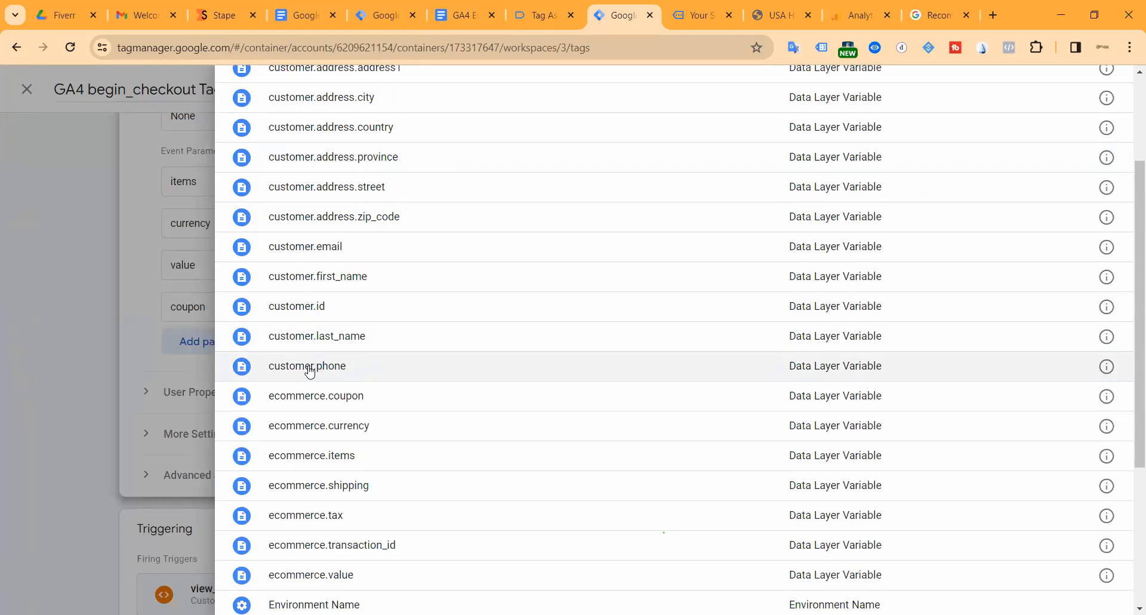
scroll(309, 371, down, 2)
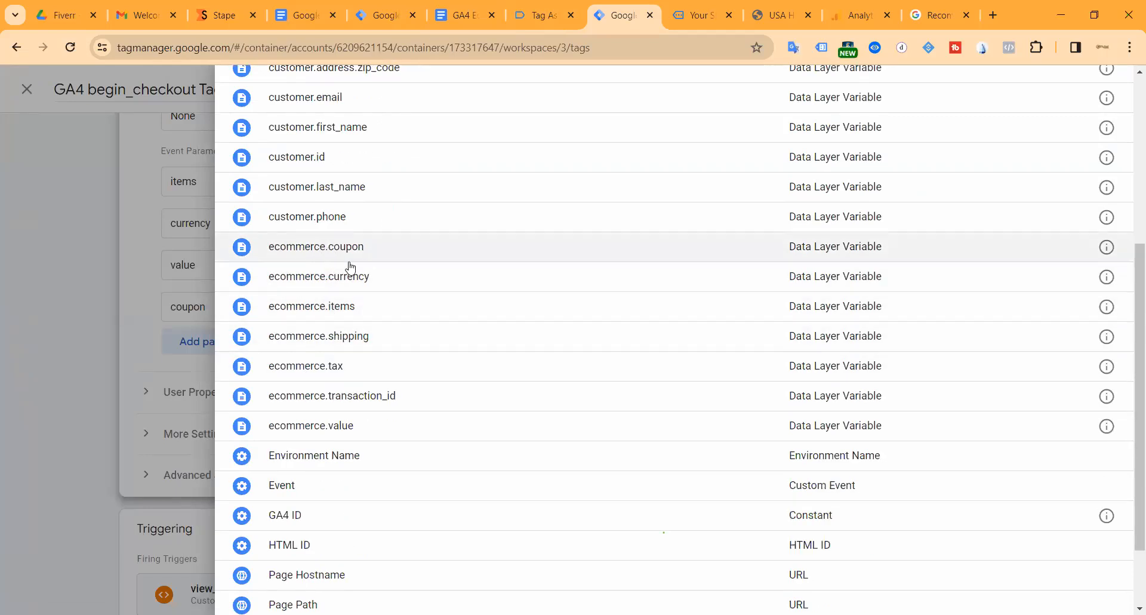
click(325, 248)
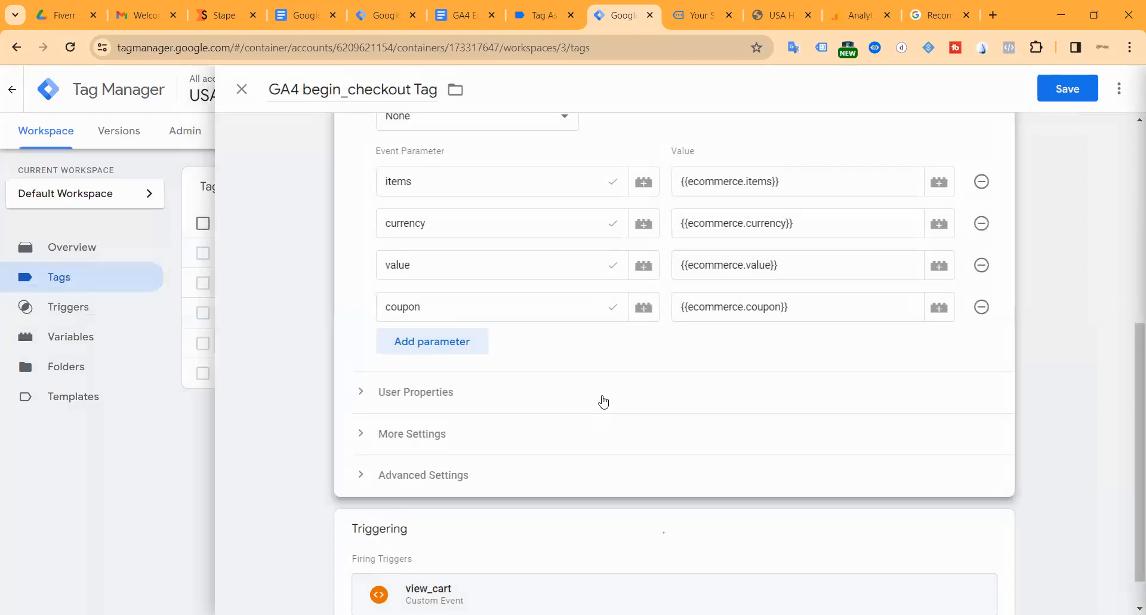
Replace the view_cart firing trigger of the GA4 begin_checkout Tag with the begin_checkout custom event trigger and save the tag.
click(501, 524)
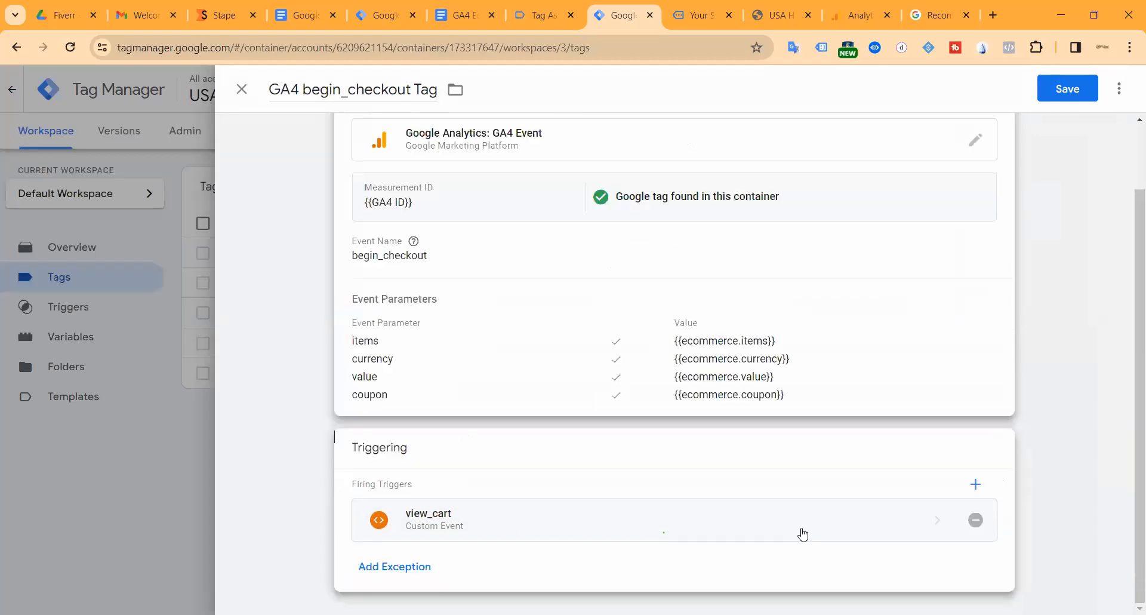
click(975, 512)
click(717, 517)
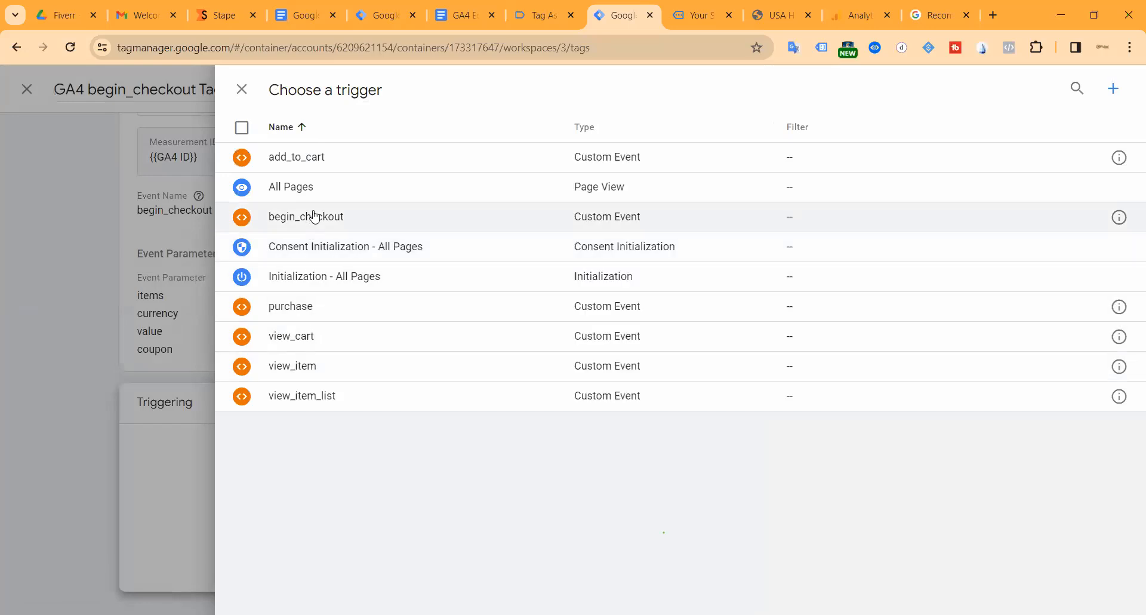
click(343, 216)
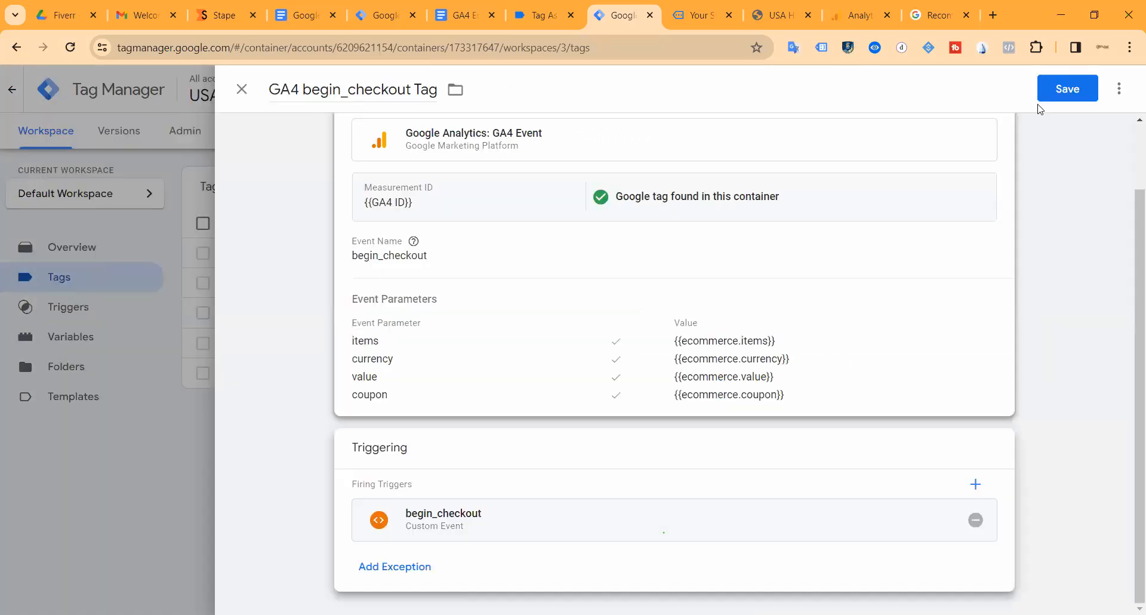
click(1066, 88)
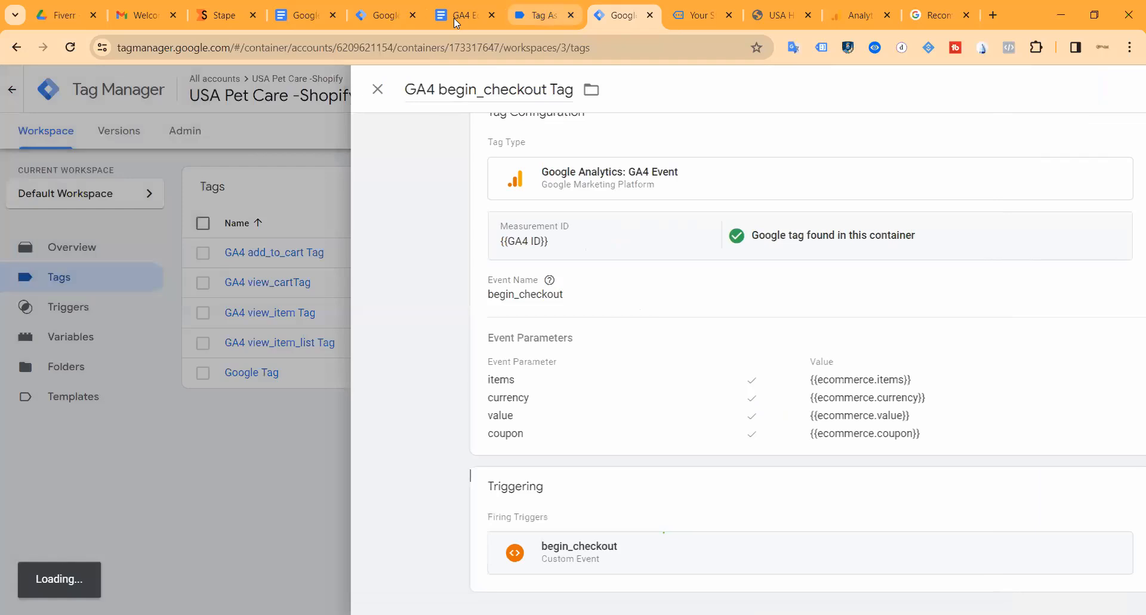
Switch to the GA4 Ecommerce Server Side Tracking document and review the event parameters and values listed for purchase.
click(476, 17)
scroll(494, 396, down, 5)
scroll(494, 394, down, 1)
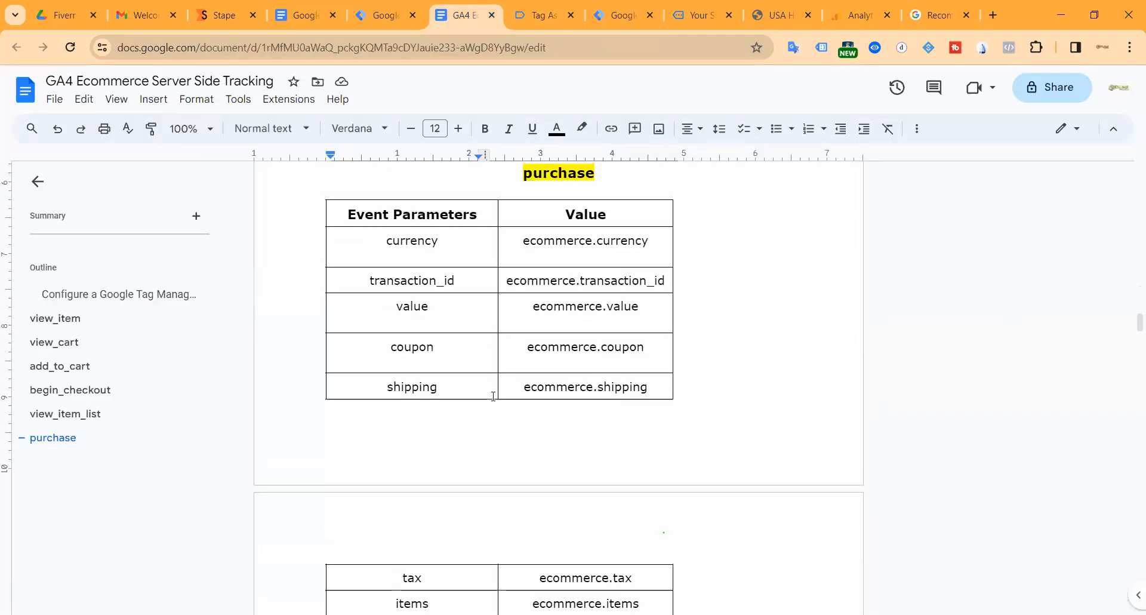
scroll(418, 376, up, 2)
drag(400, 361, 448, 360)
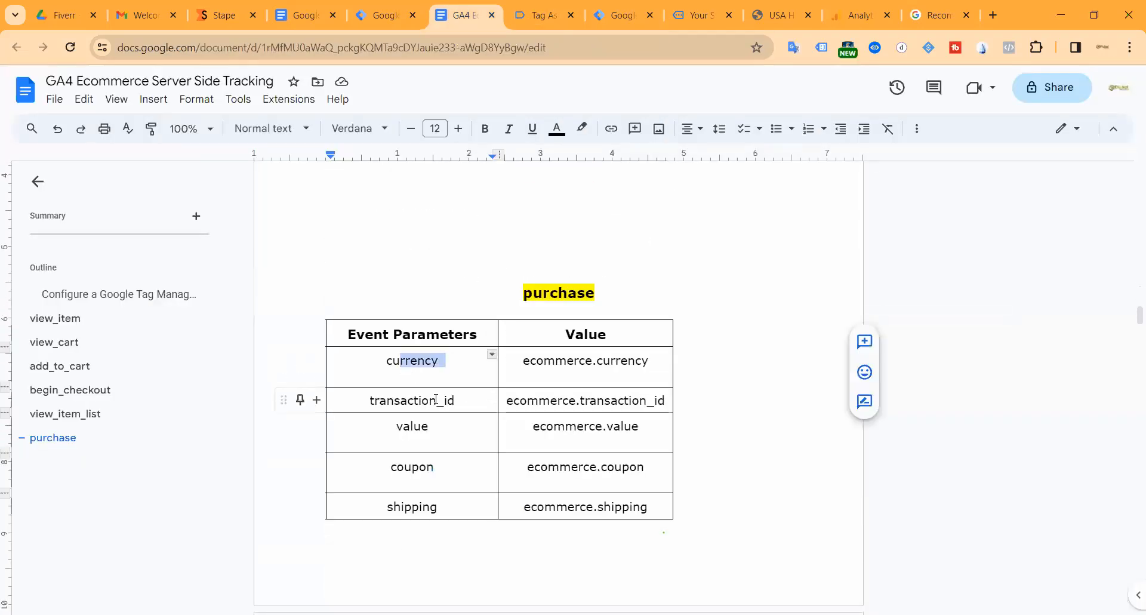
scroll(407, 408, down, 5)
scroll(415, 290, up, 2)
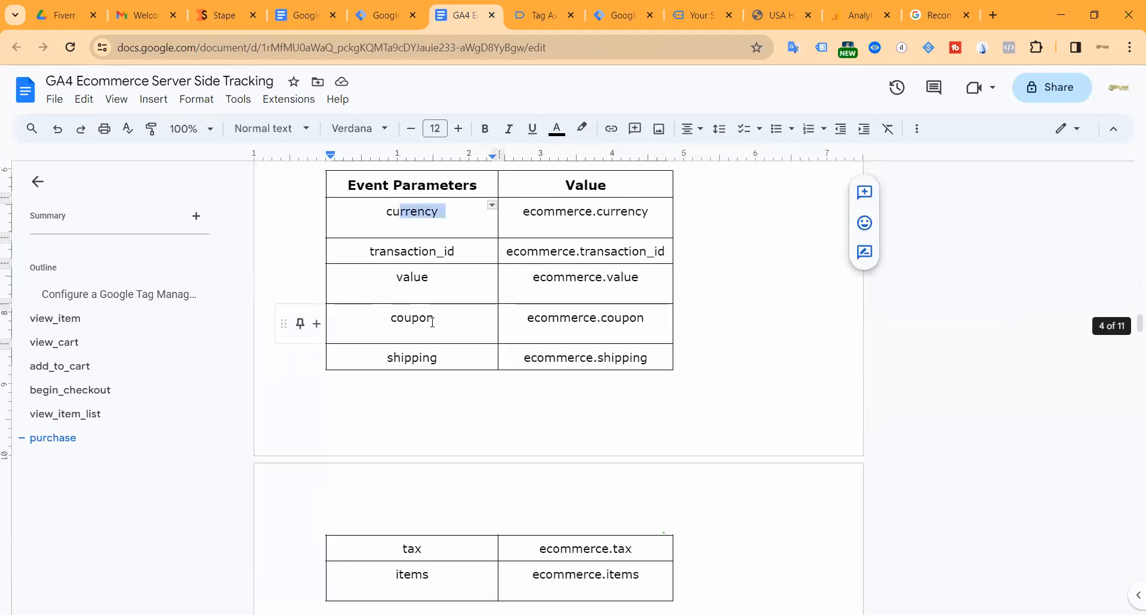
scroll(412, 435, down, 3)
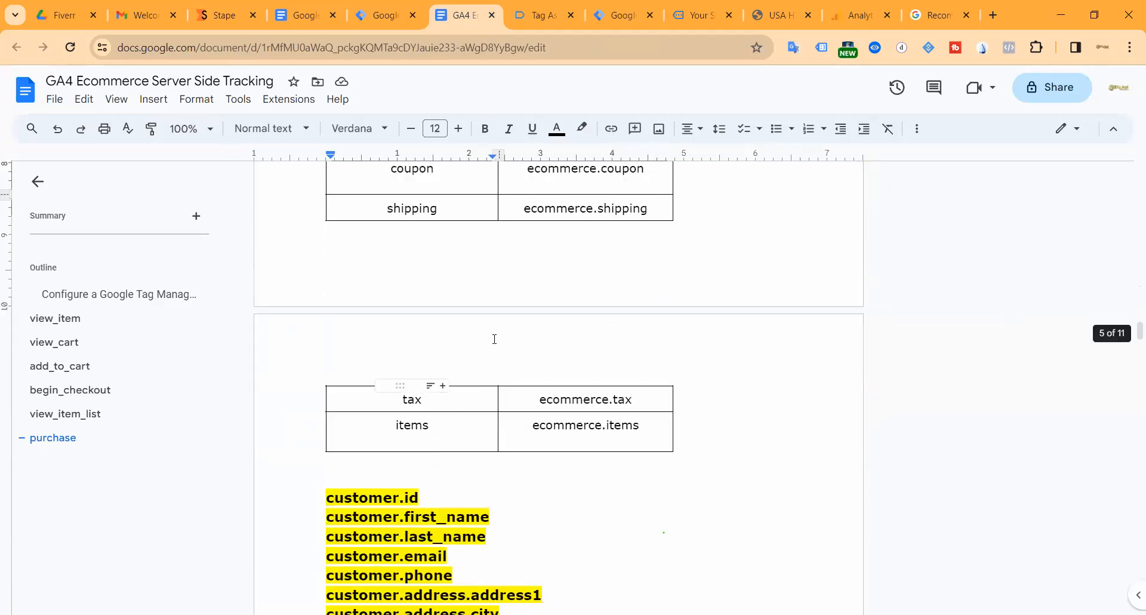
scroll(501, 322, up, 3)
scroll(505, 311, up, 5)
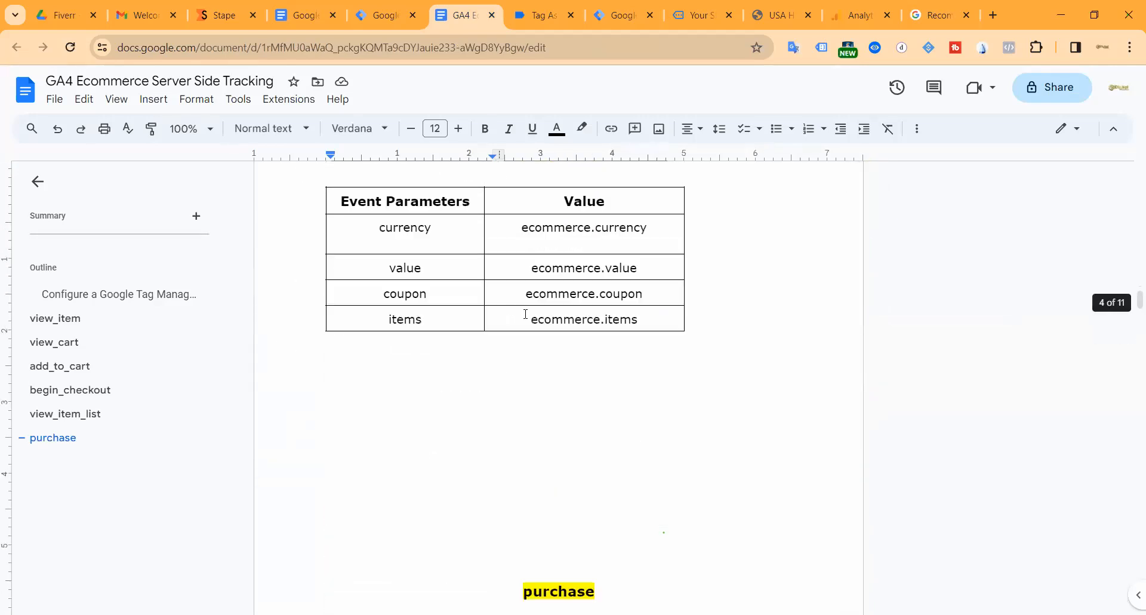
Return to the web container's tags in Tag Manager and make a copy of the GA4 begin_checkout Tag.
click(361, 16)
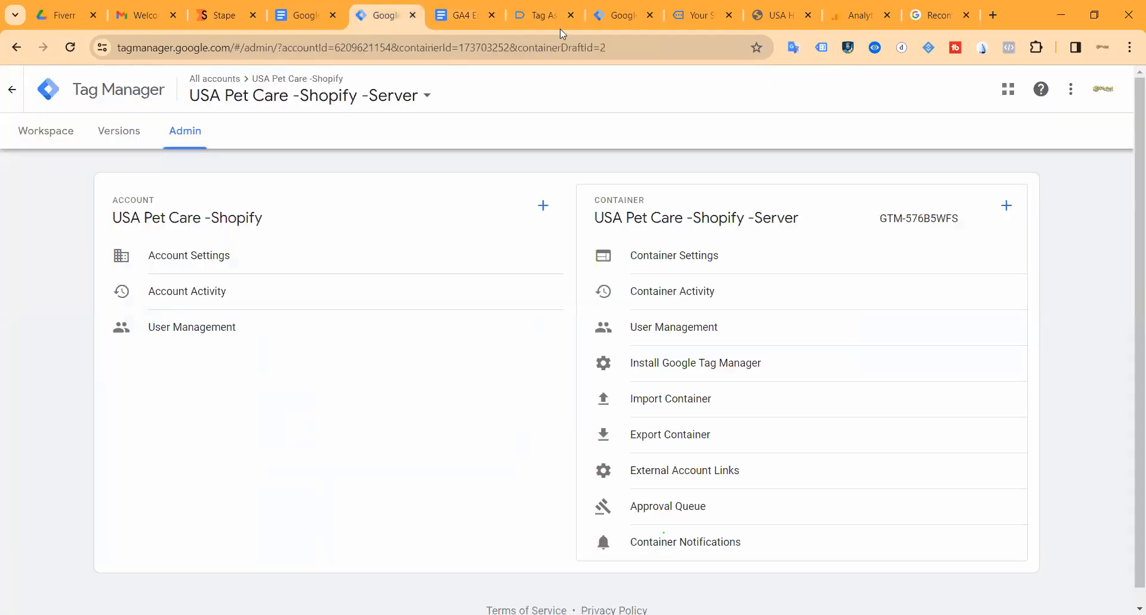
click(621, 16)
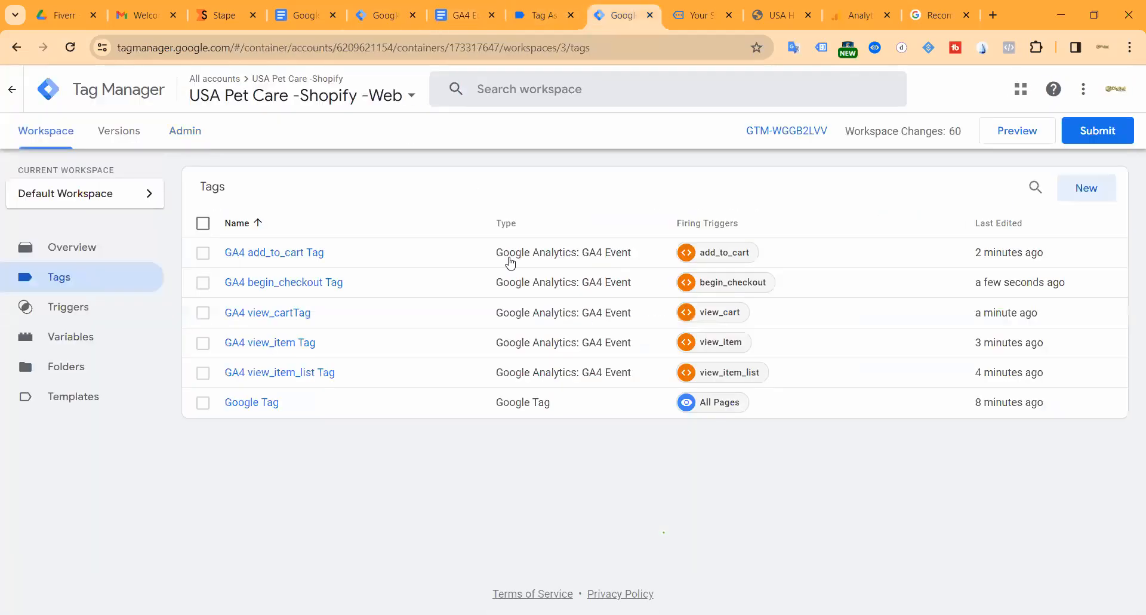
click(278, 284)
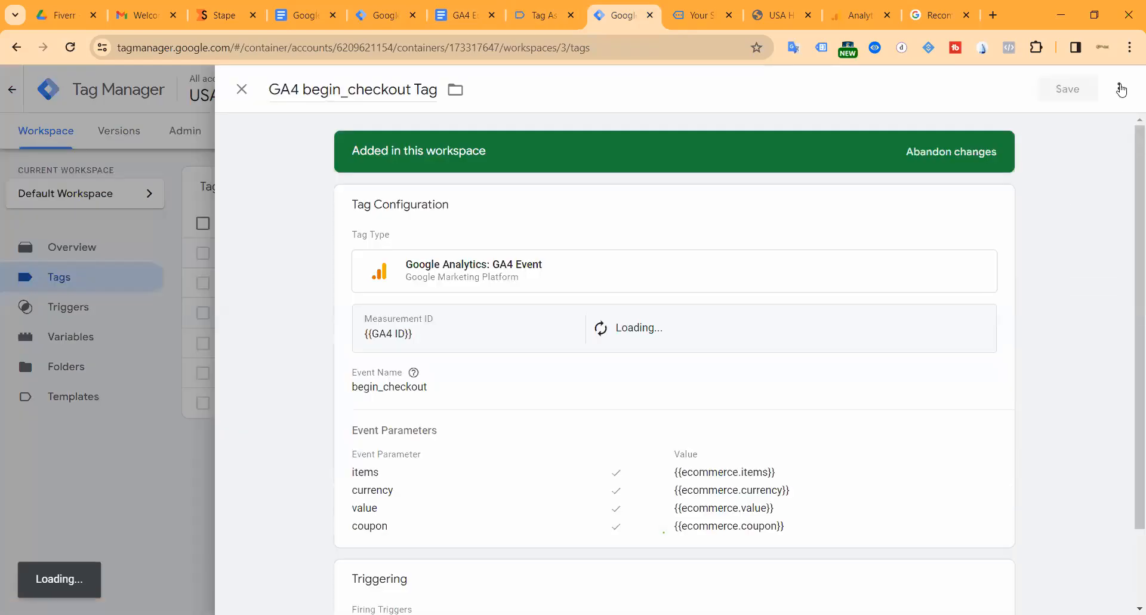
click(1122, 89)
click(1065, 122)
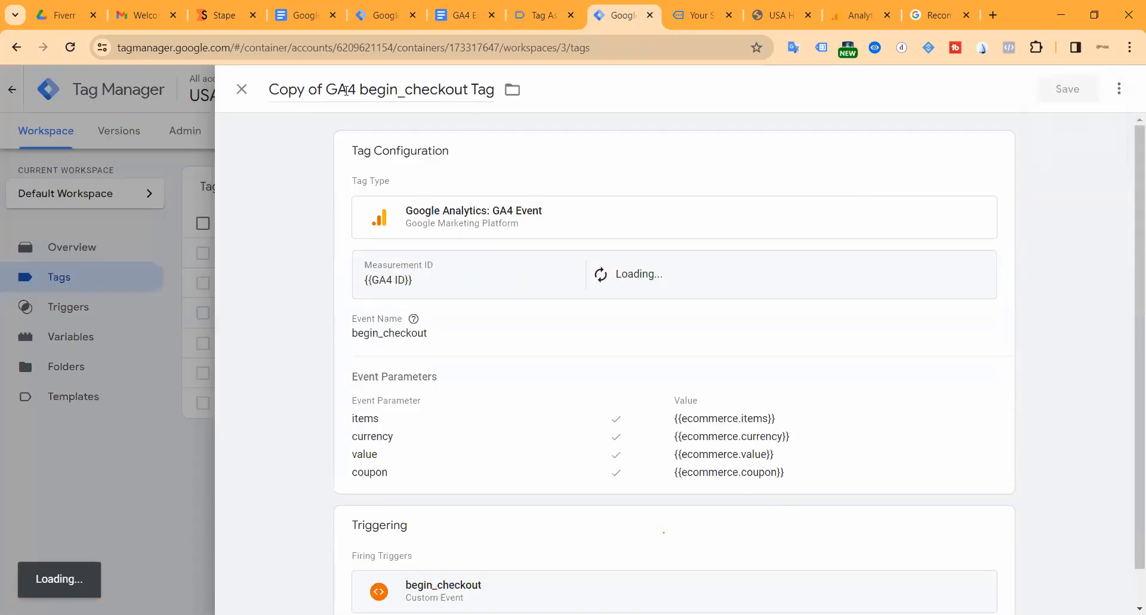
Rename the copied tag GA4 purchaseTag, copying the word purchase from the heading in the tracking document.
drag(346, 90, 265, 93)
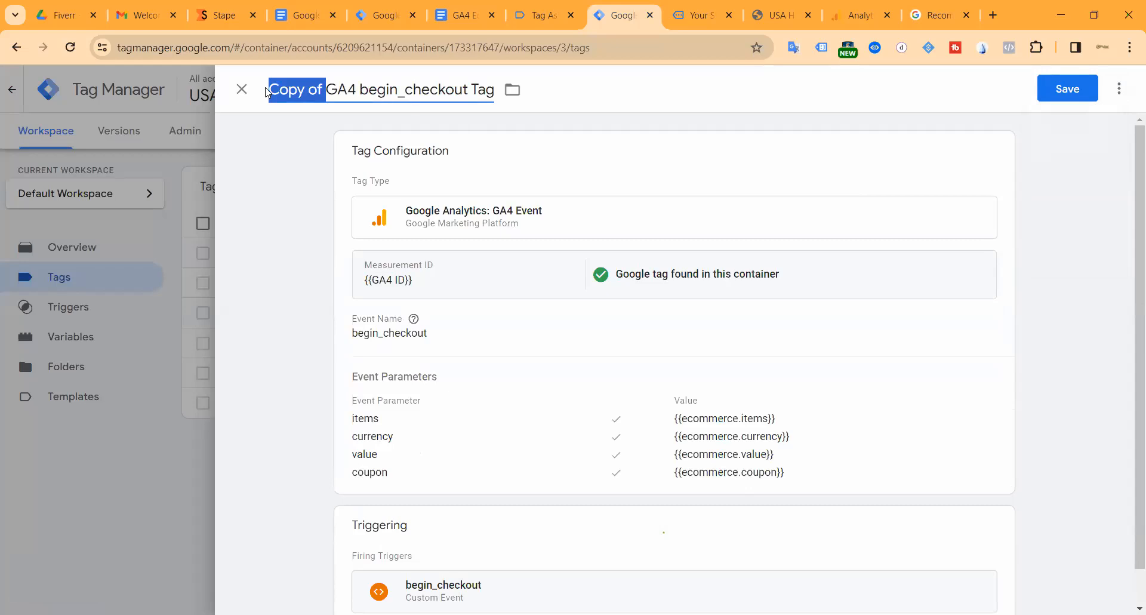
key(BackSpace)
click(457, 15)
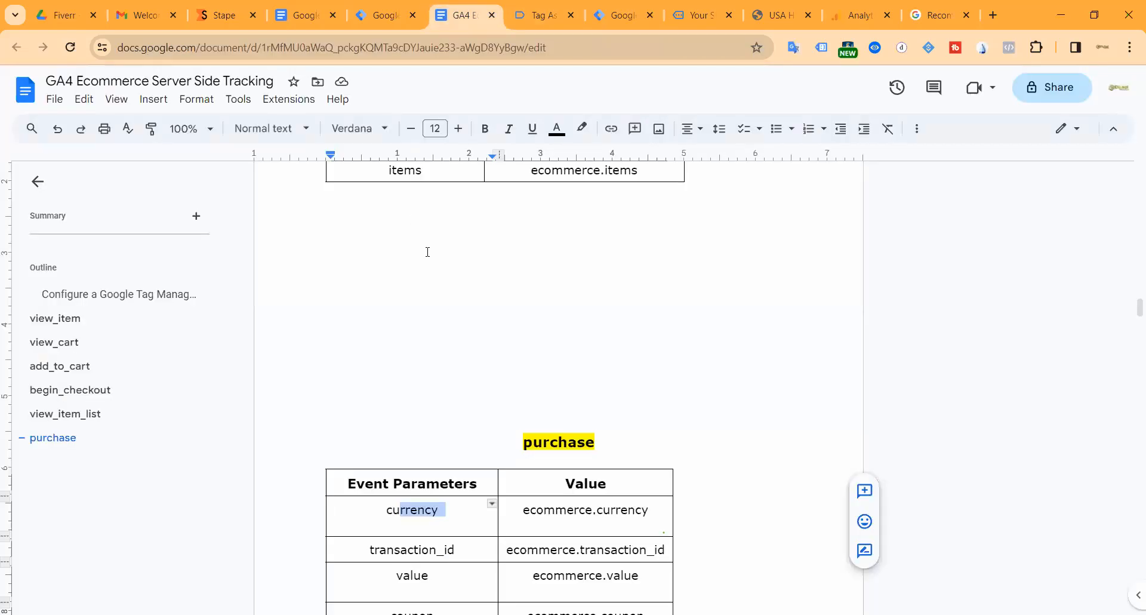
double_click(554, 445)
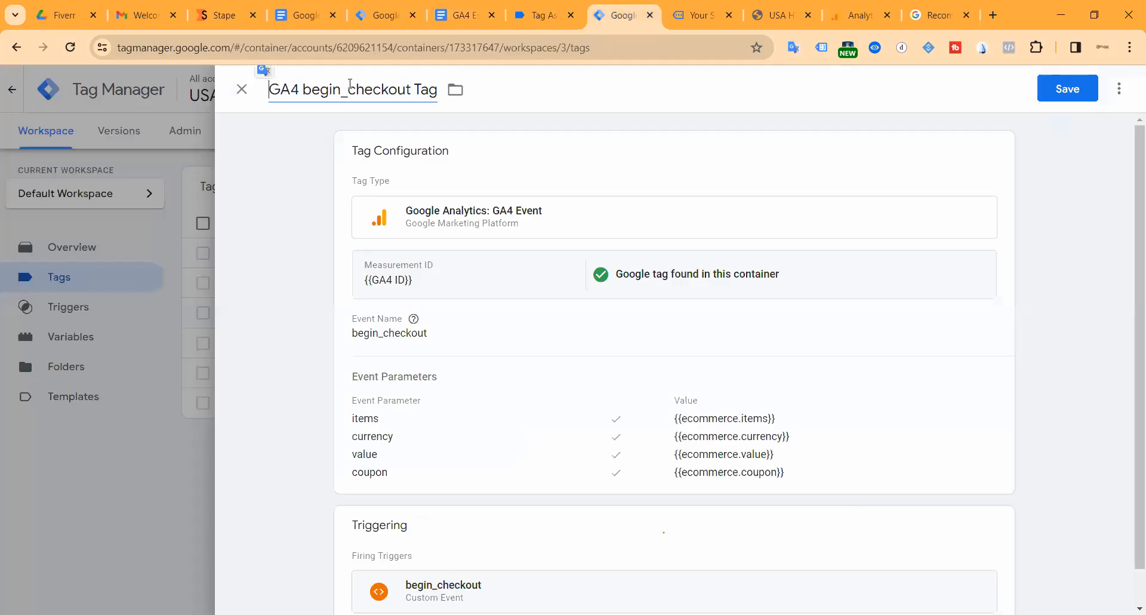
click(618, 16)
double_click(347, 88)
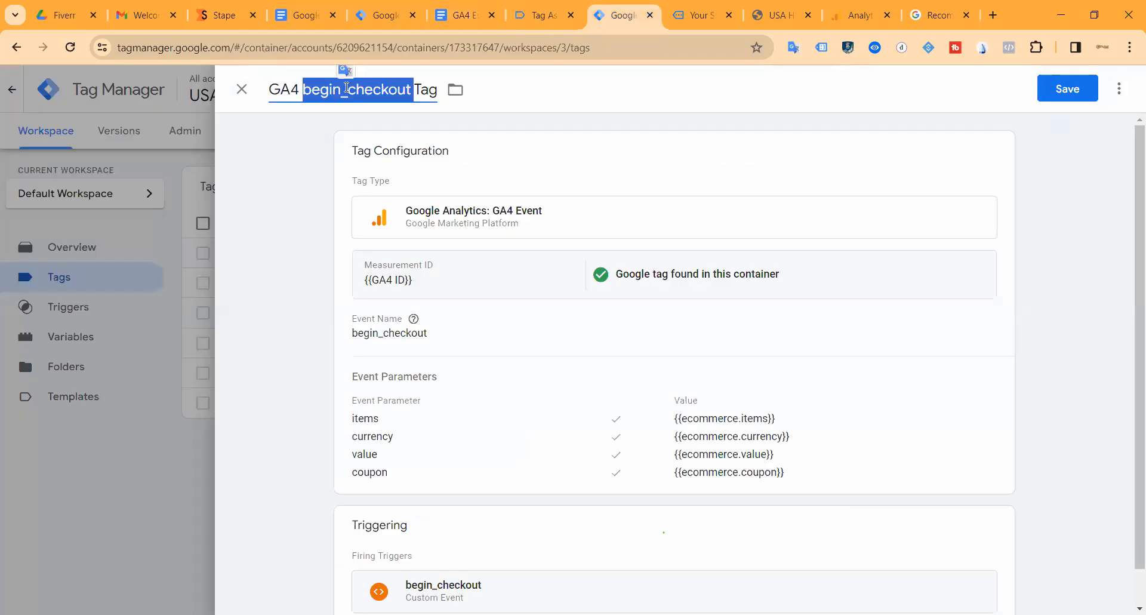
key(ctrl+v)
Set the copied tag's event name to purchase.
click(392, 343)
click(403, 376)
double_click(404, 376)
key(ctrl+v)
Add an event parameter named transaction_id to the purchase tag, copying the name from the tracking document.
scroll(476, 349, down, 5)
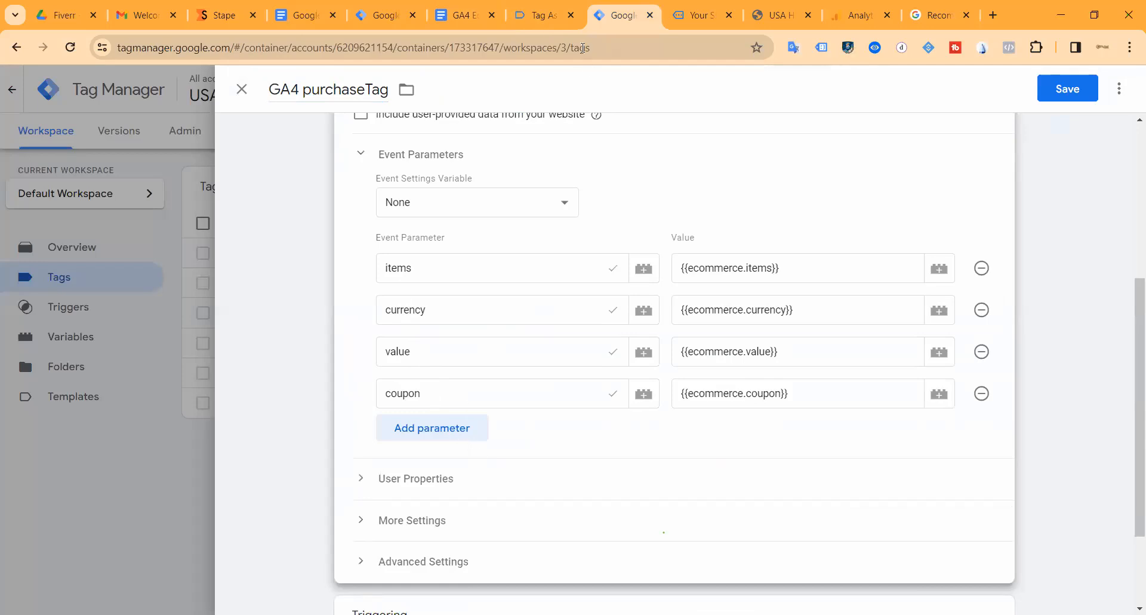
click(463, 15)
scroll(382, 358, down, 3)
double_click(388, 401)
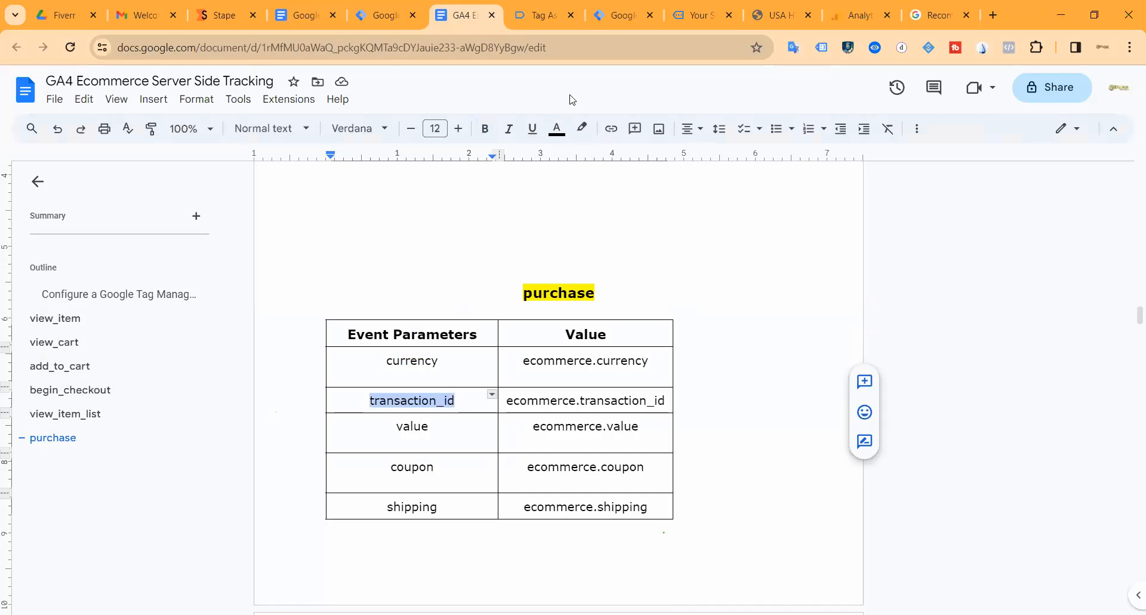
click(607, 18)
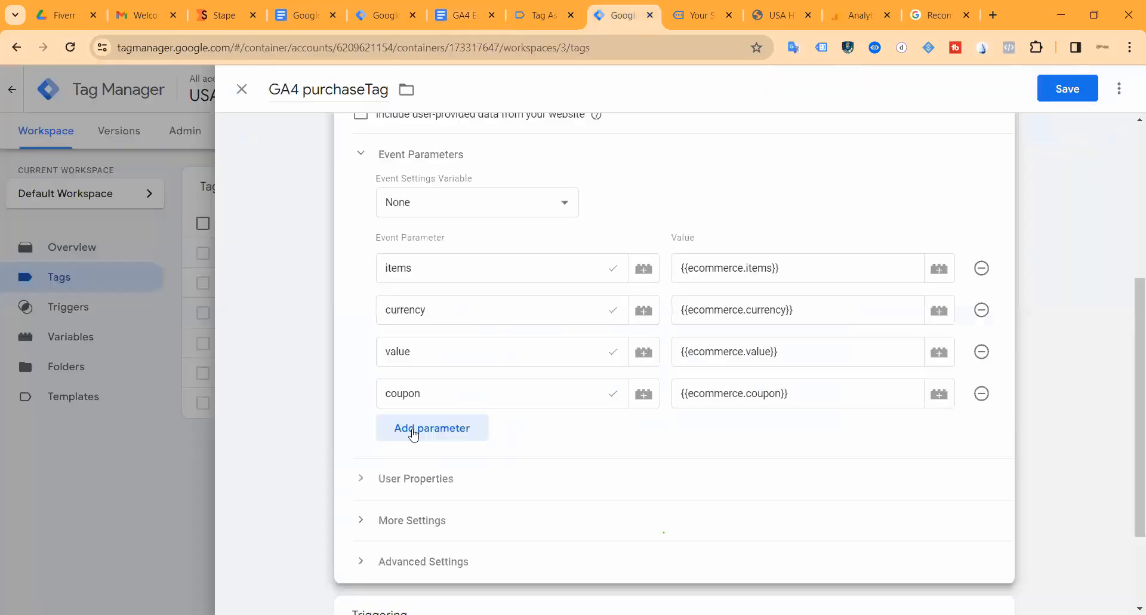
click(409, 427)
key(ctrl+v)
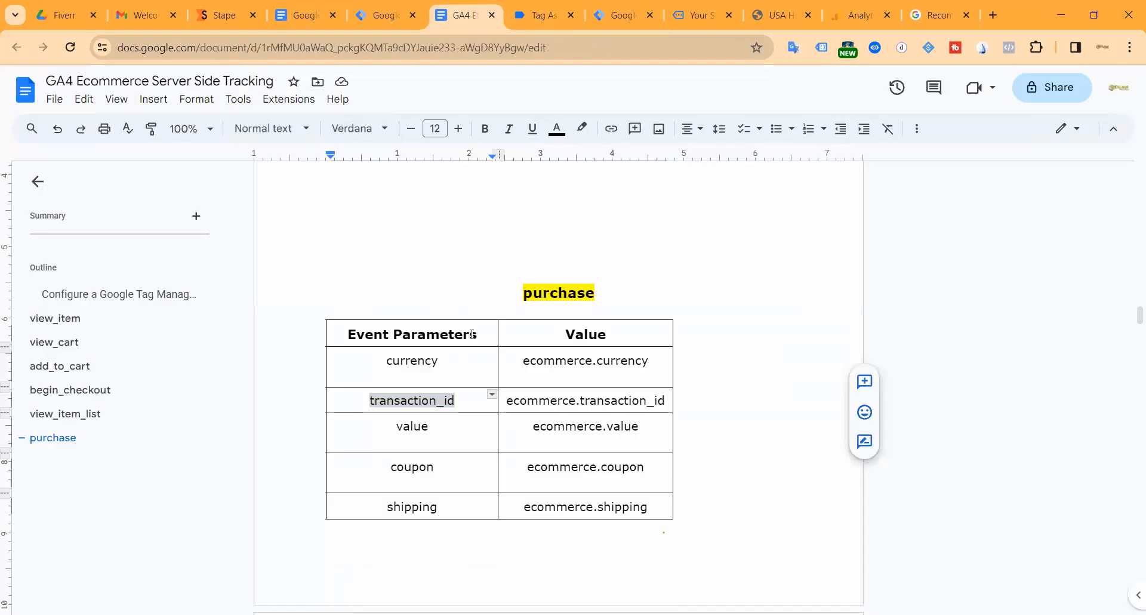
Copy shipping from the document's purchase table and add it as another event parameter in the tag.
click(455, 15)
scroll(470, 350, down, 2)
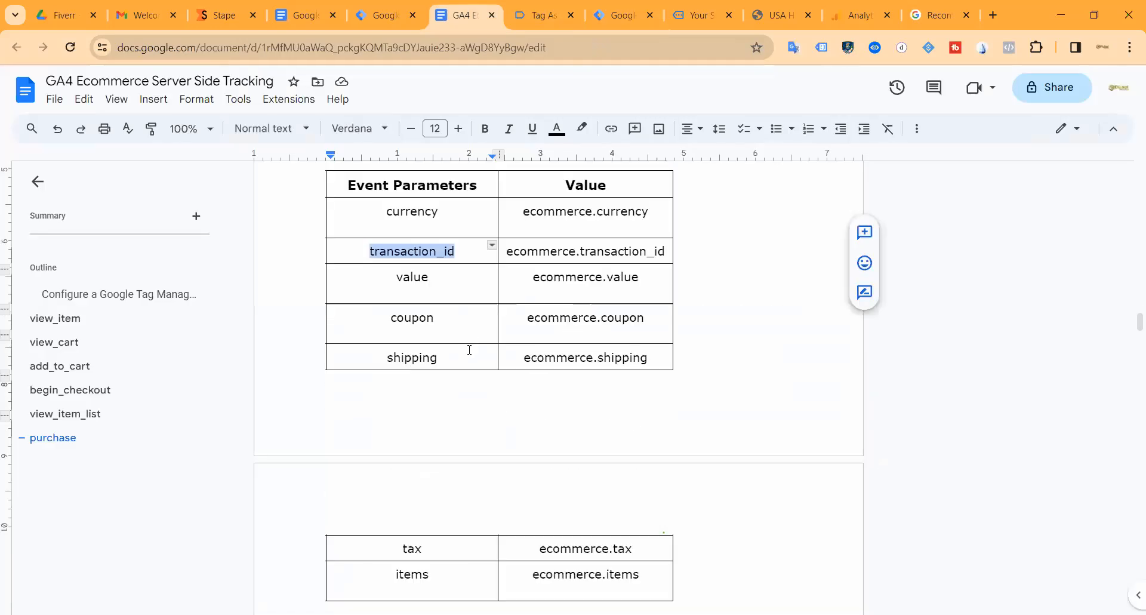
double_click(407, 358)
click(620, 15)
click(433, 470)
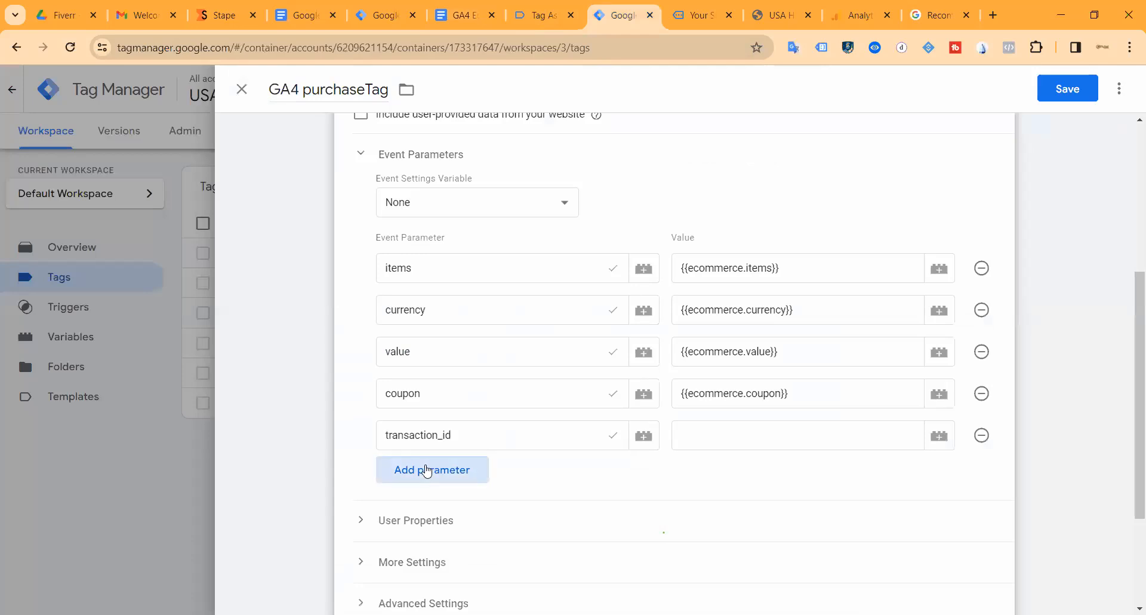
key(ctrl+v)
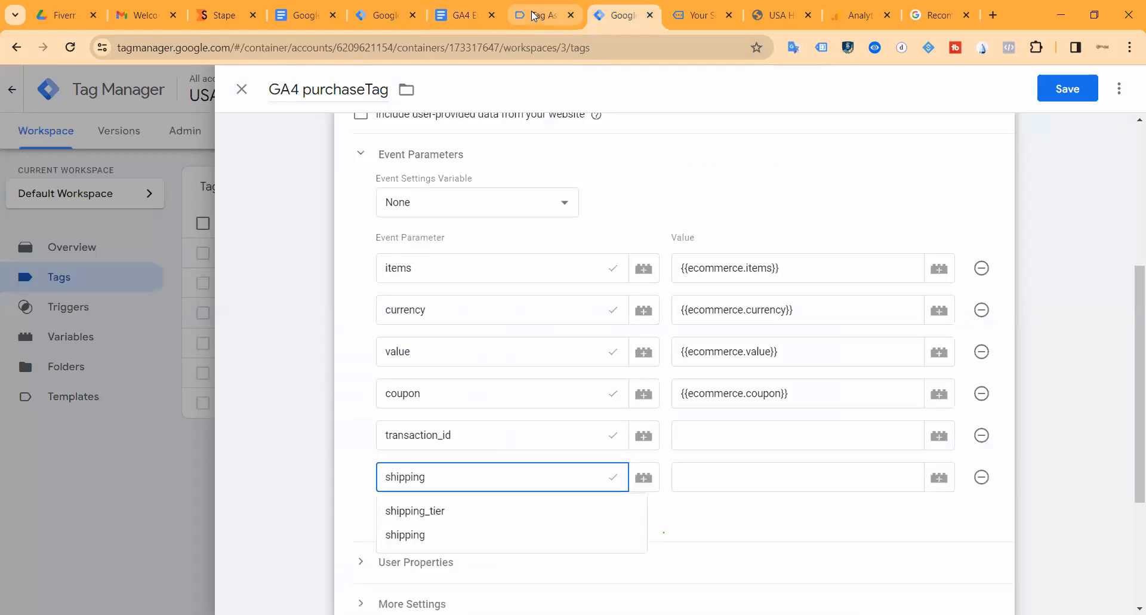
Copy tax from the document's purchase table and add it as a further event parameter below shipping.
click(463, 15)
scroll(460, 370, down, 3)
click(417, 389)
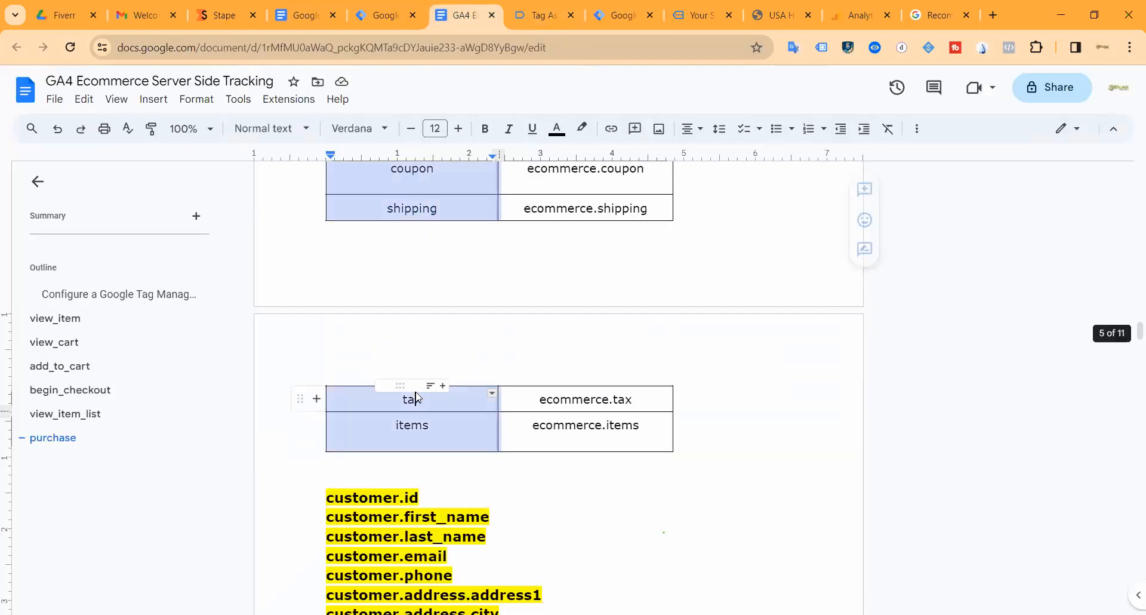
click(417, 397)
double_click(417, 403)
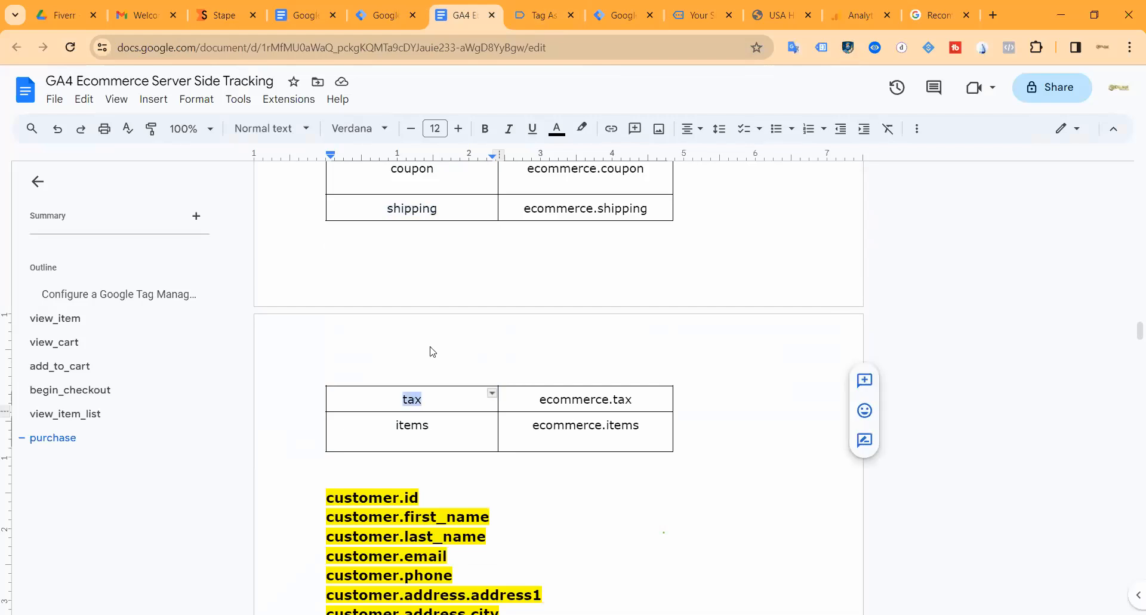
click(624, 15)
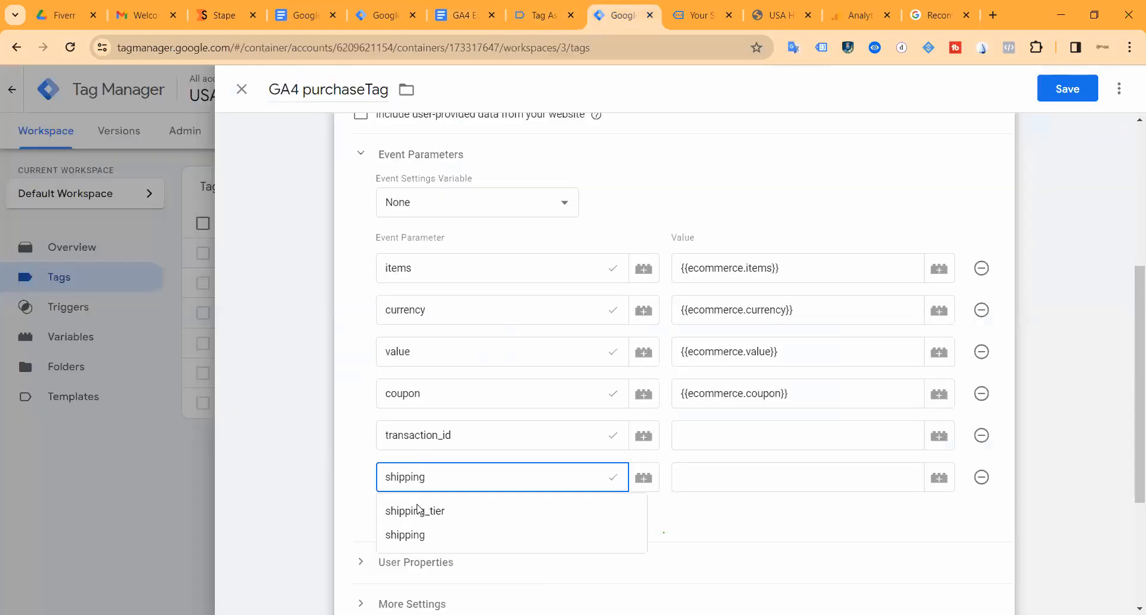
click(418, 534)
click(420, 514)
key(ctrl+v)
Set the transaction_id parameter's value to the ecommerce.transaction_id data layer variable.
click(717, 512)
click(730, 427)
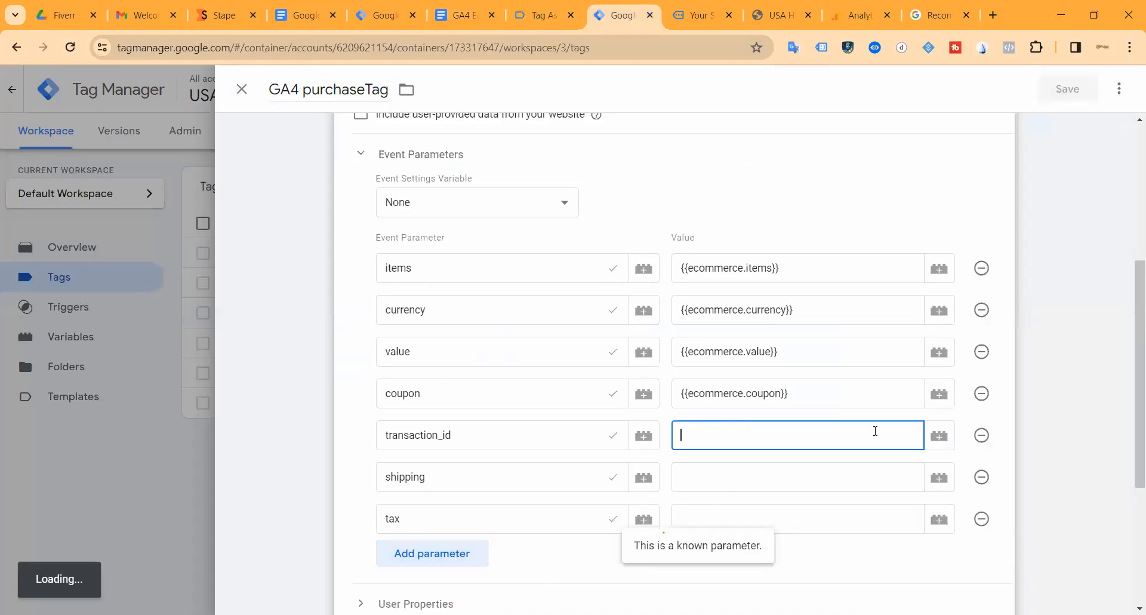
click(939, 435)
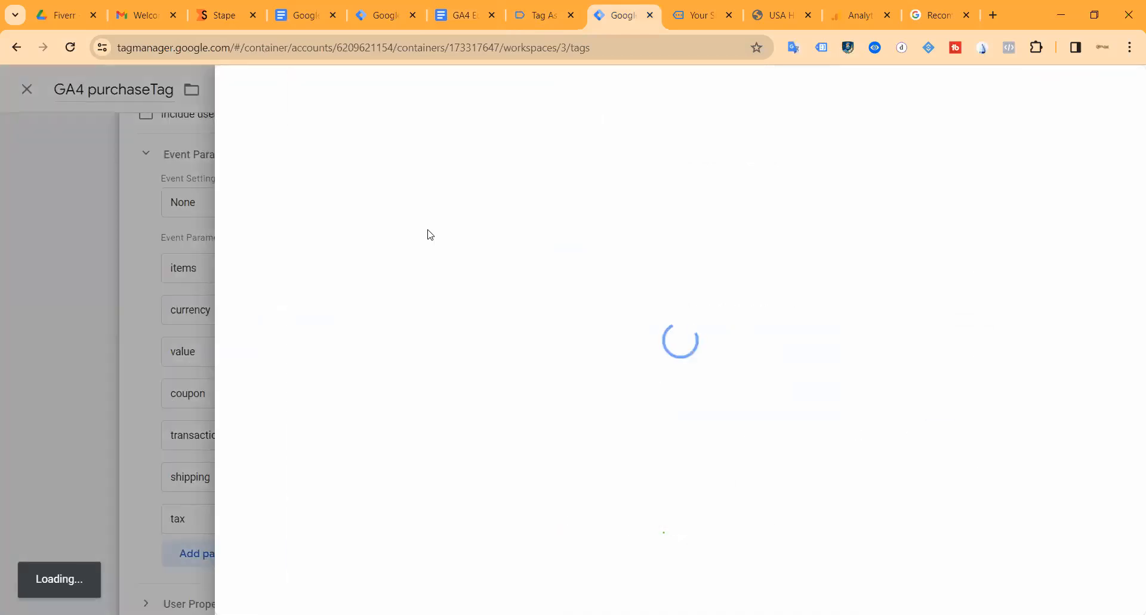
scroll(402, 307, down, 4)
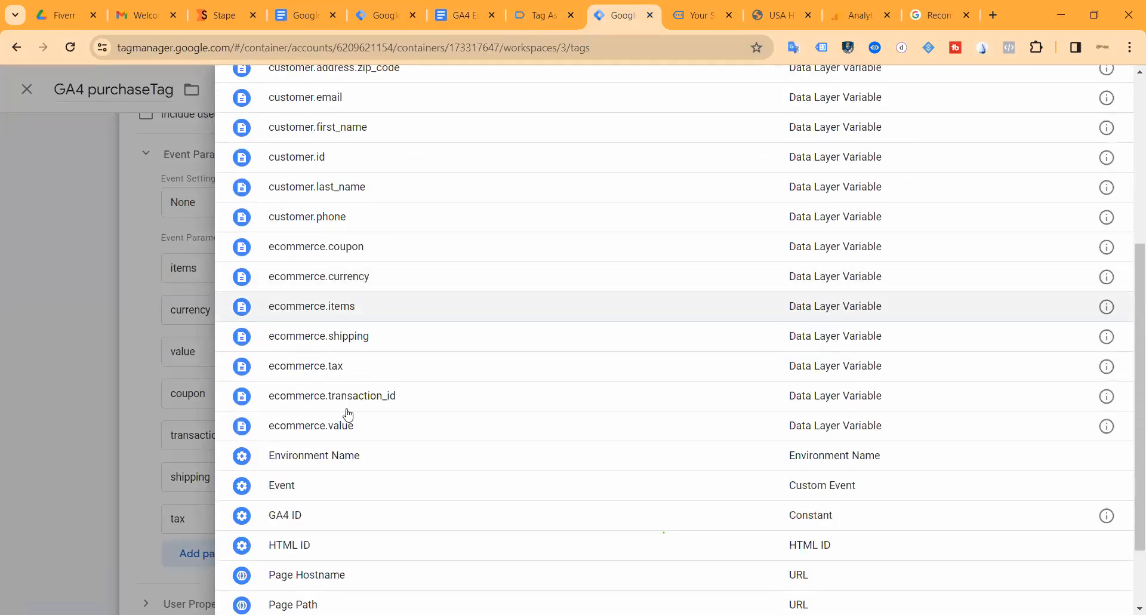
click(341, 396)
Set the shipping parameter's value to the ecommerce.shipping data layer variable.
scroll(614, 376, down, 3)
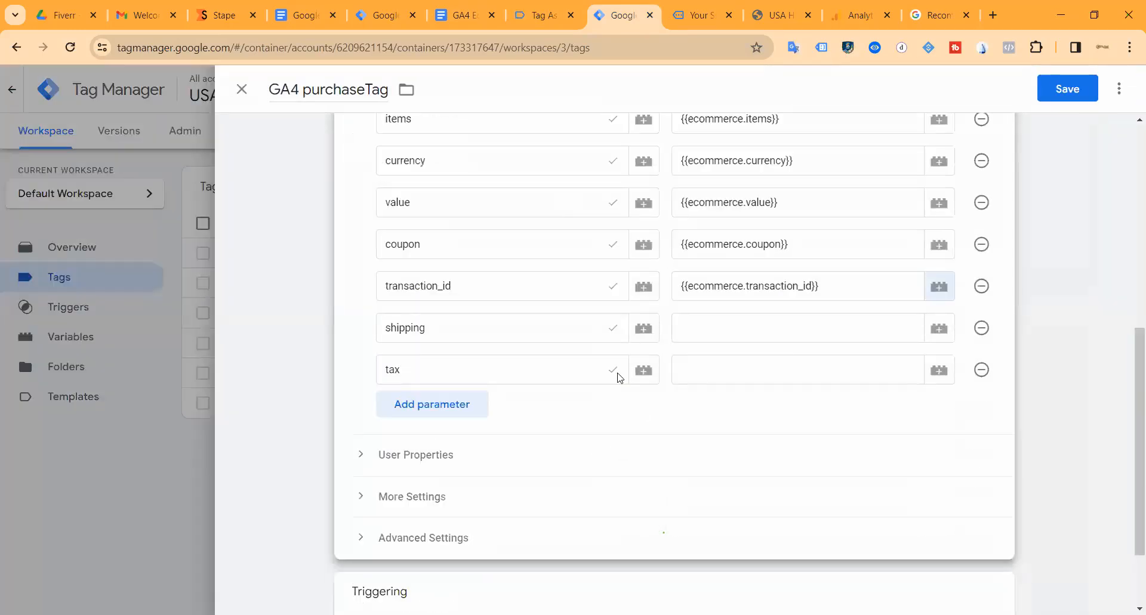
click(941, 329)
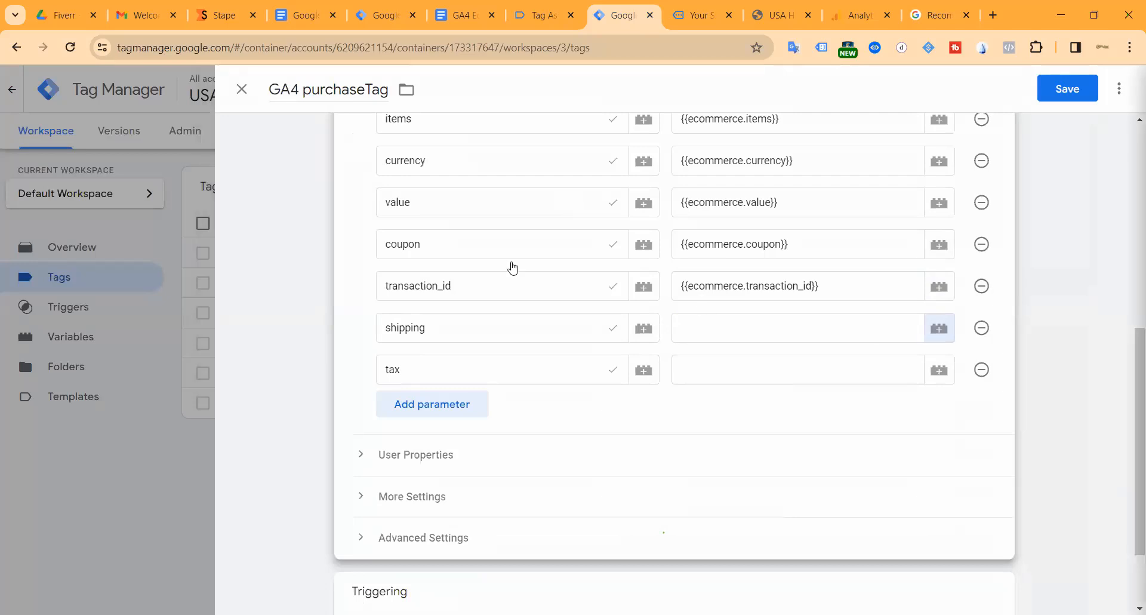
scroll(382, 331, down, 3)
scroll(383, 332, down, 3)
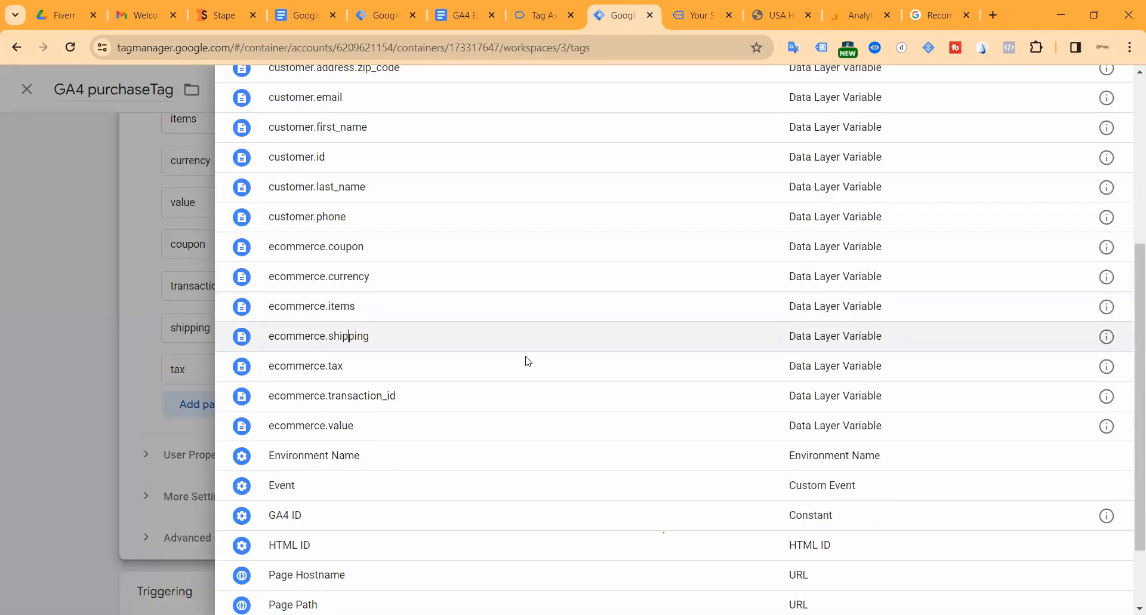
click(348, 336)
Set the tax parameter's value to the ecommerce.tax data layer variable.
click(768, 373)
click(934, 371)
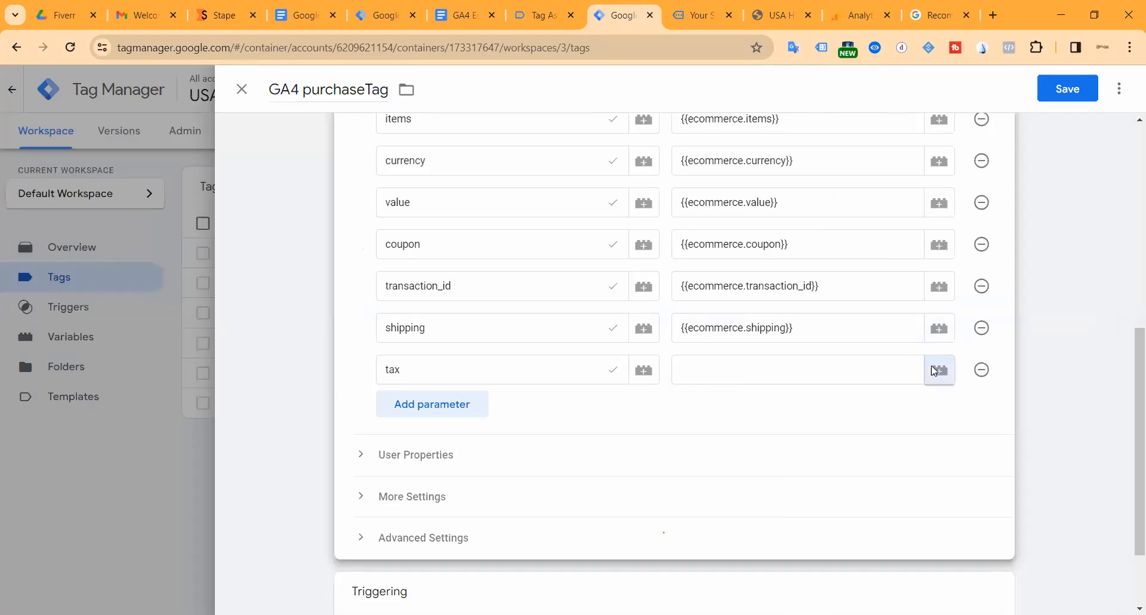
scroll(370, 364, down, 3)
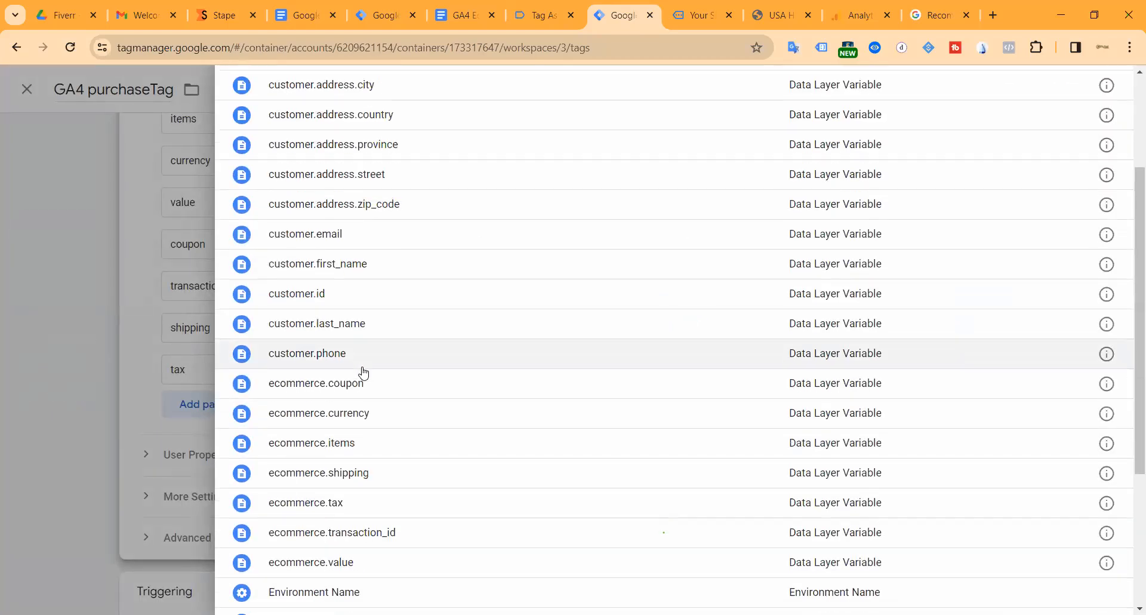
scroll(363, 373, down, 2)
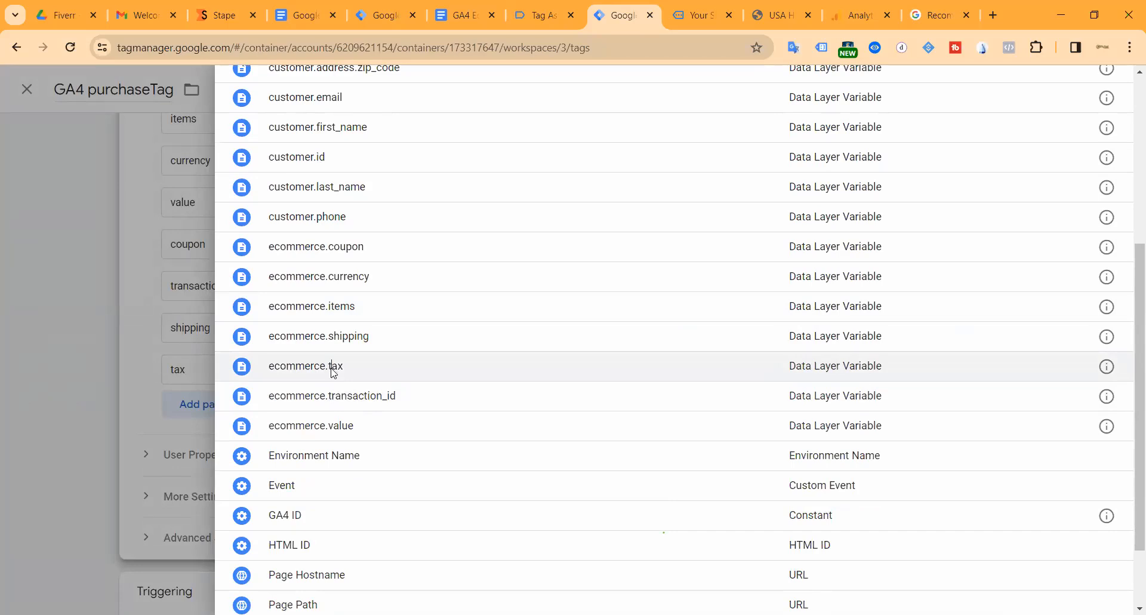
click(333, 371)
Replace the purchase tag's begin_checkout firing trigger with the purchase trigger and save the tag.
click(532, 490)
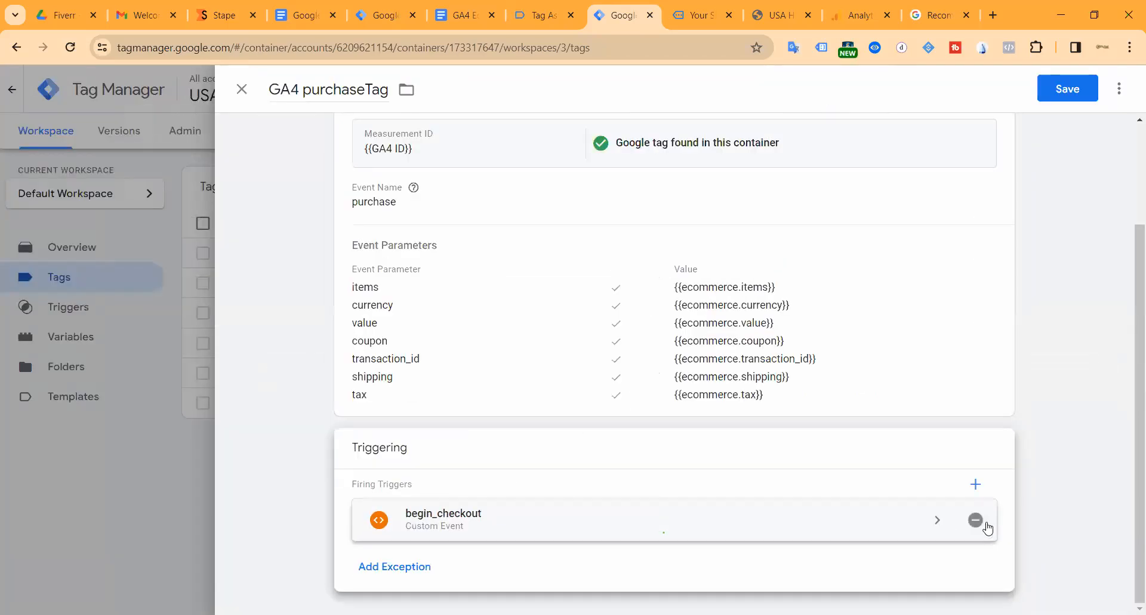
click(976, 519)
click(732, 495)
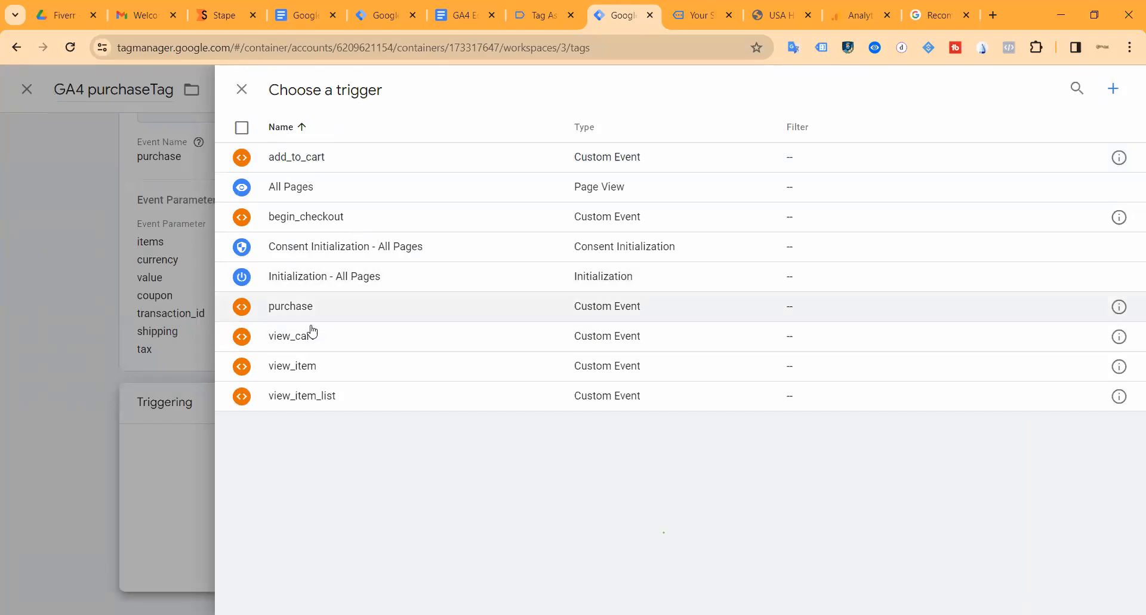
click(322, 307)
click(1067, 89)
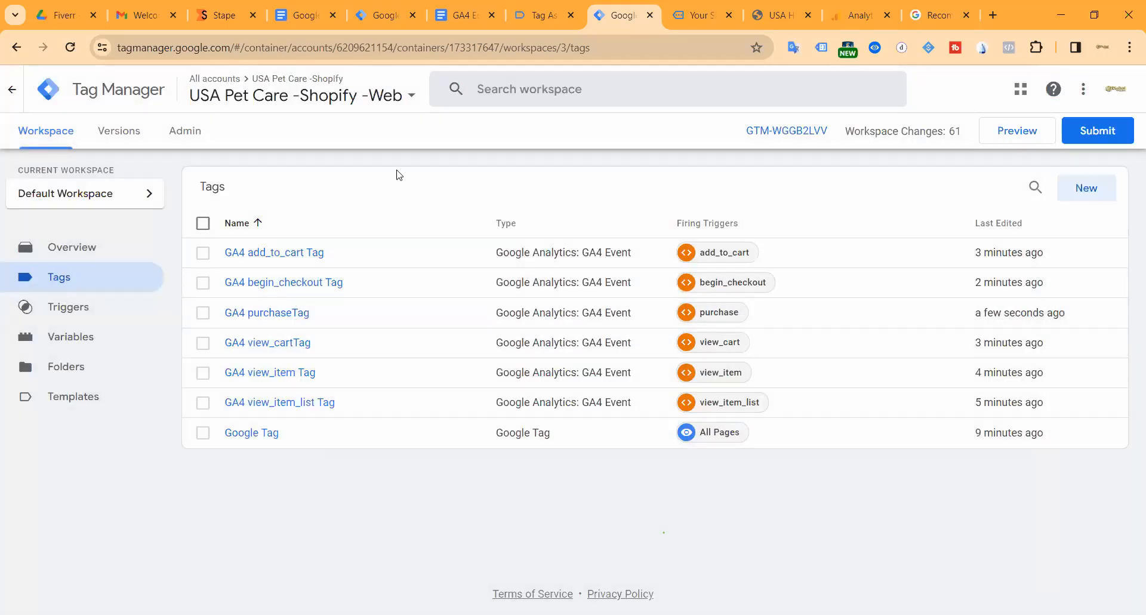
Switch to the USA Pet Care -Shopify -Server container's workspace and open its variables.
drag(385, 15, 525, 17)
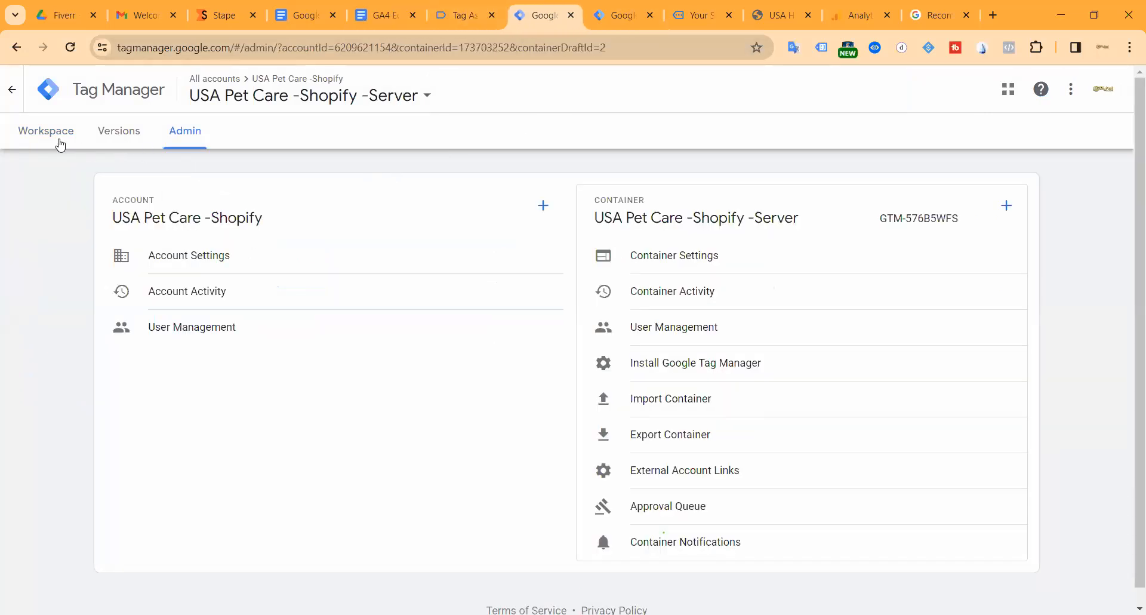
click(47, 132)
click(185, 129)
click(56, 139)
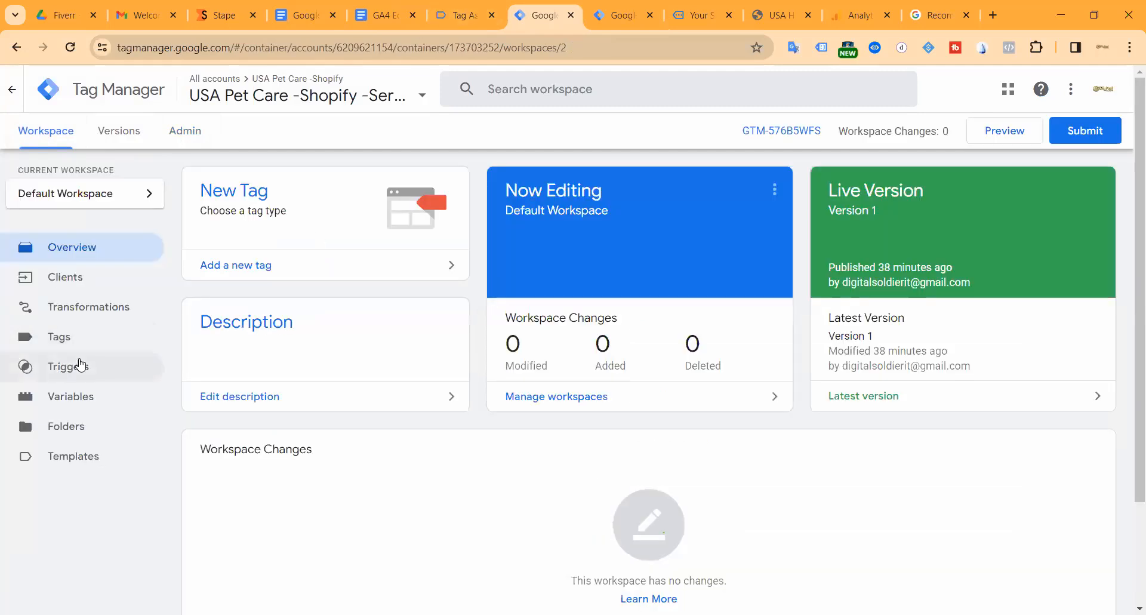
click(65, 368)
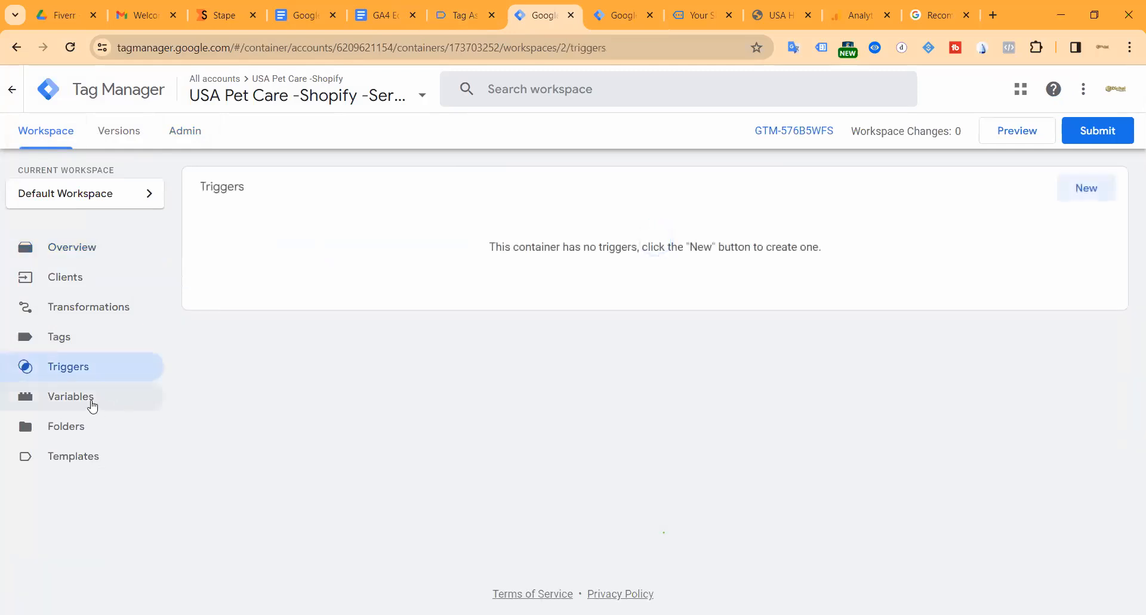
click(91, 398)
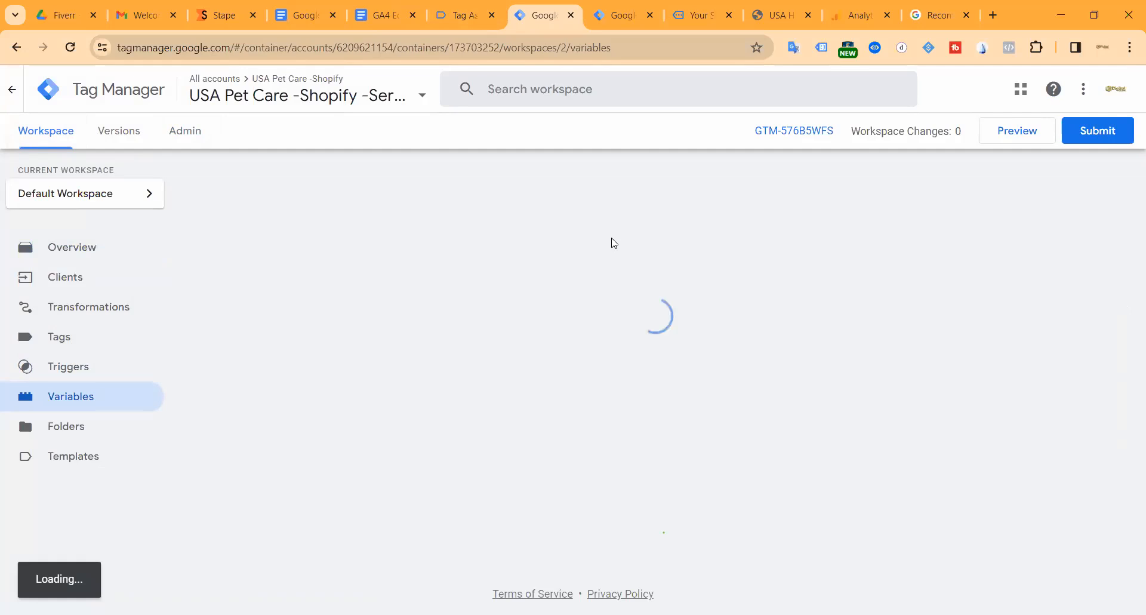
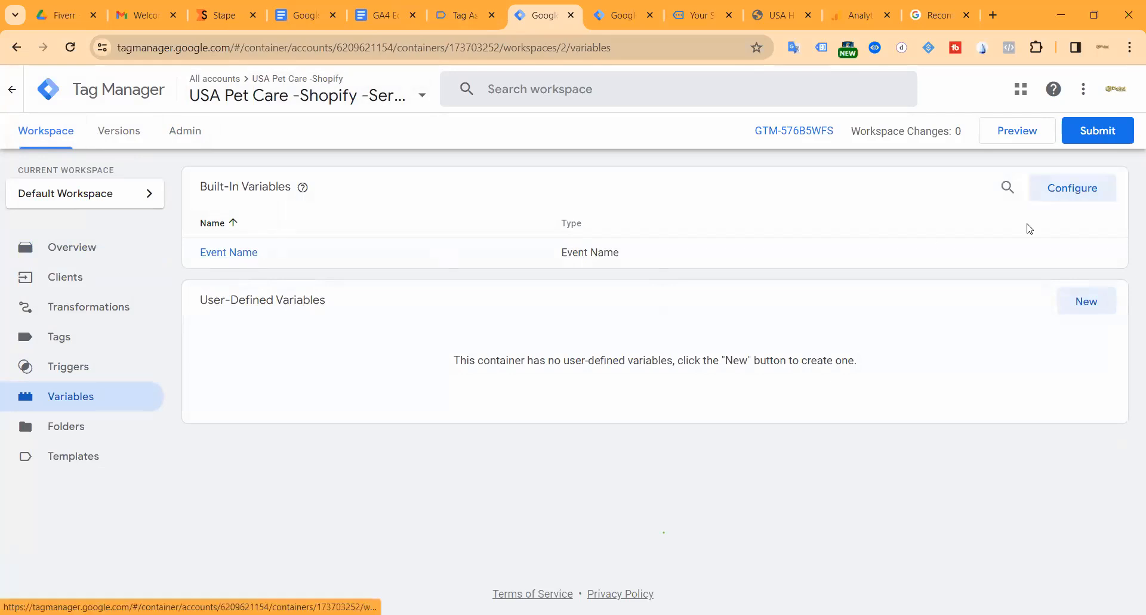
Enable all remaining Utilities and Request built-in variables in the server container, from Client Name to Query String.
click(1064, 191)
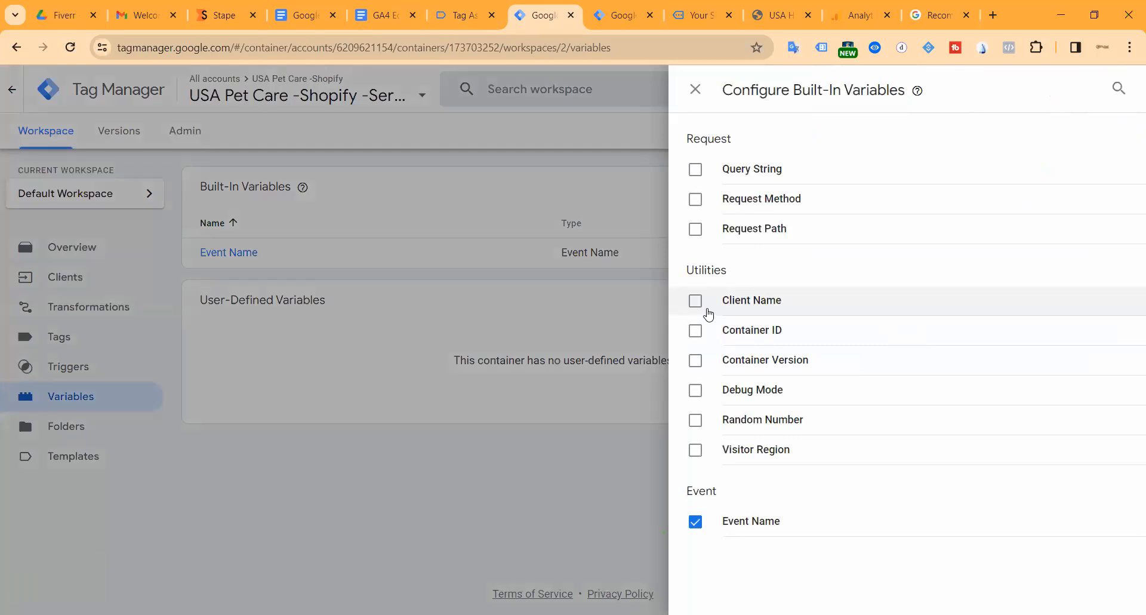
click(703, 306)
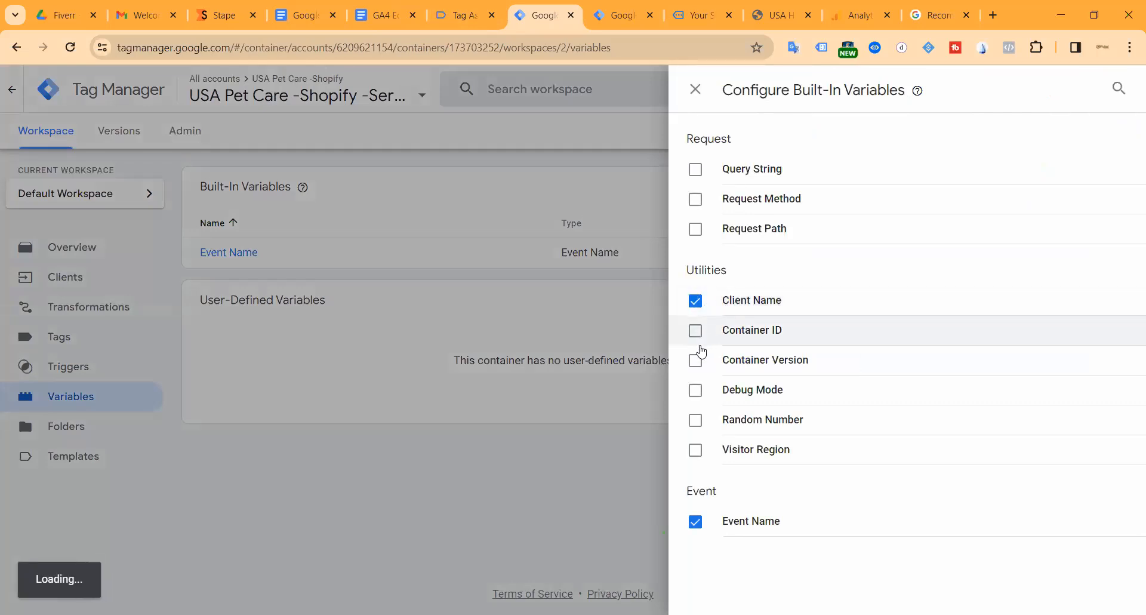
click(696, 332)
click(696, 360)
click(696, 390)
click(696, 420)
click(695, 450)
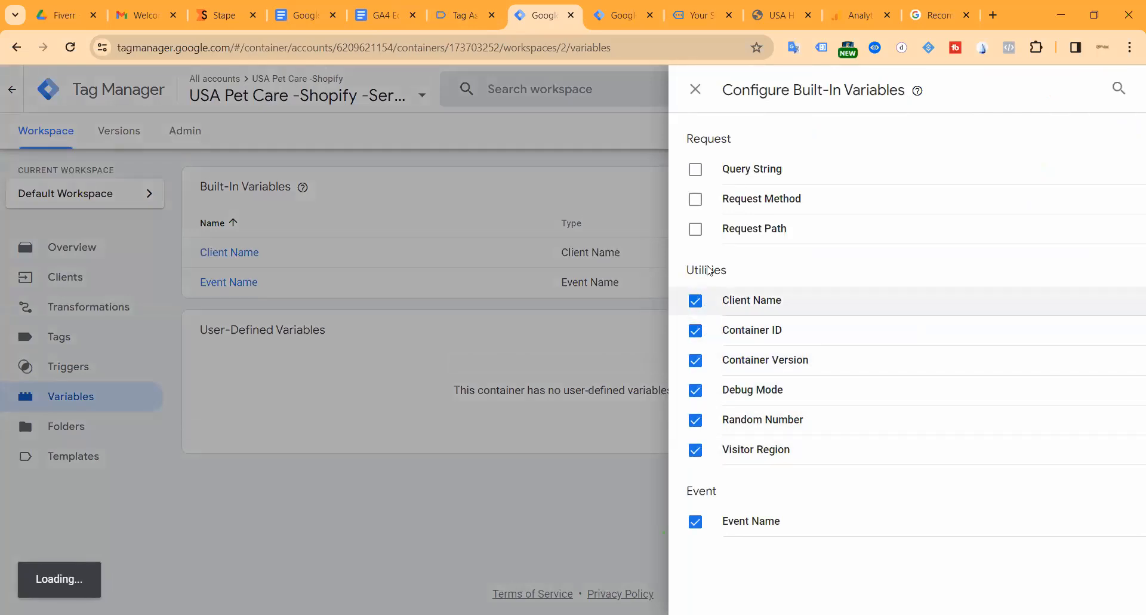
click(695, 230)
click(695, 200)
click(695, 169)
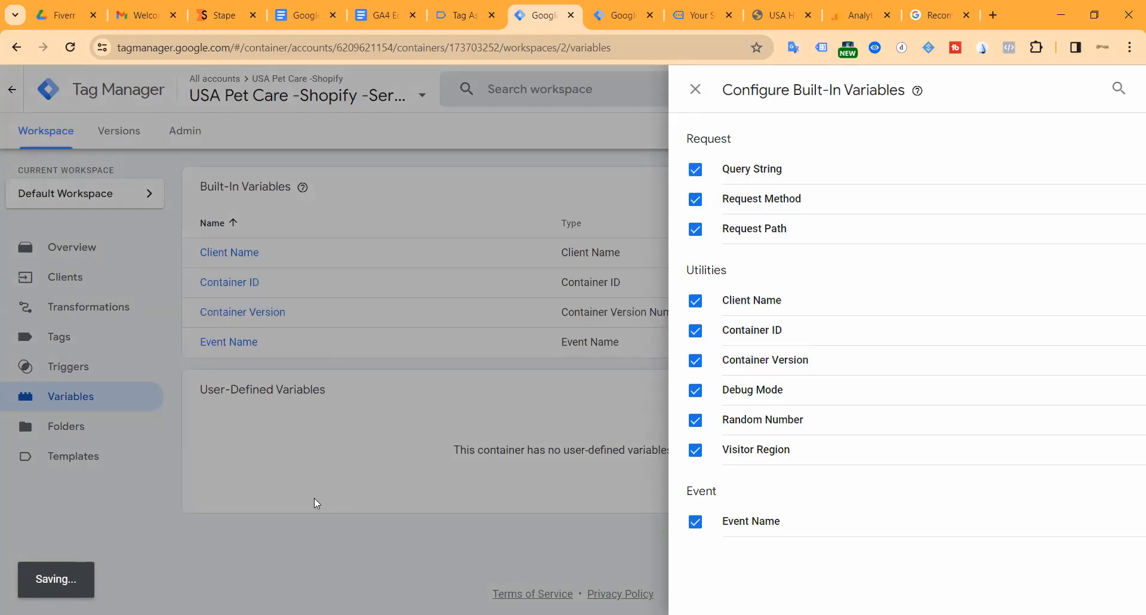
click(306, 505)
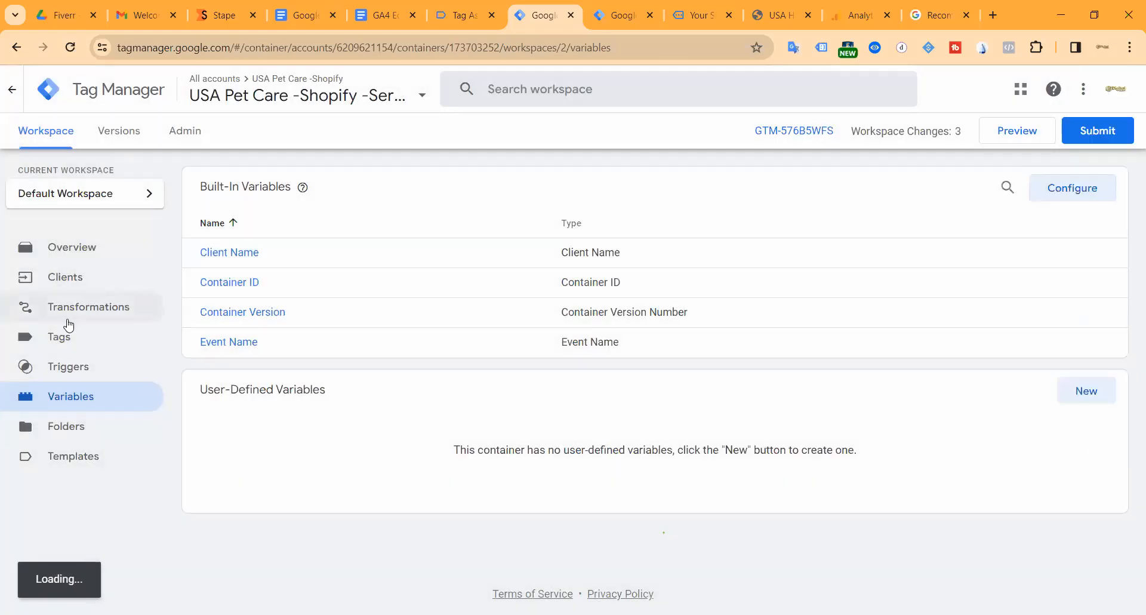
click(76, 366)
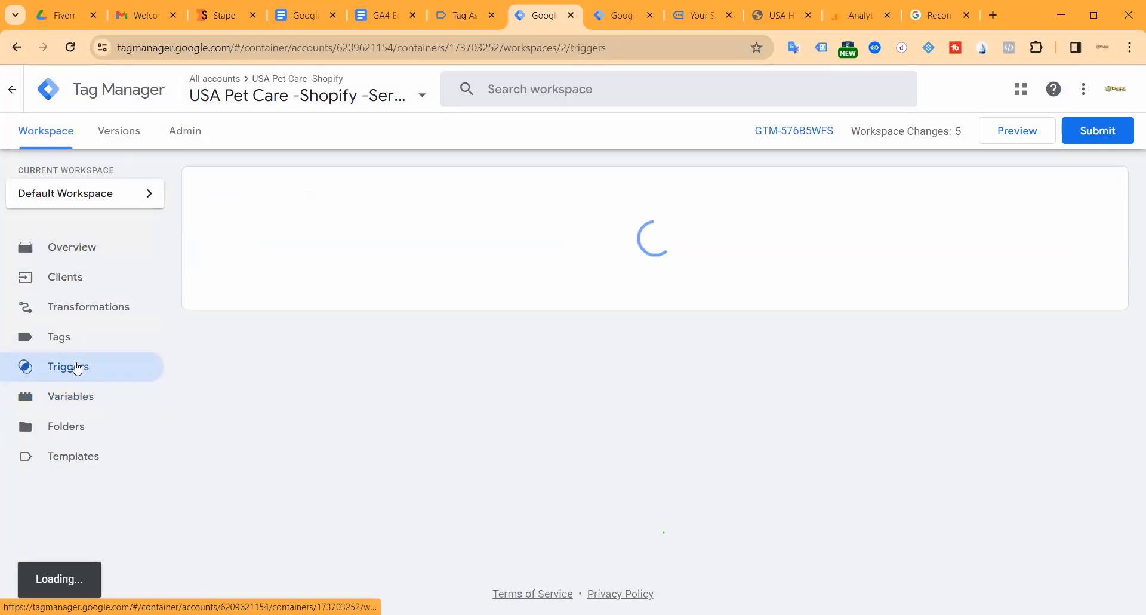
click(1072, 182)
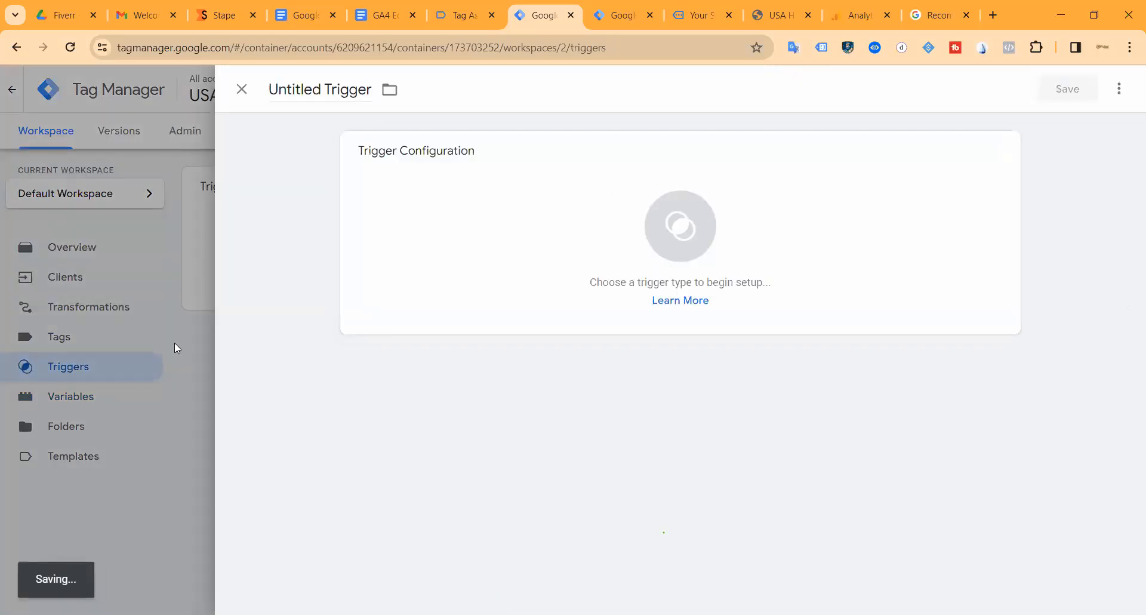
click(174, 342)
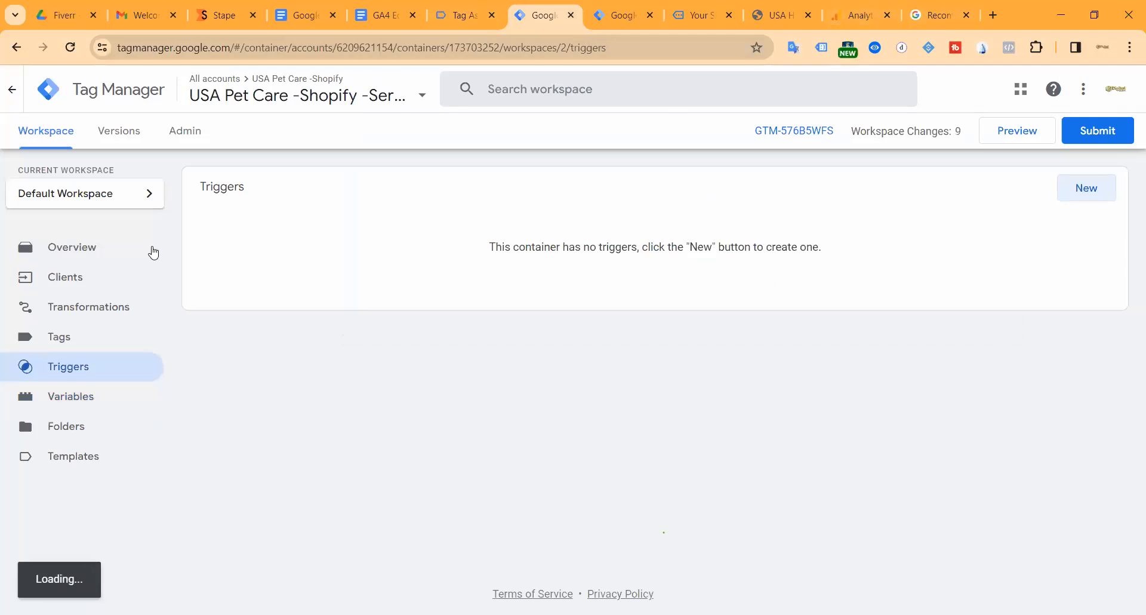
Check the server container's client name and start a new Custom trigger that fires on Some Events.
click(77, 280)
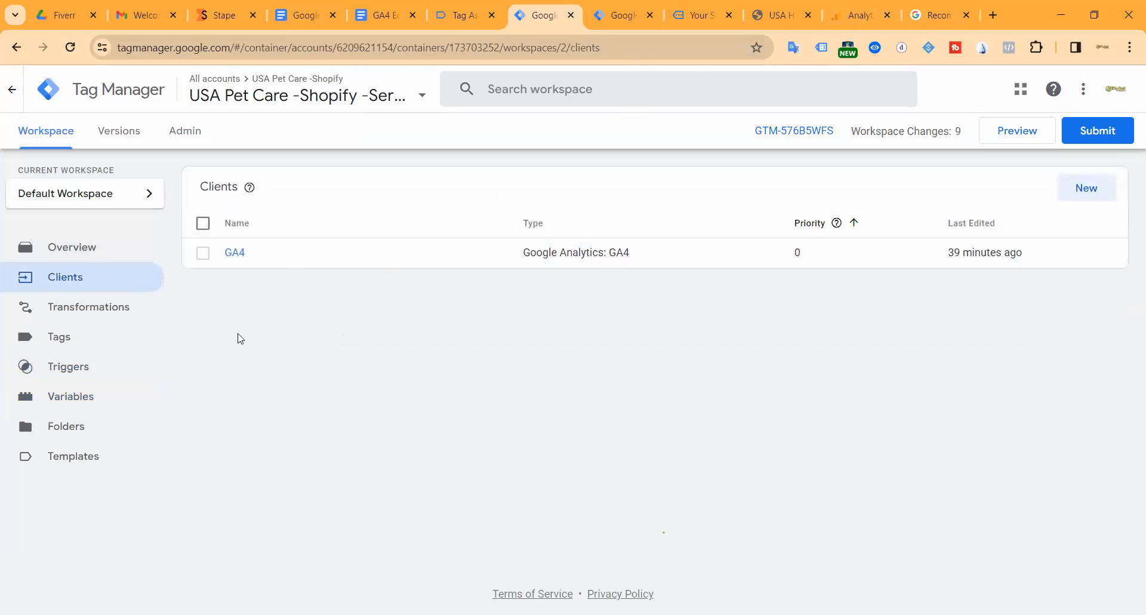
click(81, 366)
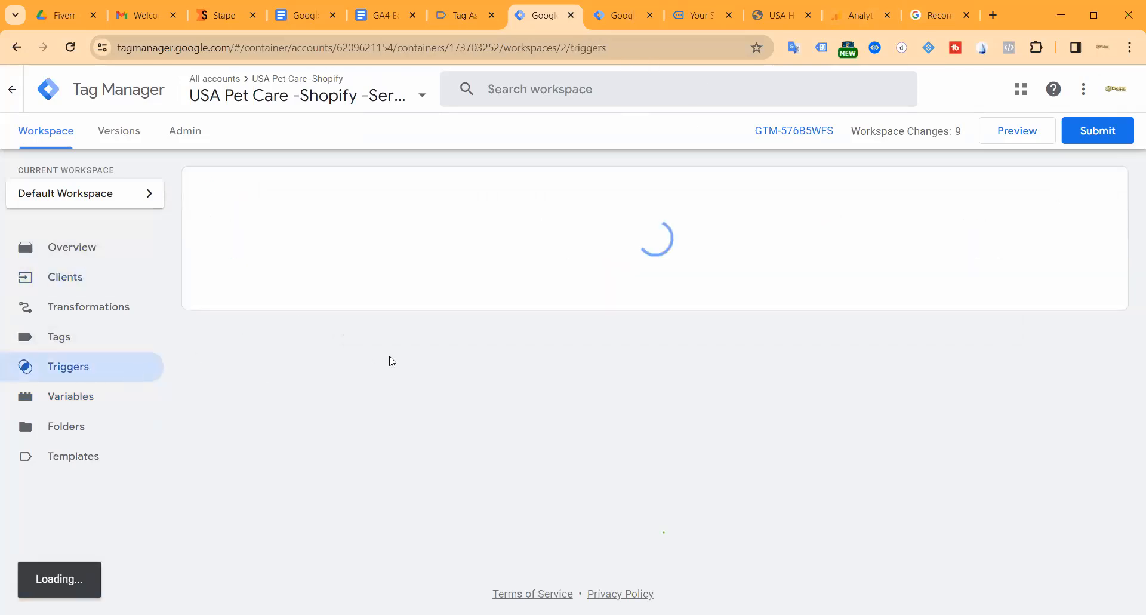
click(1085, 189)
click(813, 208)
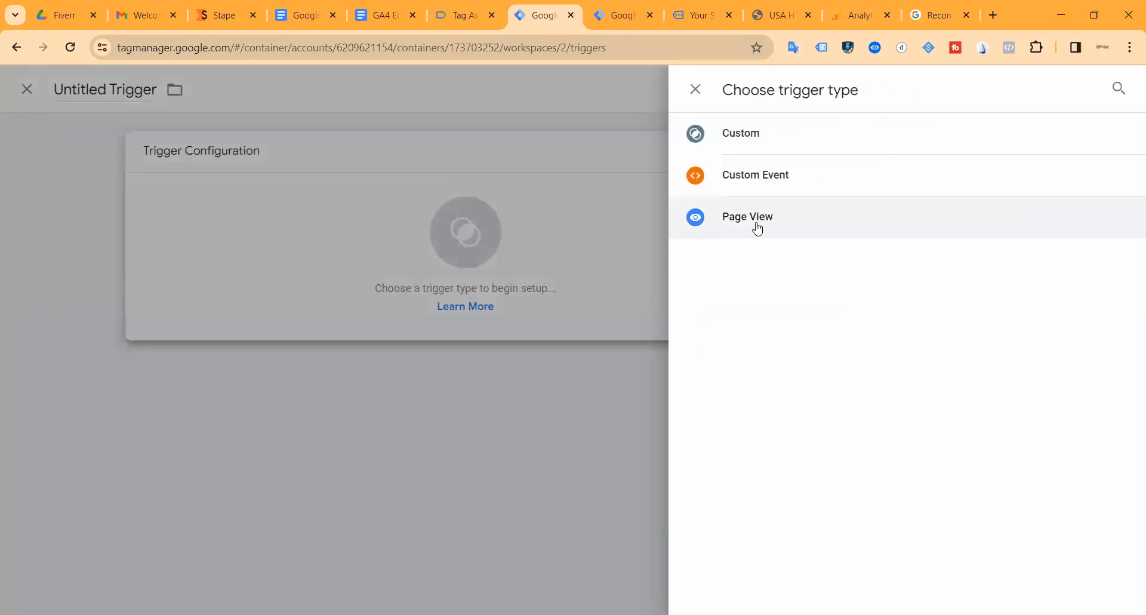
click(808, 136)
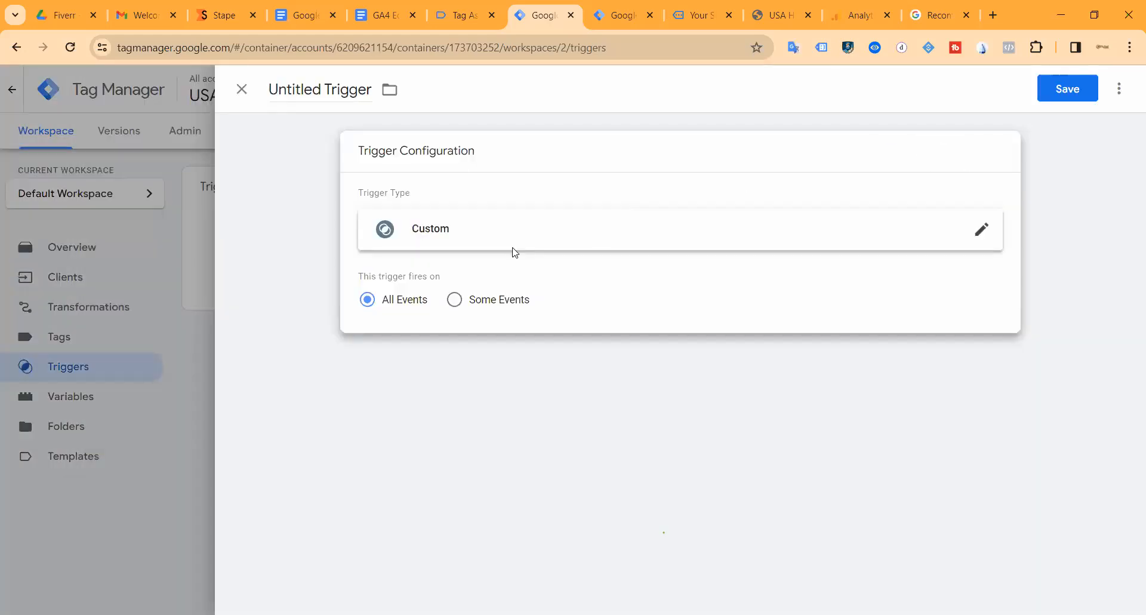
click(455, 302)
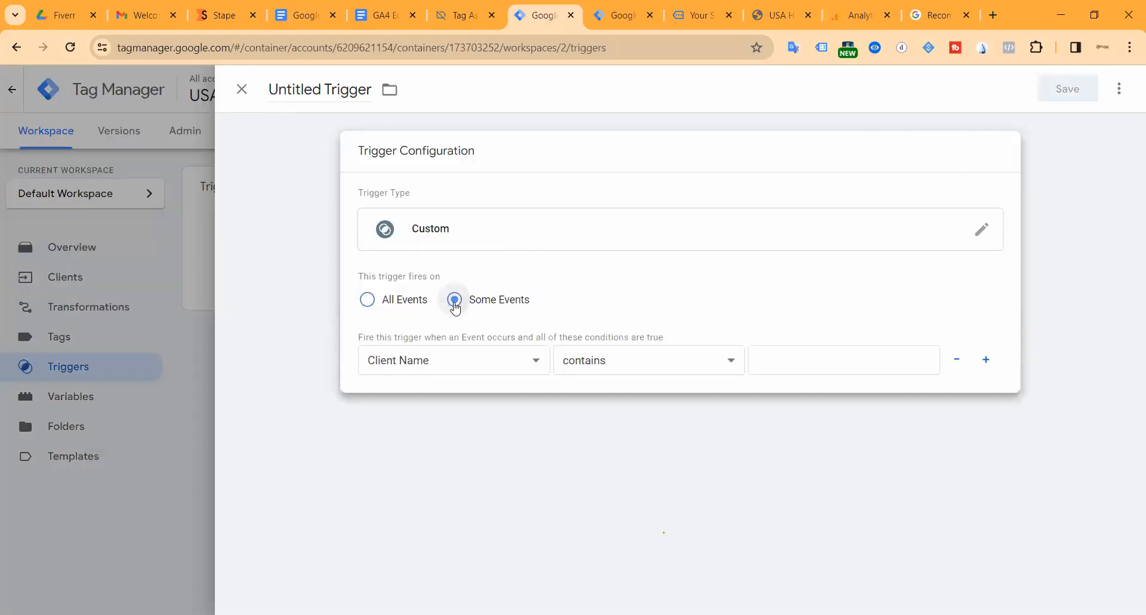
Set the trigger's firing condition to Client Name equals GA4.
click(486, 364)
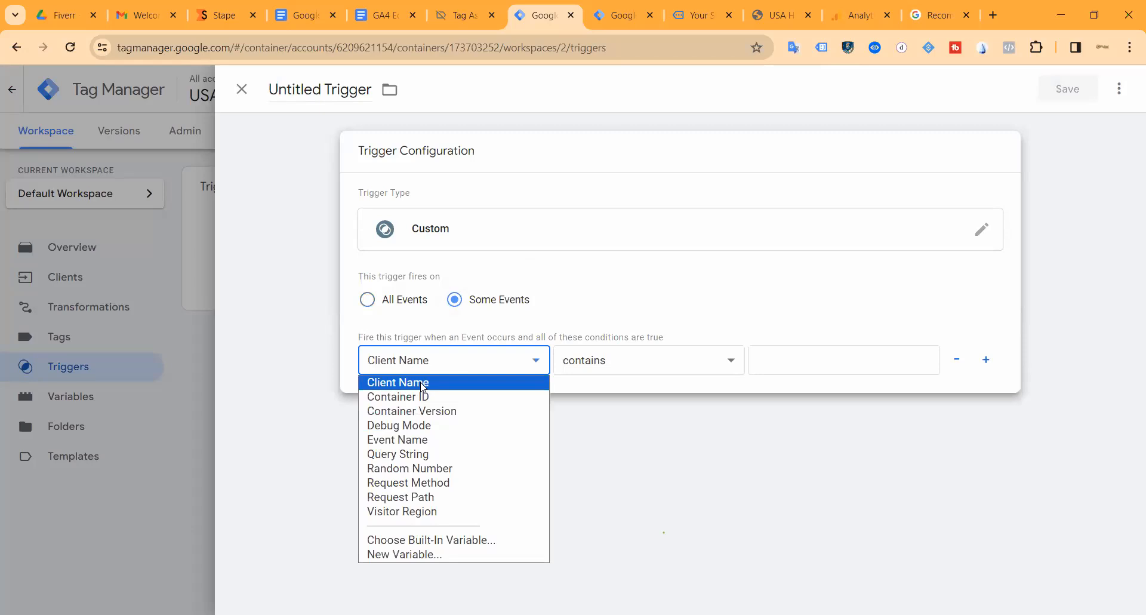
click(603, 387)
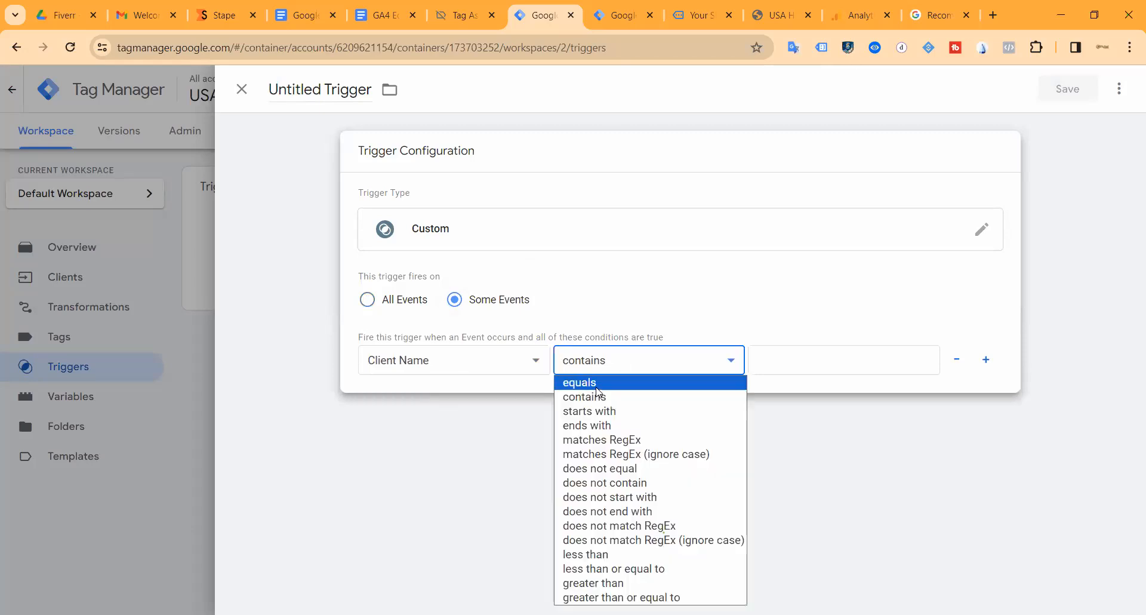
click(596, 383)
text(GA4)
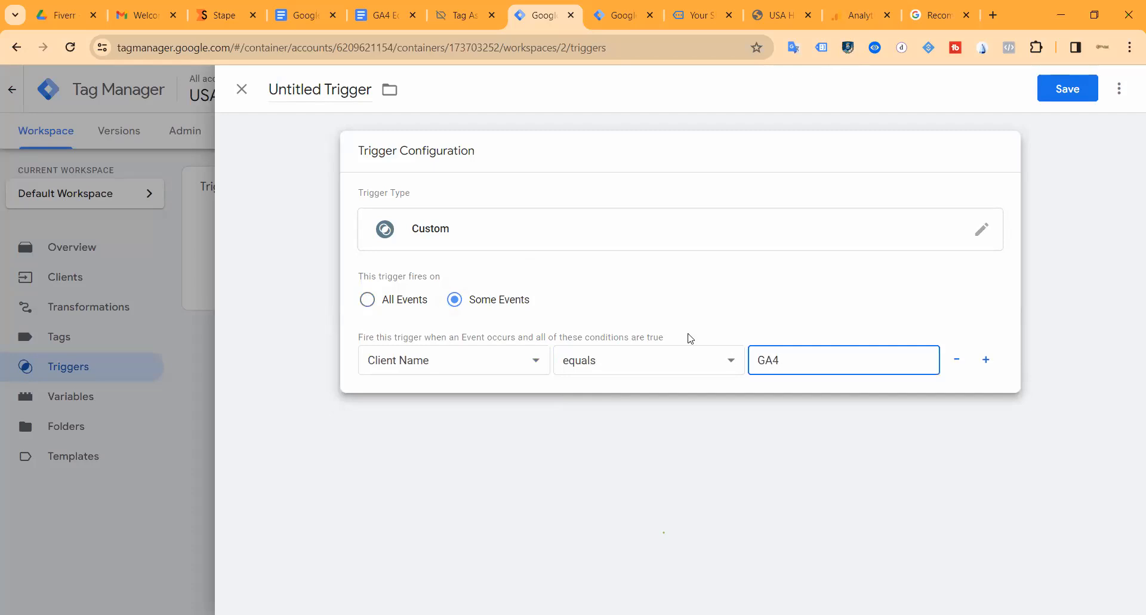
Name the trigger GA4 Server Side and save it.
click(338, 88)
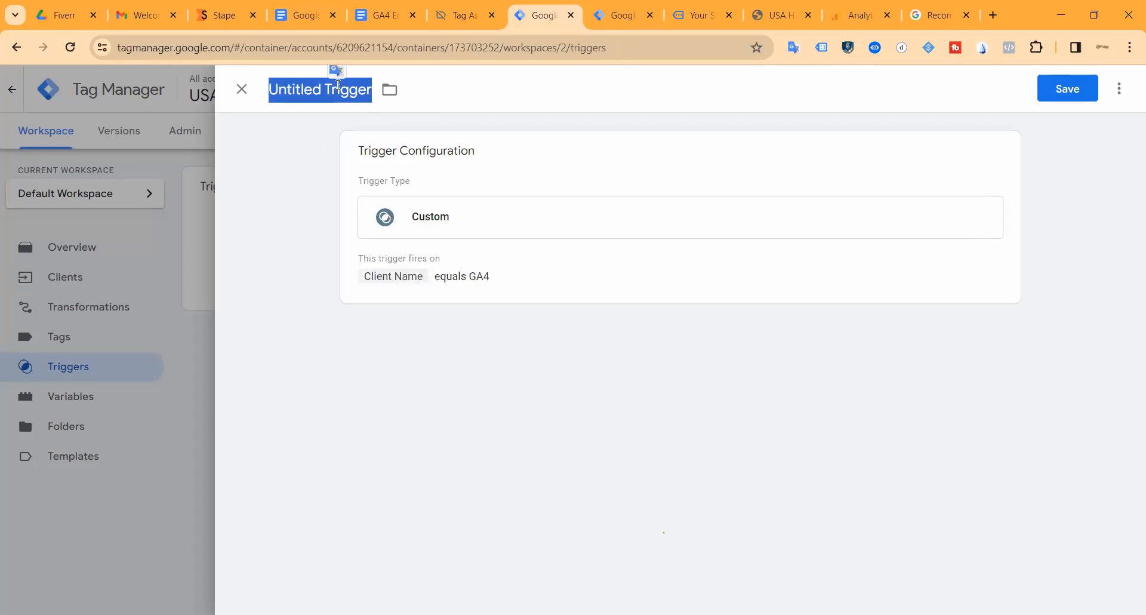
text(GA4)
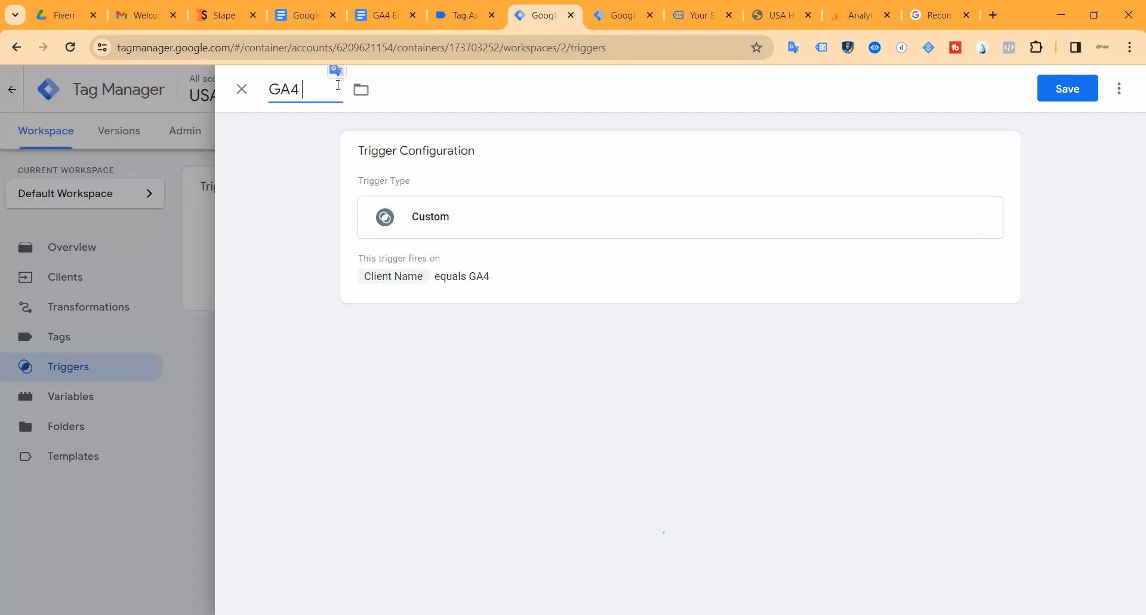
text( Server Side)
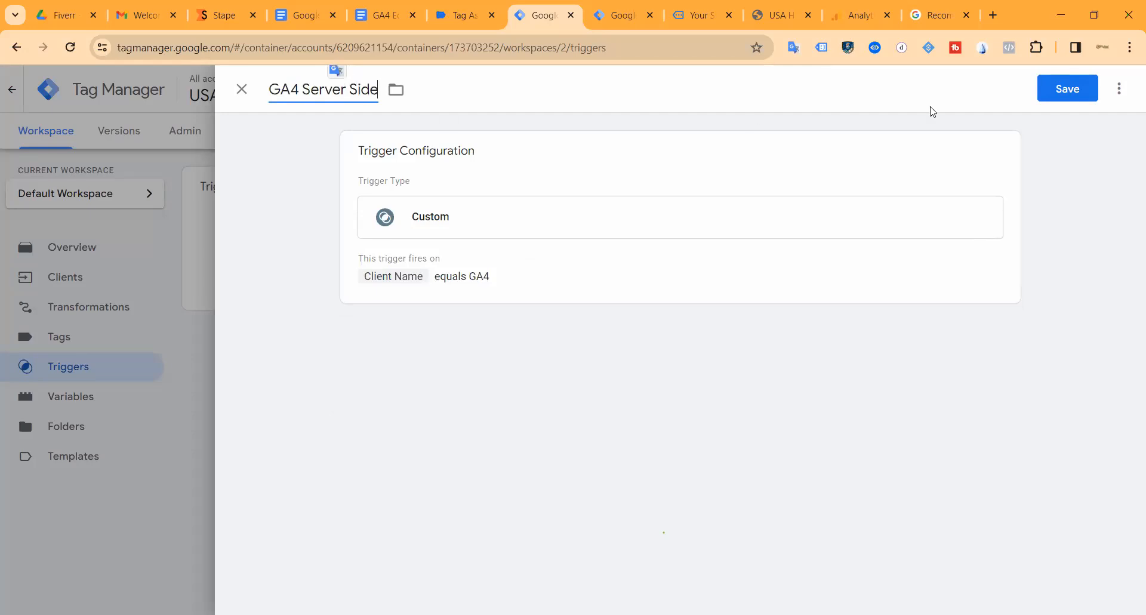
click(1046, 80)
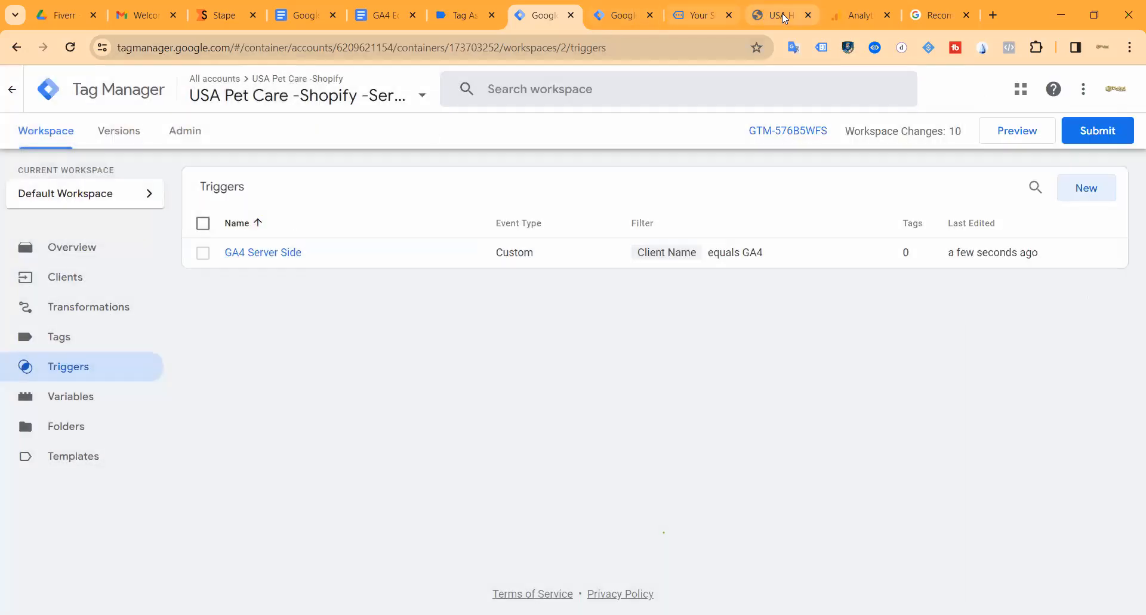
Start a new tag in the server container with the Google Analytics: GA4 tag type.
click(624, 15)
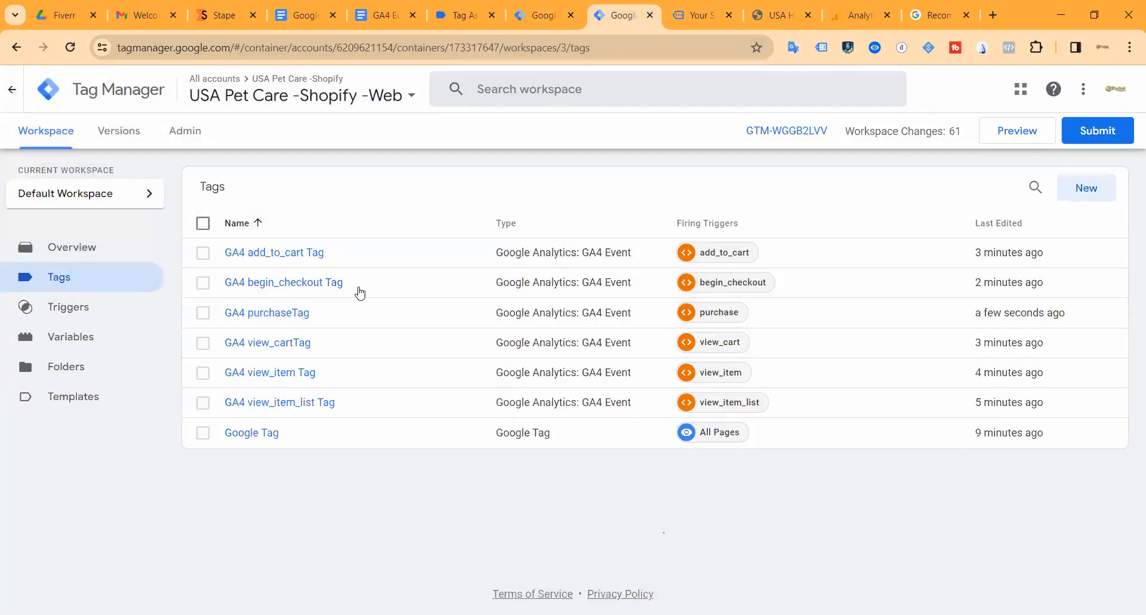
click(524, 15)
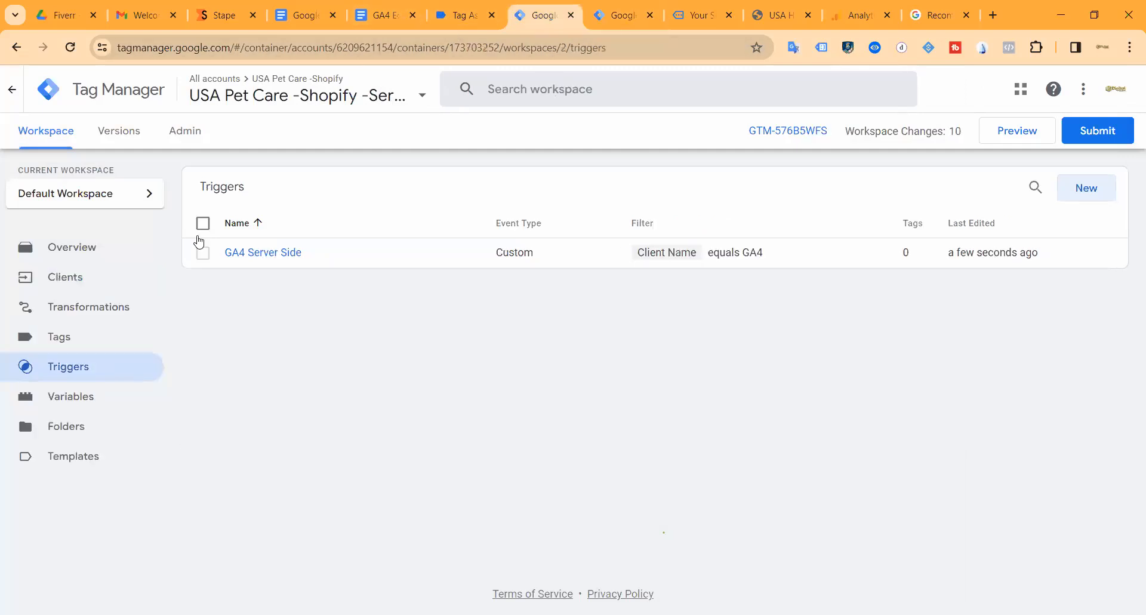
click(79, 338)
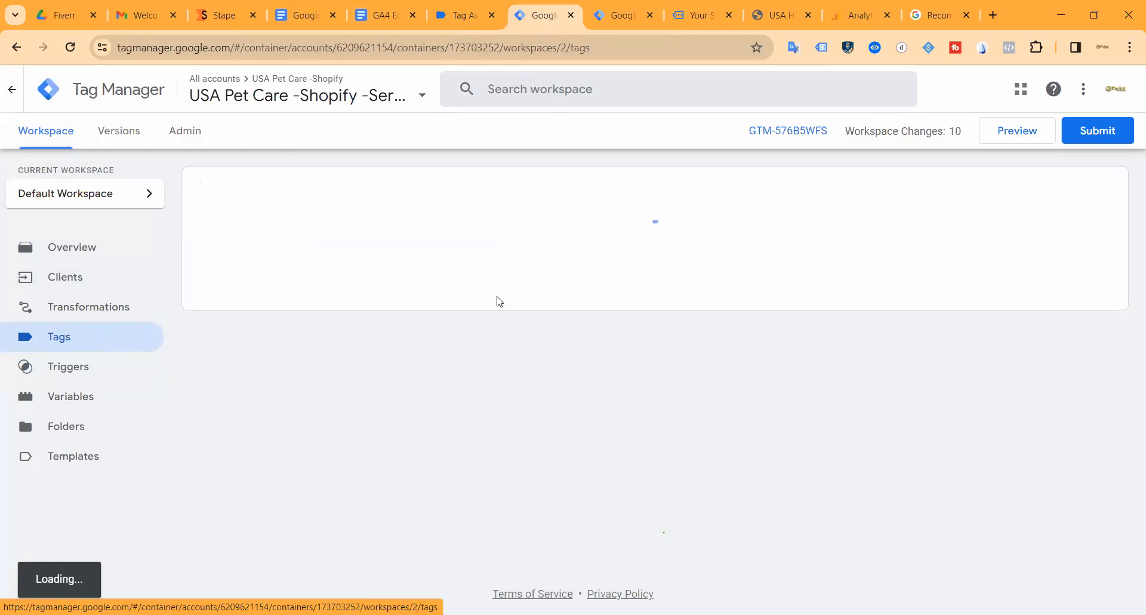
click(1090, 189)
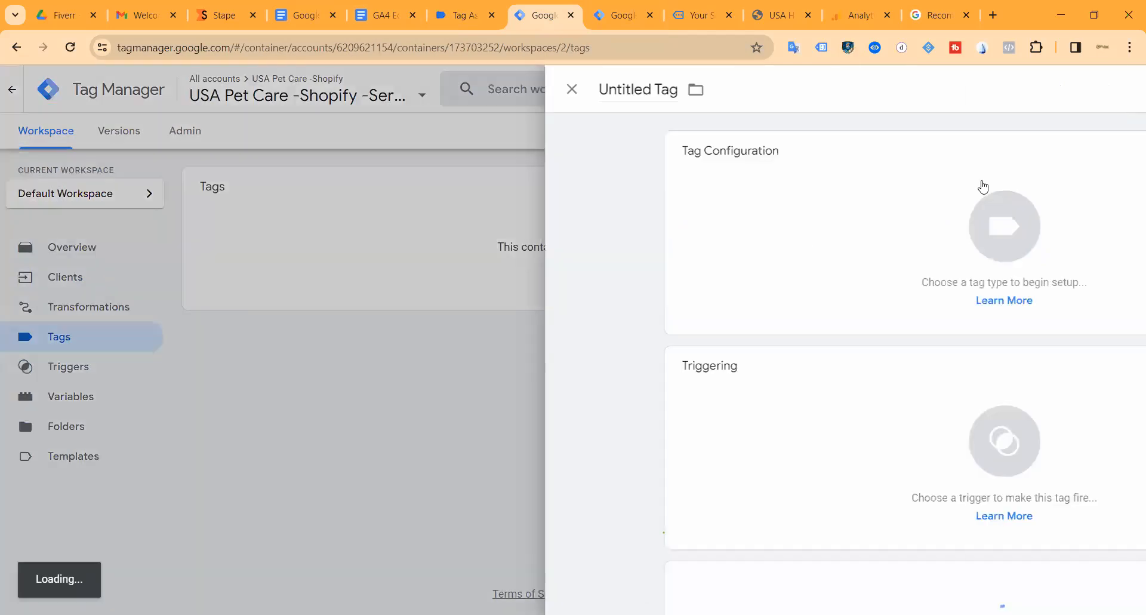
click(694, 240)
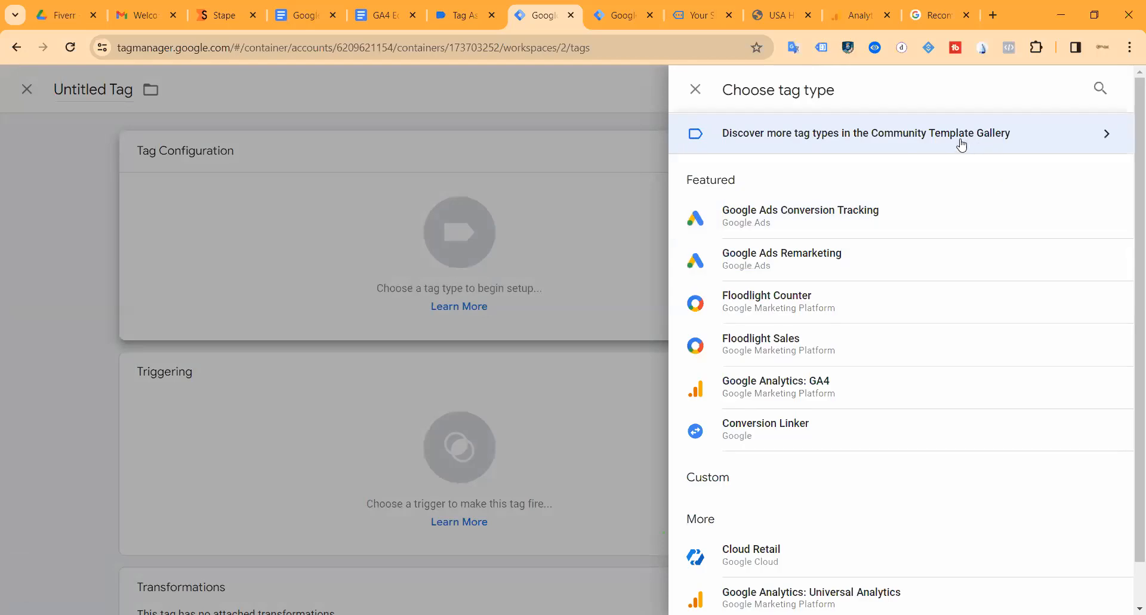
click(770, 134)
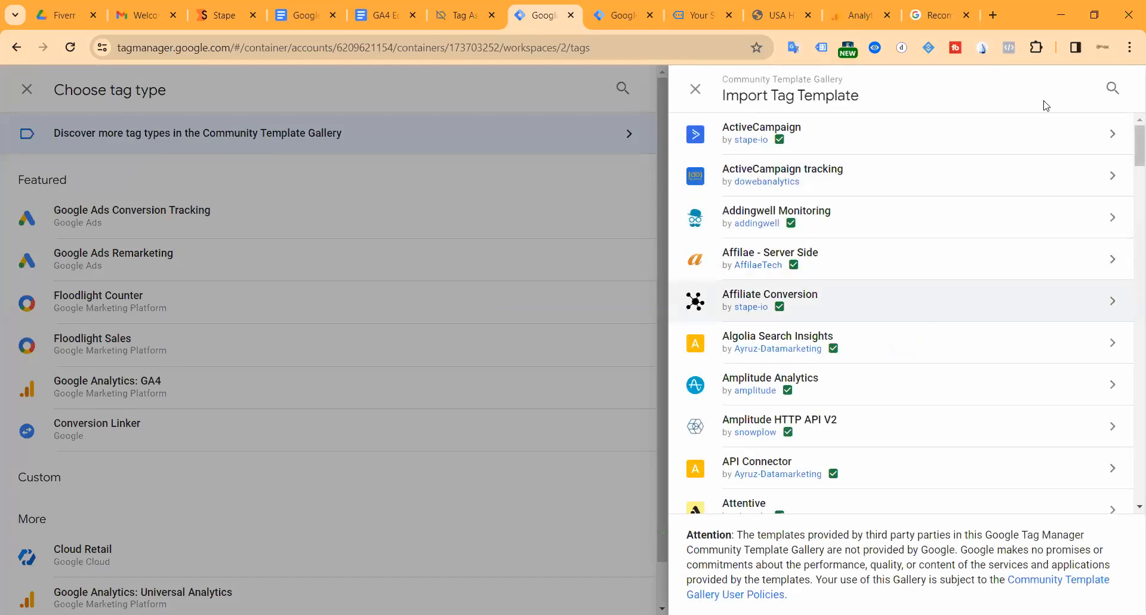
click(695, 89)
click(579, 239)
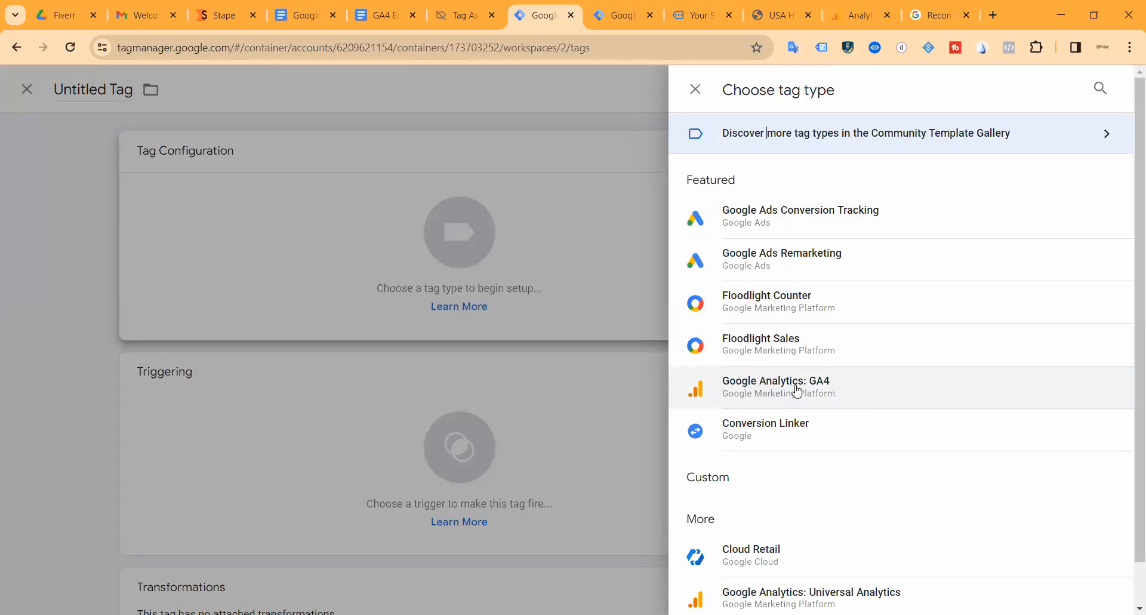
click(675, 382)
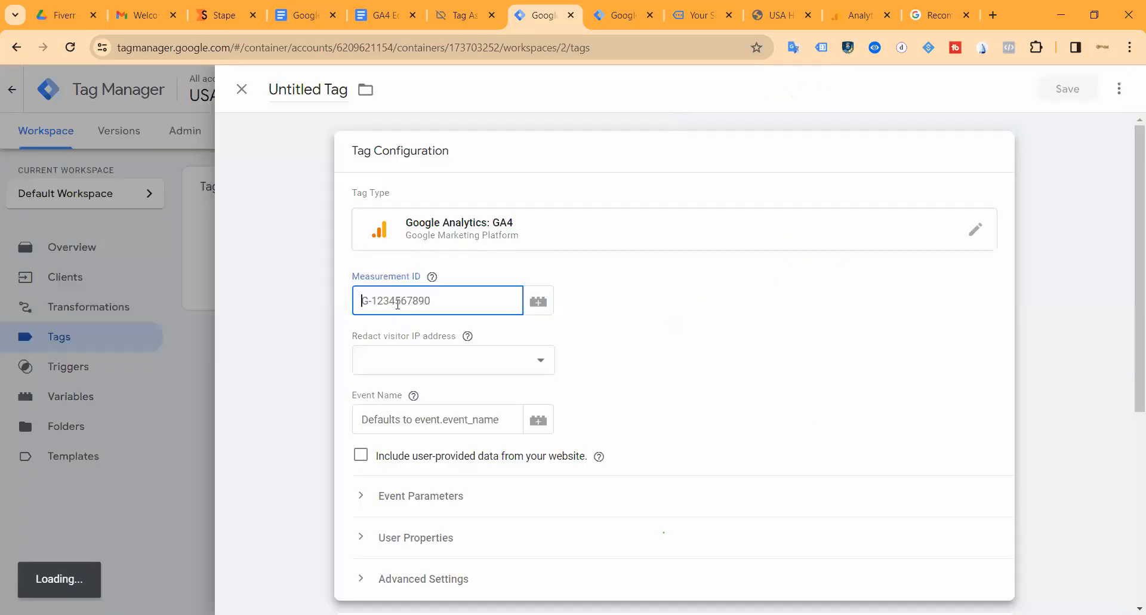
Copy the measurement ID G-P2MK2TT7CV from the Google Analytics web stream and enter it as the new tag's Measurement ID.
click(851, 16)
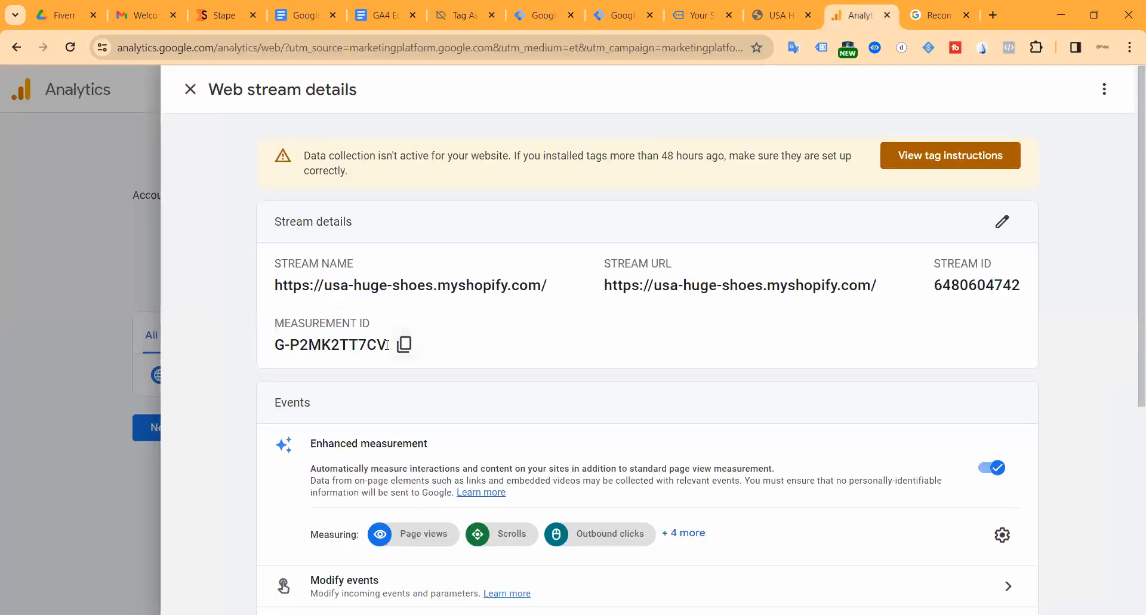
click(404, 344)
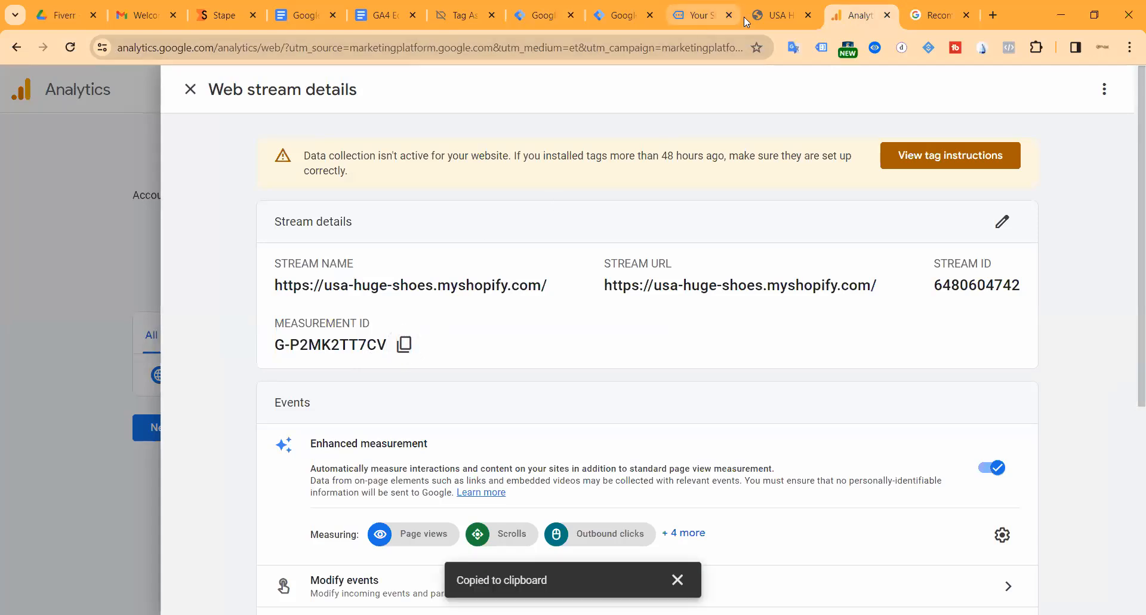
click(624, 16)
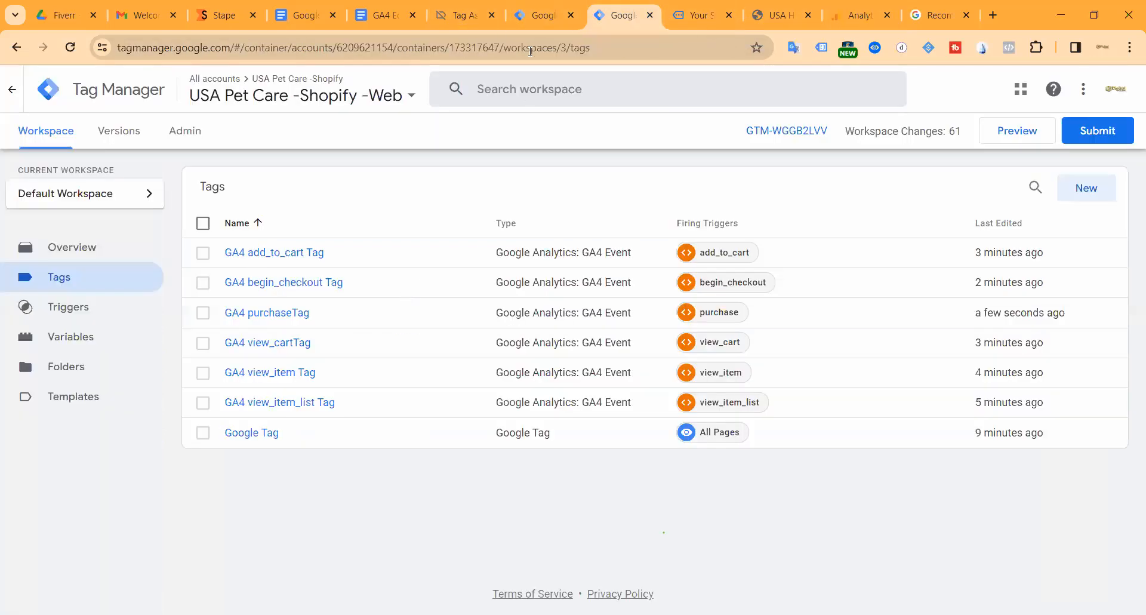
click(544, 16)
click(399, 305)
key(ctrl+v)
Assign the GA4 Server Side trigger to the tag and save it as Google Analytics GA4.
mouse_move(466, 336)
scroll(654, 259, down, 5)
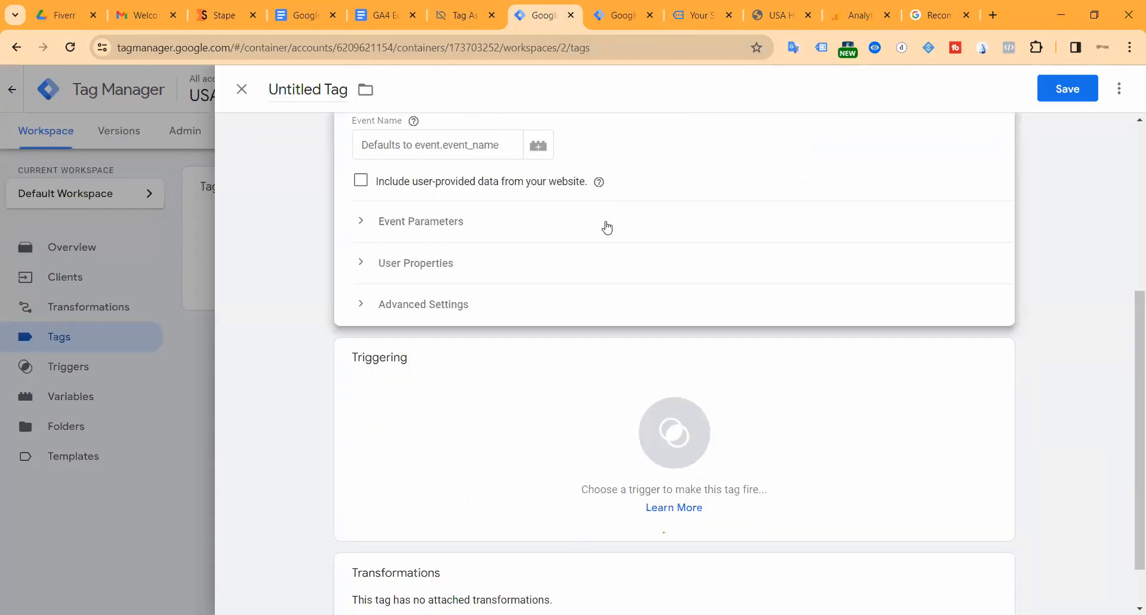
scroll(606, 225, down, 1)
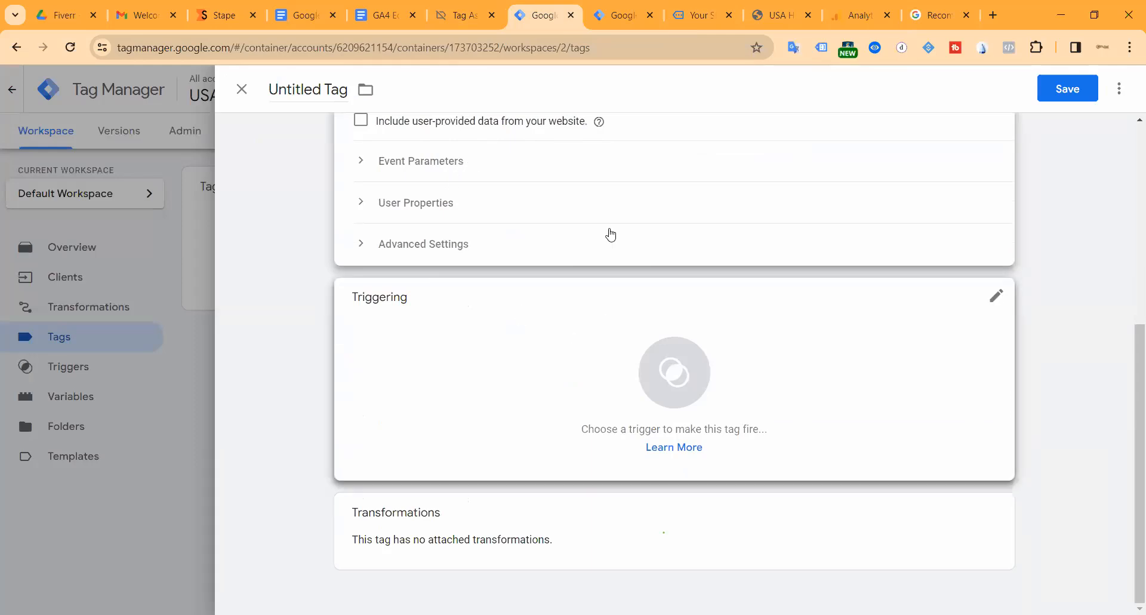
click(628, 17)
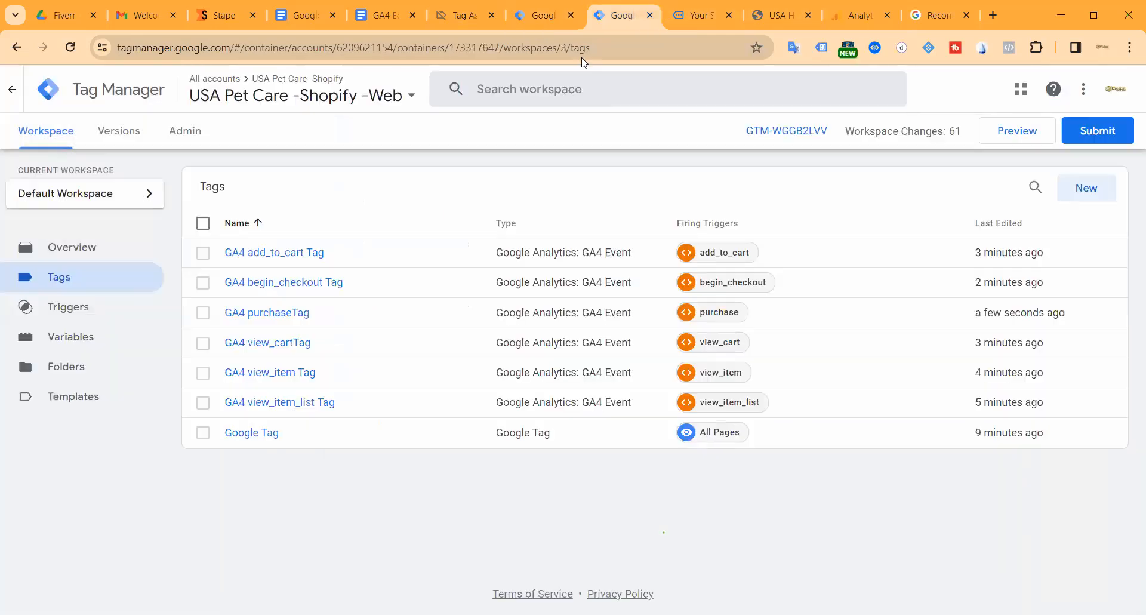
click(539, 20)
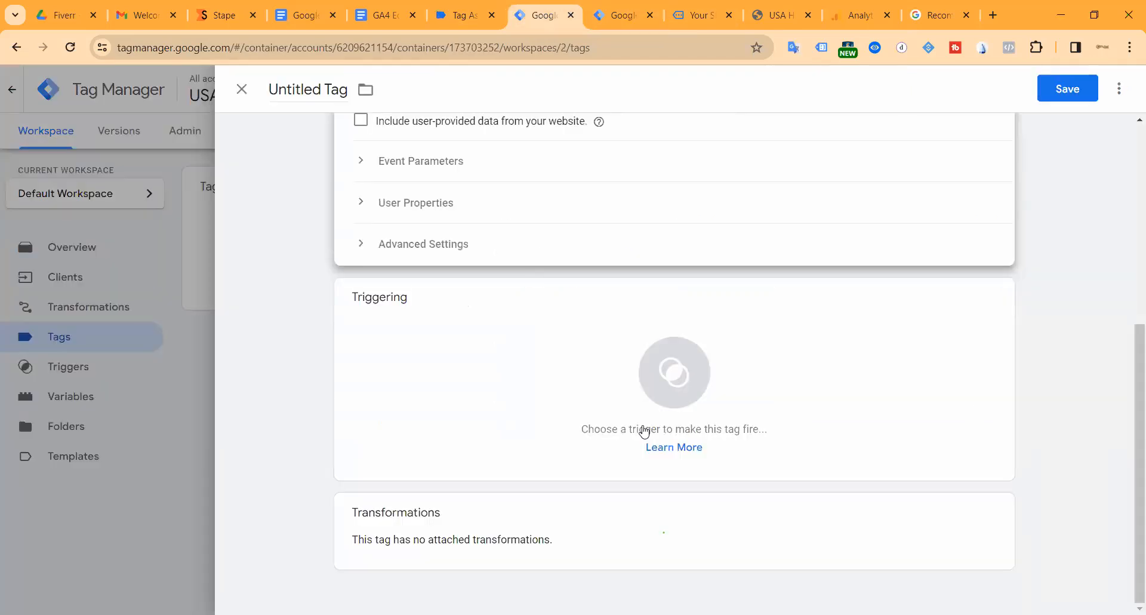
click(665, 371)
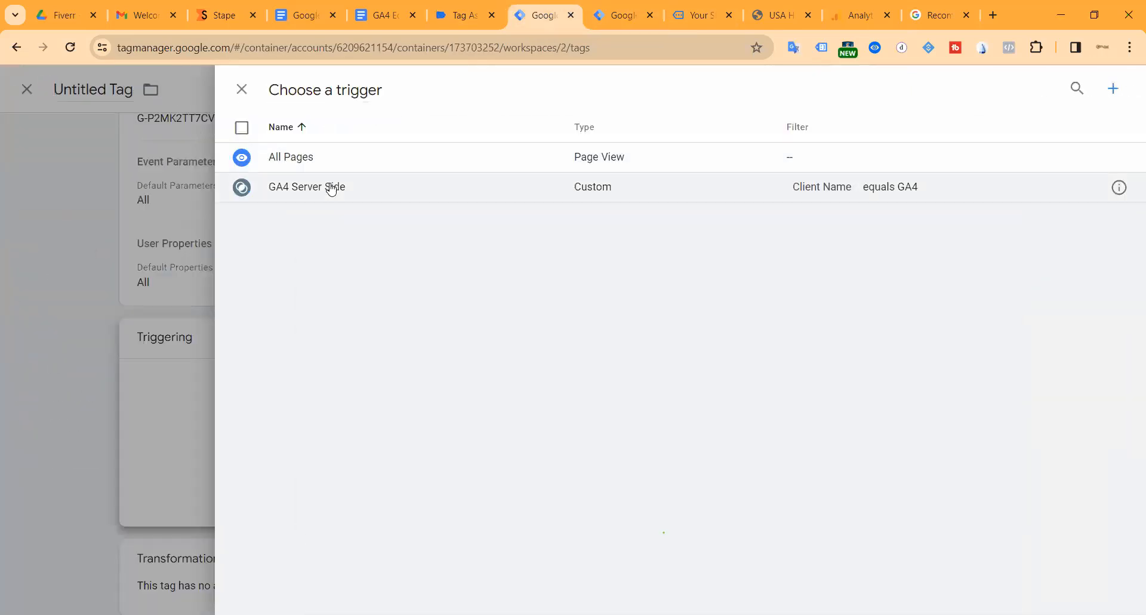
click(335, 187)
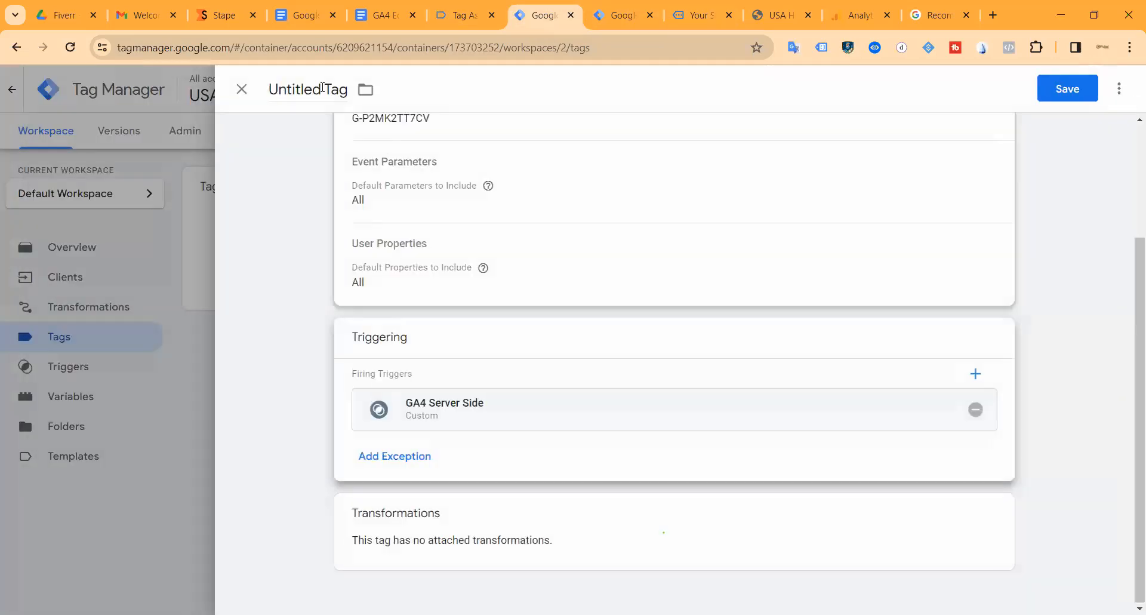
click(1067, 89)
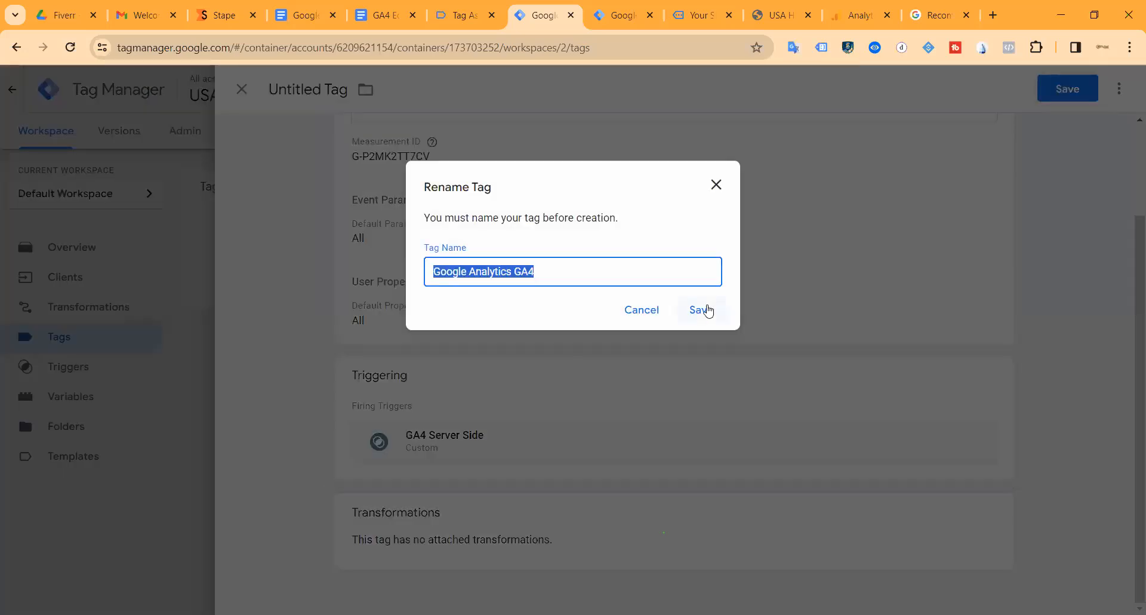
click(700, 310)
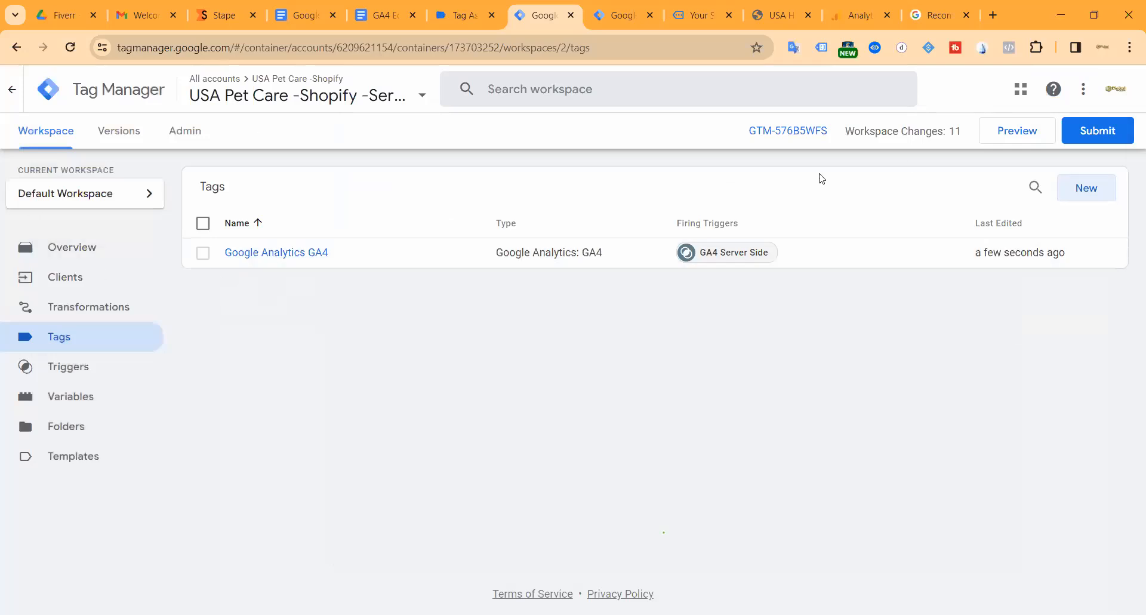
Submit and publish the server container without a version name or description, then close the version summary.
click(1096, 130)
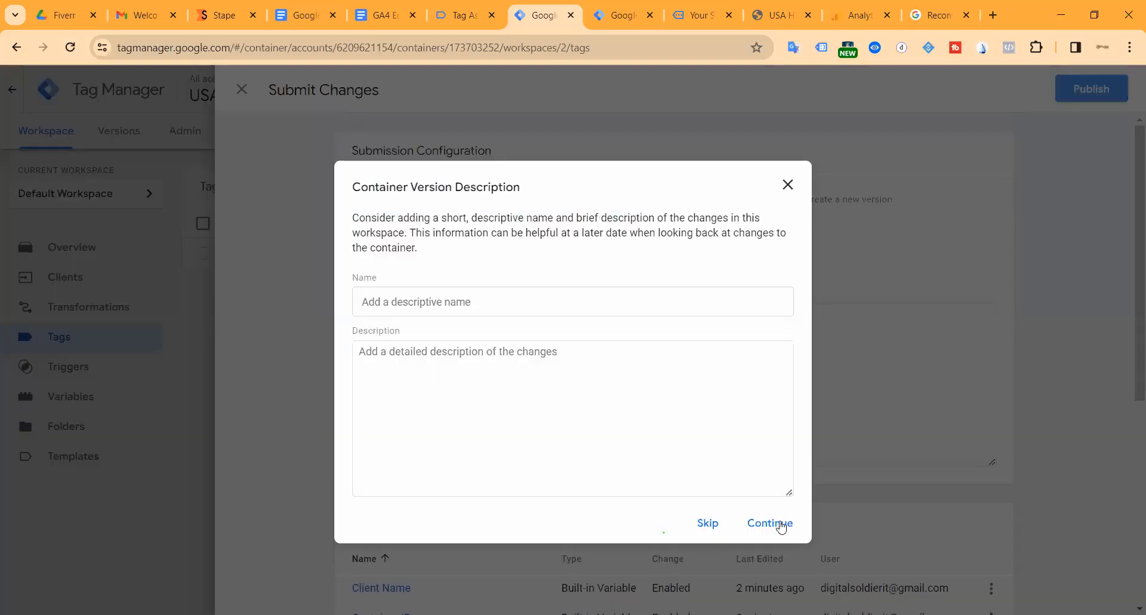
click(770, 522)
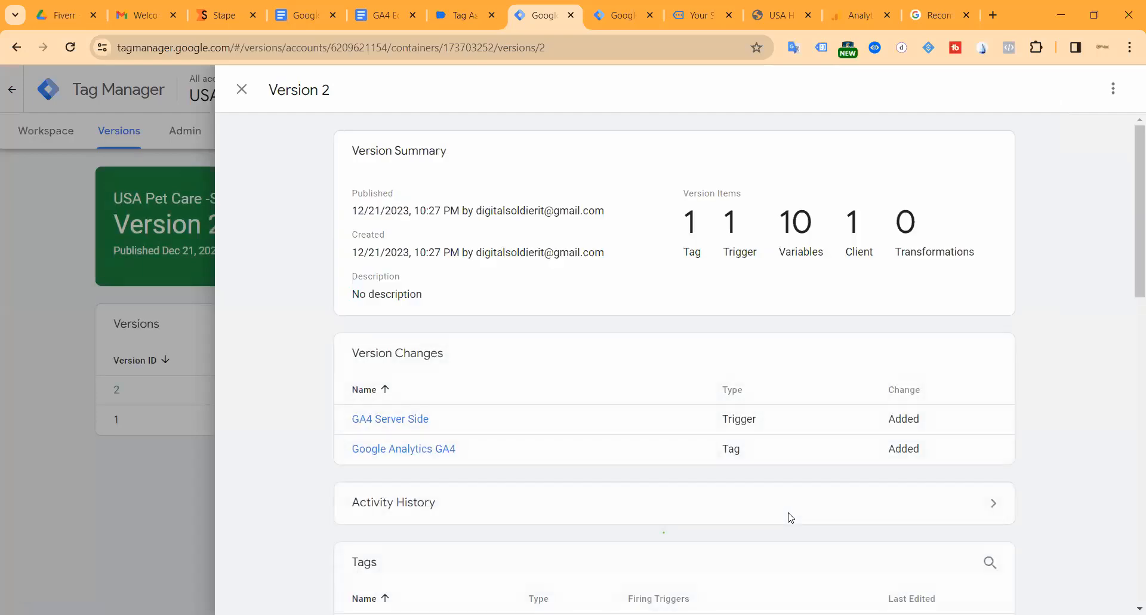
click(234, 101)
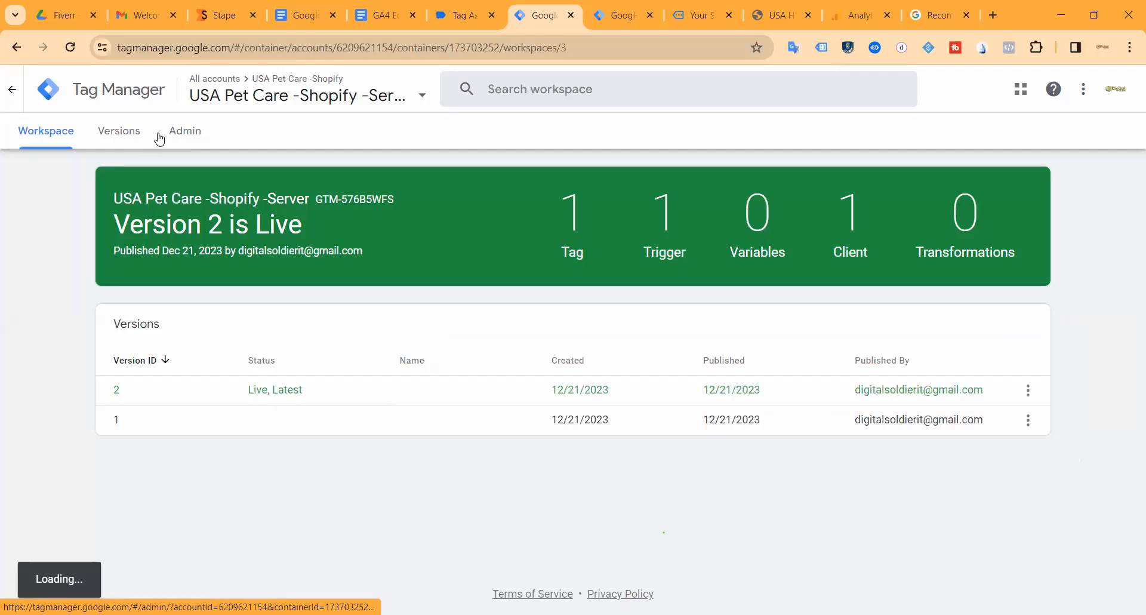
click(611, 21)
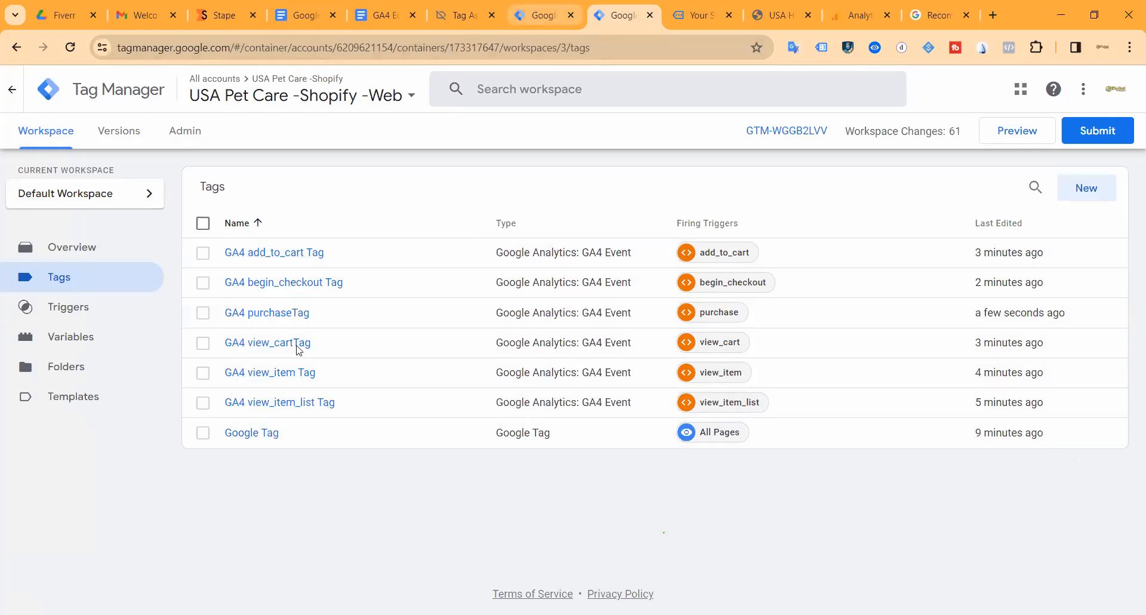
key(ctrl+shift+Tab)
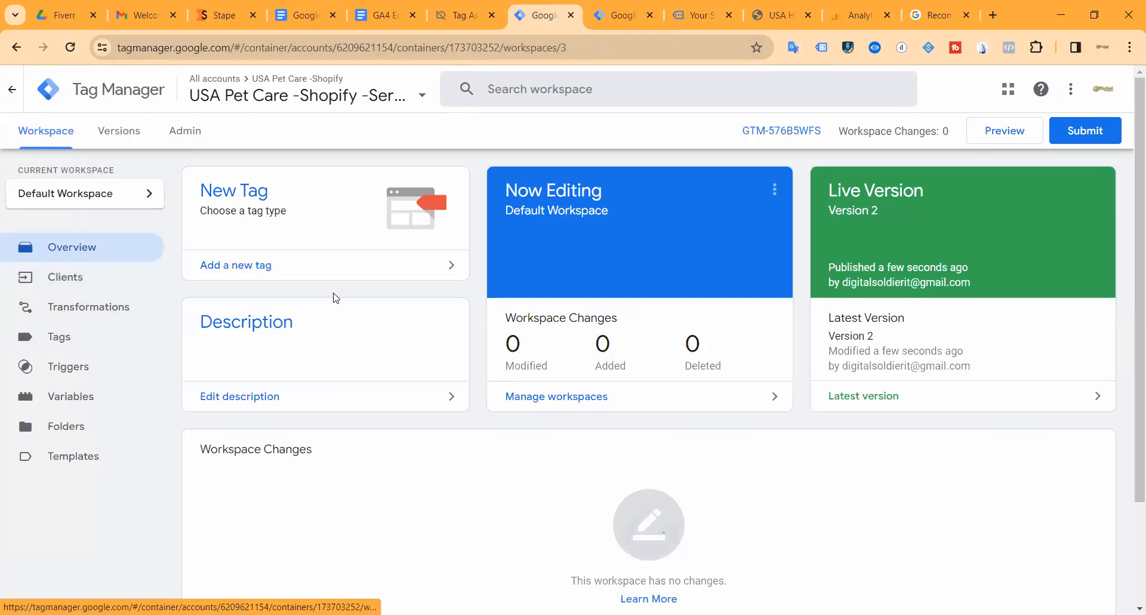
click(618, 15)
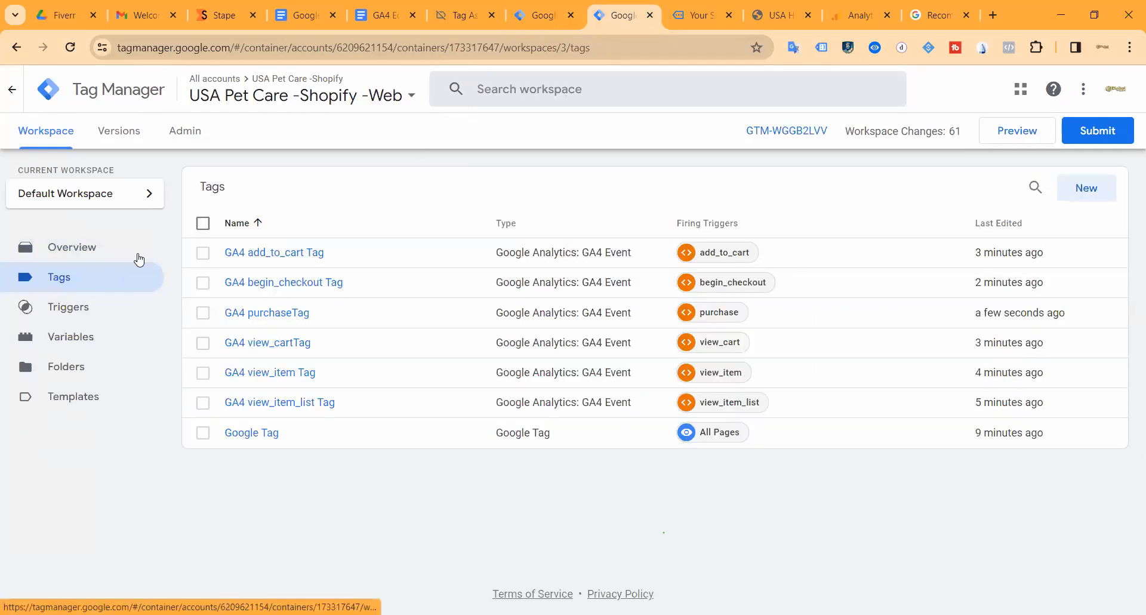
click(530, 16)
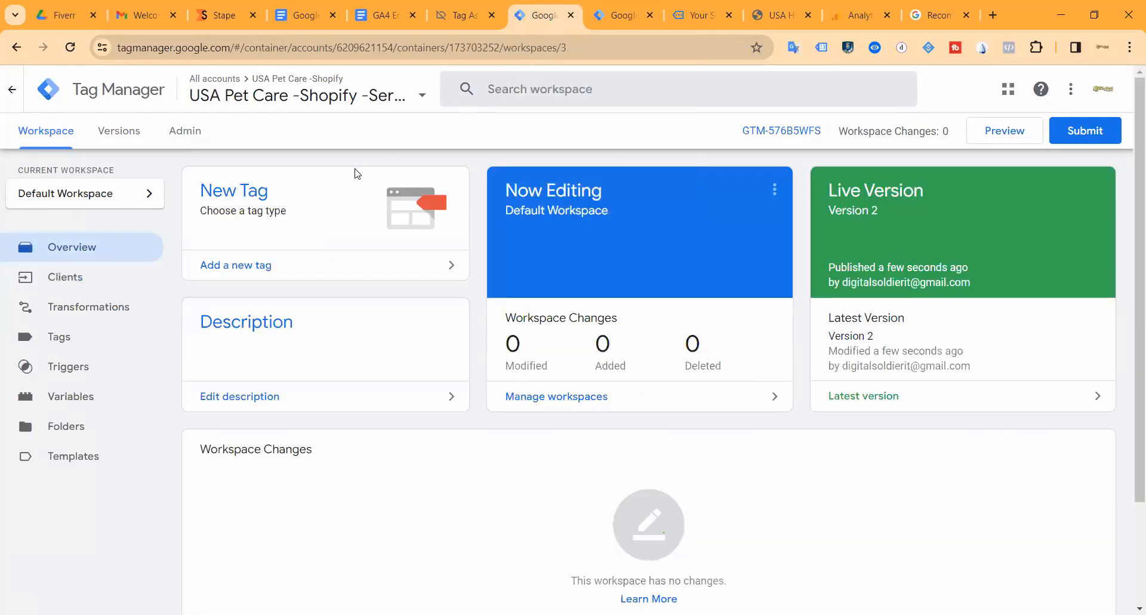
click(610, 18)
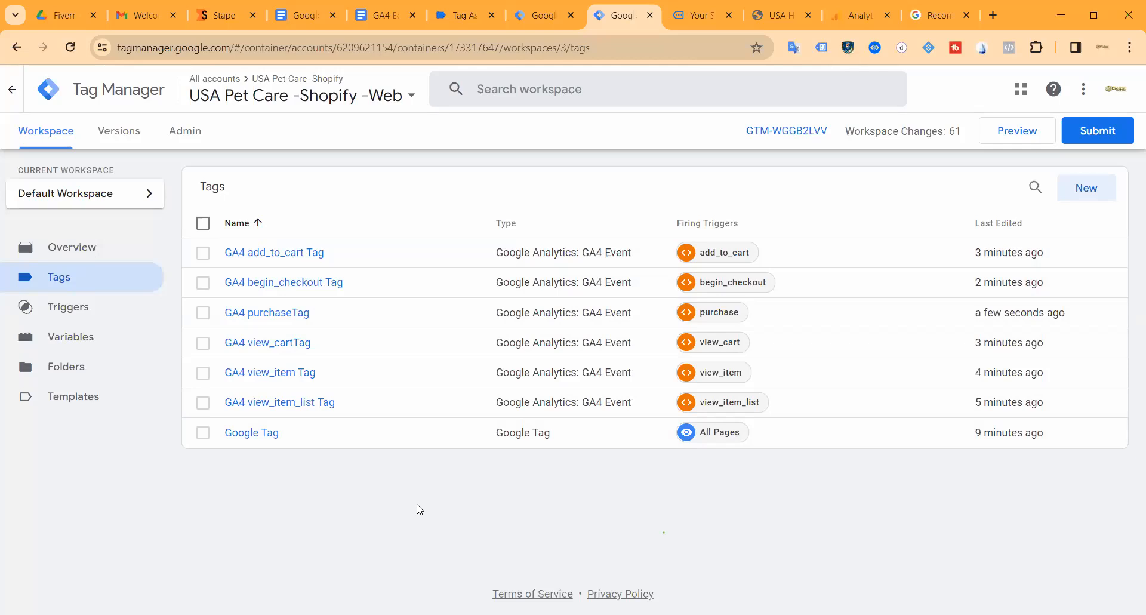
click(540, 23)
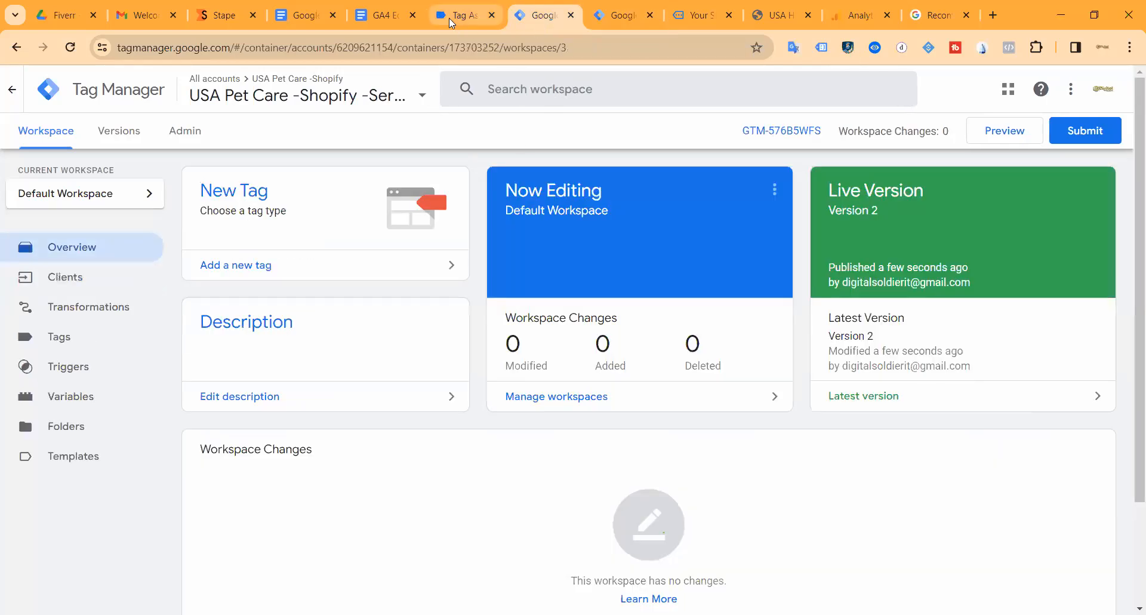
Switch to Stape to review the container settings and tagging server domain, and close the unneeded Google reference page.
click(223, 14)
mouse_move(459, 347)
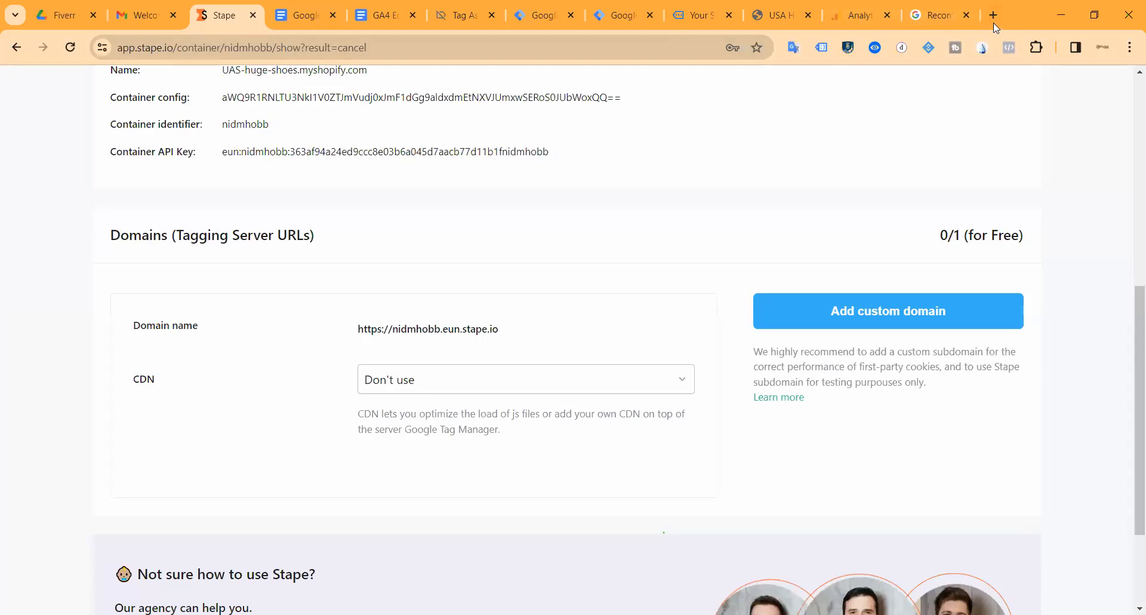
click(967, 14)
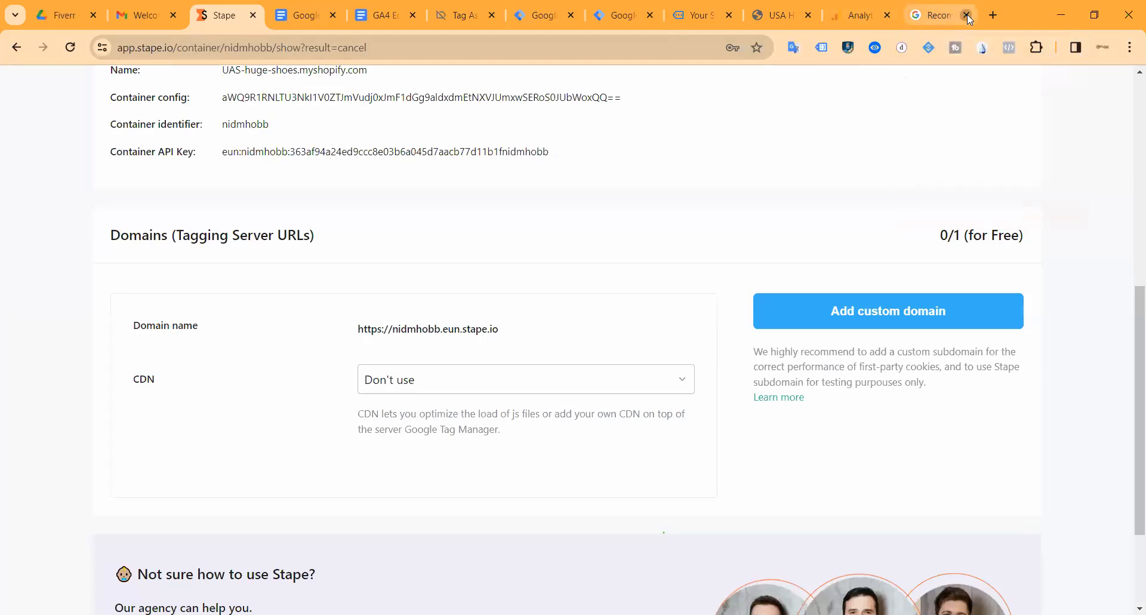
scroll(520, 242, up, 5)
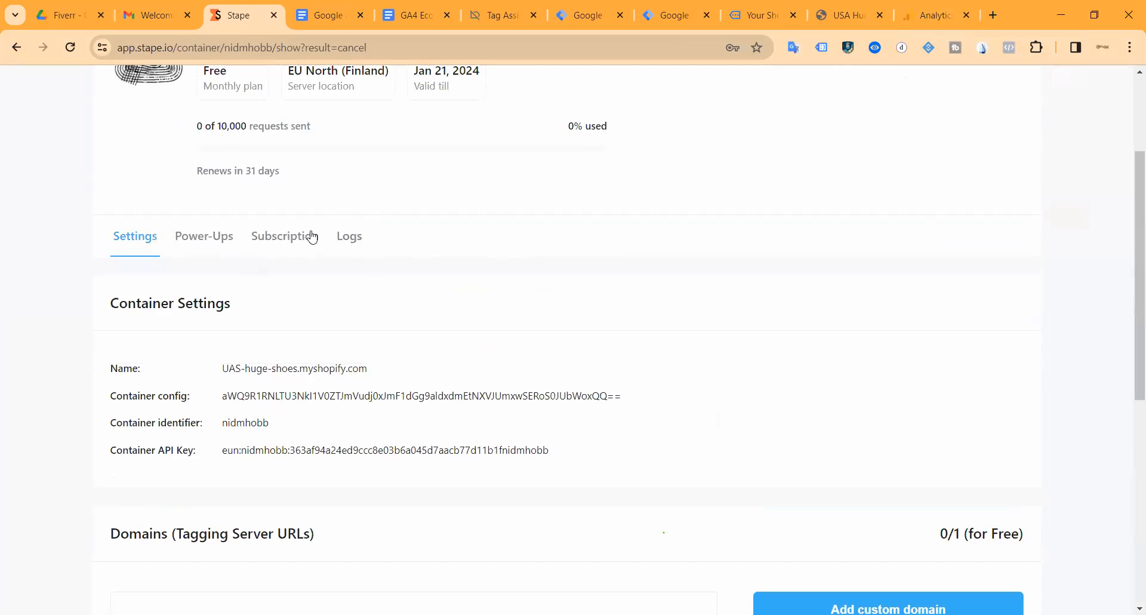
scroll(310, 215, down, 5)
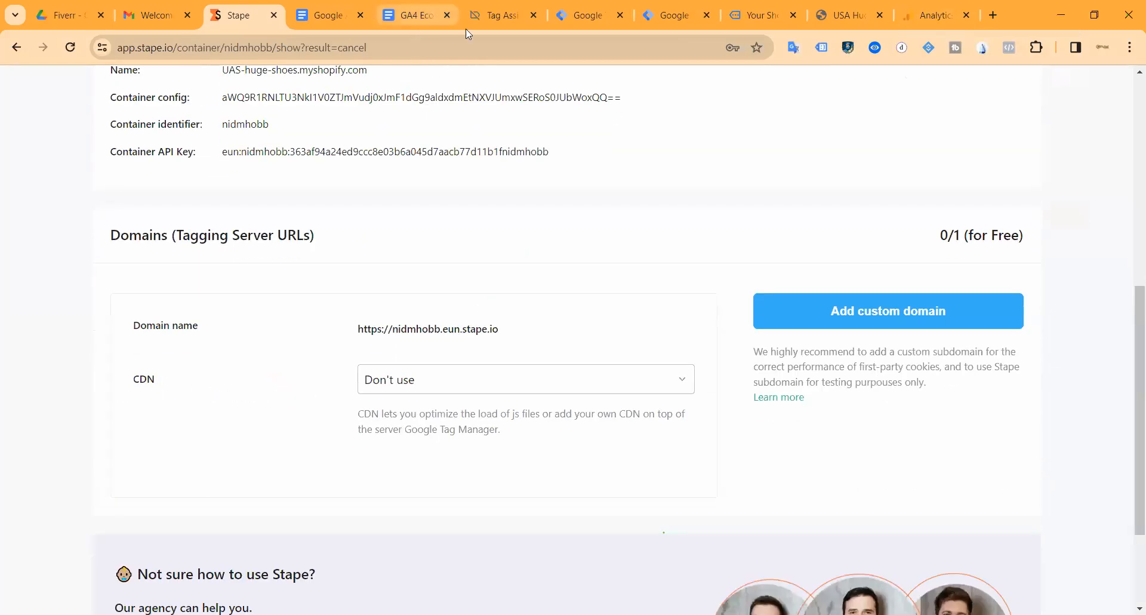
click(405, 17)
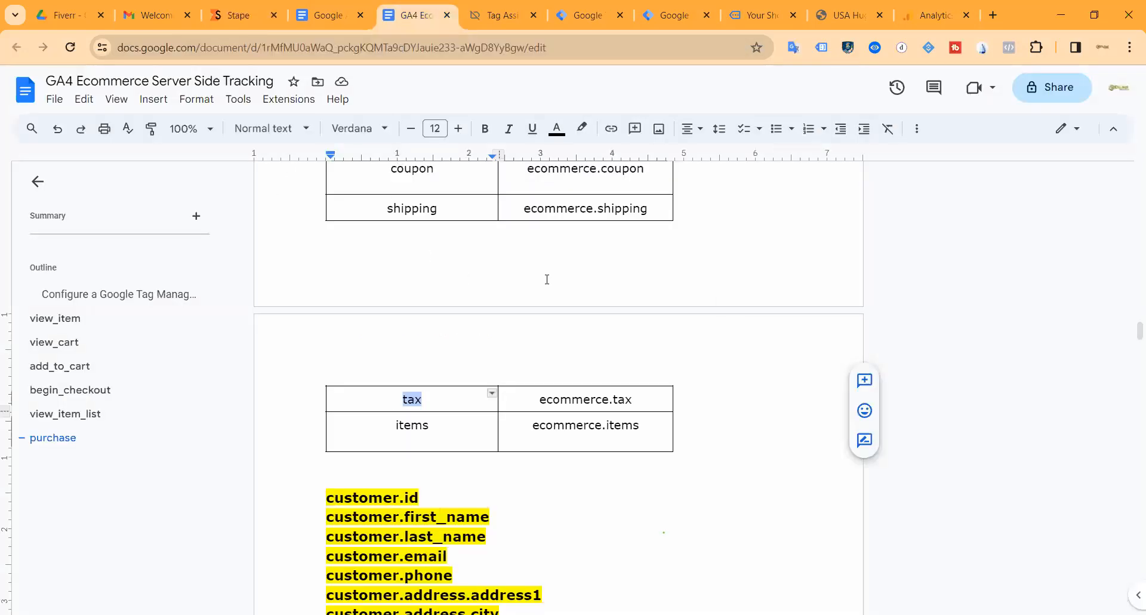
click(584, 22)
click(661, 23)
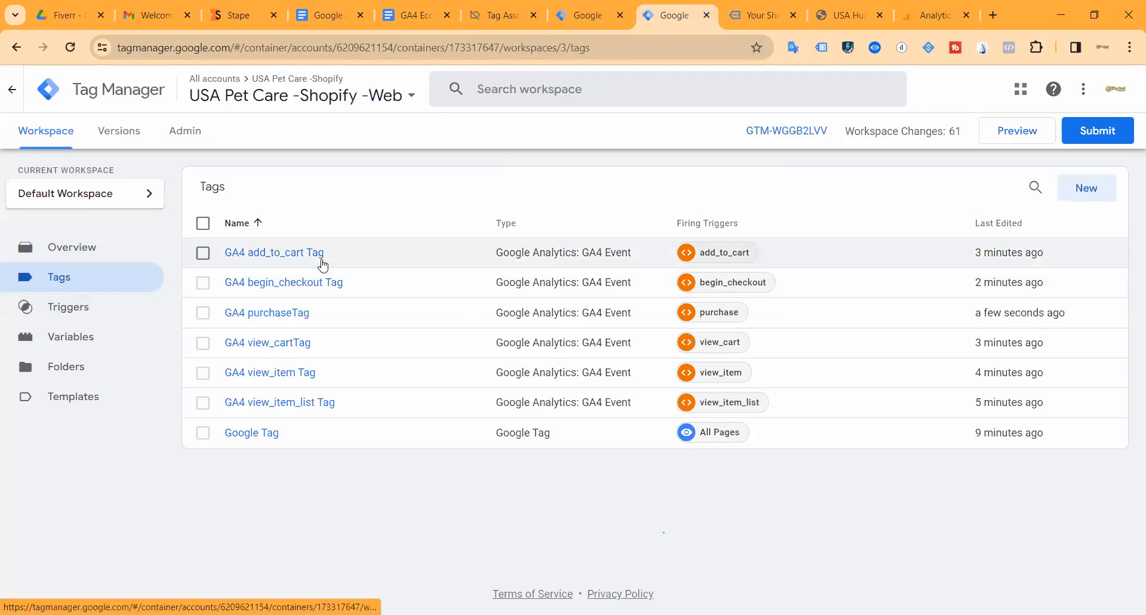
click(579, 17)
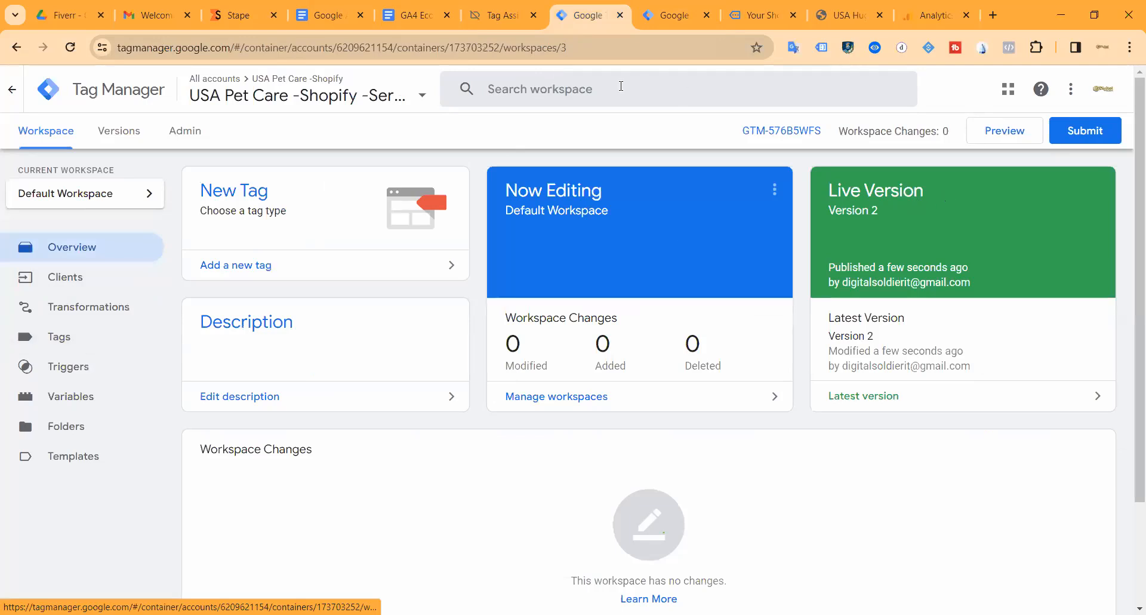
Start preview mode for both the server container and the web container.
click(1009, 132)
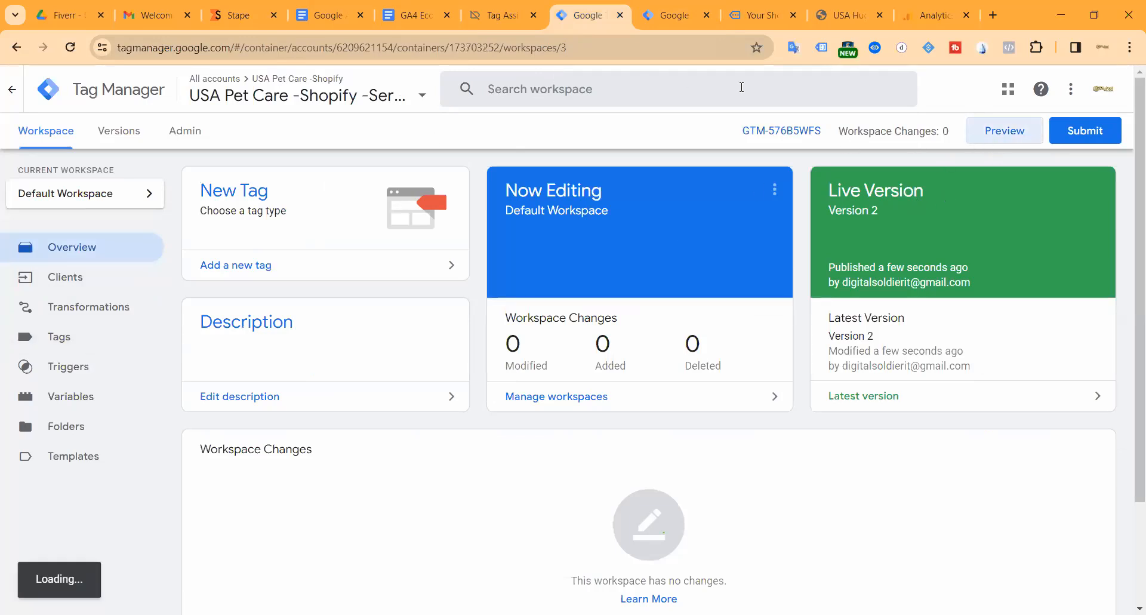
click(670, 18)
click(1008, 133)
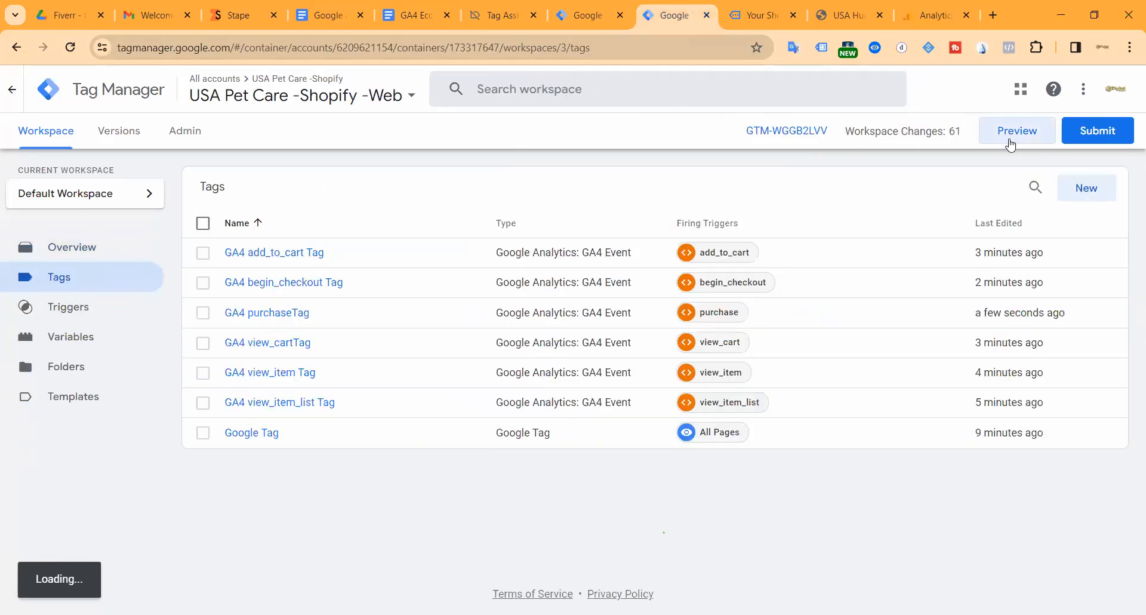
Move the Analytics browser tab ahead of Tag Assistant and open the Analytics page.
drag(935, 12, 468, 8)
click(522, 18)
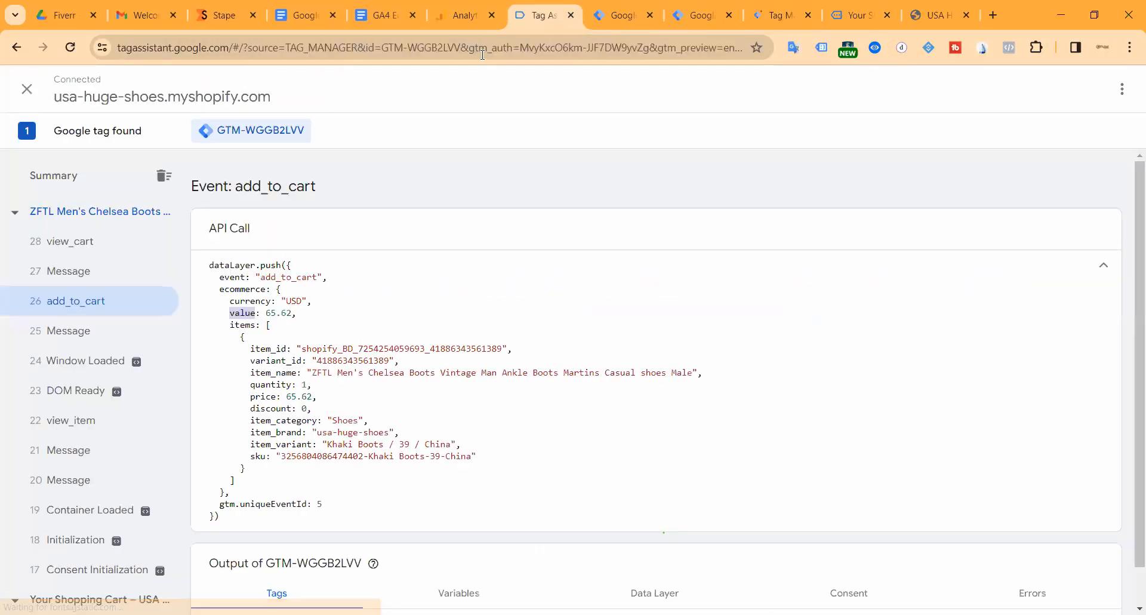
click(456, 22)
click(190, 89)
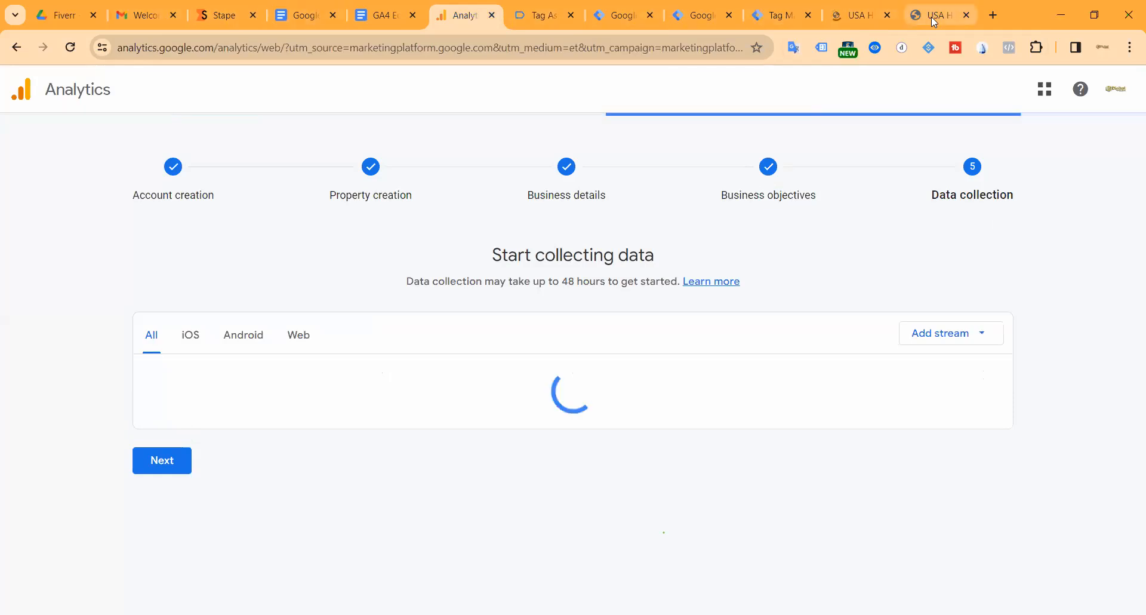
Open the Shop collection page on the storefront within the debug session.
click(955, 16)
click(870, 14)
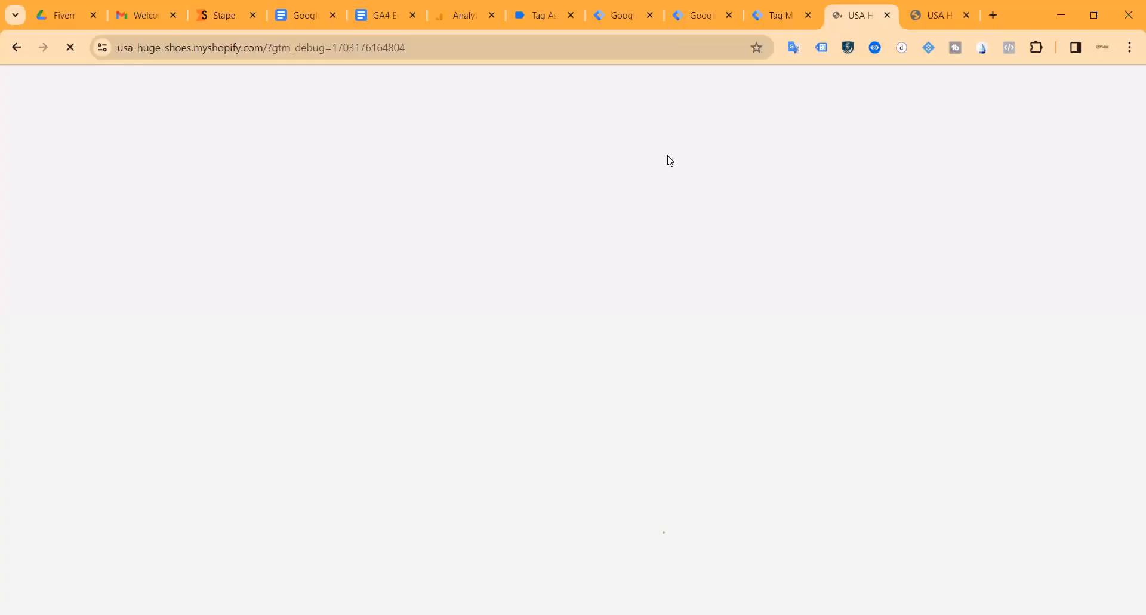
mouse_move(308, 123)
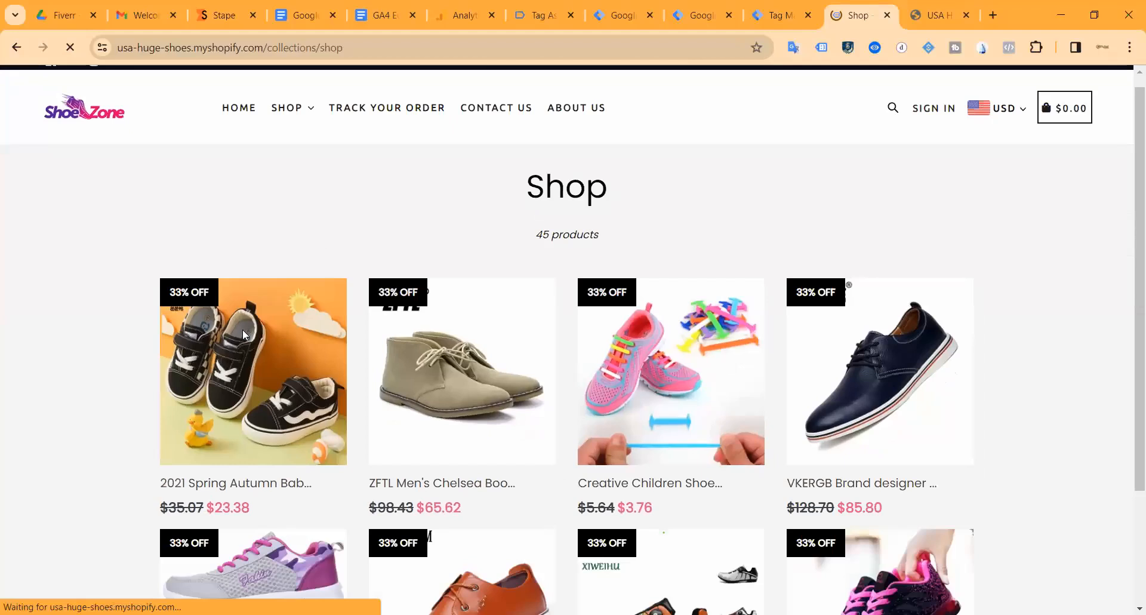
scroll(394, 288, down, 3)
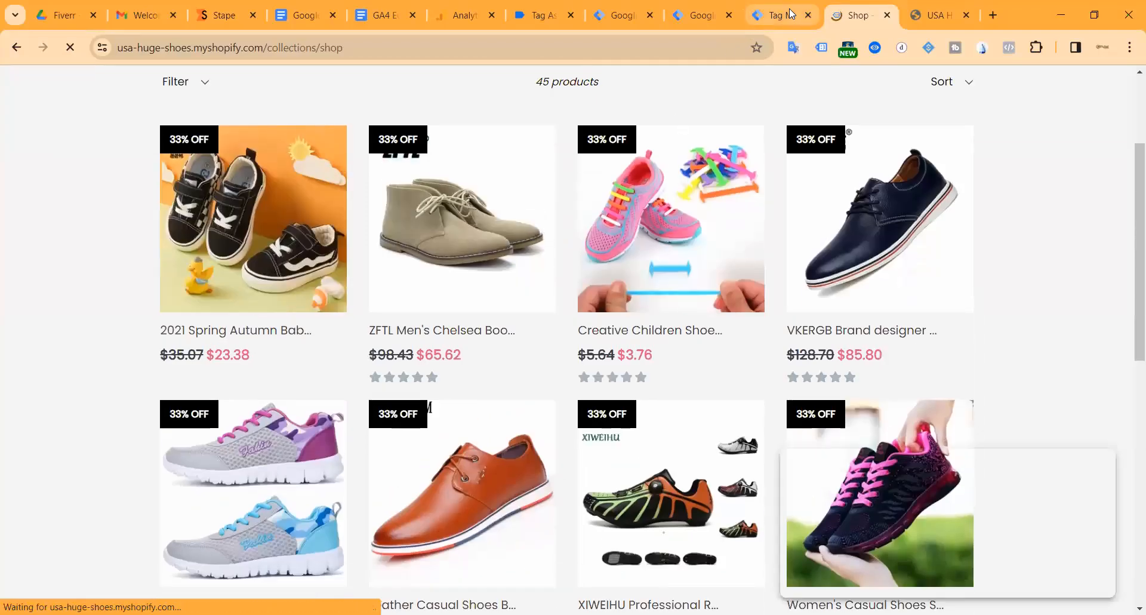
Place the Tag Assistant tab beside the server preview, continue into the connected session and open the Shop page's view_item_list event.
click(798, 16)
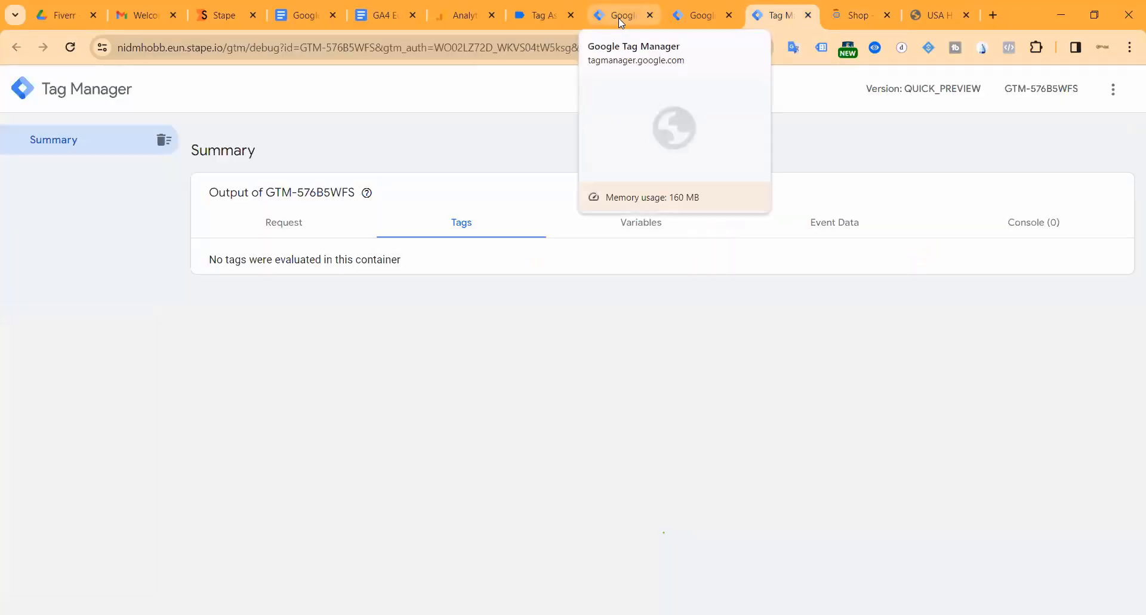
click(684, 23)
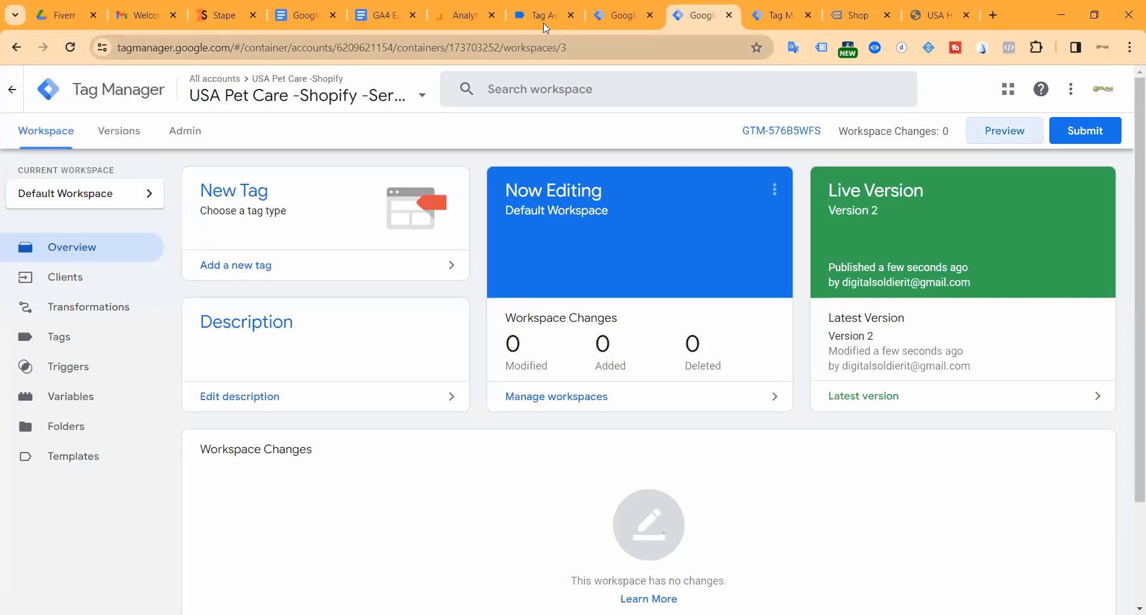
drag(540, 17, 704, 17)
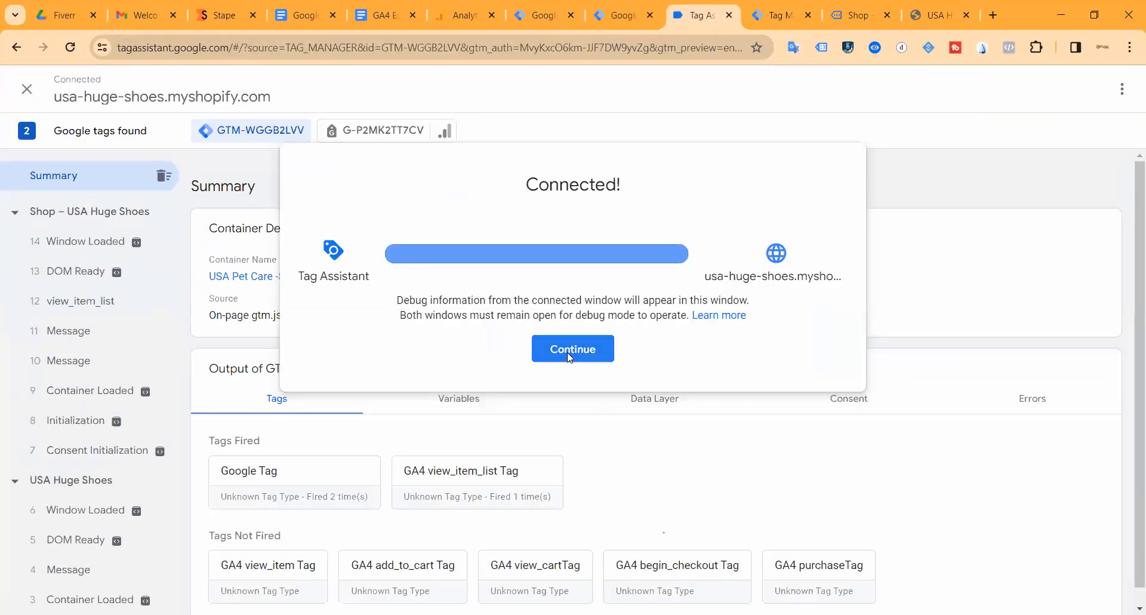
click(602, 350)
click(133, 299)
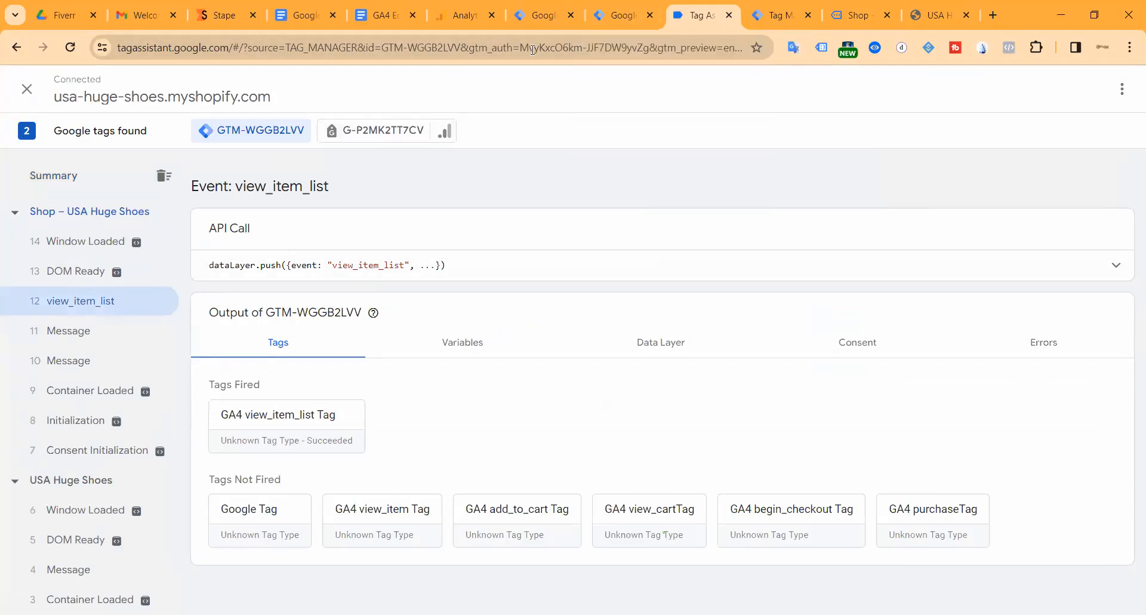
Open the Tags list of the server container and return to Tag Assistant.
click(770, 15)
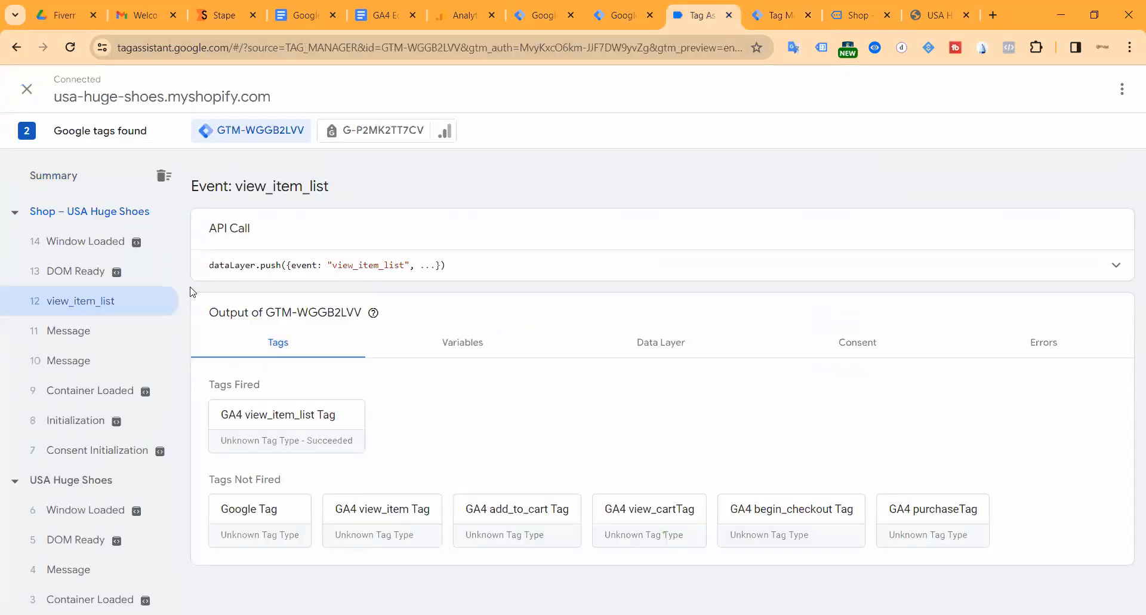
click(698, 17)
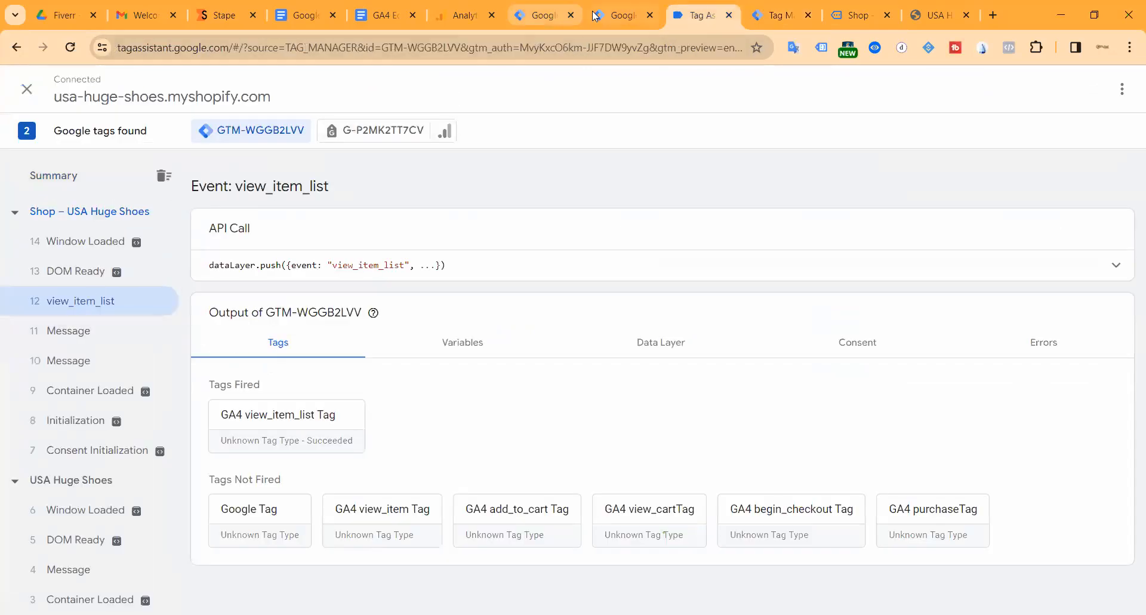
click(621, 15)
click(59, 336)
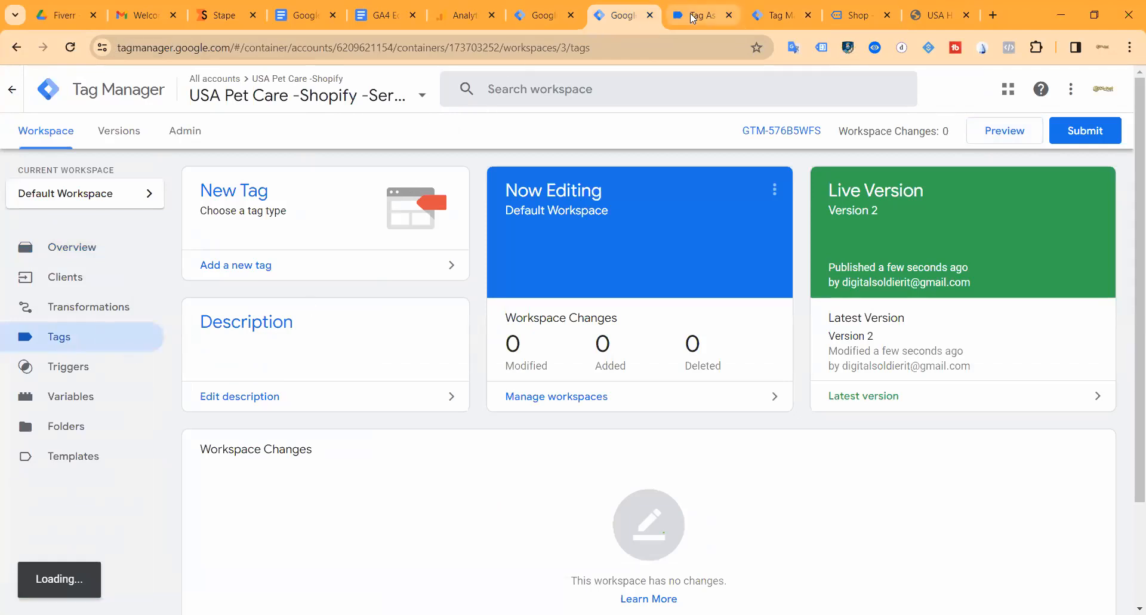
click(704, 16)
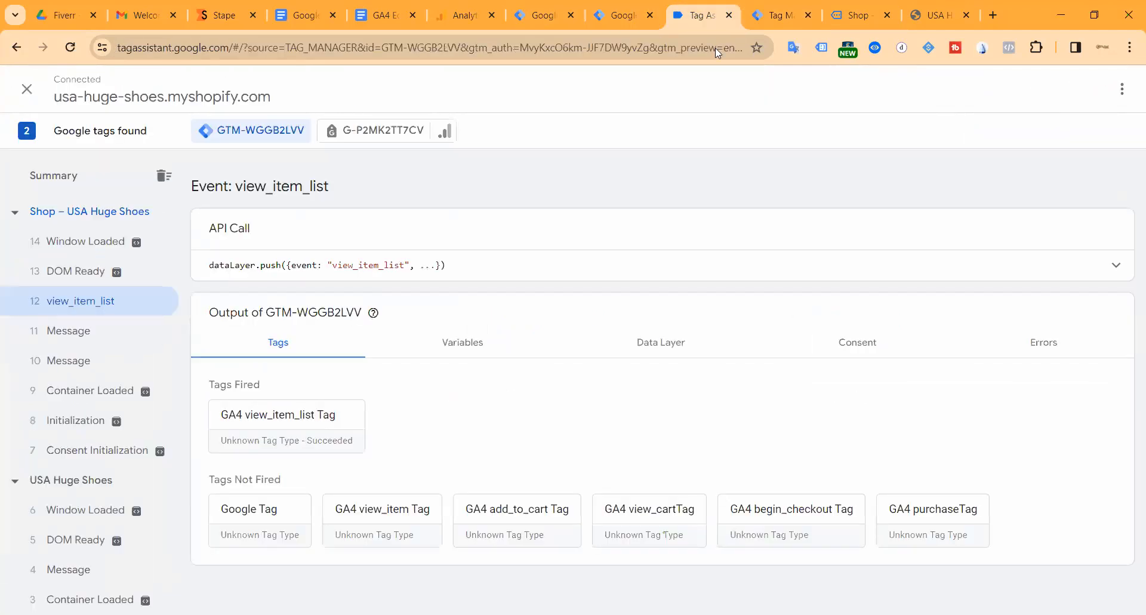
Examine the Google Analytics GA4 tag's properties and outgoing HTTP request for the view_item_list event in the server preview.
click(776, 15)
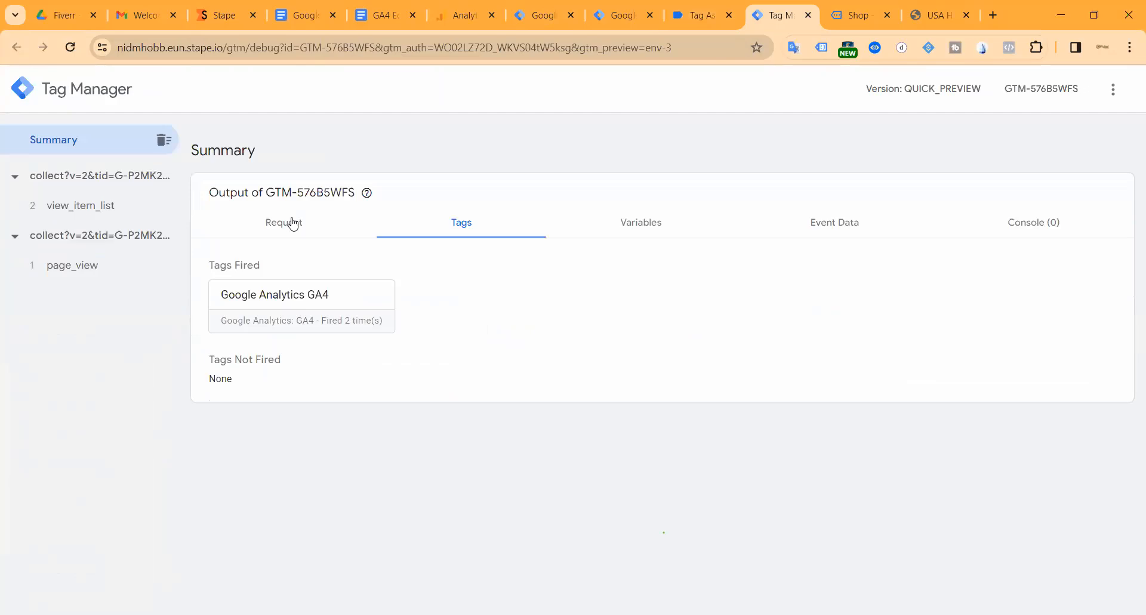
click(123, 209)
click(379, 311)
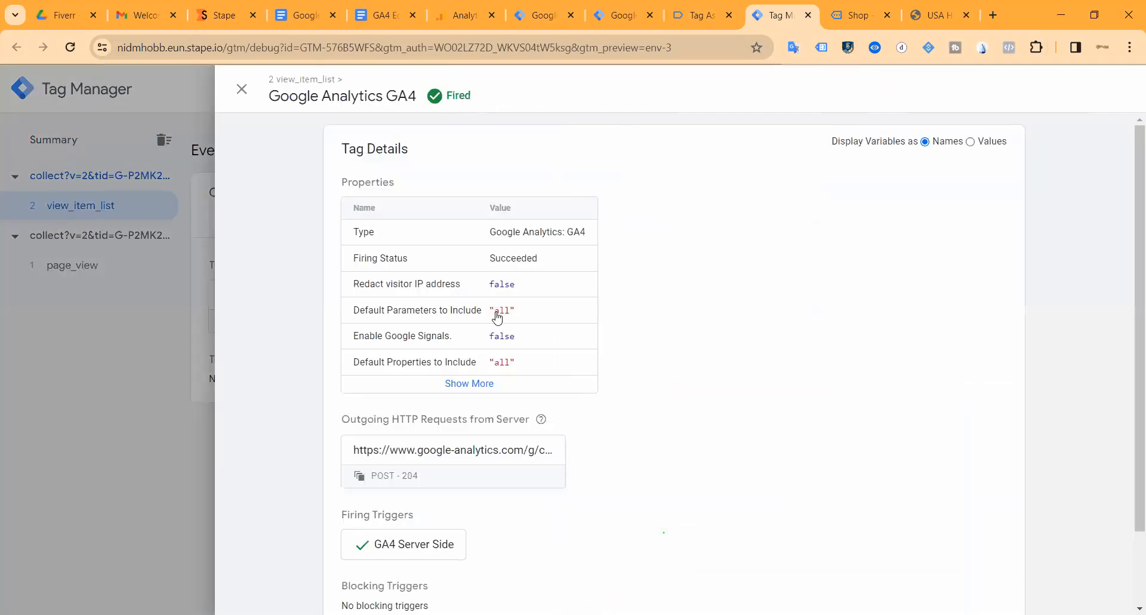
scroll(502, 308, down, 2)
click(493, 299)
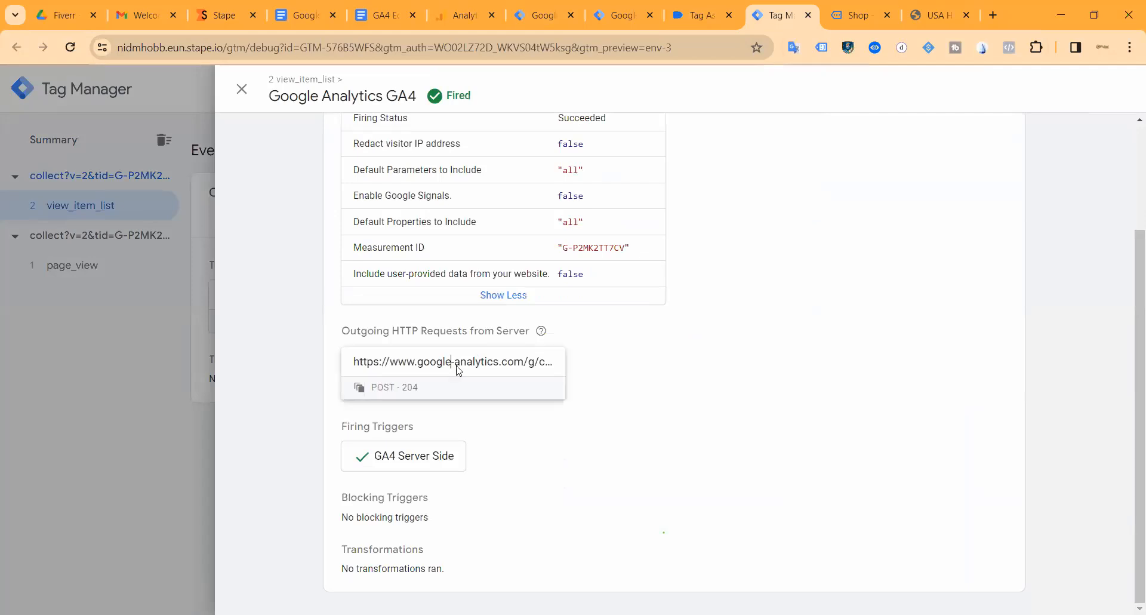
click(511, 365)
scroll(472, 370, down, 10)
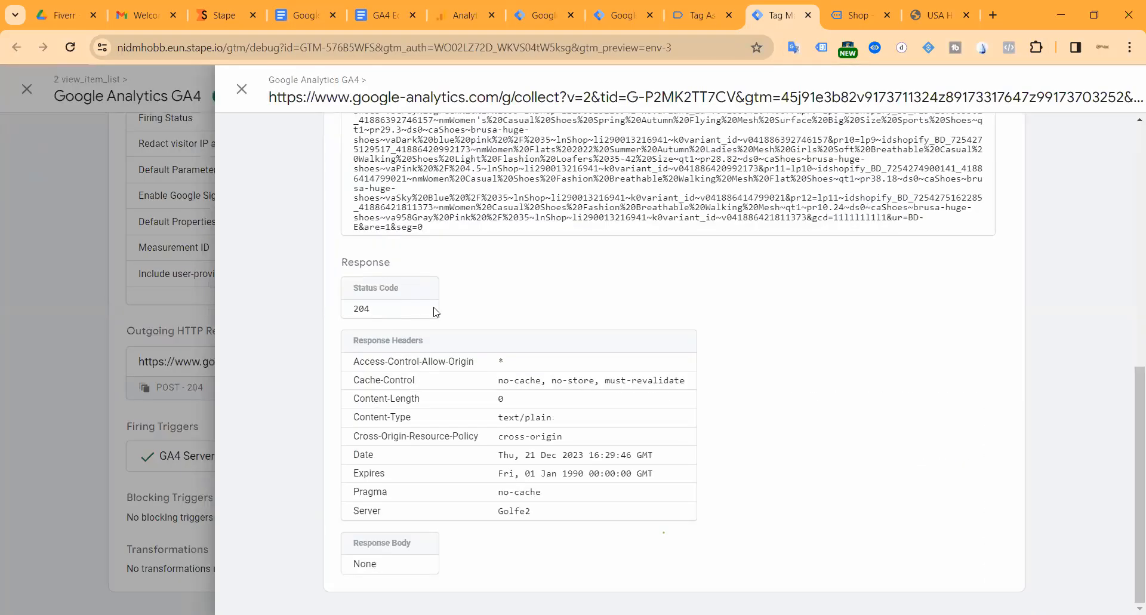
click(242, 89)
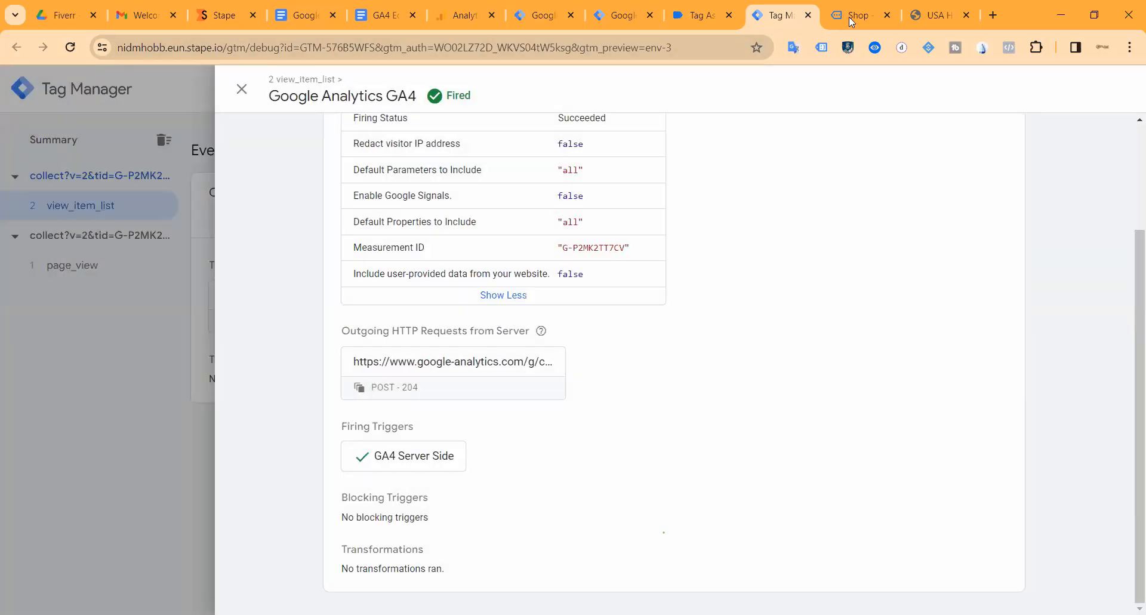
Open the 2021 Spring Autumn Baby Girls Boys Canvas Shoes product page and inspect the GA4 view_item Tag in Tag Assistant.
click(859, 15)
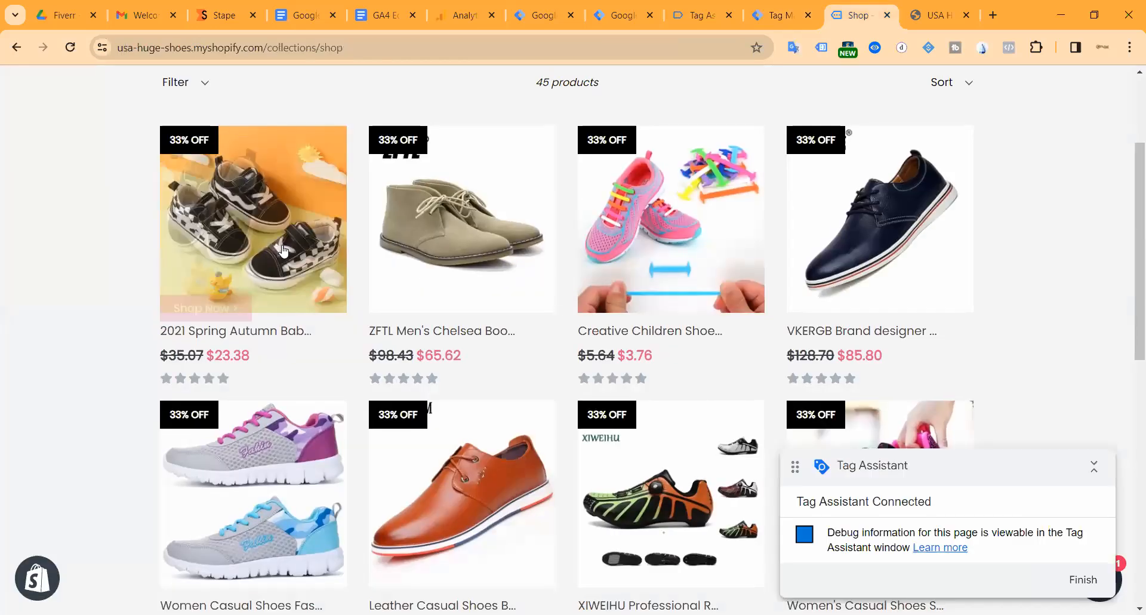
click(284, 250)
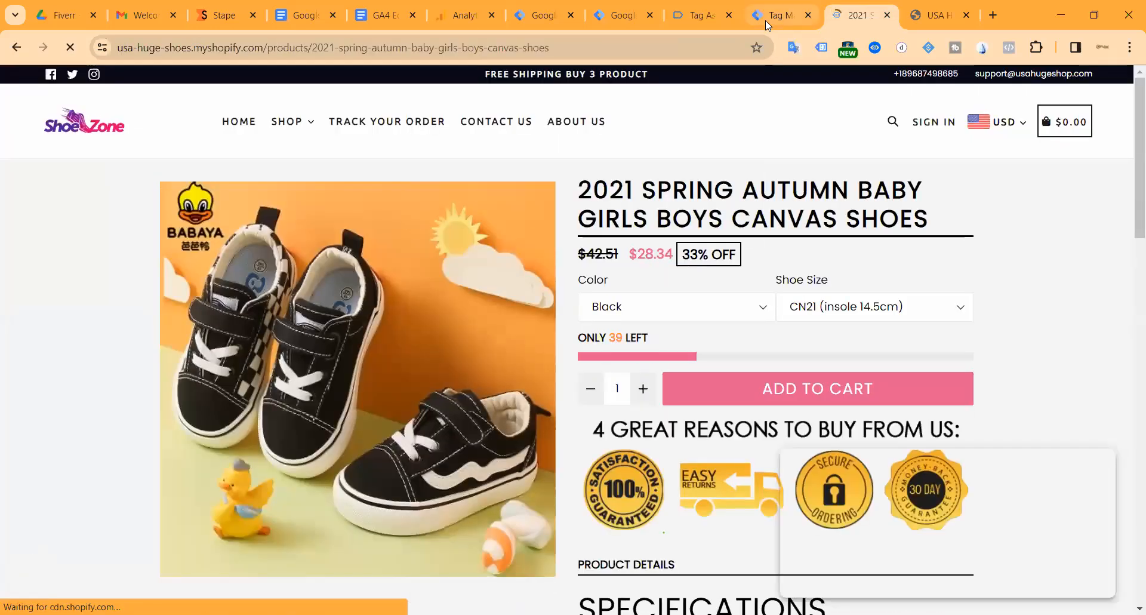
click(766, 16)
drag(700, 17, 743, 25)
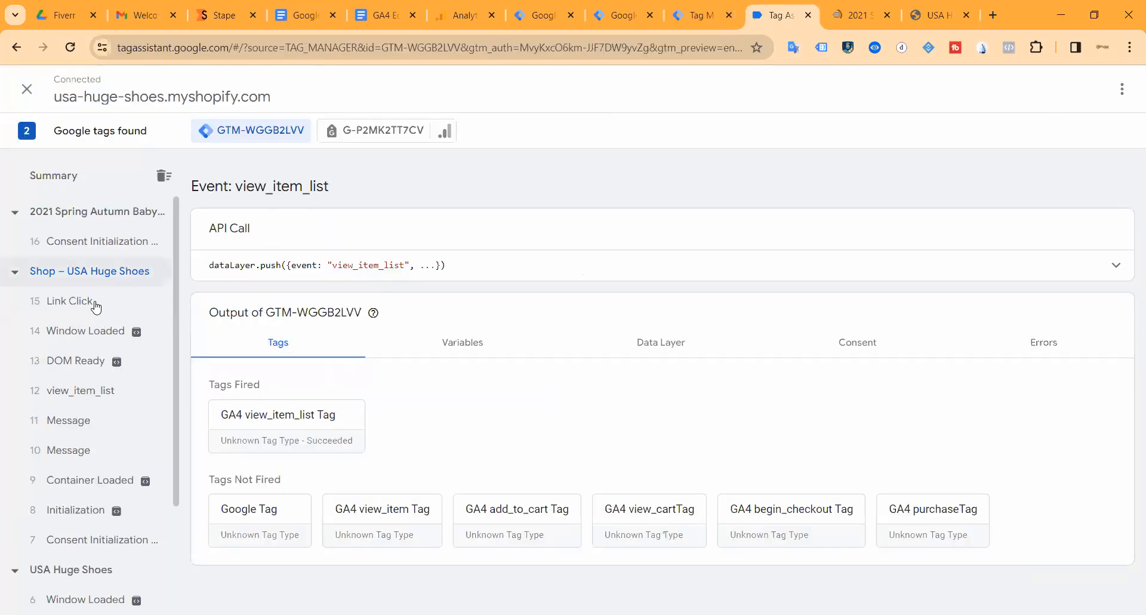
click(271, 441)
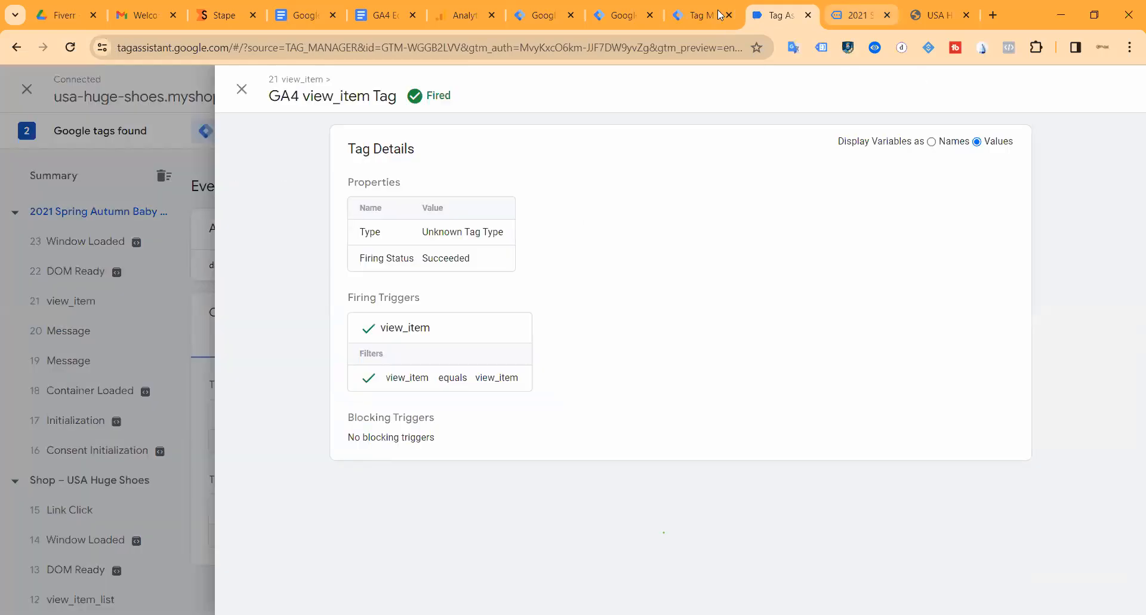
Check the product page's events in the server container preview.
click(858, 16)
click(701, 16)
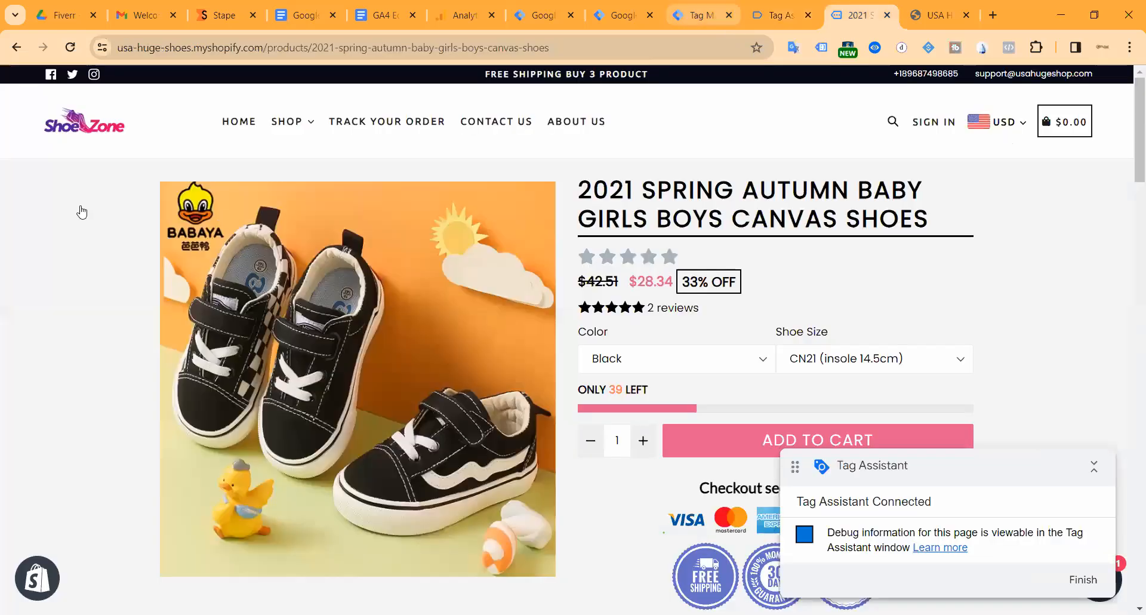
click(95, 210)
click(66, 131)
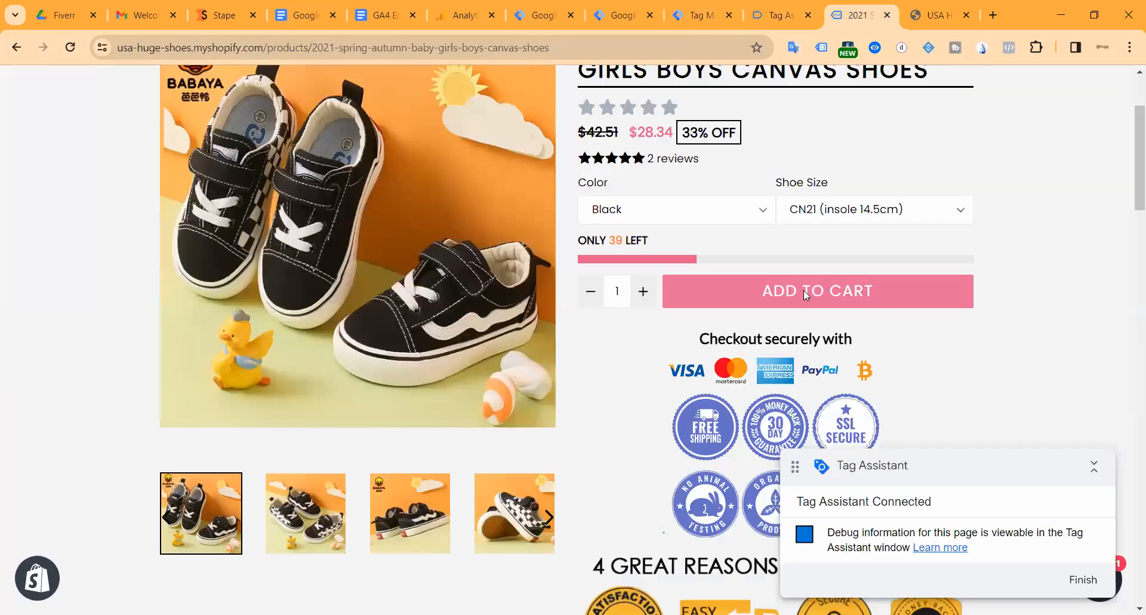
Add the canvas shoes to the cart and check the add_to_cart event in Tag Assistant and the server preview.
click(803, 291)
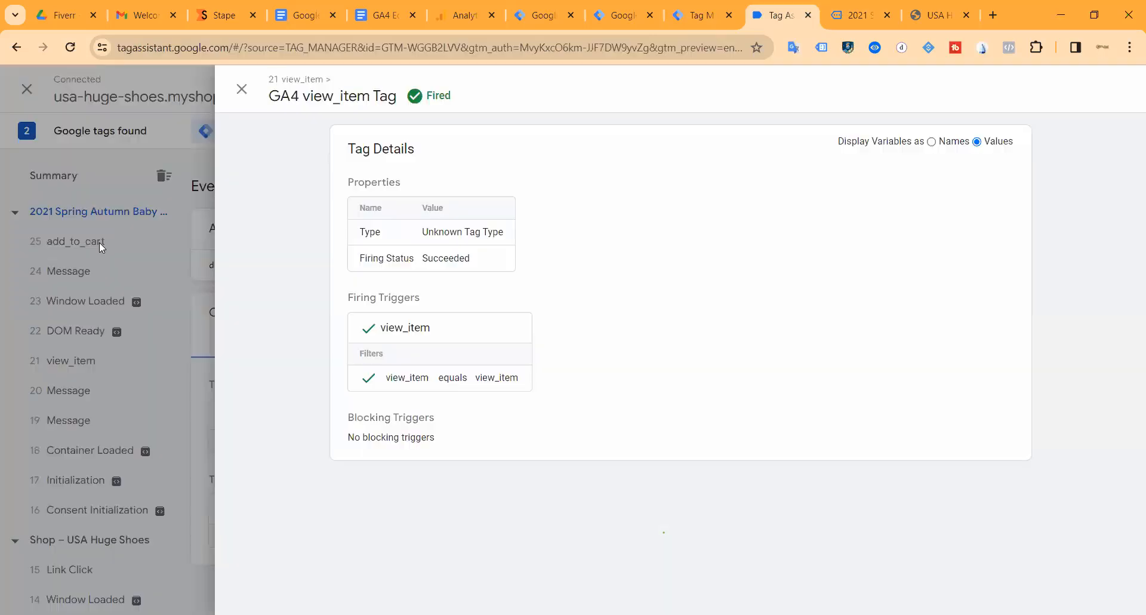
click(140, 230)
click(702, 18)
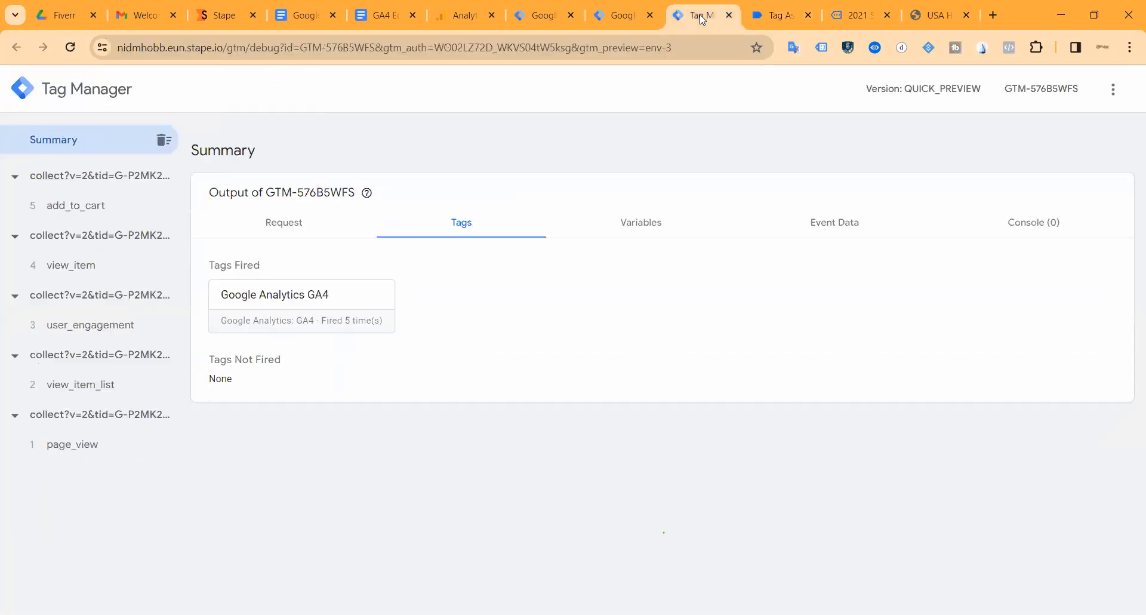
click(103, 207)
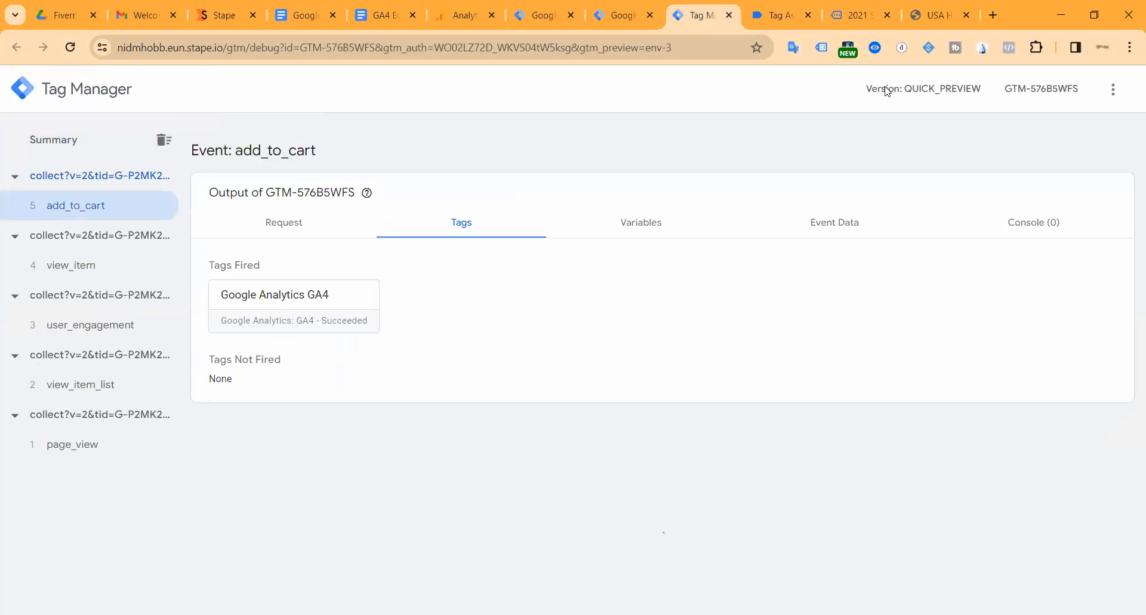
Open the store's shopping cart page from the product page.
click(850, 21)
scroll(737, 180, down, 2)
scroll(978, 190, up, 5)
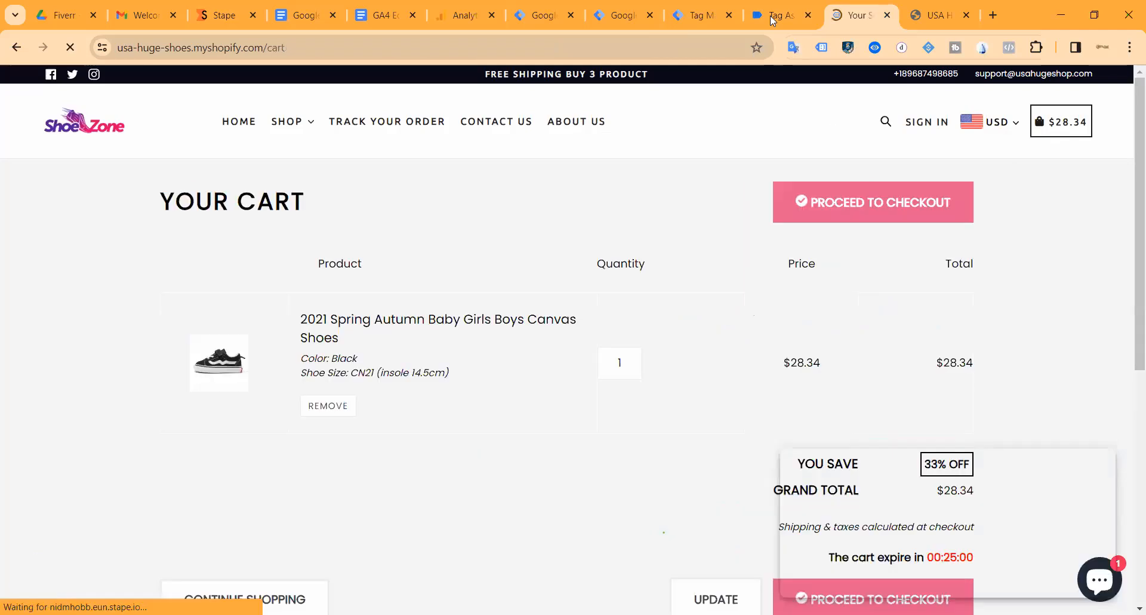
Check the cart events in Tag Assistant and the server container preview.
click(781, 20)
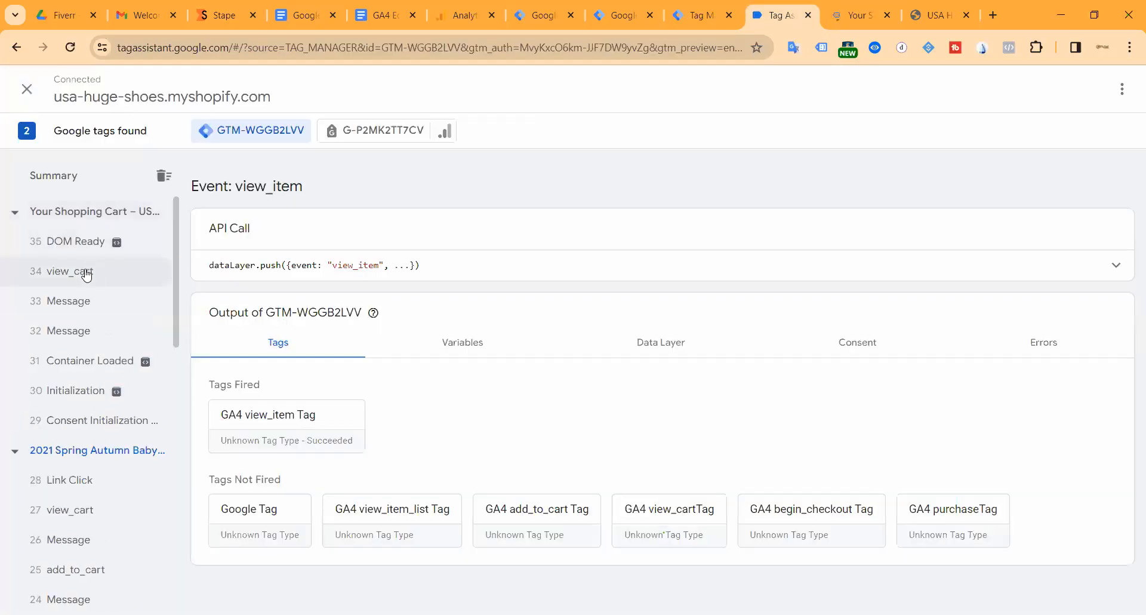
click(696, 19)
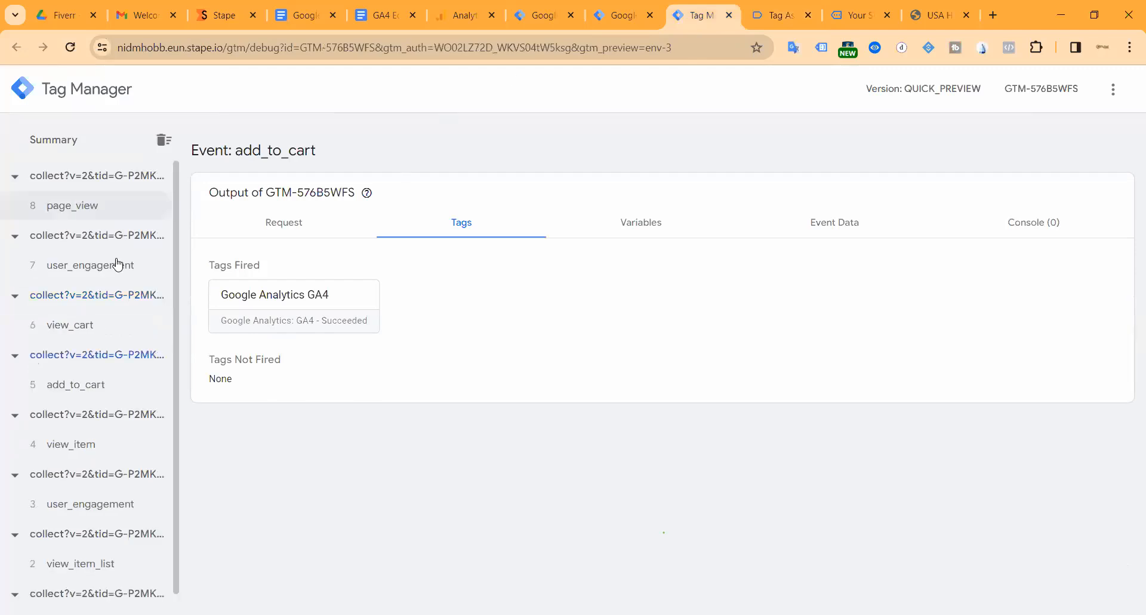
click(86, 383)
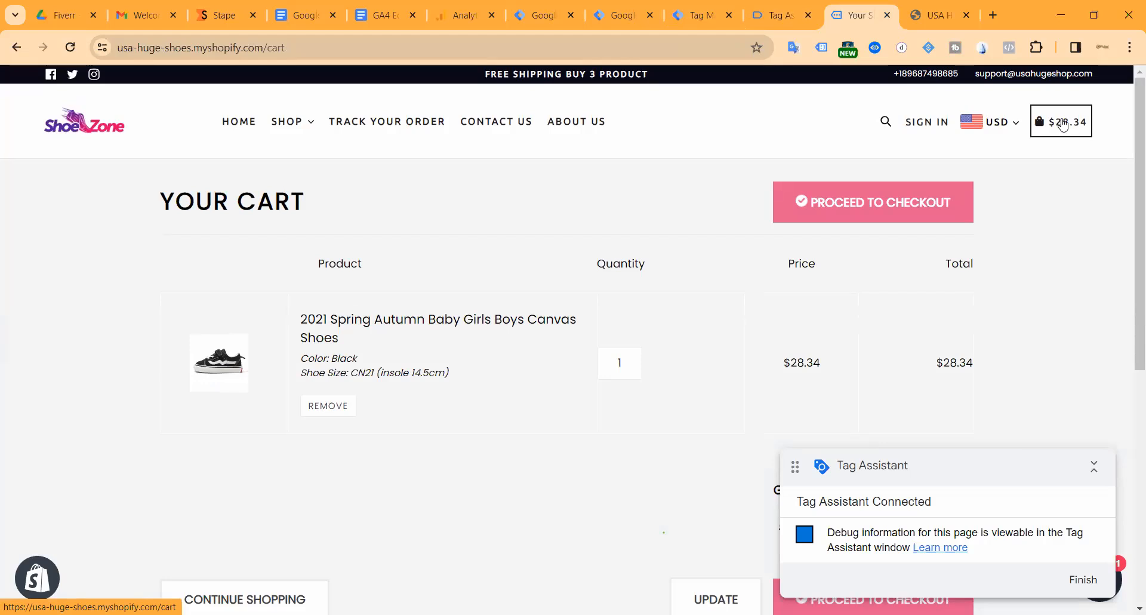
Reopen the shopping cart page and move the Tag Assistant pop-up away from the order total.
click(1074, 123)
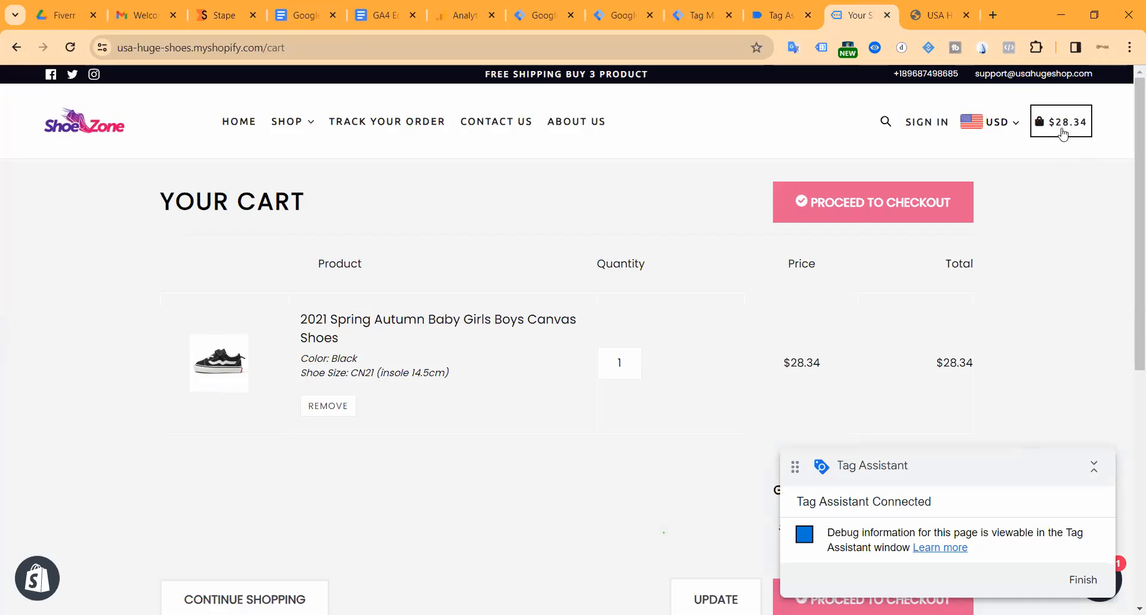
drag(985, 468, 514, 479)
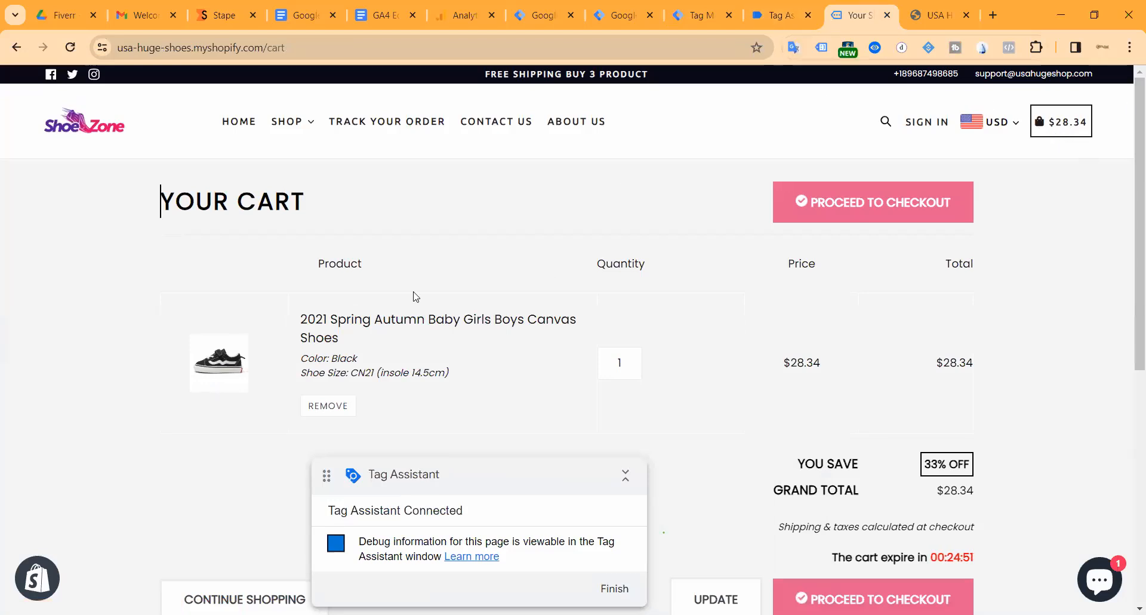
Check the cart events in Tag Assistant and the server preview, and proceed from the cart to checkout.
scroll(670, 235, down, 5)
click(776, 15)
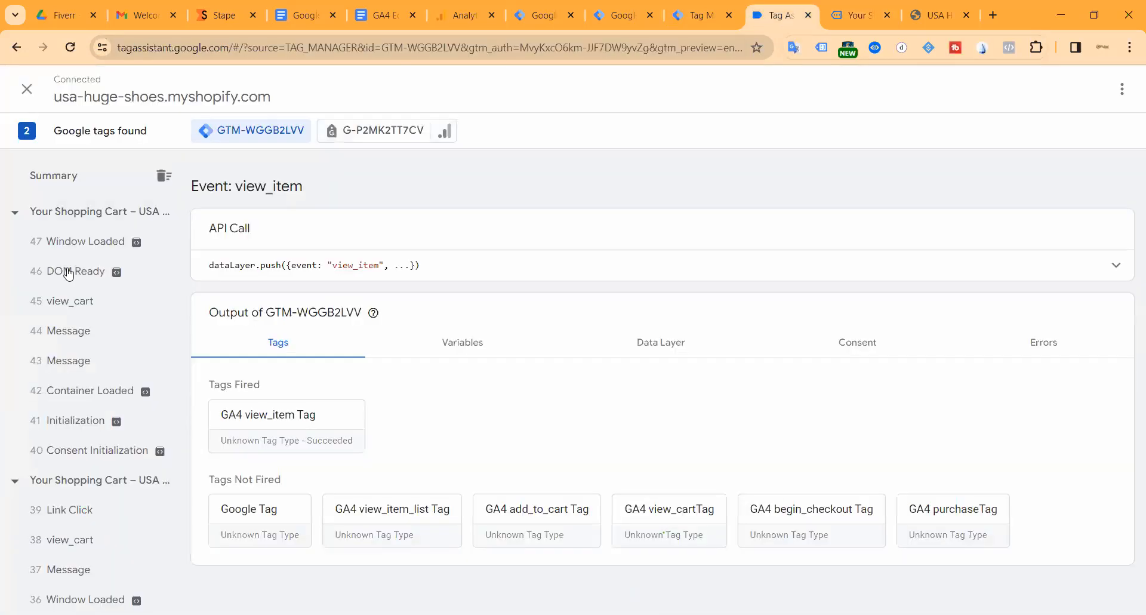
click(702, 15)
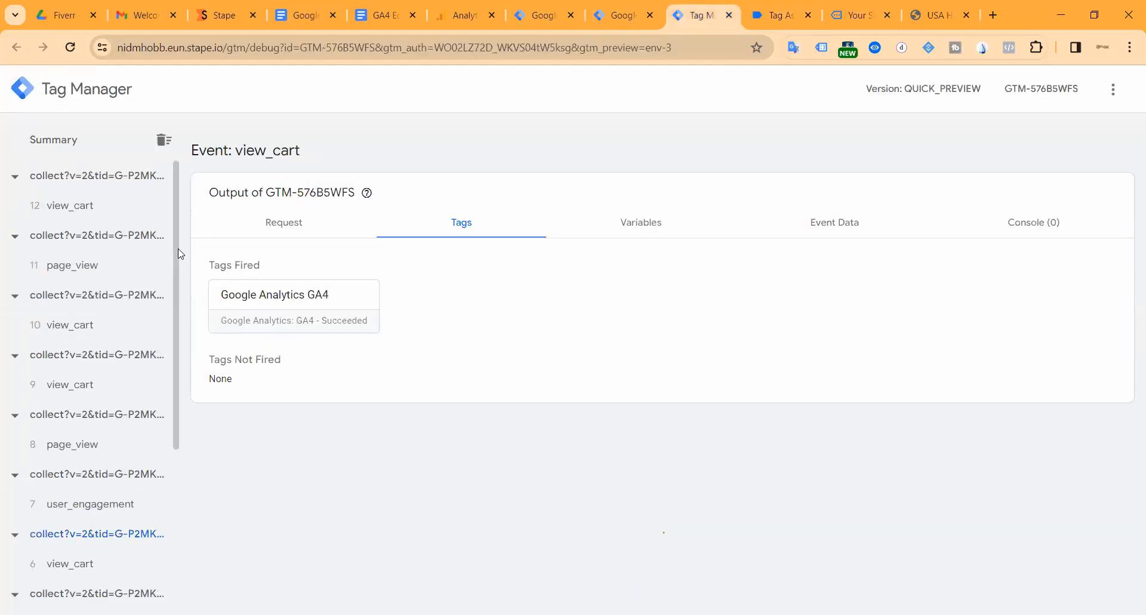
click(861, 13)
click(884, 298)
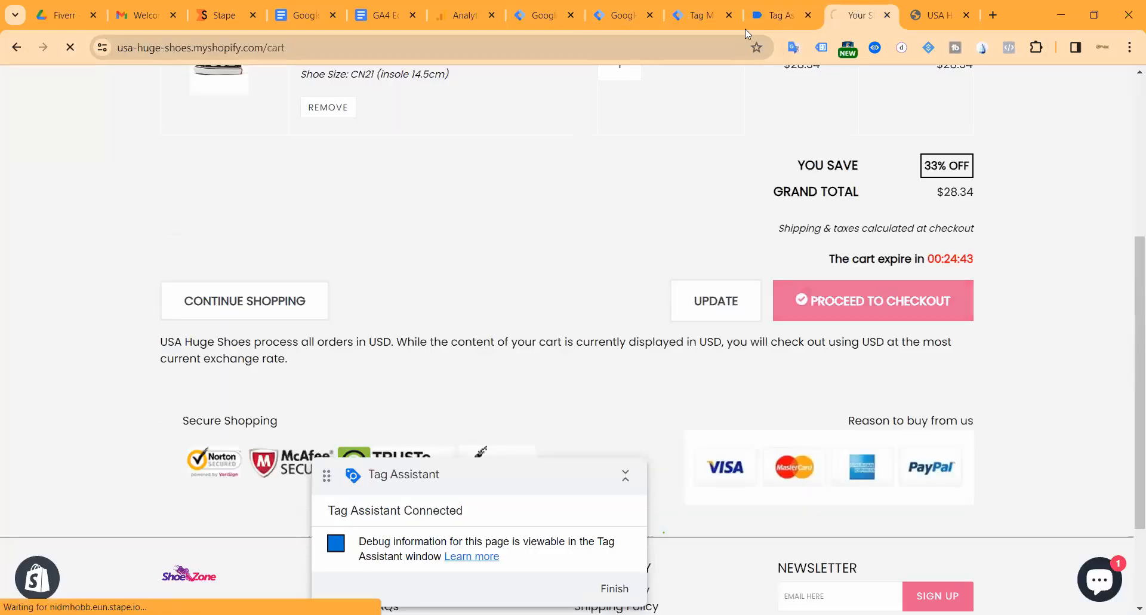
Switch to Google Analytics, finish the data collection setup and open DebugView for the usa-huge-shoes property.
click(466, 15)
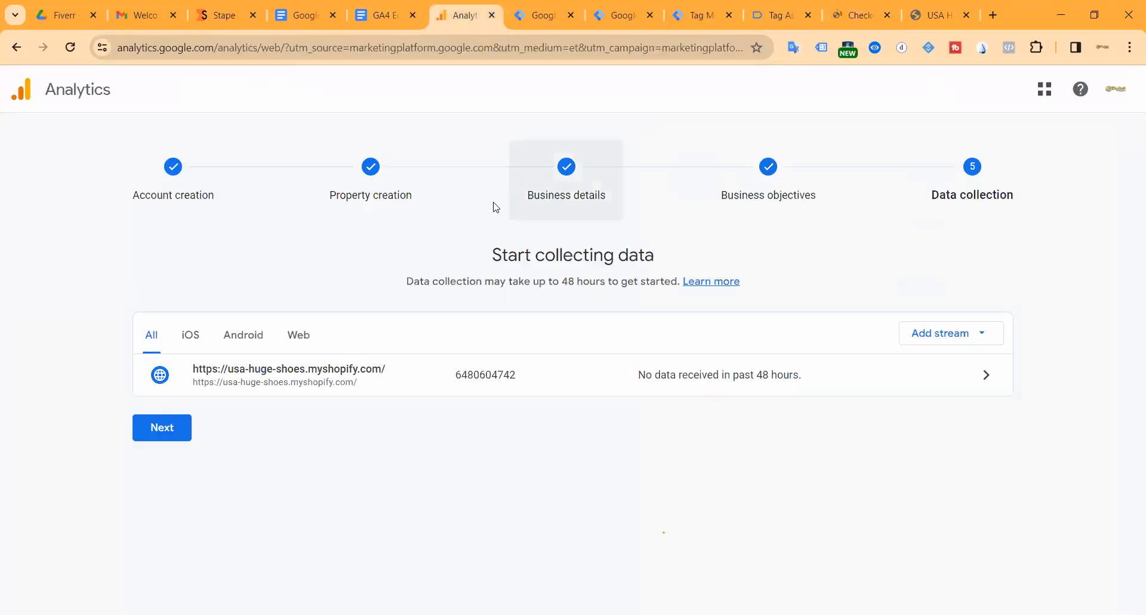
click(160, 427)
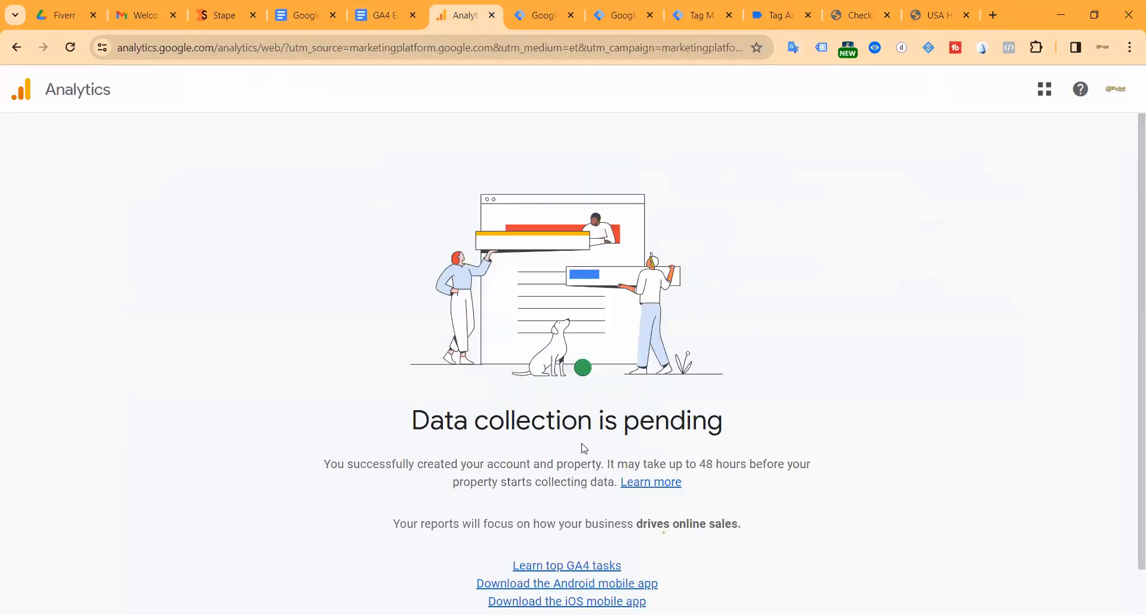
scroll(551, 376, down, 1)
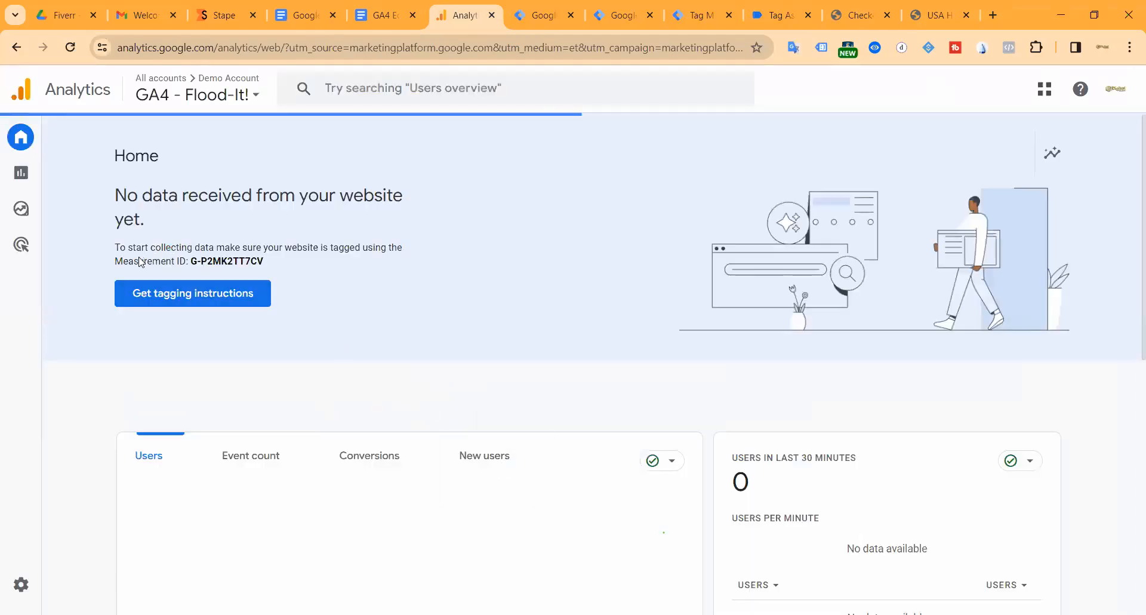
scroll(173, 245, down, 5)
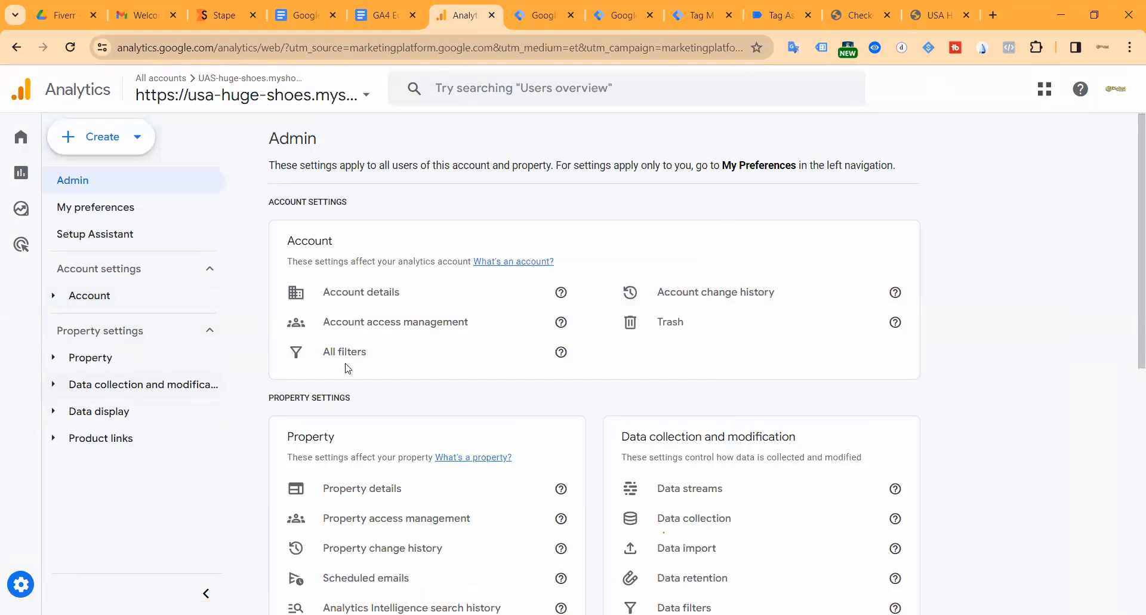
scroll(634, 307, down, 8)
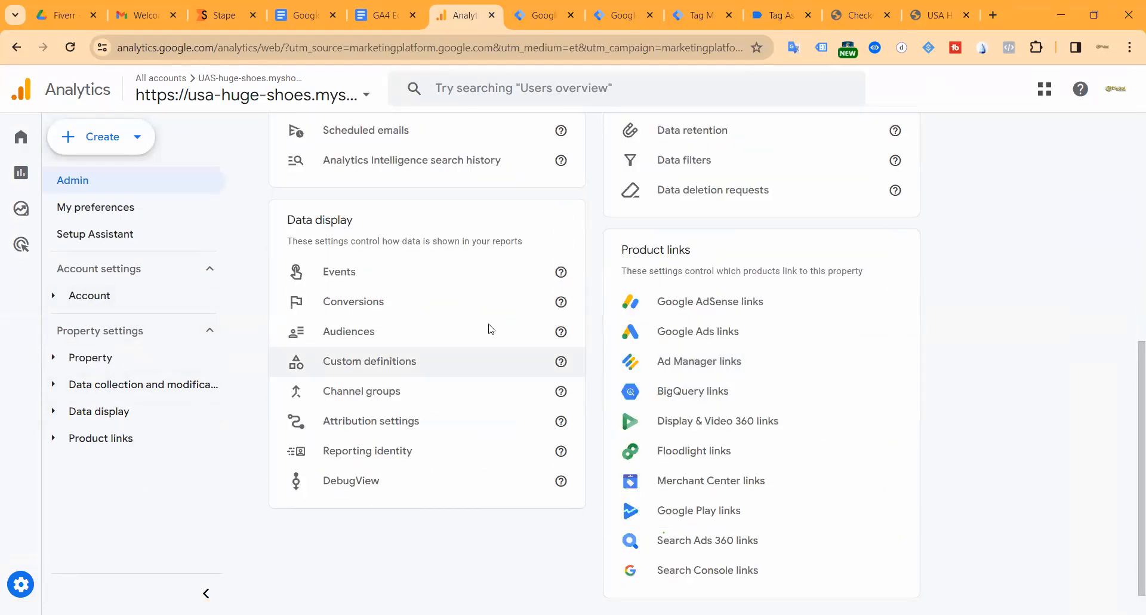
click(351, 483)
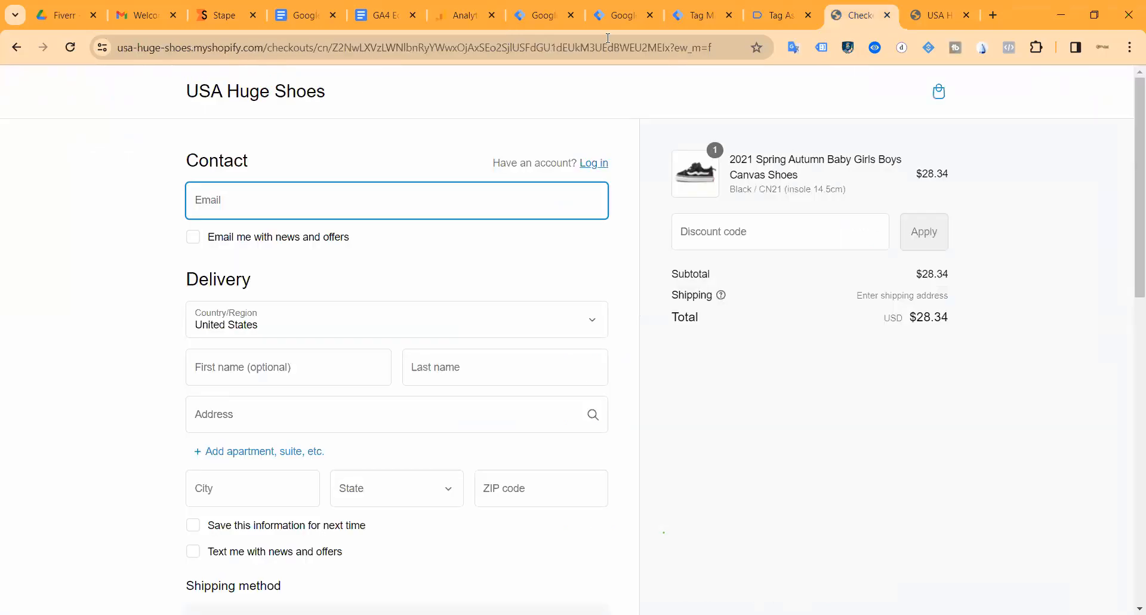
click(463, 14)
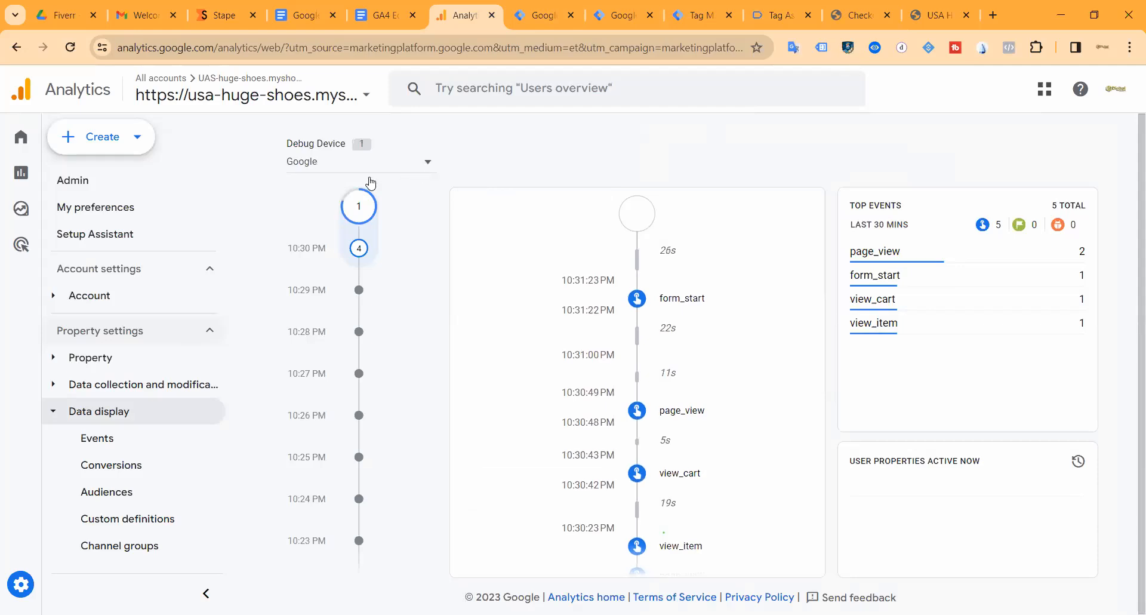
Fill in the checkout's contact and delivery fields with the first saved customer profile.
click(844, 18)
click(354, 207)
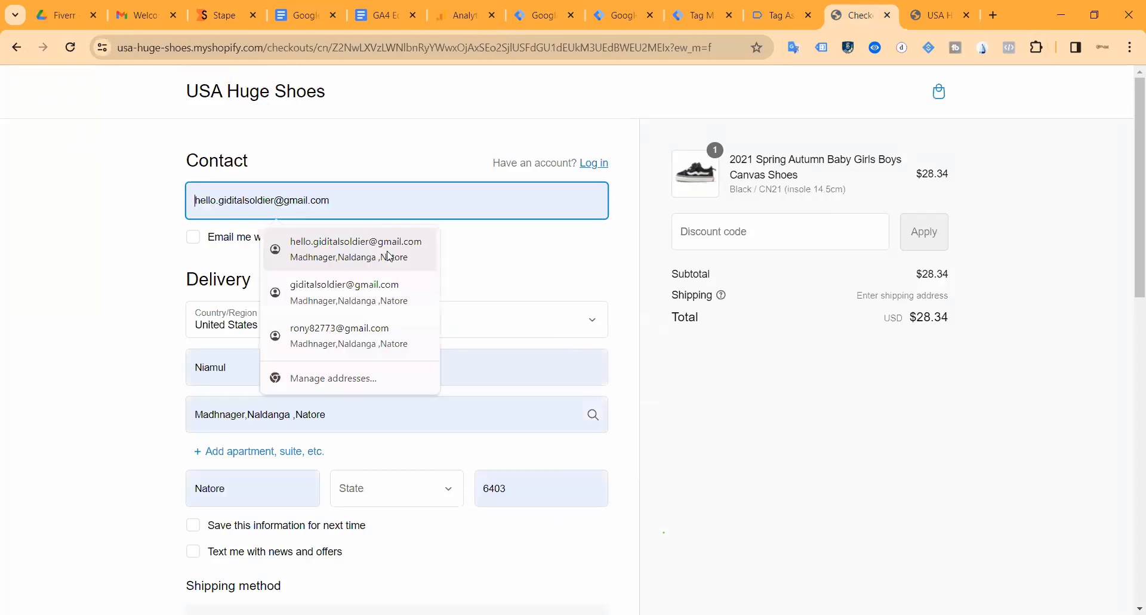
click(419, 256)
Set the delivery state to Alaska and replace the ZIP code with one from that state.
scroll(333, 273, down, 7)
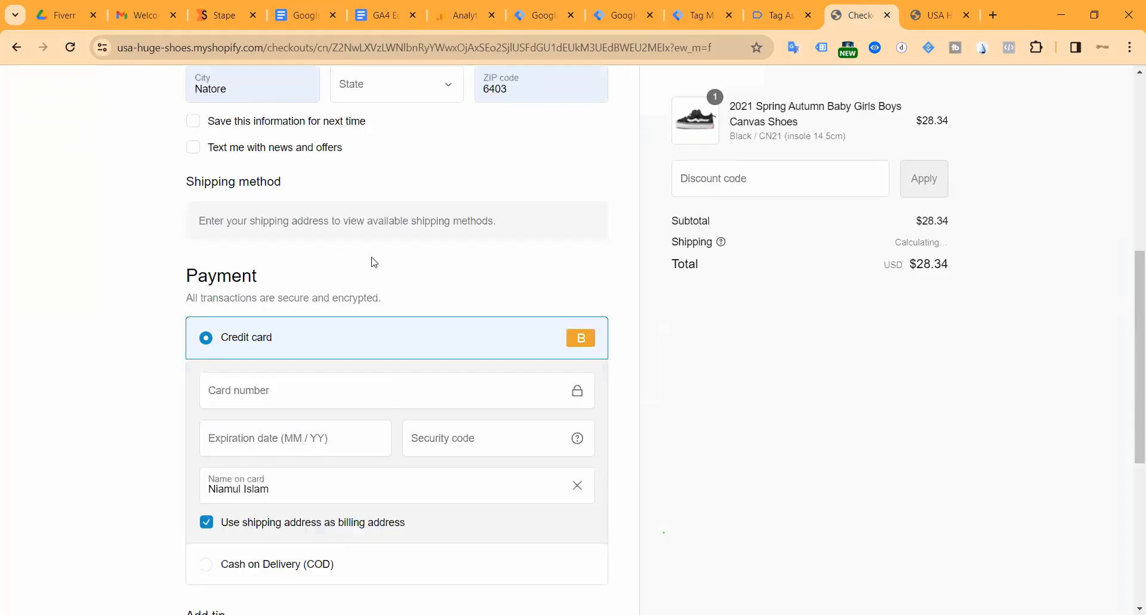
scroll(371, 259, up, 2)
click(394, 237)
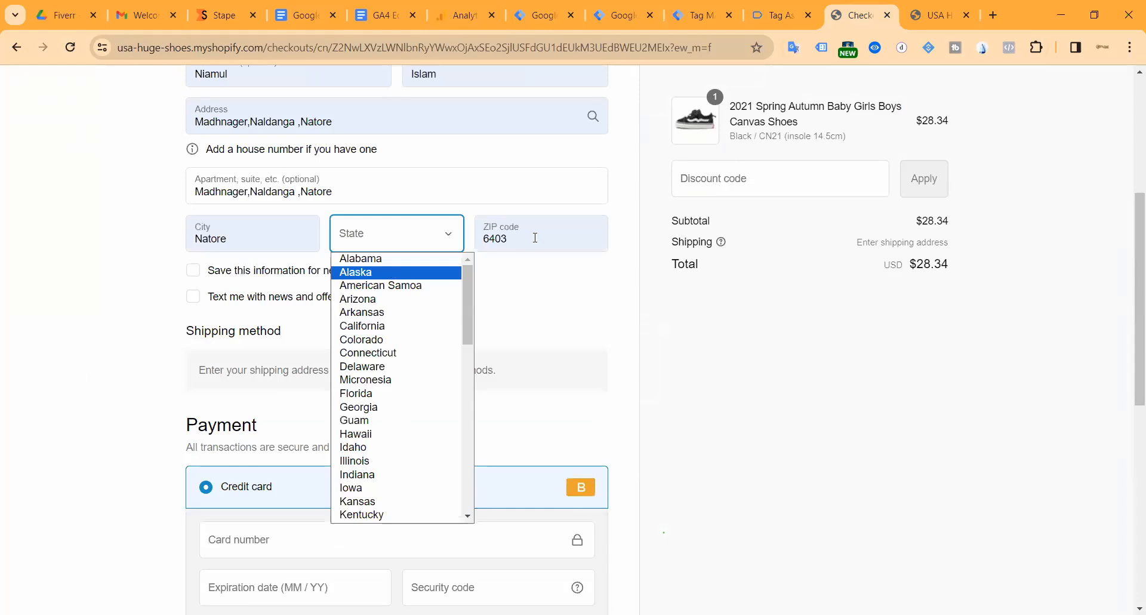
double_click(535, 237)
key(BackSpace)
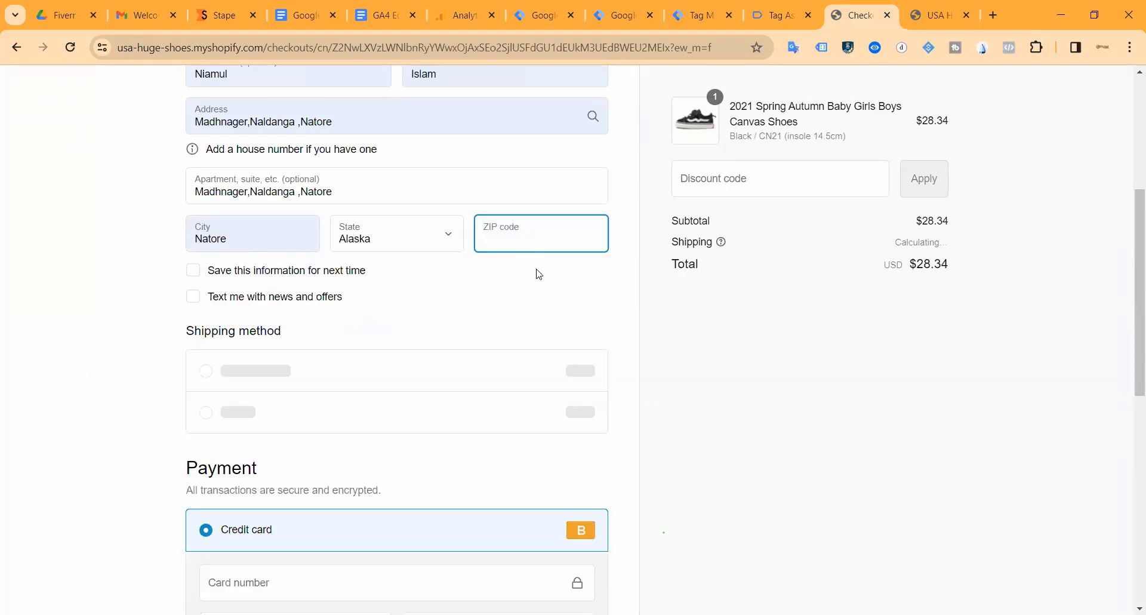
text(99504)
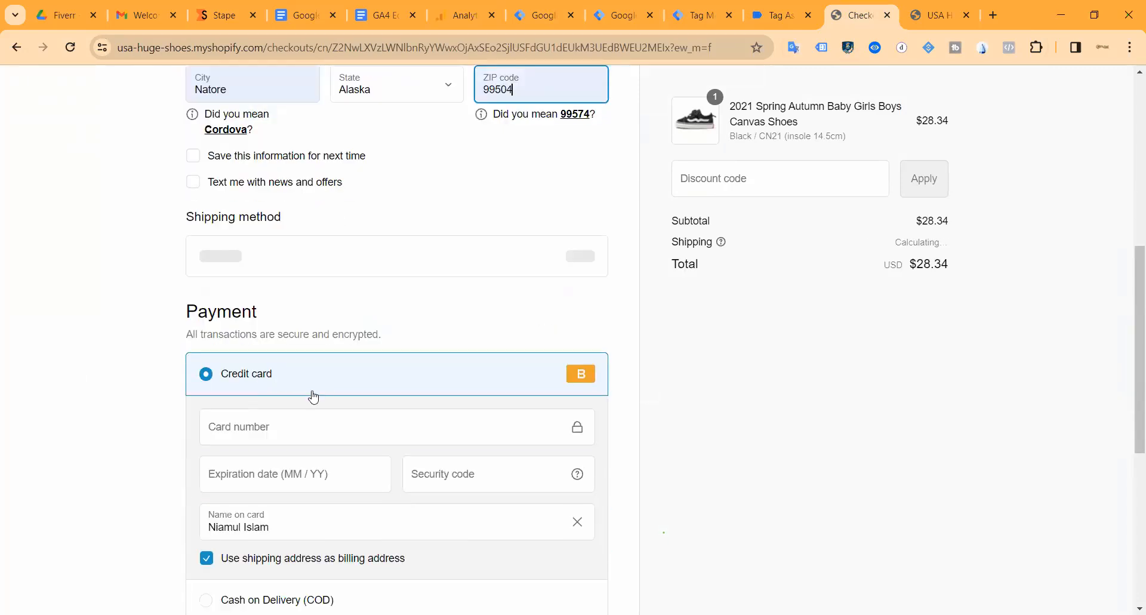
scroll(310, 394, down, 3)
Enter the test credit card's number, expiration date and security code in the payment section.
click(228, 277)
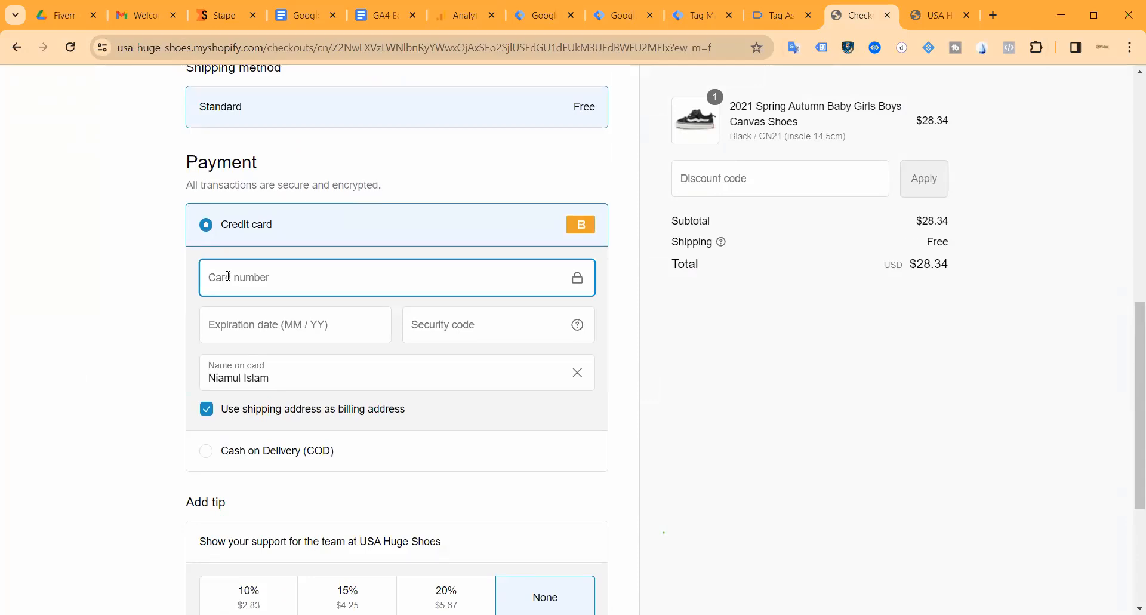
text(1)
click(229, 320)
text(12 / )
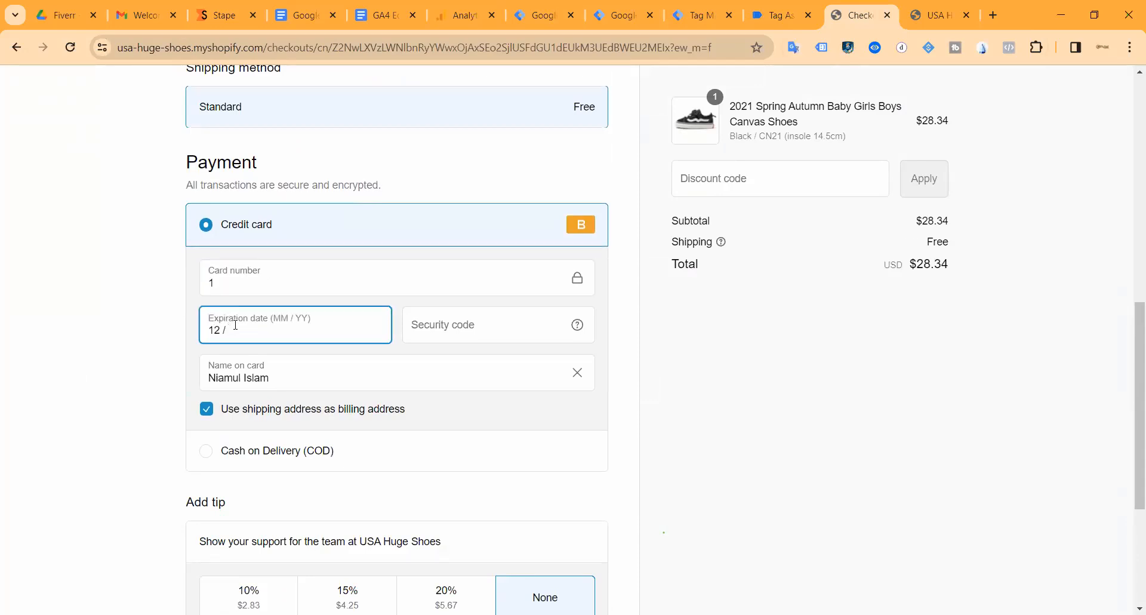
text(25)
click(436, 323)
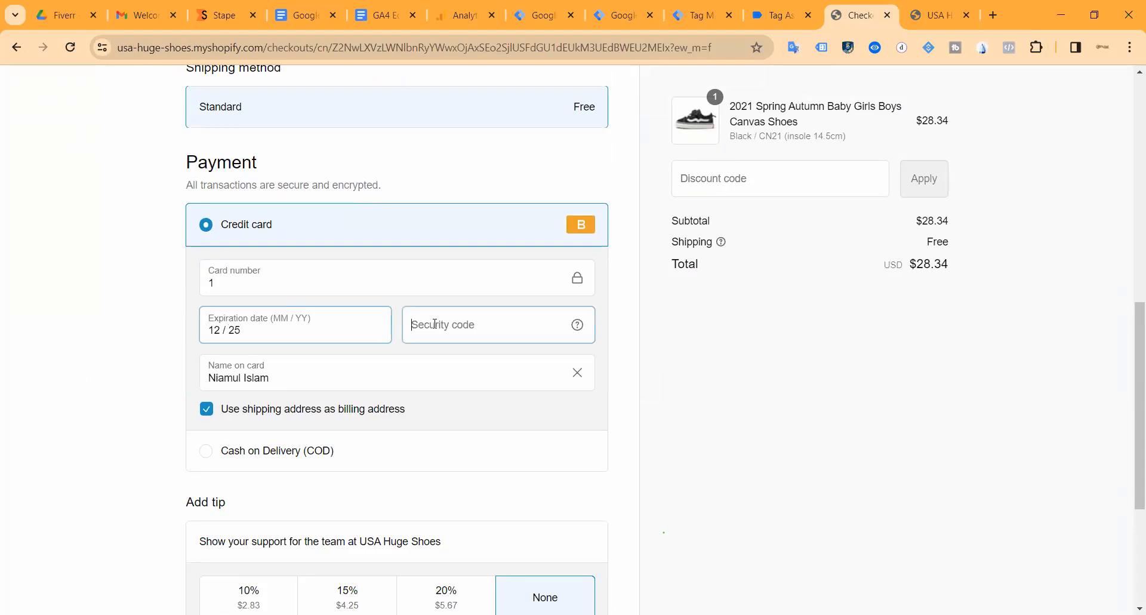
text(111)
key(Tab)
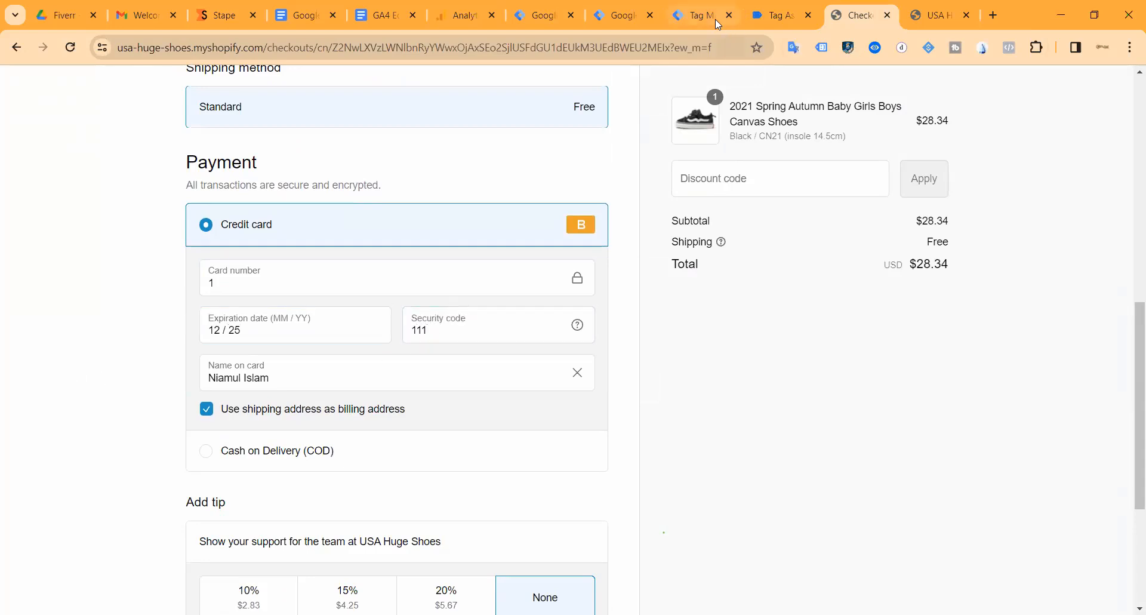
Check the checkout events in the server preview and Tag Assistant, and review the tag lists of the web and server containers.
click(694, 15)
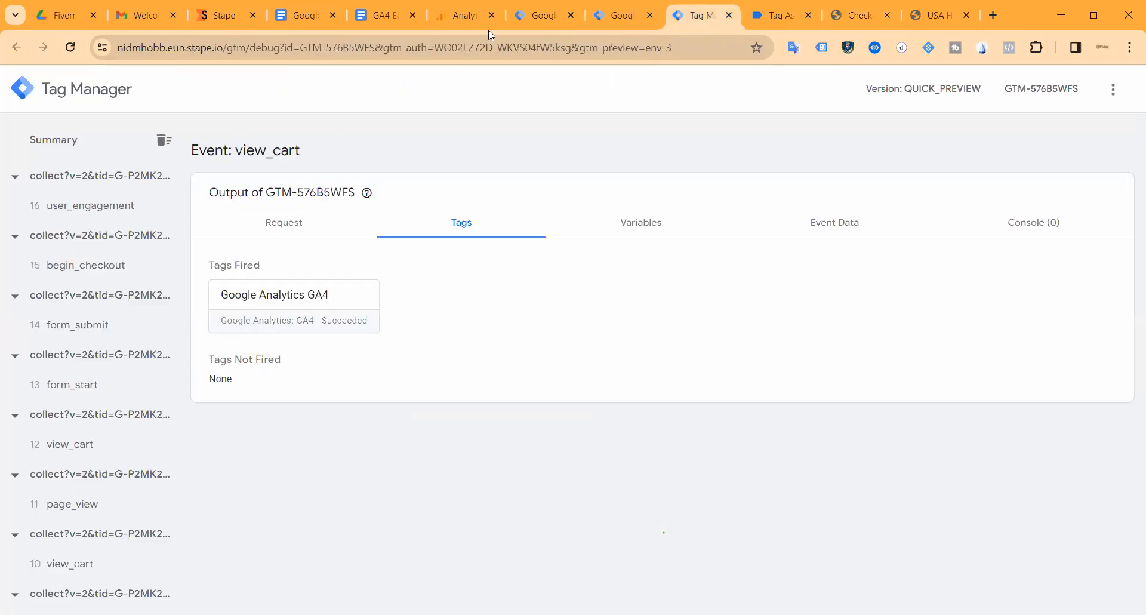
click(533, 15)
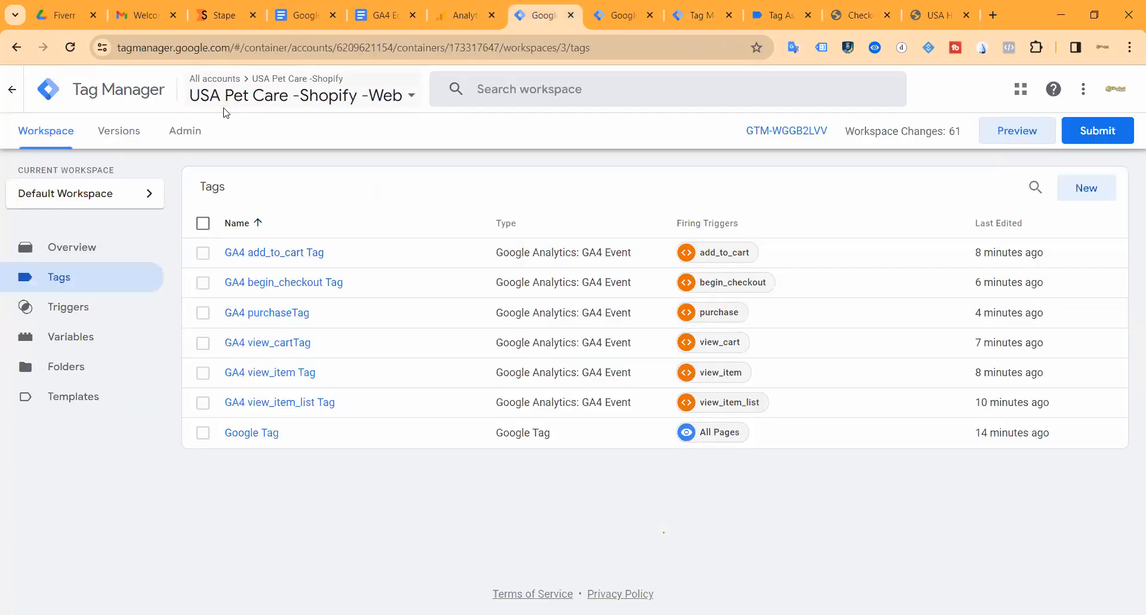
key(ctrl+Tab)
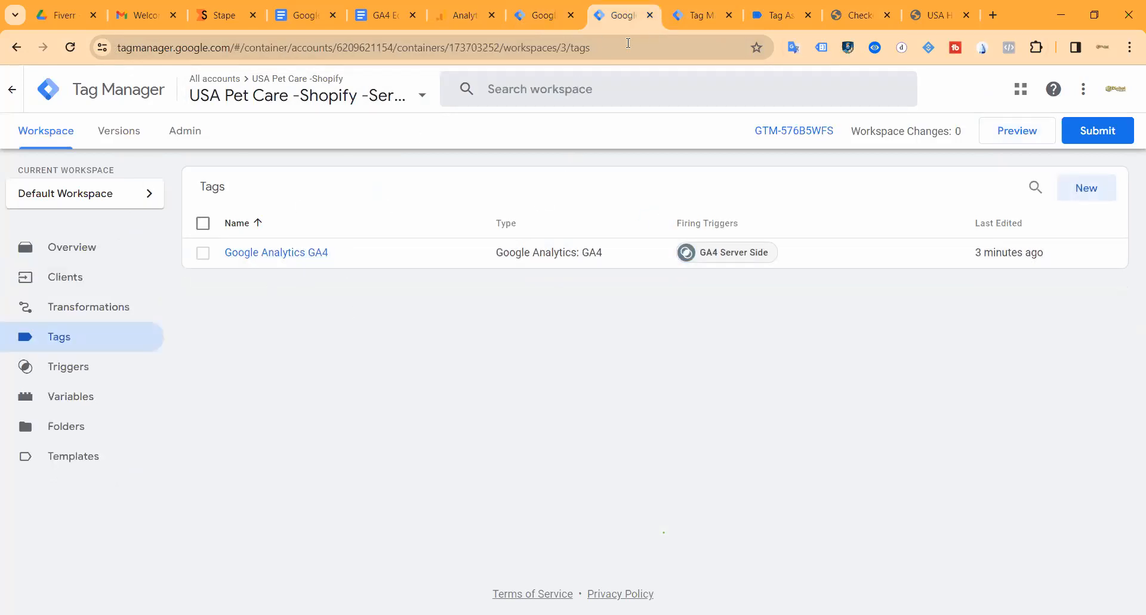
click(770, 16)
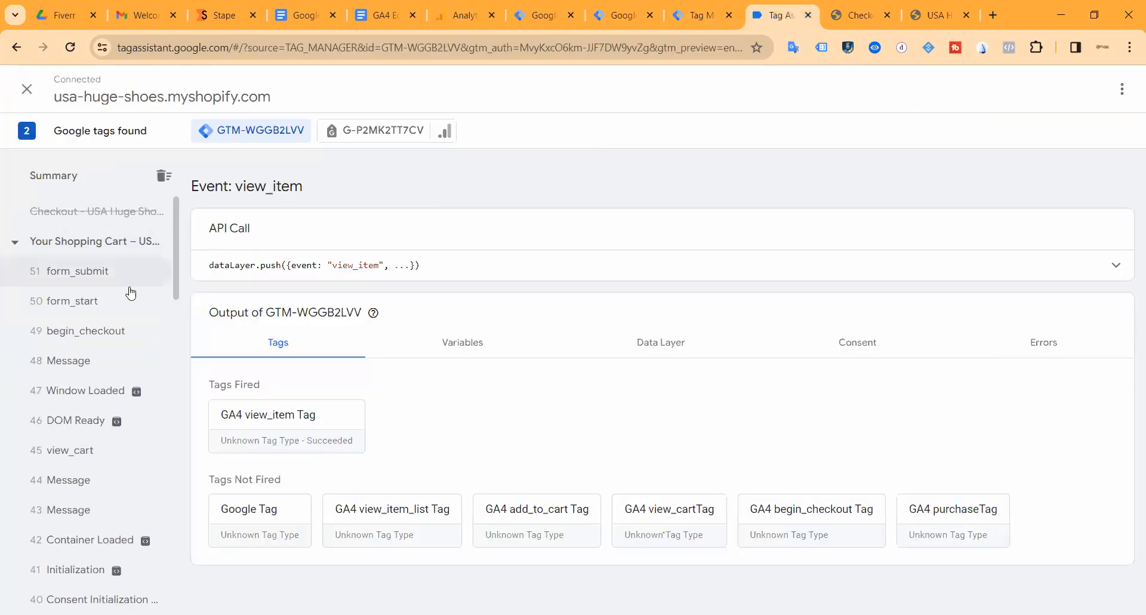
click(540, 18)
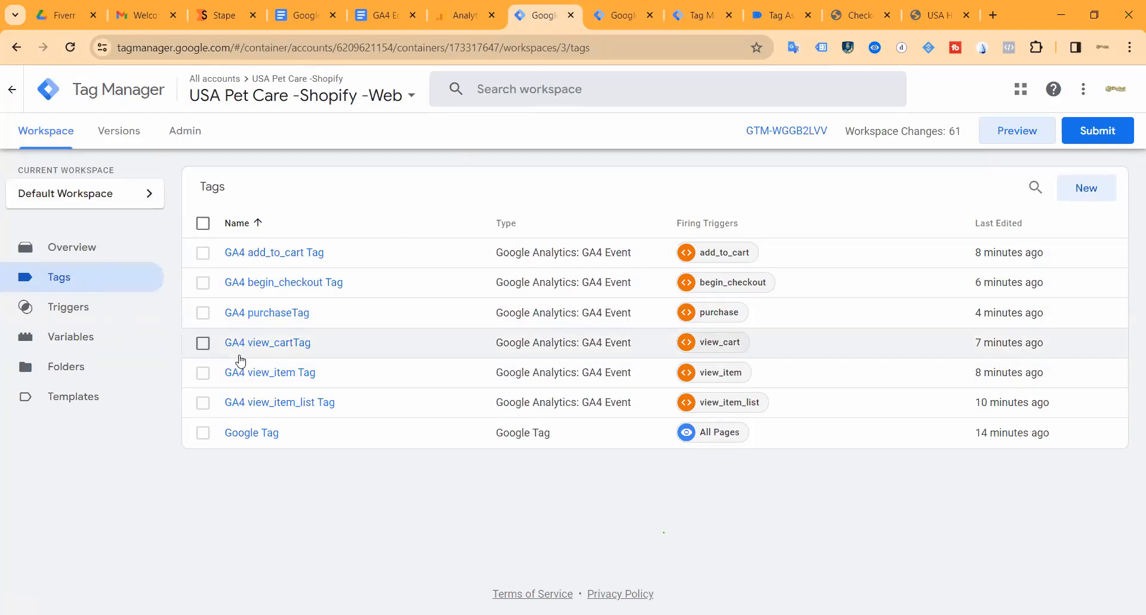
click(692, 18)
click(771, 18)
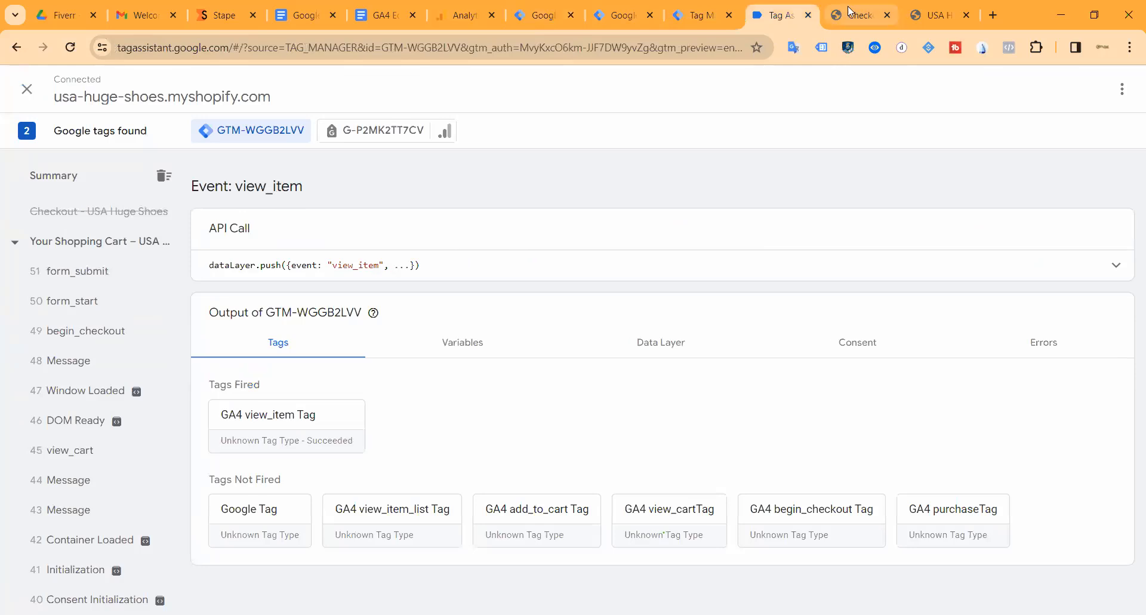
Submit the payment for the canvas shoes order without a tip and check on the order's processing.
click(852, 14)
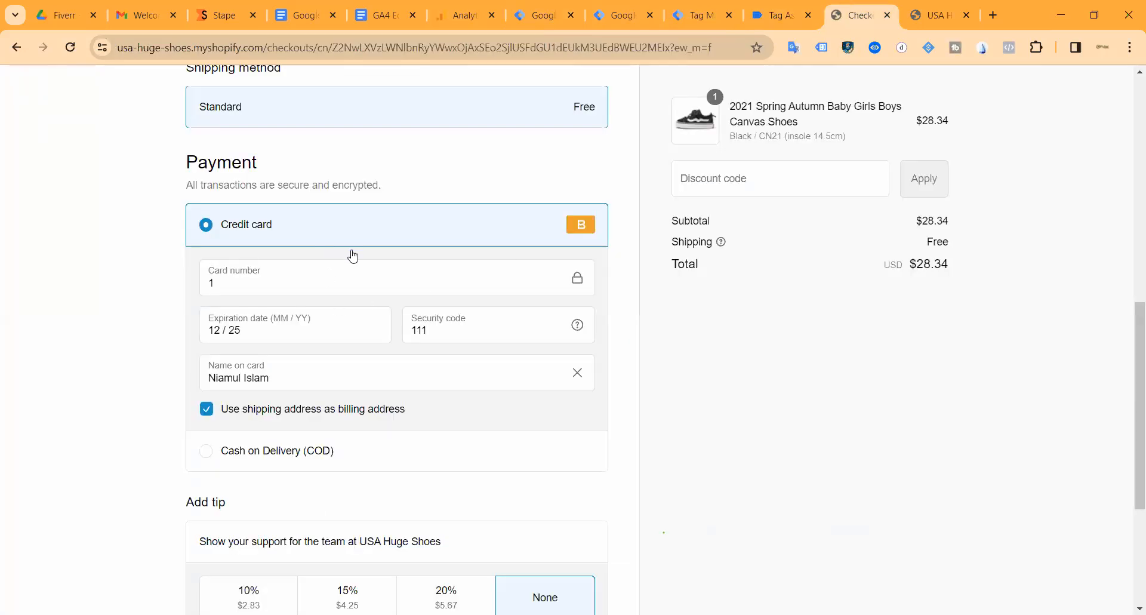
scroll(350, 254, down, 4)
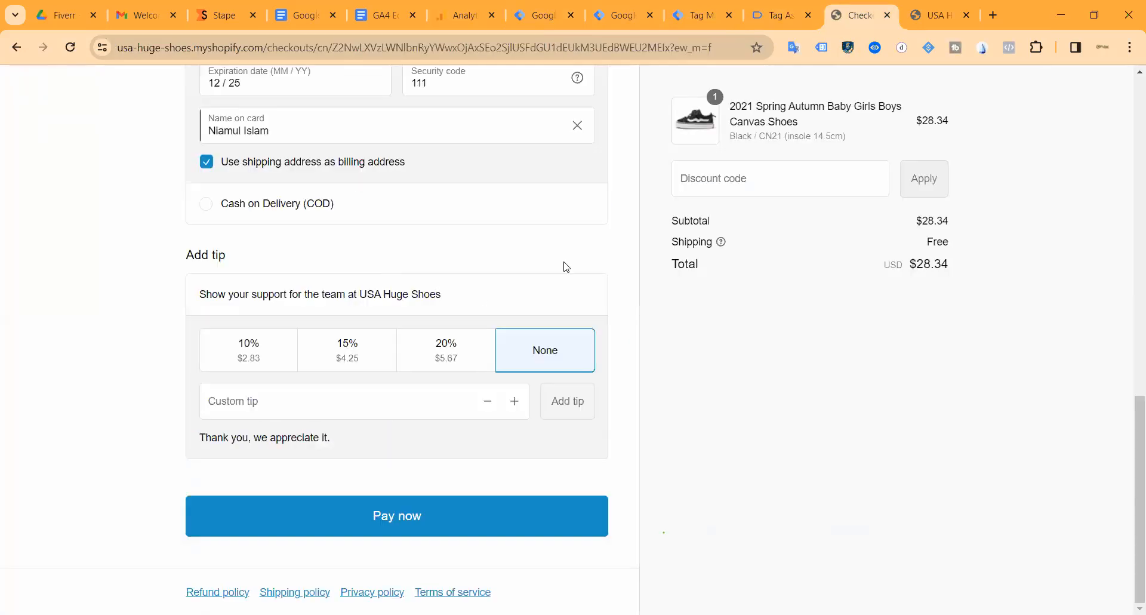
click(404, 519)
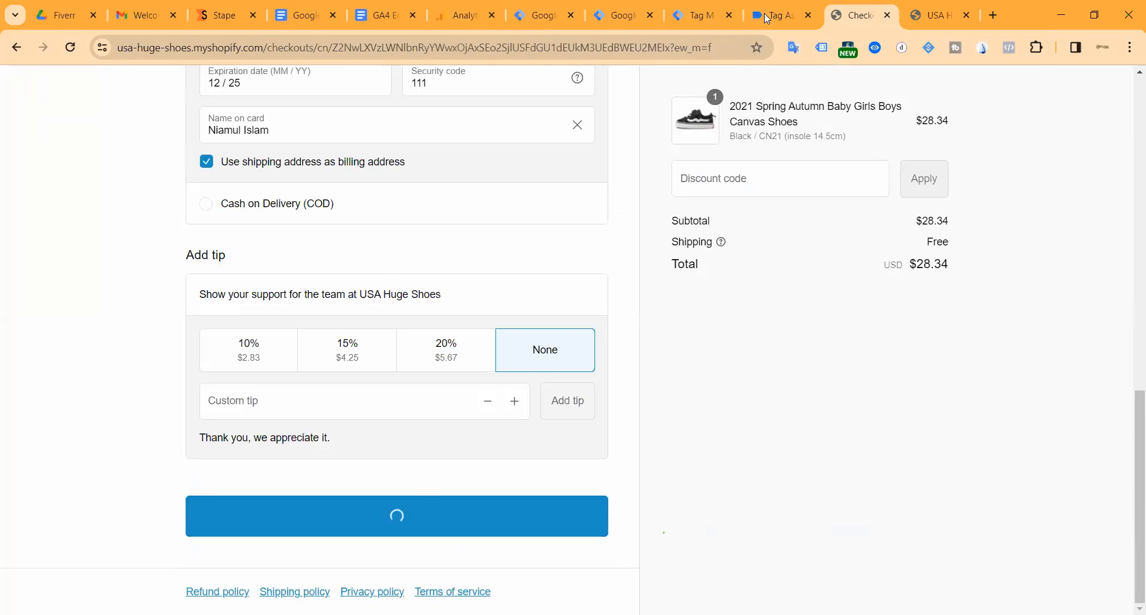
click(769, 16)
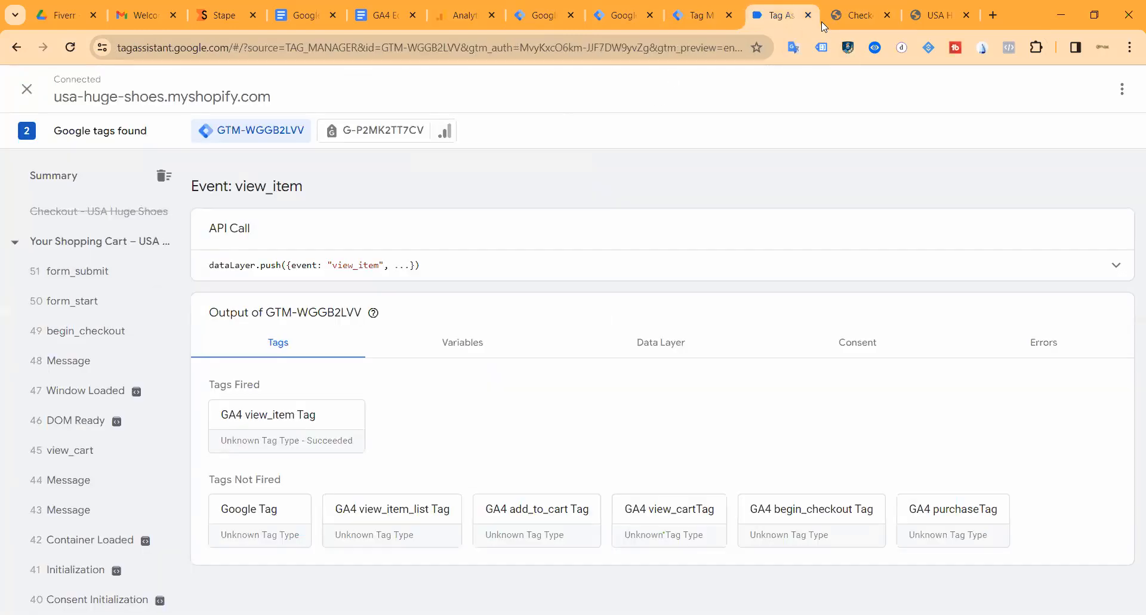
click(854, 15)
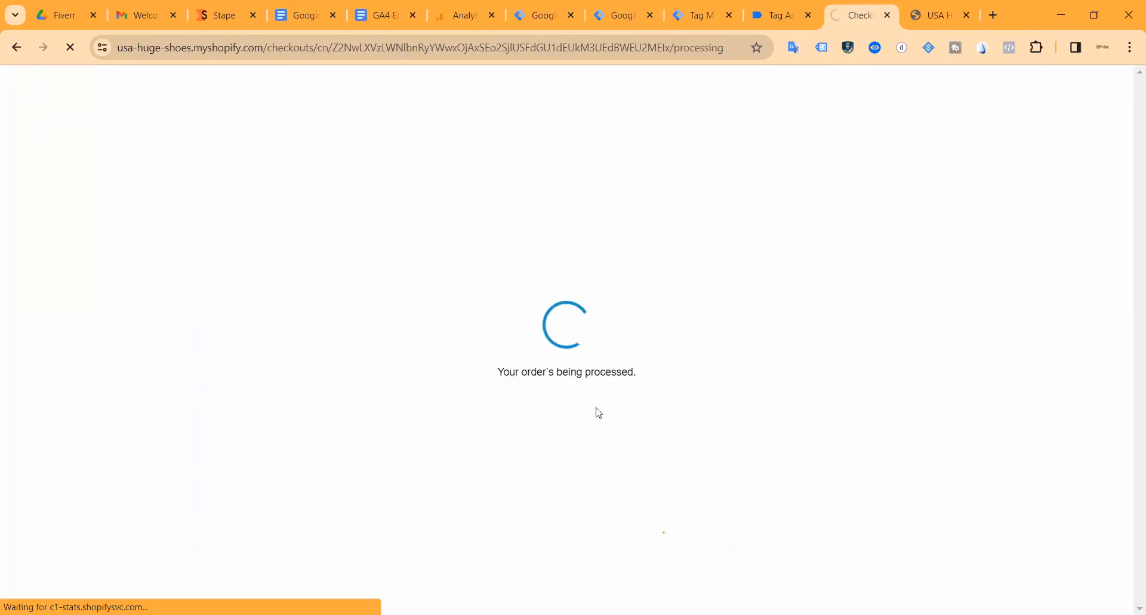
Inspect the tags fired on the begin_checkout and purchase events in Tag Assistant.
click(775, 18)
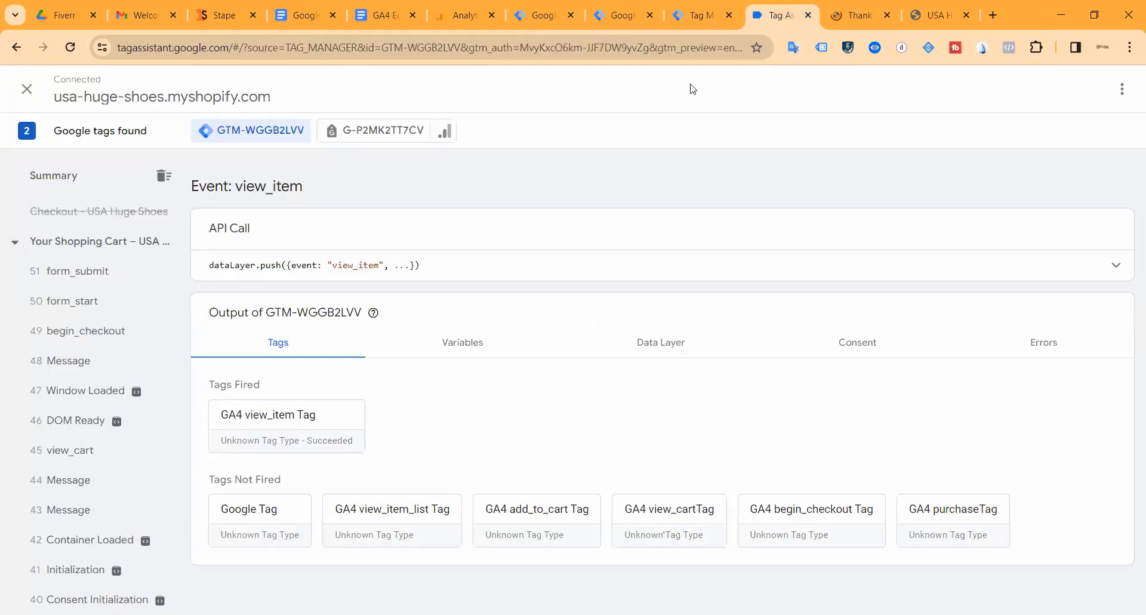
click(120, 331)
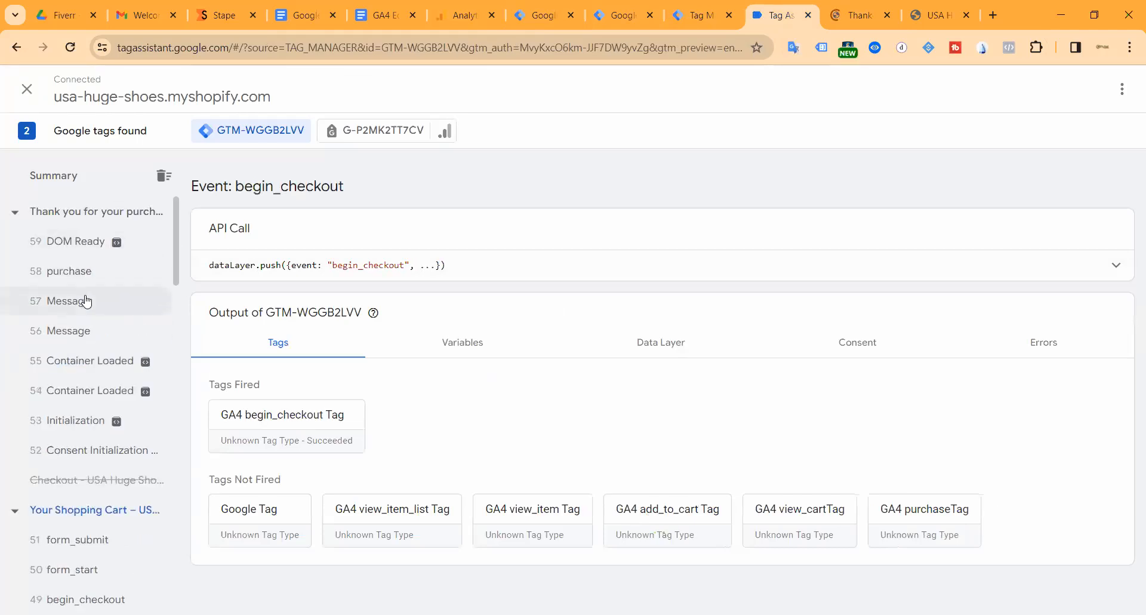
click(90, 273)
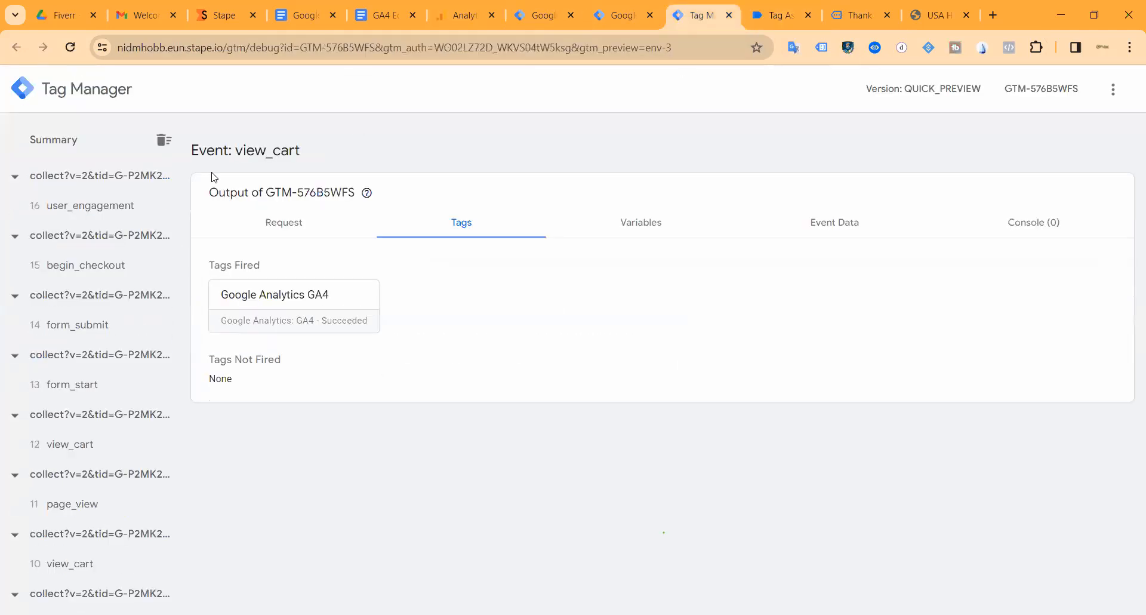
Inspect the tags fired on the purchase event in the server preview and check the events in Analytics DebugView.
click(698, 15)
click(98, 214)
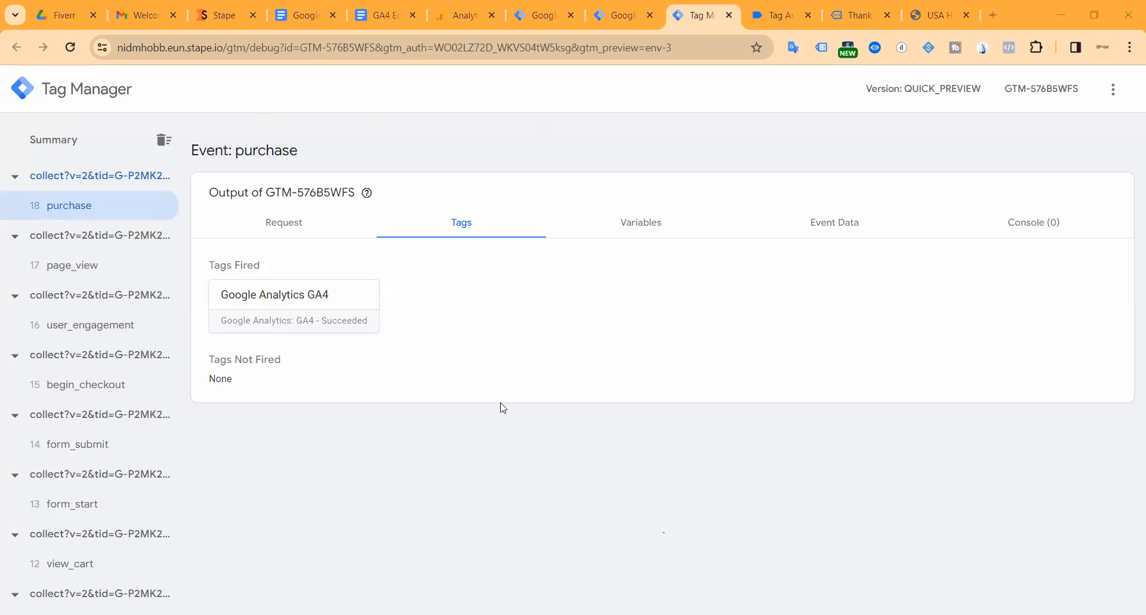
click(462, 15)
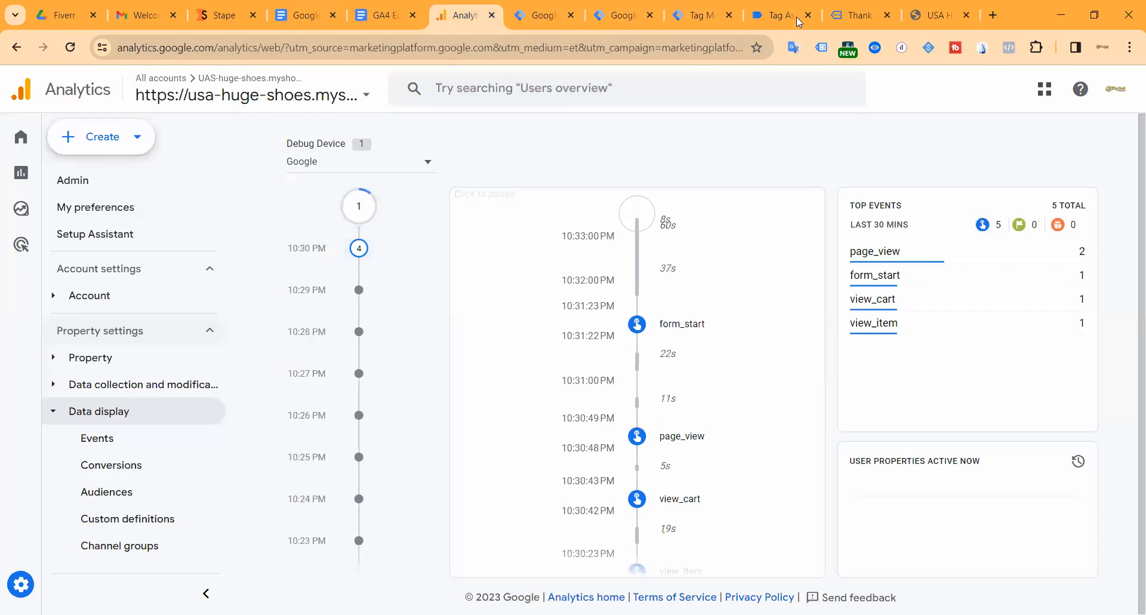
Check the purchase event in Tag Assistant and inspect the GA4 client details of its request in the server preview.
click(779, 17)
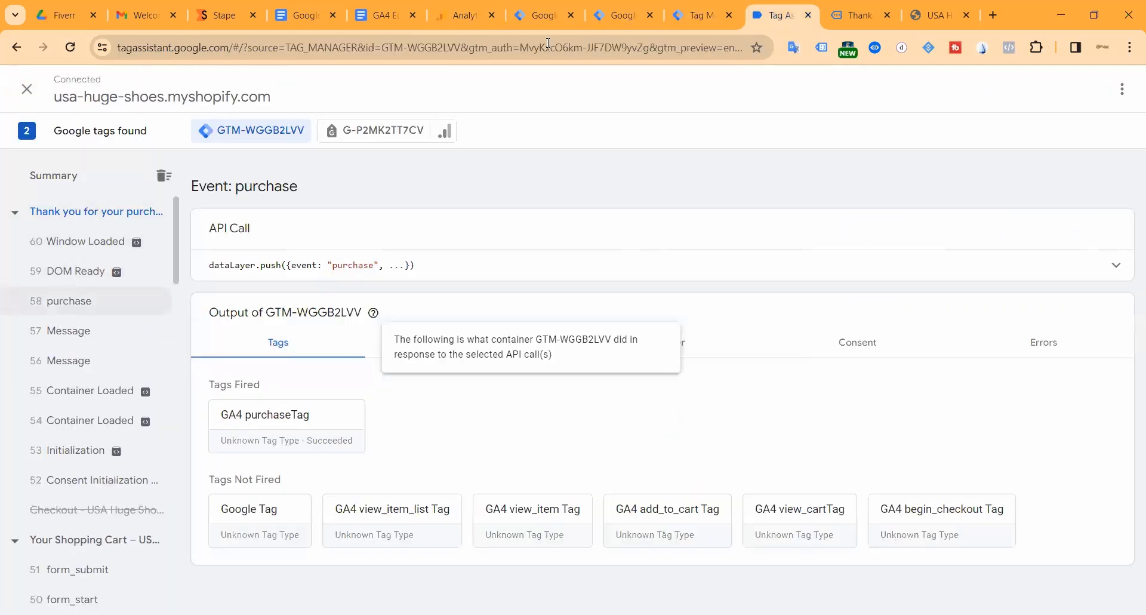
click(667, 15)
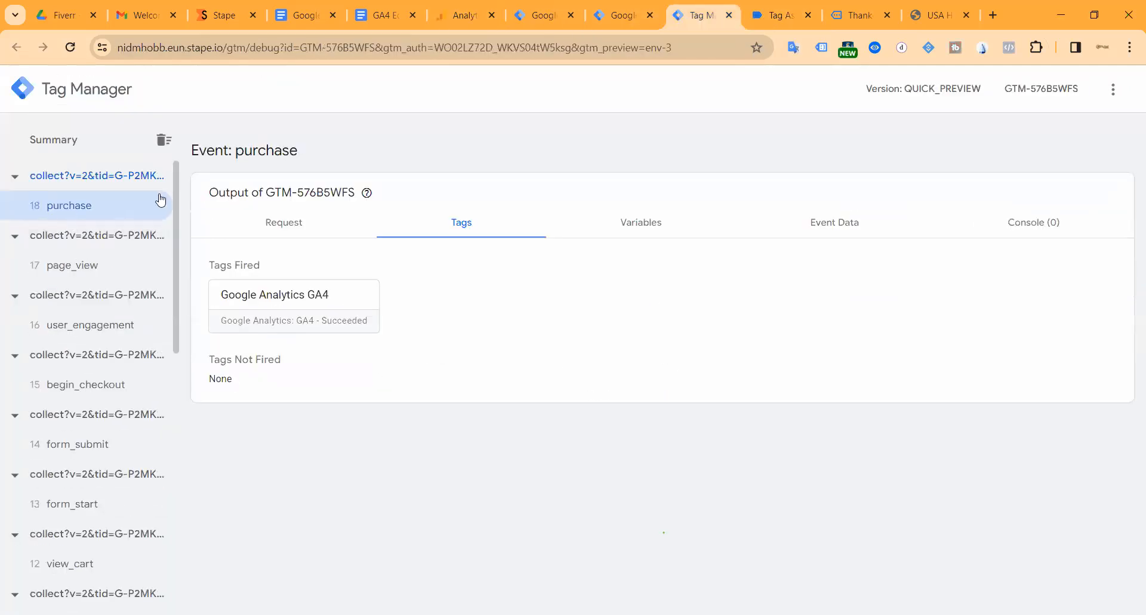
click(244, 231)
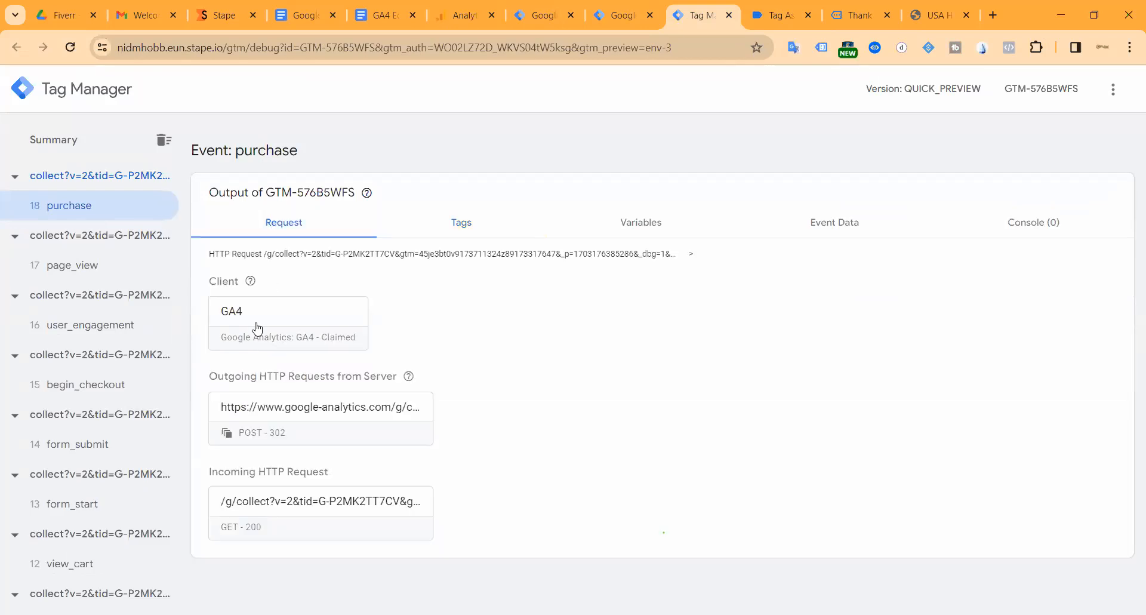
click(309, 343)
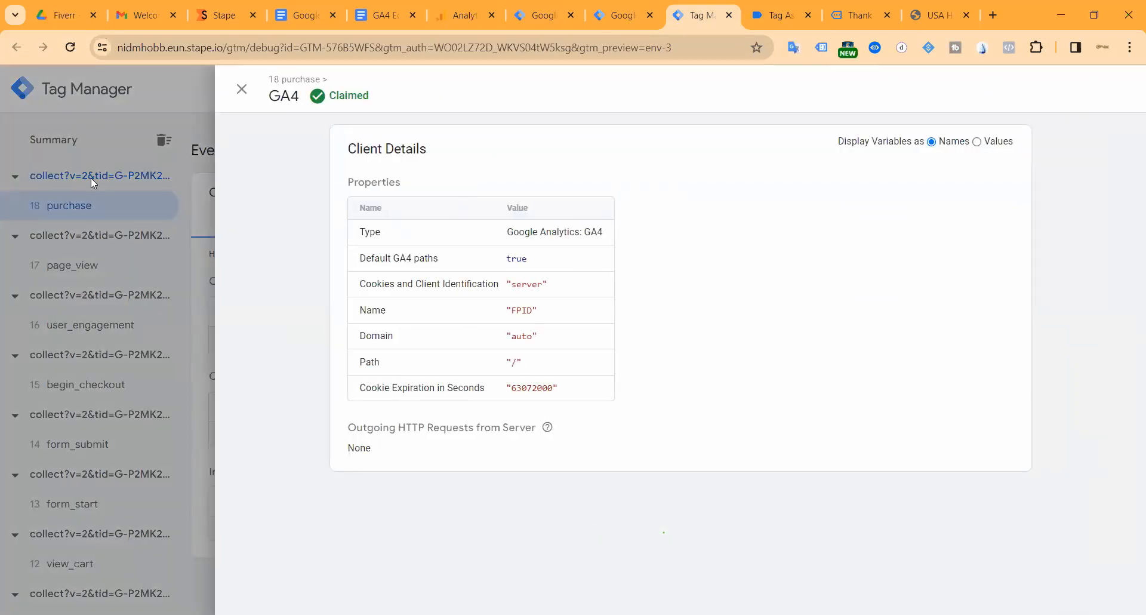
key(Escape)
Inspect the Google Analytics GA4 tag fired on the server-side purchase event, including its full properties and outgoing HTTP request.
click(460, 218)
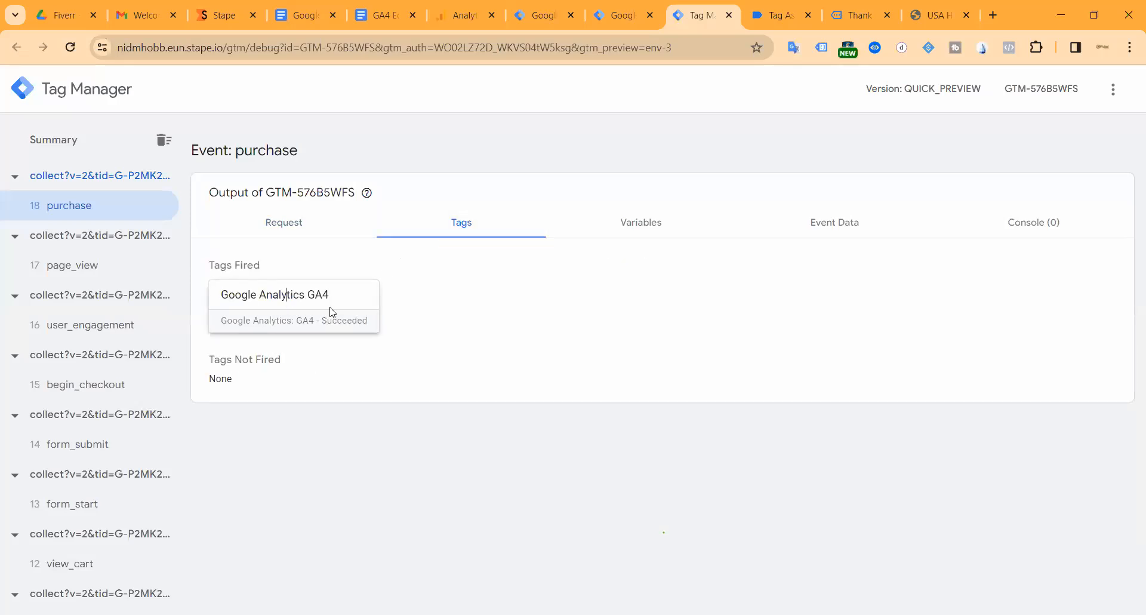
click(331, 315)
scroll(469, 310, down, 1)
click(480, 325)
scroll(487, 322, down, 1)
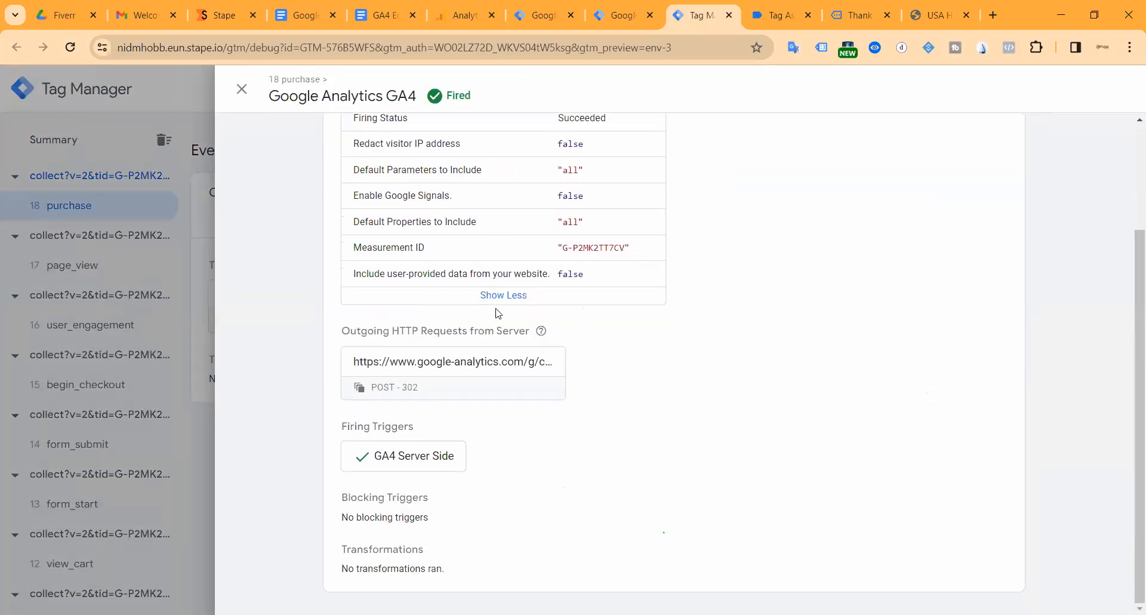
click(452, 361)
scroll(468, 409, down, 10)
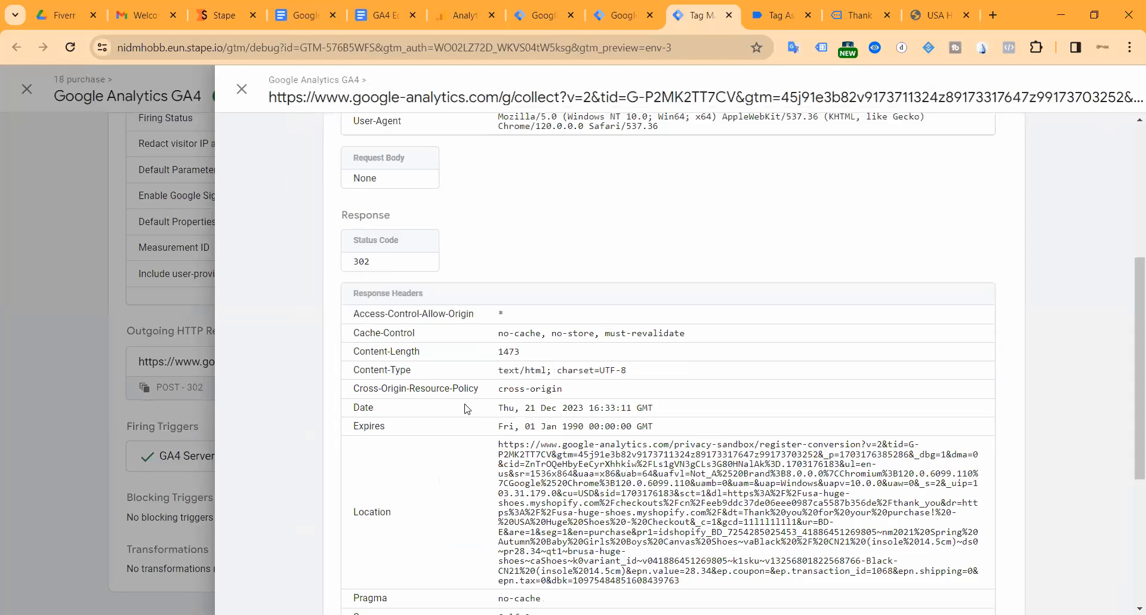
drag(545, 360, 427, 324)
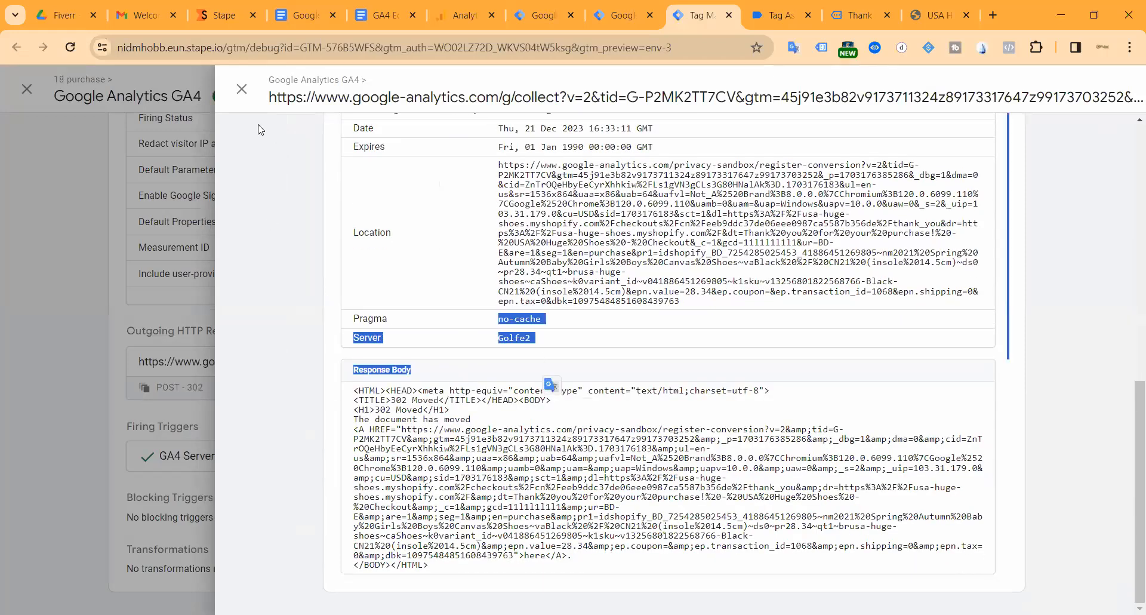
scroll(256, 126, up, 4)
click(141, 121)
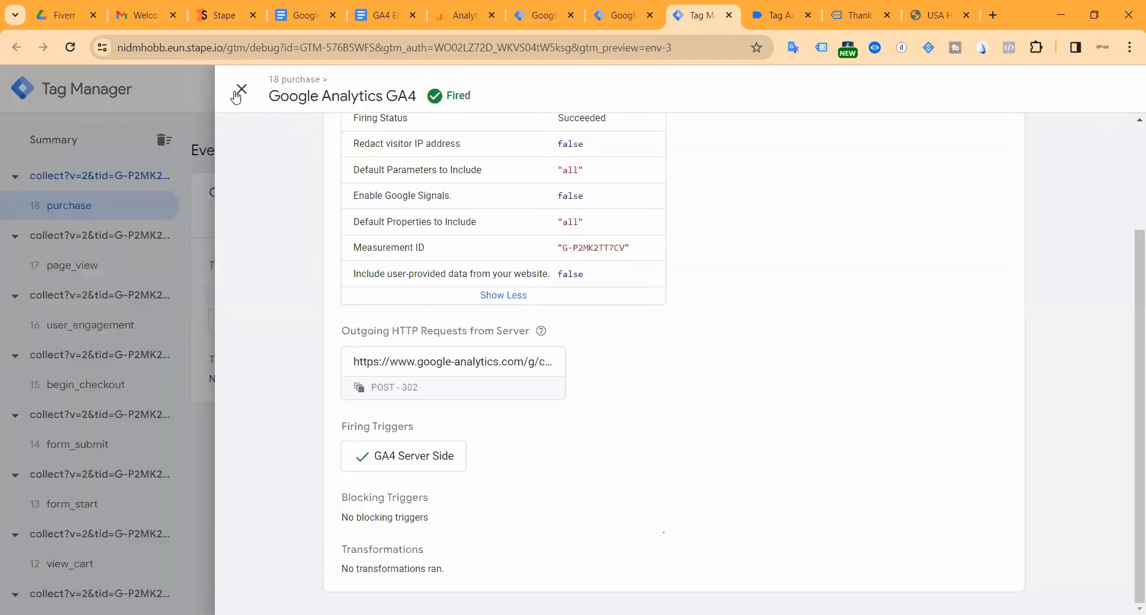
click(240, 89)
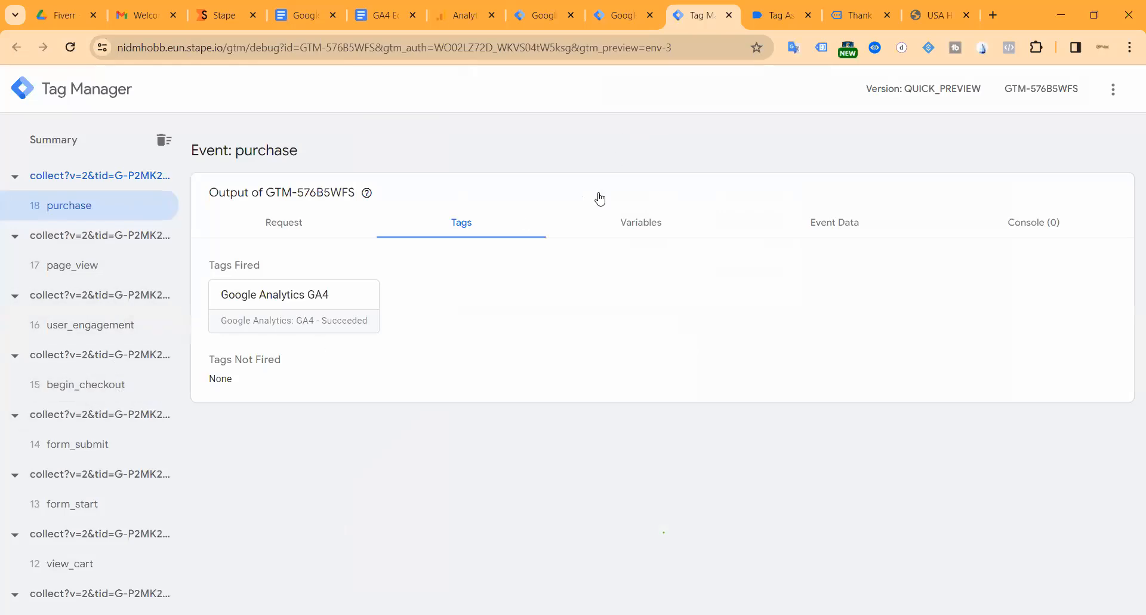
Inspect the incoming HTTP request details of the purchase event in the server preview.
click(292, 233)
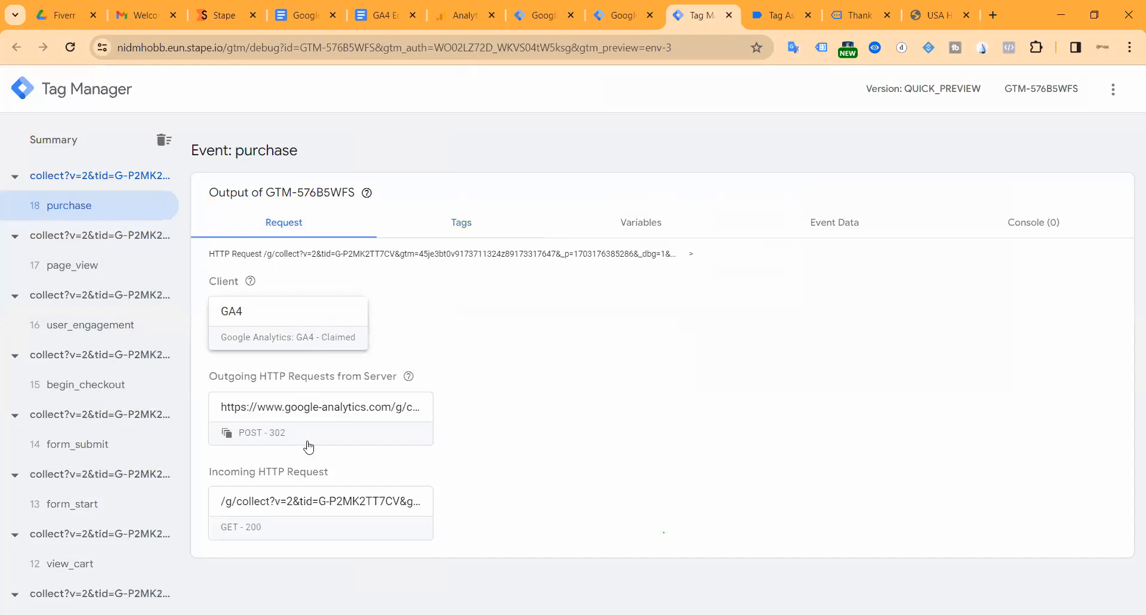
click(304, 501)
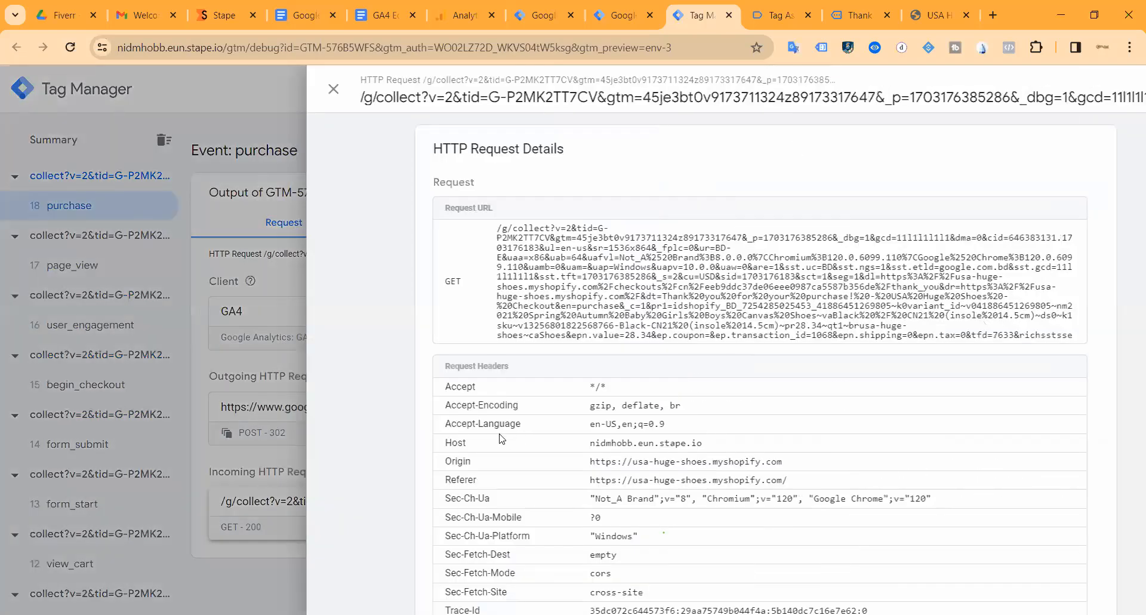
scroll(82, 267, down, 5)
scroll(82, 267, up, 5)
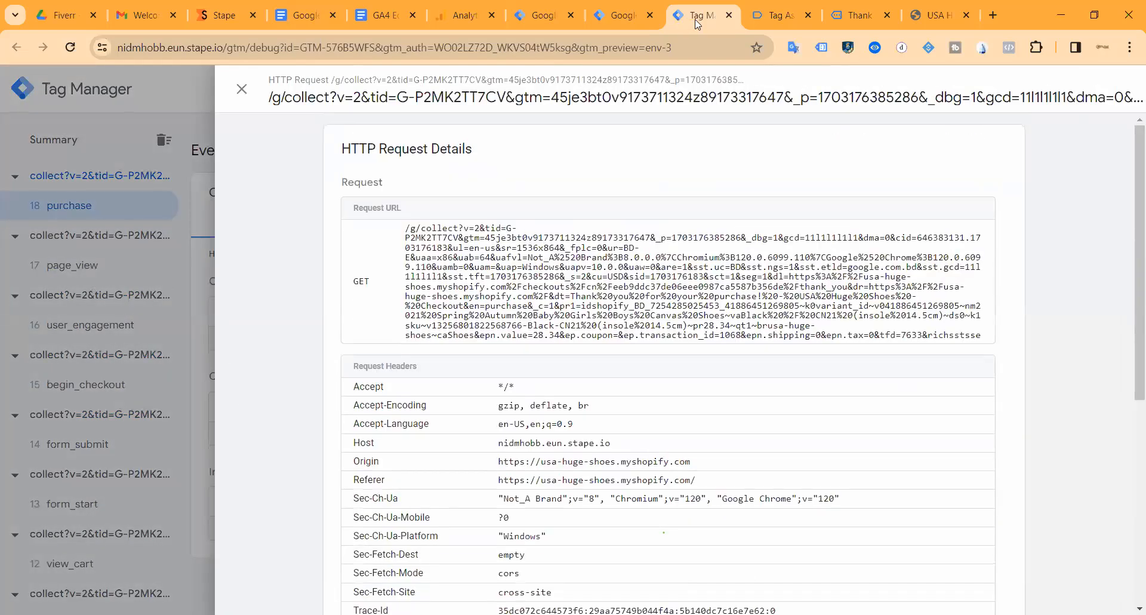
click(82, 268)
Review the clients and tags of the server container, look over the Analytics and web container pages, and return to the server preview.
click(603, 13)
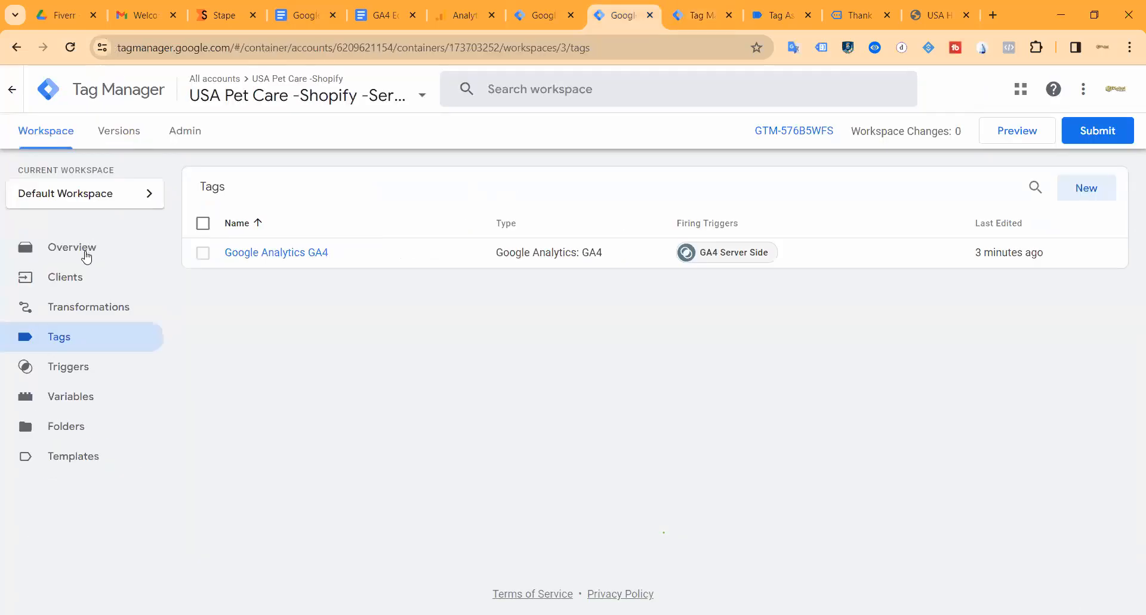
click(71, 278)
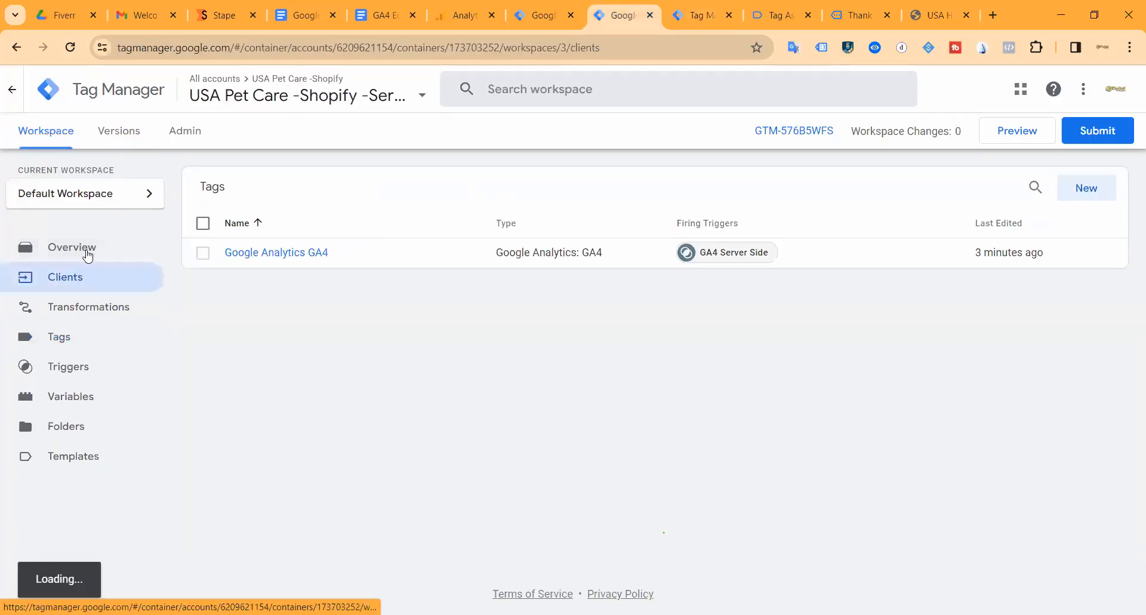
click(83, 337)
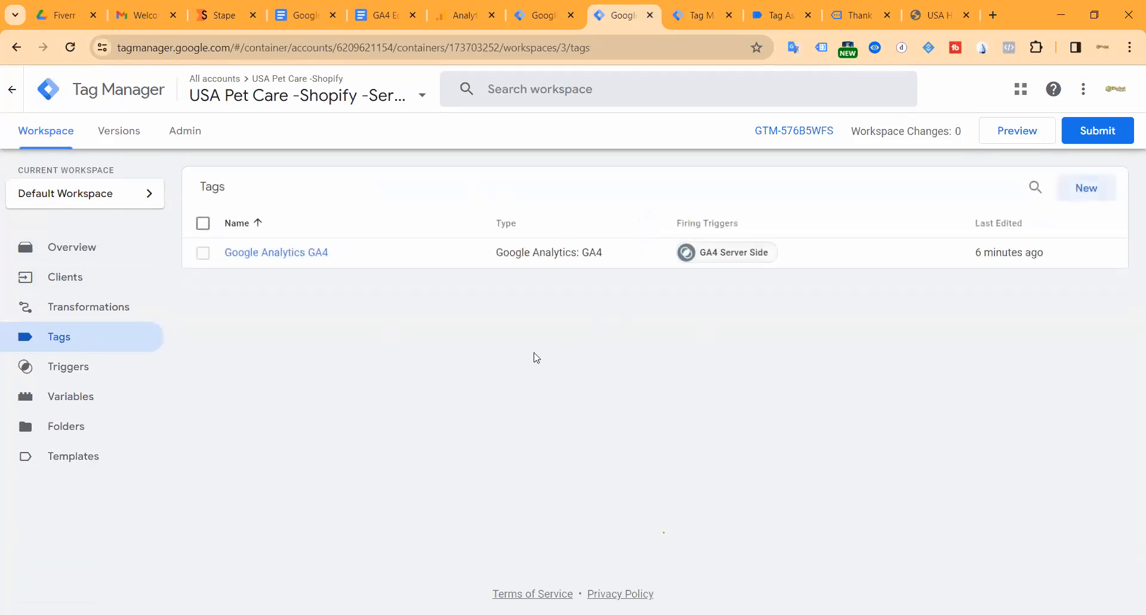
click(481, 19)
click(544, 17)
click(627, 20)
click(693, 16)
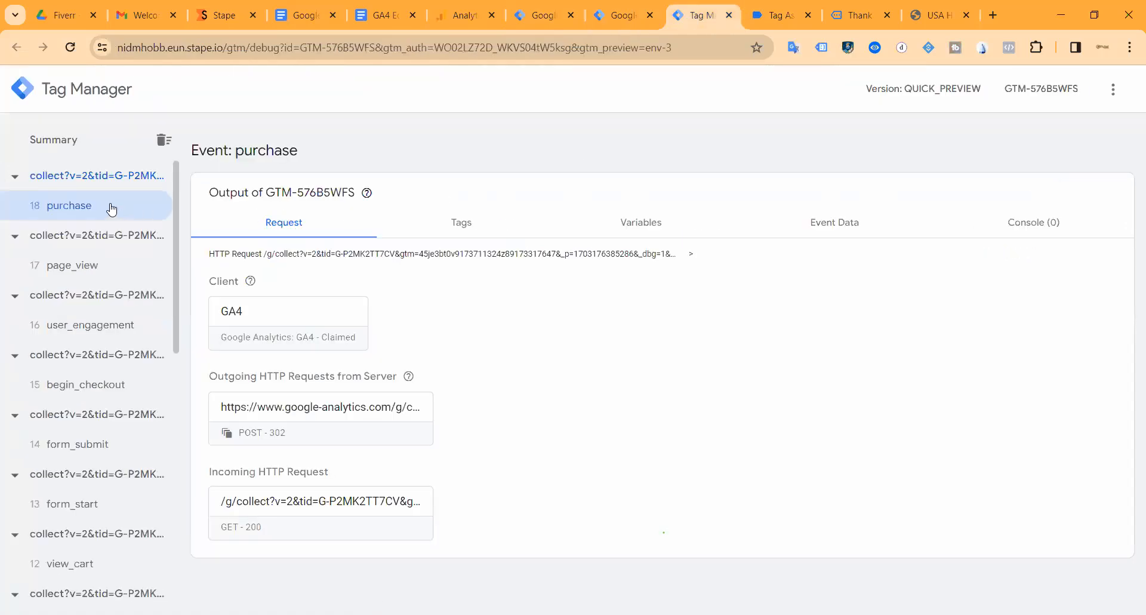
Compare the purchase event's request and fired tags in the server preview with the server container's tag list.
click(70, 138)
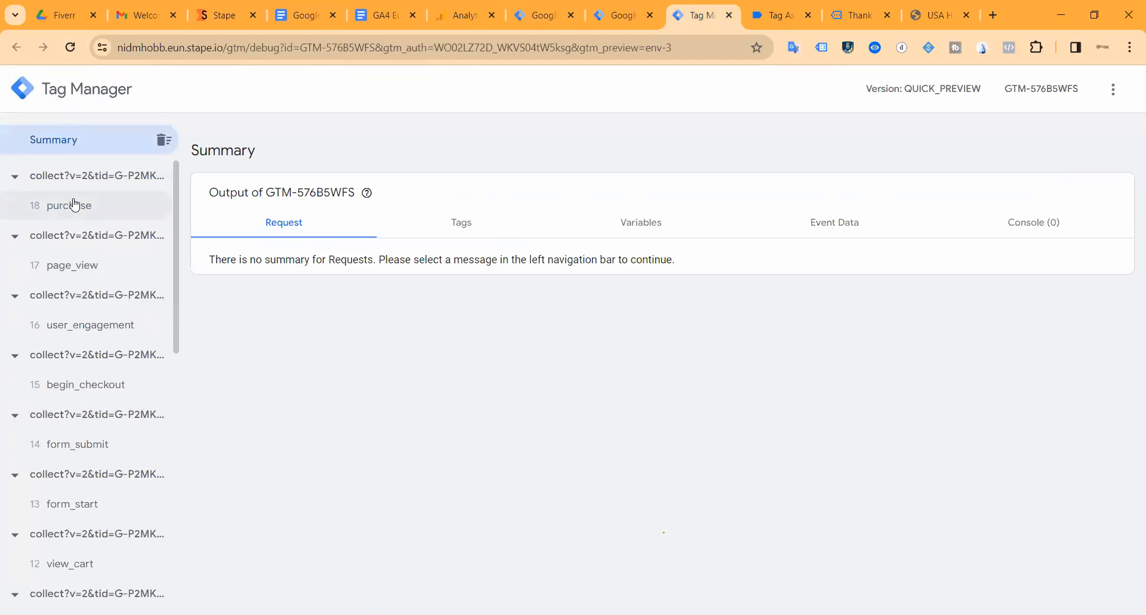
click(74, 204)
click(481, 227)
click(297, 223)
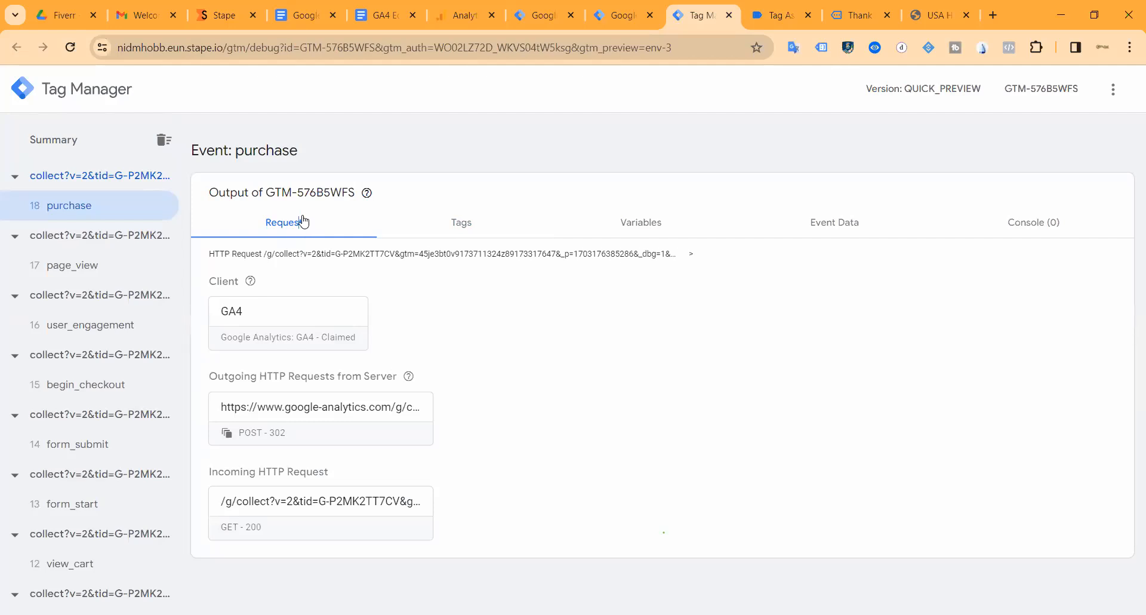
click(456, 223)
click(312, 225)
click(620, 15)
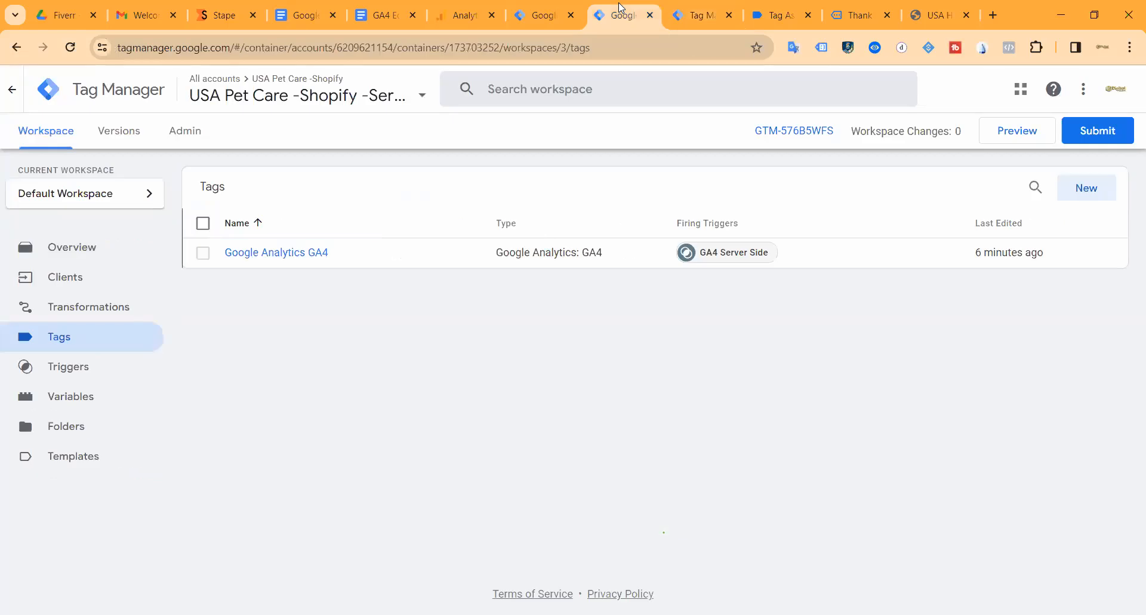
click(696, 18)
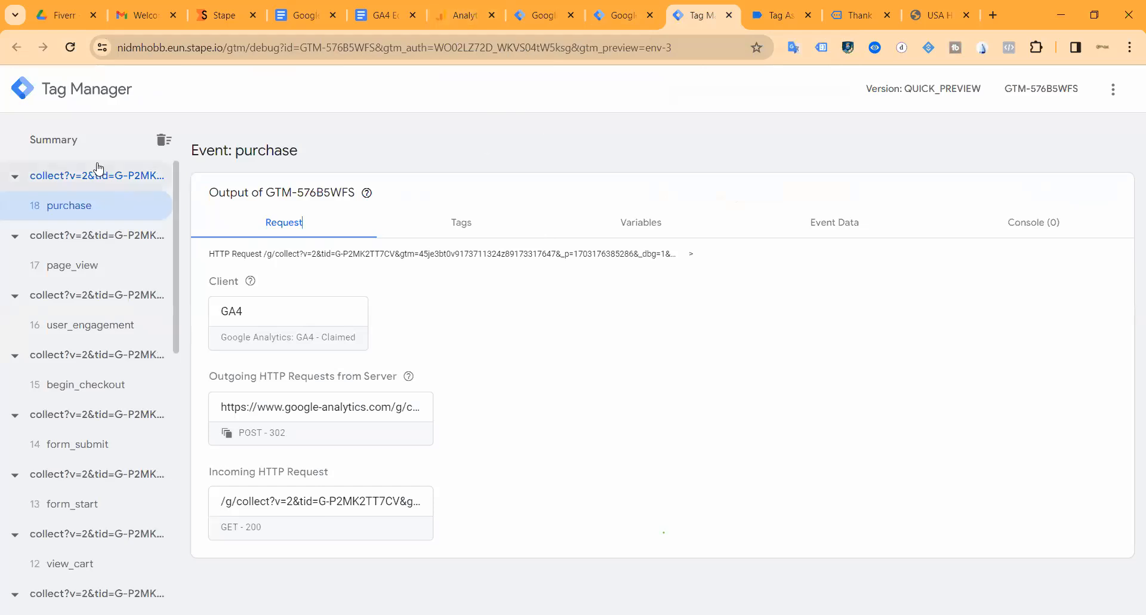
click(624, 17)
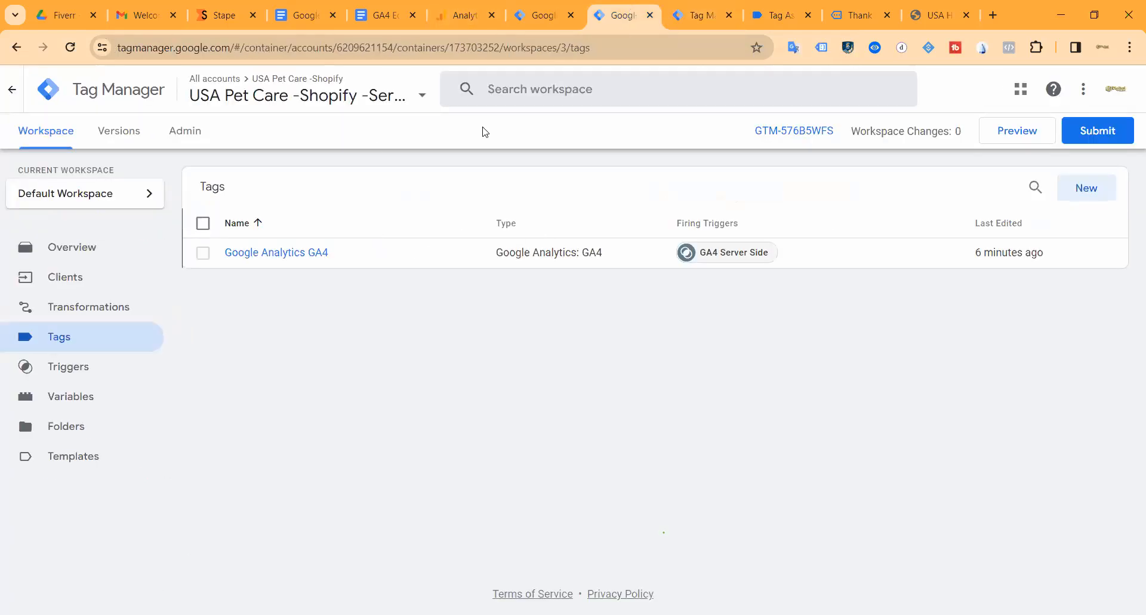
click(694, 16)
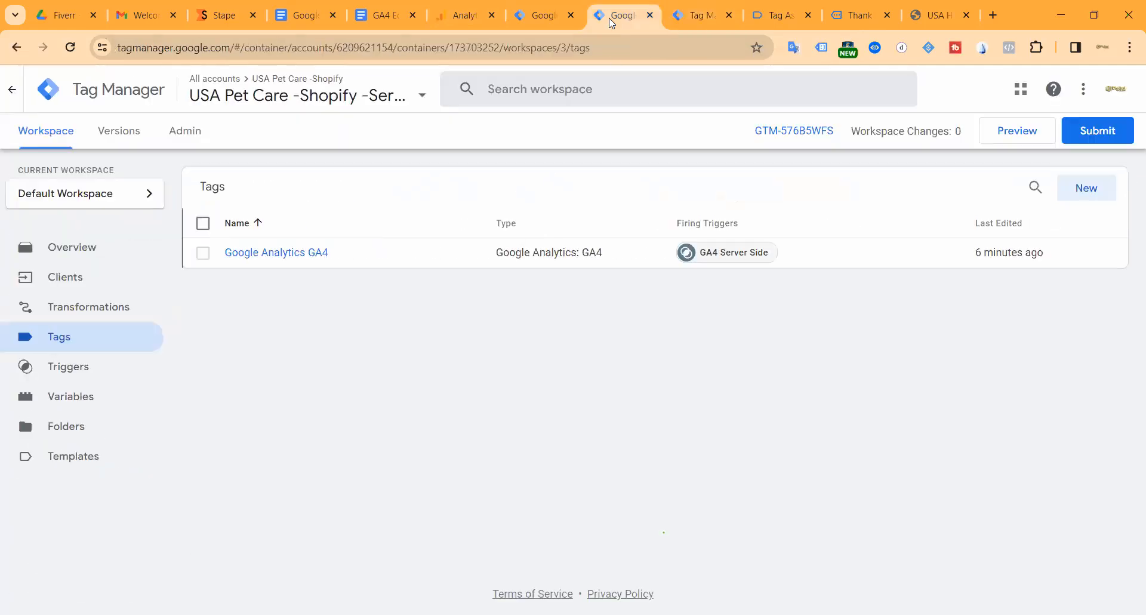
click(612, 21)
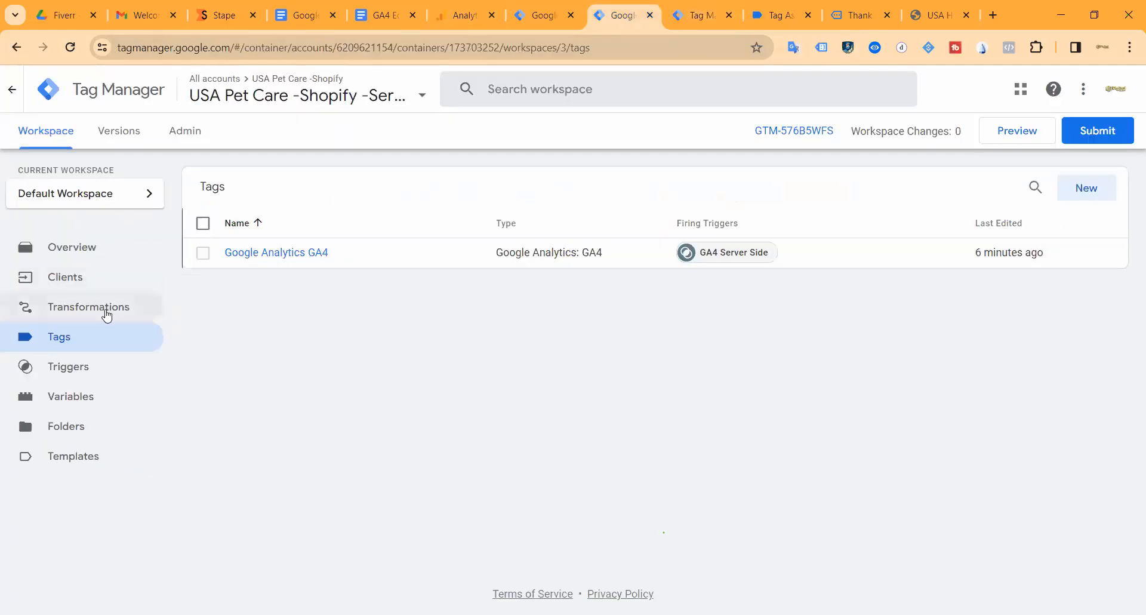
Review the GA4 event tags in the web container, and recheck the server container's tags and the server preview.
click(540, 15)
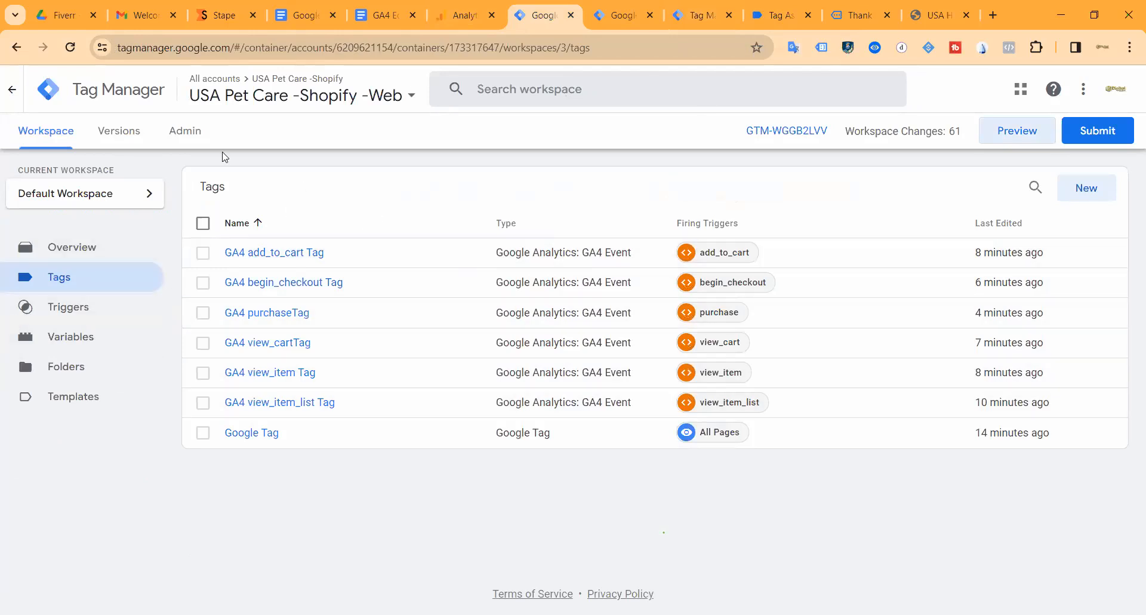
click(197, 130)
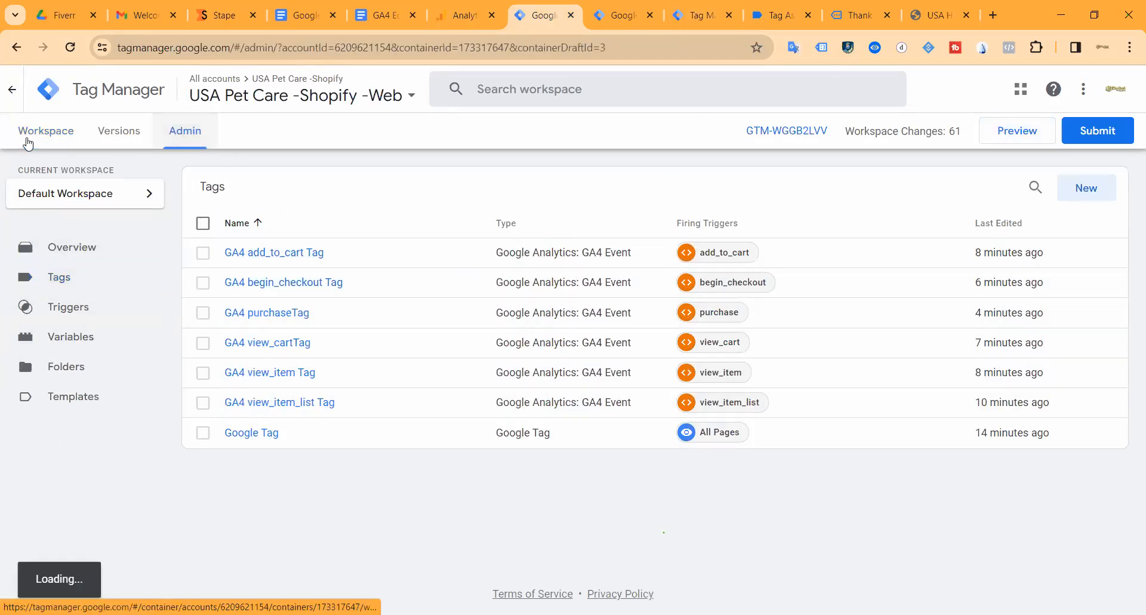
drag(219, 278, 460, 572)
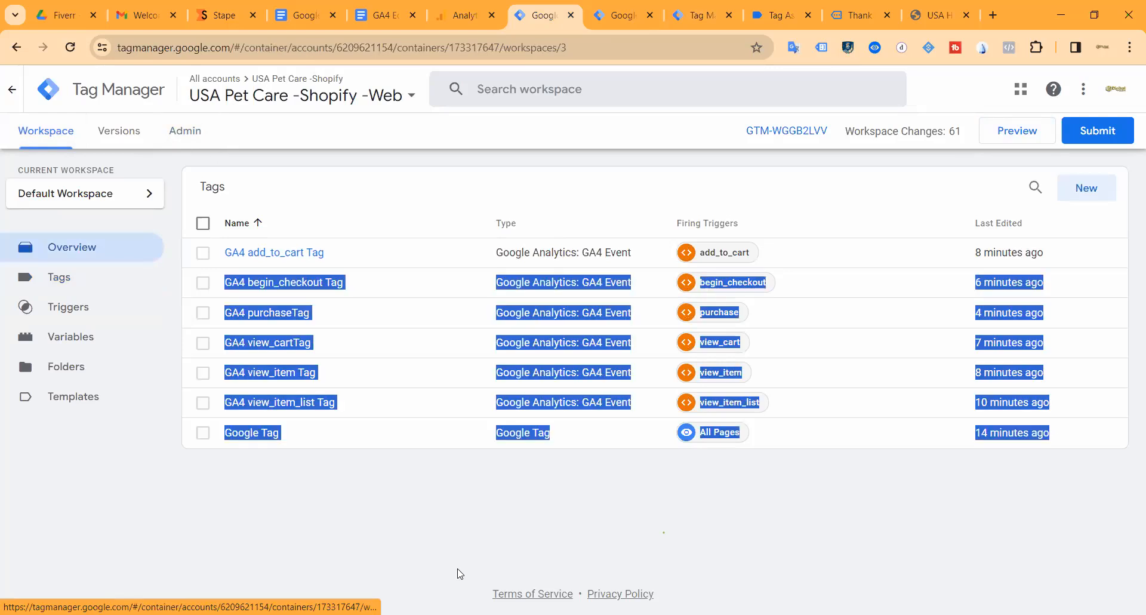
click(338, 530)
click(154, 276)
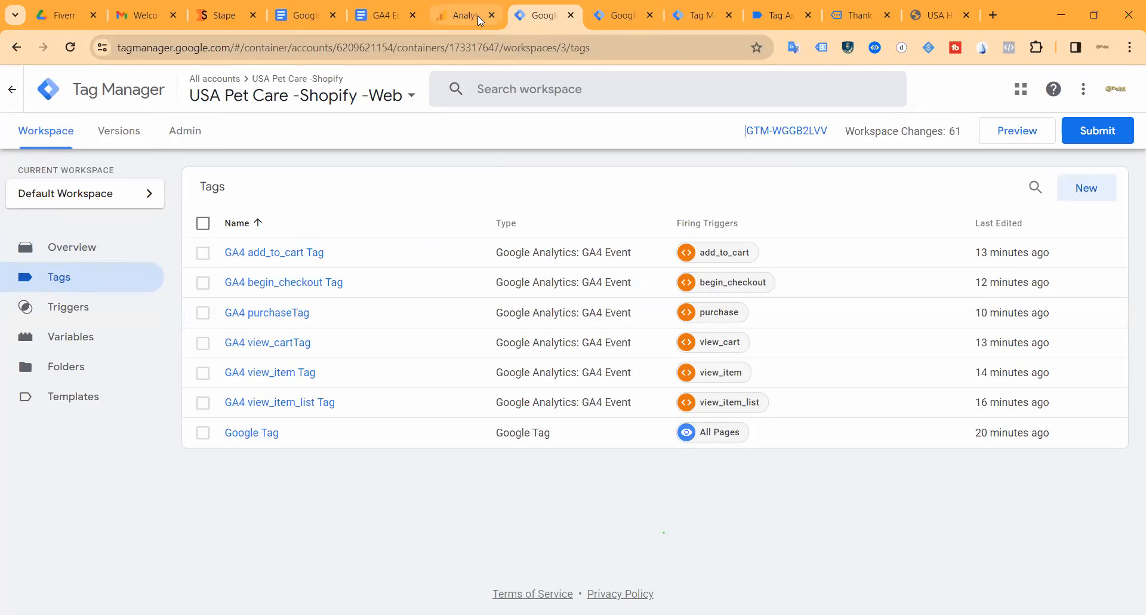
click(621, 15)
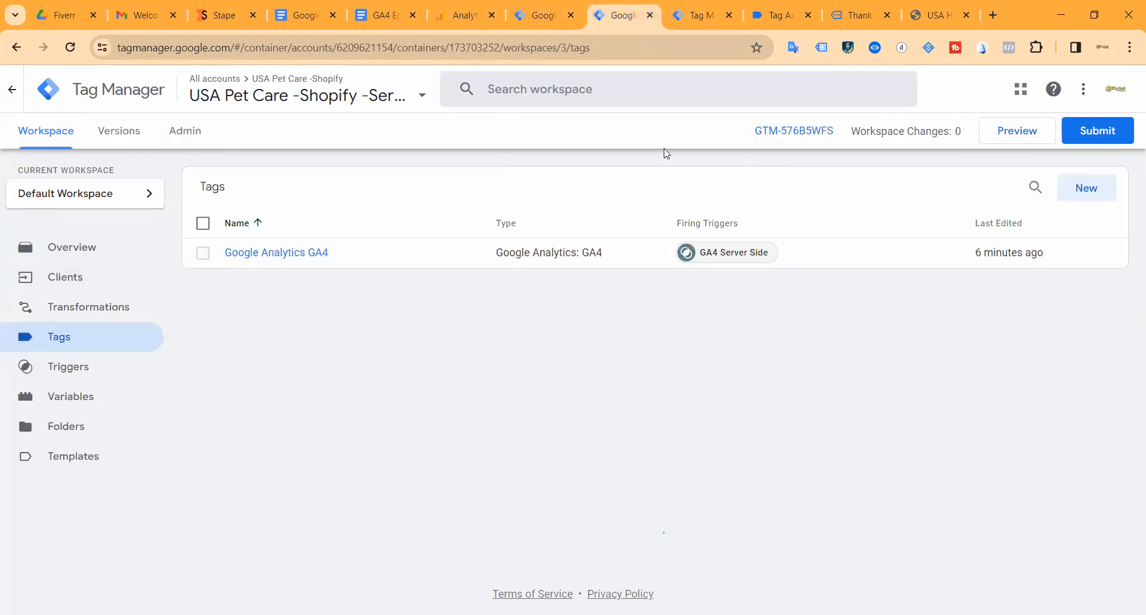
click(702, 17)
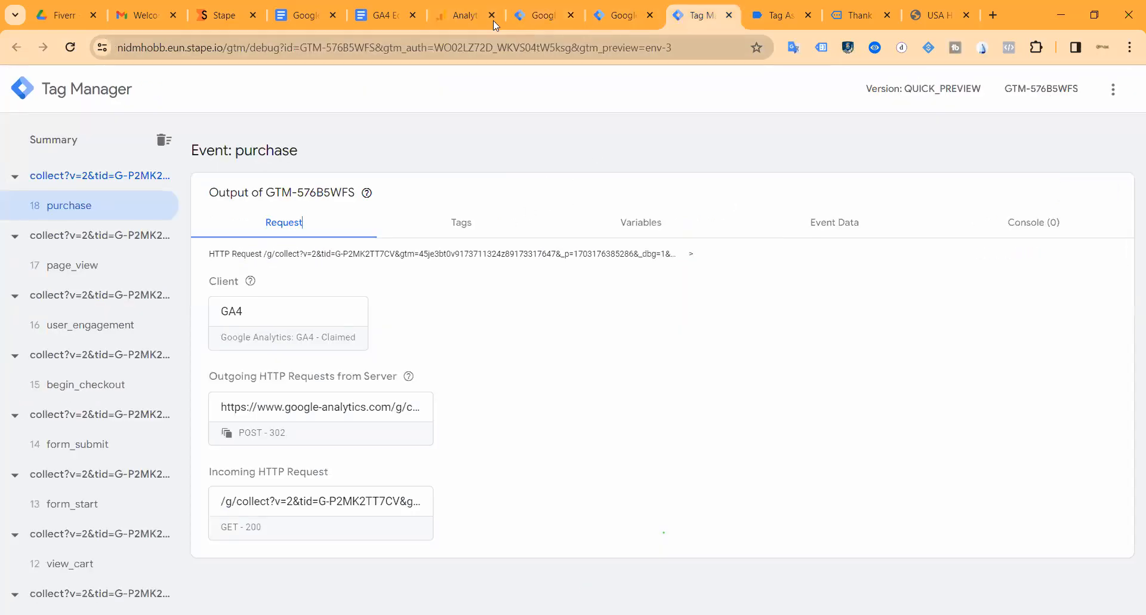
Review the customer variable list in the GA4 Ecommerce Server Side Tracking document and revisit both containers' tag lists.
click(373, 20)
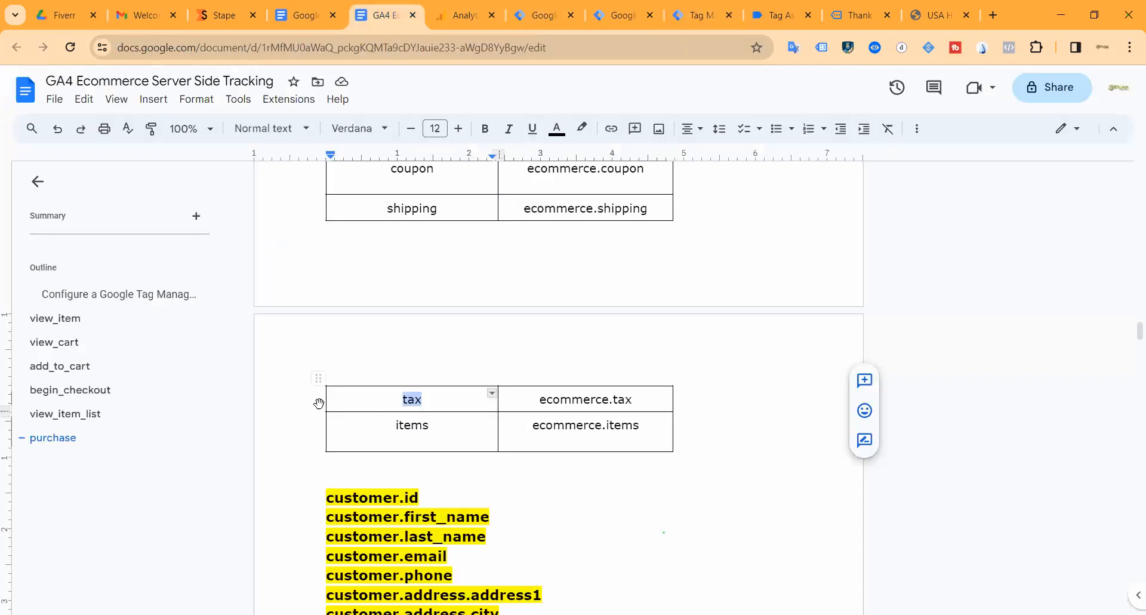
scroll(331, 226, down, 5)
mouse_move(327, 200)
mouse_down()
mouse_move(520, 376)
mouse_move(575, 401)
mouse_move(332, 201)
mouse_up()
click(572, 403)
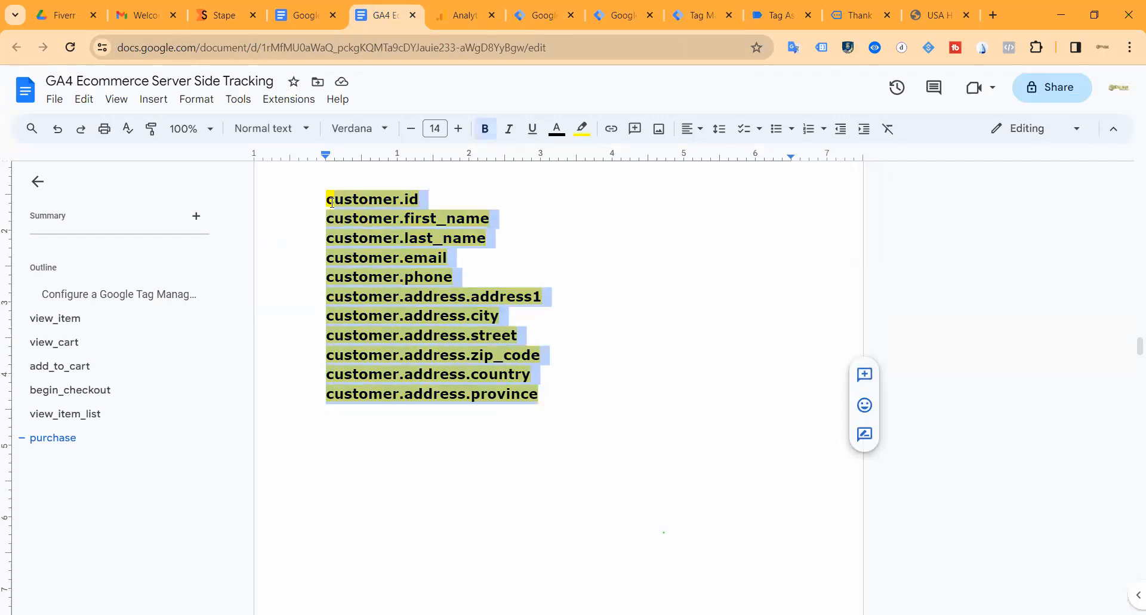
click(329, 201)
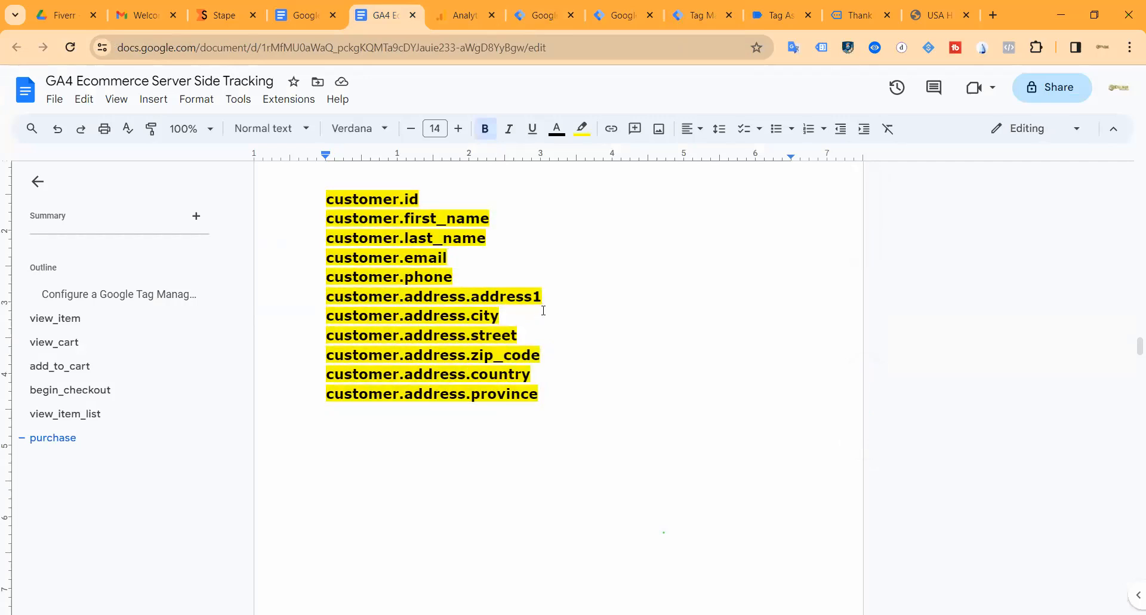
scroll(543, 310, up, 5)
click(531, 19)
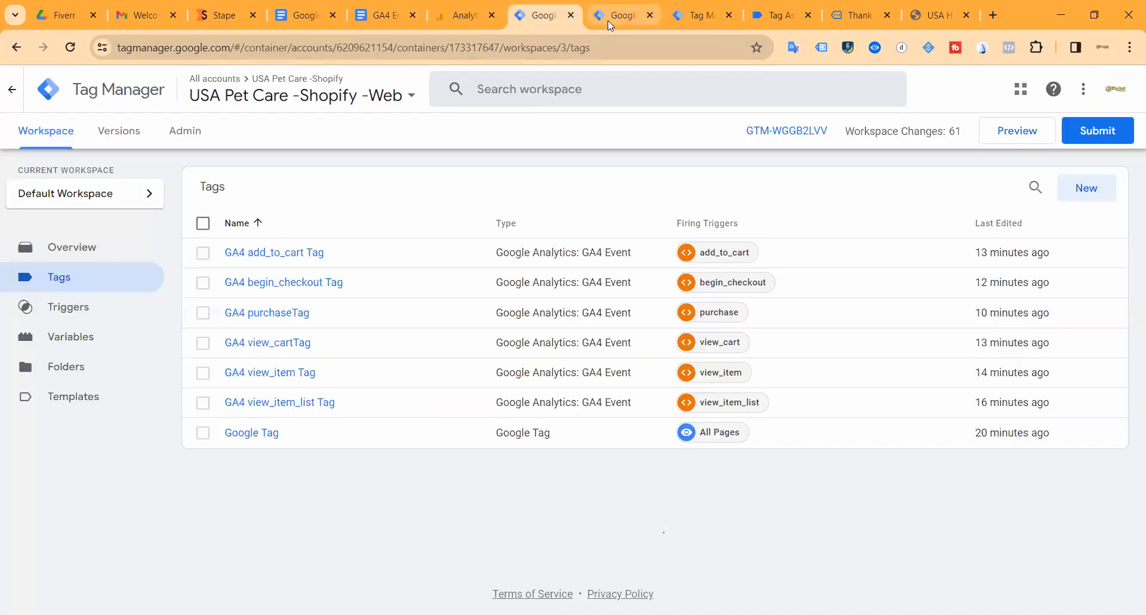
click(607, 21)
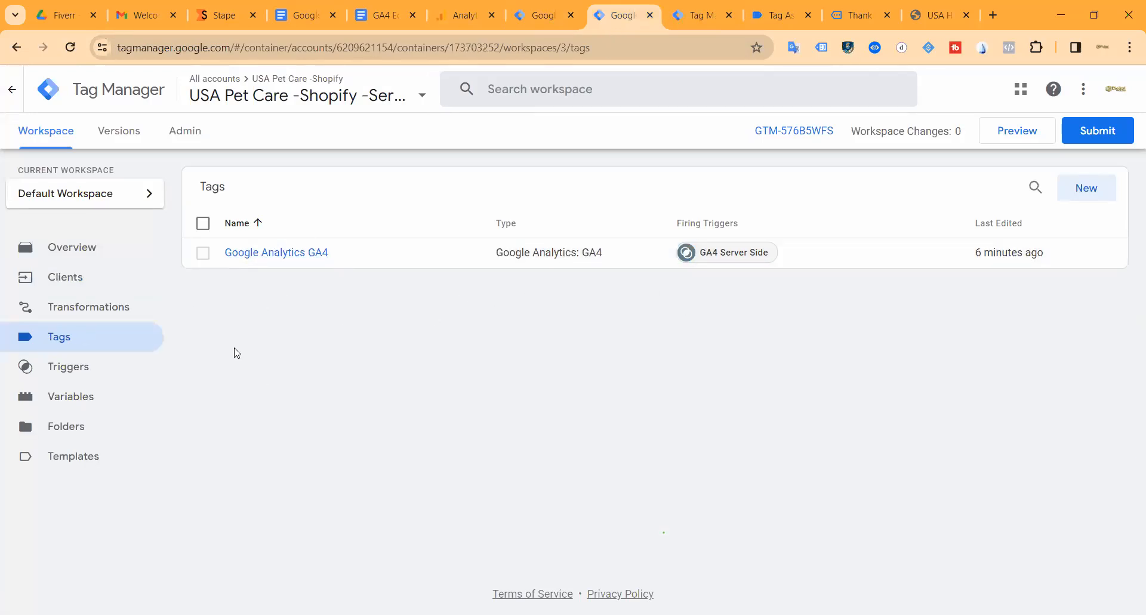
Review the server container's clients, the purchase event in both previews, and the web container's tag list.
click(72, 277)
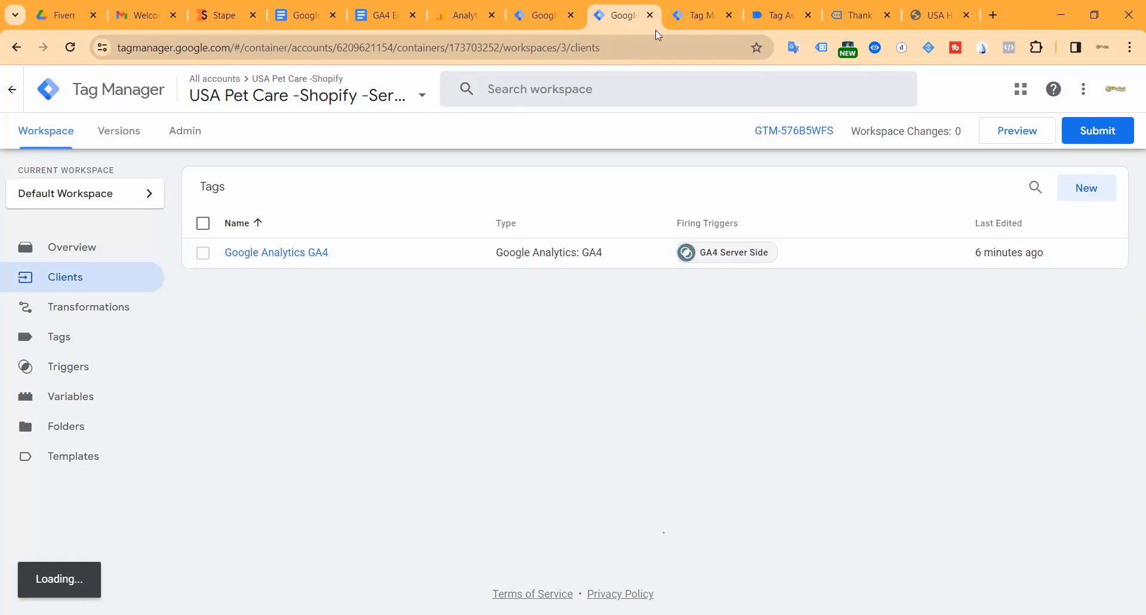
click(699, 14)
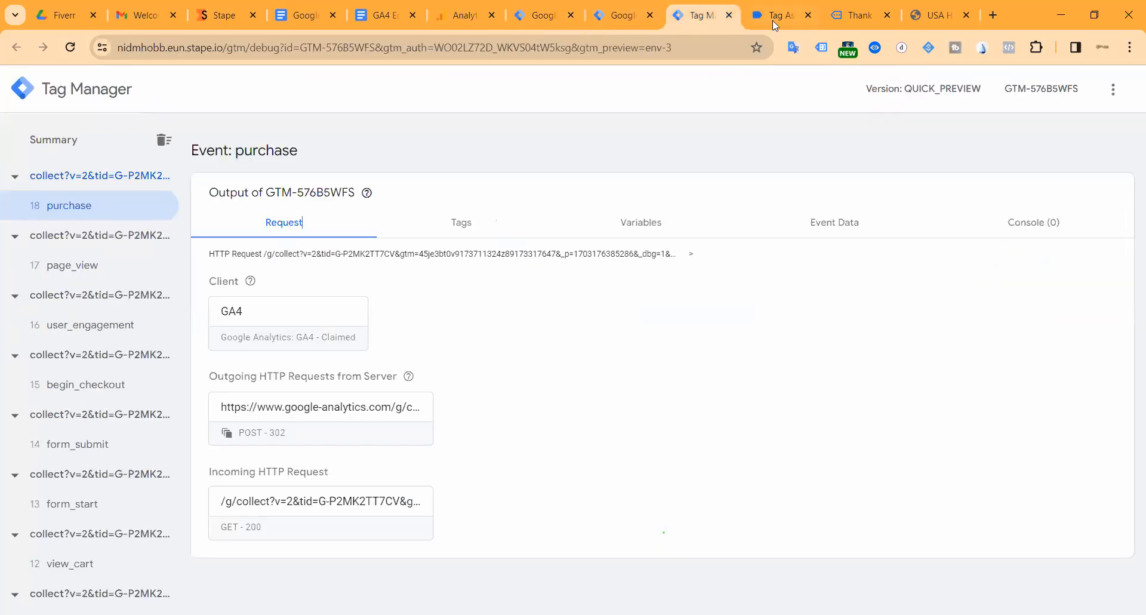
click(772, 18)
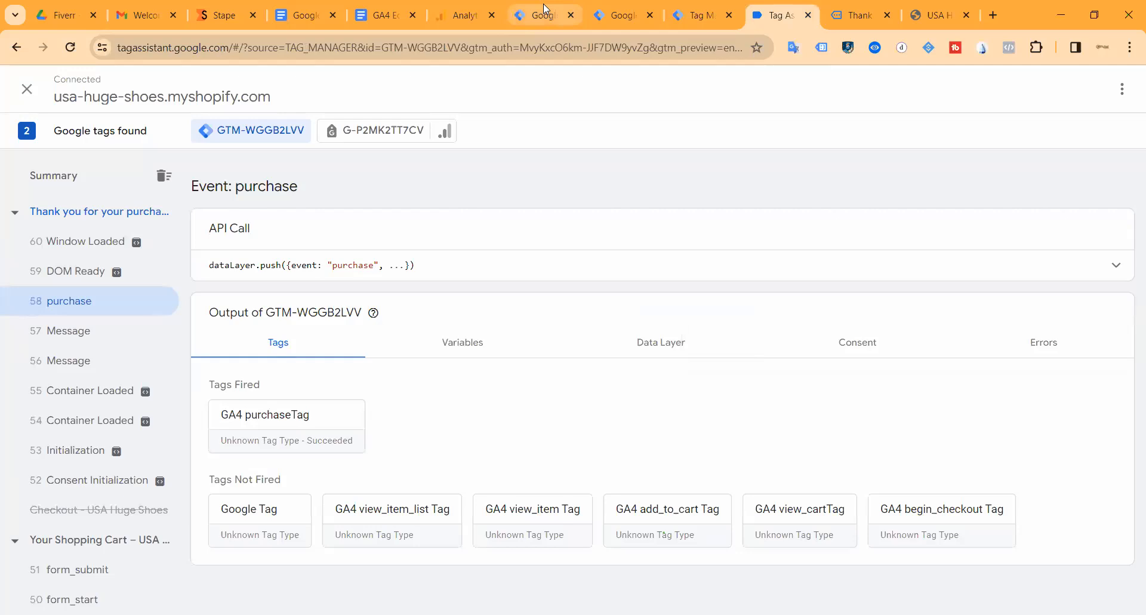
click(543, 14)
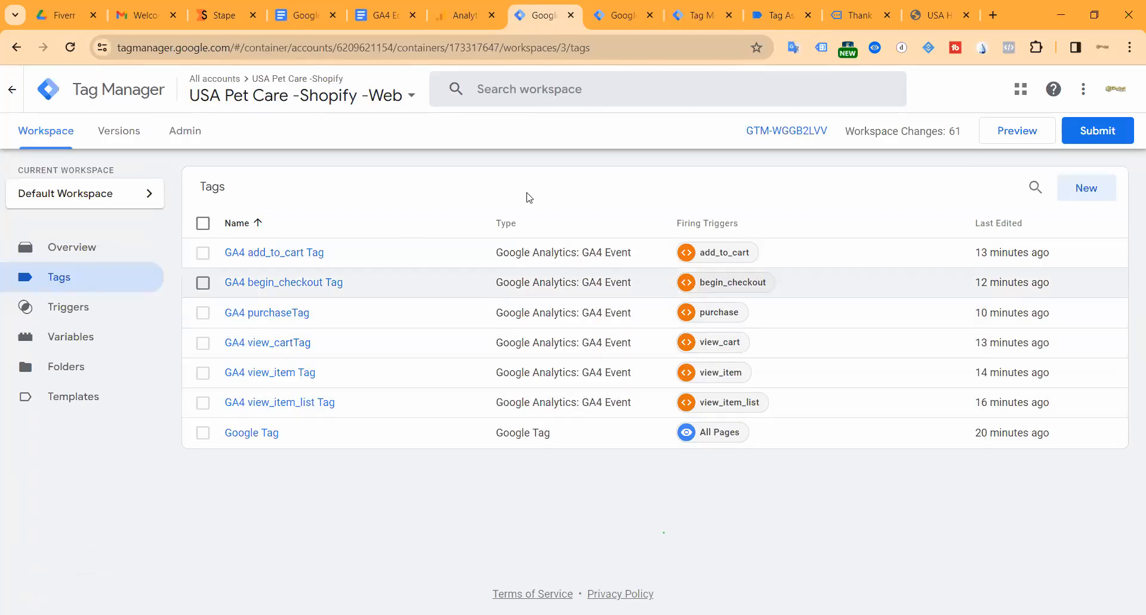
click(614, 18)
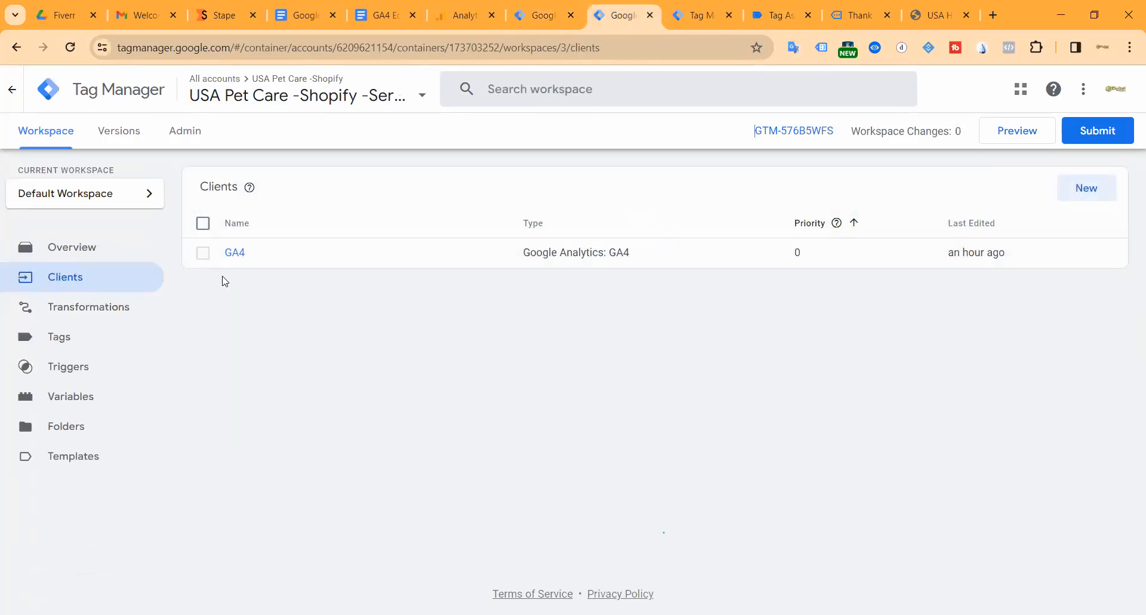
click(71, 340)
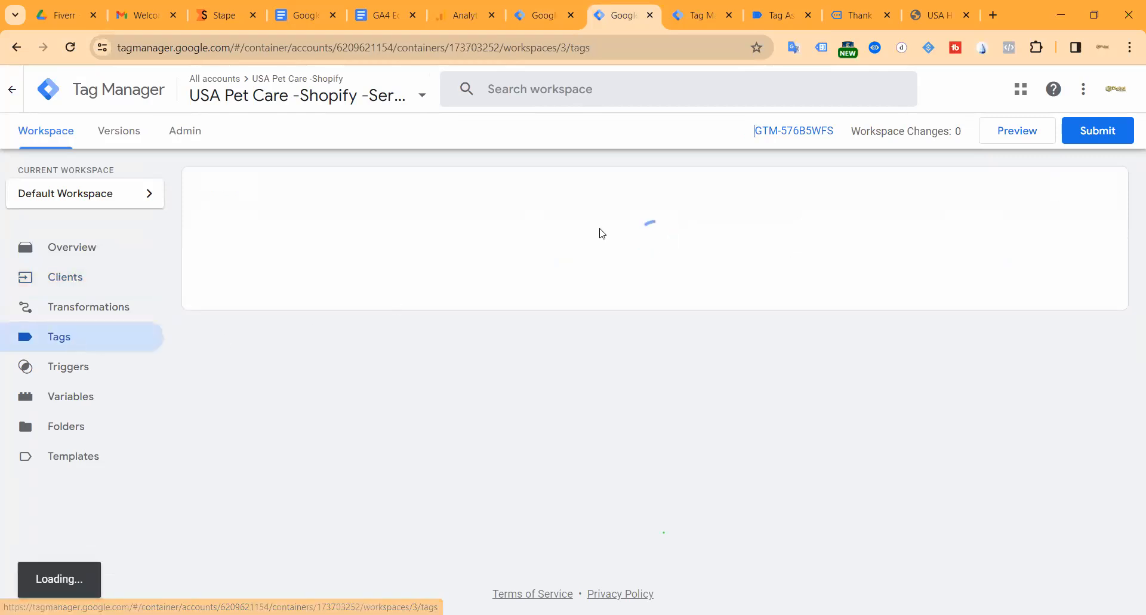
click(1084, 190)
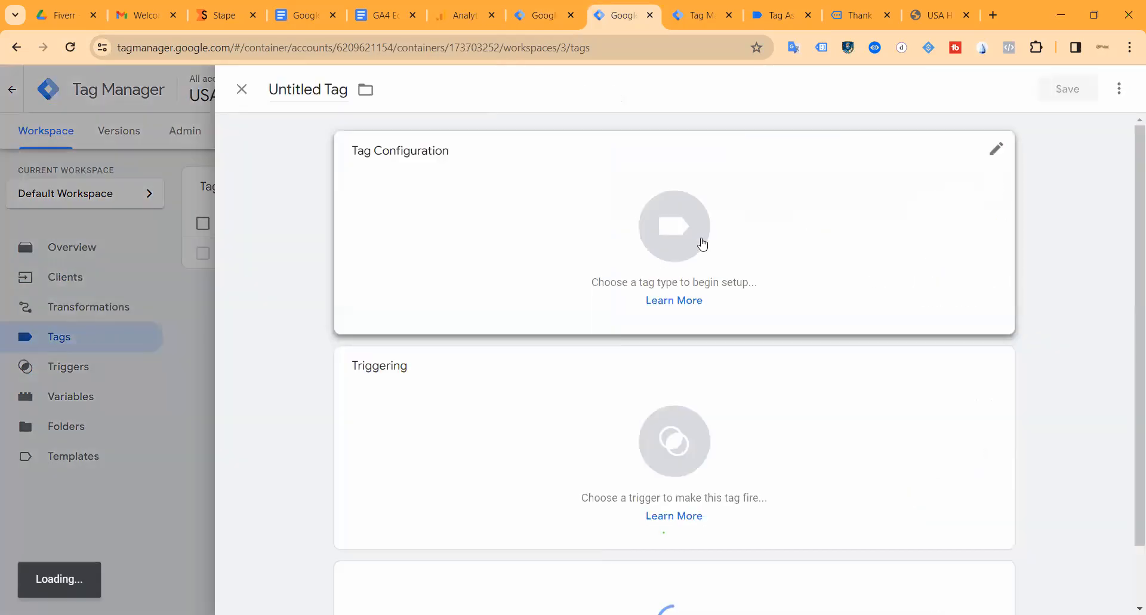
click(872, 246)
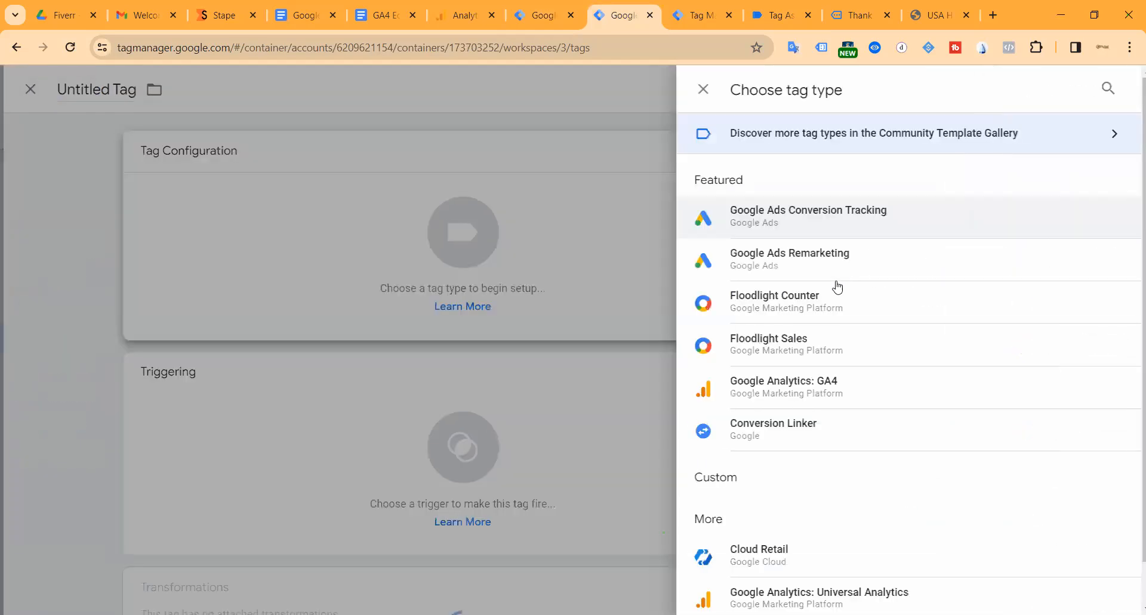
scroll(801, 332, down, 1)
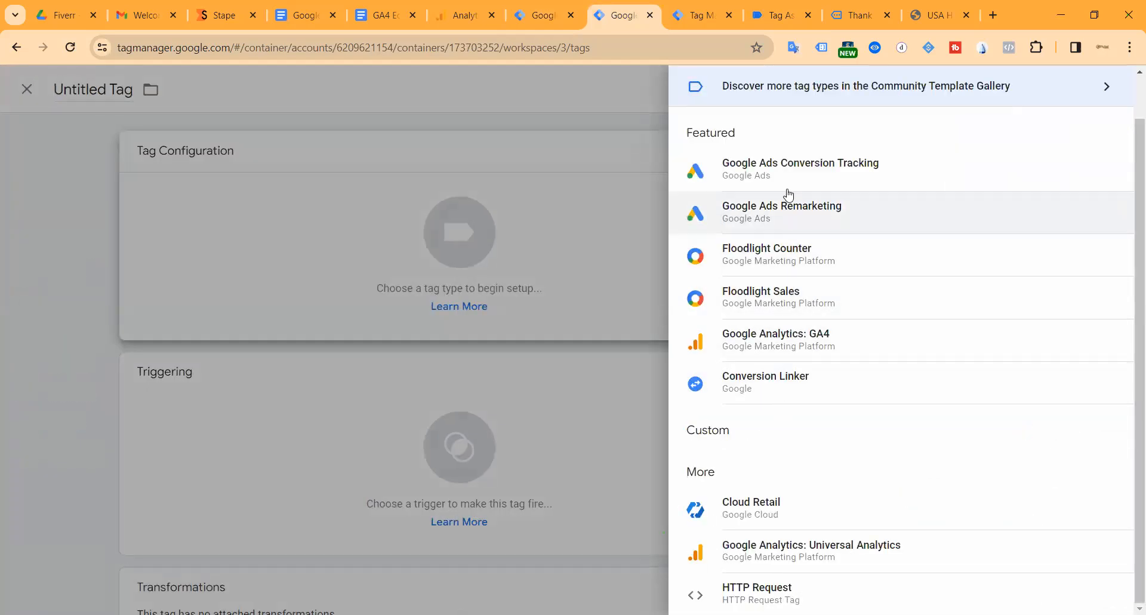
click(770, 175)
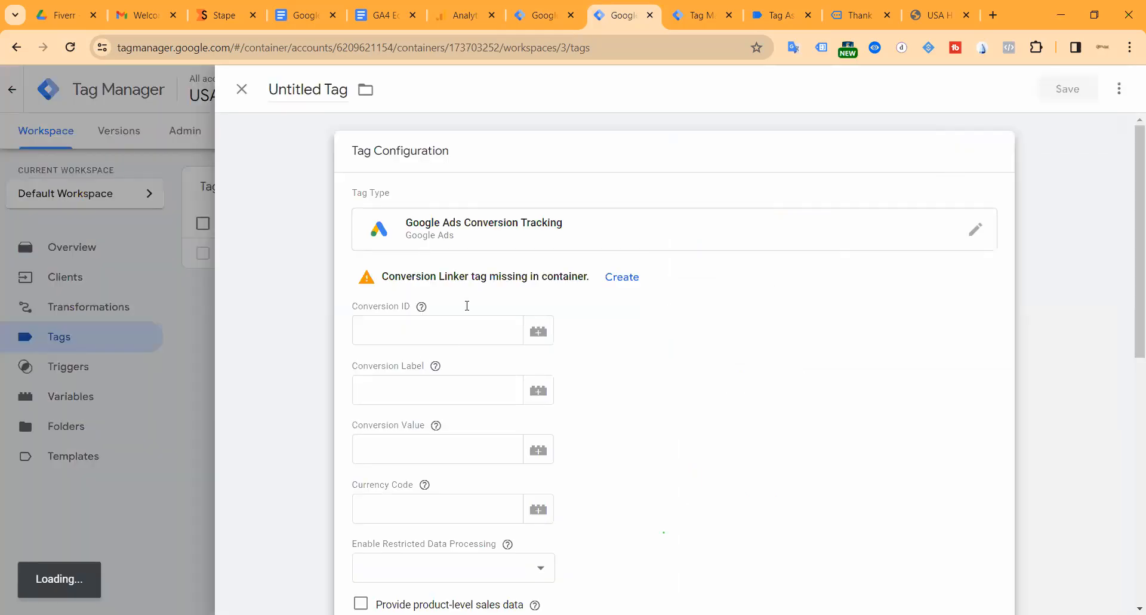
click(233, 92)
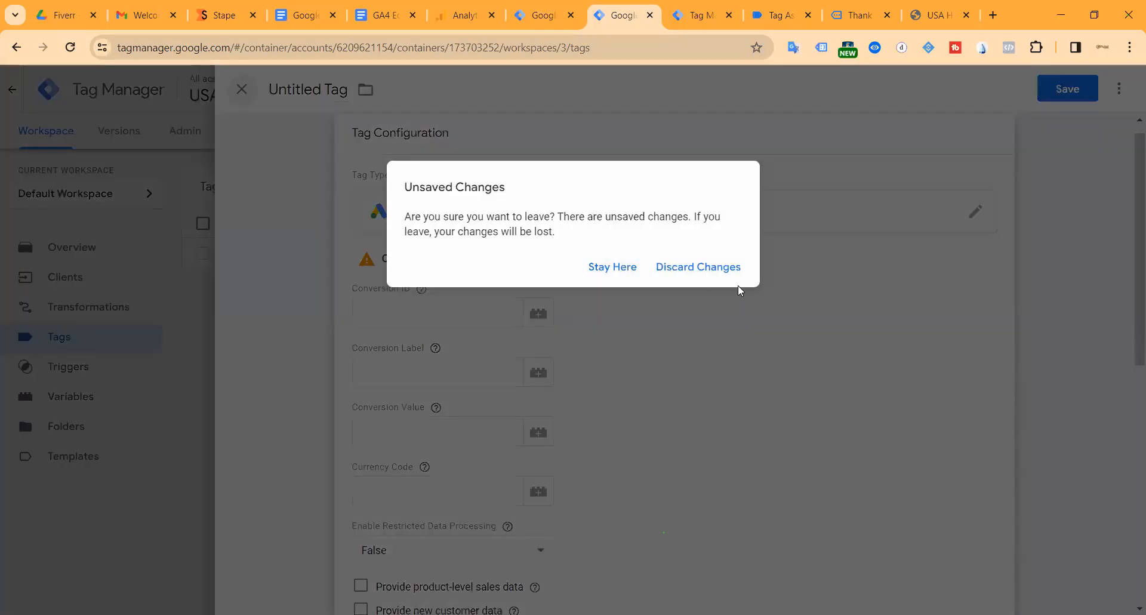
key(Return)
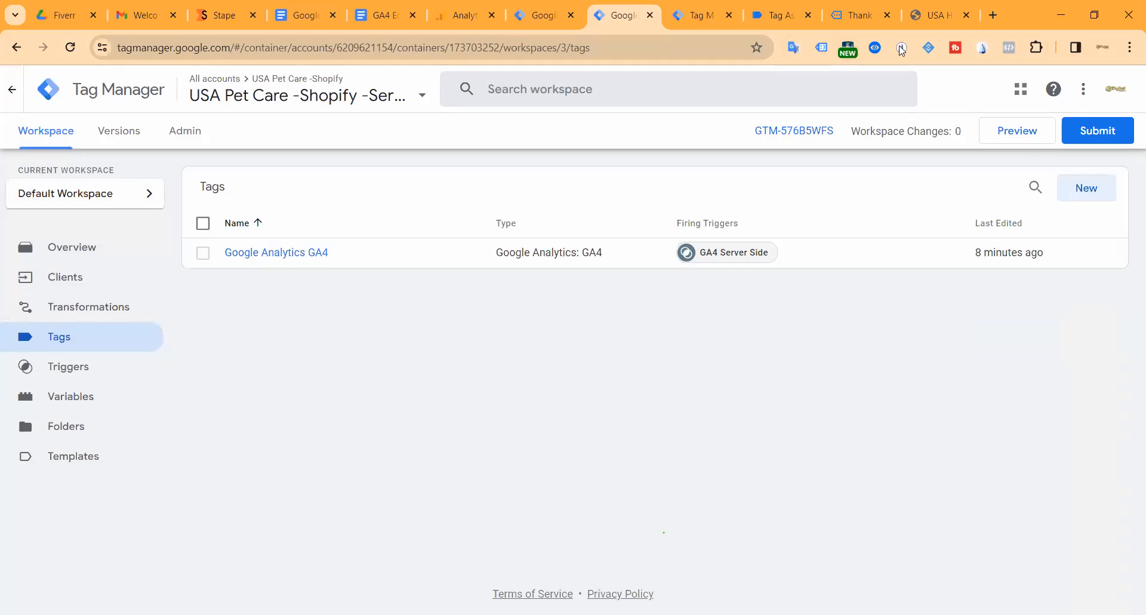
Search the web for Google Ads in a new browser tab, sign in to Google Ads, and select the manager account.
click(993, 12)
text(G)
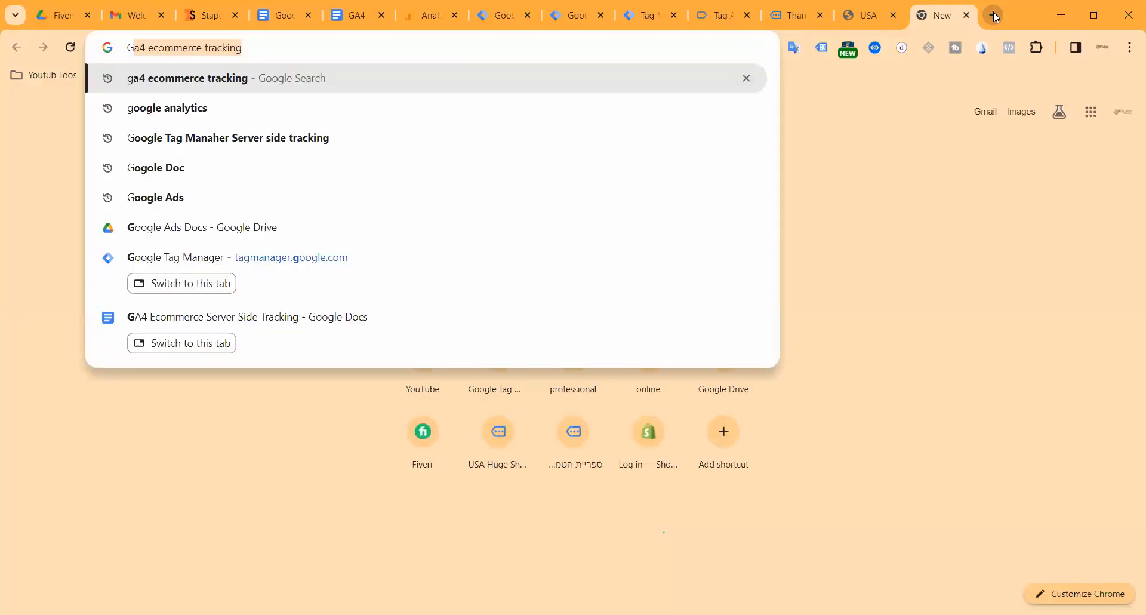
text(oogle Adsa)
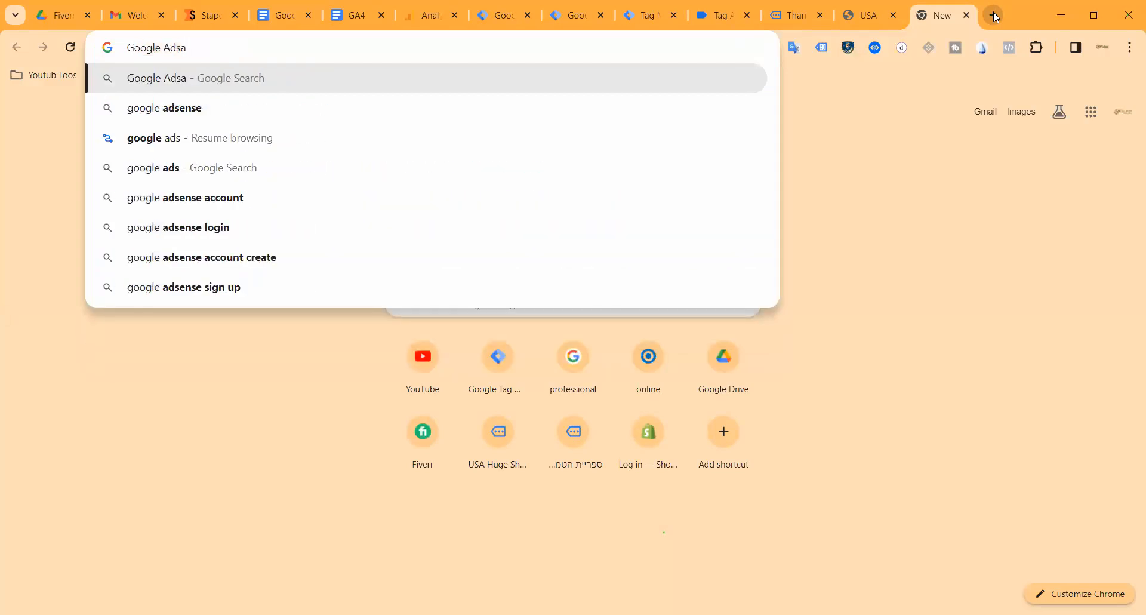
key(BackSpace)
key(Return)
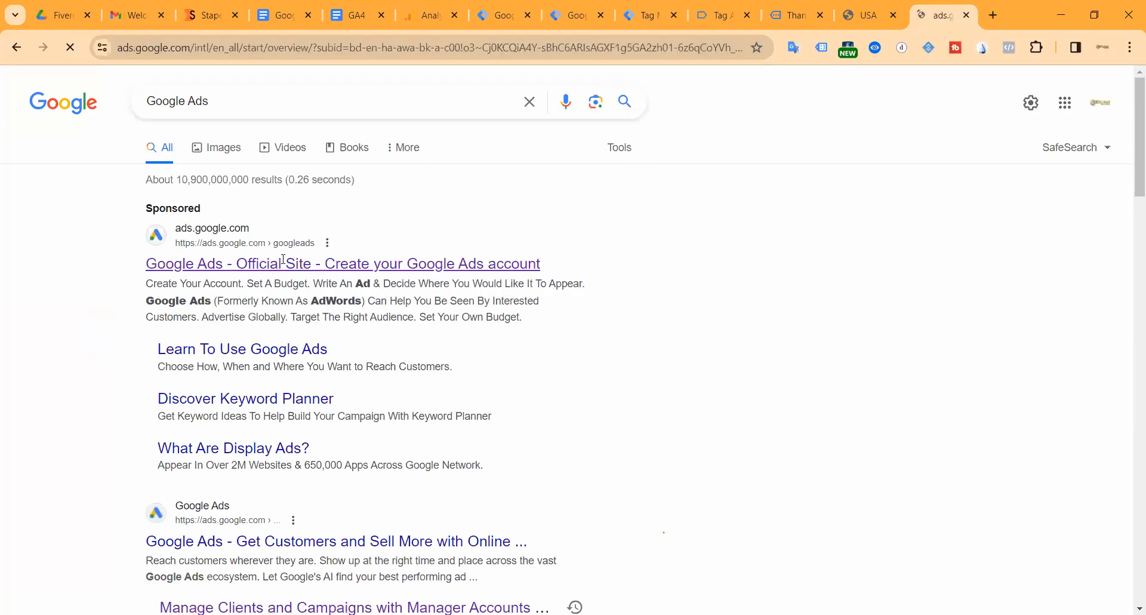
scroll(824, 248, down, 5)
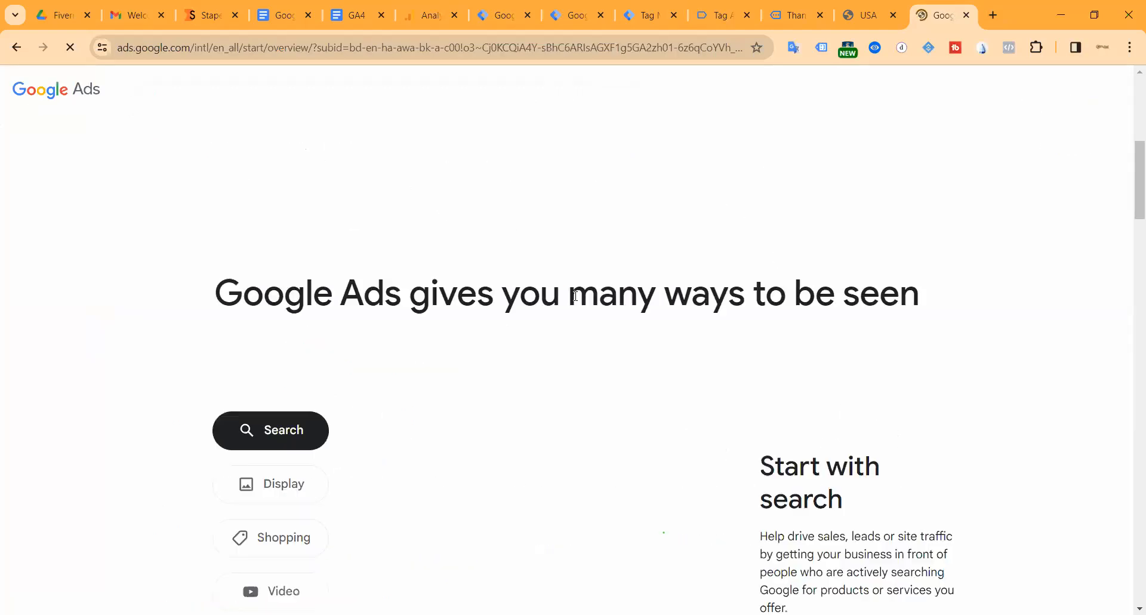
click(569, 157)
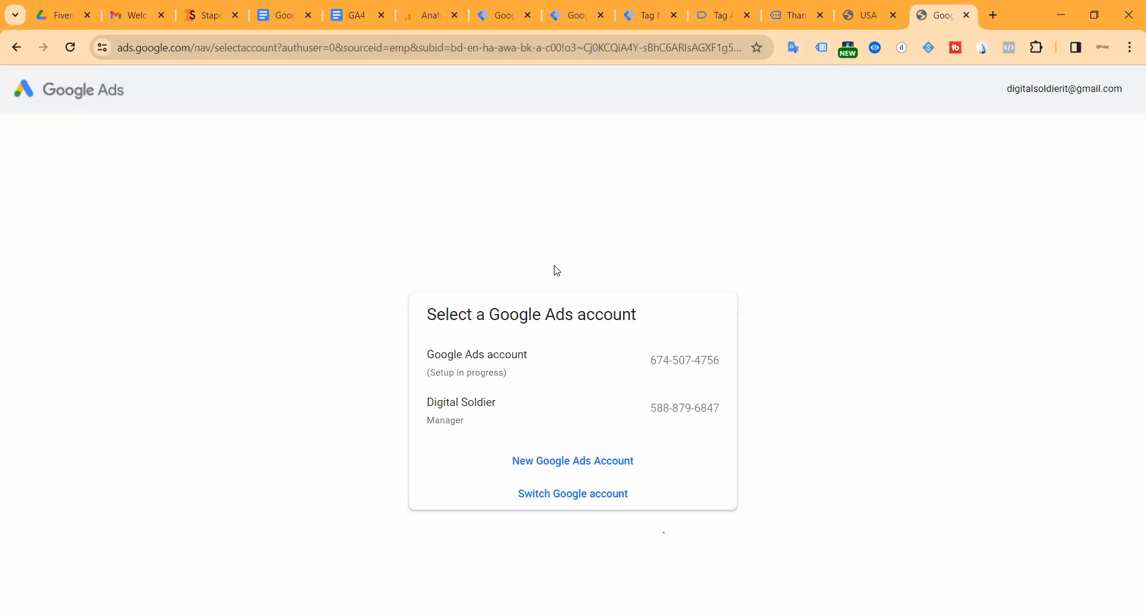
click(502, 405)
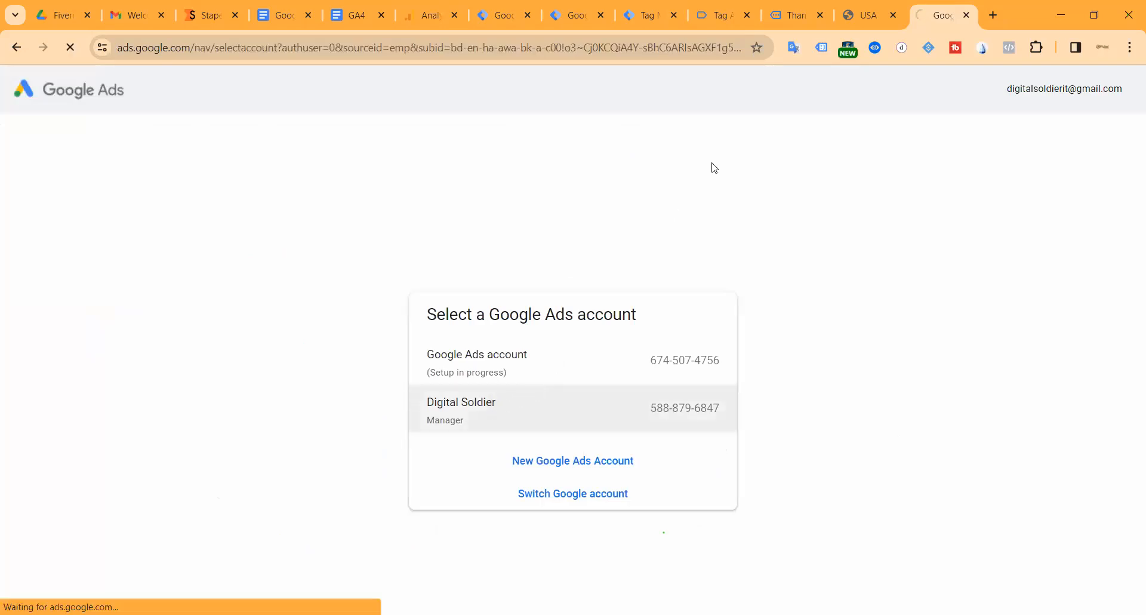
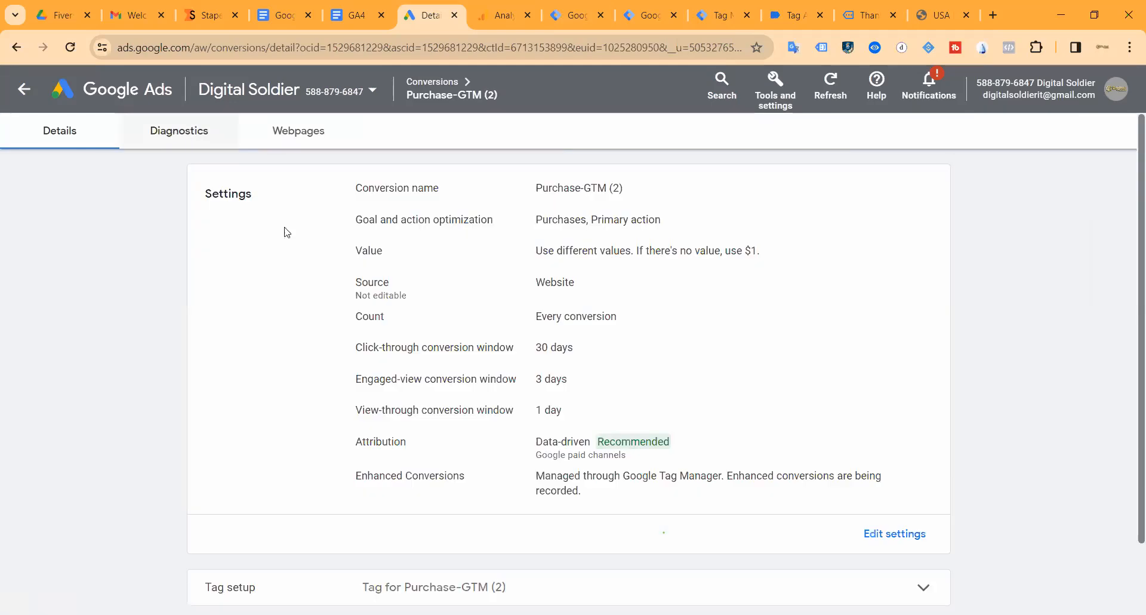
Expand the tag setup of the Purchase-GTM (2) conversion, show the Google Tag Manager instructions, and copy the Conversion ID.
scroll(615, 415, down, 2)
click(633, 508)
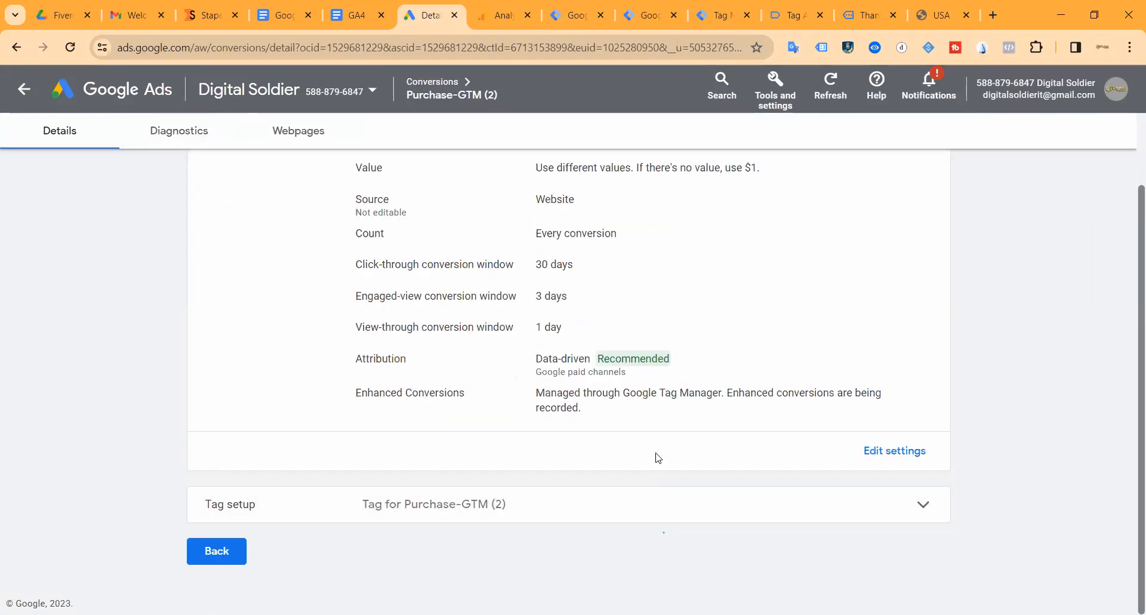
click(673, 427)
double_click(420, 380)
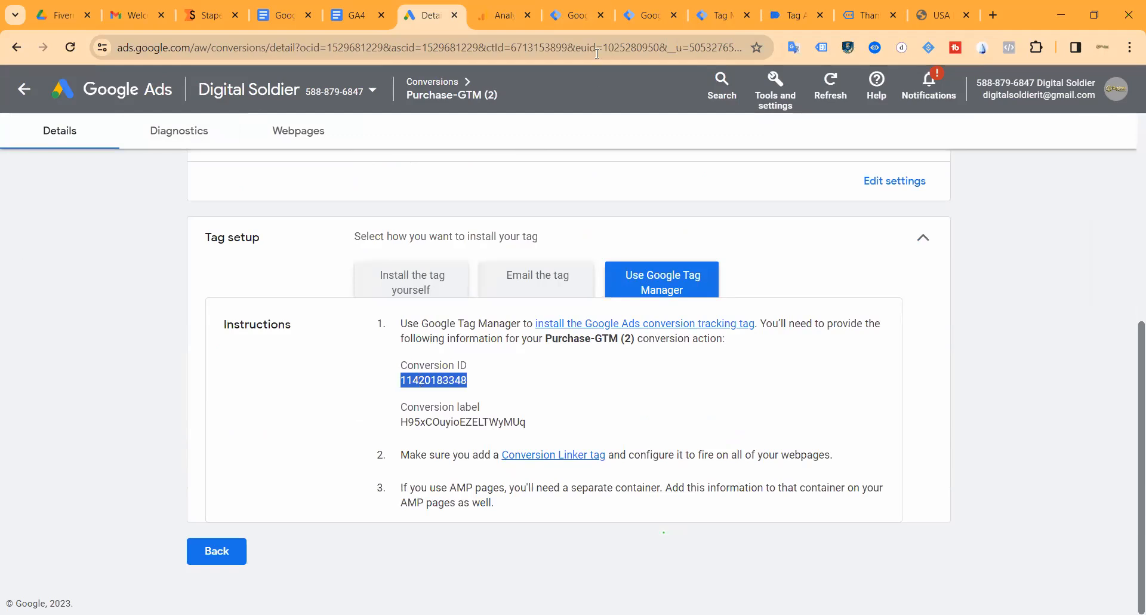
Switch to Tag Manager and start a new Google Ads Conversion Tracking tag in the server container.
click(648, 14)
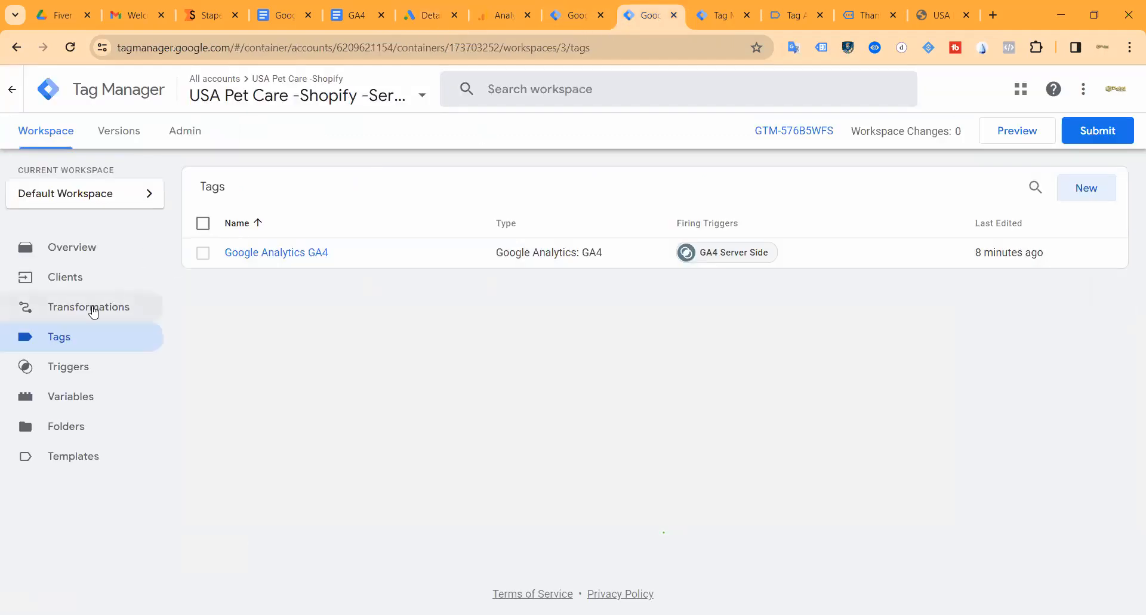
click(557, 16)
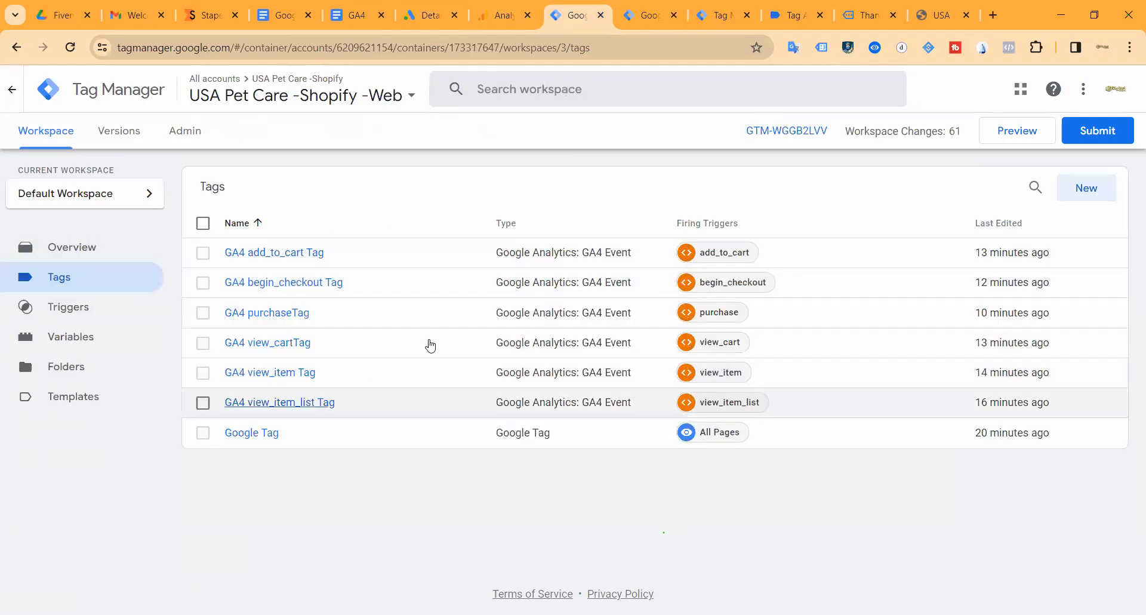
click(630, 14)
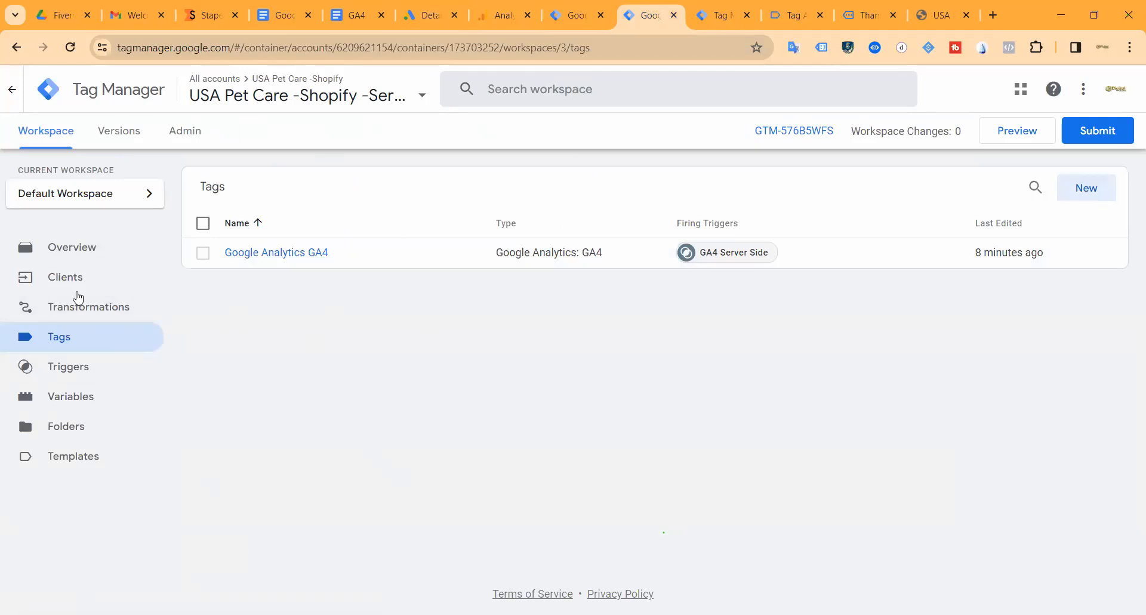
click(1086, 188)
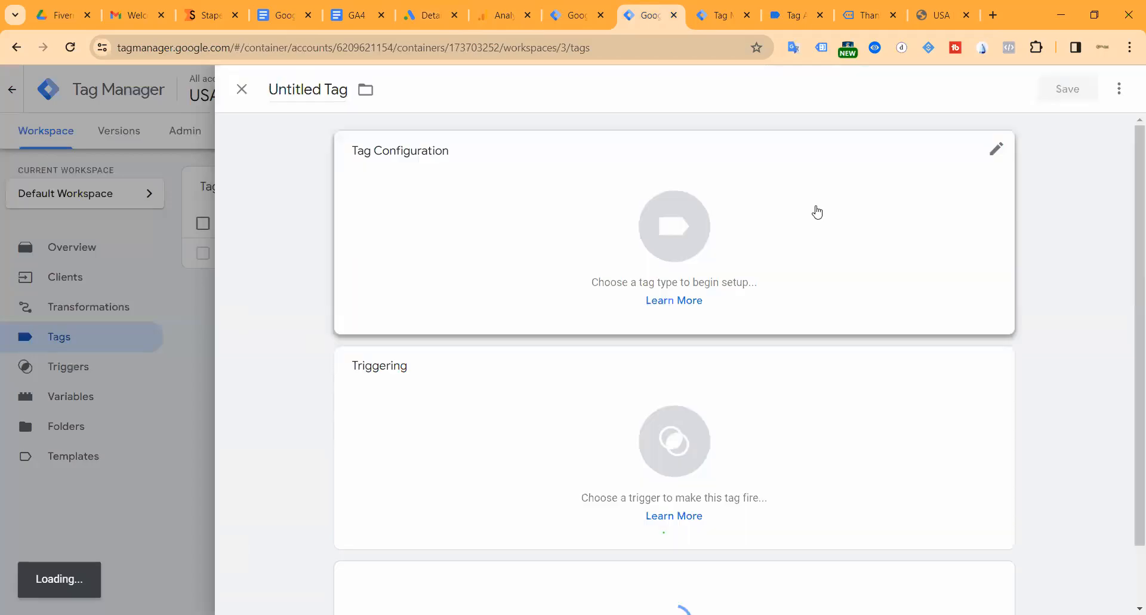
click(780, 206)
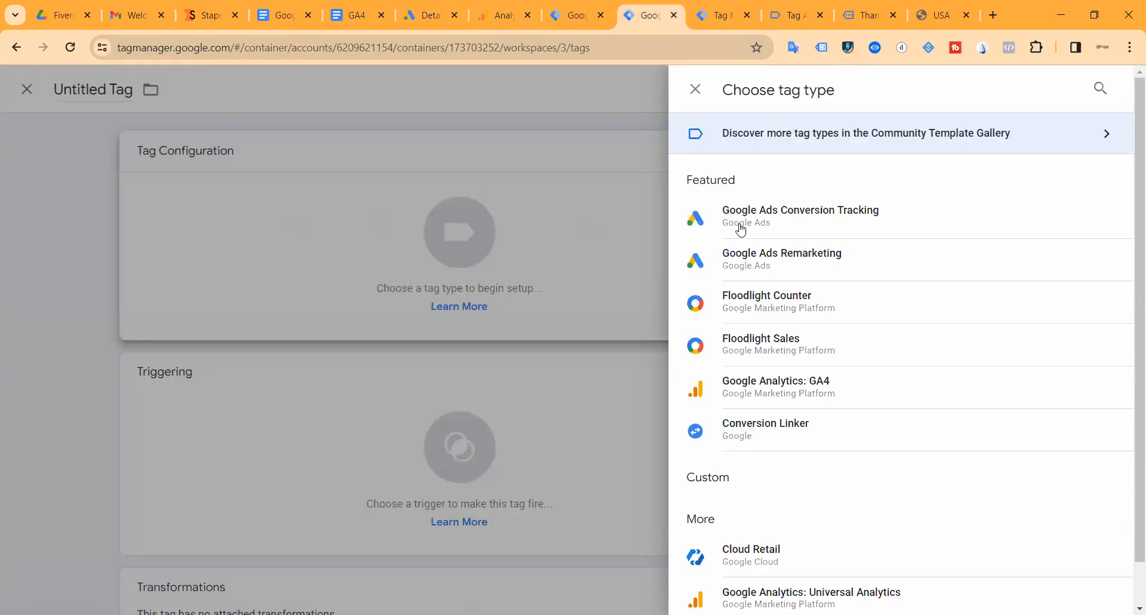
click(796, 222)
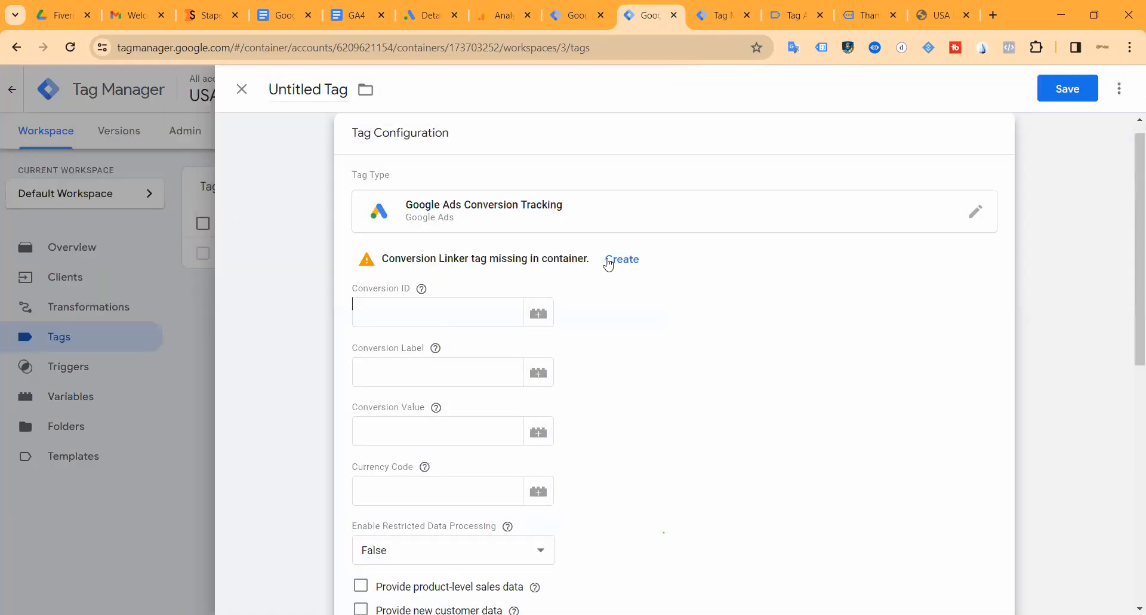
Create the missing Conversion Linker tag with the All Pages trigger and save it as Conversion Linker.
click(620, 259)
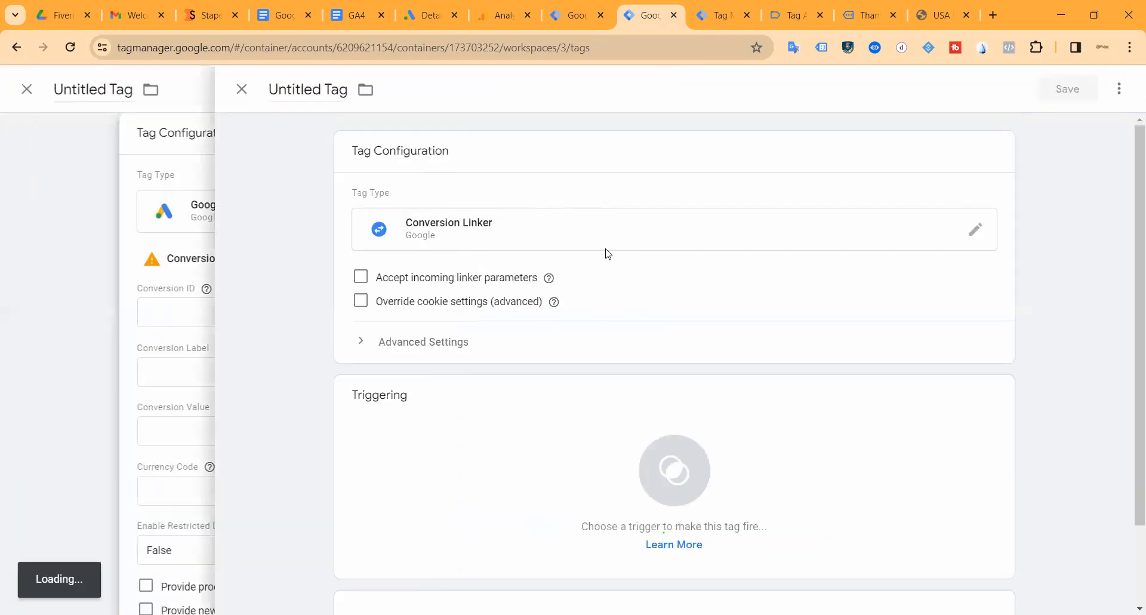
click(537, 268)
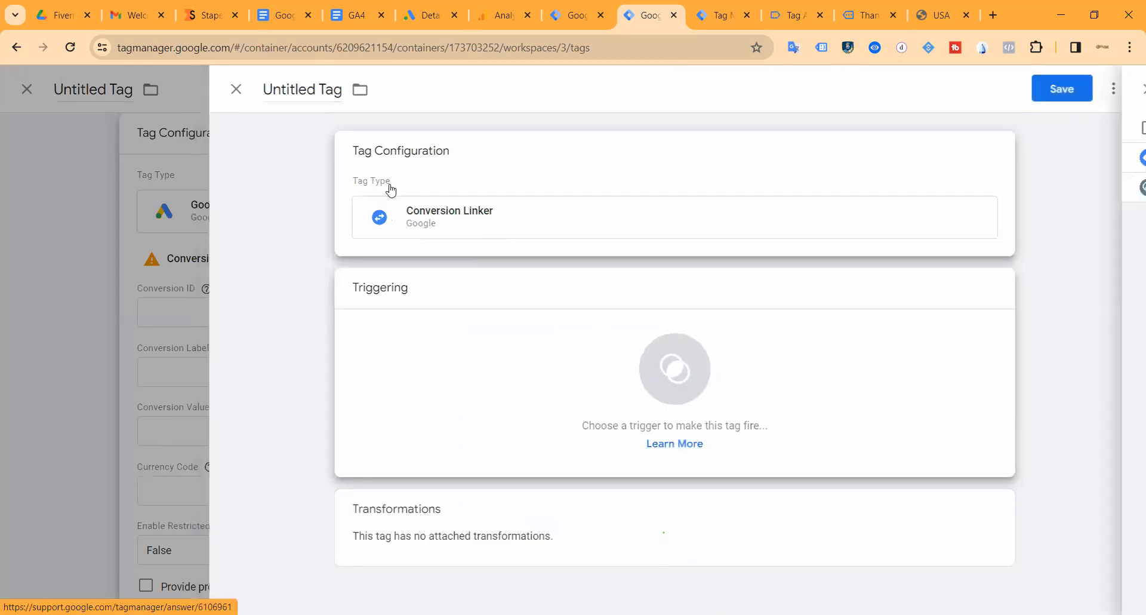
click(995, 168)
click(1066, 96)
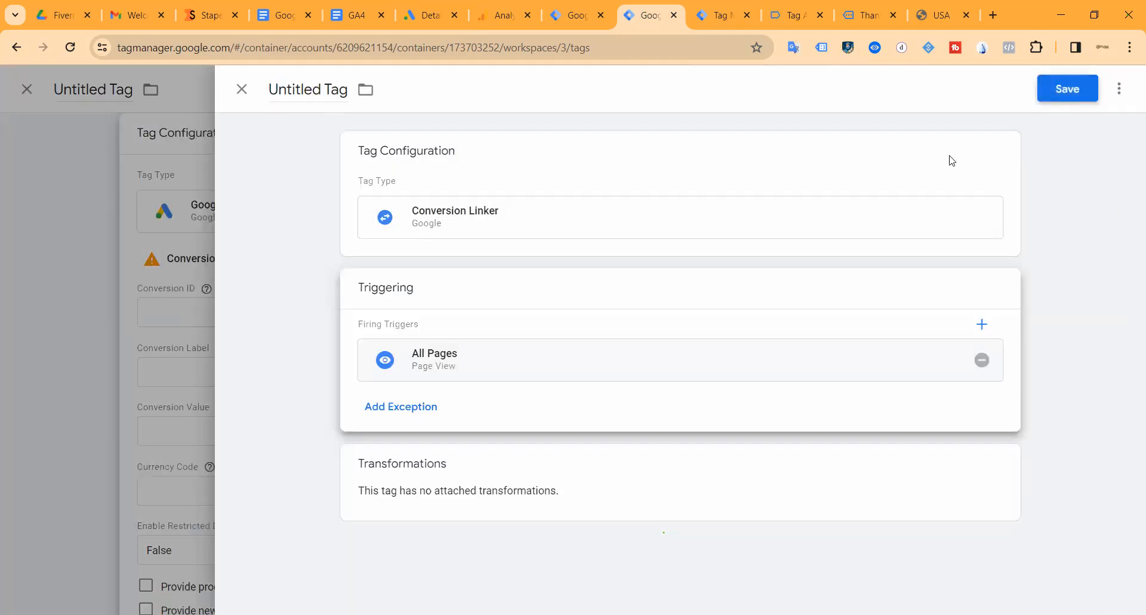
click(696, 310)
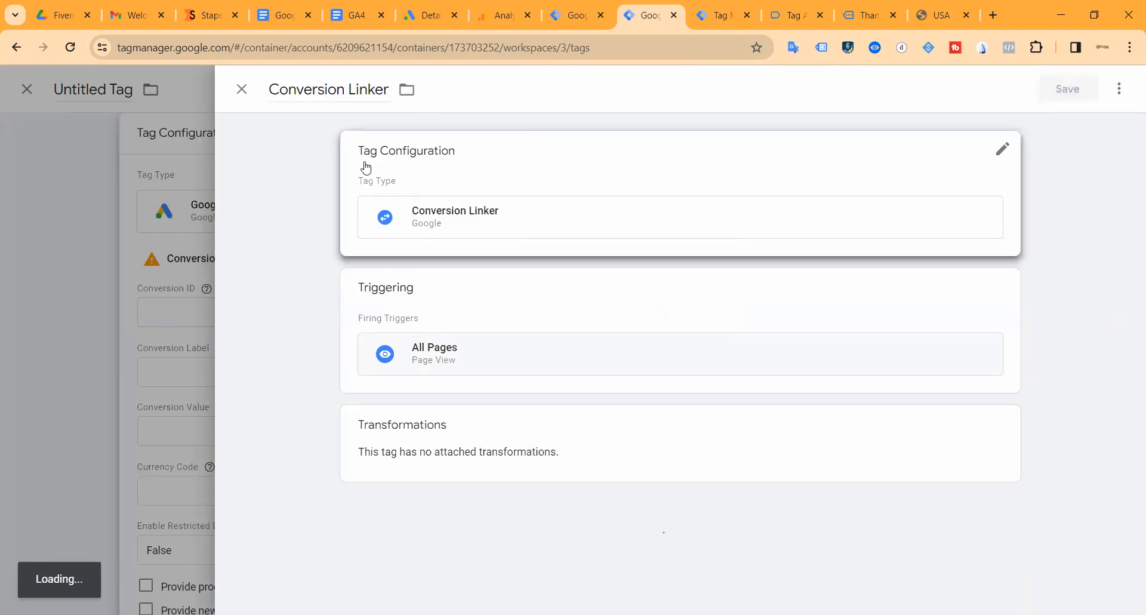
Create a new Constant variable for the Google Ads tag's Conversion ID and set its value to the copied Conversion ID.
click(442, 314)
click(537, 311)
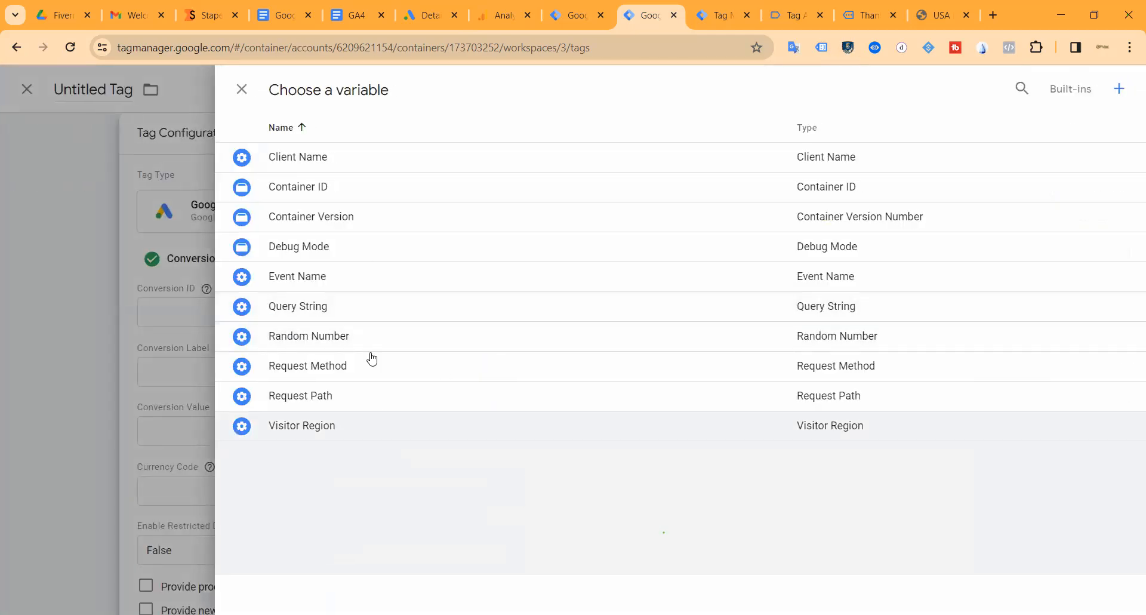
click(1119, 89)
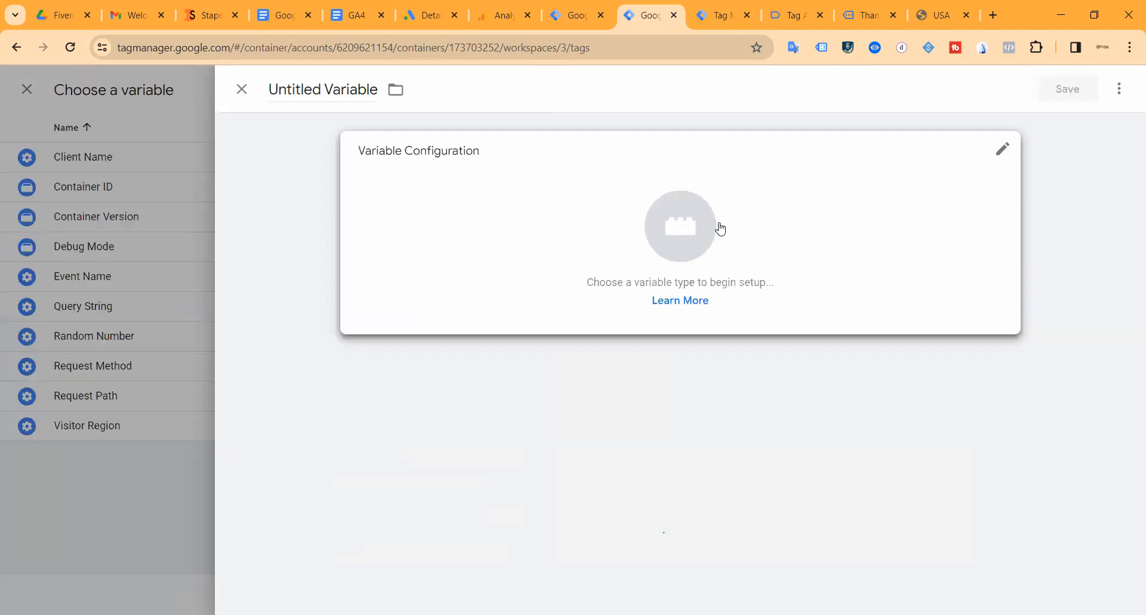
click(799, 298)
scroll(829, 430, down, 8)
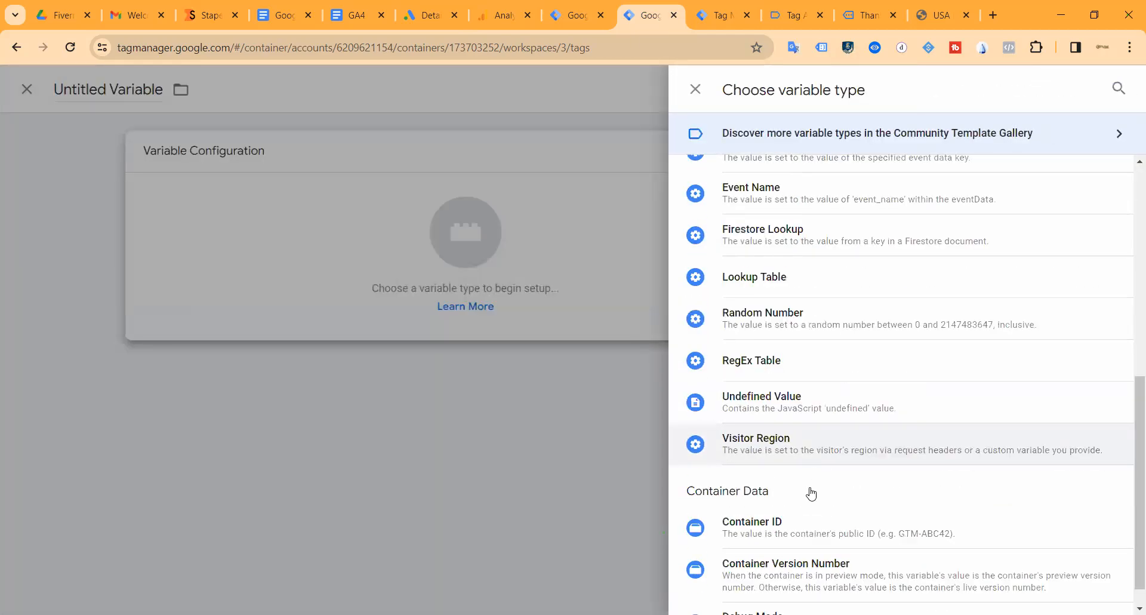
scroll(810, 493, down, 1)
scroll(782, 453, up, 3)
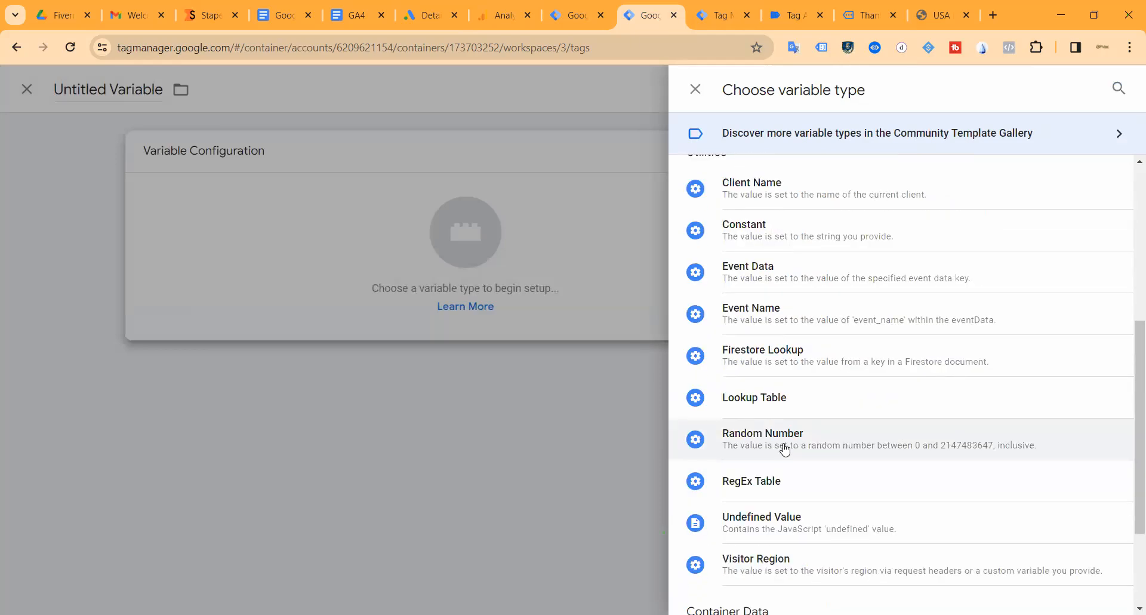
click(416, 306)
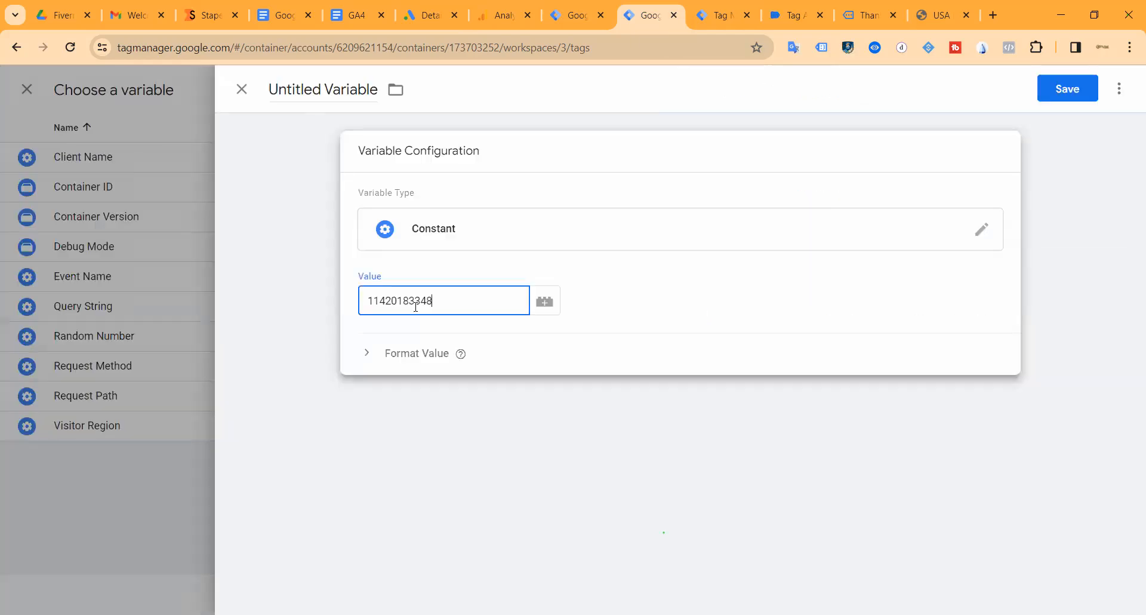
Name the constant variable Google Ads Conversion ID and save it for use in the tag.
click(329, 84)
text(G)
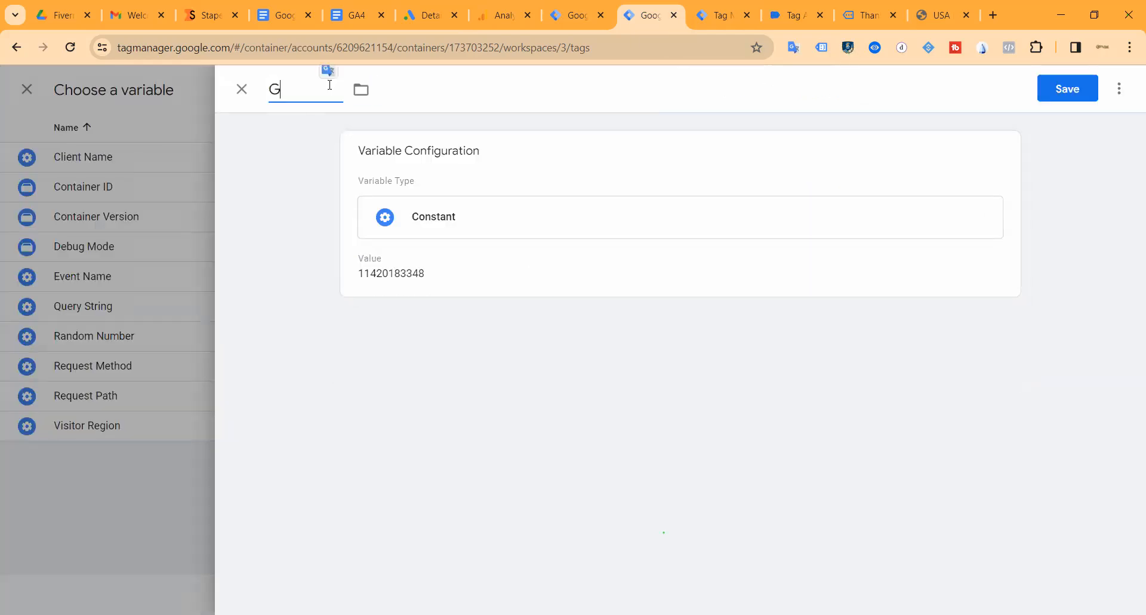
text(oogle Ads Conversion ID)
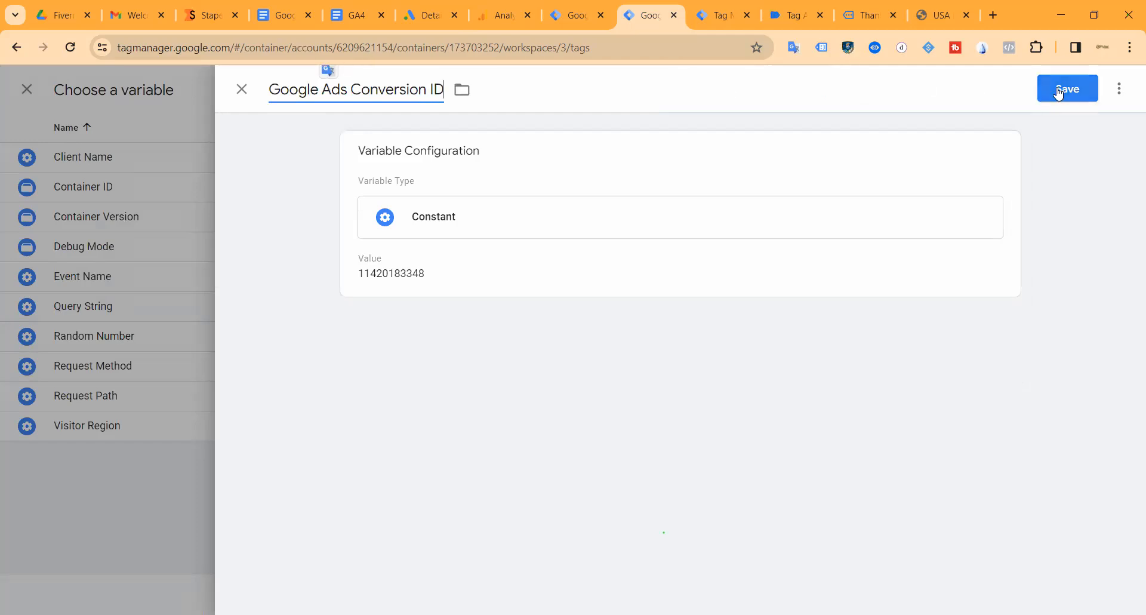
click(1067, 88)
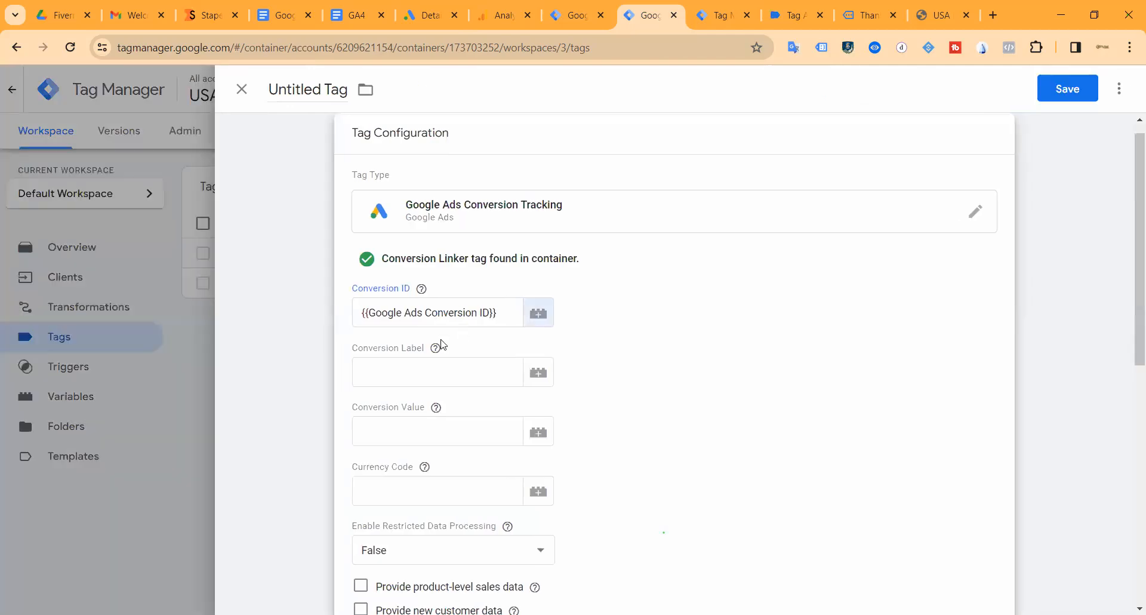
Copy the conversion label of Purchase-GTM (2) from Google Ads and paste it into the server tag's Conversion Label.
click(379, 372)
click(489, 326)
scroll(489, 325, down, 2)
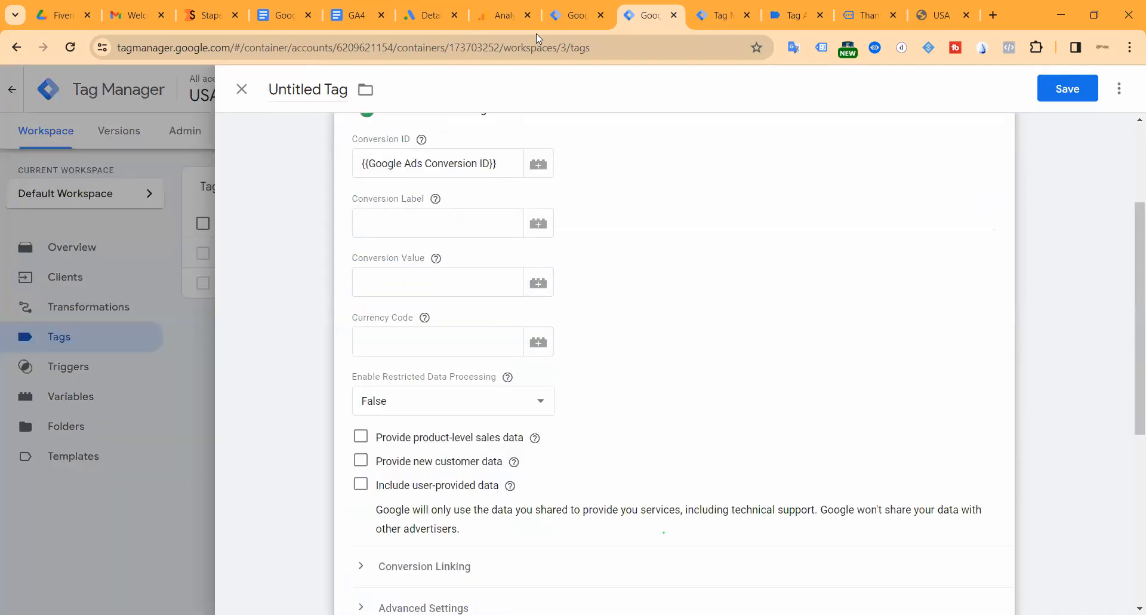
click(574, 17)
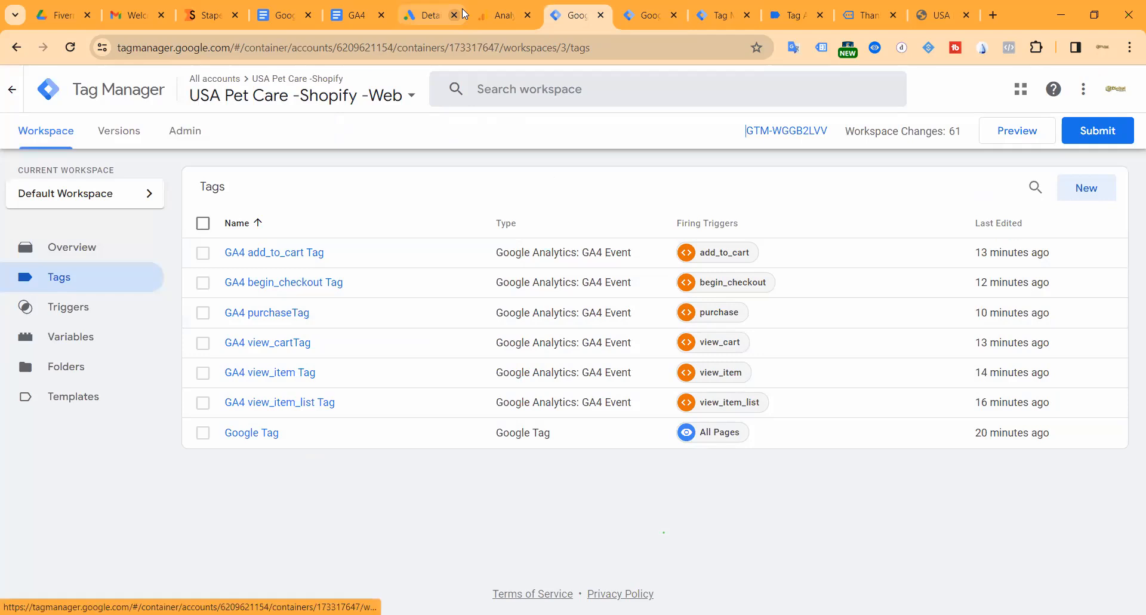
click(417, 17)
double_click(438, 421)
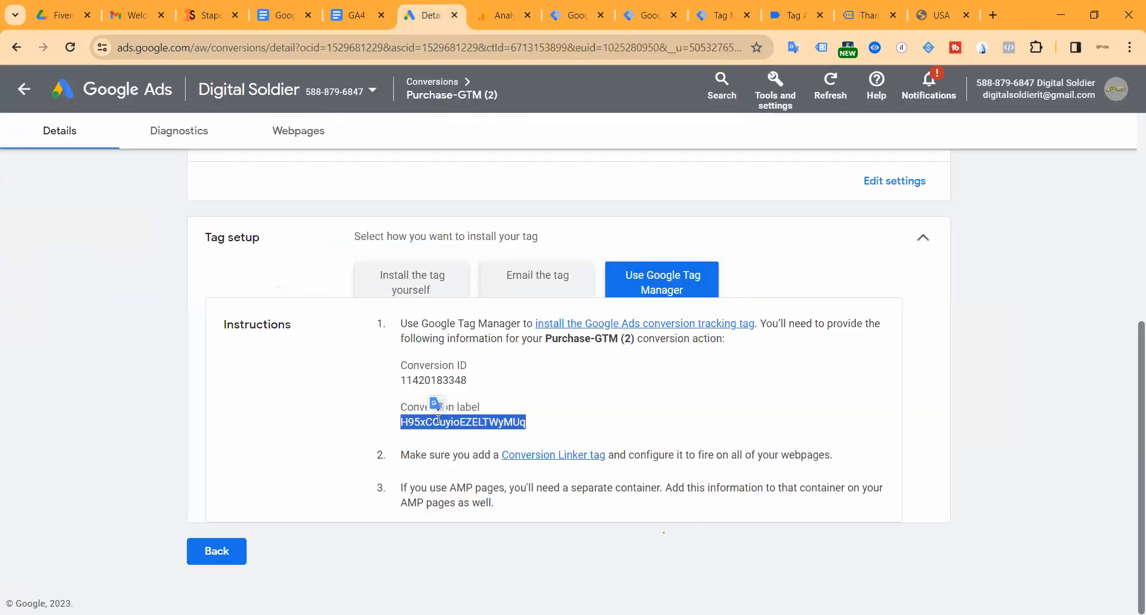
click(574, 15)
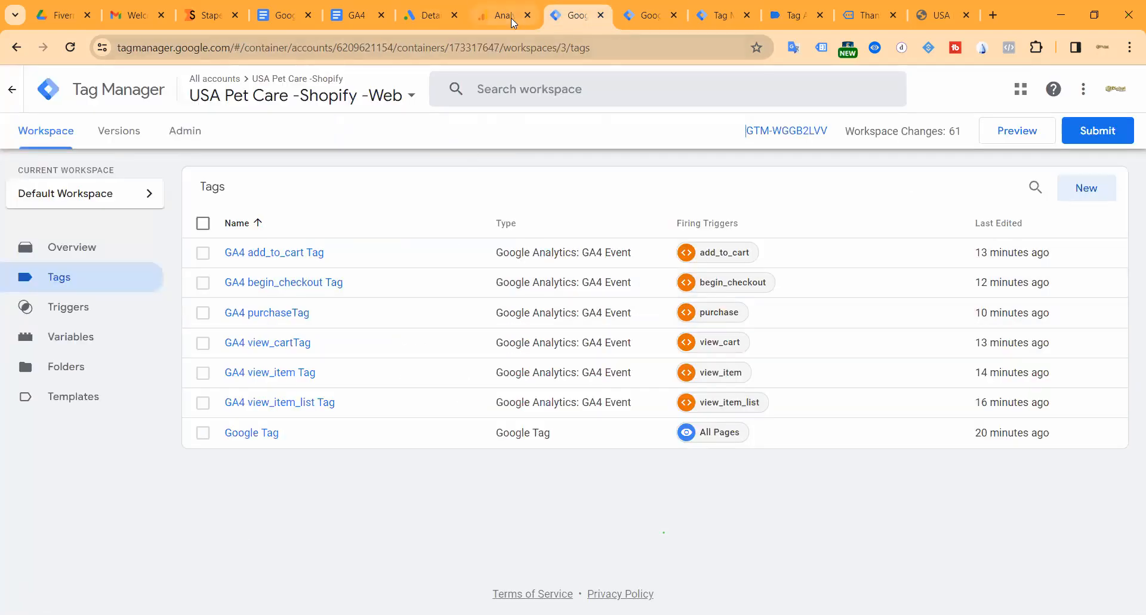
click(647, 15)
click(409, 221)
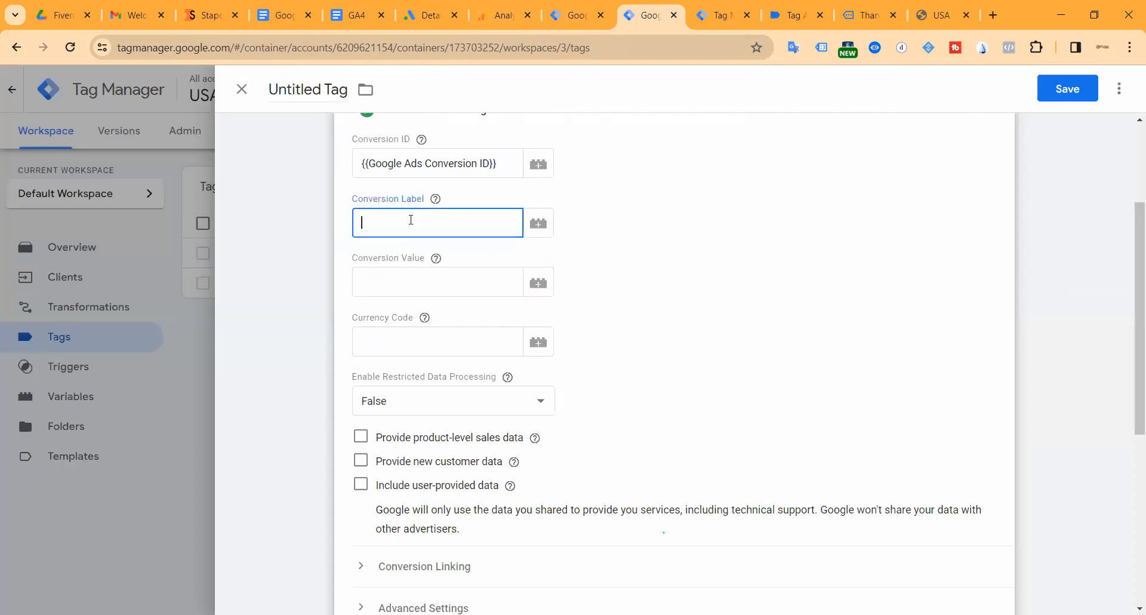
key(ctrl+v)
click(438, 259)
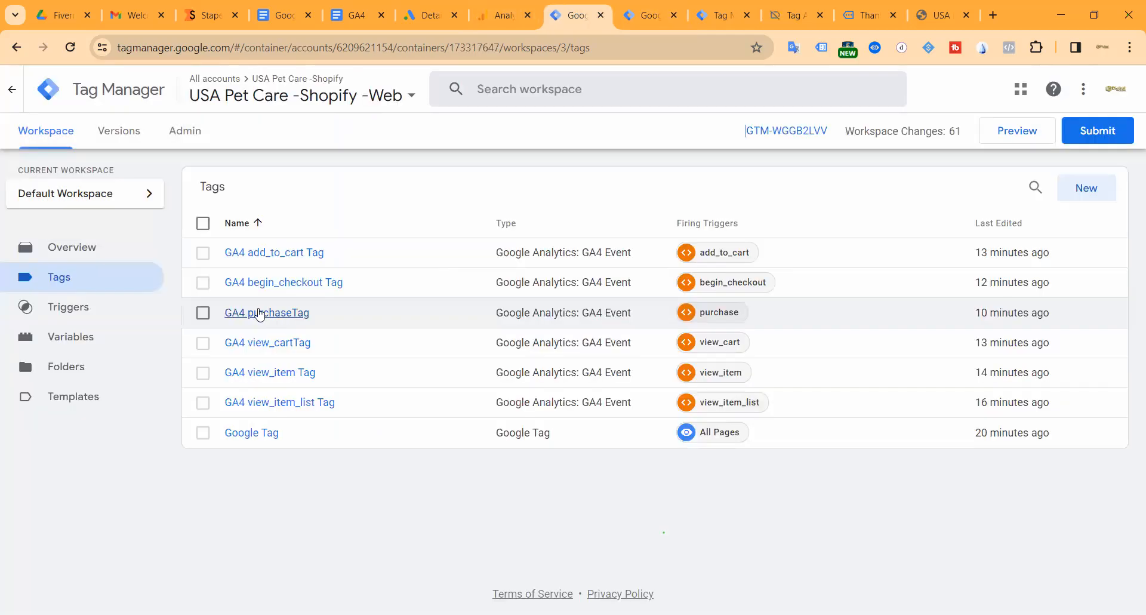
Examine the event parameters of the GA4 purchaseTag in the web container, including items, currency, value and transaction_id.
click(265, 310)
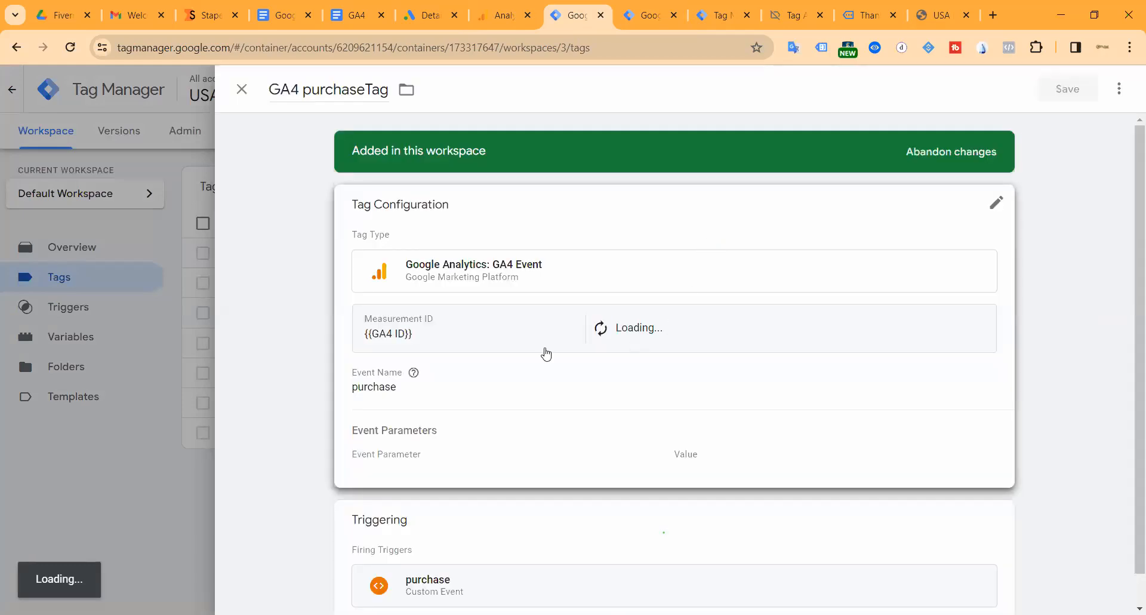
scroll(540, 345, down, 3)
scroll(539, 345, down, 5)
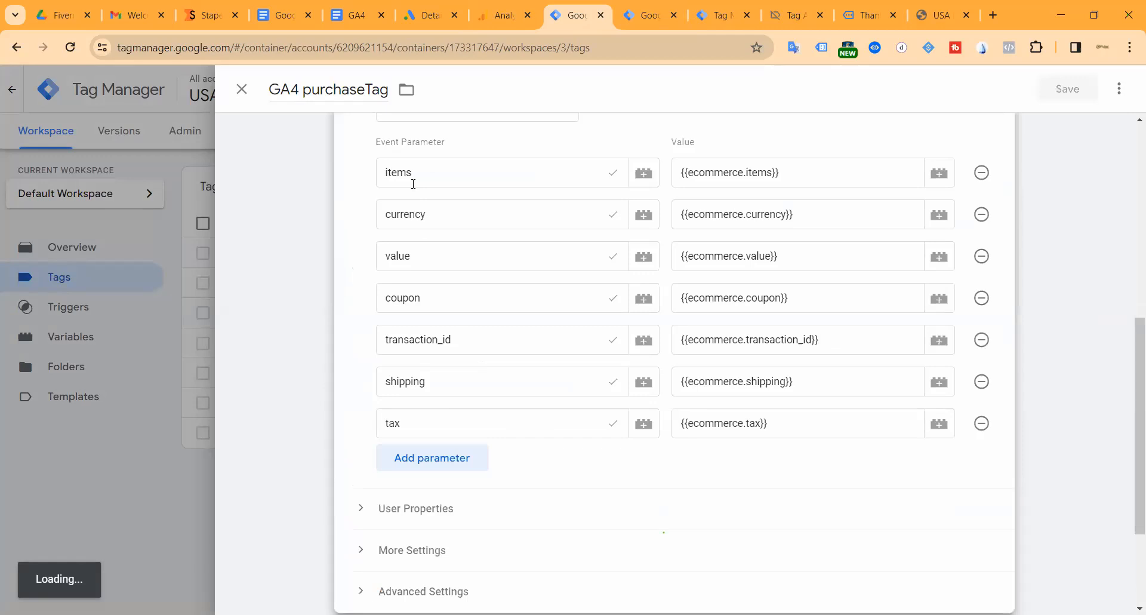
drag(416, 338, 487, 339)
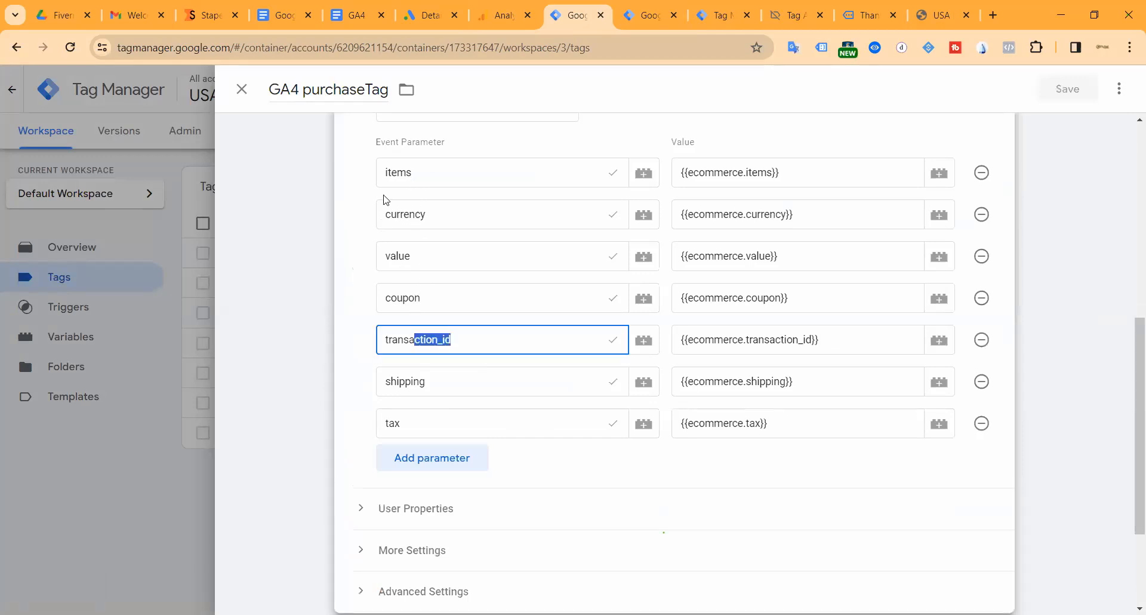
click(394, 210)
click(397, 245)
click(405, 218)
click(454, 165)
double_click(454, 164)
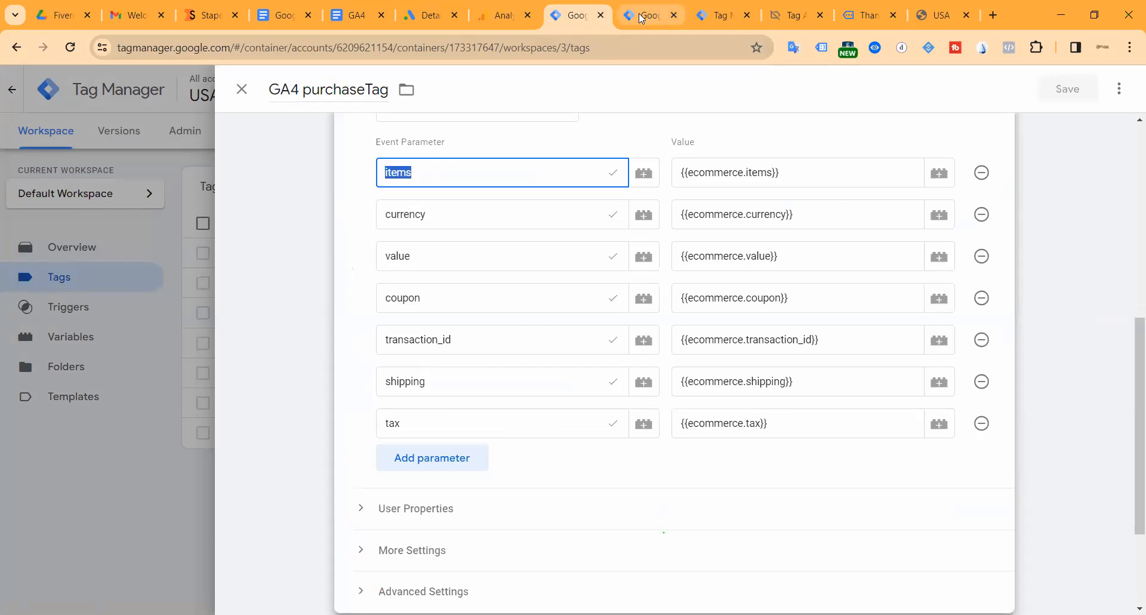
Try including user-provided data in the server container's Google Ads tag, and discard the unsaved tag.
click(627, 23)
scroll(619, 376, down, 3)
scroll(570, 376, up, 3)
mouse_move(487, 222)
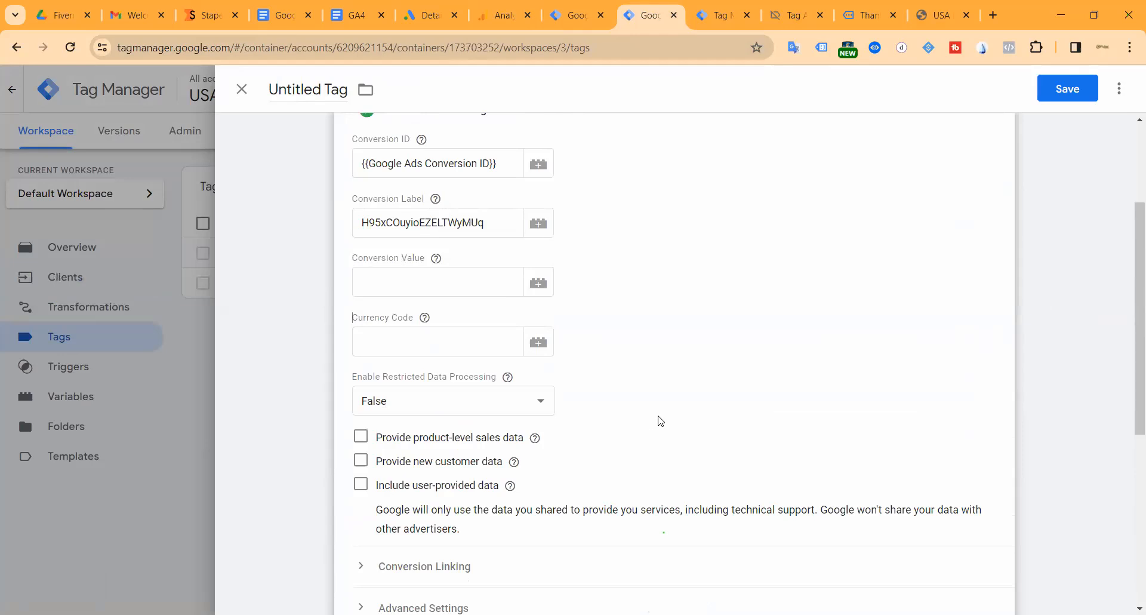
scroll(659, 417, down, 3)
click(358, 339)
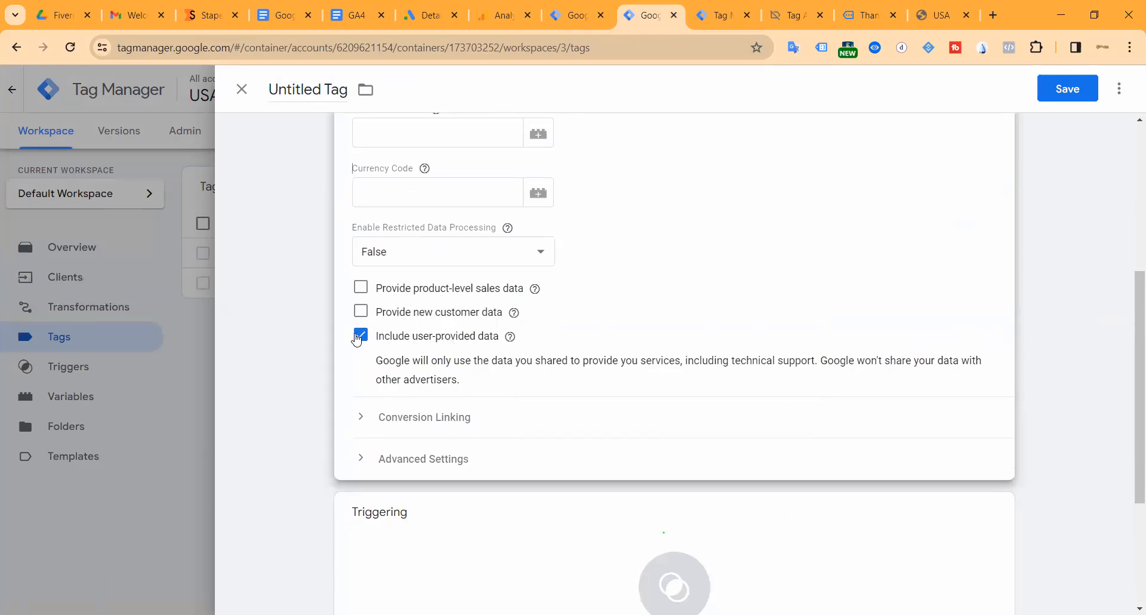
click(360, 335)
scroll(519, 232, down, 3)
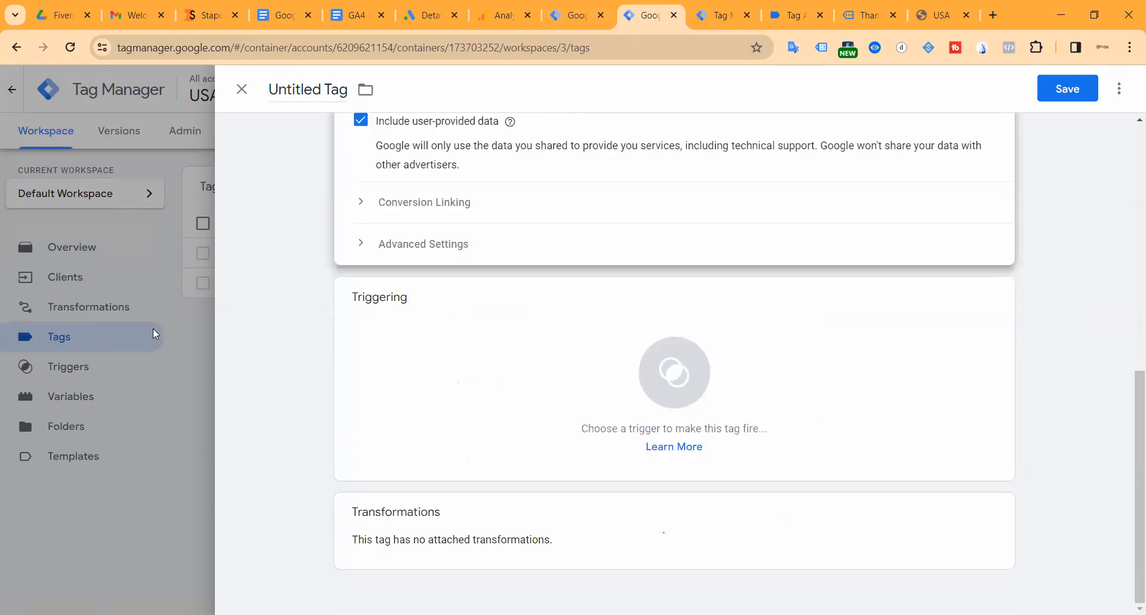
click(242, 90)
click(658, 266)
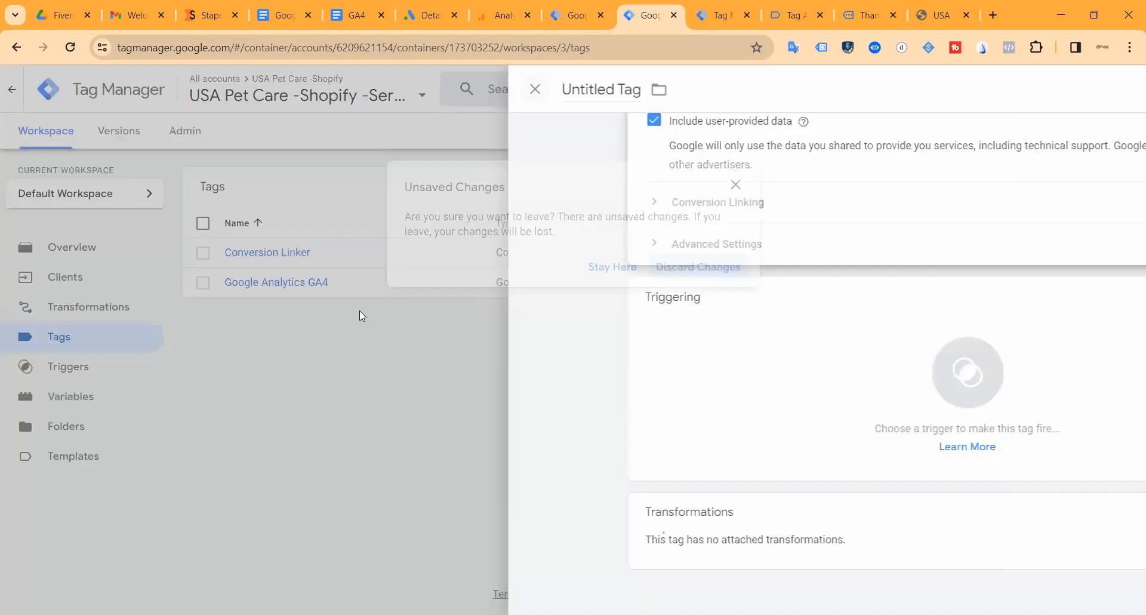
Open the server container's triggers, and copy the Event Name value from the purchase event's variables in the server preview.
click(69, 369)
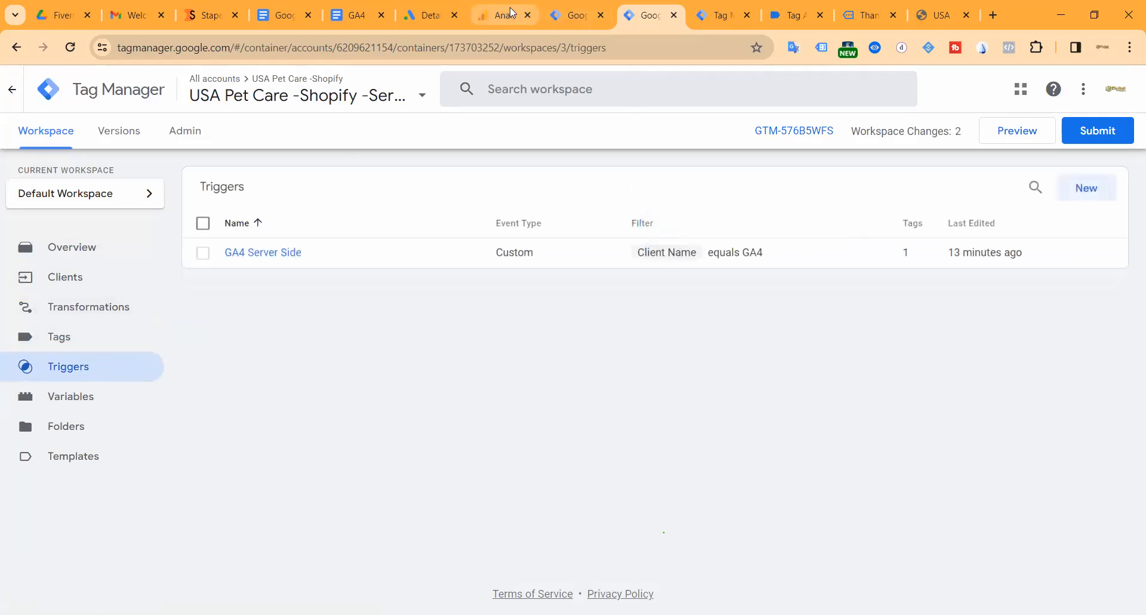
click(423, 9)
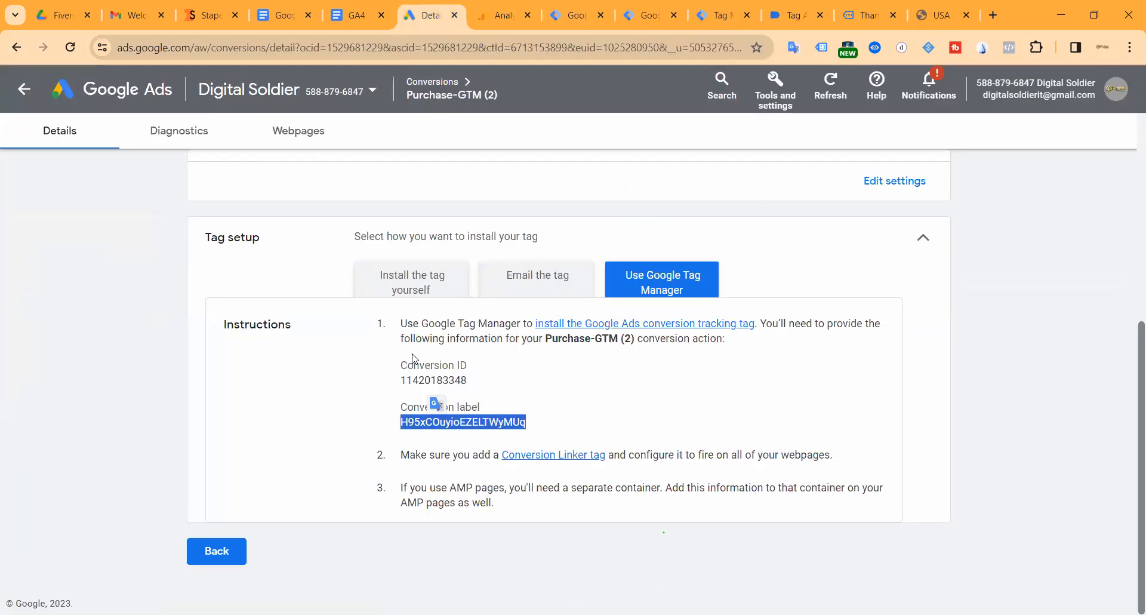
click(504, 15)
click(638, 18)
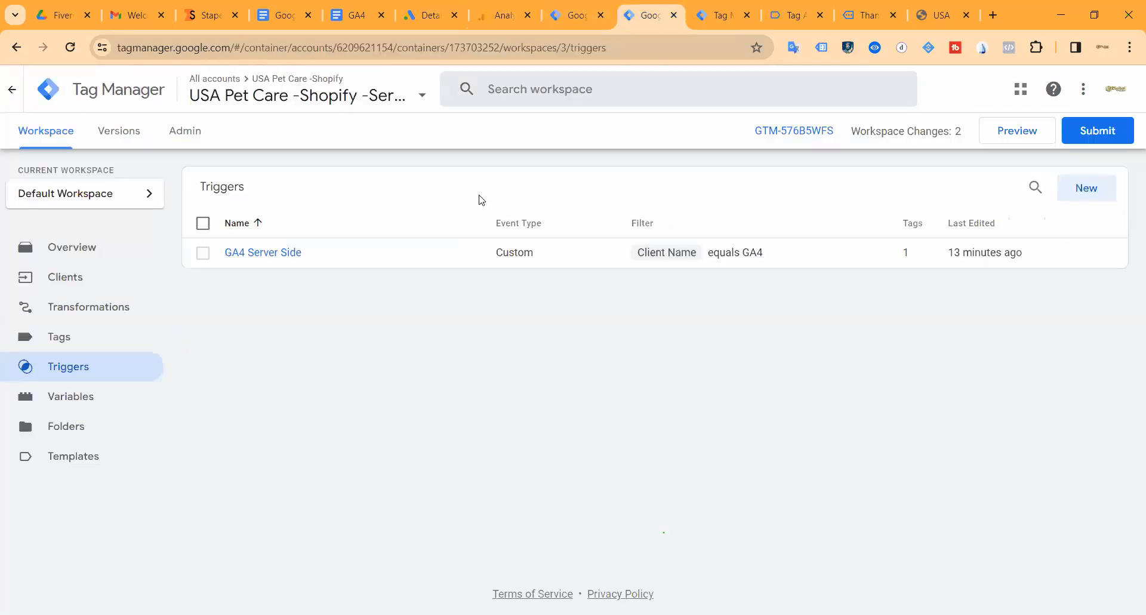
click(719, 16)
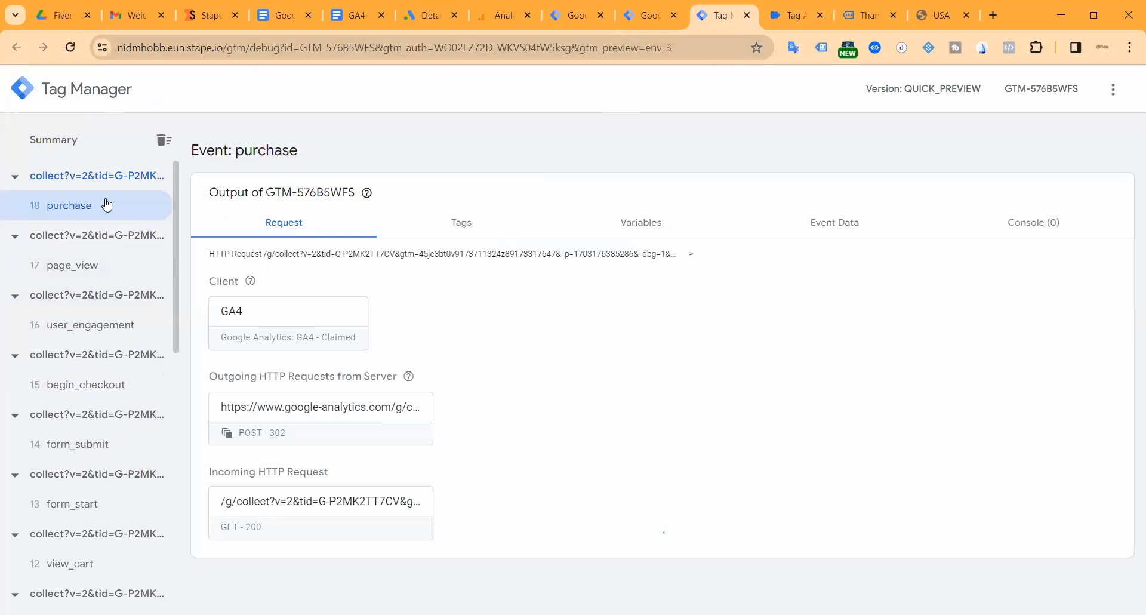
click(472, 227)
click(654, 227)
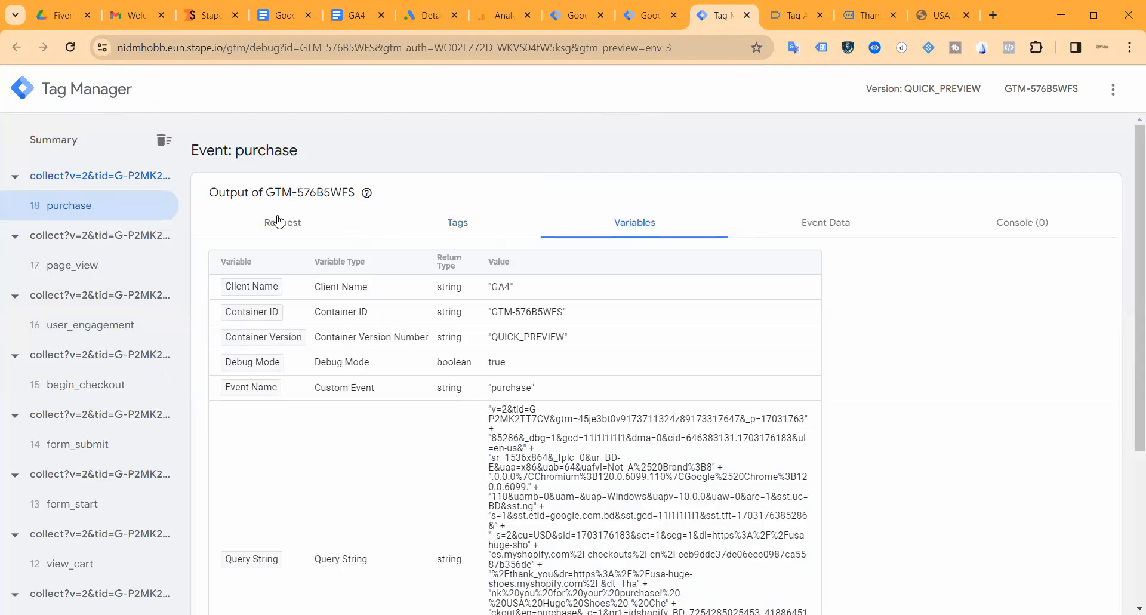
double_click(508, 389)
key(ctrl+c)
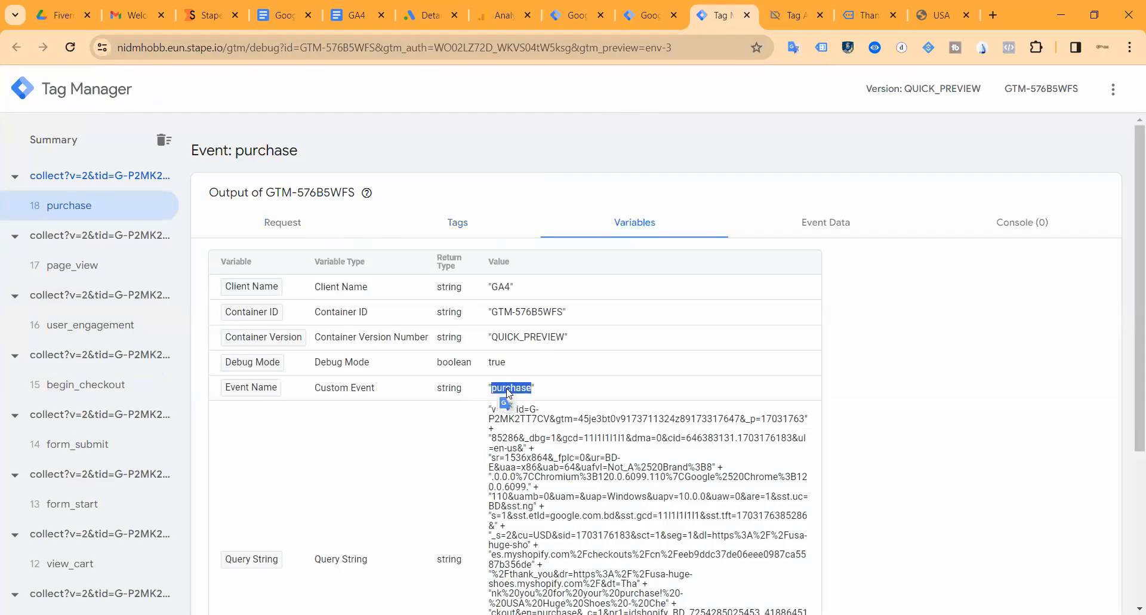
Create a Custom Event trigger in the server container with event name purchase, and save it as purchase.
click(650, 15)
click(1085, 190)
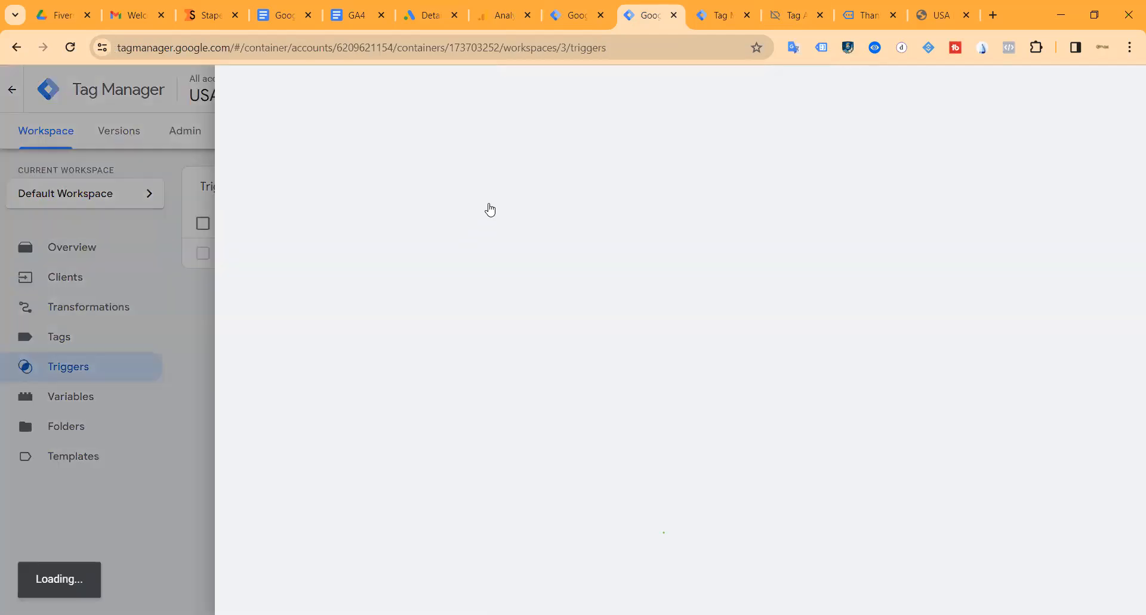
click(693, 202)
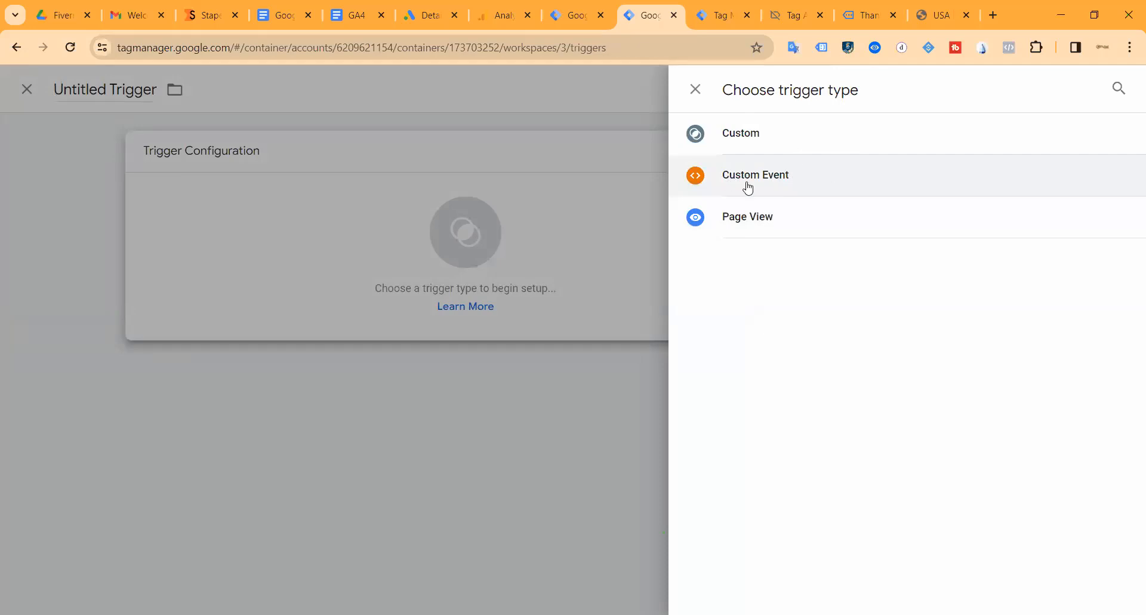
click(748, 188)
click(486, 302)
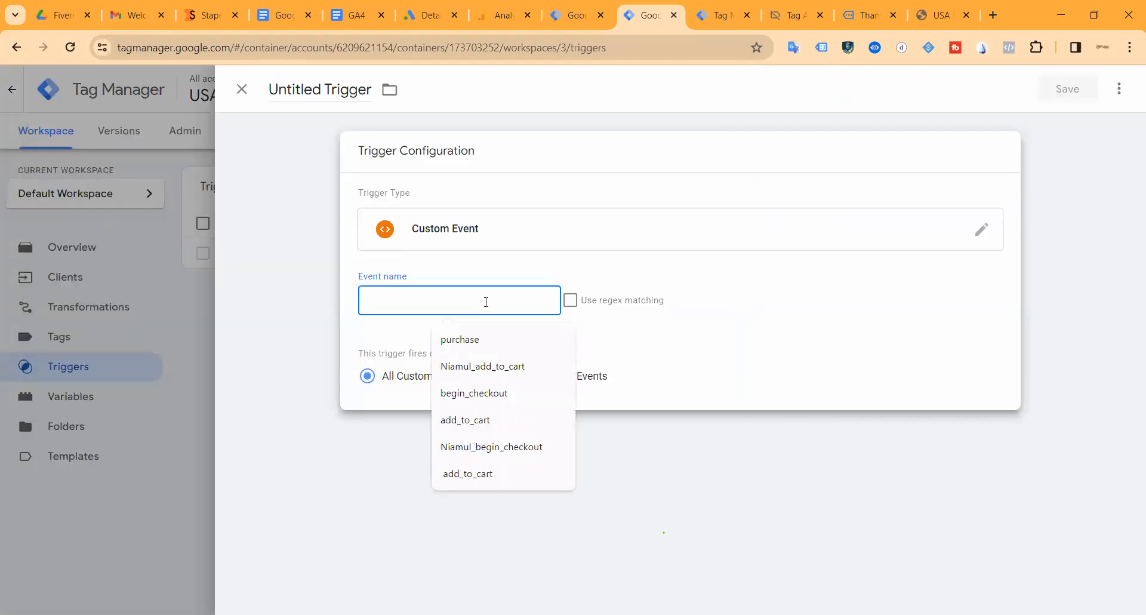
key(ctrl+v)
click(335, 101)
key(ctrl+v)
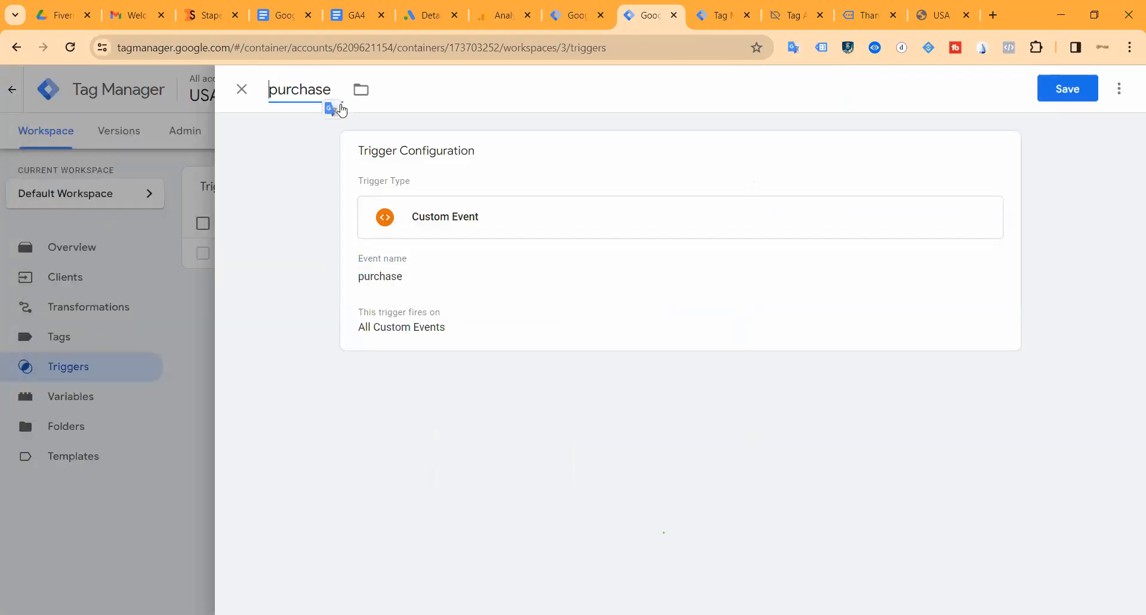
click(1048, 93)
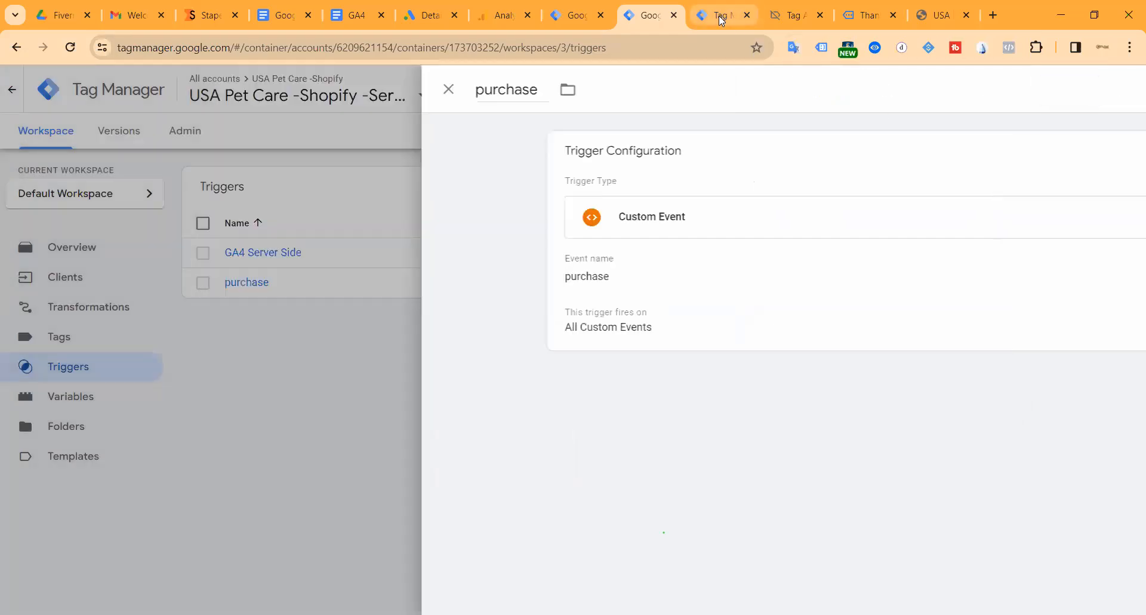
Copy the Event Name value begin_checkout from the begin_checkout event's variables in the server preview.
click(751, 22)
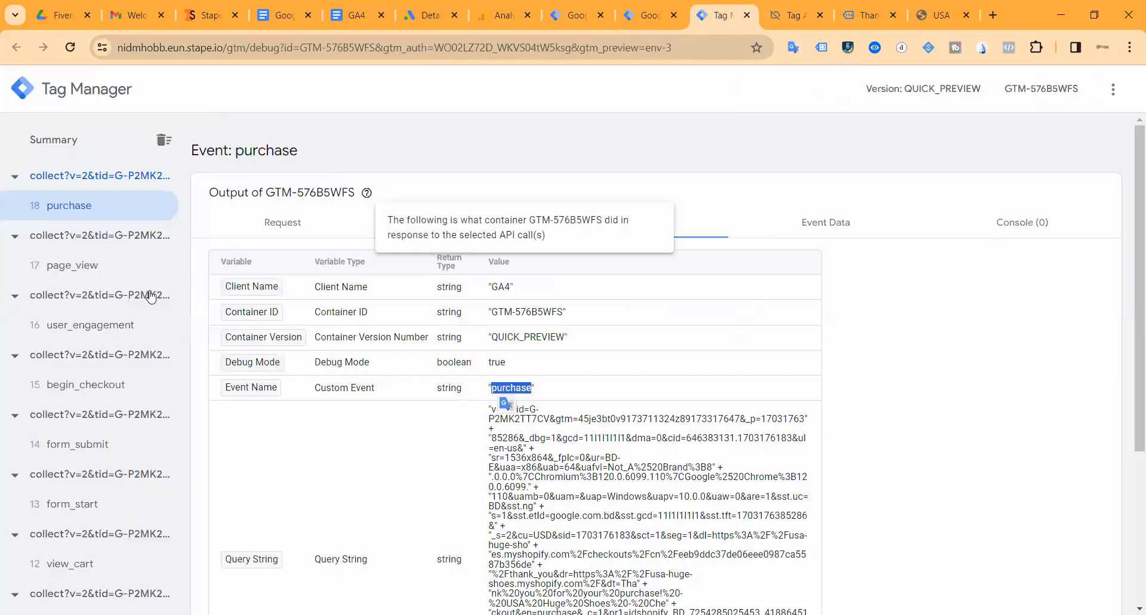
scroll(101, 339, down, 2)
click(102, 235)
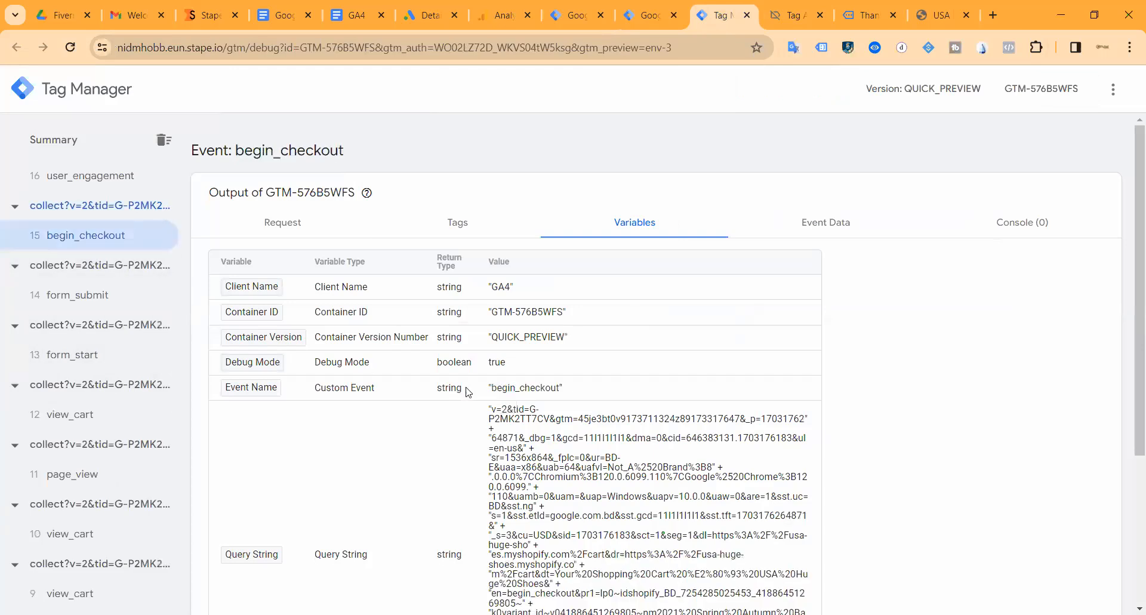
double_click(507, 392)
key(ctrl+c)
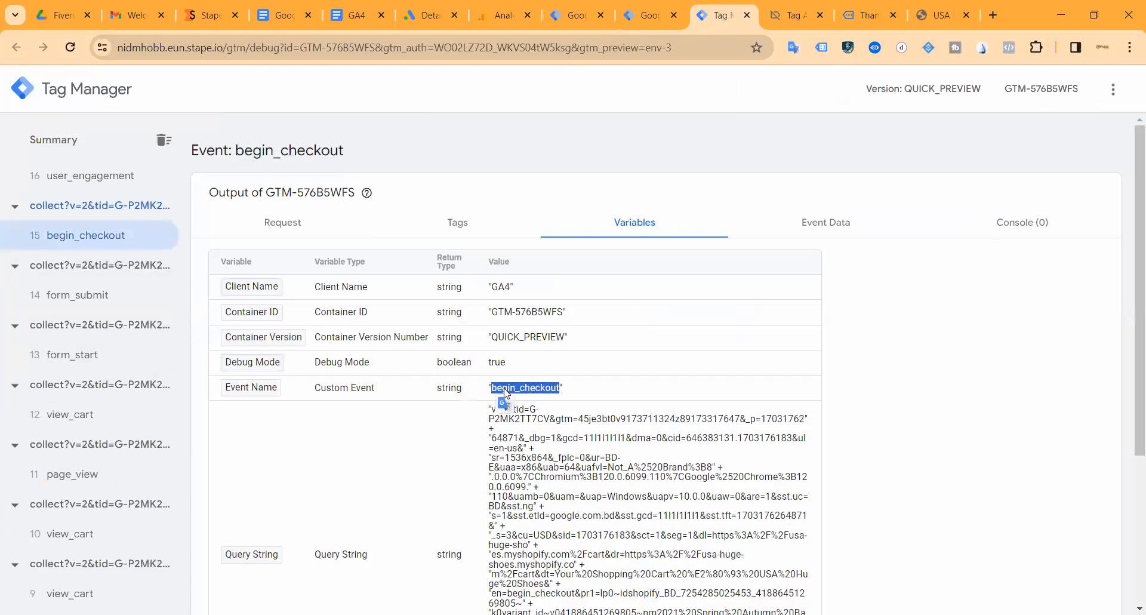
Create a Custom Event trigger in the server container with event name begin_checkout, and save it as begin_checkout.
click(650, 16)
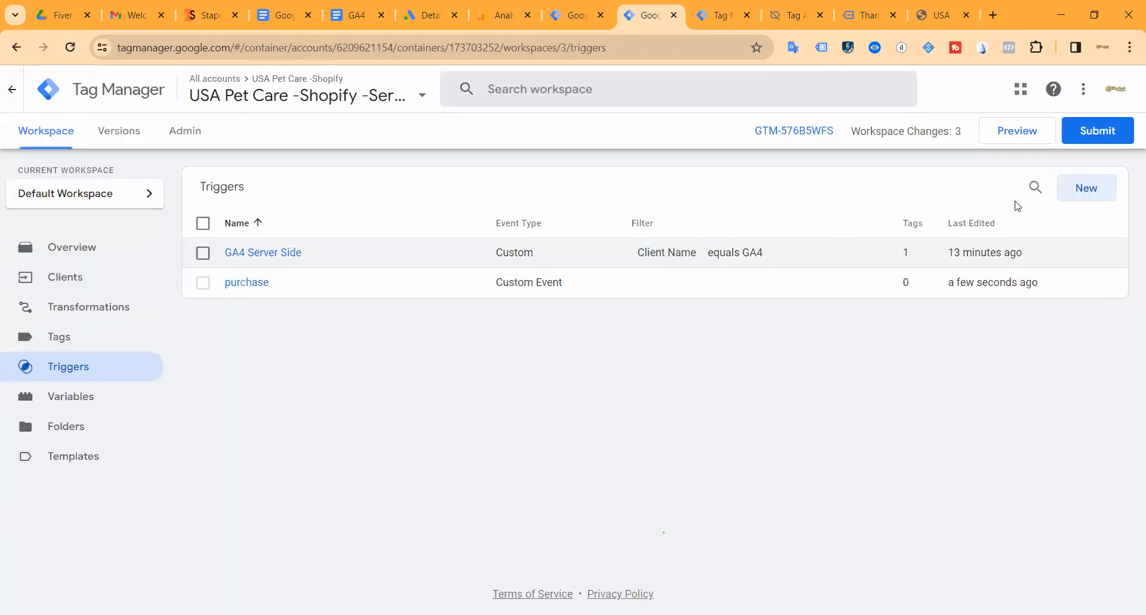
click(1063, 199)
click(740, 218)
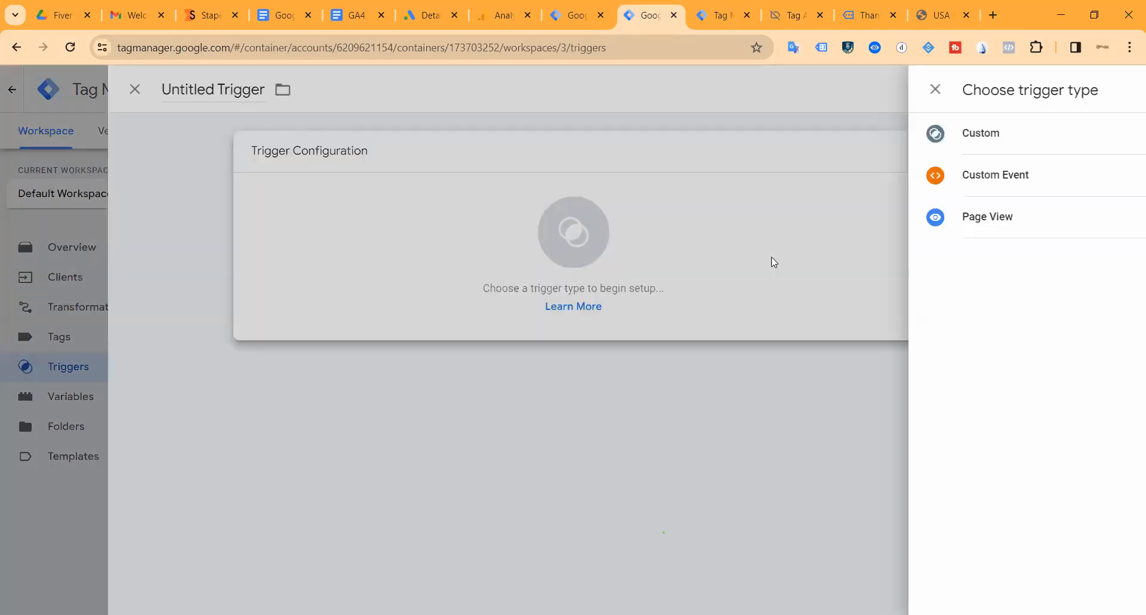
click(784, 176)
click(450, 299)
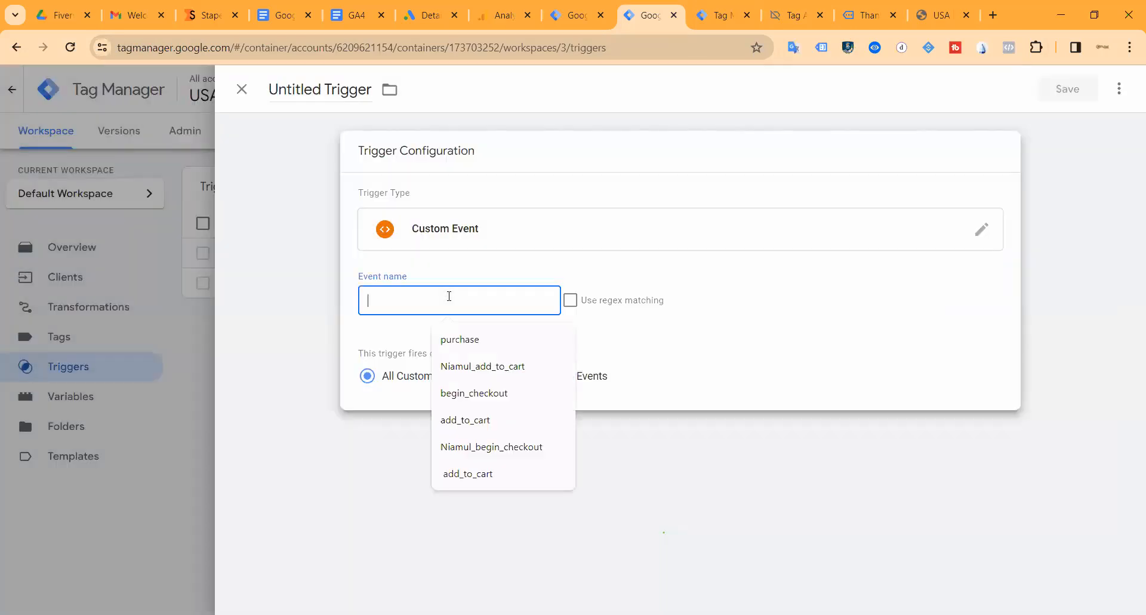
click(472, 391)
double_click(329, 87)
key(ctrl+a)
key(ctrl+v)
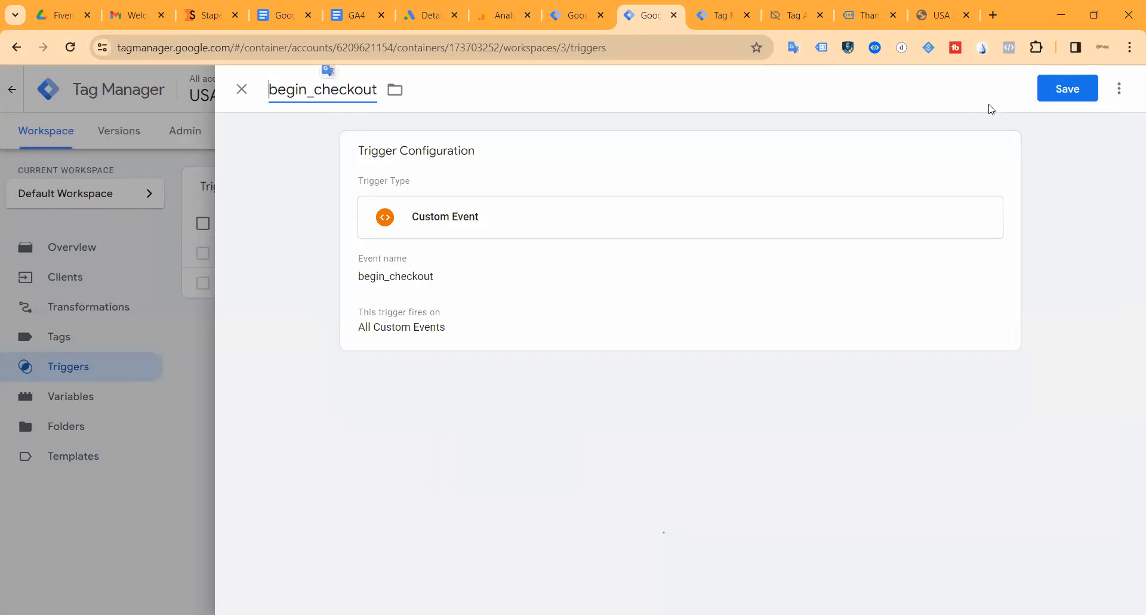
click(1064, 91)
Copy the Event Name value add_to_cart from the add_to_cart event's variables in the server preview.
key(ctrl+Tab)
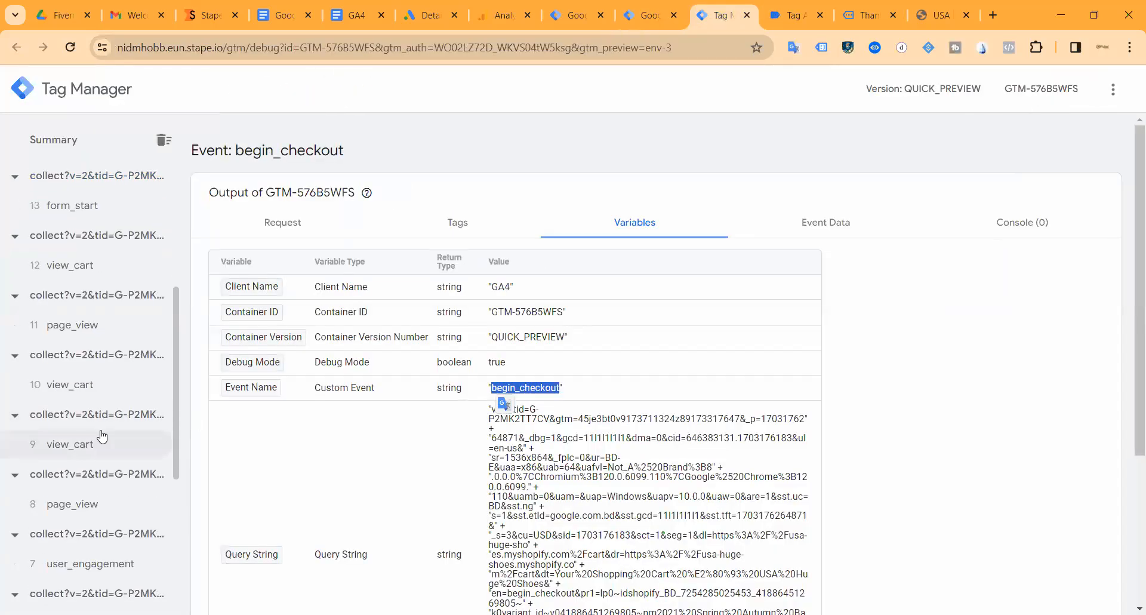
scroll(85, 449, down, 5)
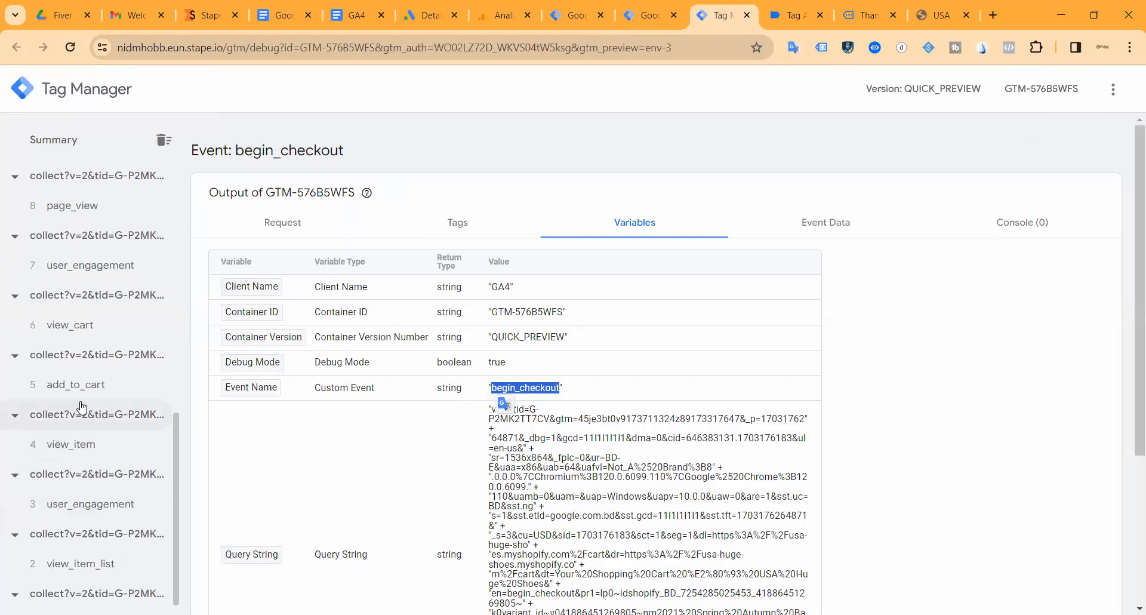
click(78, 385)
double_click(519, 389)
key(ctrl+c)
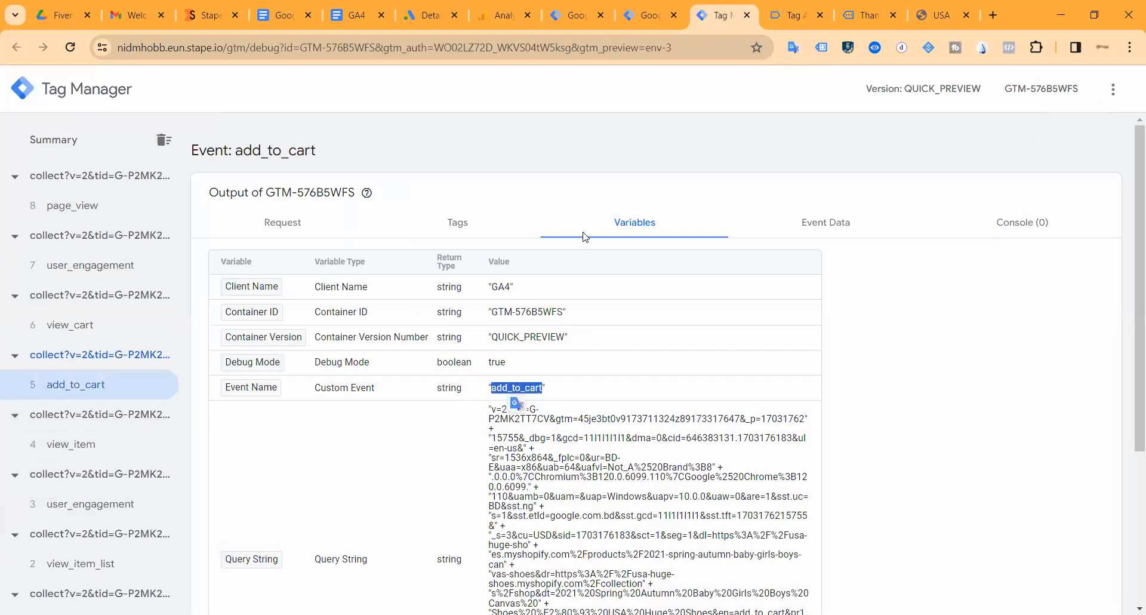
Create a Custom Event trigger in the server container with event name add_to_cart, and save it as add_to_cart.
click(645, 18)
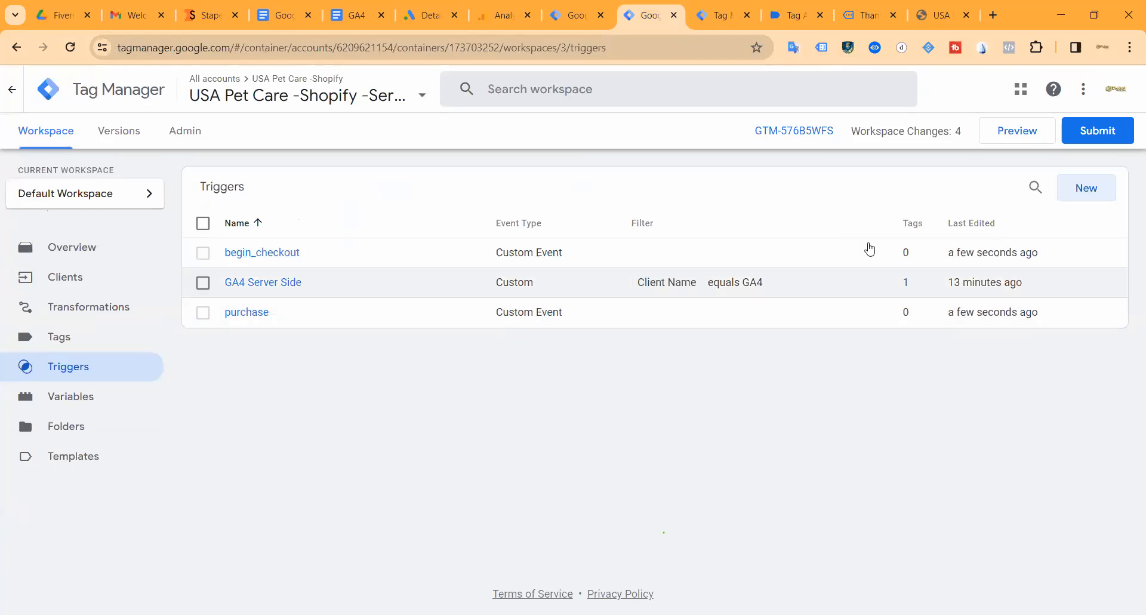
click(1088, 189)
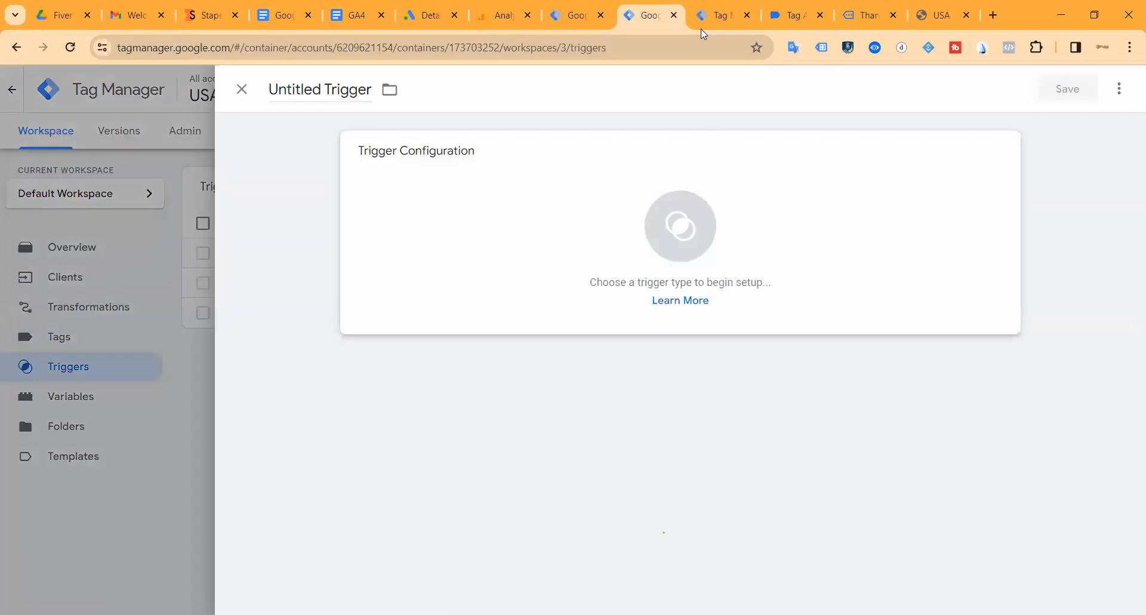
click(794, 15)
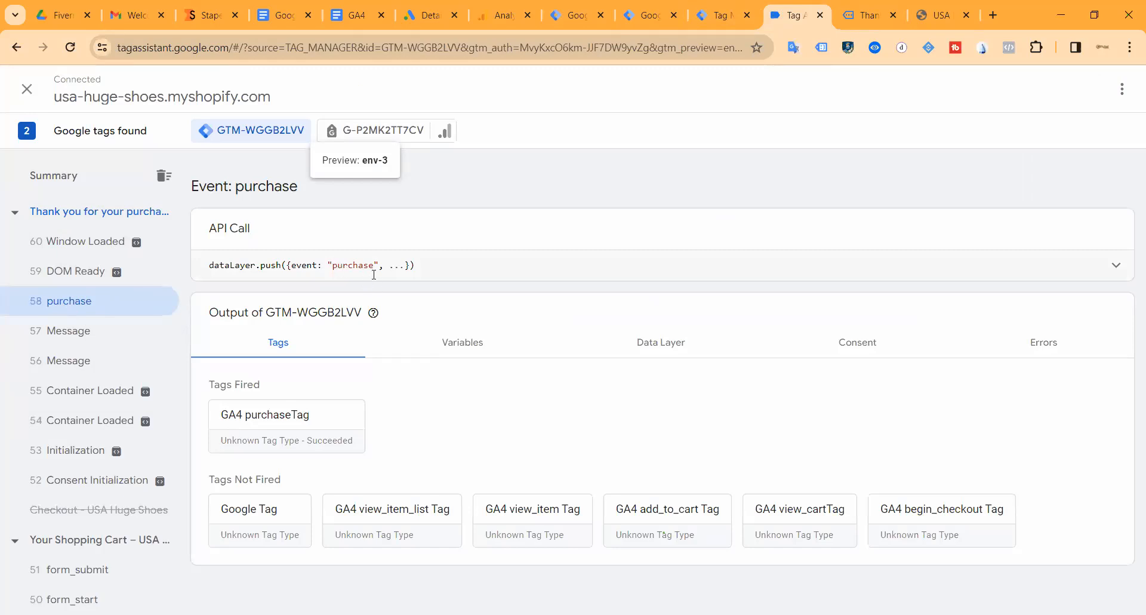
scroll(153, 410, down, 5)
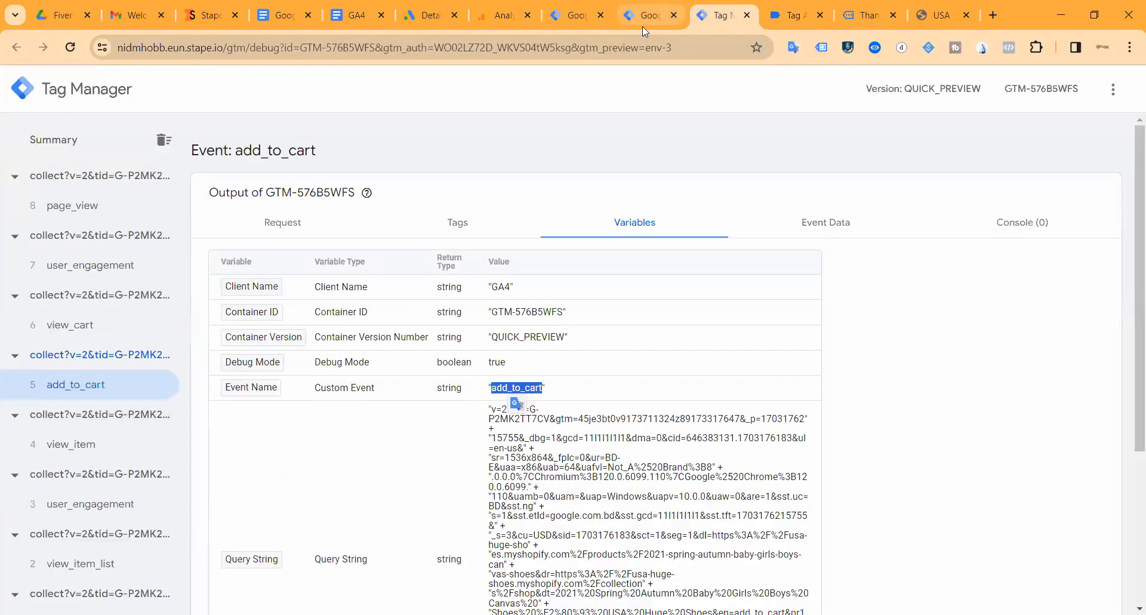
click(643, 22)
click(683, 243)
click(798, 176)
click(424, 304)
key(ctrl+v)
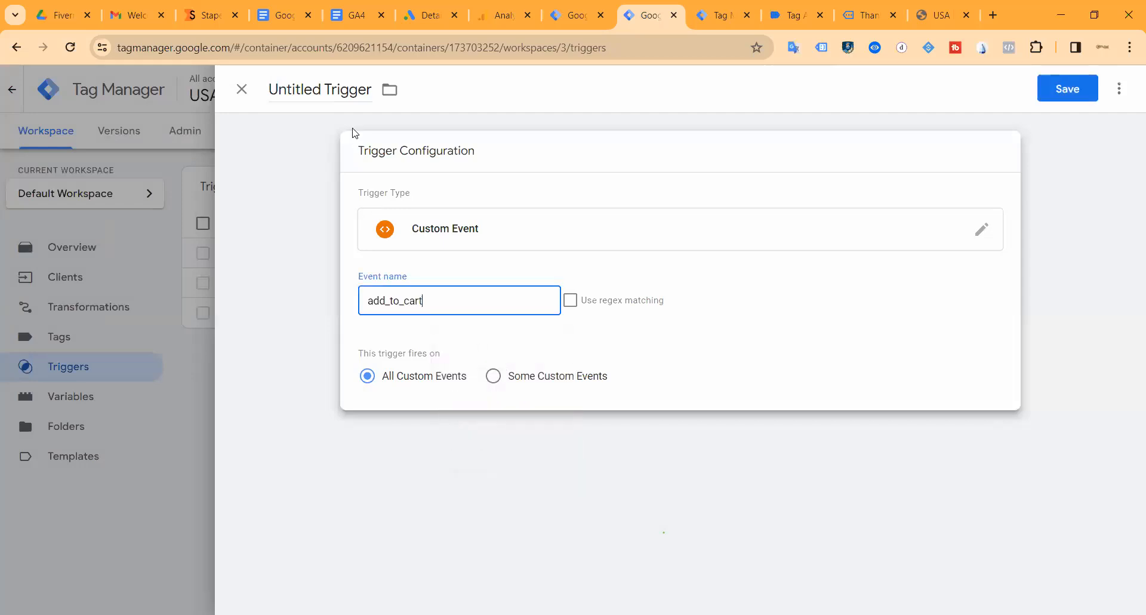
click(328, 89)
key(ctrl+v)
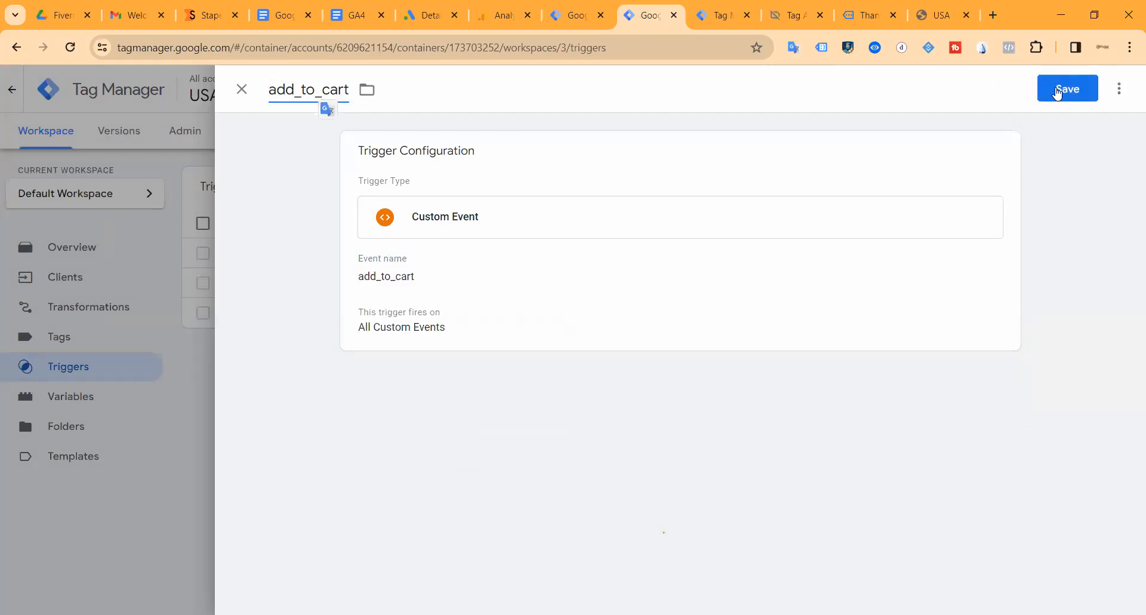
click(1057, 90)
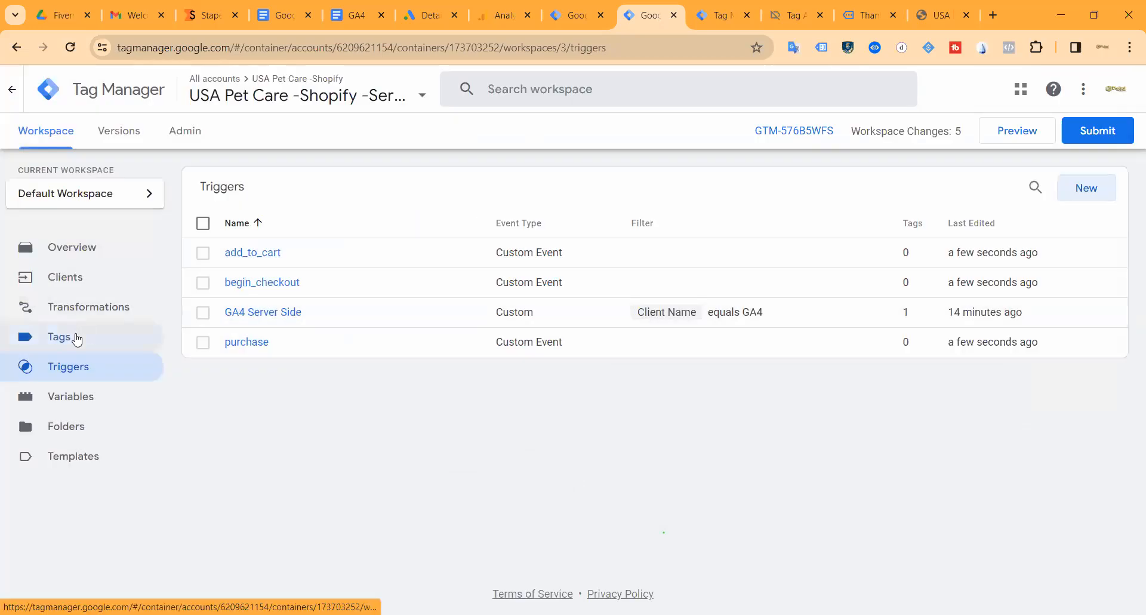
Start a new tag in the server container with the Google Ads Conversion Tracking tag type.
click(78, 340)
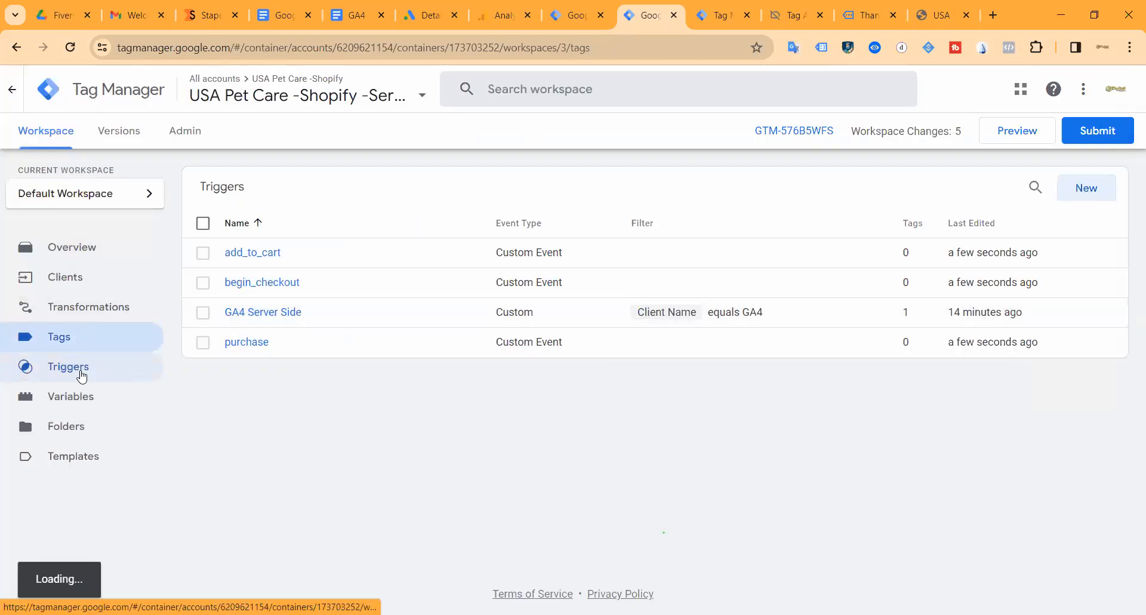
click(80, 375)
click(75, 345)
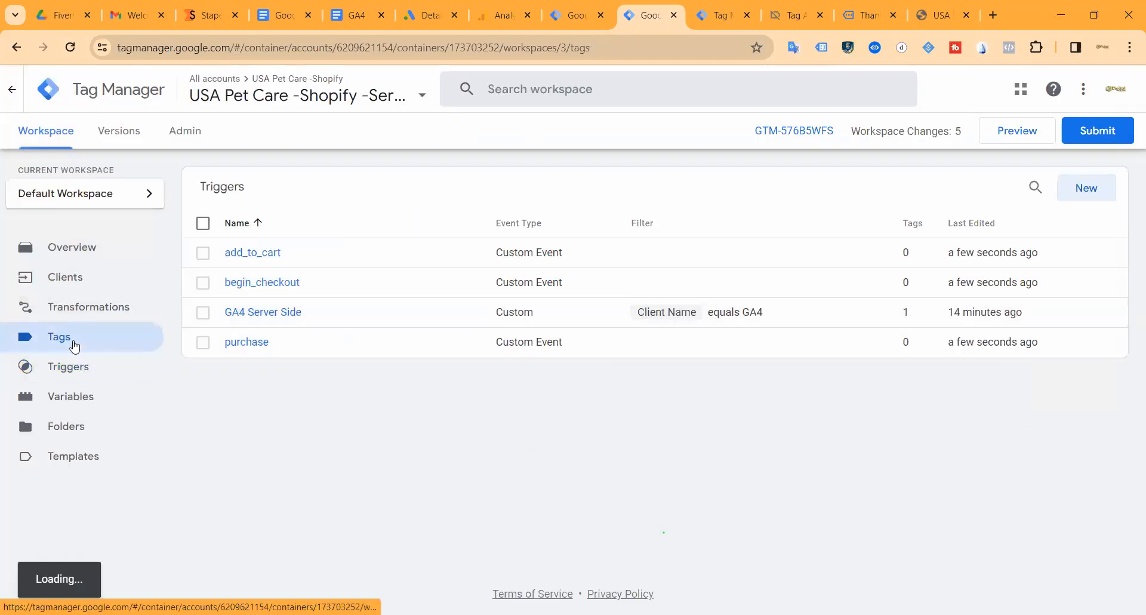
click(1086, 190)
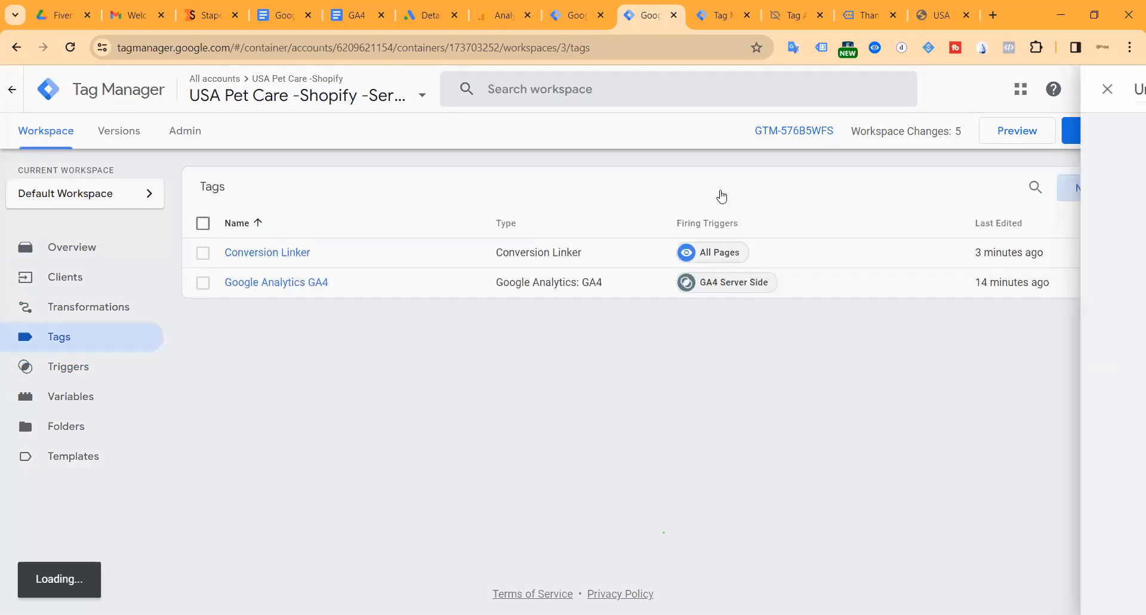
click(833, 240)
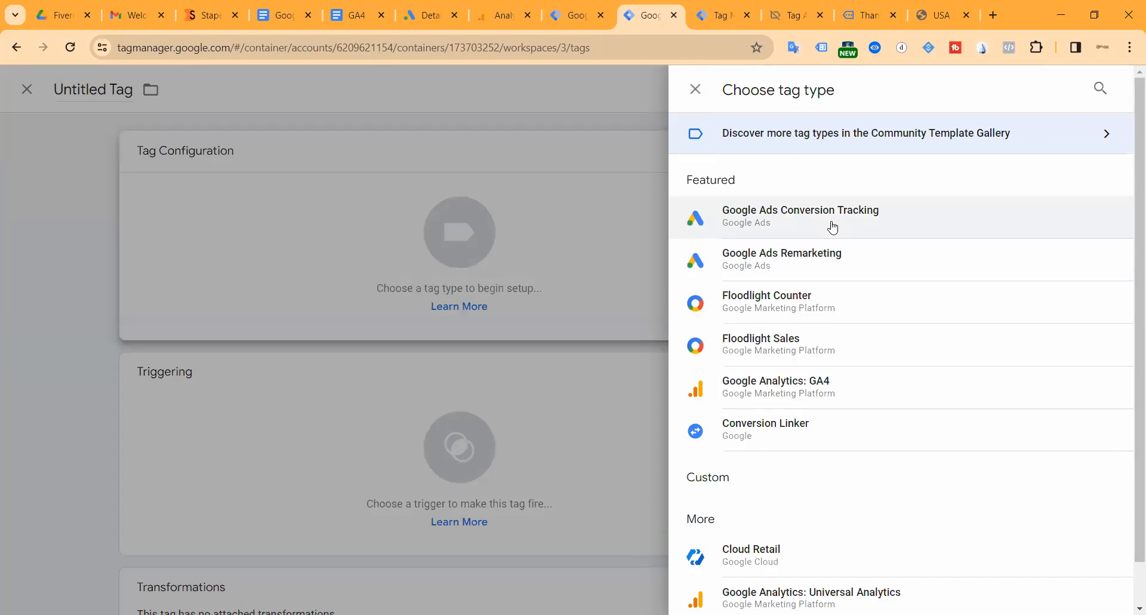
click(834, 225)
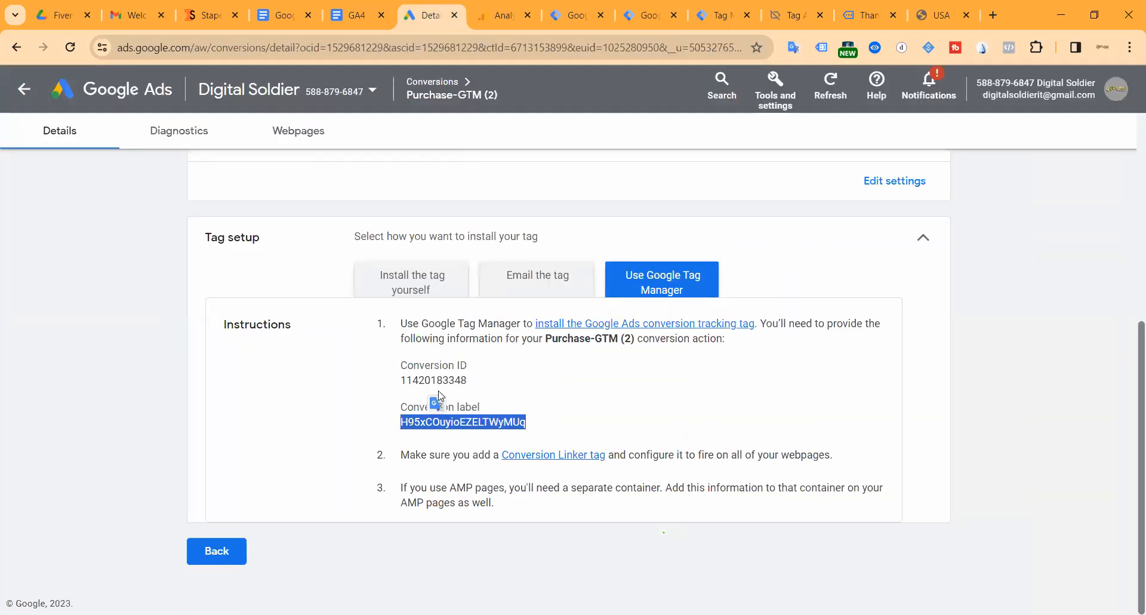
Set the new tag's Conversion ID to the {{Google Ads Conversion ID}} variable.
double_click(438, 381)
click(549, 12)
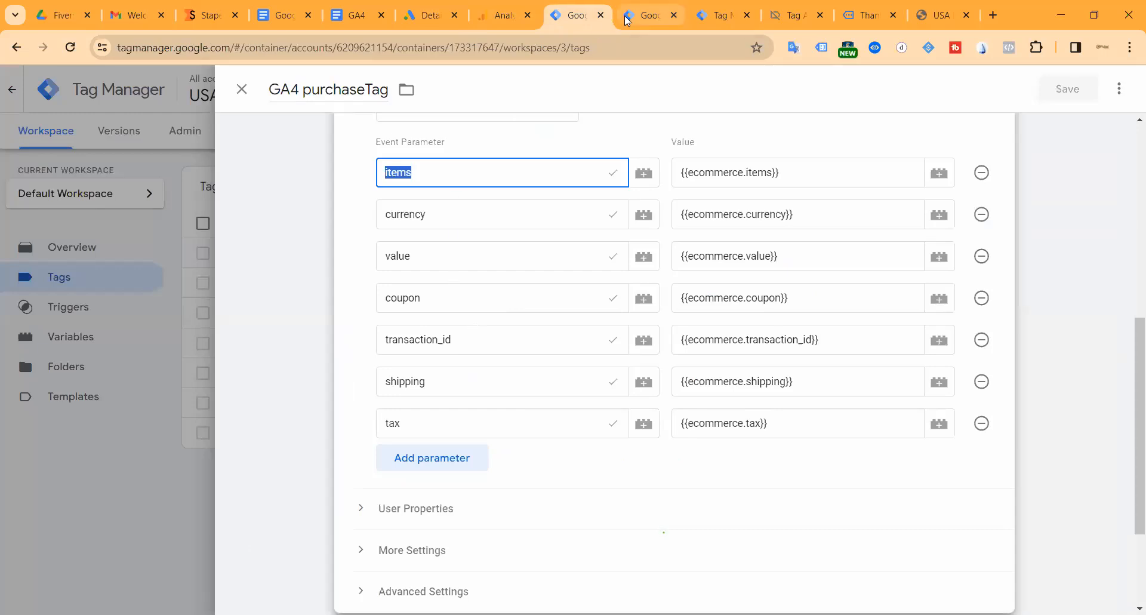
click(648, 15)
click(420, 323)
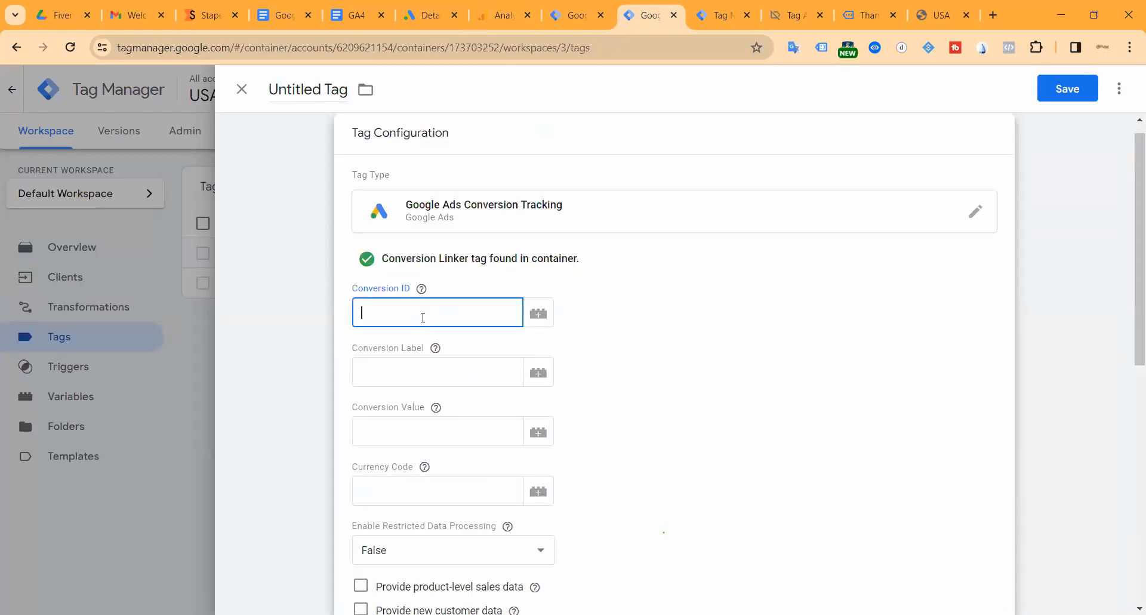
text({{Google Ads Conversion ID)
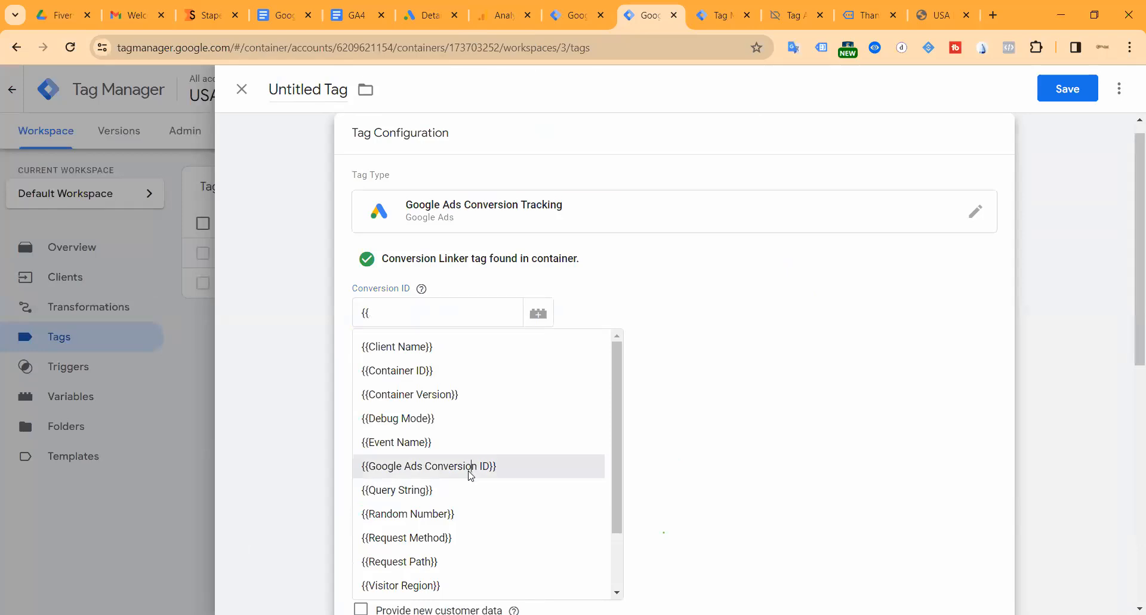
click(471, 466)
Copy the conversion label of Purchase-GTM (2) from Google Ads into the new tag's Conversion Label.
click(411, 18)
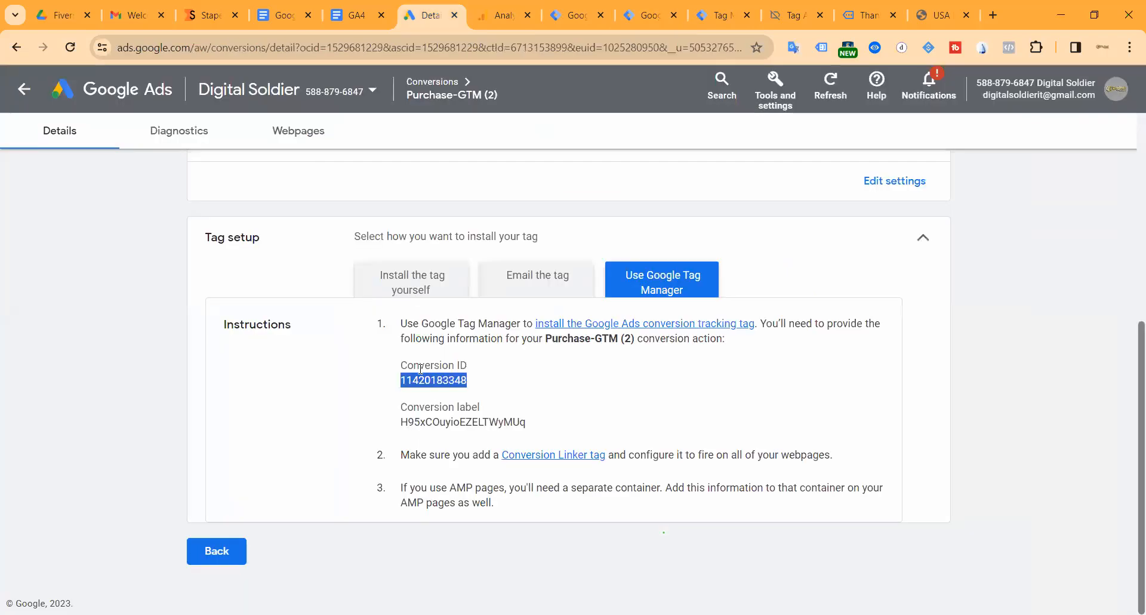
double_click(425, 422)
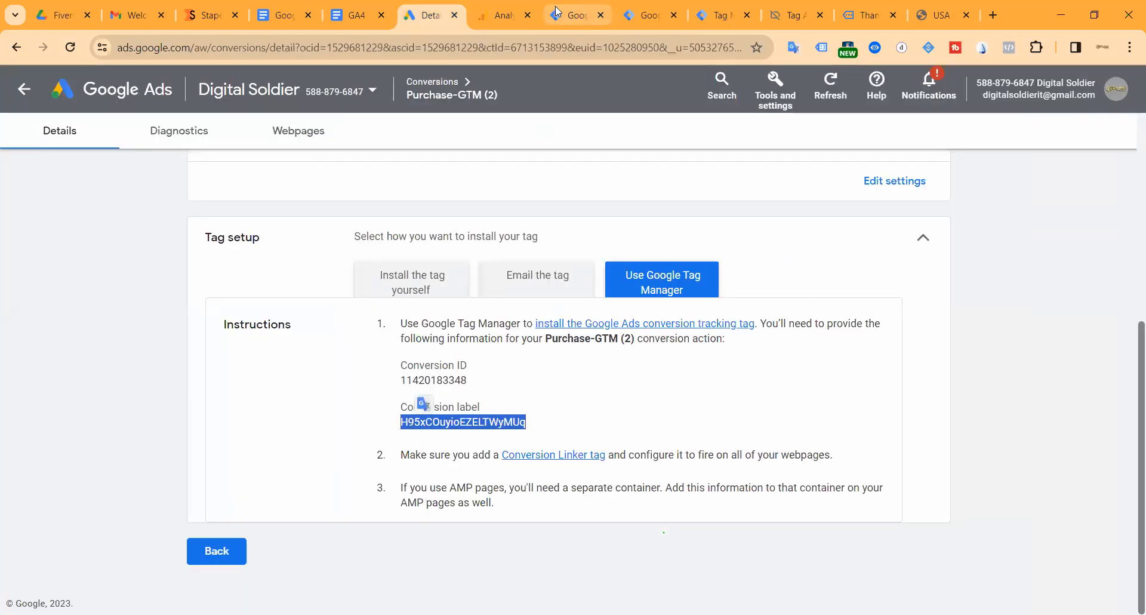
click(555, 11)
click(641, 14)
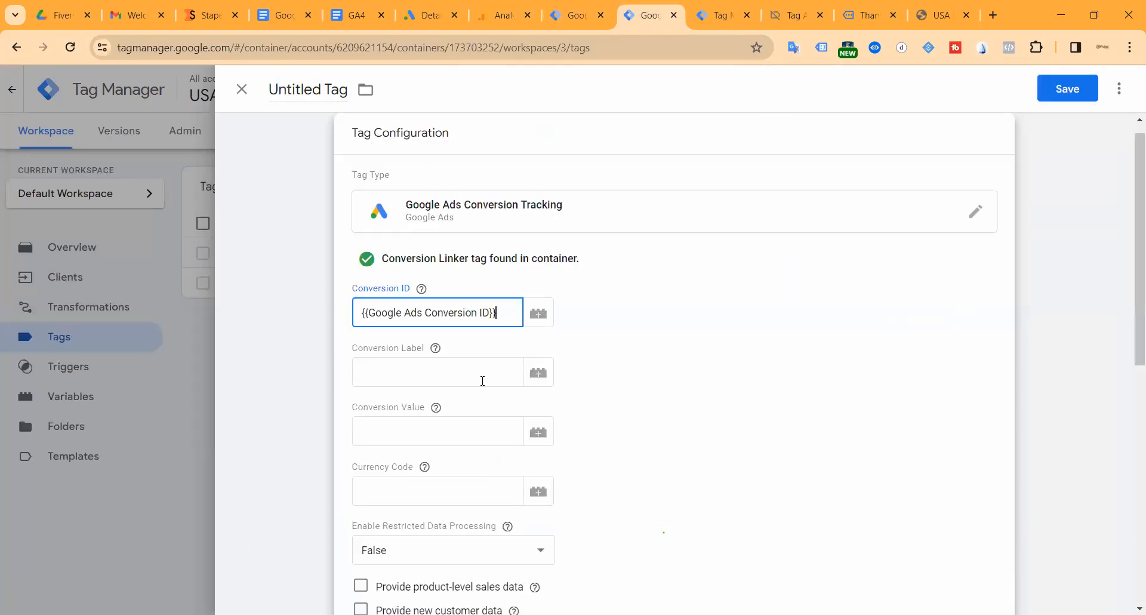
click(420, 370)
key(ctrl+v)
Include user-provided data in the Google Ads tag, and assign the purchase trigger as its firing trigger.
scroll(655, 384, down, 5)
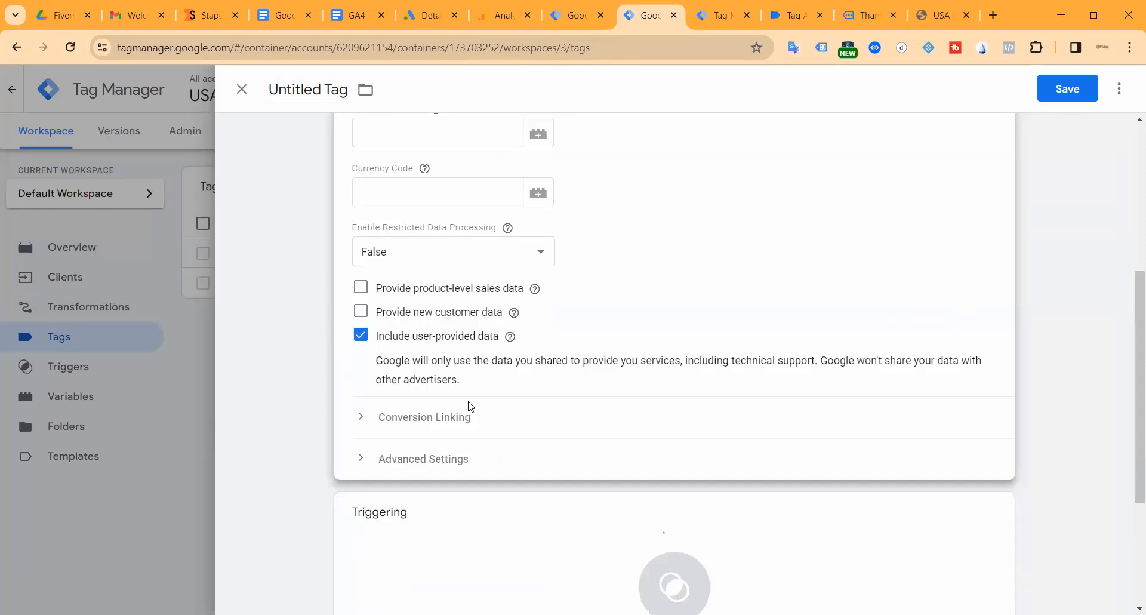
scroll(471, 406, down, 3)
click(686, 391)
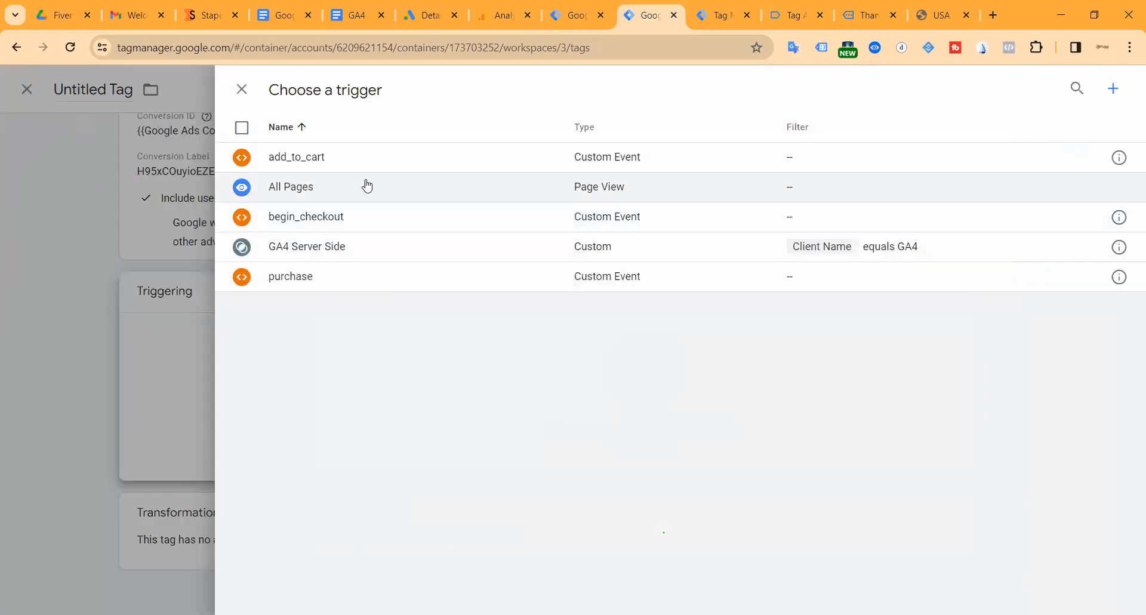
click(301, 276)
Save the tag under the name Google Ads Conversion Tracking Purchase.
click(1067, 88)
click(623, 272)
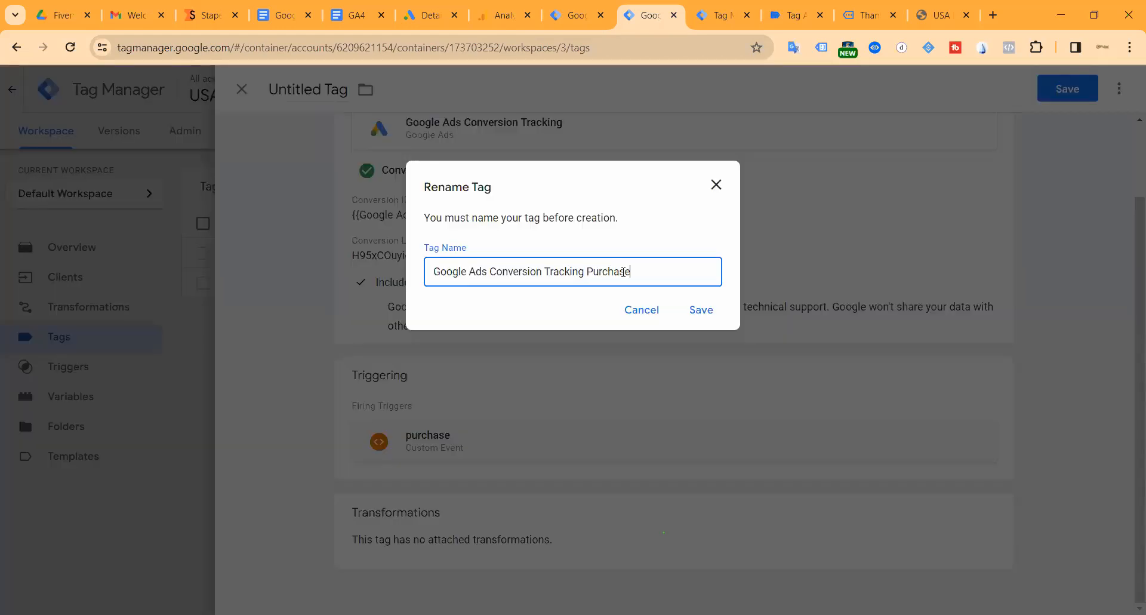
click(702, 309)
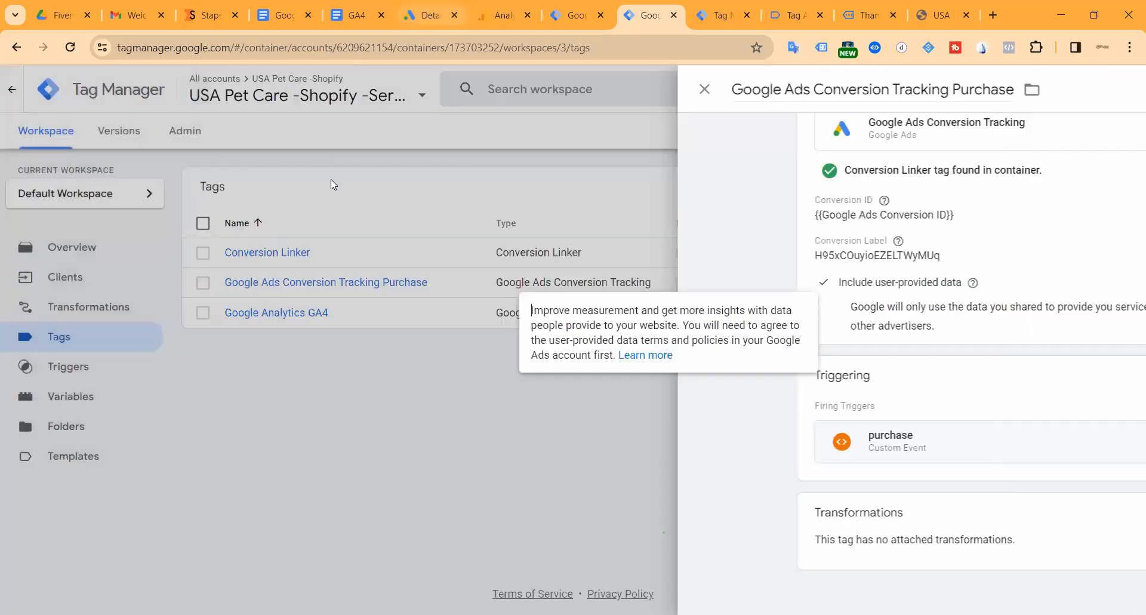
Return to the conversion goals summary in Google Ads, and open the Add To Cart-GTM conversion action's details.
click(417, 15)
click(216, 557)
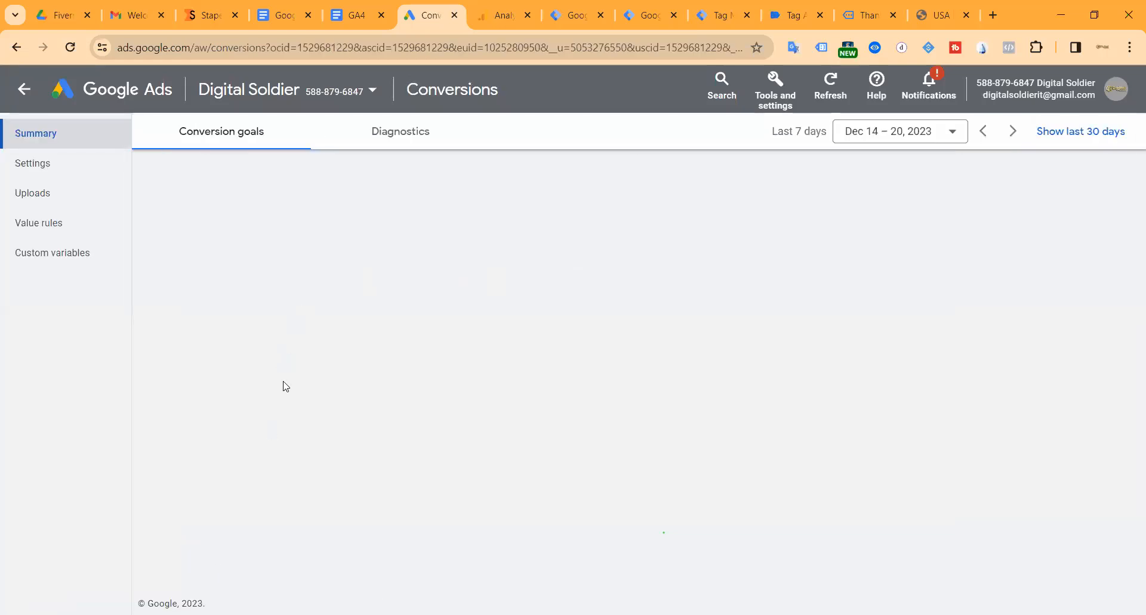
scroll(257, 472, down, 3)
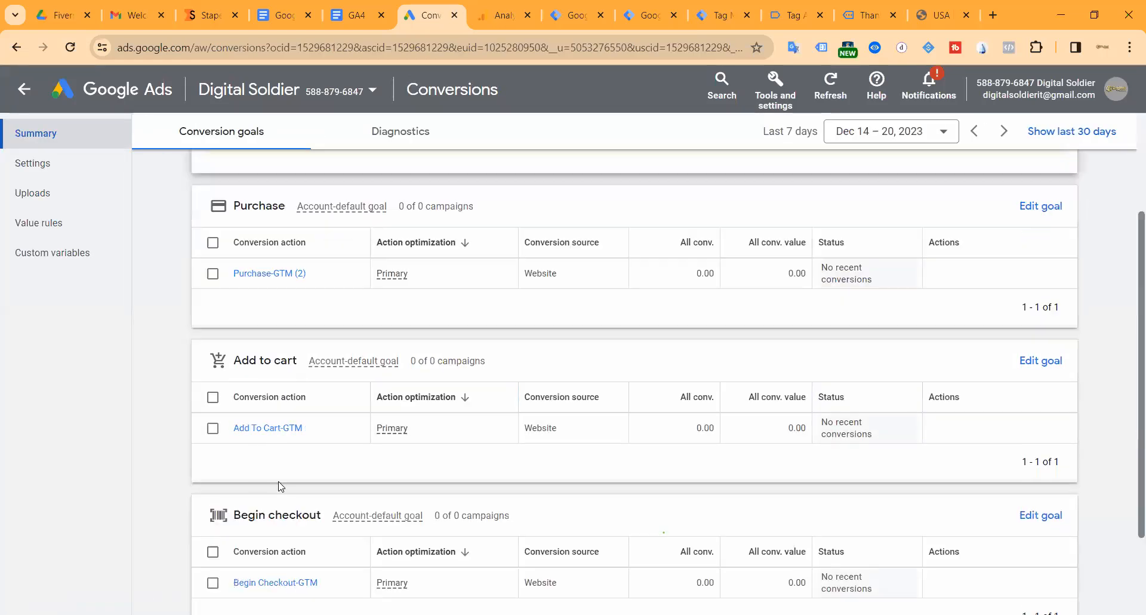
click(261, 431)
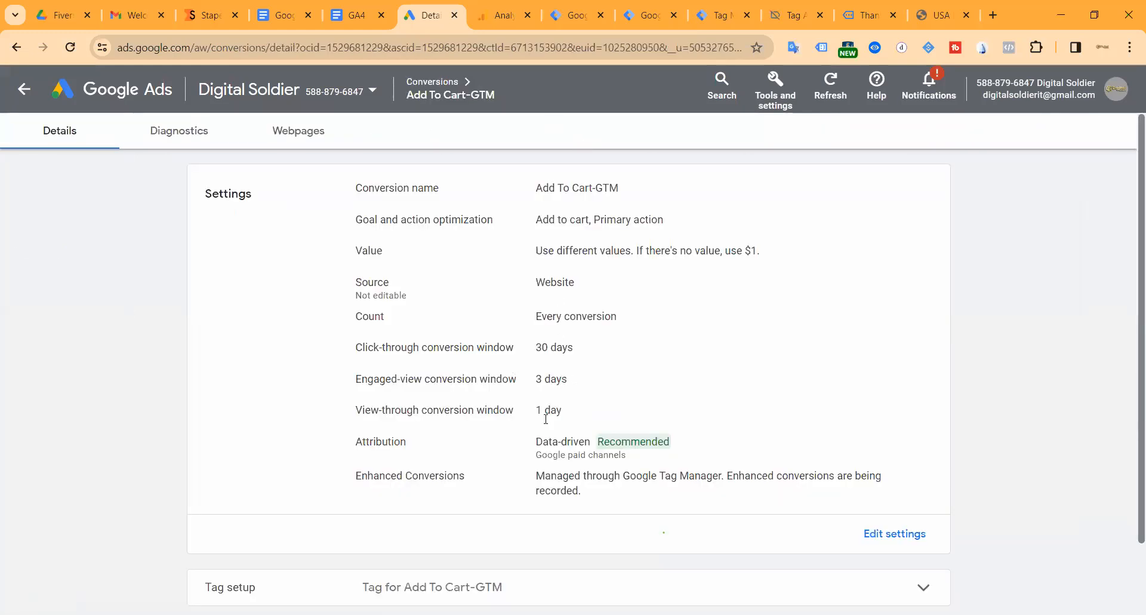
Copy the conversion label from the Google Tag Manager setup instructions of the Add To Cart-GTM conversion action.
scroll(545, 419, down, 2)
click(558, 503)
click(647, 448)
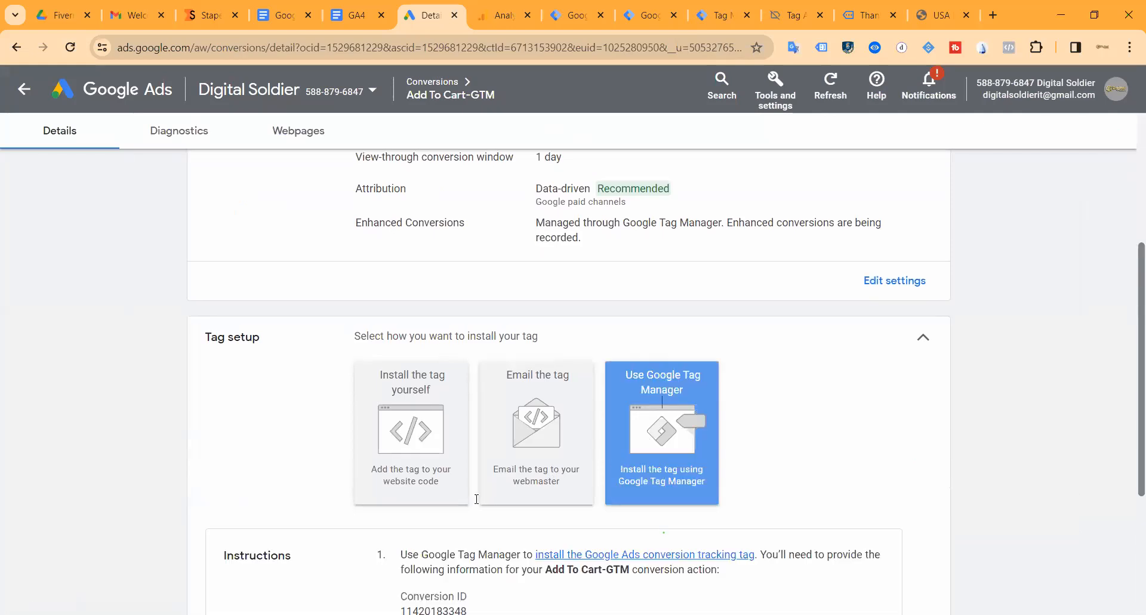
double_click(439, 520)
triple_click(440, 520)
Switch to the server container in Tag Manager, and make a copy of the Google Ads Conversion Tracking Purchase tag.
click(561, 16)
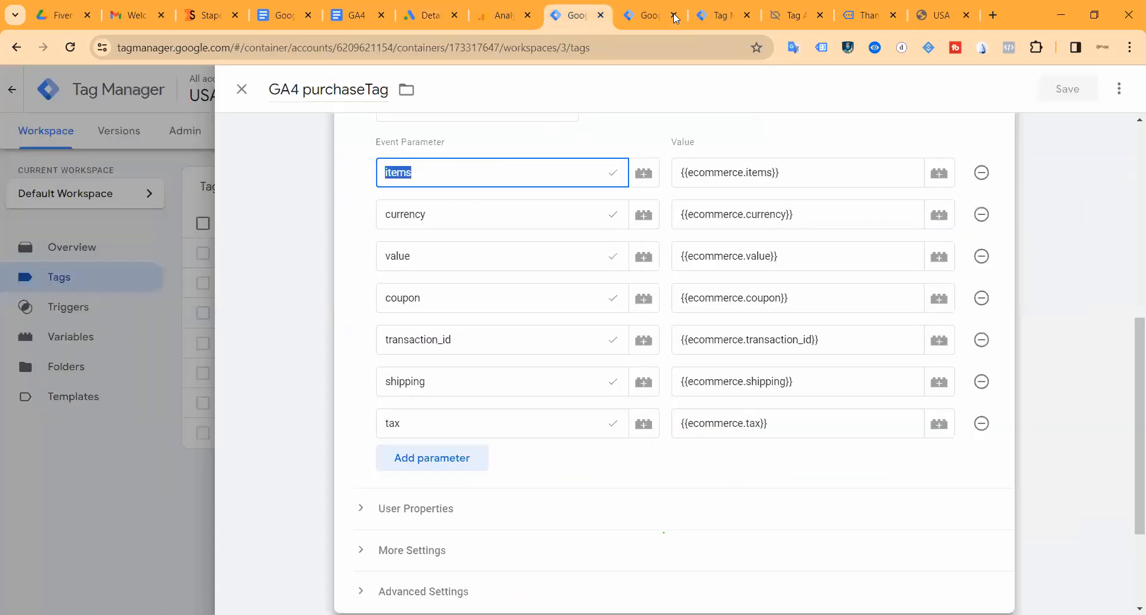
click(648, 16)
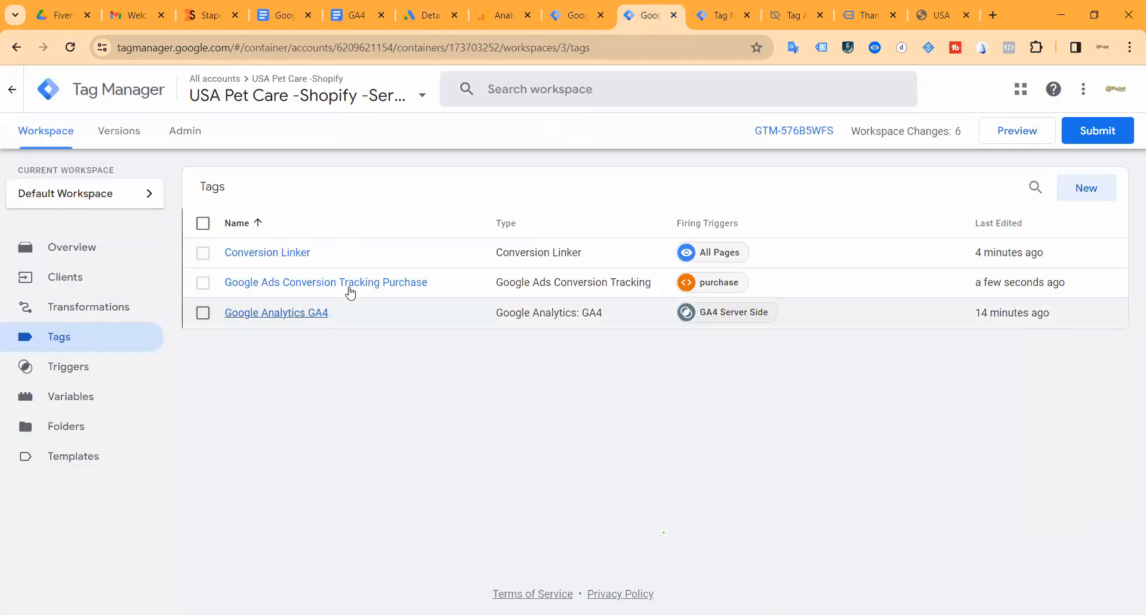
click(394, 283)
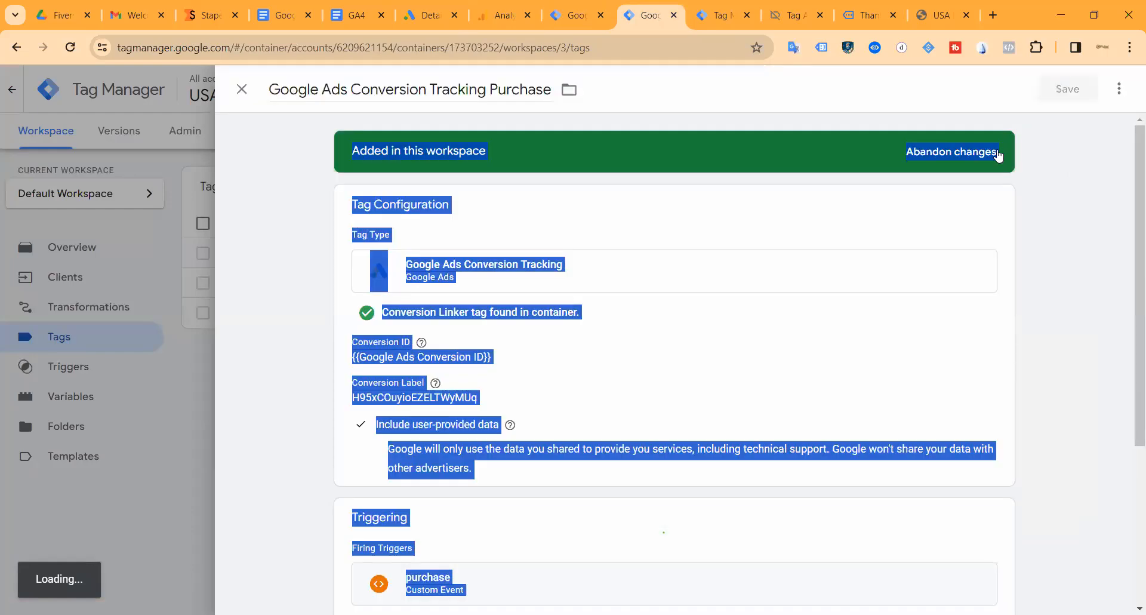
click(1120, 89)
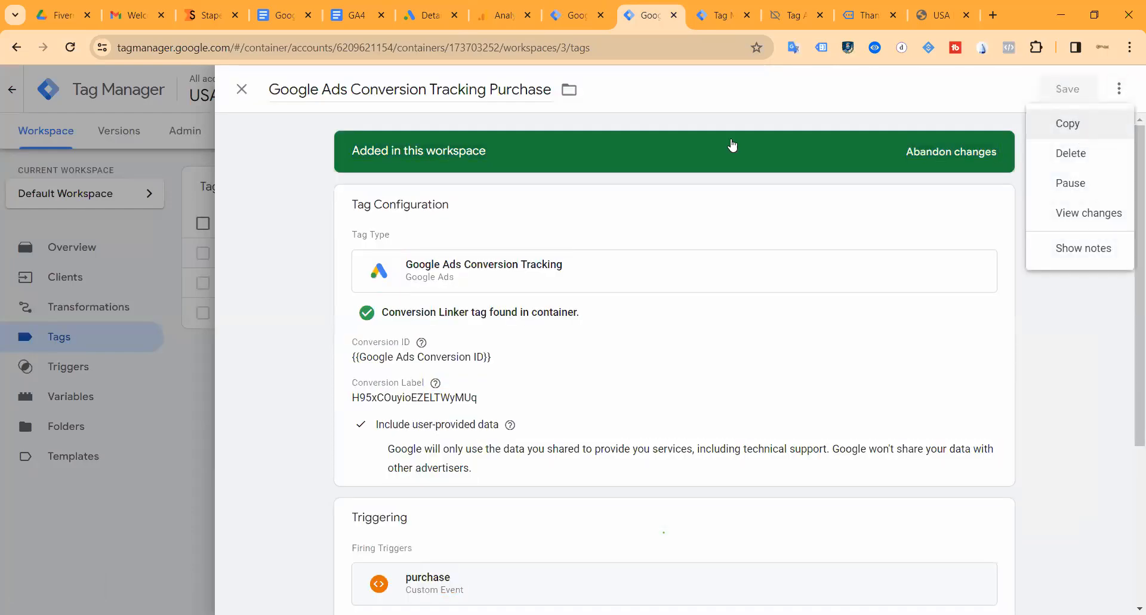
click(1074, 121)
Rename the copied tag as Google Ads Conversion Tracking Add TO Cart.
drag(547, 88, 609, 87)
key(BackSpace)
text(Add TO Cart)
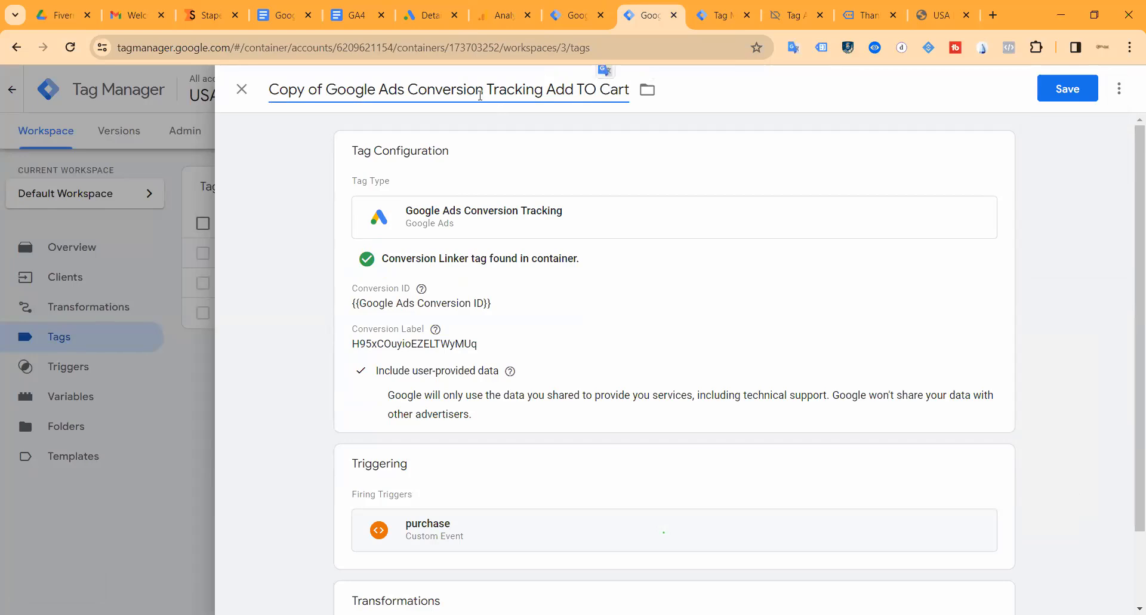
drag(297, 87, 268, 87)
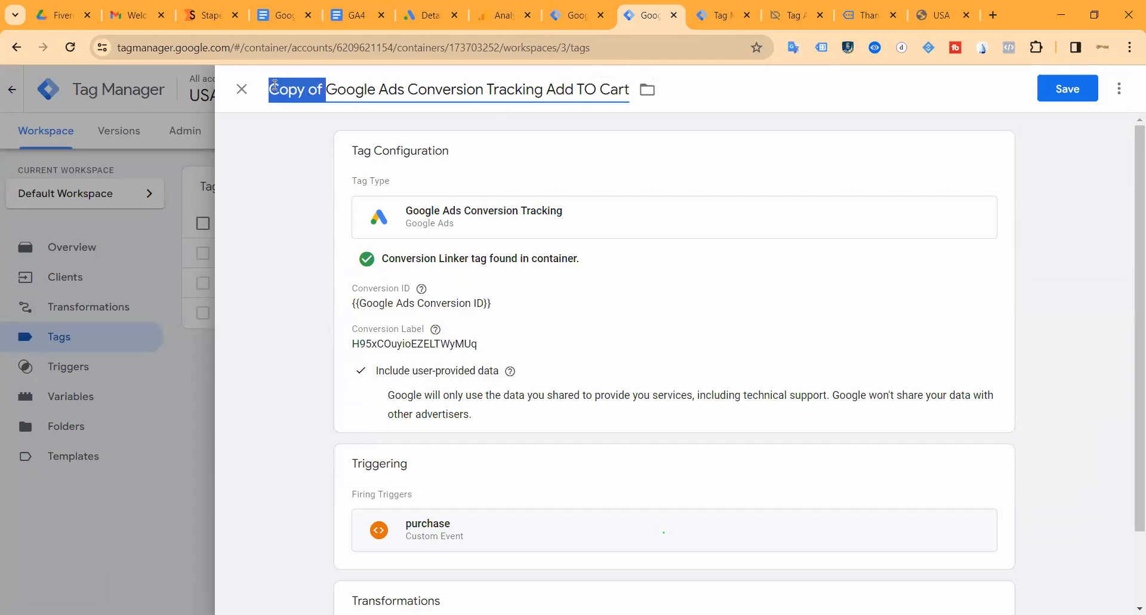
key(BackSpace)
Replace the copied tag's Conversion Label with the label taken from Add To Cart-GTM.
click(531, 310)
scroll(480, 362, down, 3)
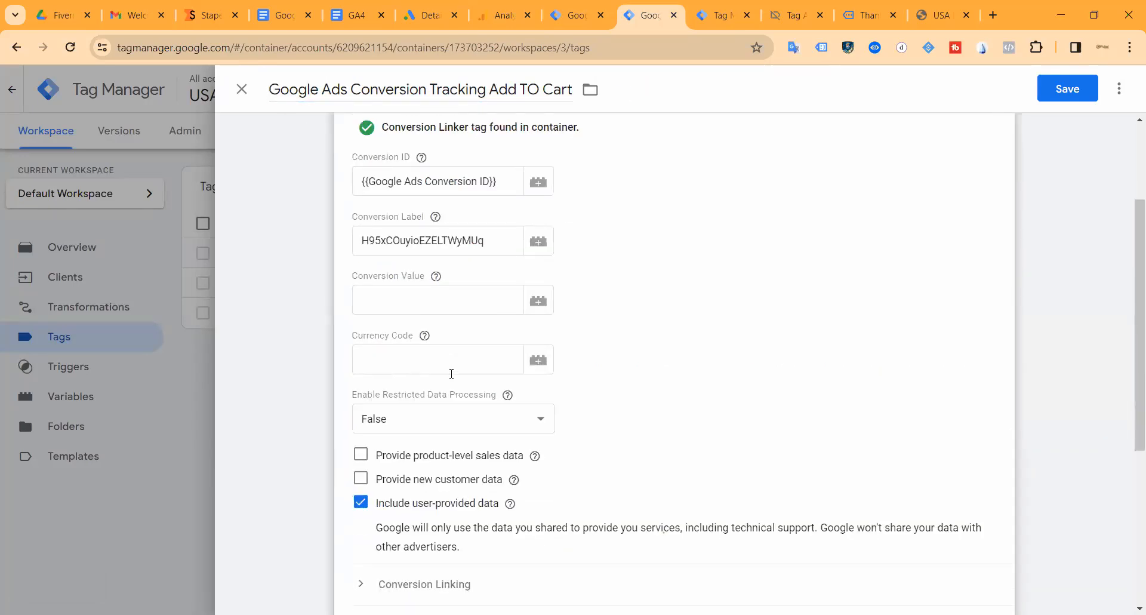
click(403, 294)
double_click(447, 240)
key(ctrl+v)
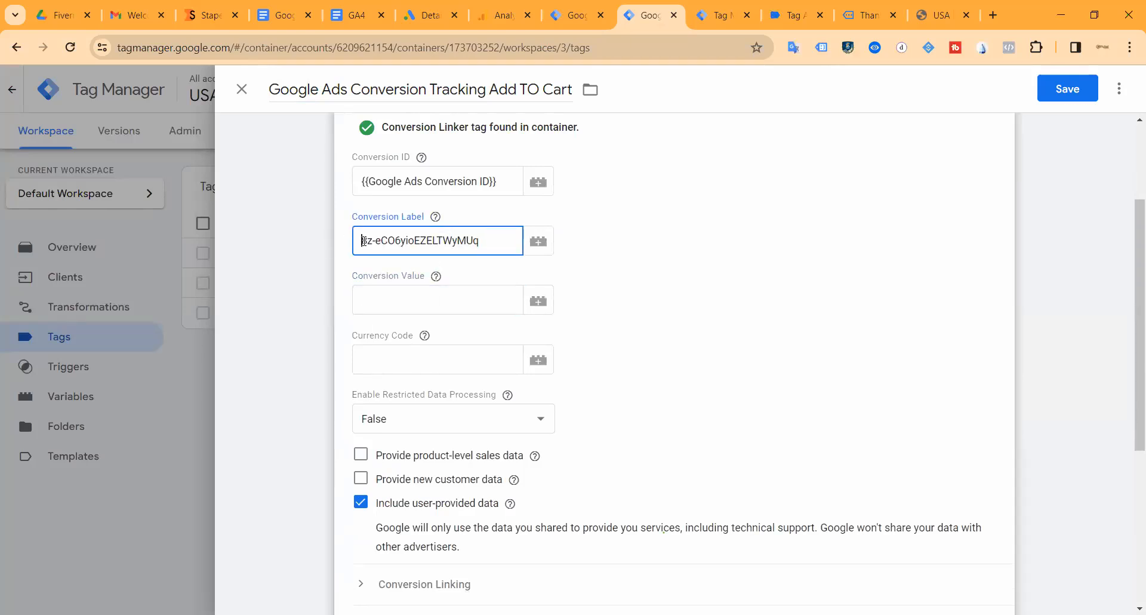
Replace the tag's purchase firing trigger with add_to_cart, and save the tag.
scroll(493, 445, down, 5)
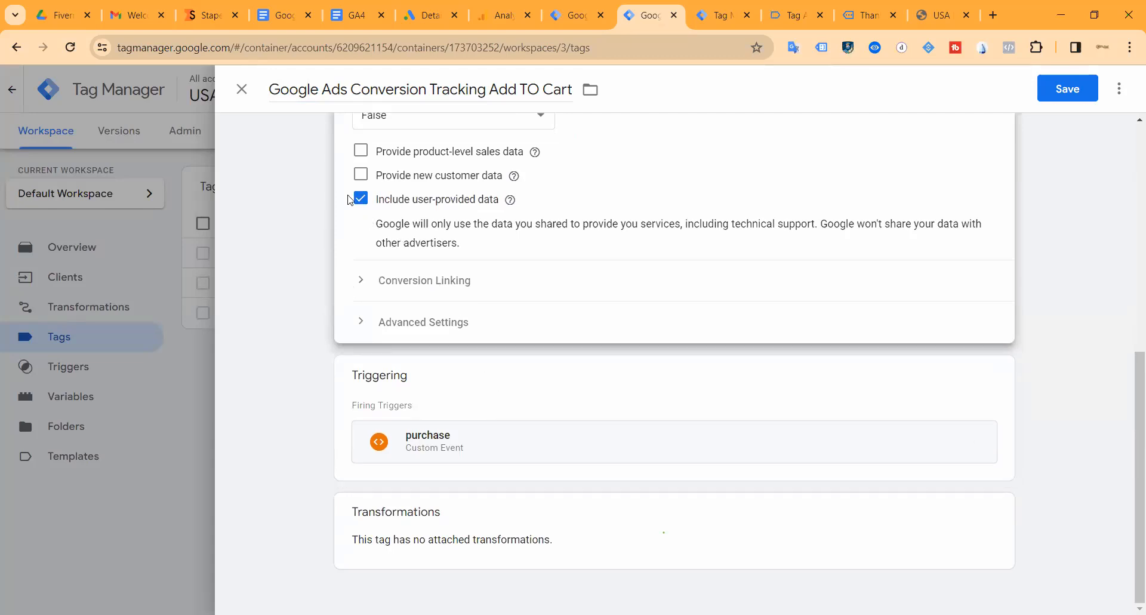
click(597, 389)
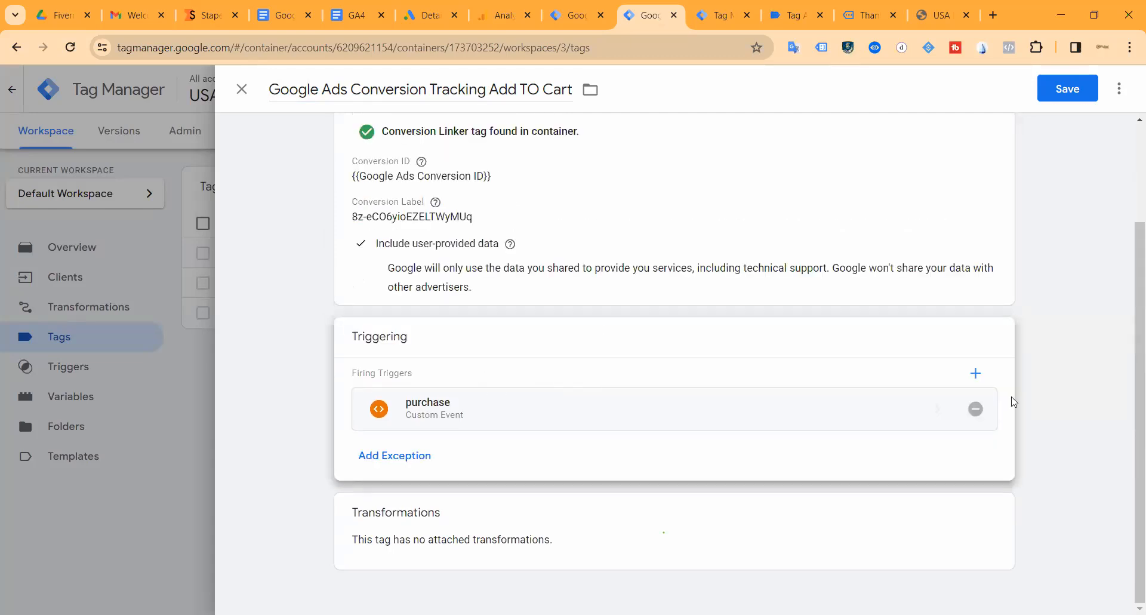
click(977, 410)
click(509, 355)
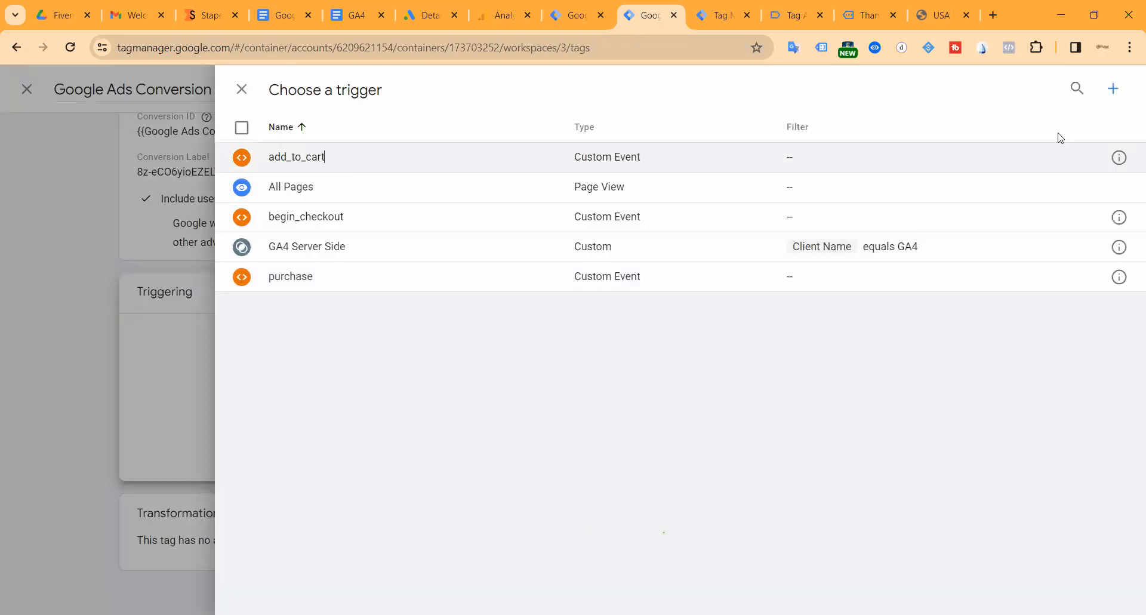
click(325, 157)
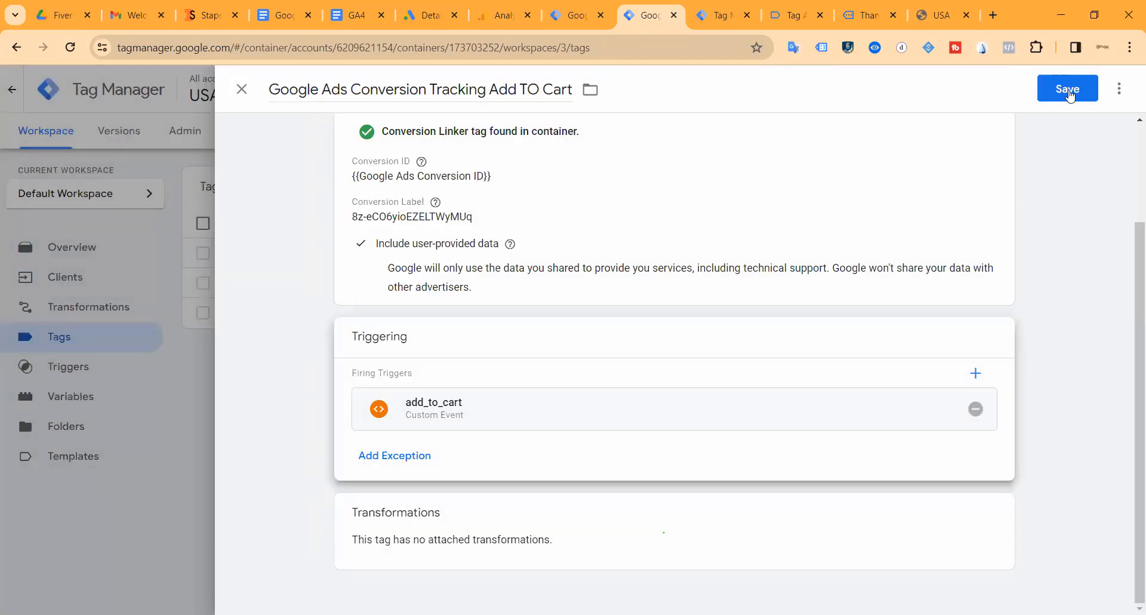
click(1067, 88)
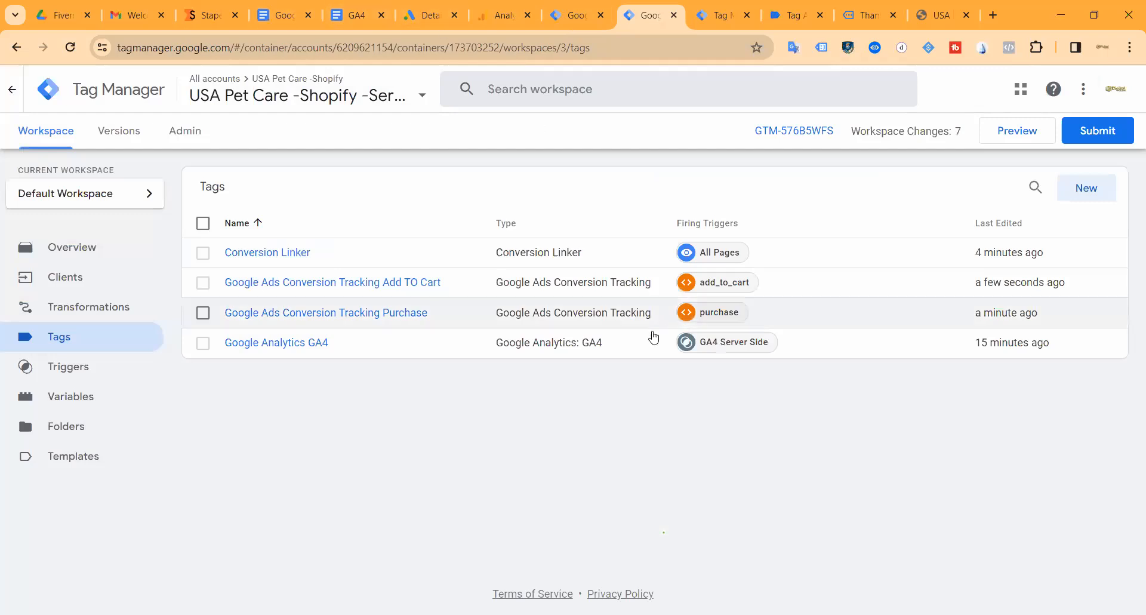
Make a copy of the Google Ads Conversion Tracking Add TO Cart tag.
click(338, 283)
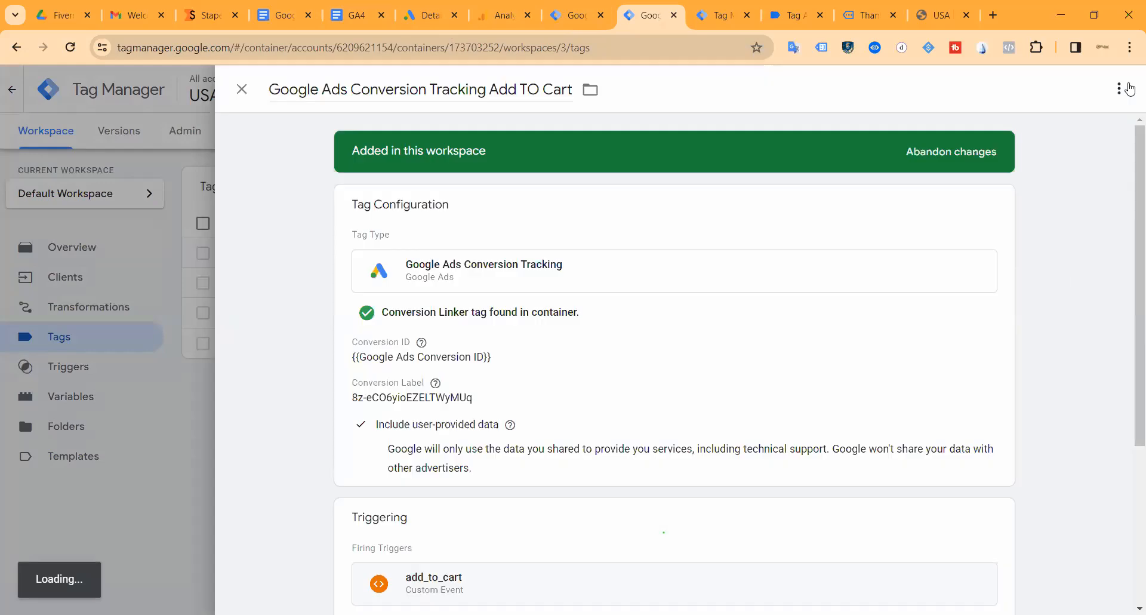
click(1119, 89)
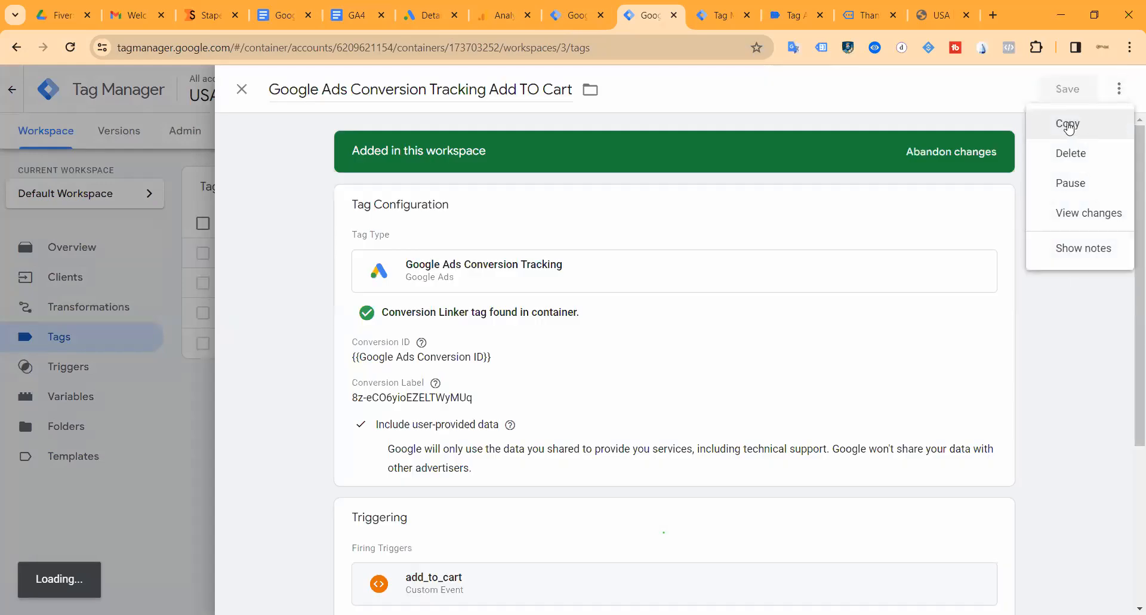
click(1067, 121)
Switch to Google Ads, return to the conversion goals summary, and open the Begin Checkout-GTM conversion action's details.
click(425, 15)
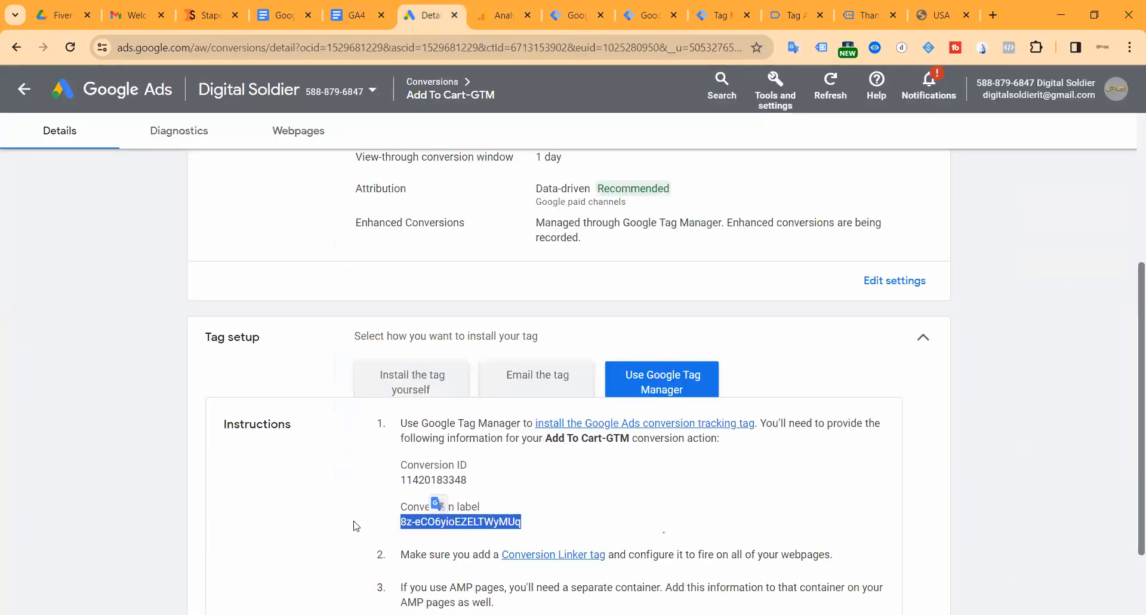
scroll(260, 548, down, 2)
click(226, 549)
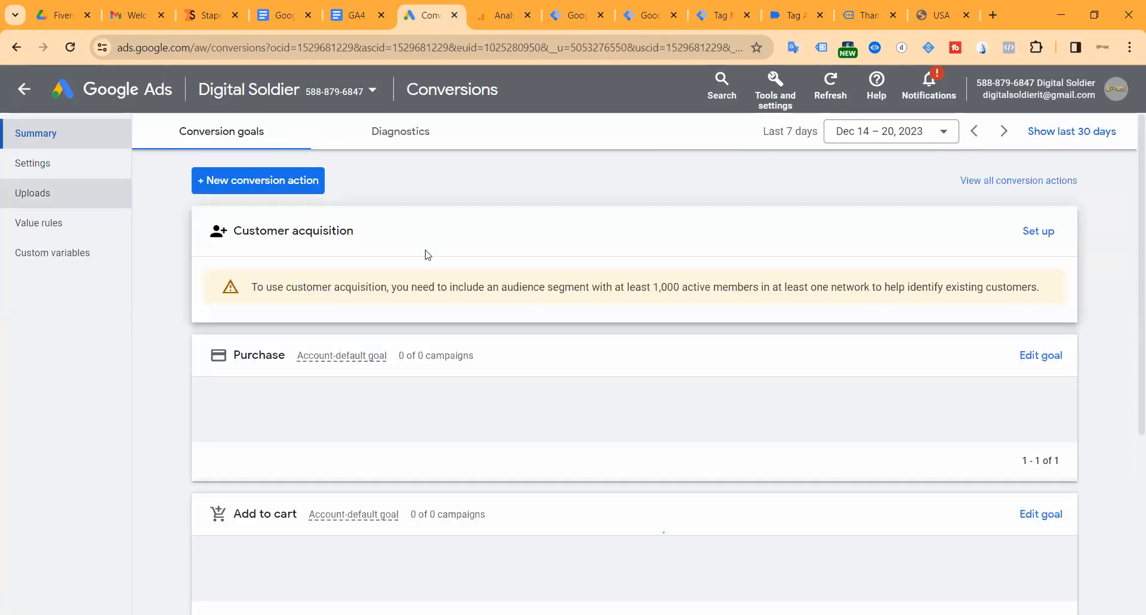
scroll(279, 476, down, 5)
click(276, 467)
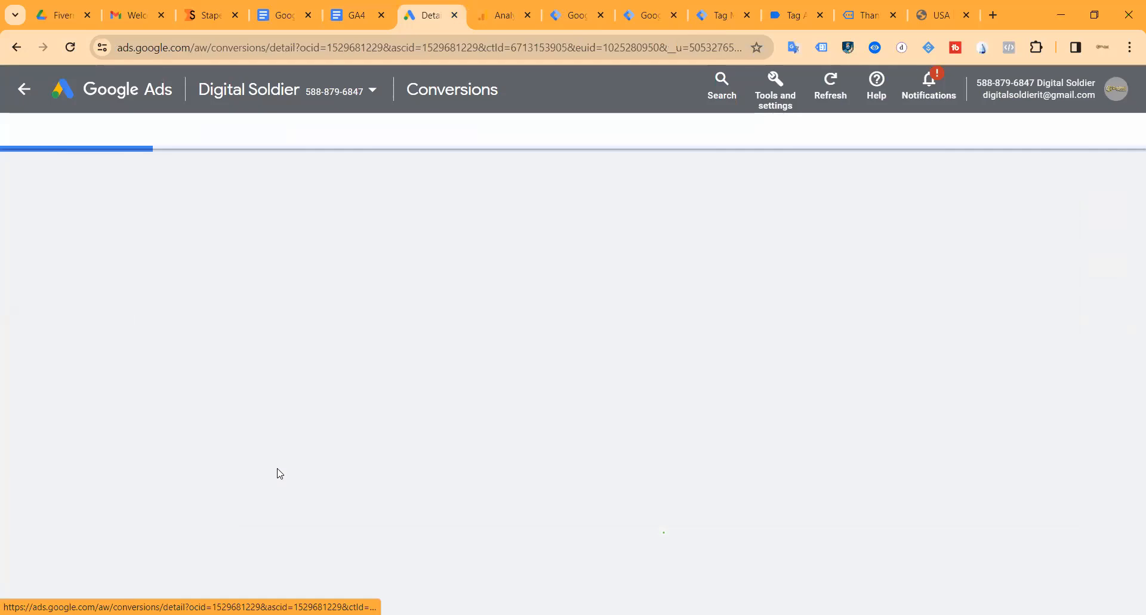
Copy the conversion label from the Google Tag Manager setup instructions of the Begin Checkout-GTM conversion action.
scroll(501, 489, down, 2)
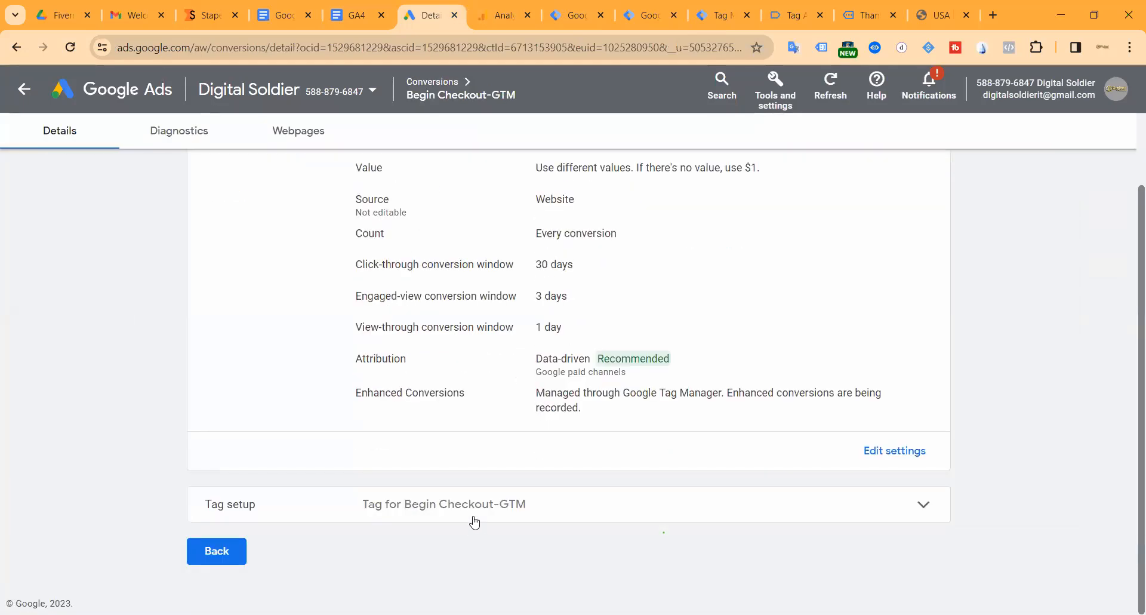
click(520, 493)
click(675, 424)
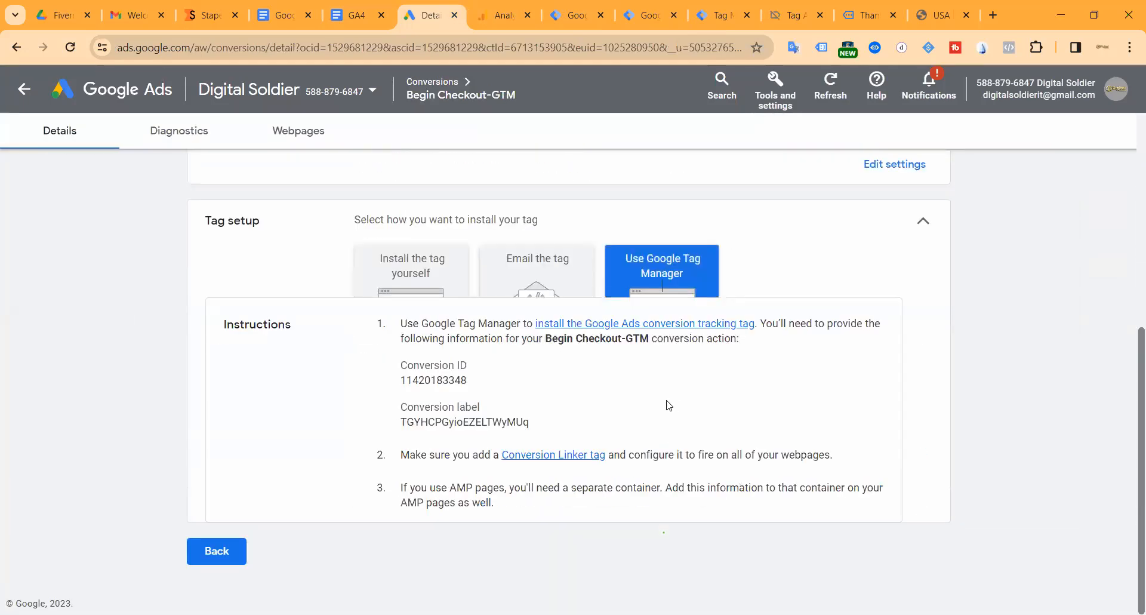
double_click(486, 422)
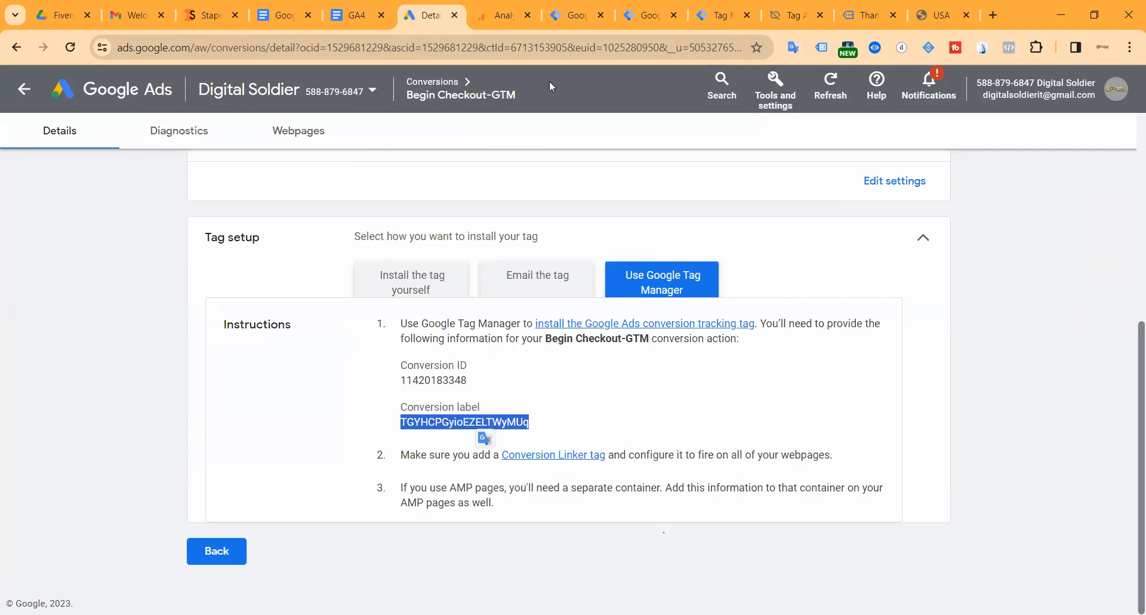
Switch back to the server container, and replace the duplicated tag's Conversion Label with the one from Begin Checkout-GTM.
click(573, 15)
click(686, 8)
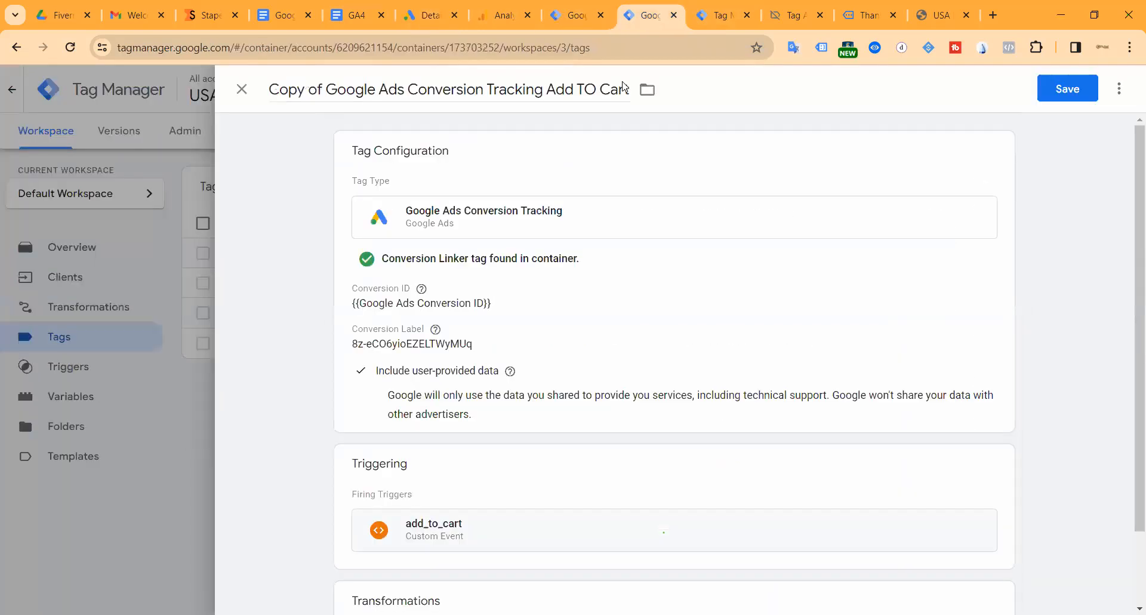
scroll(490, 361, down, 5)
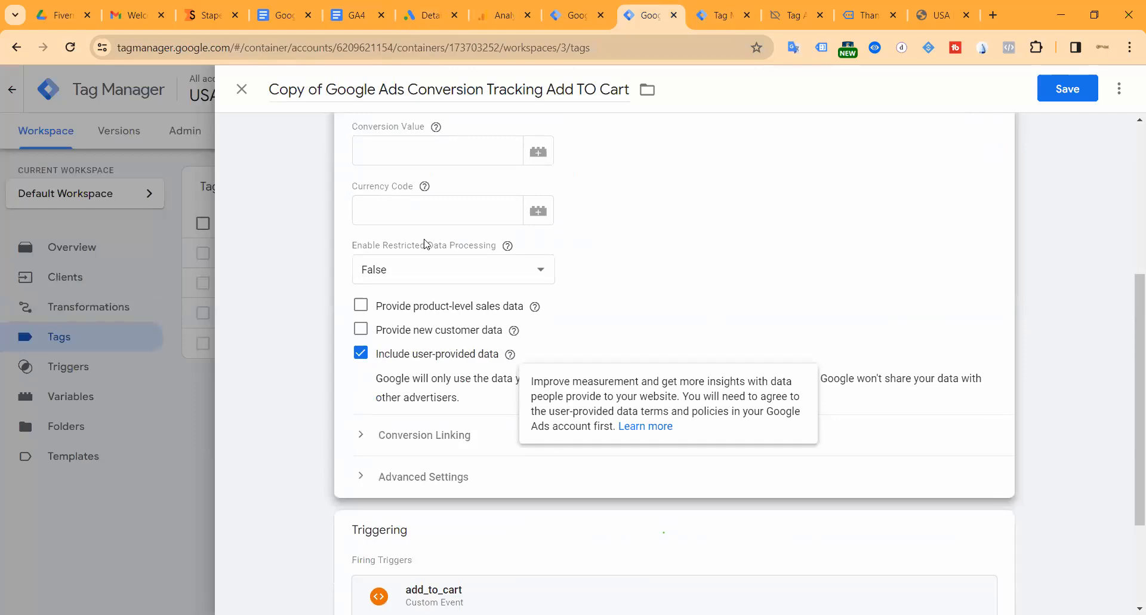
scroll(493, 284, up, 3)
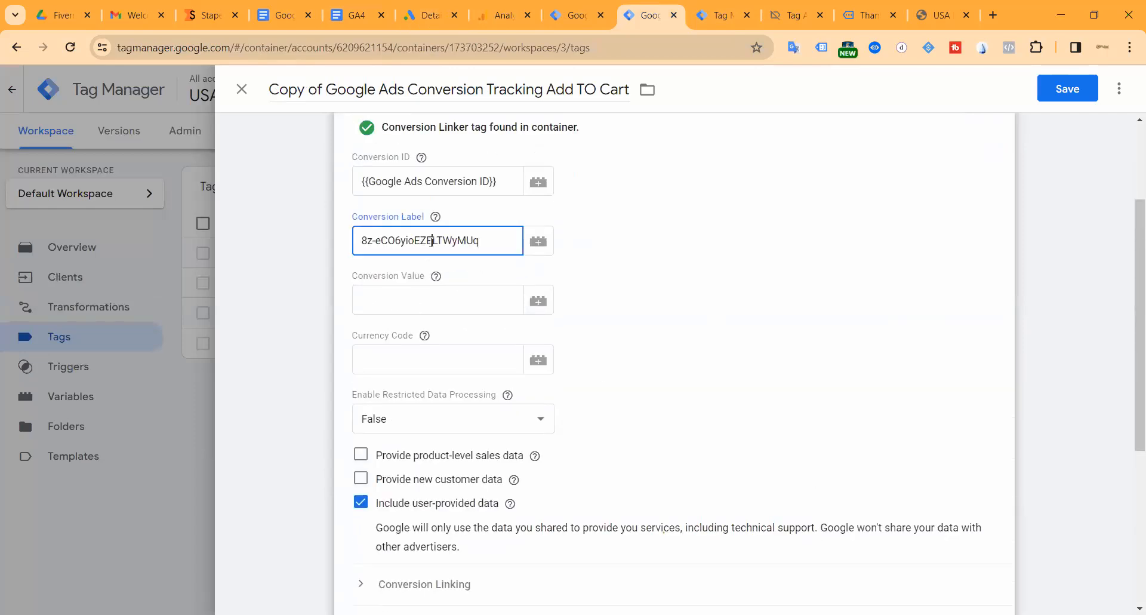
double_click(431, 242)
key(ctrl+v)
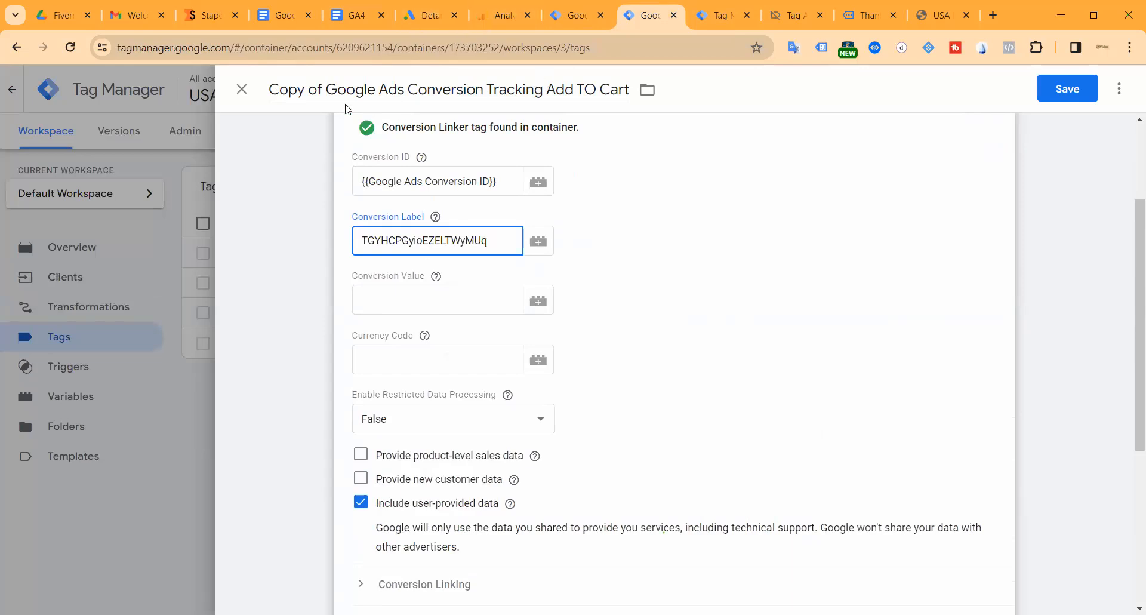
Rename the duplicated tag as Google Ads Conversion Tracking Begin Checkout.
drag(325, 97, 235, 90)
key(BackSpace)
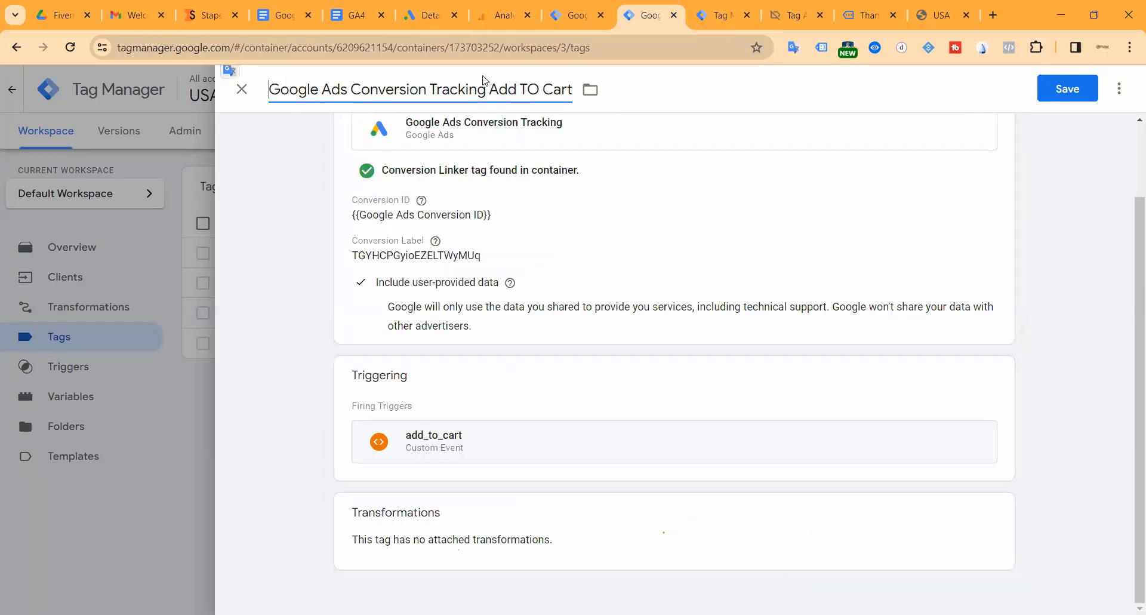
drag(491, 88, 573, 86)
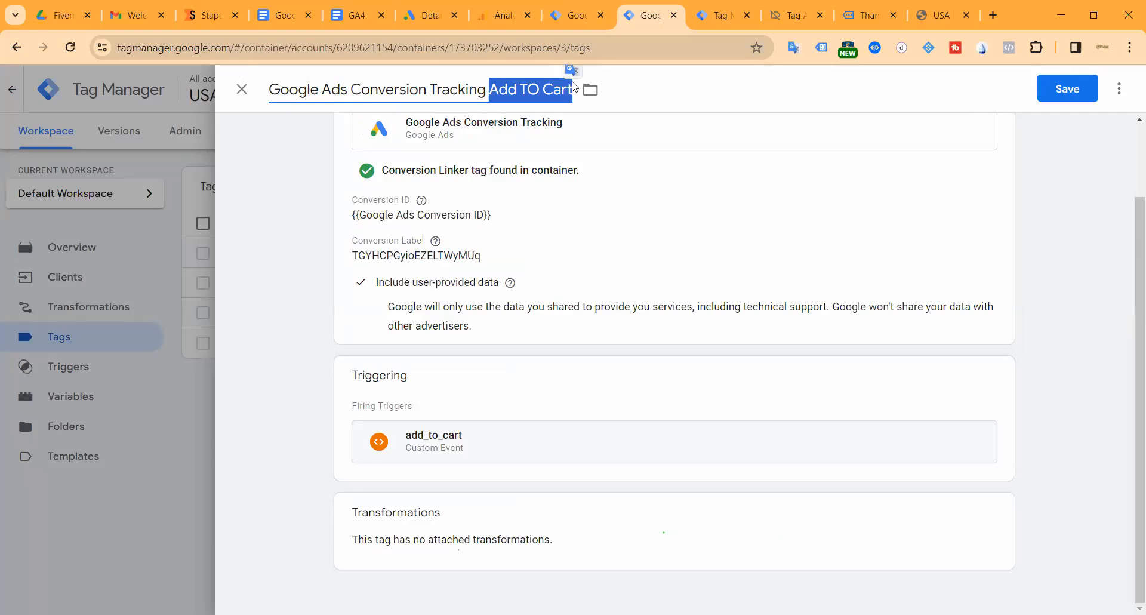
text(Begin Checkou)
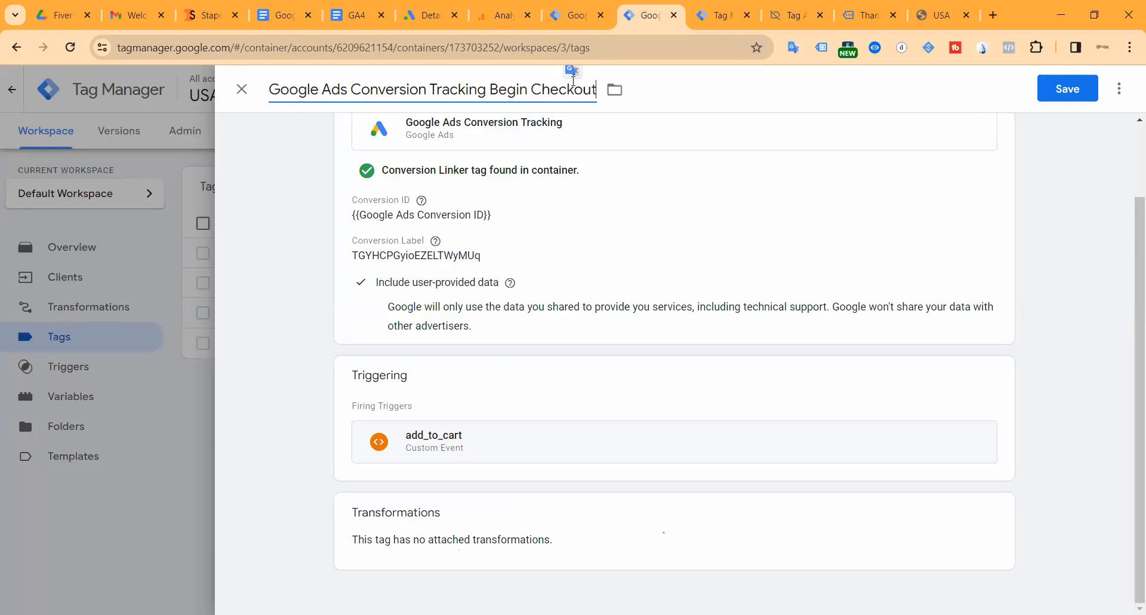
Replace the tag's add_to_cart firing trigger with begin_checkout, and save the tag.
click(586, 341)
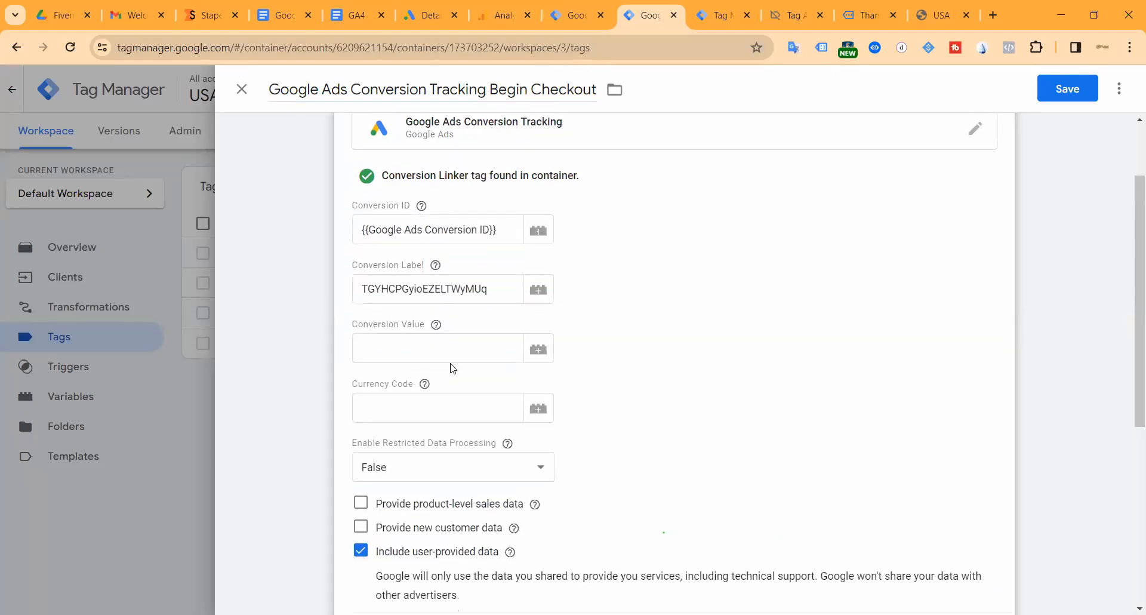
click(876, 425)
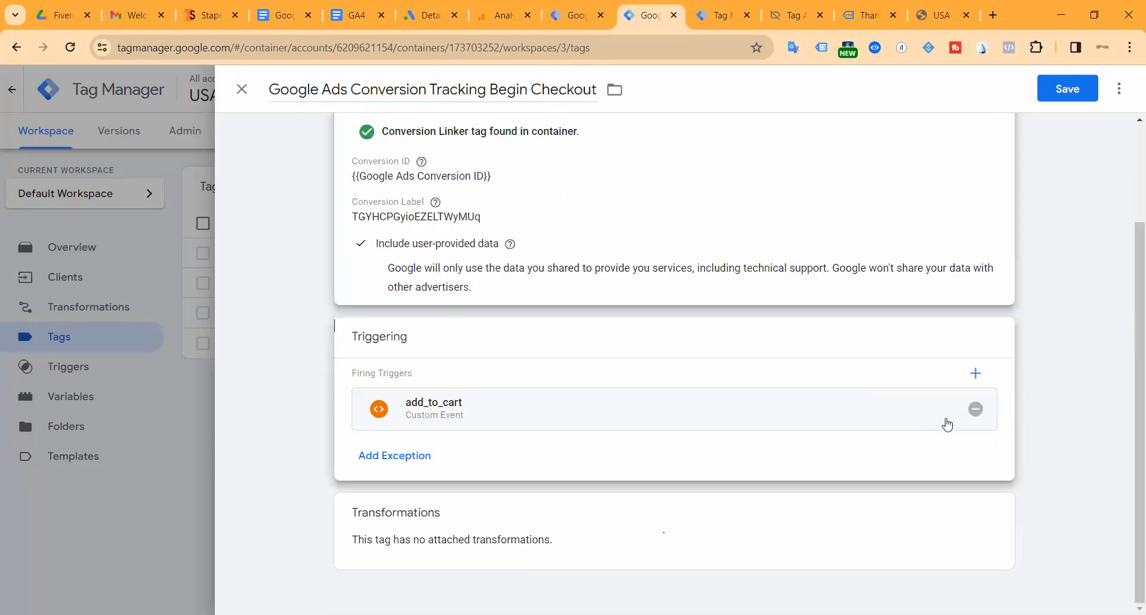
click(973, 411)
click(661, 404)
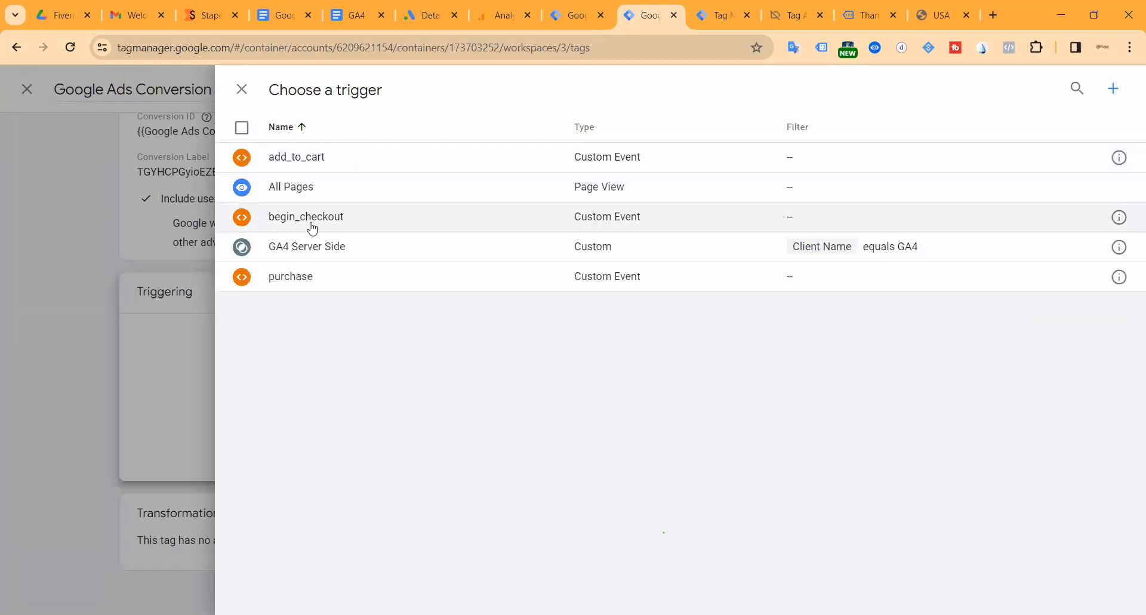
click(394, 220)
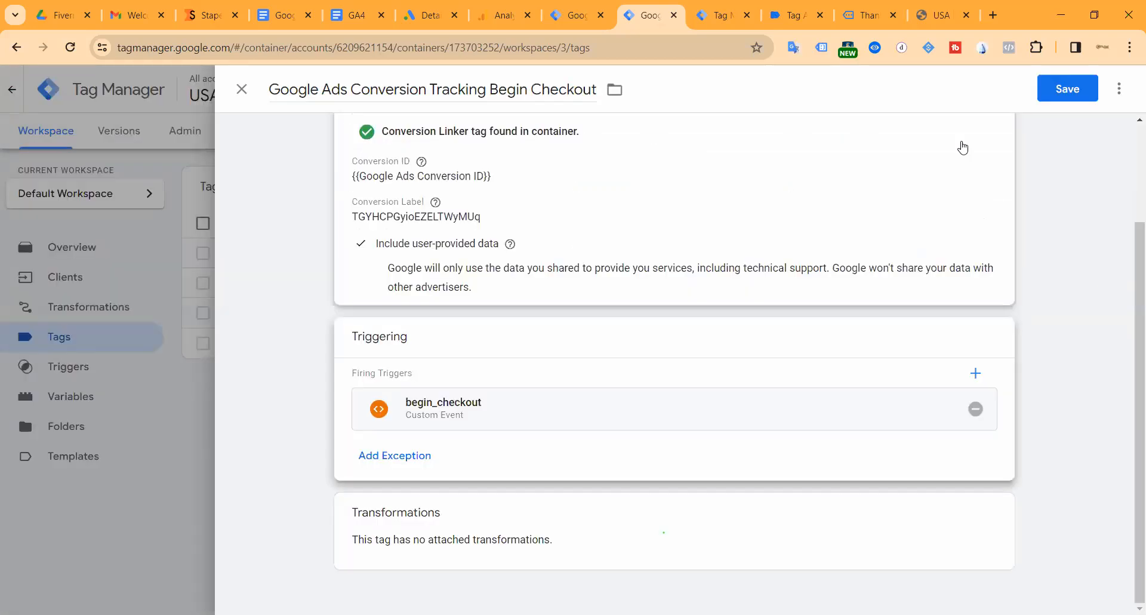
click(1066, 89)
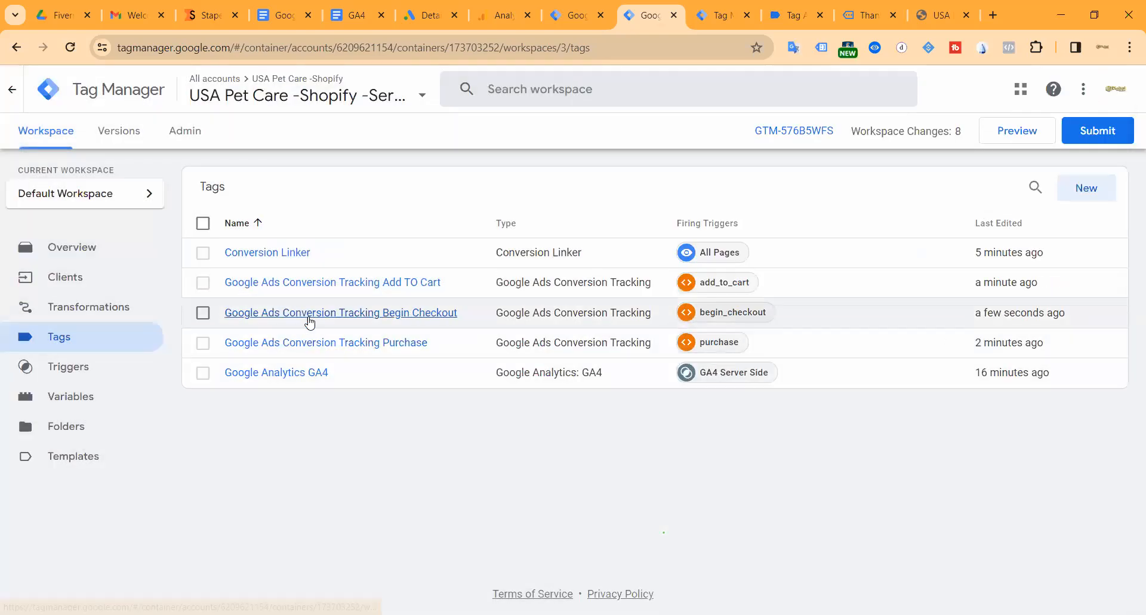
Review the configuration fields of the Google Ads Conversion Tracking Begin Checkout tag, and close it without changes.
click(305, 313)
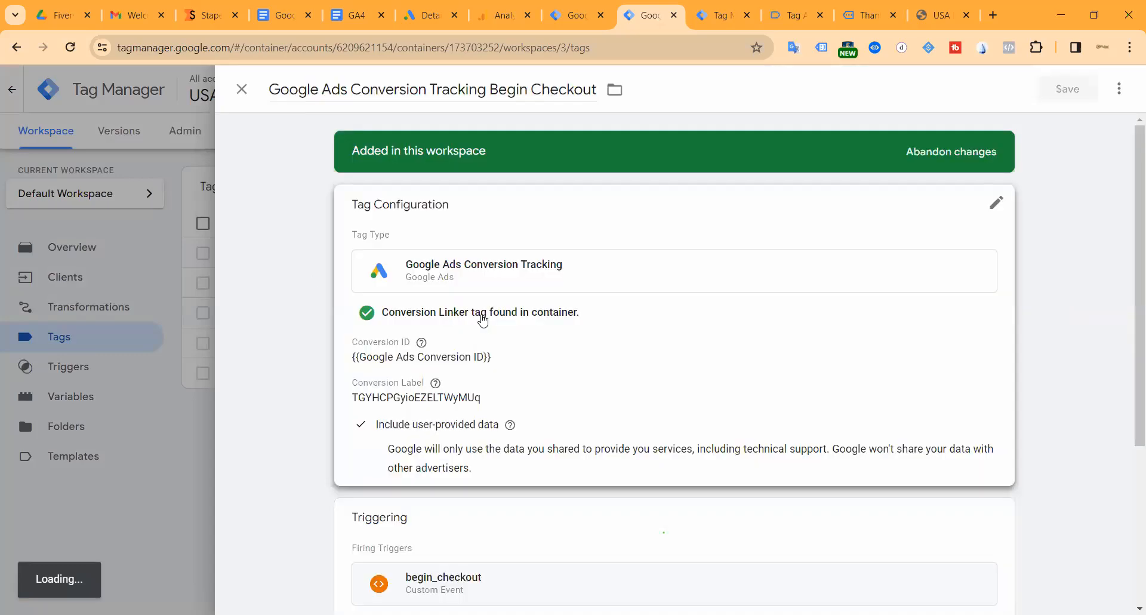
click(661, 382)
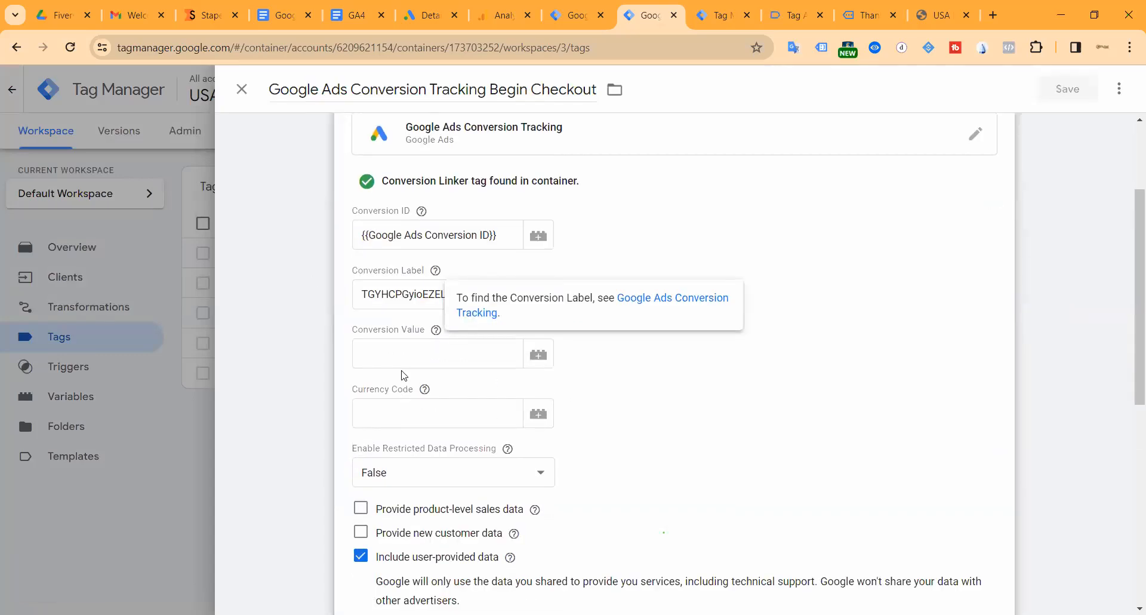
click(242, 89)
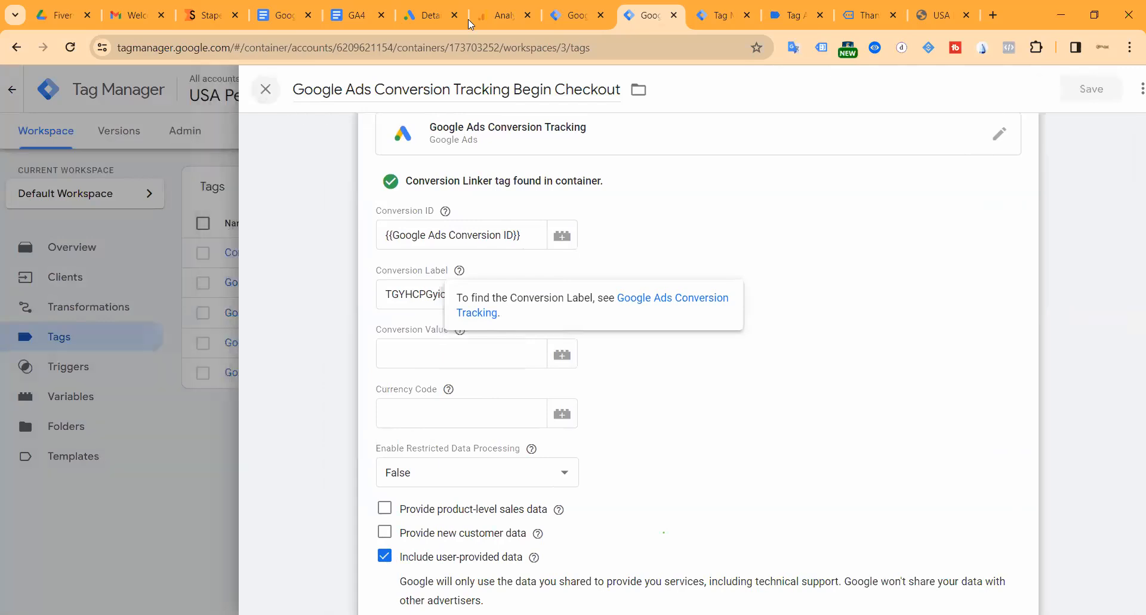
Switch to the web container's workspace and close the open GA4 purchaseTag.
click(370, 14)
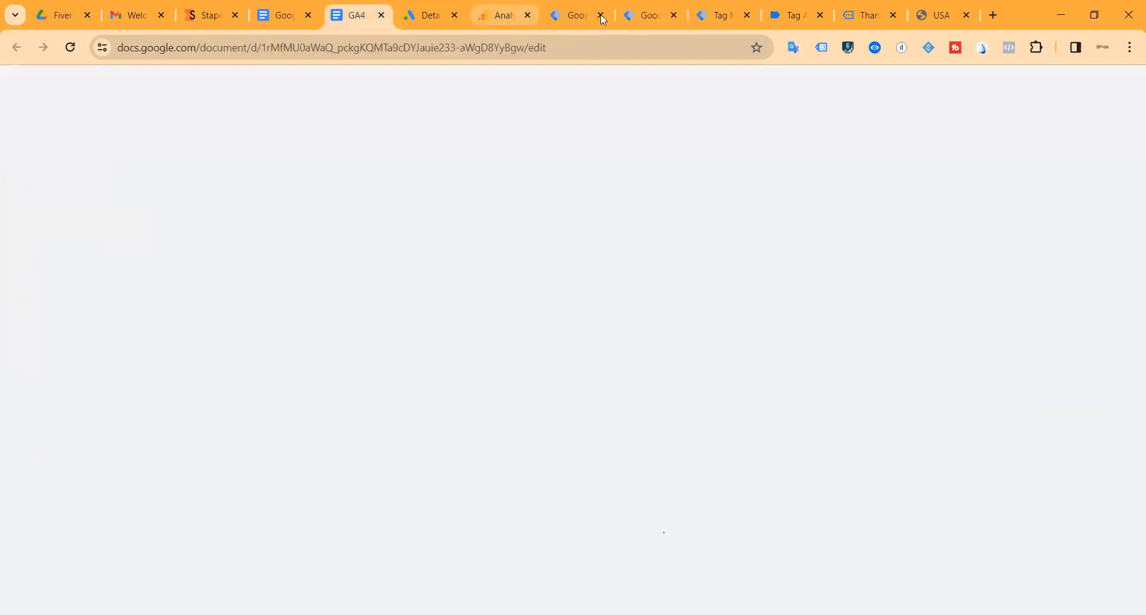
click(639, 14)
click(578, 15)
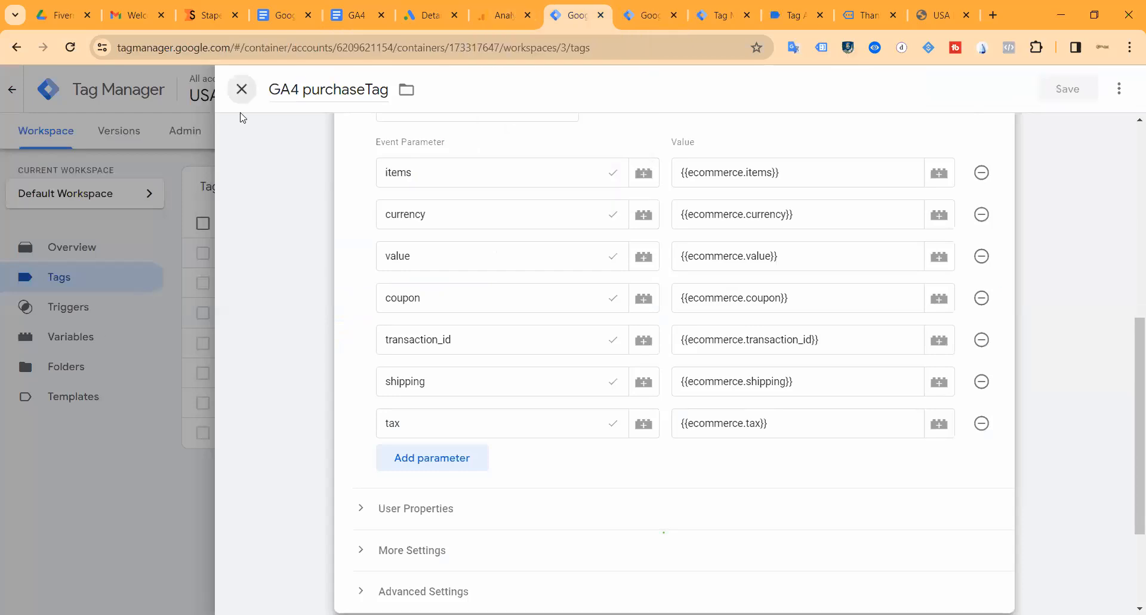
click(243, 90)
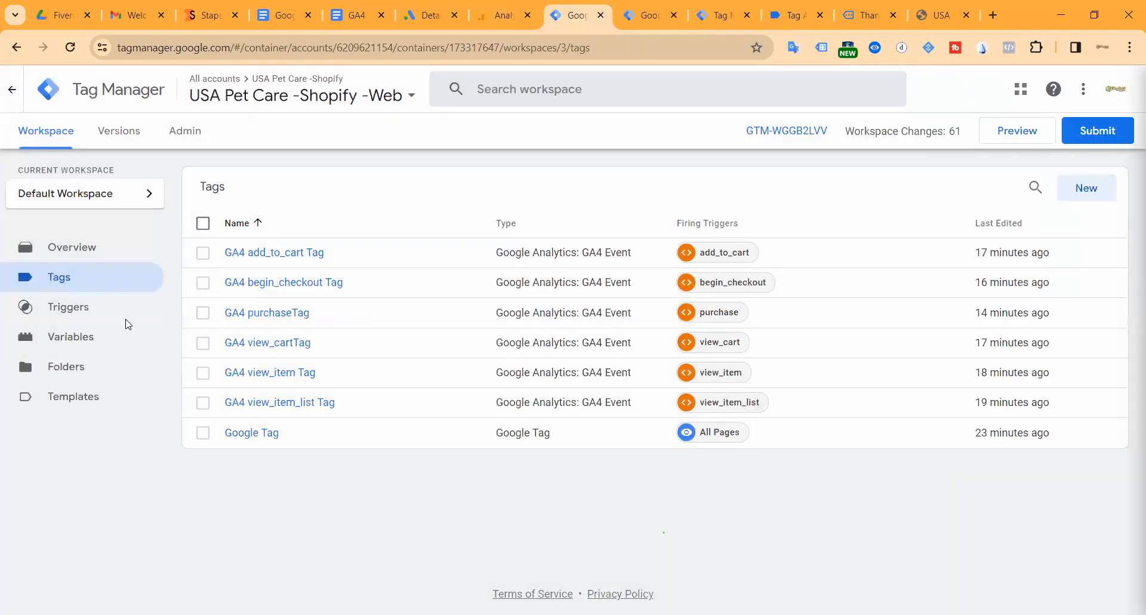
Look through the built-in and user-defined variables of the web container.
click(75, 361)
click(83, 338)
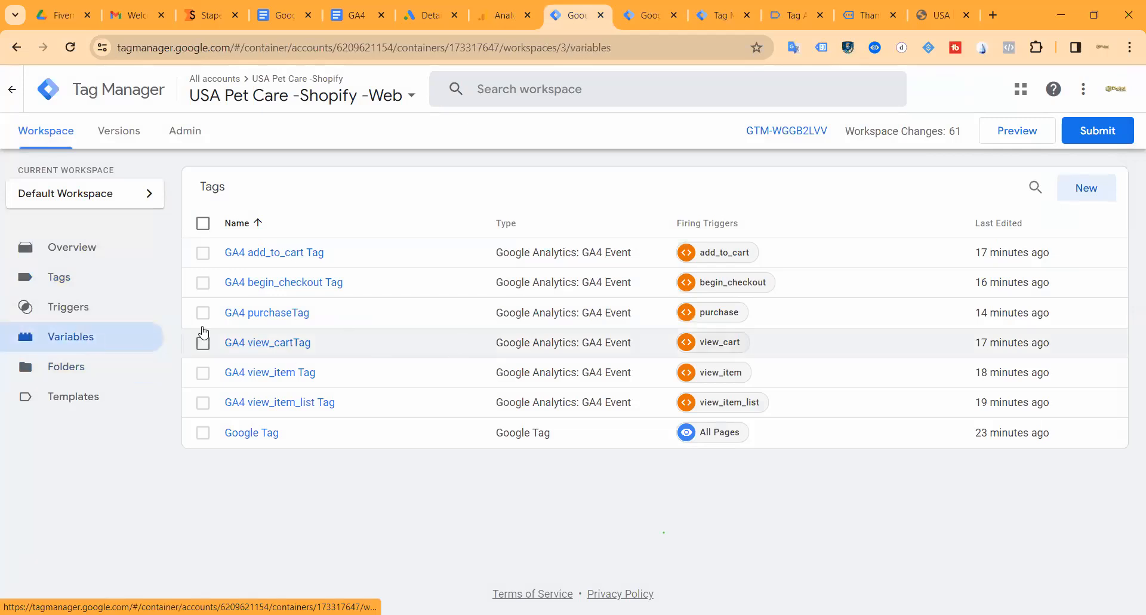
click(77, 336)
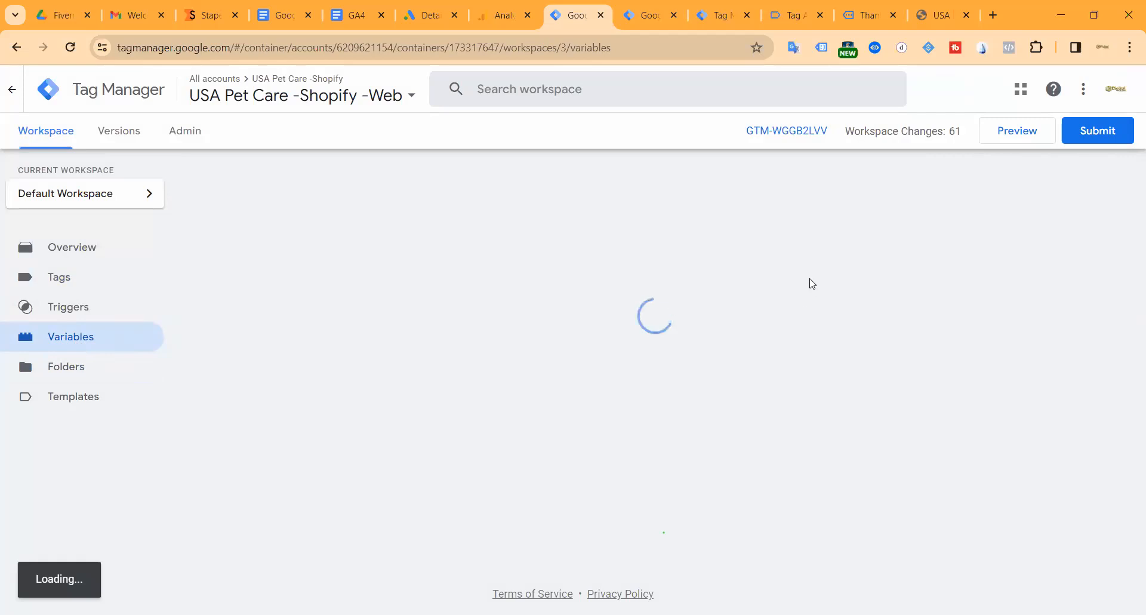
scroll(774, 283, down, 10)
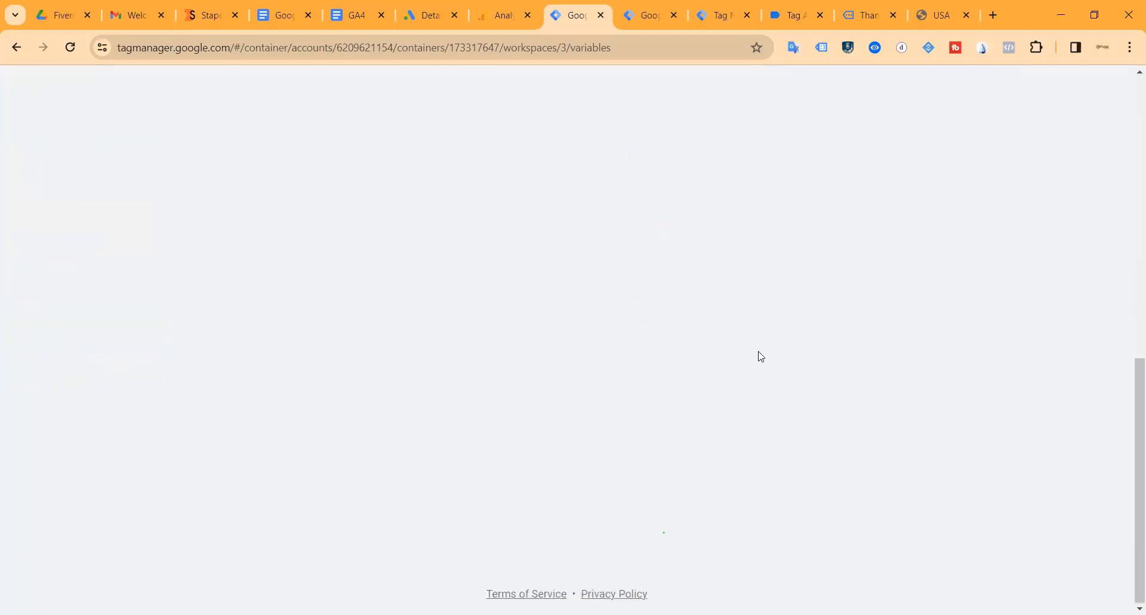
scroll(267, 470, up, 10)
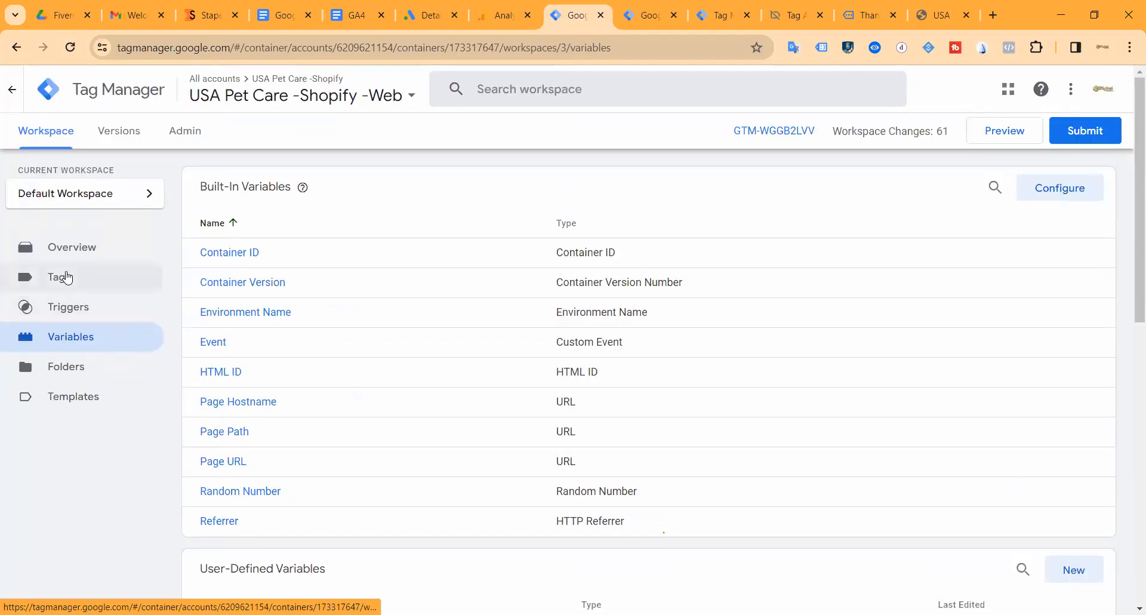
Start a new Google Ads Conversion Tracking tag in the web container, and include user-provided data from the website.
click(63, 286)
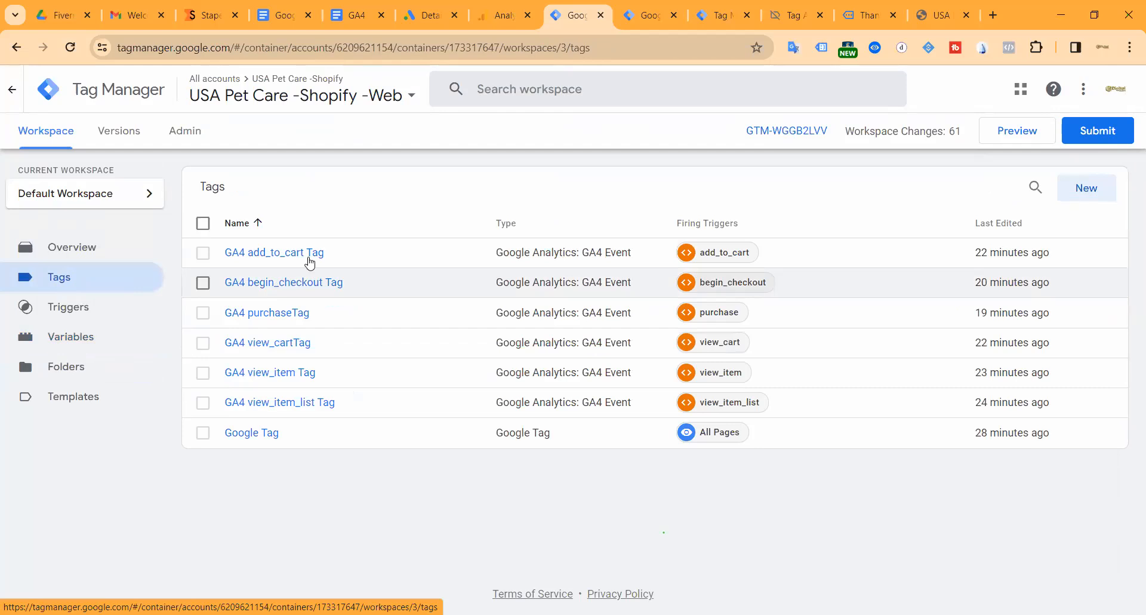
click(1082, 191)
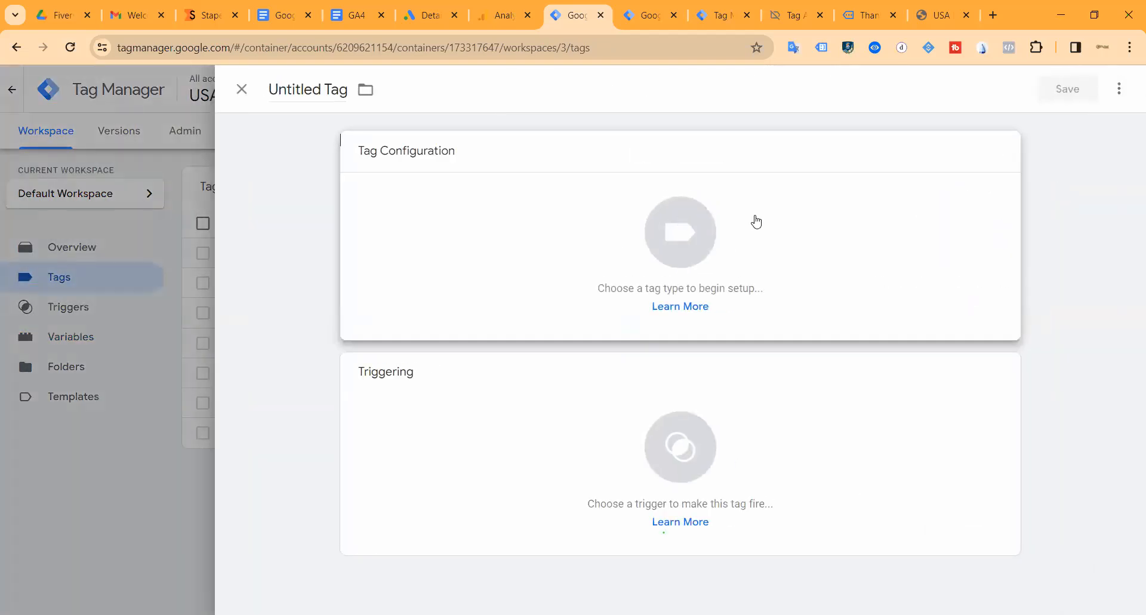
click(756, 221)
click(786, 267)
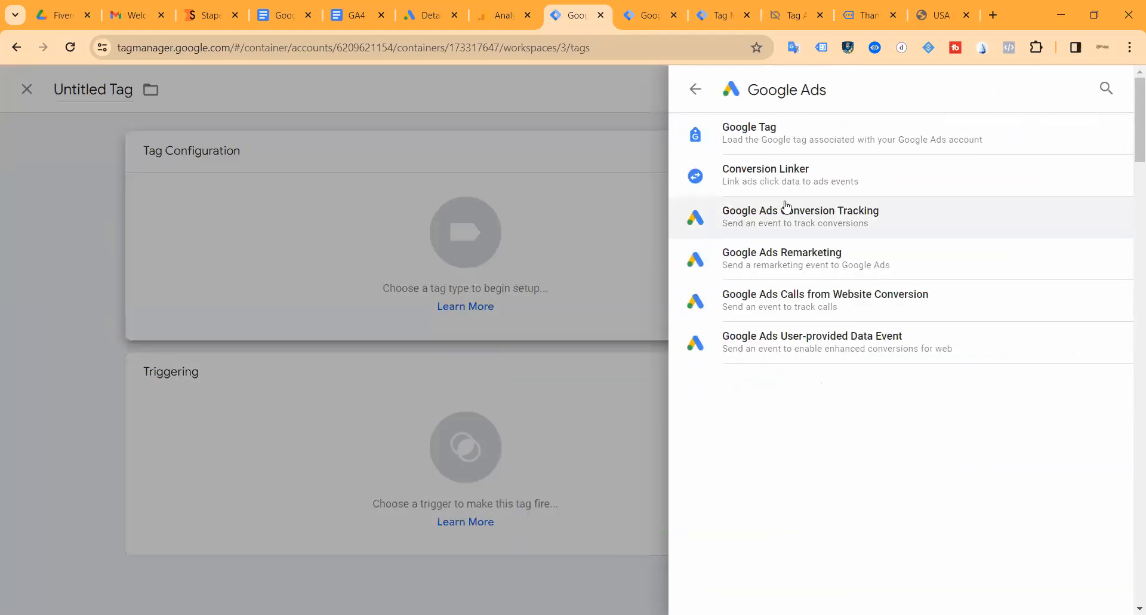
click(678, 222)
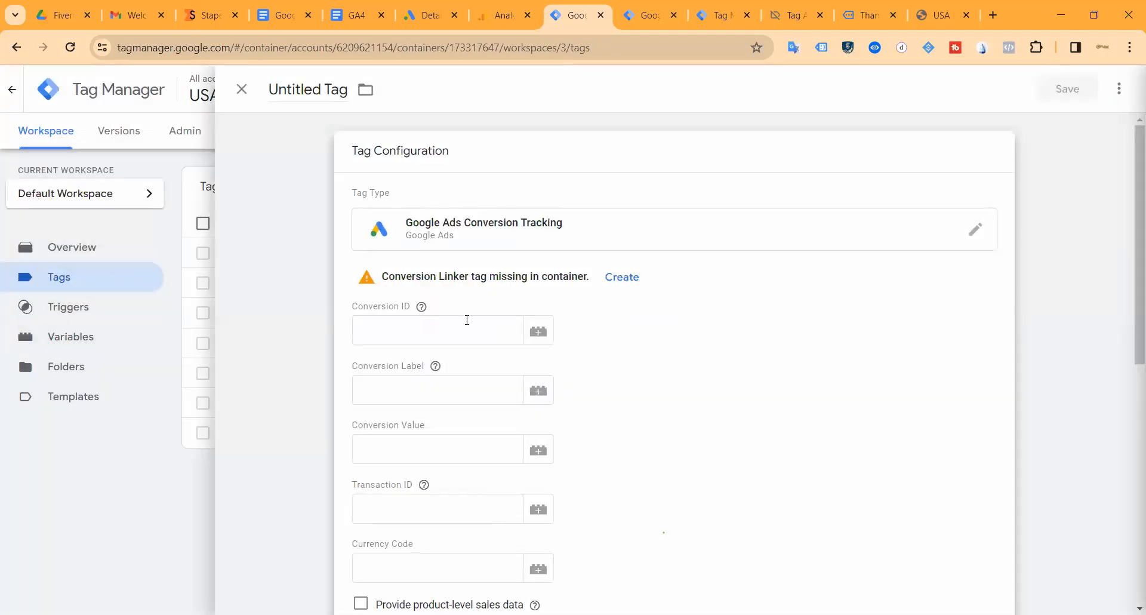
scroll(439, 435, down, 10)
scroll(369, 188, up, 4)
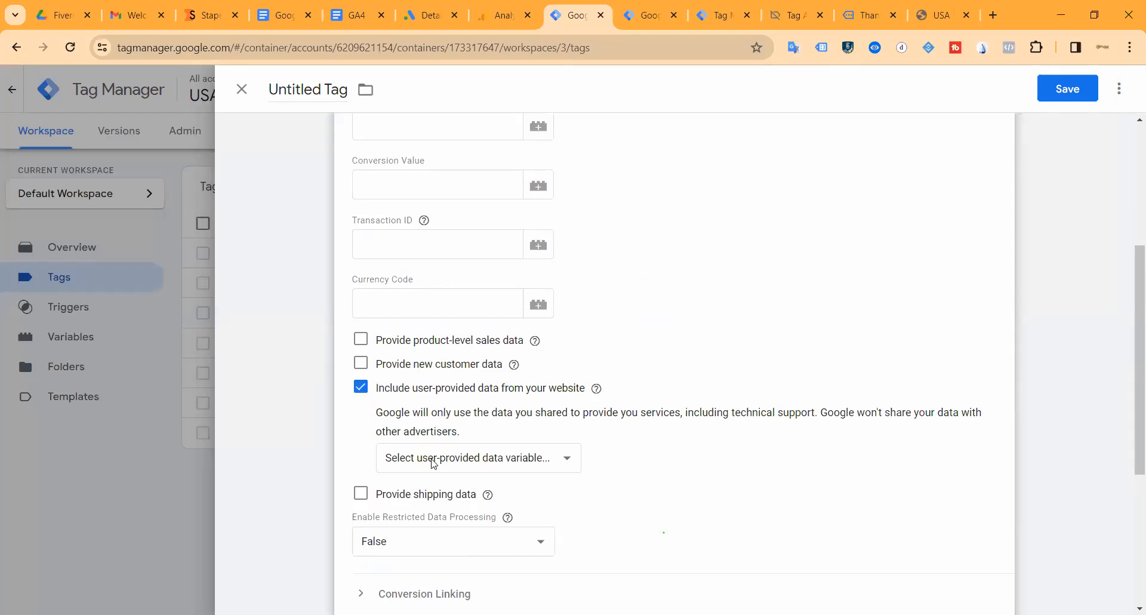
Create a manually configured User-Provided Data variable for the tag, with Email set to {{customer.email}} and Phone to {{customer.phone}}.
click(434, 464)
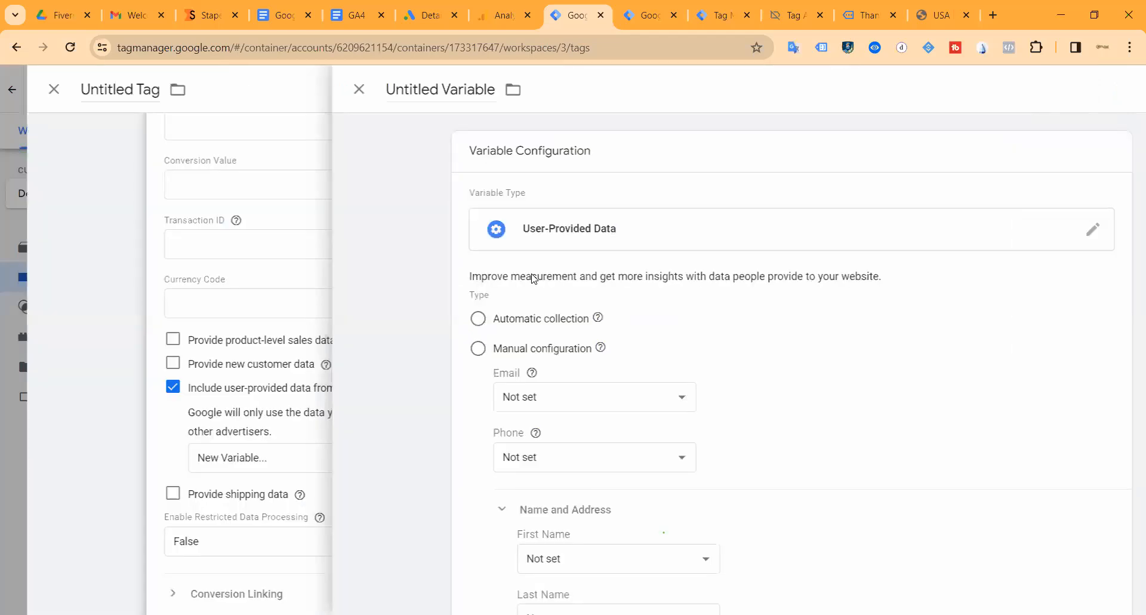
scroll(463, 284, down, 2)
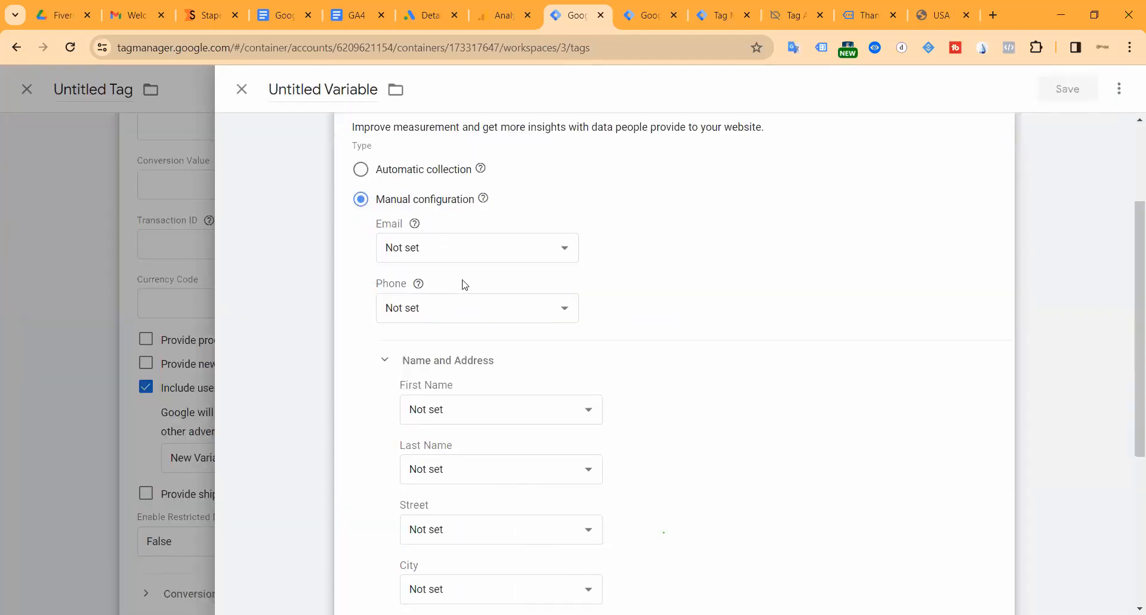
click(430, 250)
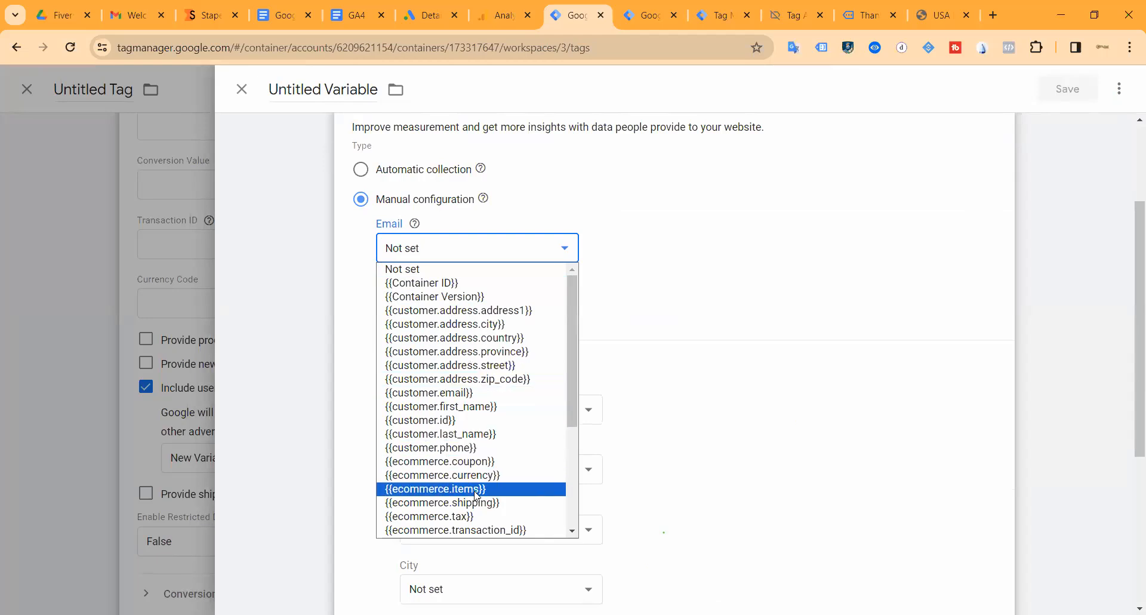
scroll(476, 494, down, 3)
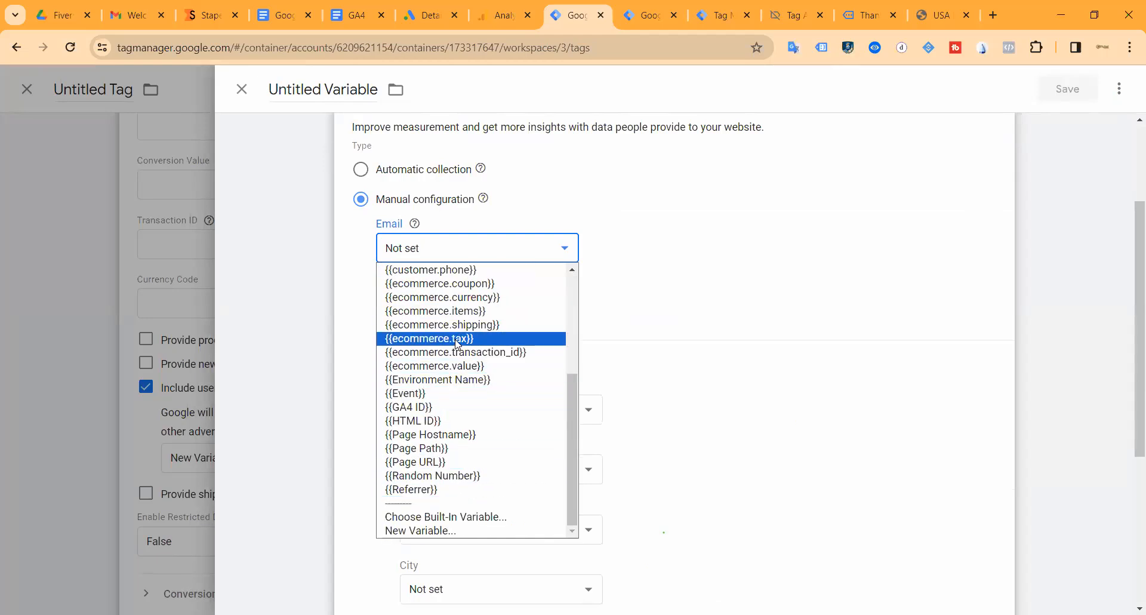
scroll(458, 345, up, 3)
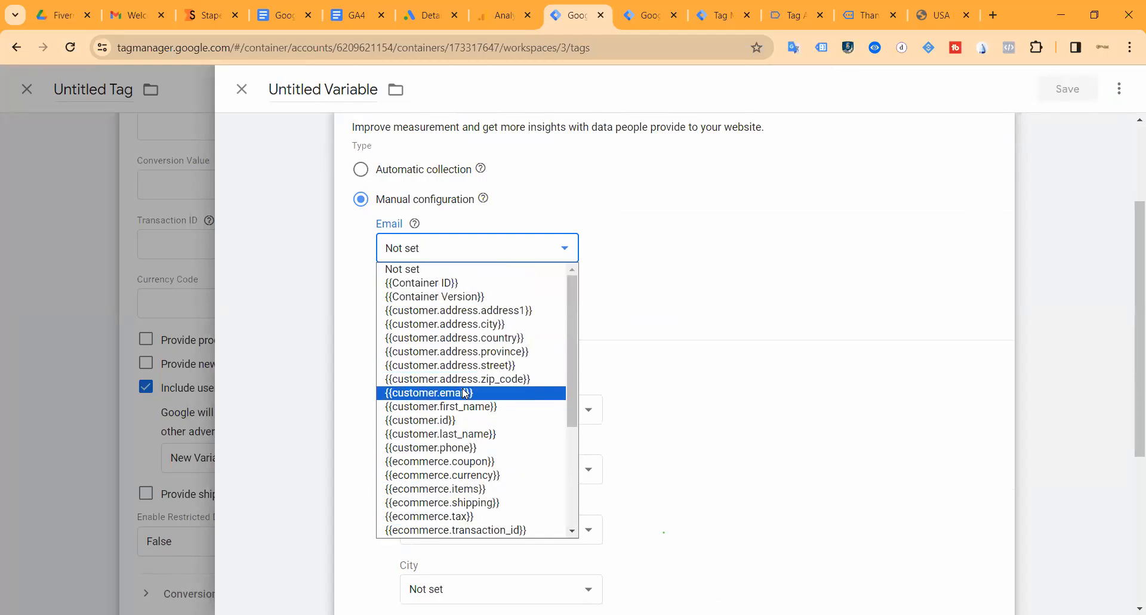
click(465, 393)
click(450, 315)
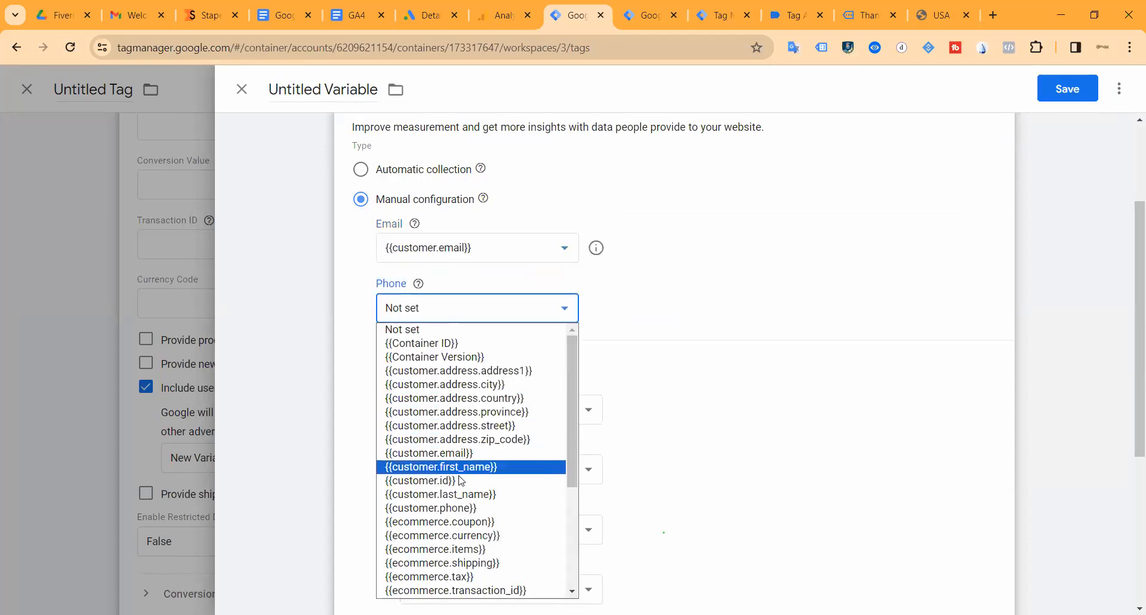
key(Return)
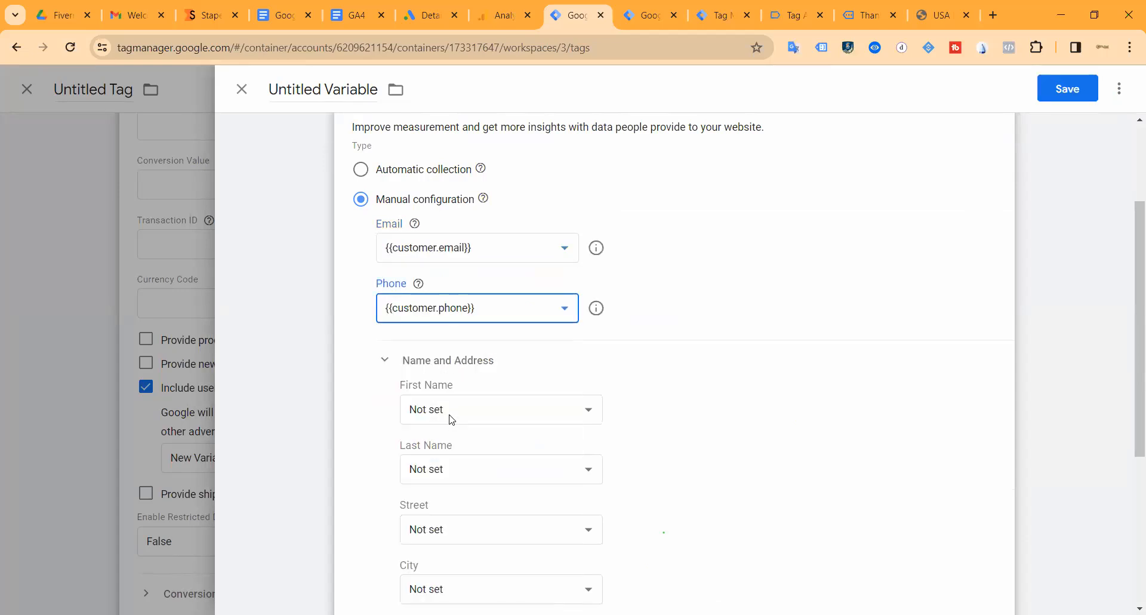
Set the variable's First Name to {{customer.first_name}} and Last Name to {{customer.last_name}}.
click(464, 420)
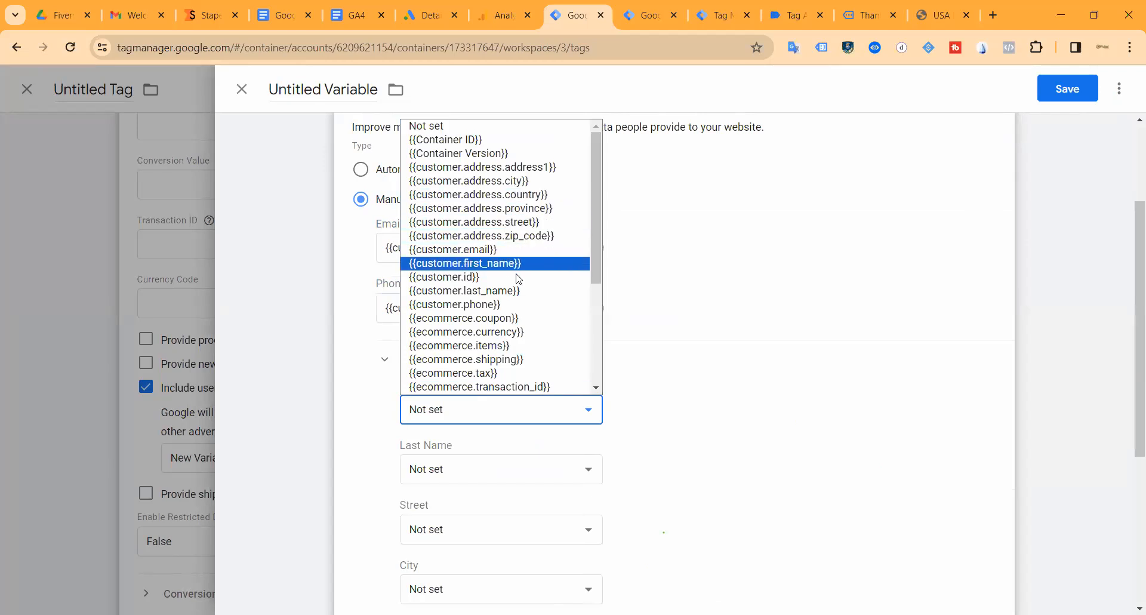
scroll(507, 293, down, 5)
scroll(510, 281, up, 5)
click(487, 263)
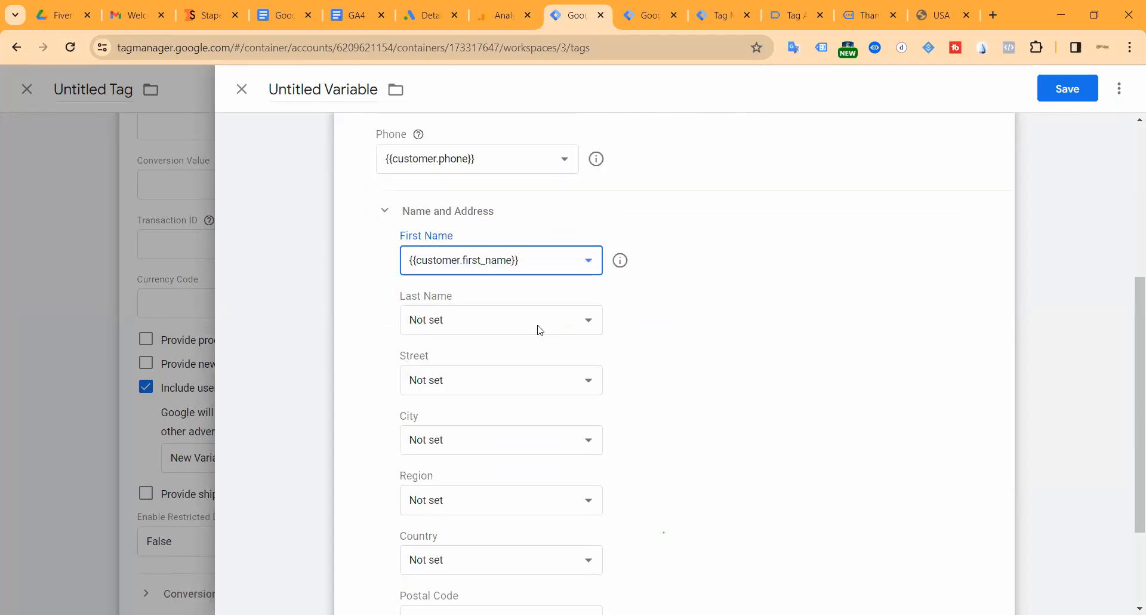
click(452, 323)
scroll(514, 454, down, 5)
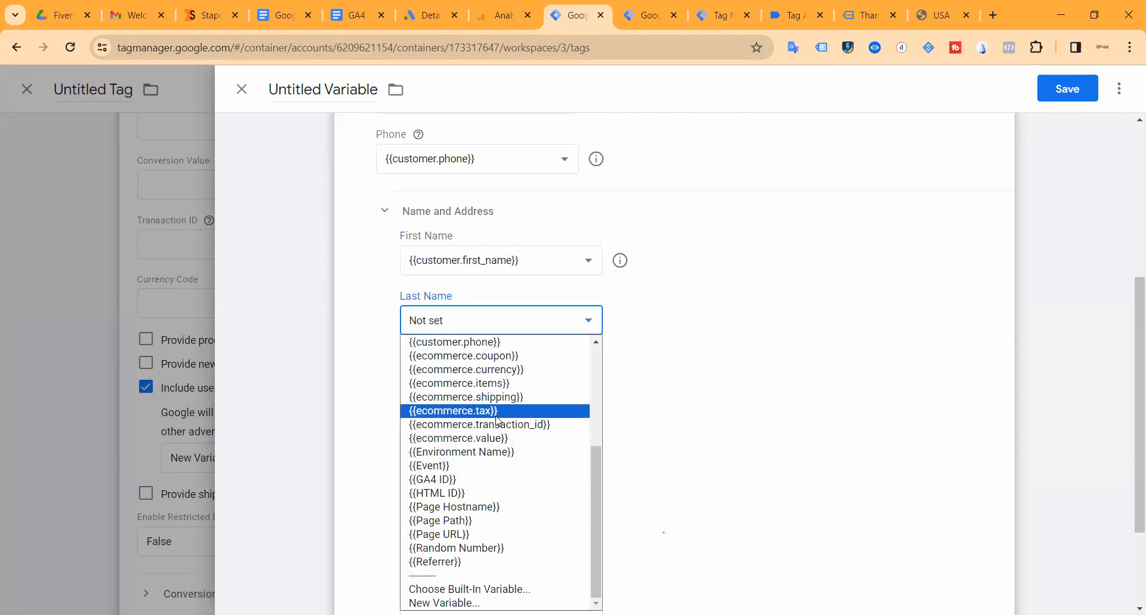
scroll(497, 420, up, 5)
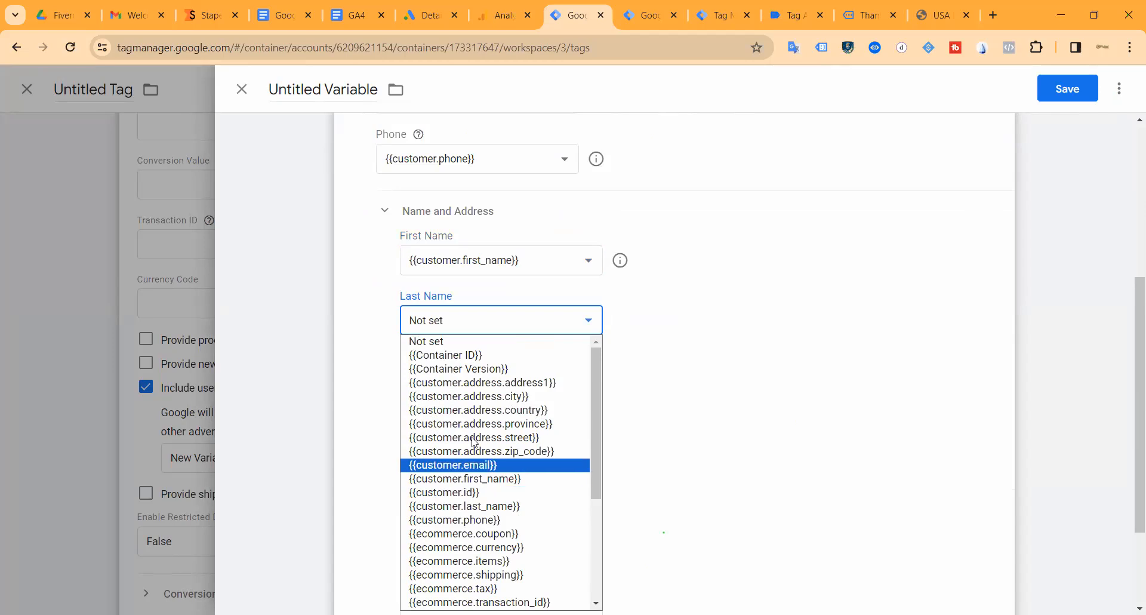
click(624, 321)
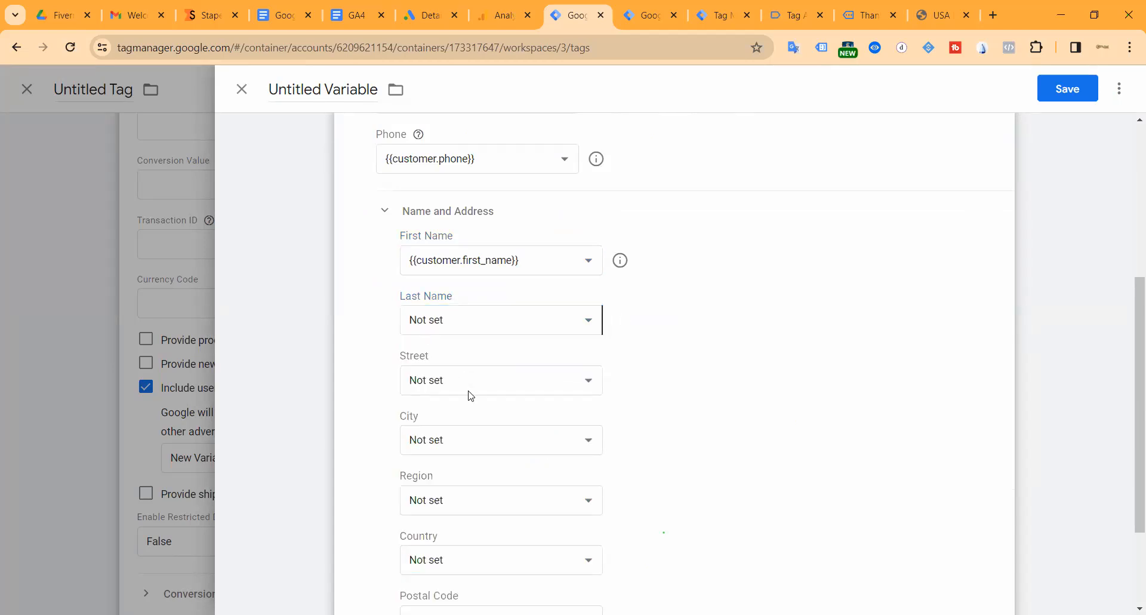
click(476, 322)
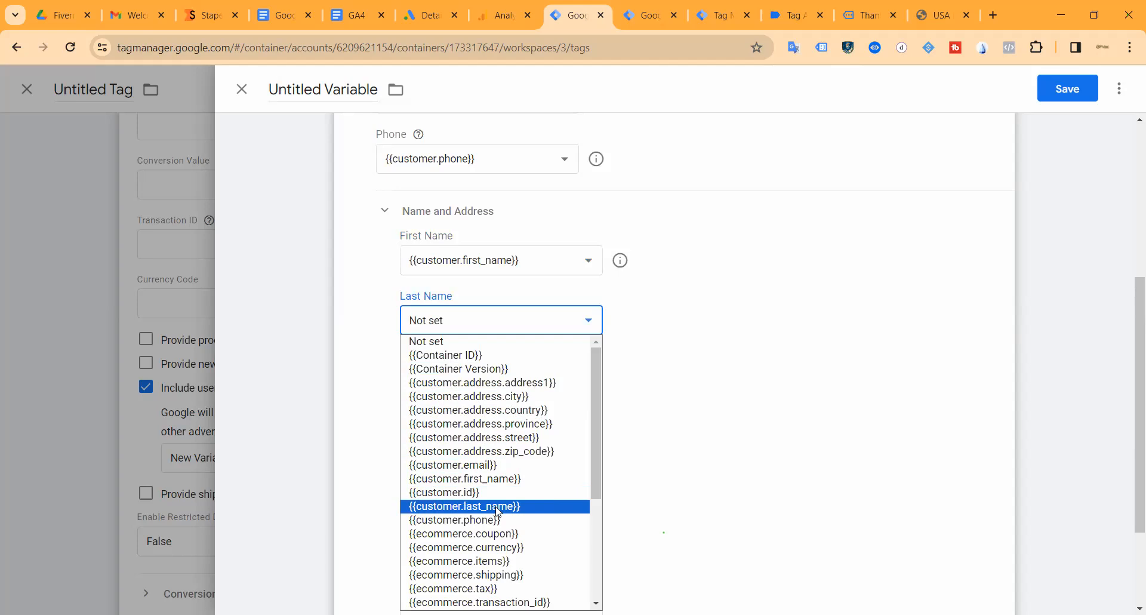
click(472, 506)
scroll(658, 372, down, 3)
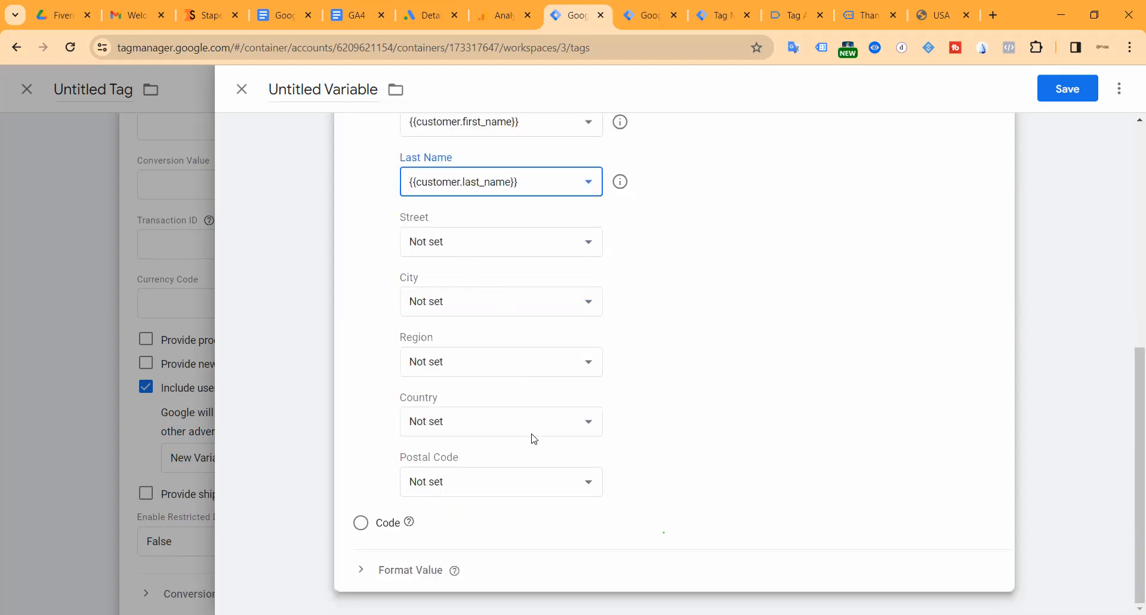
Map the user data variable's Street to {{customer.address.street}} and its City to {{customer.address.city}}.
click(507, 243)
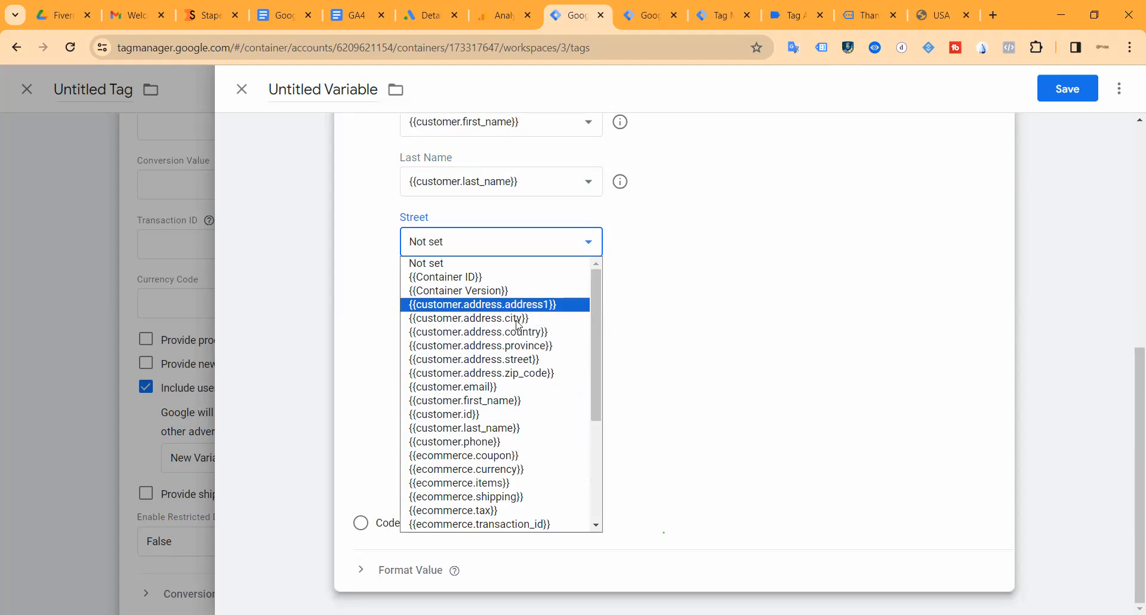
click(582, 359)
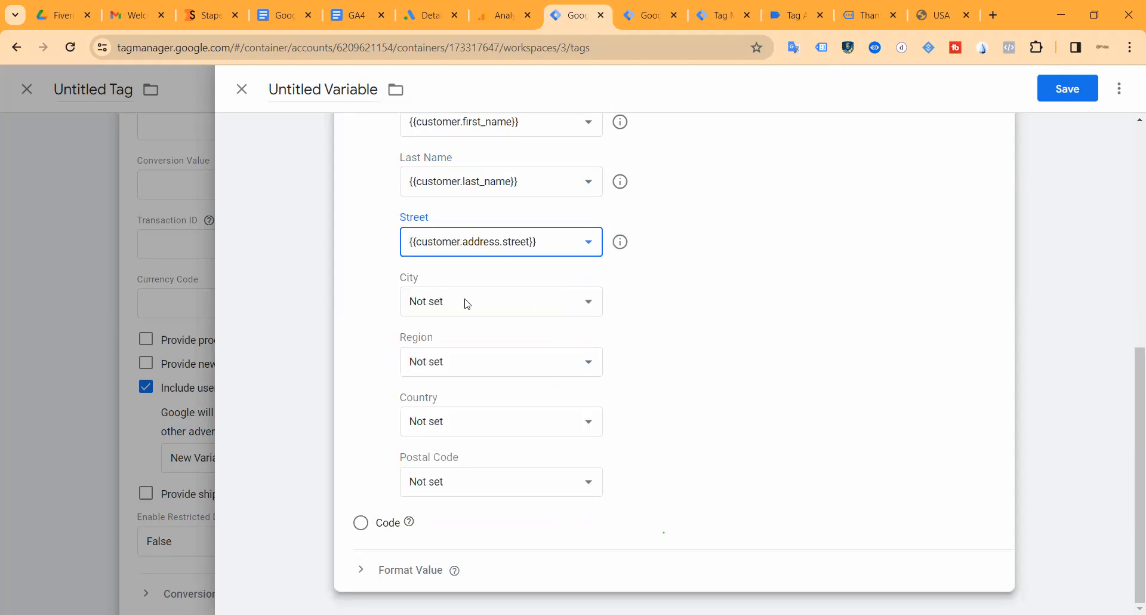
click(468, 304)
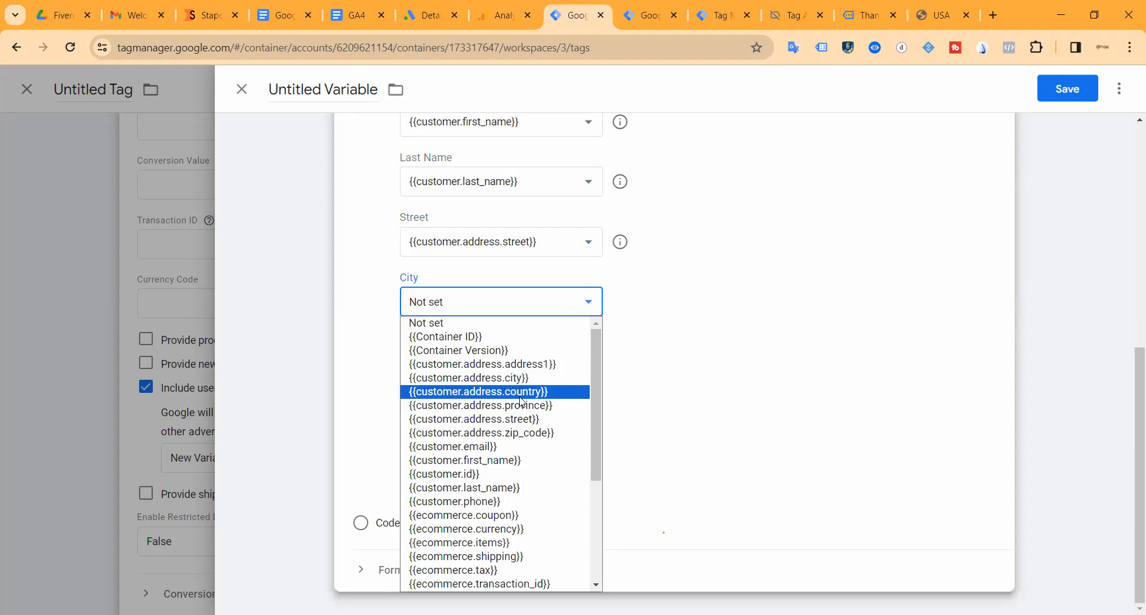
click(500, 382)
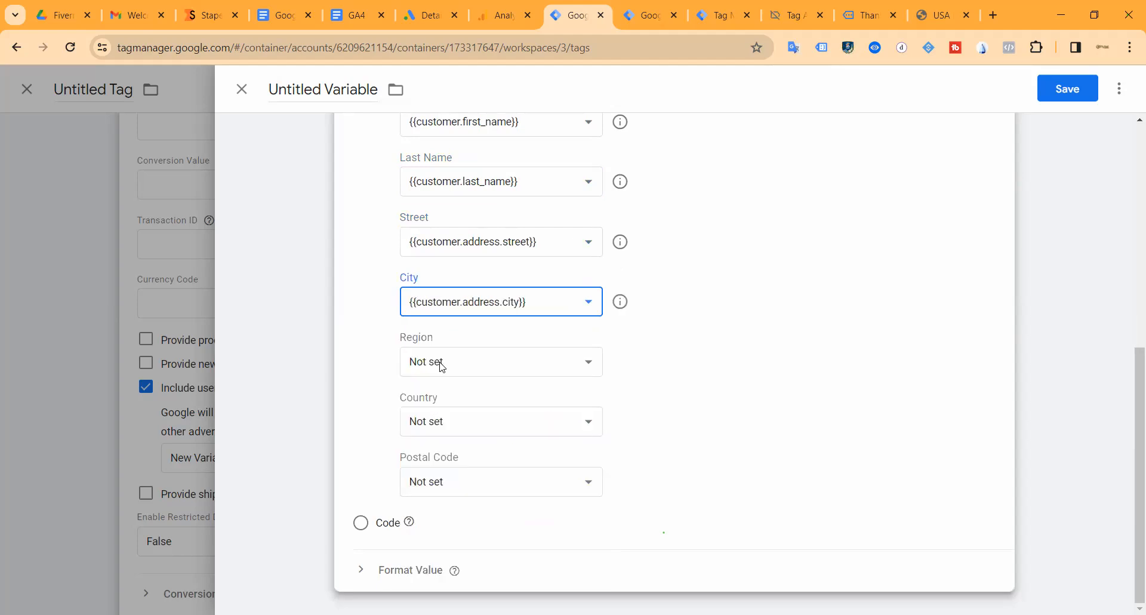
Map Region to {{customer.address.province}}, Country to {{customer.address.country}} and Postal Code to {{customer.address.zip_code}} in the user data variable.
click(474, 355)
scroll(524, 259, down, 3)
scroll(525, 260, up, 3)
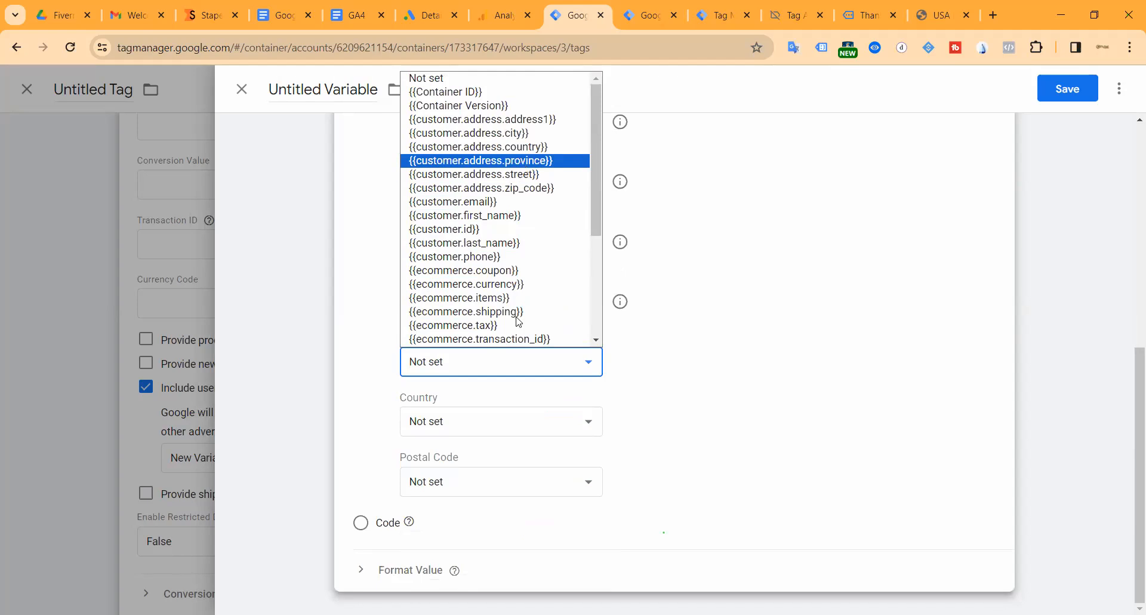
key(Return)
click(498, 421)
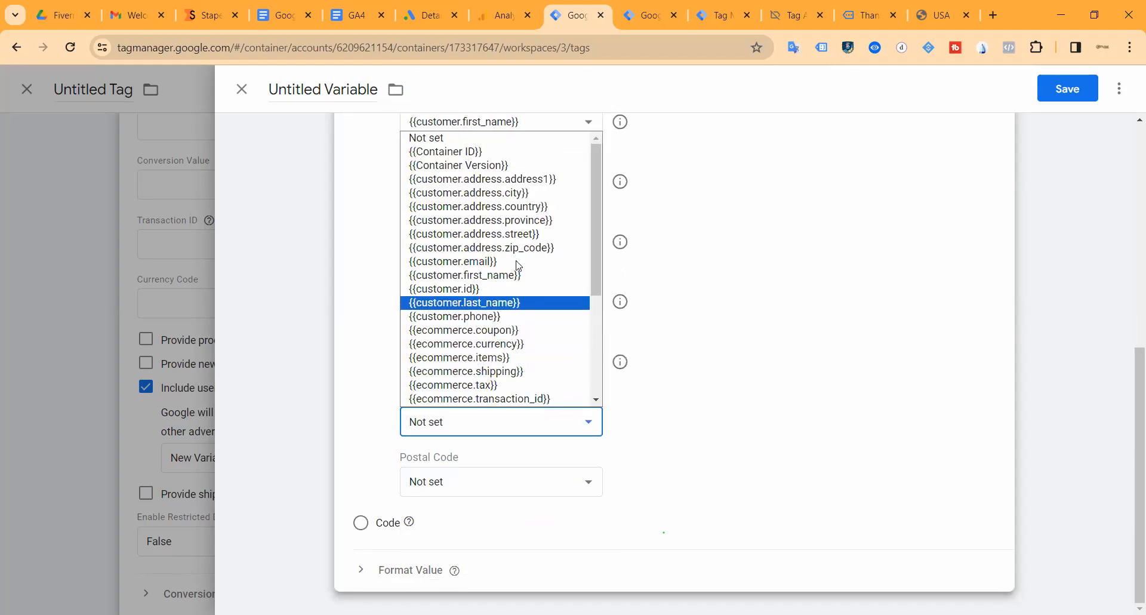
key(Return)
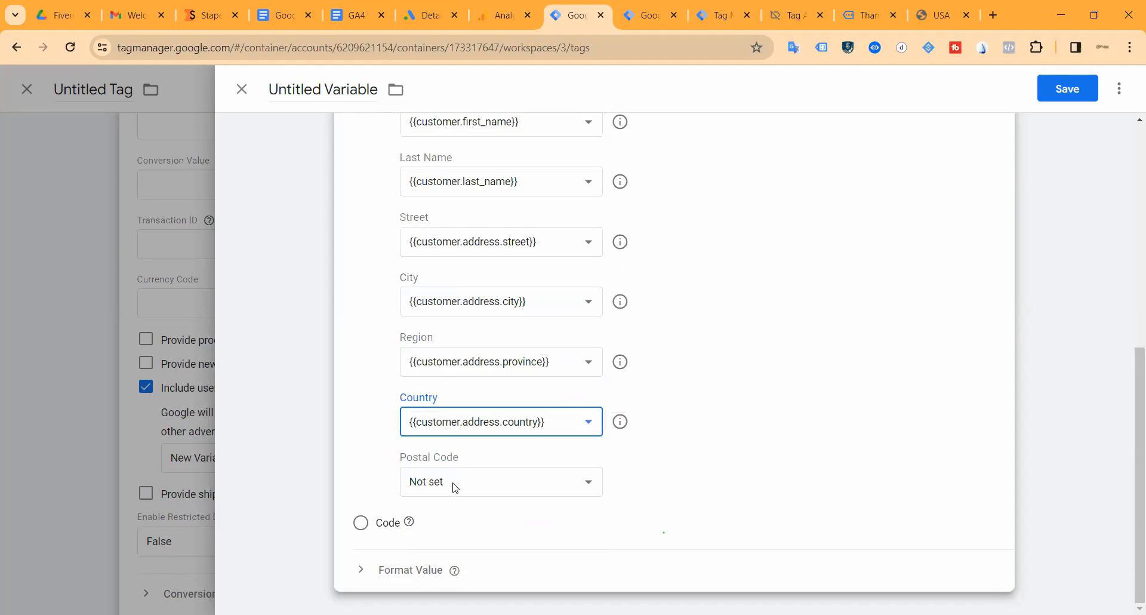
click(455, 487)
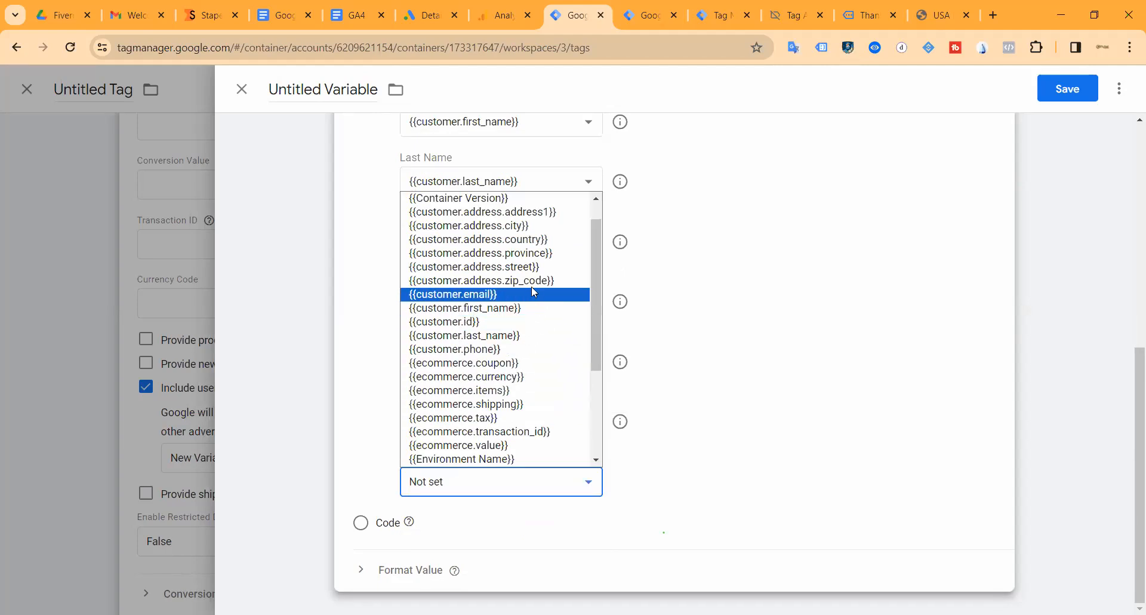
key(Return)
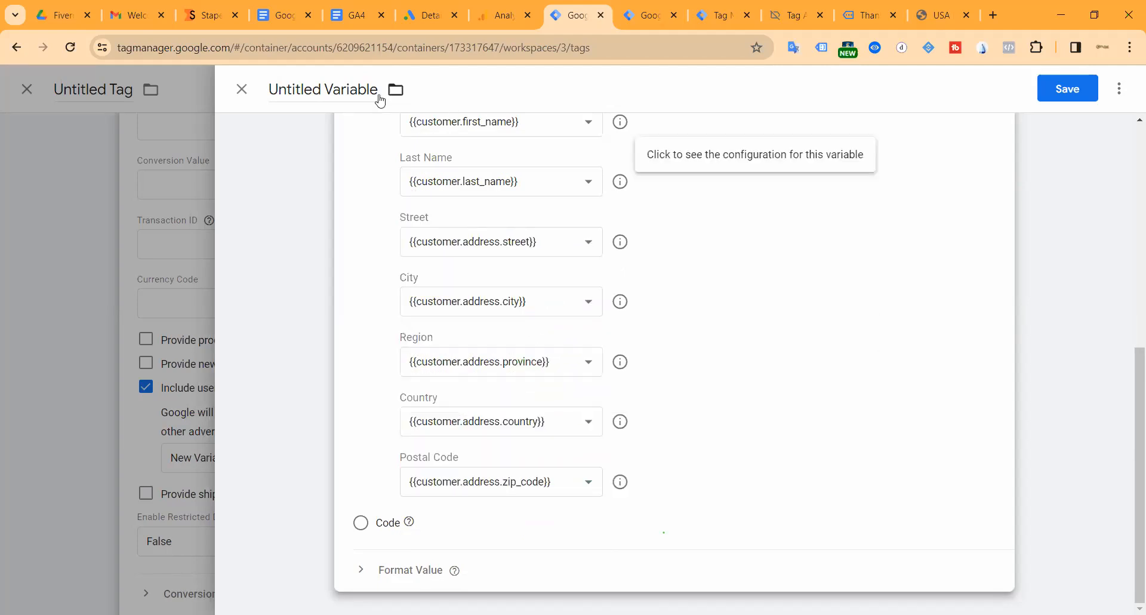
Name the user data variable GEC and save it, and discard the untitled tag without saving.
click(335, 90)
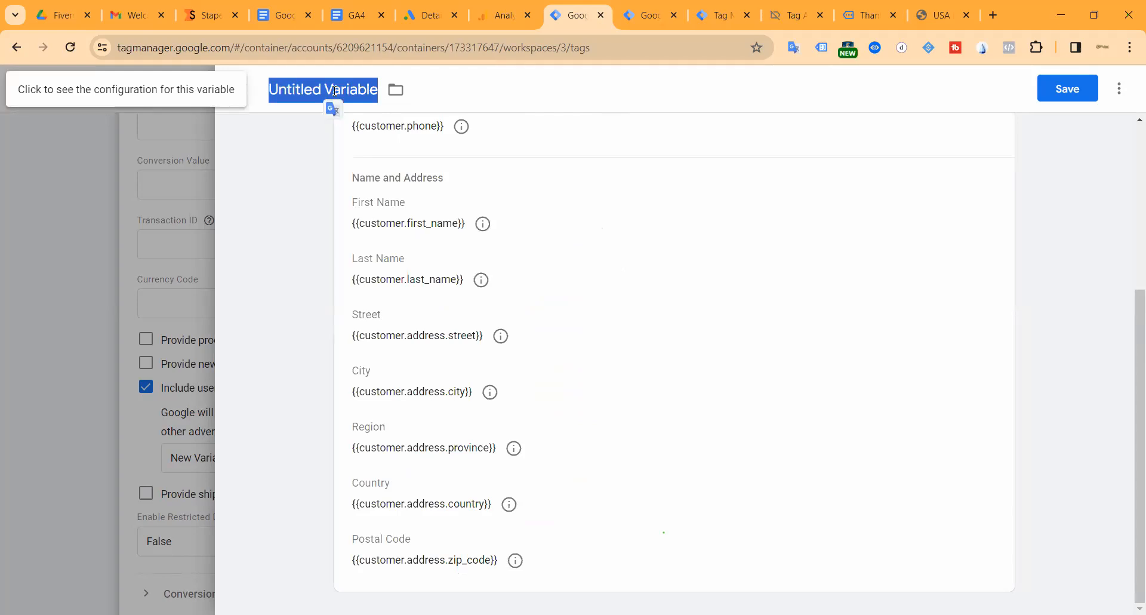
text(GEC)
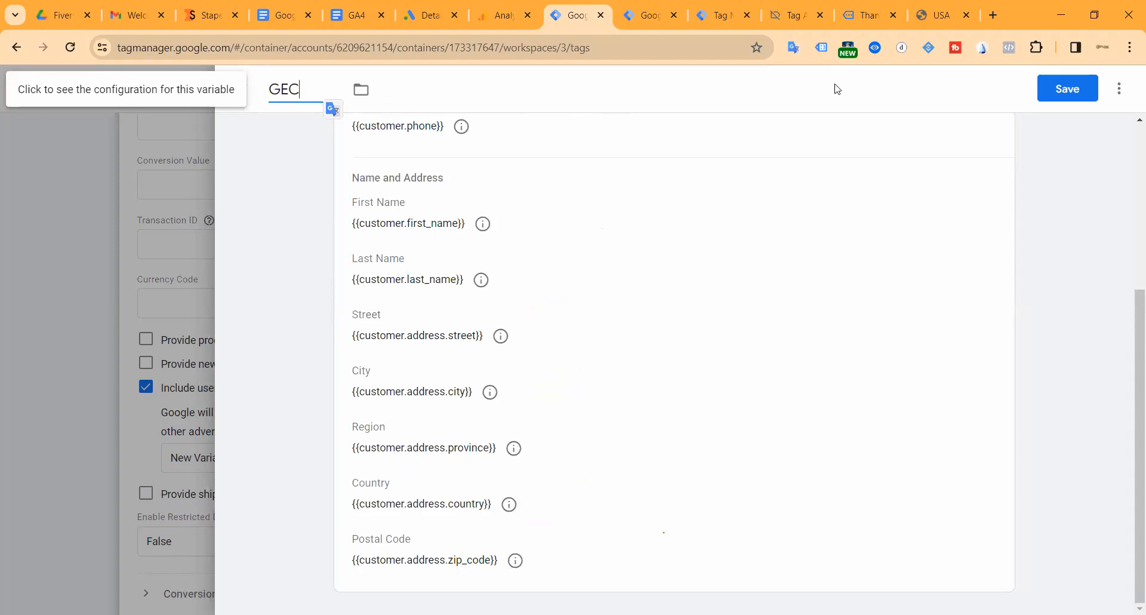
click(1080, 87)
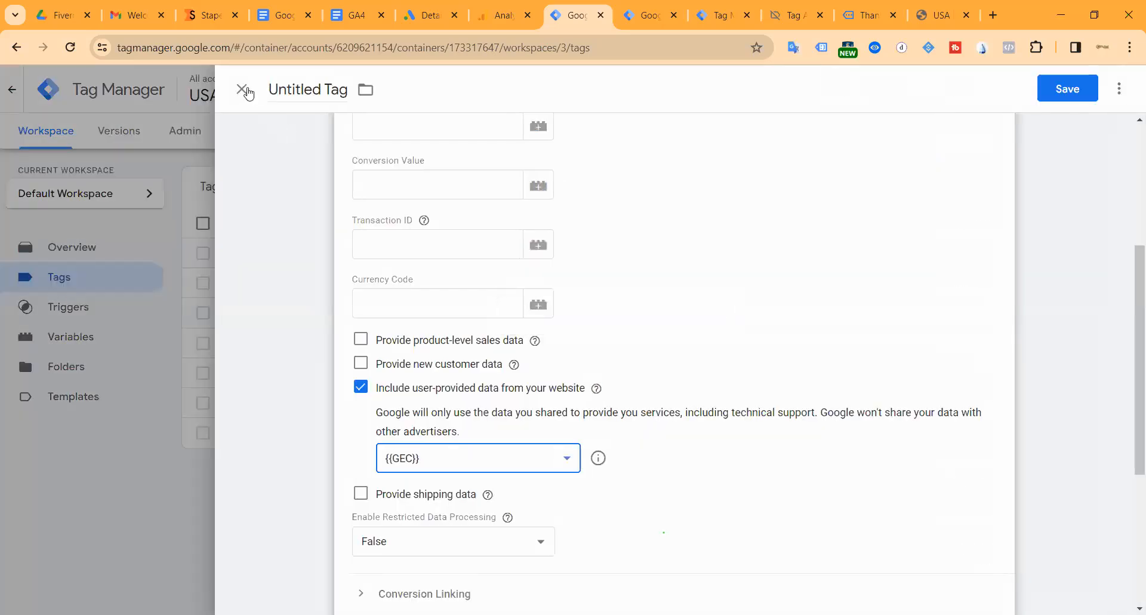
click(238, 89)
click(708, 275)
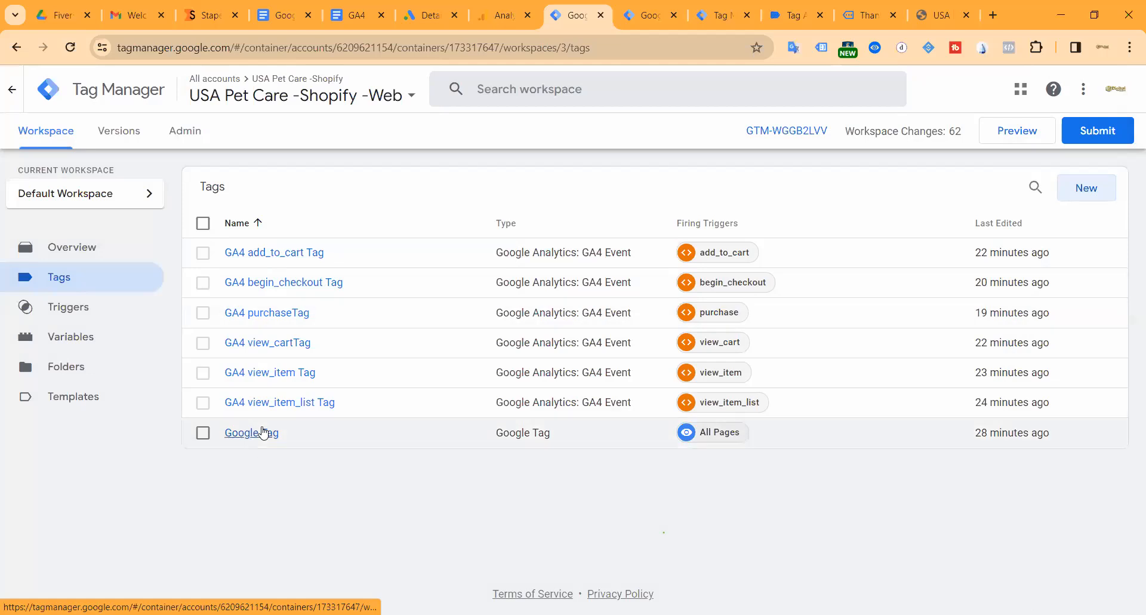
Review the web container's Google Tag configuration and the server container's tag list, and return to the web container.
click(249, 435)
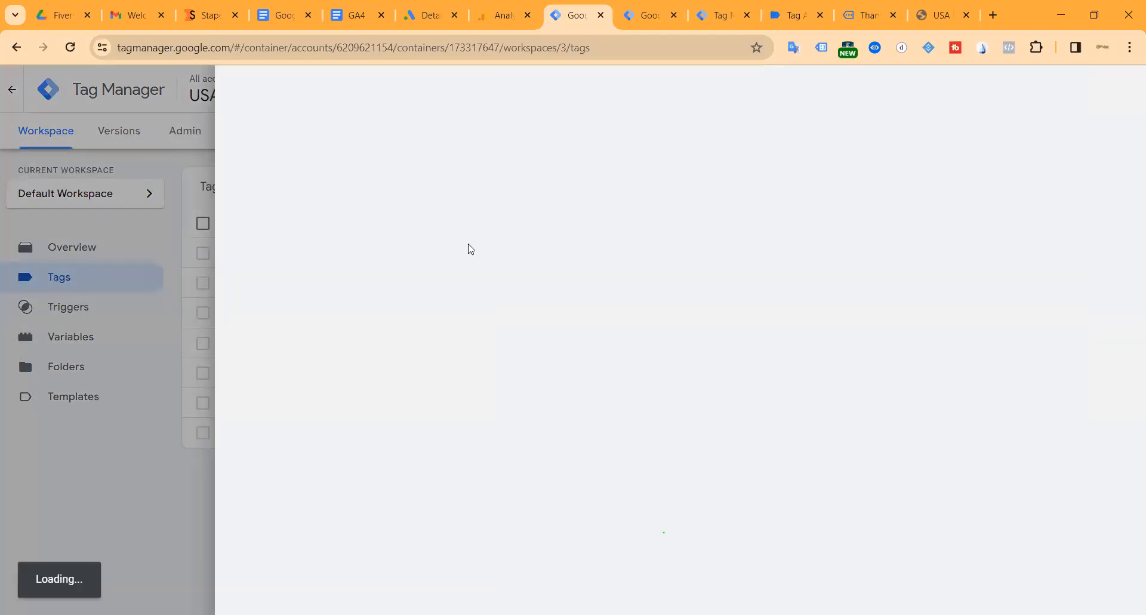
scroll(596, 358, down, 3)
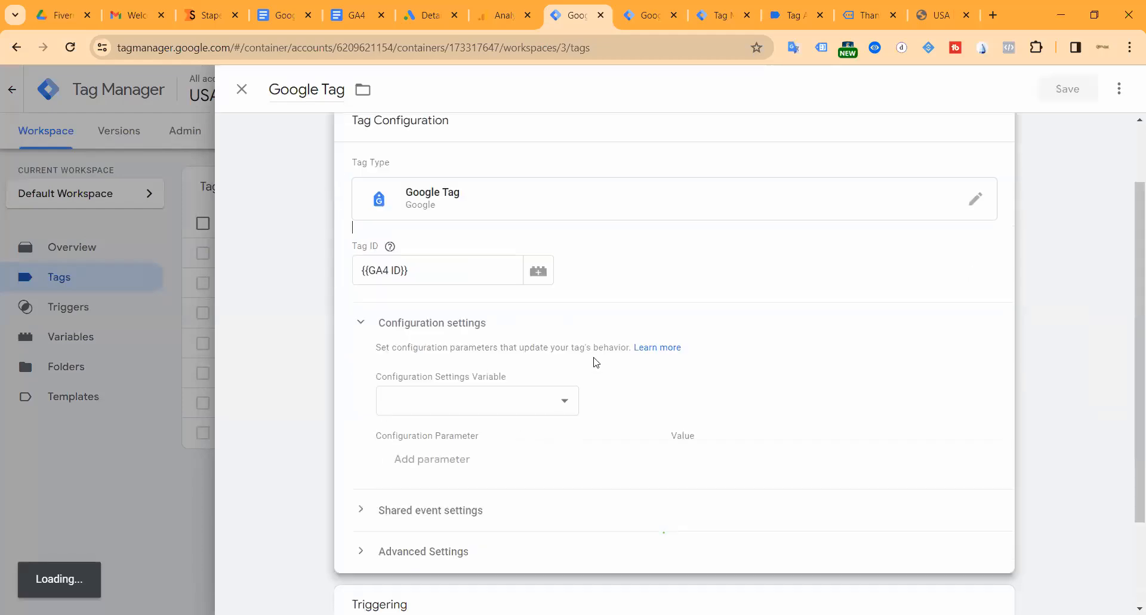
click(518, 218)
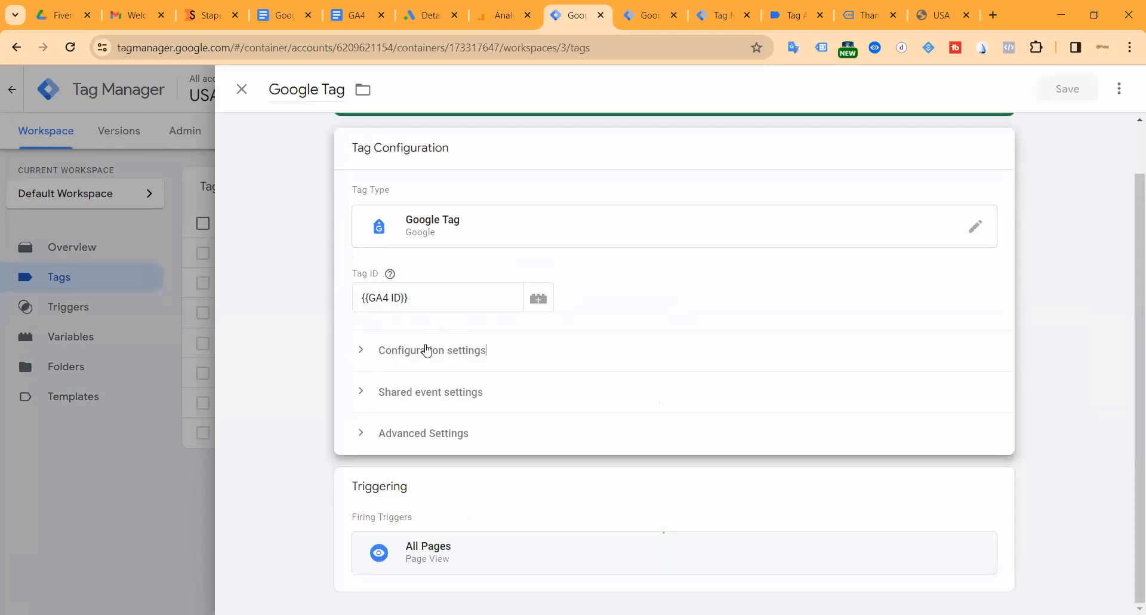
click(242, 89)
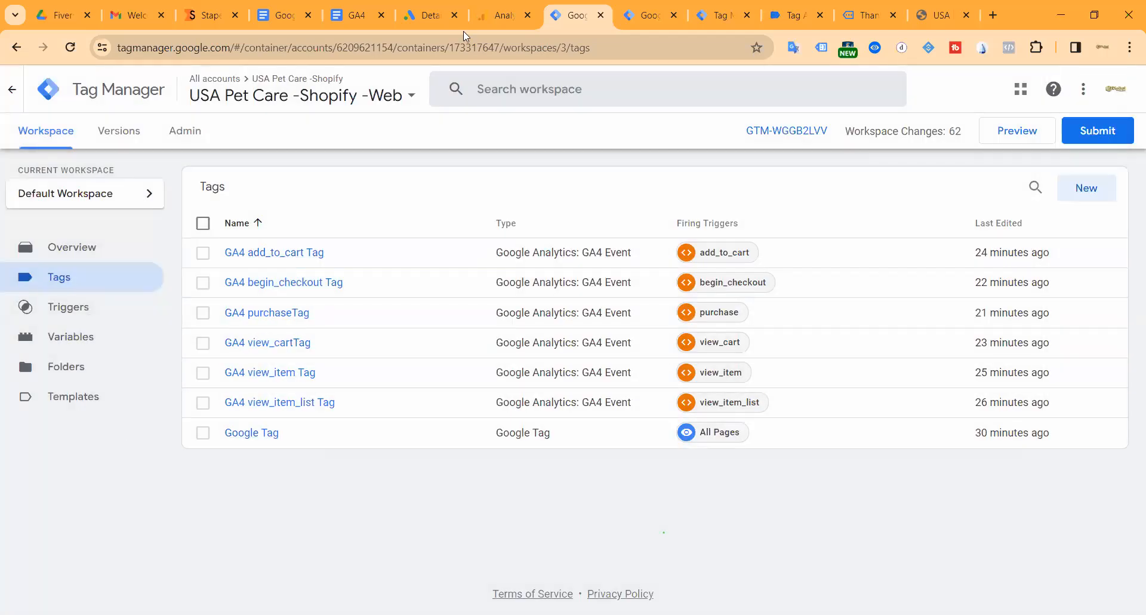
click(647, 14)
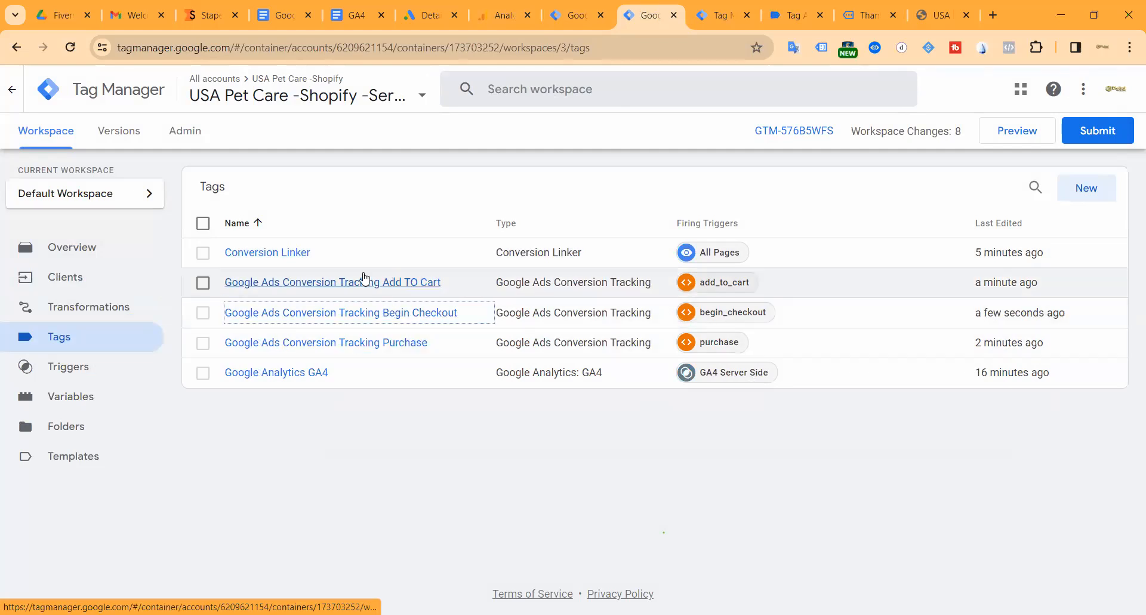
click(573, 14)
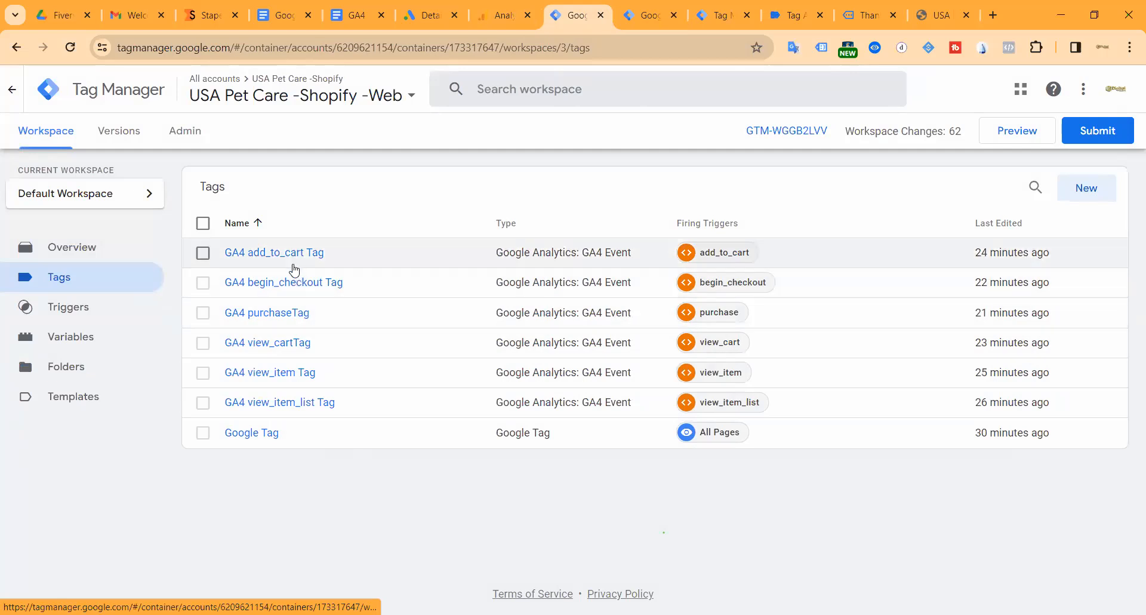
Include user-provided data in the GA4 purchase tag using the {{GEC}} variable, and save the tag.
click(266, 316)
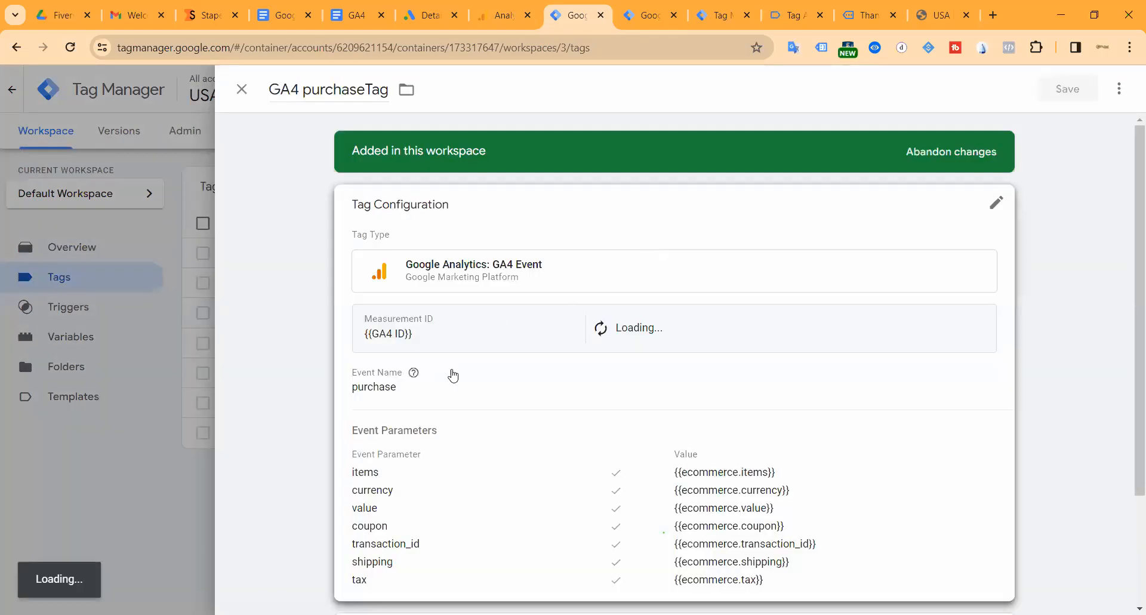
scroll(678, 300, down, 5)
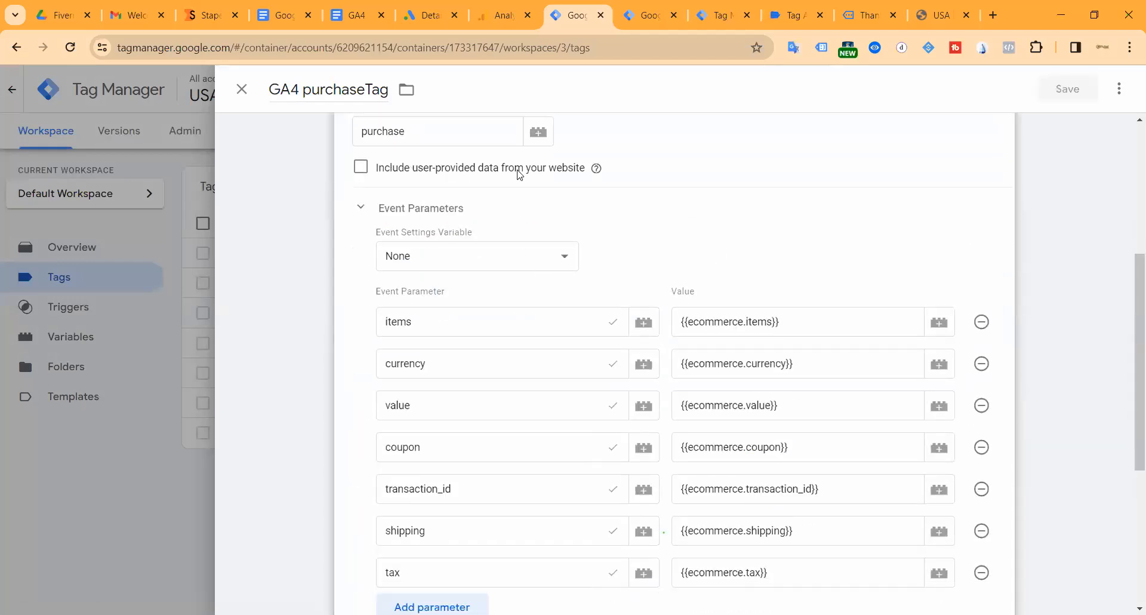
click(361, 169)
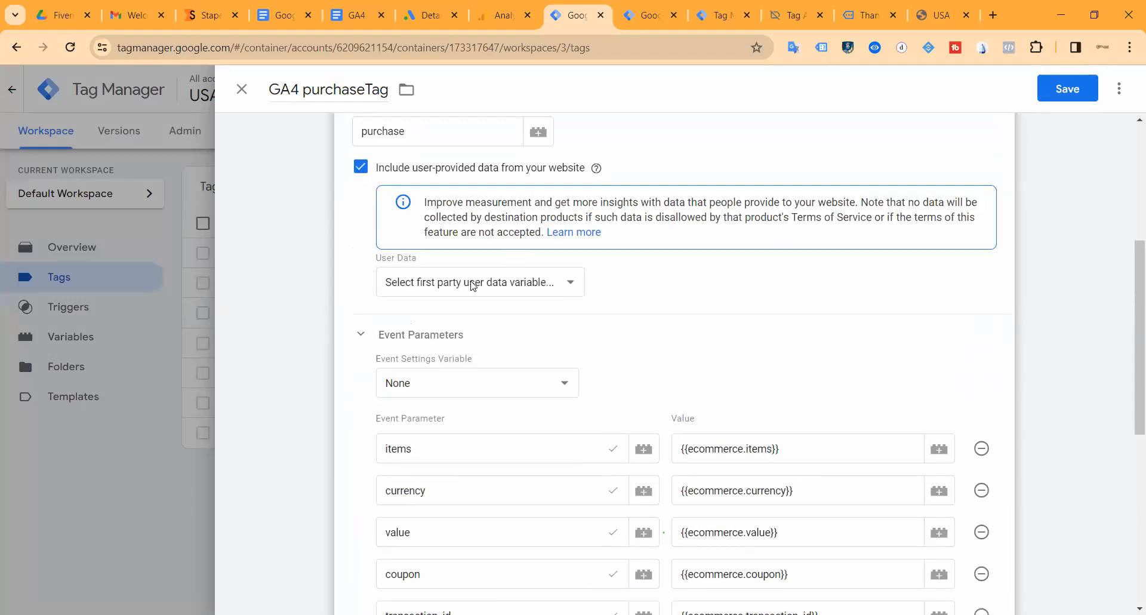
click(473, 284)
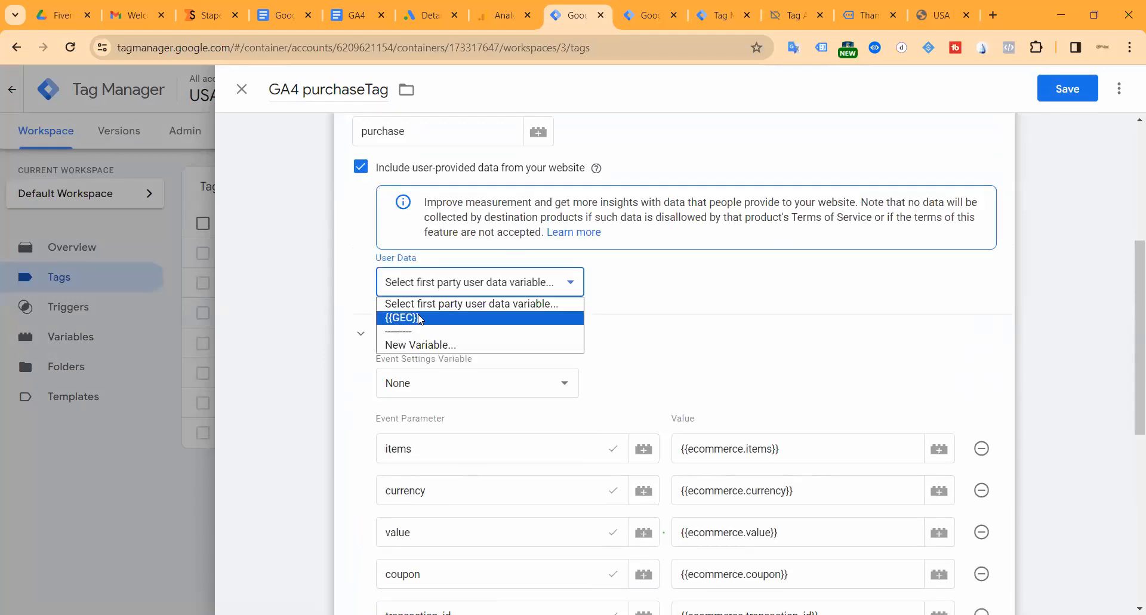
click(456, 317)
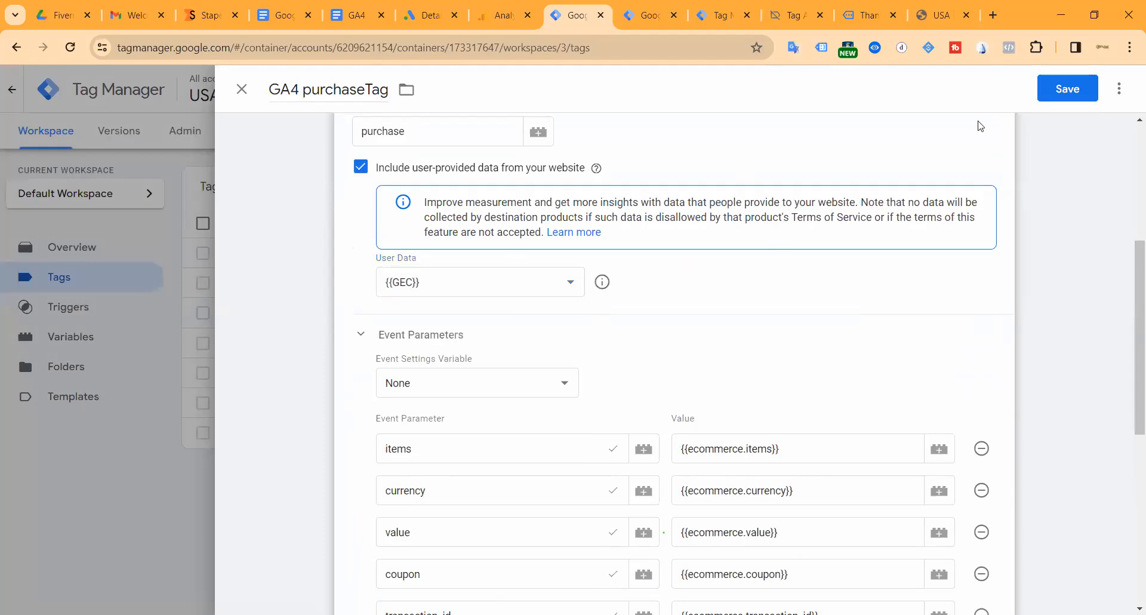
click(1087, 91)
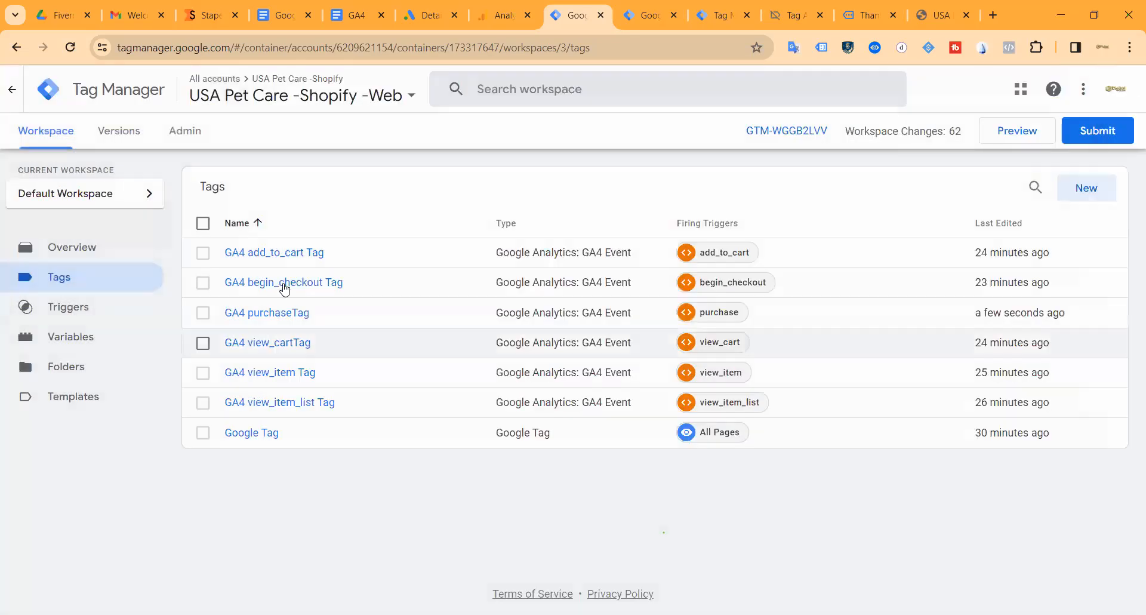
Enable user-provided data with the {{GEC}} variable in the GA4 add_to_cart tag and save it.
click(282, 251)
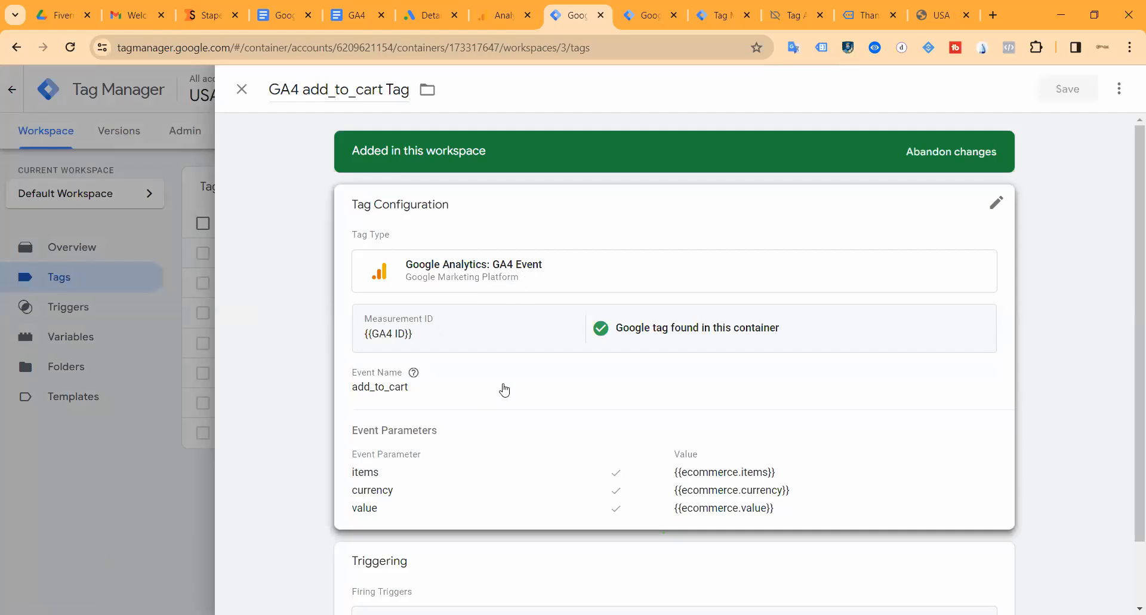
click(504, 389)
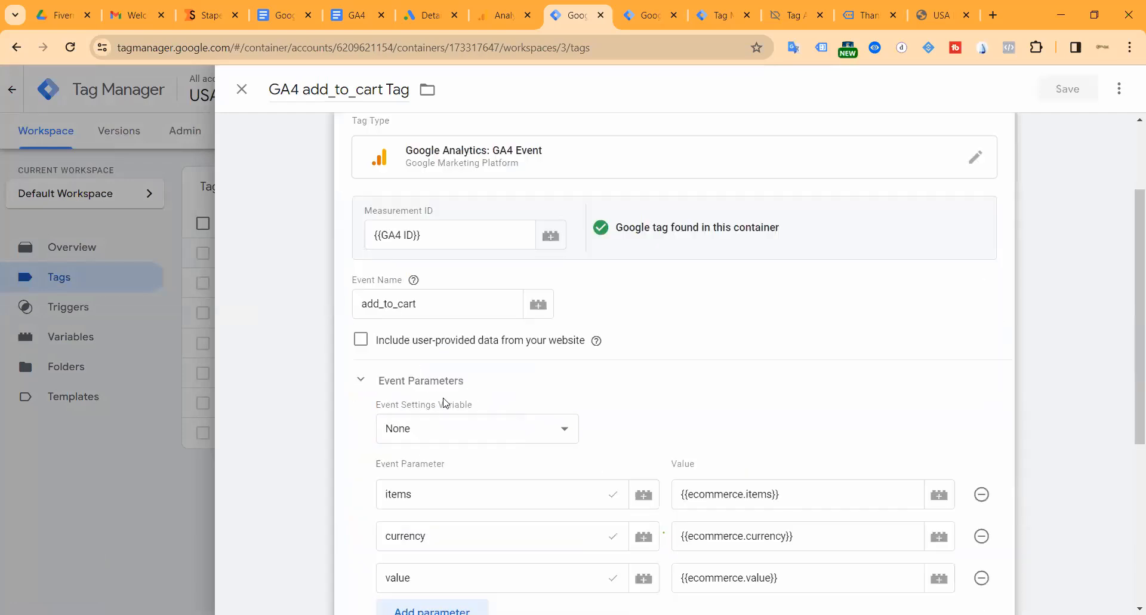
click(360, 316)
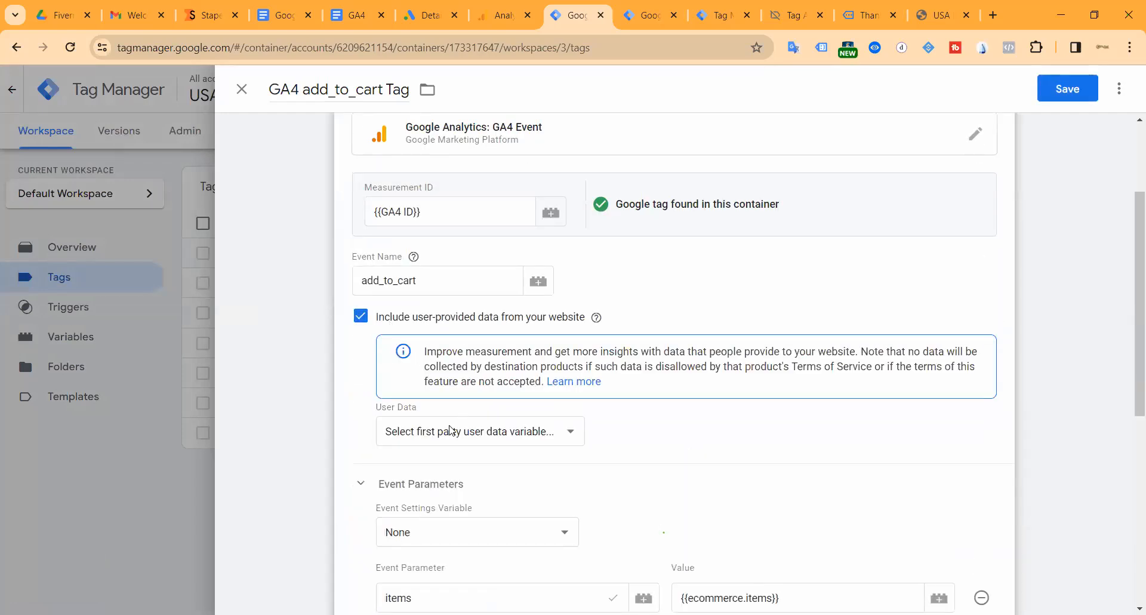
click(429, 430)
click(426, 466)
click(1067, 88)
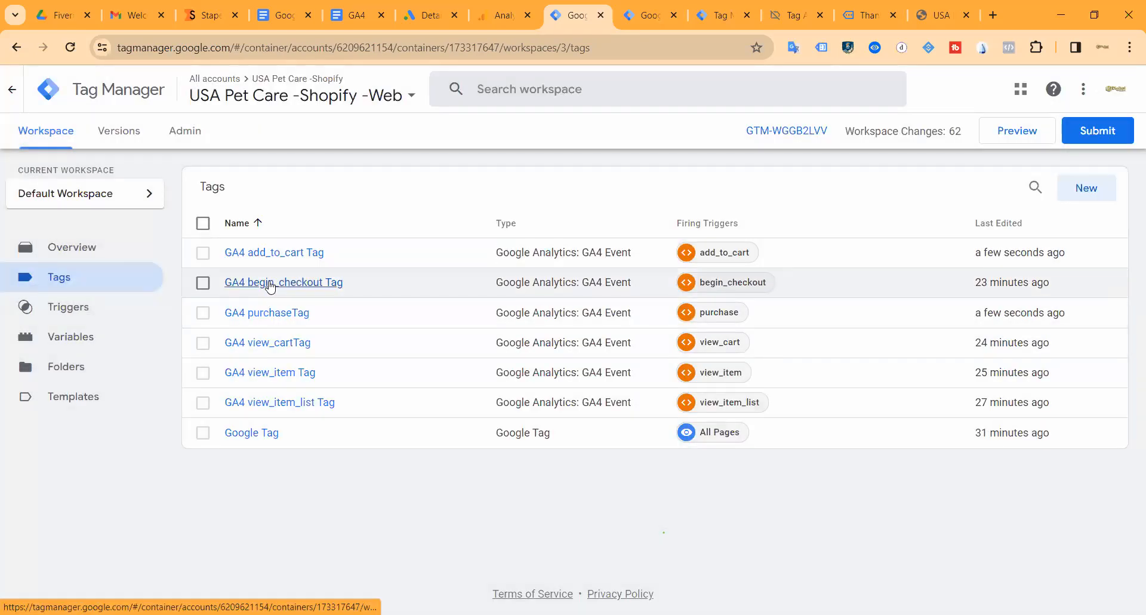
Turn on user-provided data in the GA4 begin_checkout tag with {{GEC}} as its user data, and save the tag.
click(270, 285)
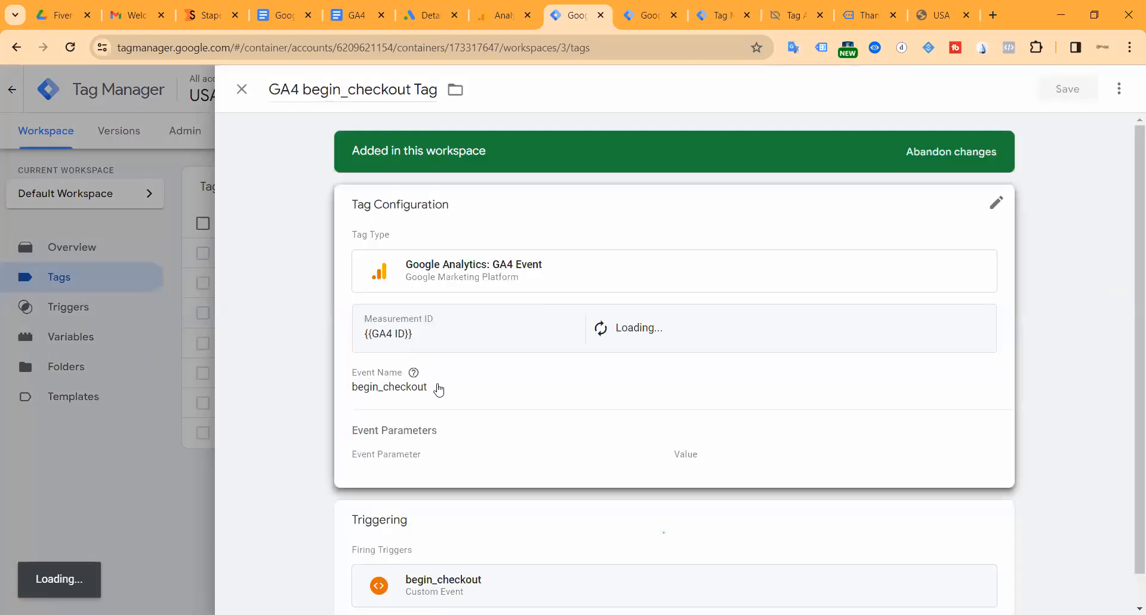
click(438, 388)
scroll(382, 382, down, 2)
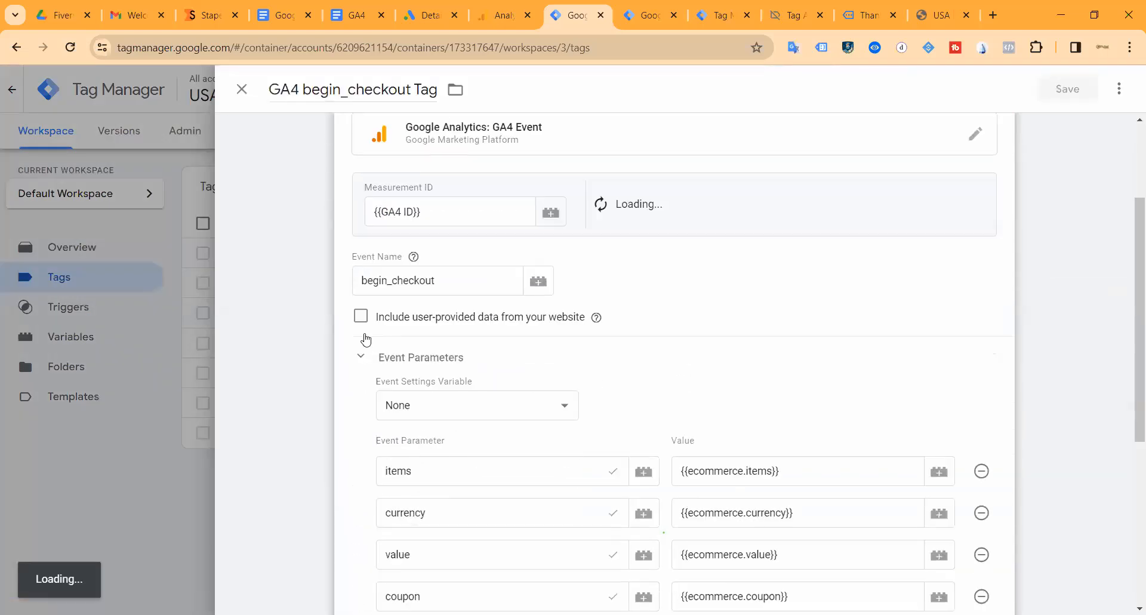
click(361, 316)
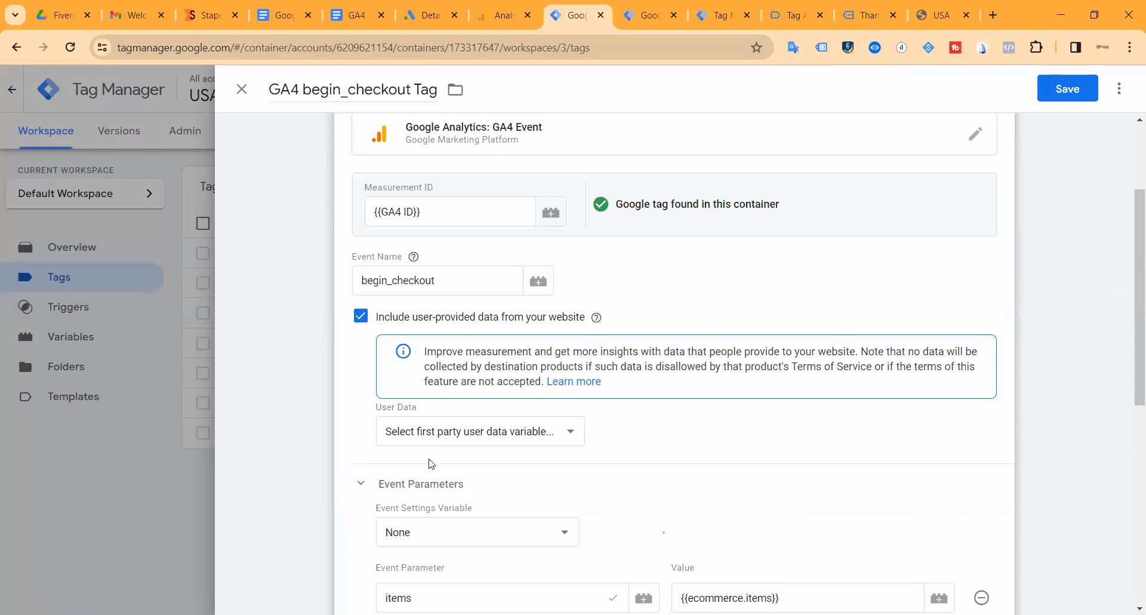
click(431, 436)
key(Return)
scroll(871, 200, down, 5)
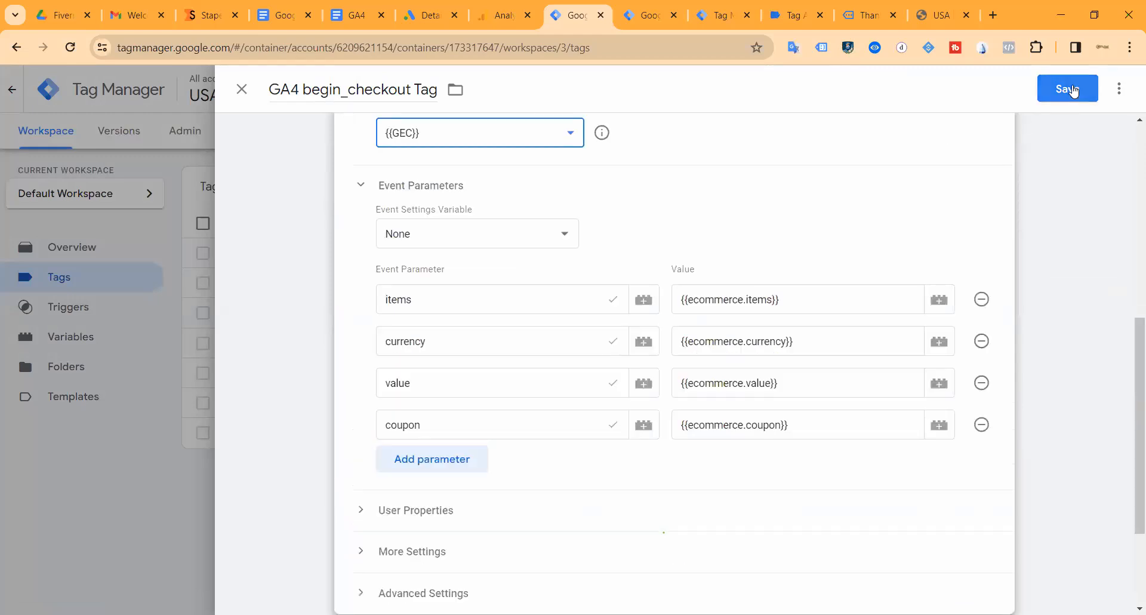
click(1068, 89)
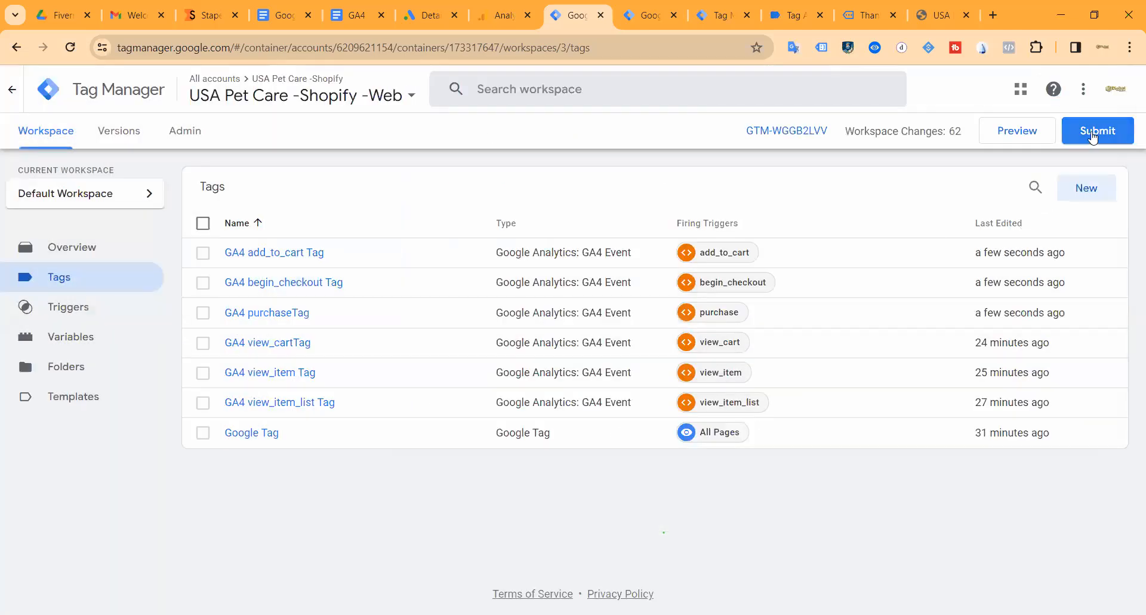
Submit the web container's workspace changes and publish them without a version description.
click(1093, 136)
click(1091, 89)
click(771, 525)
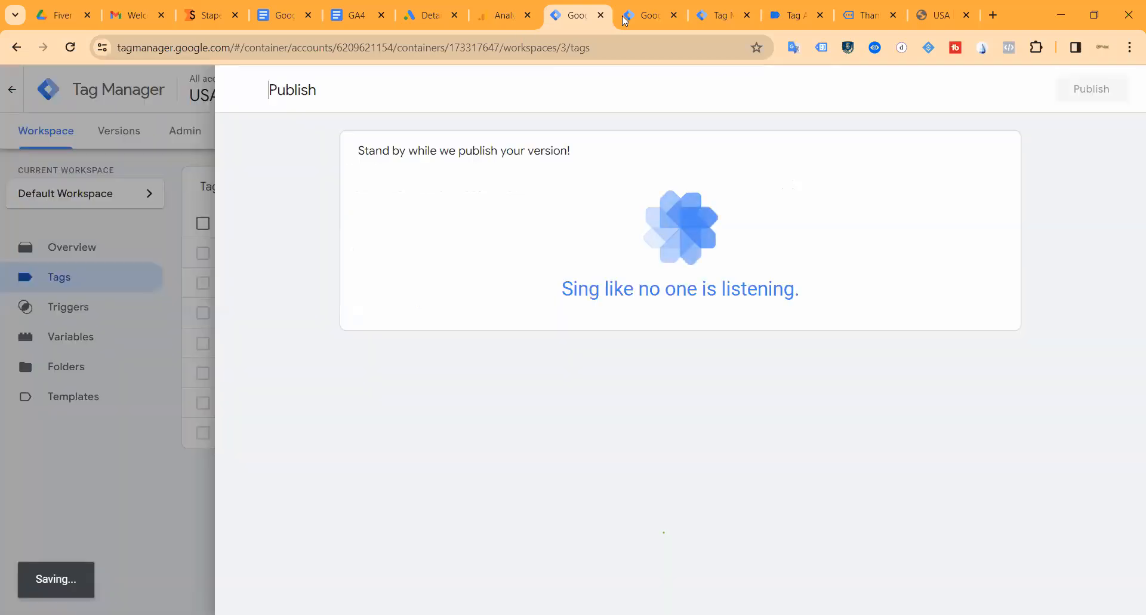
Submit the server container's workspace changes and publish them without a version description.
click(649, 16)
click(1100, 136)
click(1081, 94)
click(797, 593)
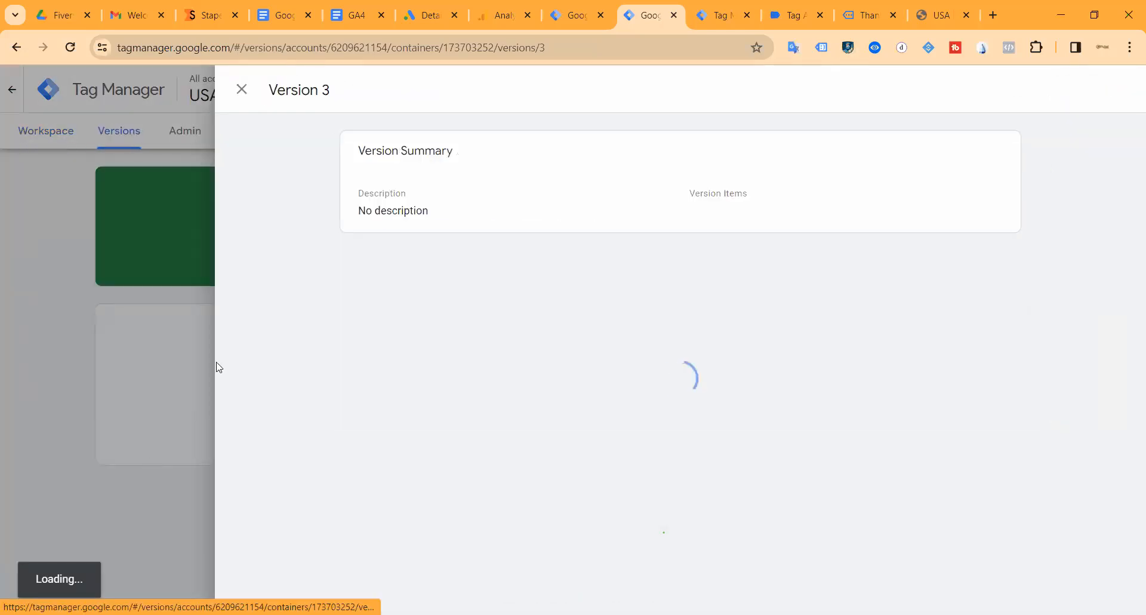
Return to the server container's default workspace, show its tag list, and check the add_to_cart event in the server debug preview.
click(43, 136)
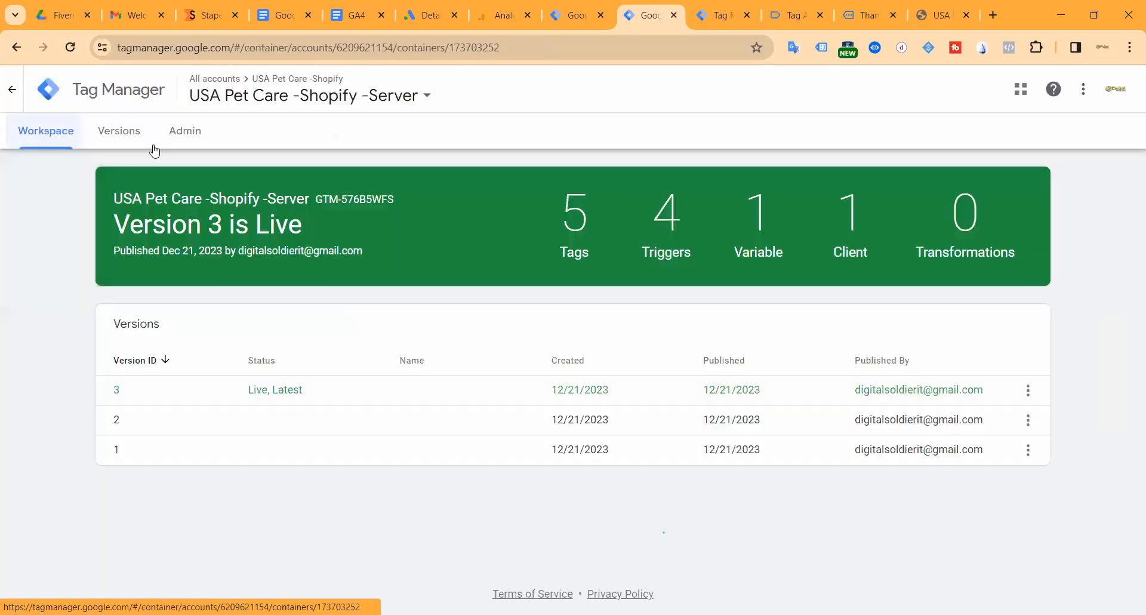
click(198, 139)
click(27, 129)
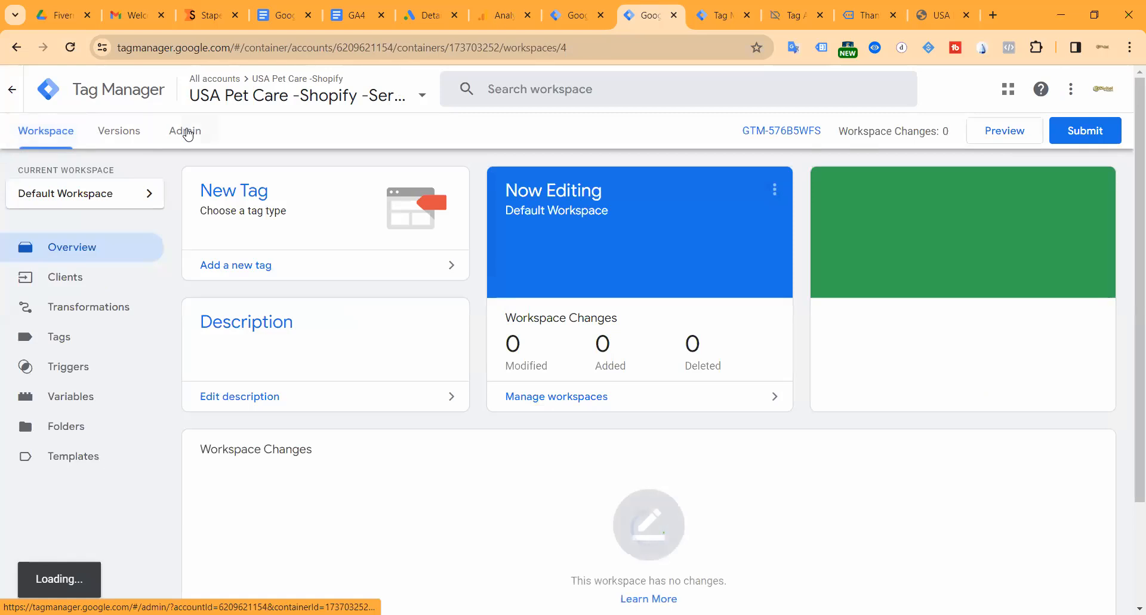
click(186, 130)
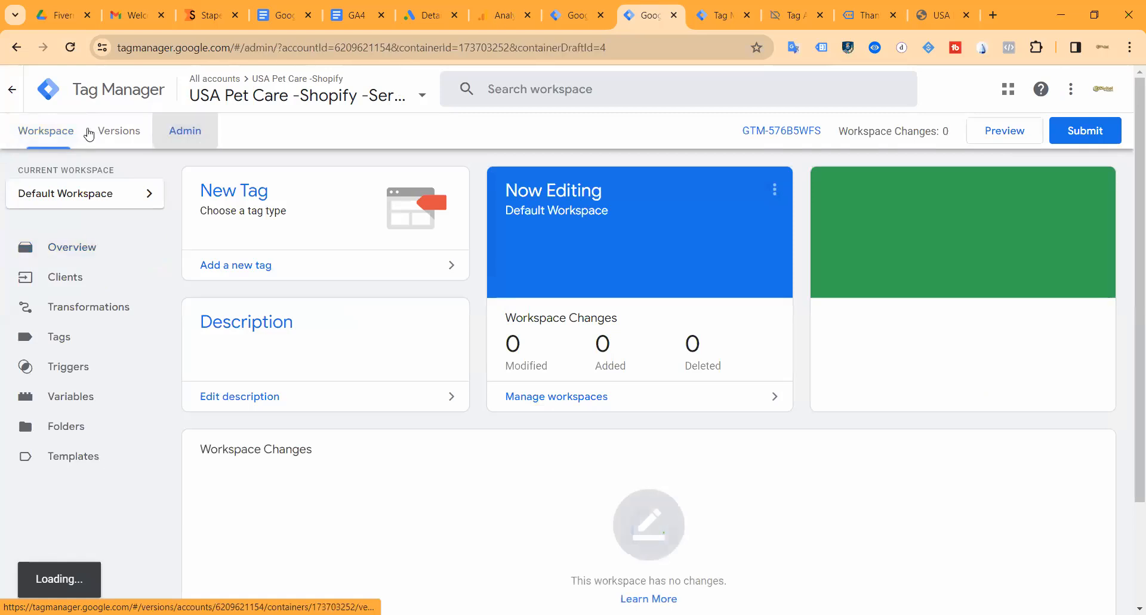
click(56, 129)
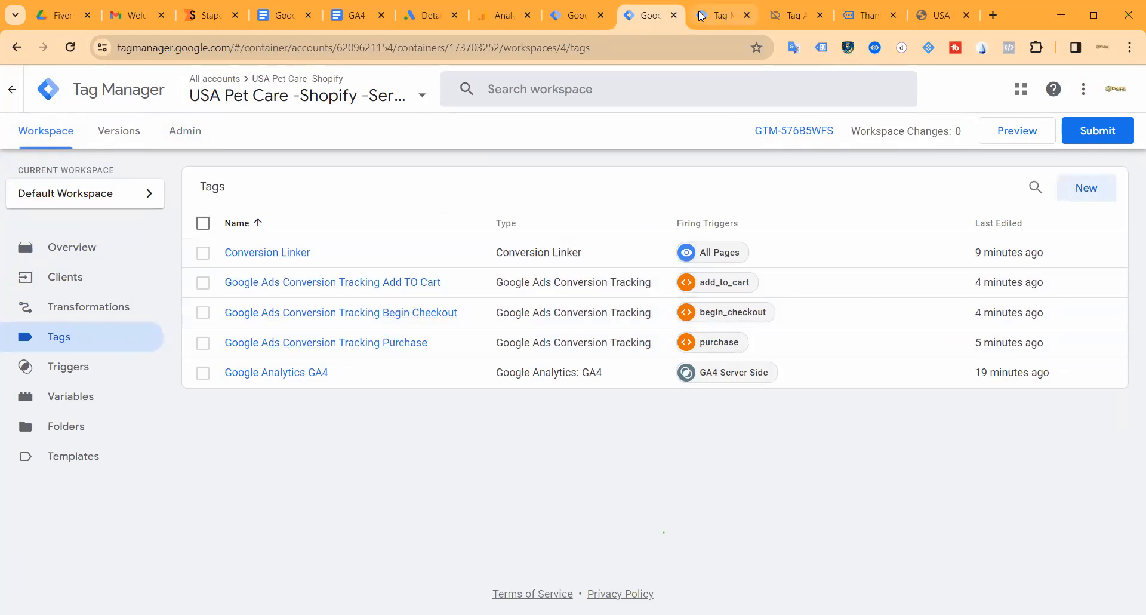
click(715, 16)
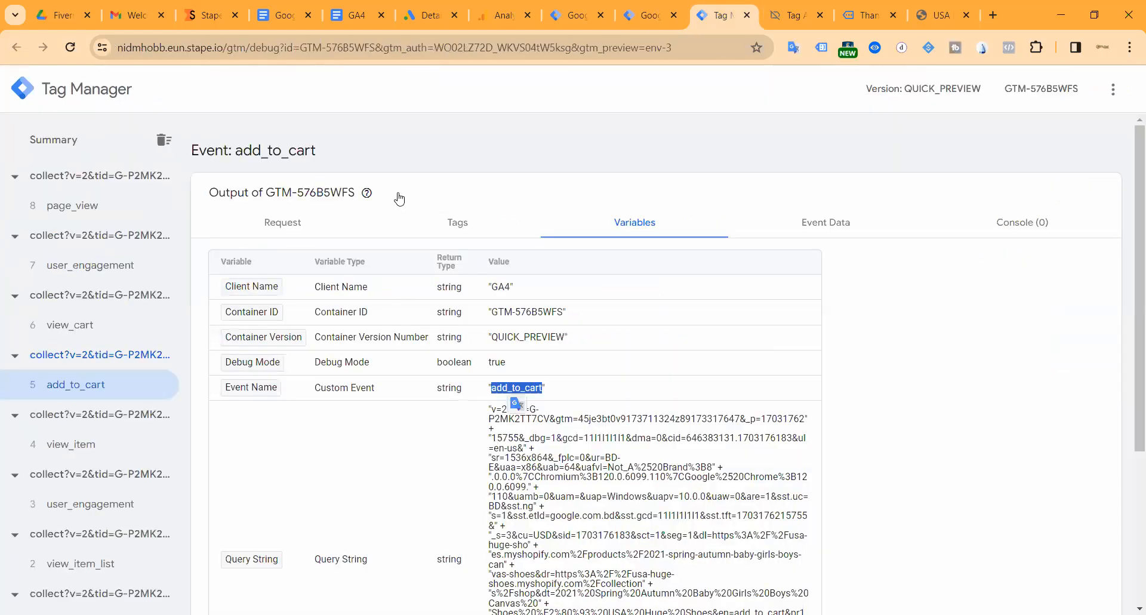
click(621, 18)
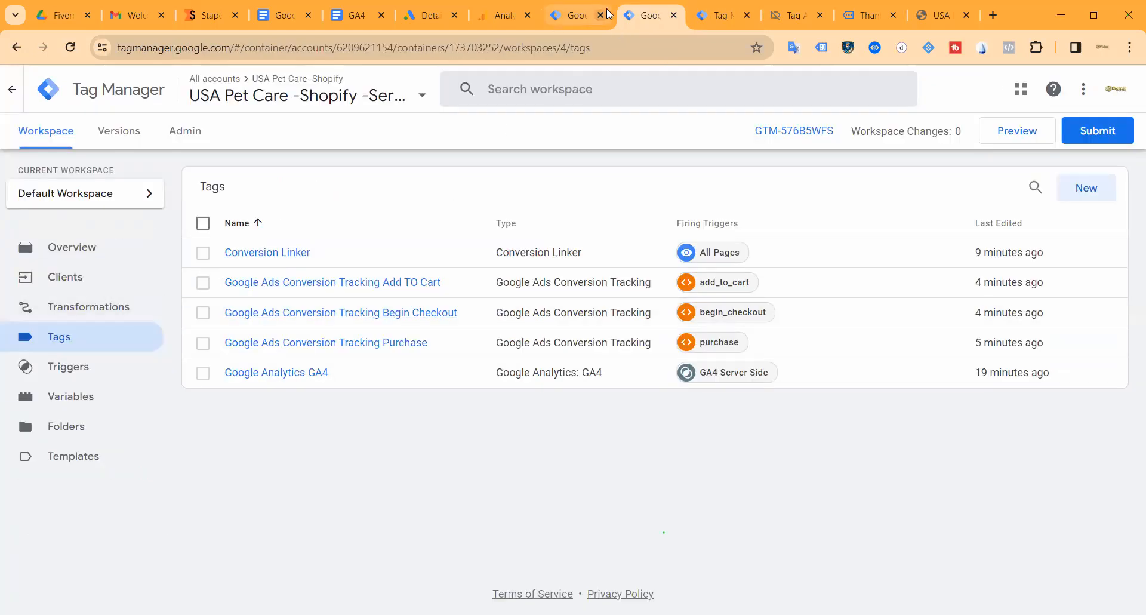
Go back to the web container's default workspace and list its tags.
click(571, 17)
click(51, 133)
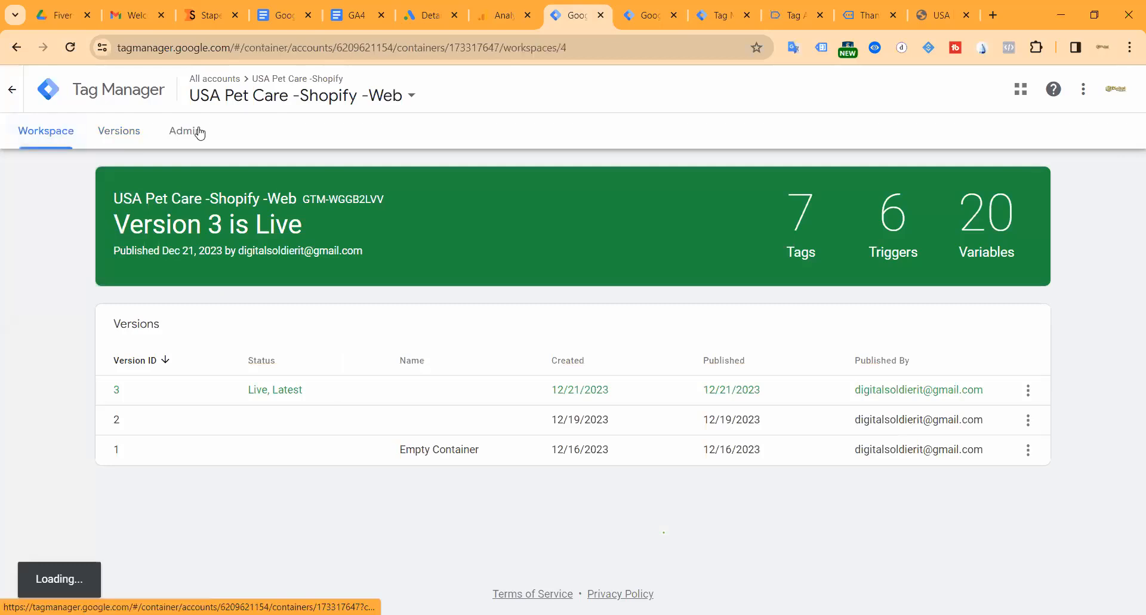
click(63, 133)
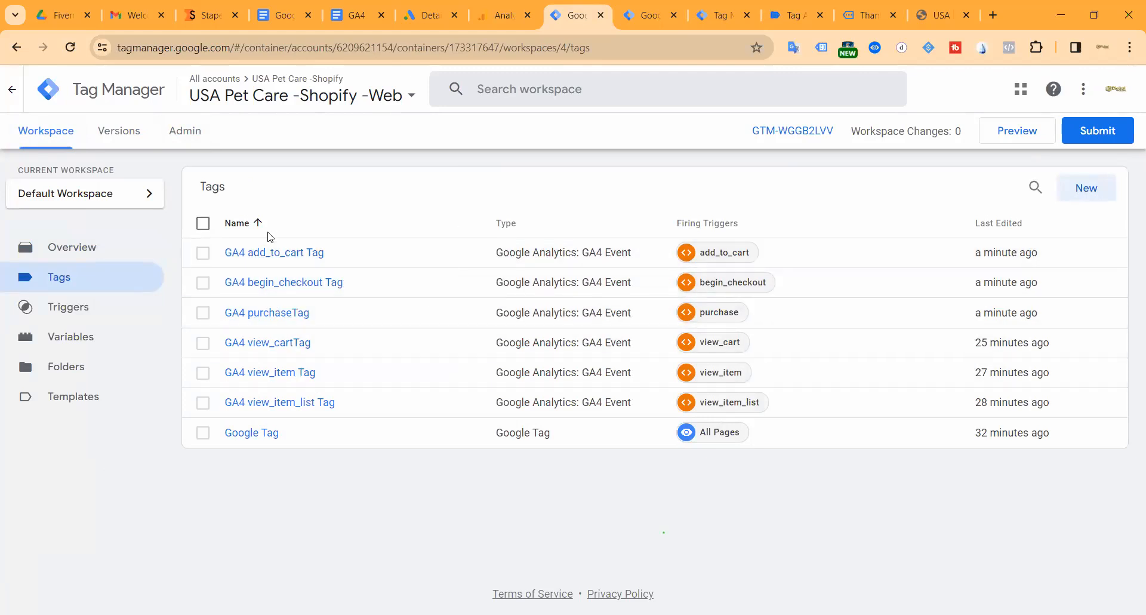
Create a copy of the GA4 add_to_cart tag in the web container and review its event name, parameters and firing trigger.
click(295, 253)
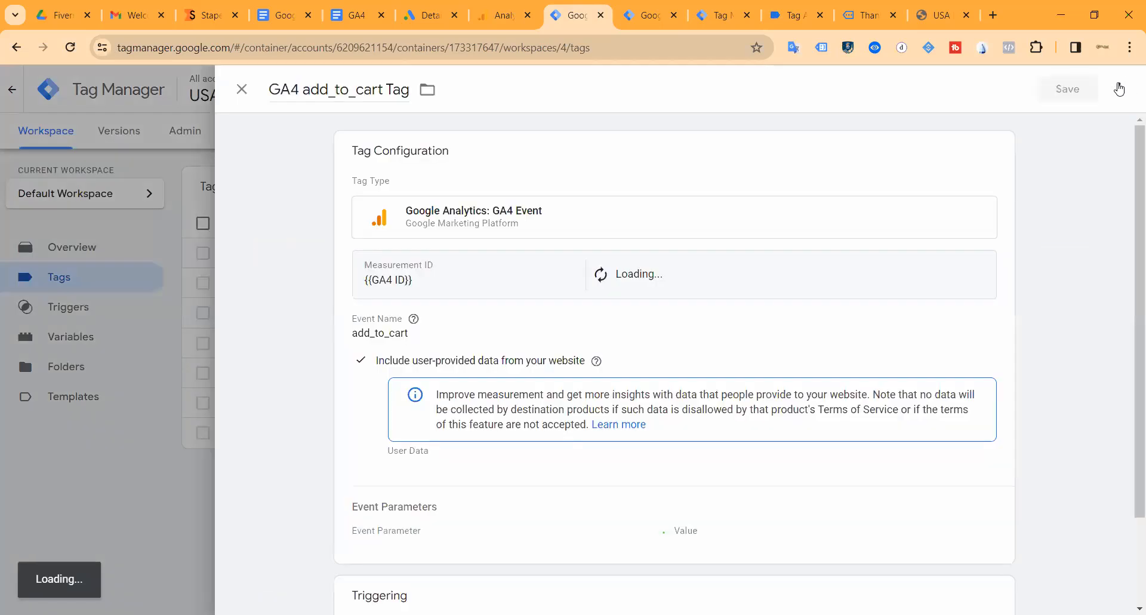
click(1119, 88)
click(1088, 126)
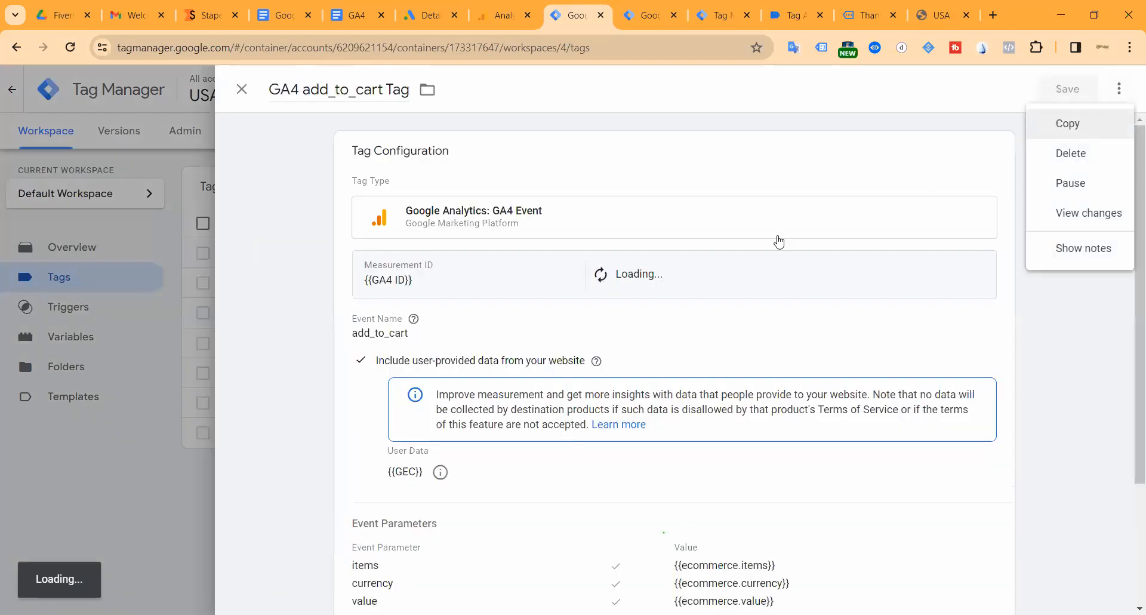
click(391, 339)
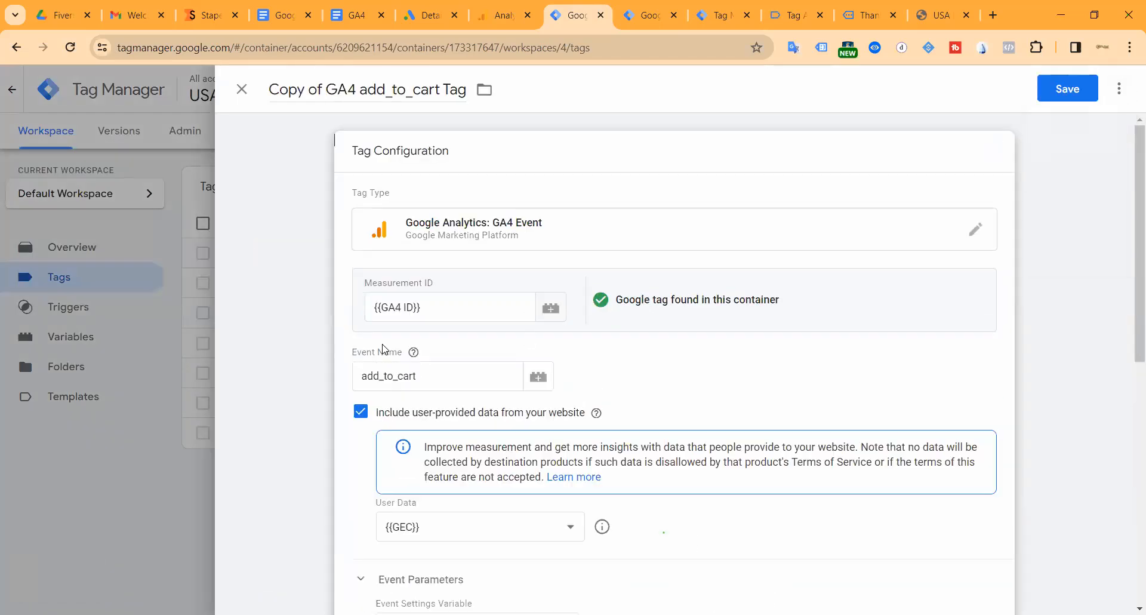
double_click(396, 371)
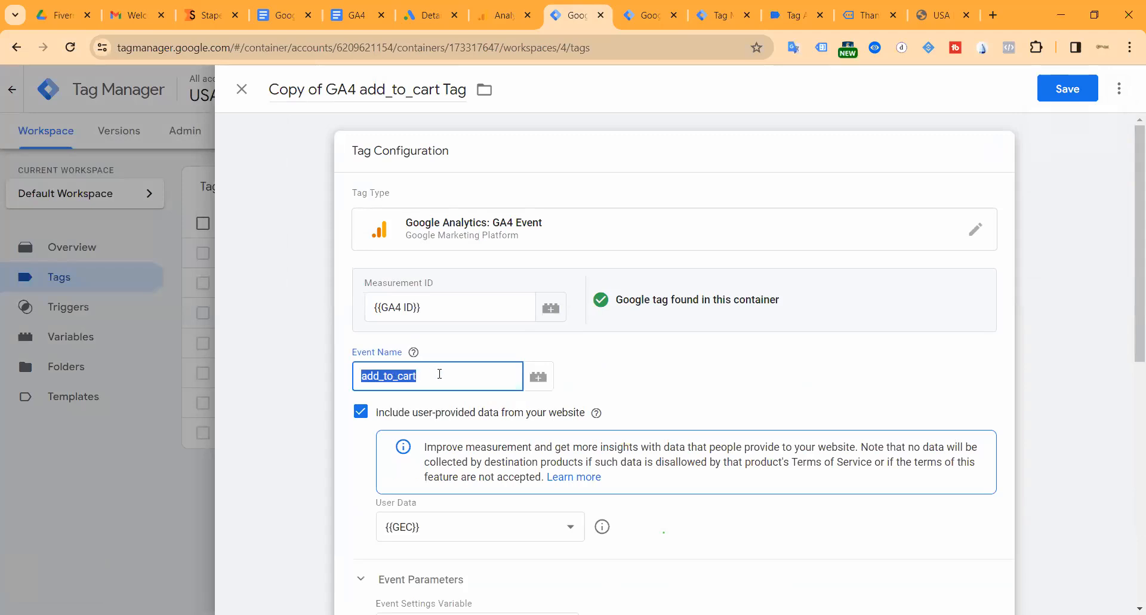
scroll(608, 442, down, 8)
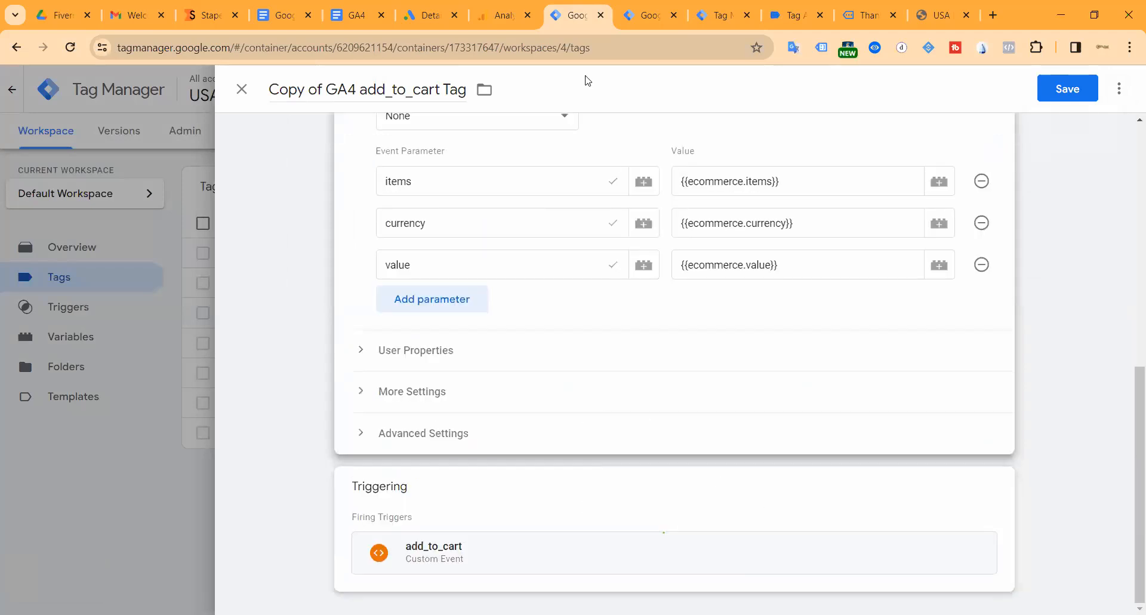
Examine the purchase event's Event Name variable in the server debug preview and compare it with the server container's tags.
click(648, 13)
click(702, 20)
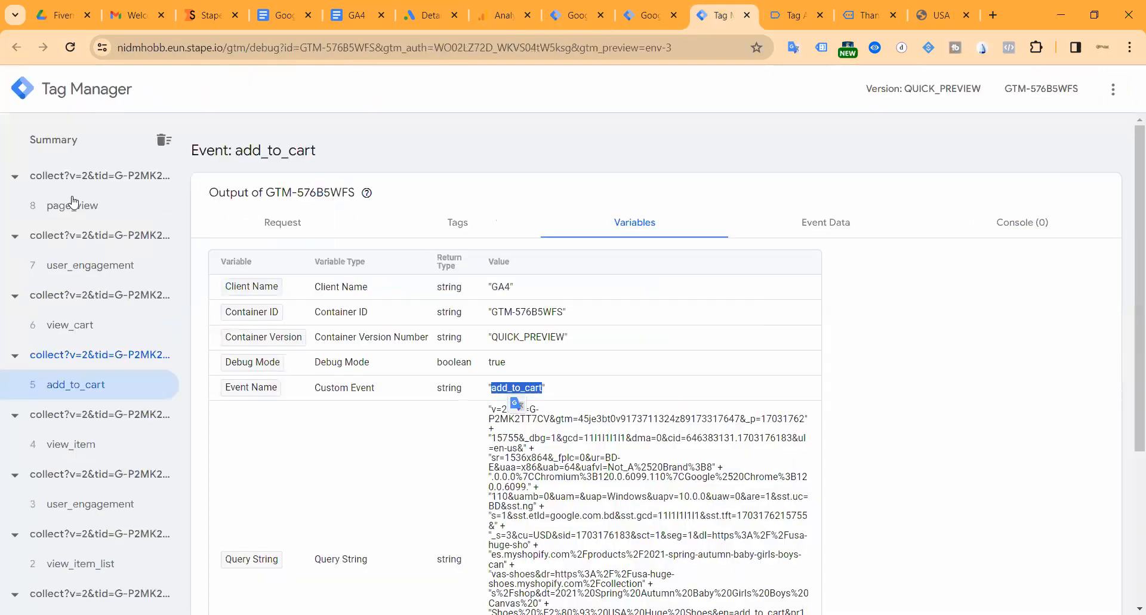
scroll(57, 211, up, 10)
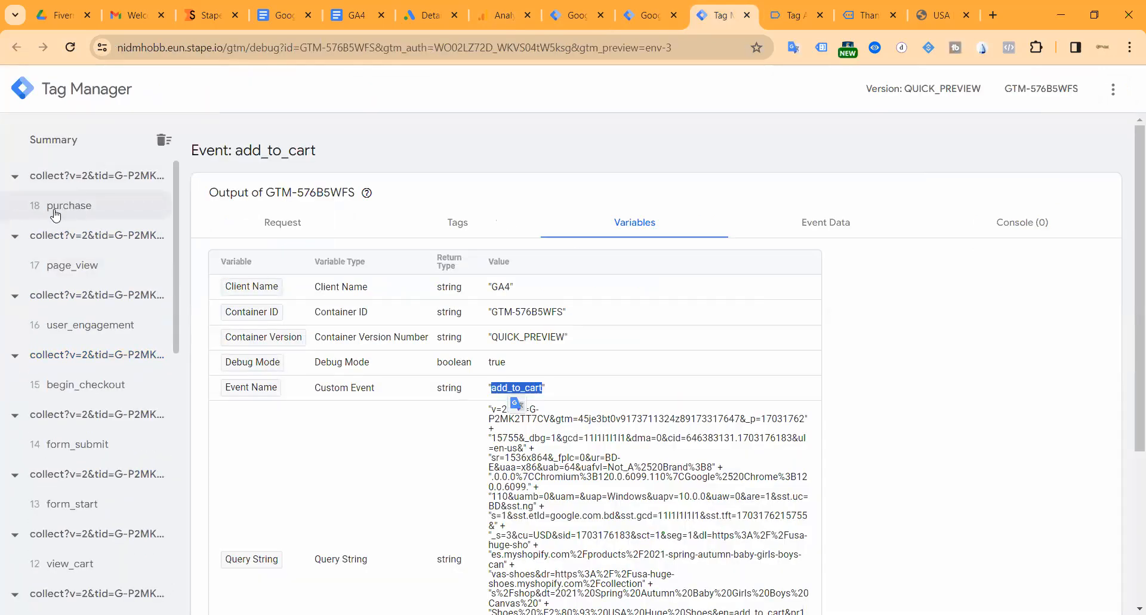
click(99, 201)
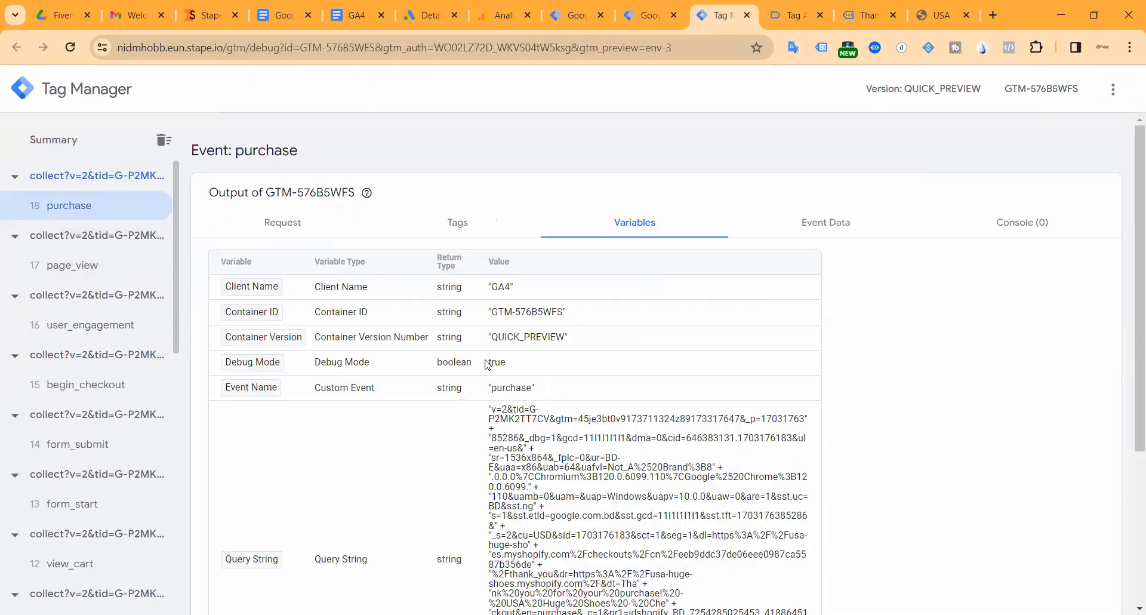
double_click(508, 391)
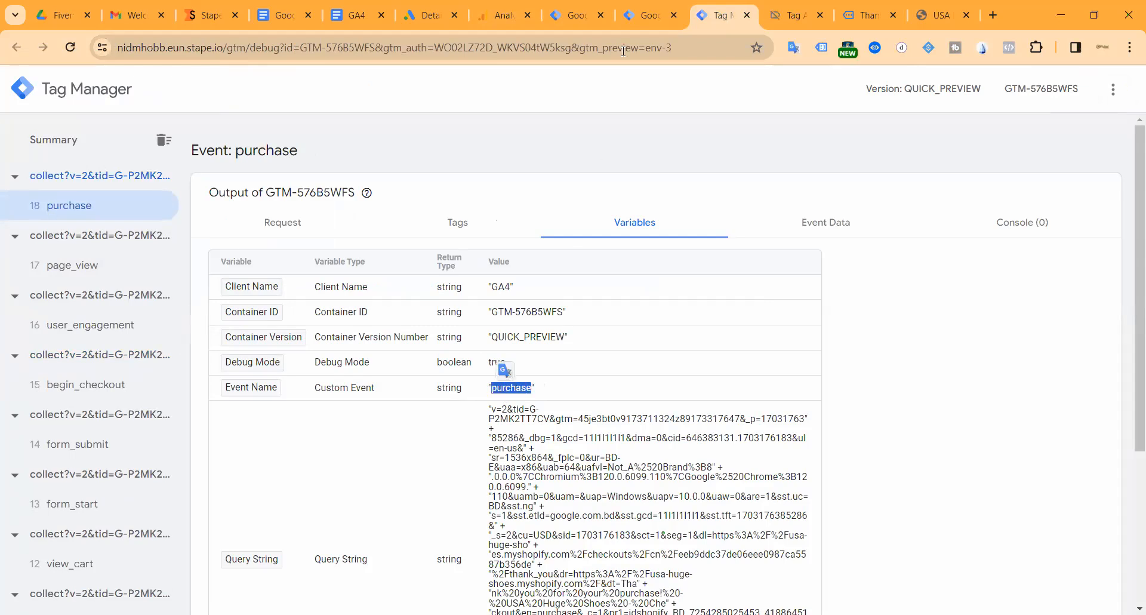
key(ctrl+shift+Tab)
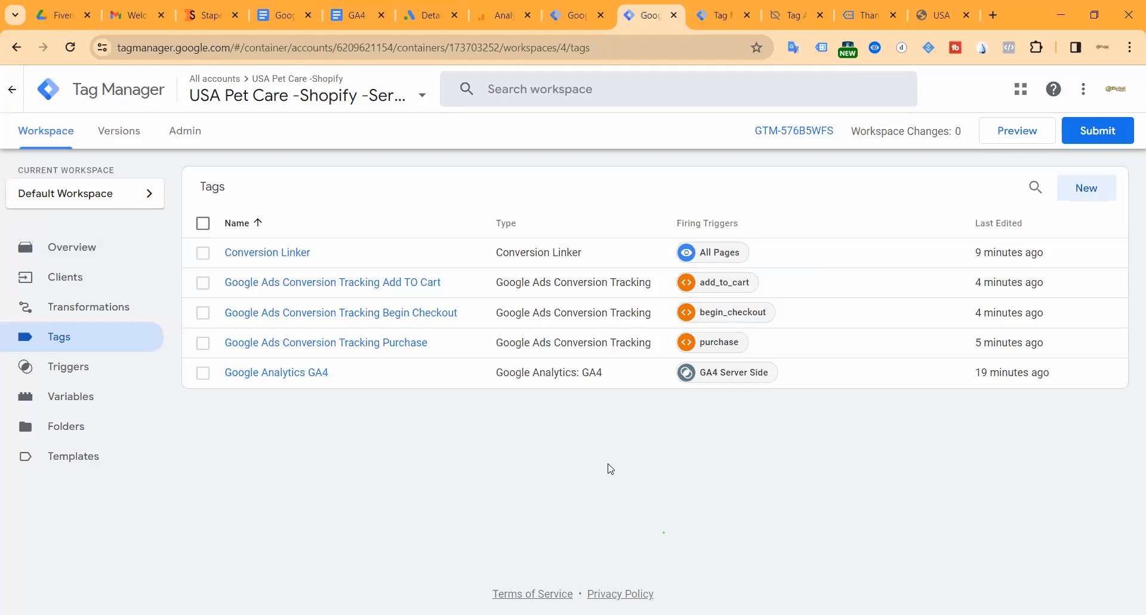
click(708, 15)
click(627, 16)
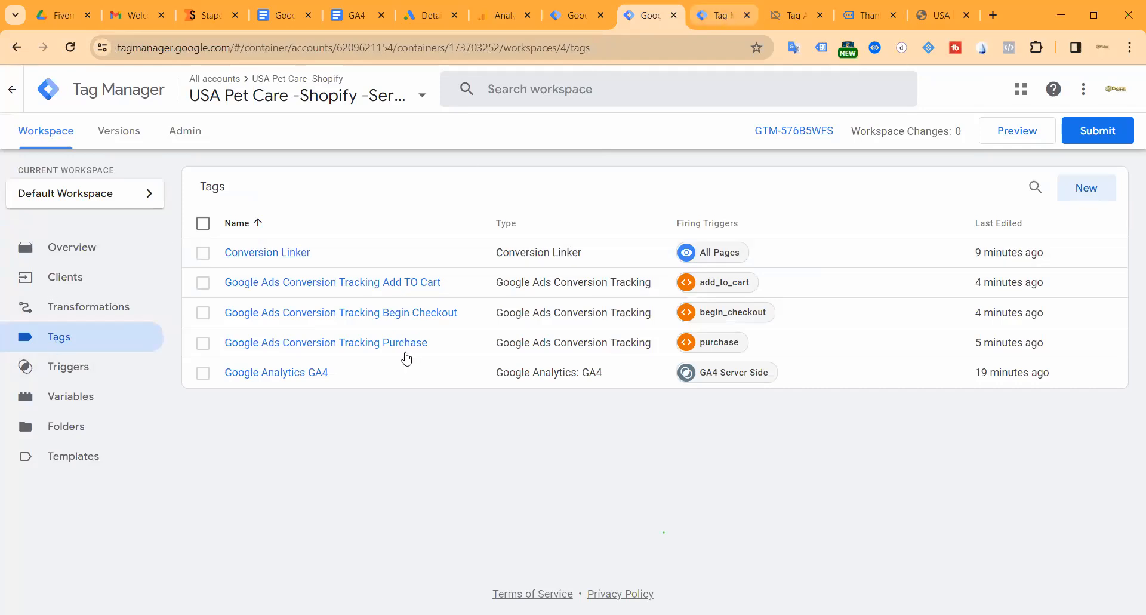
Discard the unsaved copy of the GA4 add_to_cart tag in the web container.
key(ctrl+shift+Tab)
scroll(455, 325, up, 3)
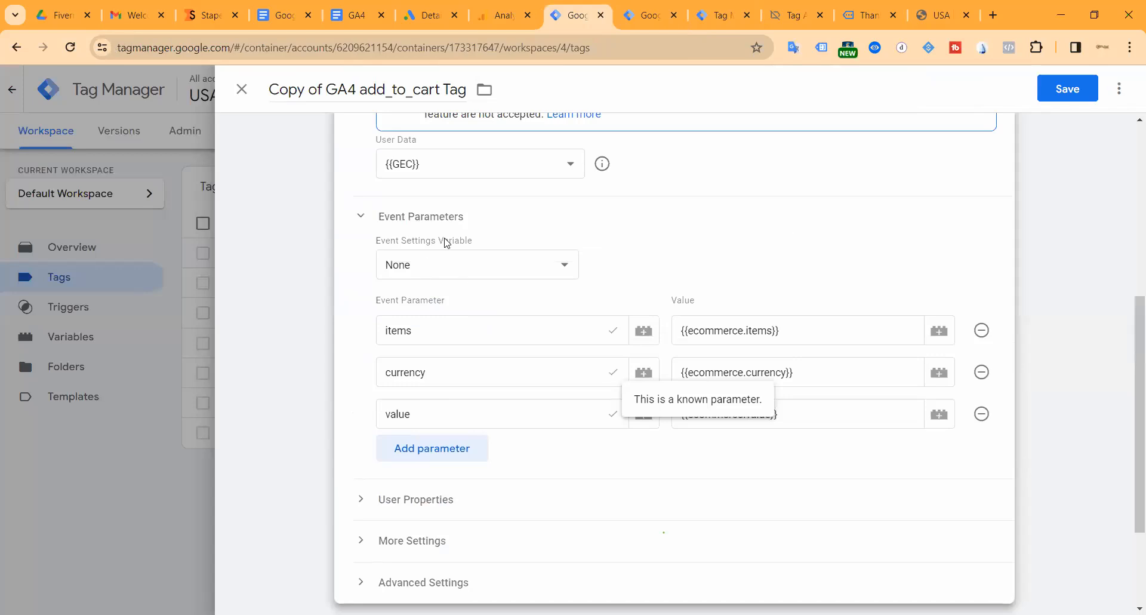
scroll(447, 242, up, 5)
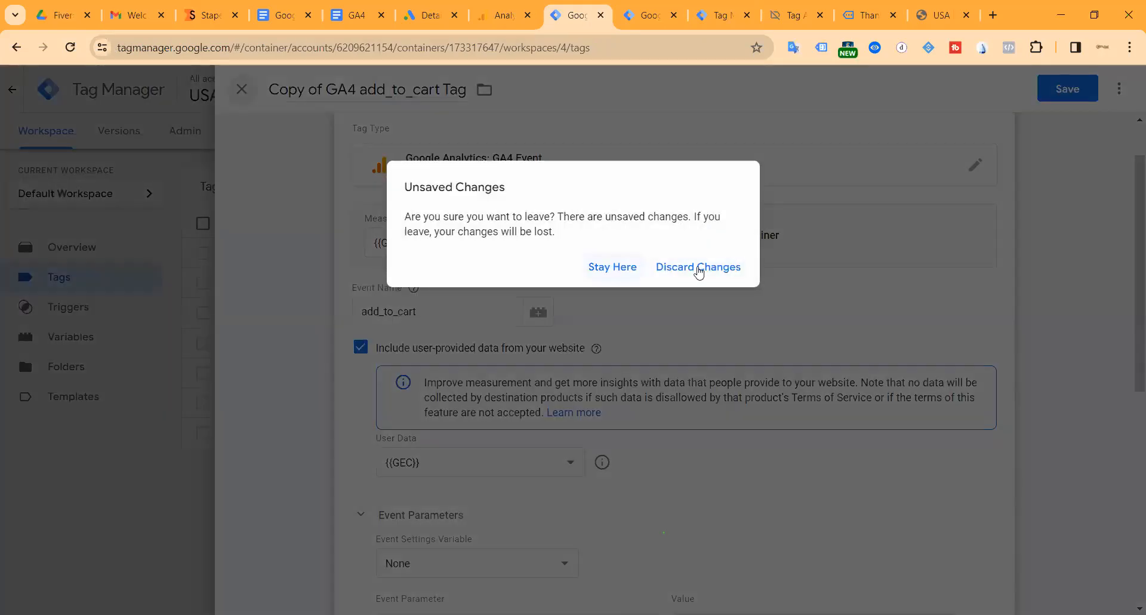
click(698, 266)
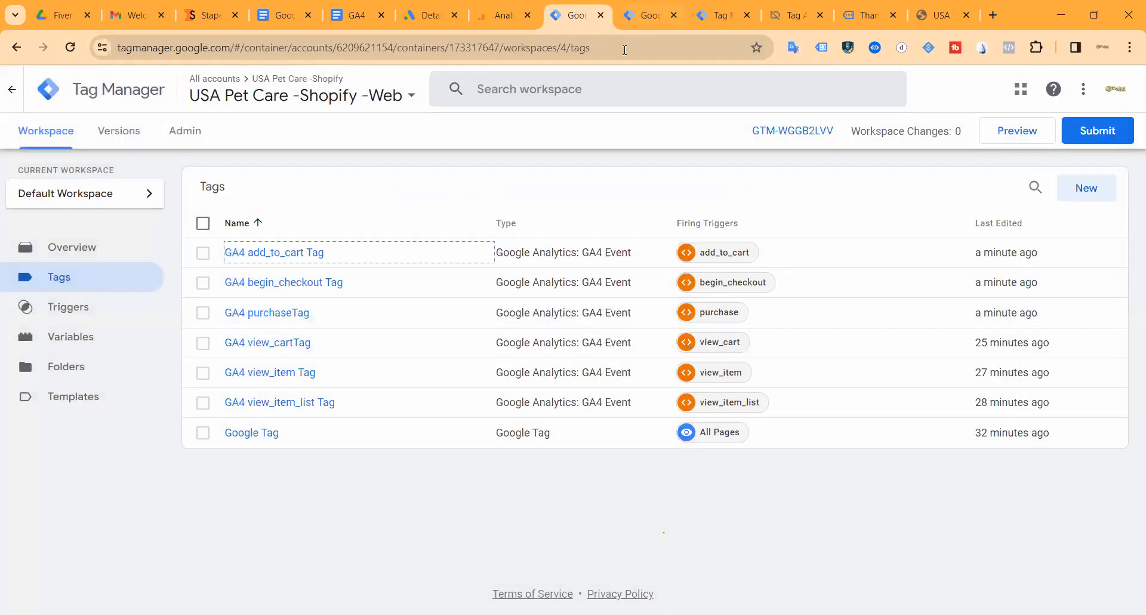
Recheck the Event Name value of the purchase event in the server debug preview alongside the server container's tag list.
click(643, 16)
click(722, 15)
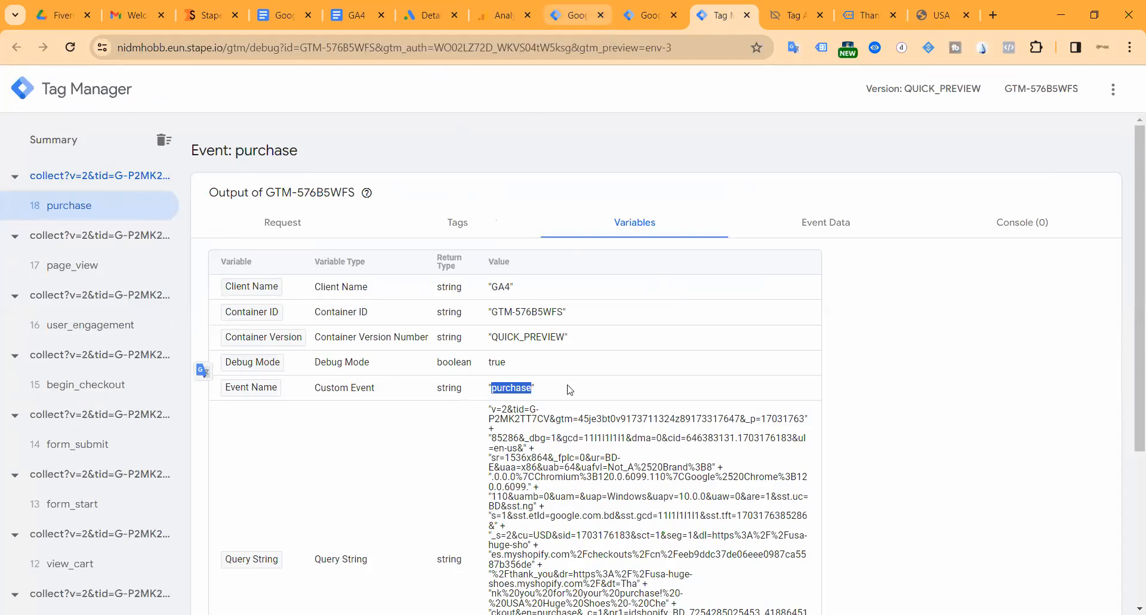
click(262, 388)
click(267, 388)
double_click(518, 391)
click(657, 16)
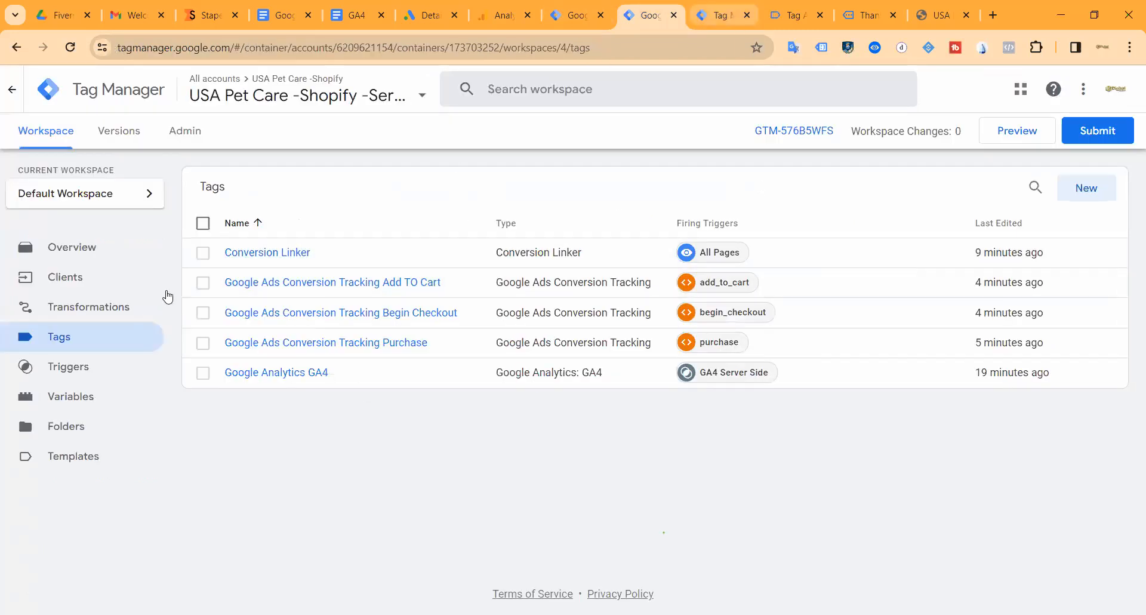
key(ctrl+Tab)
double_click(506, 392)
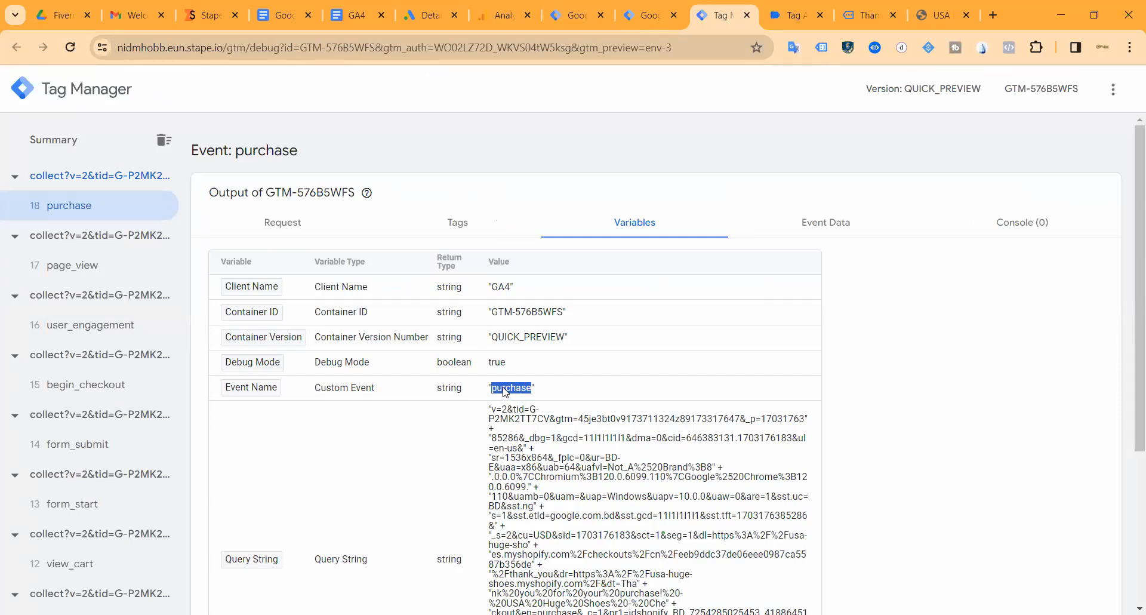
click(511, 372)
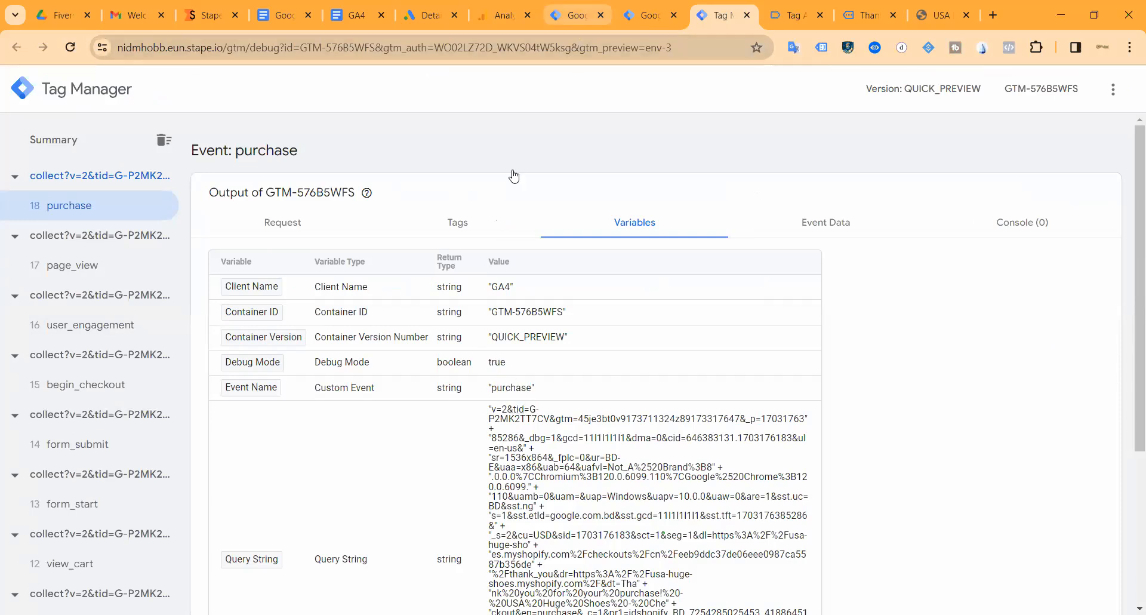
Compare the tag lists of the web and server containers and the purchase event in the debug preview.
key(ctrl+shift+Tab)
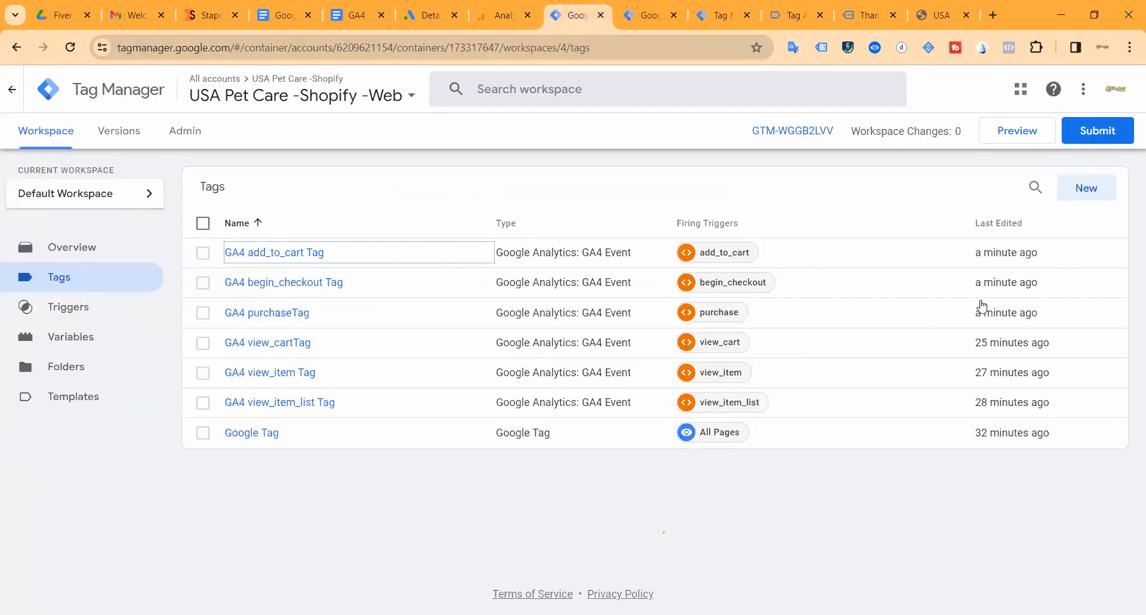
click(646, 17)
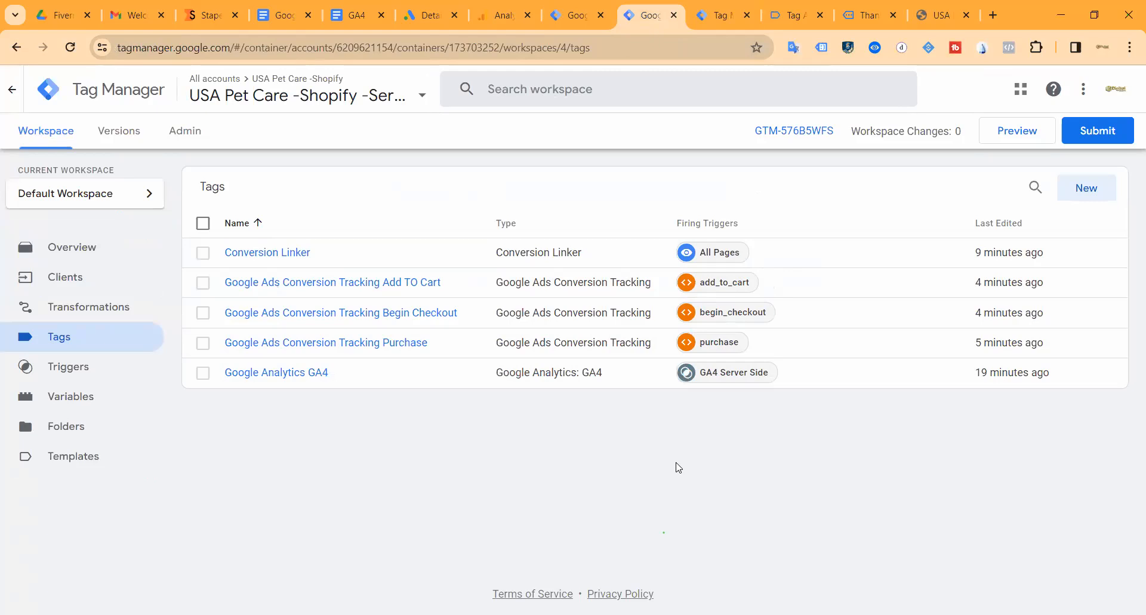
click(718, 17)
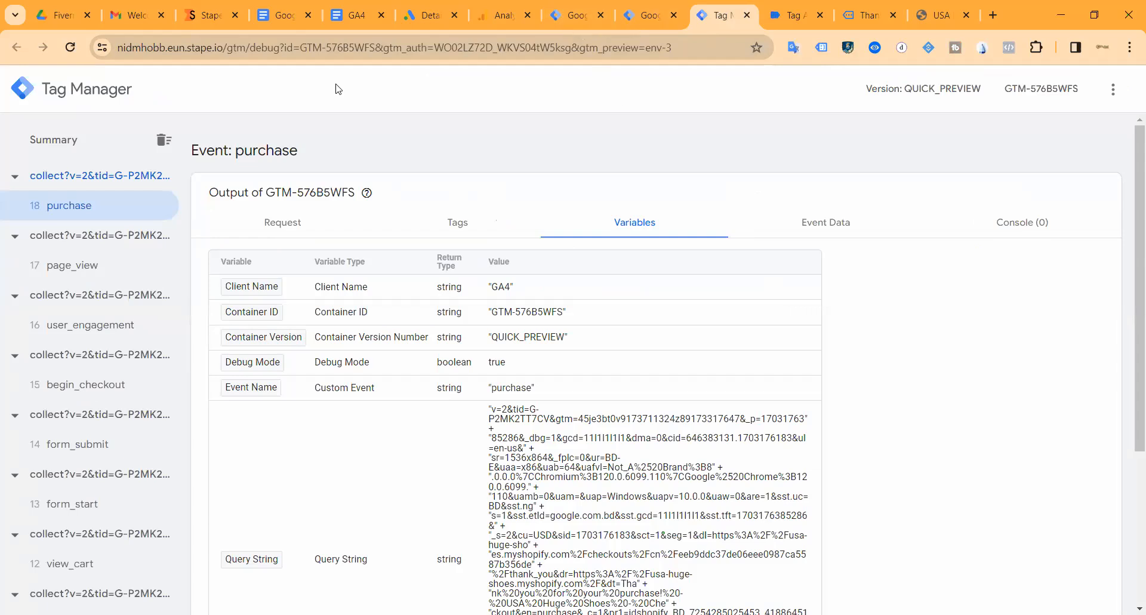
click(563, 15)
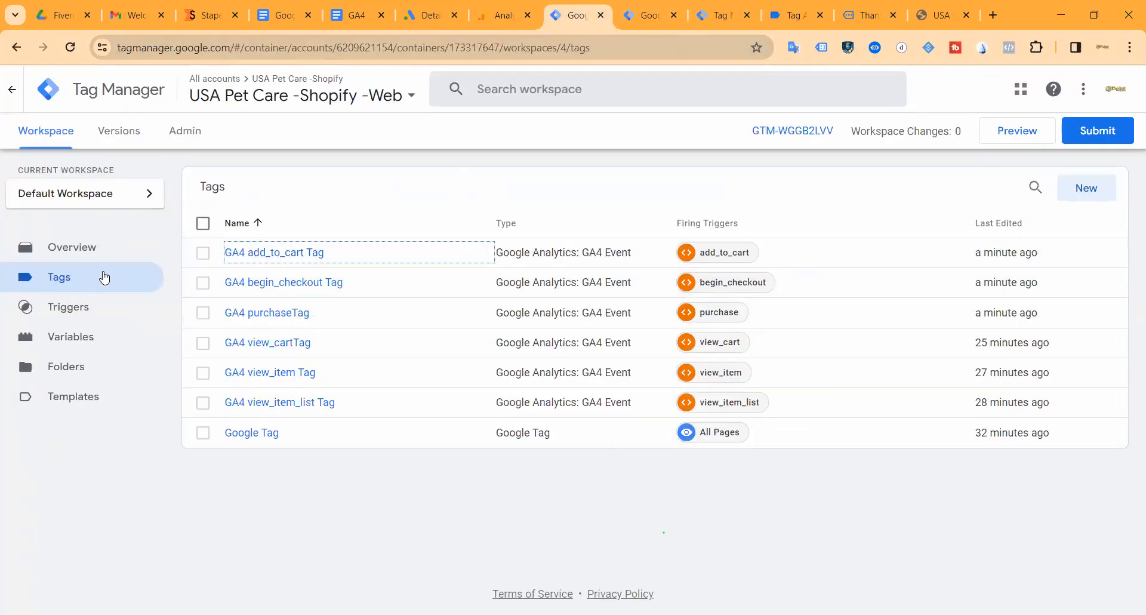
click(644, 15)
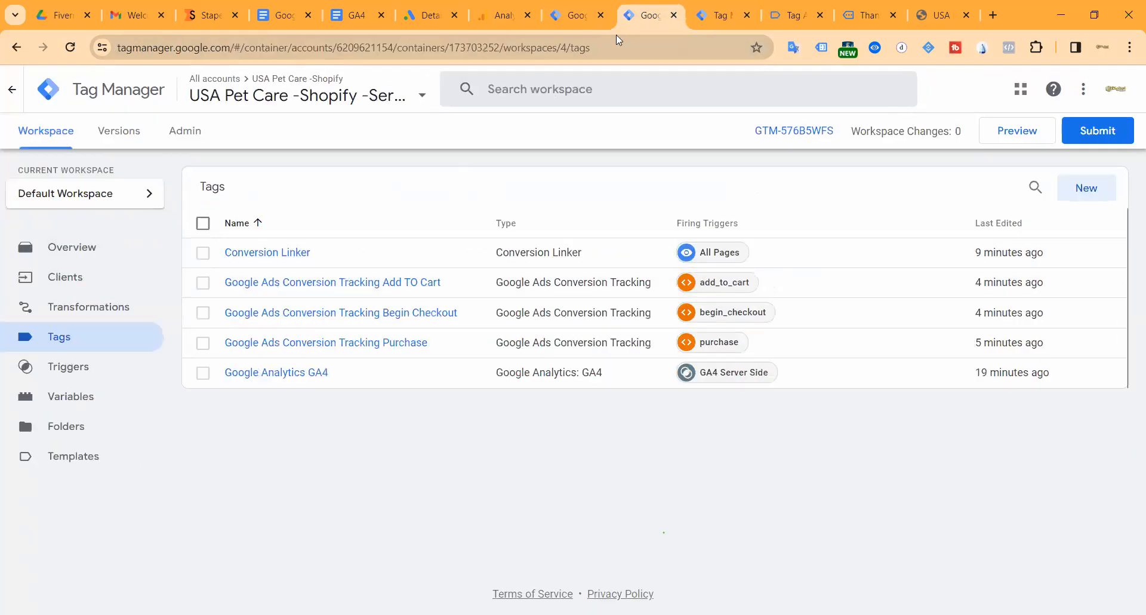
View the server container's clients, start a new client, and close it without choosing a type.
click(94, 284)
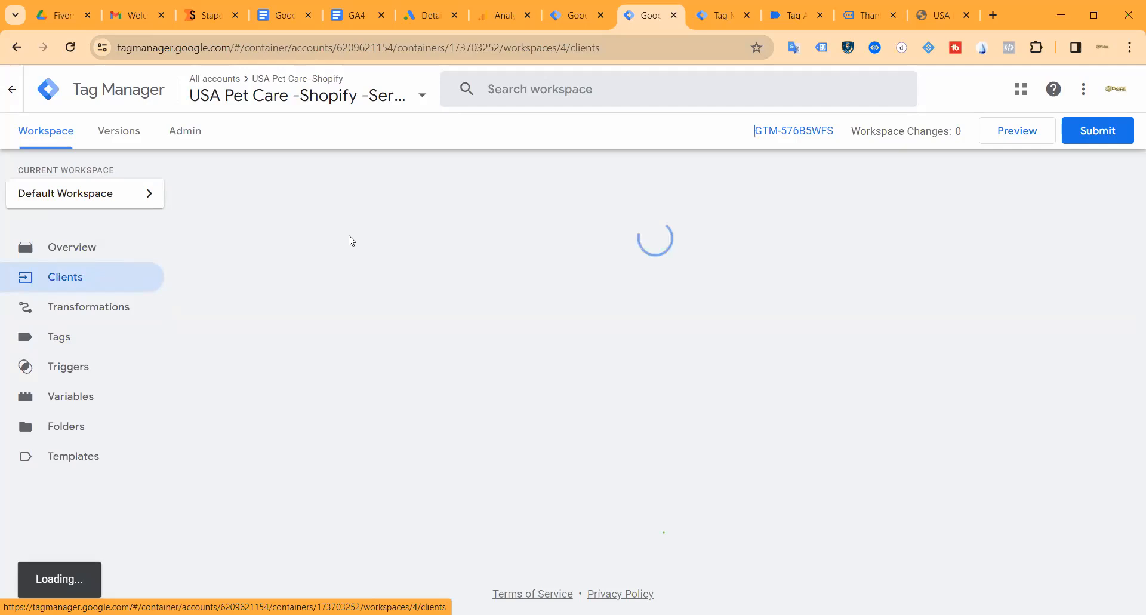
click(1093, 191)
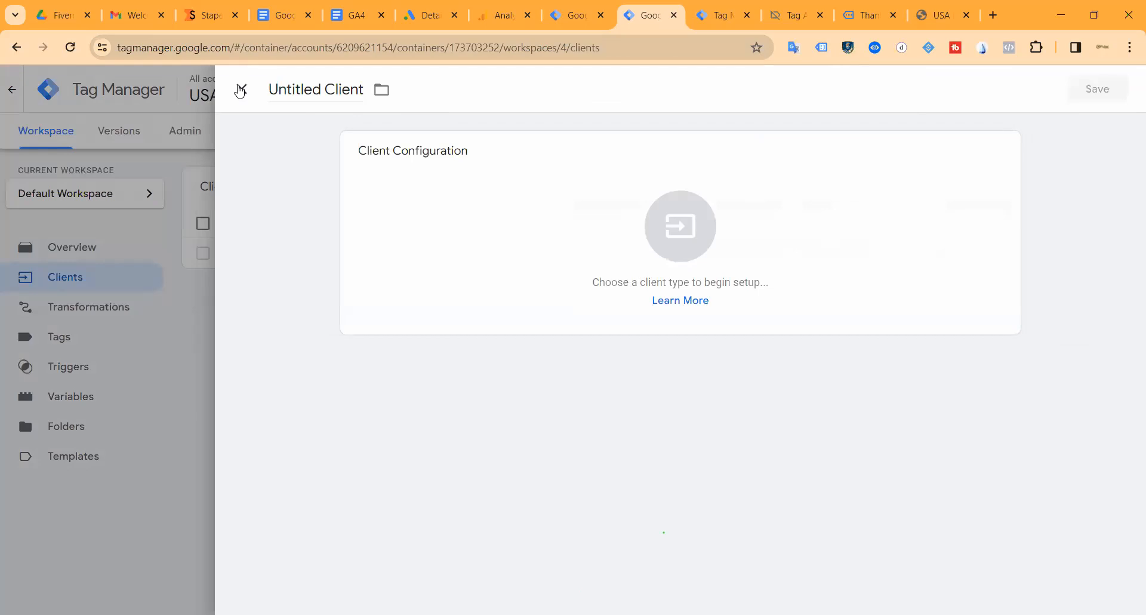
click(240, 89)
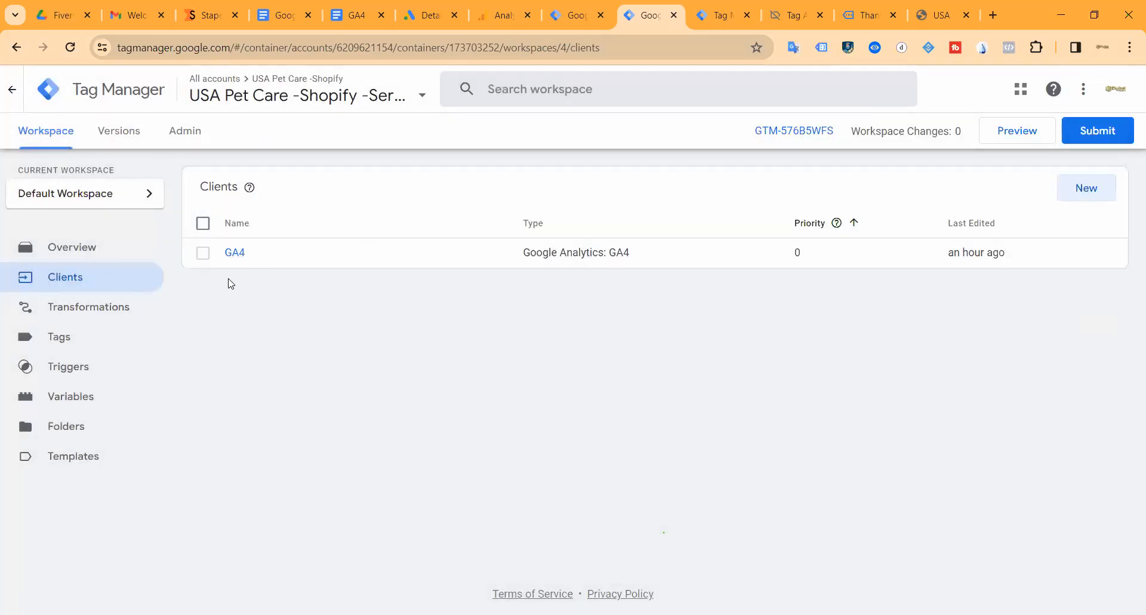
Compare the web container's tags, the server container's clients and tags, and the begin_checkout event in the server debug preview.
click(567, 16)
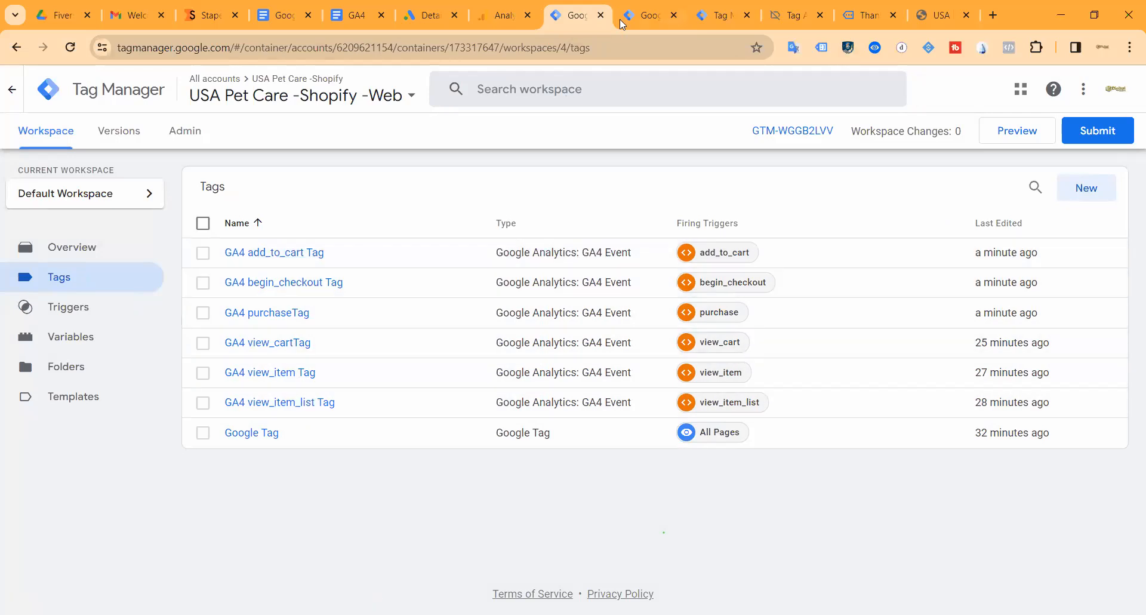
click(648, 15)
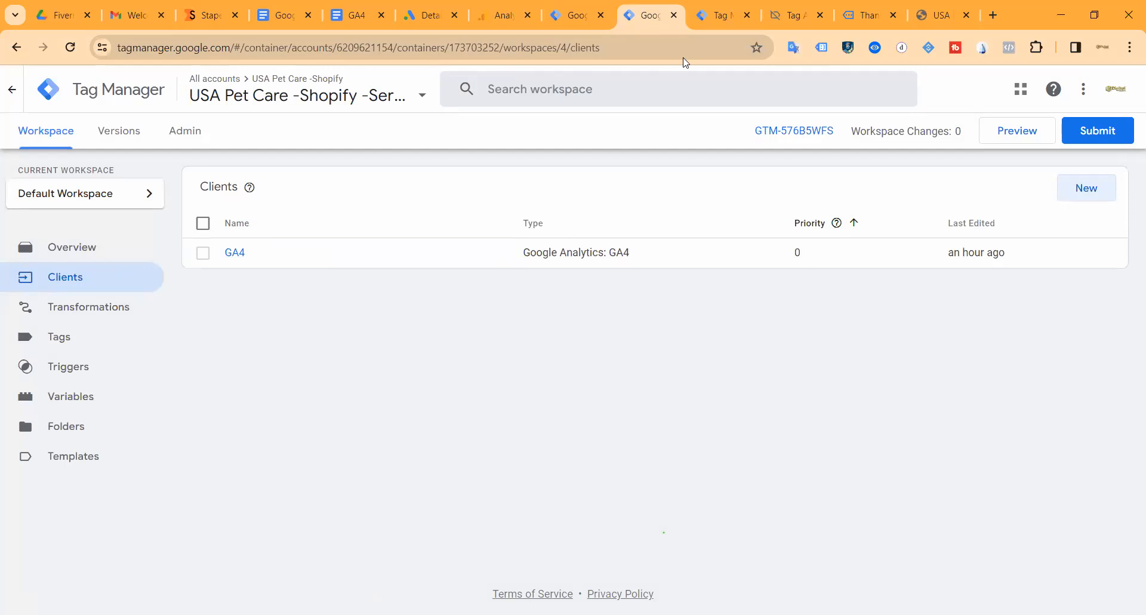
click(716, 15)
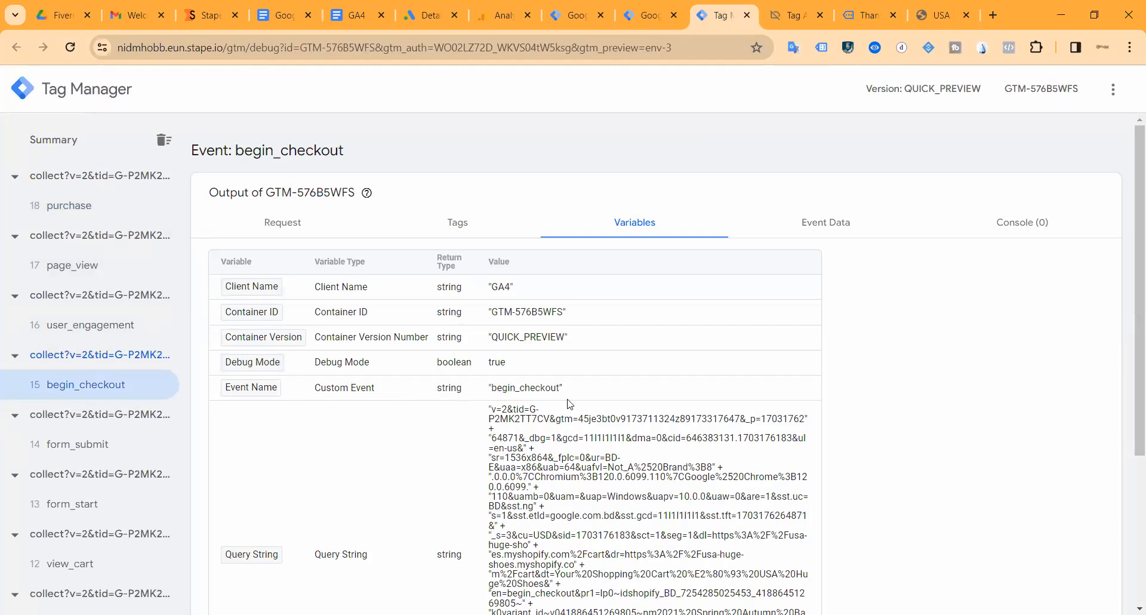
click(648, 15)
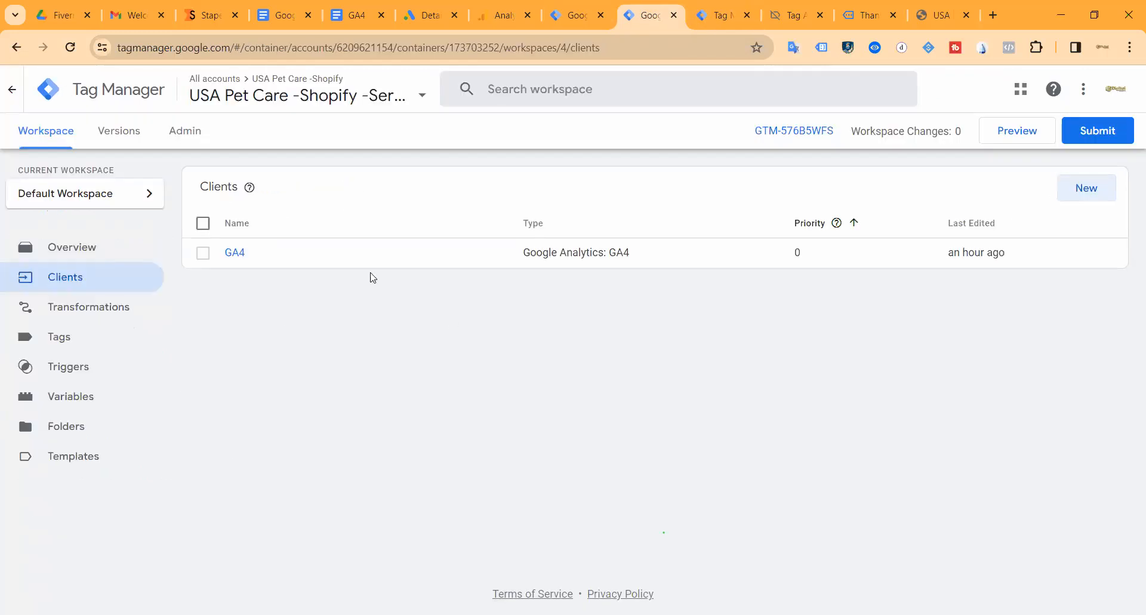
click(79, 336)
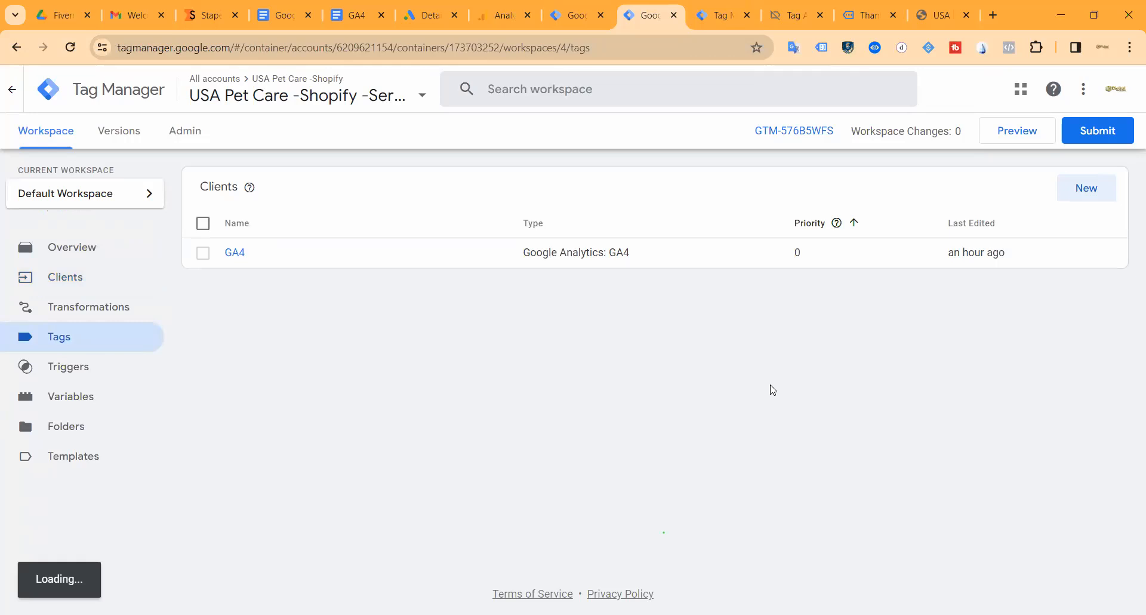
Review the purchase event in Tag Assistant and examine its Event Name and Query String variables in the server debug preview.
click(774, 18)
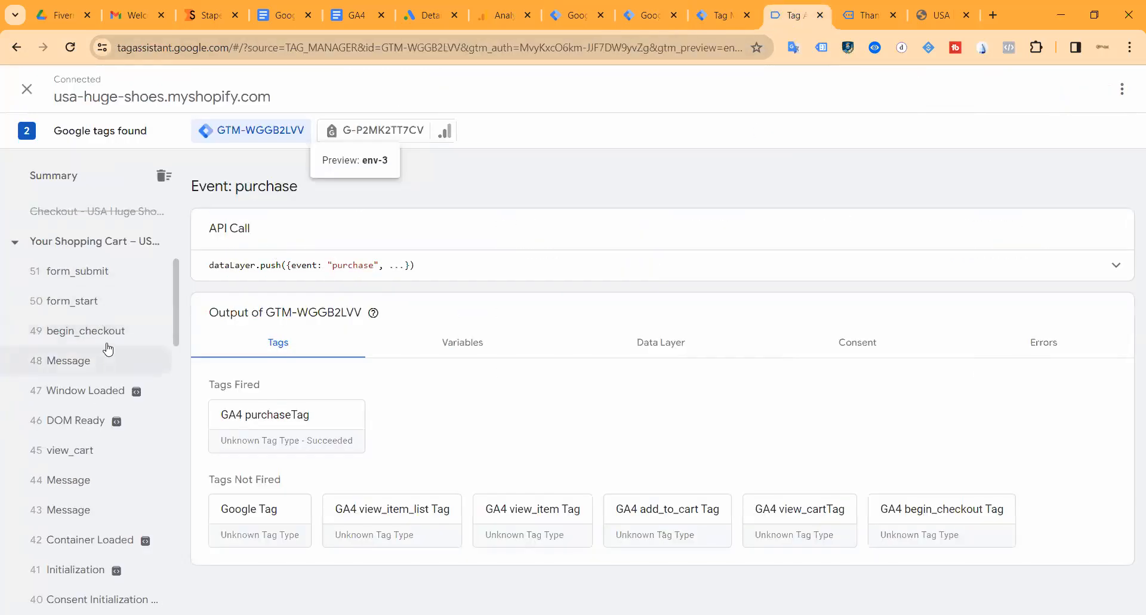
scroll(74, 313, up, 5)
click(731, 17)
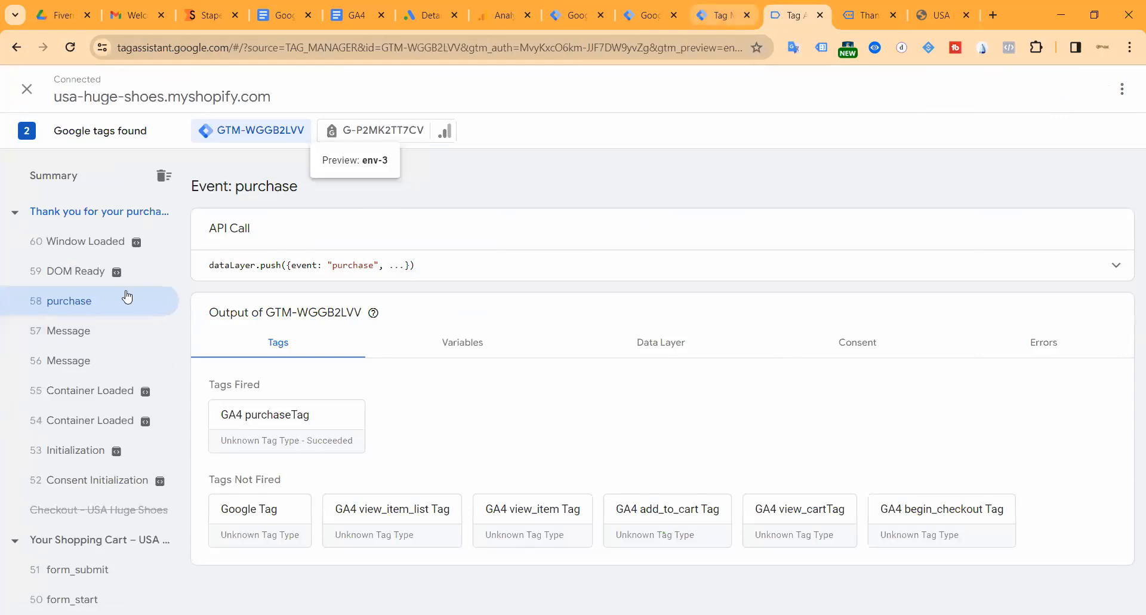
click(69, 205)
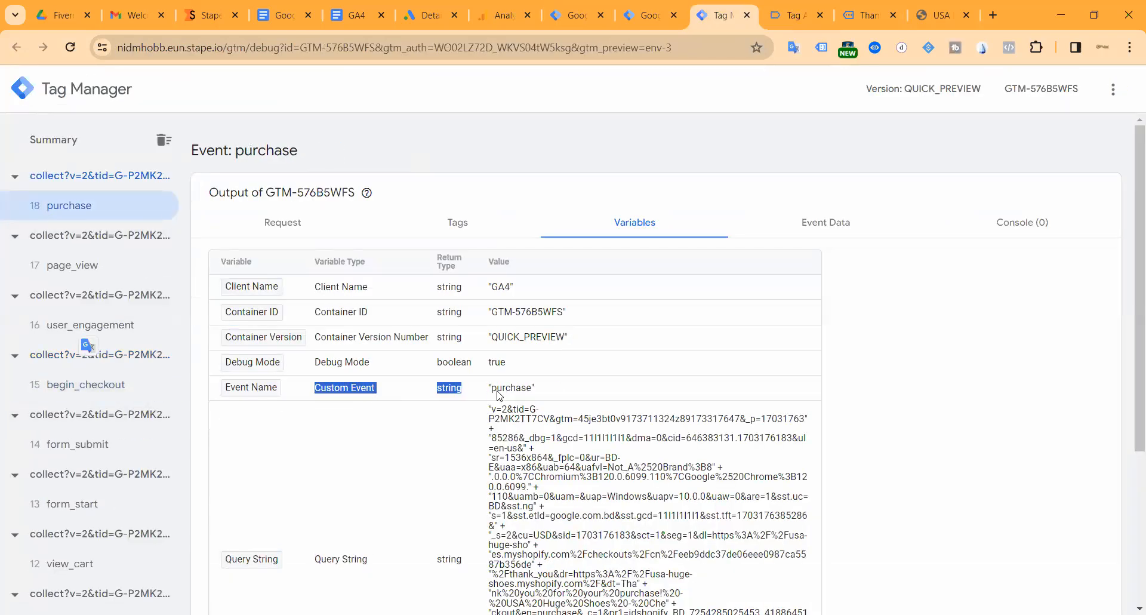
double_click(502, 392)
click(405, 460)
scroll(646, 437, down, 1)
scroll(647, 437, down, 4)
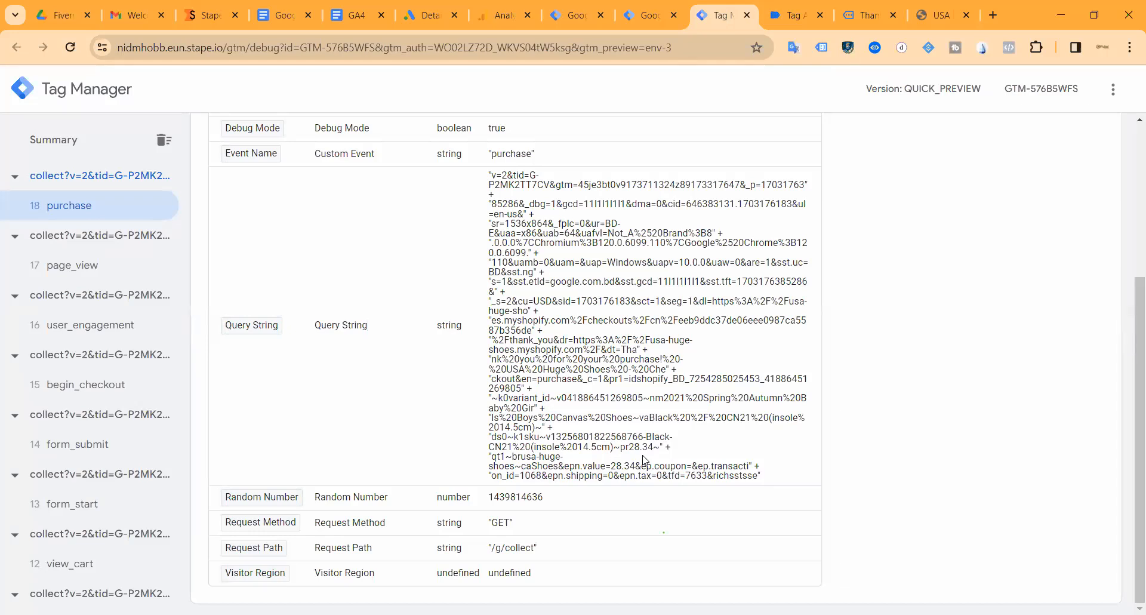
Recheck the web container's tag list and view the server container's clients.
click(631, 20)
click(576, 15)
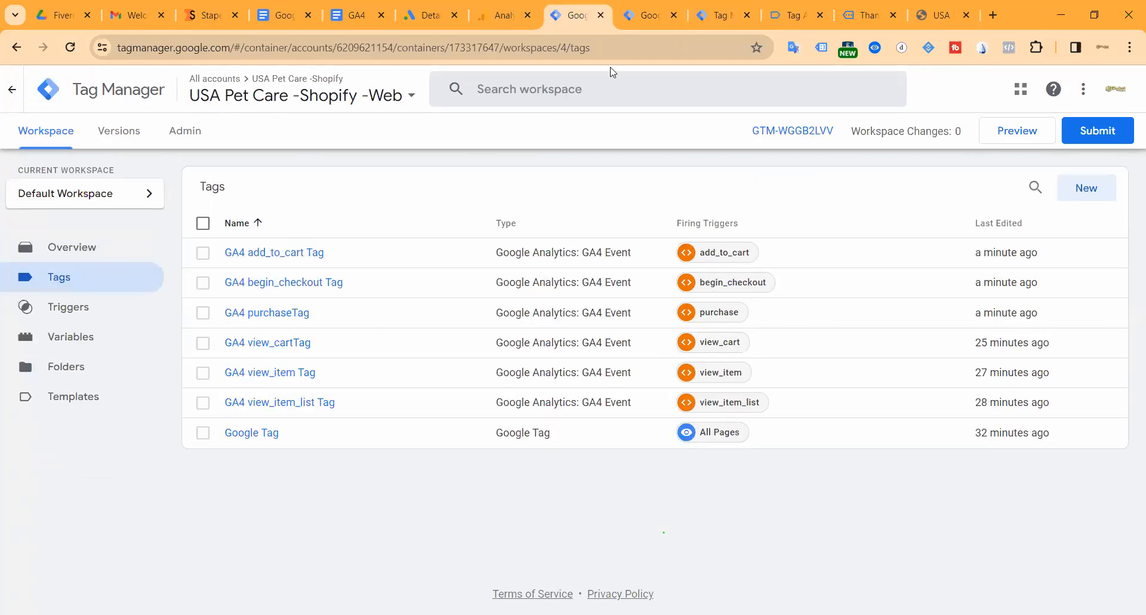
click(635, 22)
click(97, 281)
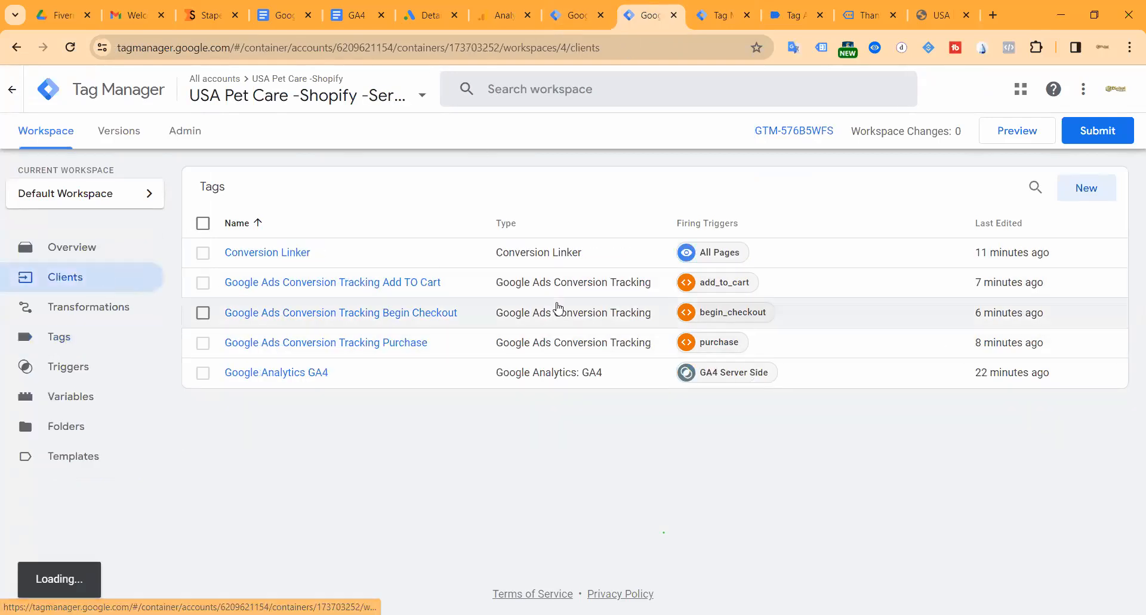
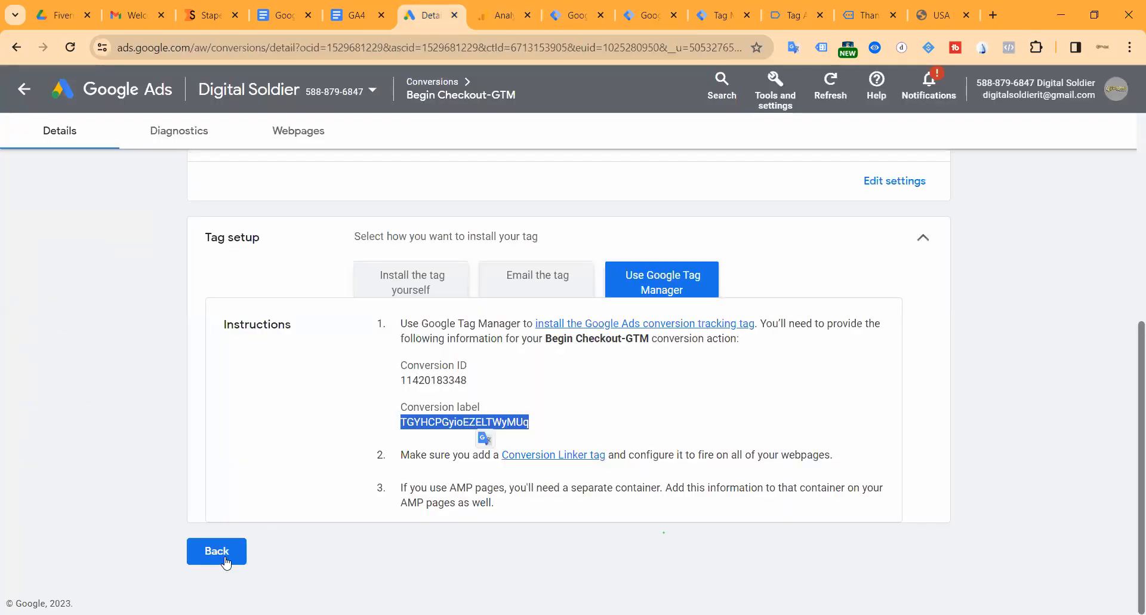
Return to the Google Ads conversions summary, and review the tag lists of the web and server containers.
click(242, 547)
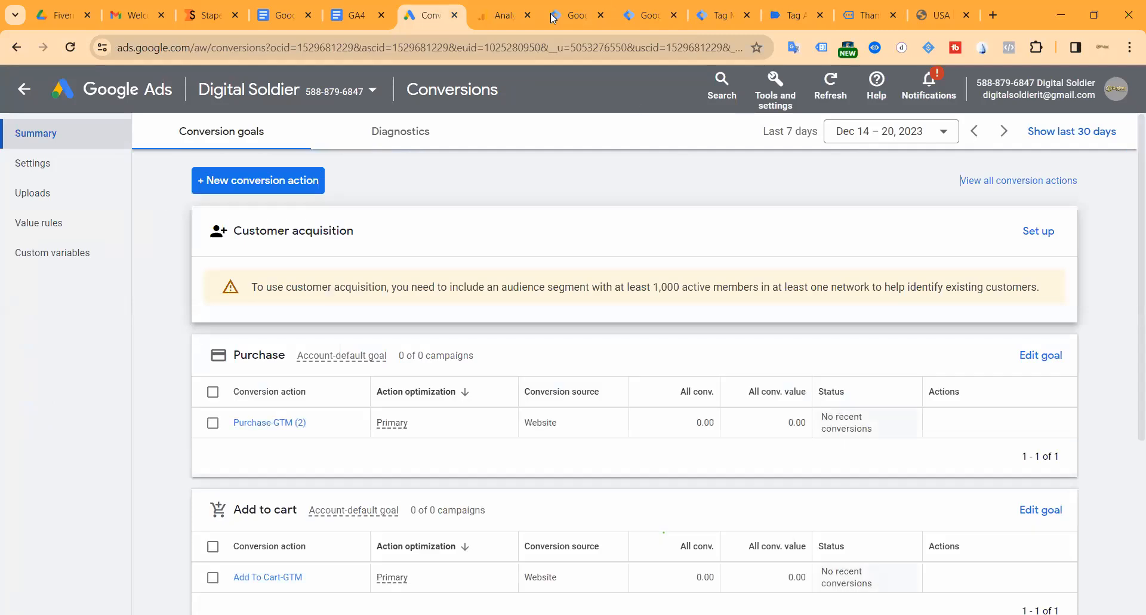
click(570, 16)
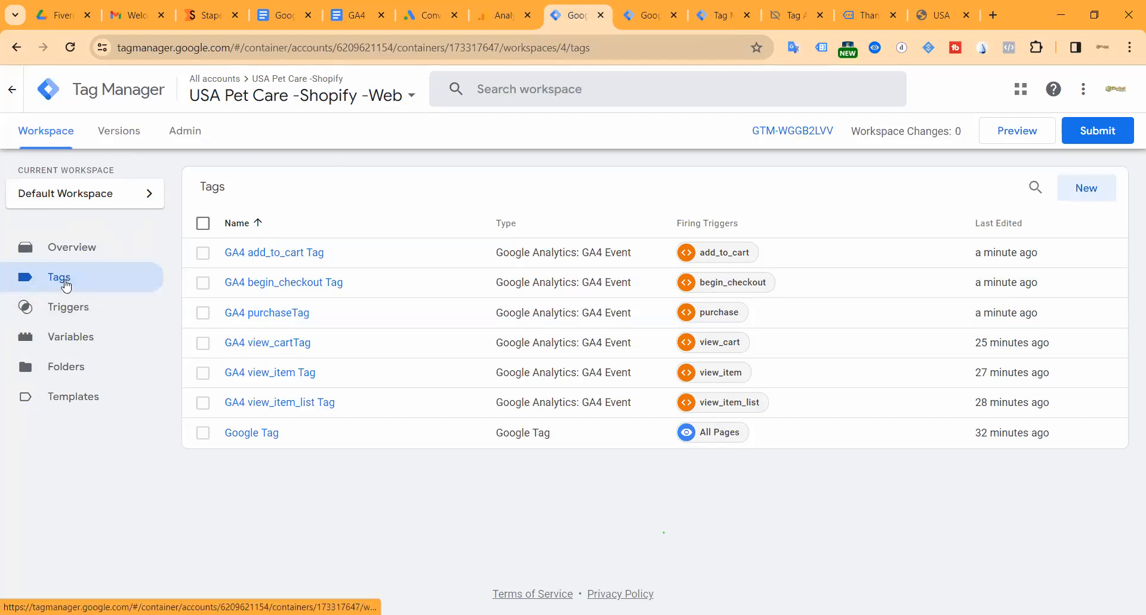
click(650, 15)
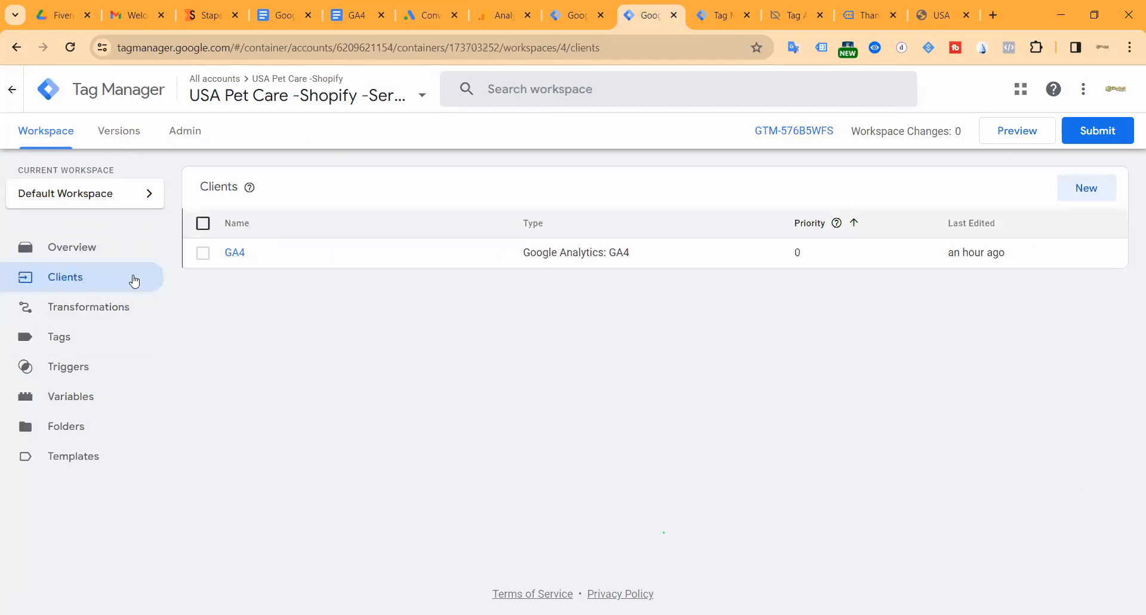
click(47, 339)
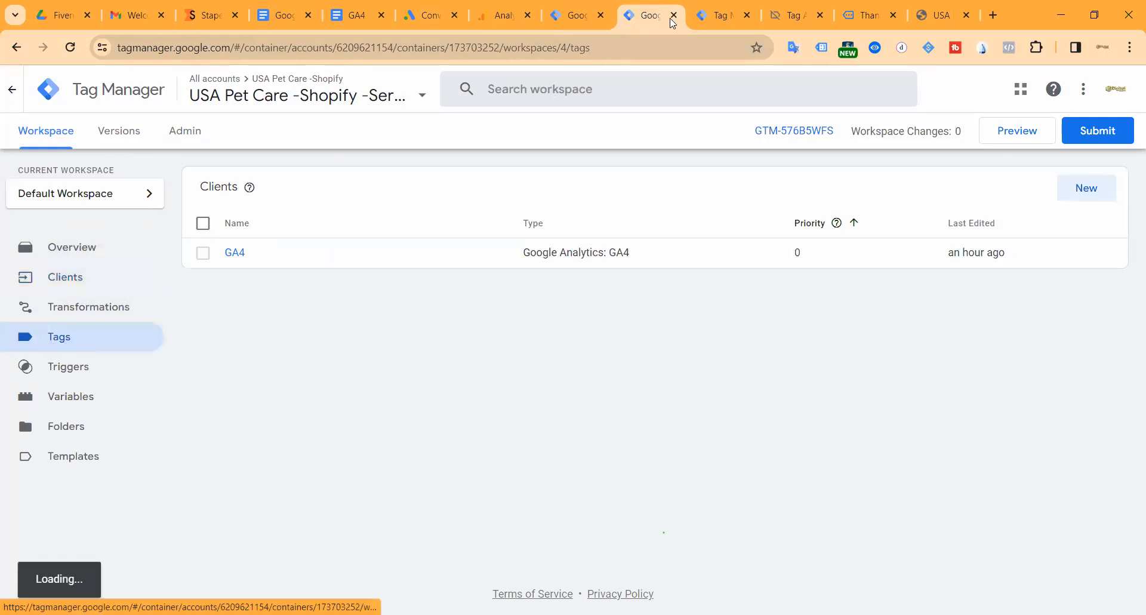
Copy the purchase Event Name value from the server debug preview below the links in the GA4 Ecommerce Server Side Tracking document.
key(ctrl+Tab)
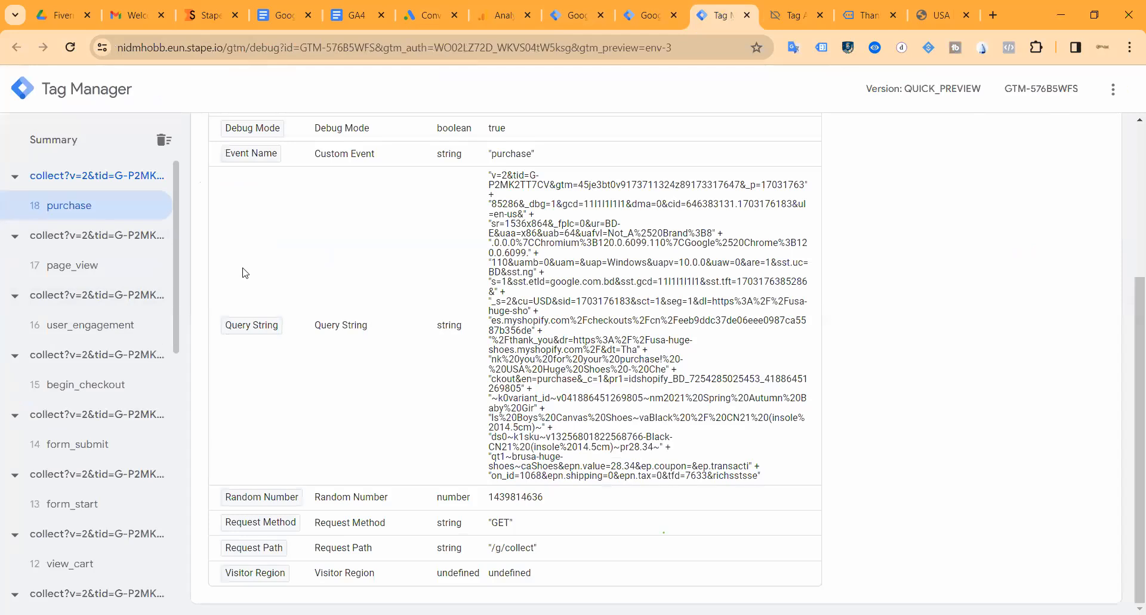
scroll(508, 306, up, 3)
double_click(507, 305)
key(ctrl+c)
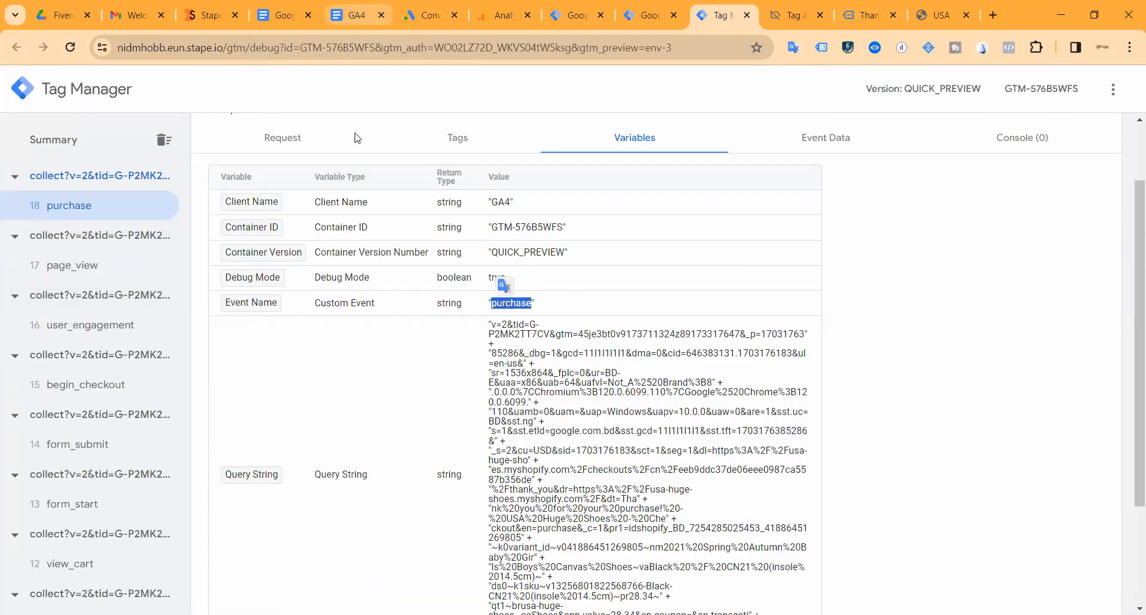
click(345, 15)
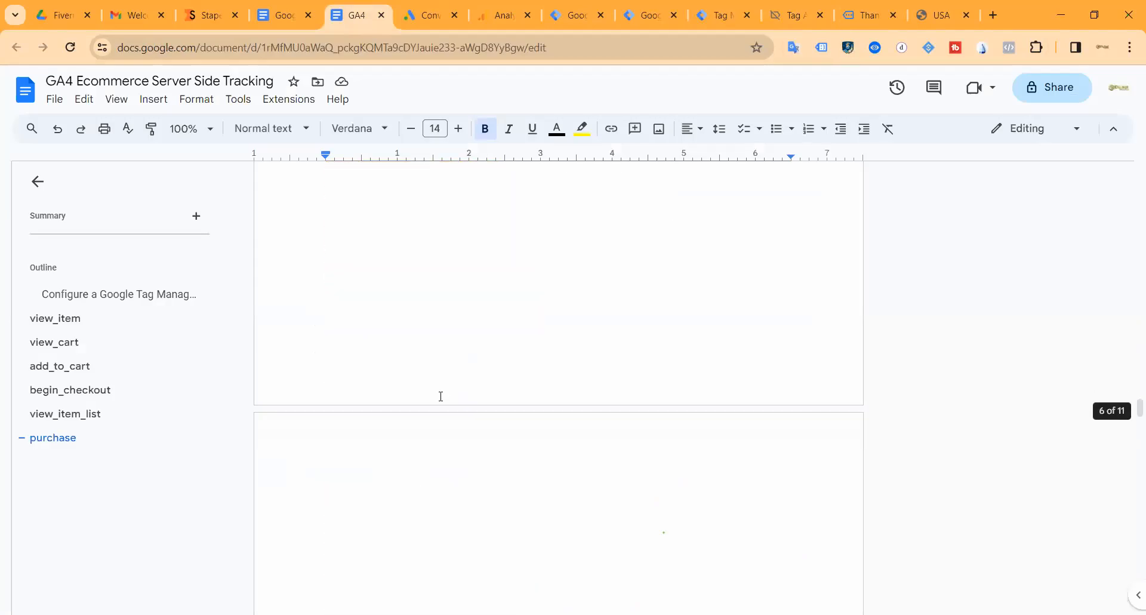
click(397, 352)
key(ctrl+v)
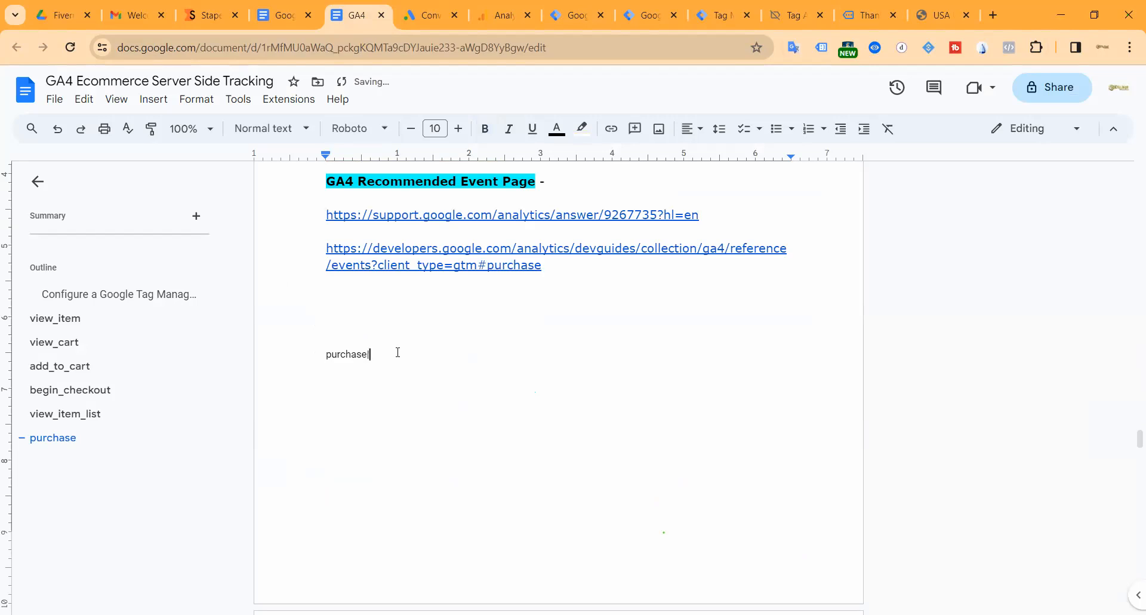
Check the server container's tags and the Event Name value of the begin_checkout event in the server debug preview.
click(644, 18)
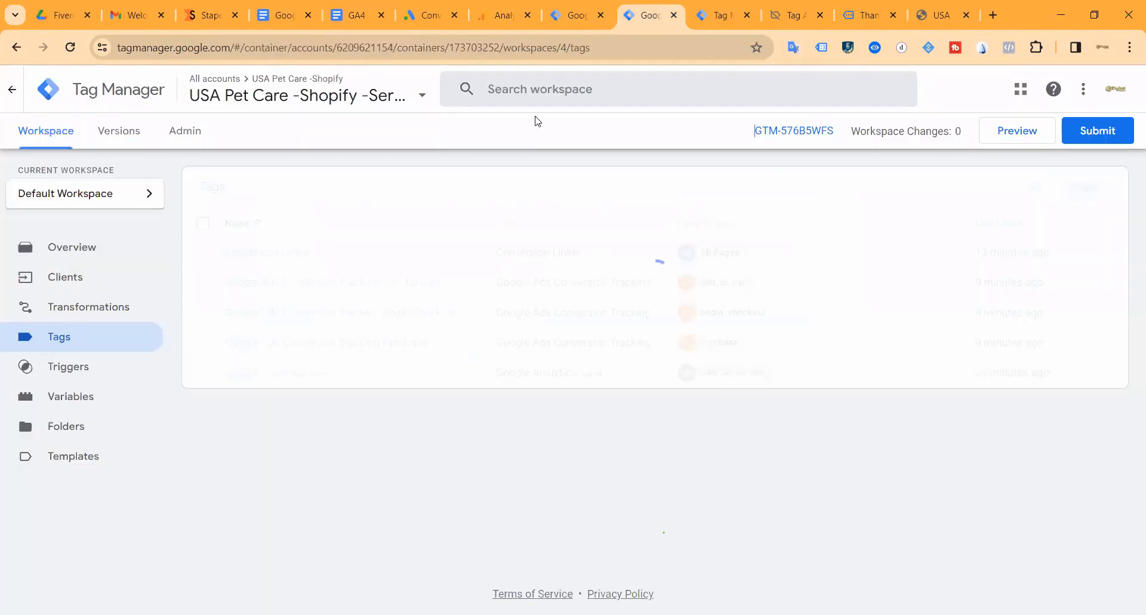
click(722, 17)
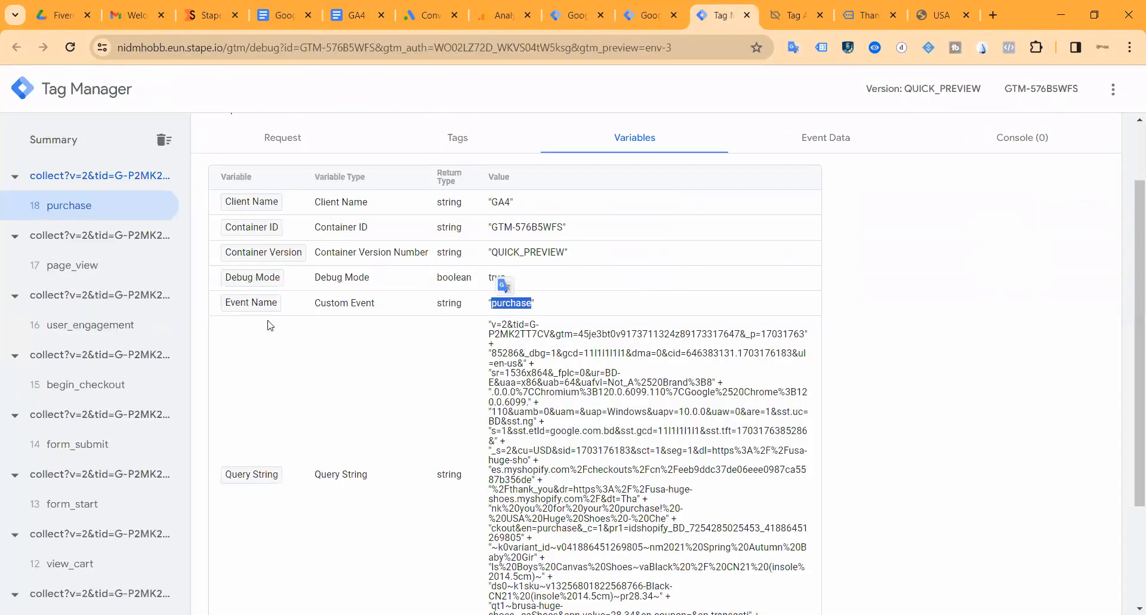
click(75, 384)
double_click(504, 305)
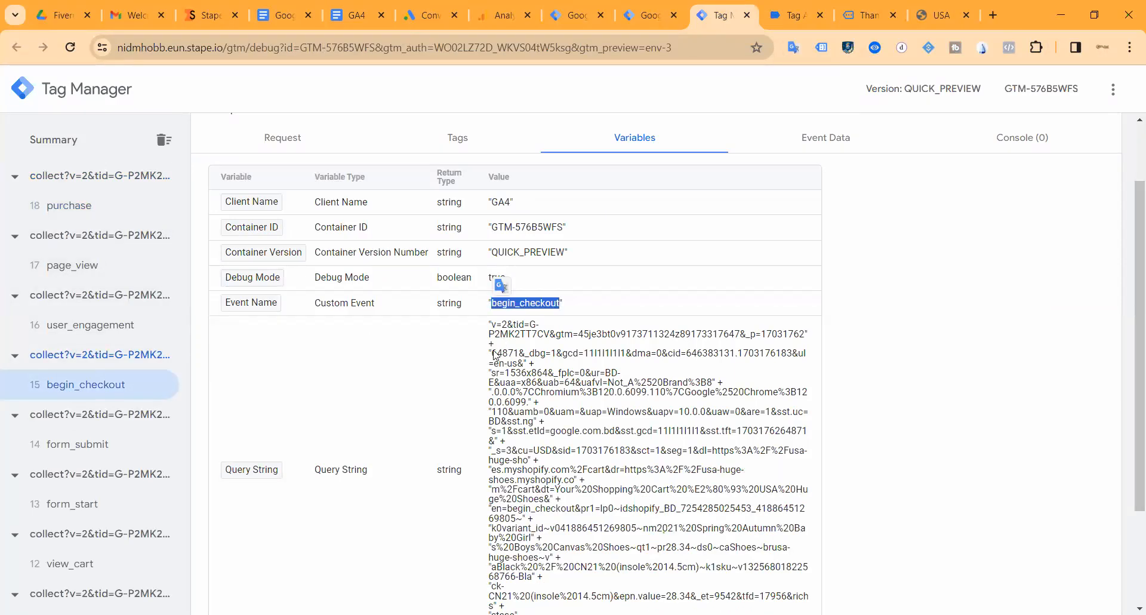
Search Google in a new tab for "google ads remarketing tag parameter" and open the Dynamic remarketing events and parameters help article.
click(994, 18)
text(Google)
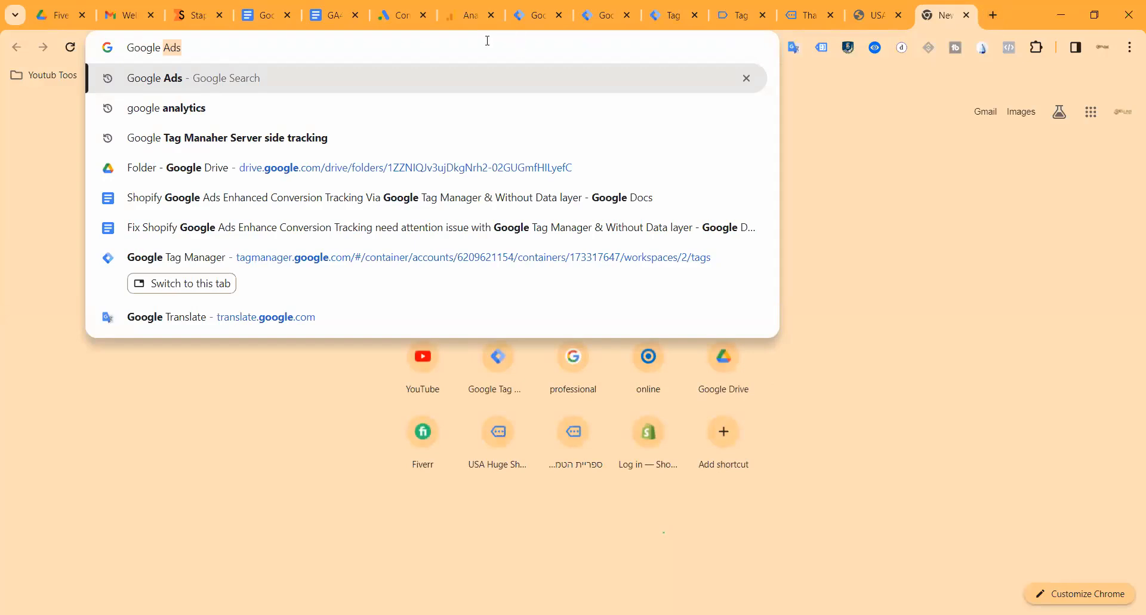
text( Ads)
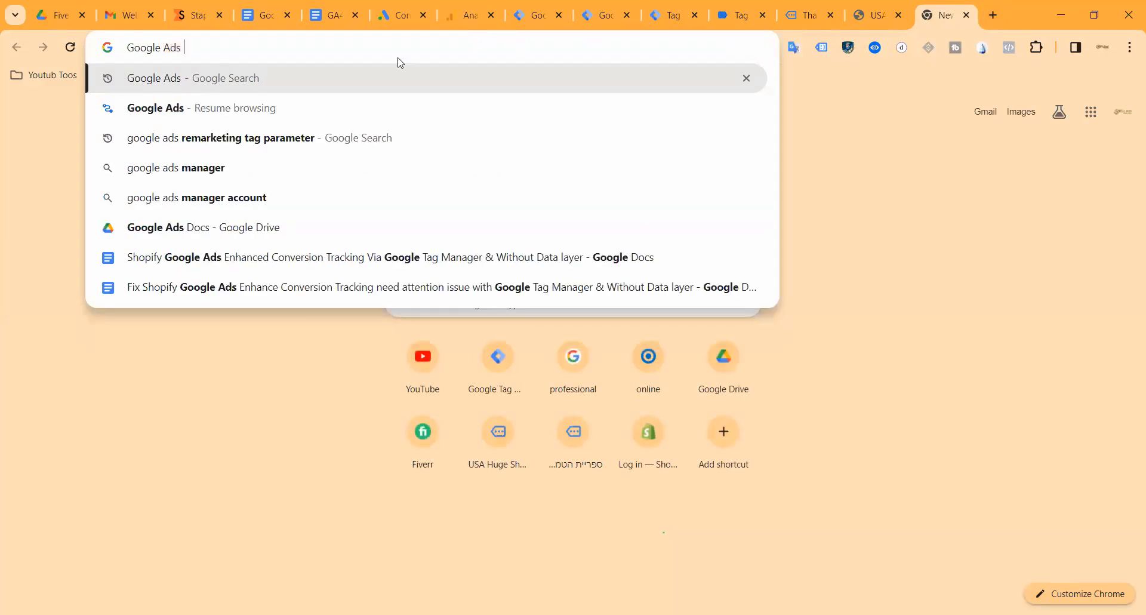
click(229, 137)
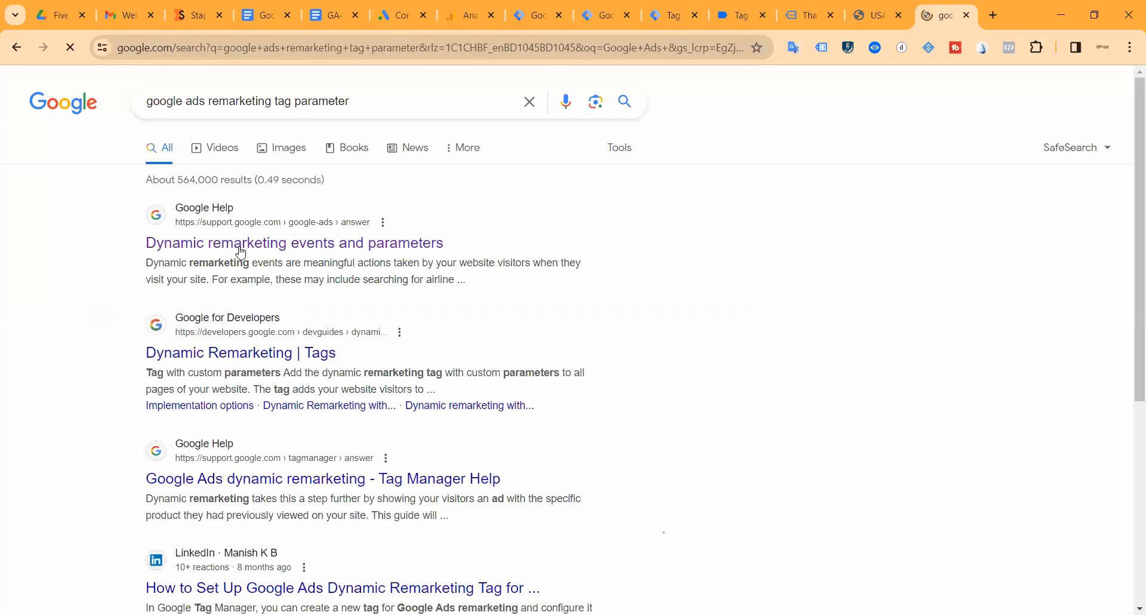
scroll(239, 367, down, 10)
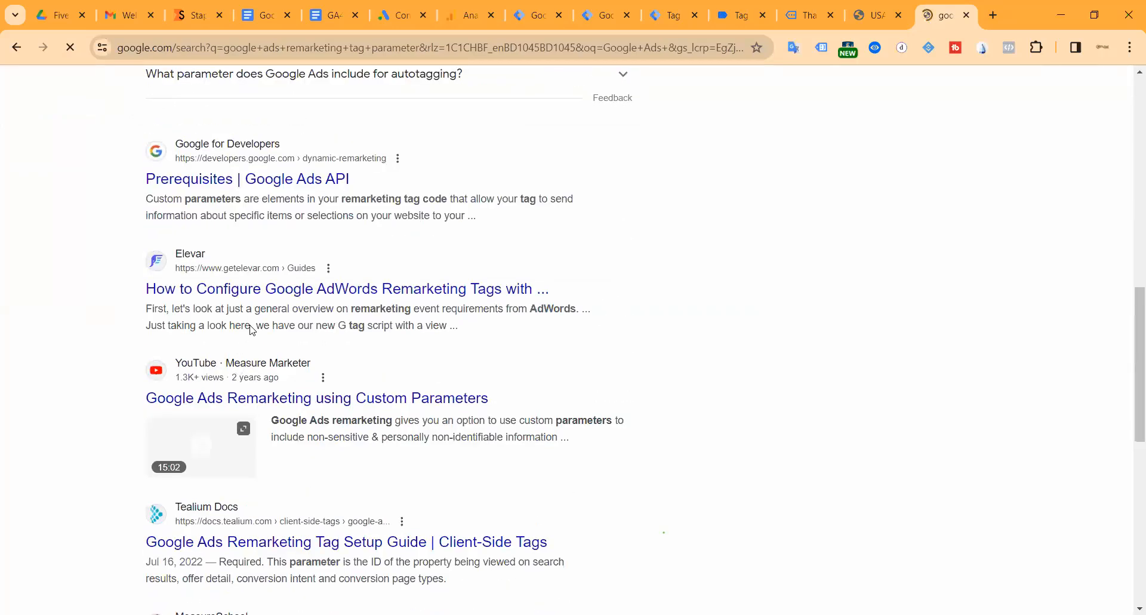
scroll(235, 253, up, 10)
click(234, 249)
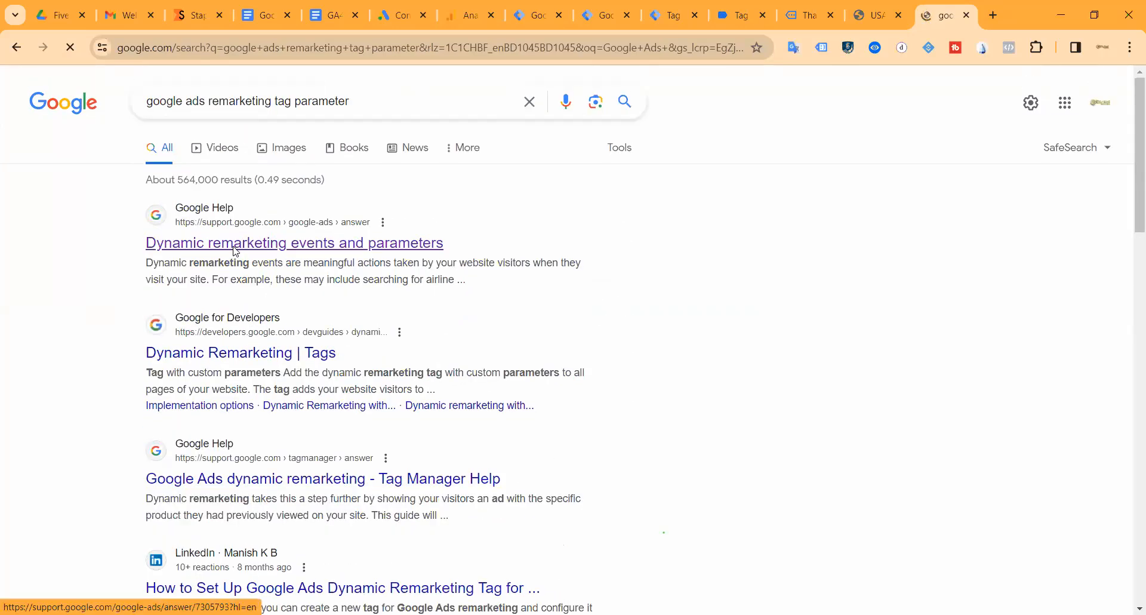
Copy view_search_results from the help article's event name table and replace the purchase line below the tracking document's links with it.
scroll(258, 291, down, 20)
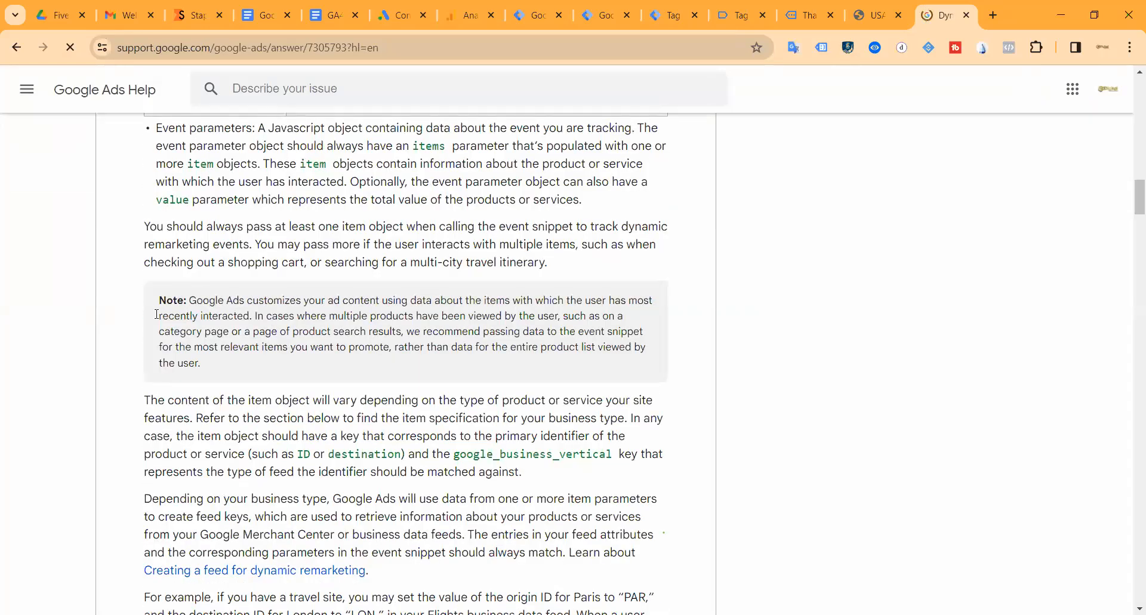
scroll(252, 315, up, 5)
double_click(251, 314)
key(ctrl+c)
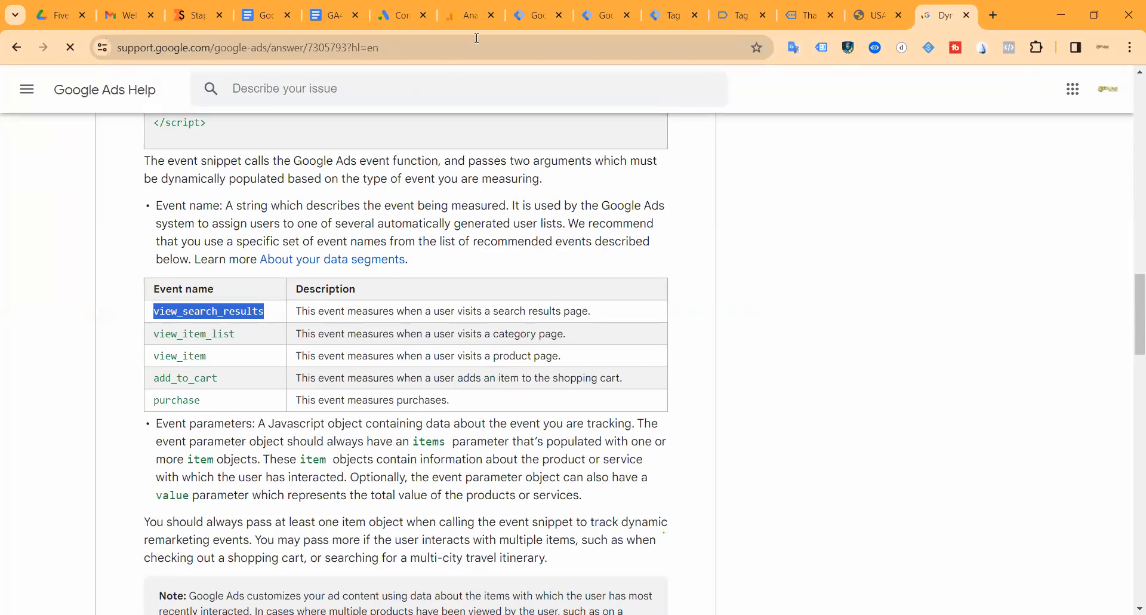
scroll(221, 388, up, 17)
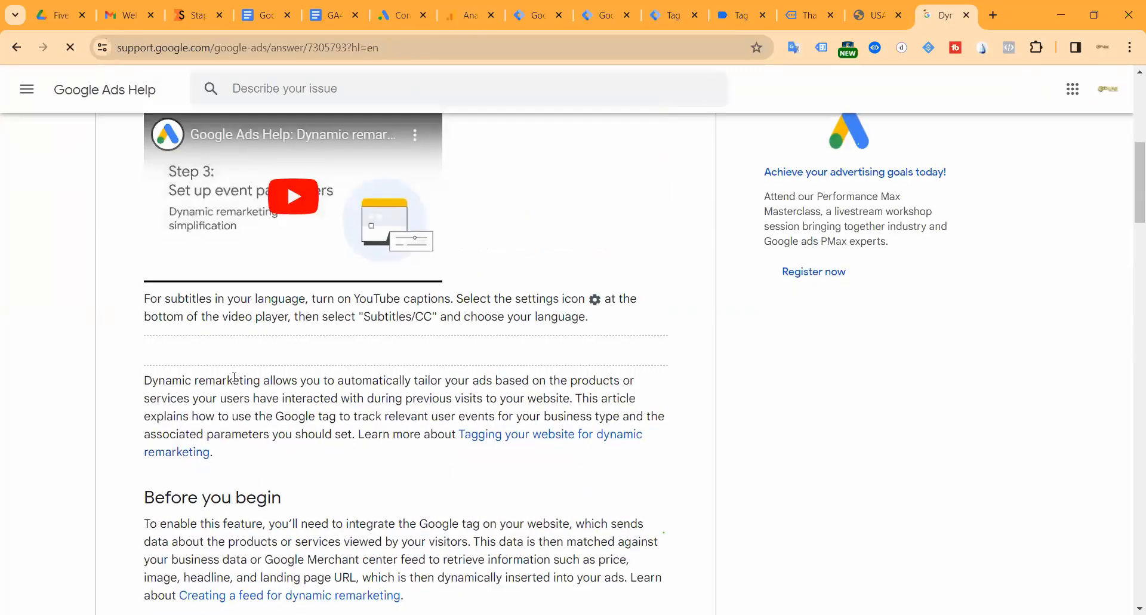
scroll(255, 338, down, 12)
scroll(255, 338, down, 5)
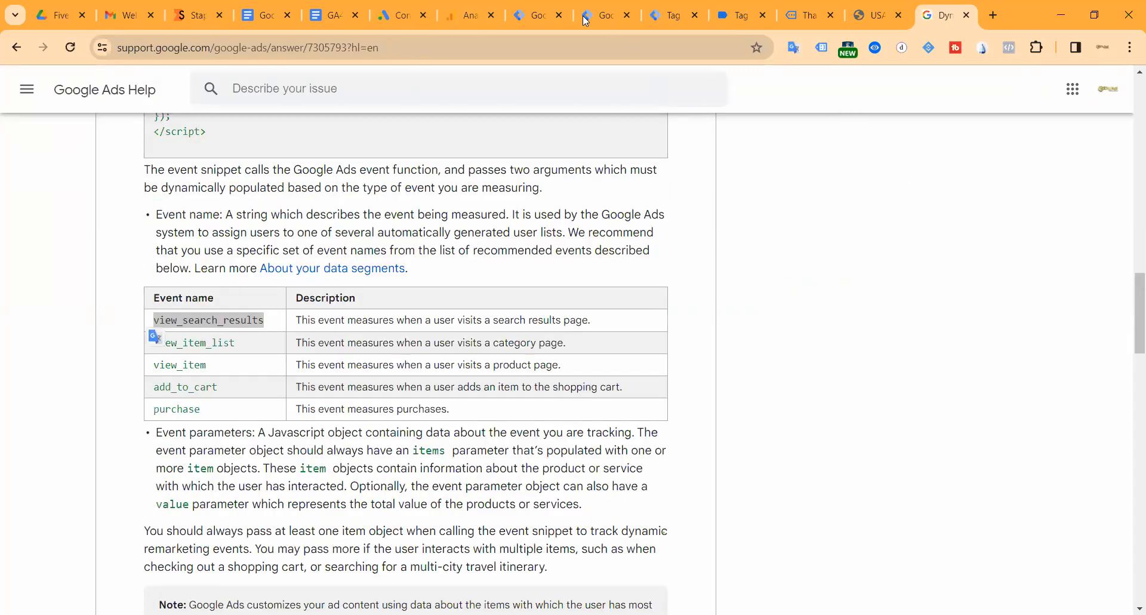
click(341, 16)
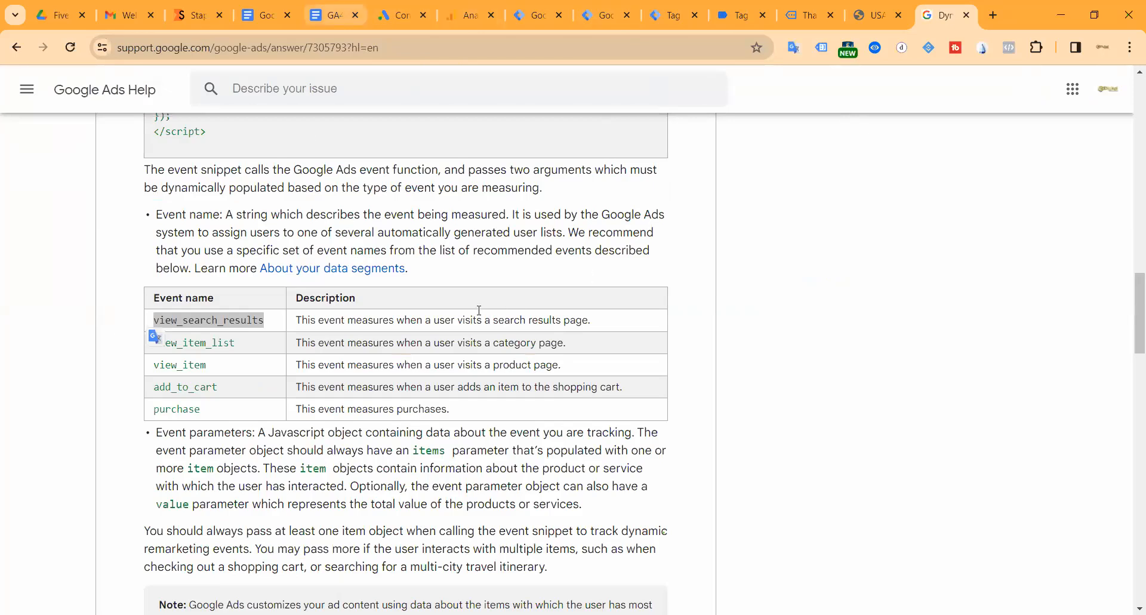
key(shift+Home)
key(ctrl+v)
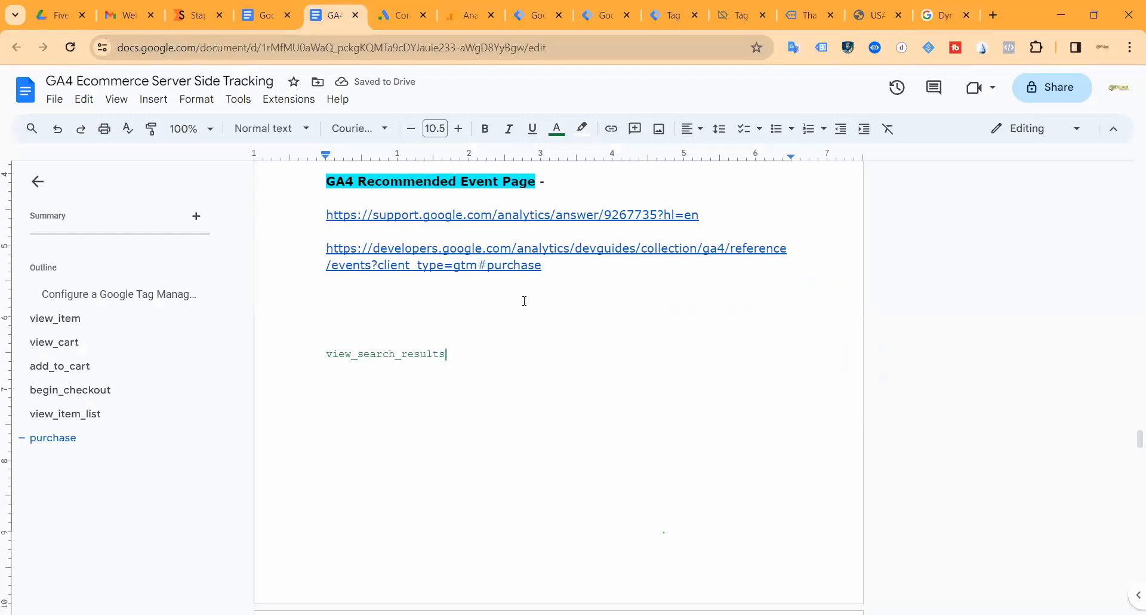
Load the store's home page from the order thank-you tab and check the tags in the web preview and the server container.
click(859, 18)
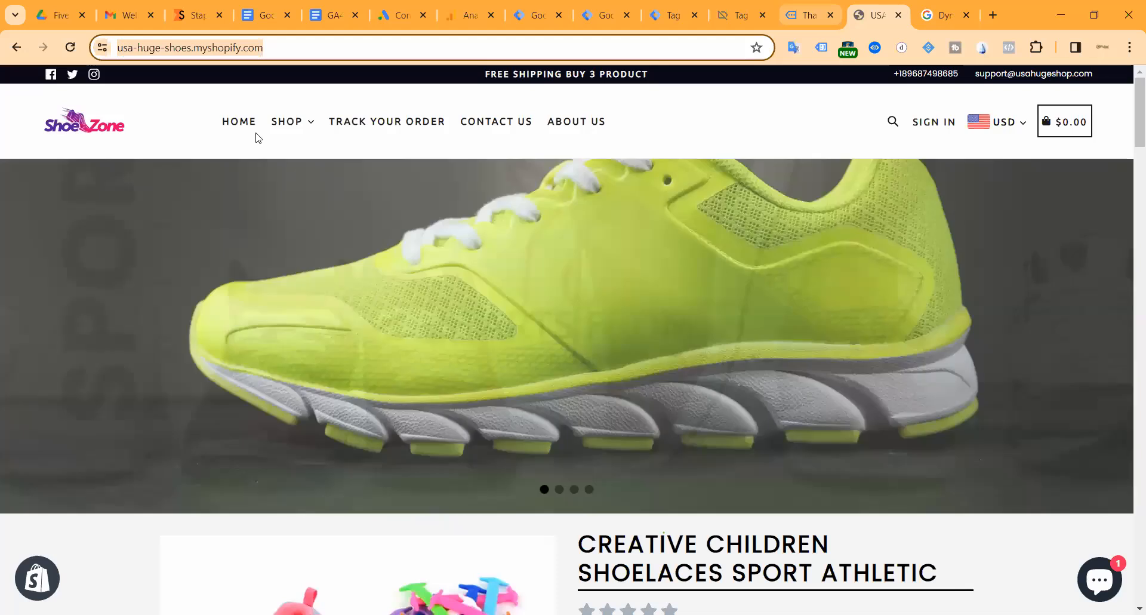
key(ctrl+shift+Tab)
click(246, 122)
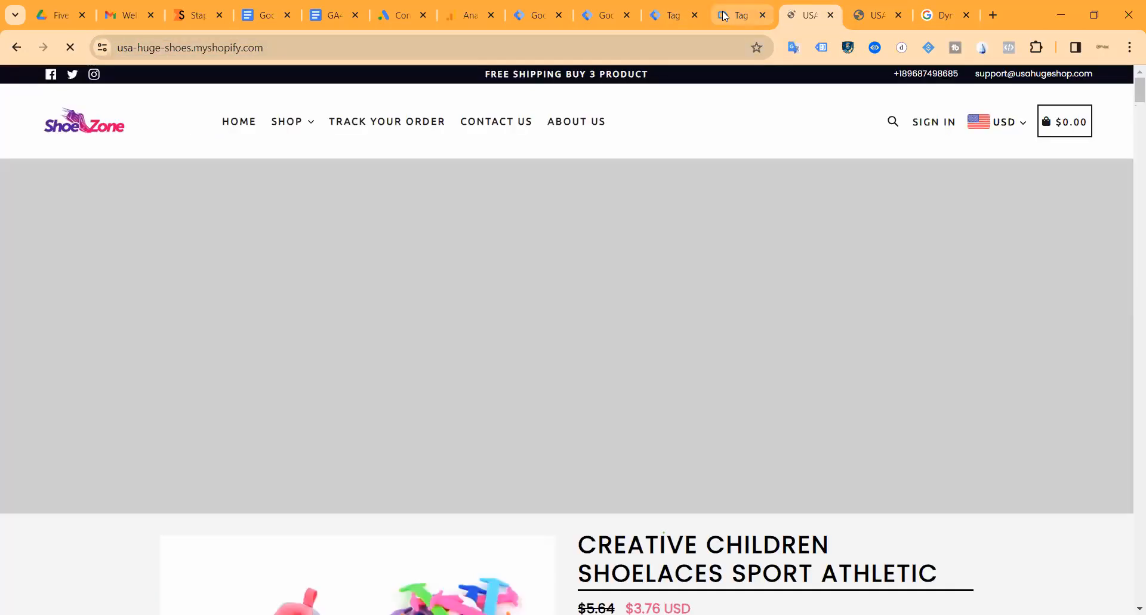
click(729, 16)
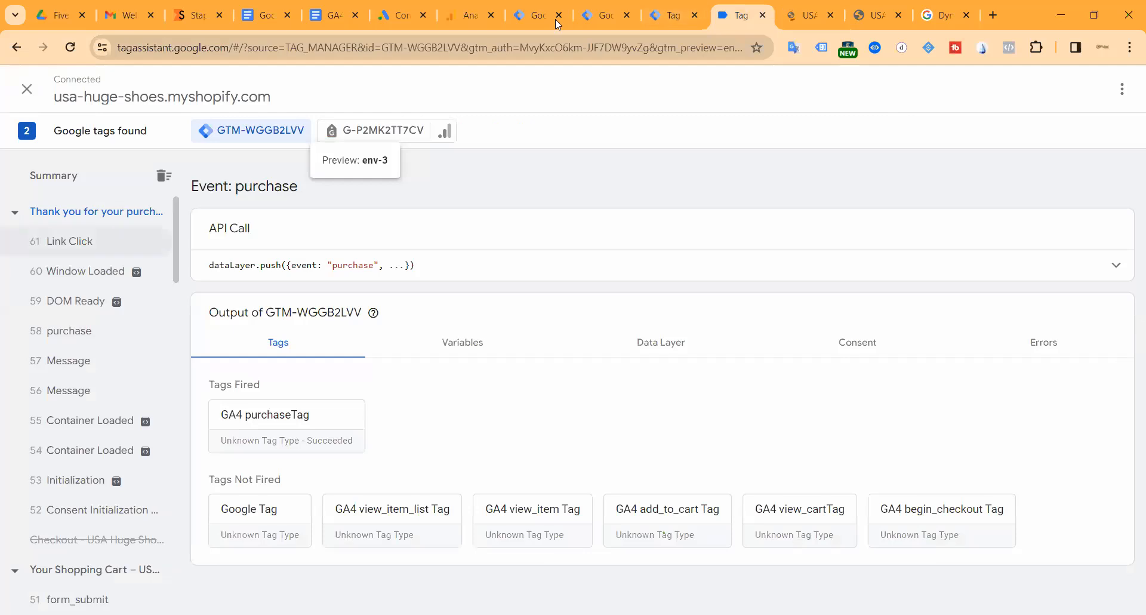
click(589, 18)
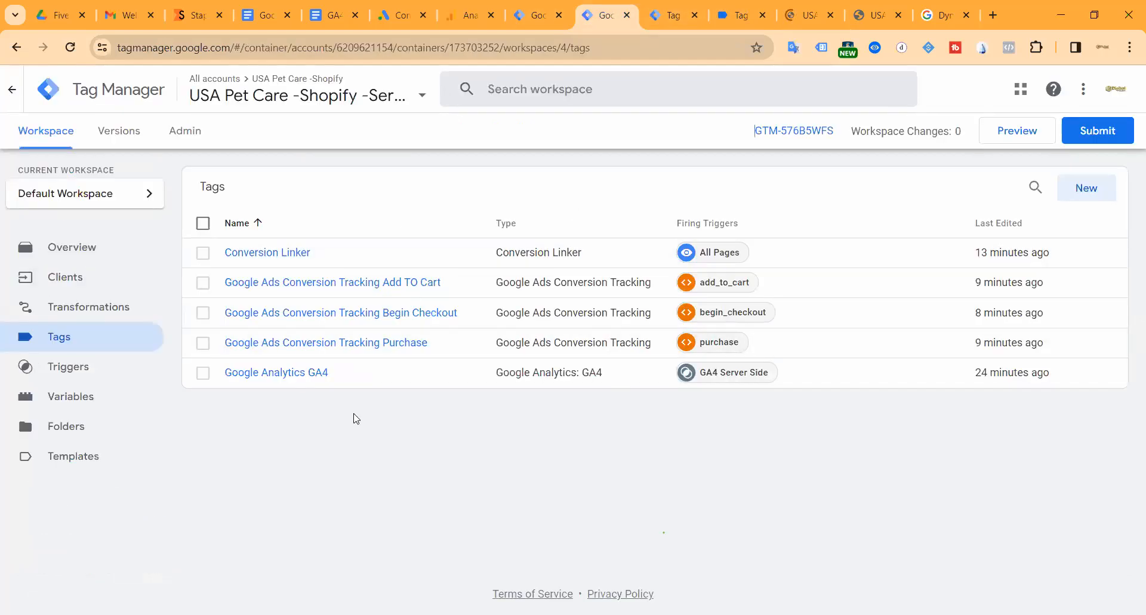
Copy the purchase Event Name from the server debug preview and replace the view_search_results line in the tracking document with "purchase|".
click(533, 15)
click(667, 17)
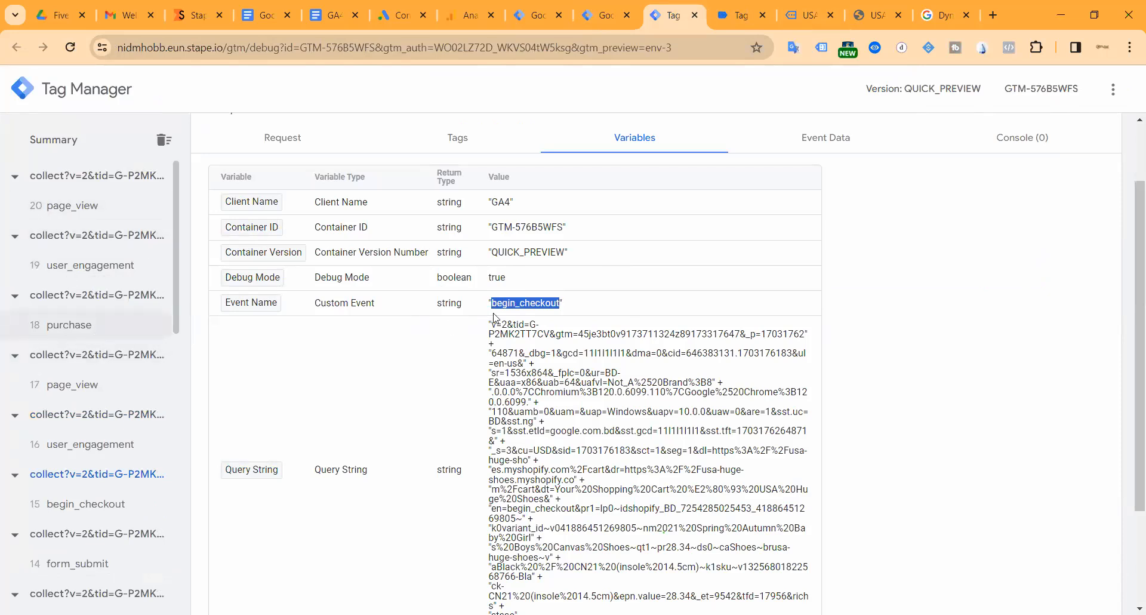
double_click(511, 303)
key(ctrl+c)
click(331, 15)
drag(448, 356, 332, 343)
click(378, 417)
drag(459, 361, 299, 322)
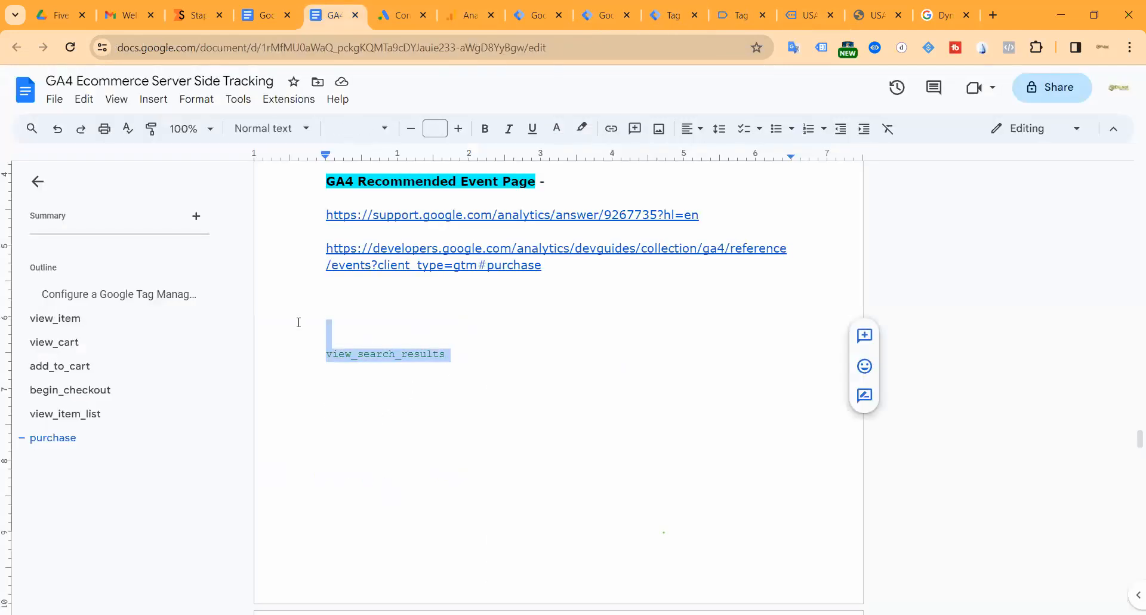
key(BackSpace)
key(ctrl+v)
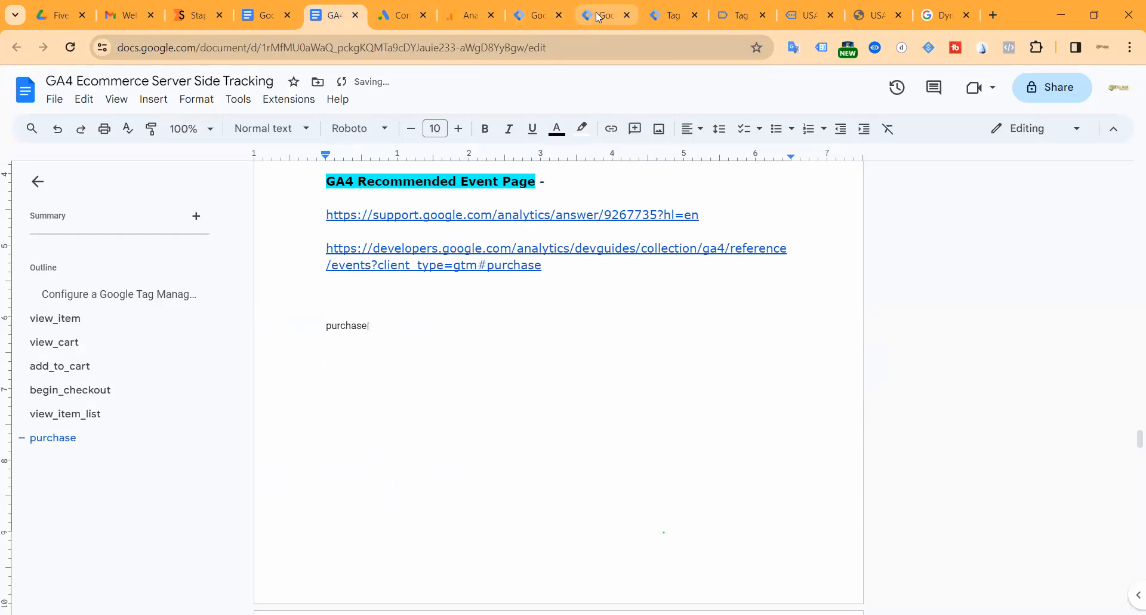
Copy the begin_checkout Event Name from the server debug preview and append "begin_checkout|" to the purchase line in the tracking document.
click(652, 17)
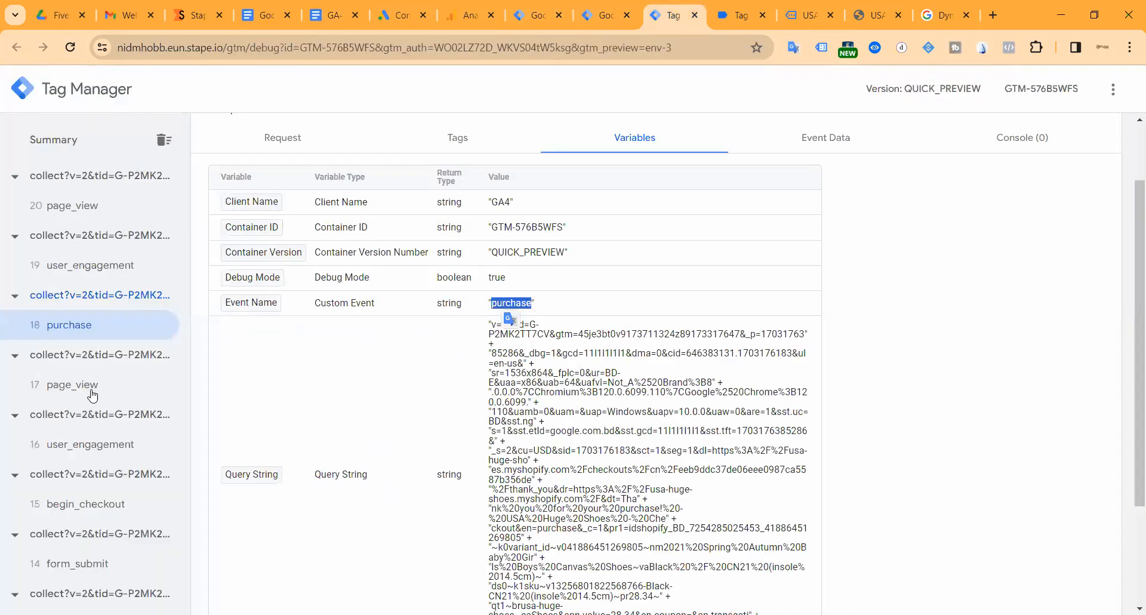
scroll(96, 414, down, 3)
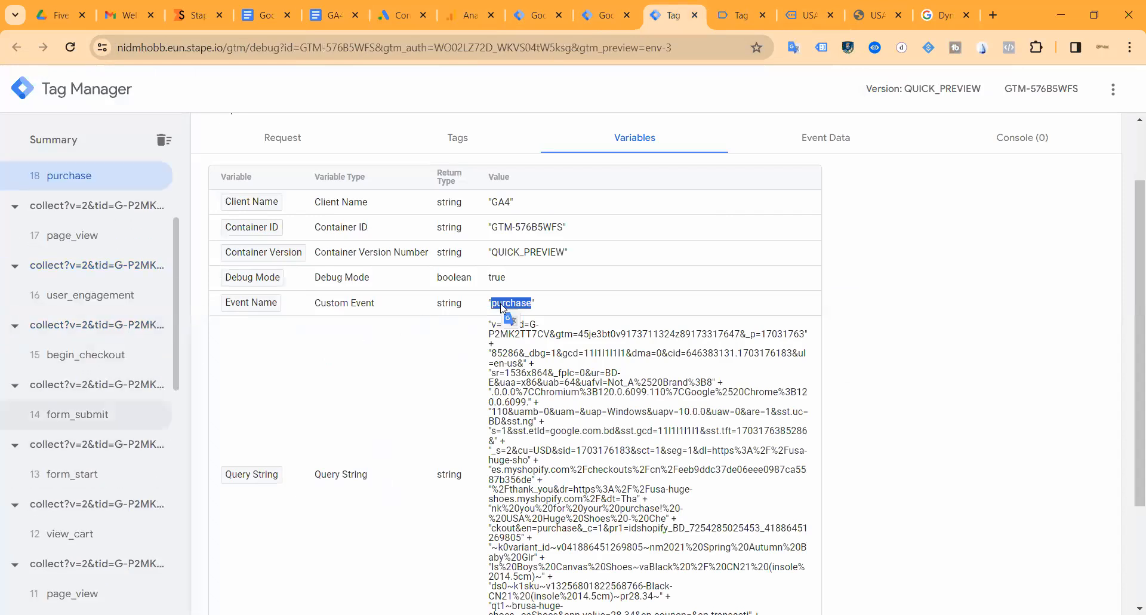
click(86, 355)
double_click(525, 303)
key(ctrl+c)
click(350, 14)
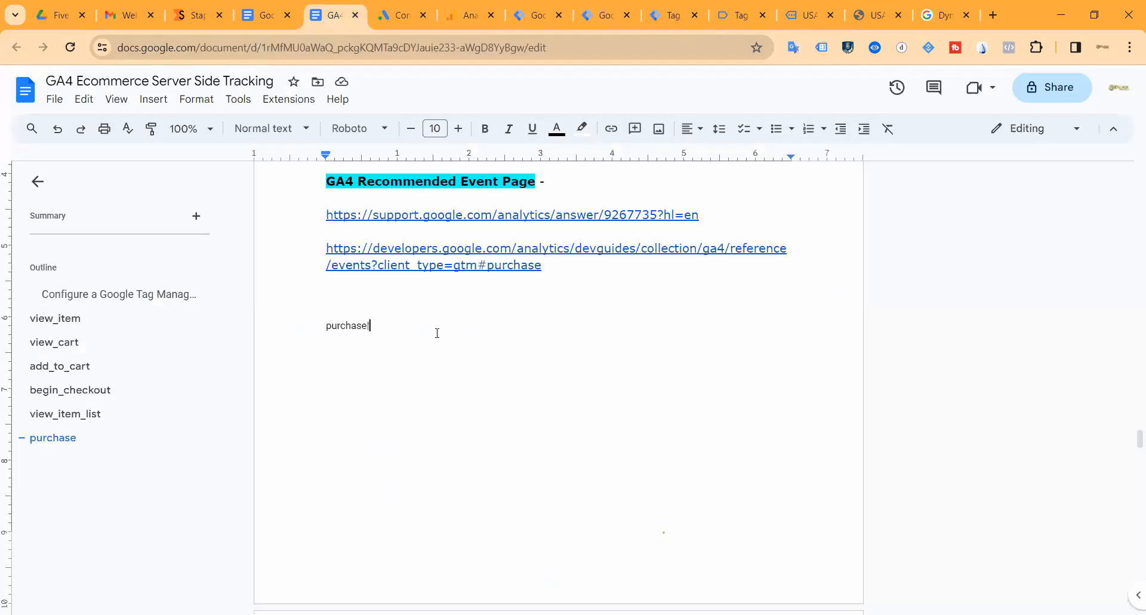
key(ctrl+v)
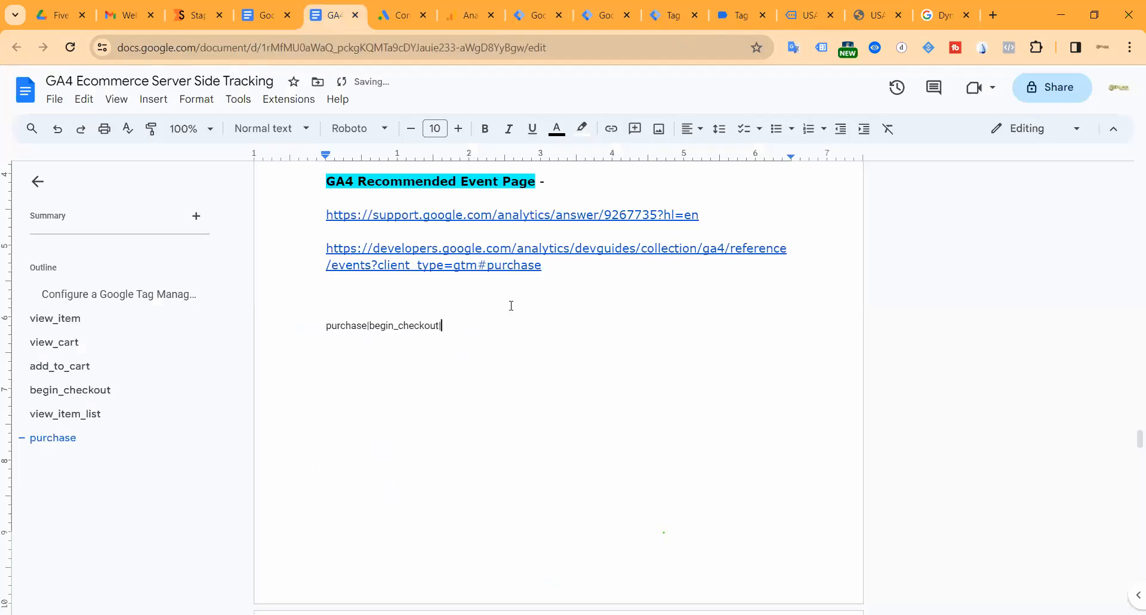
Copy the add_to_cart Event Name from the server debug preview and append it to the event line in the tracking document.
click(673, 15)
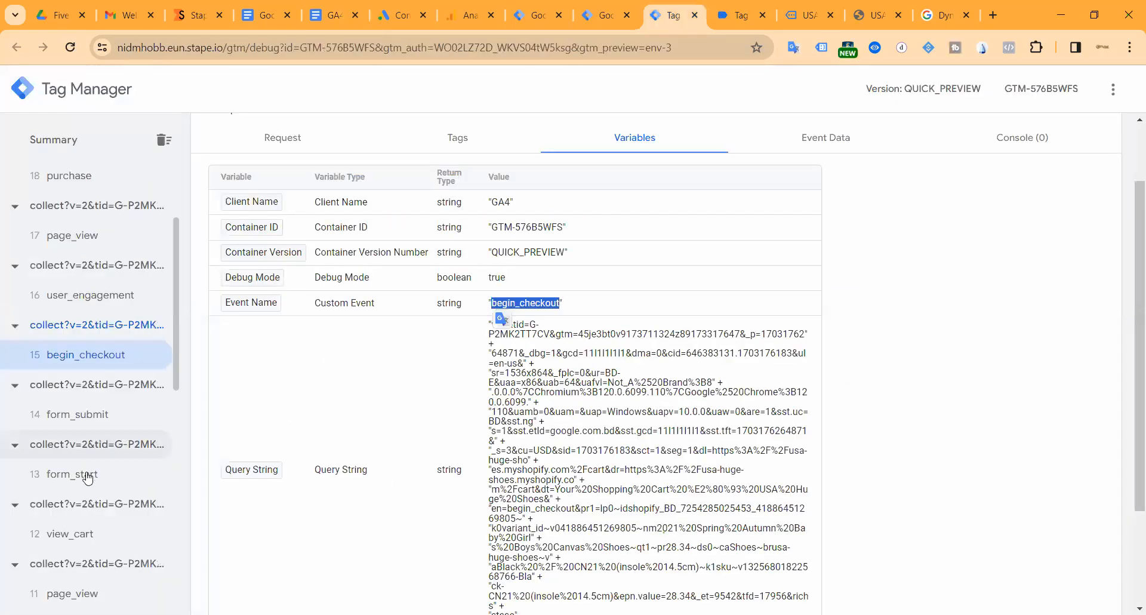
scroll(90, 527, down, 2)
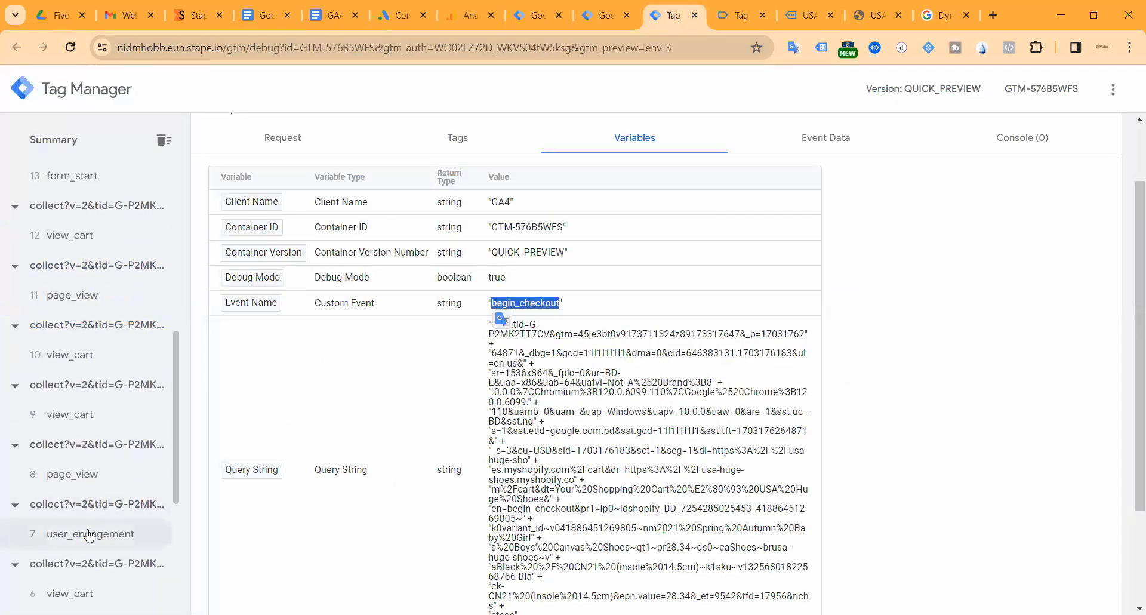
scroll(88, 544, down, 2)
click(90, 506)
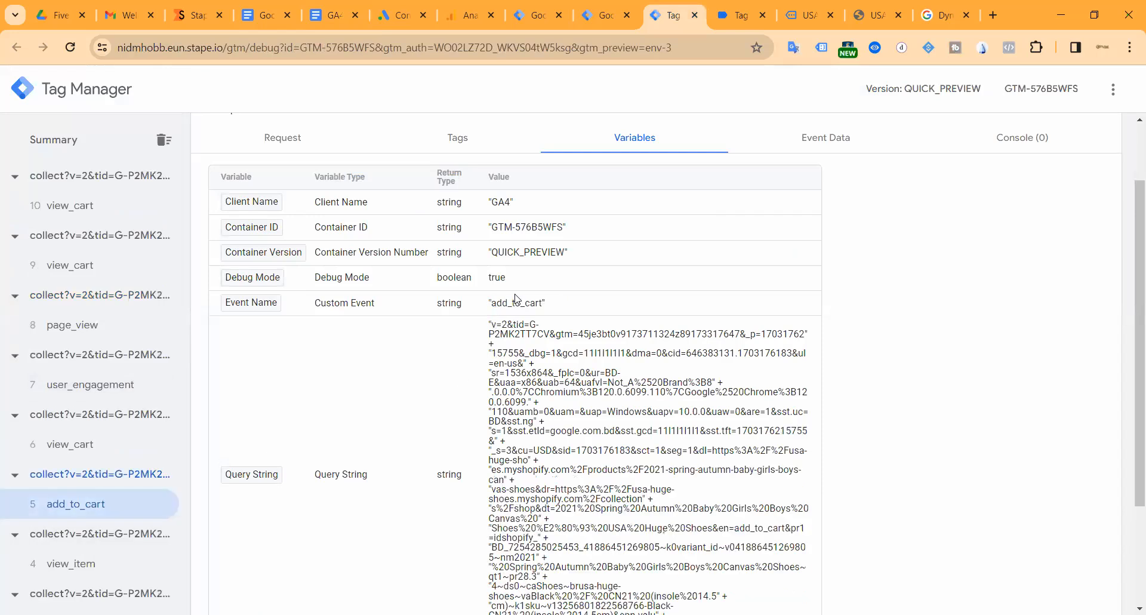
double_click(517, 302)
key(ctrl+c)
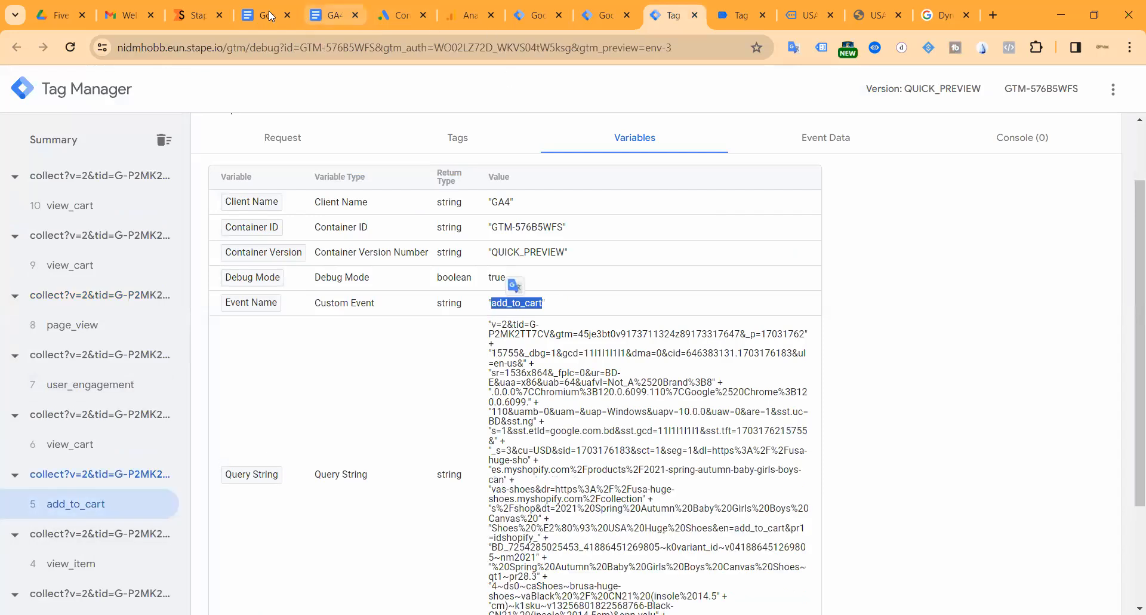
click(269, 16)
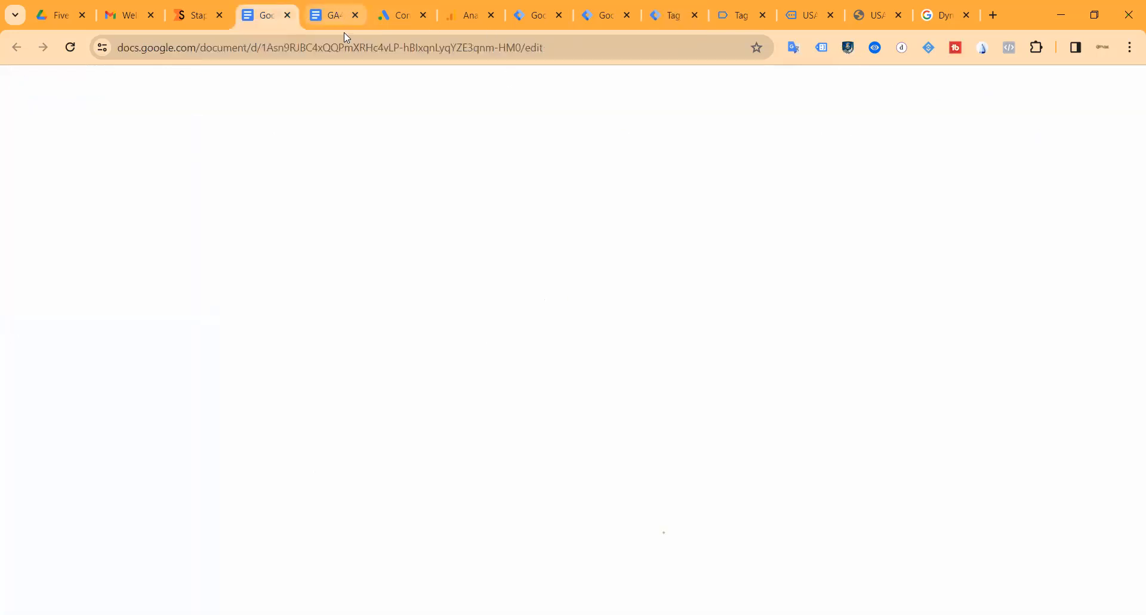
click(337, 16)
key(ctrl+v)
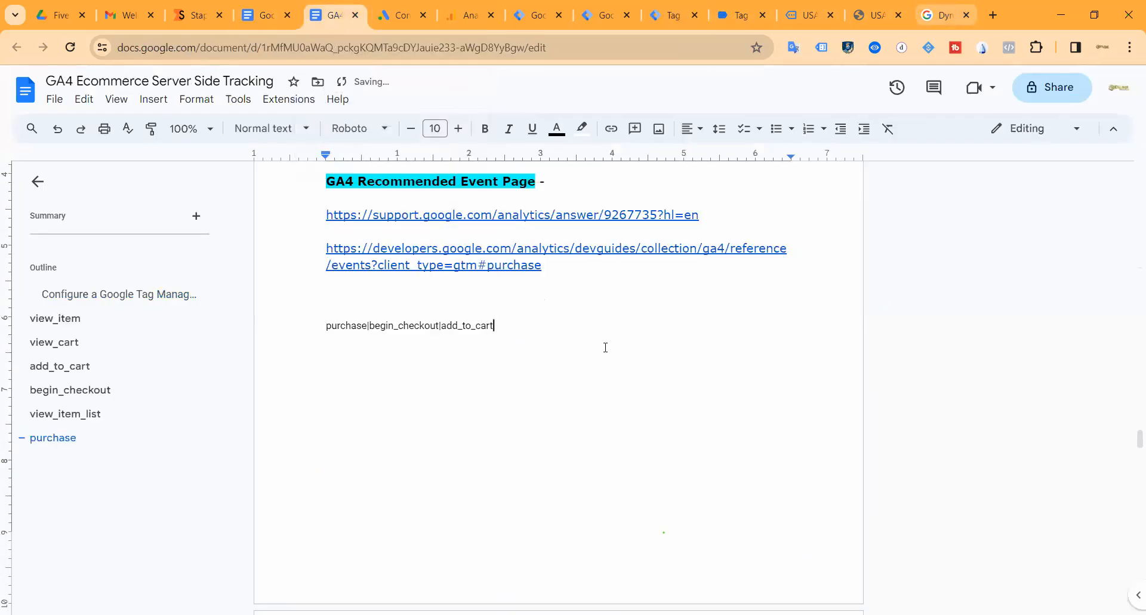
Check the help article's event name table, and copy the full purchase|begin_checkout|add_to_cart line from the tracking document.
click(945, 15)
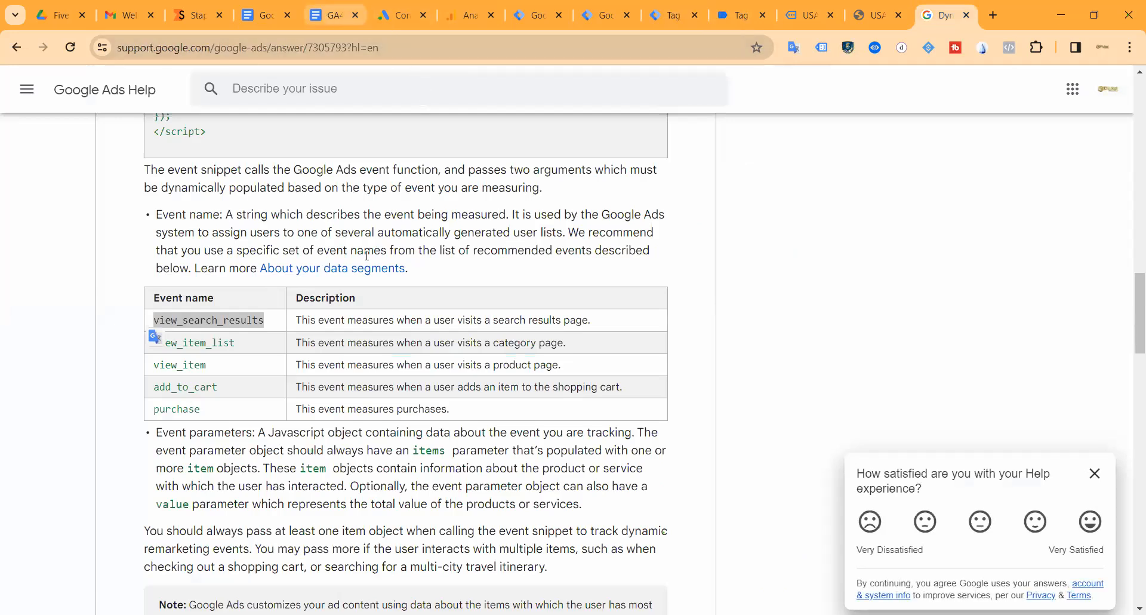
click(328, 17)
drag(530, 328, 316, 327)
key(ctrl+c)
Create a Custom Event trigger in the server container with event name purchase|begin_checkout|add_to_cart and regex matching enabled.
click(658, 17)
click(592, 17)
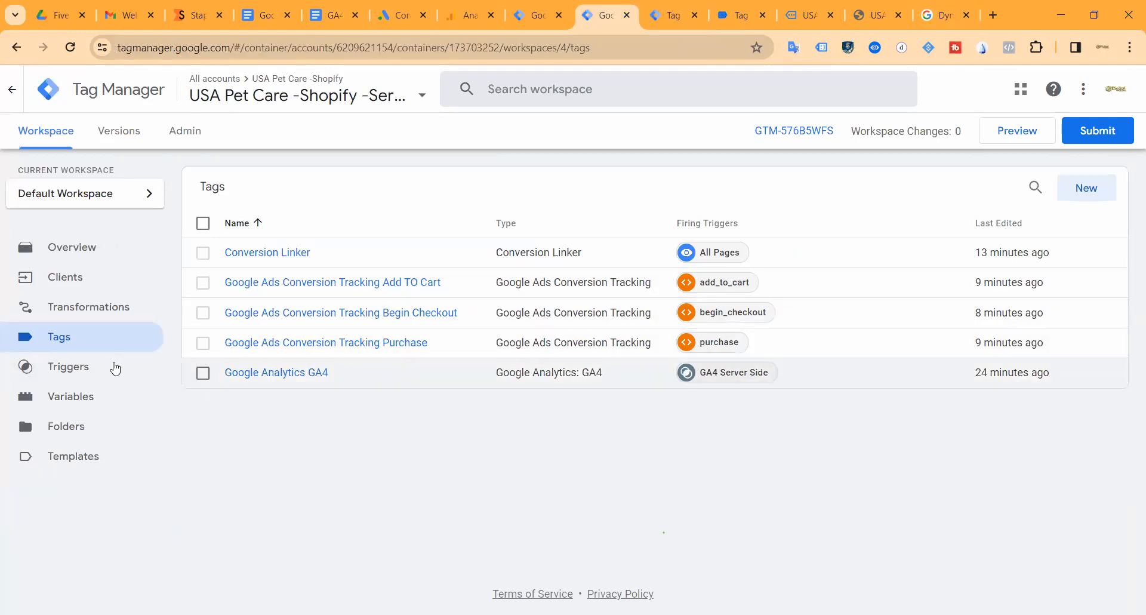
click(117, 368)
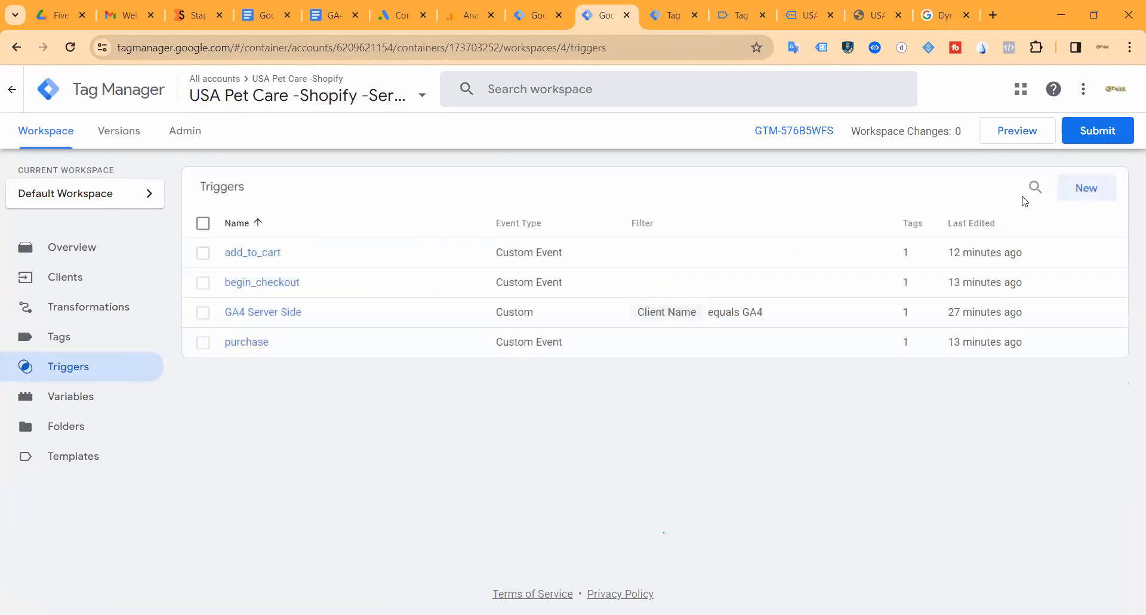
click(1087, 188)
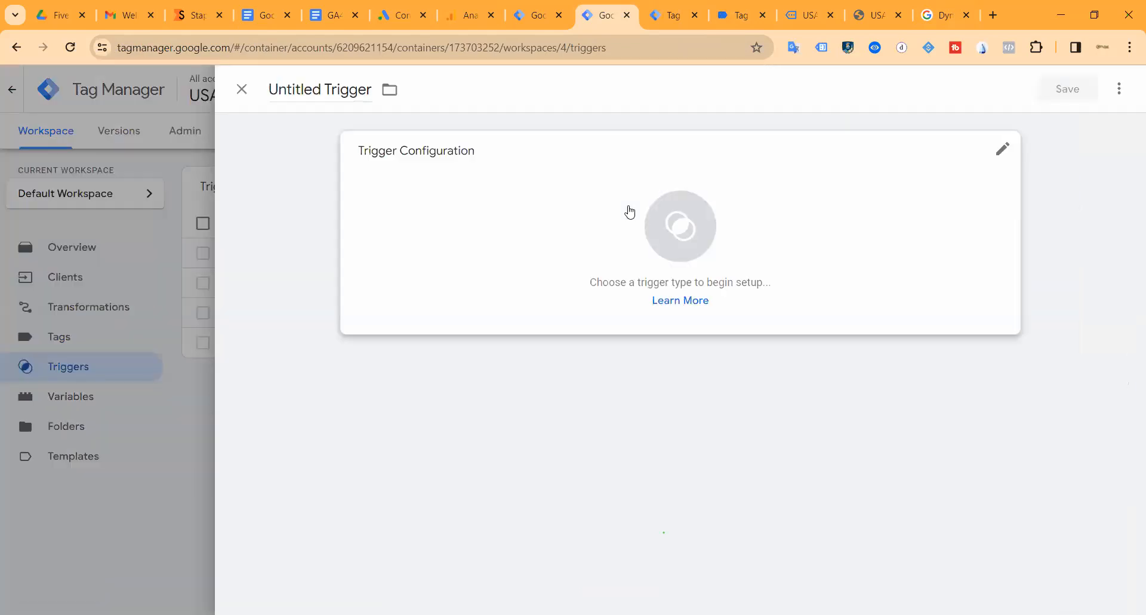
click(844, 238)
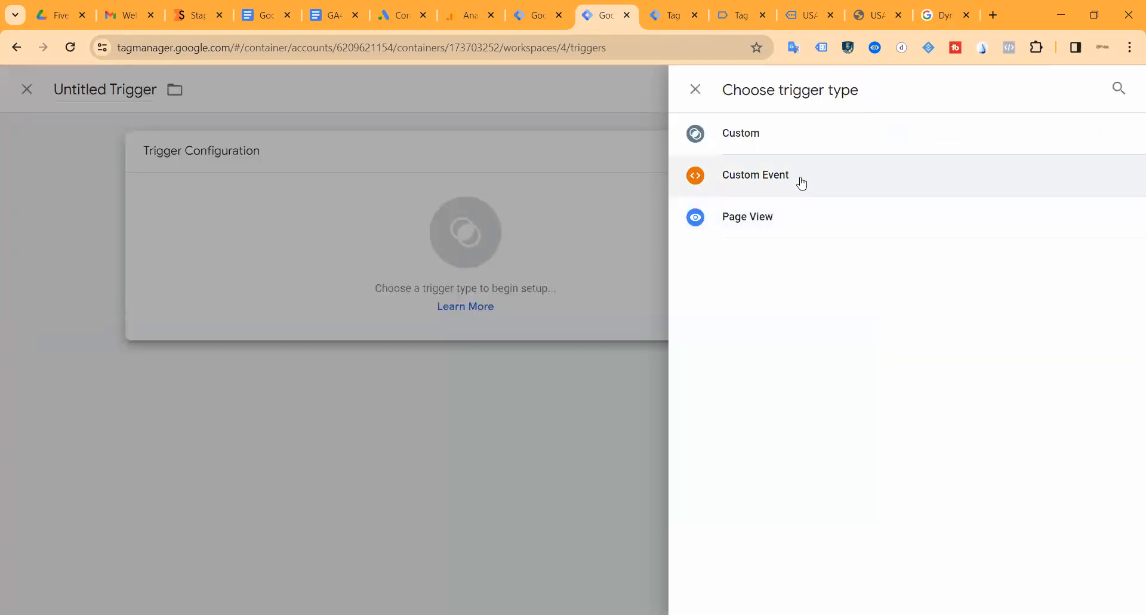
click(764, 174)
click(446, 301)
key(ctrl+v)
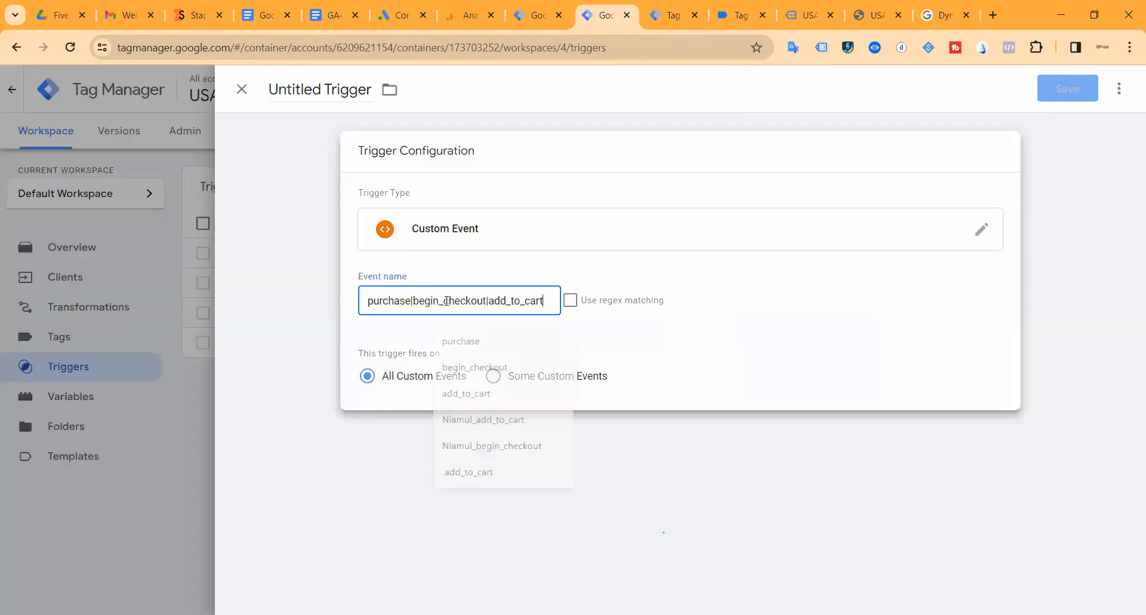
click(570, 301)
Name the new custom event trigger "Re markteing" and save it.
double_click(311, 98)
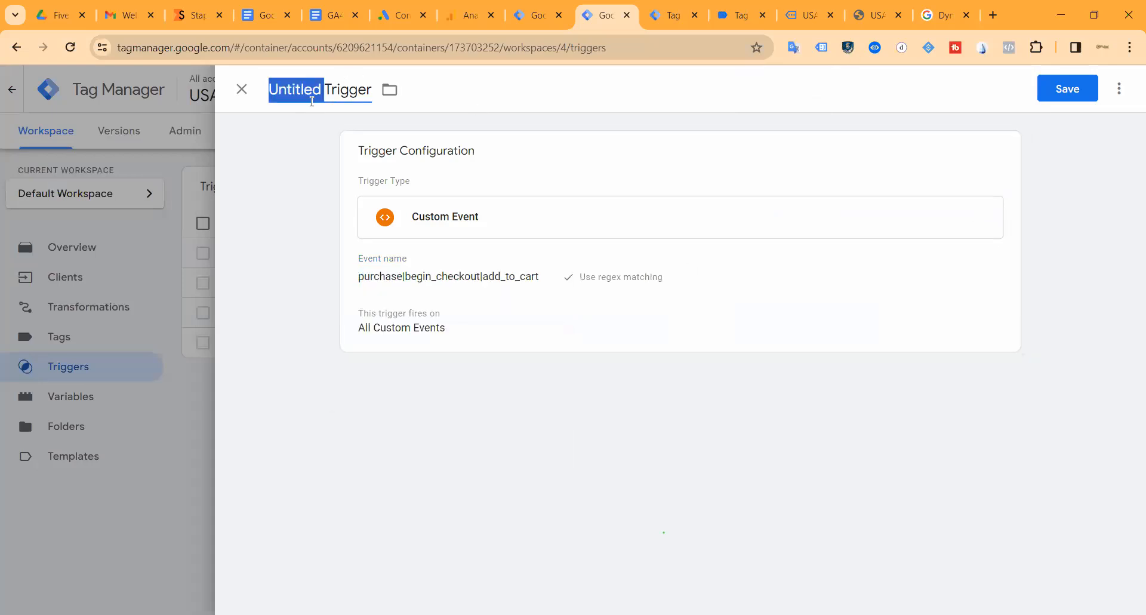
triple_click(327, 88)
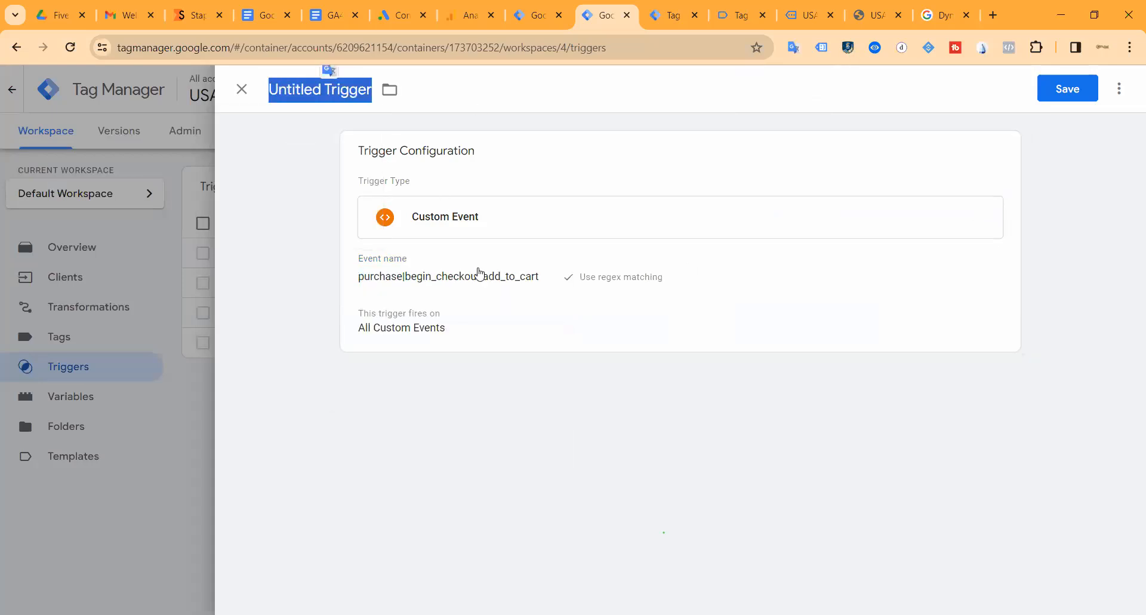
click(464, 289)
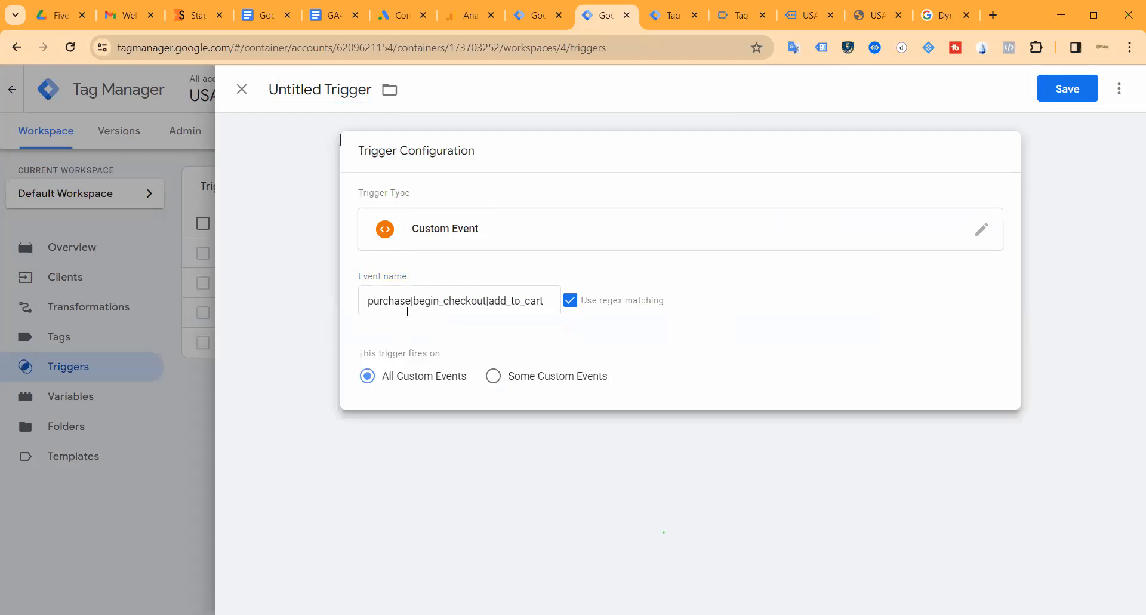
click(413, 301)
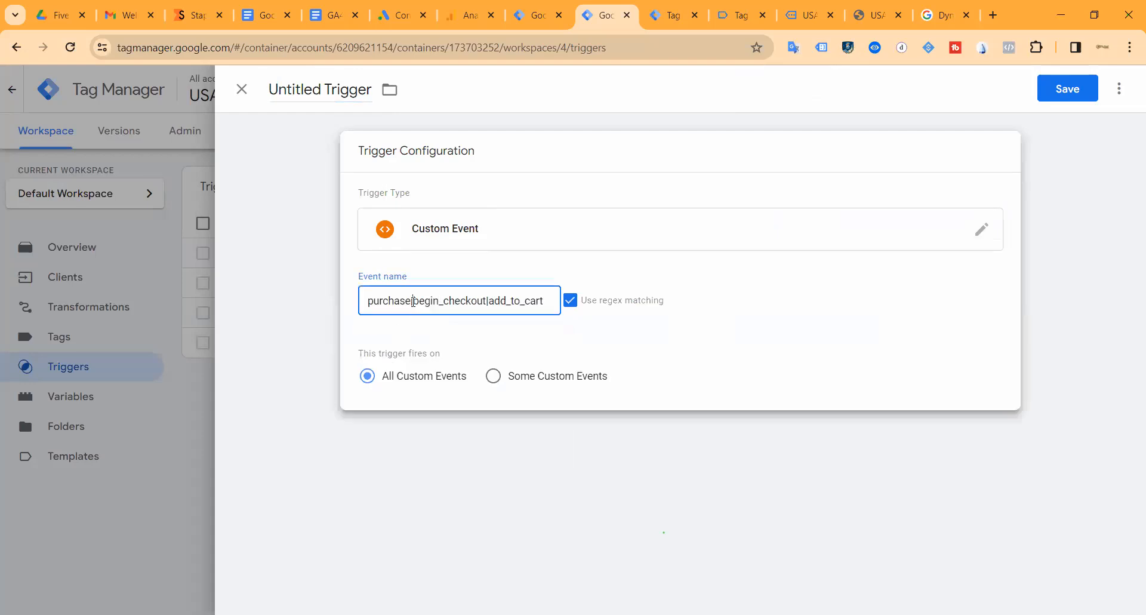
triple_click(299, 93)
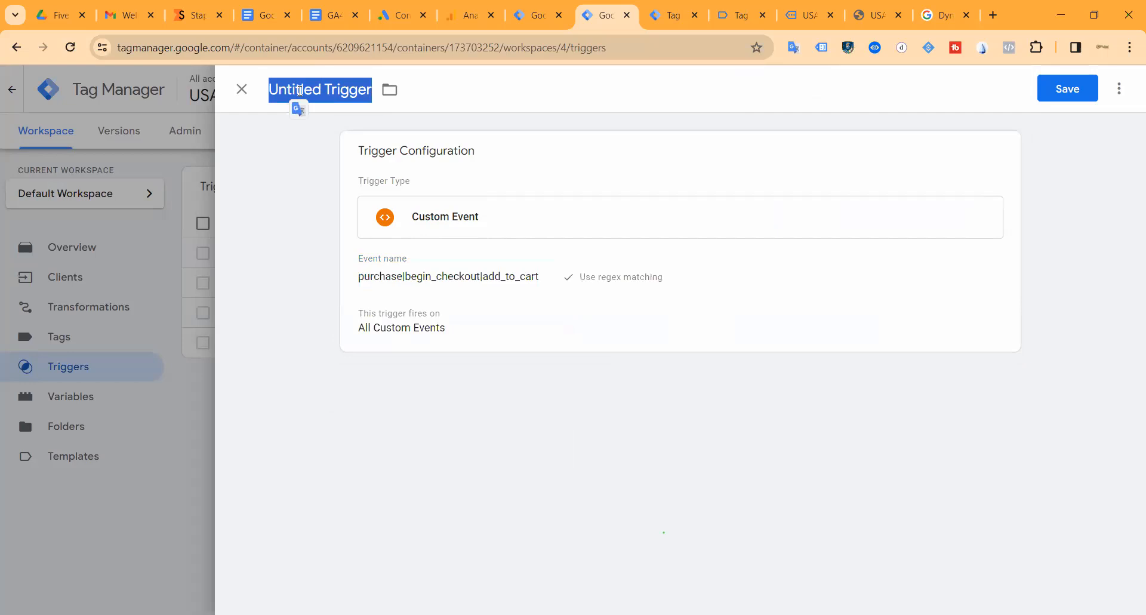
text(Re mErking TA)
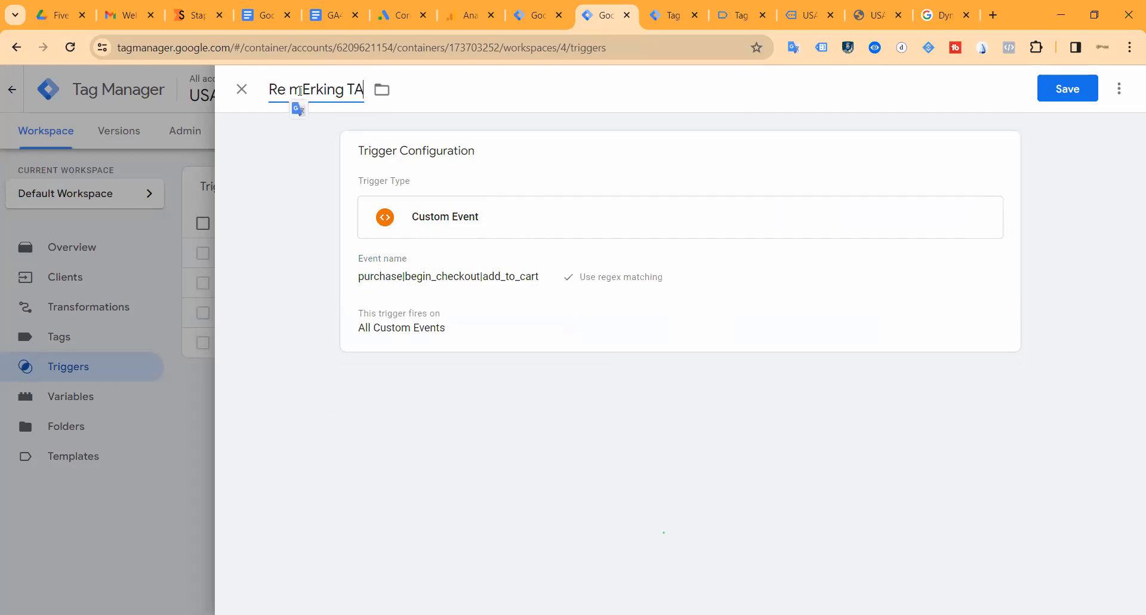
key(BackSpace)
key(BackSpace)
key(BackSpace)
key(BackSpace)
key(BackSpace)
key(BackSpace)
key(BackSpace)
key(BackSpace)
key(BackSpace)
key(BackSpace)
key(BackSpace)
key(BackSpace)
key(BackSpace)
text(Re markteing TAg)
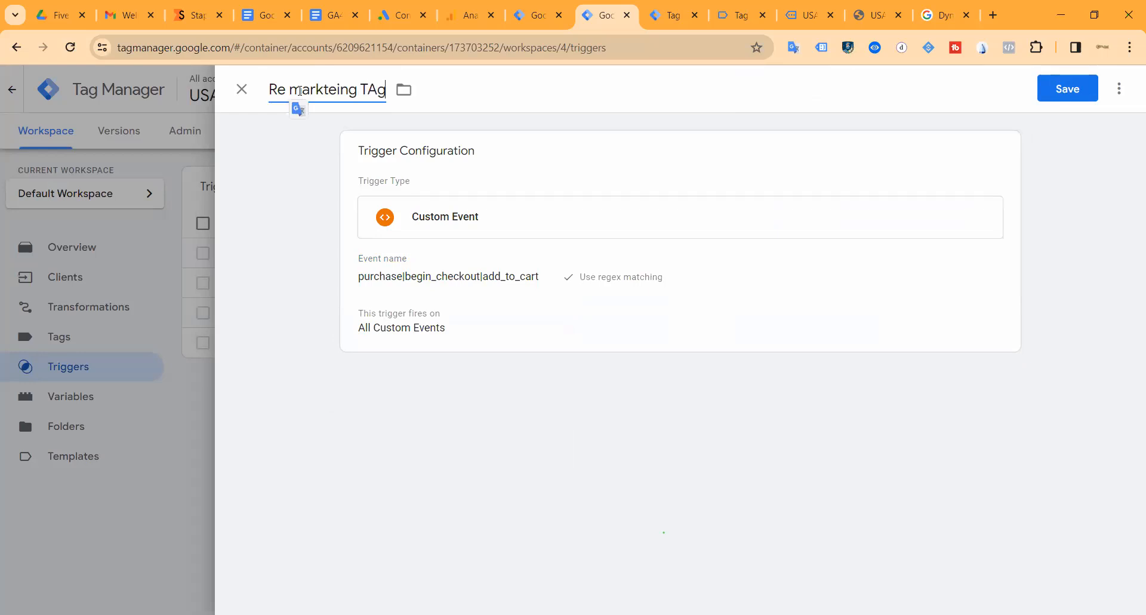
key(BackSpace)
key(BackSpace)
key(BackSpace)
key(BackSpace)
click(1042, 99)
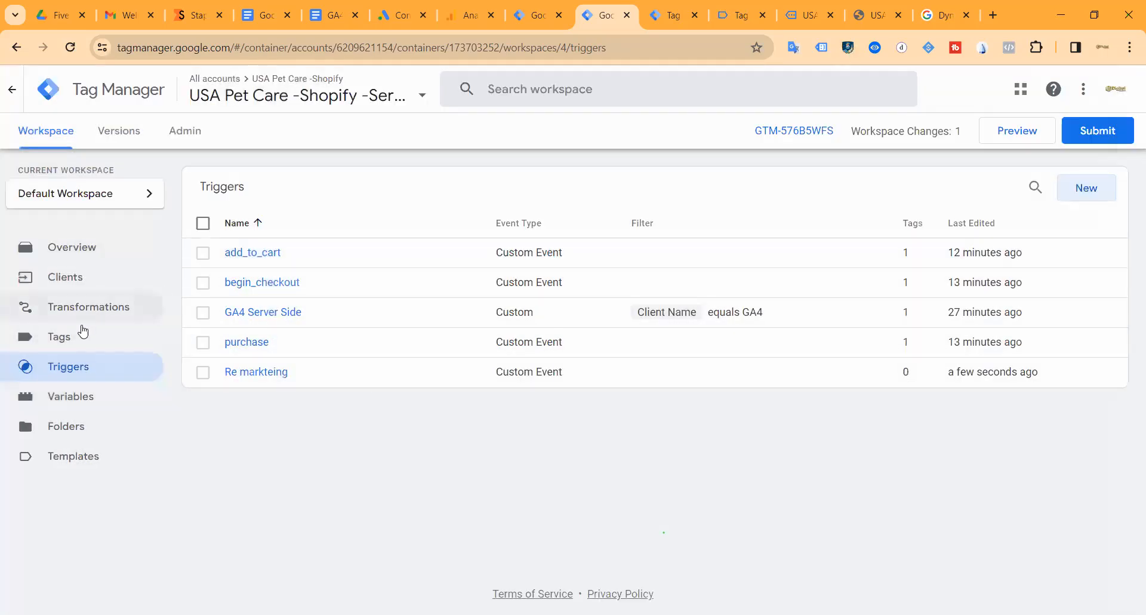
Create a new tag of type Google Ads Remarketing in the server container.
click(78, 336)
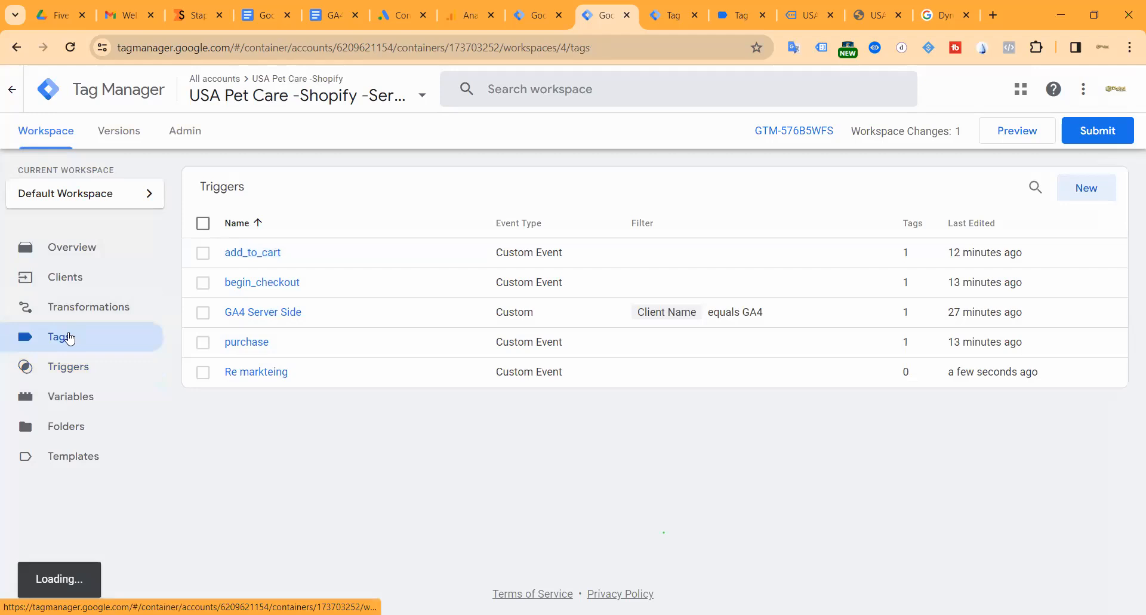
click(1088, 190)
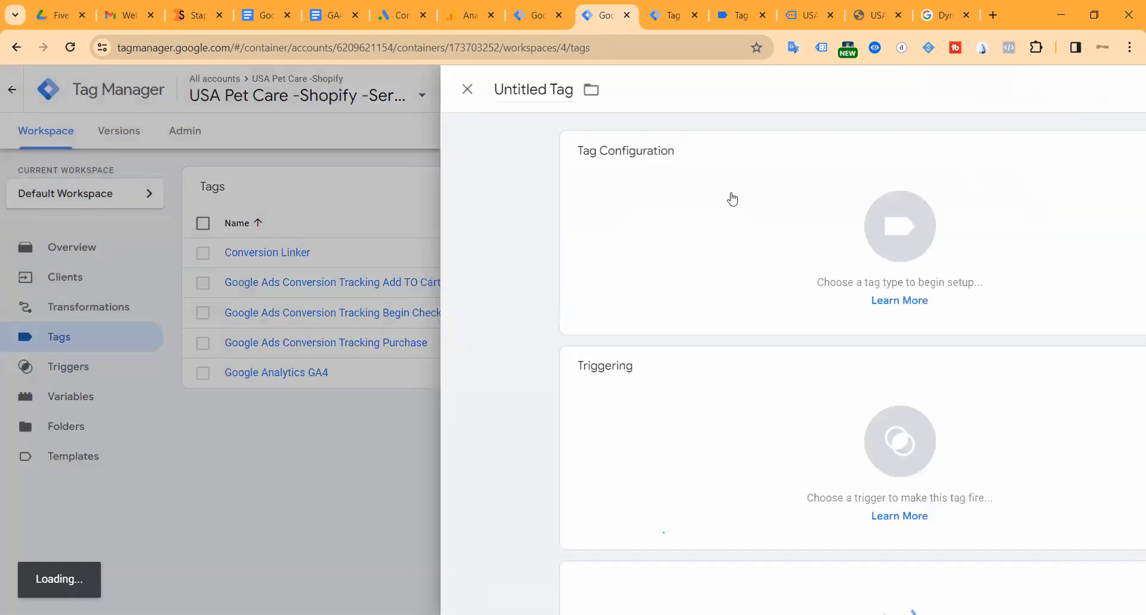
click(675, 204)
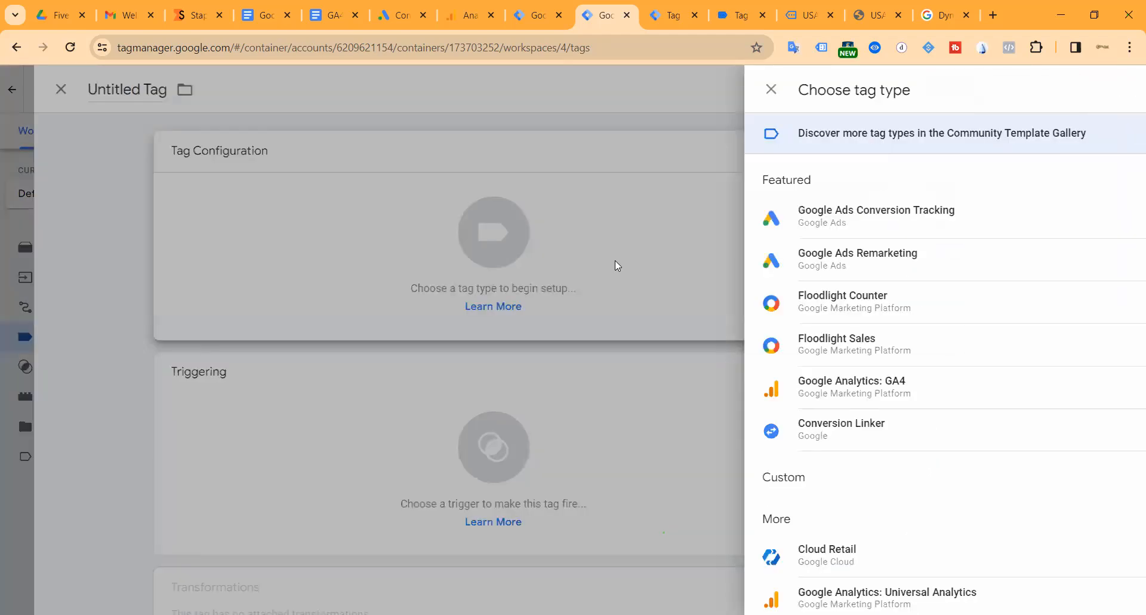
click(793, 253)
click(461, 312)
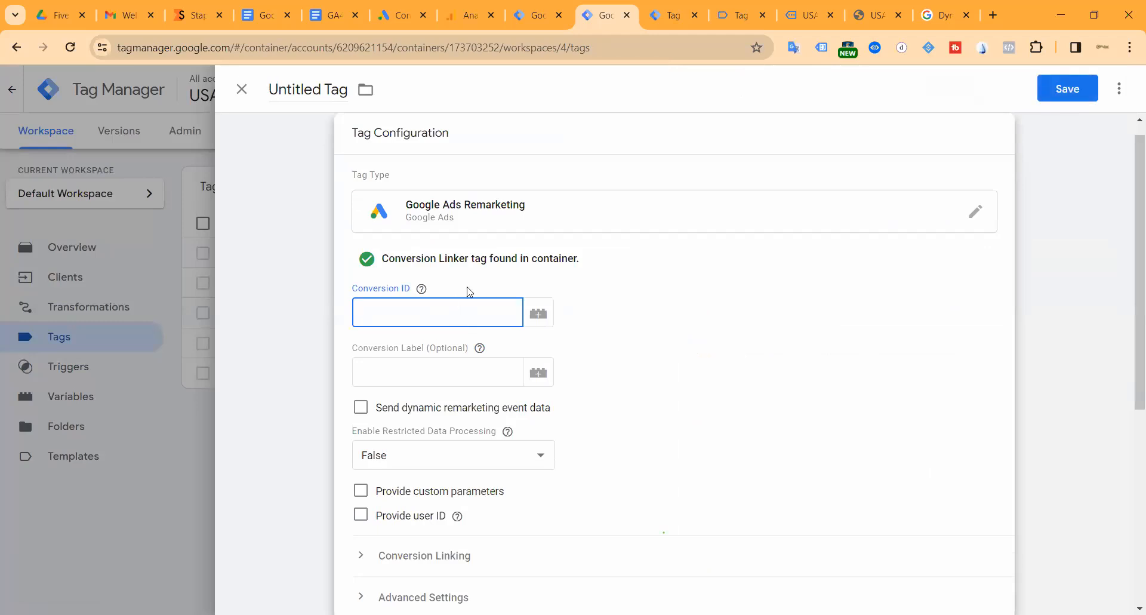
Set the remarketing tag's Conversion ID to the {{Google Ads Conversion ID}} variable.
click(533, 20)
click(385, 18)
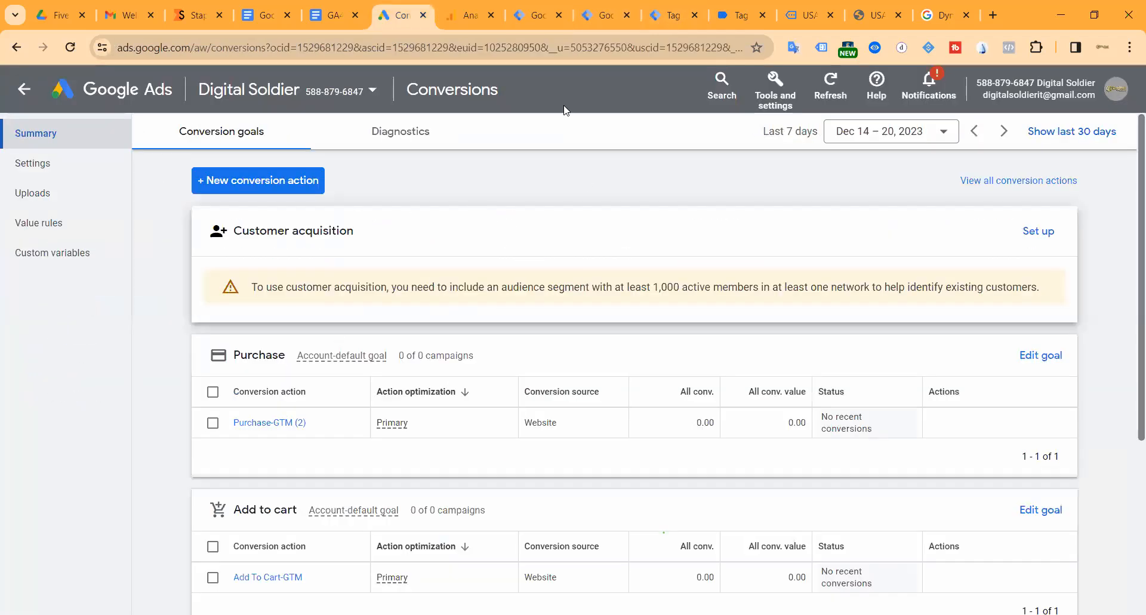
click(599, 16)
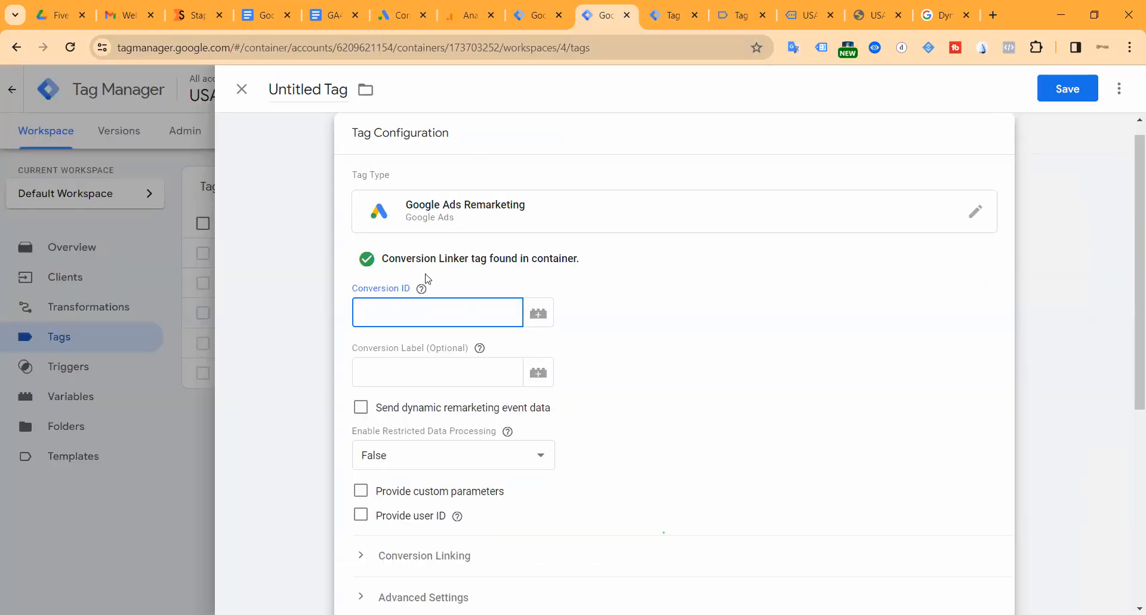
click(421, 289)
click(548, 324)
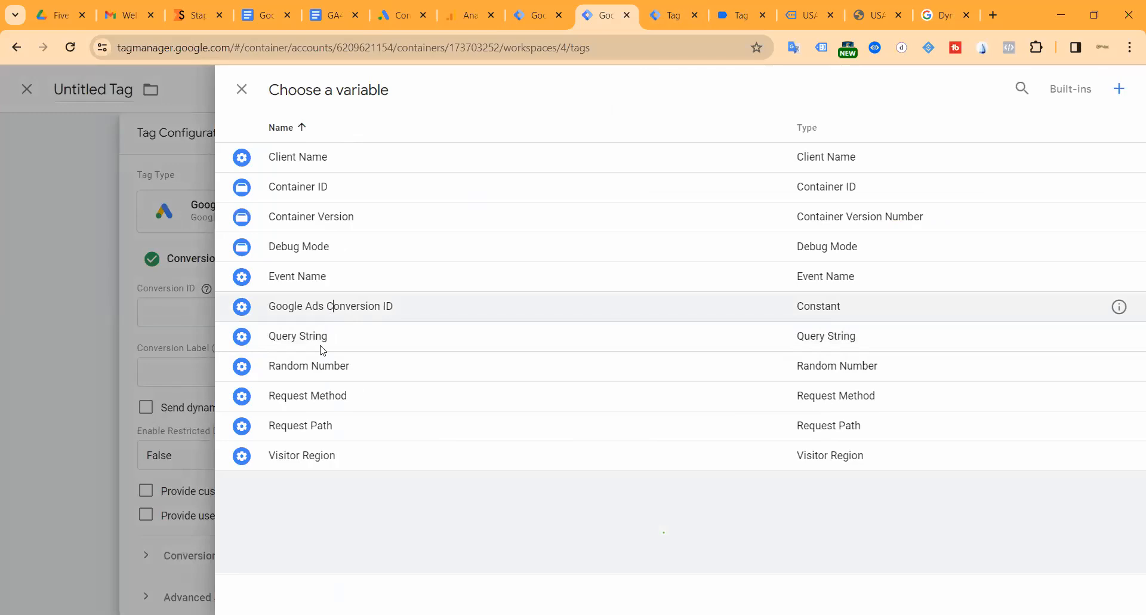
click(325, 306)
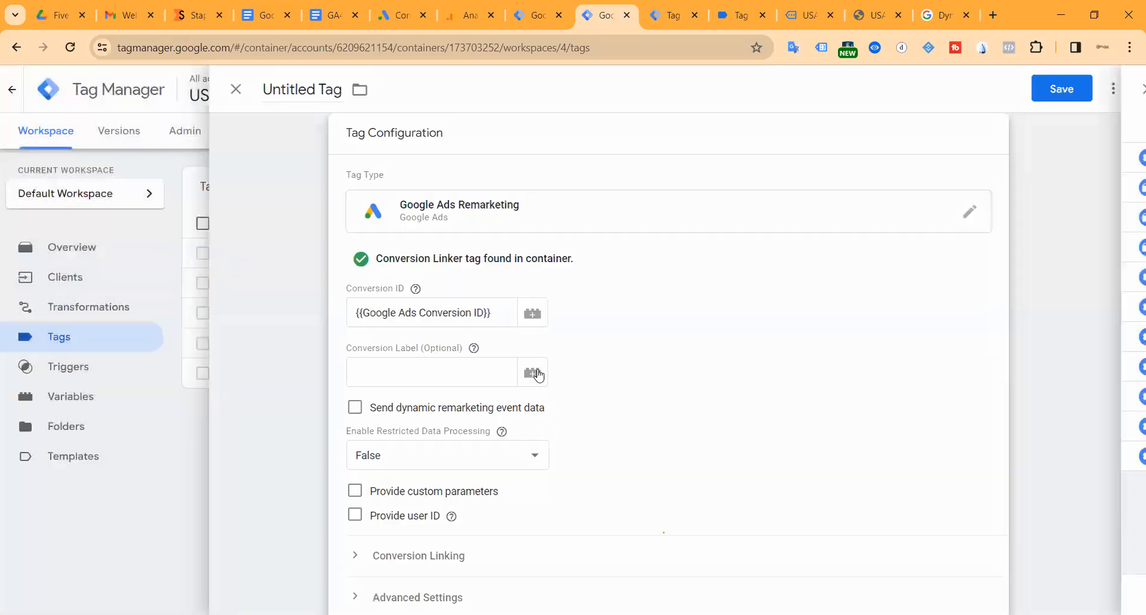
Enable sending dynamic remarketing event data in the tag, with Event data as the data source.
scroll(517, 345, down, 2)
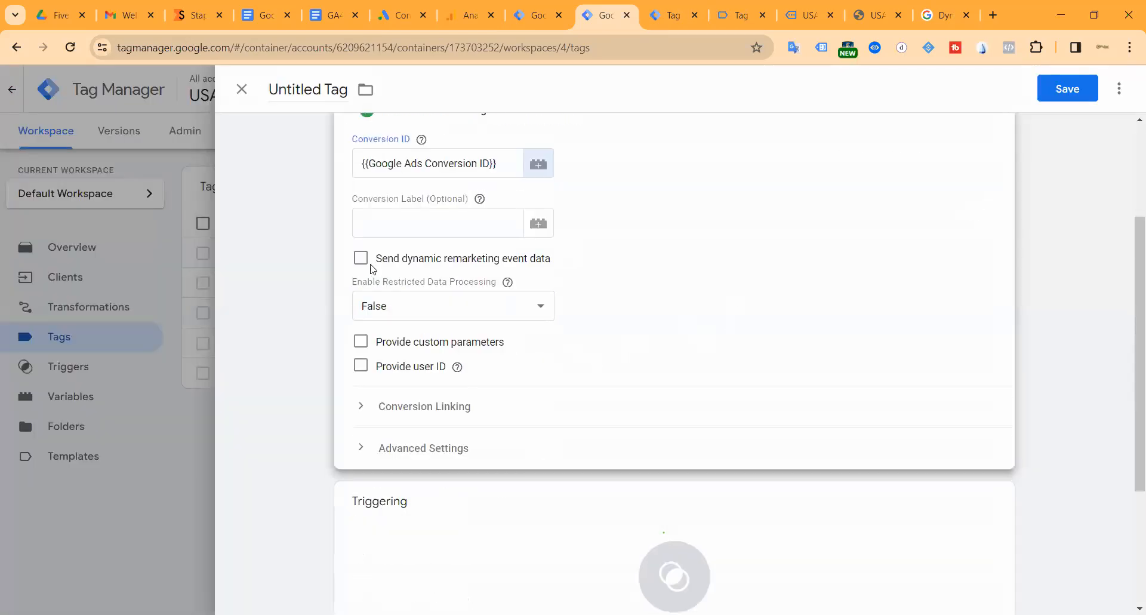
drag(378, 264, 558, 261)
click(655, 261)
click(361, 258)
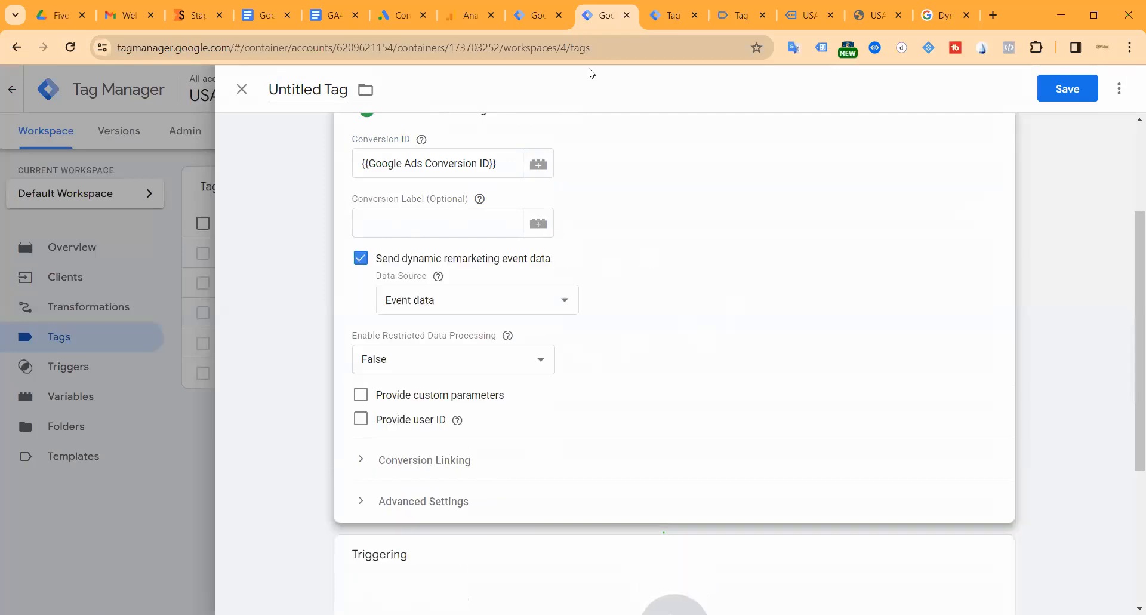
Examine the item data in the purchase event's data layer push and the add_to_cart query string in the server debug preview.
click(664, 24)
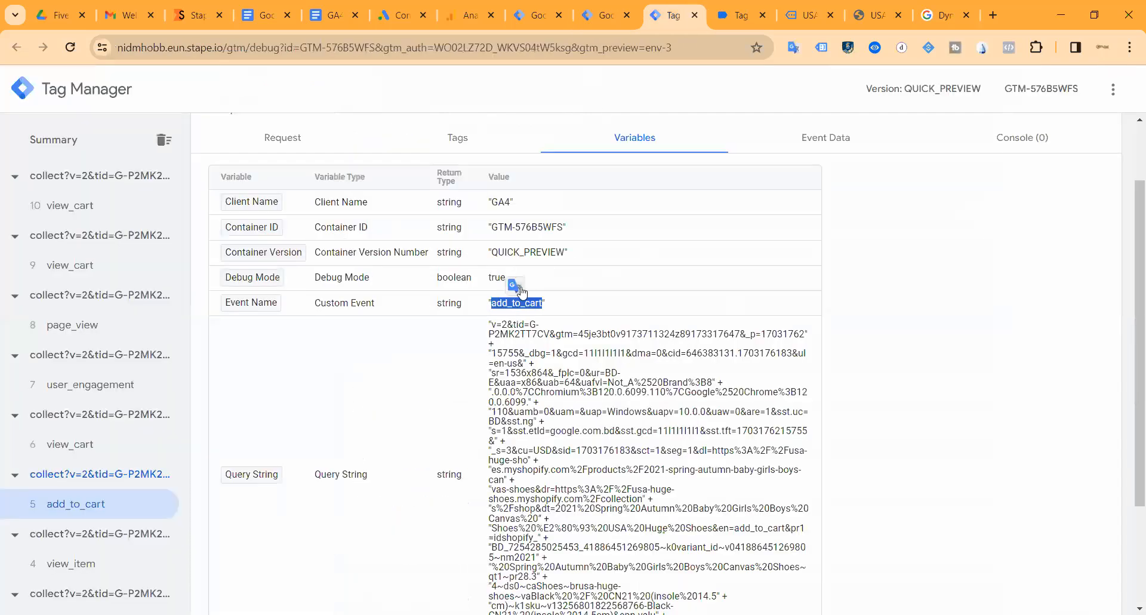
scroll(500, 164, down, 3)
click(743, 18)
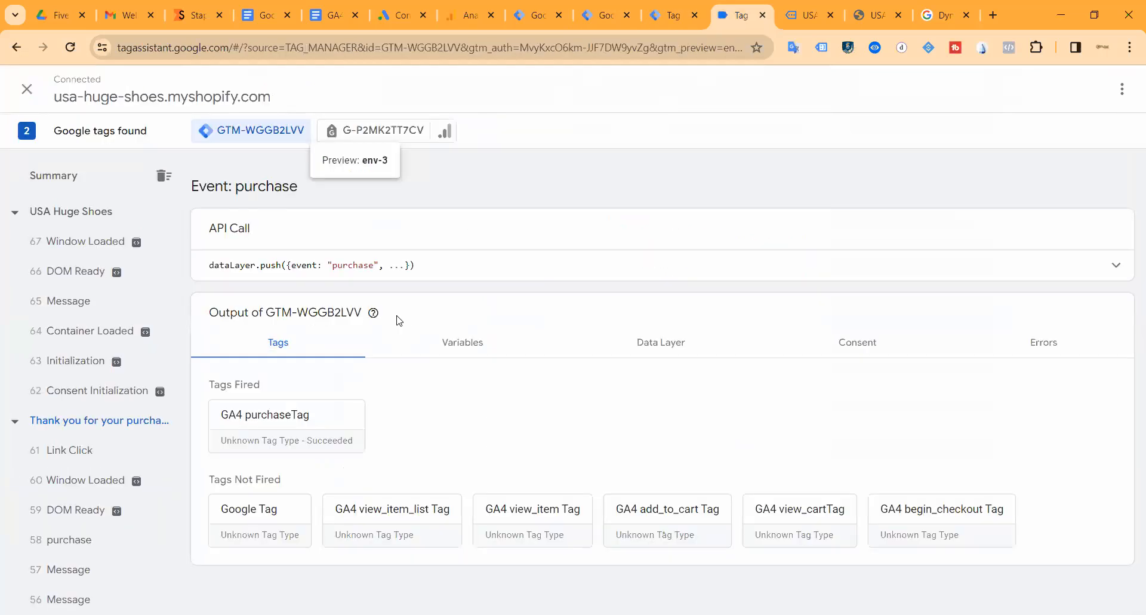
click(712, 270)
scroll(335, 386, down, 2)
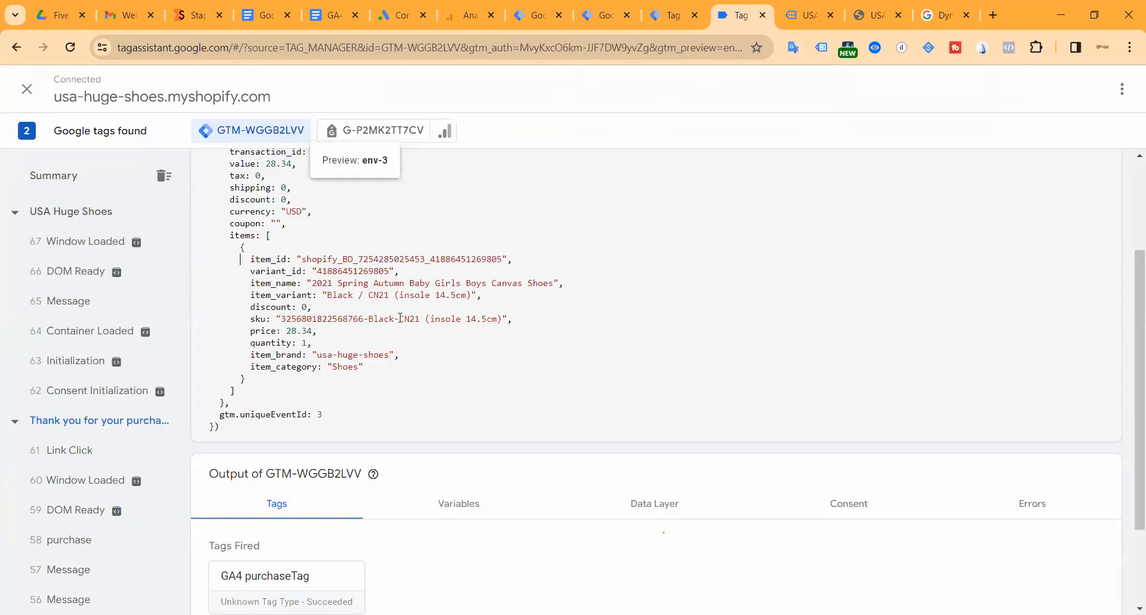
drag(240, 259, 336, 385)
click(657, 21)
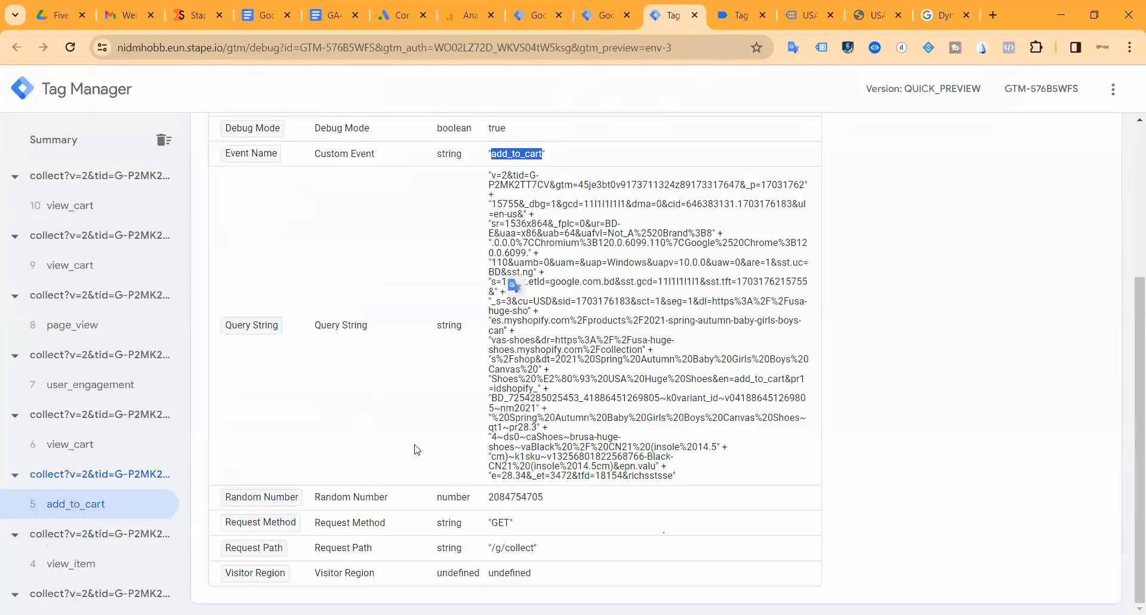
drag(501, 301, 543, 438)
scroll(514, 370, up, 4)
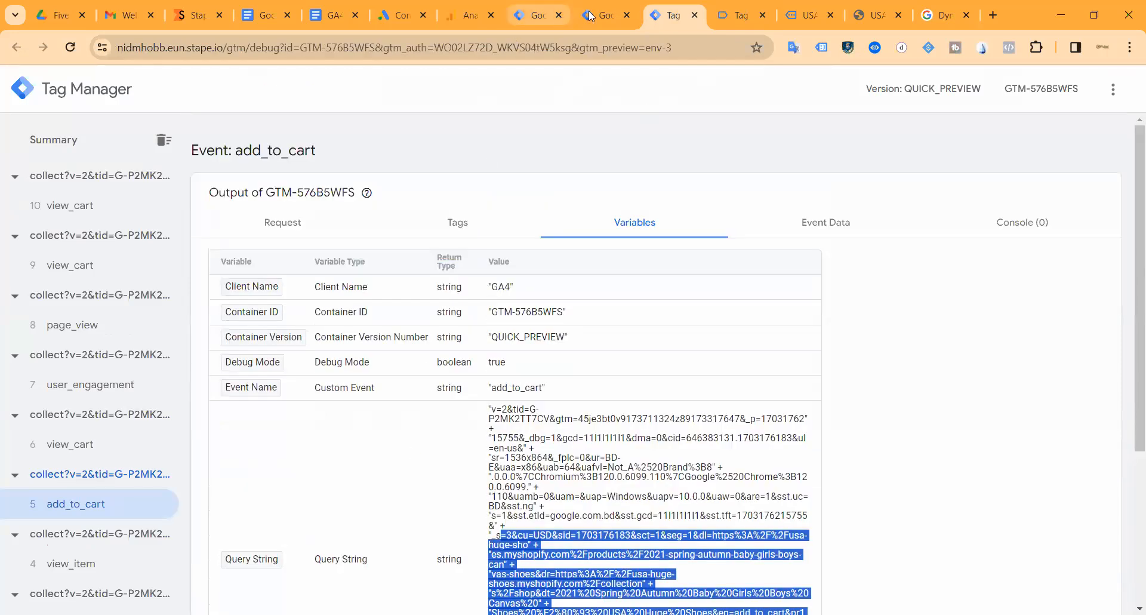
click(538, 16)
Enable Provide user ID in the remarketing tag, with Event data as the data source.
click(604, 16)
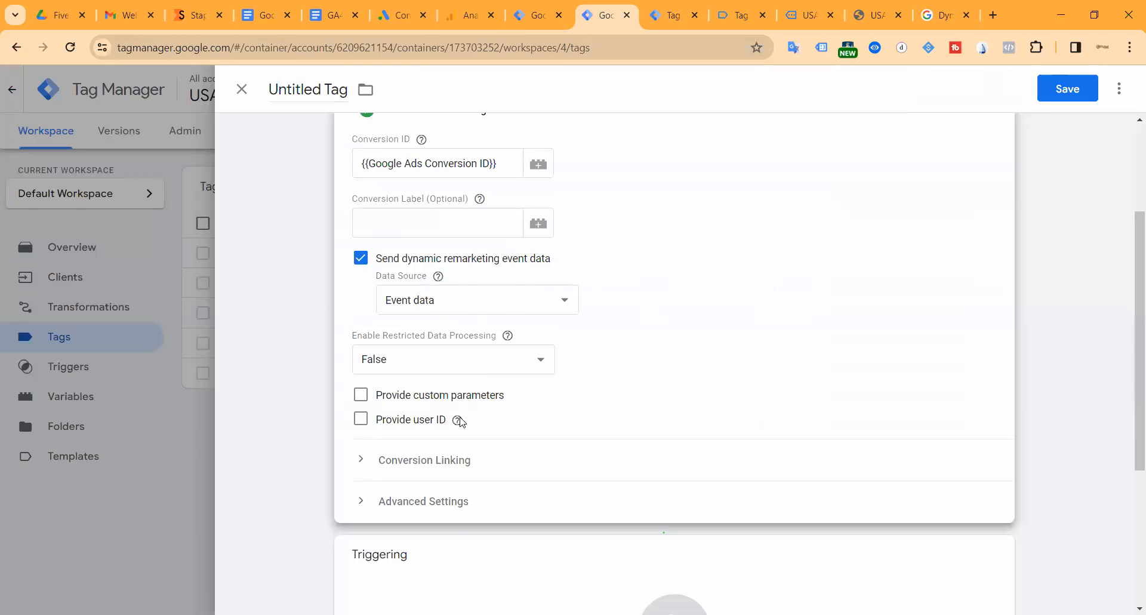
click(361, 420)
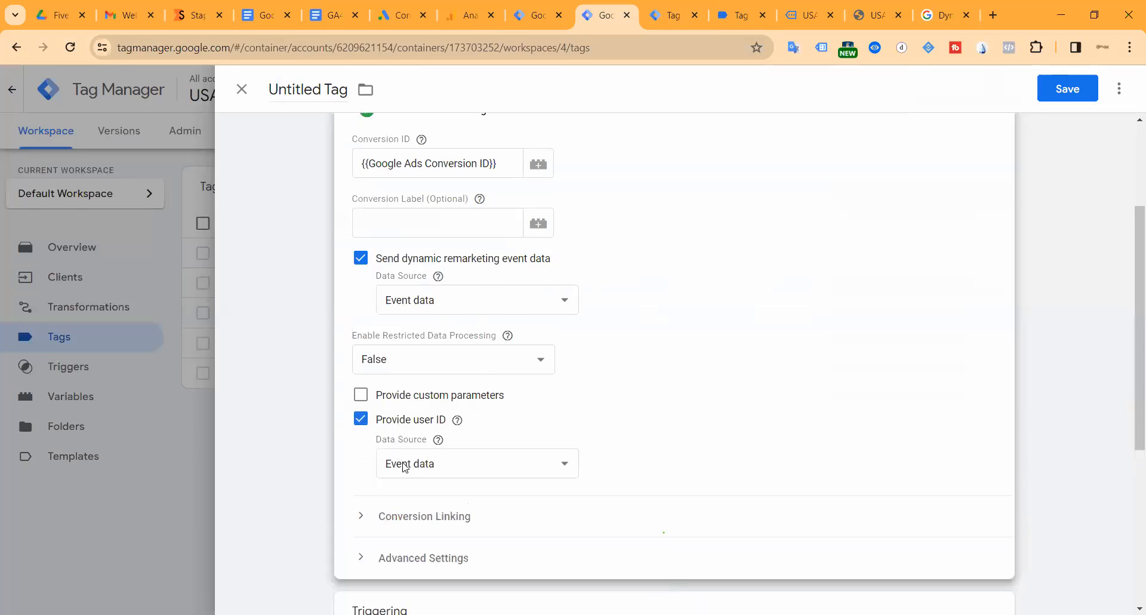
scroll(615, 373, down, 2)
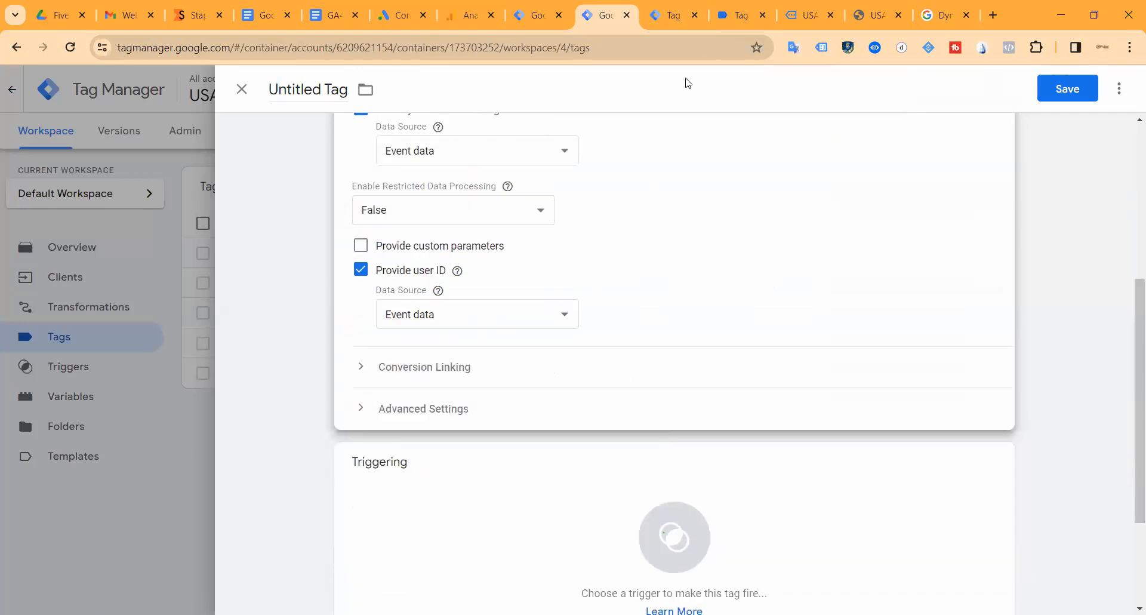
click(674, 15)
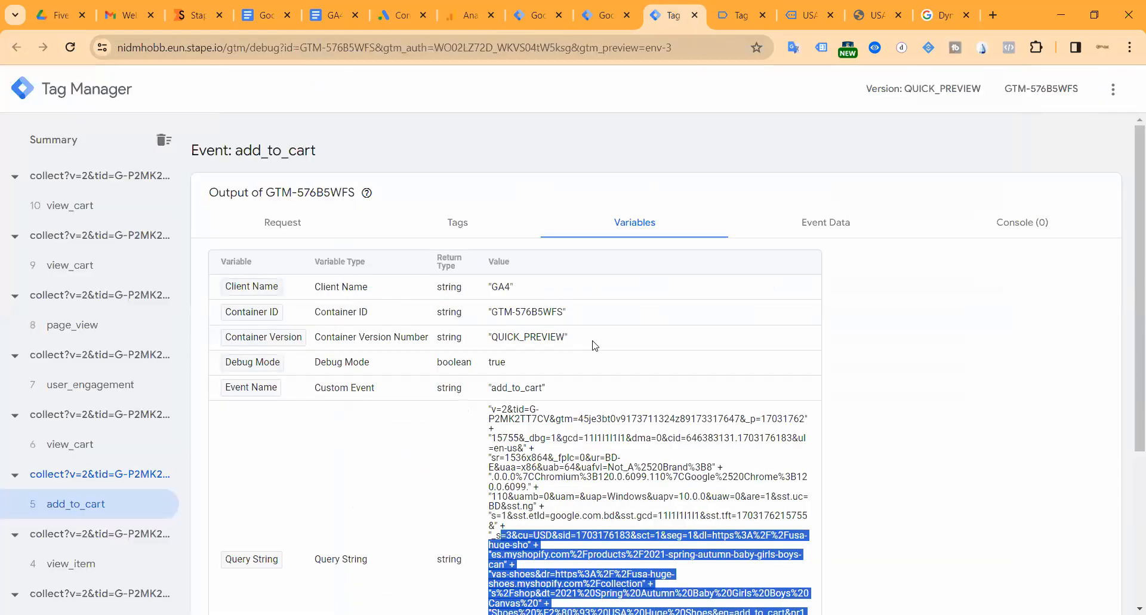
click(593, 18)
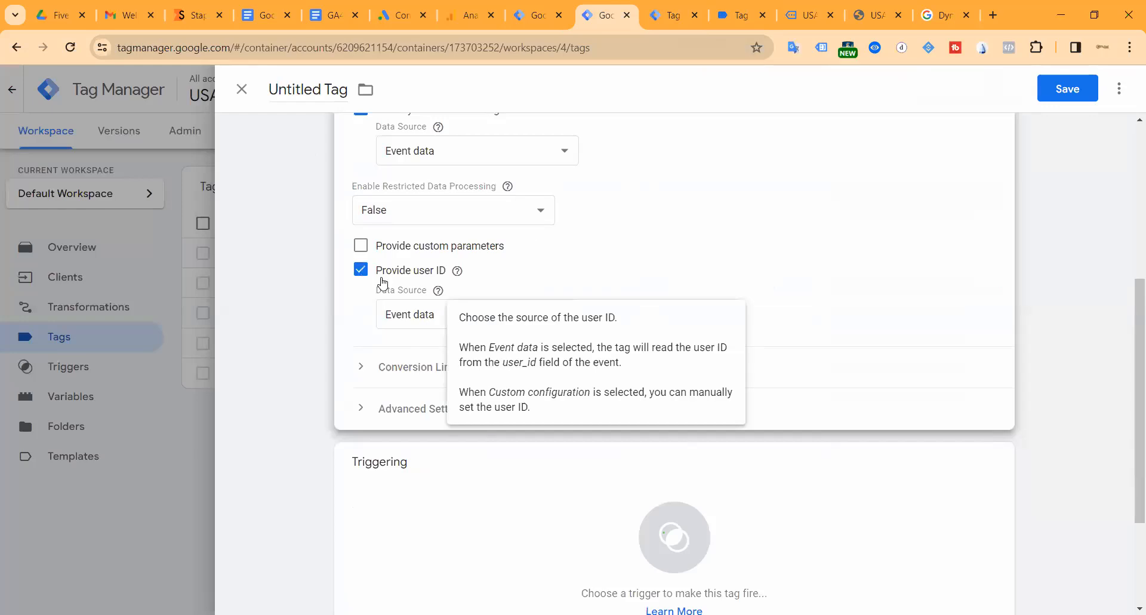
Assign the Re markteing trigger to the Google Ads Remarketing tag and save it under the suggested name.
scroll(731, 426, down, 2)
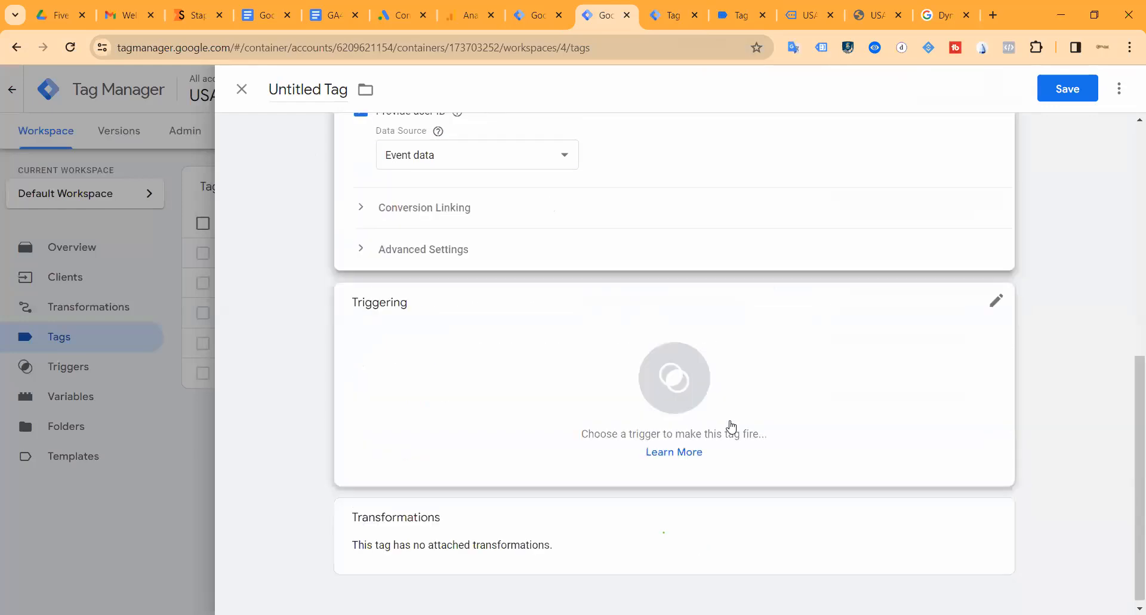
click(703, 367)
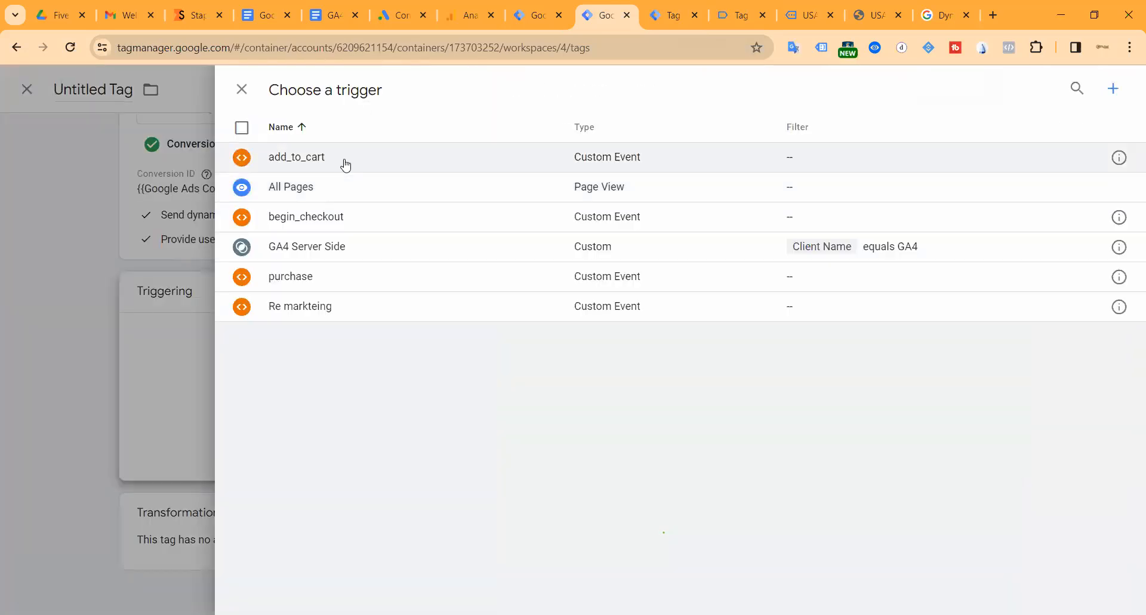
click(281, 312)
click(1053, 92)
click(722, 310)
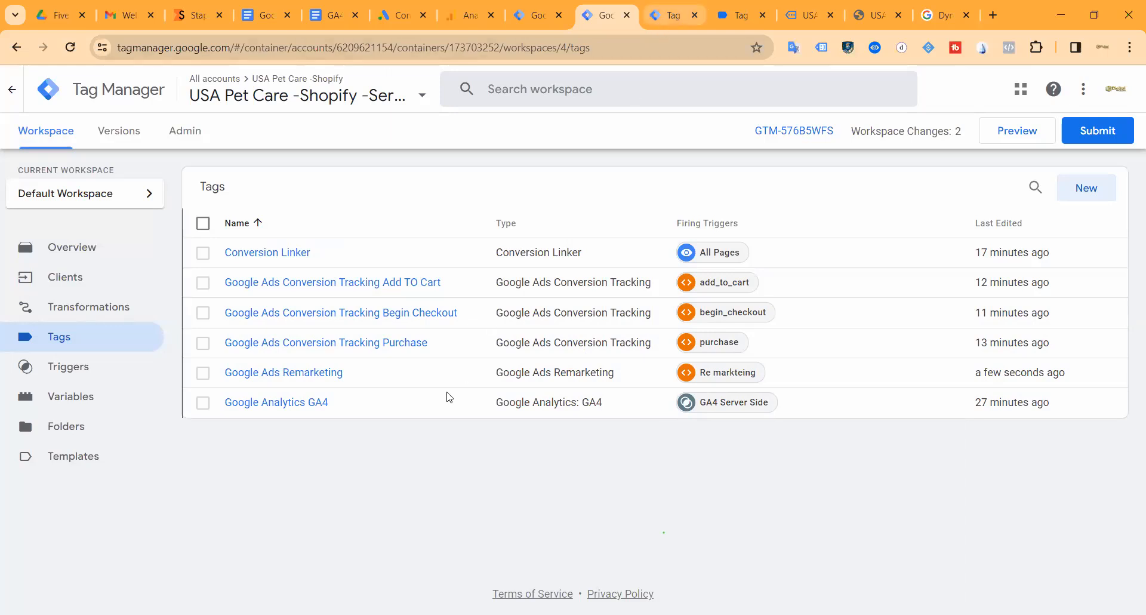
Review the server preview and the purchase event's data layer, and open the GA4 purchase tag in the web container.
click(670, 15)
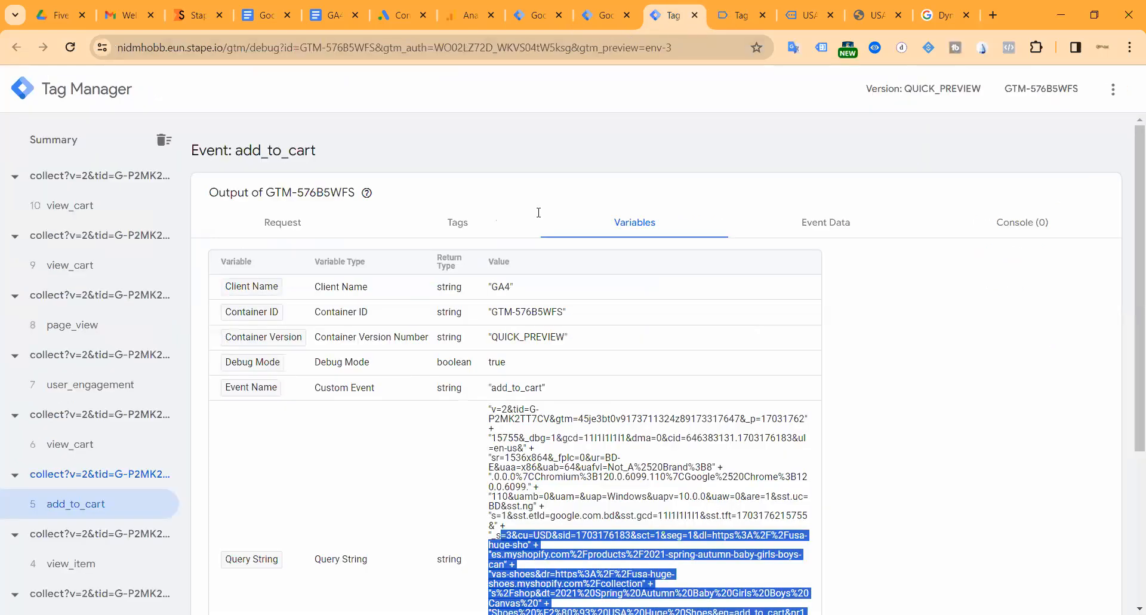
click(728, 16)
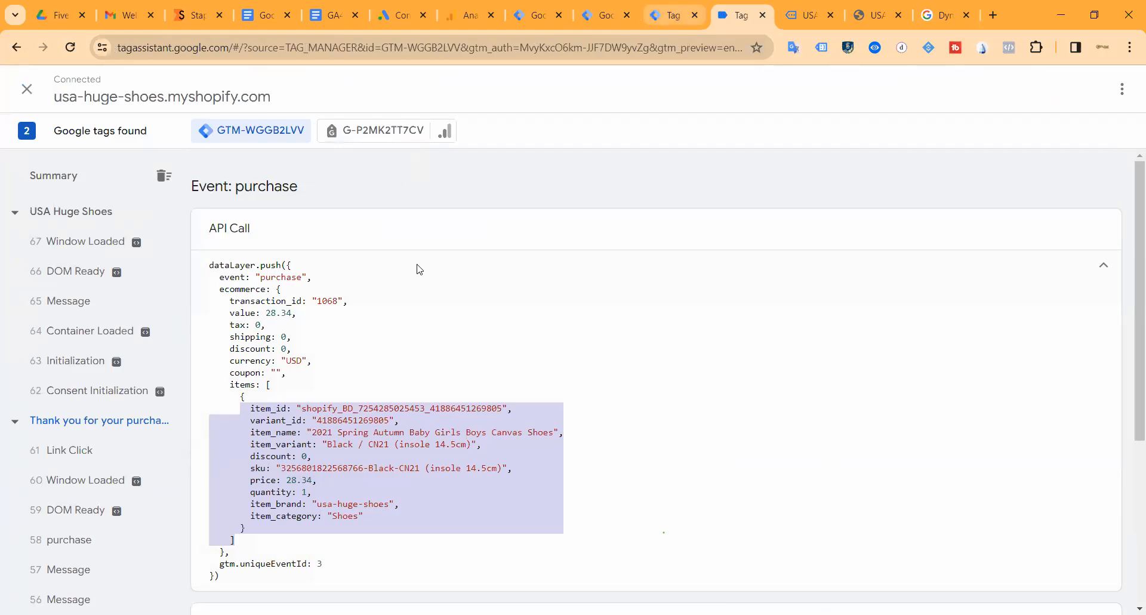
key(ctrl+shift+Tab)
key(ctrl+shift+Tab)
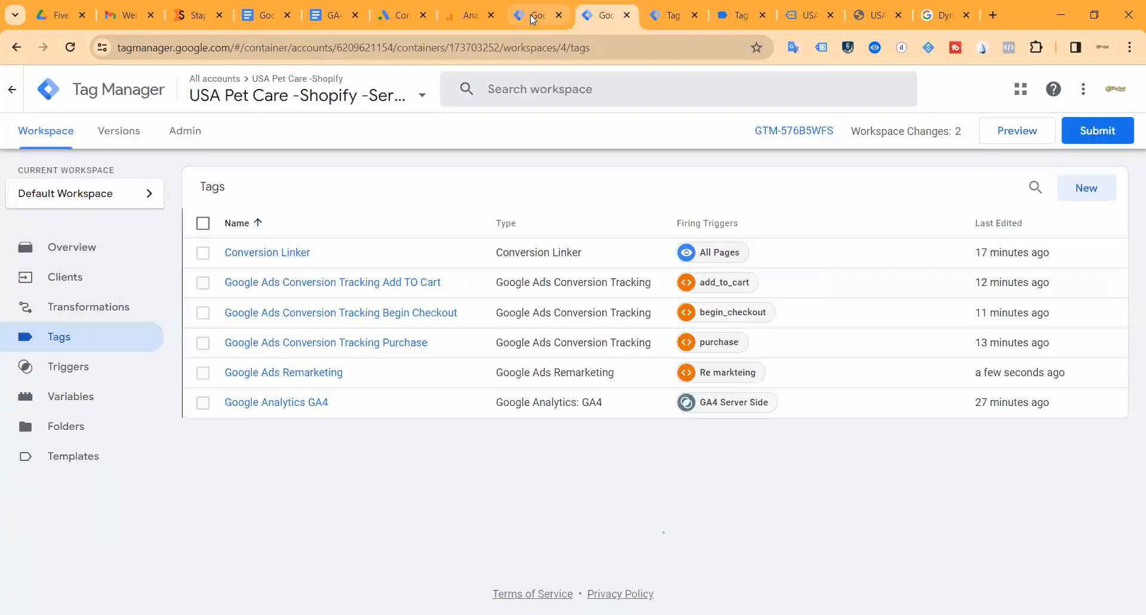
key(ctrl+shift+Tab)
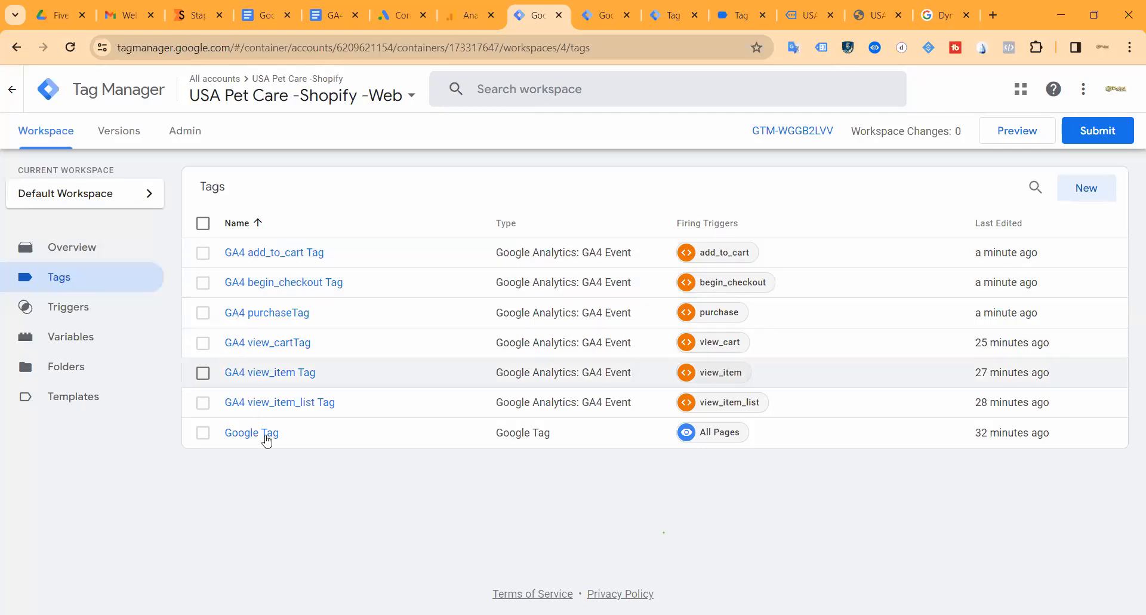
click(270, 313)
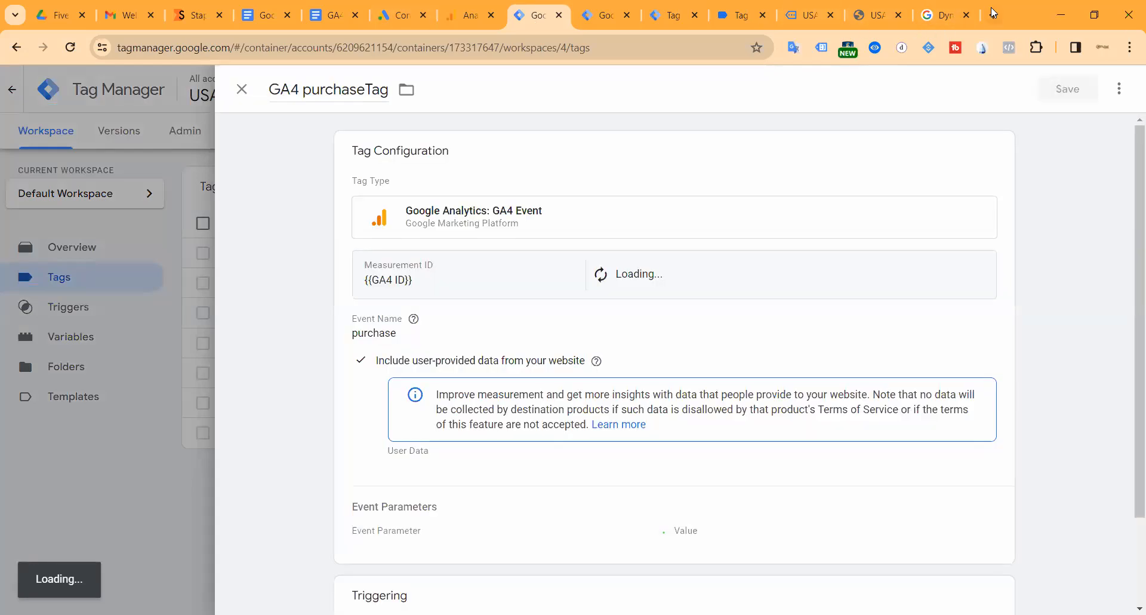
Search Google for "ga4 ecommerce tracking" and open the Measure ecommerce developer guide and its GA4 configuration reference.
click(993, 12)
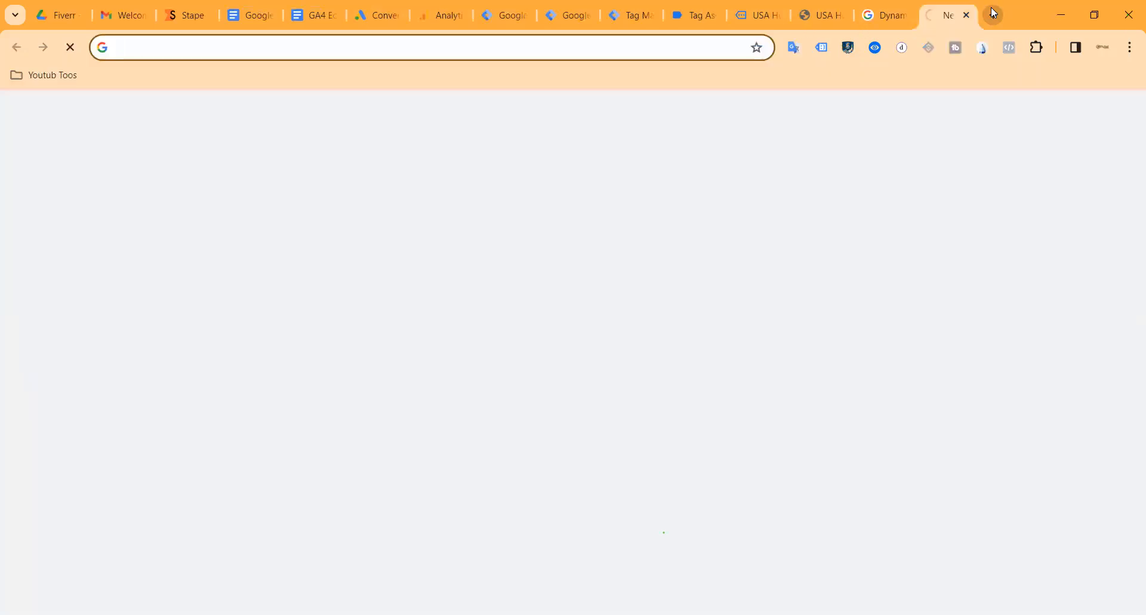
text(GA4 ecommerce tracking)
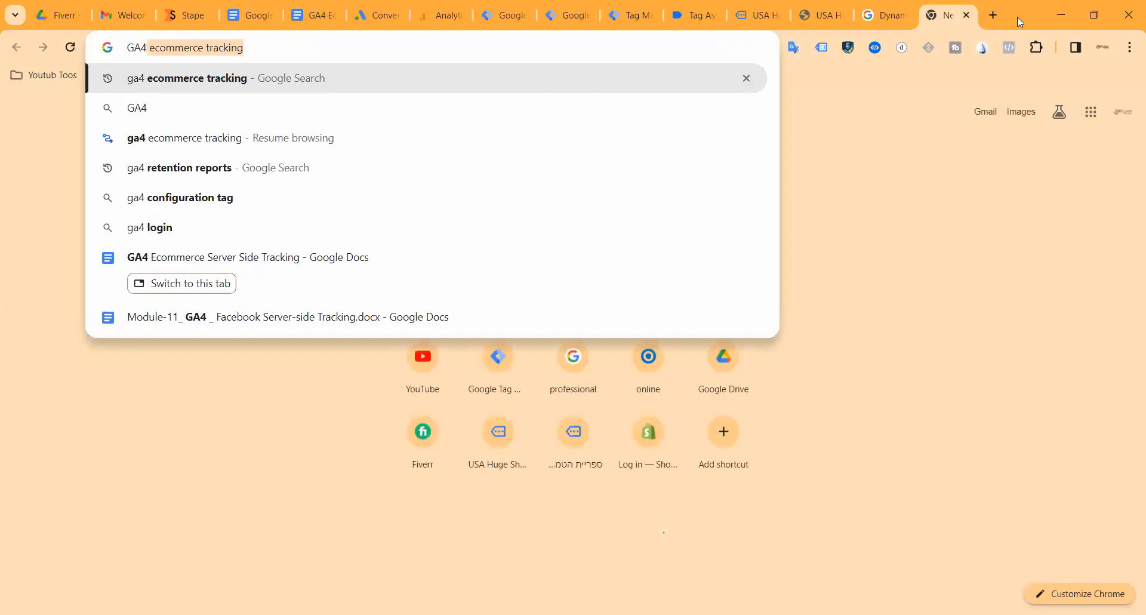
key(Return)
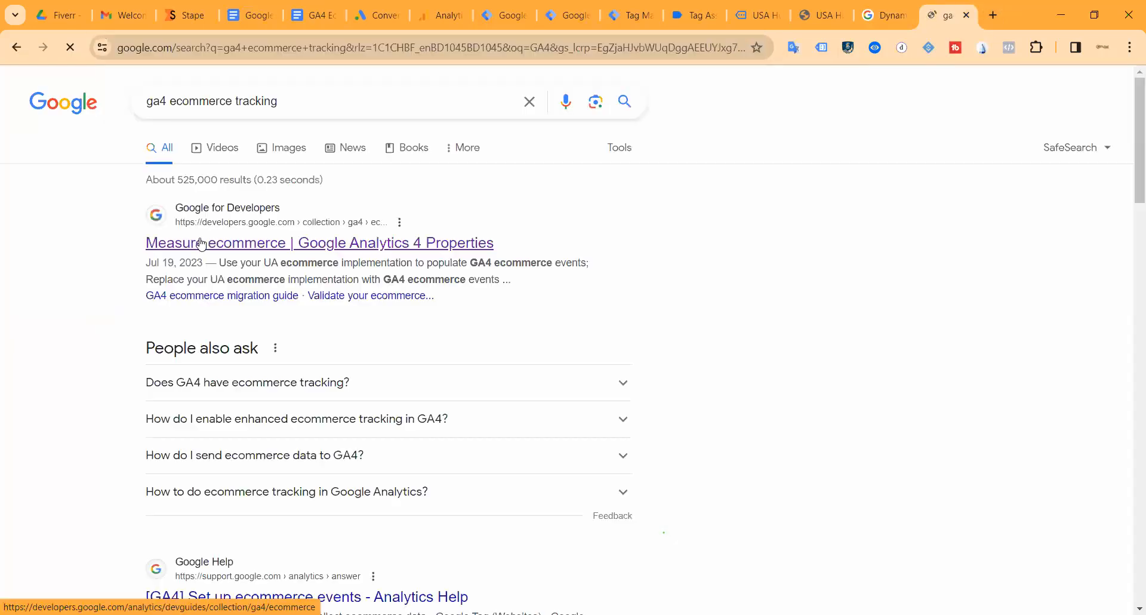
click(202, 244)
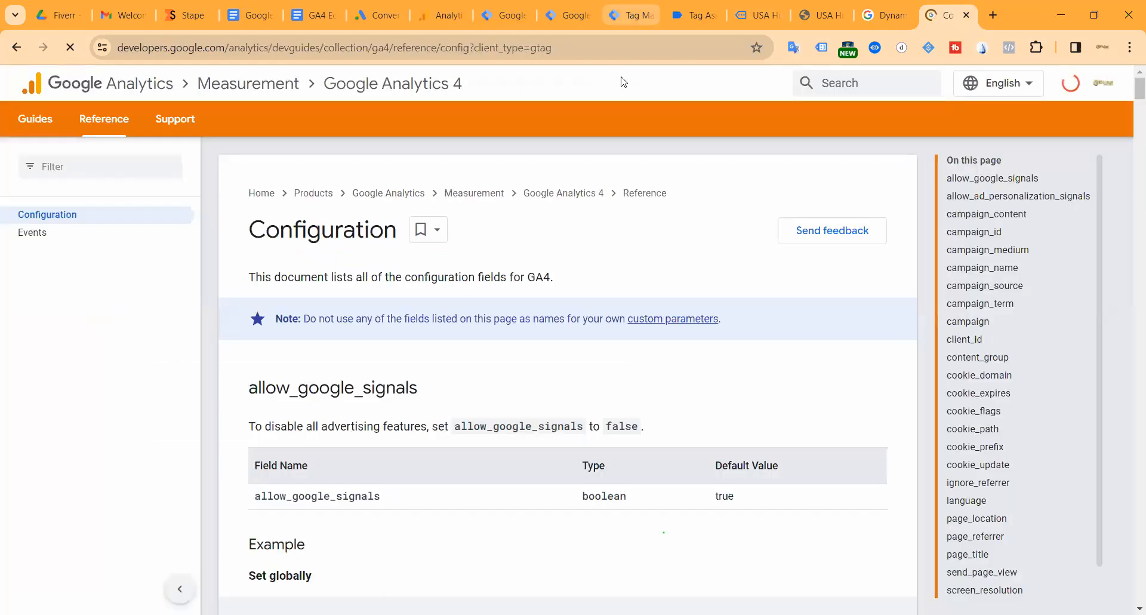
Check the server container's tags and the add_to_cart debug preview, and return to the web container's GA4 purchase tag.
click(610, 19)
click(568, 16)
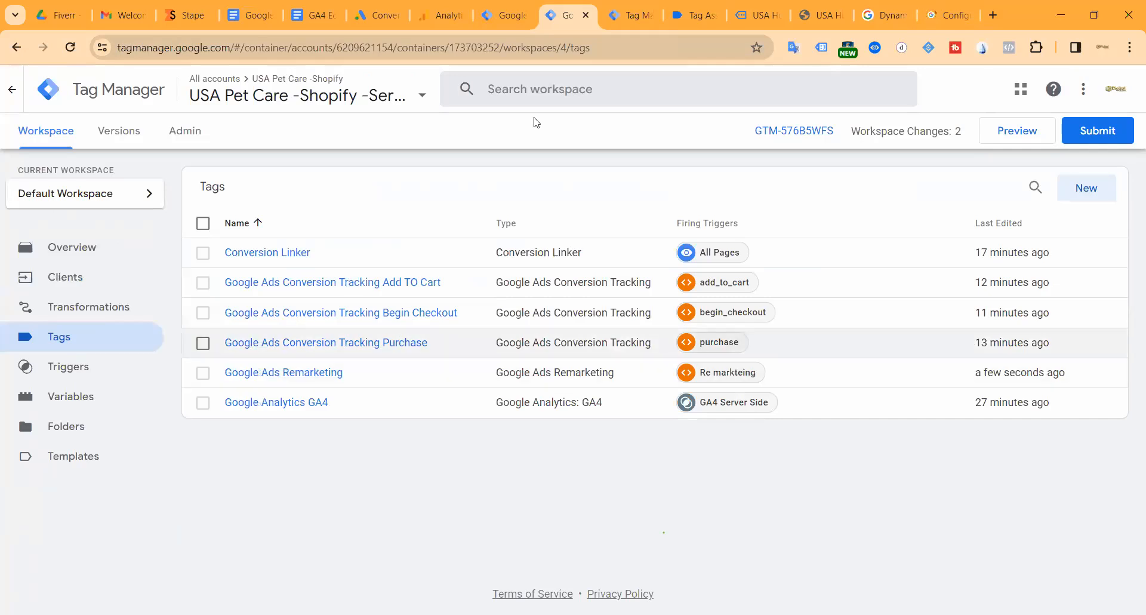
click(624, 18)
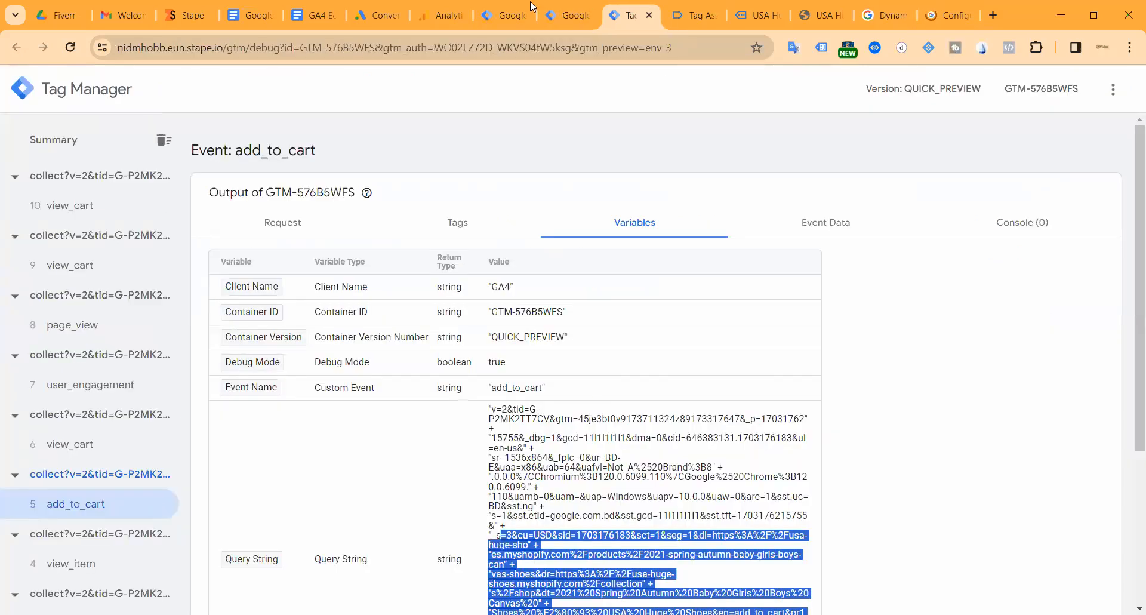
click(504, 16)
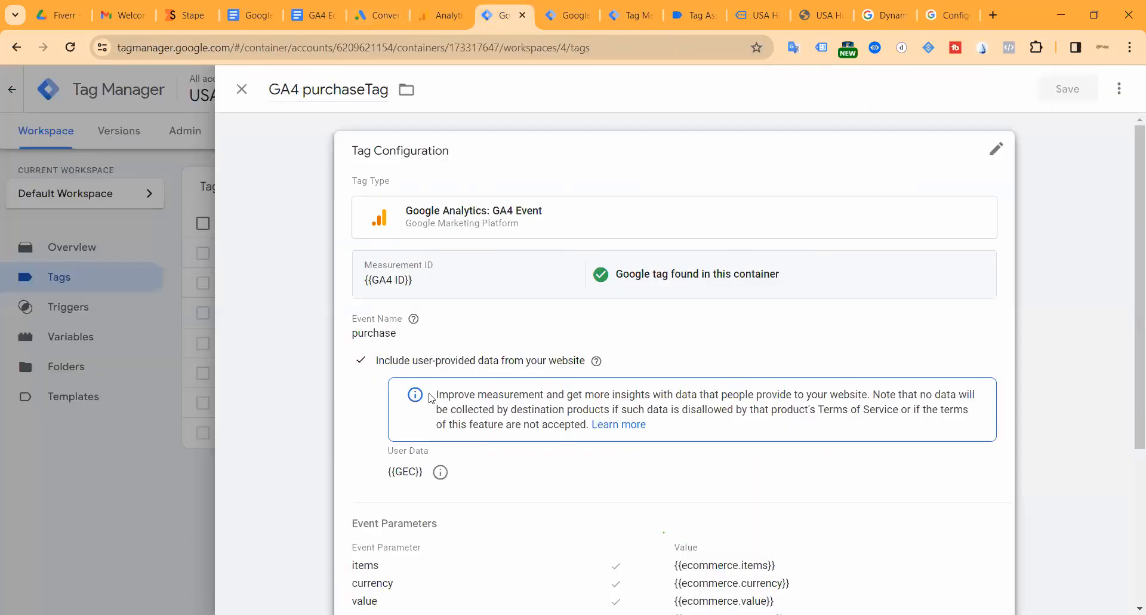
Try enabling Send Ecommerce data with Data Layer as the data source in the GA4 purchase tag.
click(412, 399)
scroll(400, 382, down, 5)
drag(393, 396, 537, 499)
click(802, 309)
scroll(540, 307, down, 5)
scroll(540, 307, down, 1)
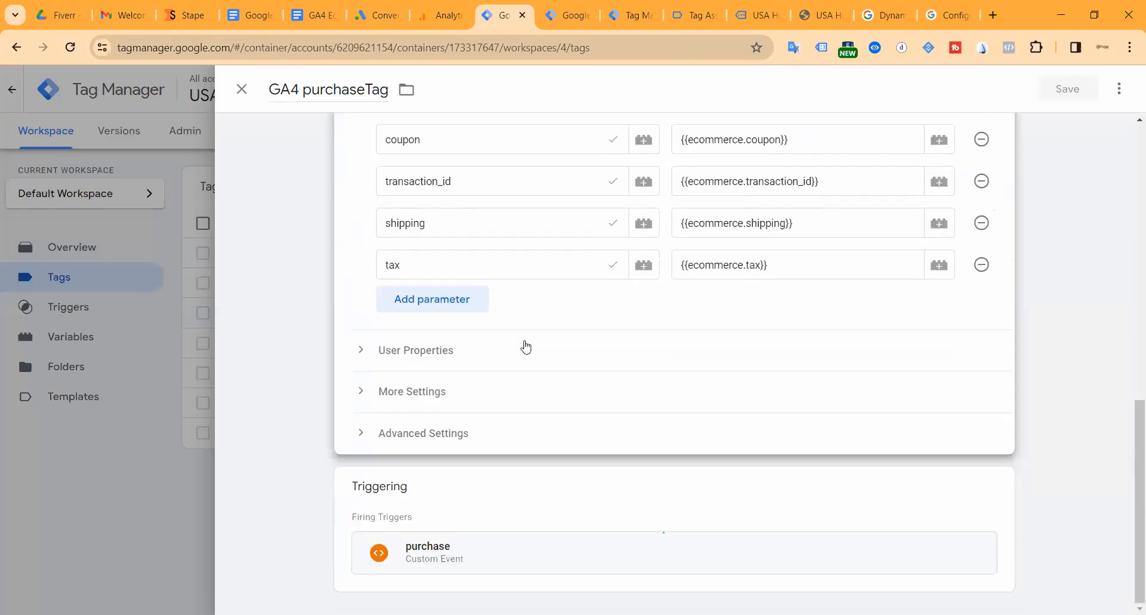
click(423, 440)
click(424, 438)
click(413, 395)
scroll(453, 406, down, 1)
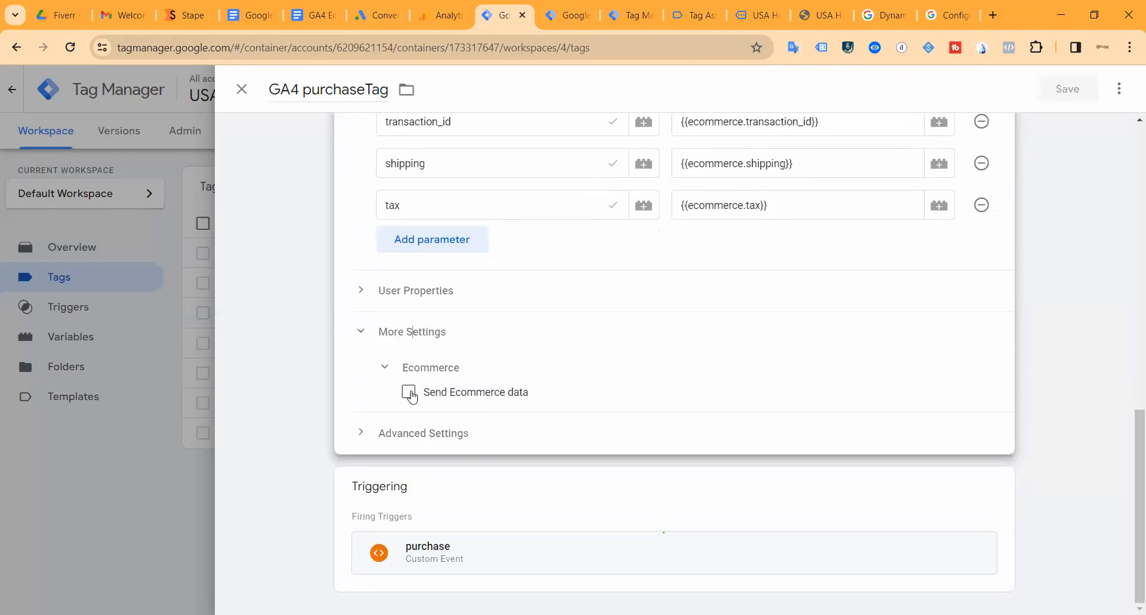
click(409, 393)
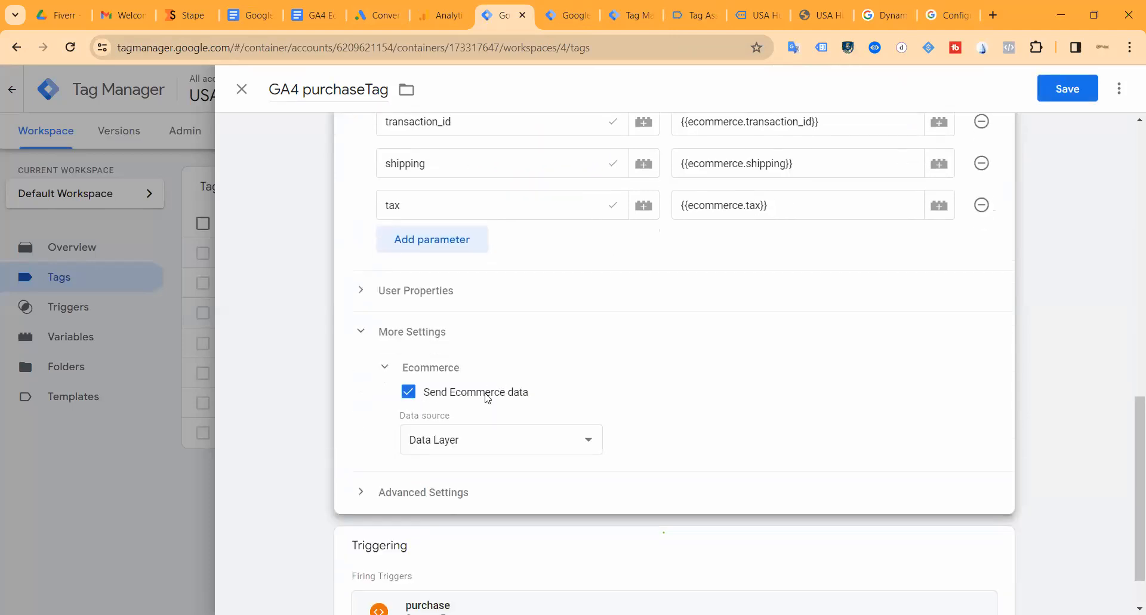
click(436, 442)
Compare the purchase tag's manually added event parameters with its Send Ecommerce data setting.
scroll(497, 339, up, 5)
scroll(466, 441, down, 3)
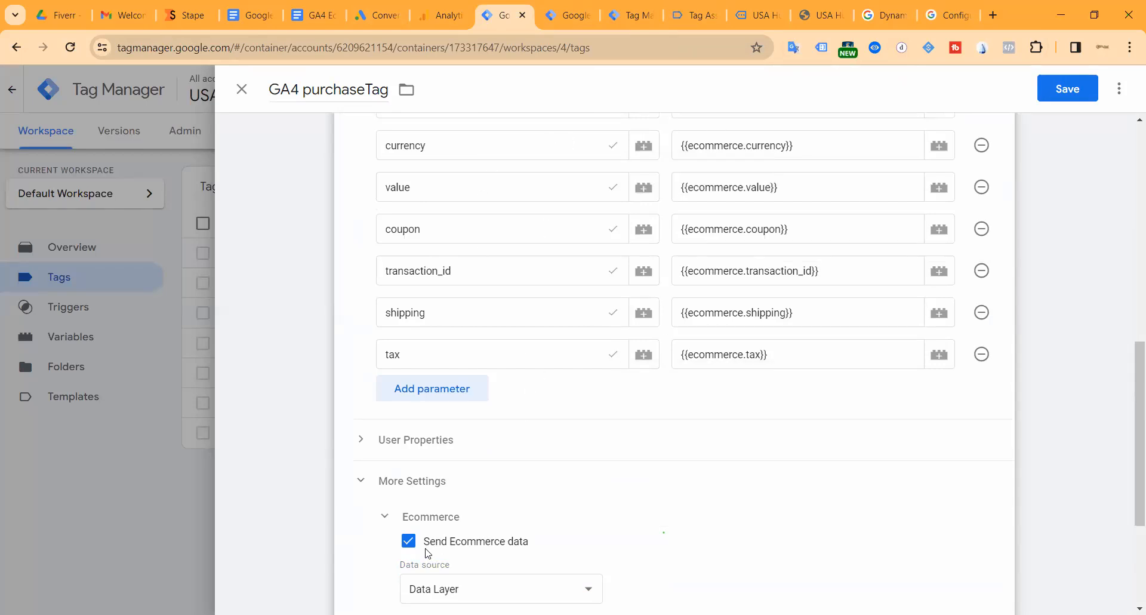
scroll(584, 382, up, 5)
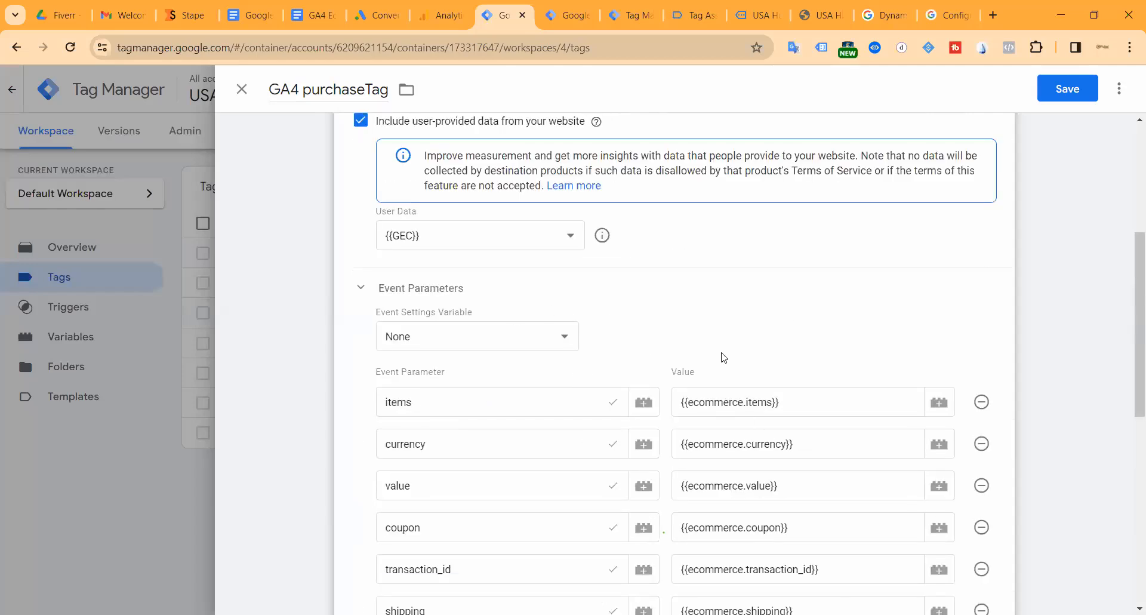
scroll(615, 429, down, 5)
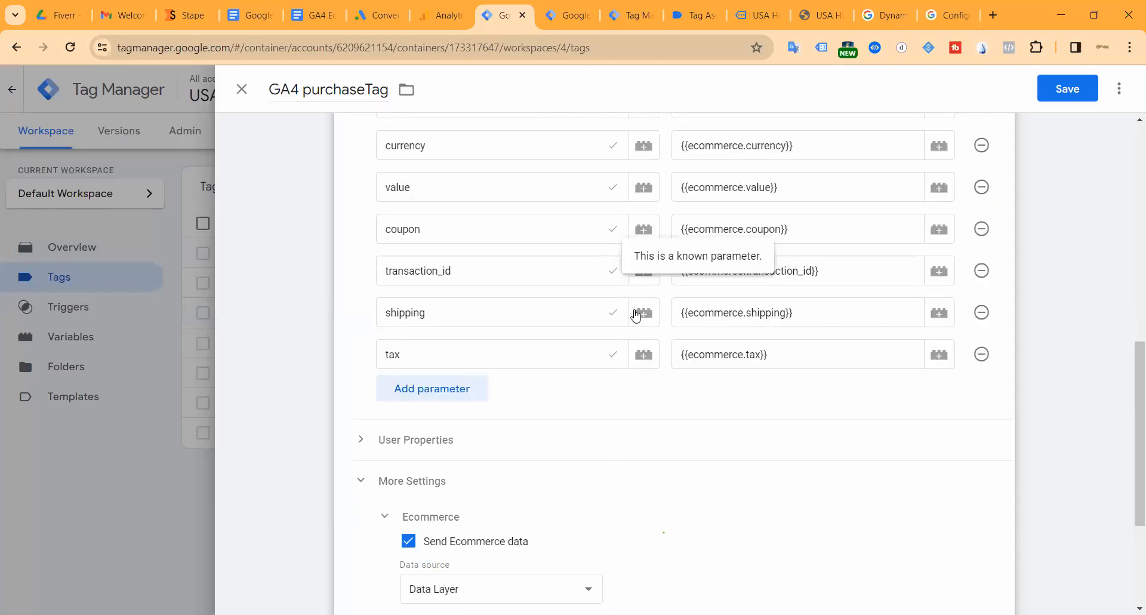
scroll(635, 315, up, 3)
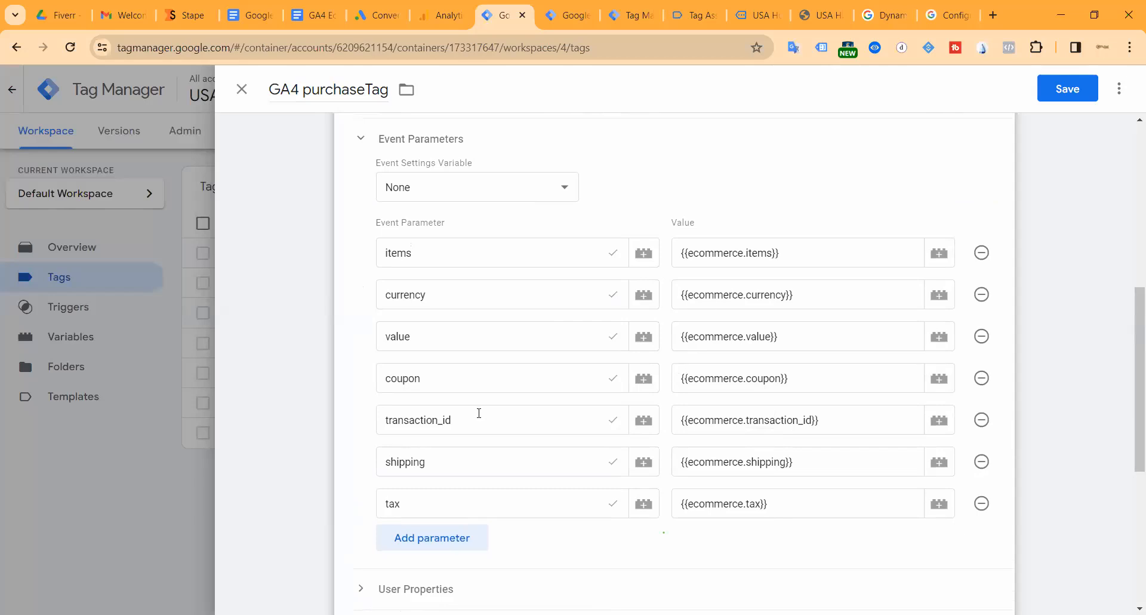
scroll(647, 366, down, 5)
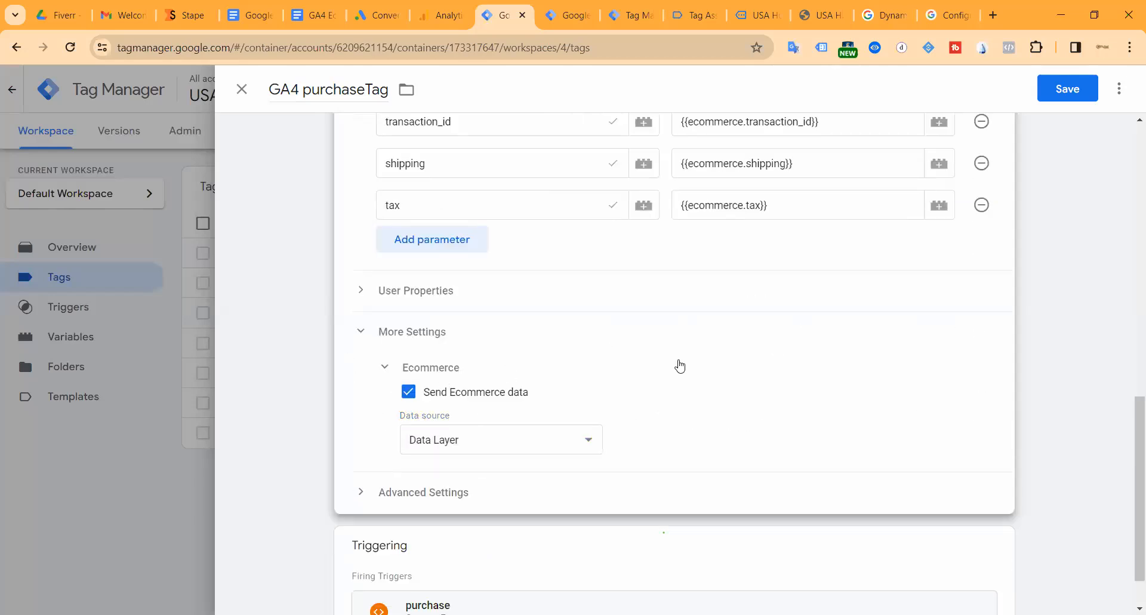
scroll(679, 366, up, 3)
scroll(657, 431, up, 3)
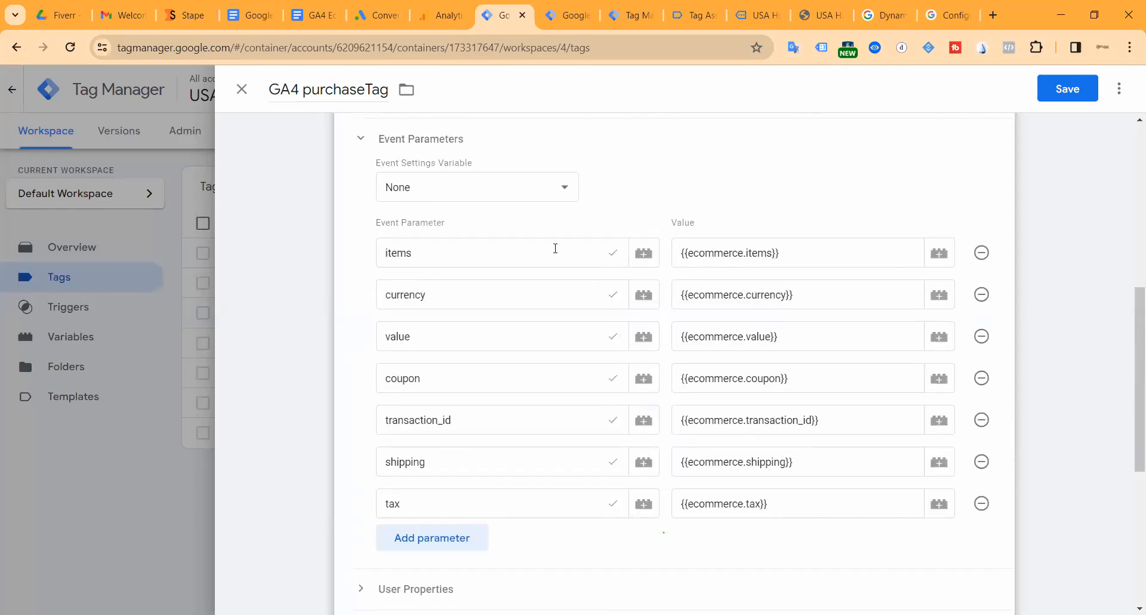
scroll(489, 457, down, 3)
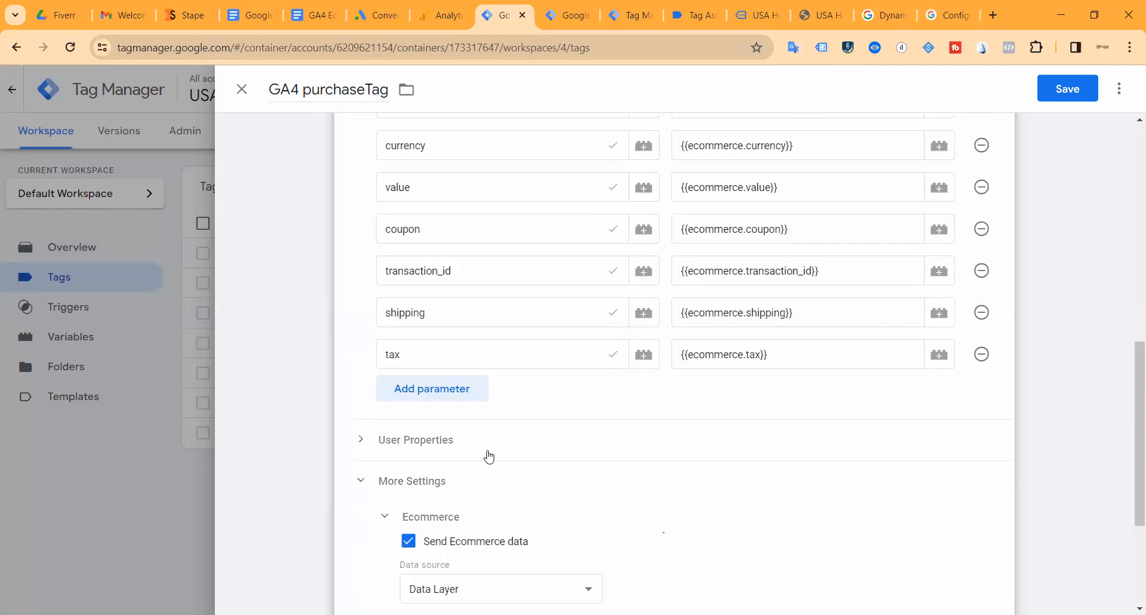
Disable Send Ecommerce data in the GA4 purchase tag and close it, discarding the unsaved changes.
click(409, 542)
scroll(466, 495, up, 10)
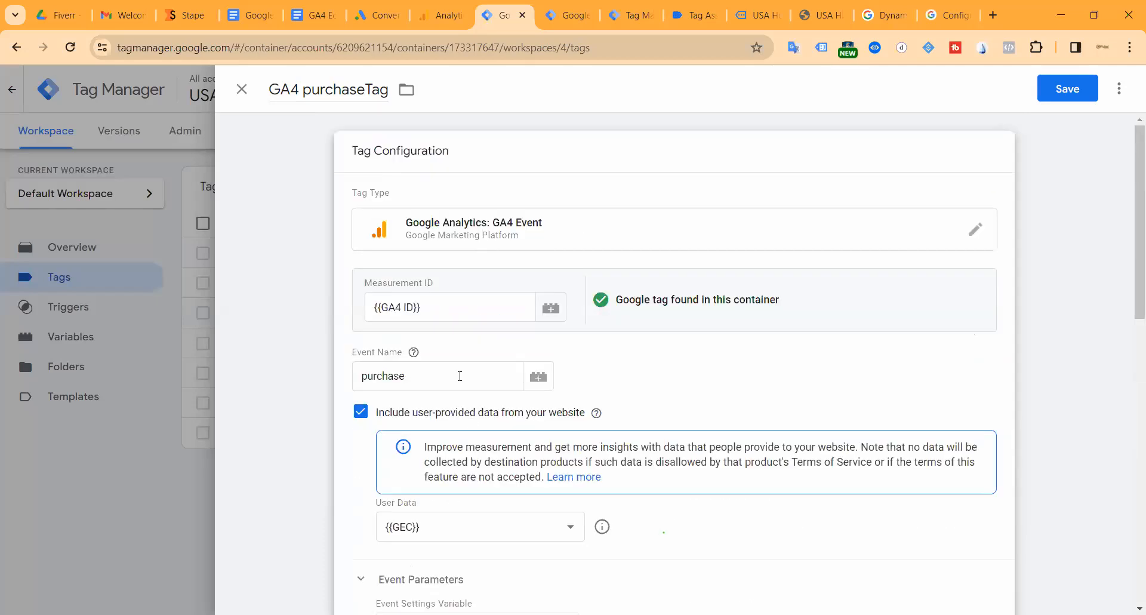
click(242, 89)
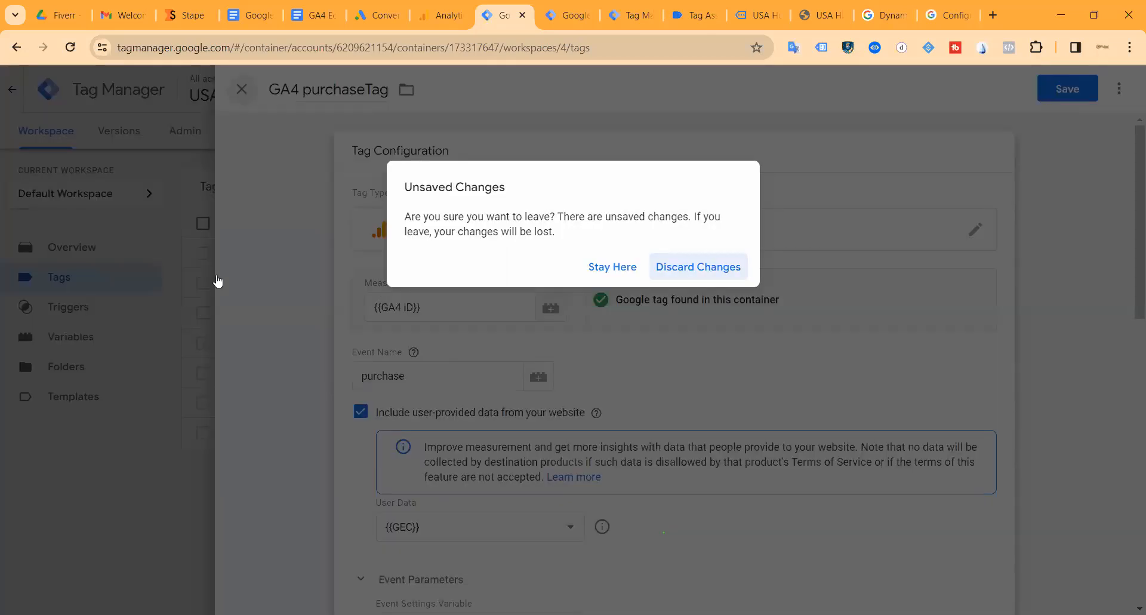
key(Return)
Delete the add_to_cart, begin_checkout, purchase, view_cart, view_item and view_item_list GA4 tags, keeping only the Google Tag.
click(203, 254)
click(203, 313)
click(203, 343)
click(203, 373)
click(203, 403)
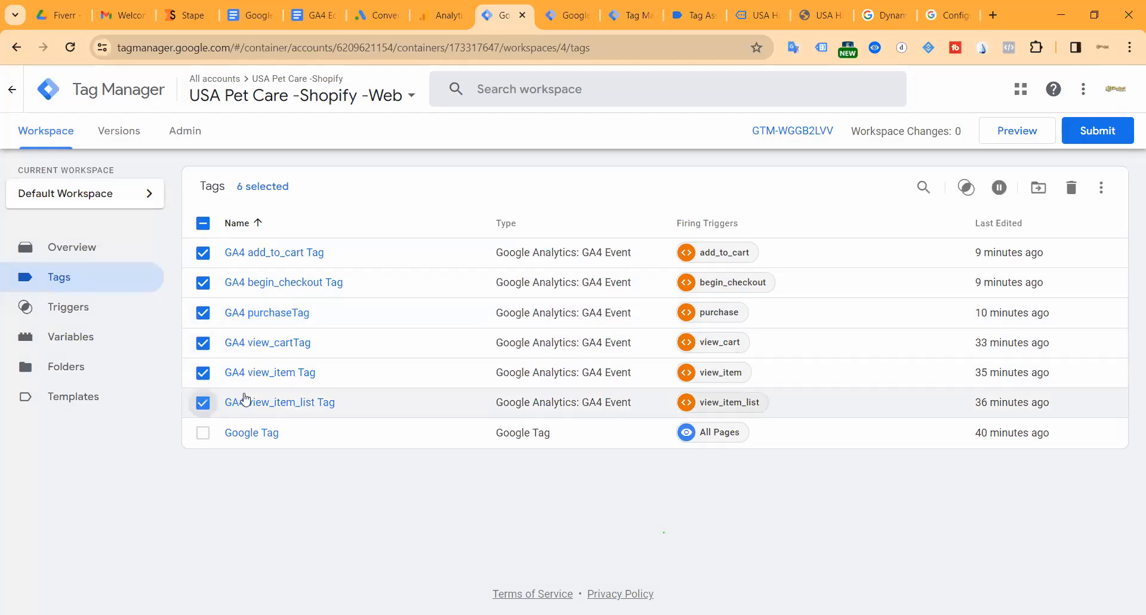
click(1074, 190)
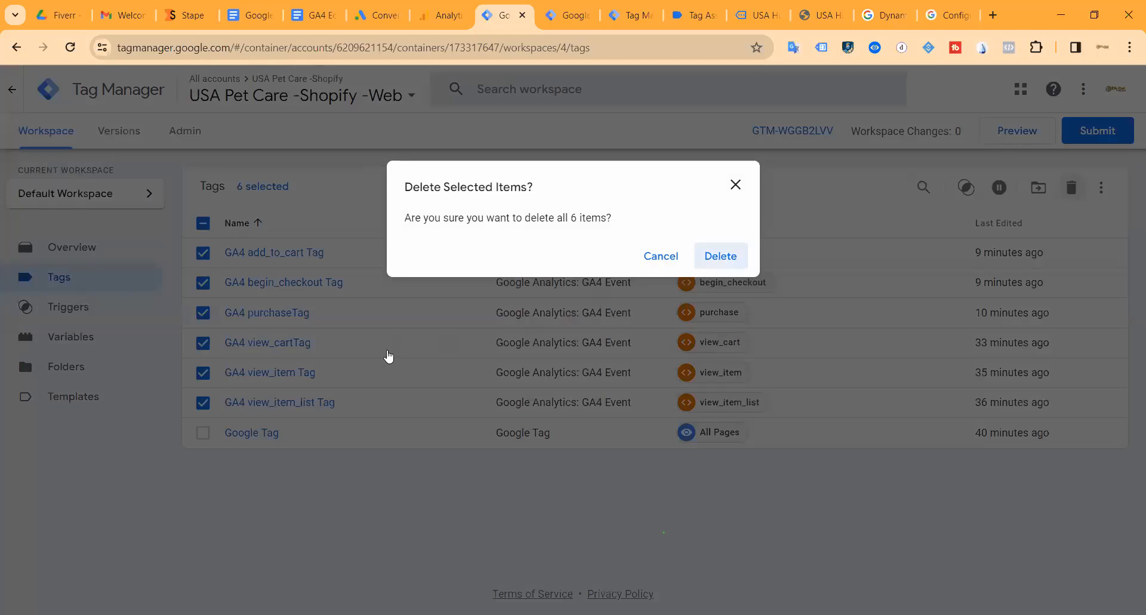
key(Return)
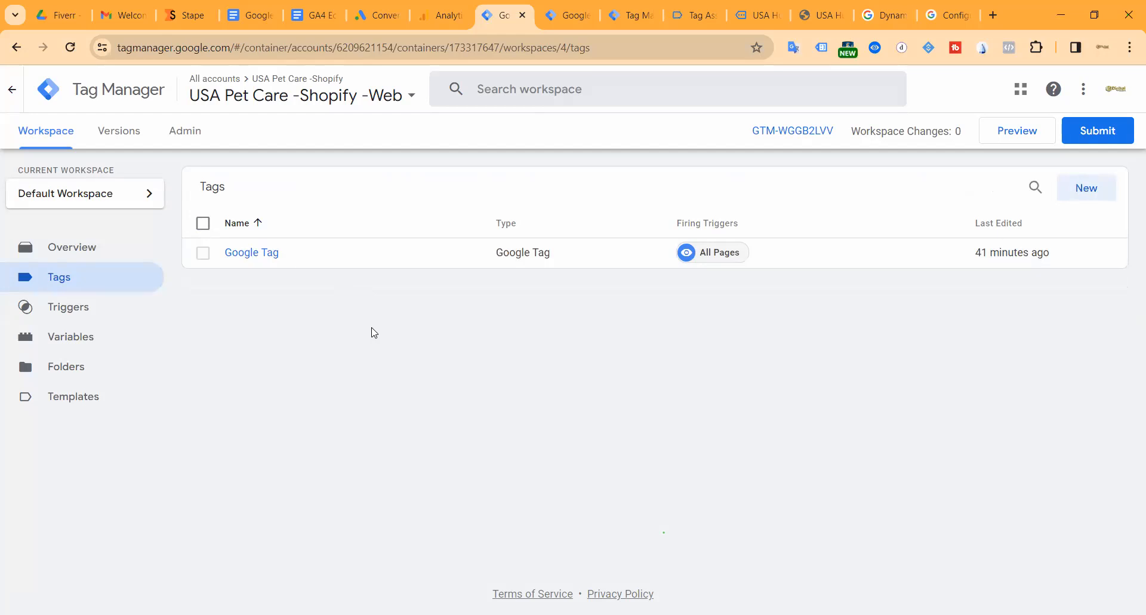
Check the web container's activity log and return to the workspace's tag list.
click(182, 132)
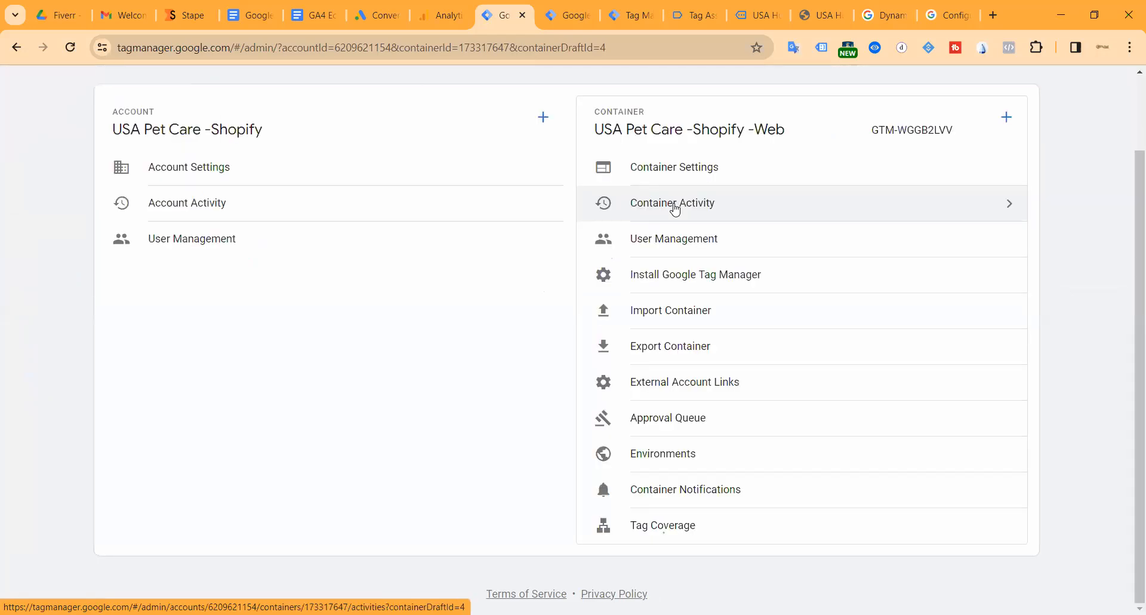
click(678, 207)
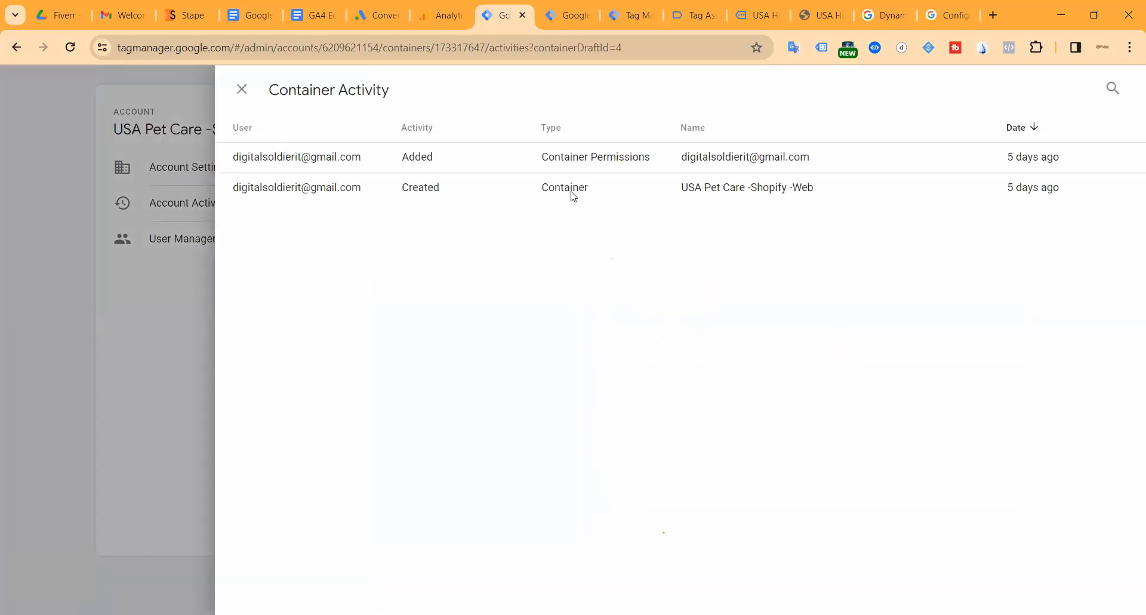
click(241, 91)
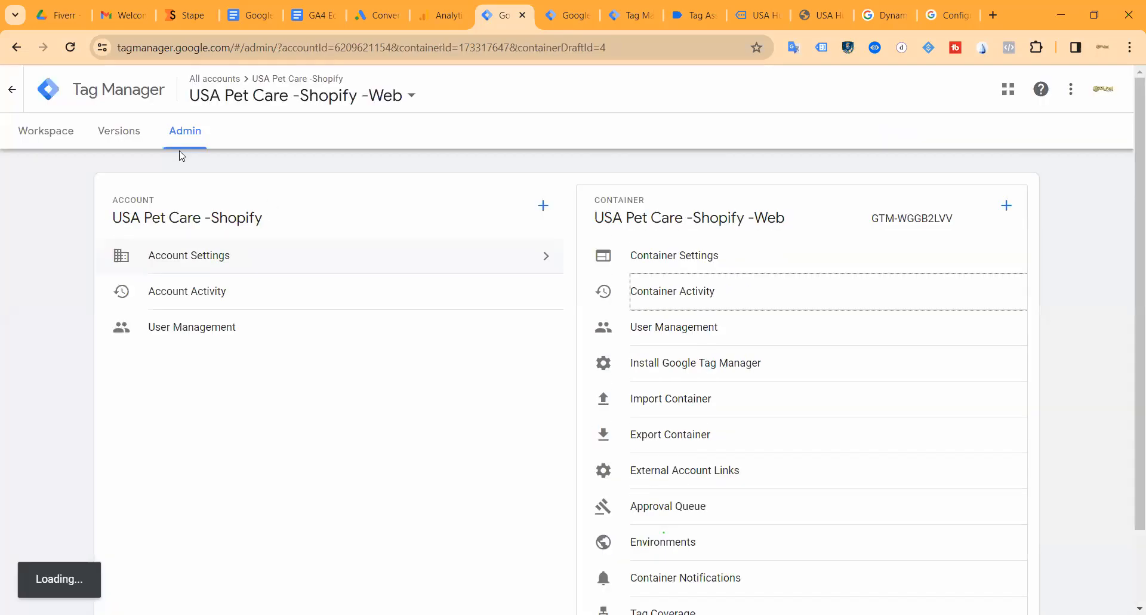
click(72, 136)
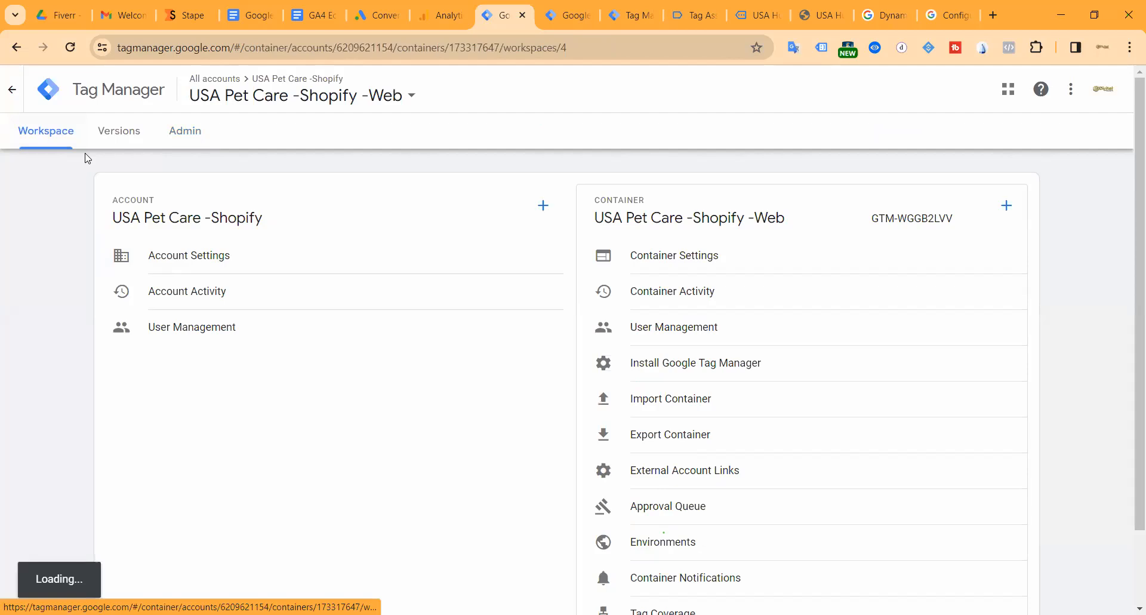
click(86, 278)
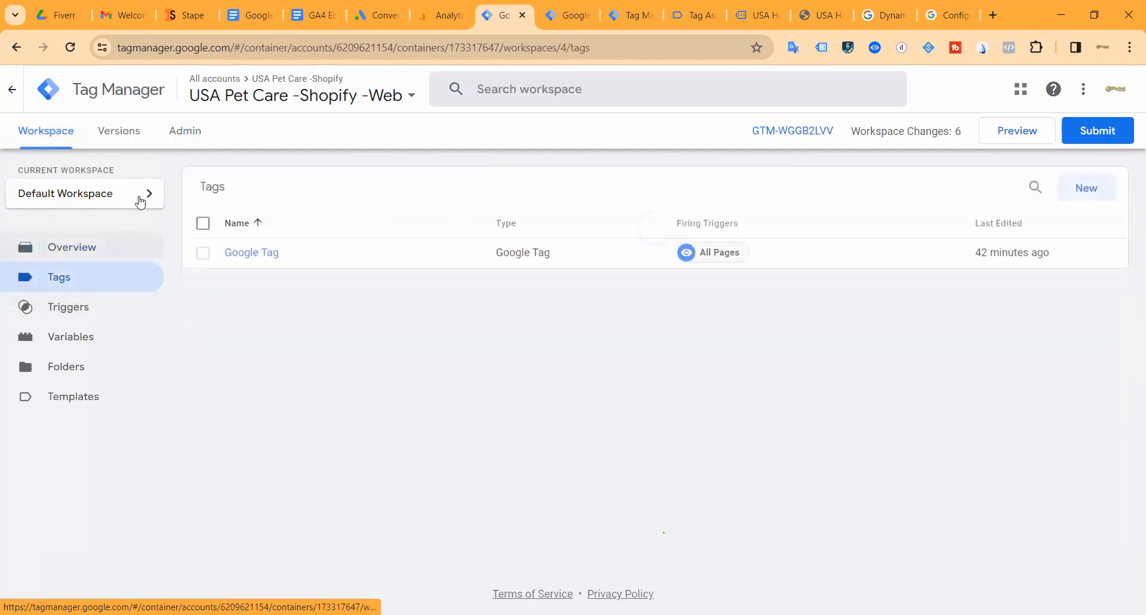
Check the container's version history and the actions offered for the live version 3, and return to the tag list.
click(82, 245)
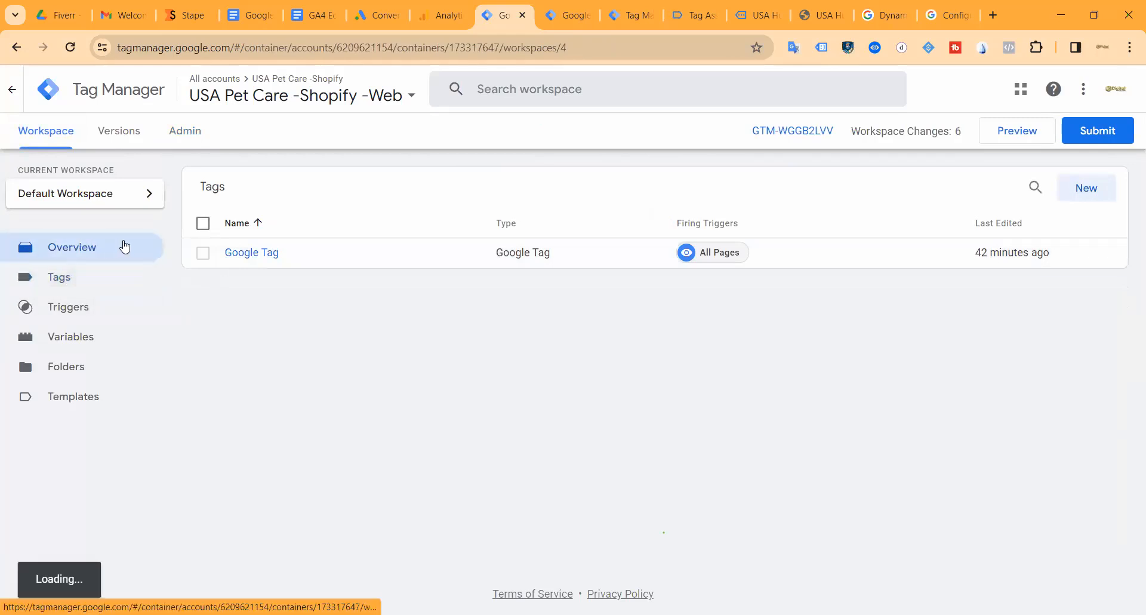
click(128, 132)
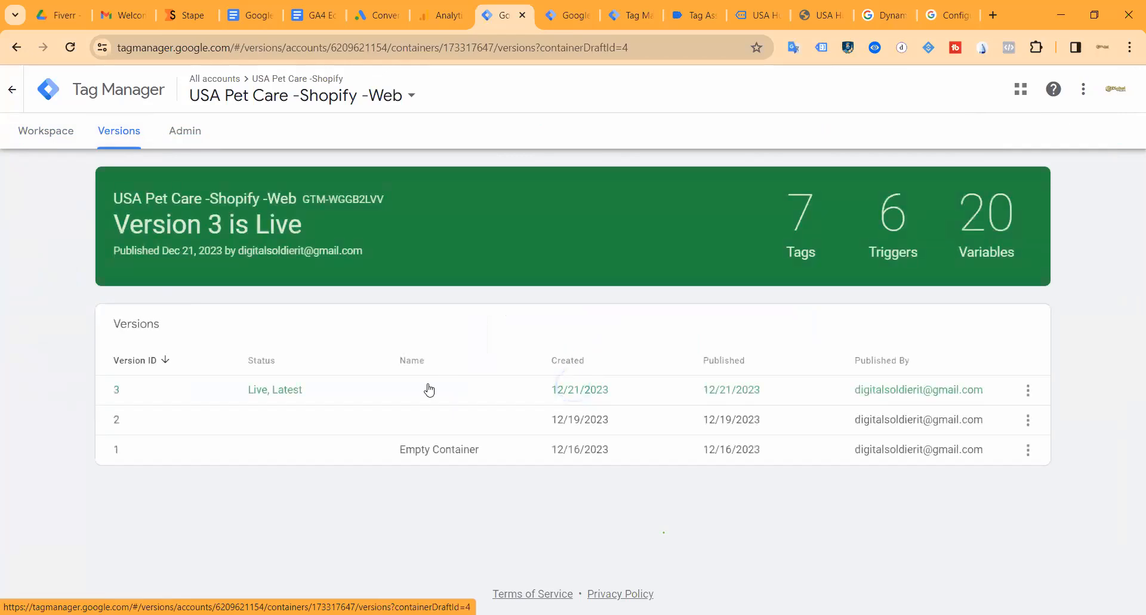
click(1029, 391)
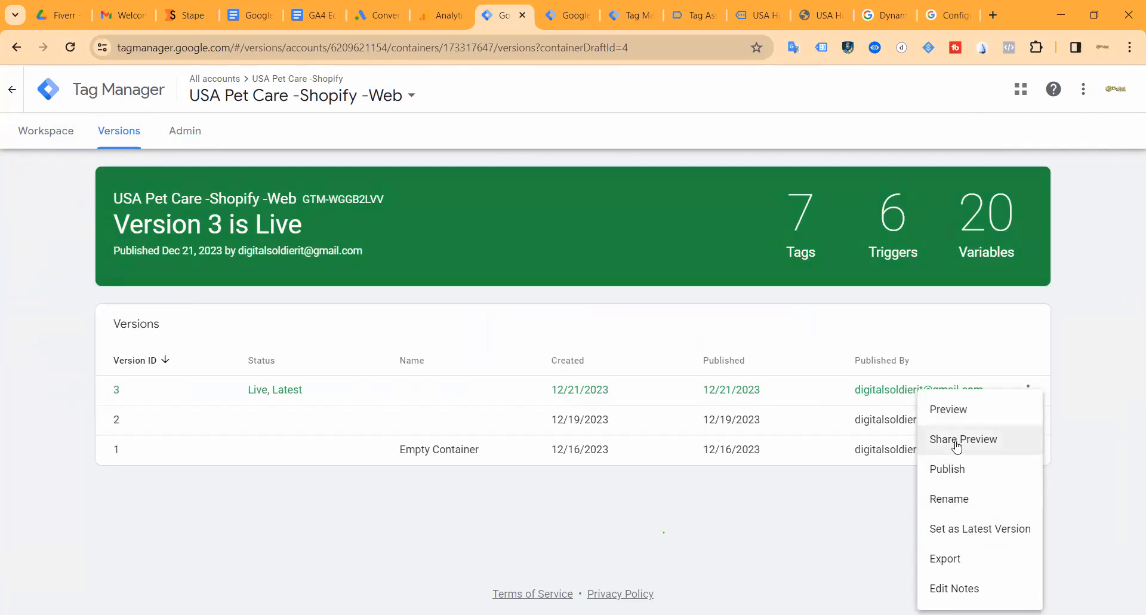
click(37, 127)
click(39, 128)
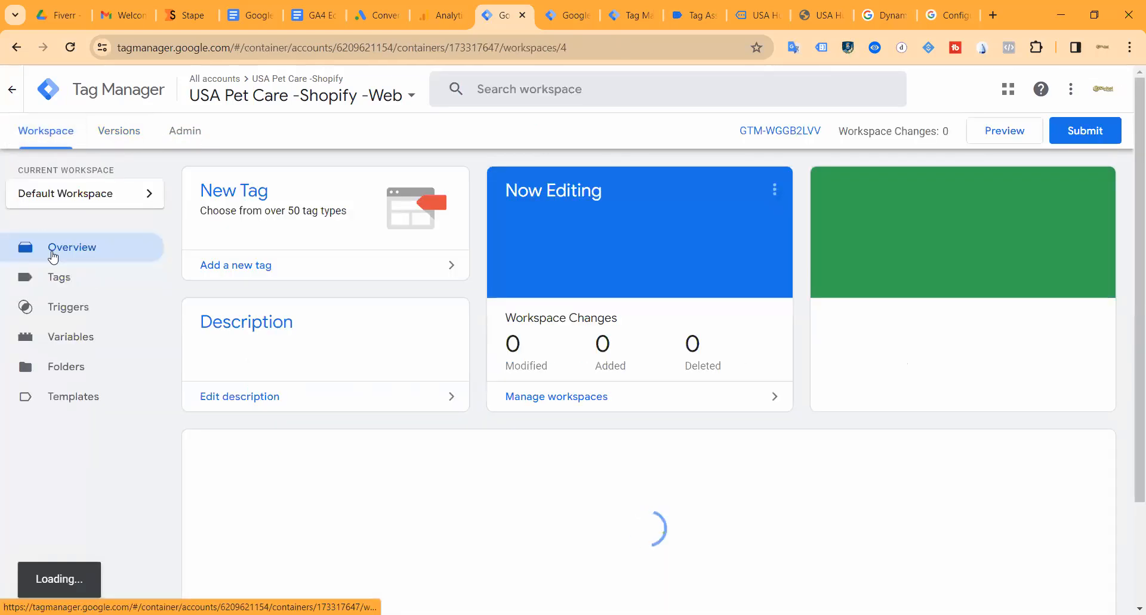
click(59, 277)
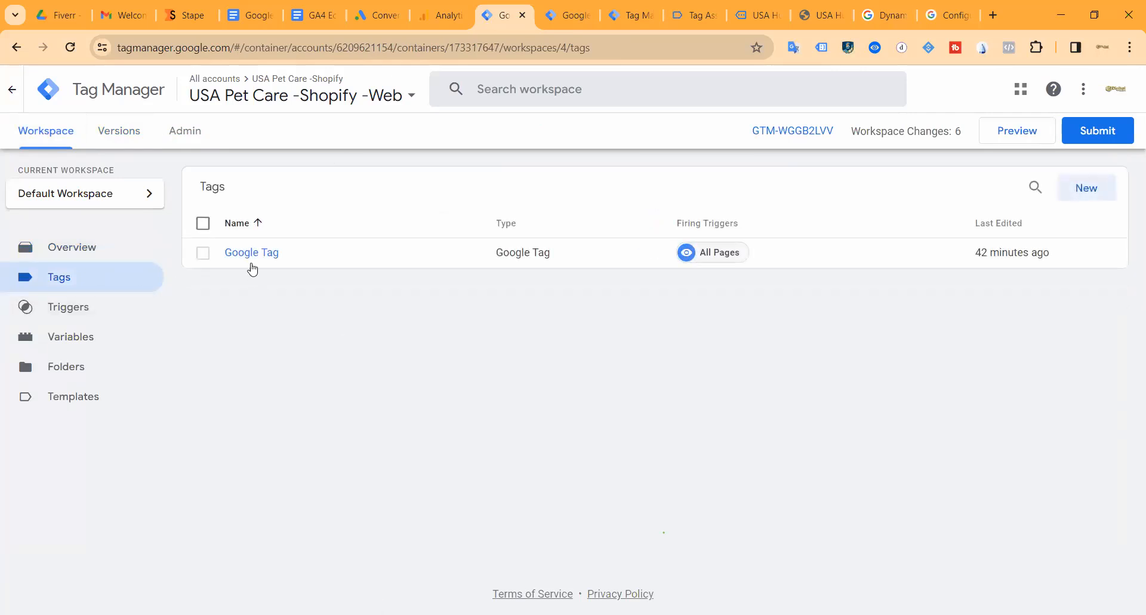
Review the Google Tag's configuration parameters and firing trigger, and close it without changes.
click(341, 241)
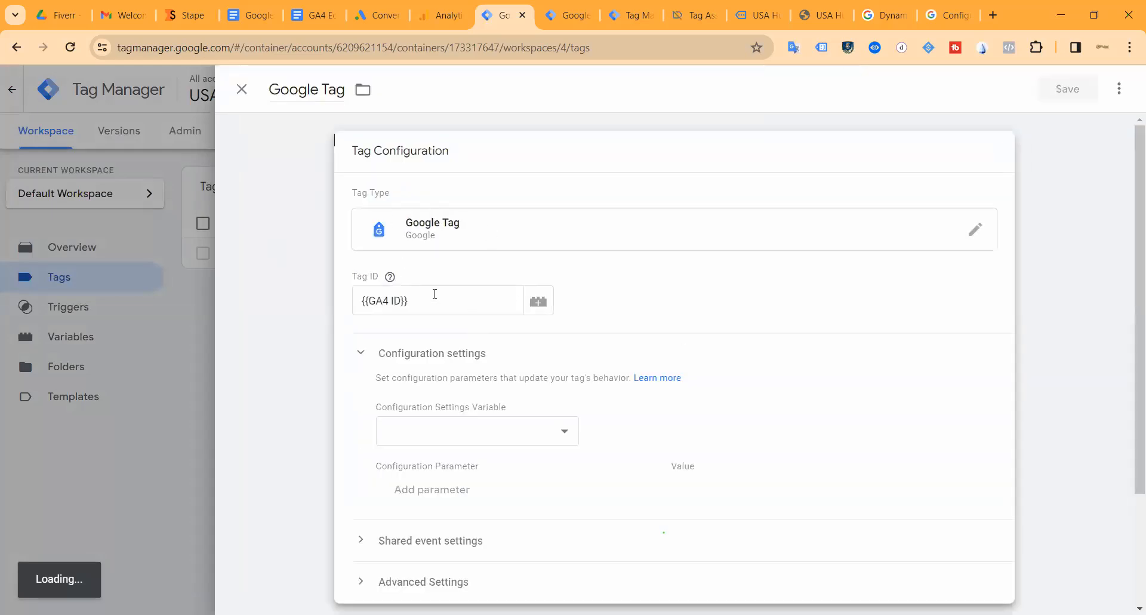
scroll(555, 422, down, 4)
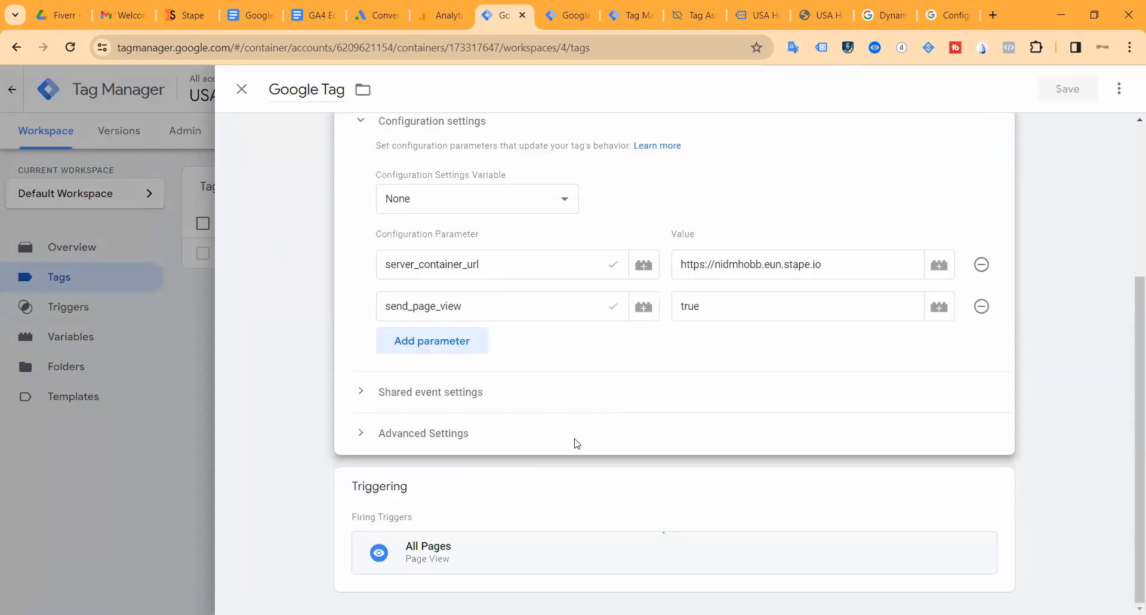
scroll(436, 385, up, 4)
click(249, 91)
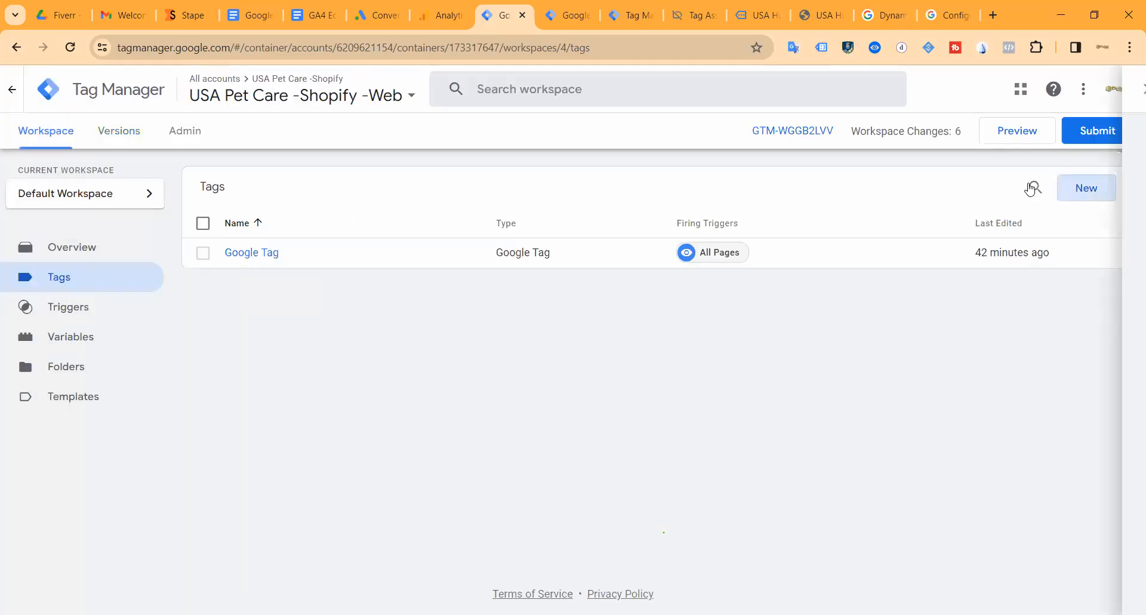
click(1087, 190)
click(726, 215)
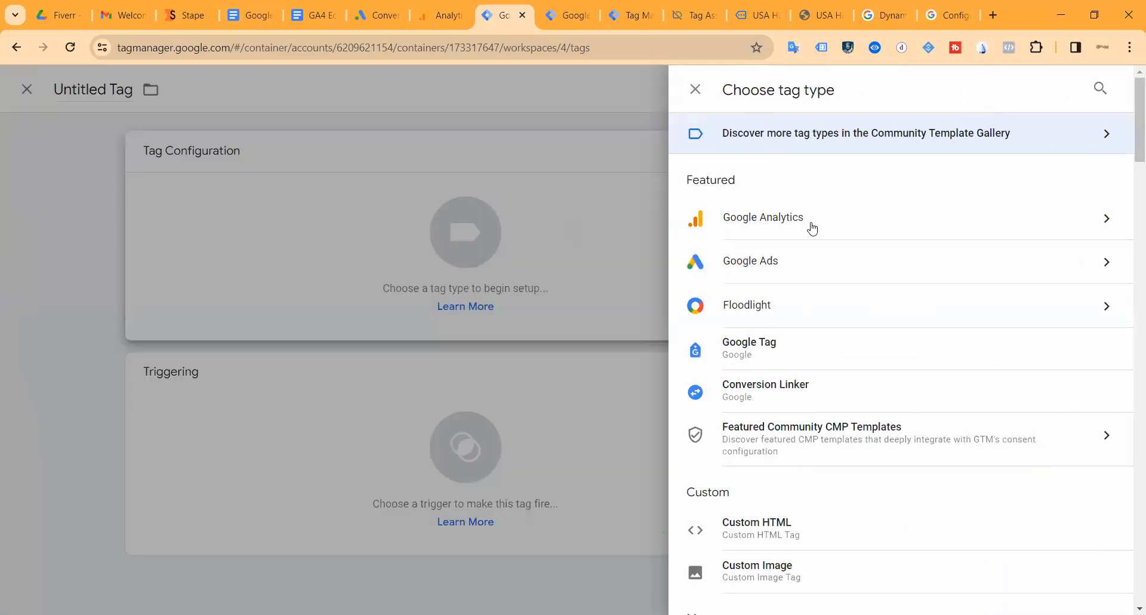
click(25, 83)
click(238, 91)
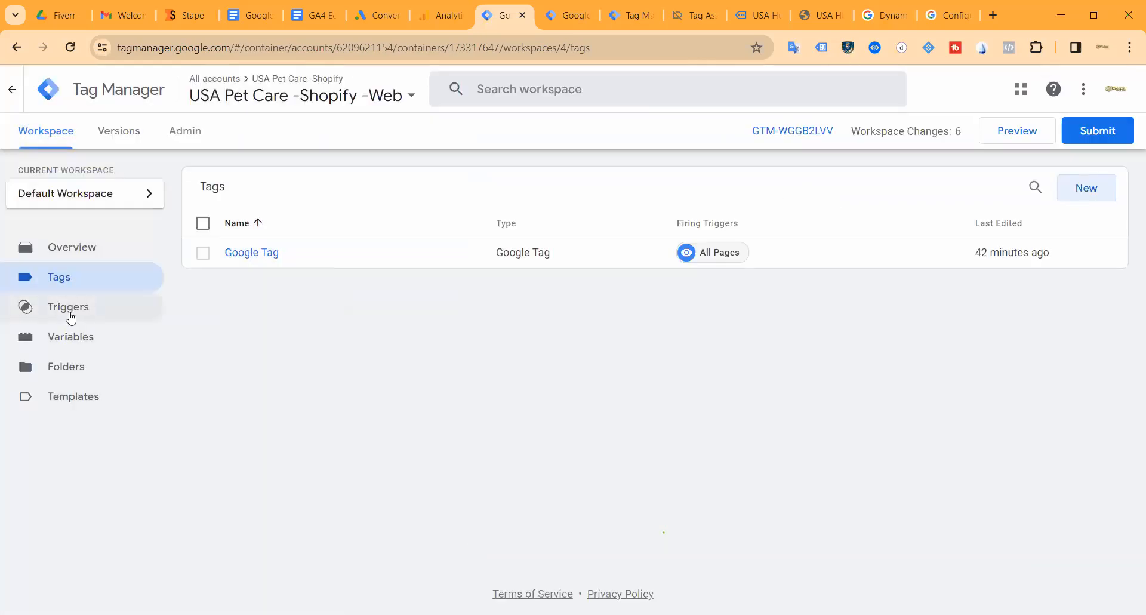
Delete all six custom event triggers, from add_to_cart to view_item_list, in the web container.
click(71, 316)
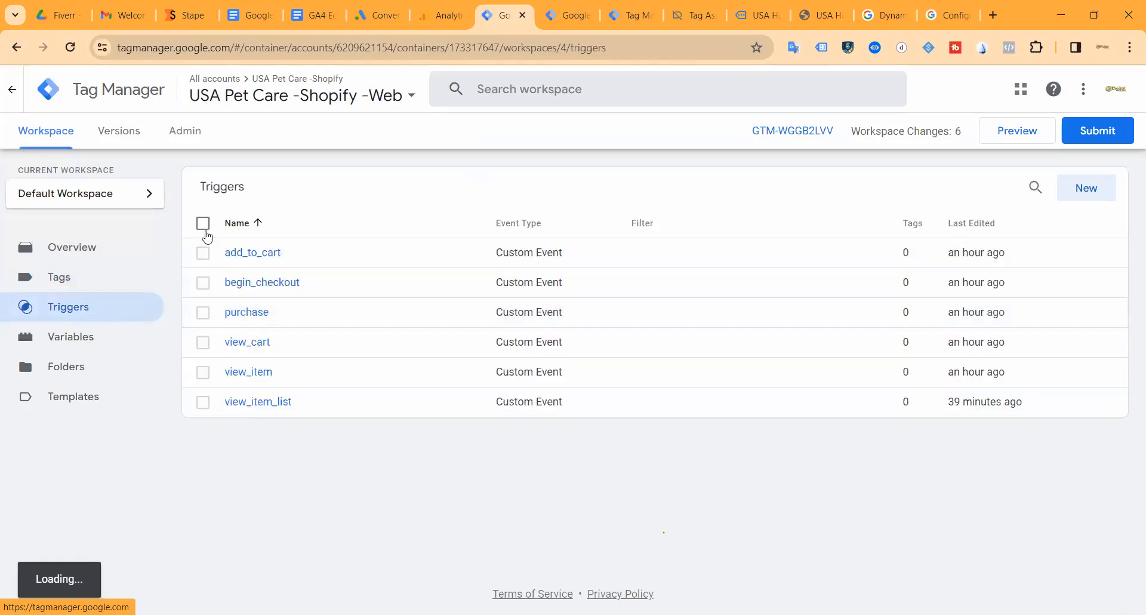
click(203, 223)
click(1102, 187)
key(Return)
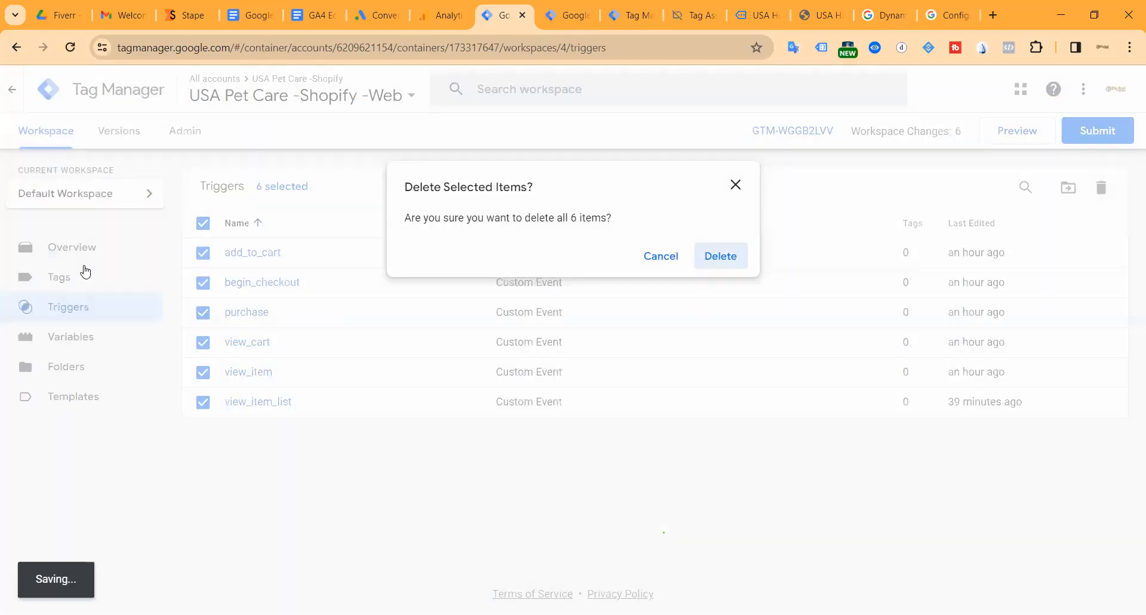
click(59, 277)
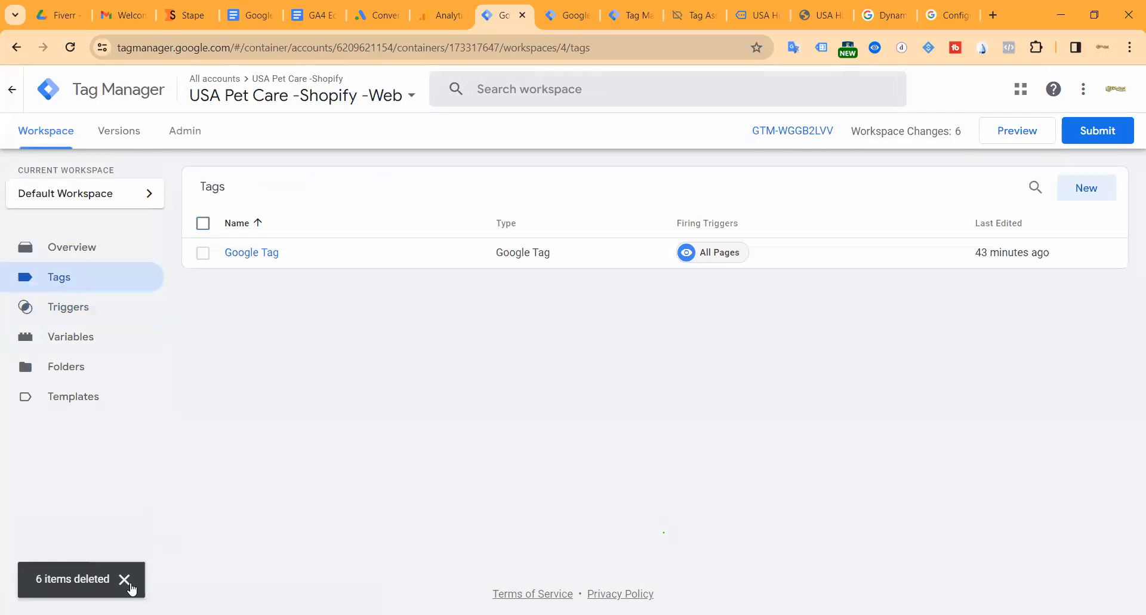
click(129, 582)
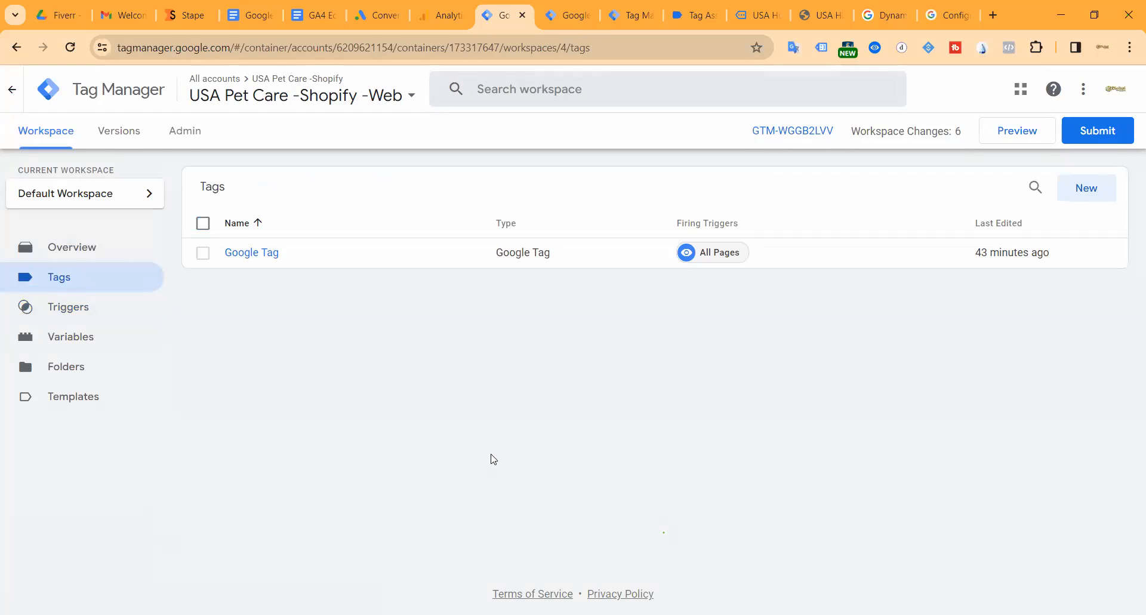
click(1080, 192)
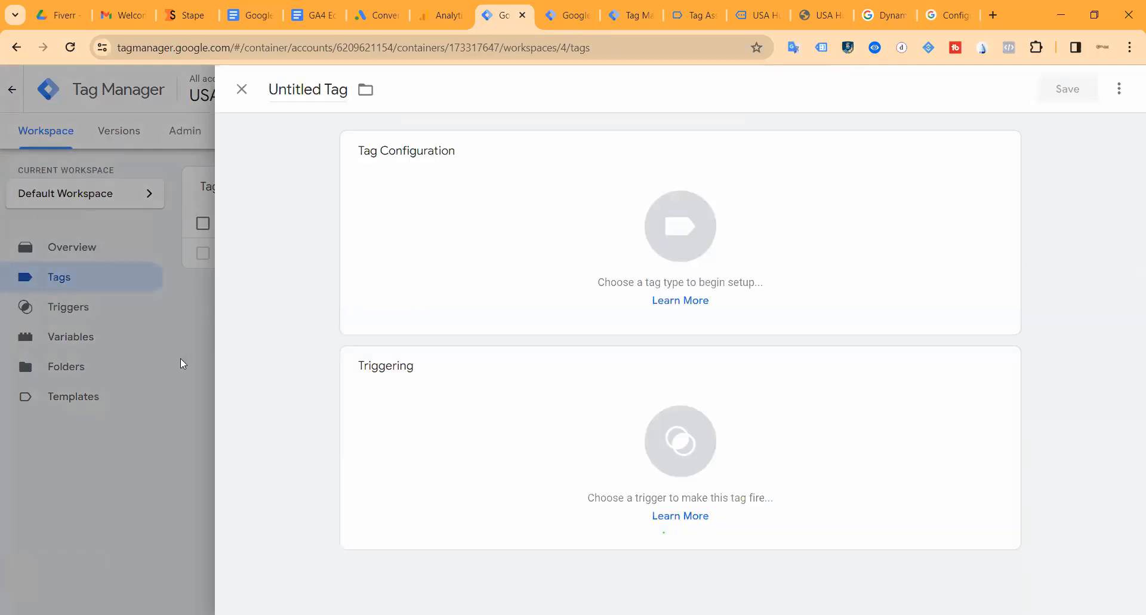
click(180, 346)
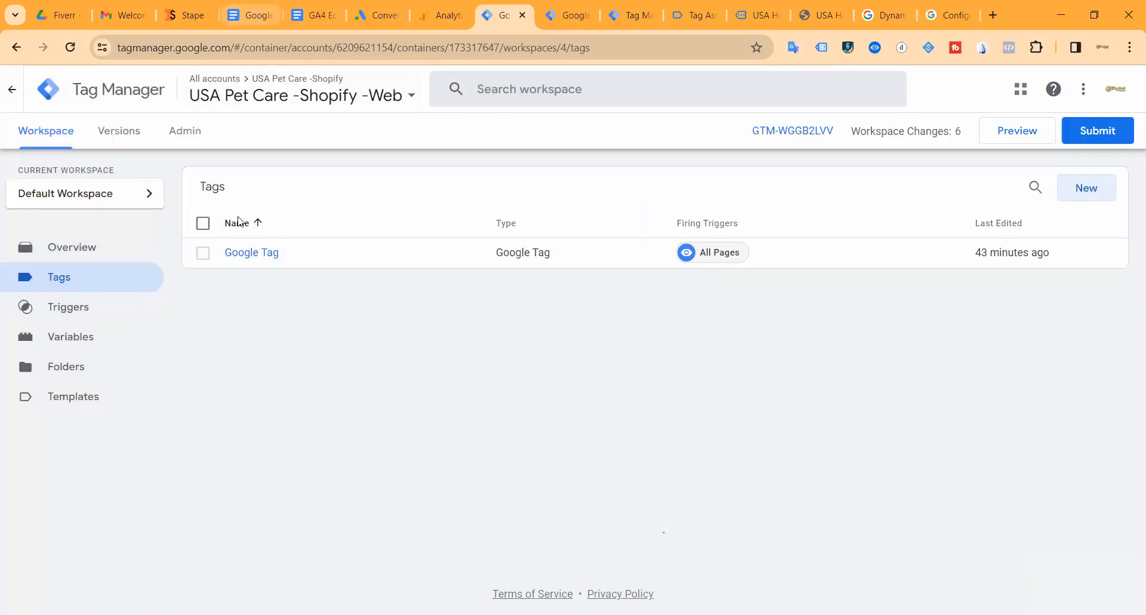
Switch to the GA4 Ecommerce Server Side Tracking document and start a combined event line reading view_item| below the event name list.
click(436, 14)
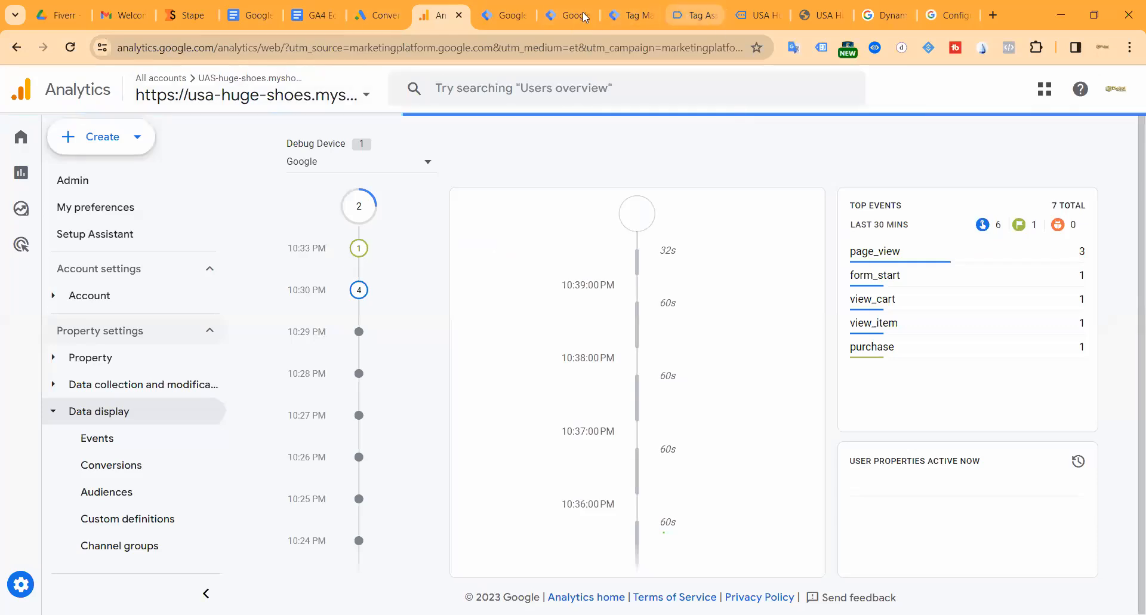
click(382, 17)
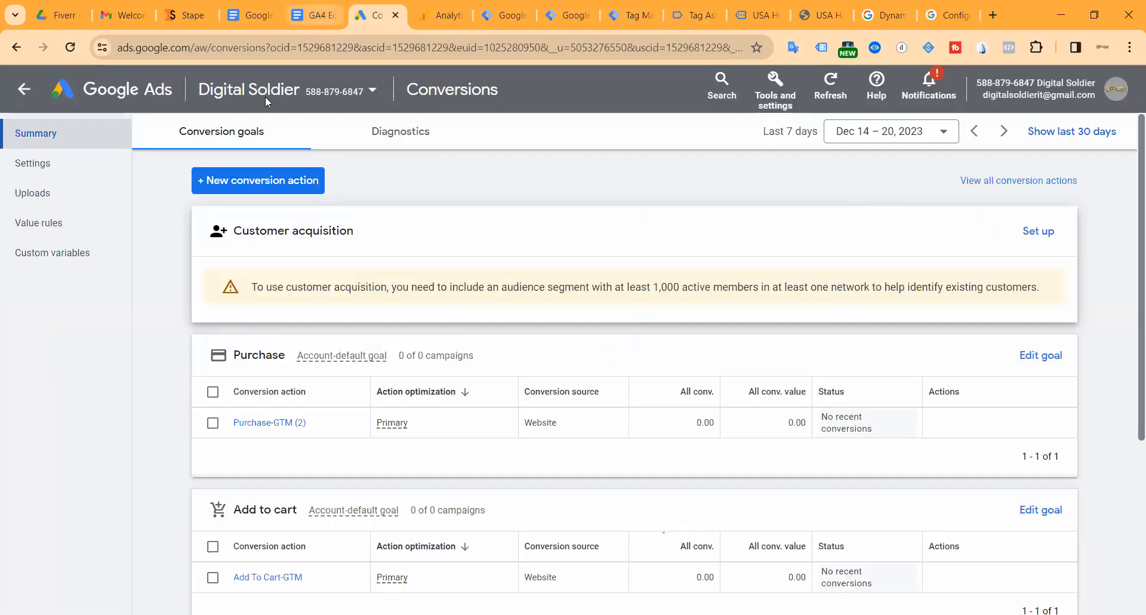
click(318, 15)
scroll(438, 340, up, 17)
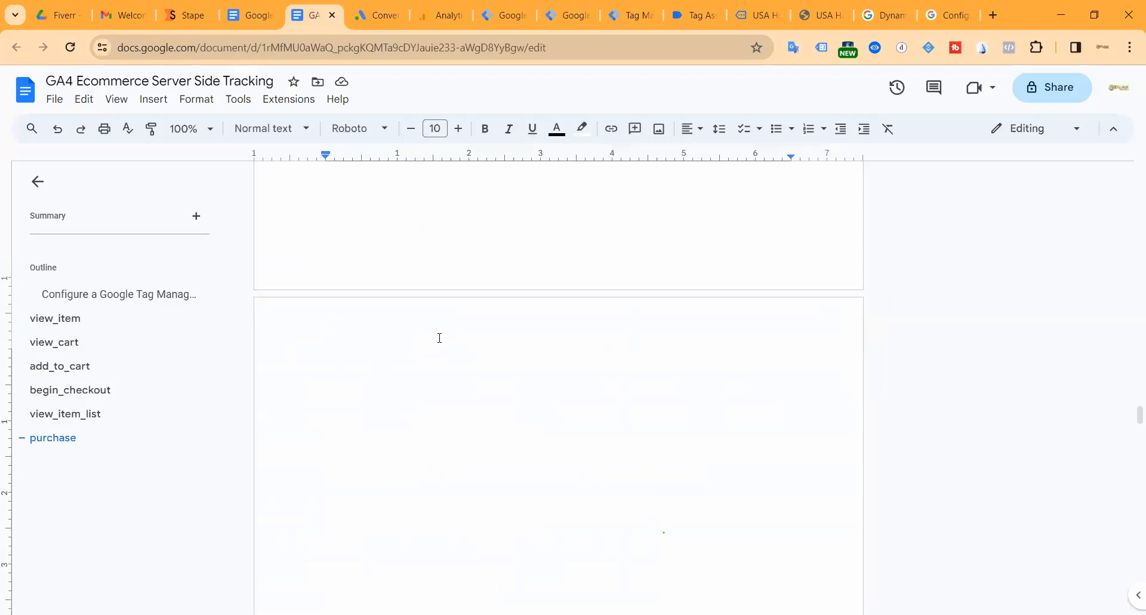
scroll(386, 345, up, 15)
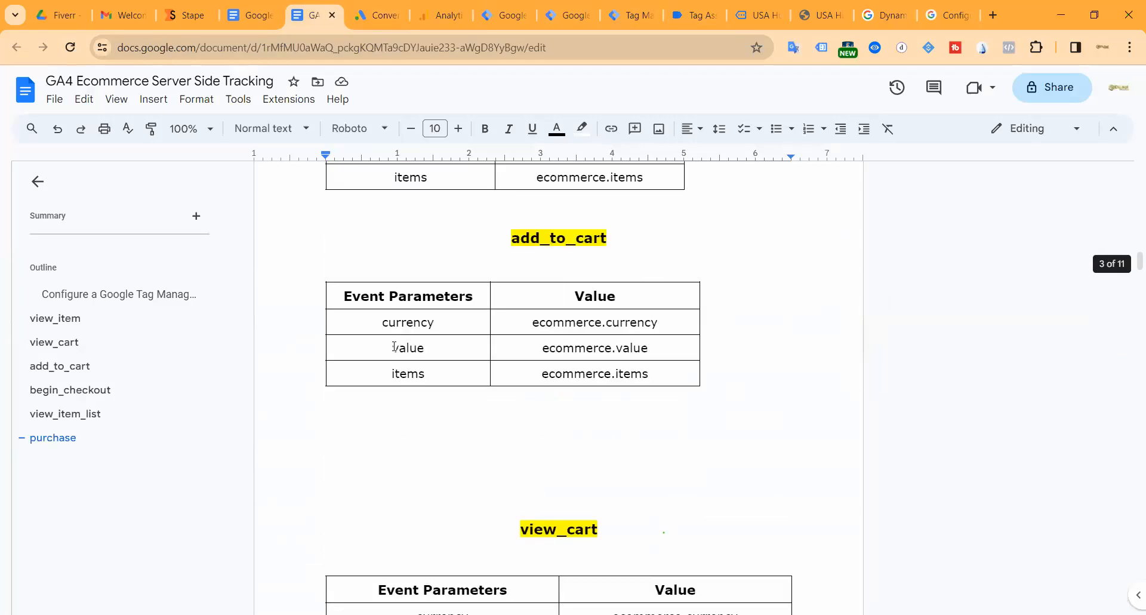
scroll(412, 364, up, 18)
scroll(414, 371, down, 8)
drag(391, 300, 323, 298)
key(ctrl+x)
click(354, 374)
key(ctrl+v)
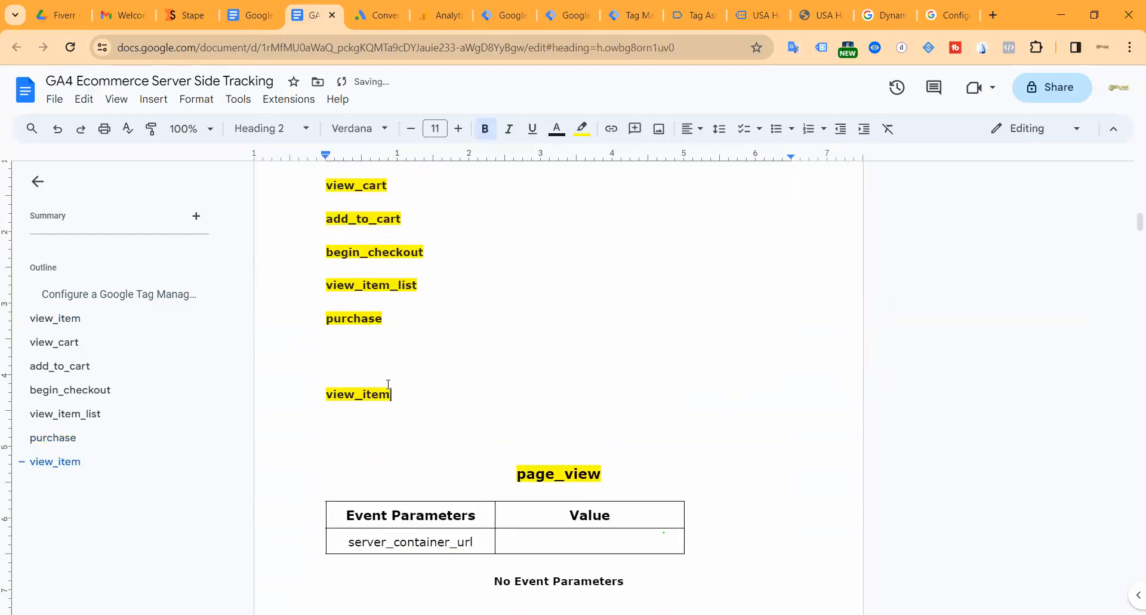
scroll(388, 384, up, 3)
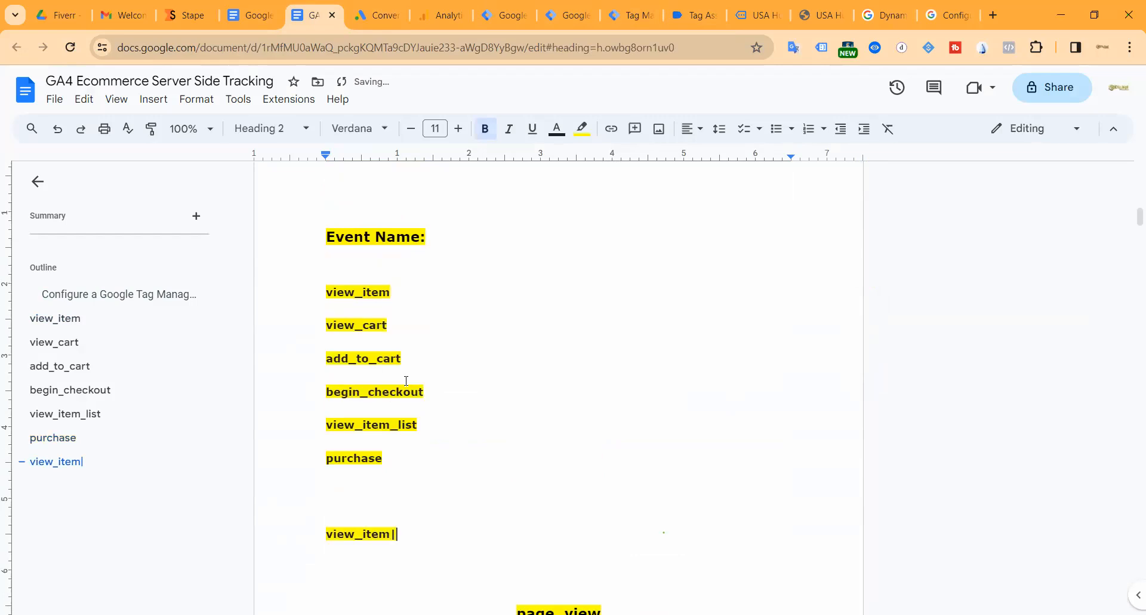
Copy the event name page_view from the server container's debug preview and insert page_view| at the start of the document's combined event line.
double_click(365, 367)
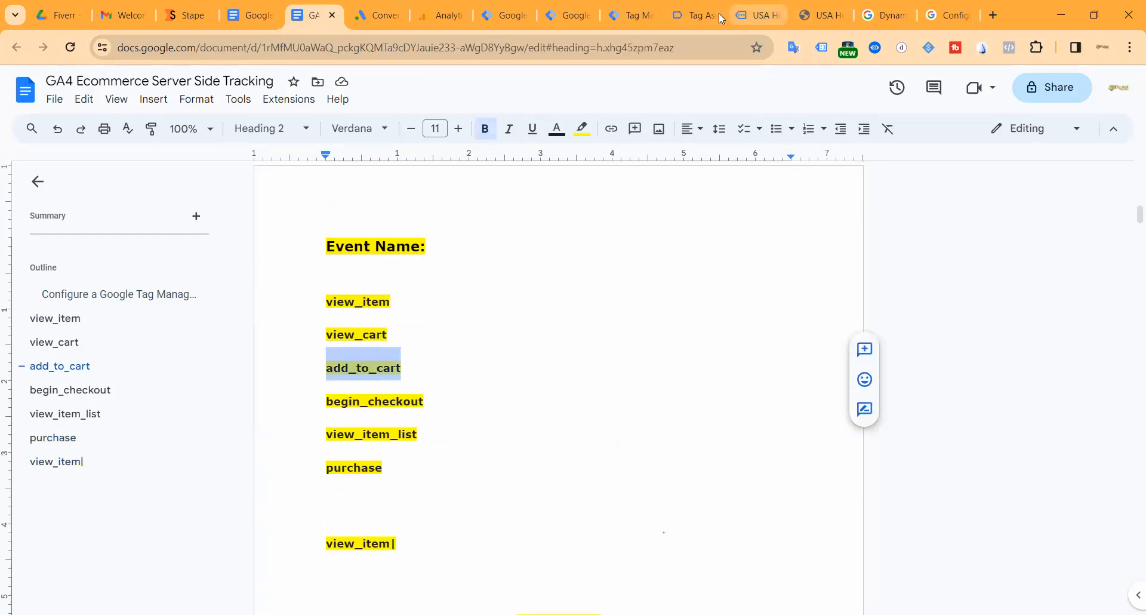
click(564, 15)
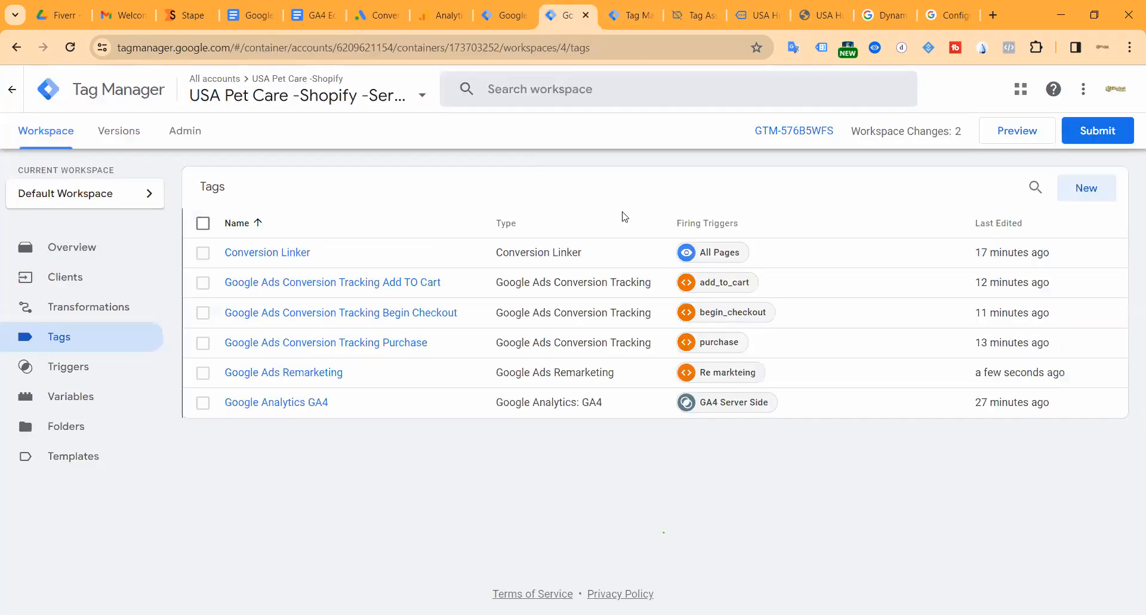
click(632, 15)
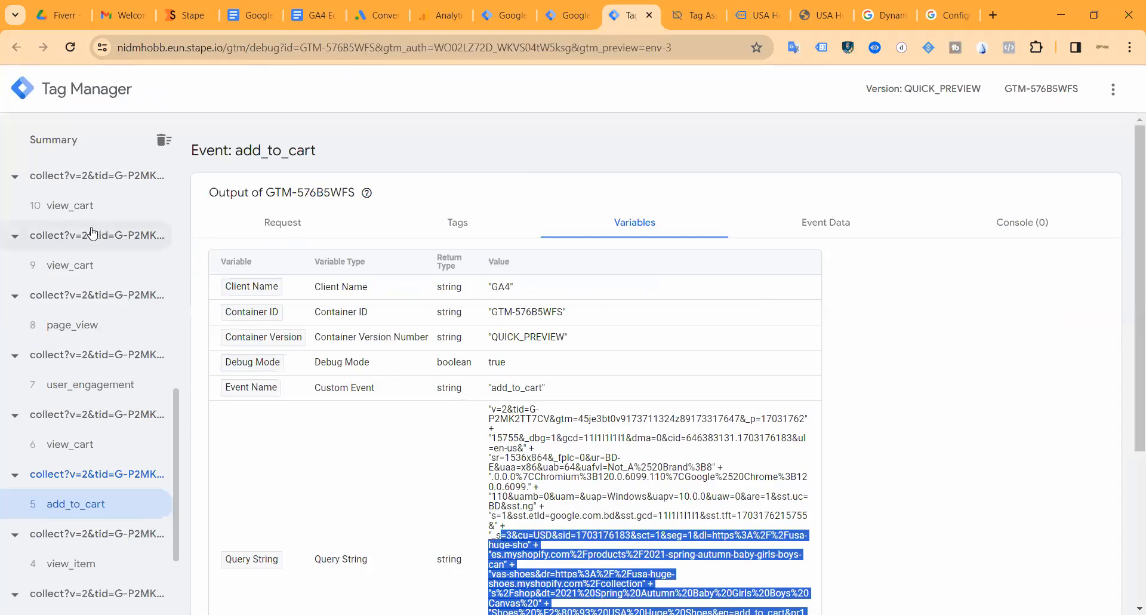
scroll(96, 236, up, 8)
click(71, 235)
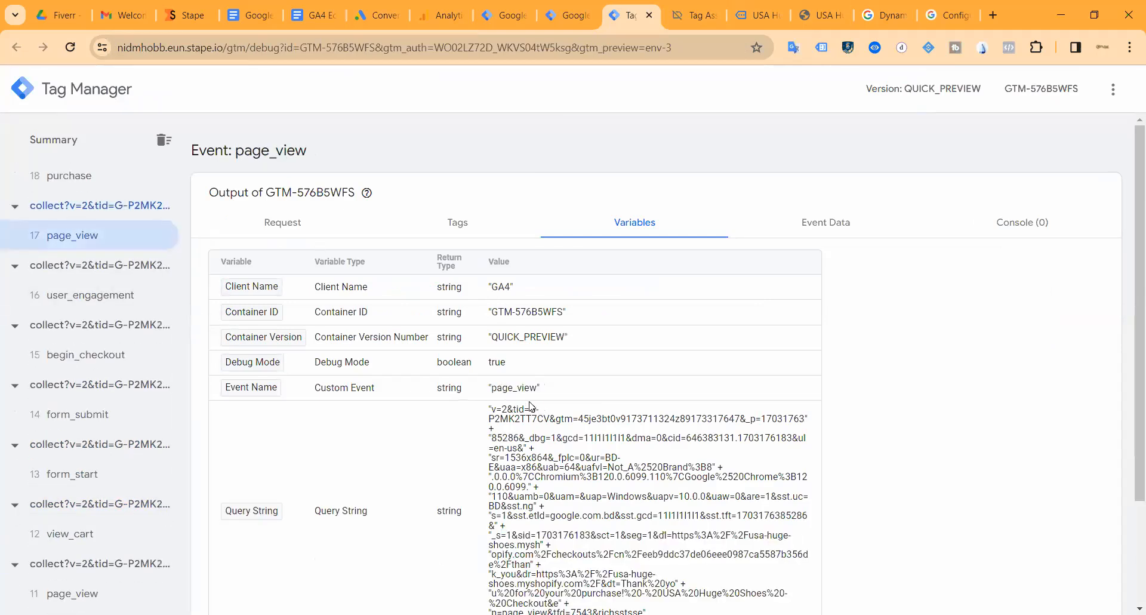
double_click(512, 388)
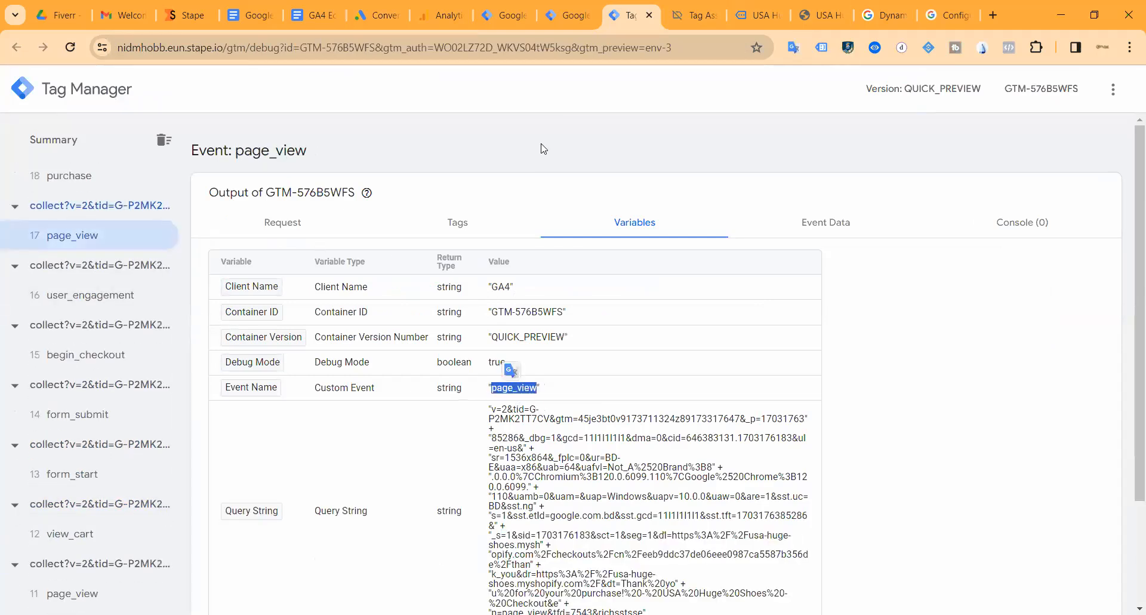
click(487, 20)
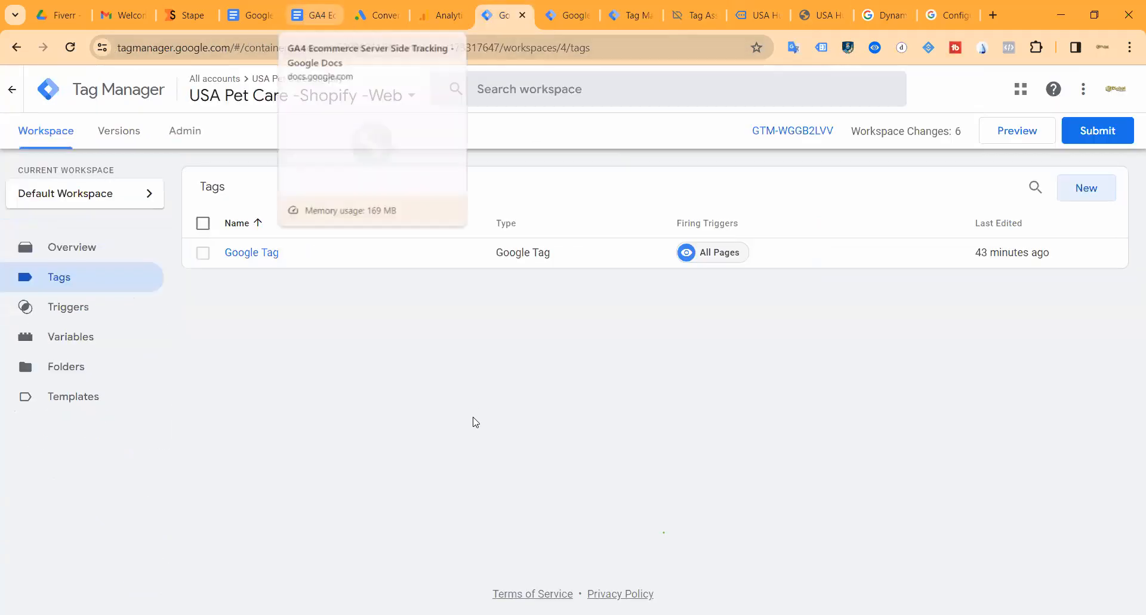
click(327, 23)
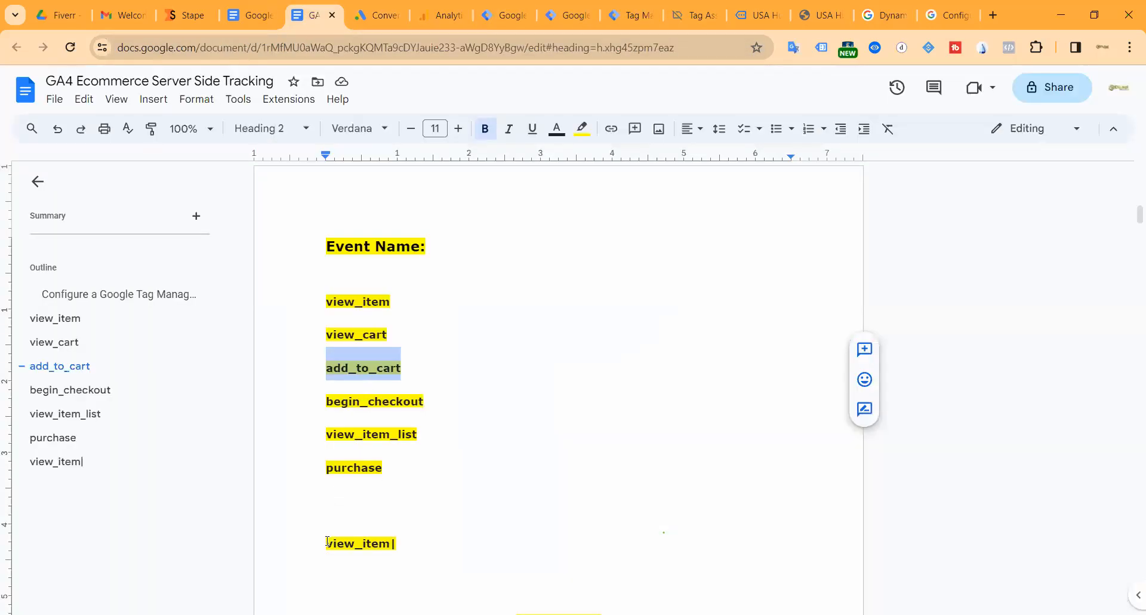
click(327, 542)
key(ctrl+v)
text(|)
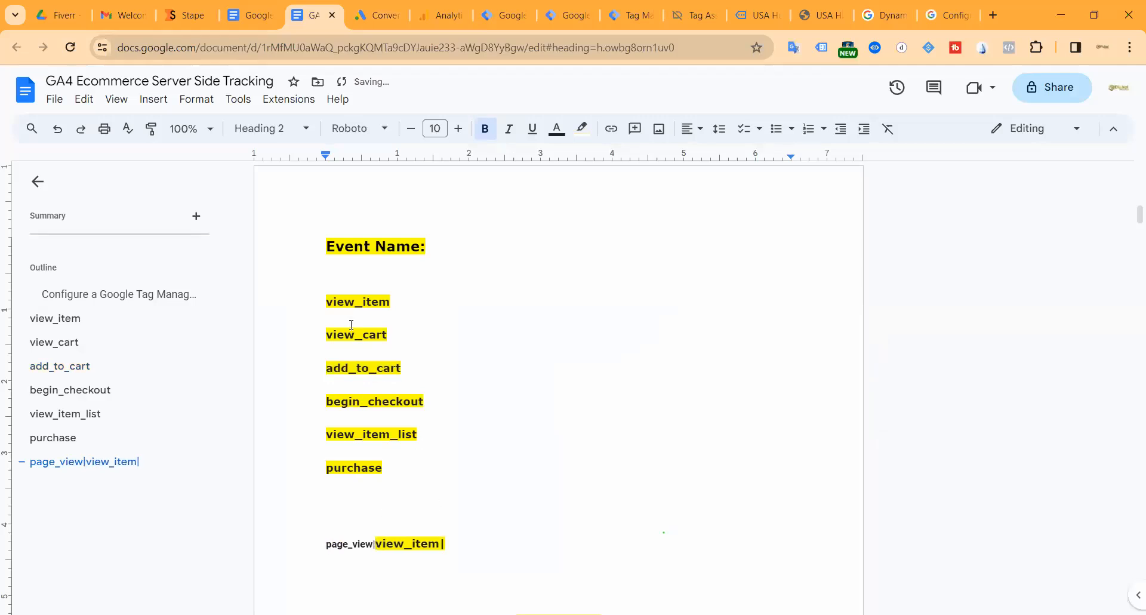
Replace view_item in the combined event line with view_item_list copied from the event name list.
click(360, 430)
double_click(358, 437)
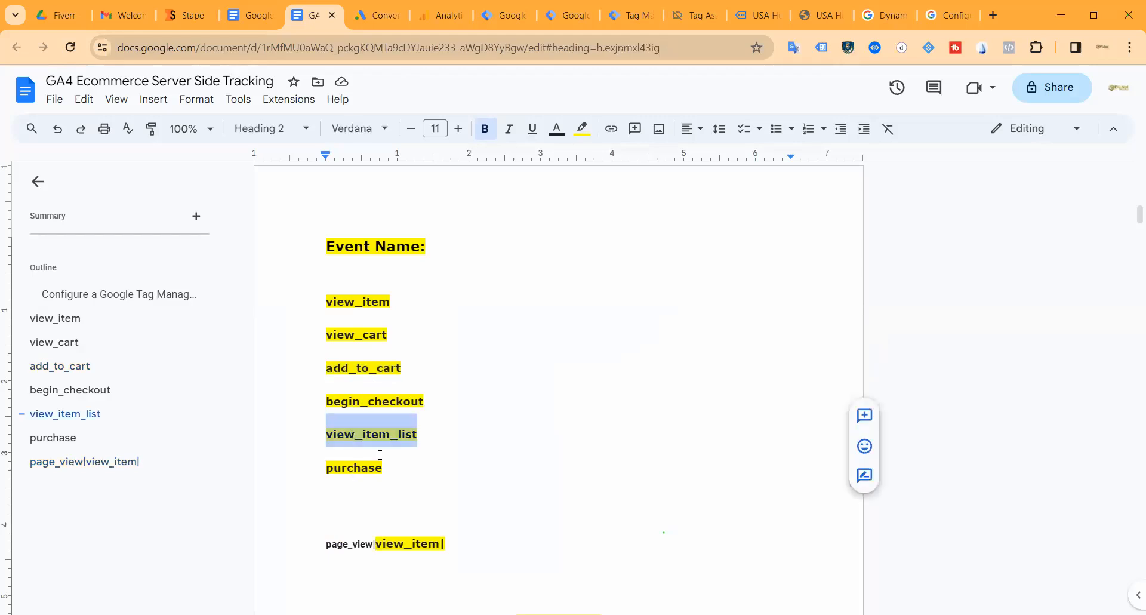
double_click(415, 543)
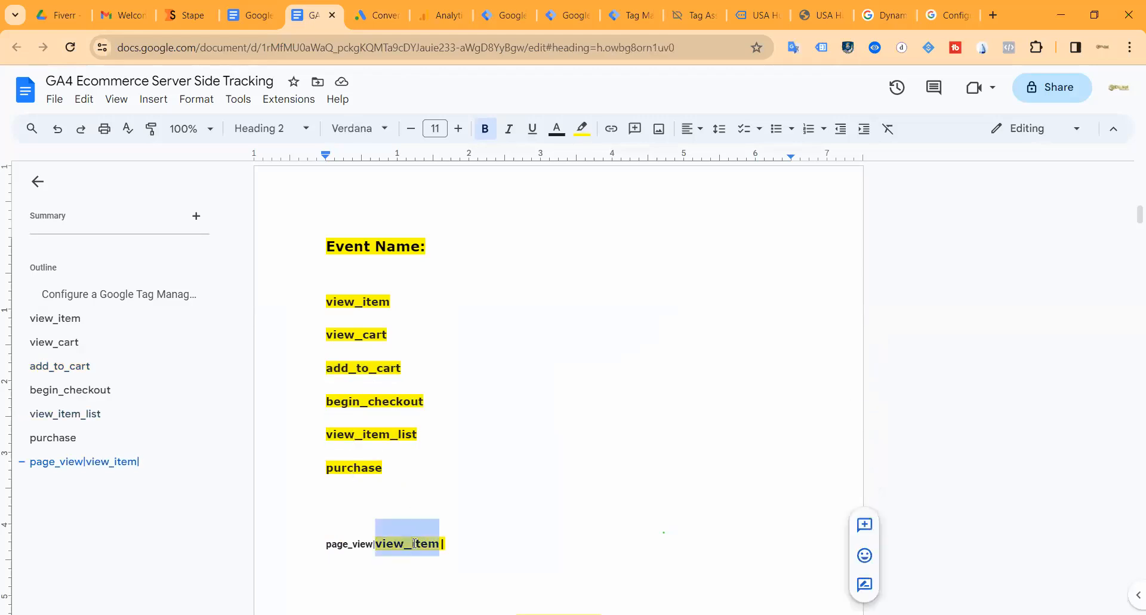
key(ctrl+v)
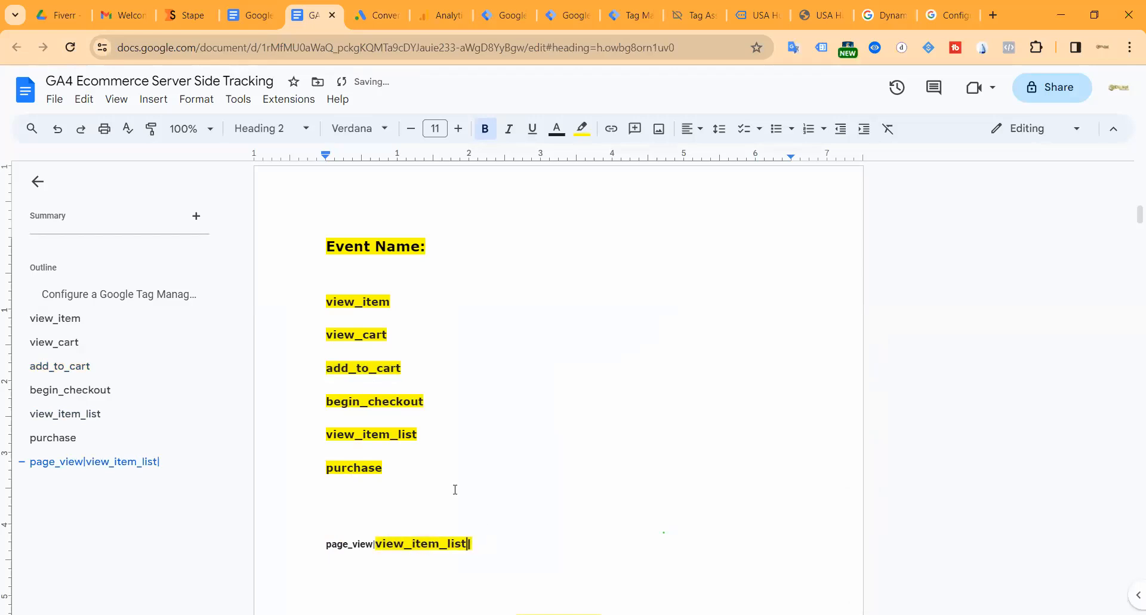
Append view_item from the event name list to the combined event line after view_item_list|.
double_click(356, 302)
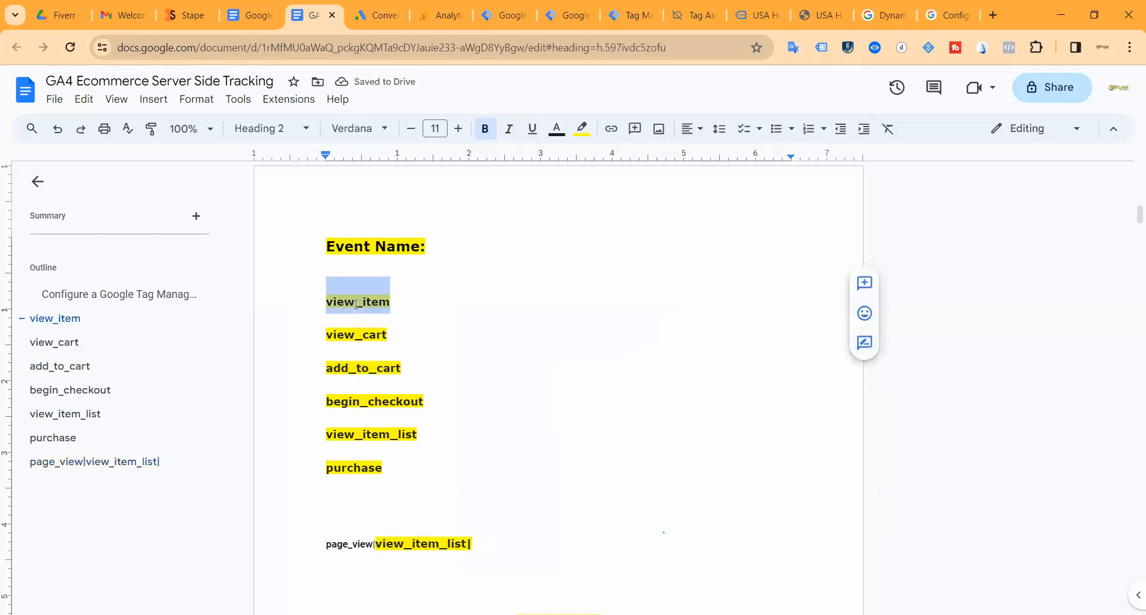
key(ctrl+v)
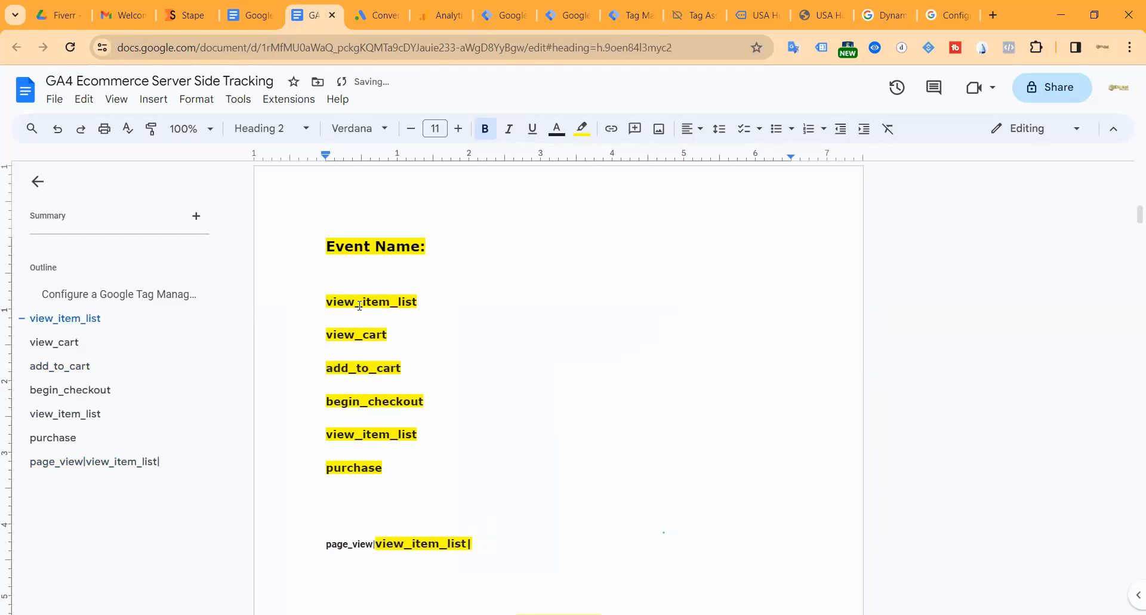
click(57, 128)
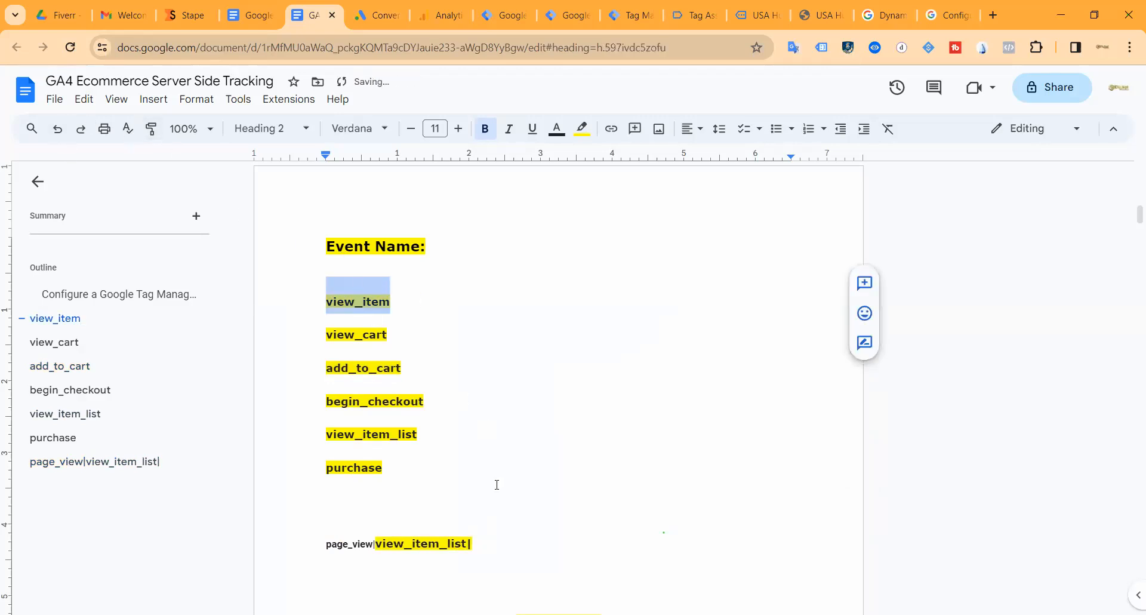
click(499, 539)
key(ctrl+v)
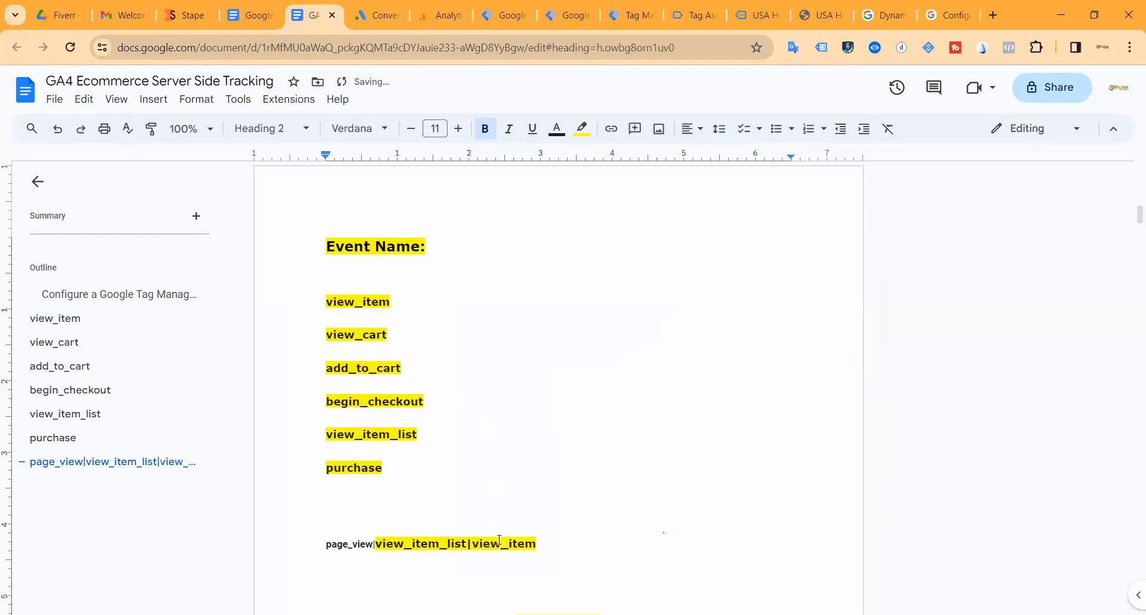
Append add_to_cart to the combined event line, with a | separator before and after it.
double_click(385, 368)
key(ctrl+c)
click(561, 541)
key(ctrl+v)
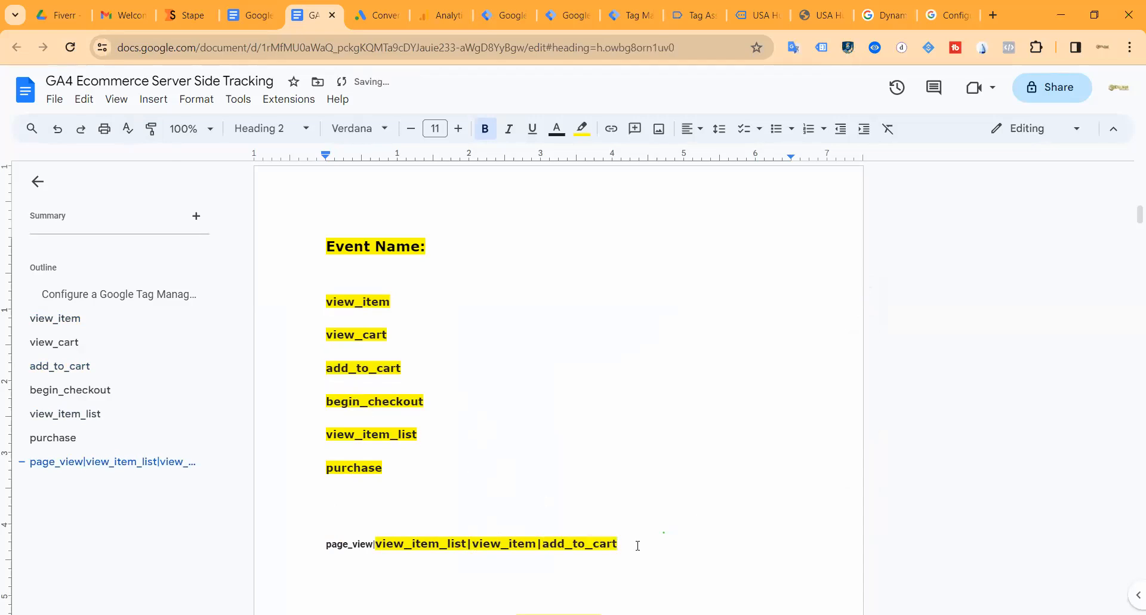
text(|)
Append view_cart| from the event name list to the combined event line.
double_click(376, 399)
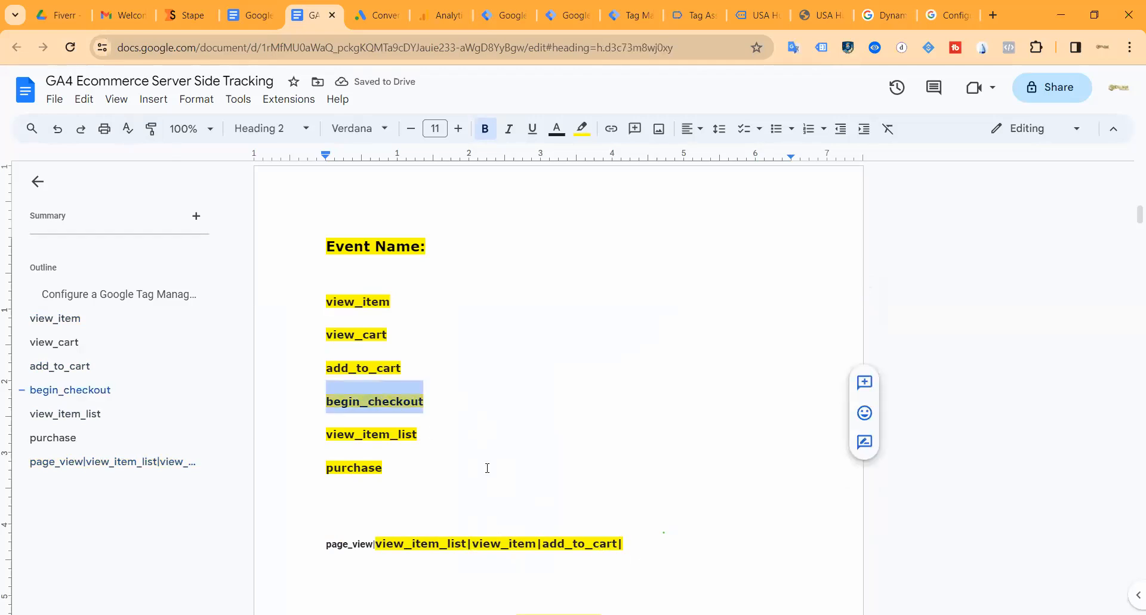
double_click(358, 335)
key(ctrl+c)
click(640, 537)
key(ctrl+v)
text(|)
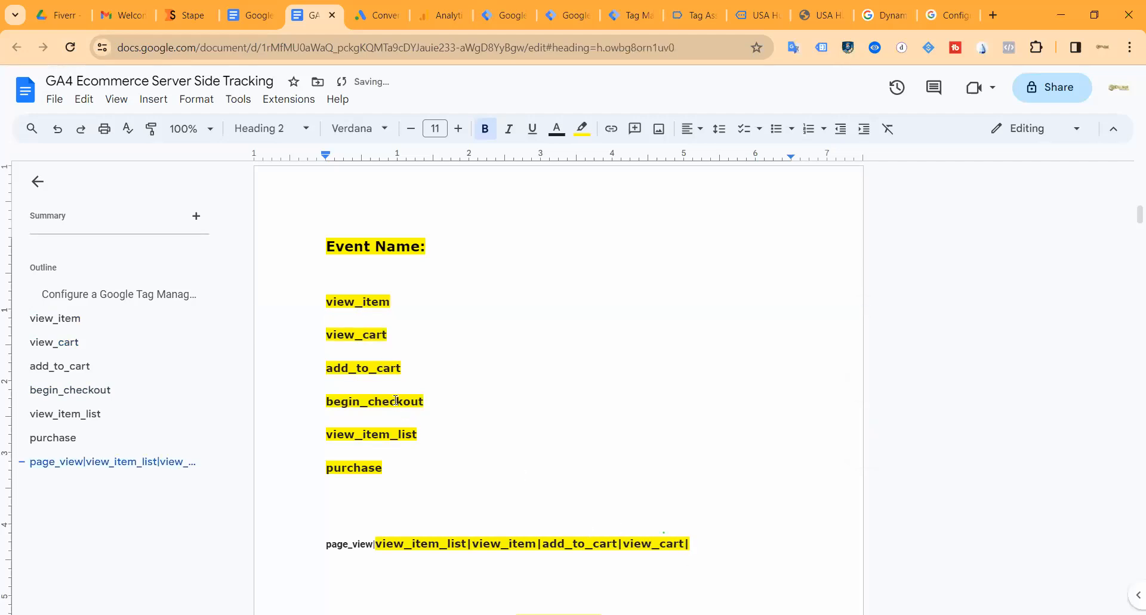
Append begin_checkout| and purchase to finish the combined event line.
double_click(396, 404)
click(720, 546)
key(ctrl+v)
text(|)
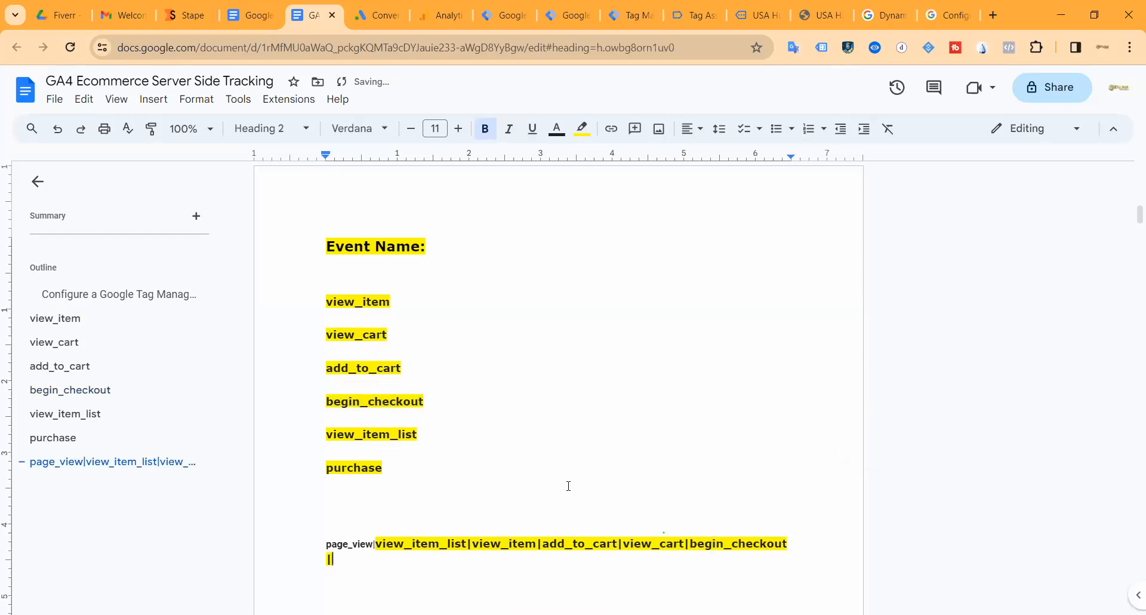
double_click(354, 466)
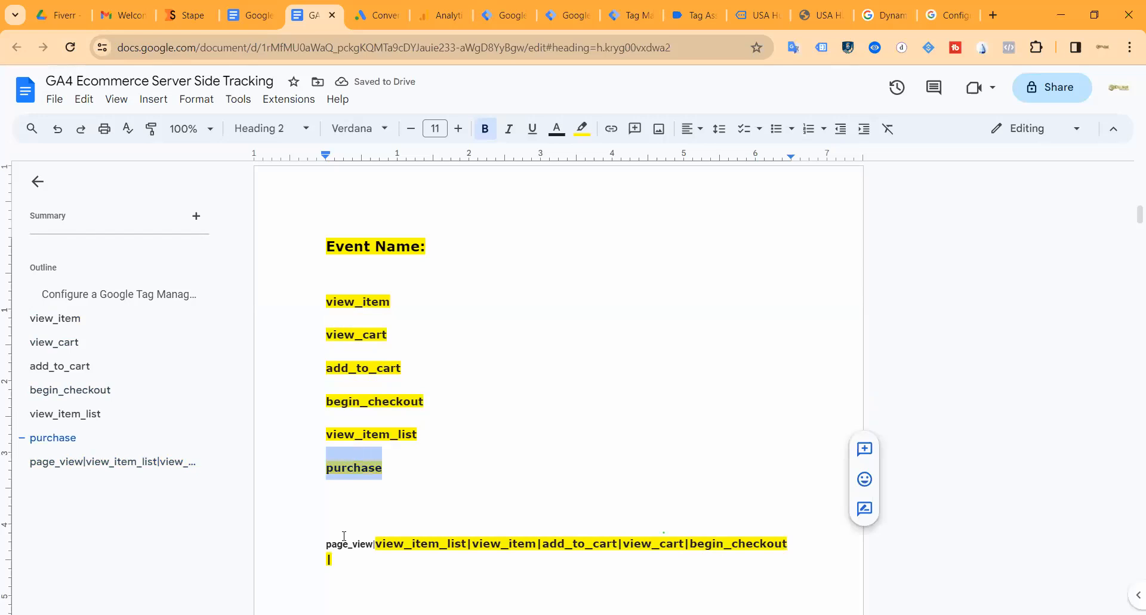
click(337, 561)
key(ctrl+v)
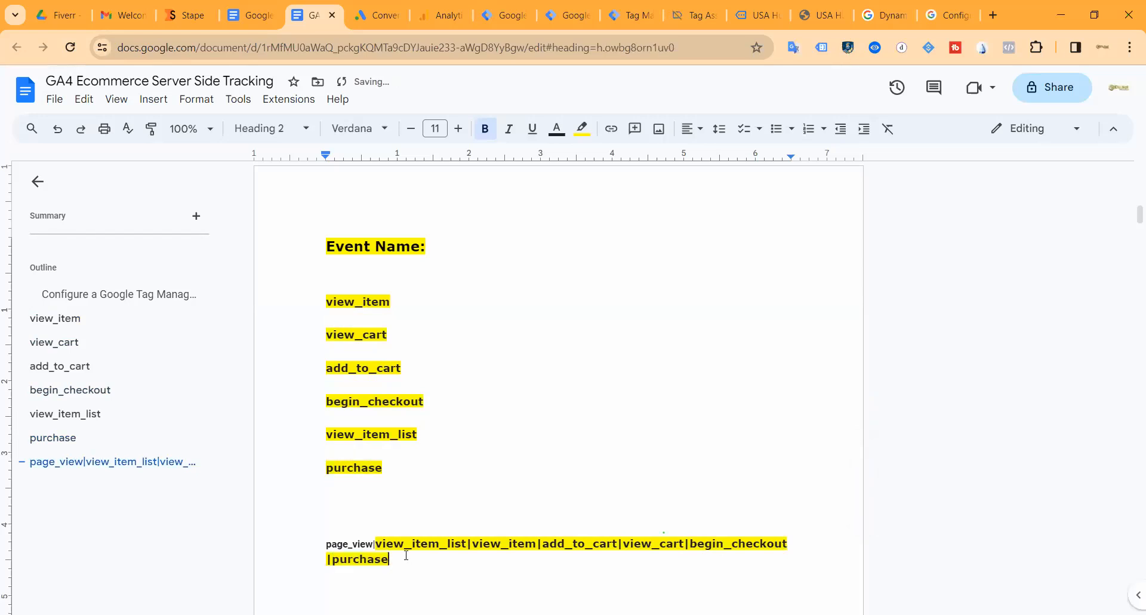
Decrease the font size of the whole combined event line by two increments so it fits on one line.
drag(405, 556, 294, 533)
click(410, 129)
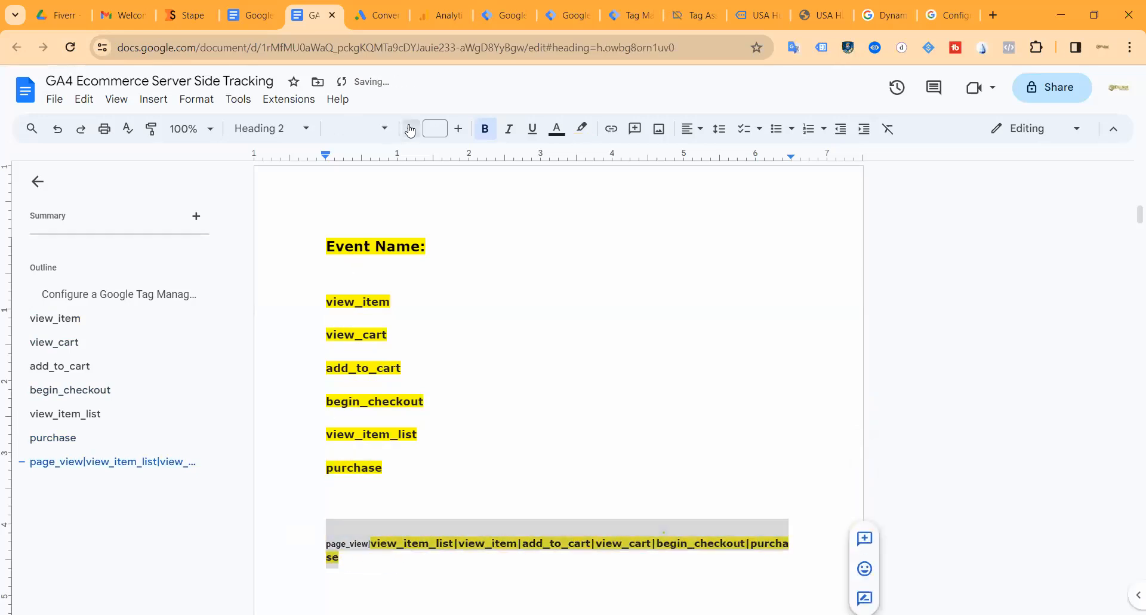
click(410, 128)
click(739, 398)
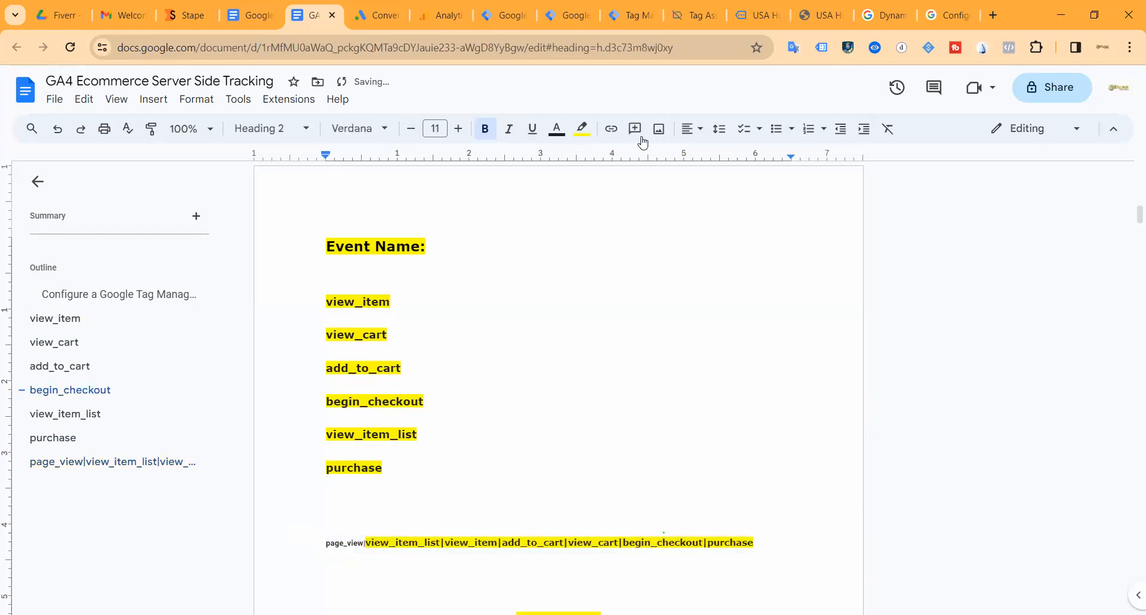
Copy the complete combined event line from page_view to purchase and switch to the Tag Manager server container's tag list.
scroll(732, 322, down, 5)
drag(755, 245, 314, 240)
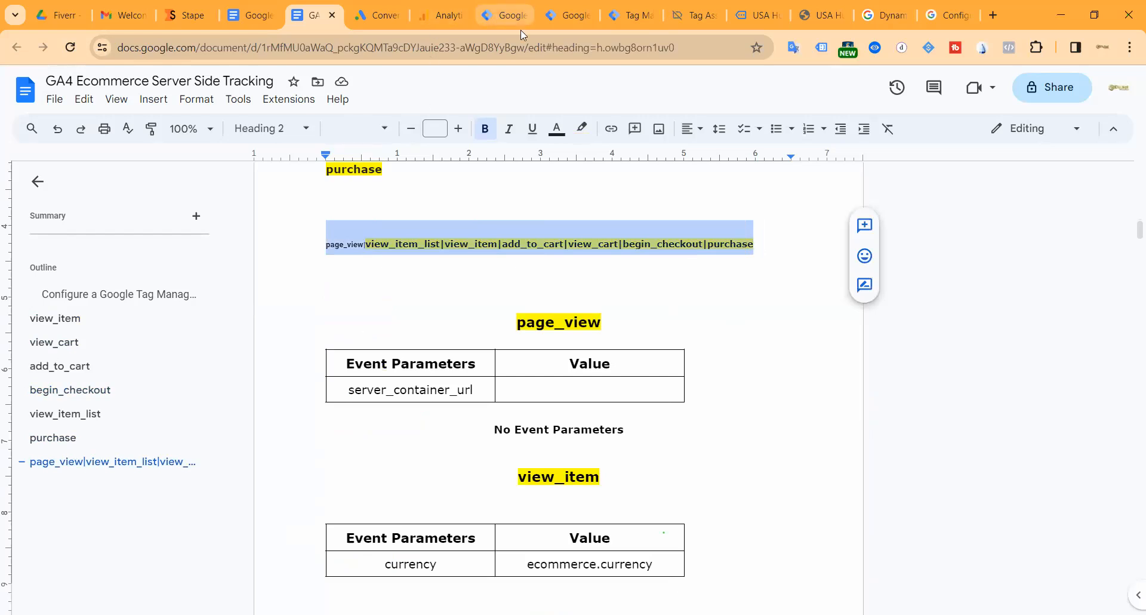
click(570, 16)
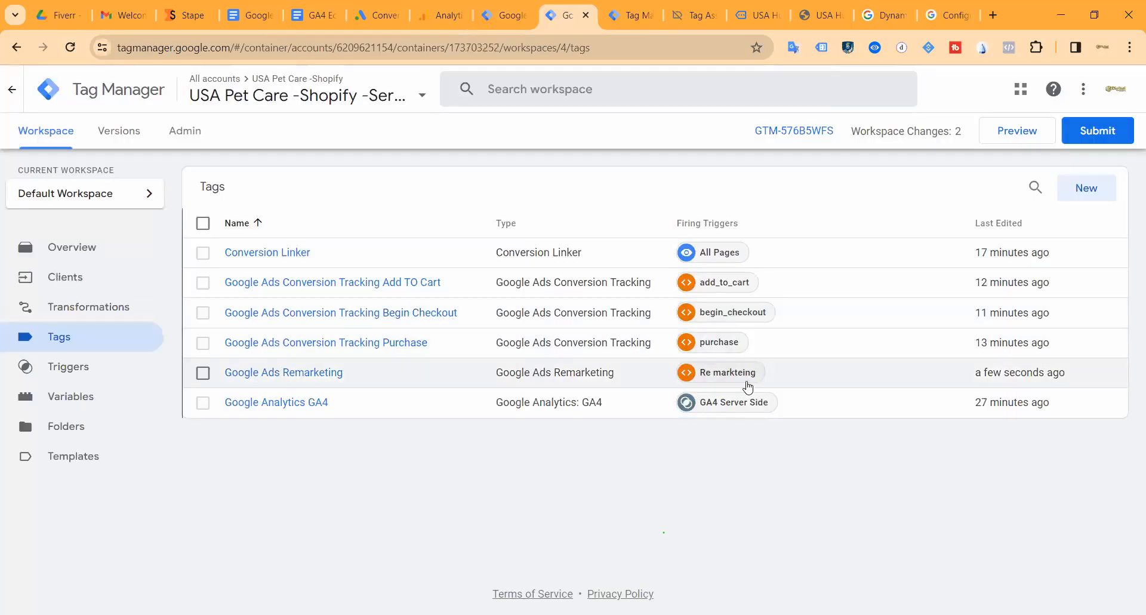
click(718, 369)
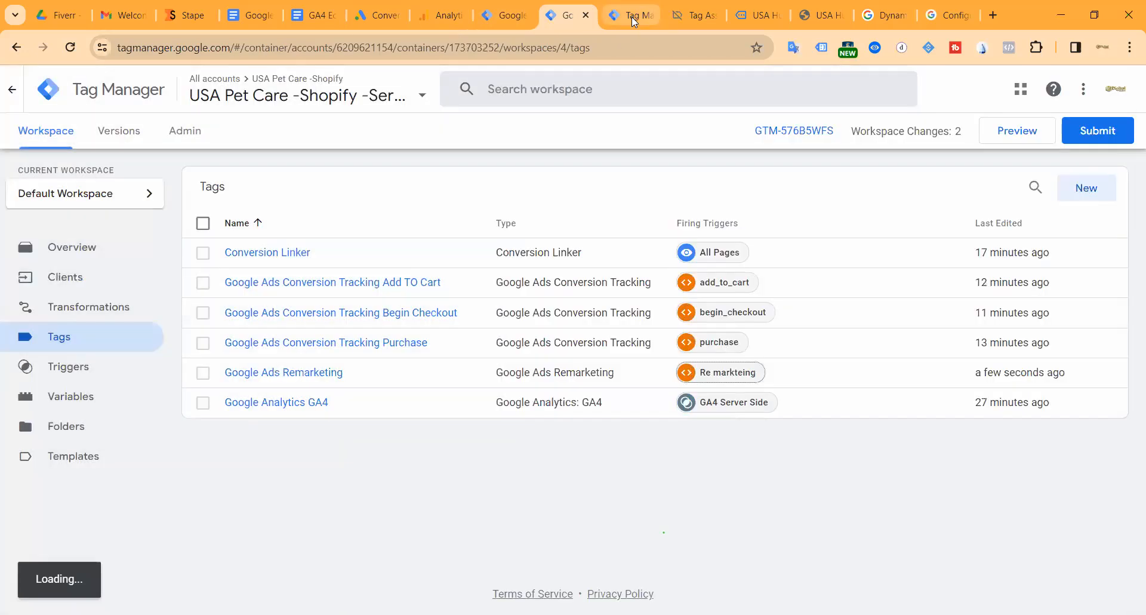
click(632, 15)
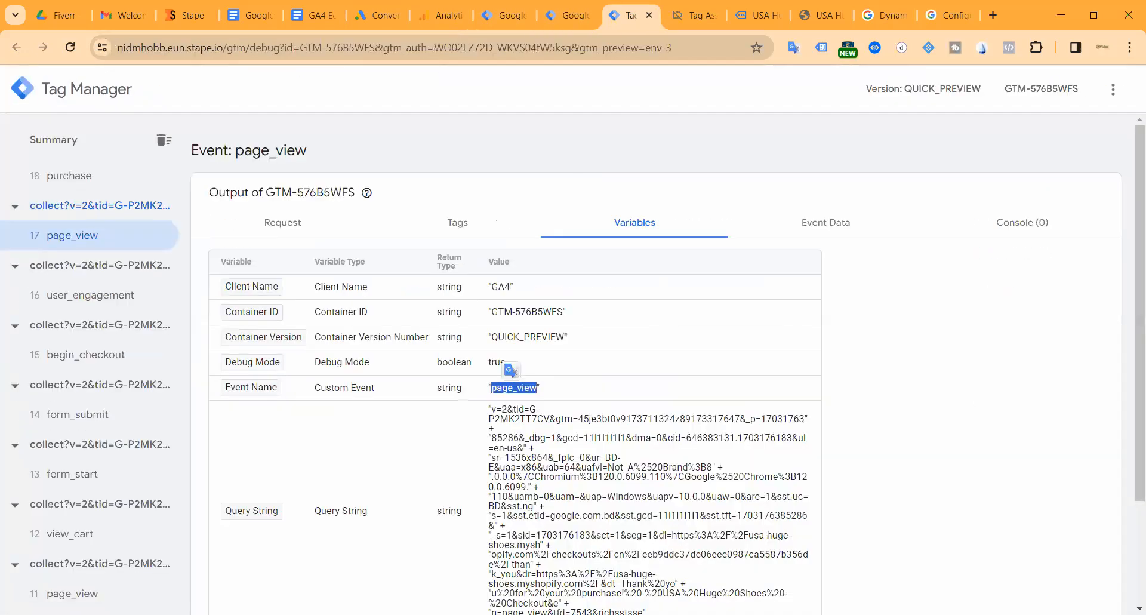
click(550, 23)
In the USA Pet Care -Shopify -Web container, create a new trigger of type Custom Event.
click(492, 19)
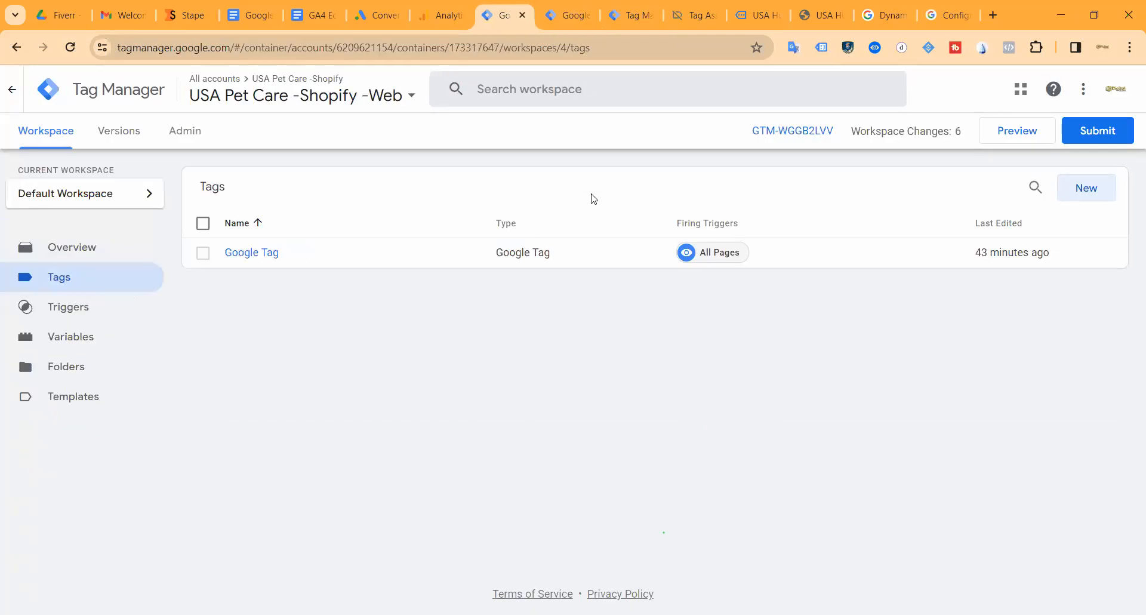
click(110, 308)
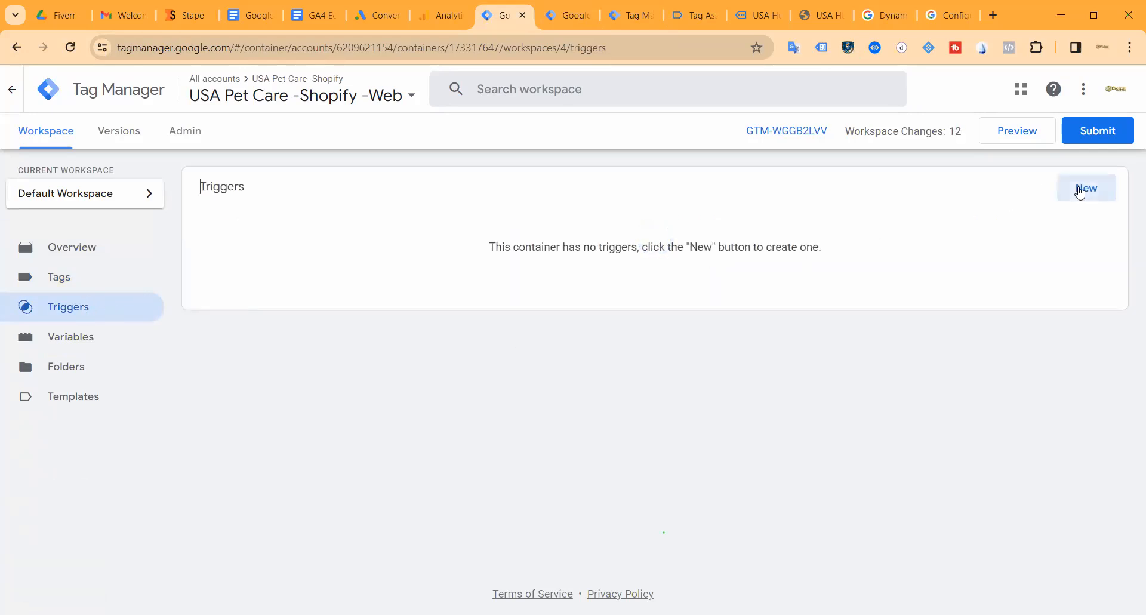
click(1077, 189)
click(578, 210)
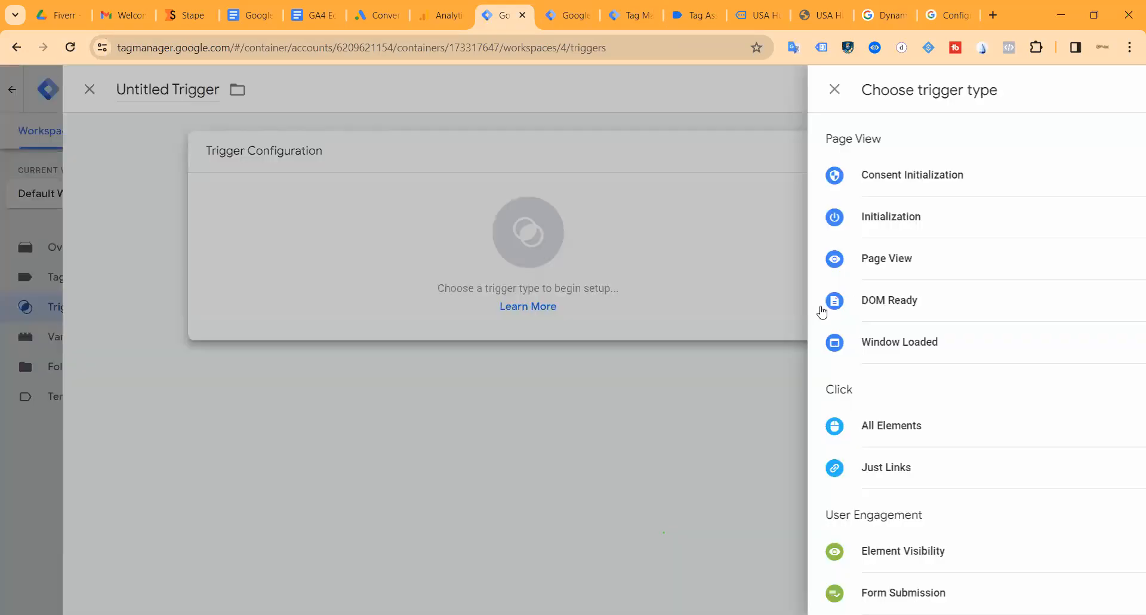
scroll(794, 418, down, 5)
click(788, 457)
Paste the copied combined line from page_view to purchase as the trigger's event name and enable regex matching.
click(486, 300)
key(ctrl+v)
click(729, 351)
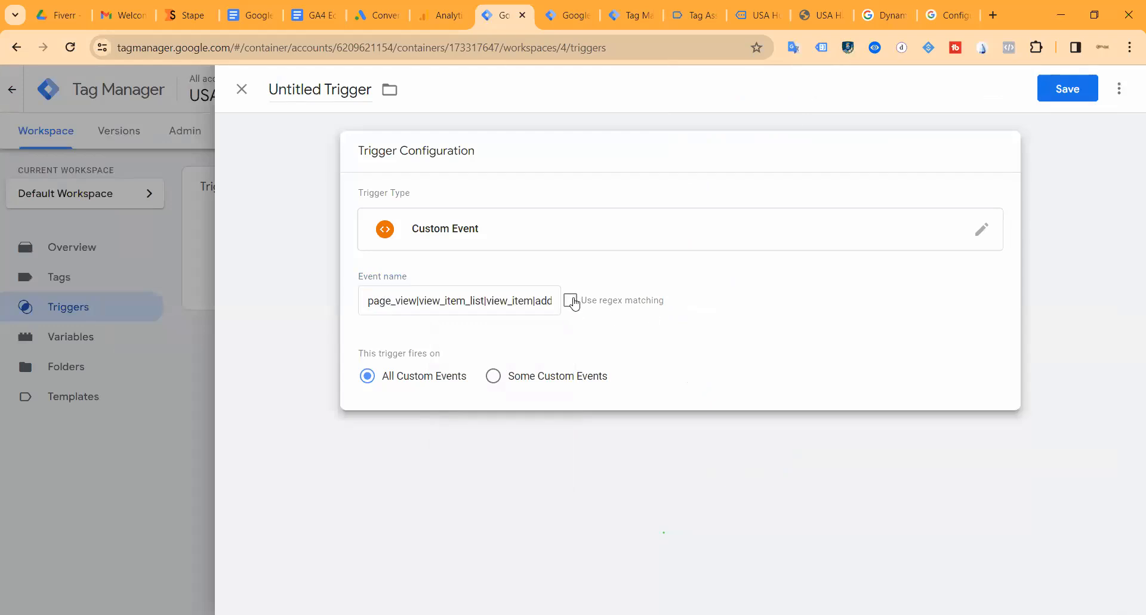
click(570, 301)
Name the trigger Ecommerce Event and save it.
click(300, 85)
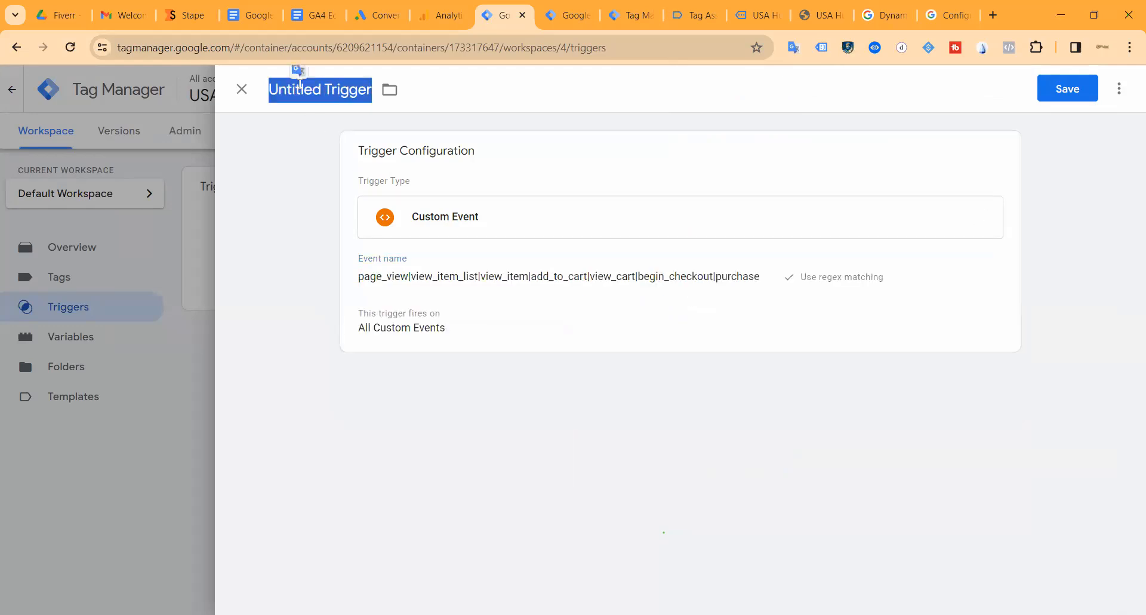
text(Ecommerce E)
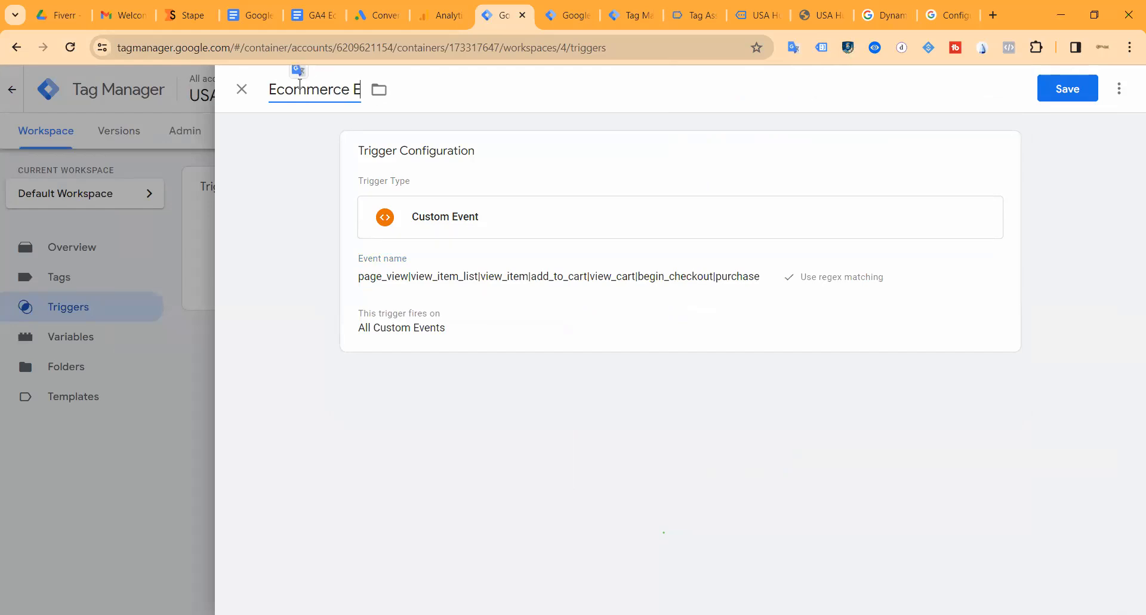
text(vent)
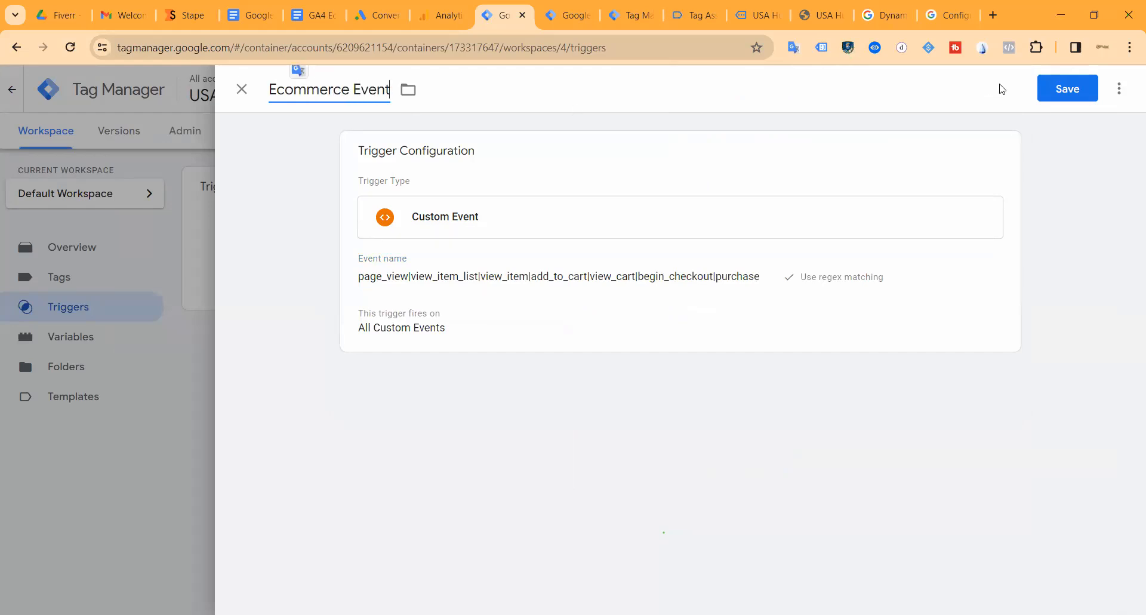
click(1048, 94)
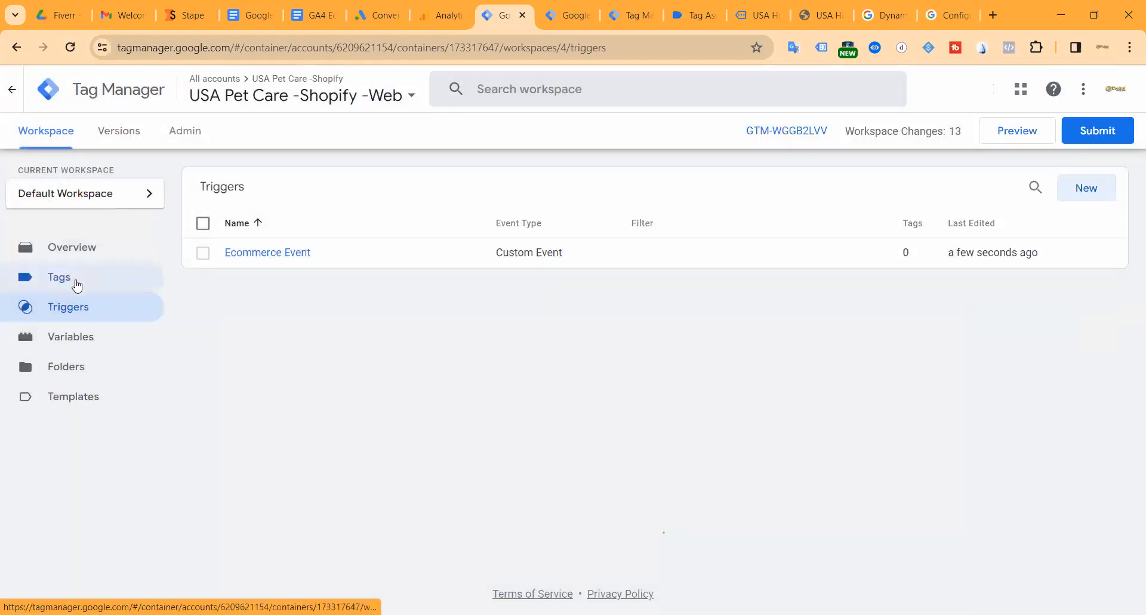
Create a new tag in the web container with the type Google Analytics: GA4 Event.
click(76, 285)
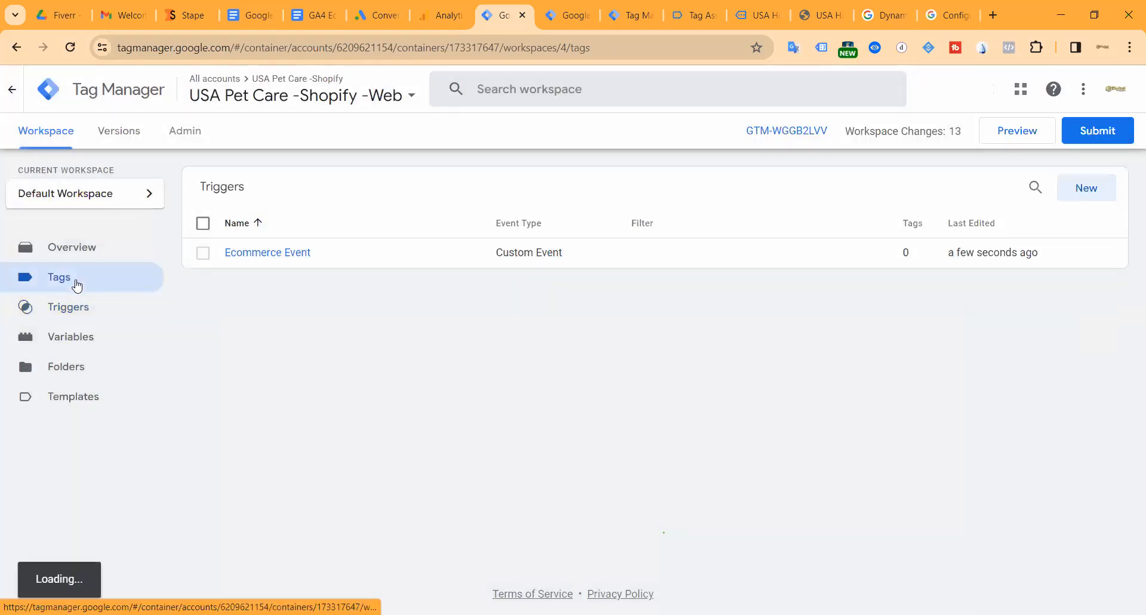
click(1086, 188)
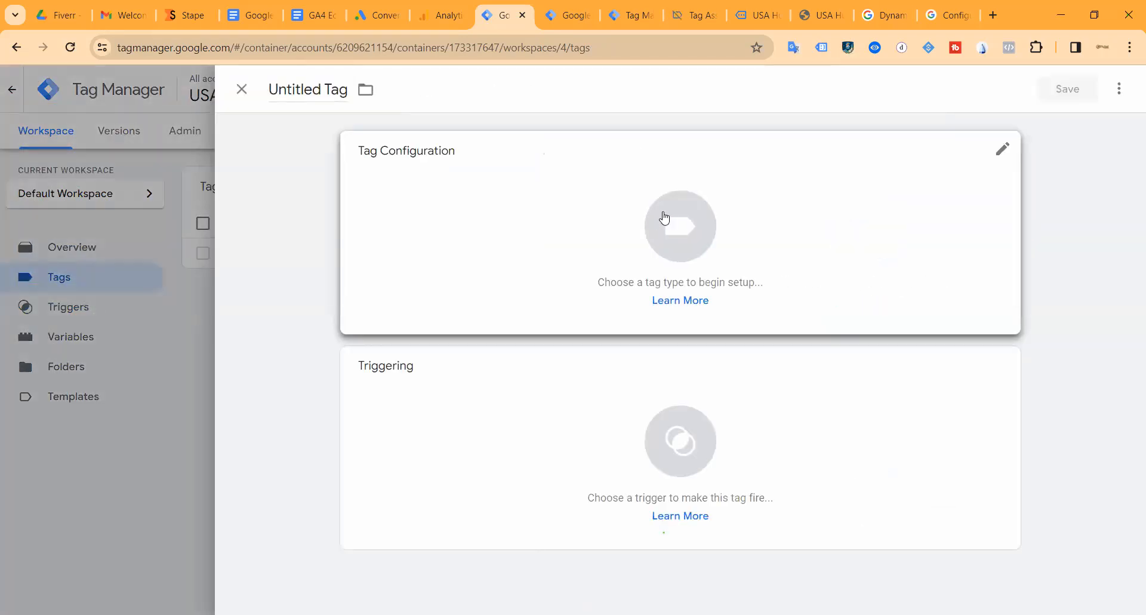
click(664, 218)
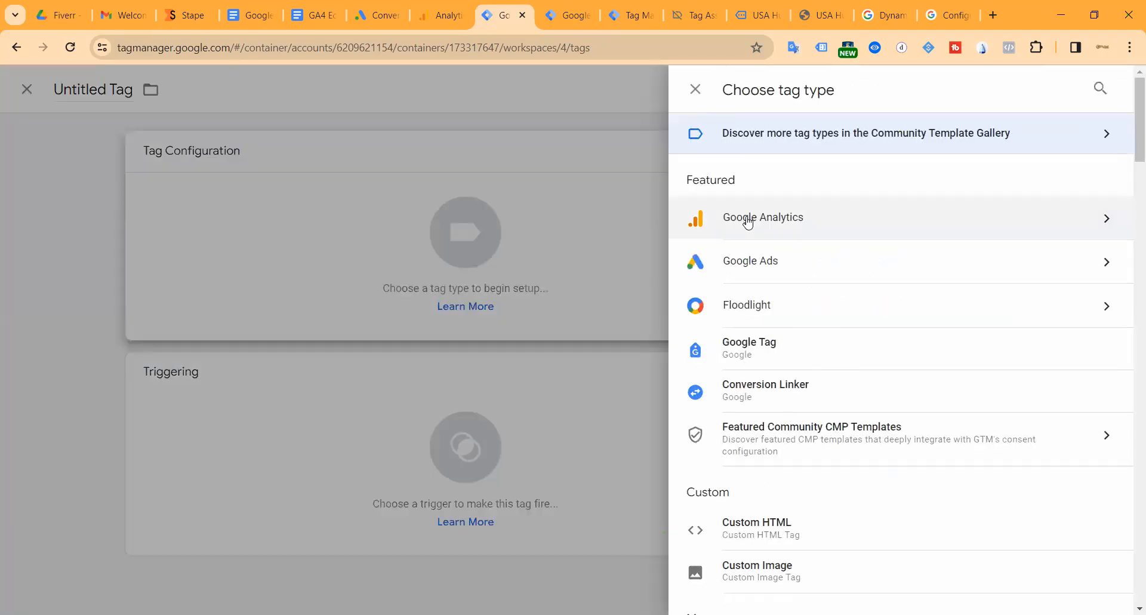
click(745, 219)
click(887, 236)
Set the tag's Measurement ID to the {{GA4 ID}} variable.
click(428, 306)
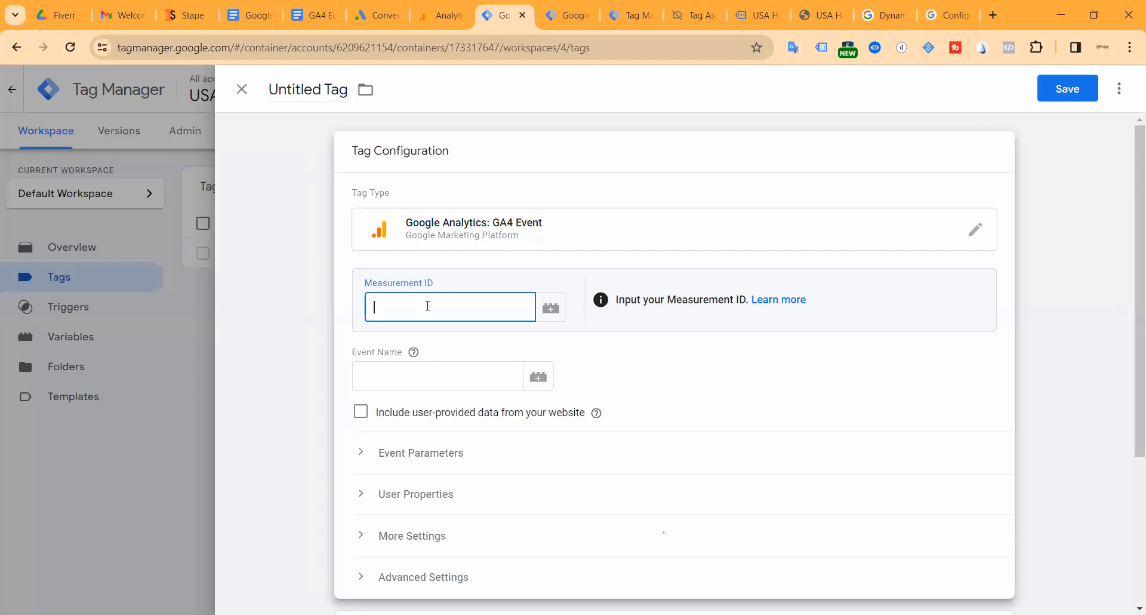
text({{GA4)
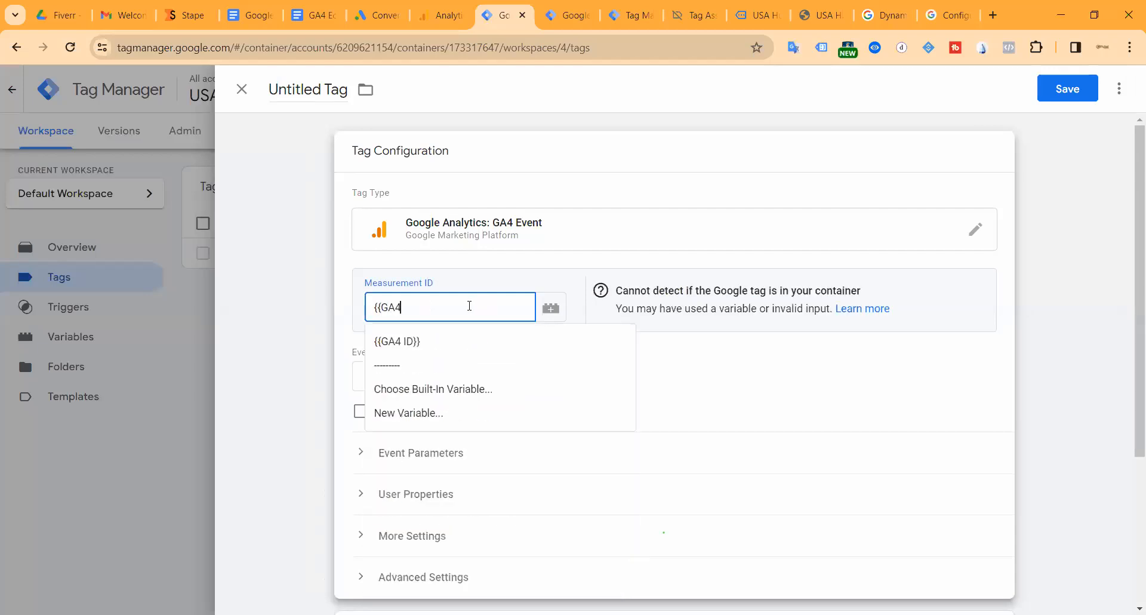
click(400, 342)
Set the tag's Event Name to the {{Event}} variable.
click(420, 380)
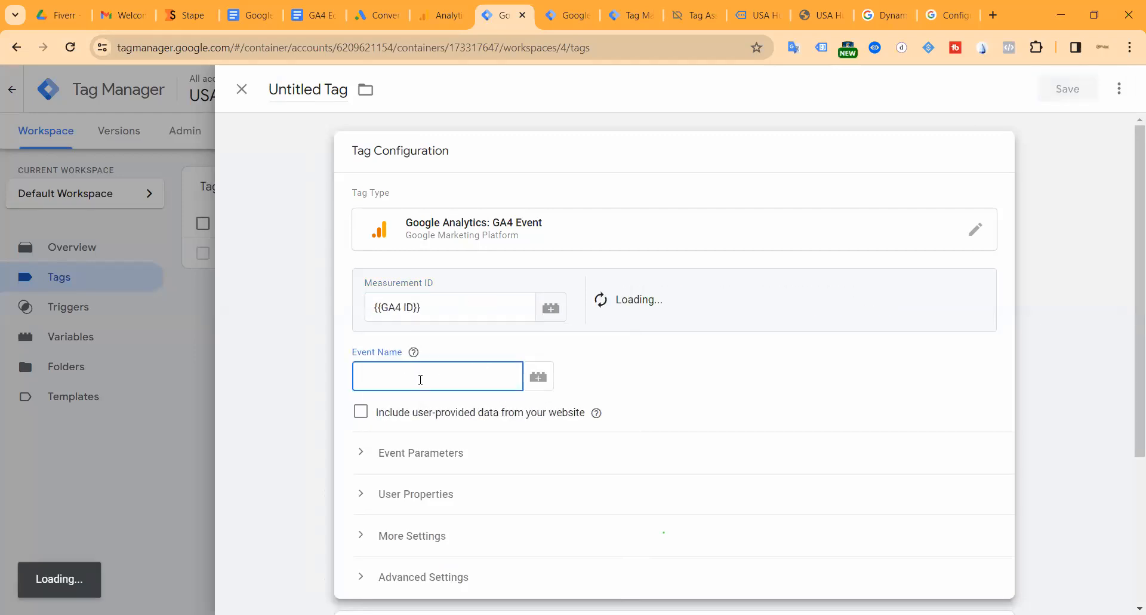
text({{)
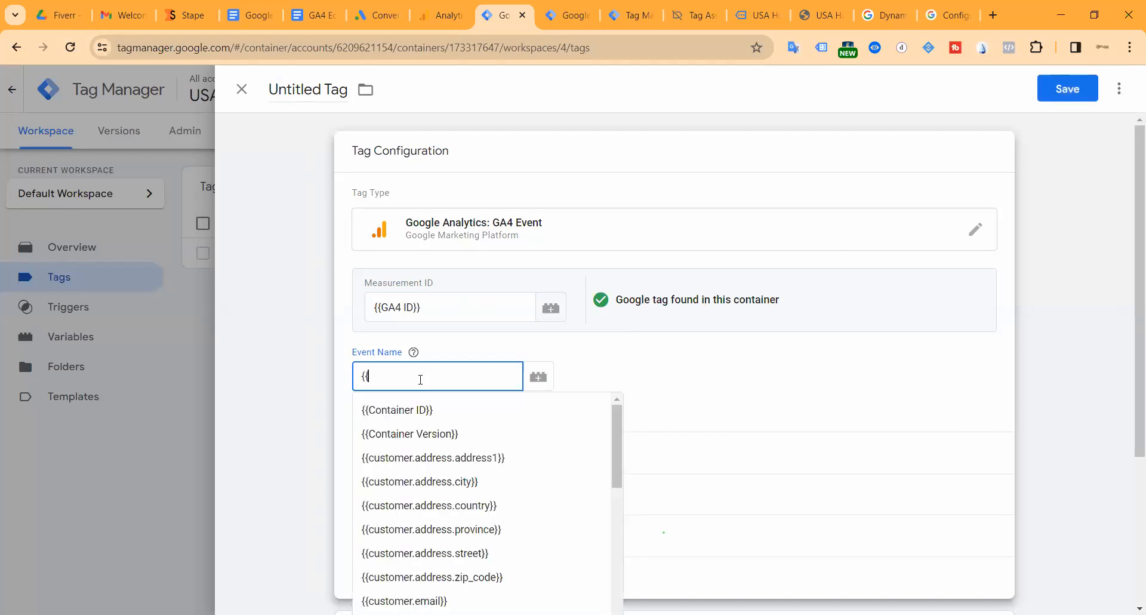
scroll(418, 442, down, 5)
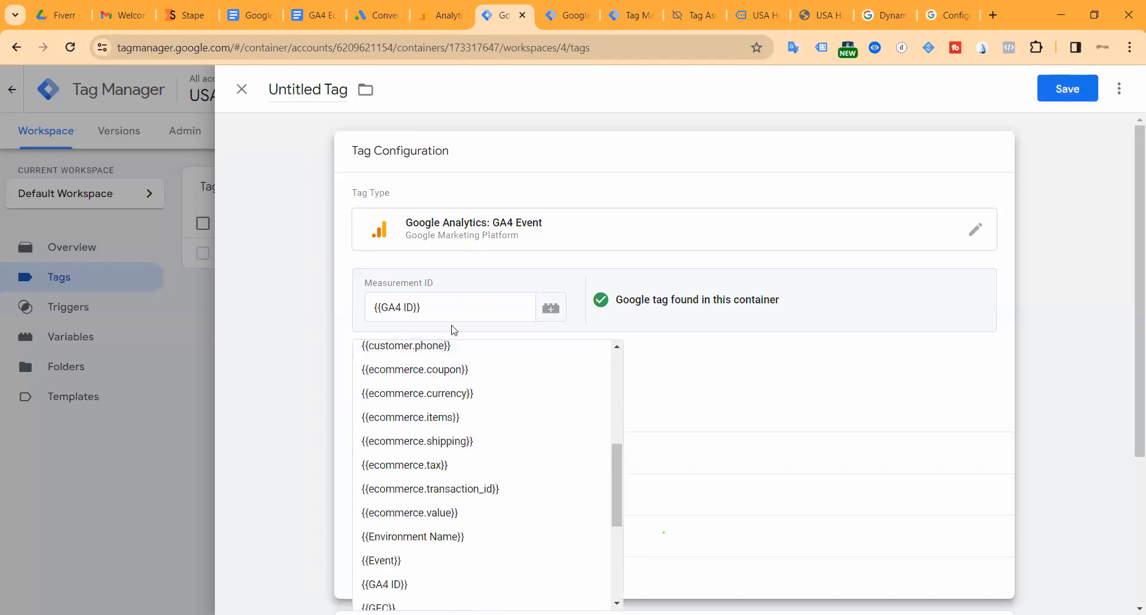
click(667, 395)
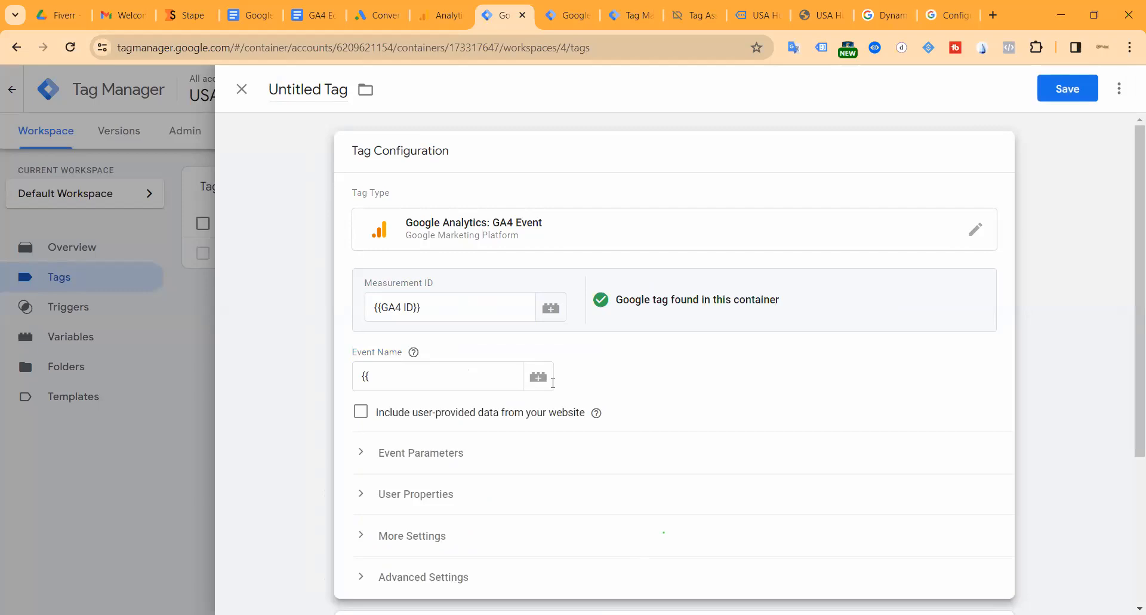
click(411, 379)
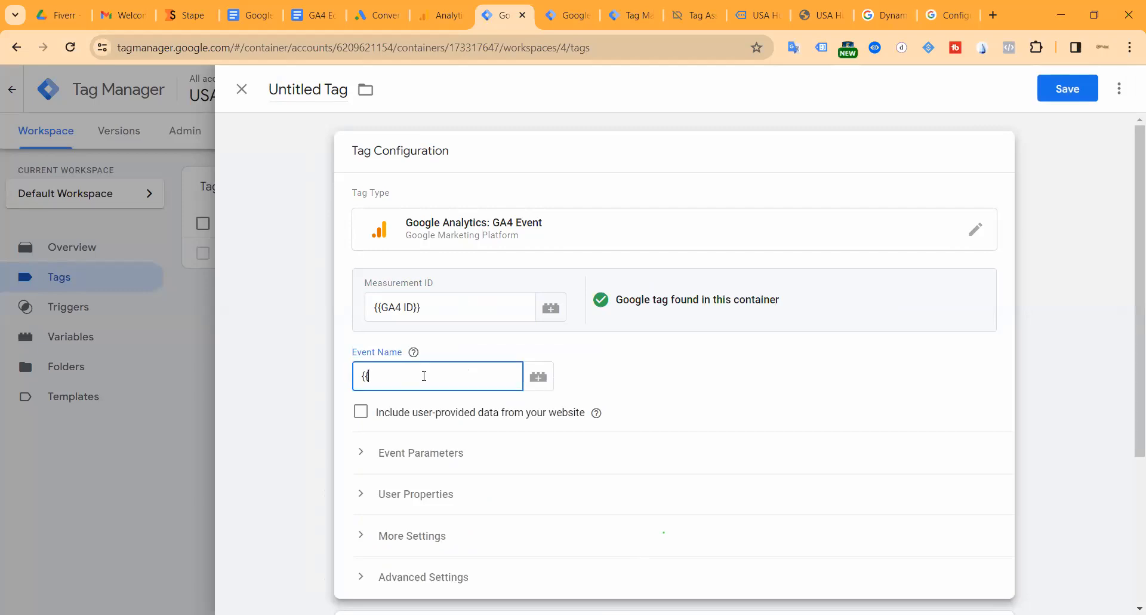
text(Ev)
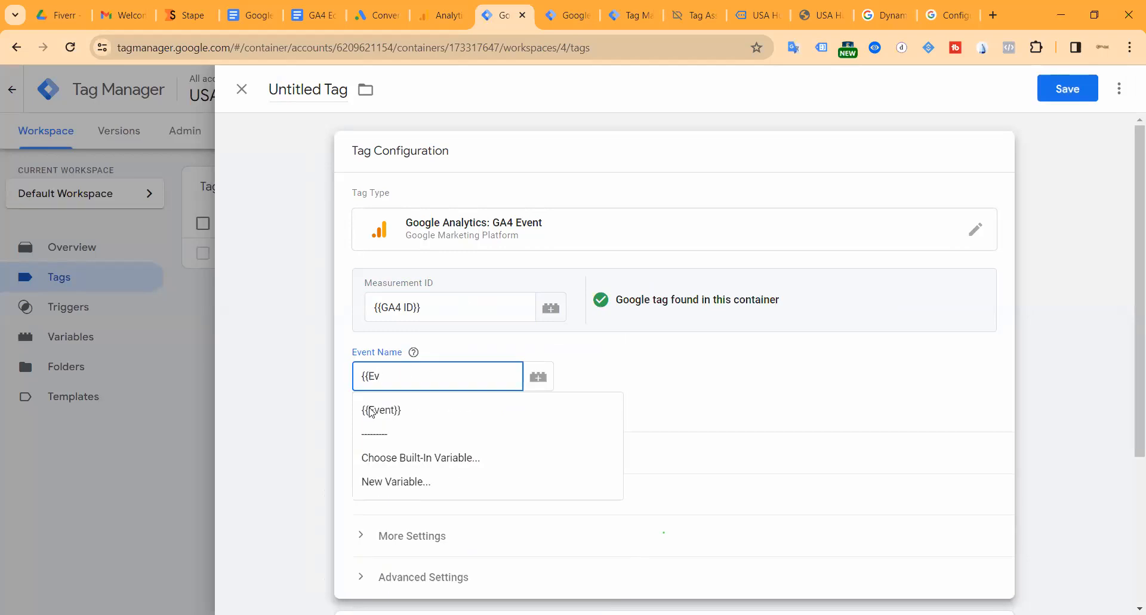
click(371, 410)
click(686, 375)
scroll(591, 430, down, 3)
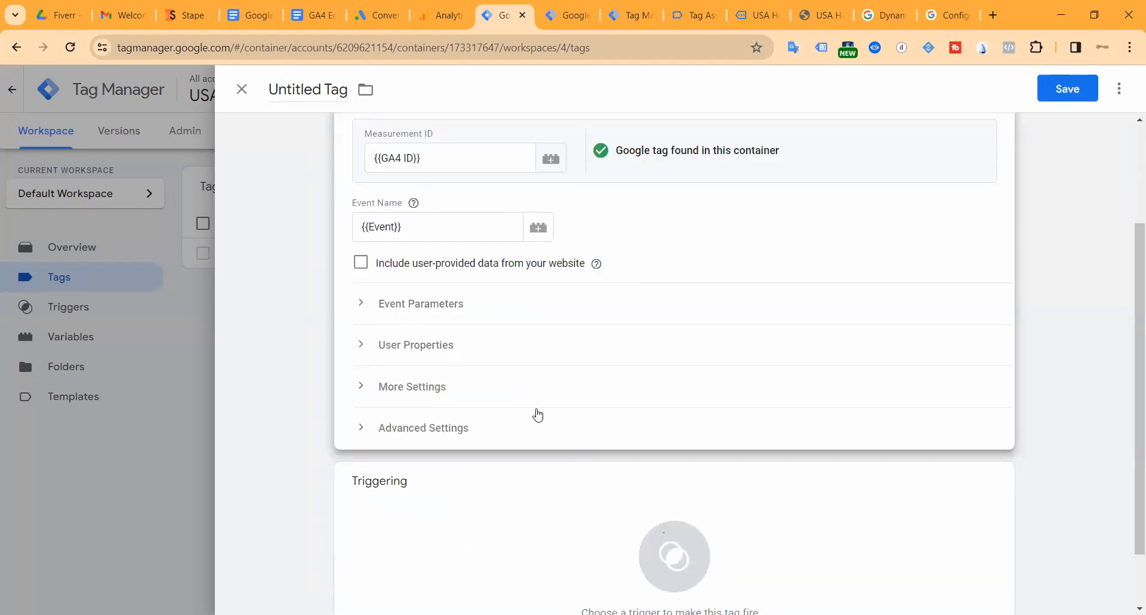
scroll(614, 346, up, 3)
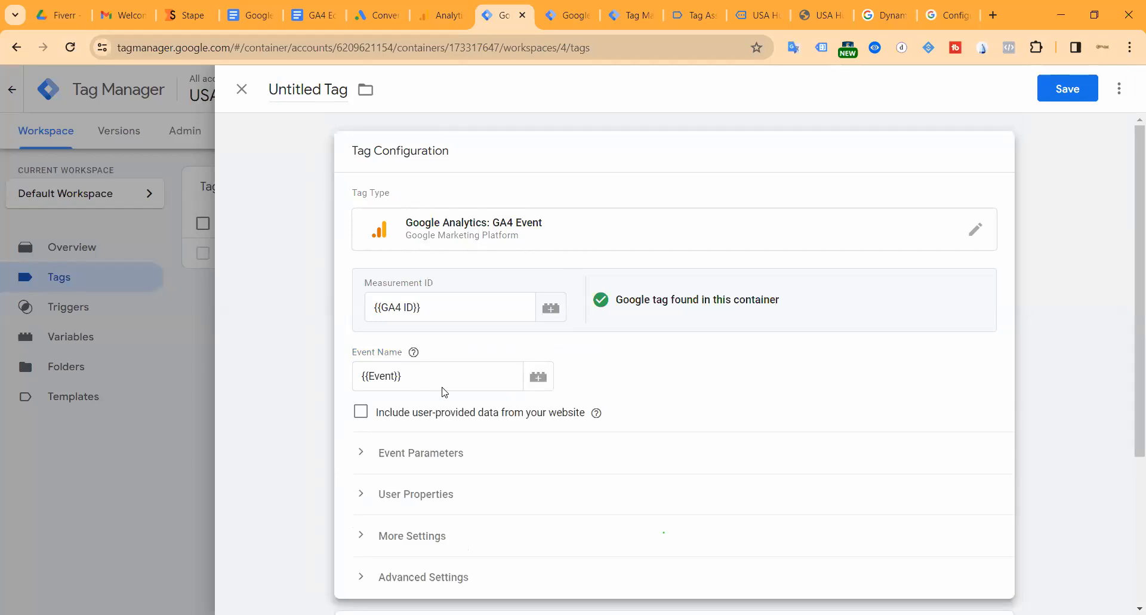
Include user-provided data from the website in the tag, using {{GEC}} as the User Data variable.
click(360, 412)
scroll(545, 404, down, 5)
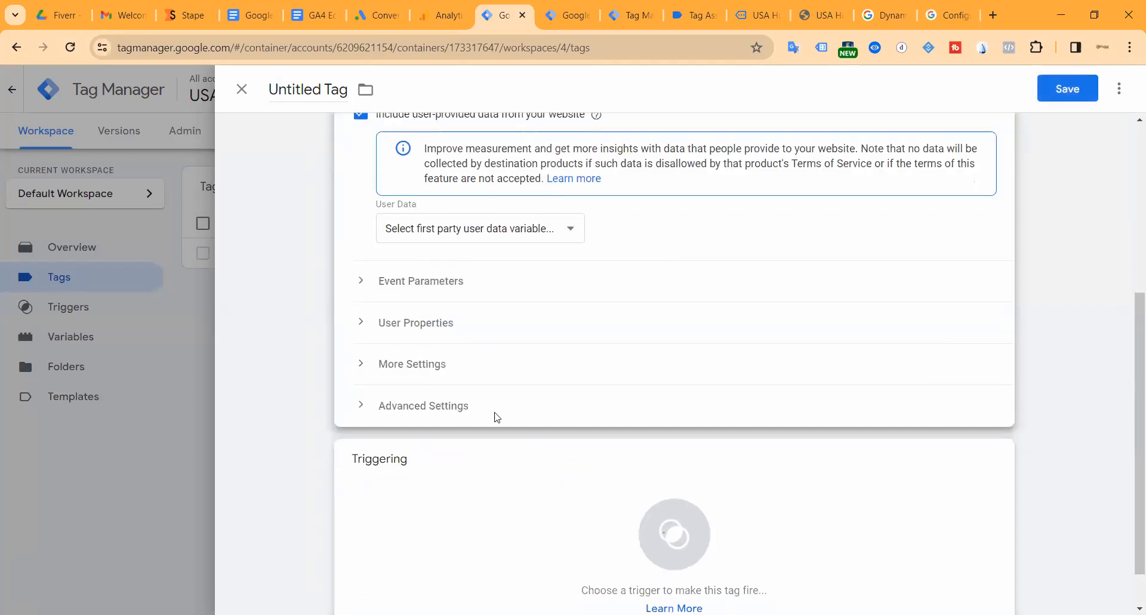
click(487, 228)
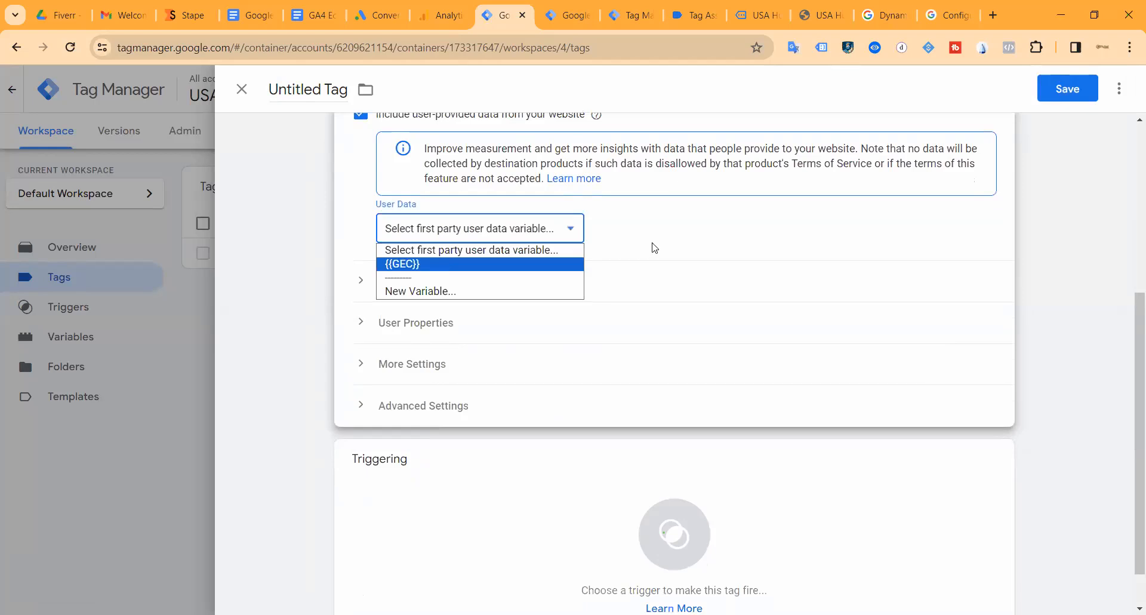
click(436, 263)
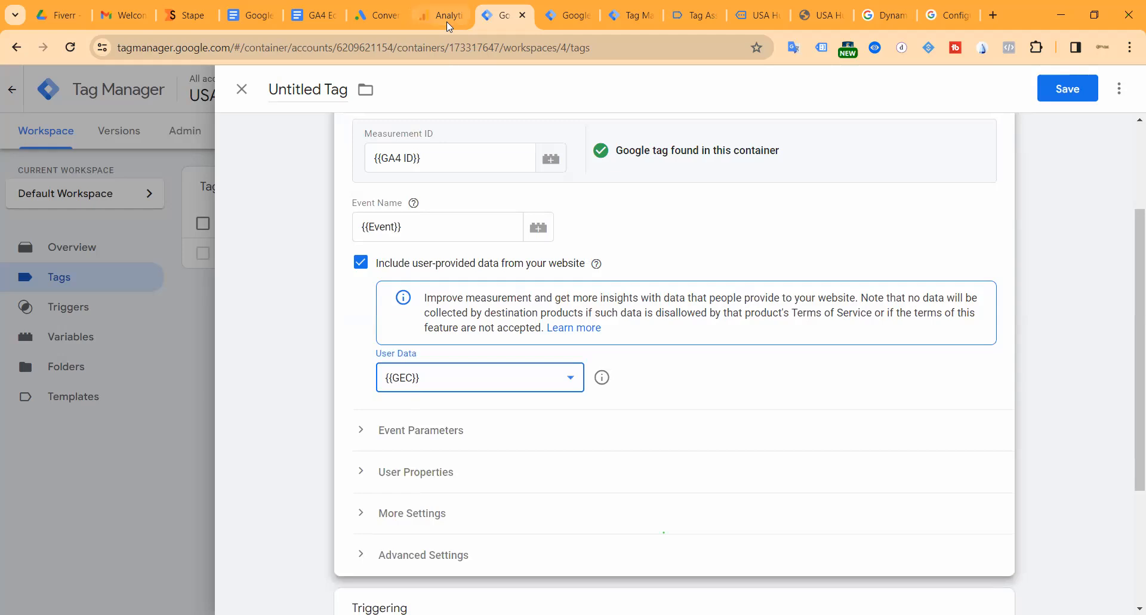
Expand the GA4 event tag's event parameters and add seven empty parameter rows.
click(570, 17)
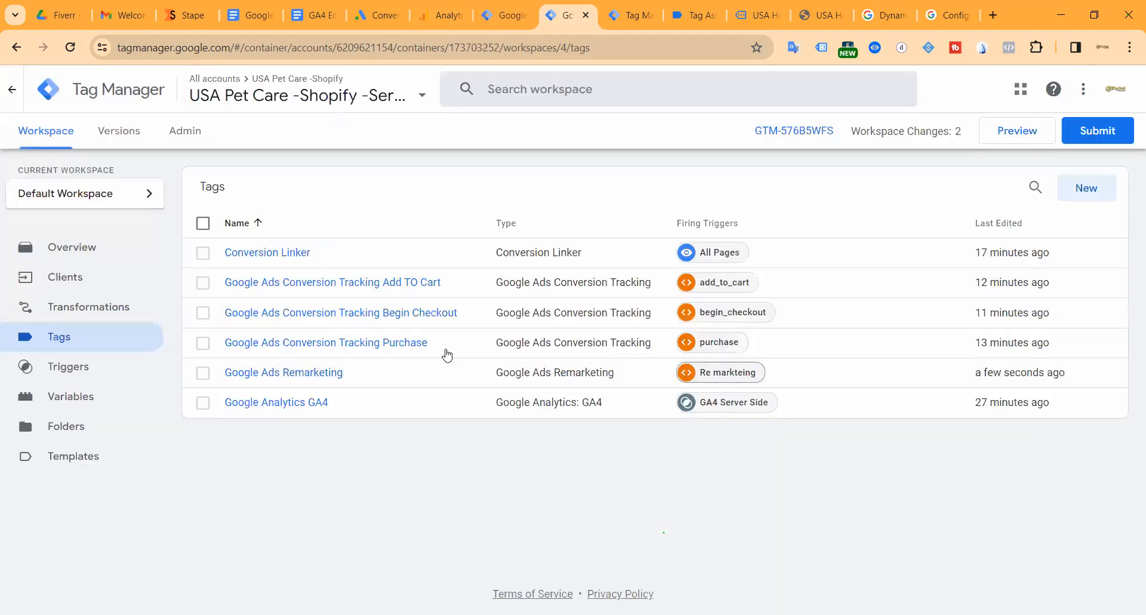
click(508, 22)
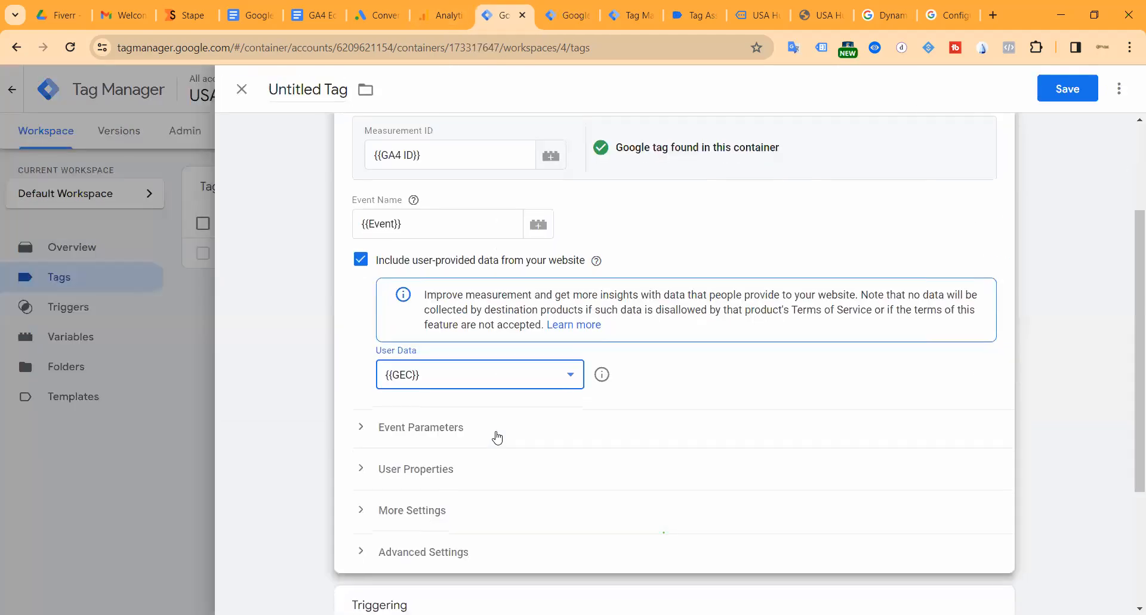
scroll(465, 359, down, 3)
click(421, 281)
click(414, 404)
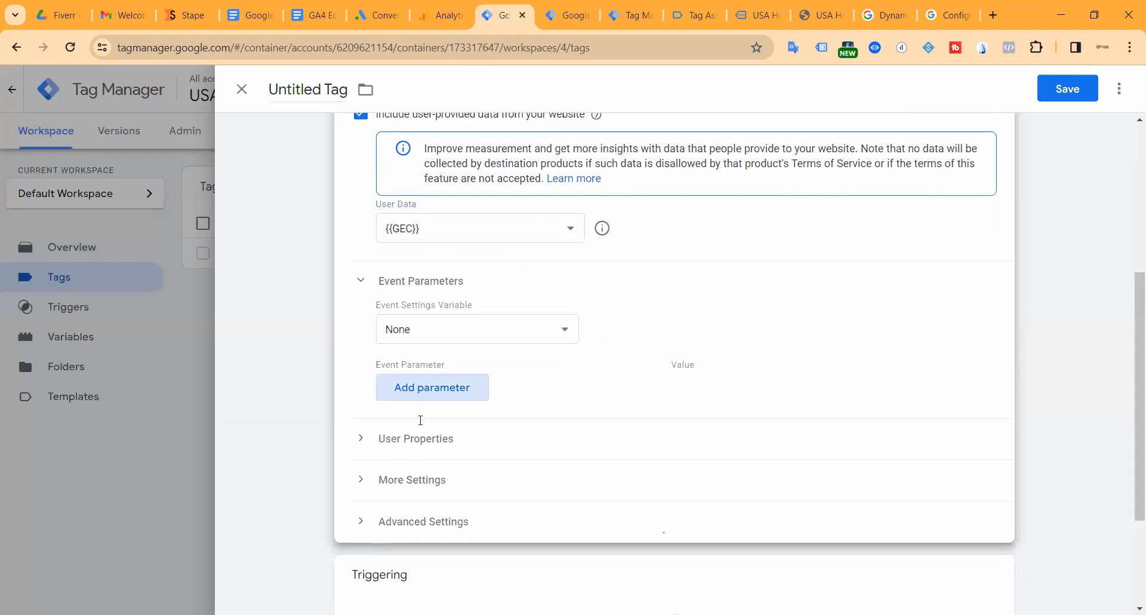
click(425, 431)
click(431, 472)
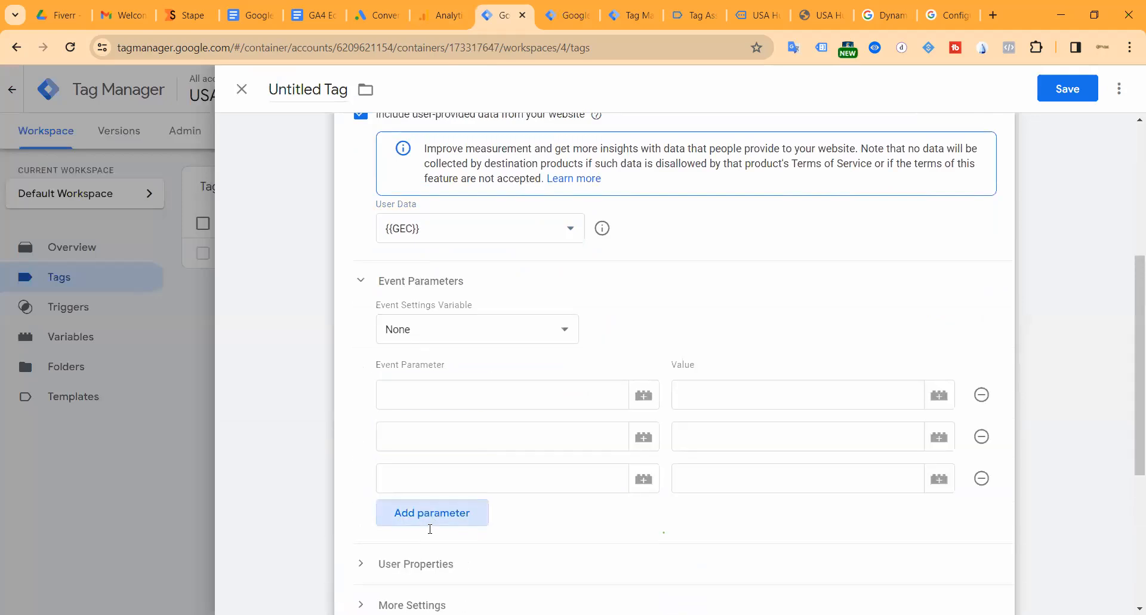
click(428, 516)
click(427, 553)
scroll(429, 343, down, 5)
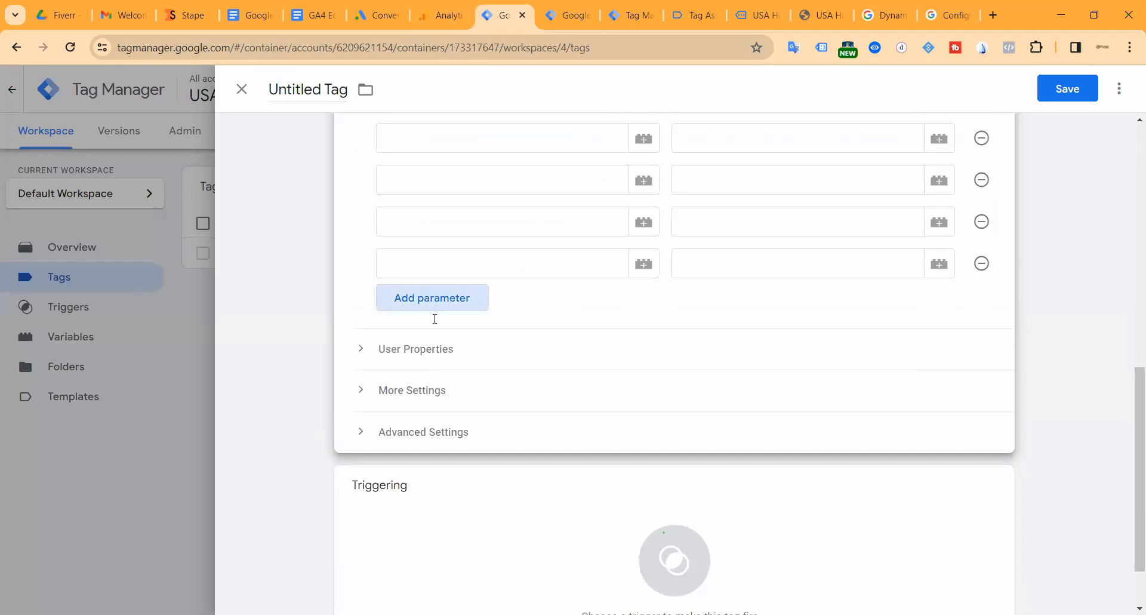
click(429, 297)
click(431, 340)
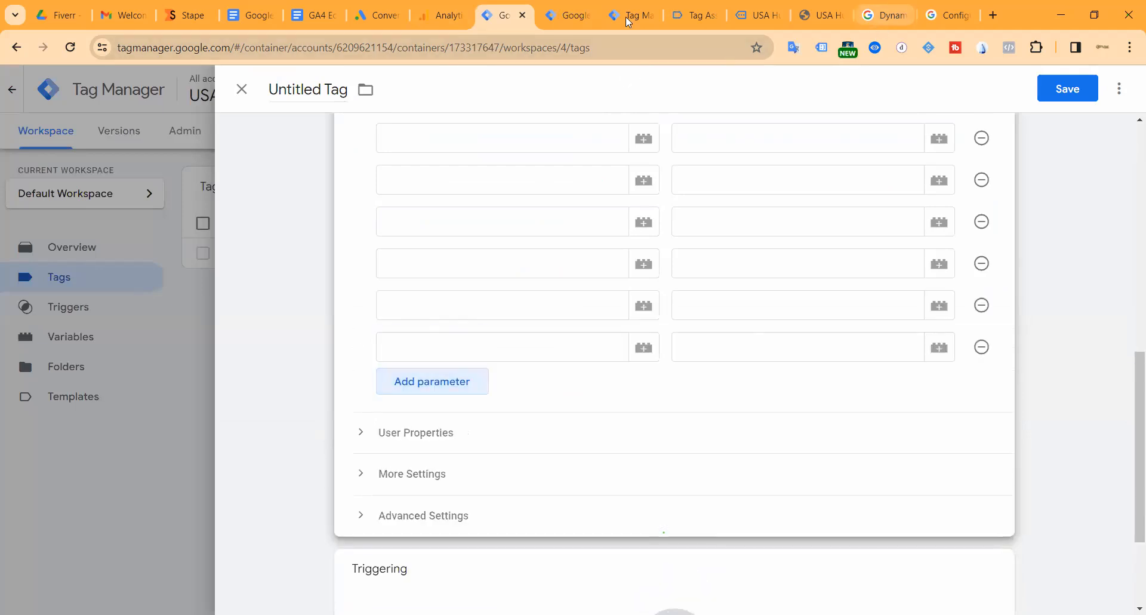
Switch to the Google Analytics 4 developer reference and open its Events page.
click(948, 15)
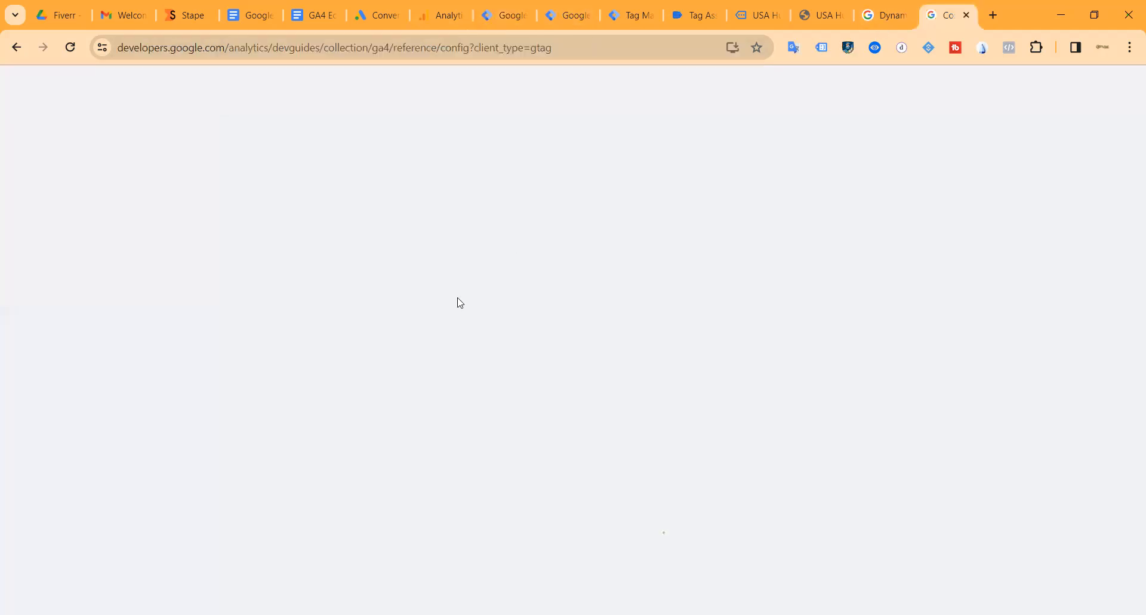
scroll(1024, 425, down, 5)
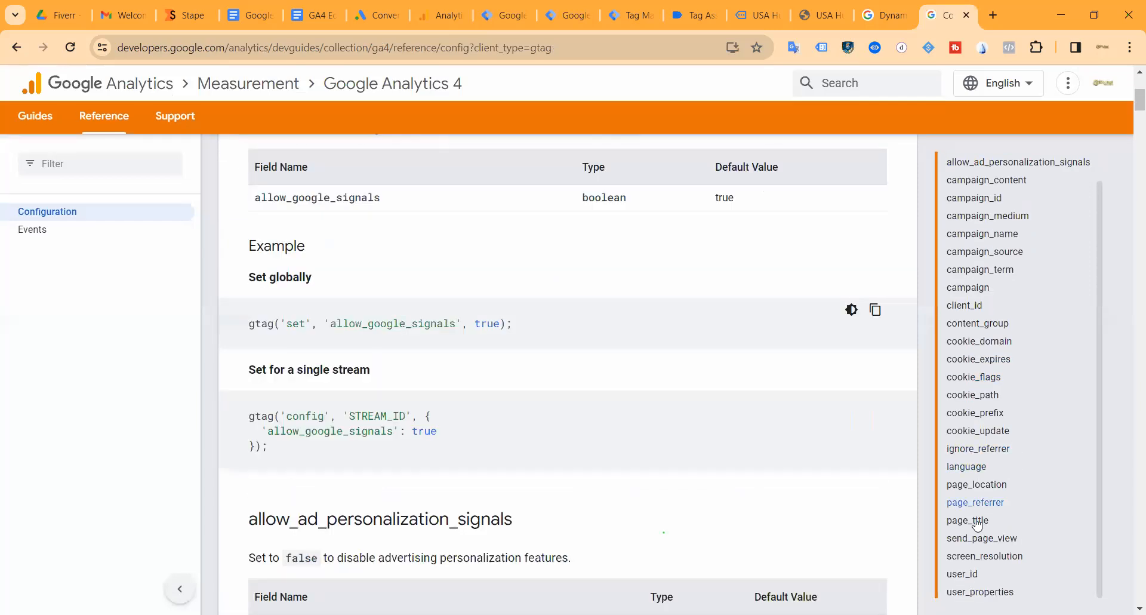
click(77, 203)
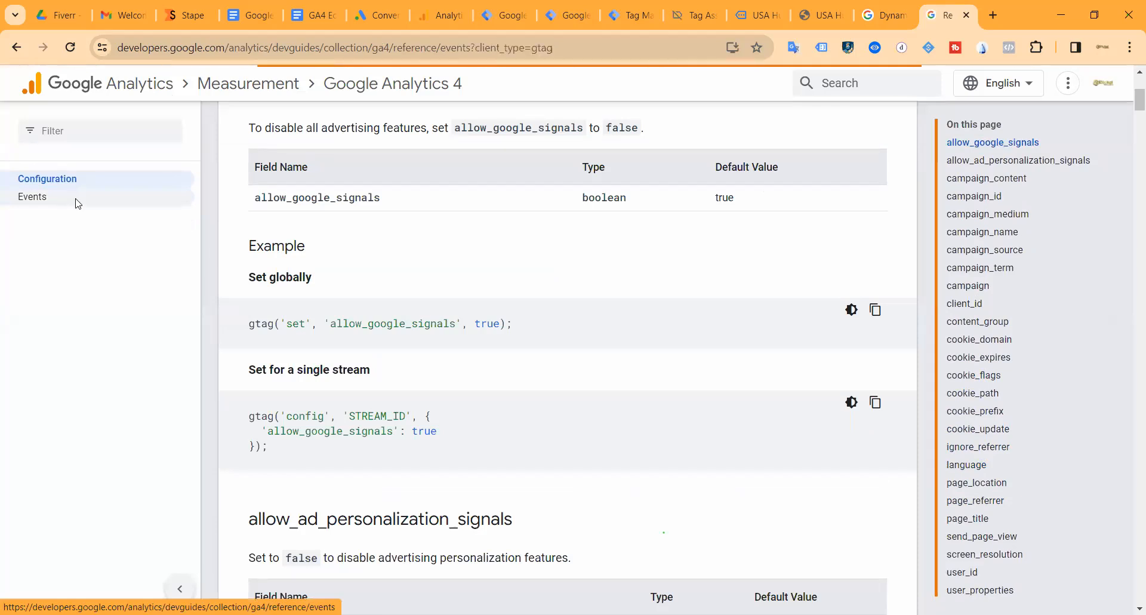
Find the purchase event's section in the GA4 events reference.
scroll(599, 317, down, 7)
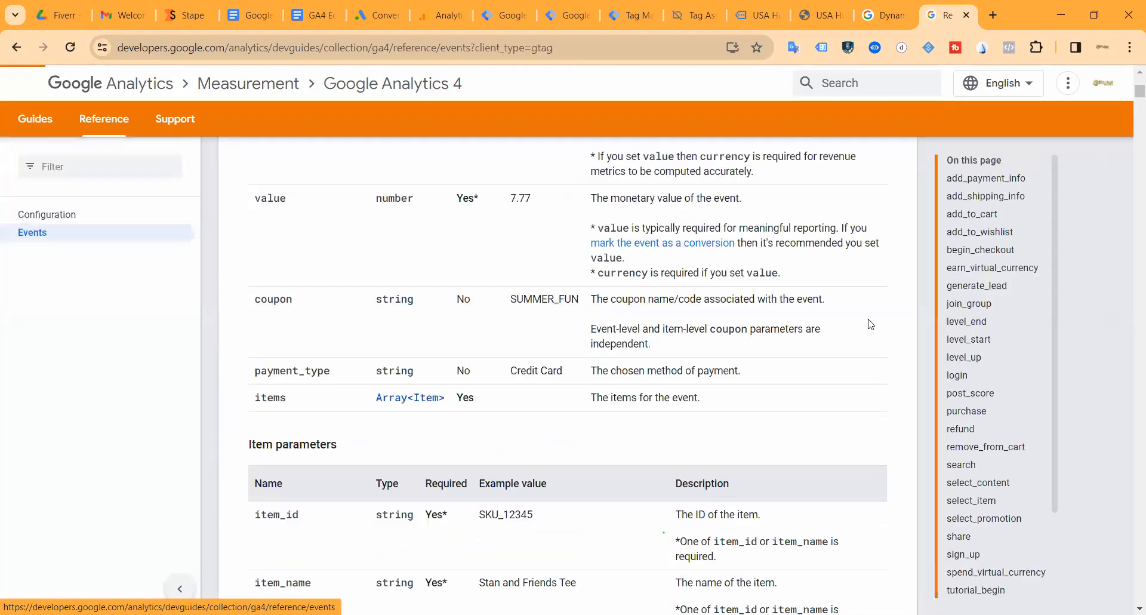
scroll(872, 334, down, 2)
scroll(1001, 426, down, 2)
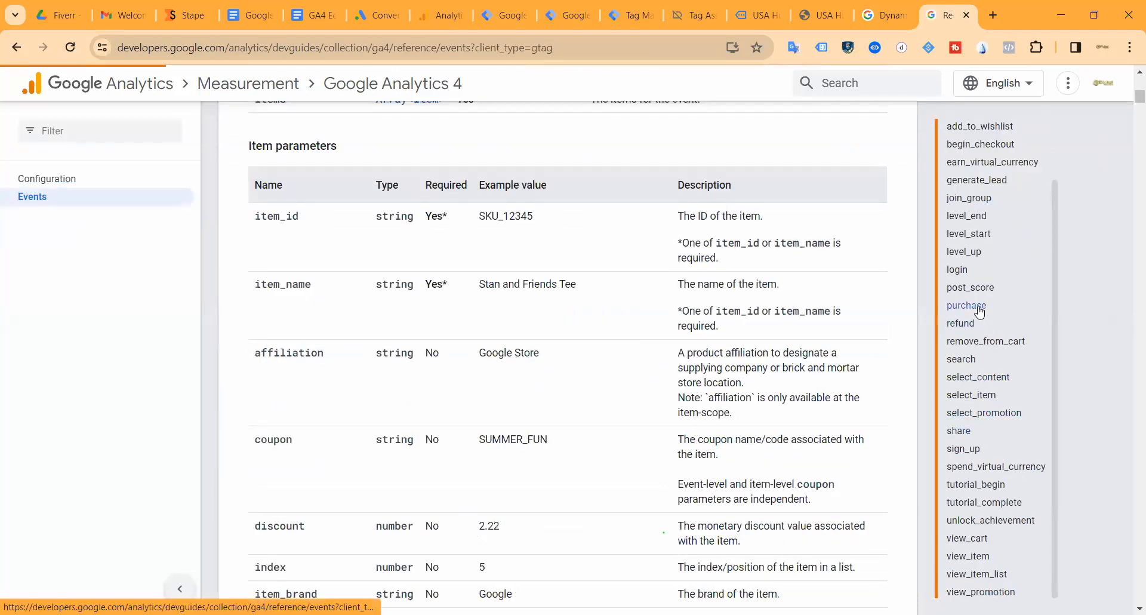
click(966, 305)
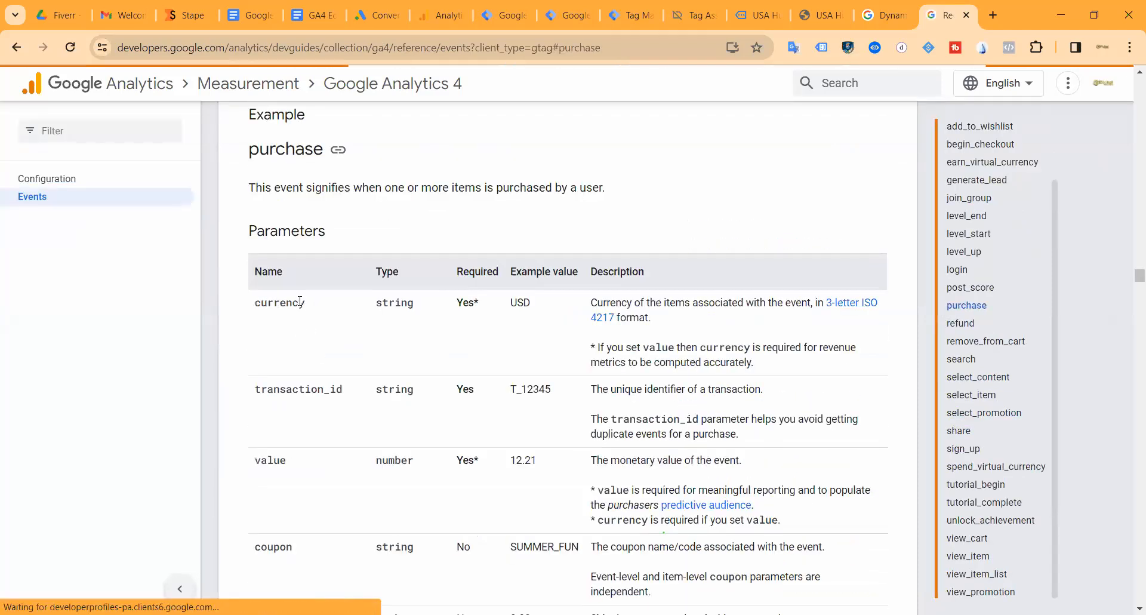
Go back to the untitled tag in Tag Manager and name its first event parameter currency, matching the purchase reference.
double_click(275, 304)
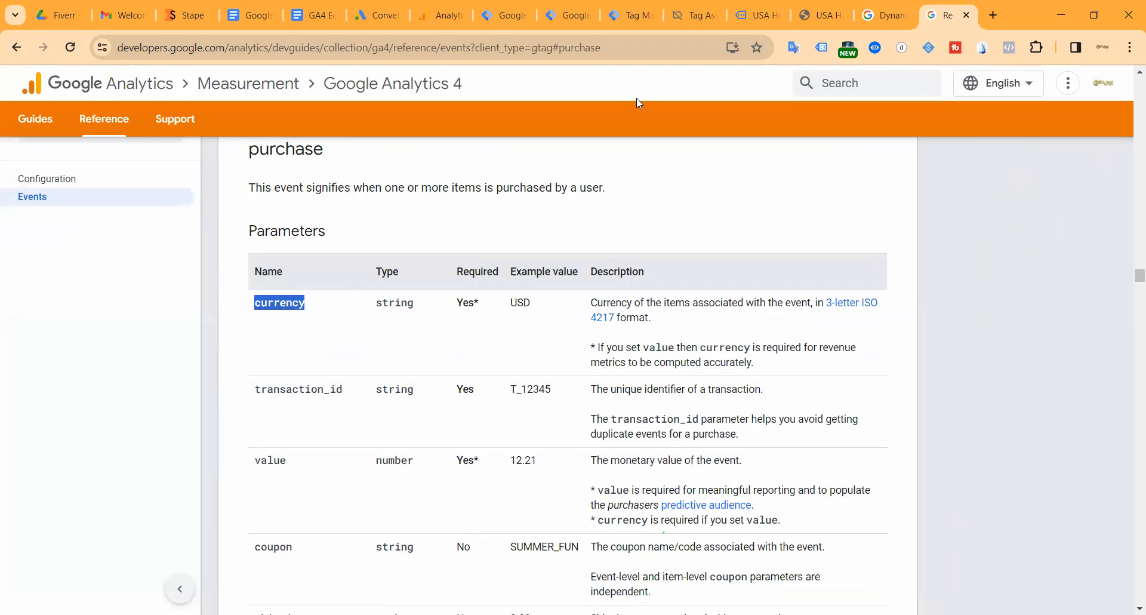
click(633, 15)
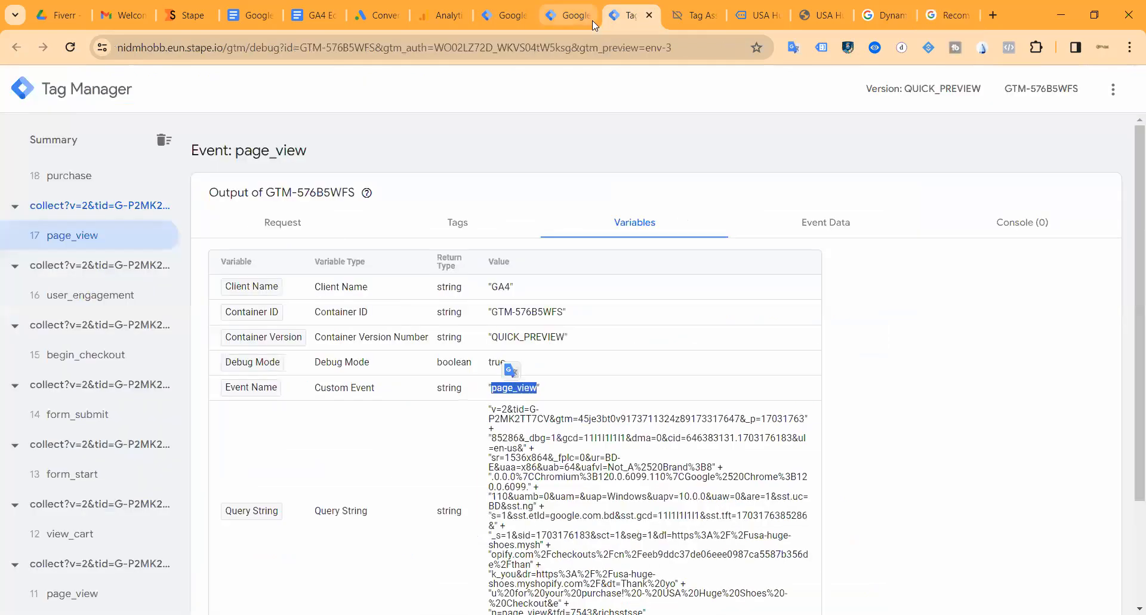
click(505, 15)
drag(858, 21, 878, 17)
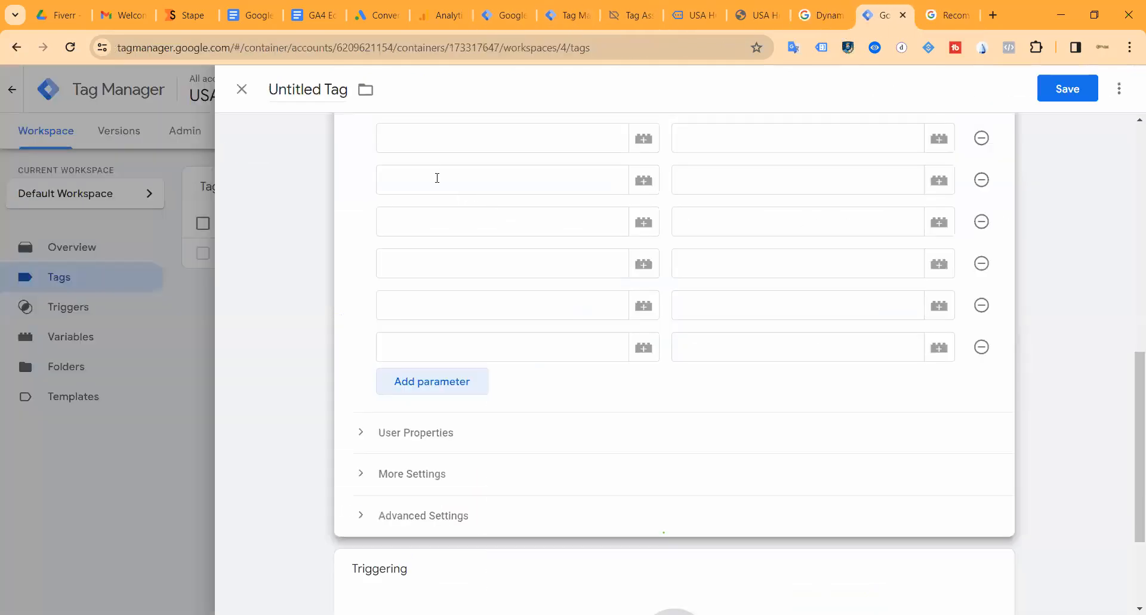
scroll(435, 176, up, 2)
click(437, 249)
text(currency)
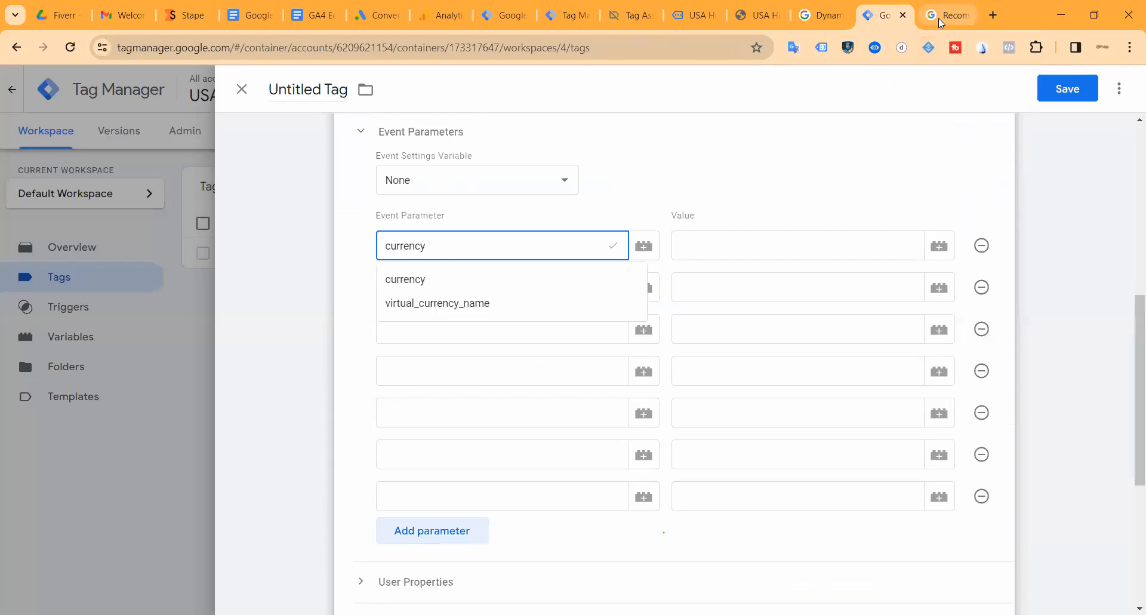
click(415, 279)
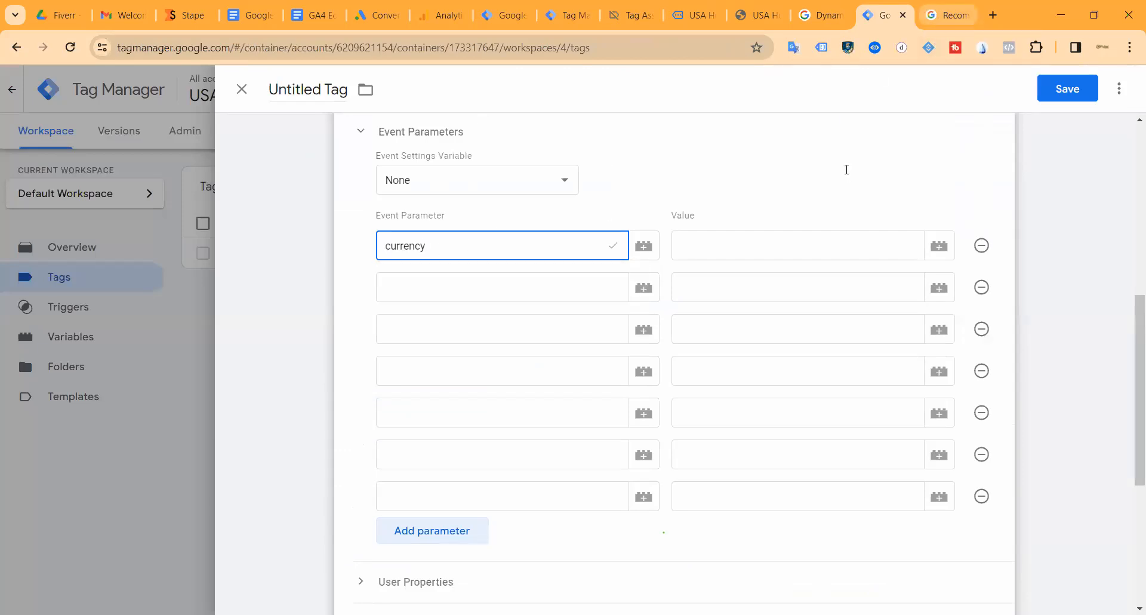
Copy transaction_id from the purchase parameters reference and enter it as the tag's second event parameter name.
key(ctrl+Tab)
double_click(322, 389)
key(ctrl+c)
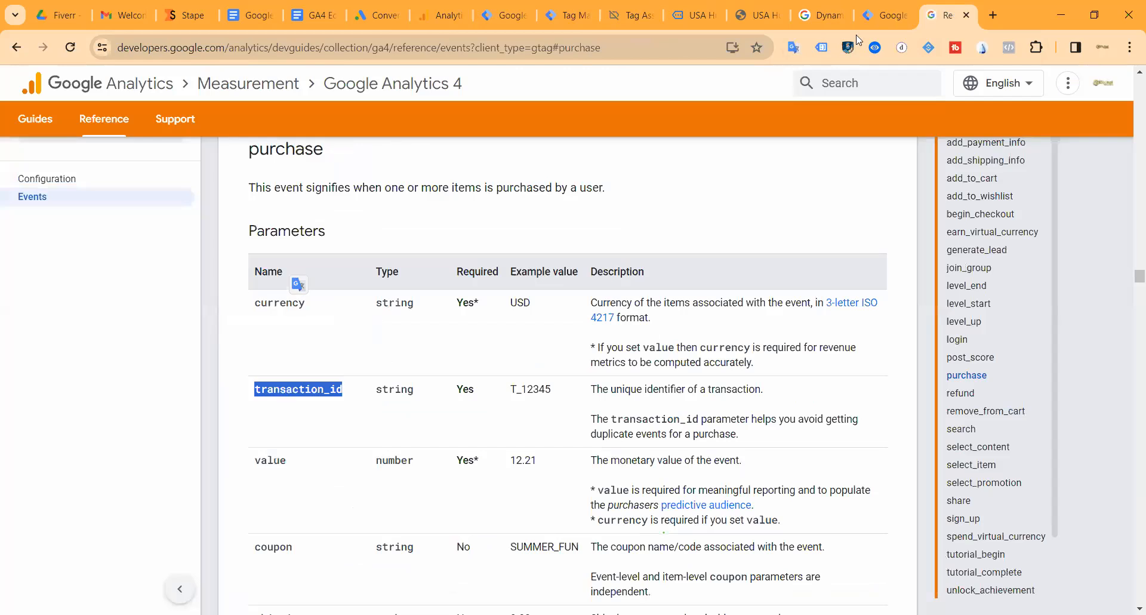
key(ctrl+shift+Tab)
click(392, 284)
key(ctrl+v)
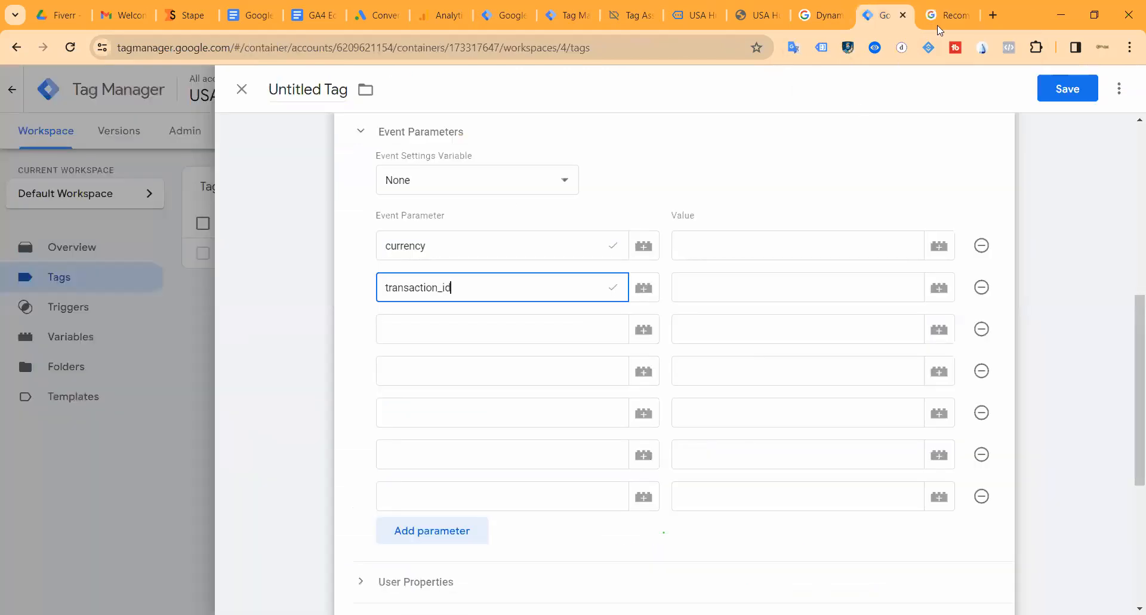
Copy the value parameter name from the purchase reference into the tag's third event parameter row.
key(ctrl+Tab)
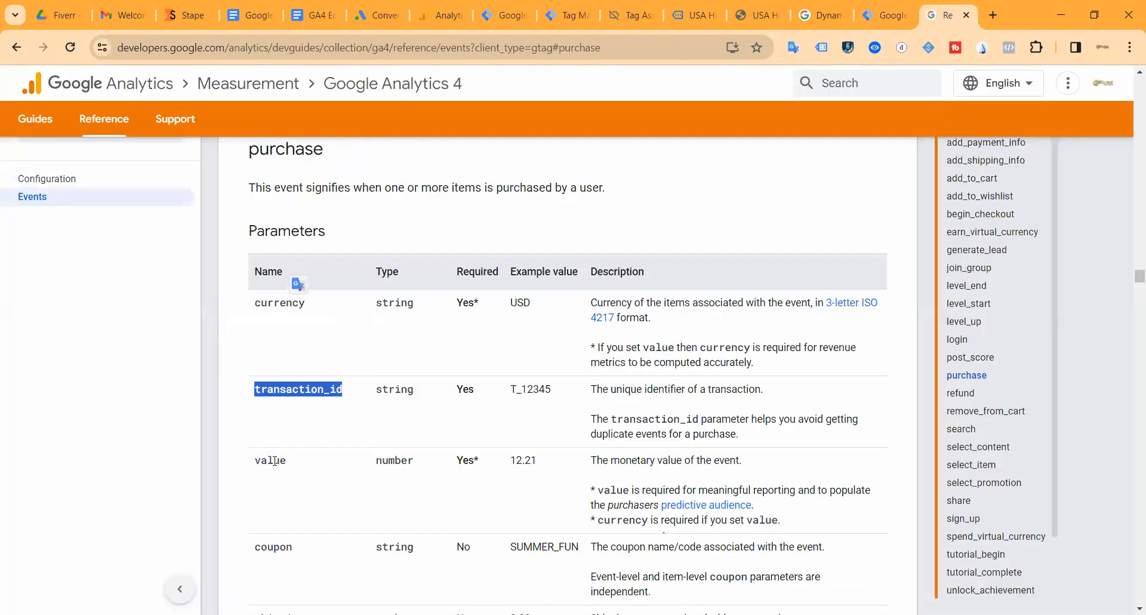
double_click(274, 460)
key(ctrl+c)
click(869, 21)
click(435, 330)
key(ctrl+v)
Copy the coupon parameter name from the purchase reference into the tag's fourth event parameter row.
key(ctrl+Tab)
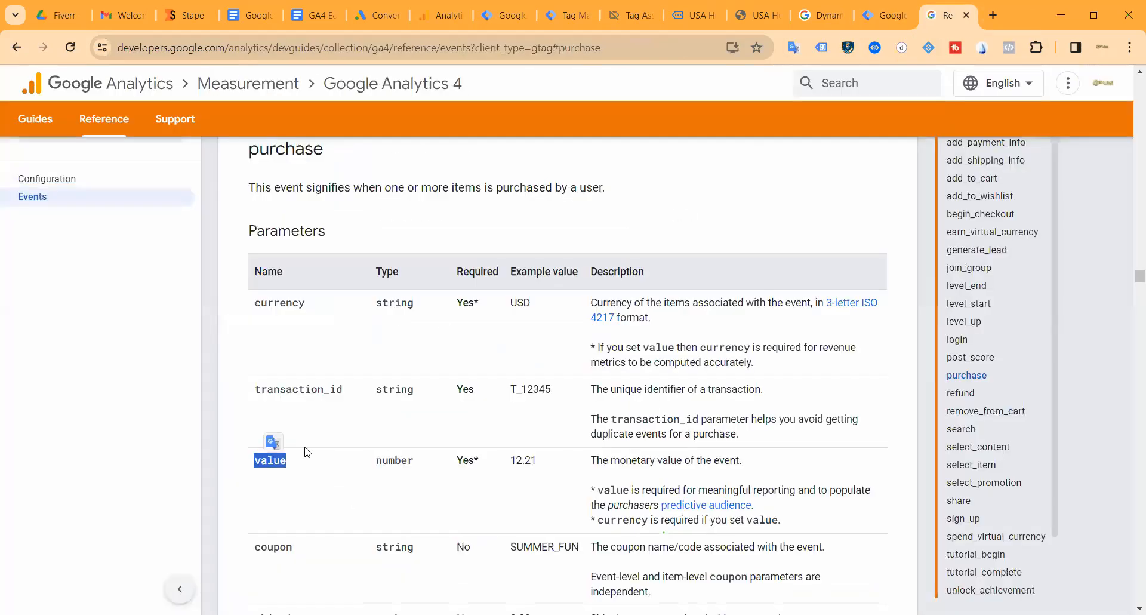
double_click(279, 544)
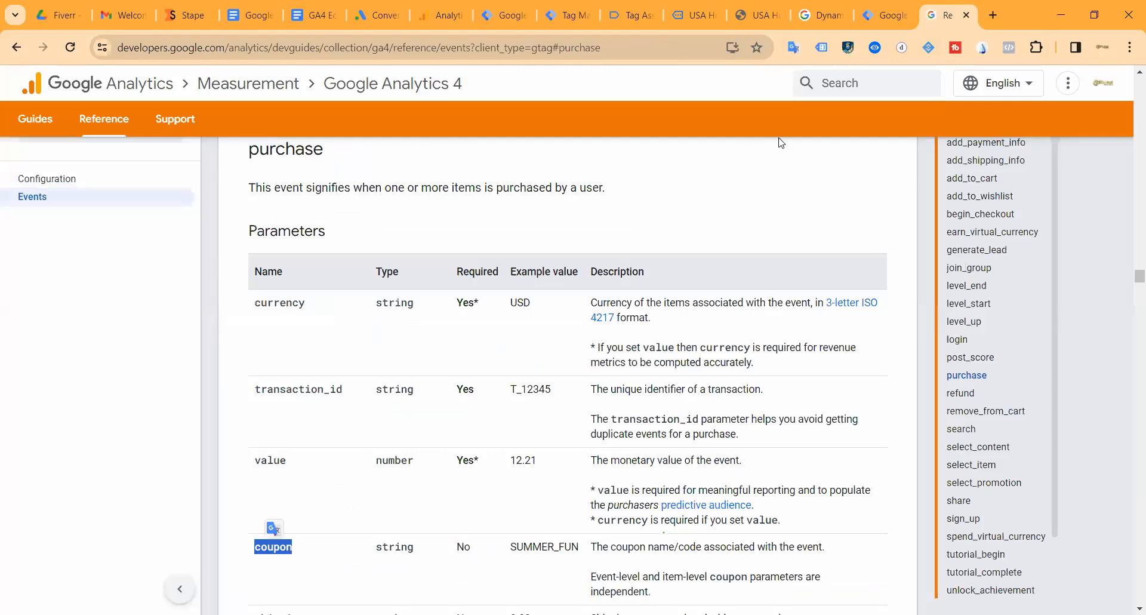
key(ctrl+c)
key(ctrl+shift+Tab)
click(429, 371)
key(ctrl+v)
Enter shipping from the purchase reference as the name of the tag's fifth event parameter.
key(ctrl+Tab)
scroll(273, 323, down, 5)
double_click(273, 319)
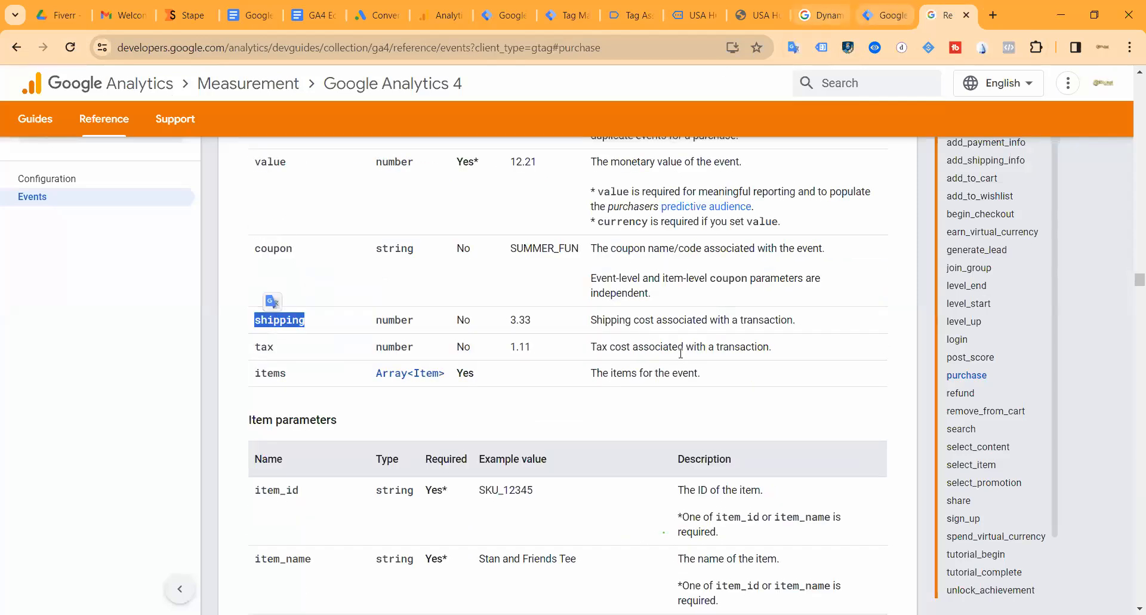
click(873, 13)
click(397, 412)
key(ctrl+v)
Enter tax from the purchase reference as the name of the tag's sixth event parameter.
click(949, 15)
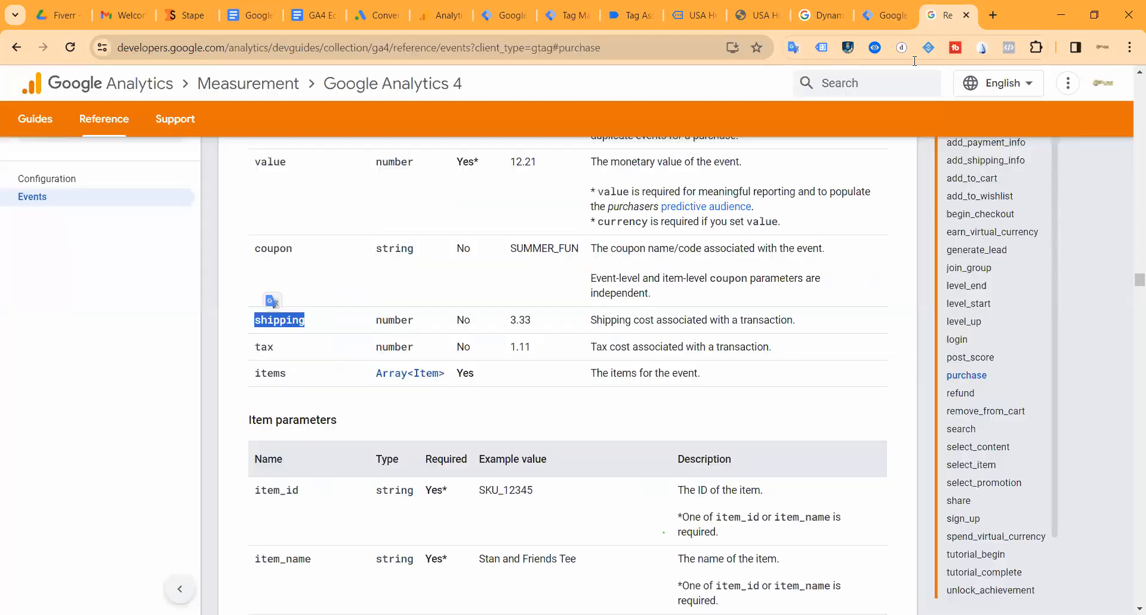
click(265, 349)
double_click(264, 349)
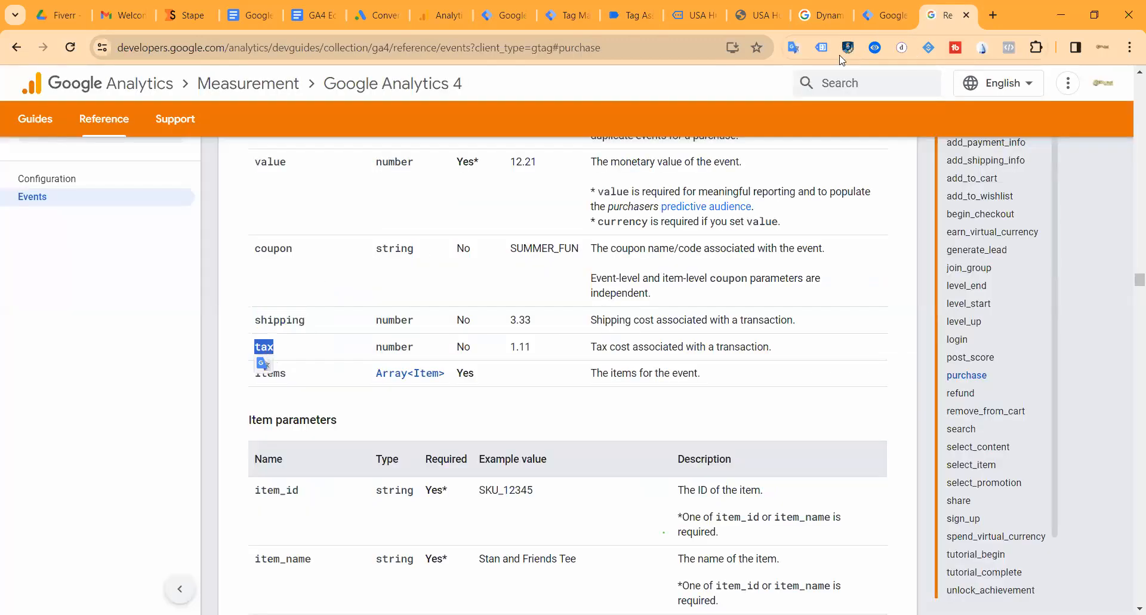
click(886, 16)
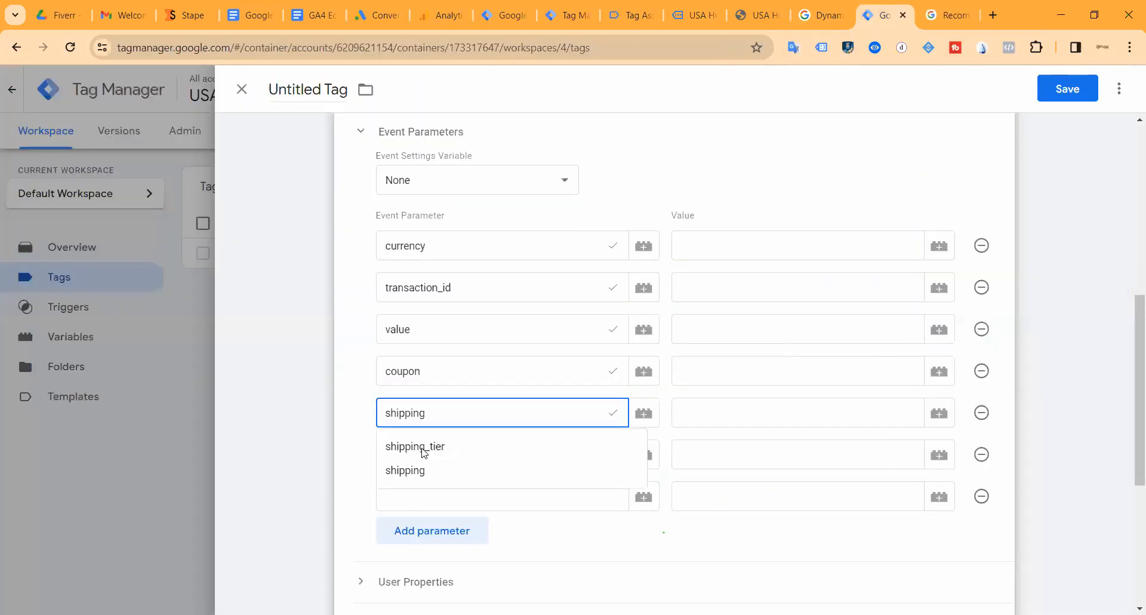
click(685, 556)
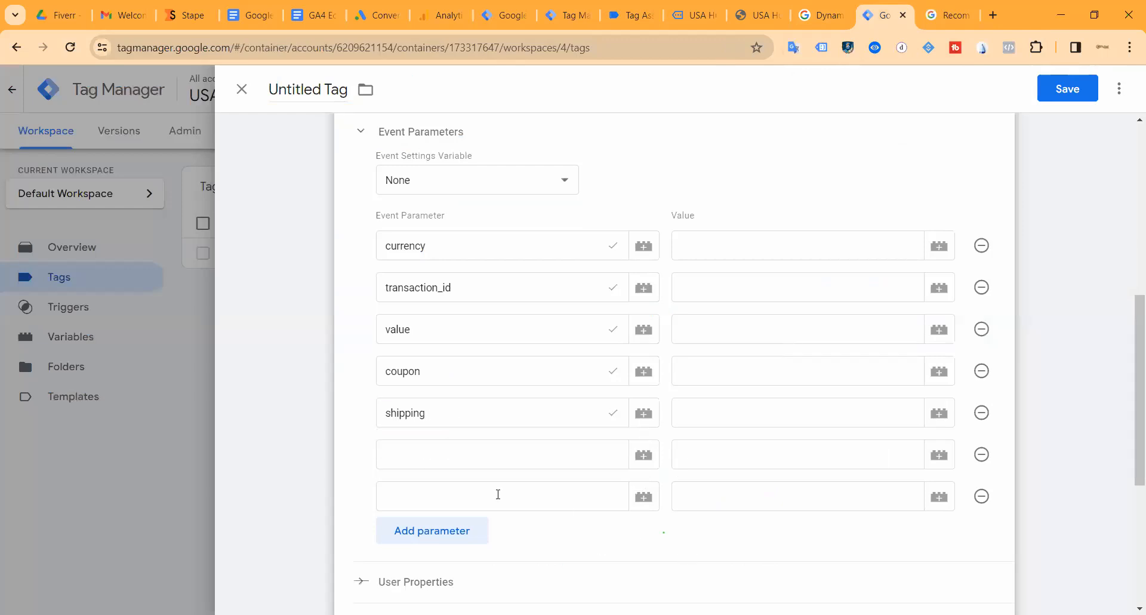
click(427, 461)
key(ctrl+v)
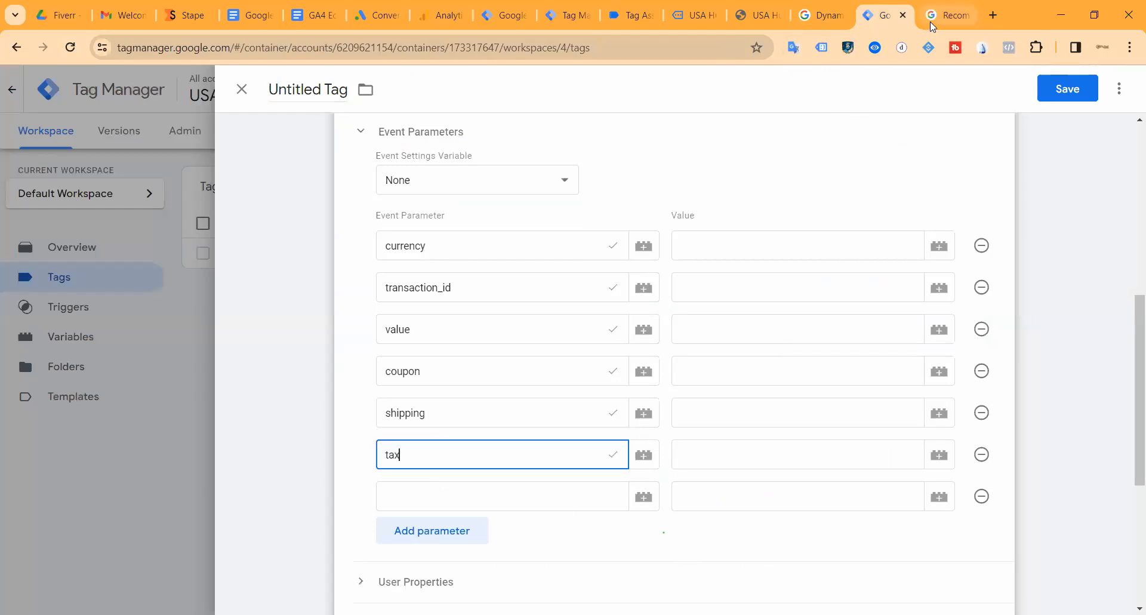
Copy items from the purchase reference and enter it as the tag's seventh event parameter name.
key(ctrl+Tab)
double_click(284, 374)
click(867, 18)
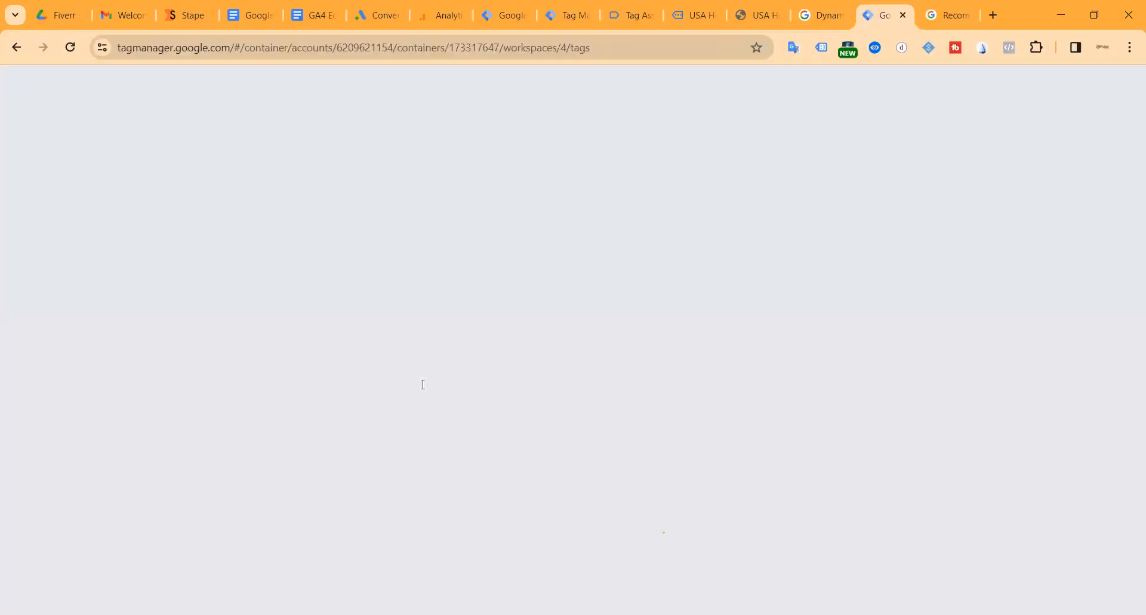
click(439, 484)
key(ctrl+v)
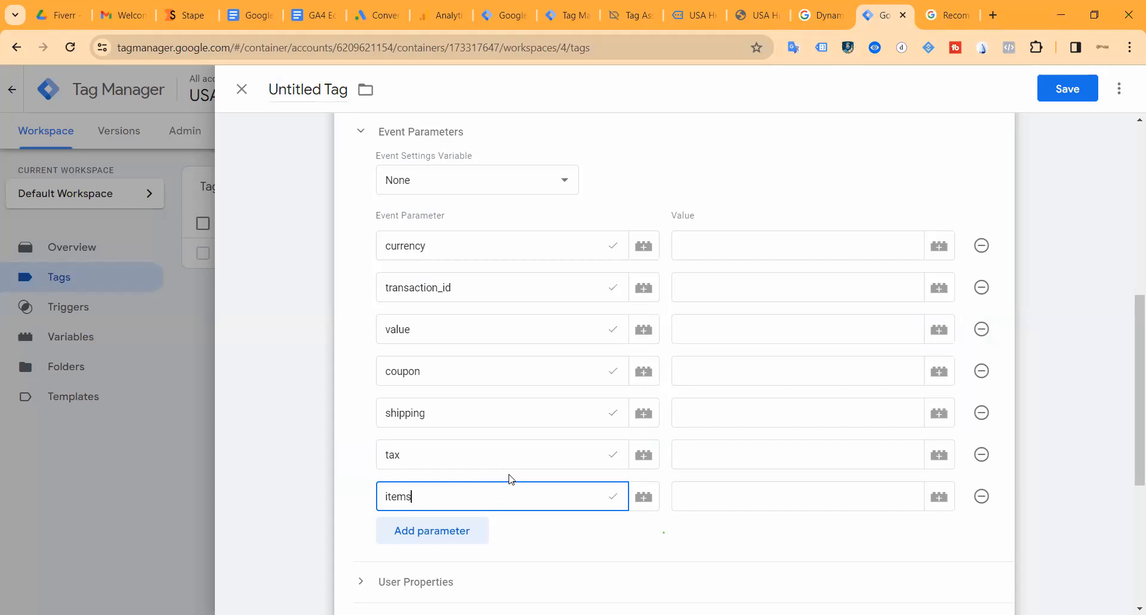
click(463, 538)
click(454, 535)
text(sh)
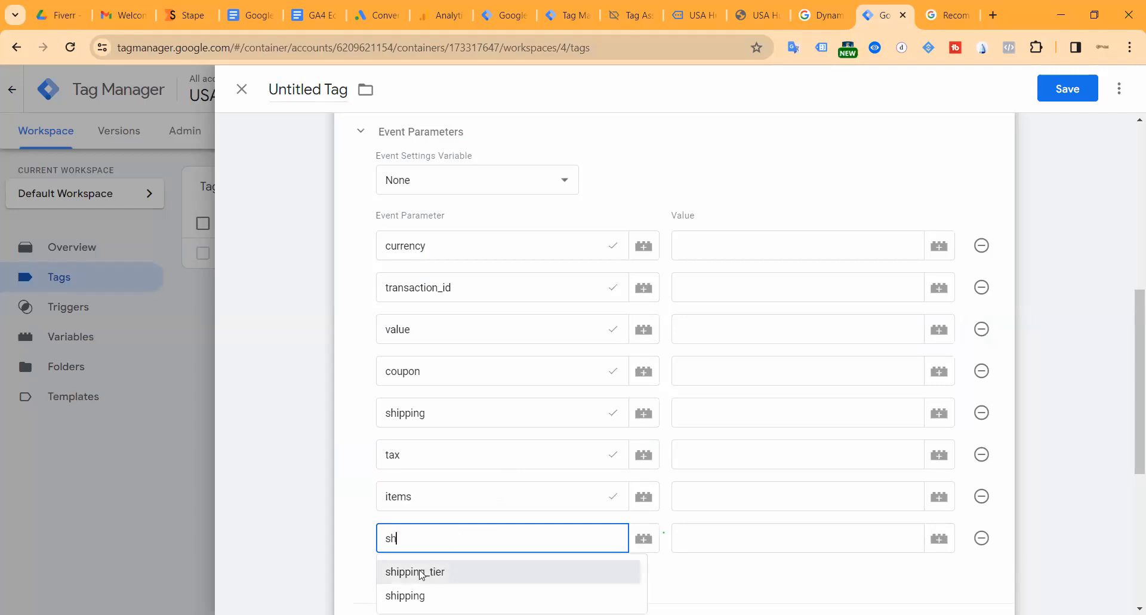
click(790, 576)
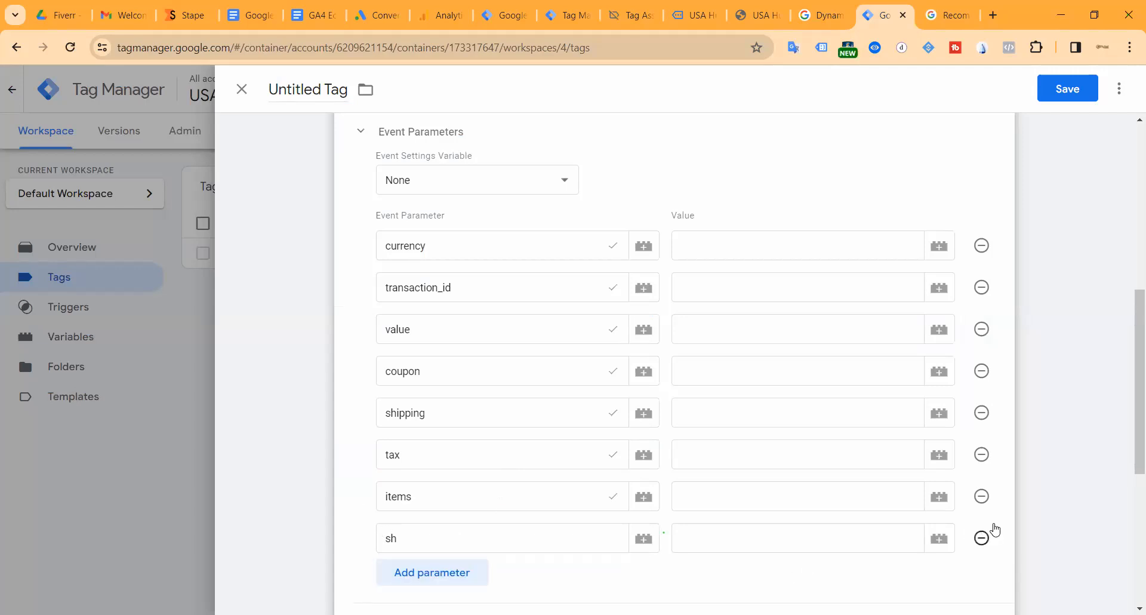
click(982, 538)
Set the currency parameter's value to the {{ecommerce.currency}} variable.
click(701, 236)
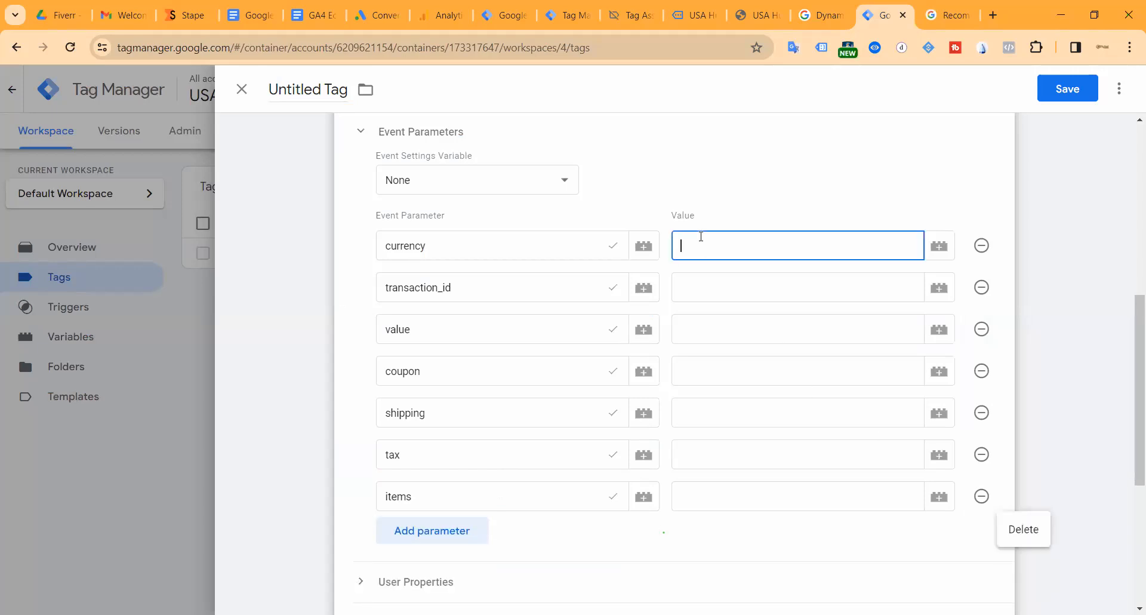
text({{C)
text({{)
scroll(791, 439, down, 2)
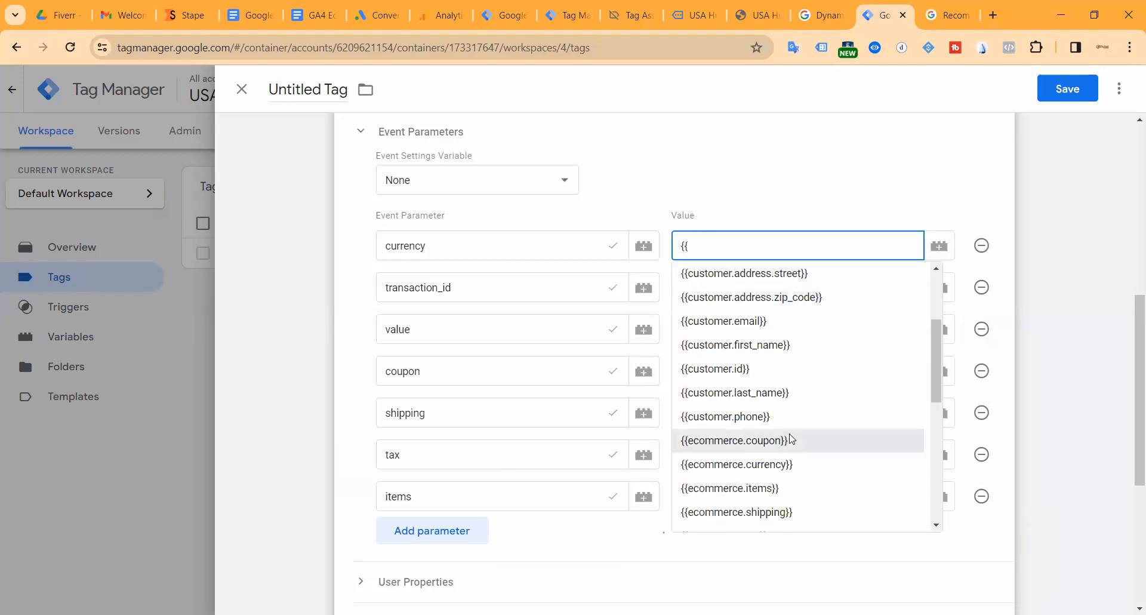
text(C)
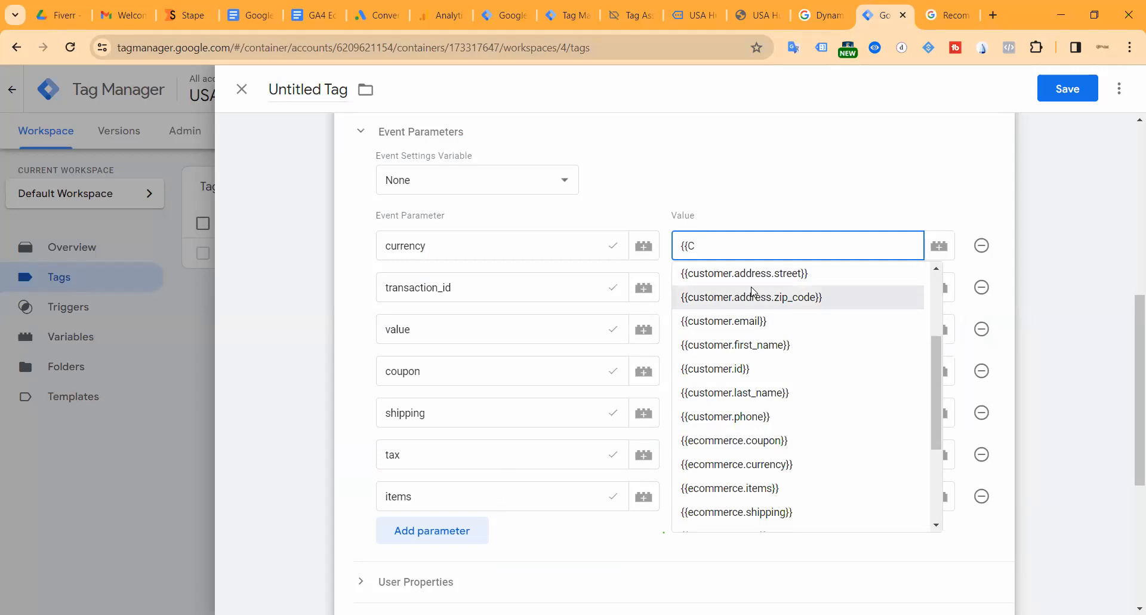
text(U)
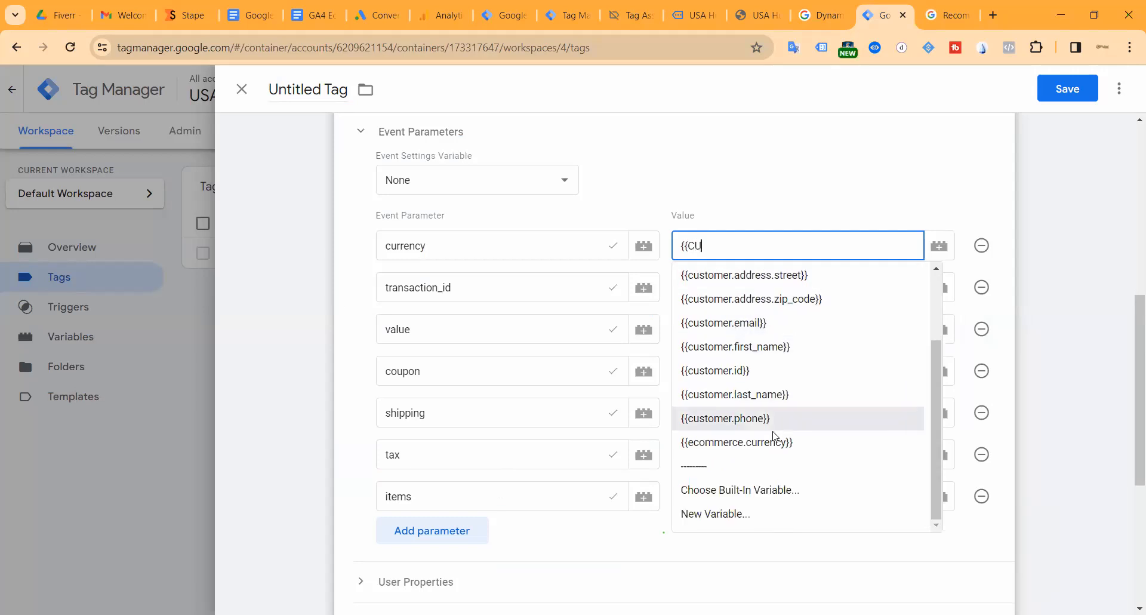
click(770, 440)
Assign the {{ecommerce.transaction_id}} variable to the transaction_id parameter and {{ecommerce.value}} to the value parameter.
click(872, 286)
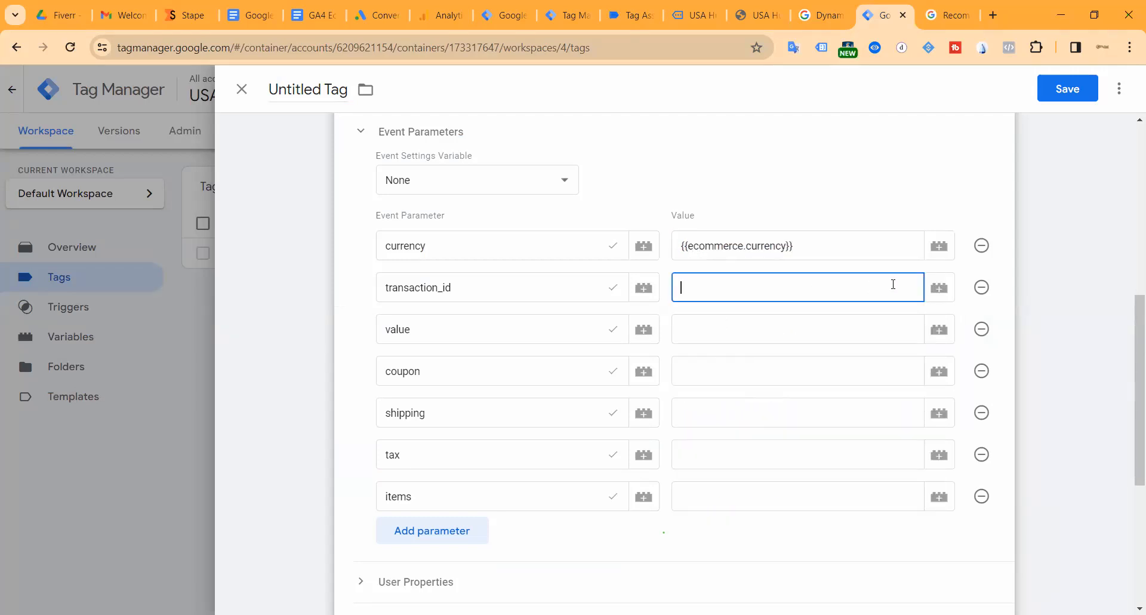
click(937, 288)
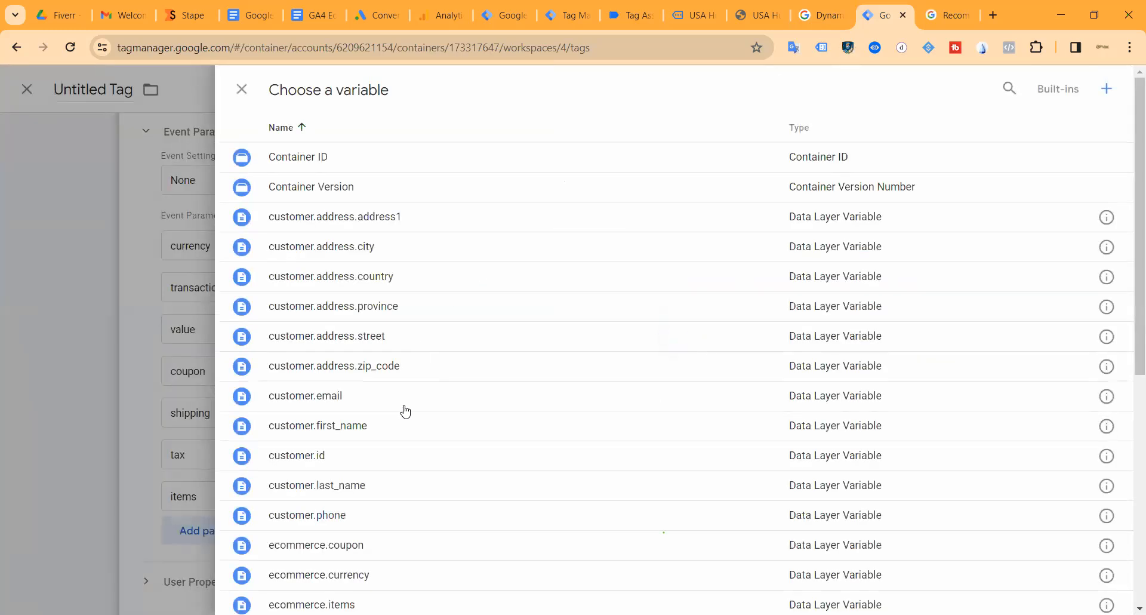
scroll(405, 410, down, 5)
click(796, 364)
click(907, 330)
click(939, 331)
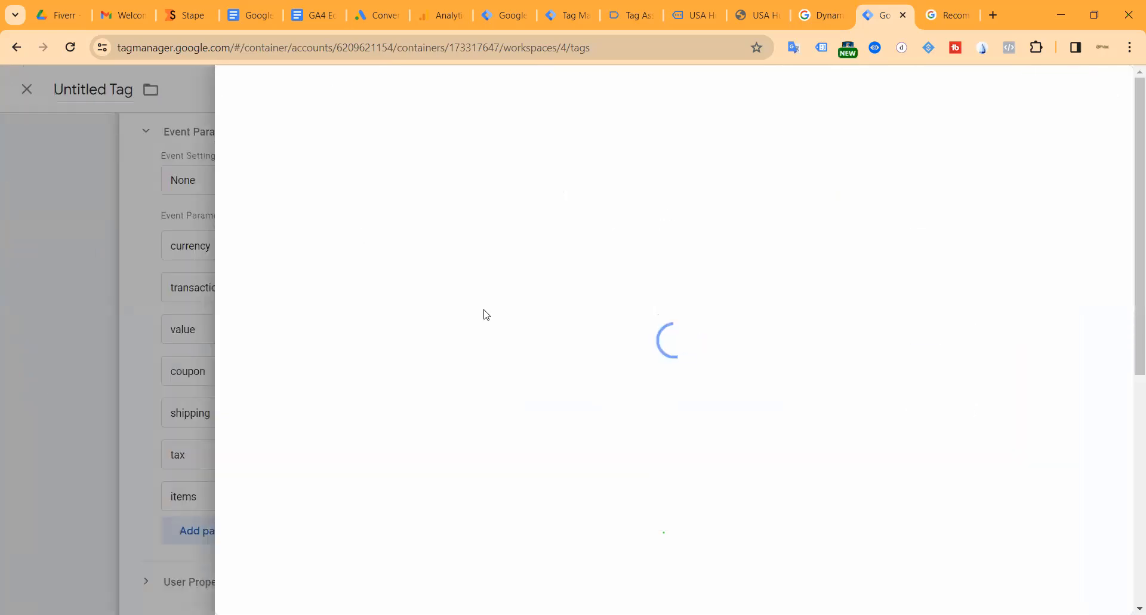
scroll(382, 418, down, 3)
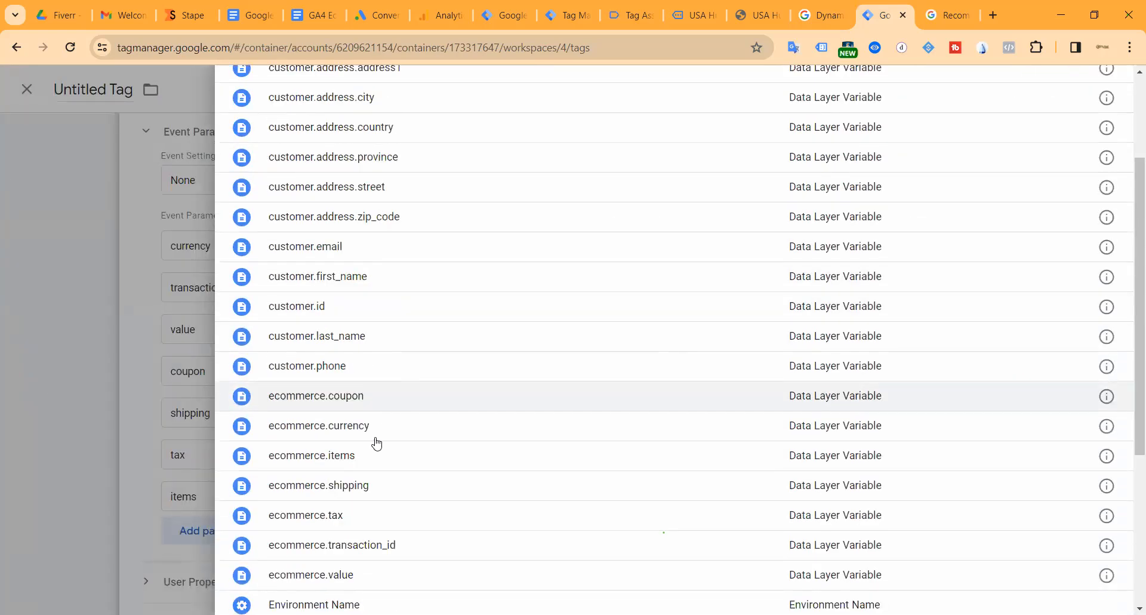
scroll(367, 454, down, 5)
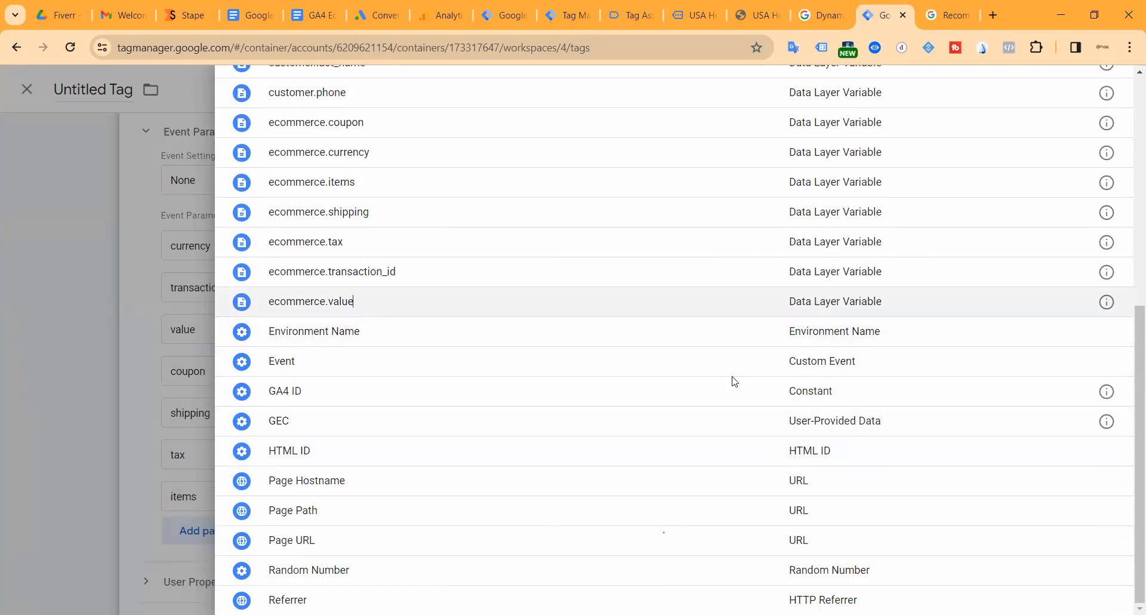
click(353, 302)
Assign the {{ecommerce.coupon}} variable to the coupon parameter and {{ecommerce.shipping}} to the shipping parameter.
click(916, 366)
click(939, 378)
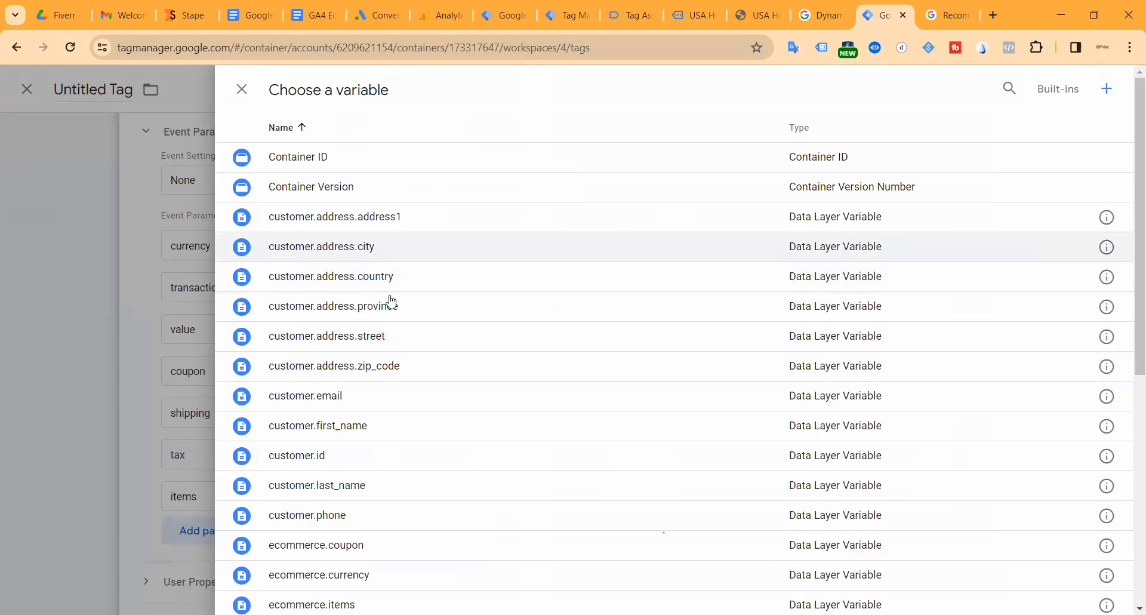
scroll(385, 335, down, 3)
click(359, 395)
click(729, 410)
click(931, 415)
scroll(376, 353, down, 5)
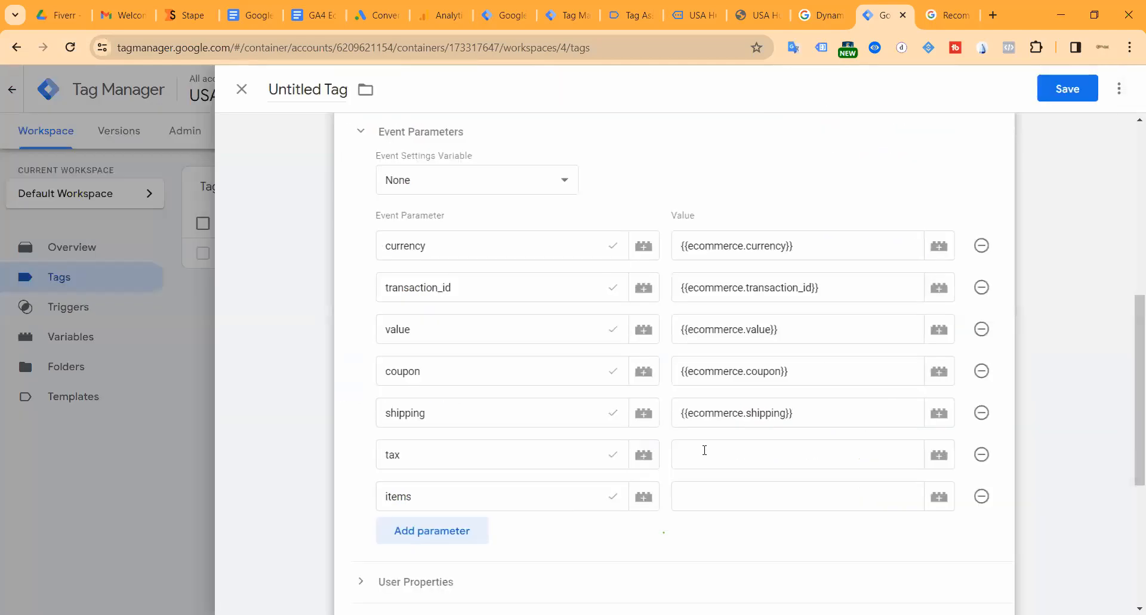
Assign the {{ecommerce.tax}} variable to the tax parameter and {{ecommerce.items}} to the items parameter.
click(890, 459)
click(940, 456)
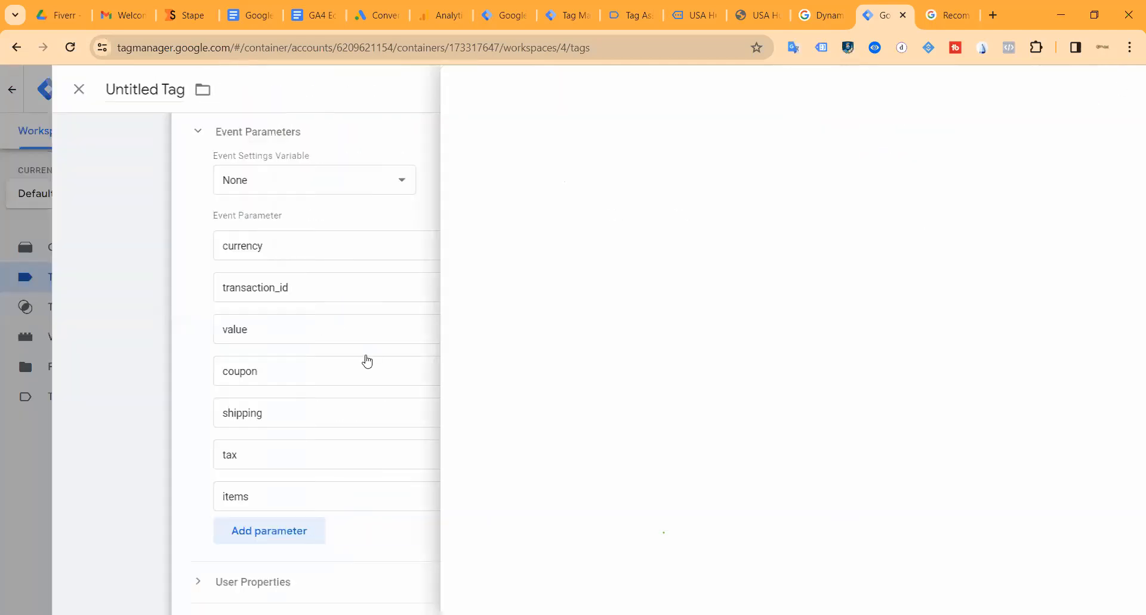
scroll(352, 410, down, 3)
scroll(345, 373, down, 2)
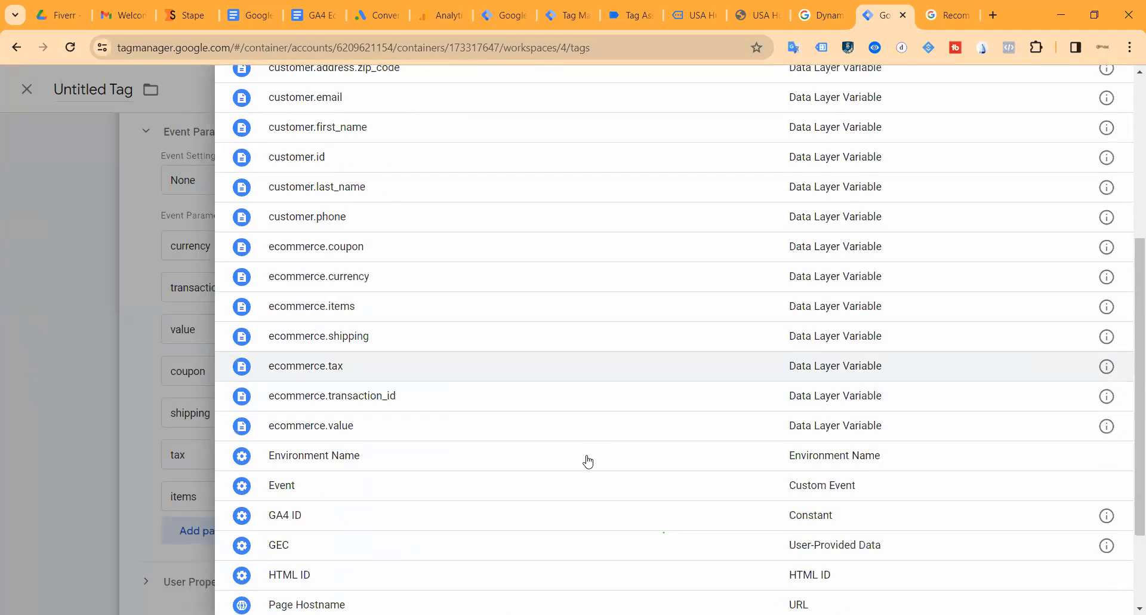
click(417, 365)
click(940, 497)
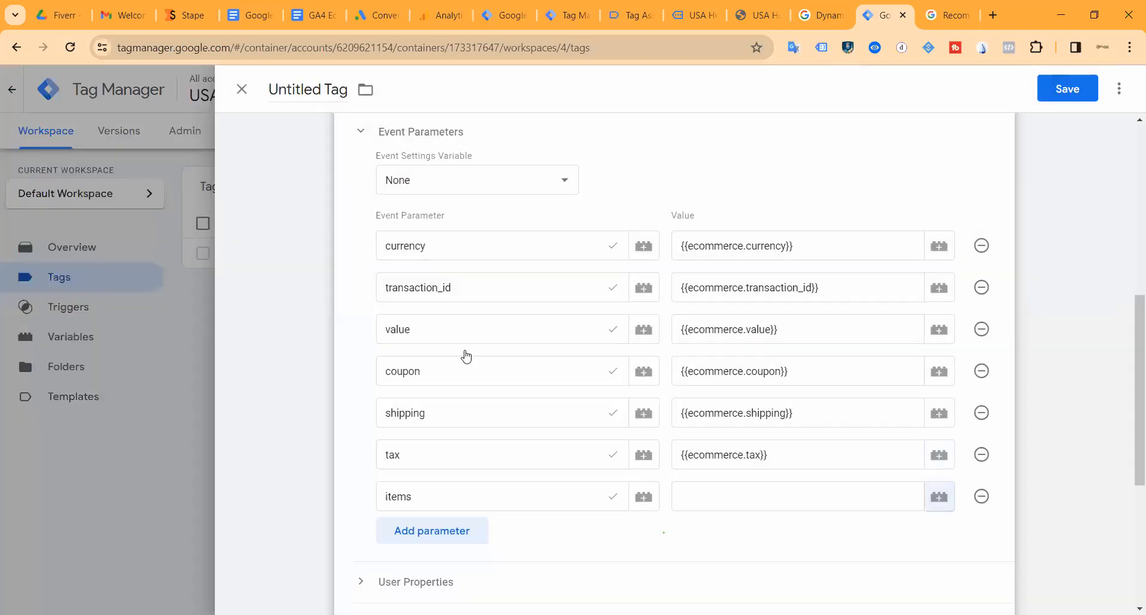
scroll(395, 409, down, 4)
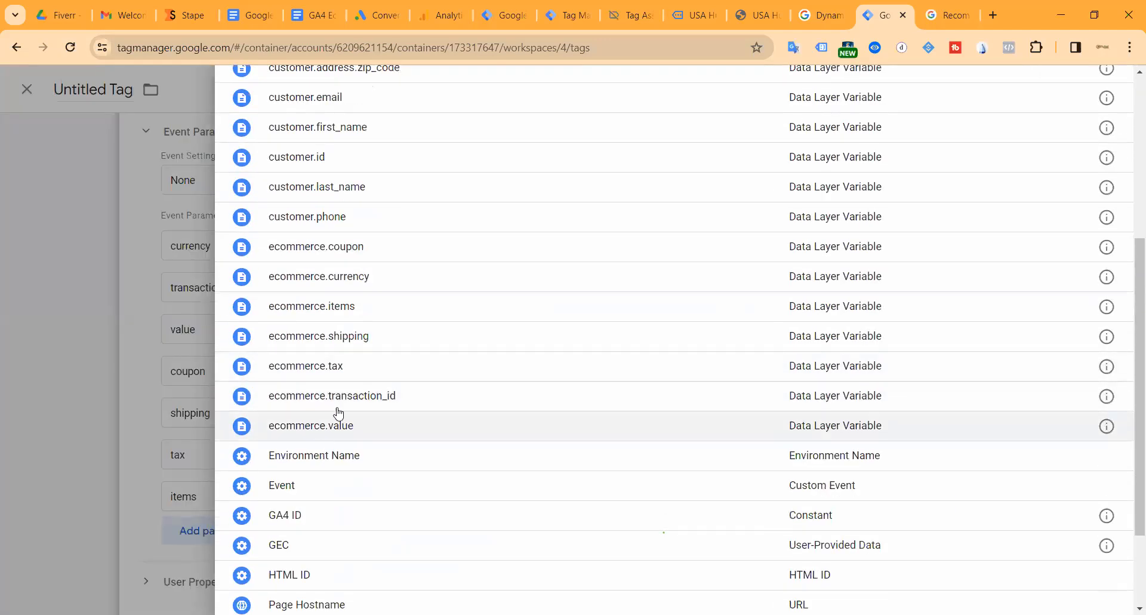
Review the Ecommerce Event trigger's configuration and attach it as the tag's firing trigger.
scroll(478, 427, down, 5)
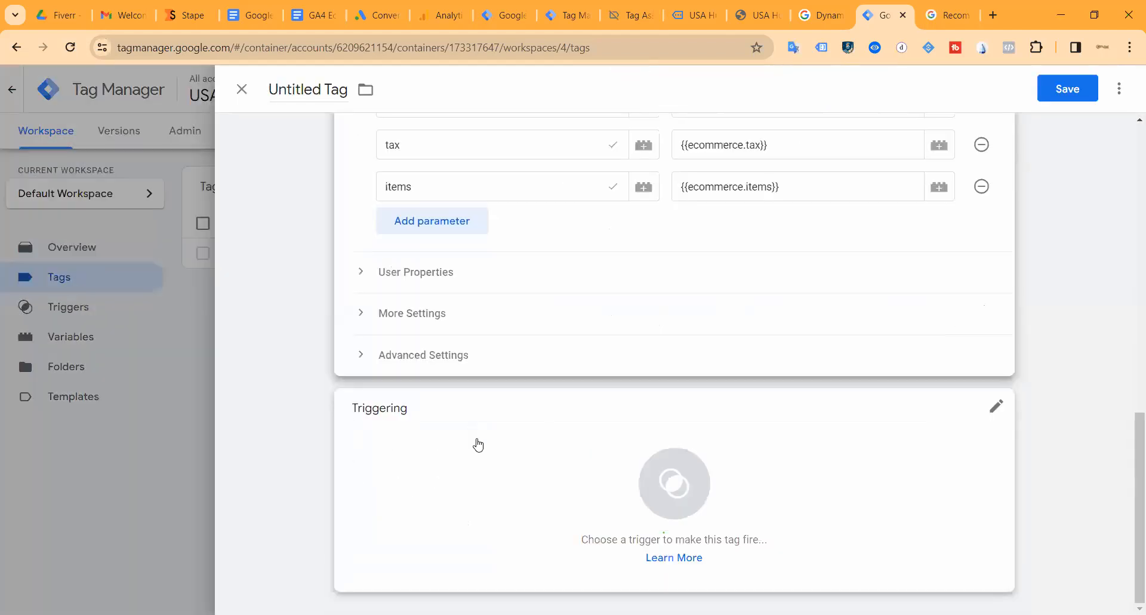
click(636, 445)
click(621, 436)
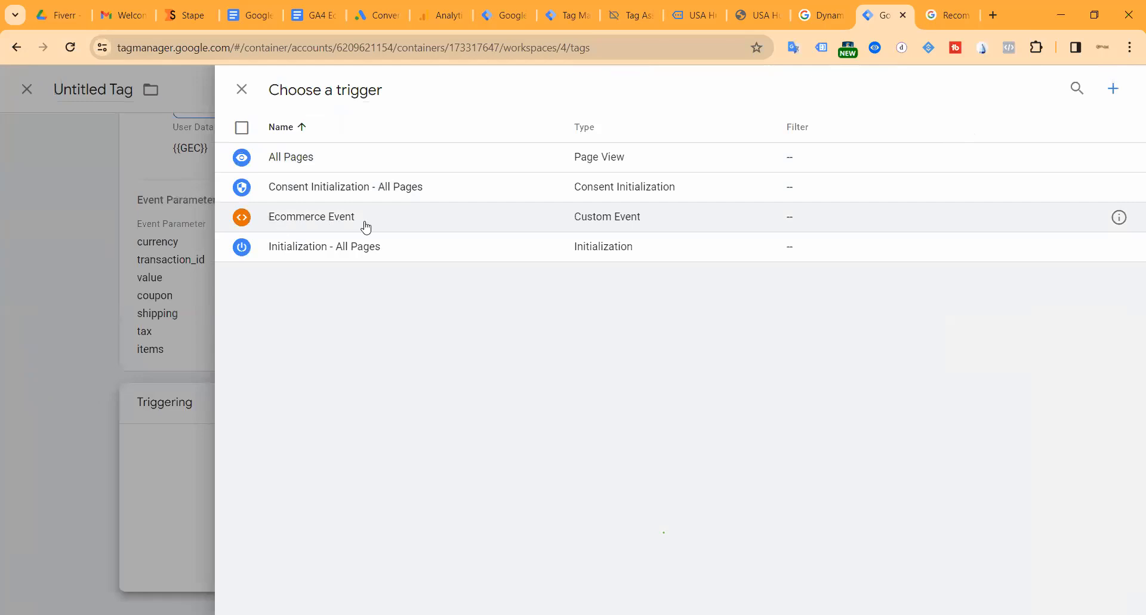
click(1120, 217)
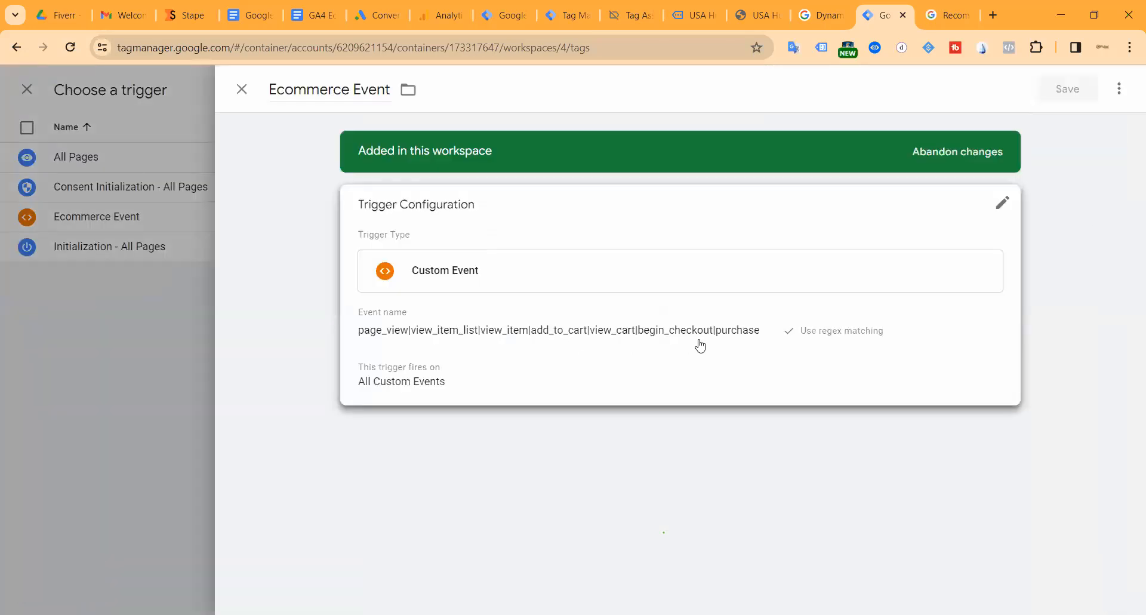
click(242, 89)
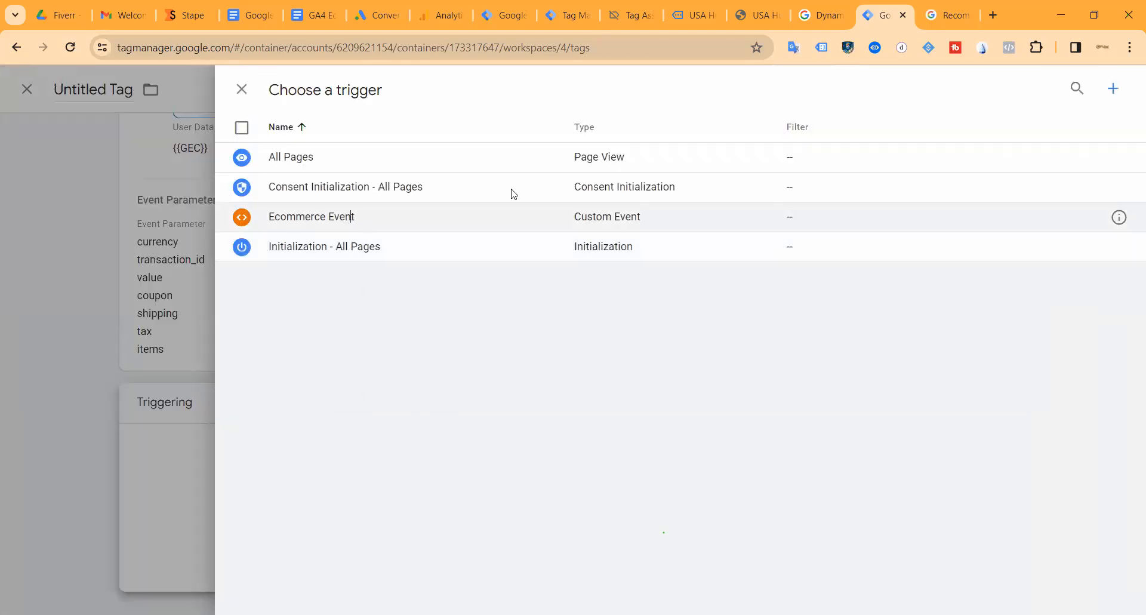
click(352, 216)
Name the tag "GA4 Ecommerc All Event" and save it.
scroll(674, 358, up, 5)
click(298, 88)
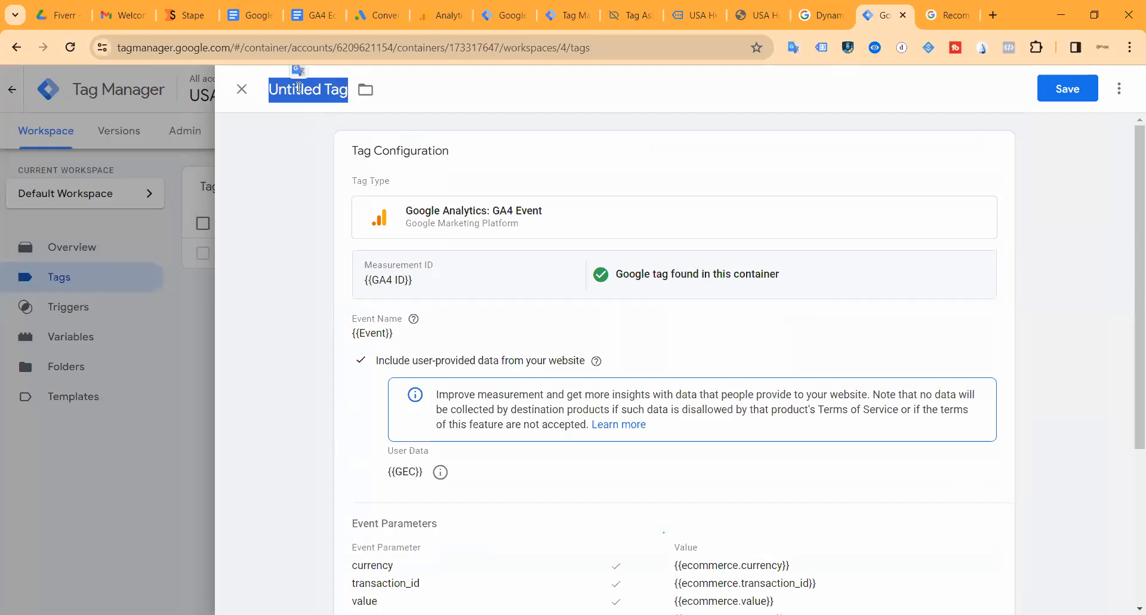
text(ga4)
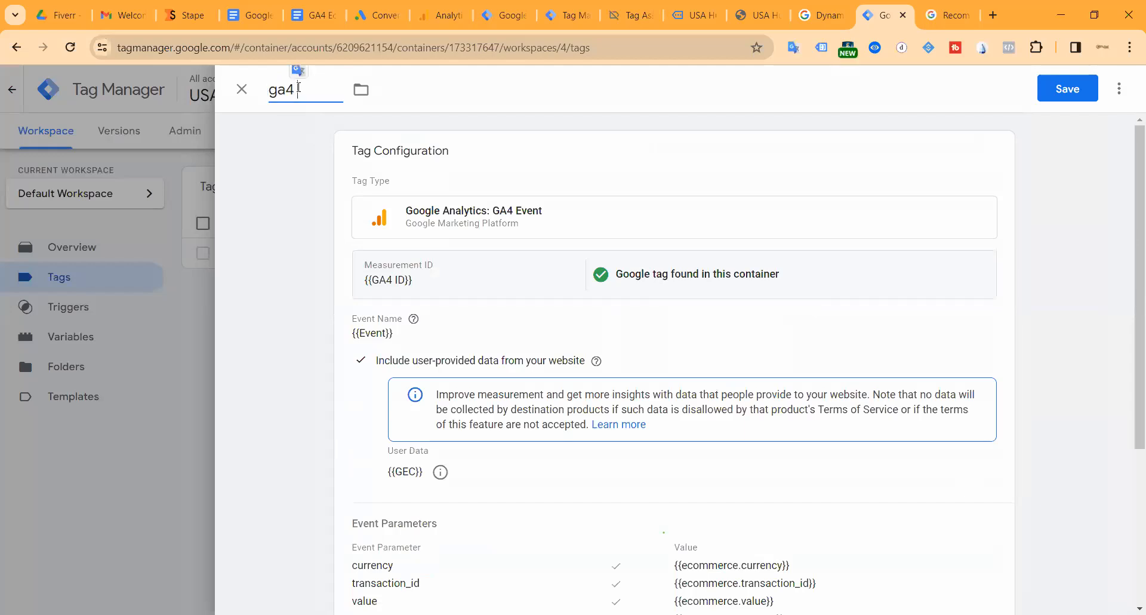
key(BackSpace)
key(BackSpace)
key(BackSpace)
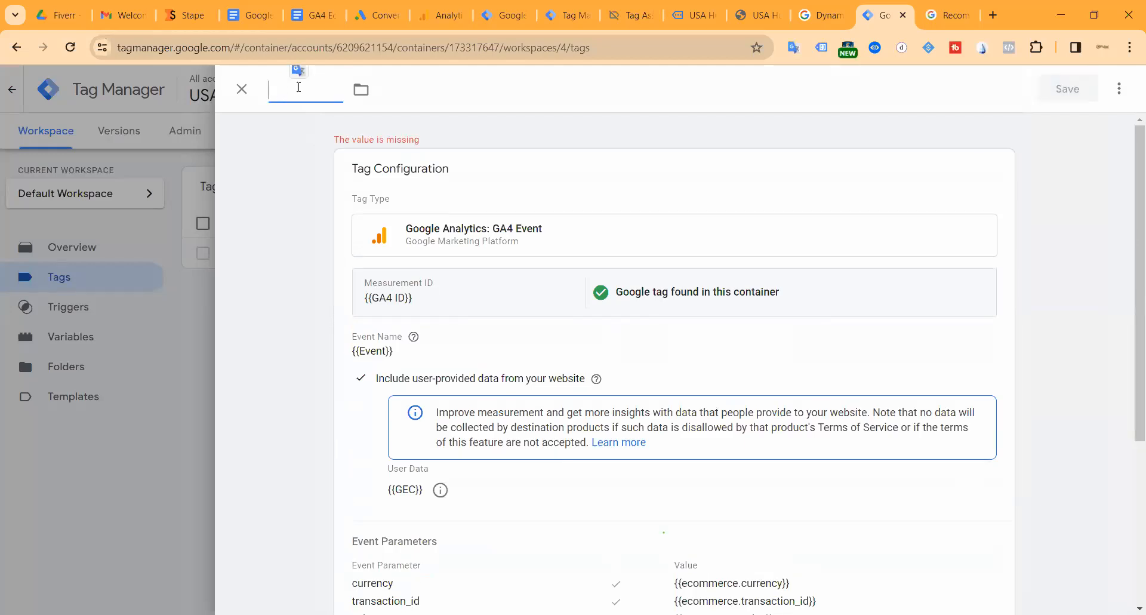
text(GA4)
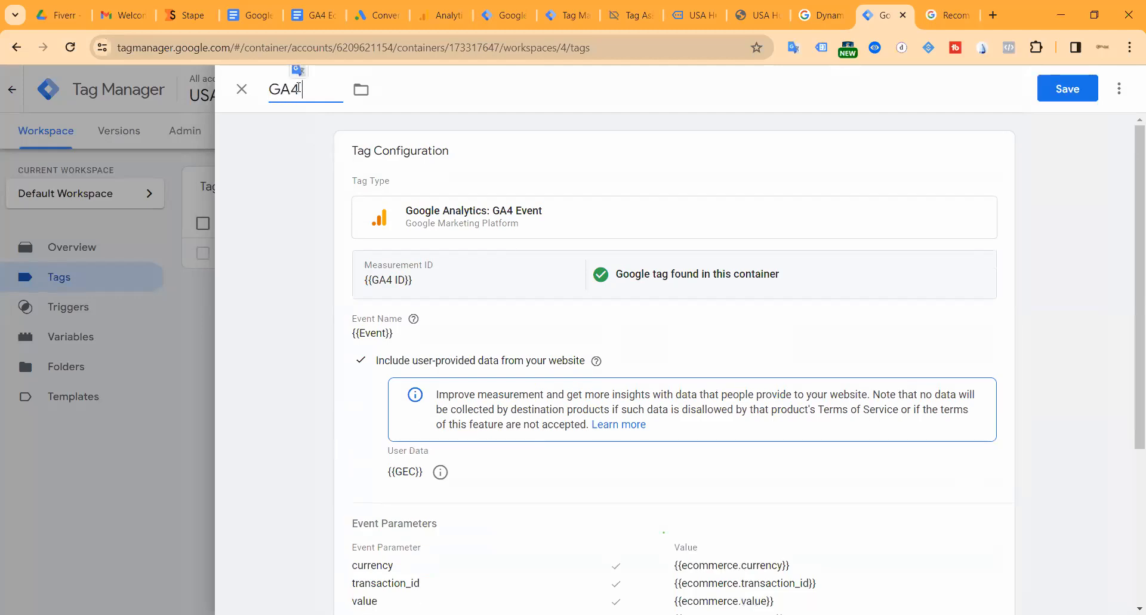
text( Ecommer)
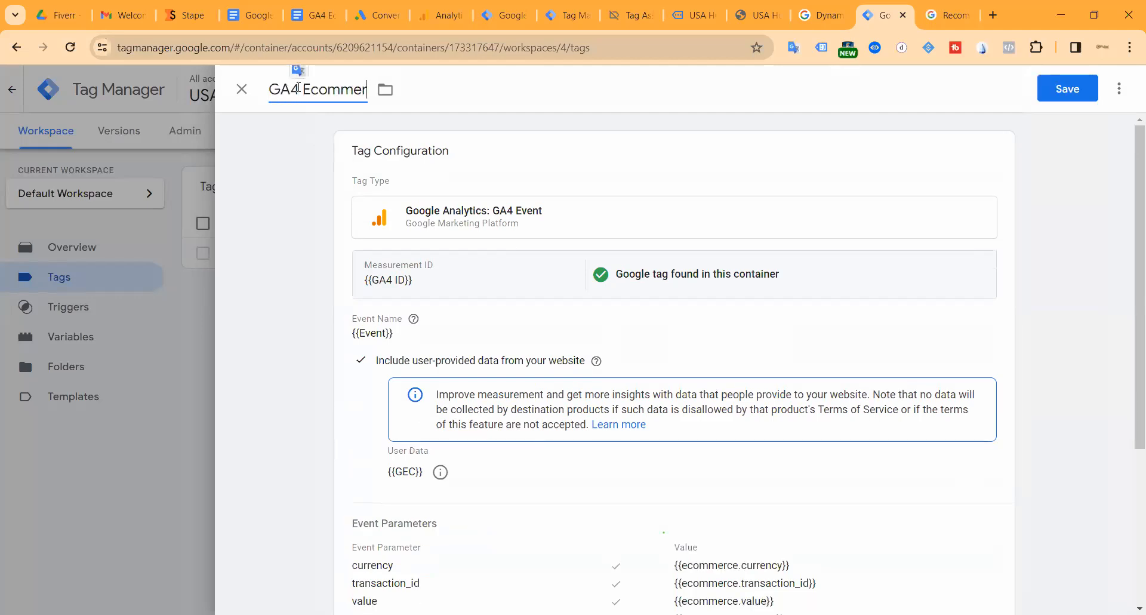
text(c)
text( All)
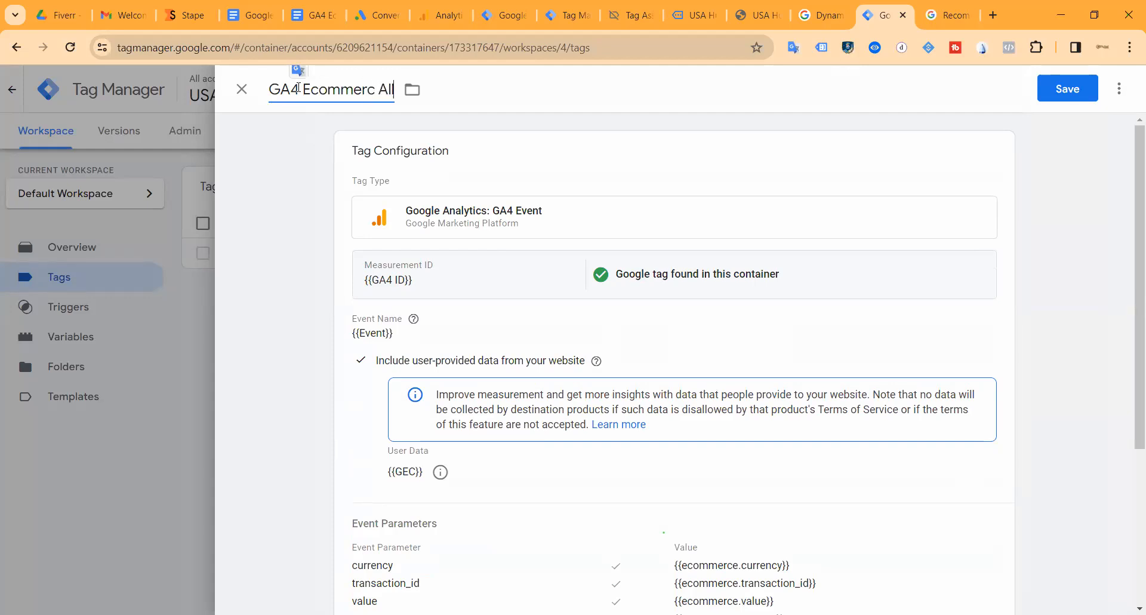
text( Event)
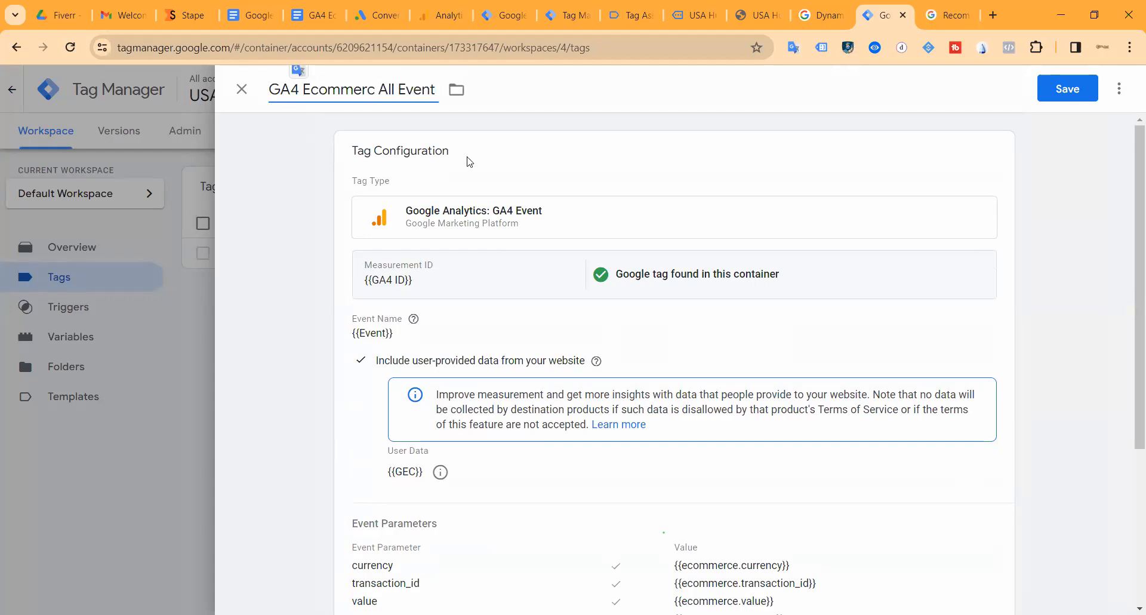
click(1067, 88)
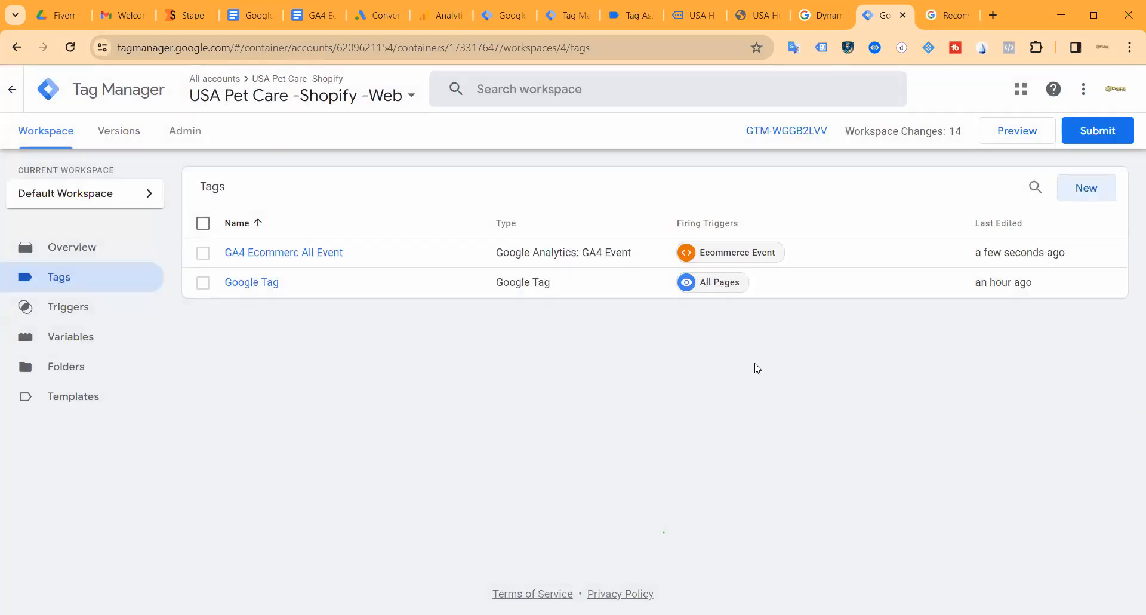
Publish the web container's changes as a new version without a name or description, and launch a preview of the workspace.
click(1092, 131)
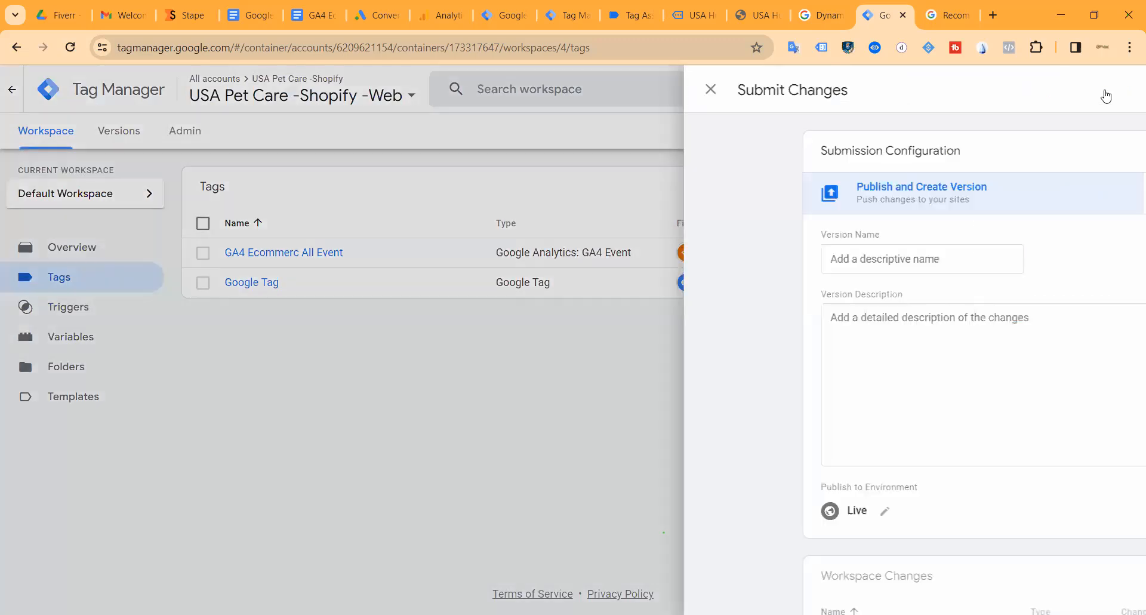
click(1091, 89)
click(771, 522)
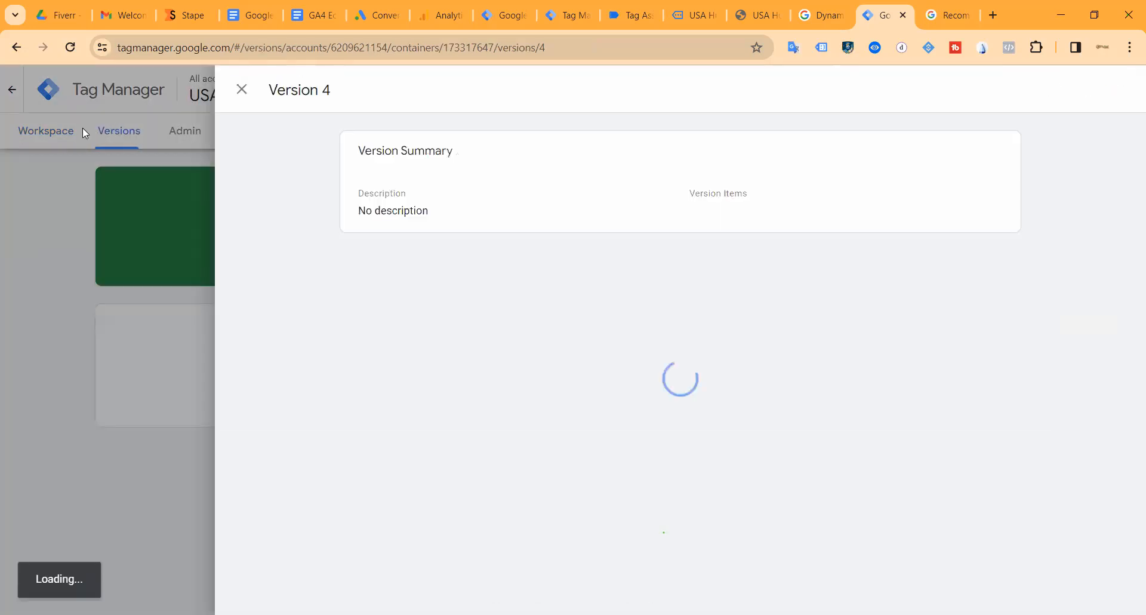
click(244, 90)
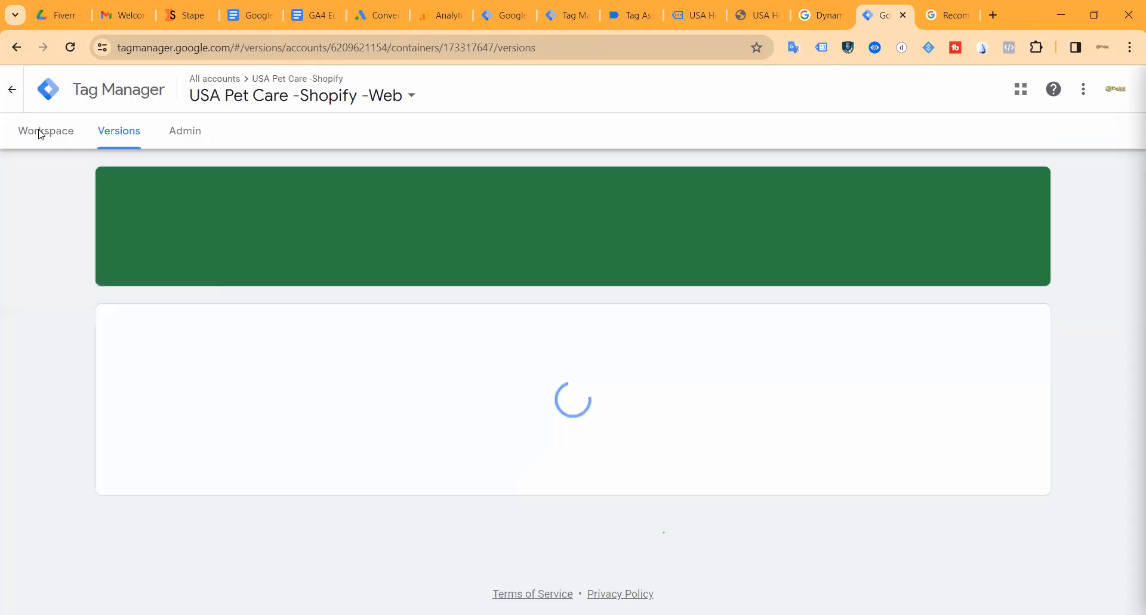
click(53, 132)
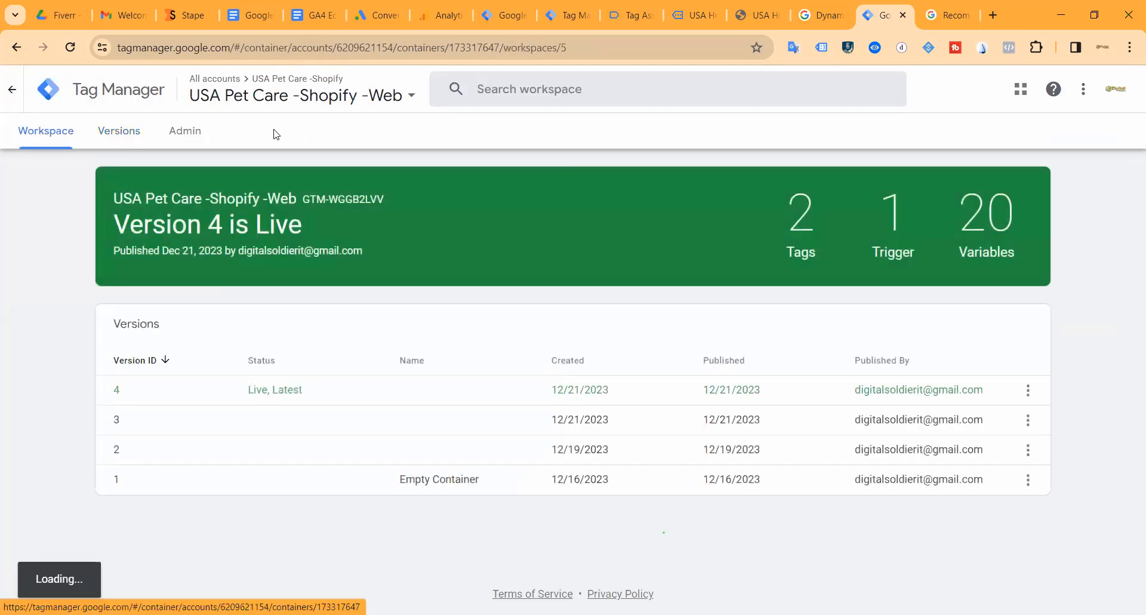
click(1001, 141)
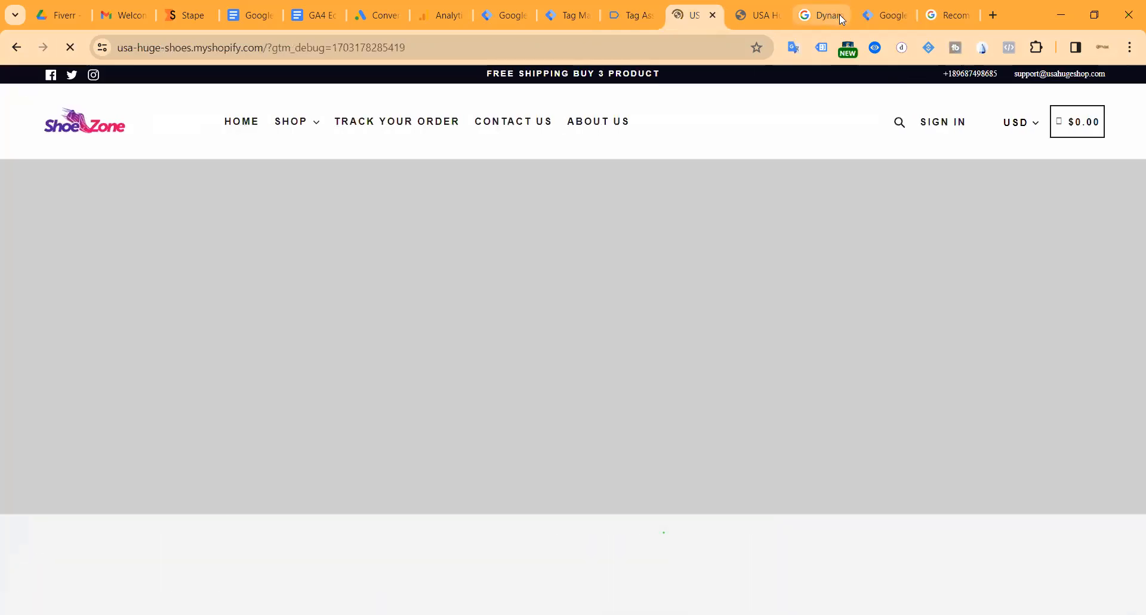
Close the Google Ads Help, old store and GA4 event reference pages, and place the web container's page beside the other Tag Manager page.
click(828, 16)
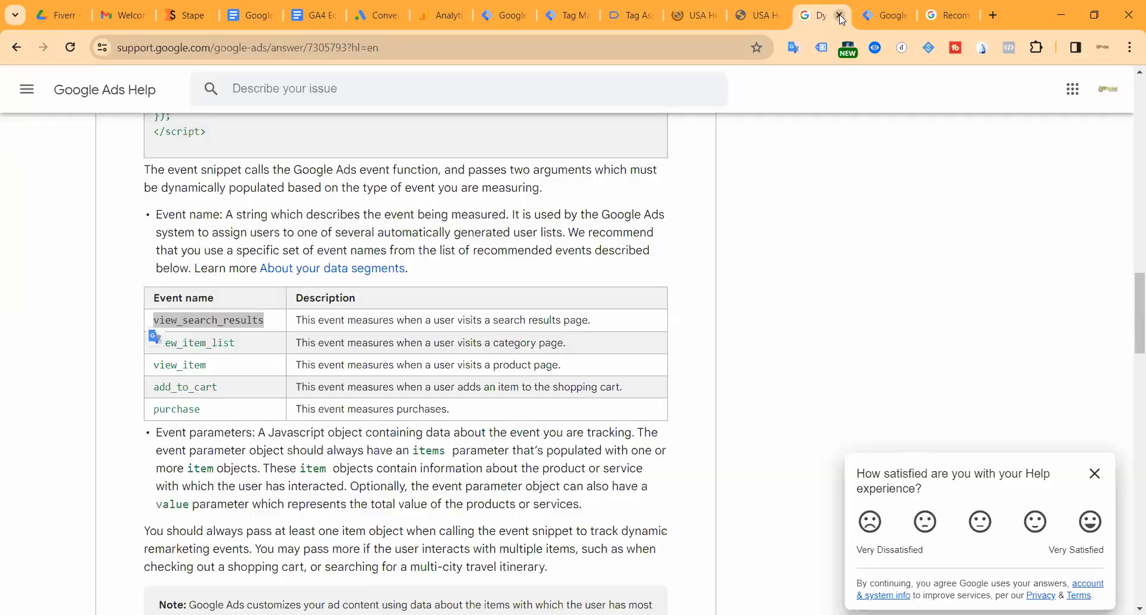
click(838, 15)
drag(824, 20, 613, 4)
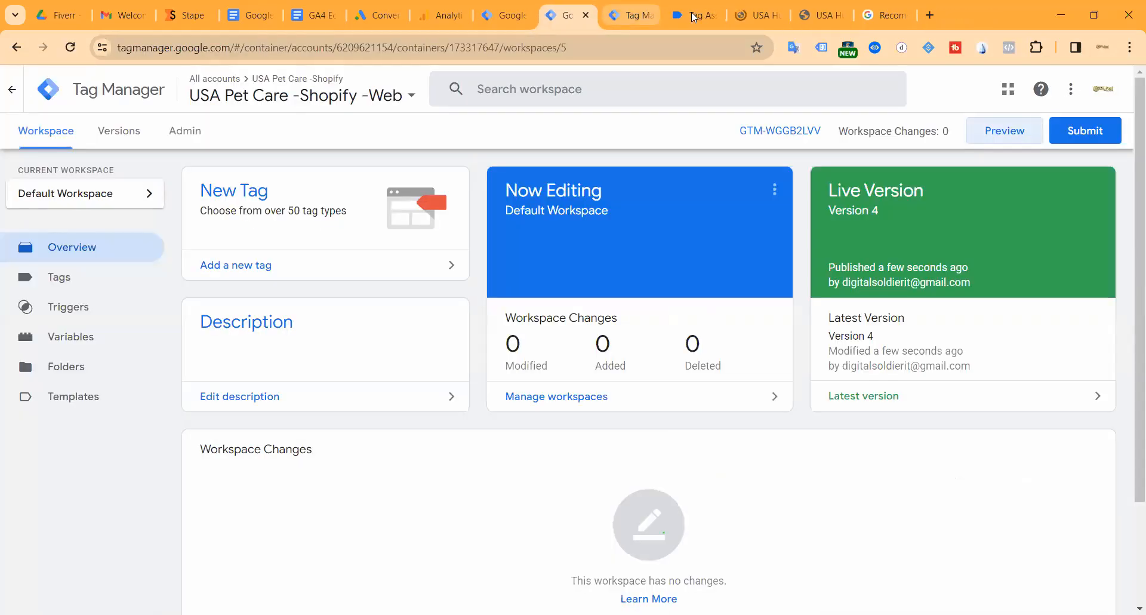
click(692, 17)
click(768, 17)
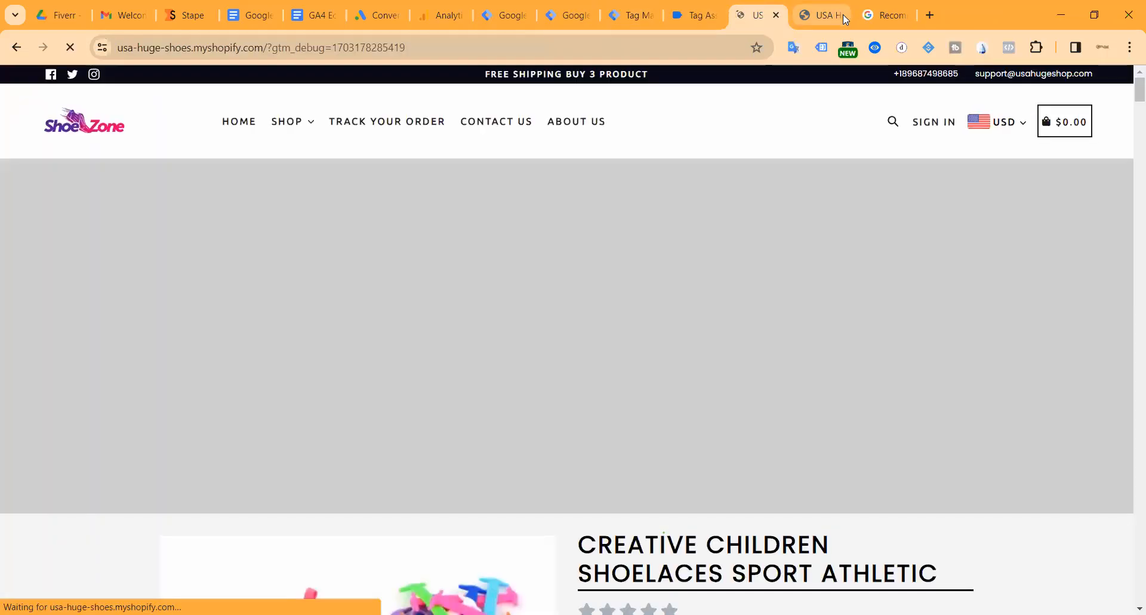
click(843, 14)
click(840, 15)
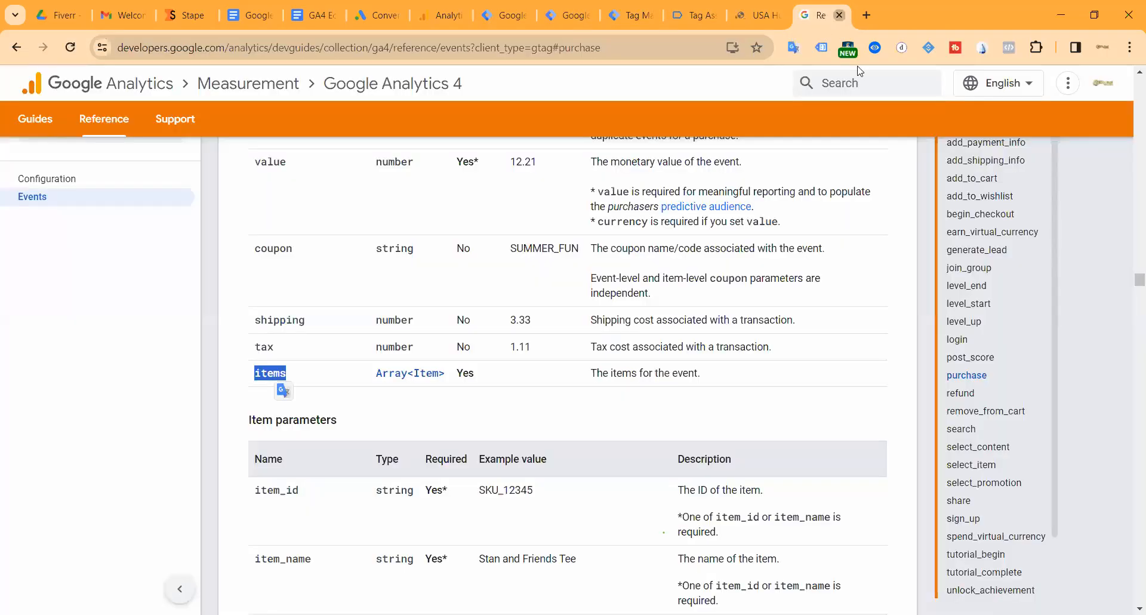
click(841, 15)
Open the Shop collection page in the previewed store and browse its product list.
scroll(523, 300, down, 6)
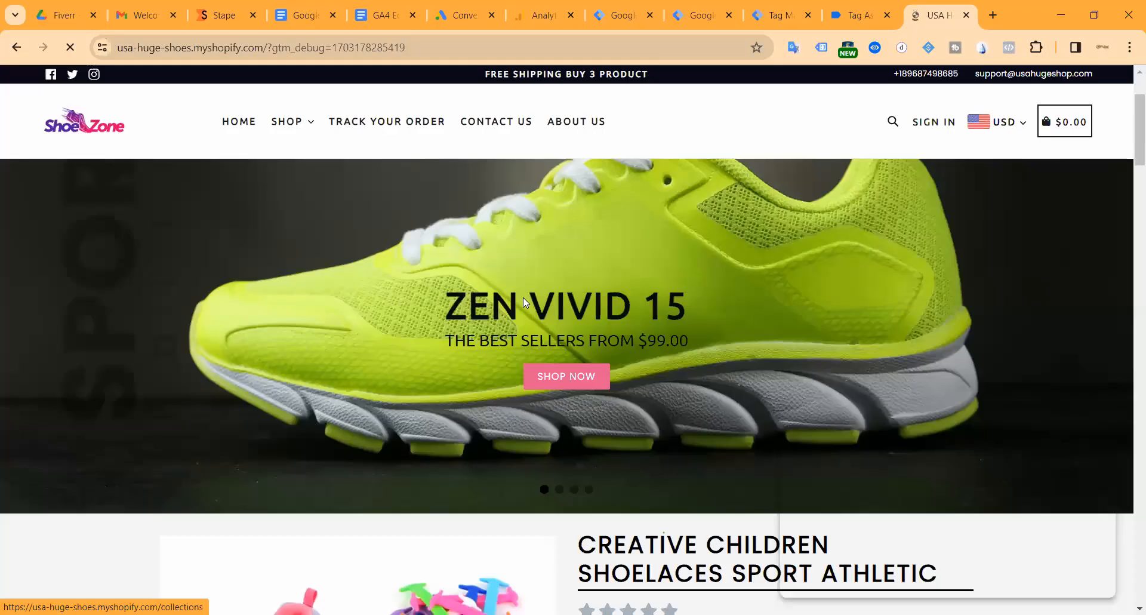
scroll(458, 217, up, 7)
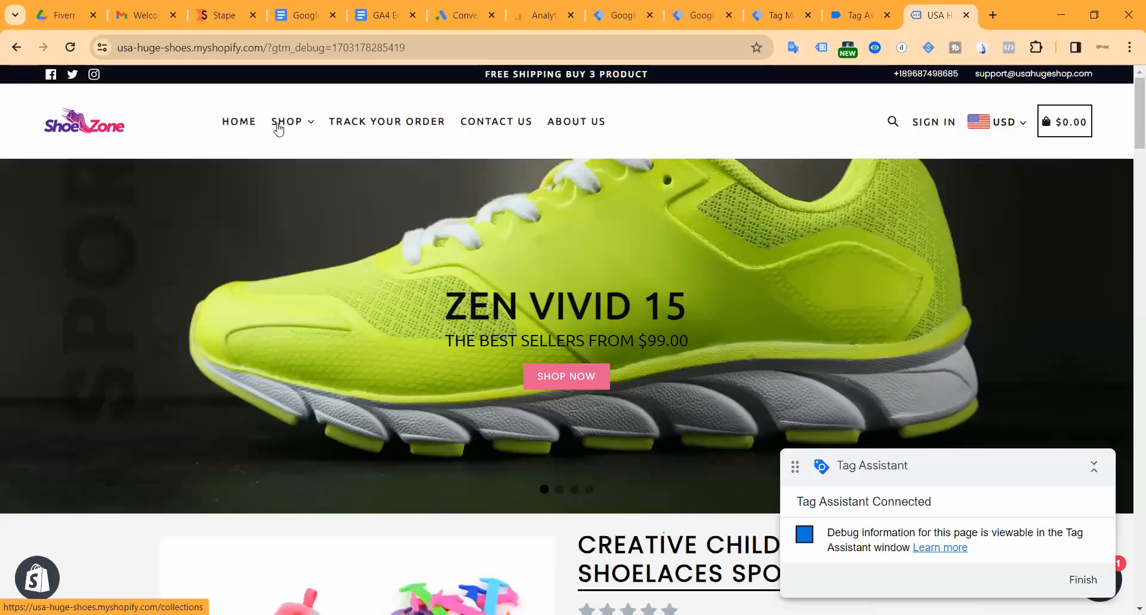
click(277, 124)
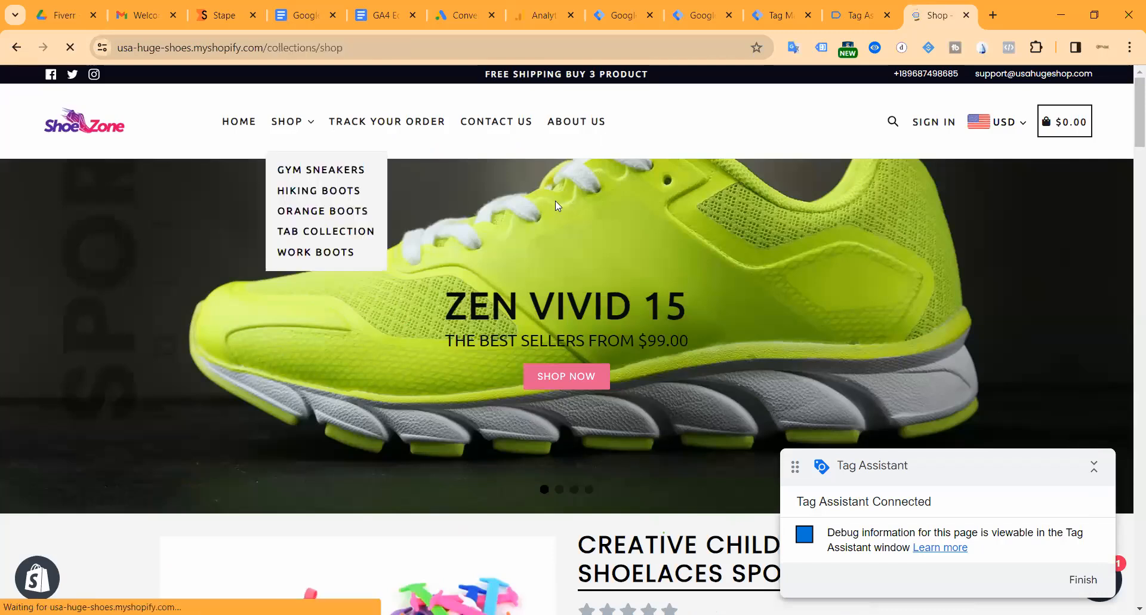
scroll(477, 152, down, 4)
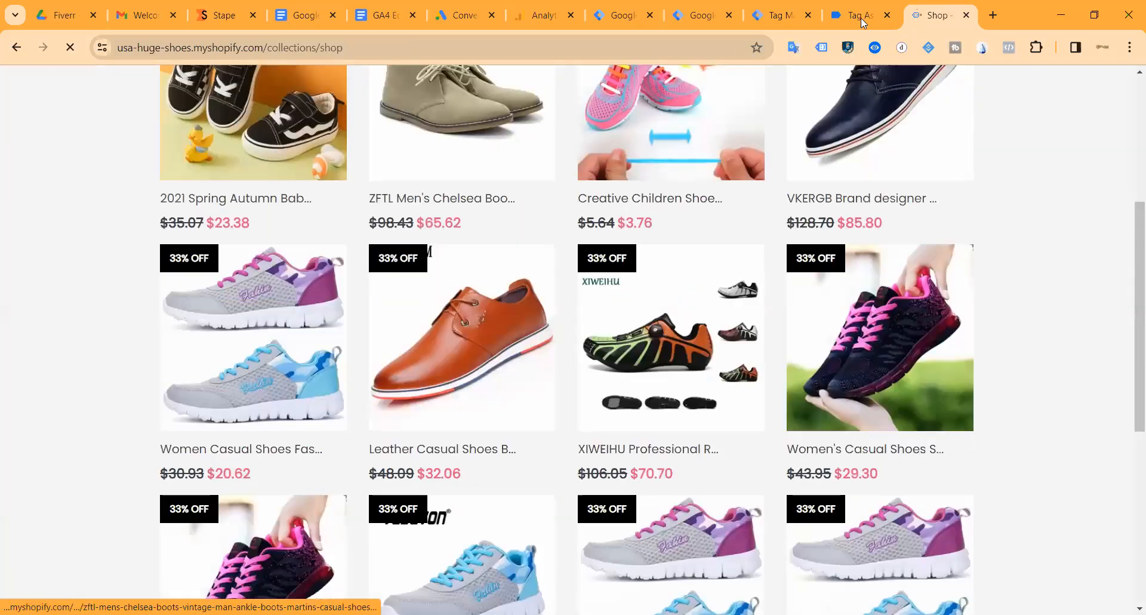
Inspect the view_item_list event in Tag Assistant and the GA4 Ecommerc All Event tag's details with variables displayed as names.
key(ctrl+shift+Tab)
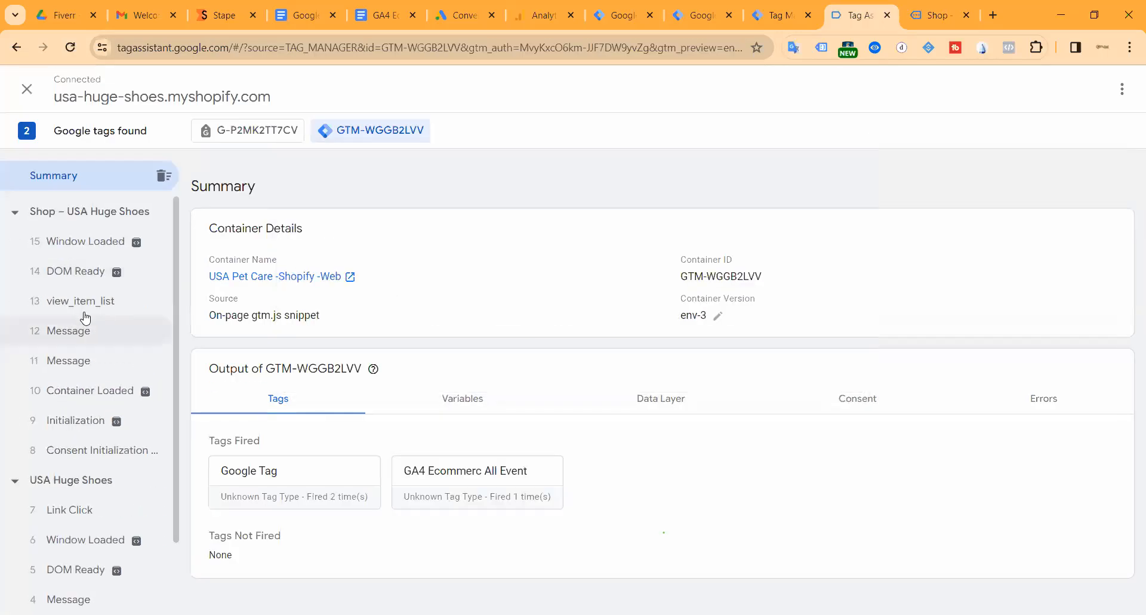
click(76, 302)
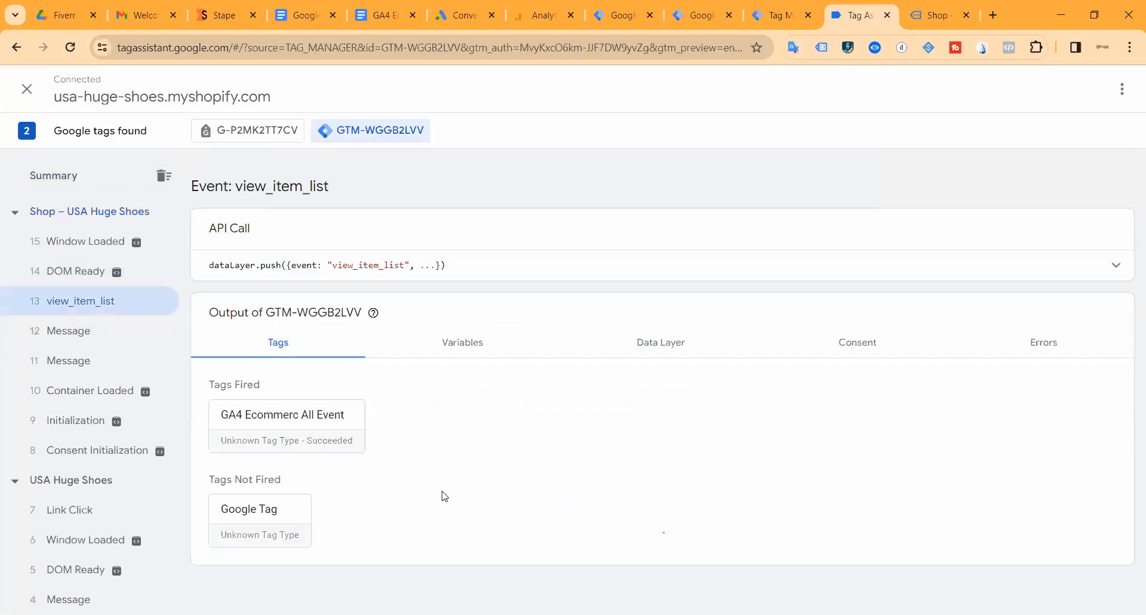
click(302, 414)
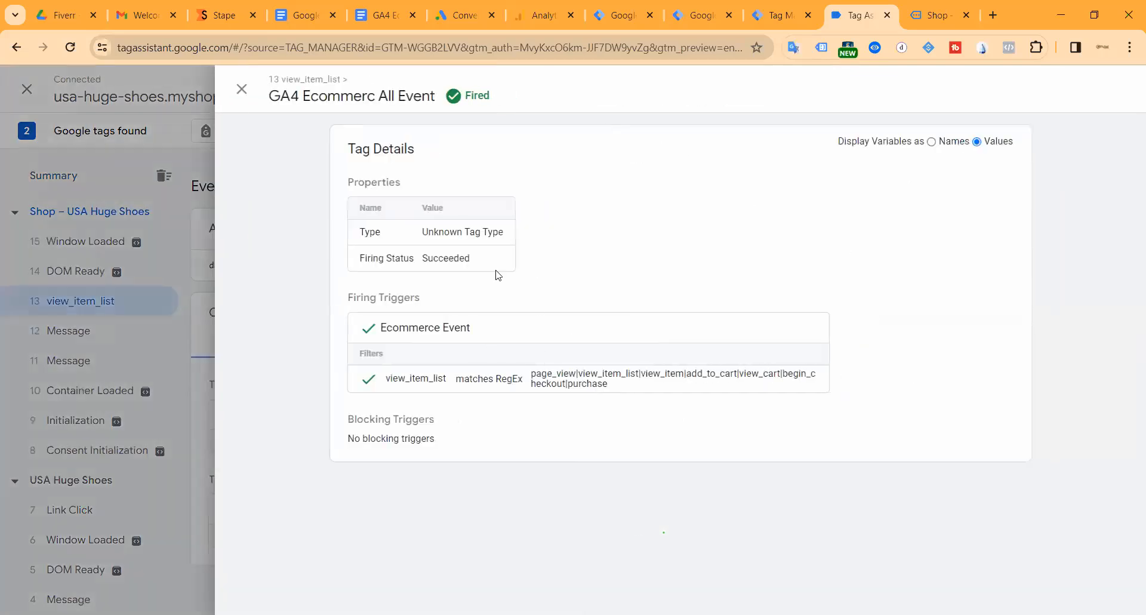
click(932, 143)
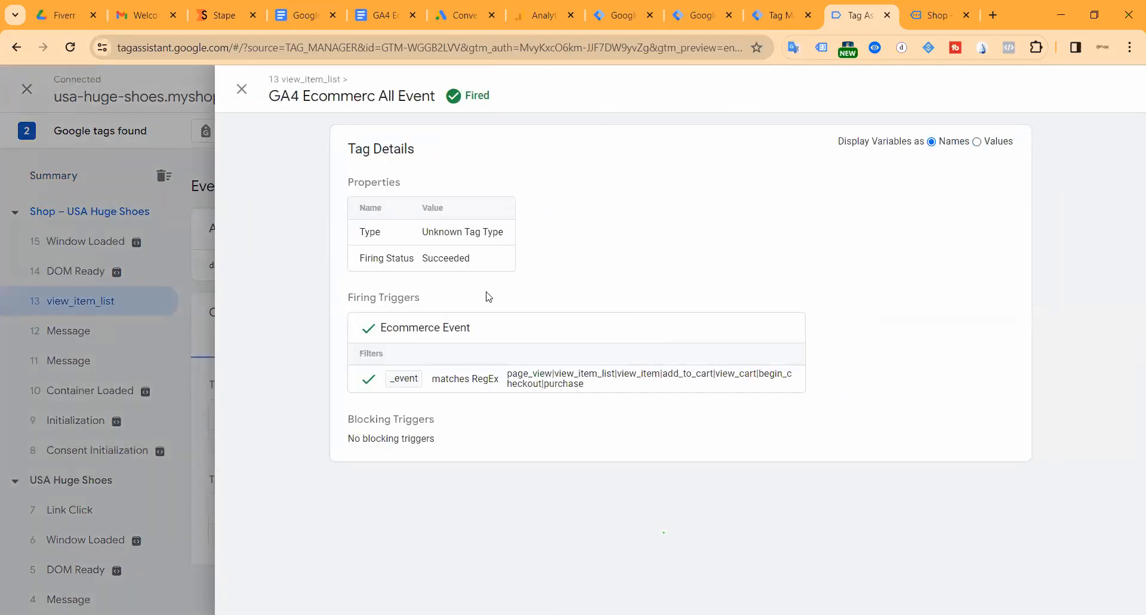
click(171, 287)
Inspect the variables of the view_item_list event in the server container's preview, and return to Tag Assistant.
click(700, 15)
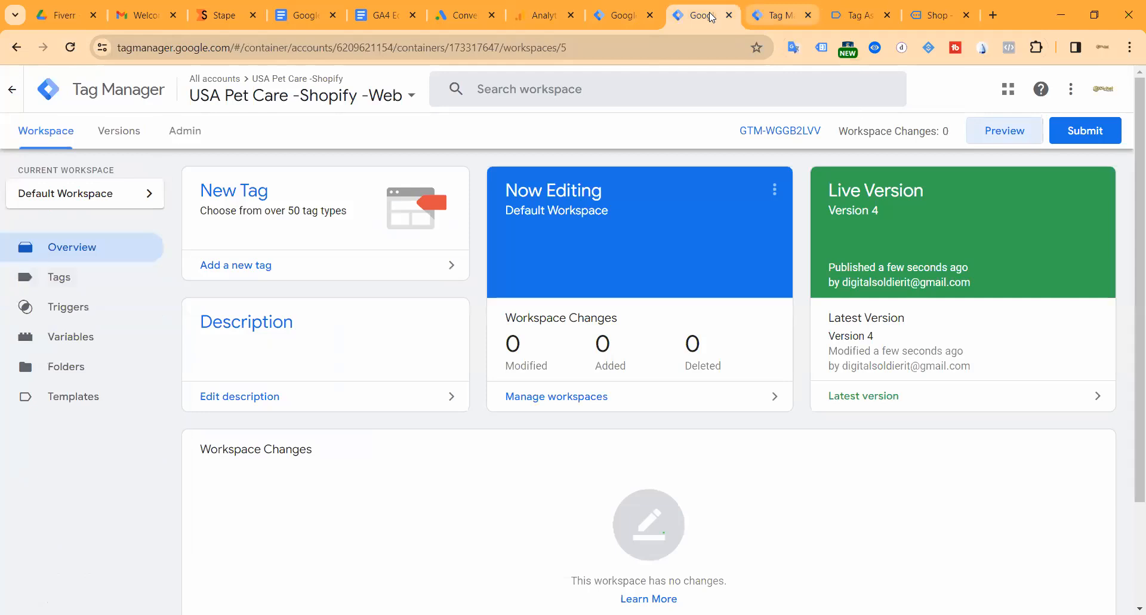
click(776, 15)
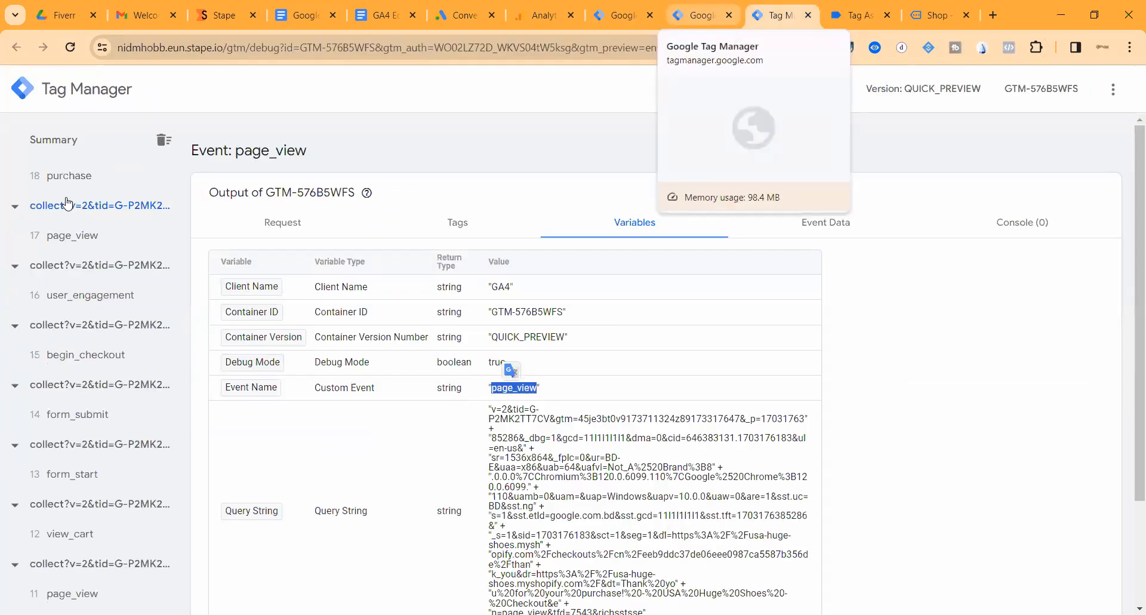
click(107, 205)
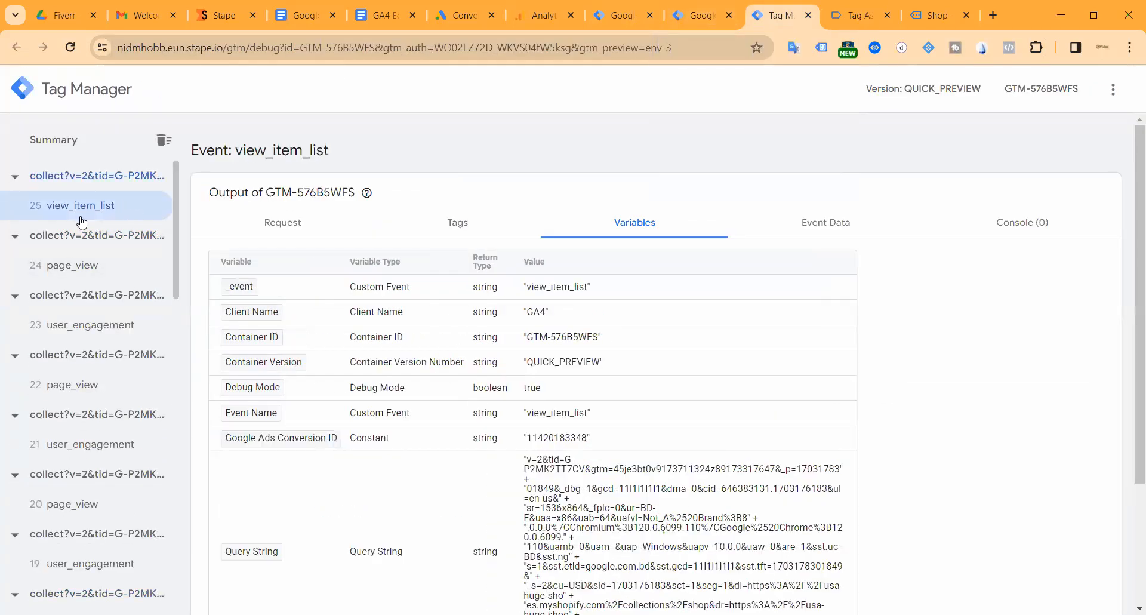
click(852, 15)
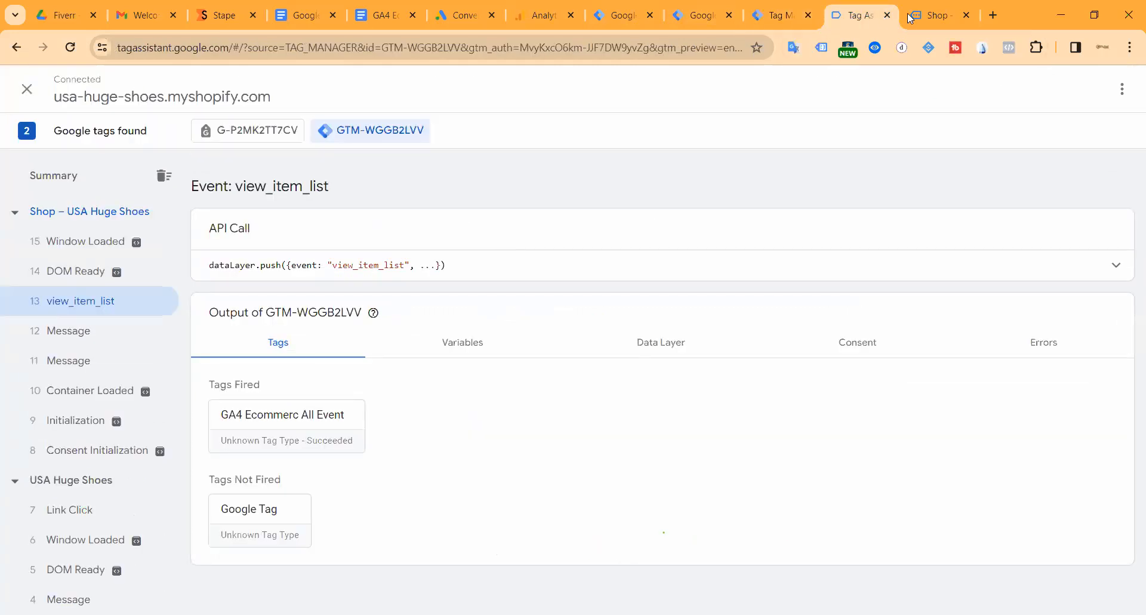
Open the 2021 Spring Autumn Baby canvas shoes product in the store, and check the view_item event's GA4 Ecommerc All Event tag in Tag Assistant.
click(937, 15)
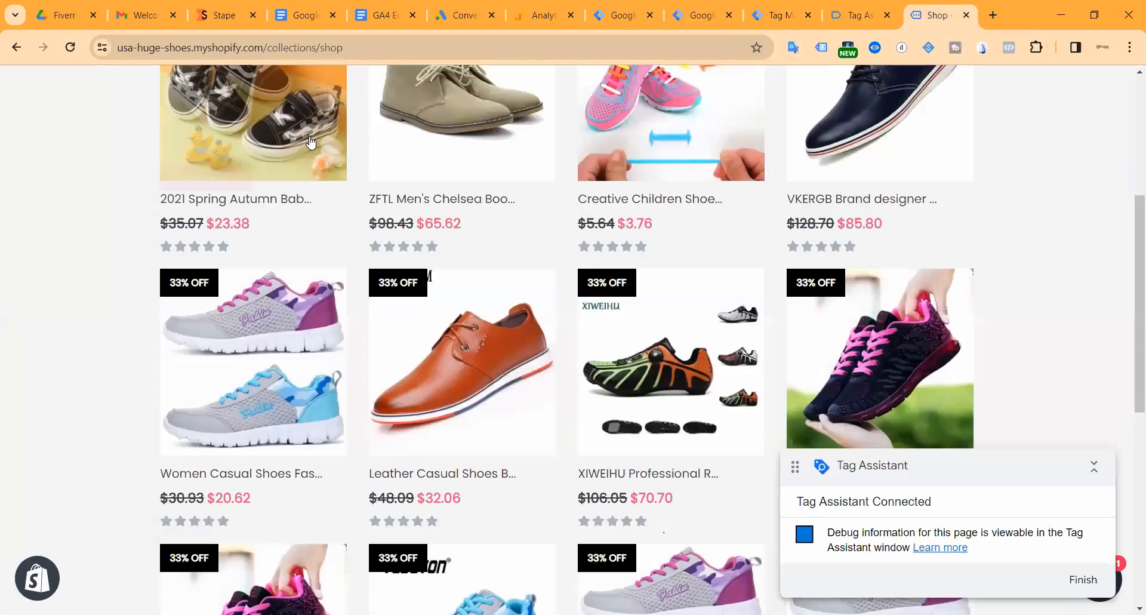
key(ctrl+shift+Tab)
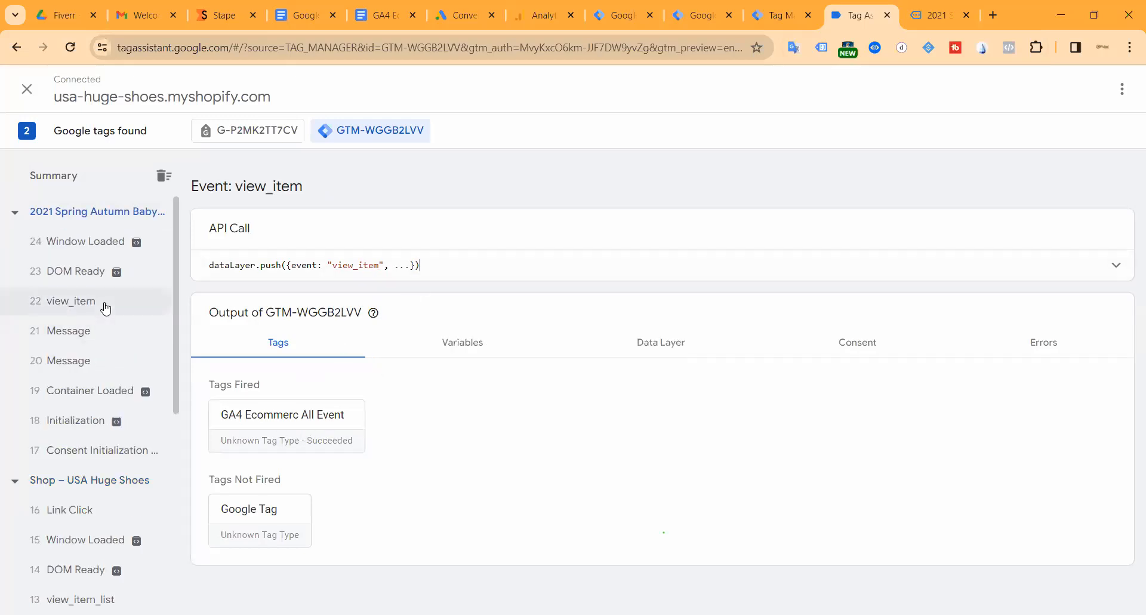
click(273, 414)
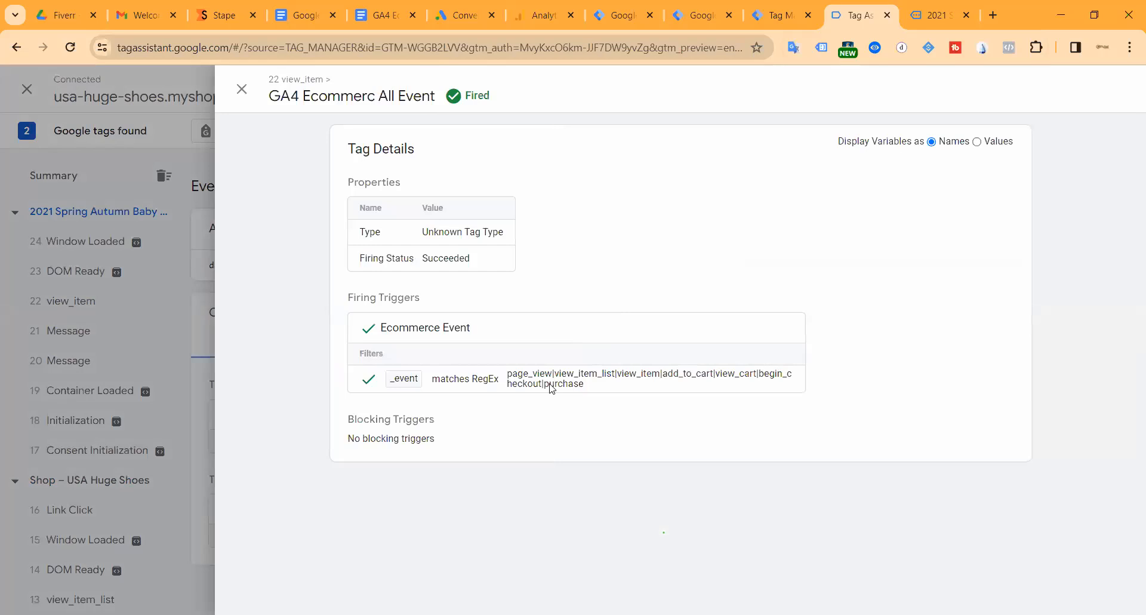
drag(514, 373, 614, 374)
click(574, 375)
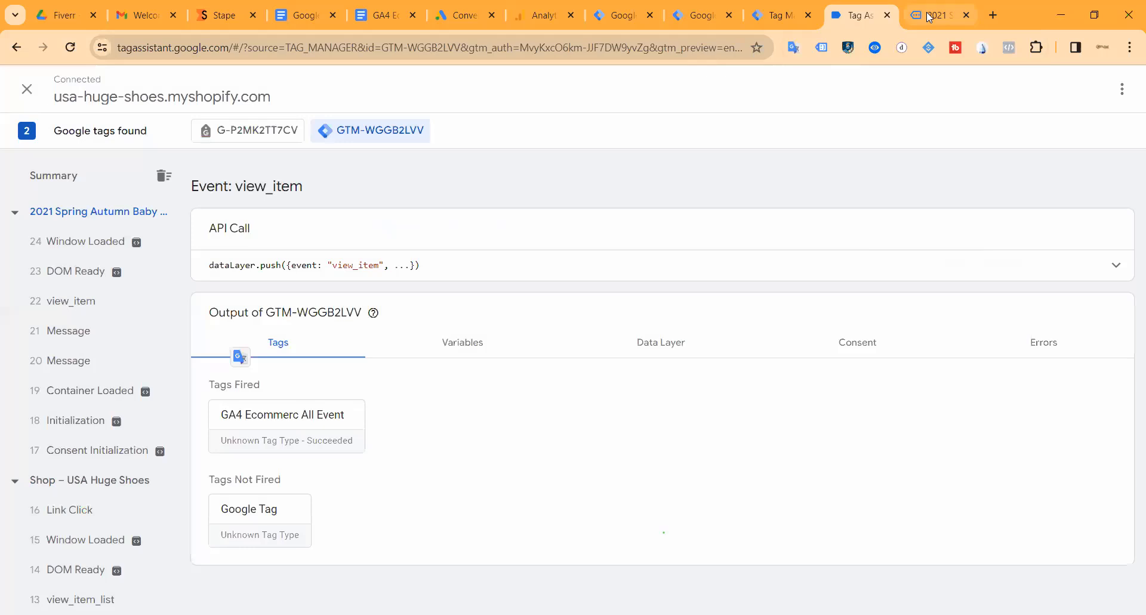
Add the canvas shoes to the cart, check the add_to_cart event in Tag Assistant, and collapse the Tag Assistant badge on the product page.
click(934, 15)
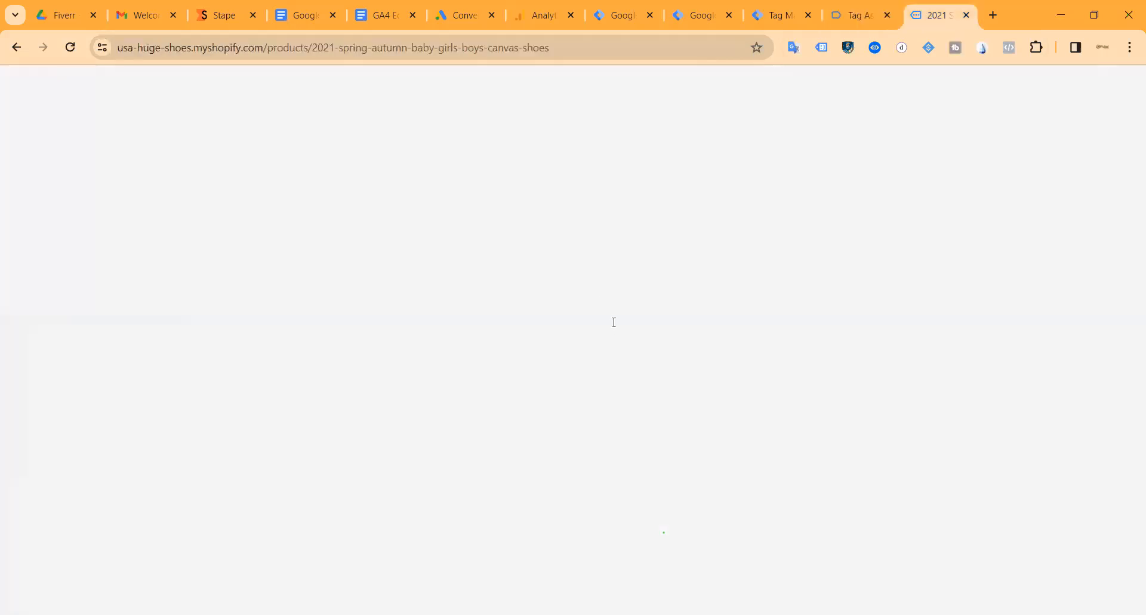
scroll(814, 287, down, 3)
click(815, 290)
click(850, 8)
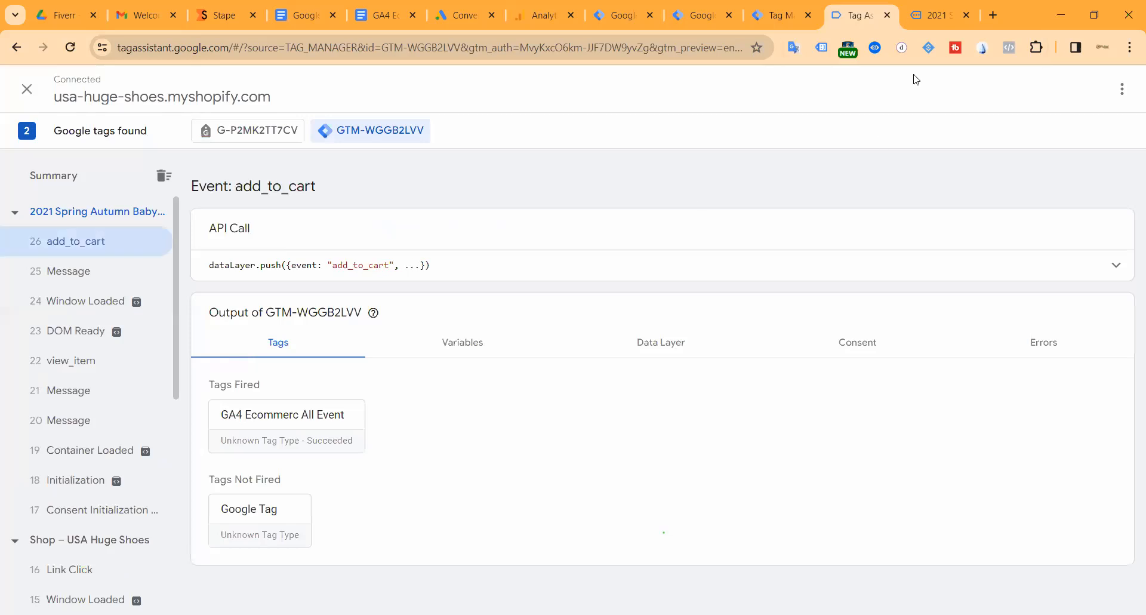
click(937, 15)
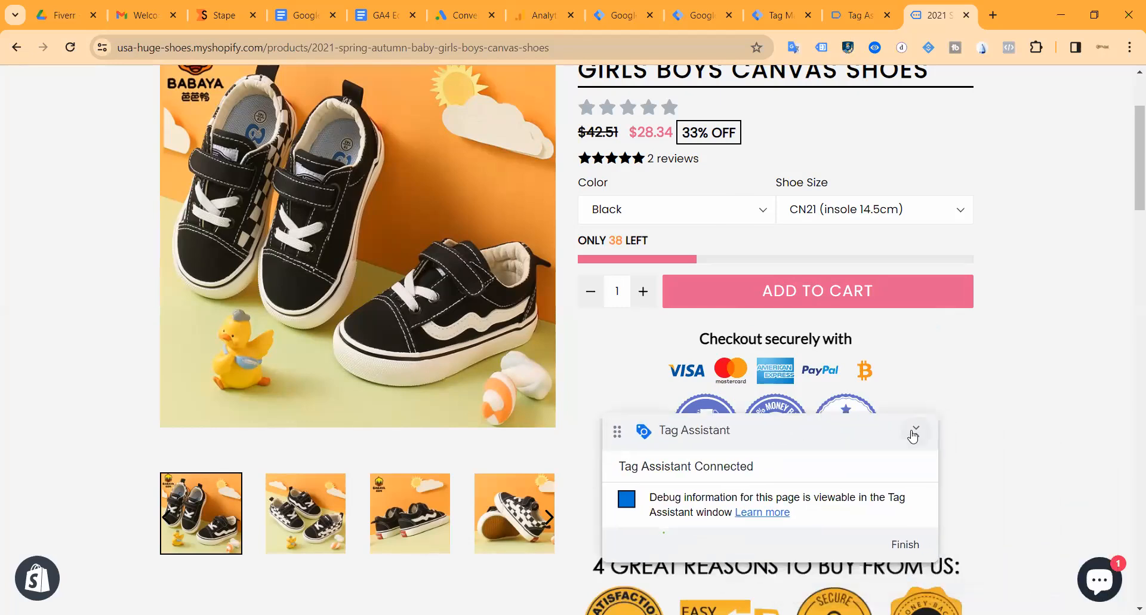
click(915, 431)
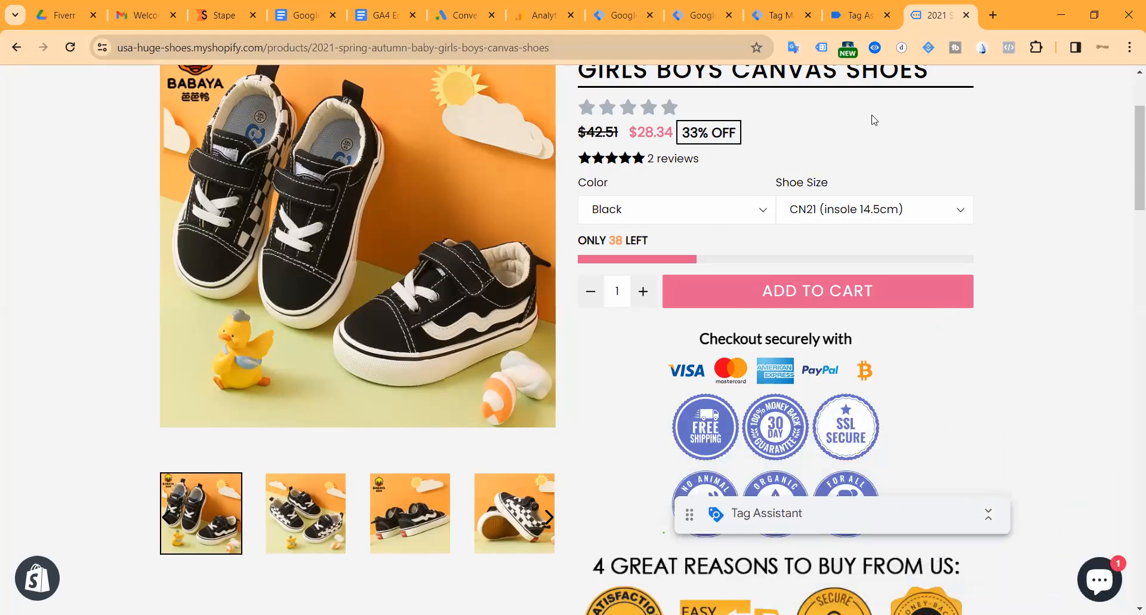
Review the web container's tag list, and inspect the add_to_cart event's variables in the server container's preview.
click(770, 16)
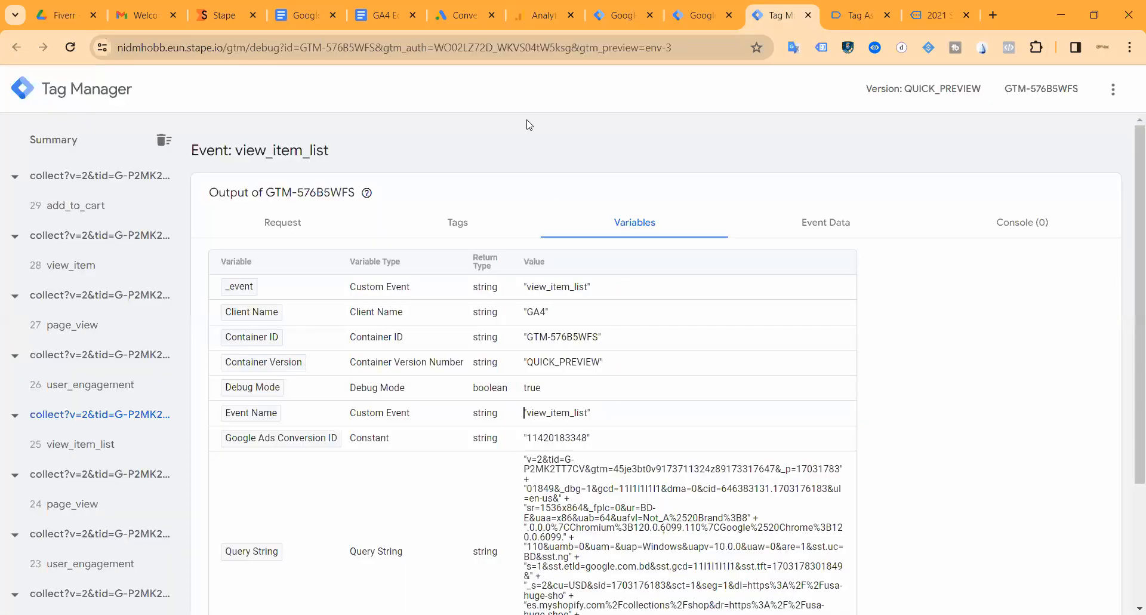
click(696, 15)
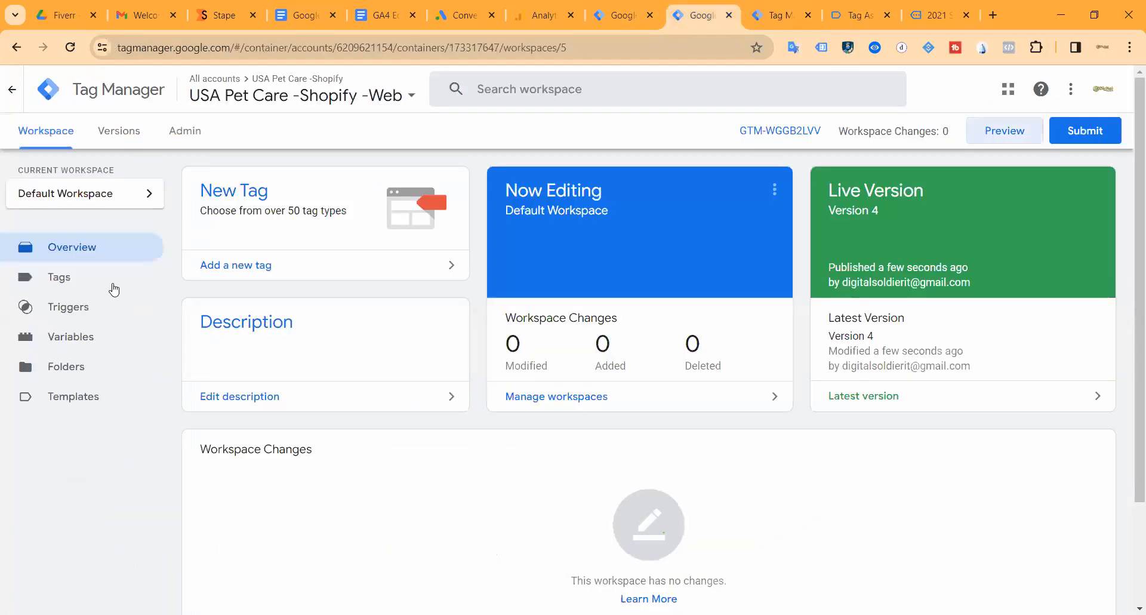
click(108, 285)
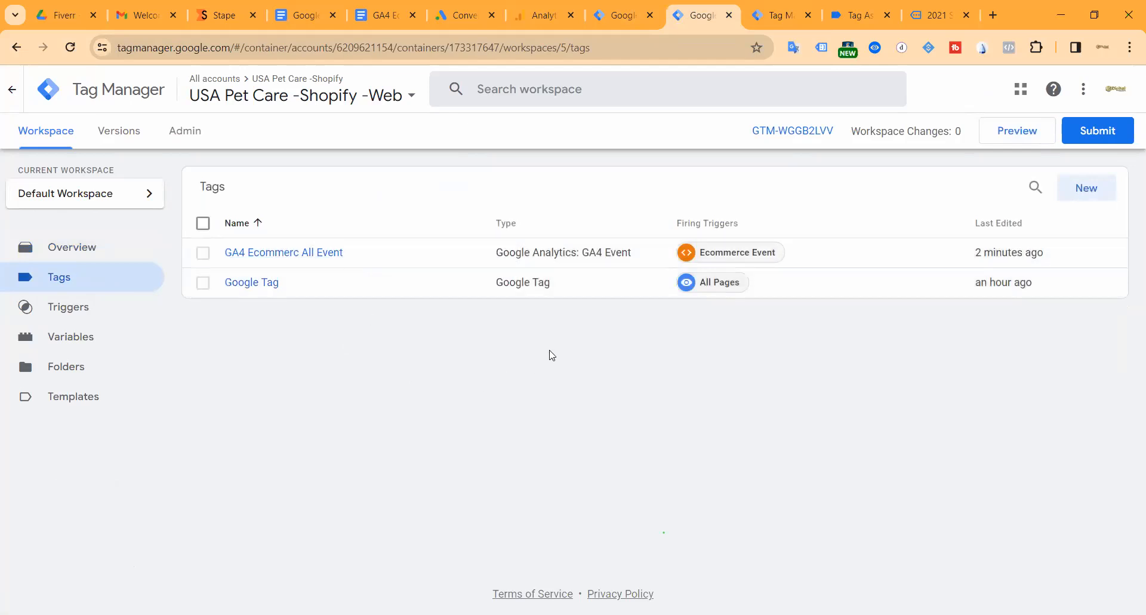
click(769, 19)
click(113, 214)
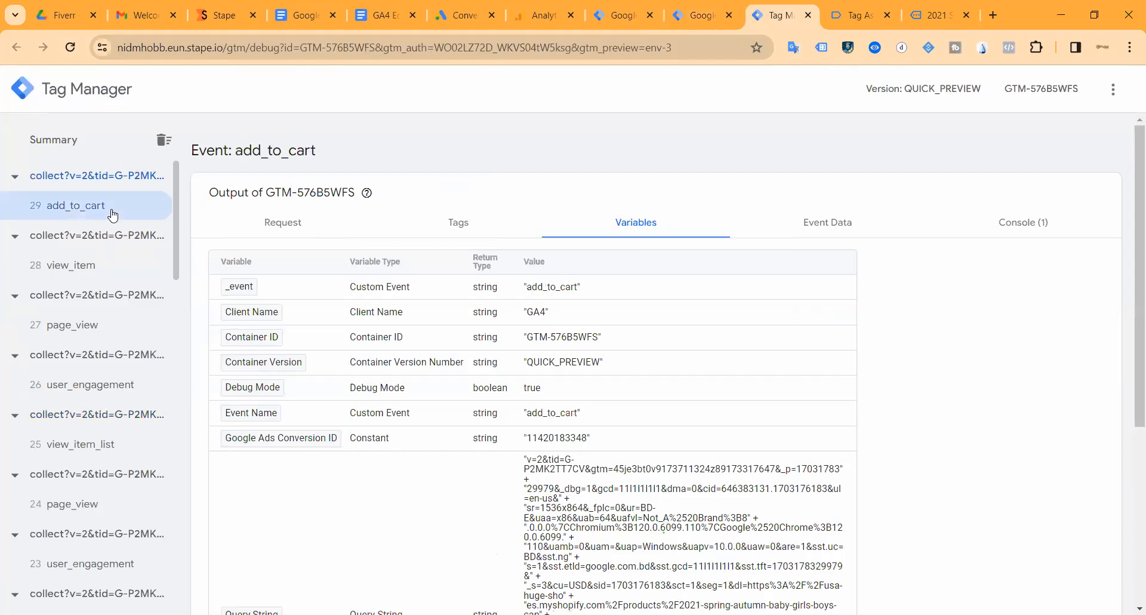
double_click(552, 413)
click(396, 517)
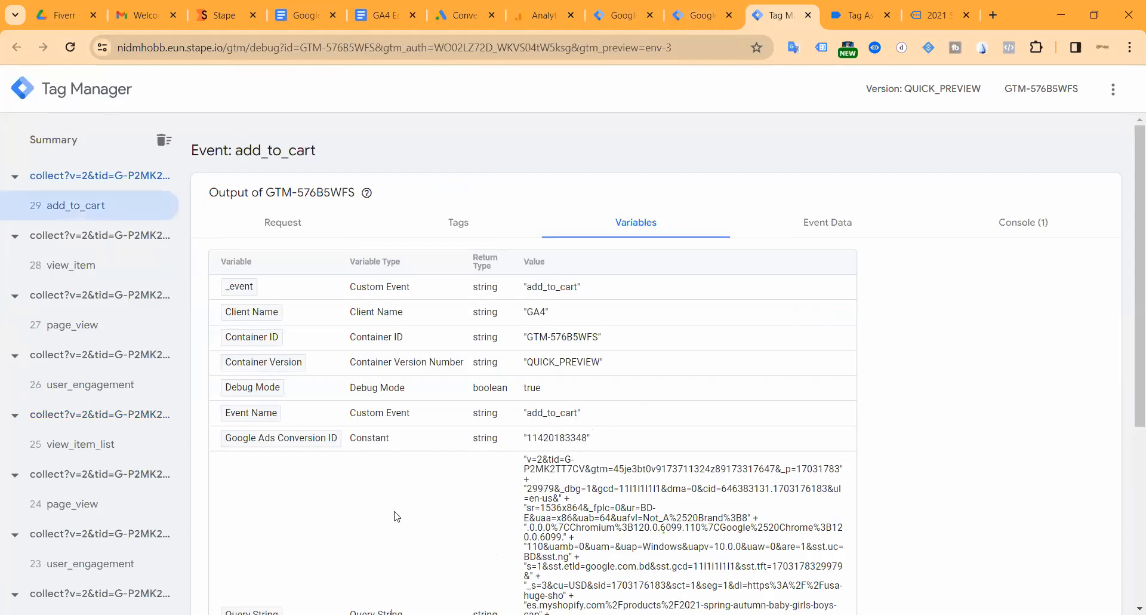
Review the summaries in the server preview and Tag Assistant, including the tags fired on the canvas shoes page.
click(84, 144)
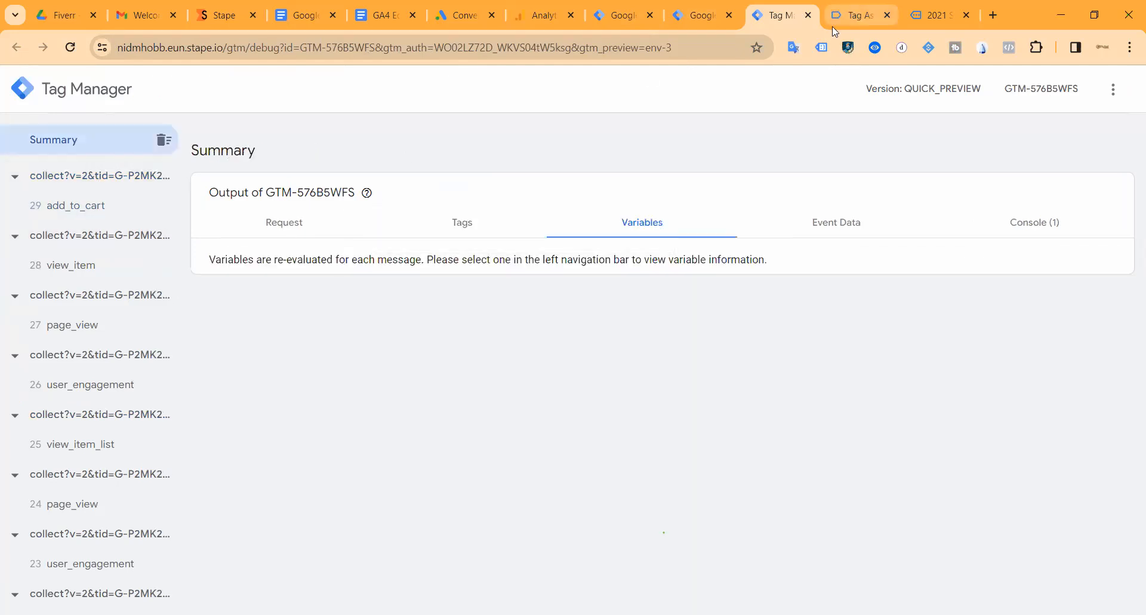
click(853, 11)
click(98, 176)
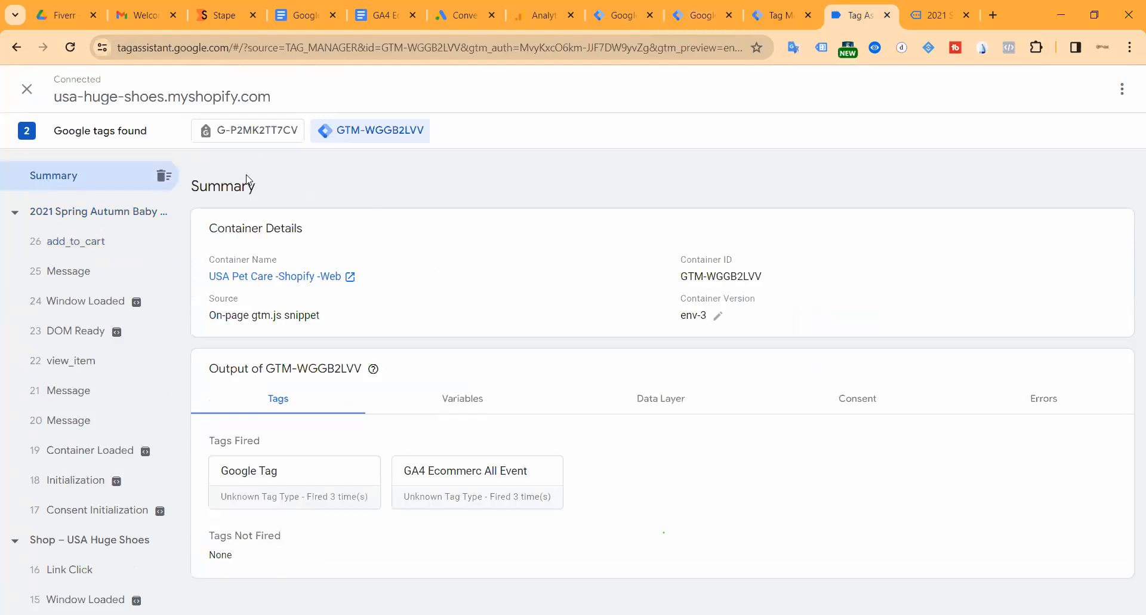
click(106, 221)
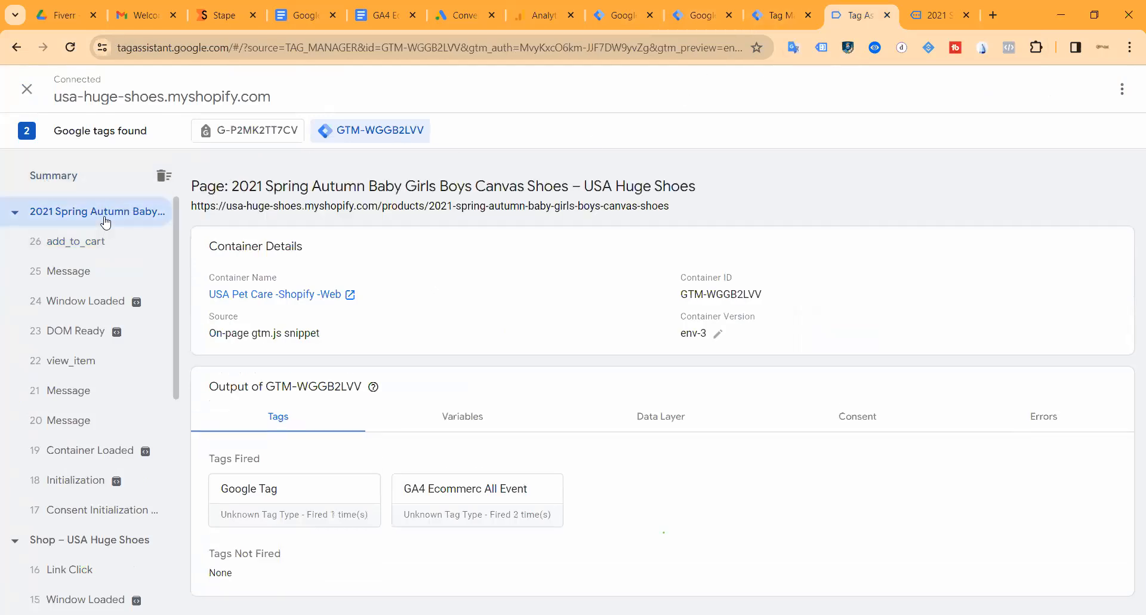
click(104, 182)
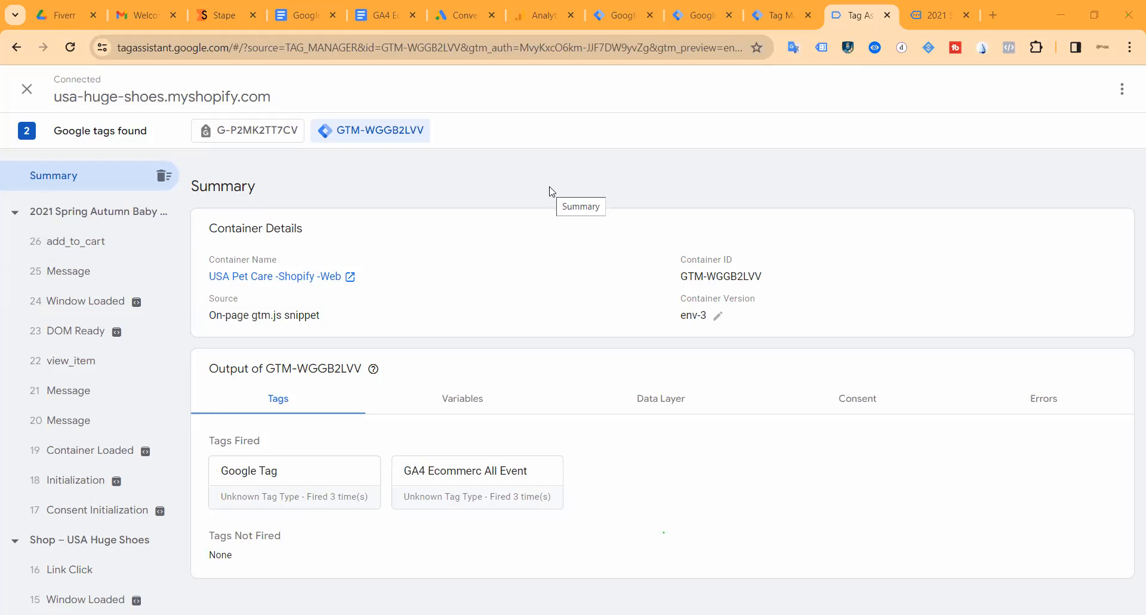
click(663, 399)
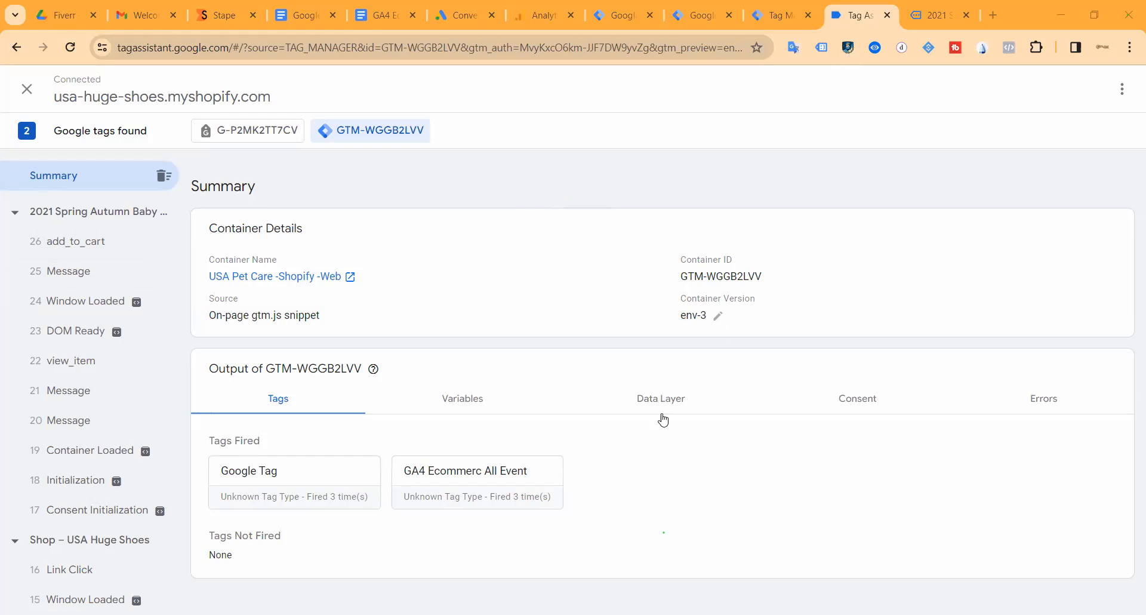
click(322, 404)
click(638, 407)
click(302, 411)
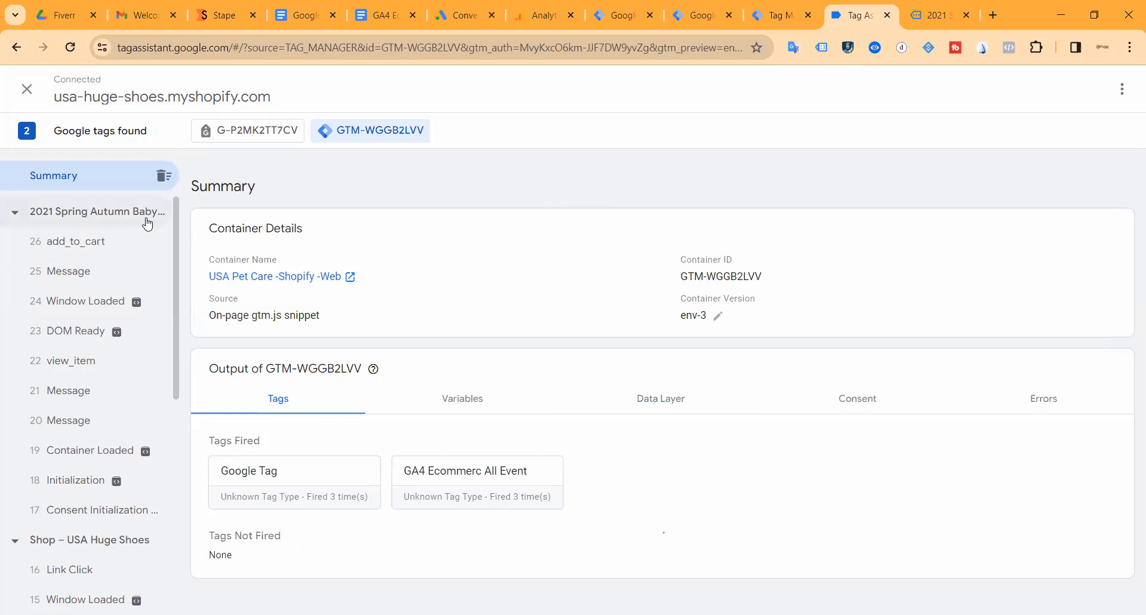
Examine the full dataLayer push of the add_to_cart event in Tag Assistant, and collapse its API call.
click(105, 240)
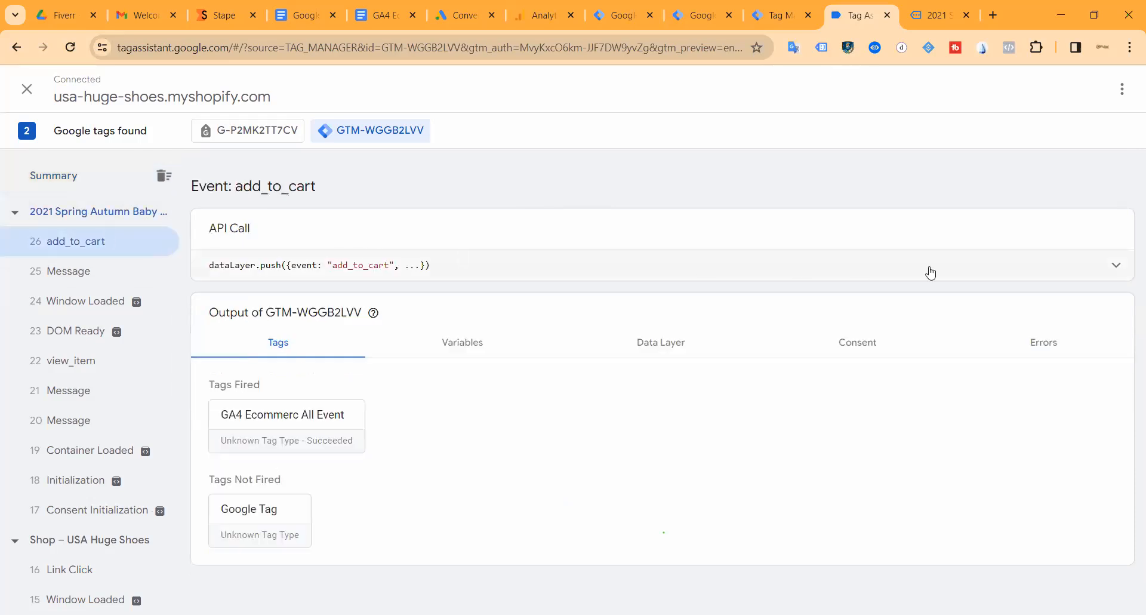
click(1023, 271)
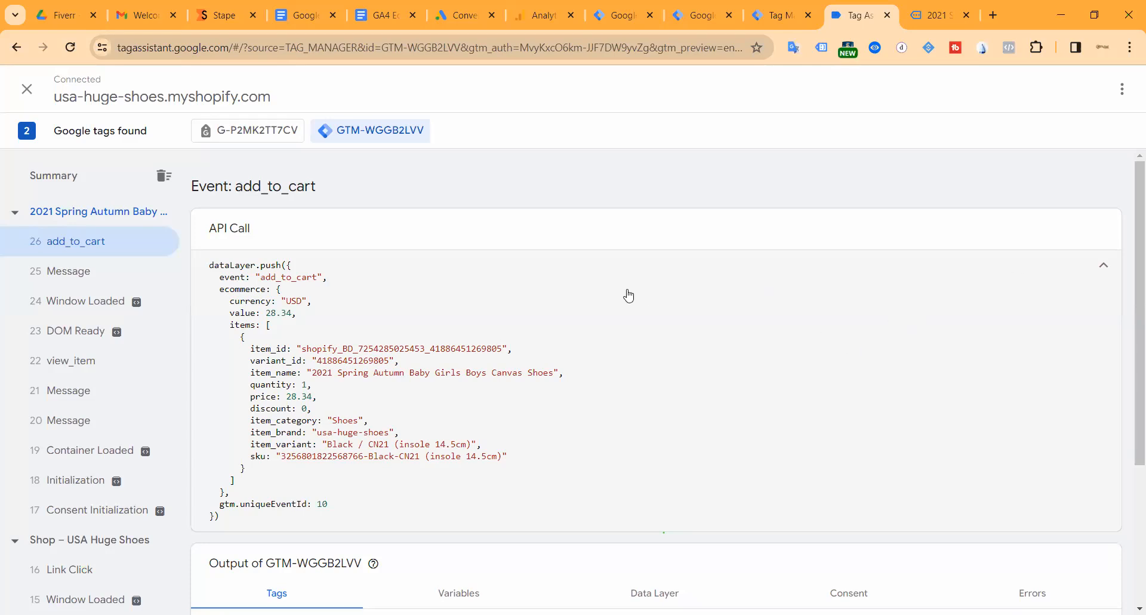
click(1103, 265)
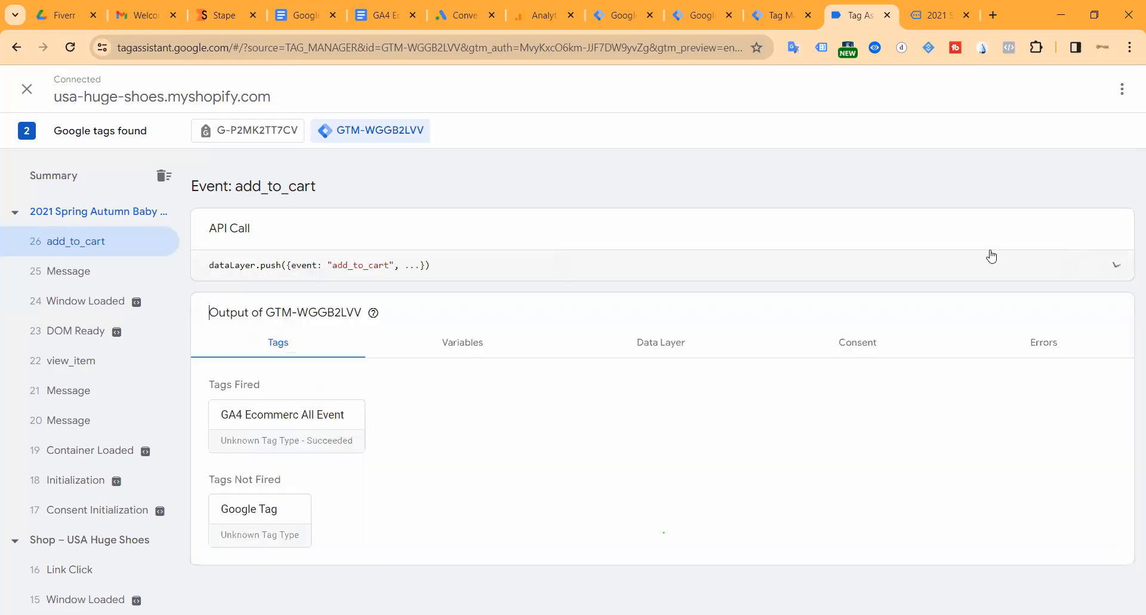
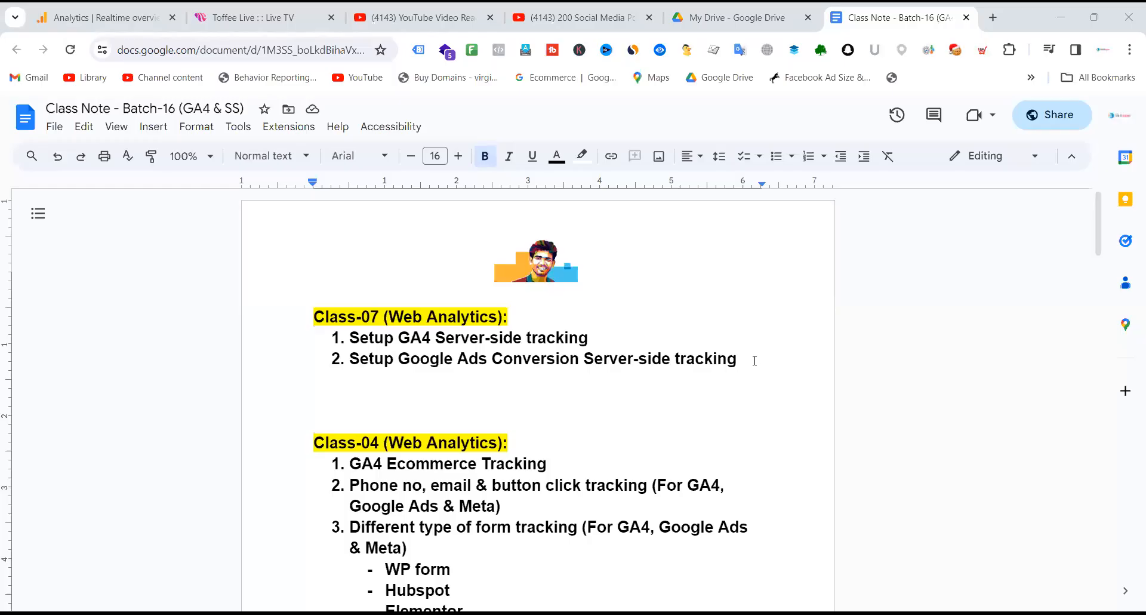
Look over the Class-07 topics in the Batch-16 class note, and place the cursor on the blank line above that heading.
mouse_move(755, 358)
mouse_down()
mouse_move(293, 343)
mouse_move(287, 332)
mouse_move(667, 265)
mouse_up()
click(682, 255)
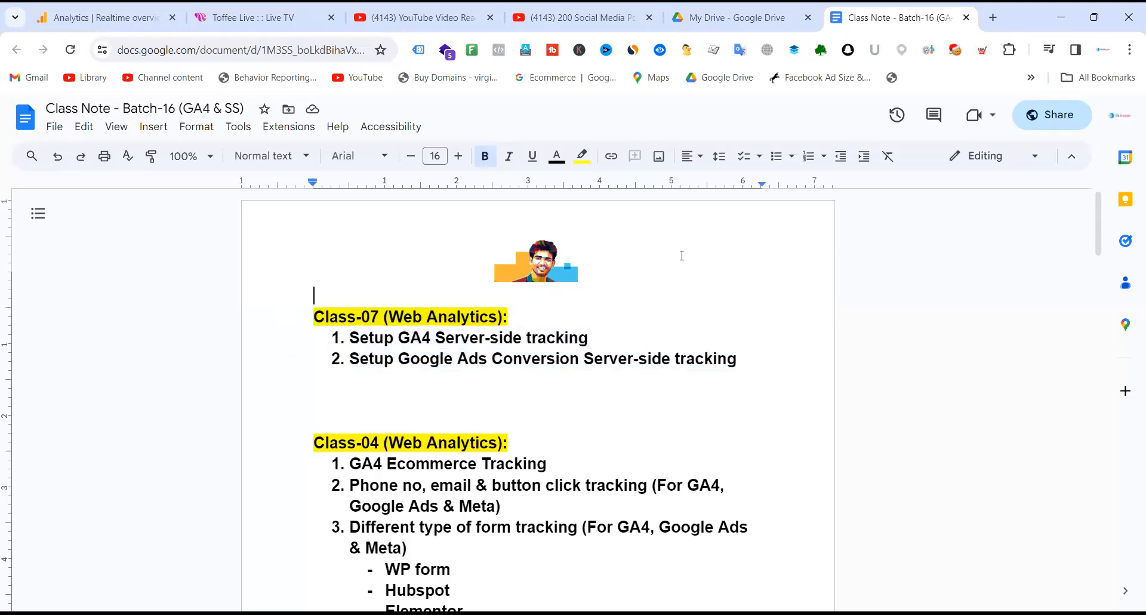